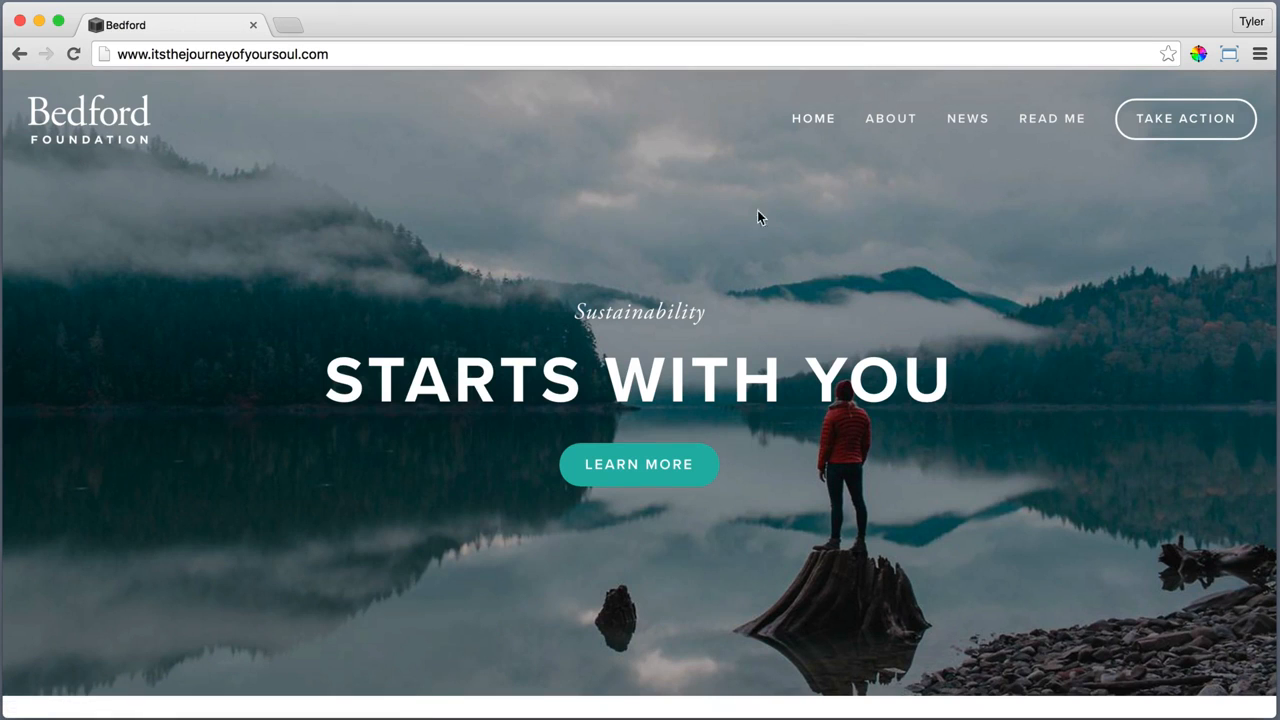
Review the Bedford home page from the banner through the About and Take Action sections to the footer
mouse_move(888, 128)
scroll(1129, 610, "down", 10)
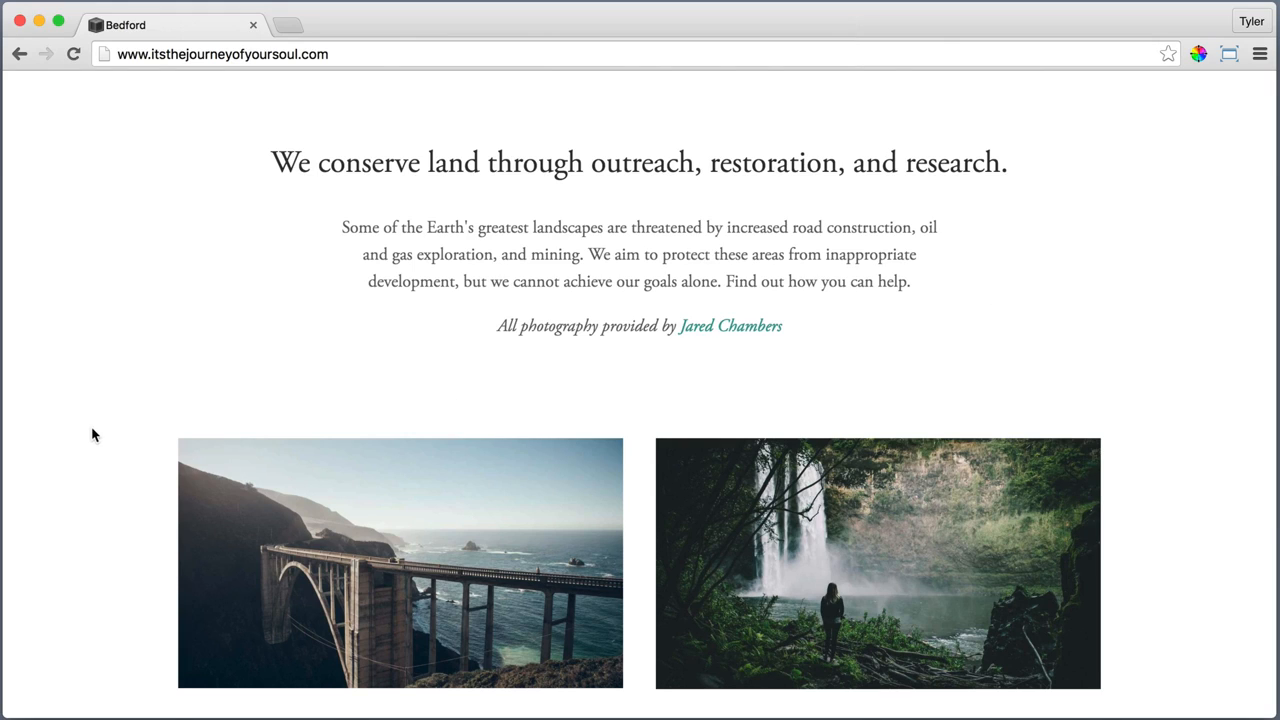
scroll(91, 436, "down", 3)
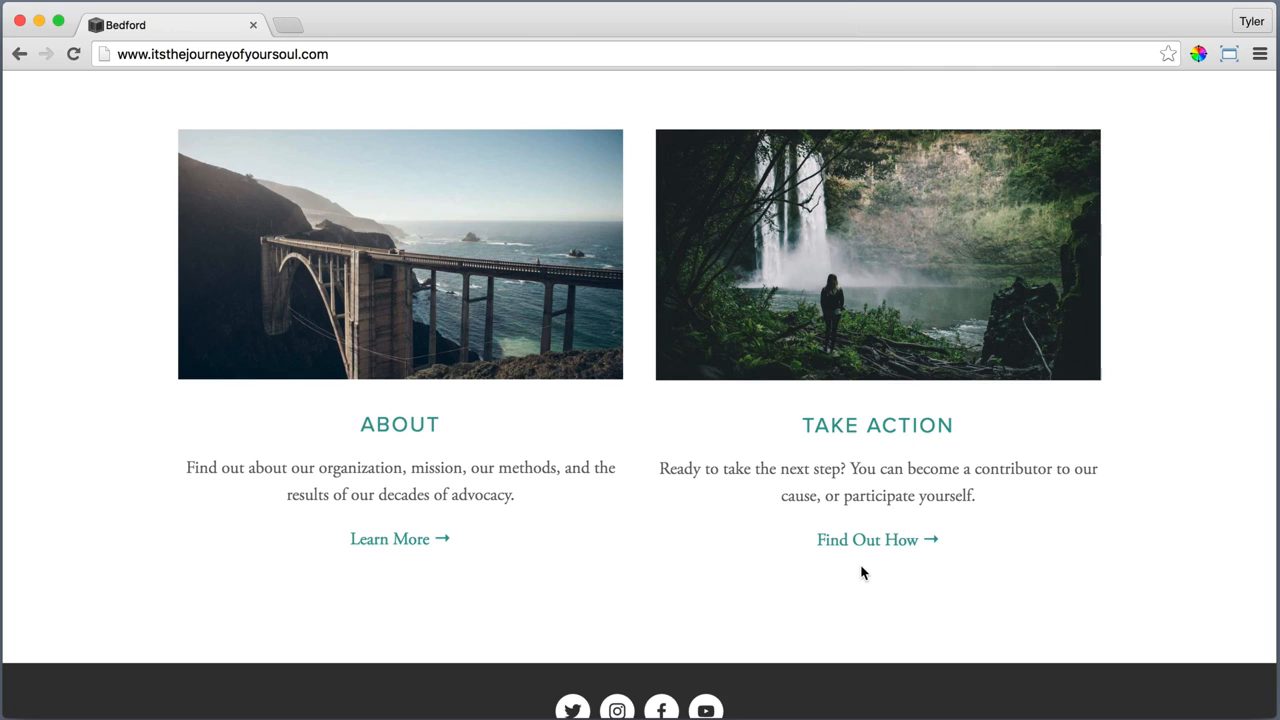
scroll(860, 572, "down", 1)
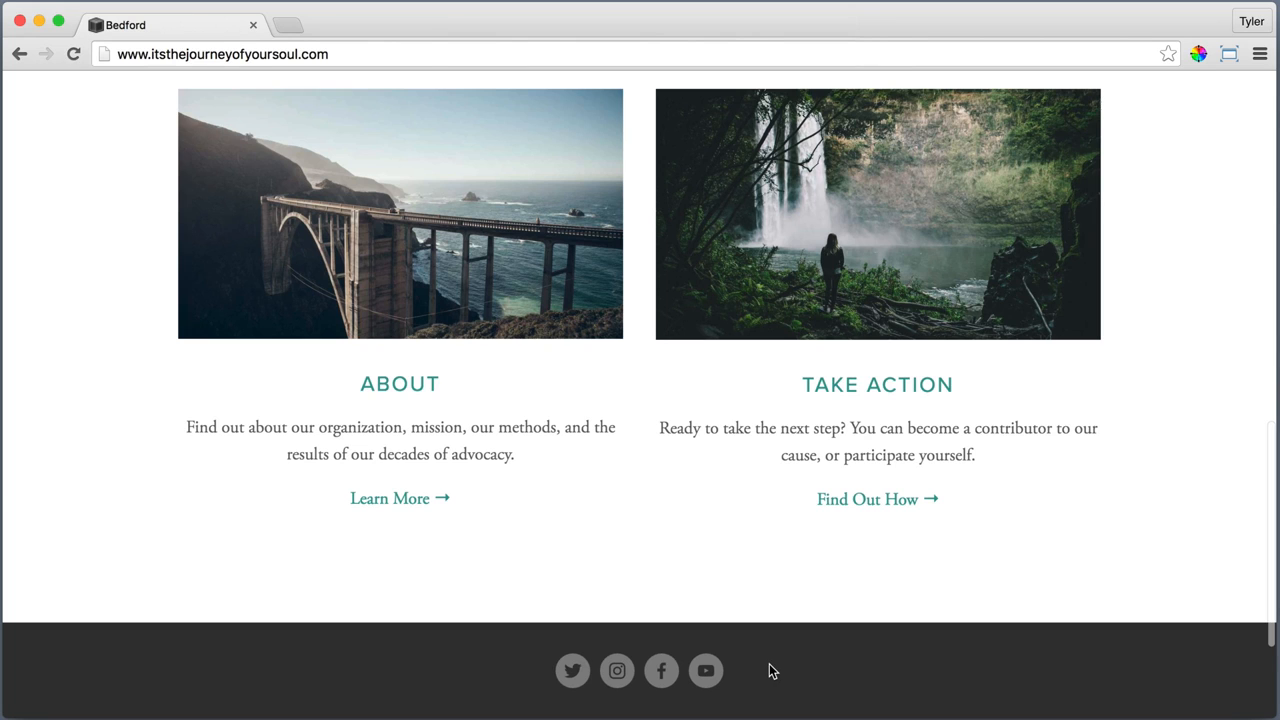
scroll(769, 671, "down", 3)
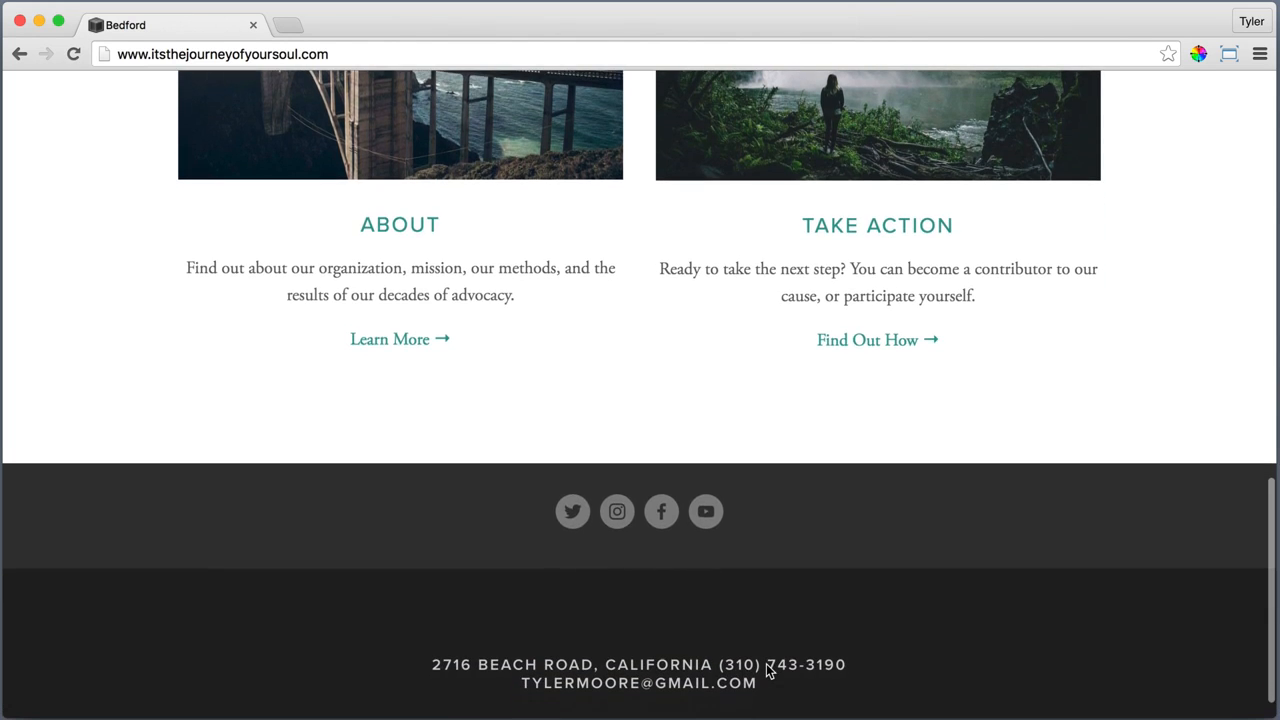
scroll(766, 668, "down", 1)
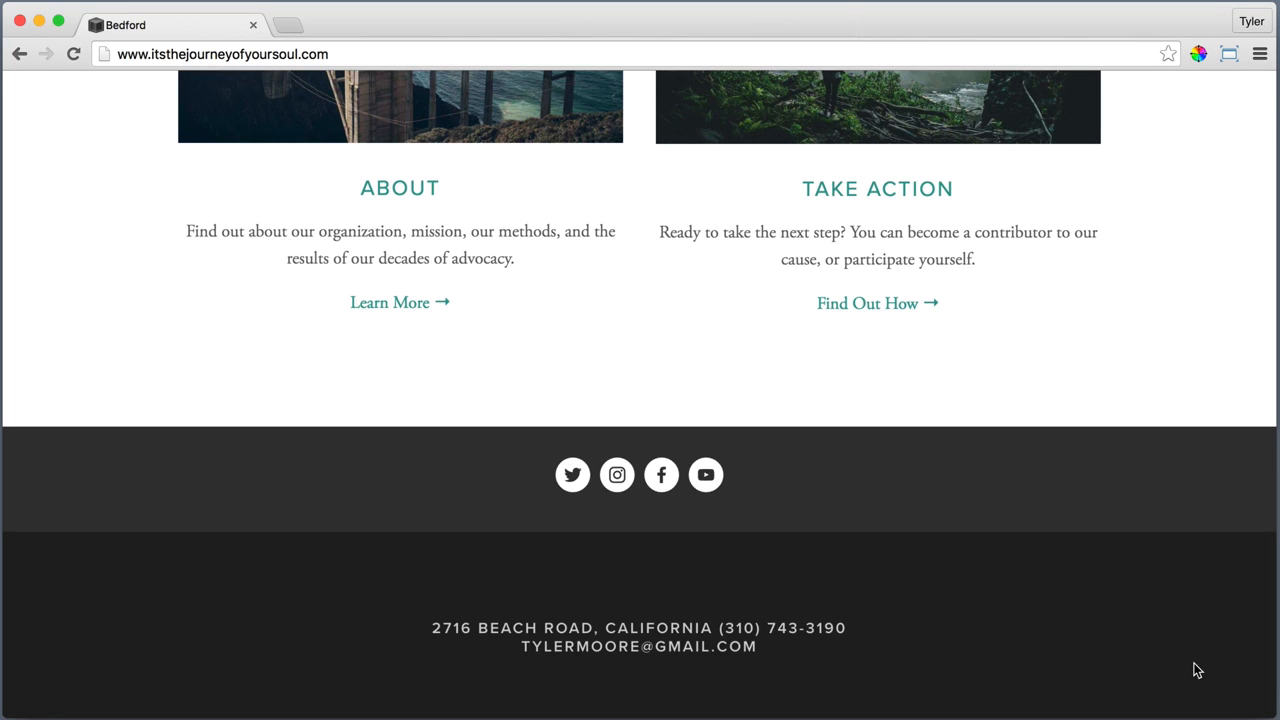
Open the About section's What We Do page and review its mission, quote and achievements content
scroll(1192, 668, "up", 20)
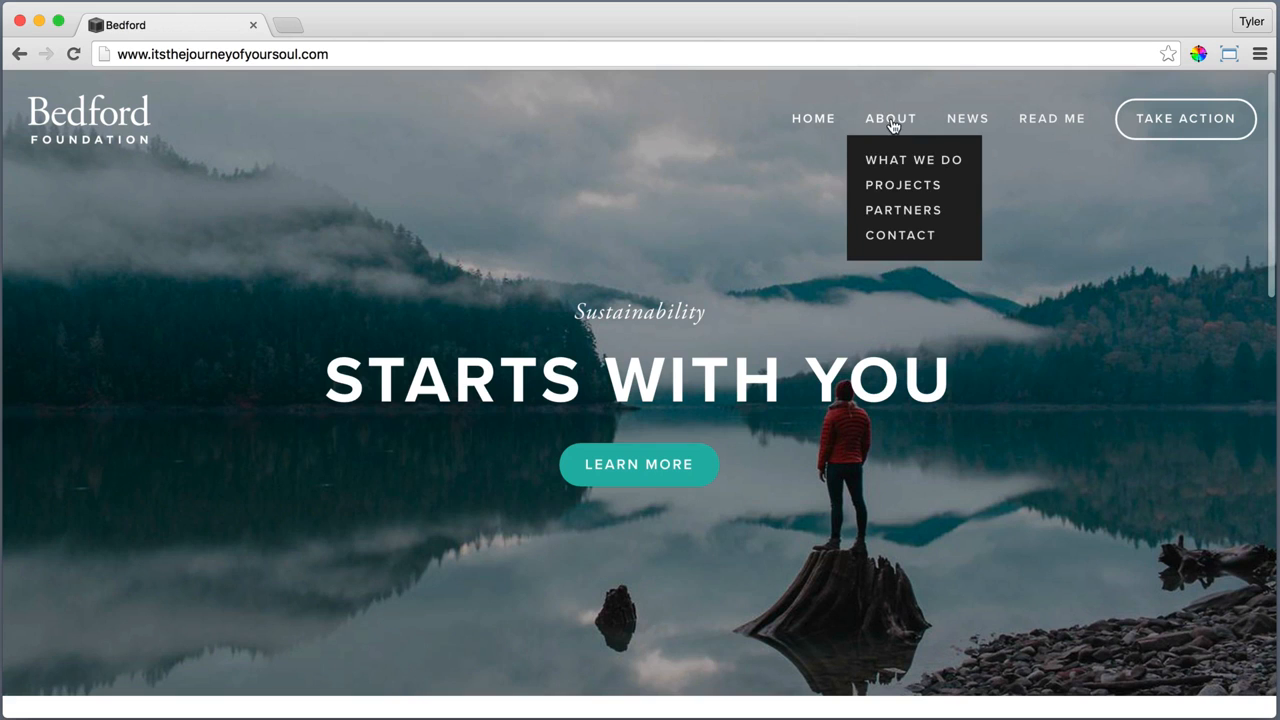
left_click(891, 120)
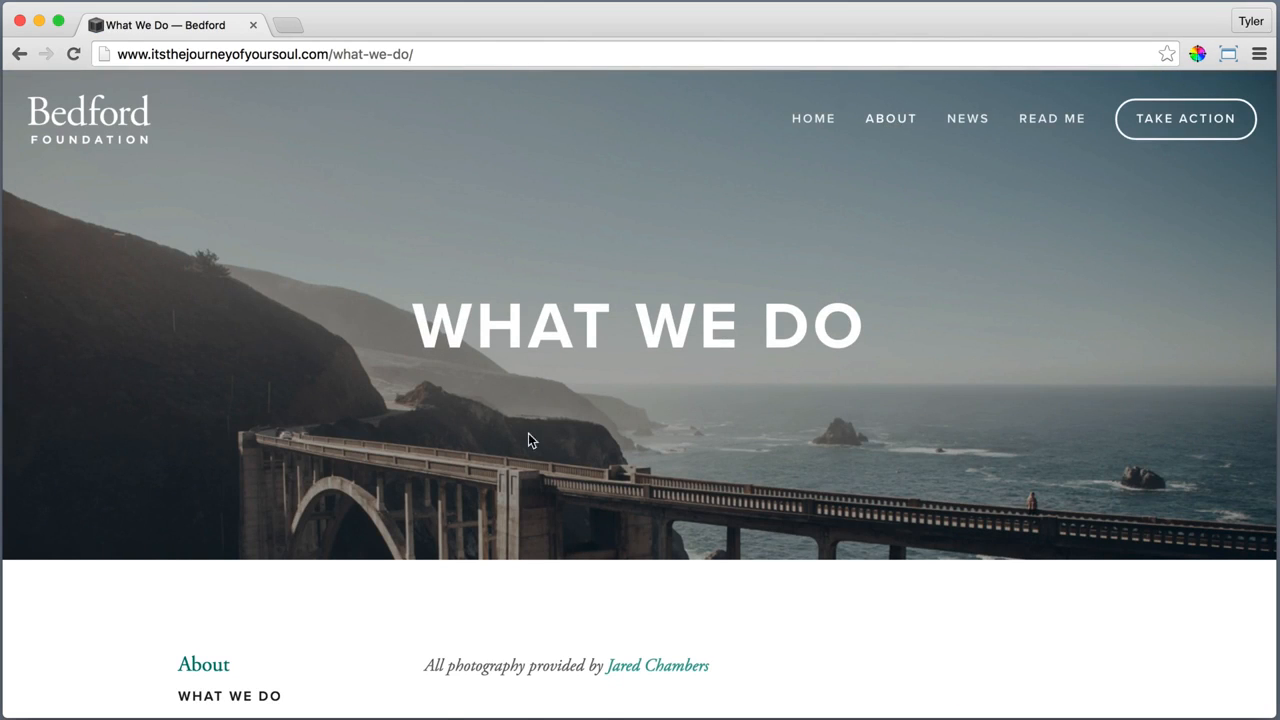
scroll(140, 253, "down", 5)
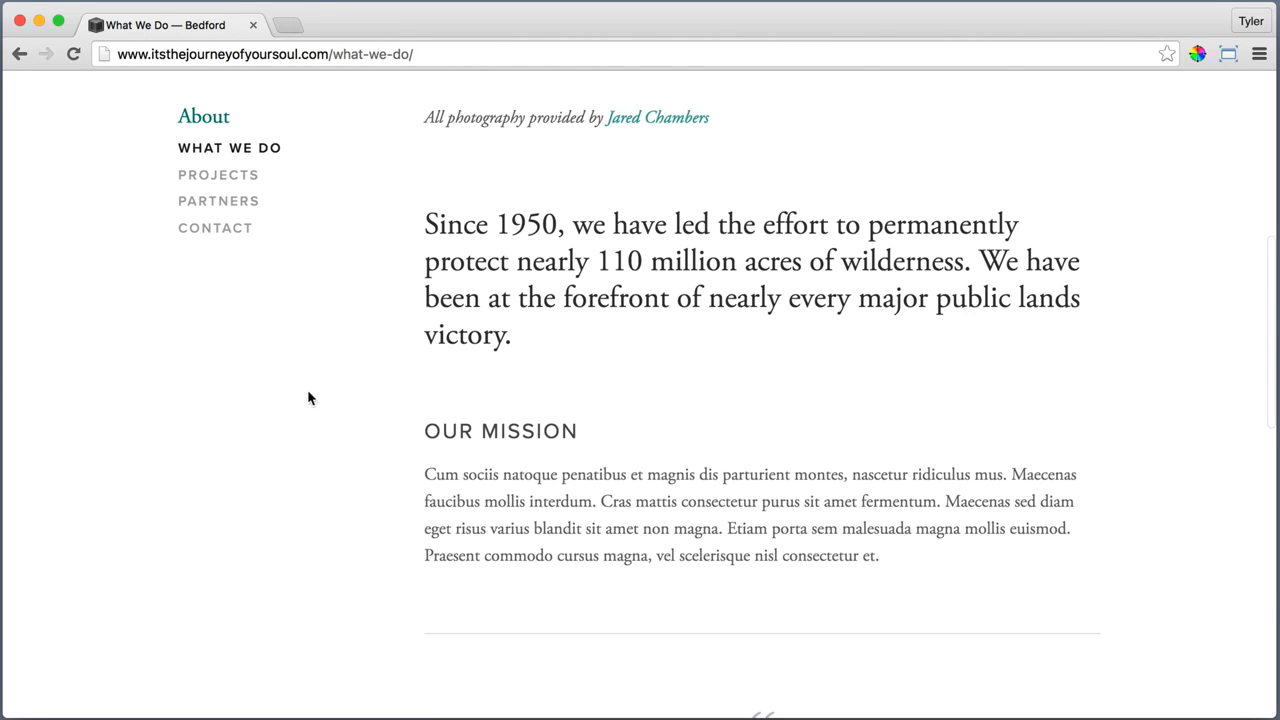
scroll(380, 532, "down", 5)
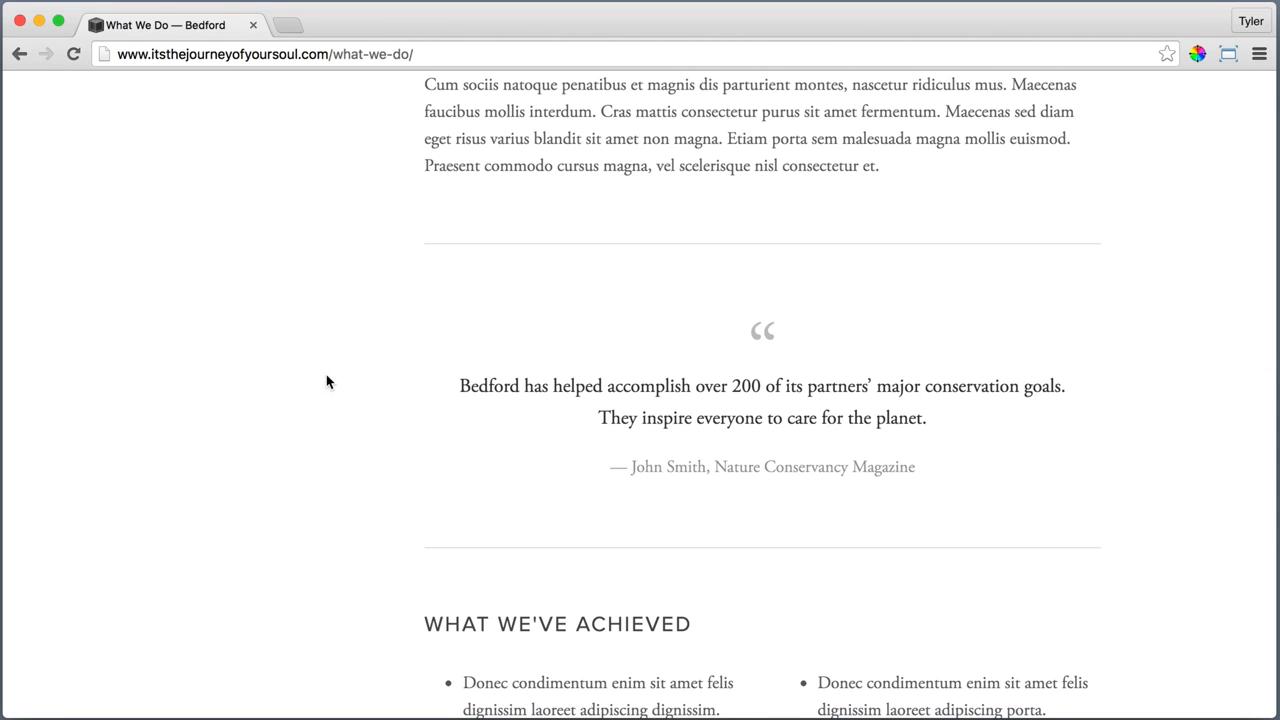
scroll(312, 380, "down", 5)
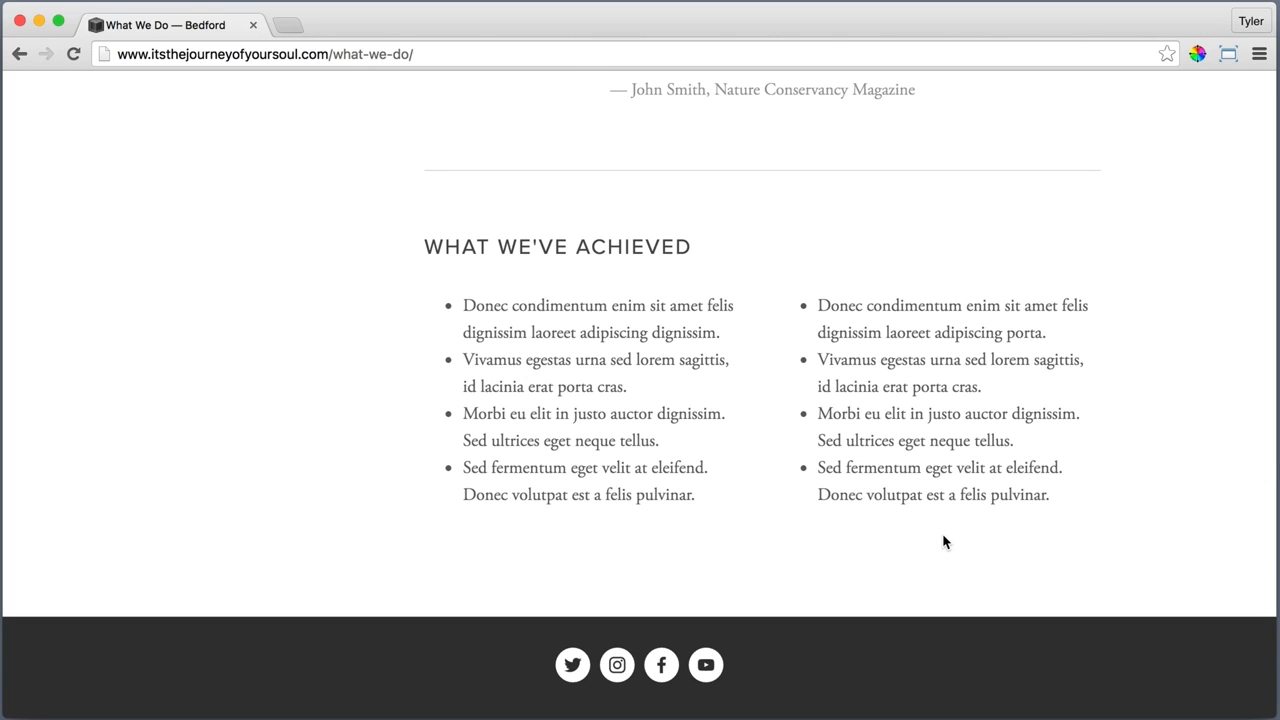
Open the Projects page from the About section and look through its project photos and descriptions
scroll(1227, 479, "up", 20)
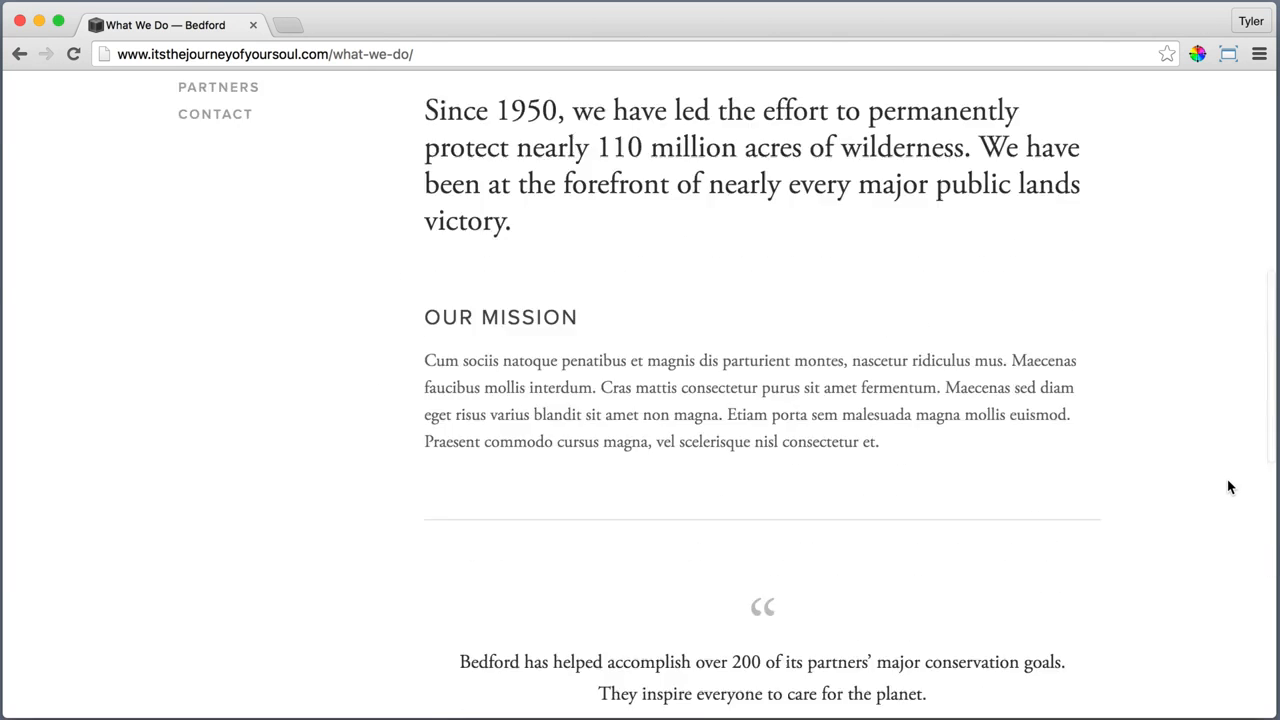
mouse_move(890, 138)
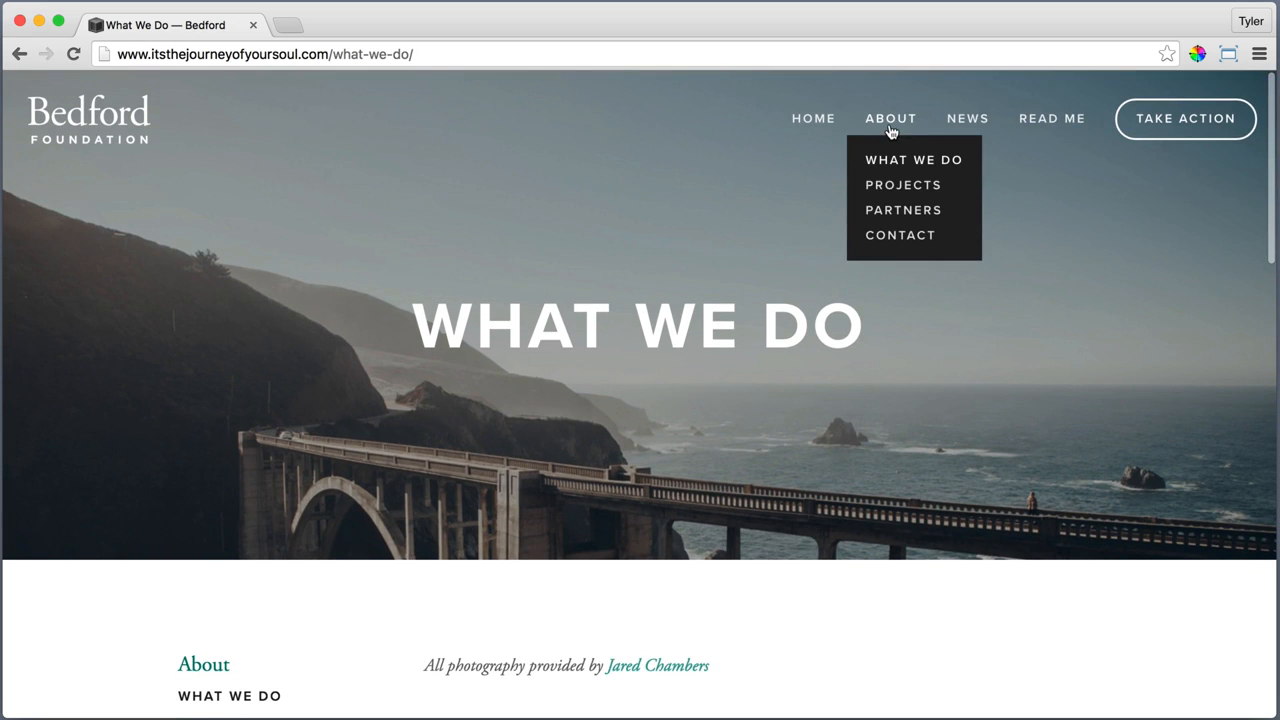
left_click(893, 190)
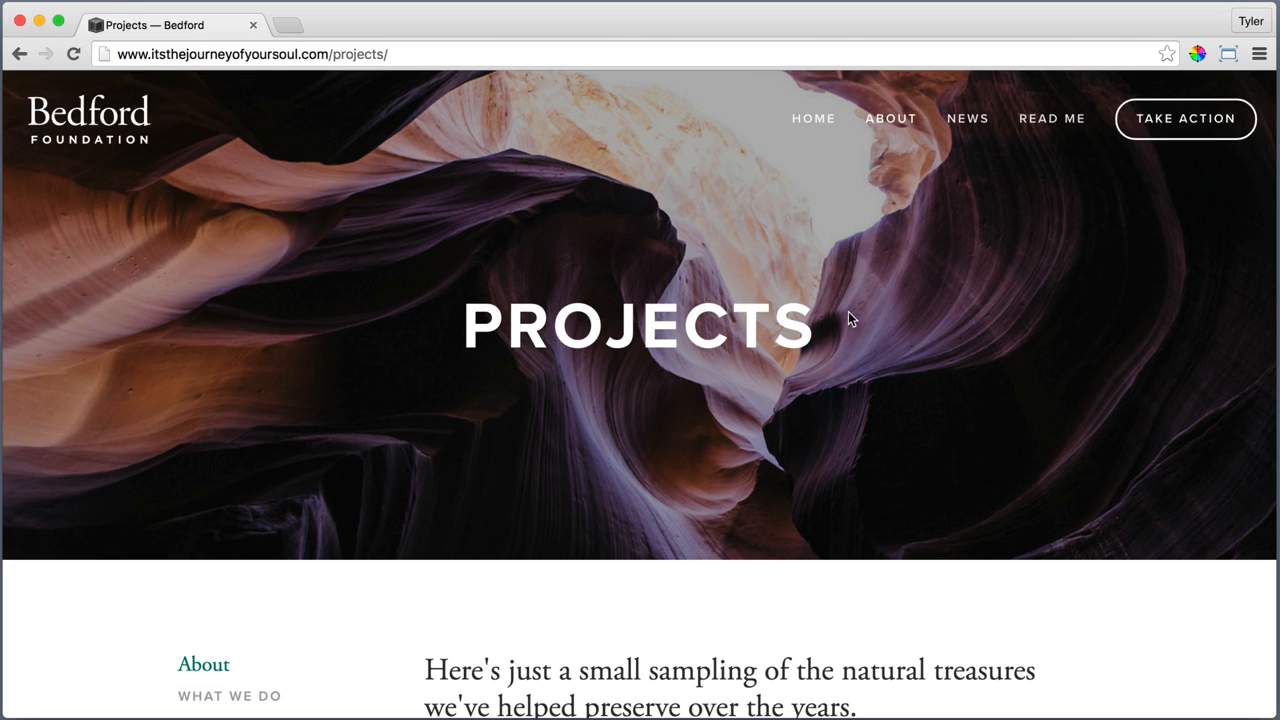
scroll(1140, 259, "down", 10)
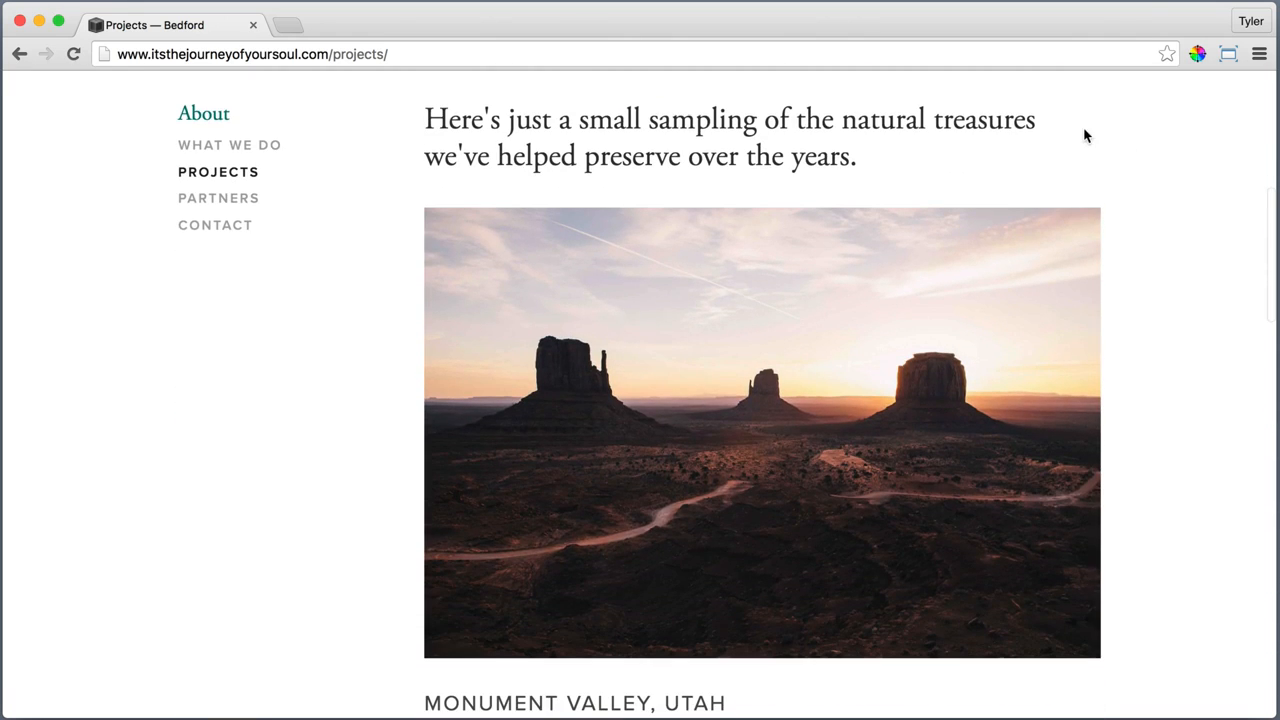
scroll(1140, 428, "down", 4)
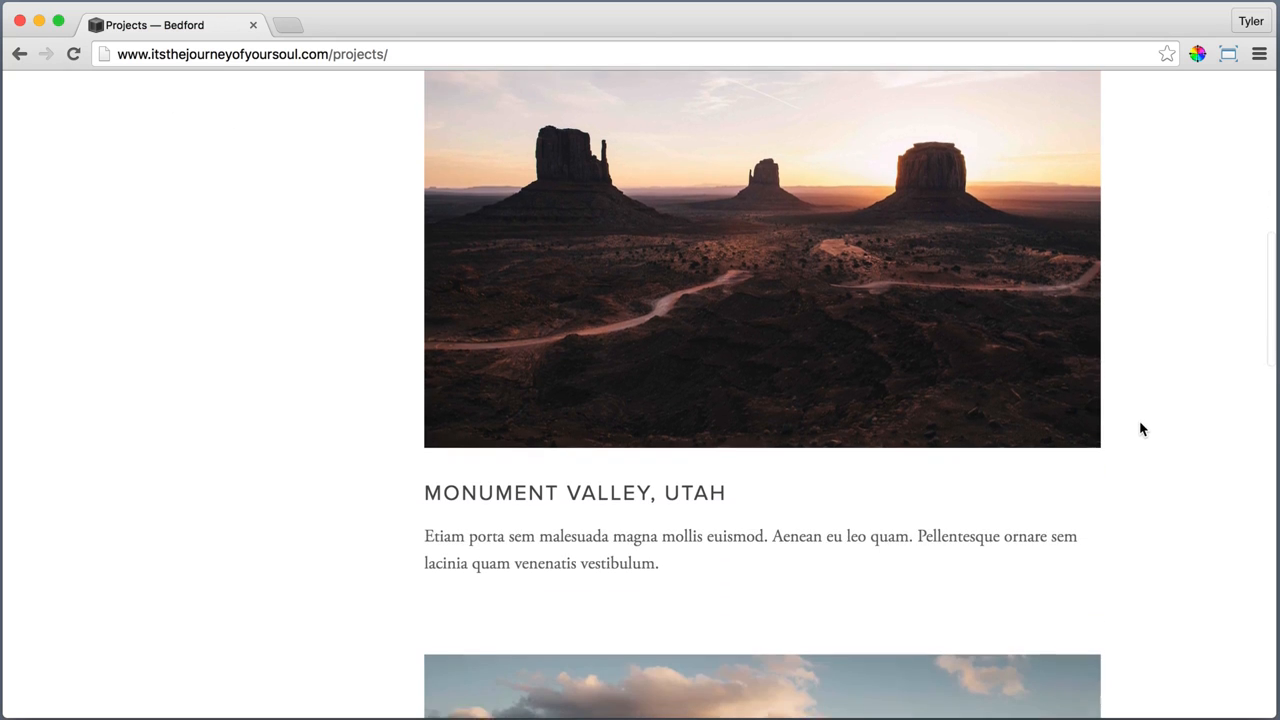
scroll(1170, 558, "down", 14)
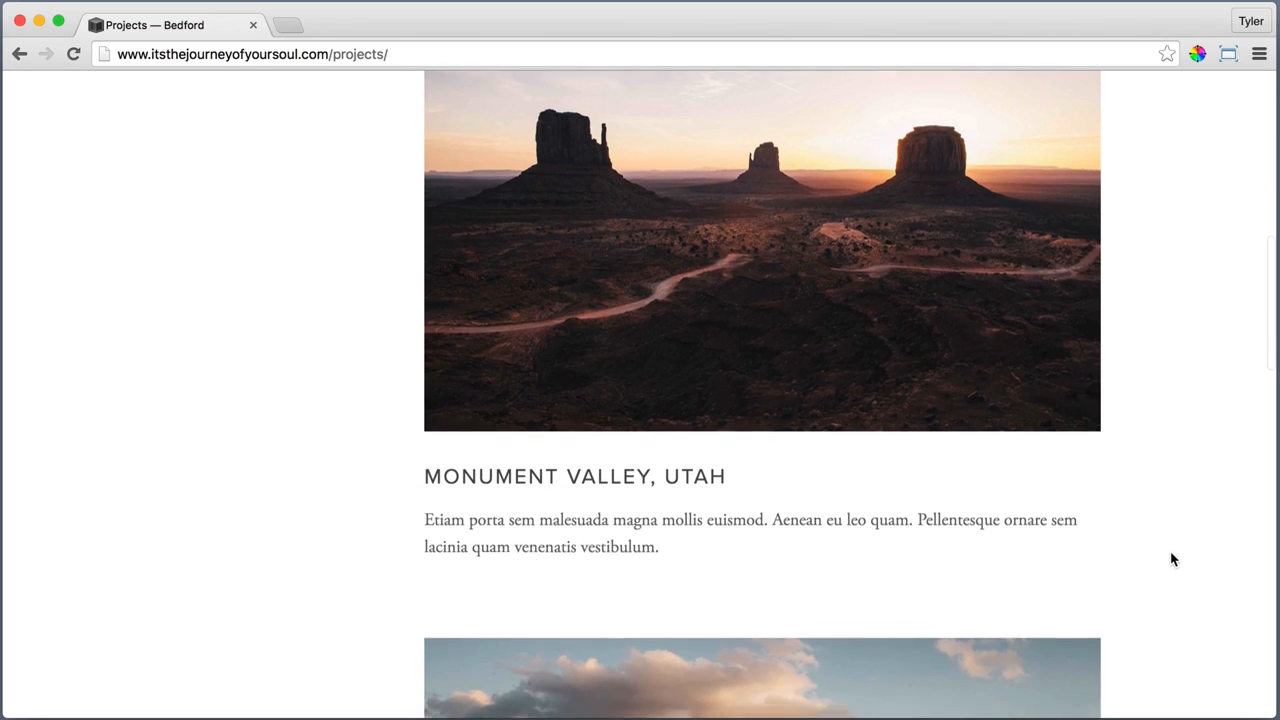
scroll(1173, 560, "down", 10)
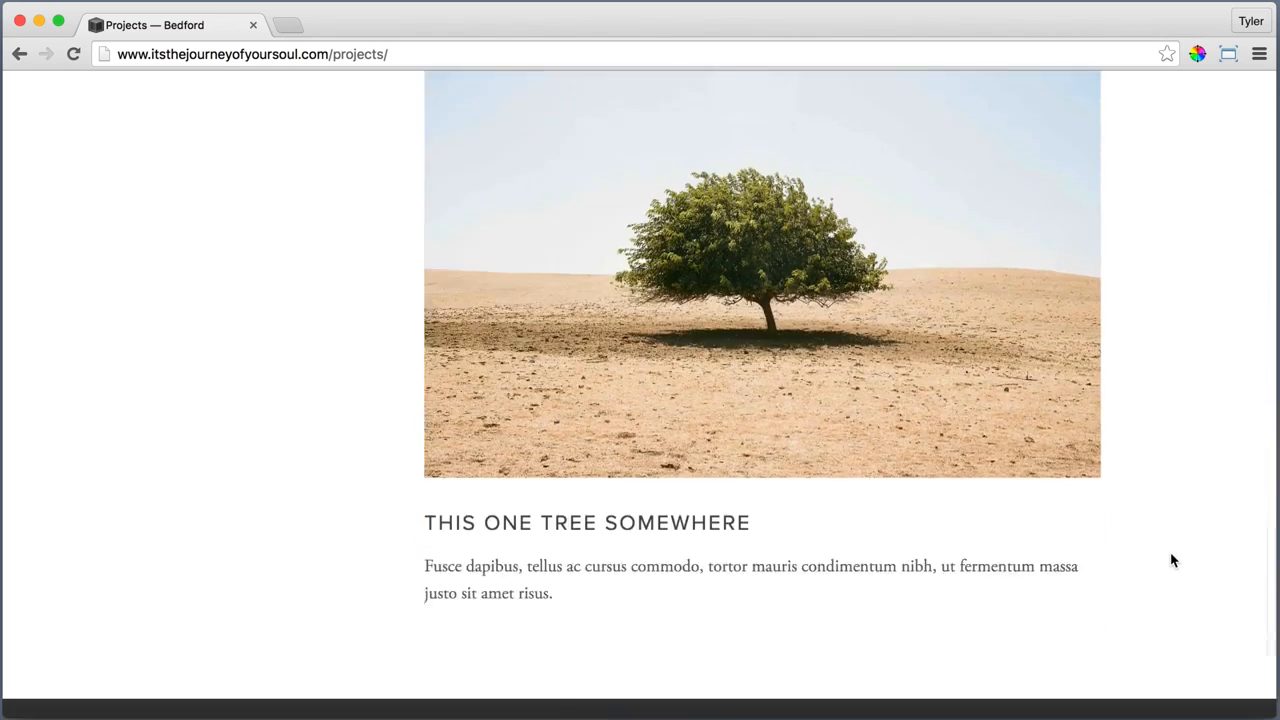
Open the Partners page and examine the partner logos and the Become a Partner form
scroll(265, 462, "up", 20)
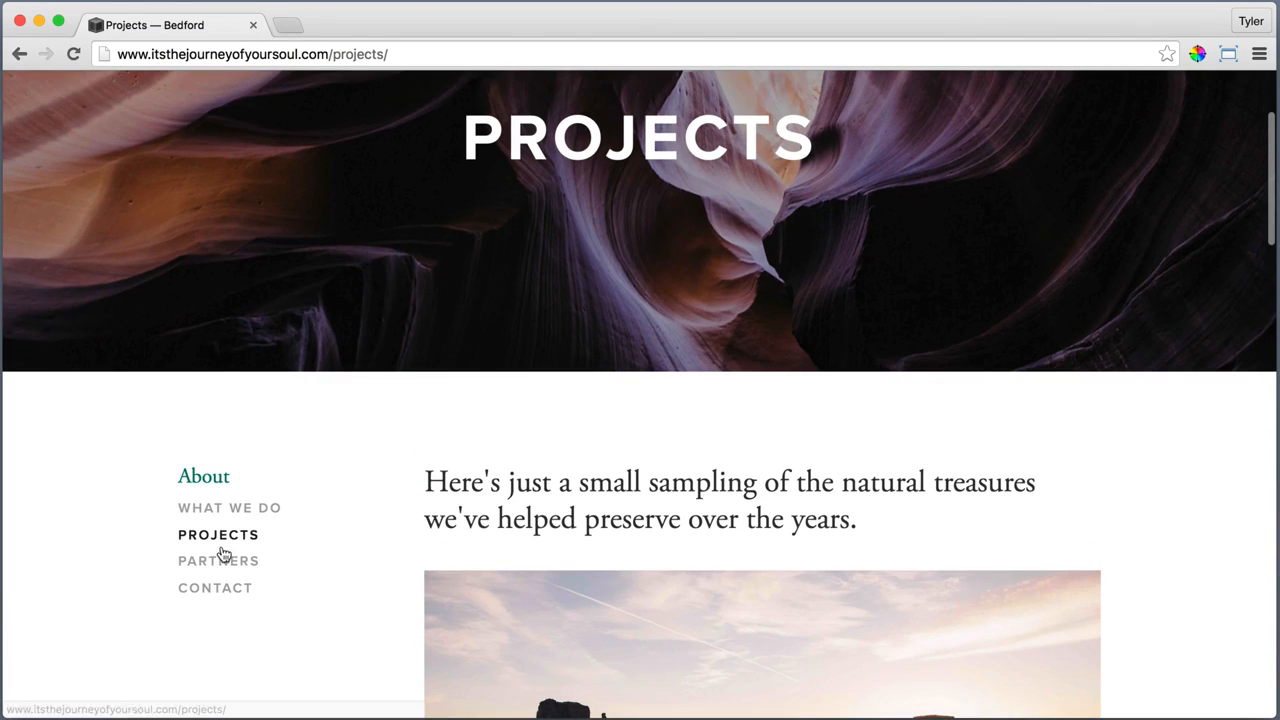
left_click(222, 561)
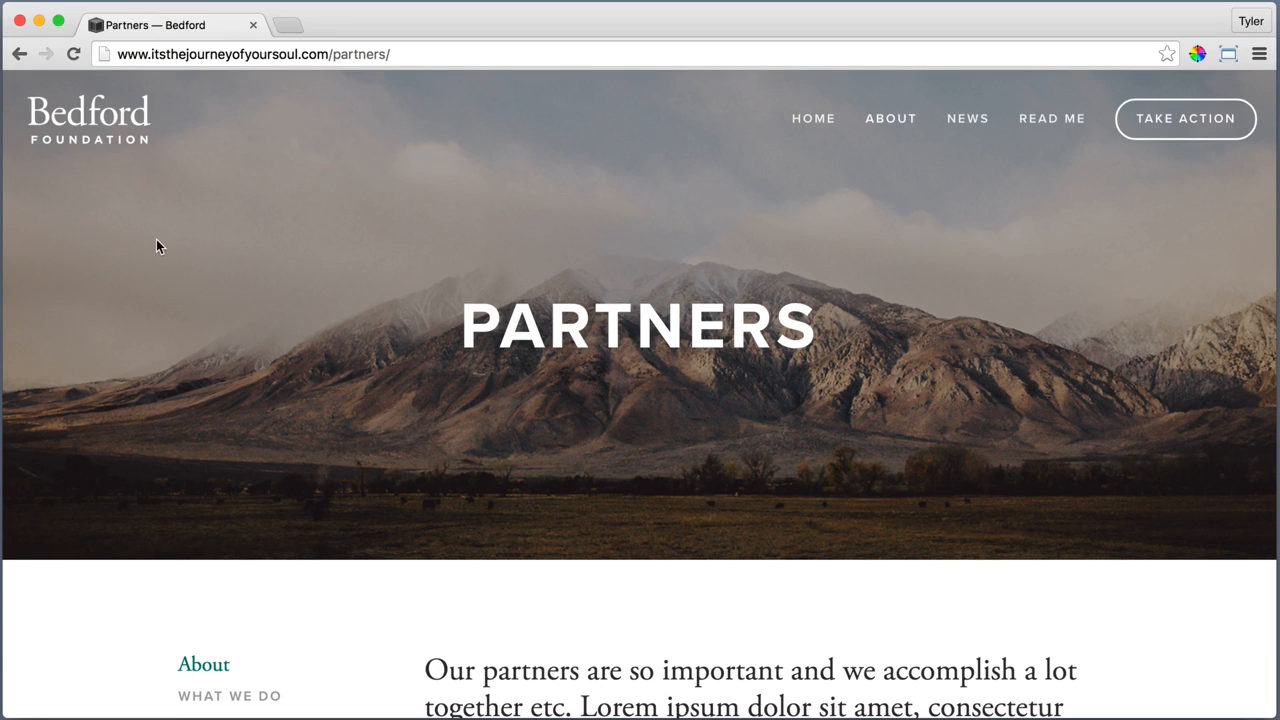
scroll(91, 343, "down", 5)
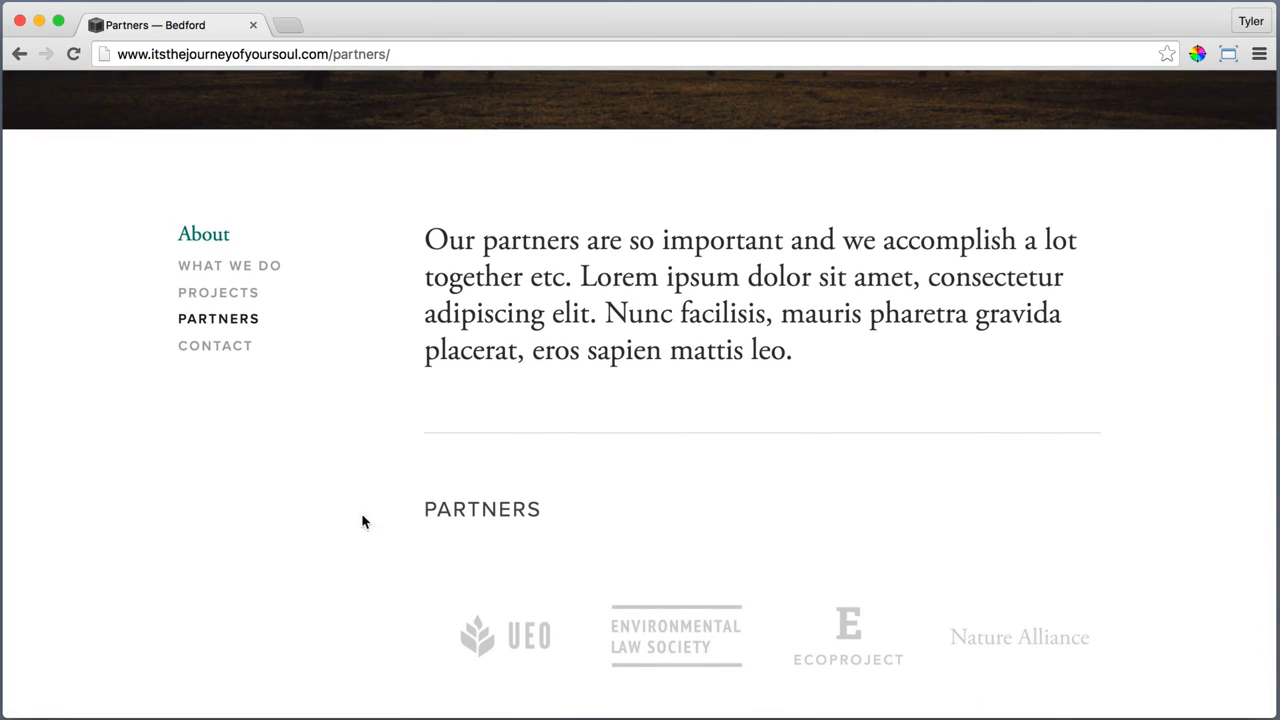
scroll(390, 618, "down", 3)
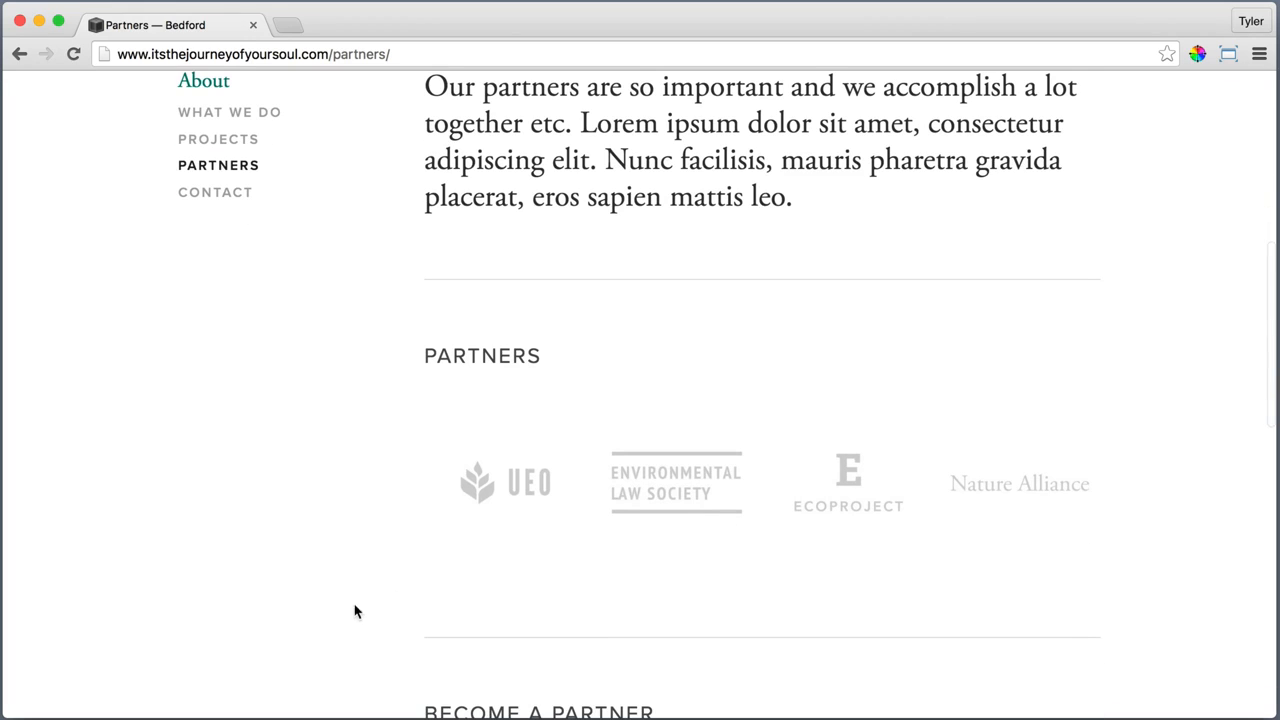
scroll(393, 640, "down", 10)
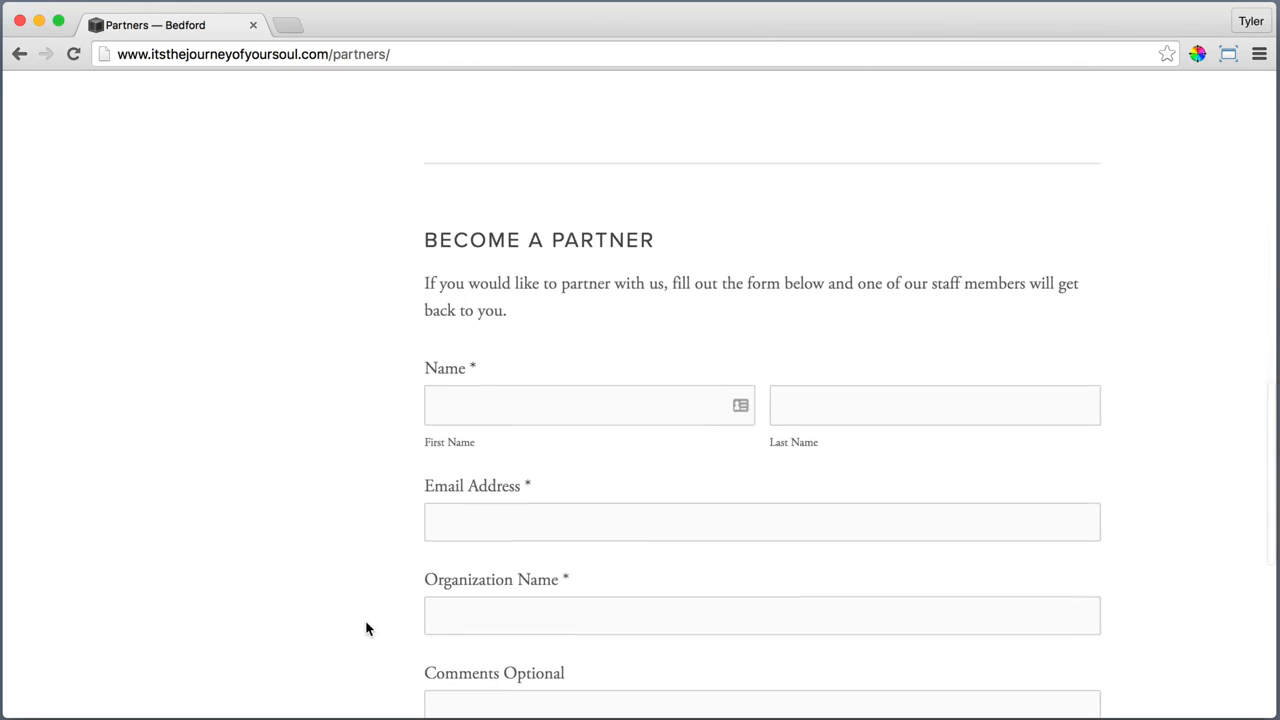
scroll(369, 629, "down", 1)
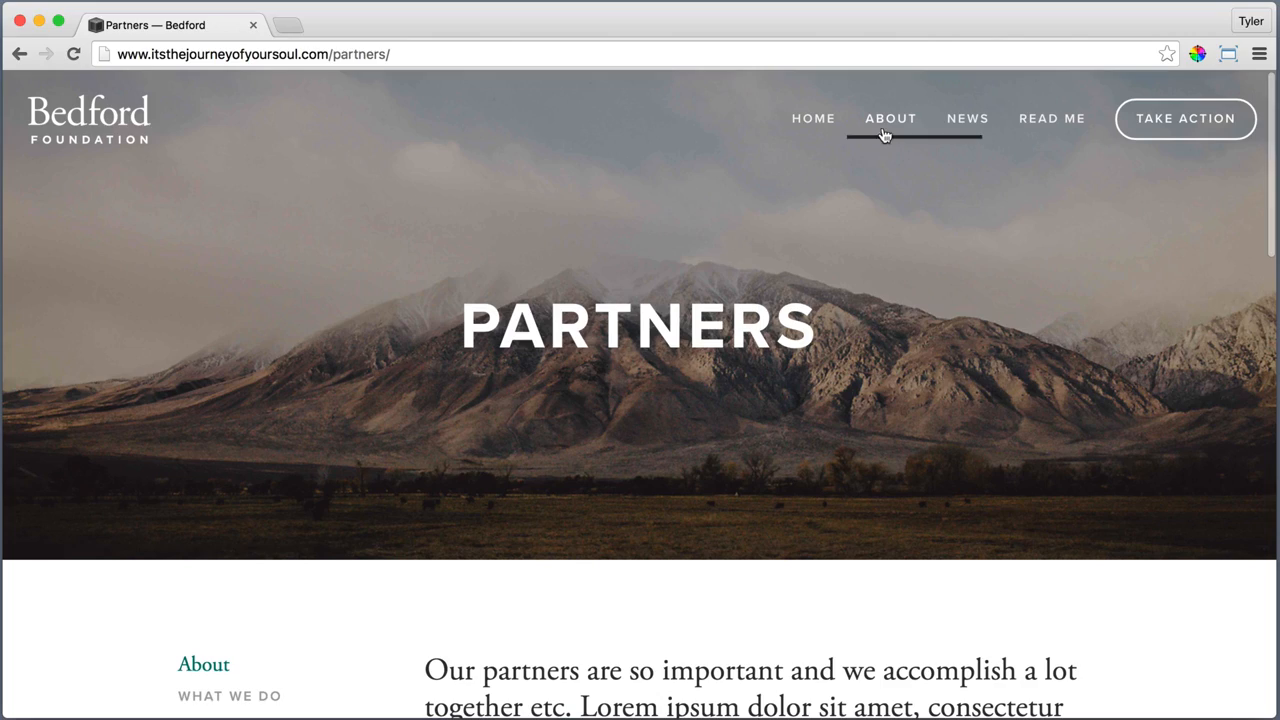
Open the Contact page and examine its map, visiting details, opening hours and email section
mouse_move(886, 128)
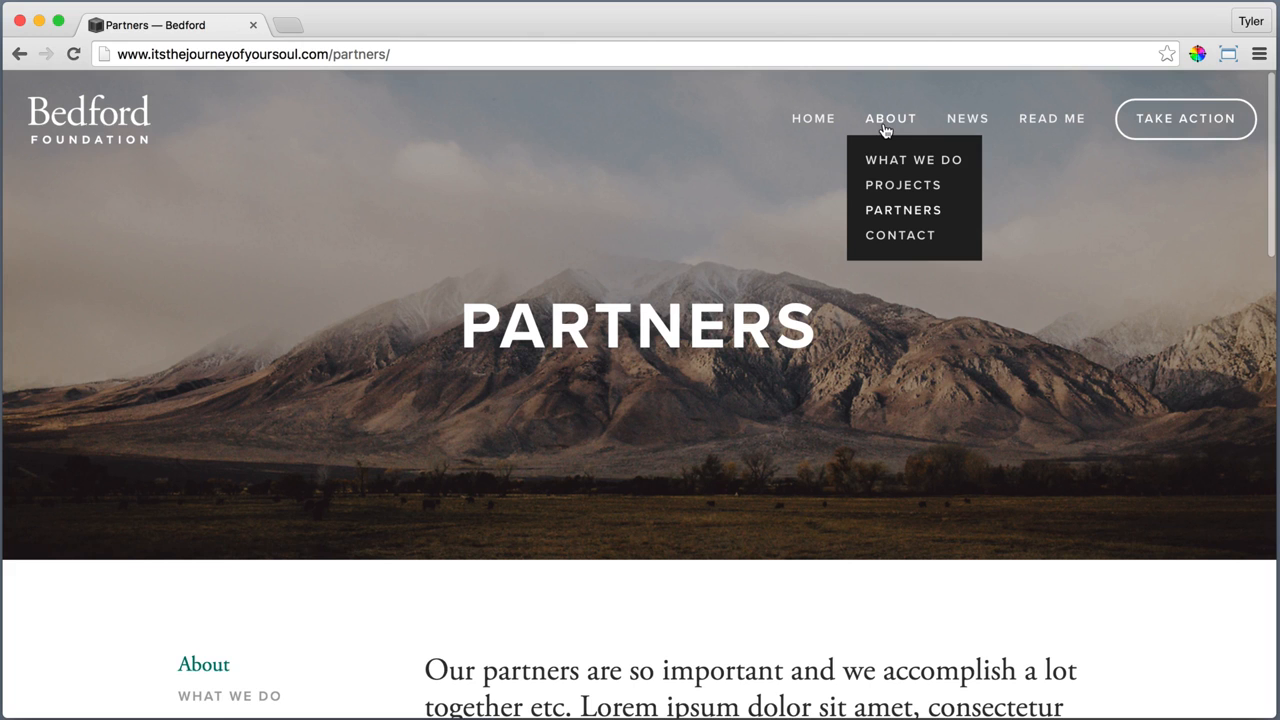
left_click(903, 240)
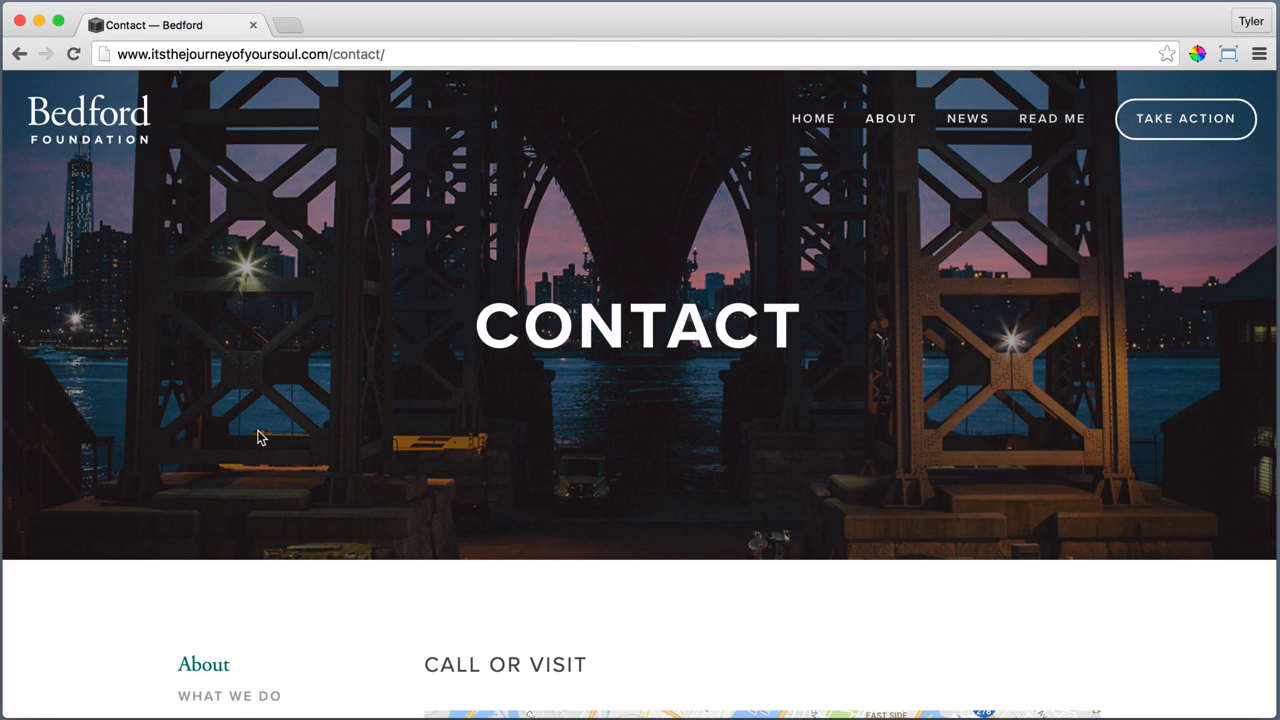
scroll(258, 437, "down", 3)
scroll(363, 446, "down", 1)
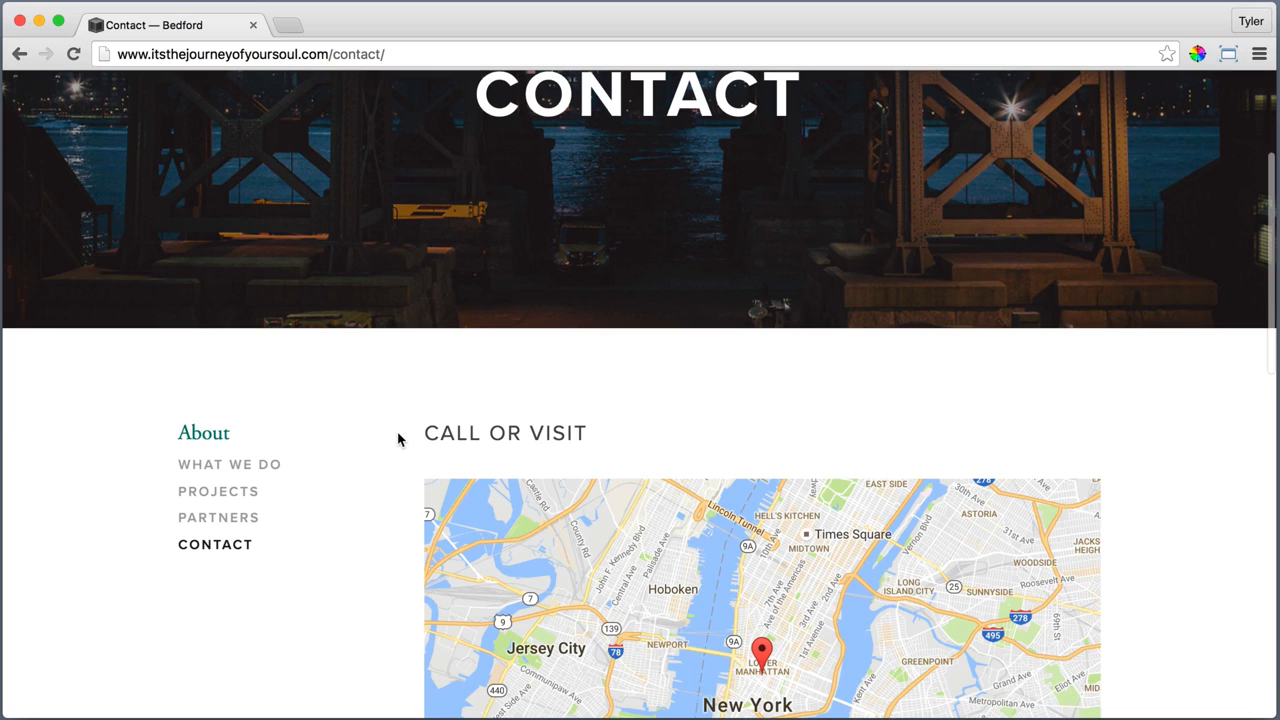
scroll(374, 446, "down", 5)
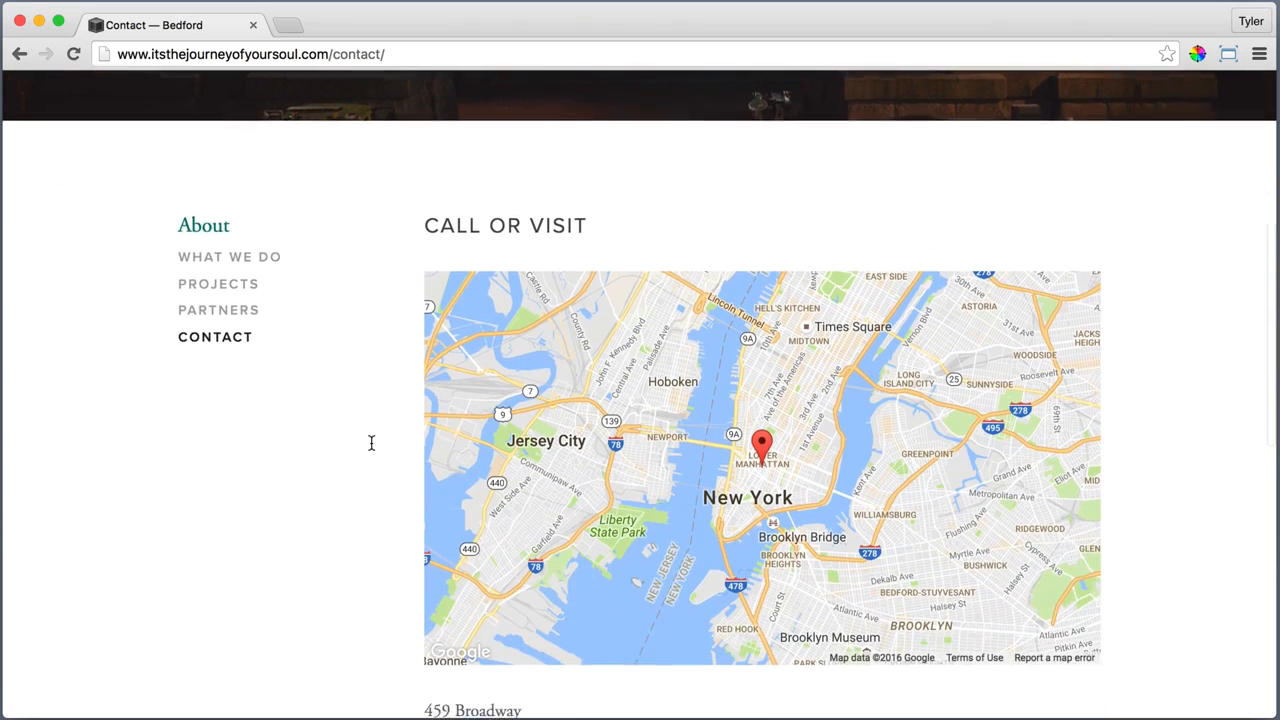
scroll(370, 477, "down", 2)
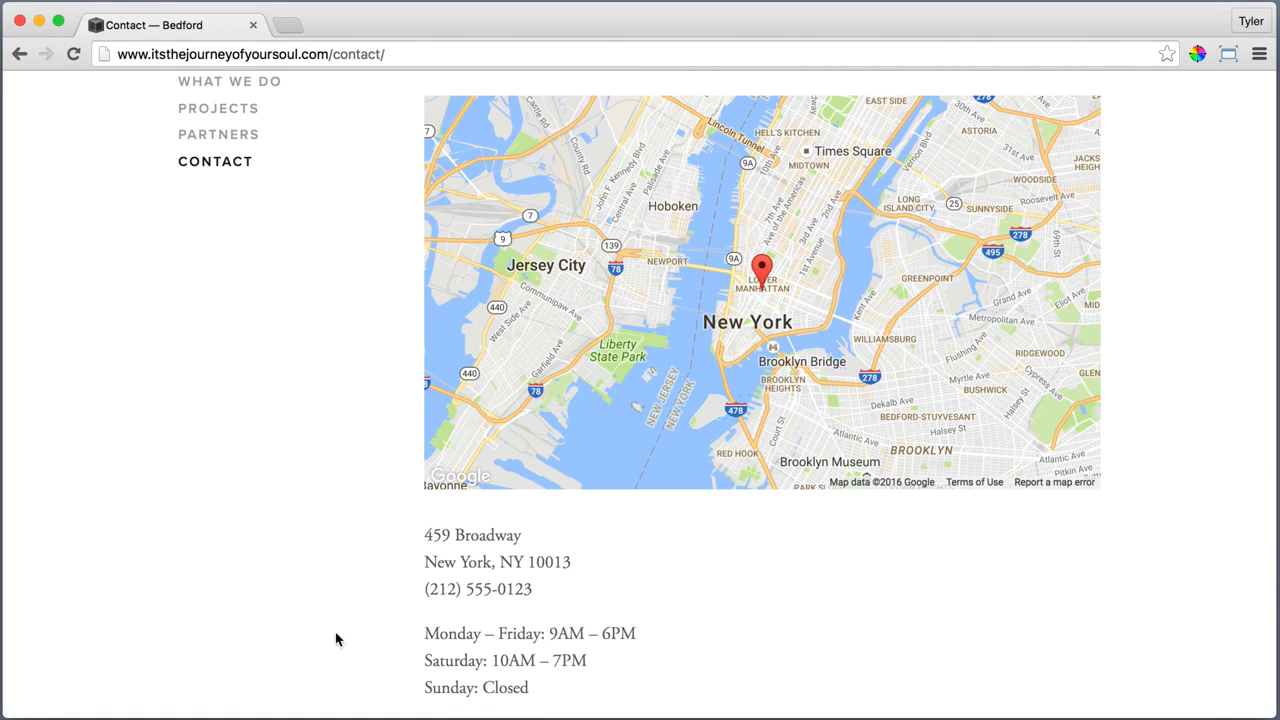
scroll(364, 632, "down", 3)
scroll(364, 627, "down", 4)
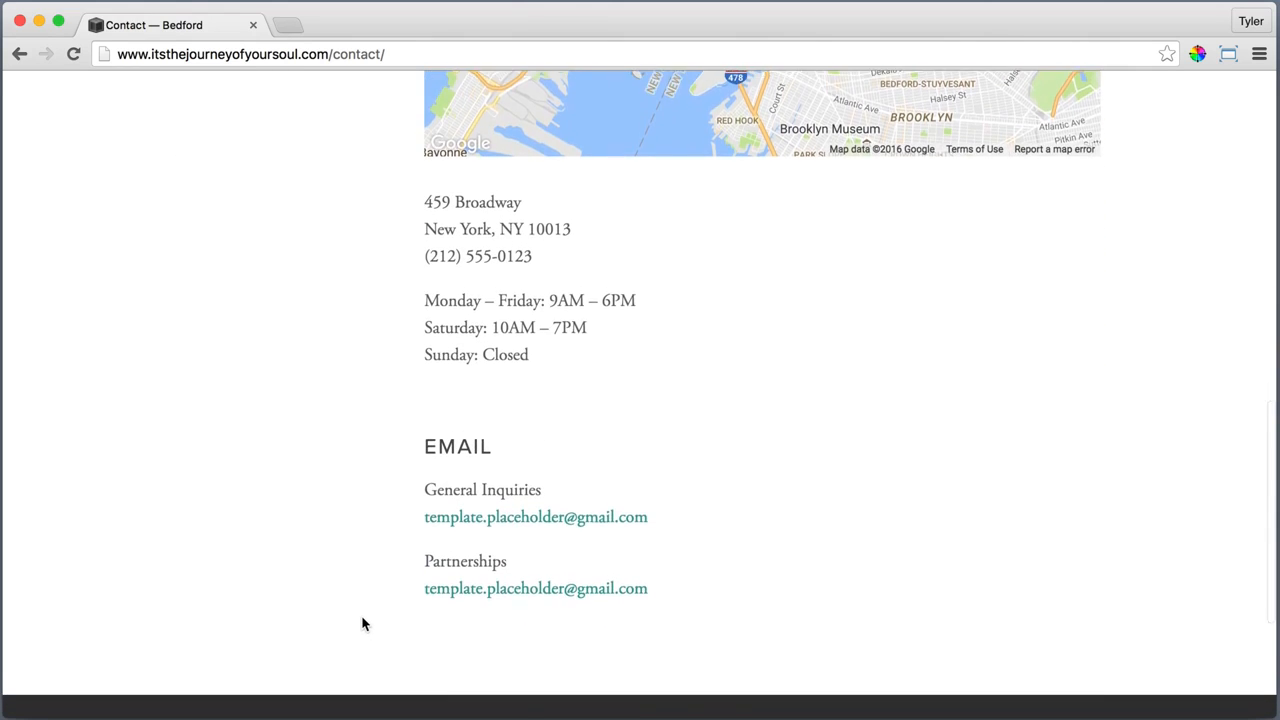
scroll(491, 562, "down", 2)
Open the News page, advance its banner slideshow and look through the list of blog posts
scroll(491, 562, "up", 15)
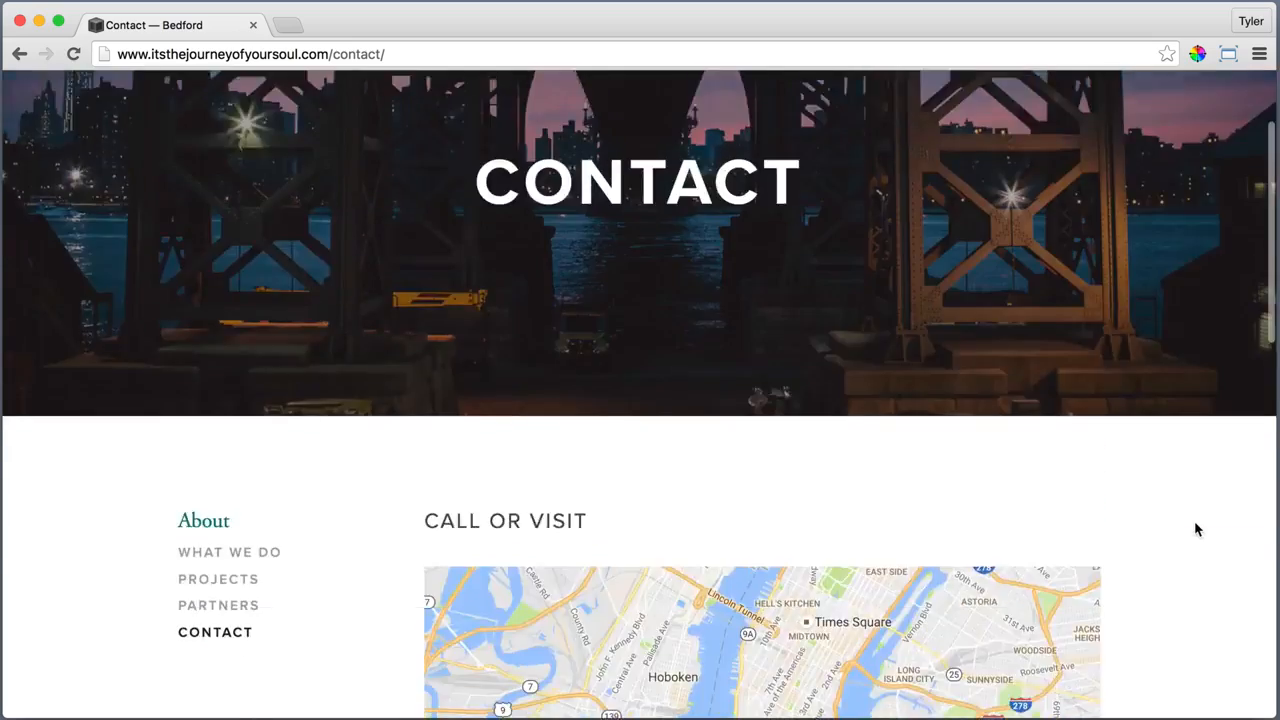
left_click(970, 128)
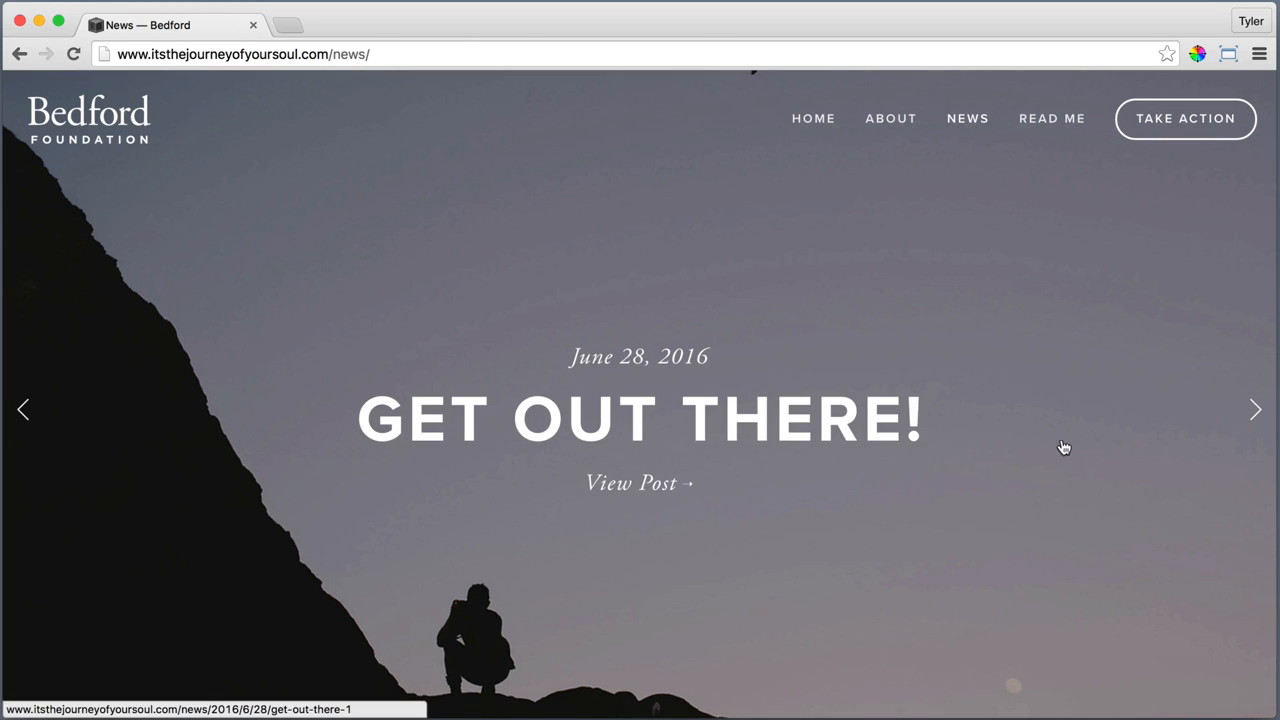
left_click(1253, 410)
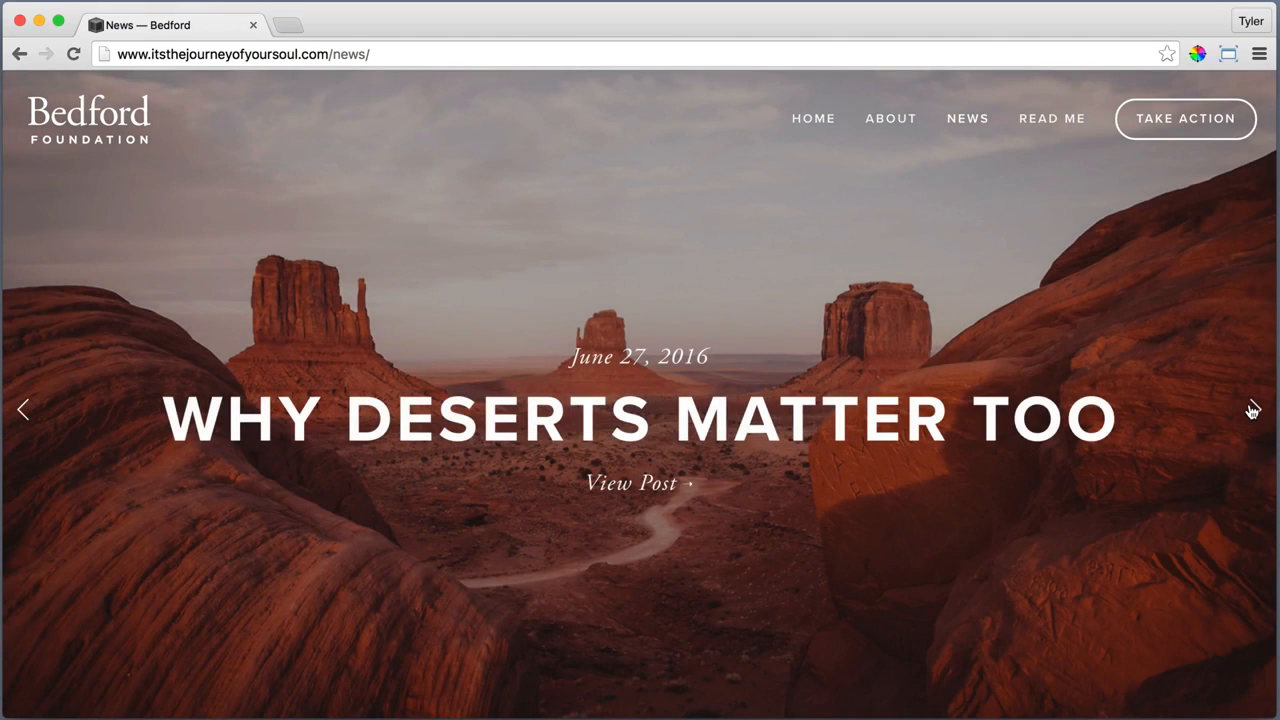
scroll(1252, 411, "down", 5)
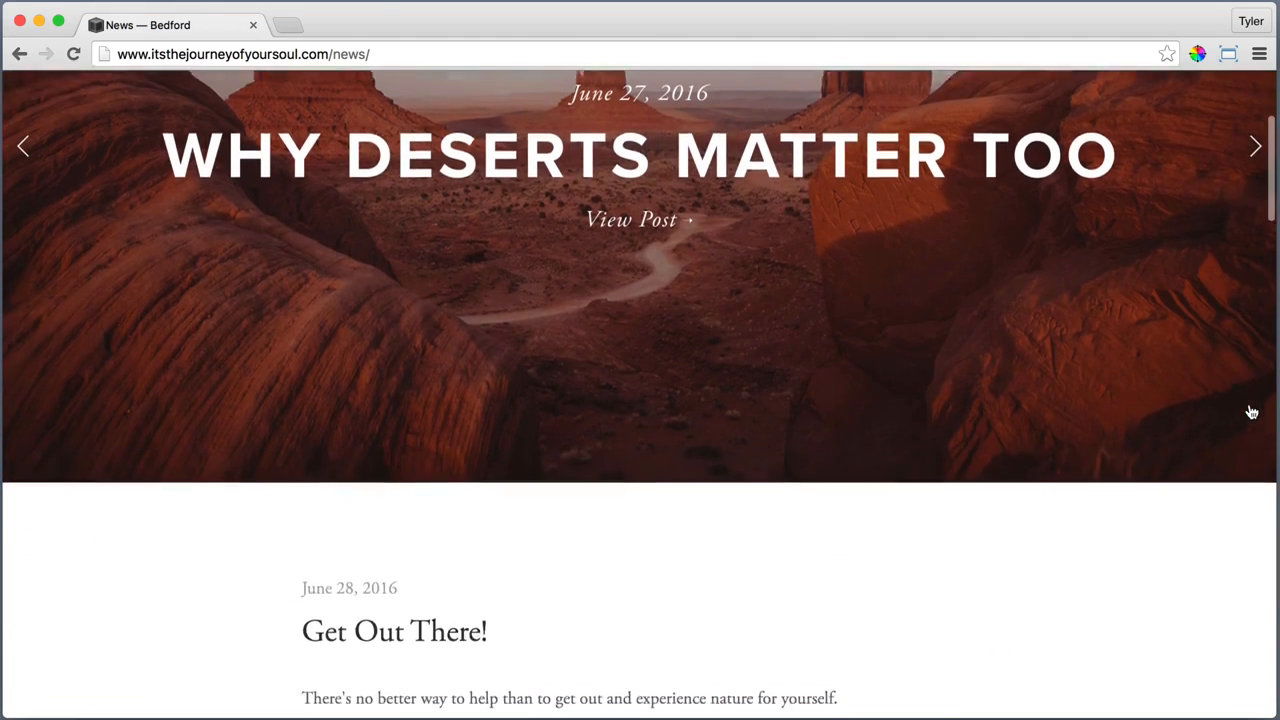
scroll(1252, 411, "down", 3)
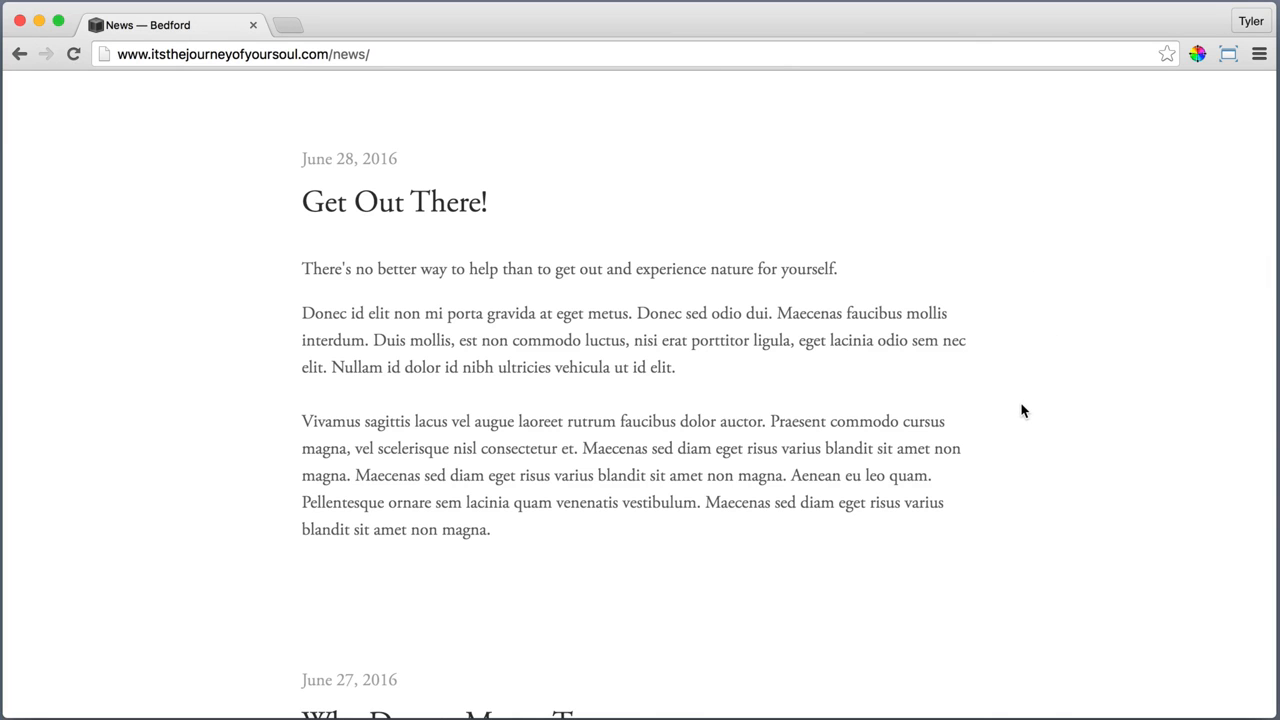
scroll(1022, 410, "down", 5)
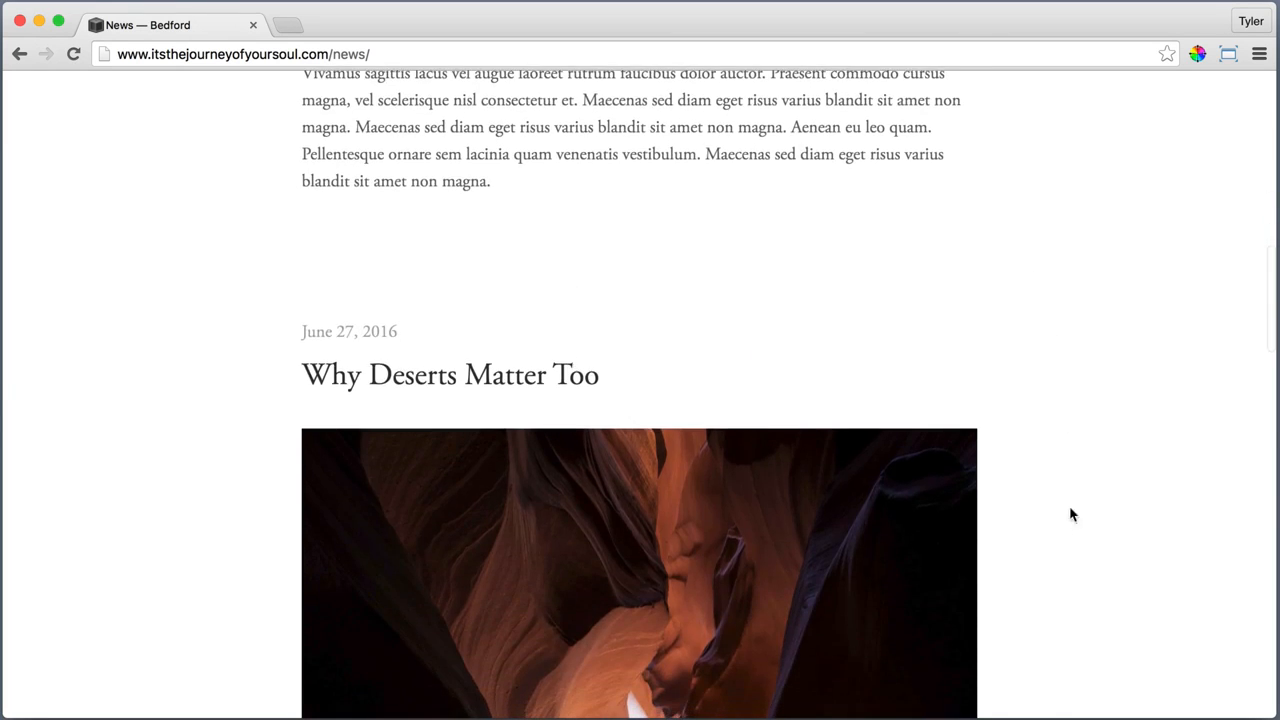
scroll(1051, 526, "down", 20)
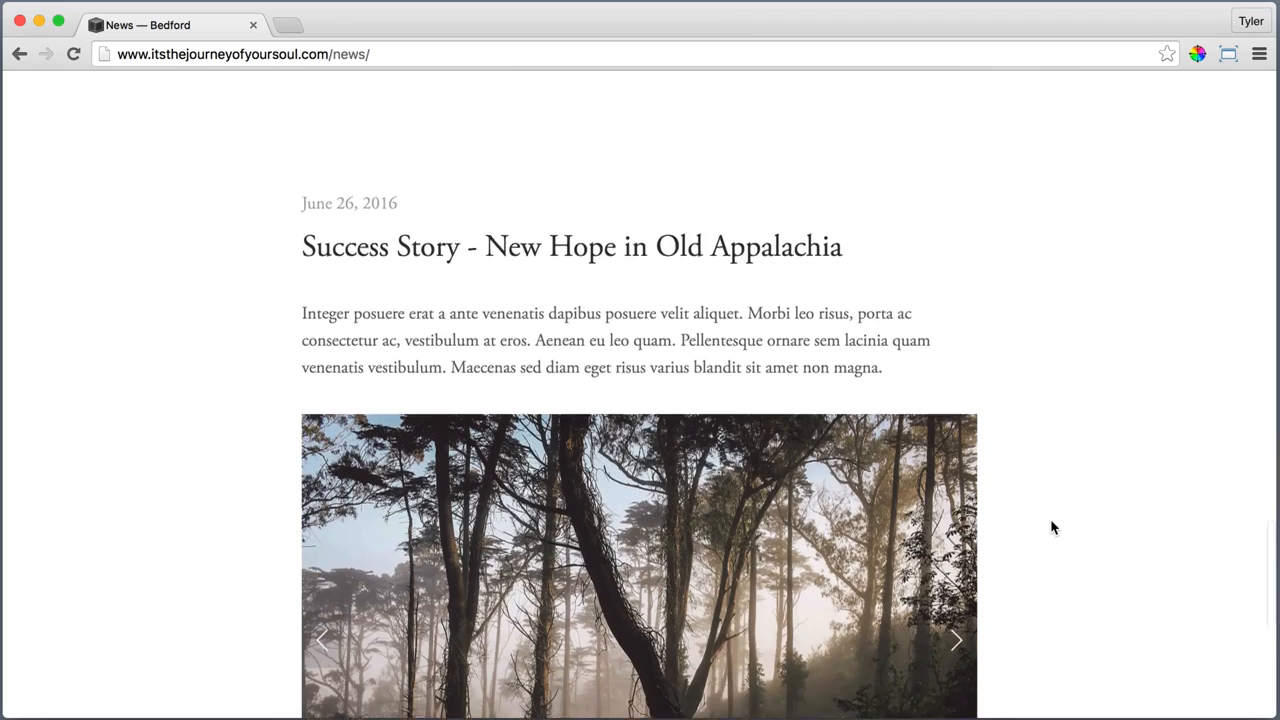
scroll(1089, 429, "down", 4)
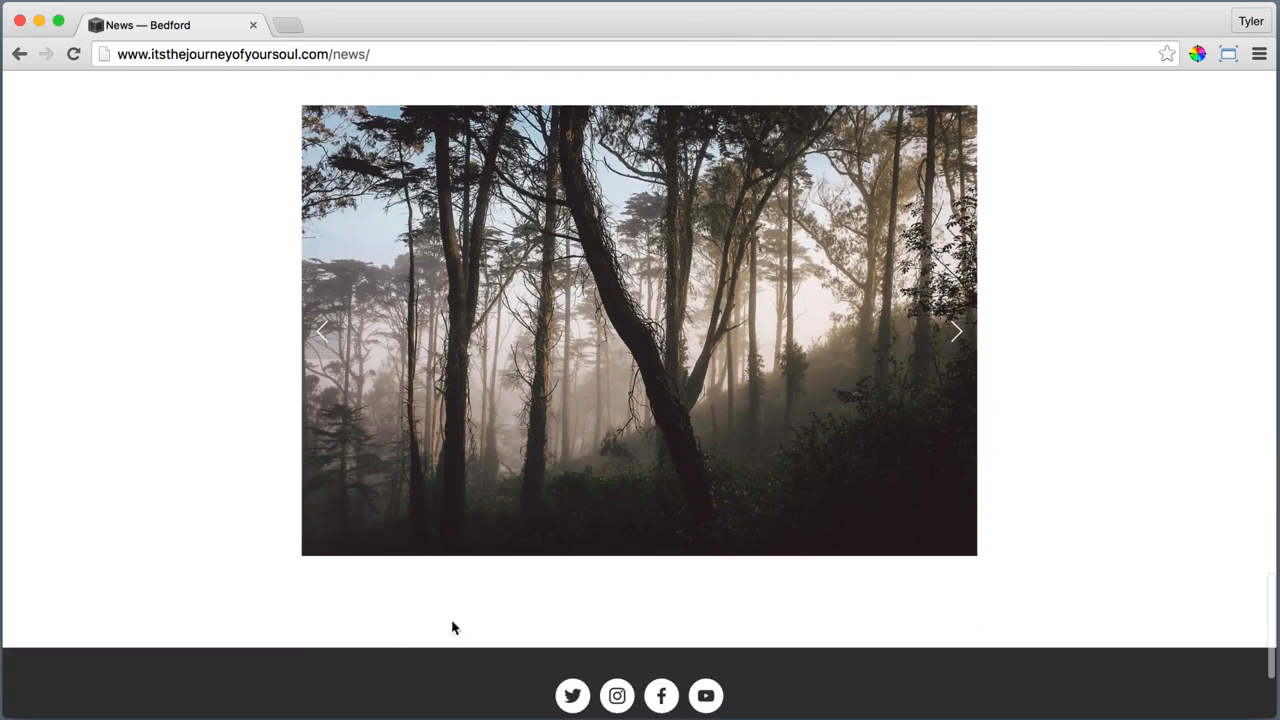
Open the "Success Story - New Hope in Old Appalachia" post and browse its photo slideshow
scroll(151, 343, "up", 4)
left_click(389, 226)
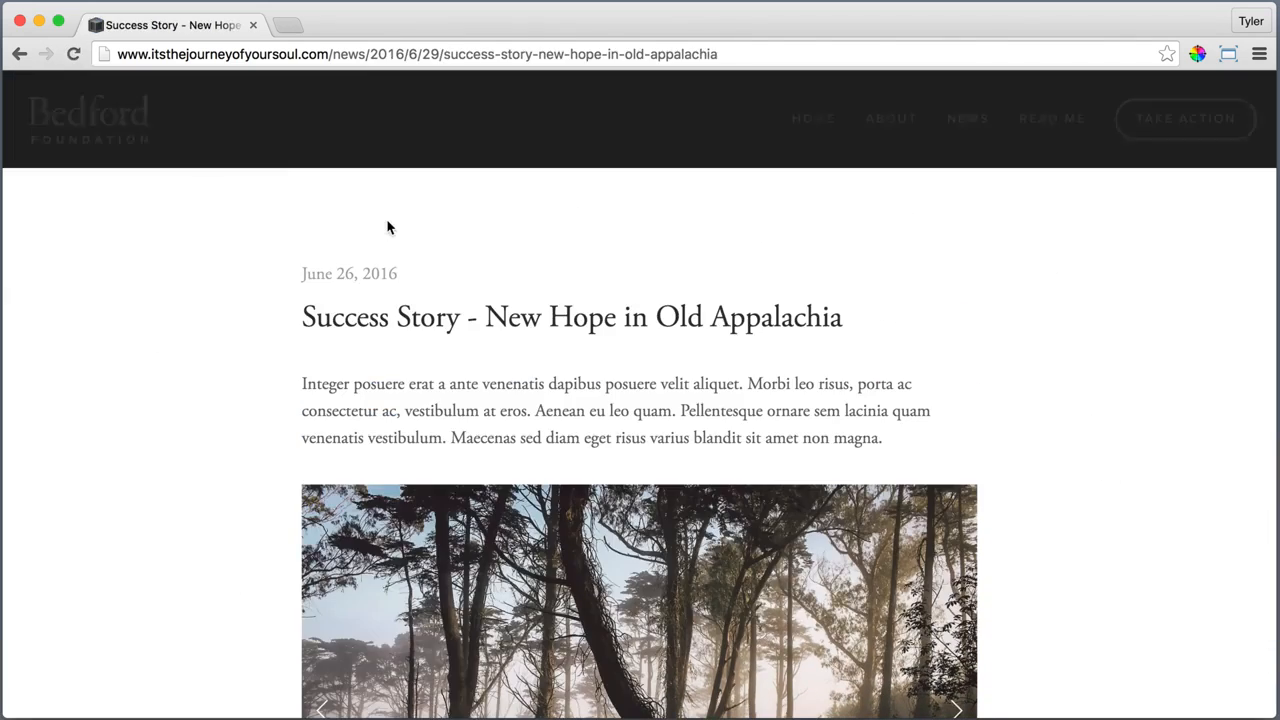
scroll(201, 390, "down", 3)
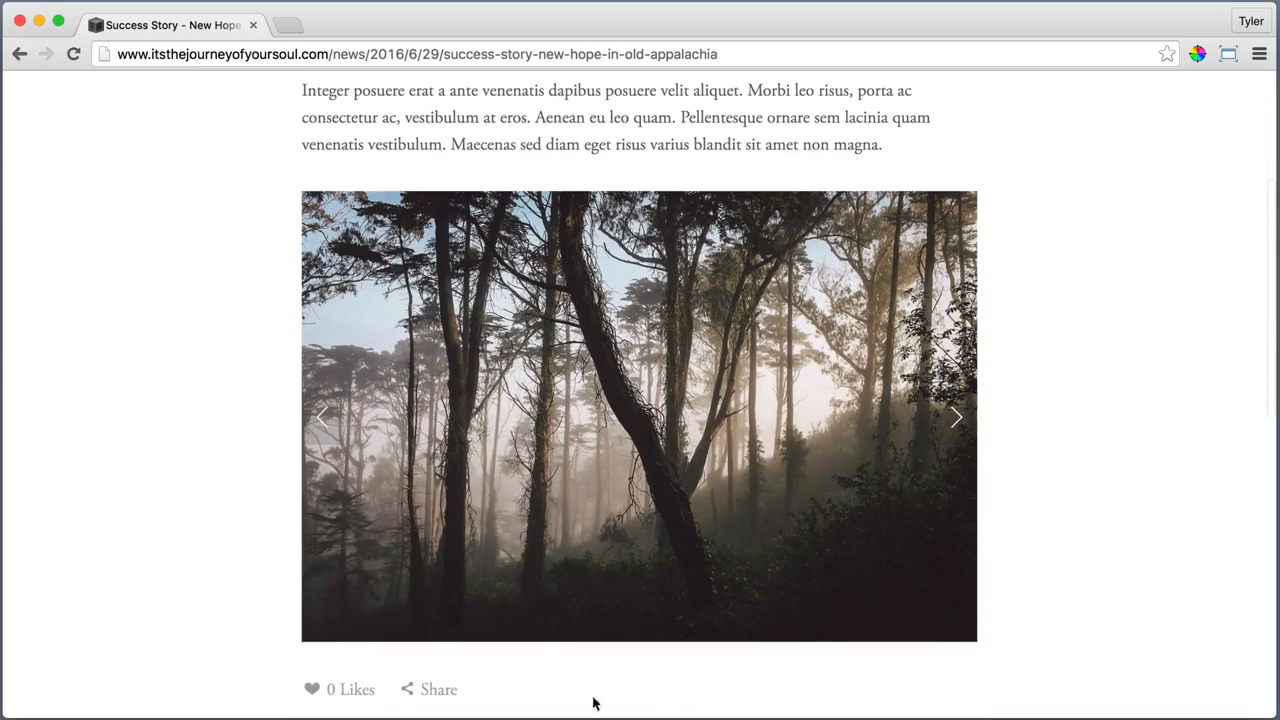
left_click(956, 419)
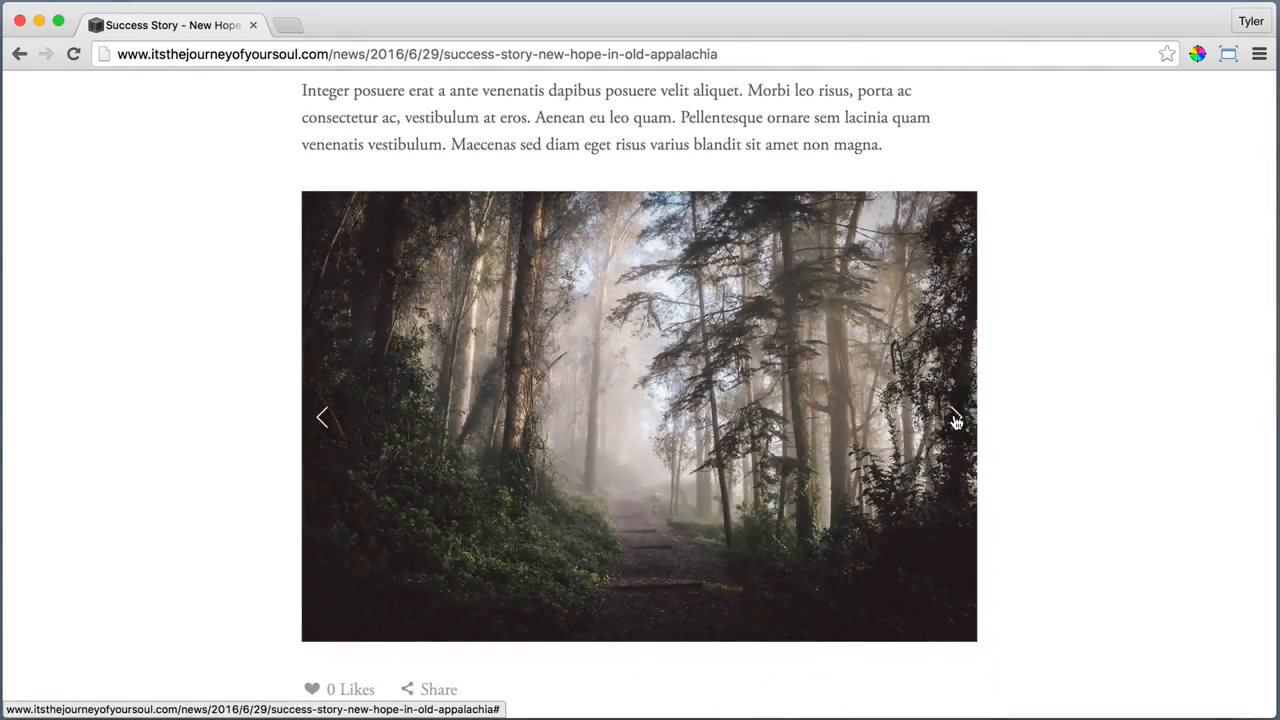
left_click(955, 419)
left_click(955, 419)
Examine the post's like and share options, comment area, newer-post link and footer
scroll(1085, 415, "down", 2)
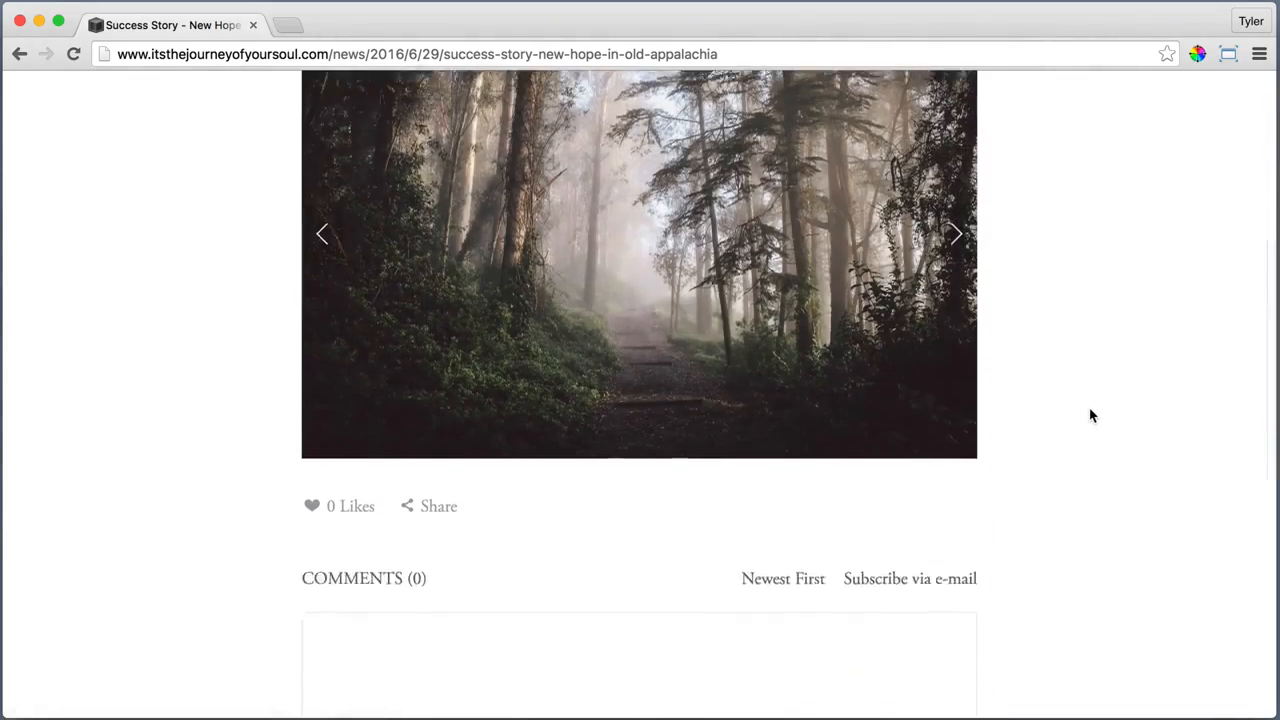
scroll(1095, 417, "down", 2)
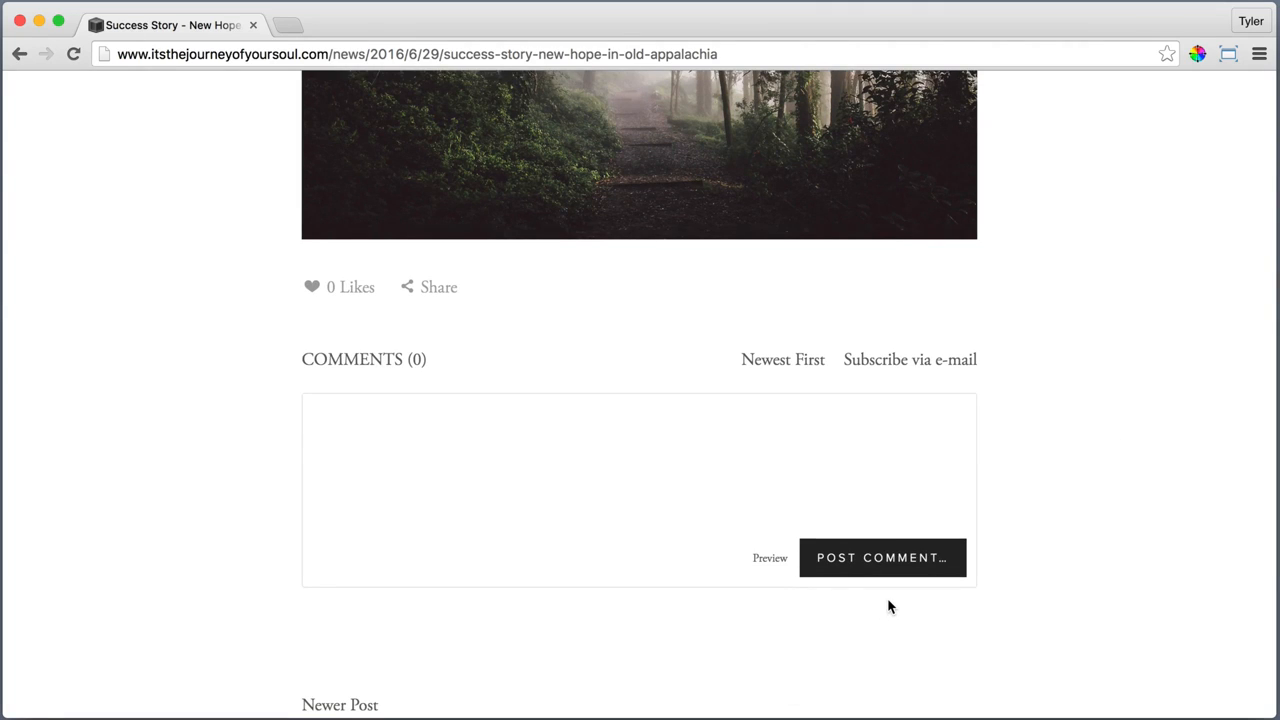
scroll(888, 606, "down", 1)
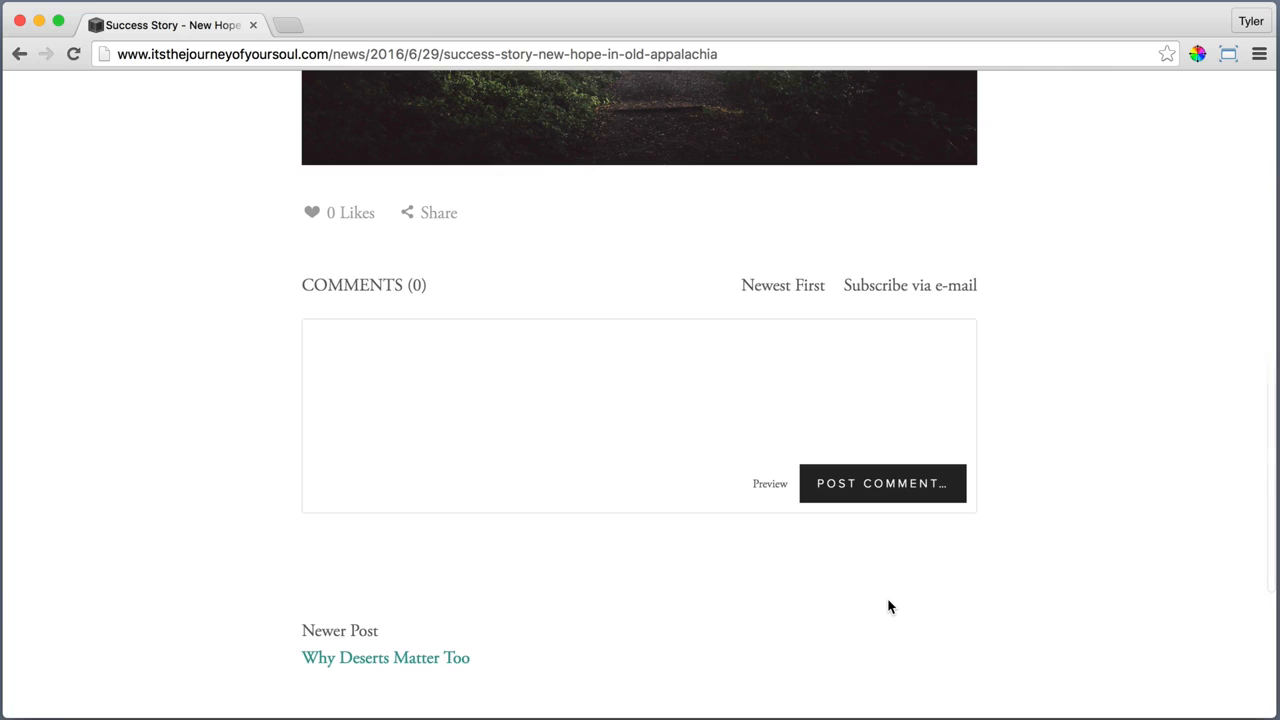
scroll(888, 606, "down", 2)
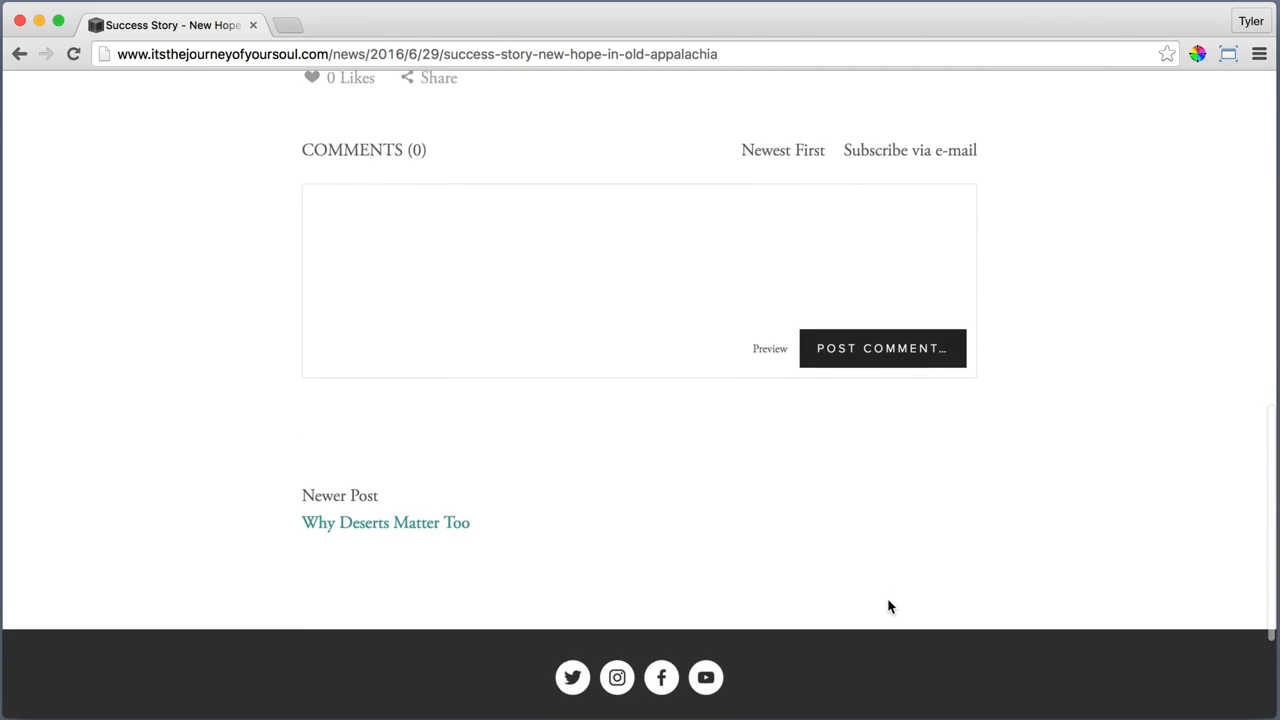
scroll(888, 606, "down", 1)
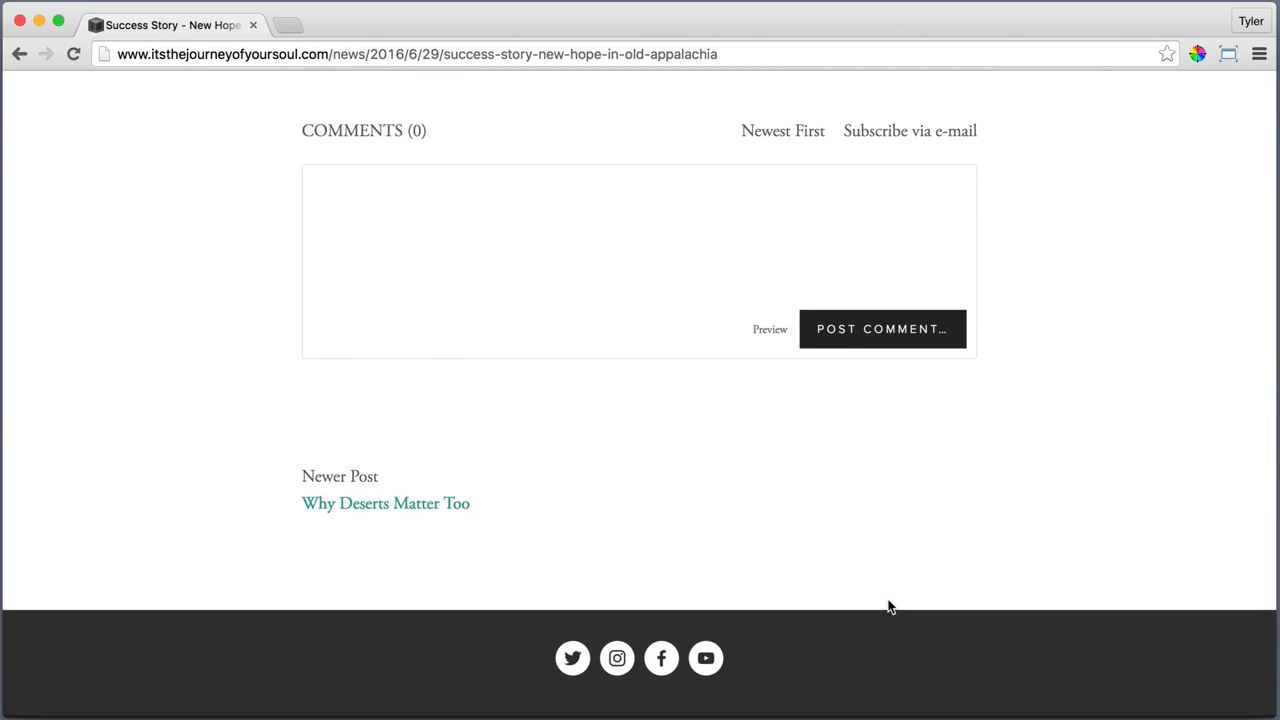
scroll(888, 606, "down", 2)
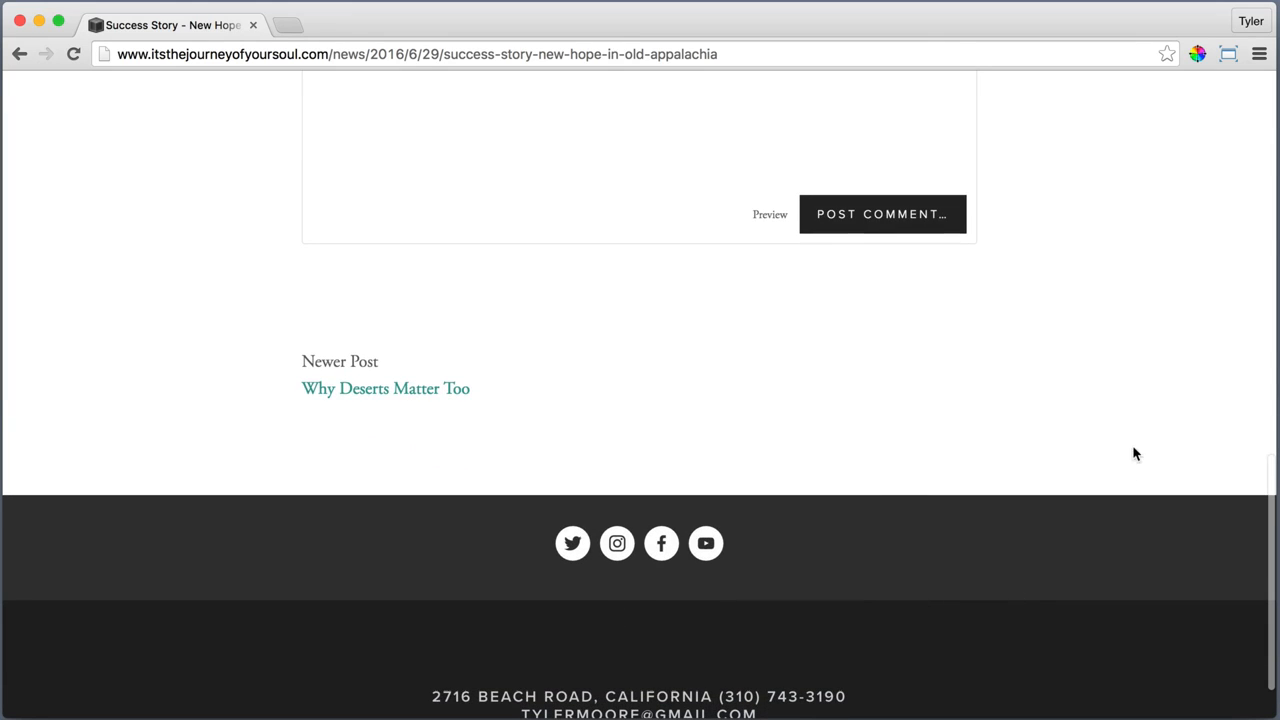
Open the Read Me page and look through its banner area and header instructions down to the footer
scroll(1128, 394, "up", 15)
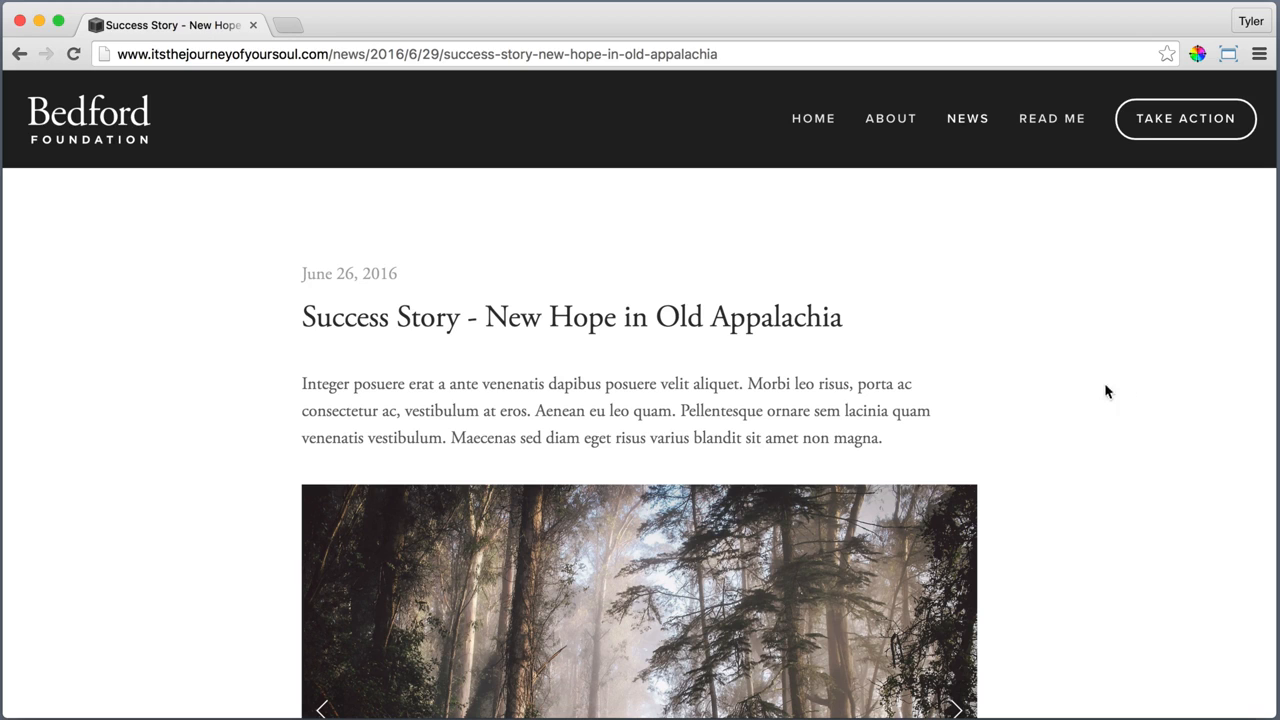
left_click(1052, 118)
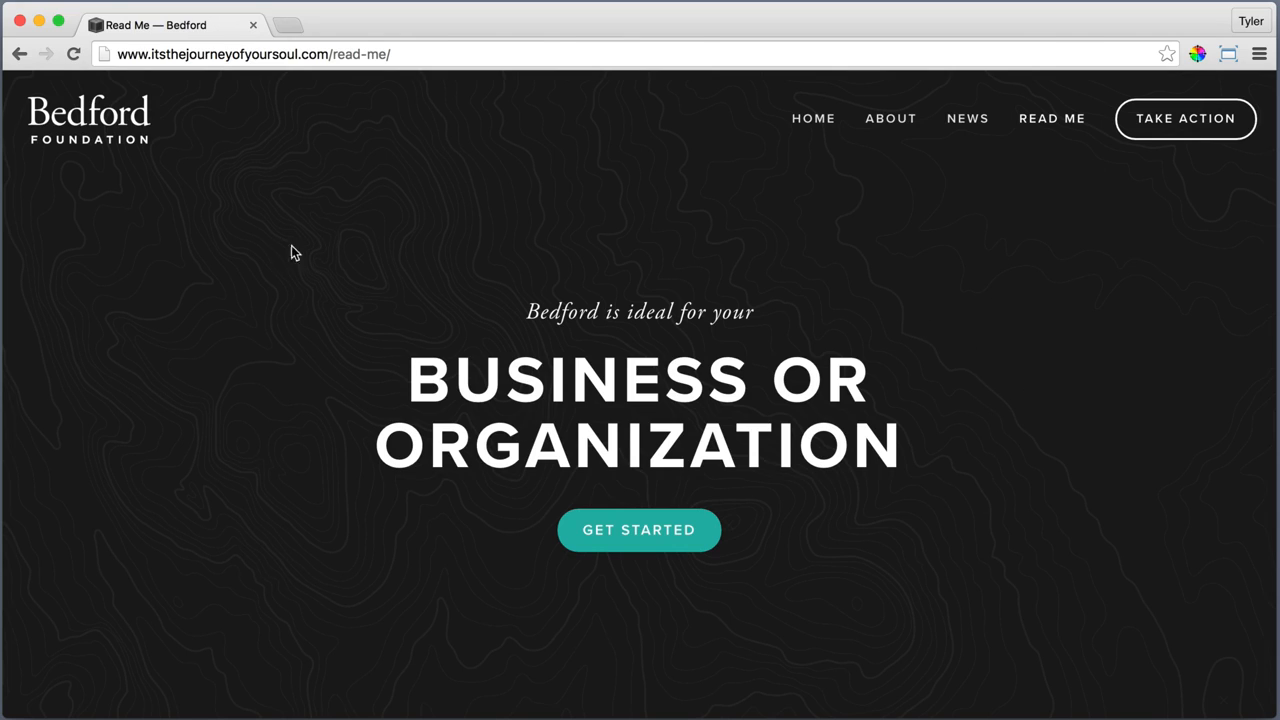
scroll(1029, 483, "down", 3)
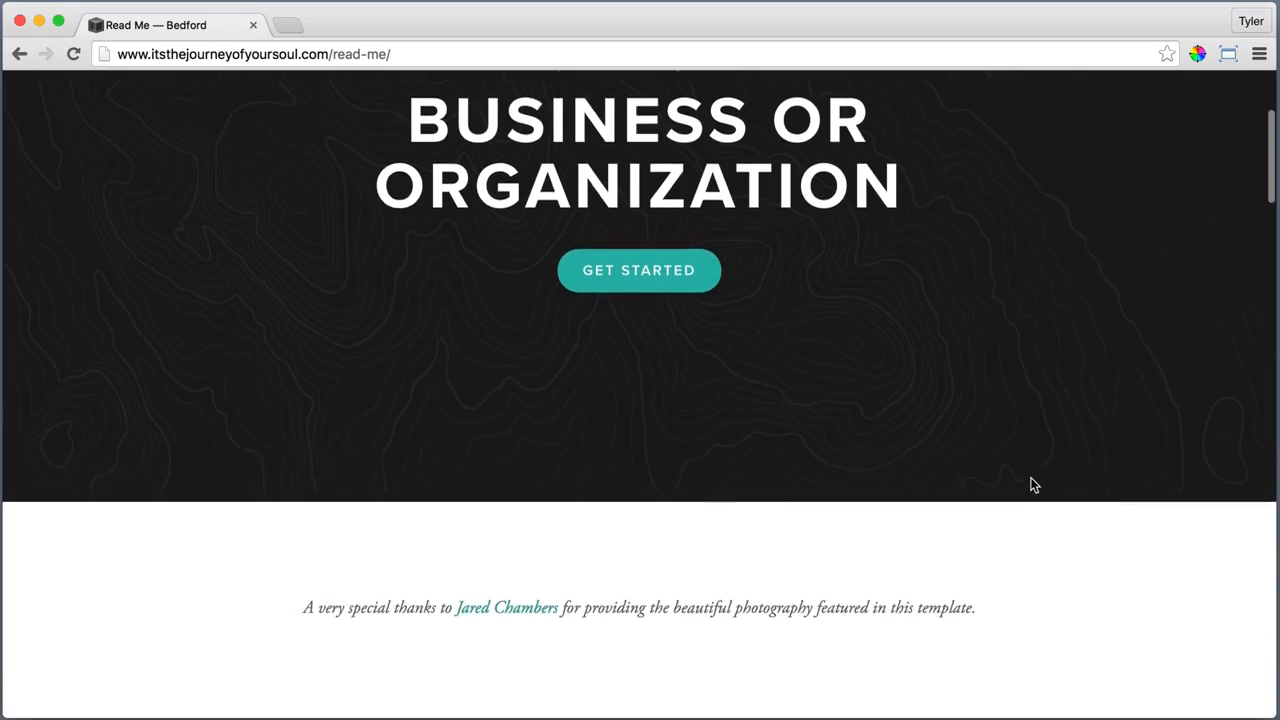
scroll(1033, 485, "down", 10)
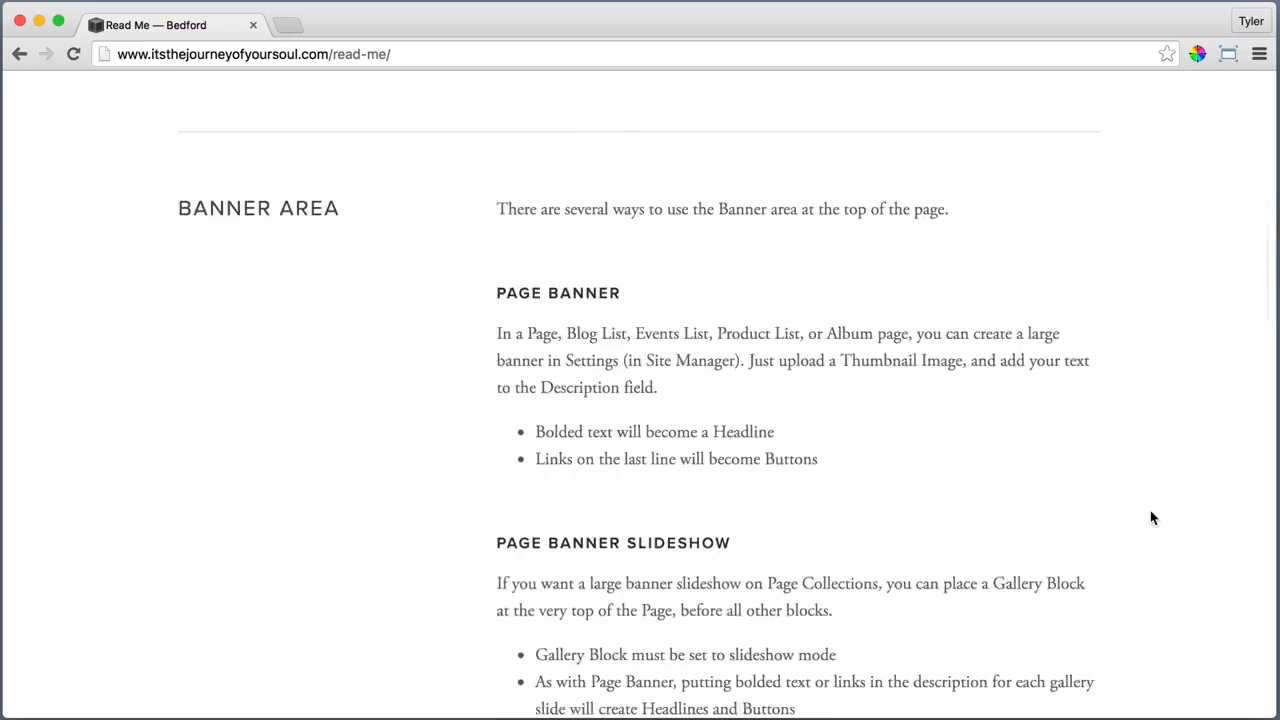
scroll(1152, 517, "down", 20)
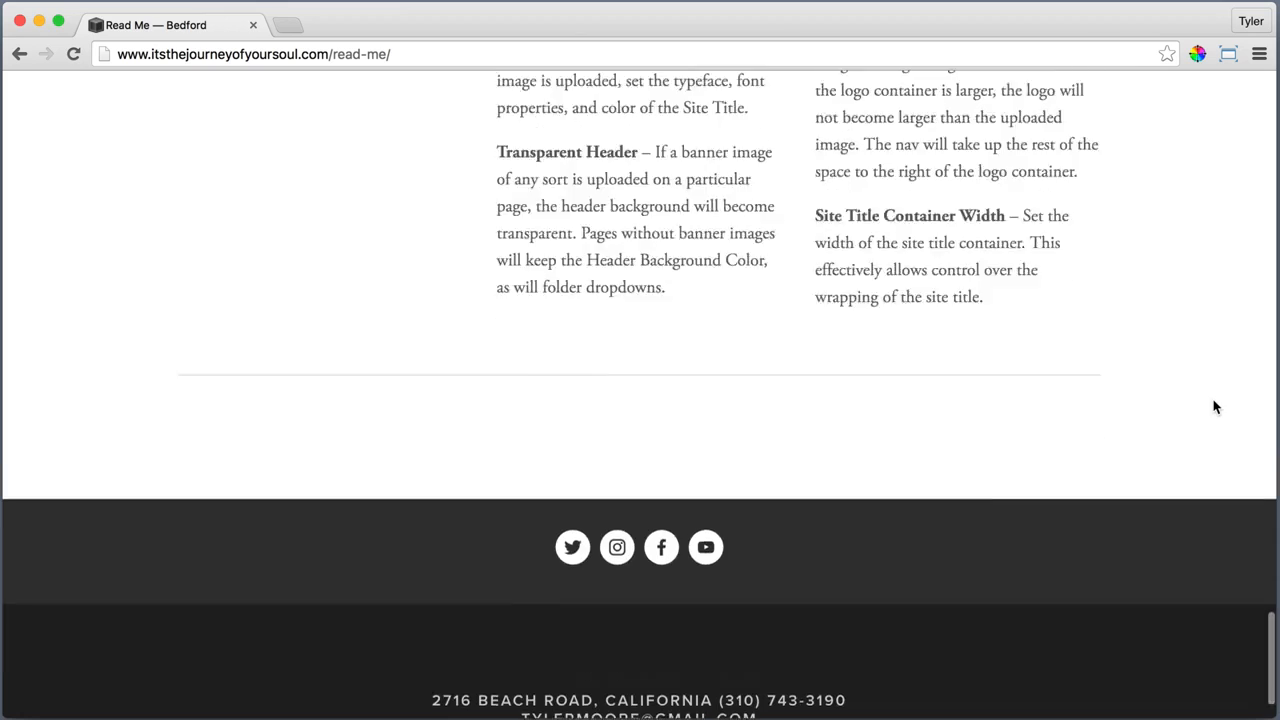
Open the Take Action page and examine its banner, Donate and Spread the Word sections, and footer
scroll(1215, 407, "up", 20)
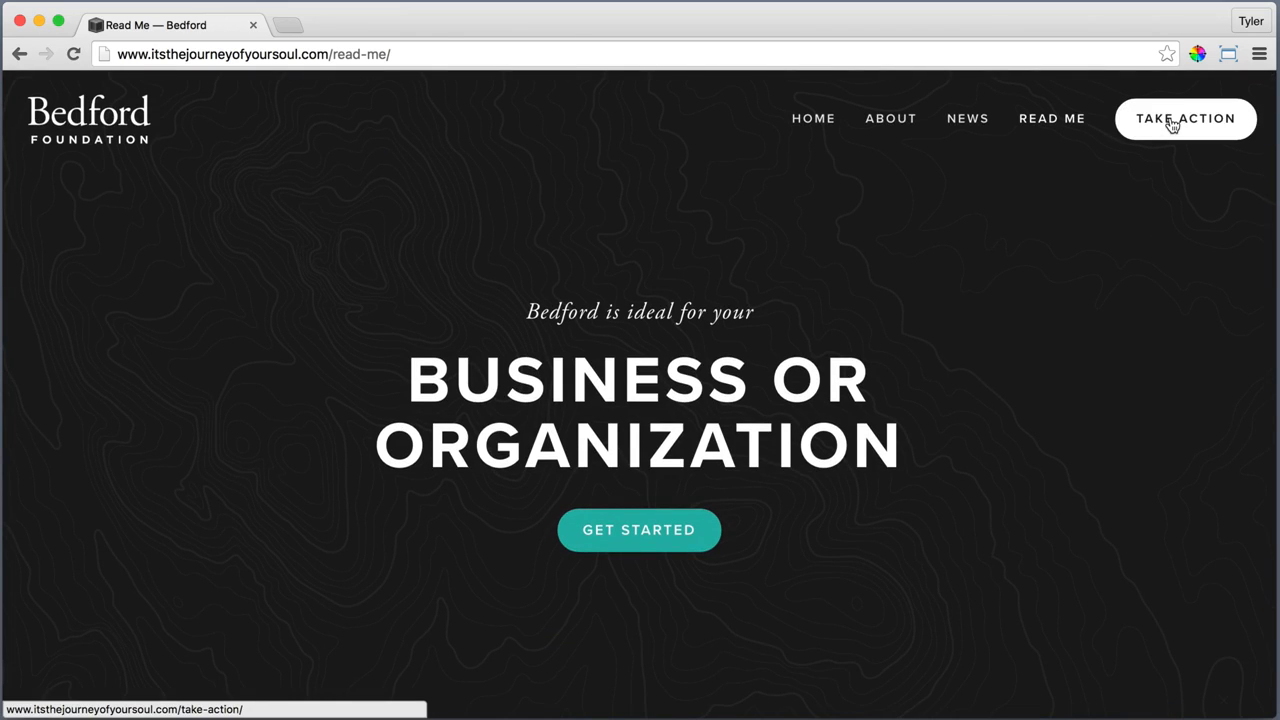
left_click(1172, 122)
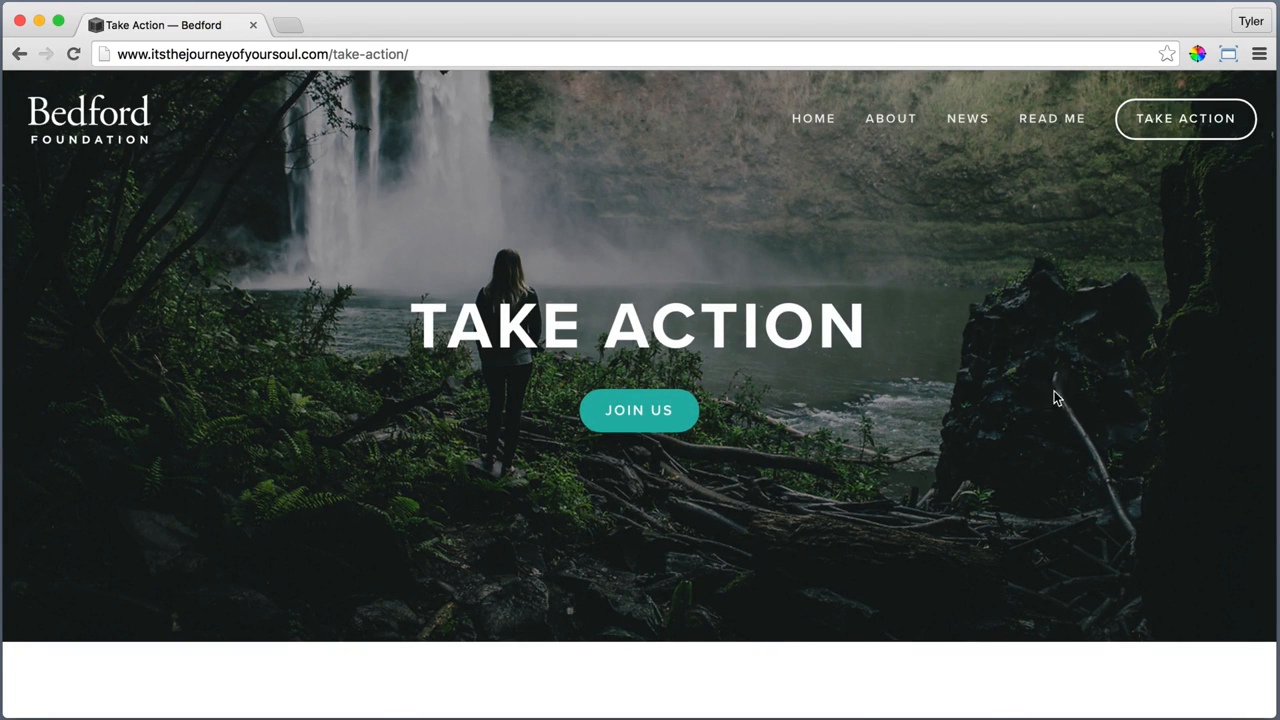
scroll(1060, 398, "down", 5)
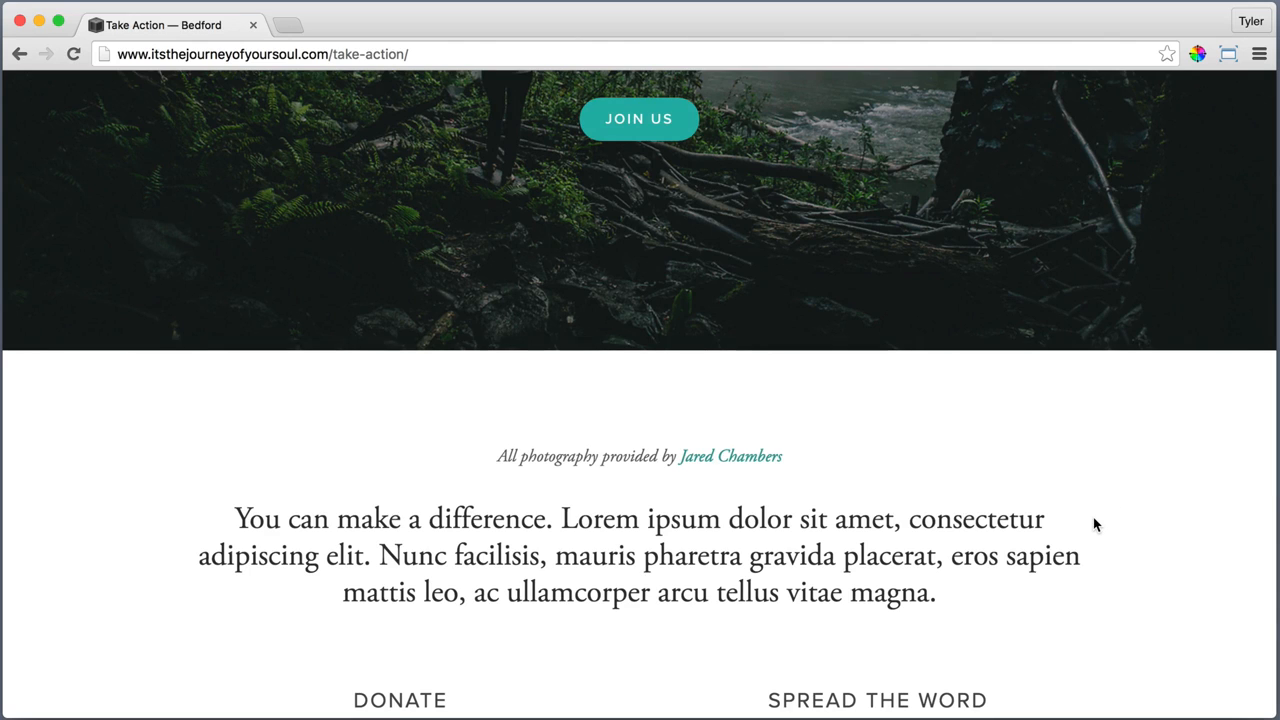
scroll(1093, 520, "down", 5)
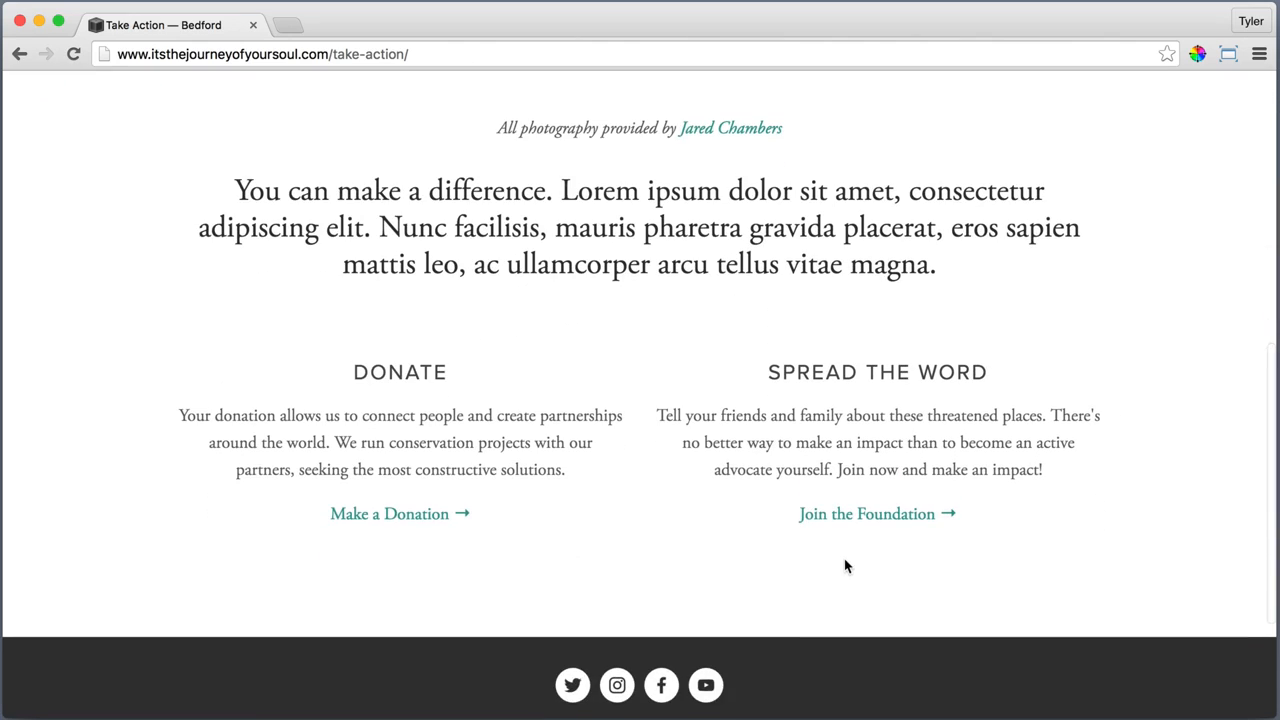
scroll(403, 563, "down", 3)
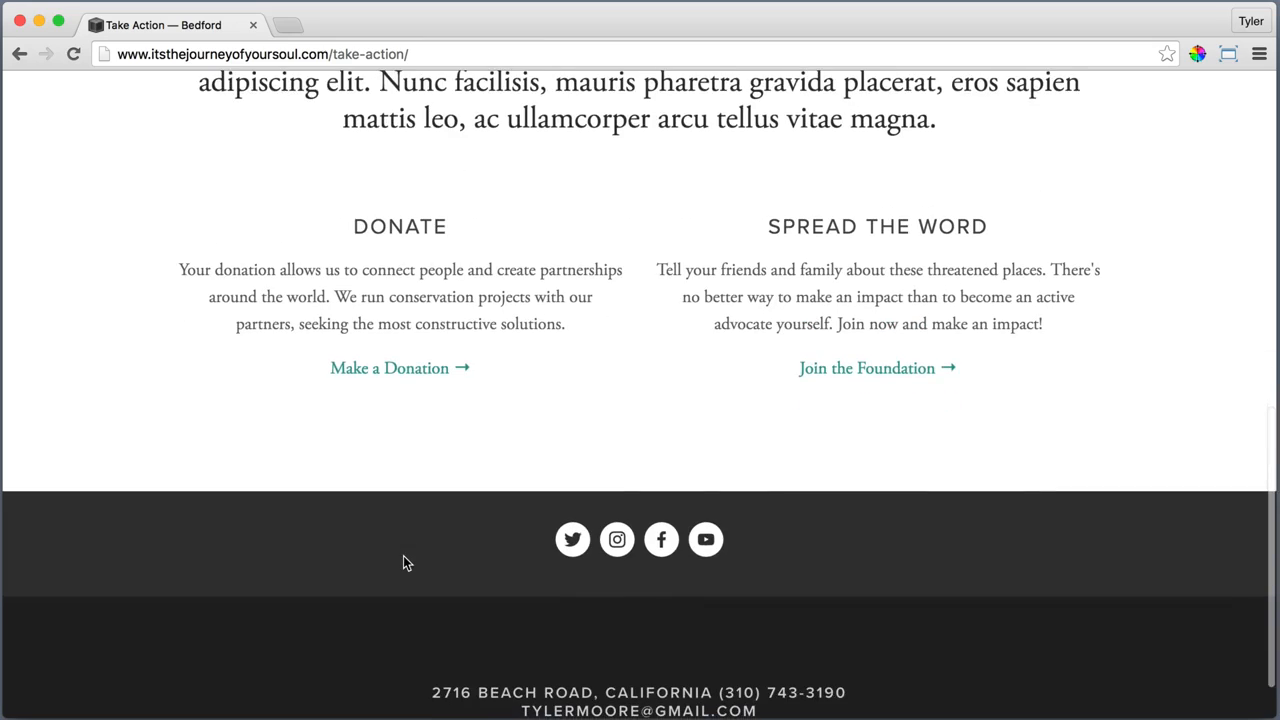
scroll(1103, 557, "up", 3)
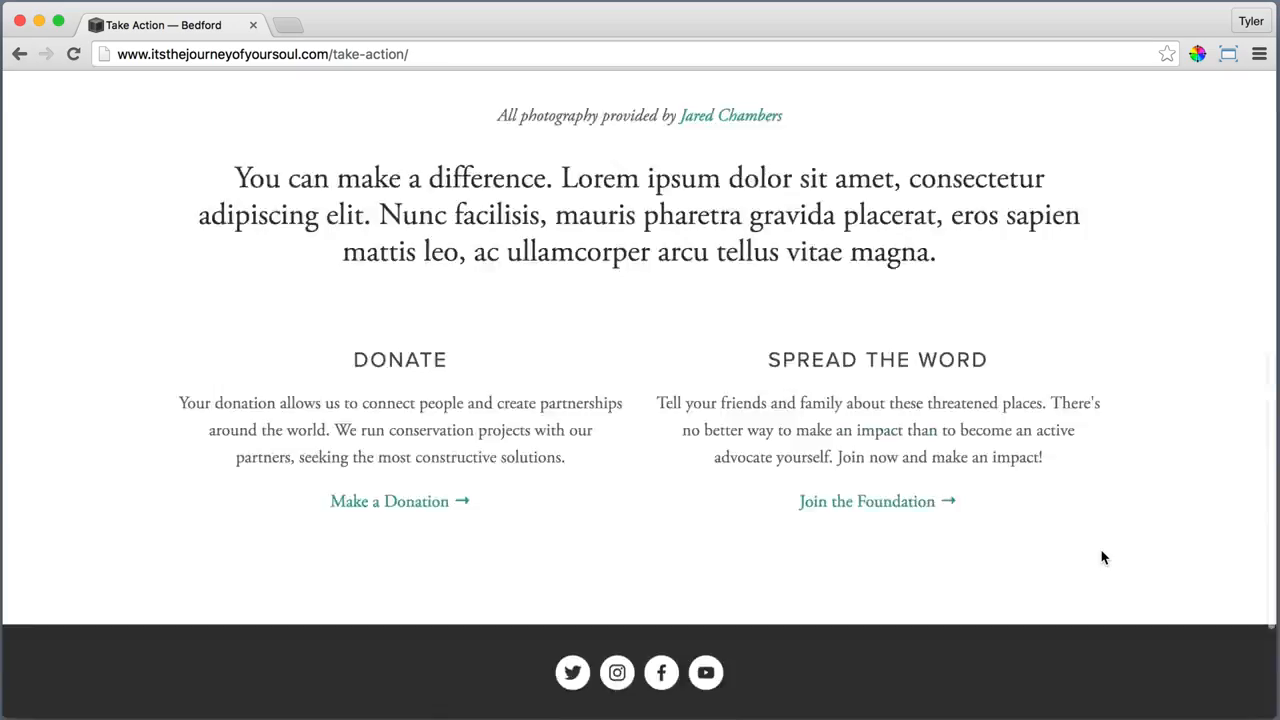
scroll(1103, 557, "up", 10)
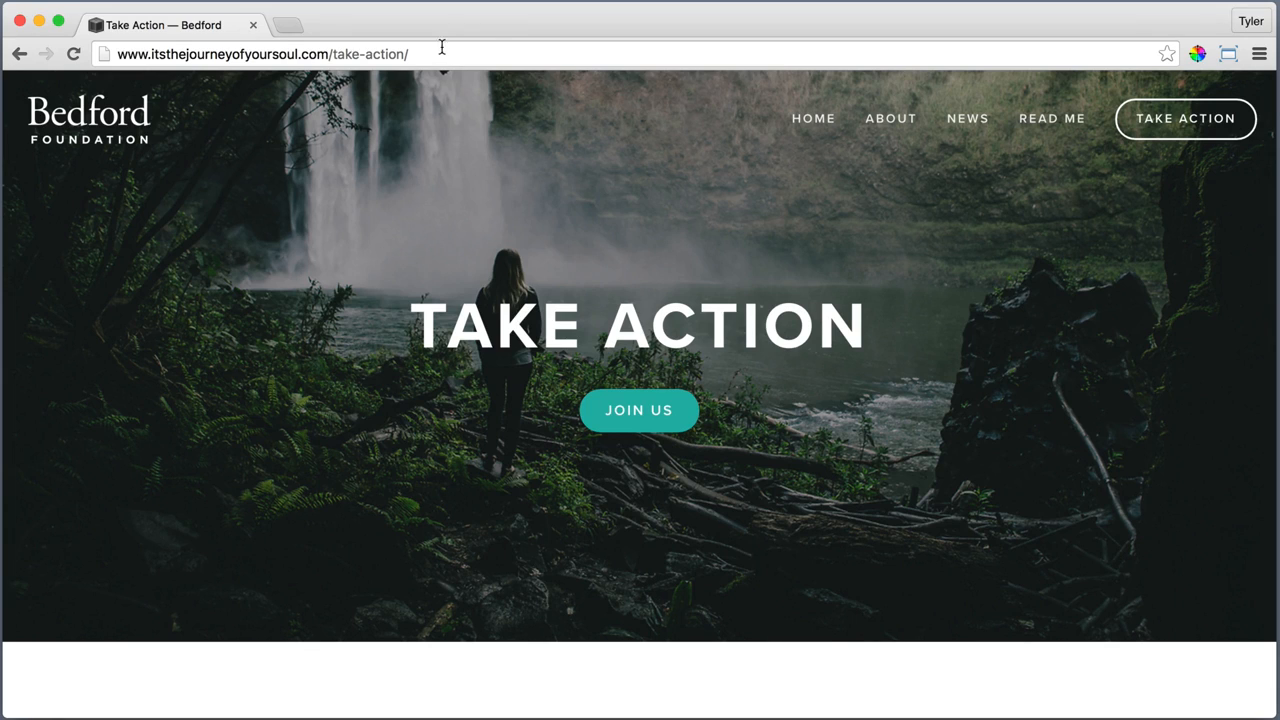
Load the site's /home-alt page and look through its banner slides
left_click_drag(418, 50, 332, 53)
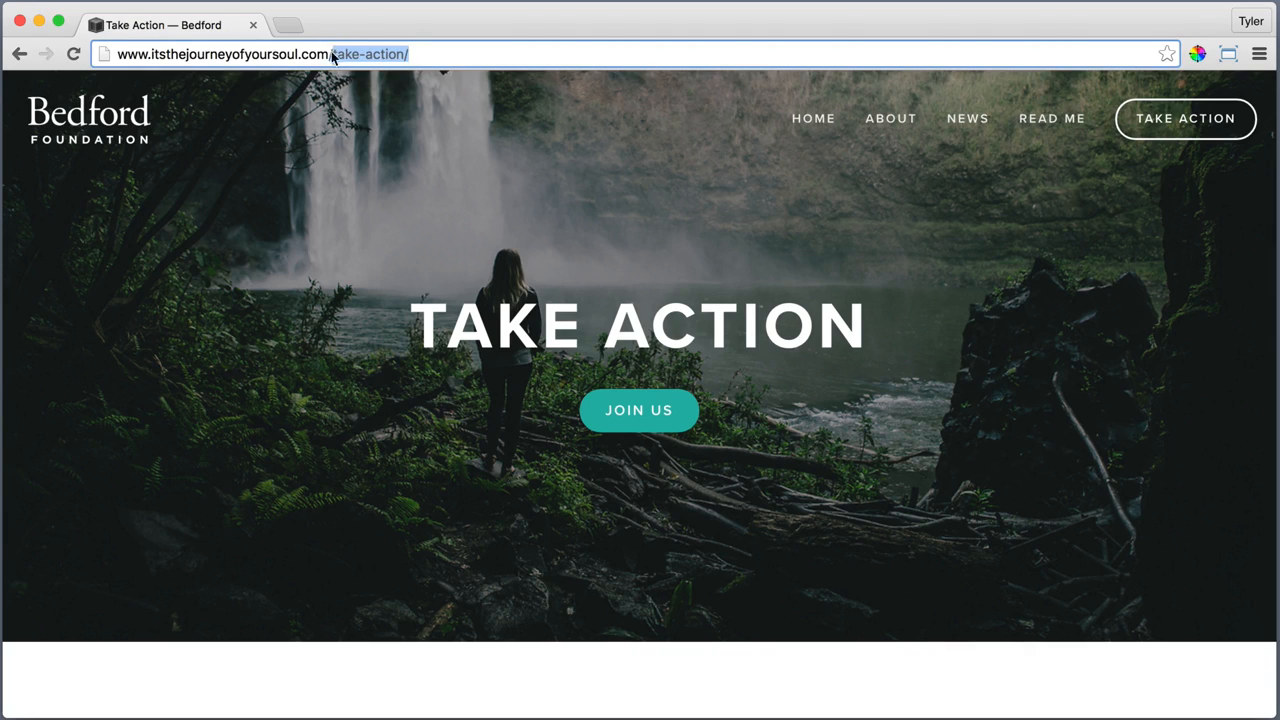
type("hom")
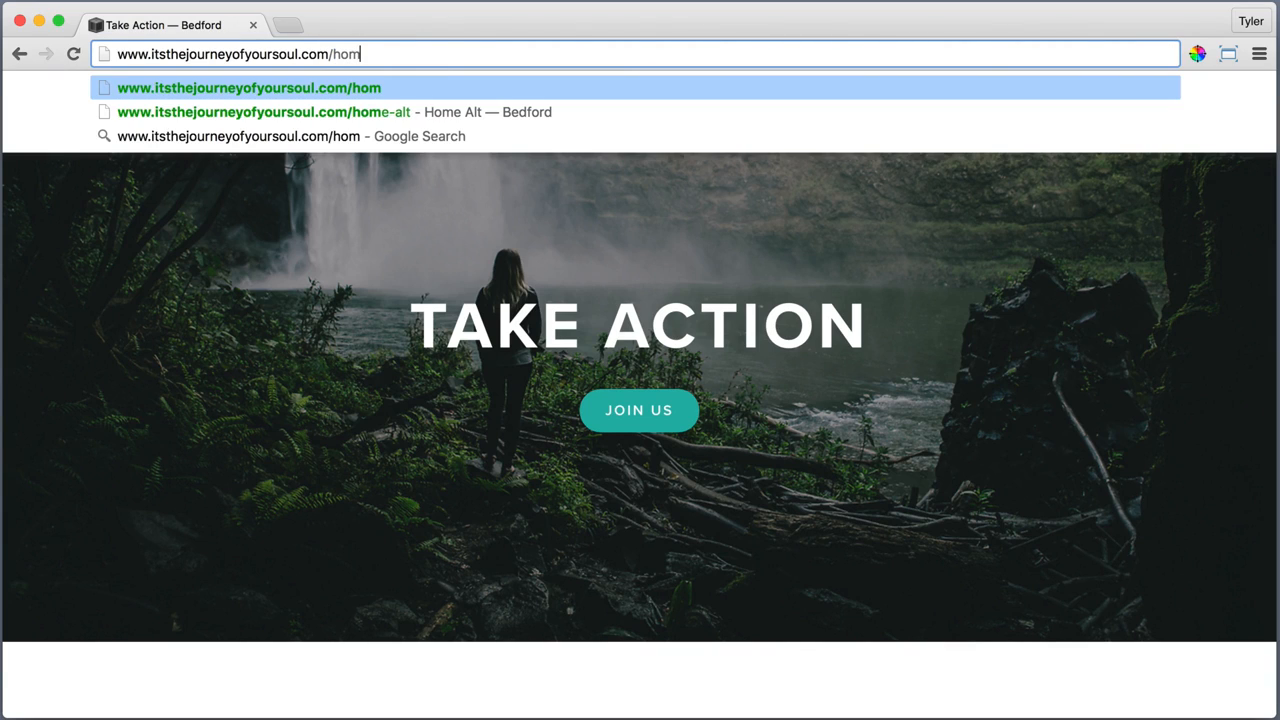
type("e")
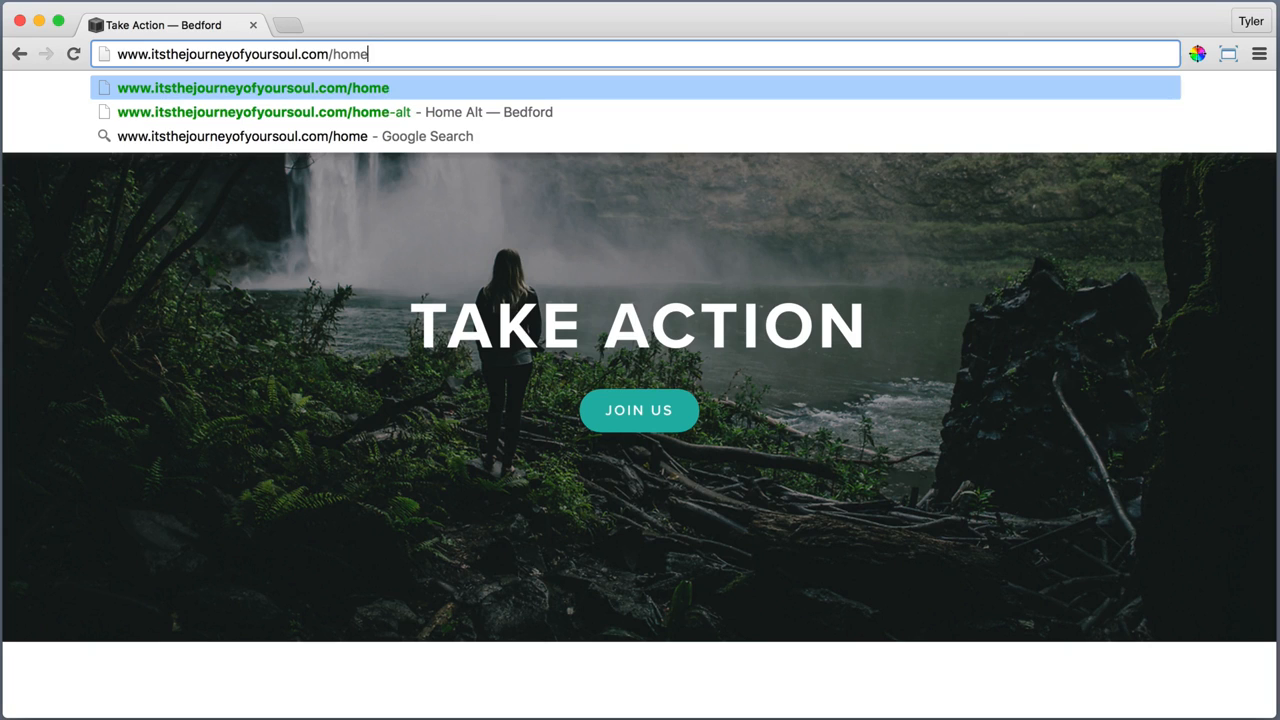
type("-alt")
key("Return")
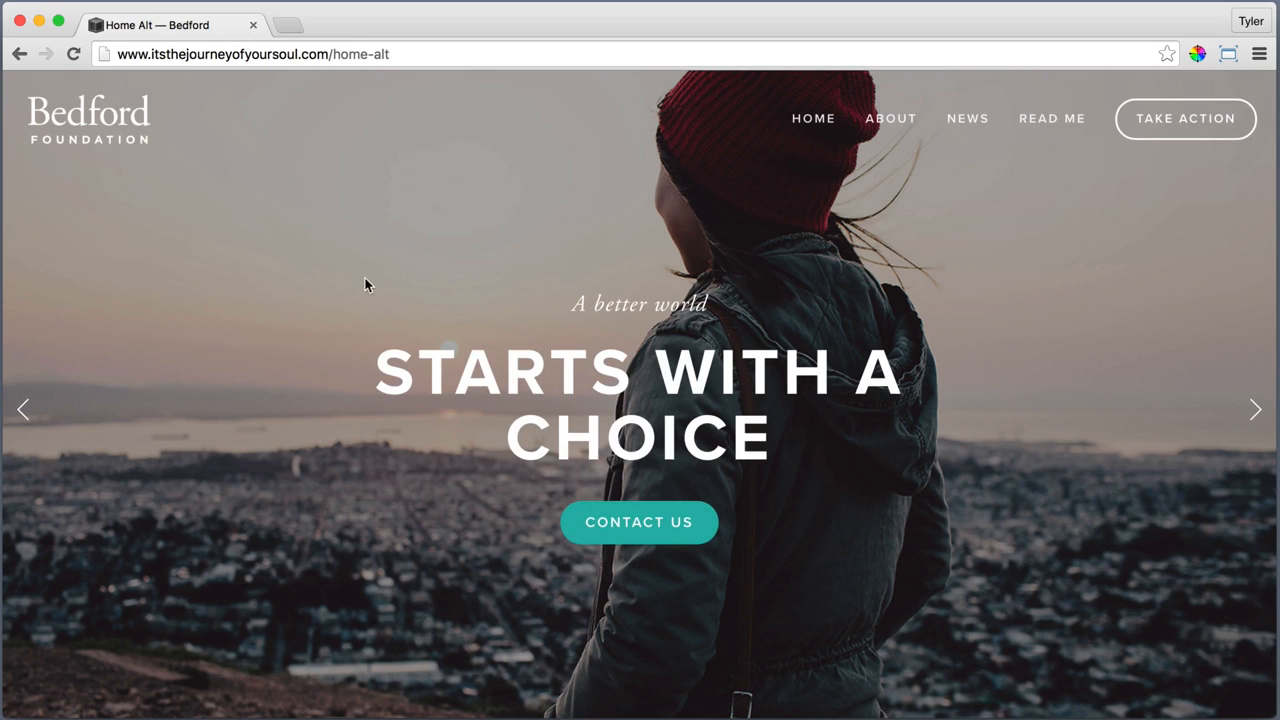
left_click(1256, 410)
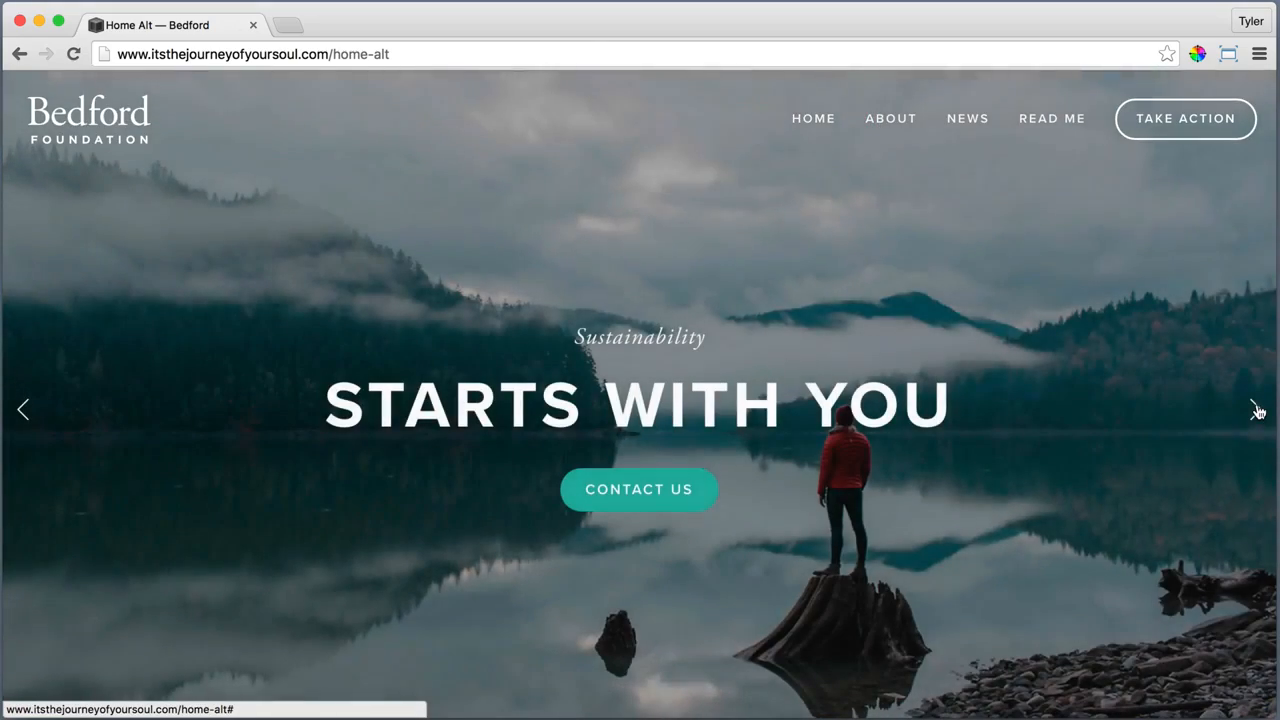
left_click(1257, 410)
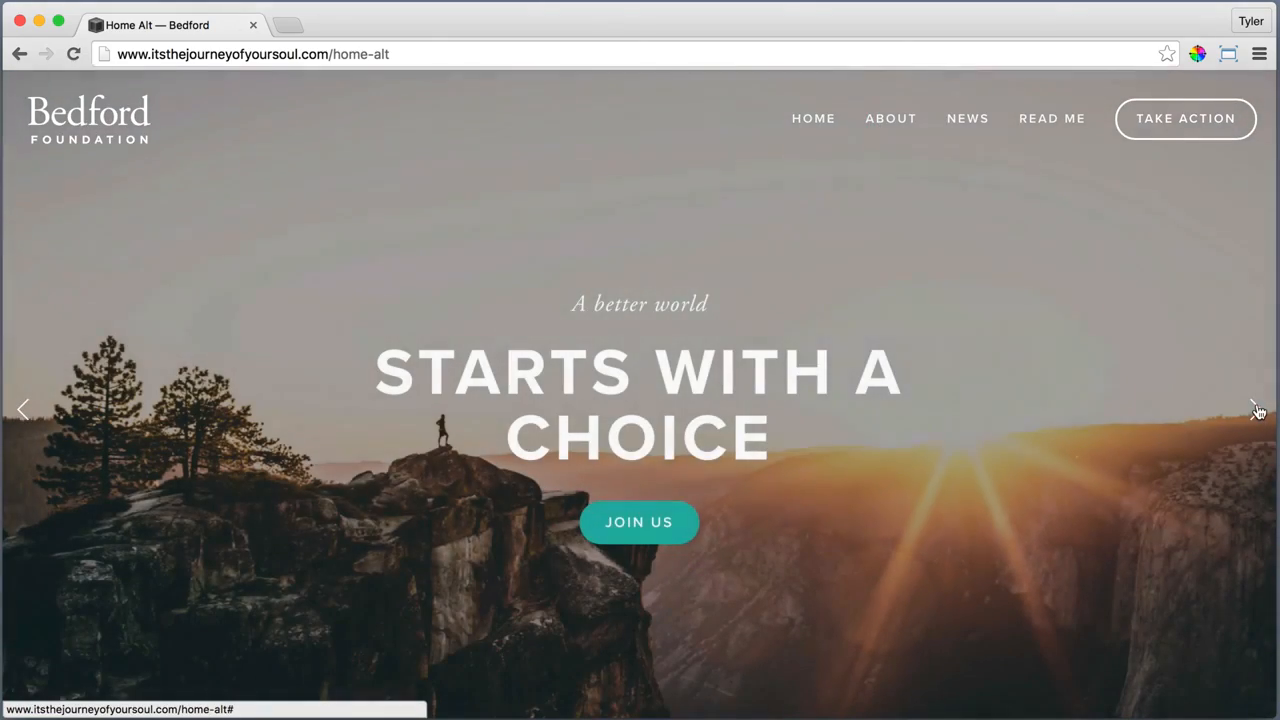
Look through the remaining banner slides on the alternate home page and its content section down to the footer
left_click(1257, 410)
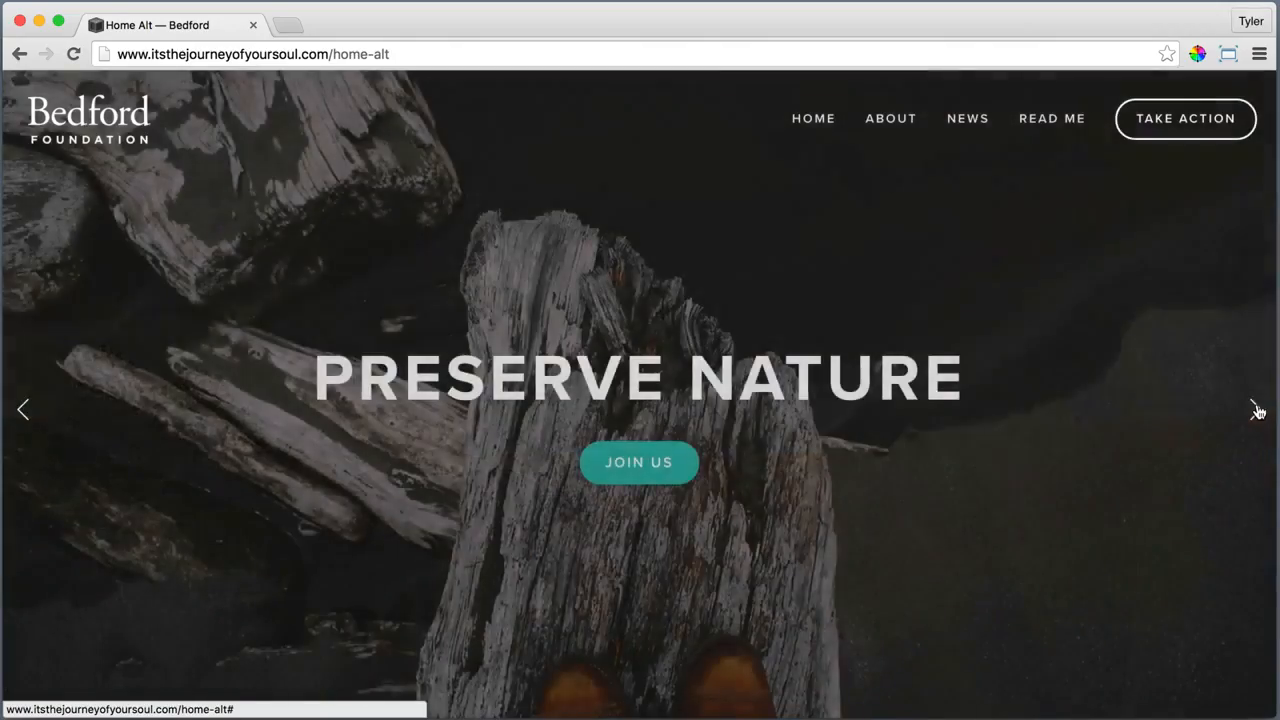
left_click(1257, 410)
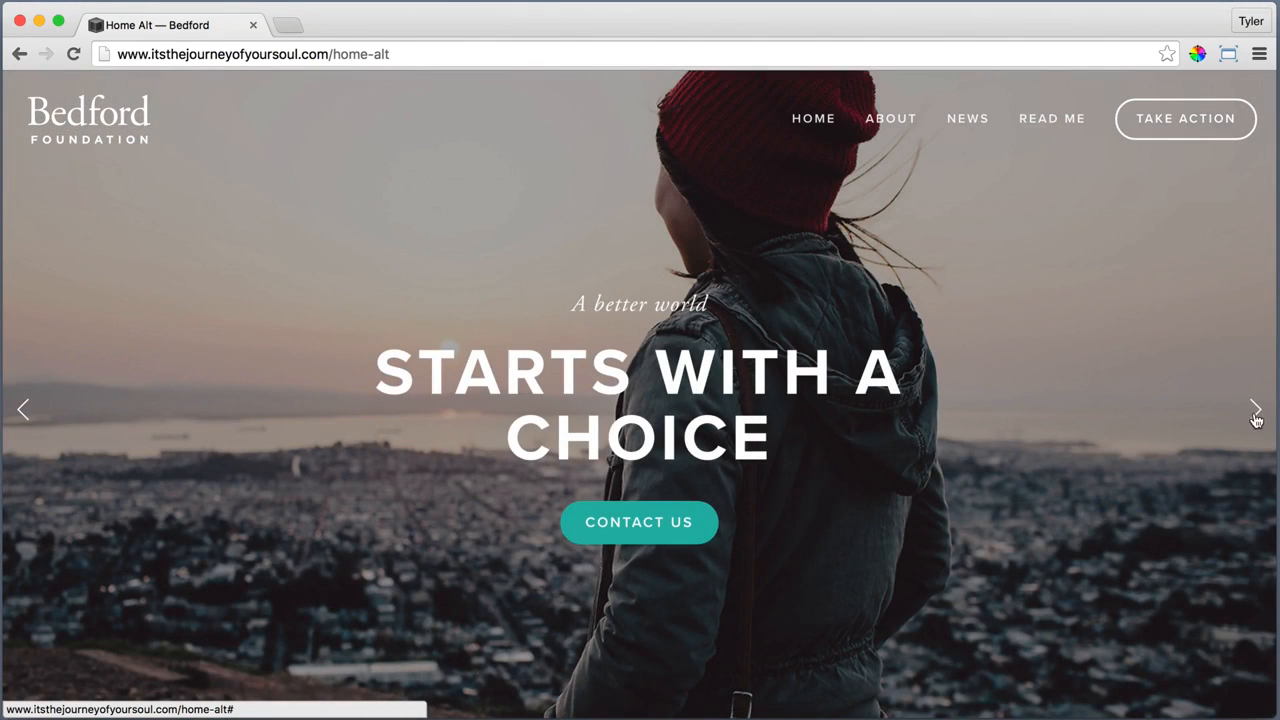
scroll(949, 585, "down", 5)
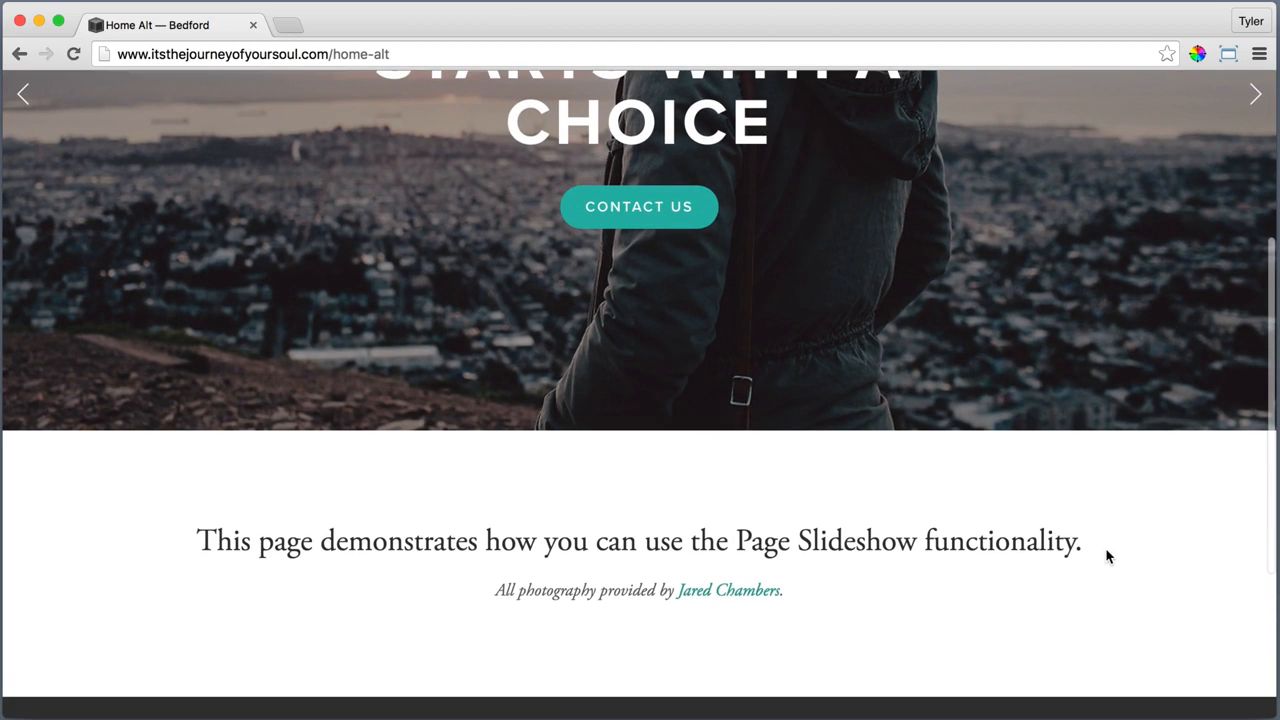
scroll(888, 598, "down", 4)
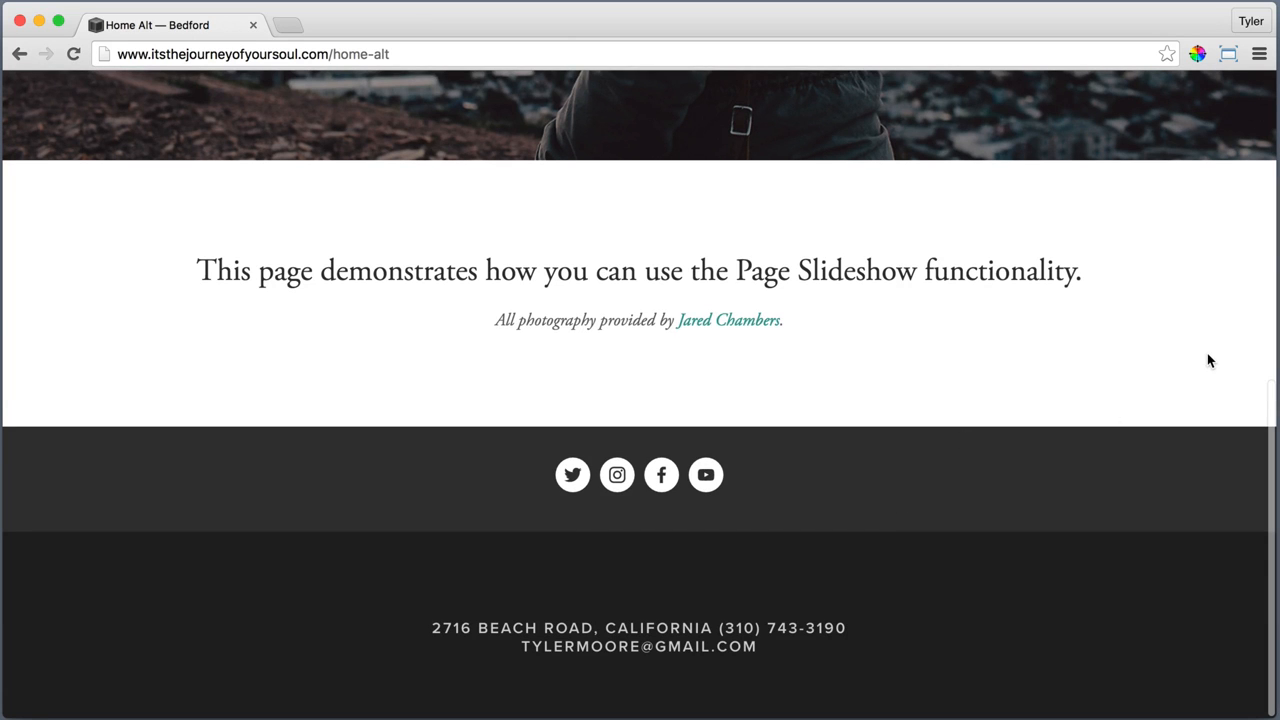
scroll(1224, 287, "up", 4)
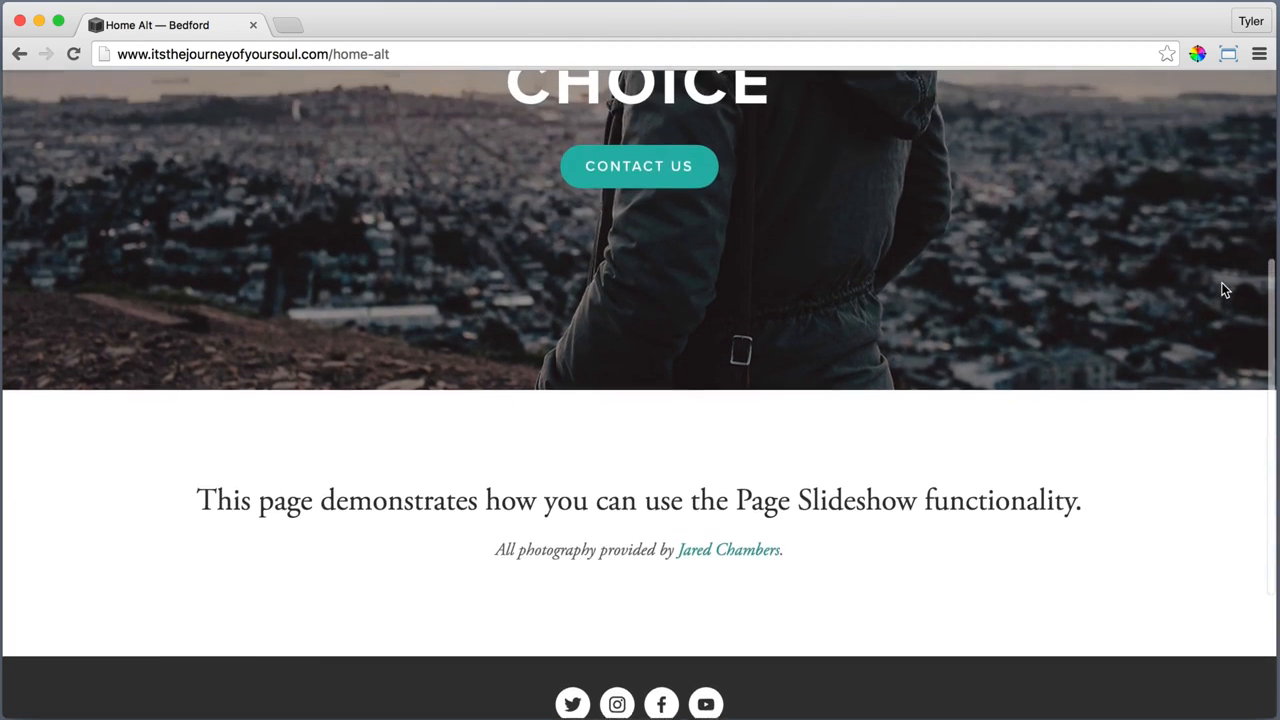
scroll(1221, 282, "up", 5)
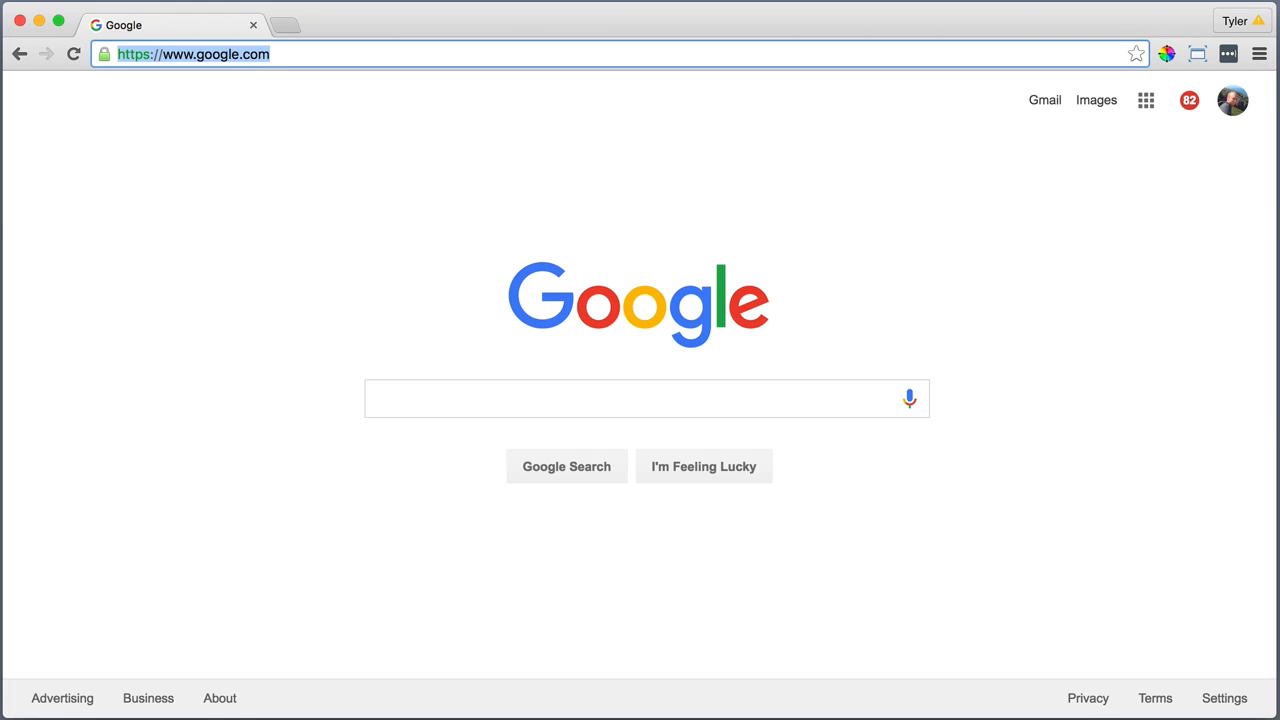
Go to the squarespace.com website
type("square")
key("BackSpace")
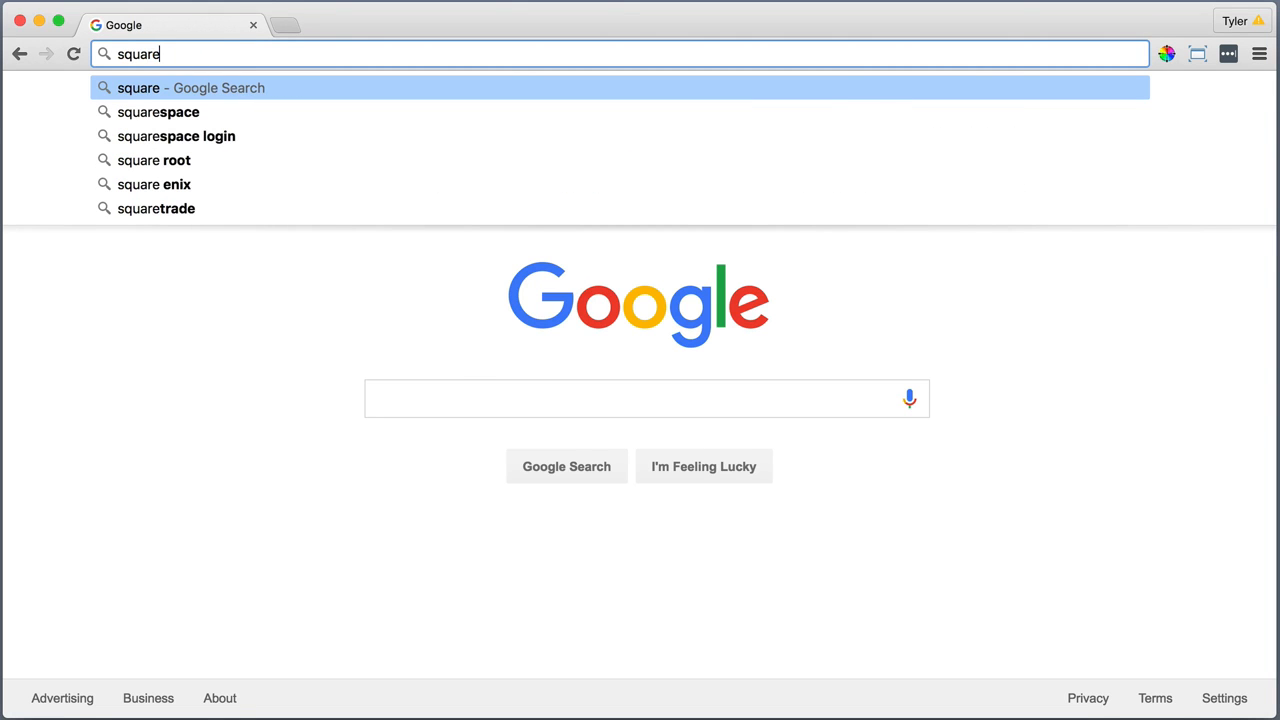
key("Down")
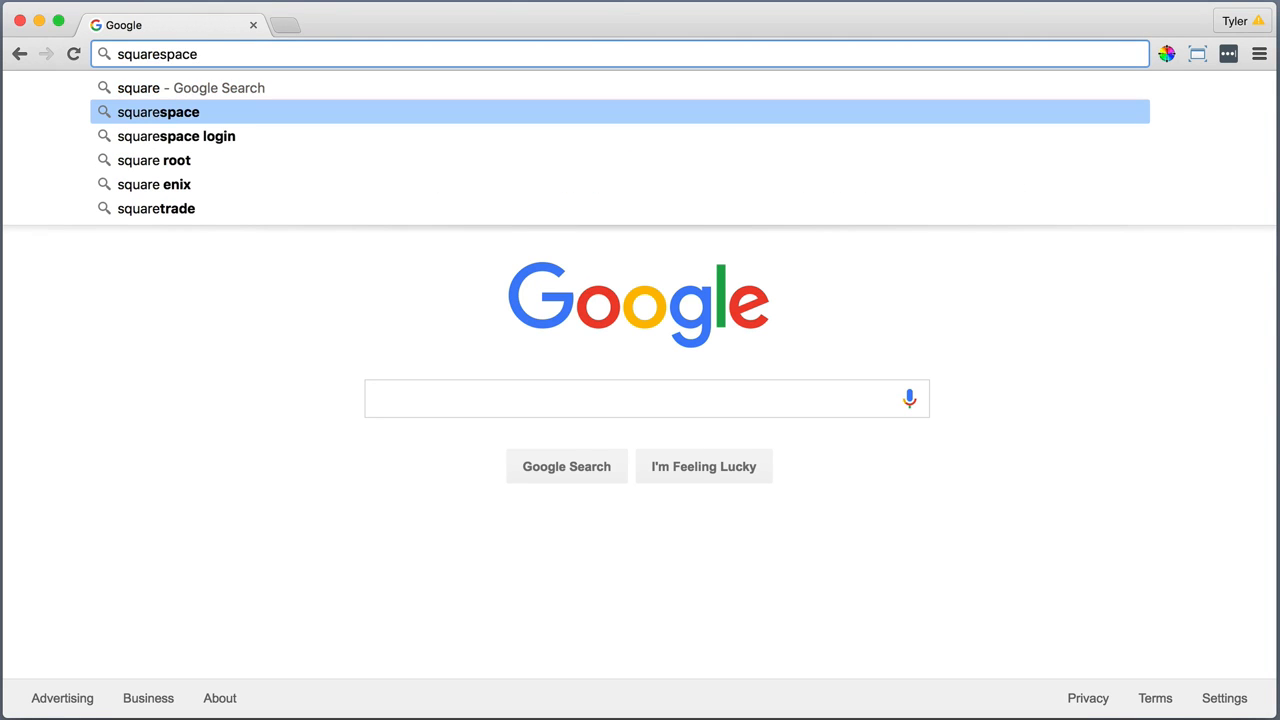
type(".com")
key("Return")
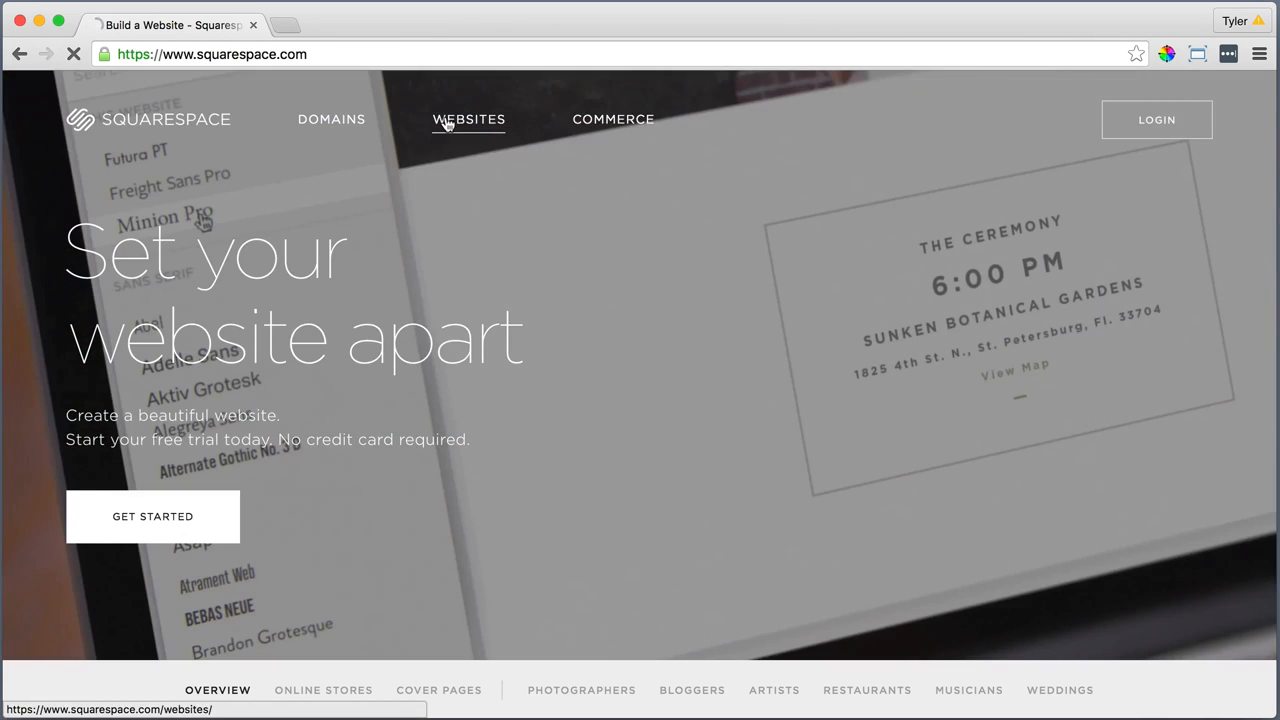
Find the Bedford template among the Squarespace website templates and start a new site with it
left_click(447, 121)
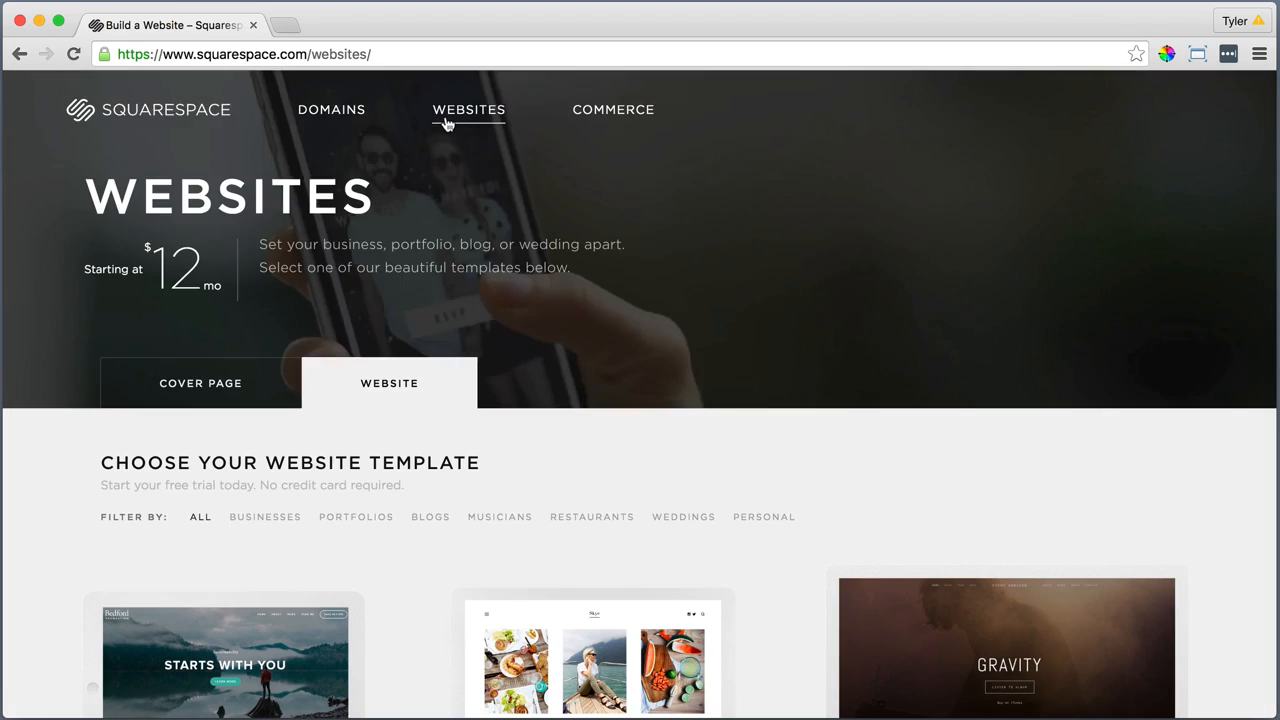
scroll(448, 124, "down", 2)
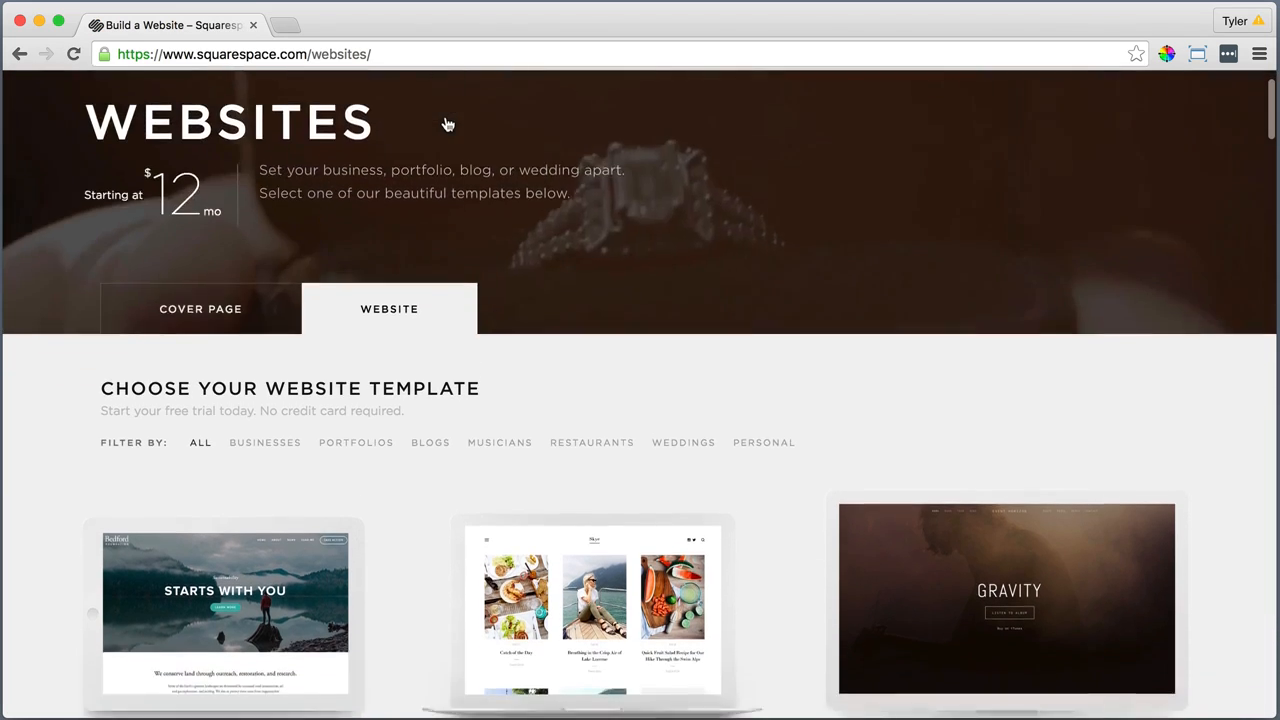
scroll(448, 124, "down", 4)
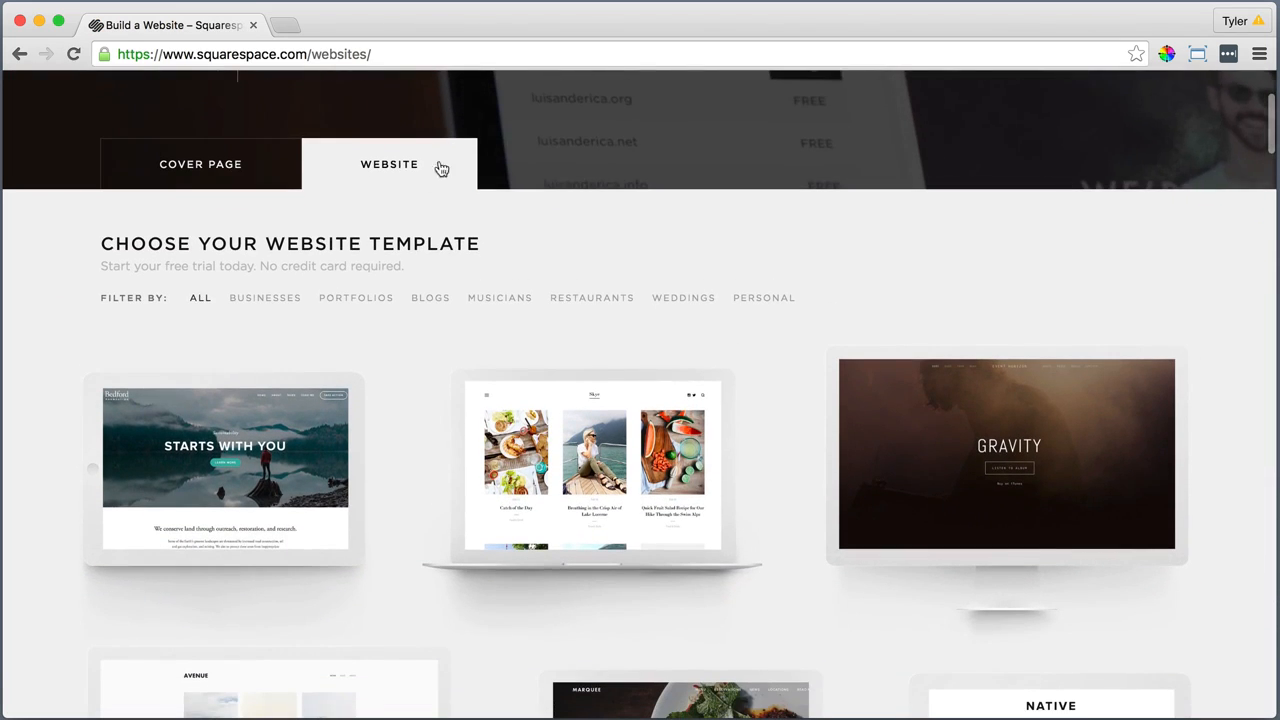
mouse_move(270, 443)
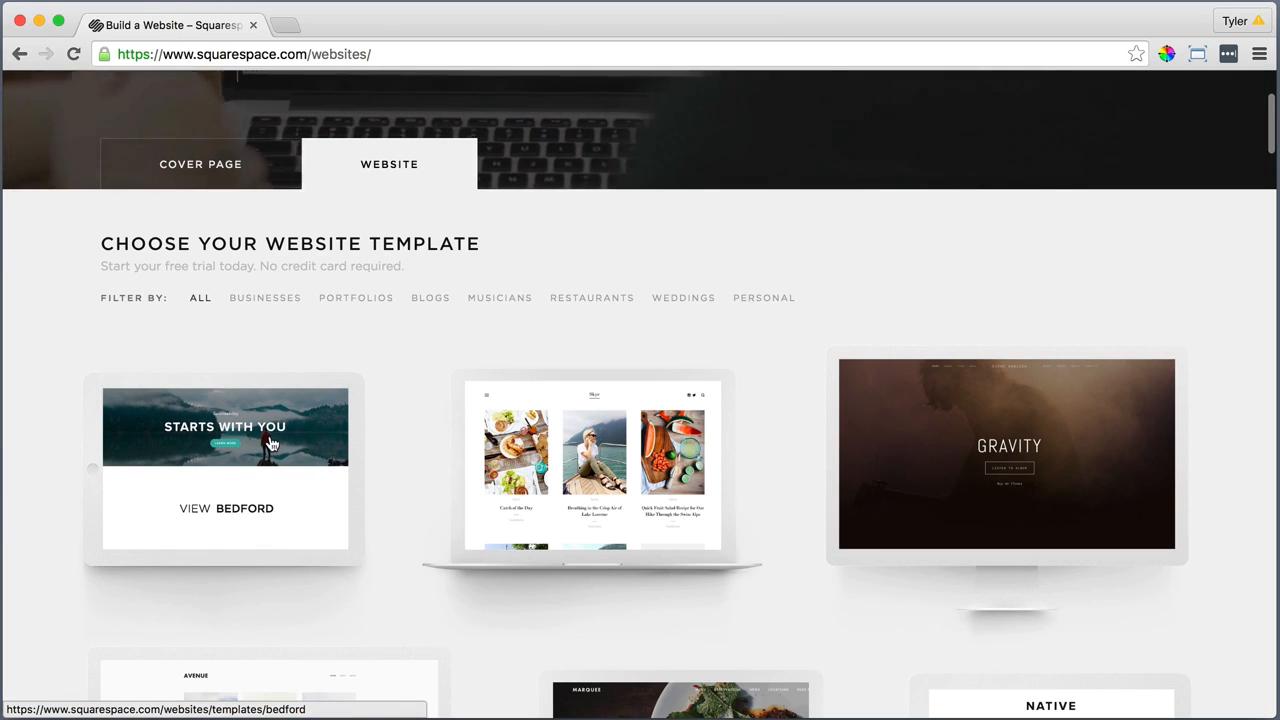
left_click(212, 514)
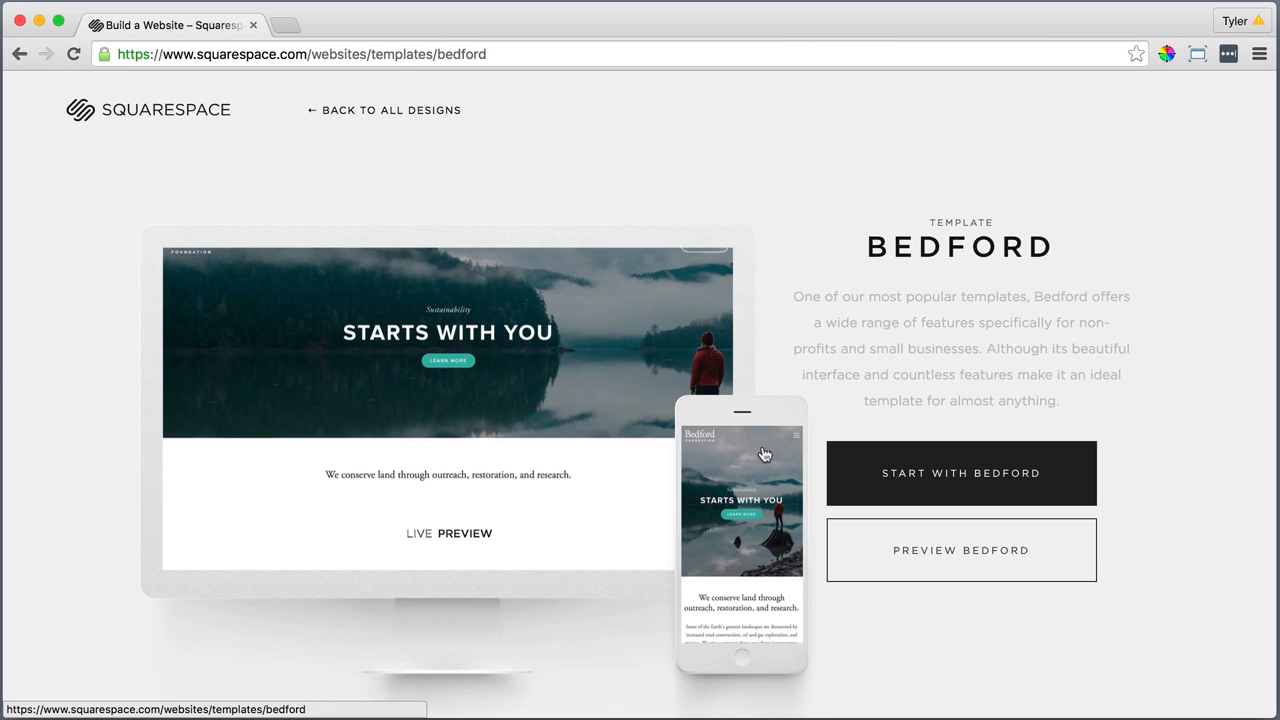
left_click(967, 472)
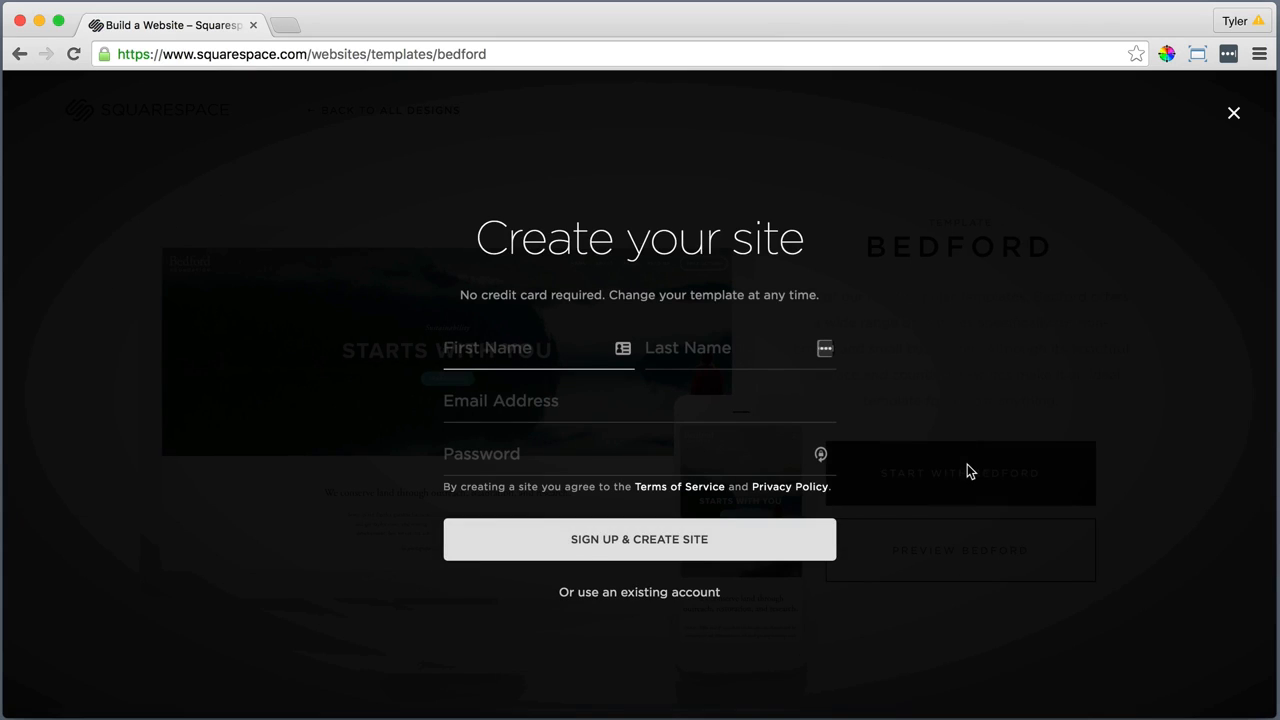
Fill in the first name, last name, email address and account password, and sign up to create the site
key("Tab")
key("Tab")
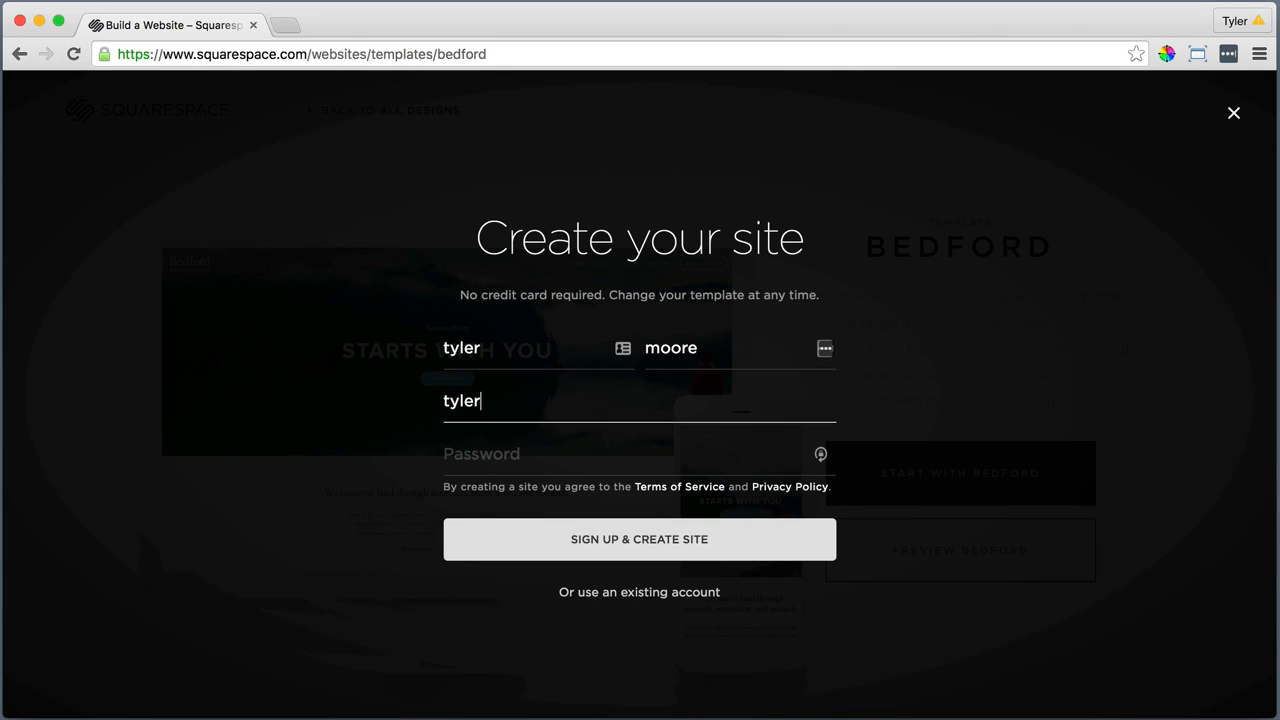
key("Tab")
type("password123")
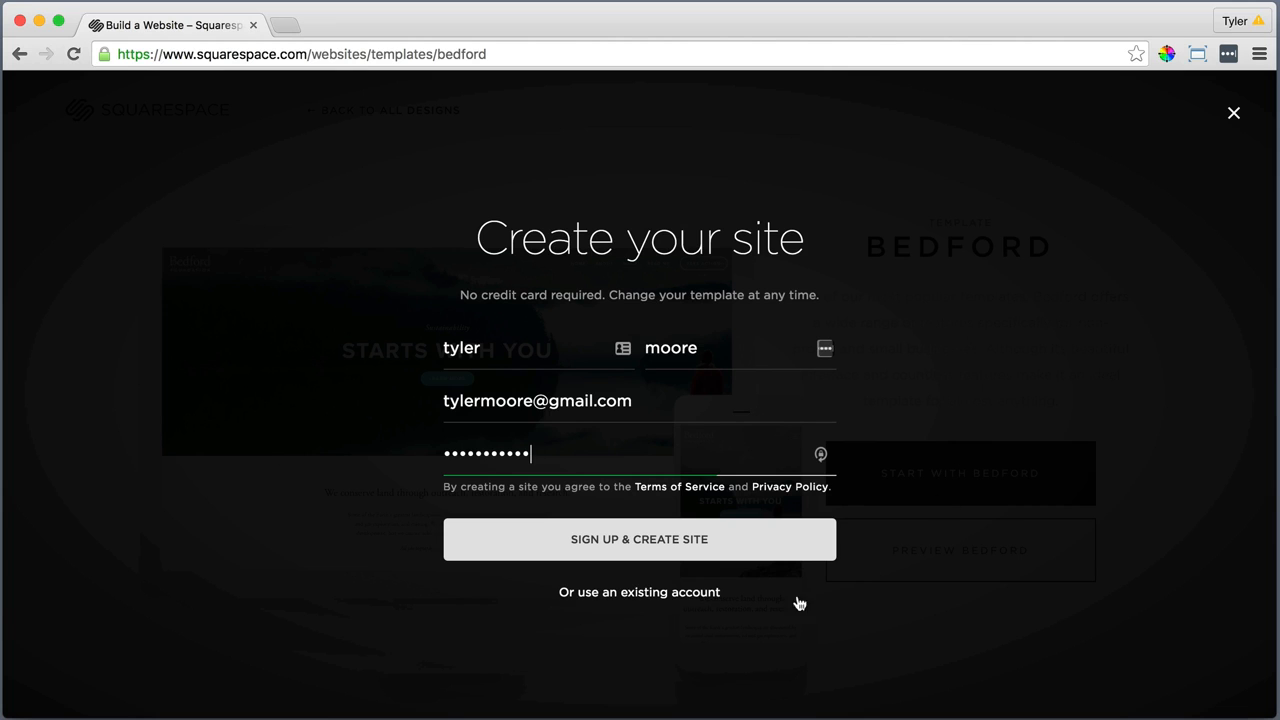
left_click(643, 540)
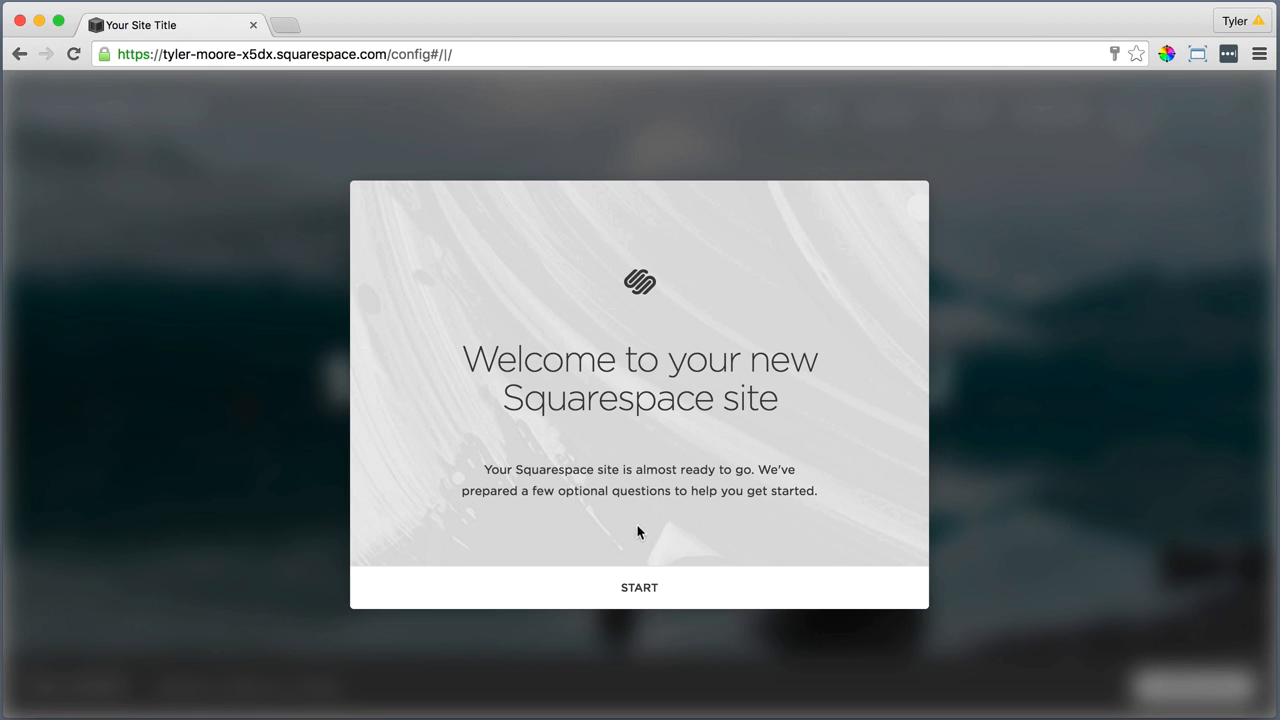
Start the welcome setup, skip its optional questions, and finish with the site title "Bedford"
left_click(638, 590)
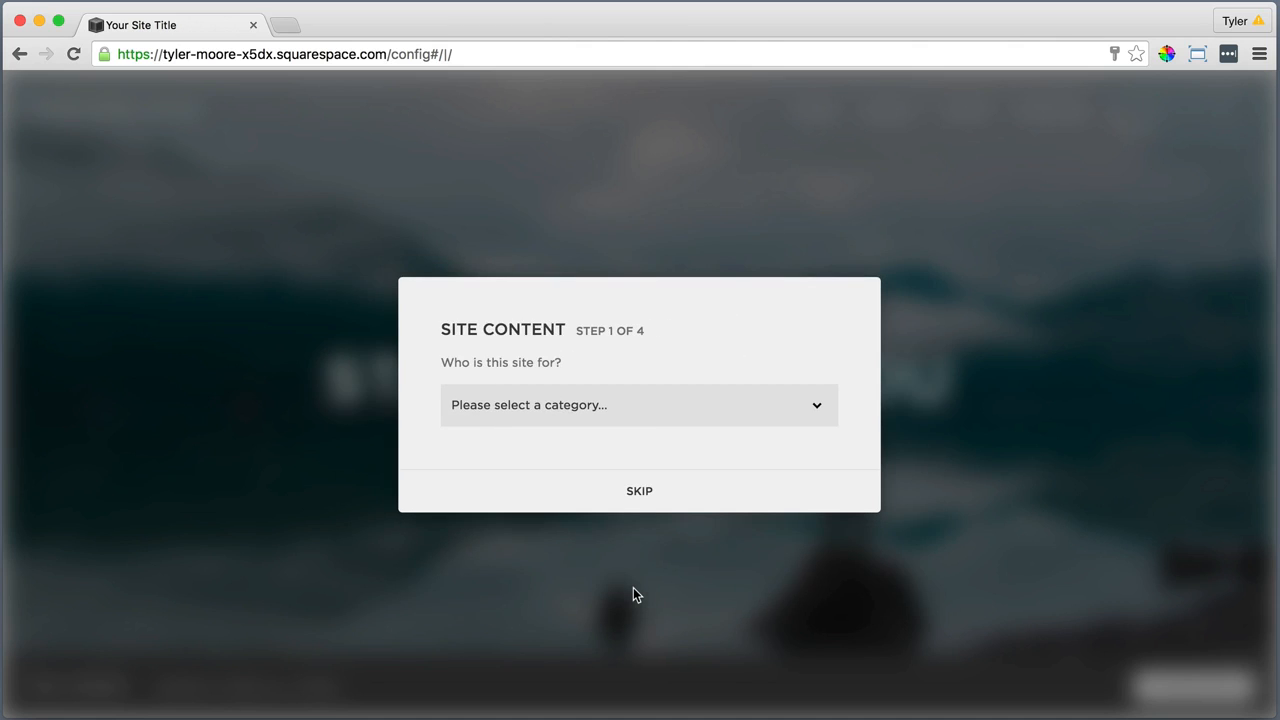
left_click(637, 491)
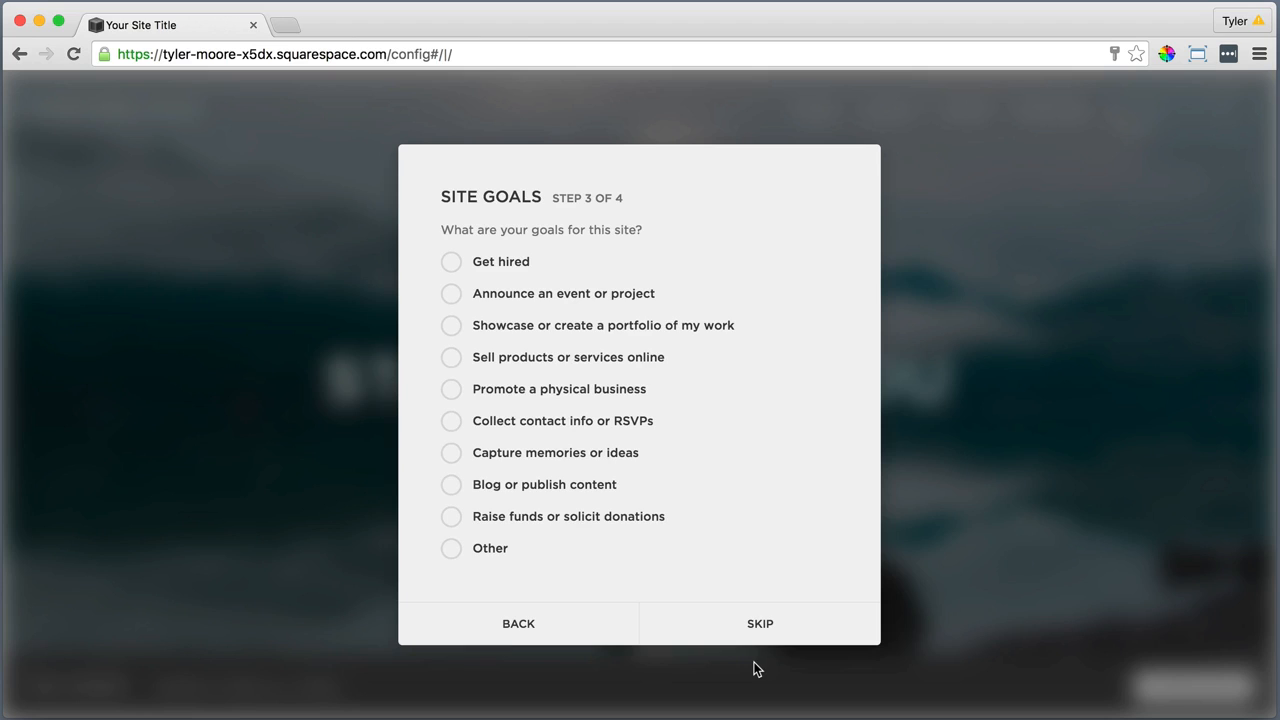
left_click(755, 627)
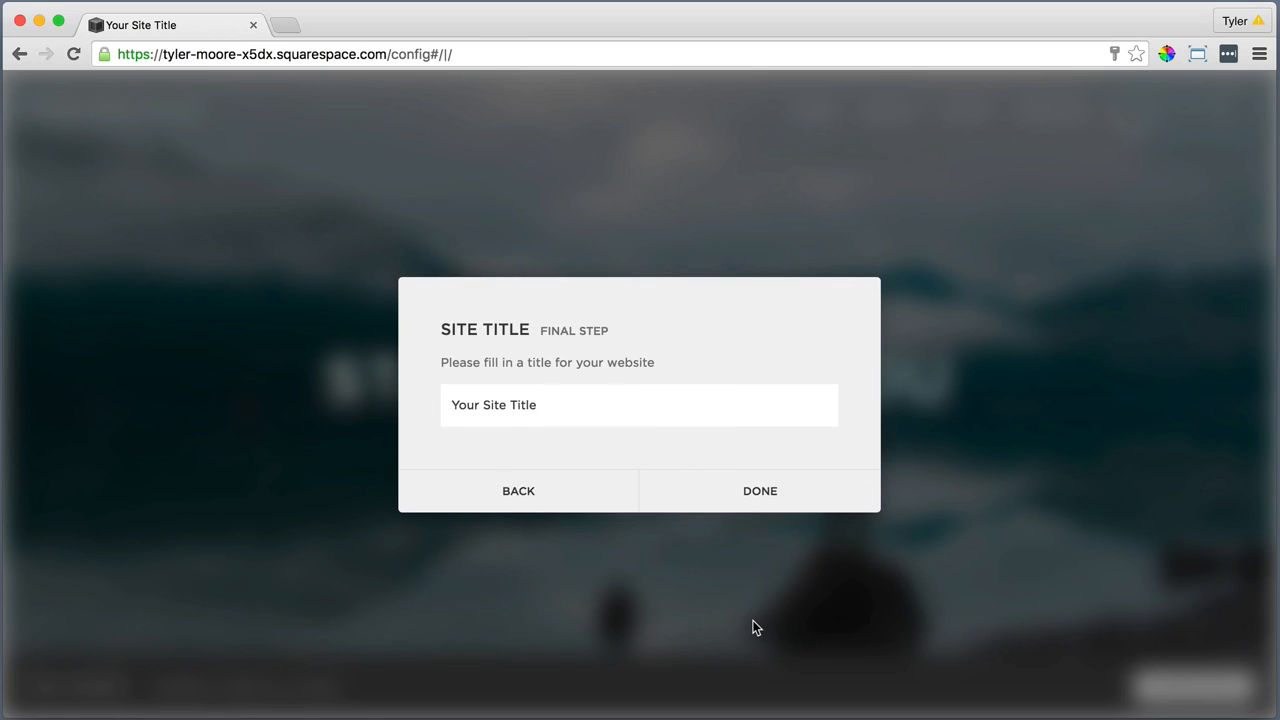
triple_click(517, 398)
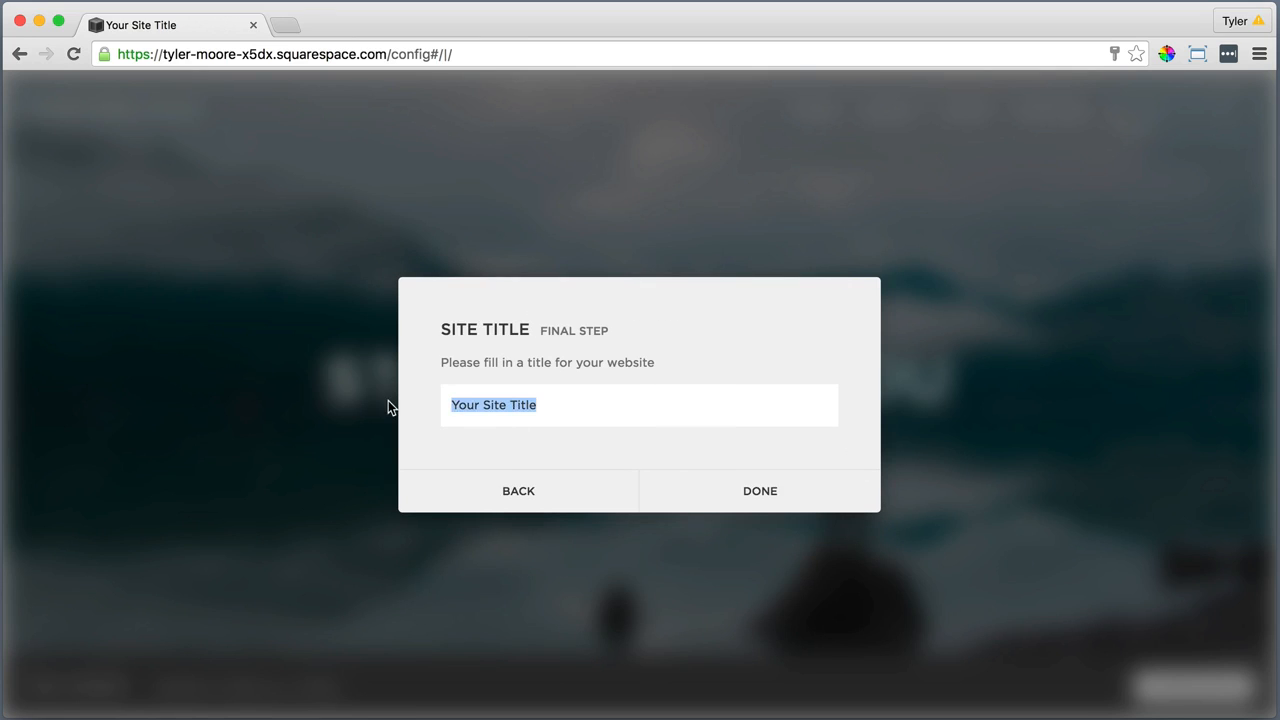
type("Bedford")
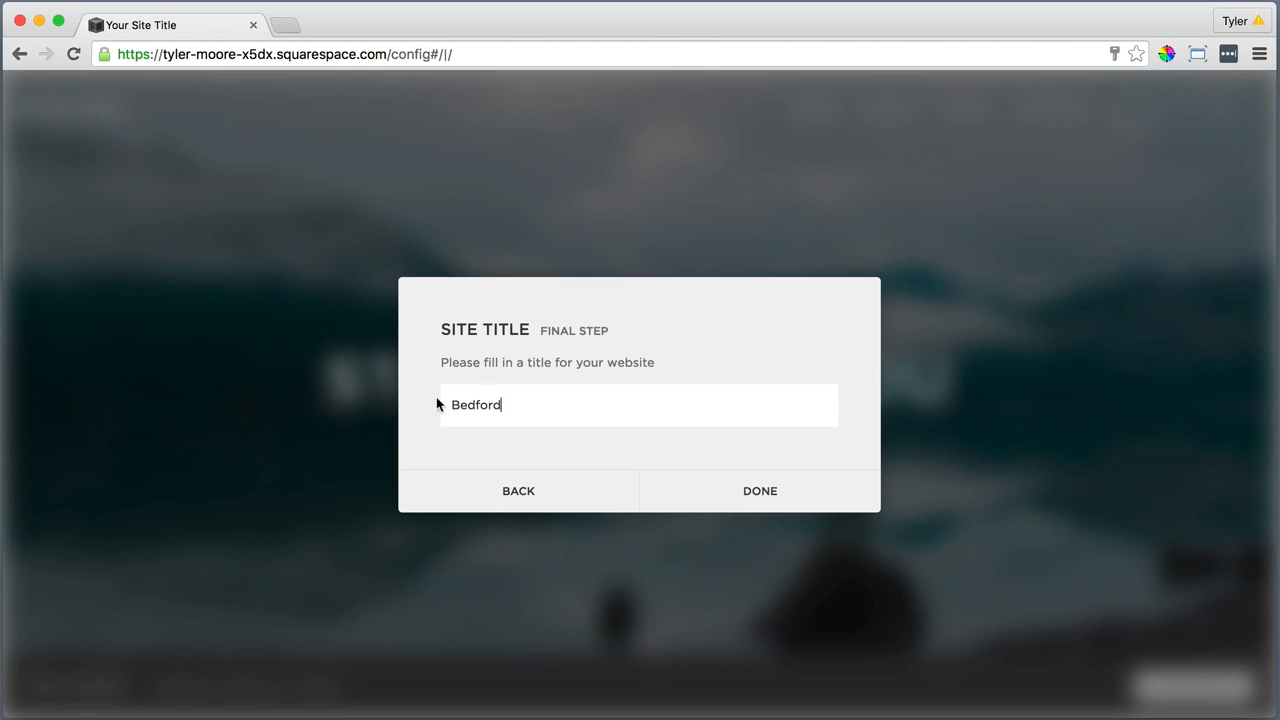
left_click(758, 490)
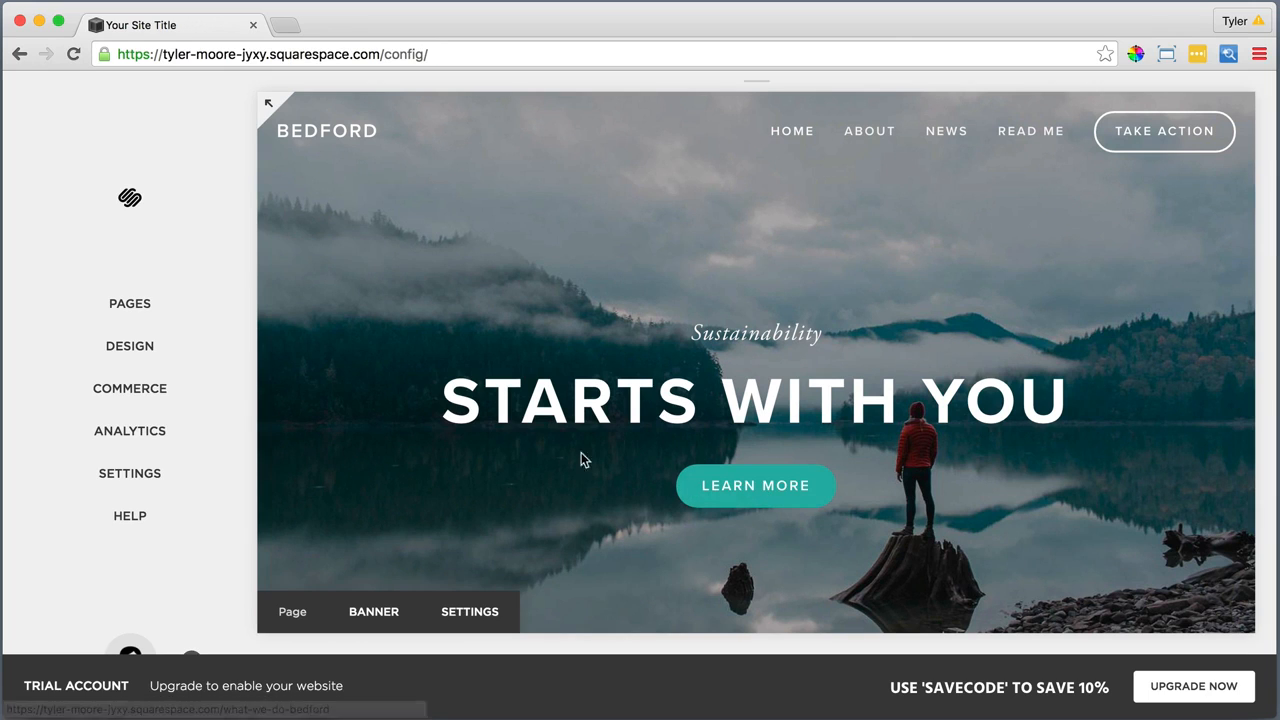
Open the site's page list and delete the example About folder from the main navigation
left_click(178, 309)
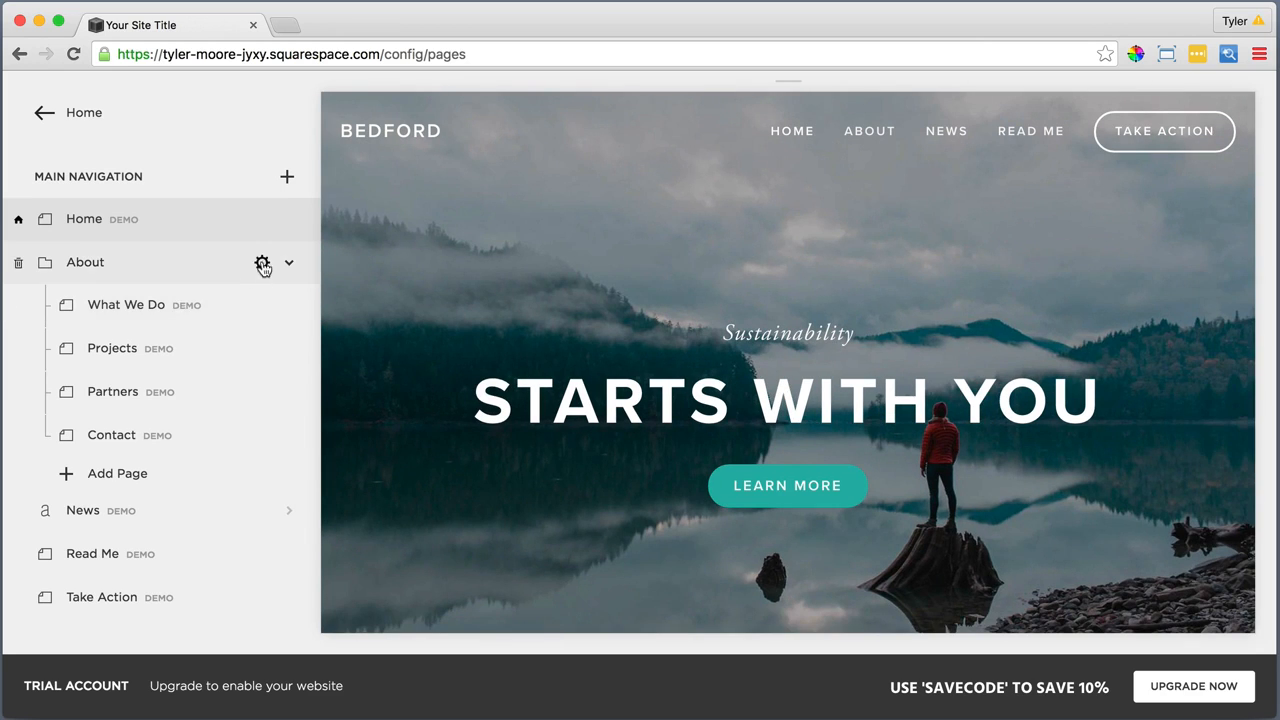
left_click(264, 260)
left_click(262, 316)
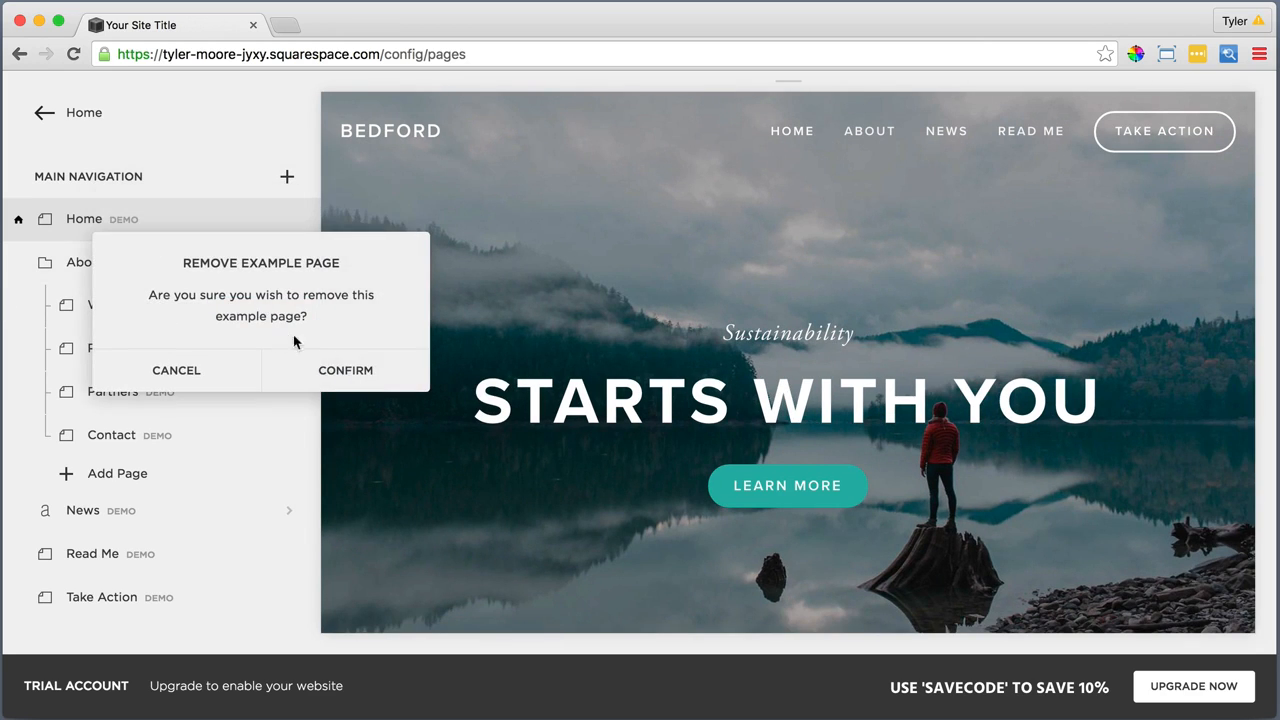
left_click(337, 369)
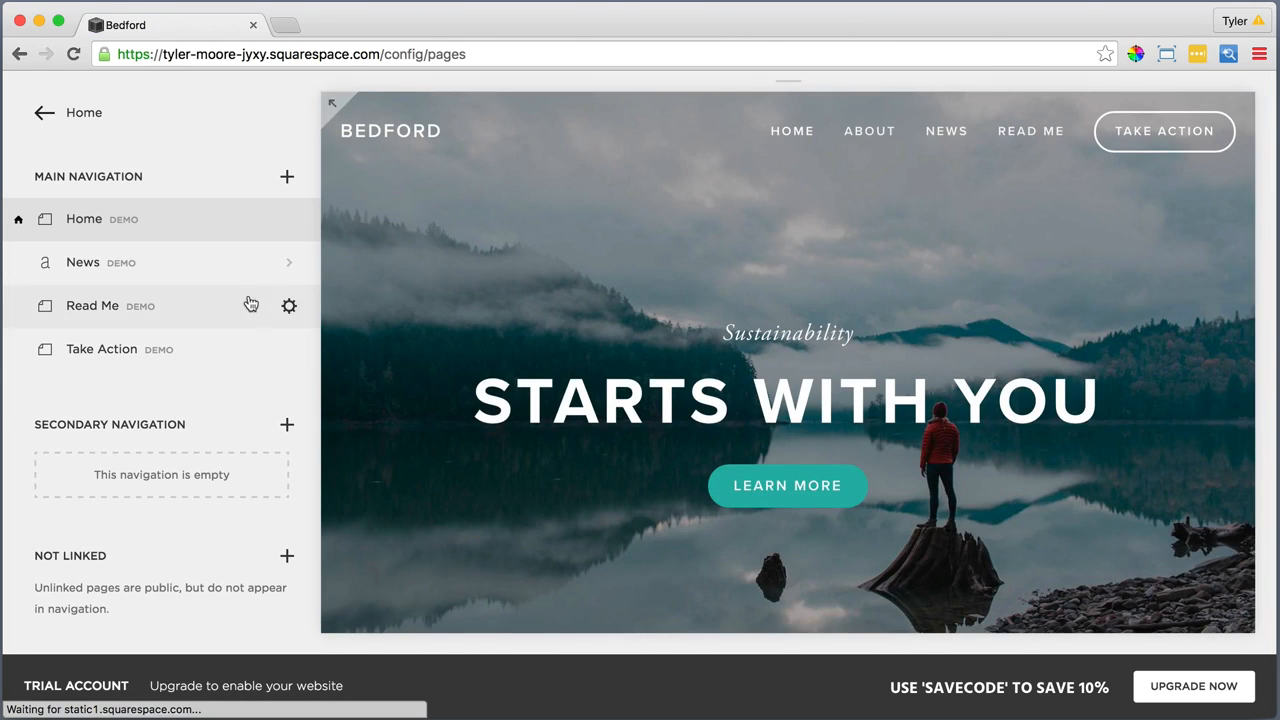
Delete the News and Read Me demo pages from the main navigation
left_click(265, 260)
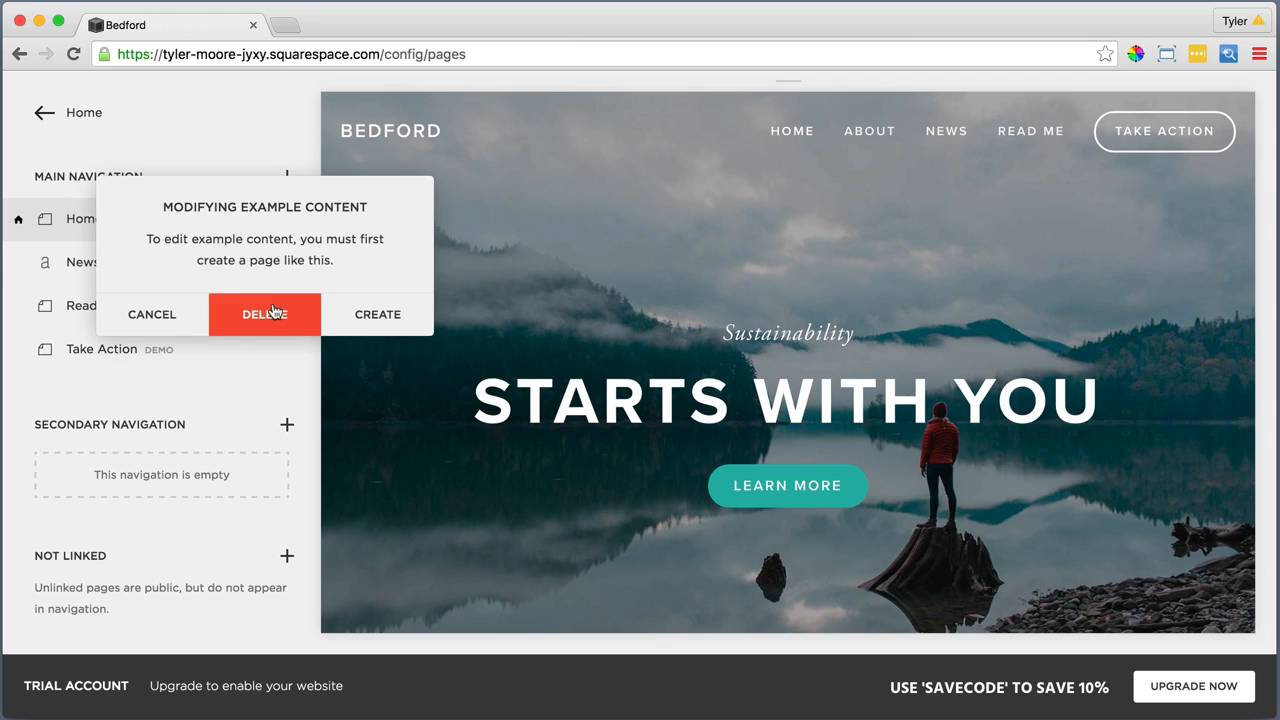
left_click(265, 313)
left_click(368, 368)
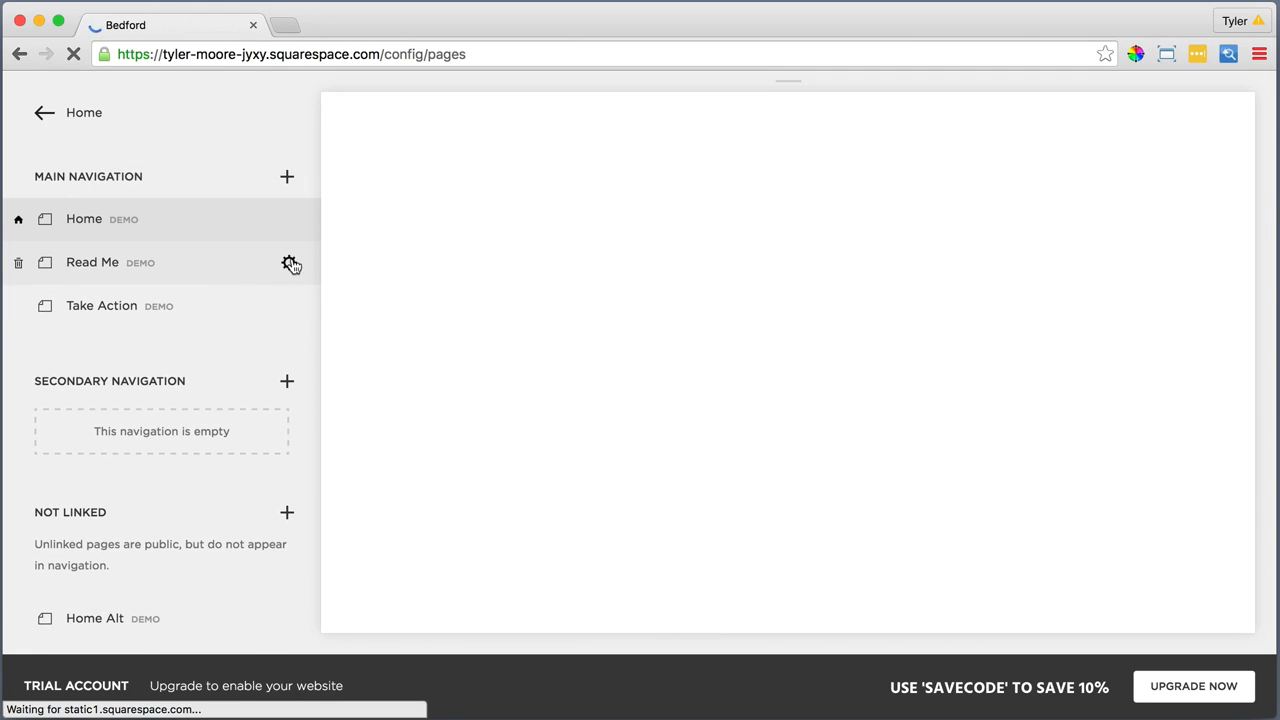
left_click(288, 262)
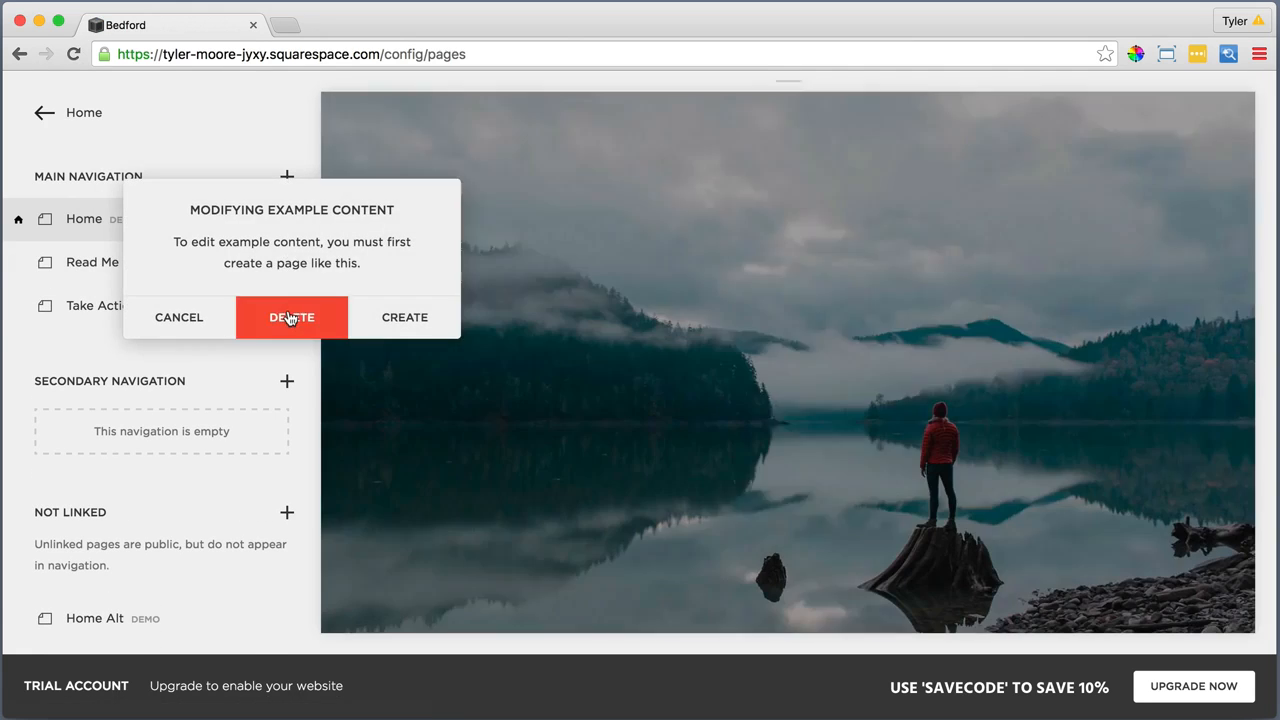
left_click(285, 317)
left_click(366, 370)
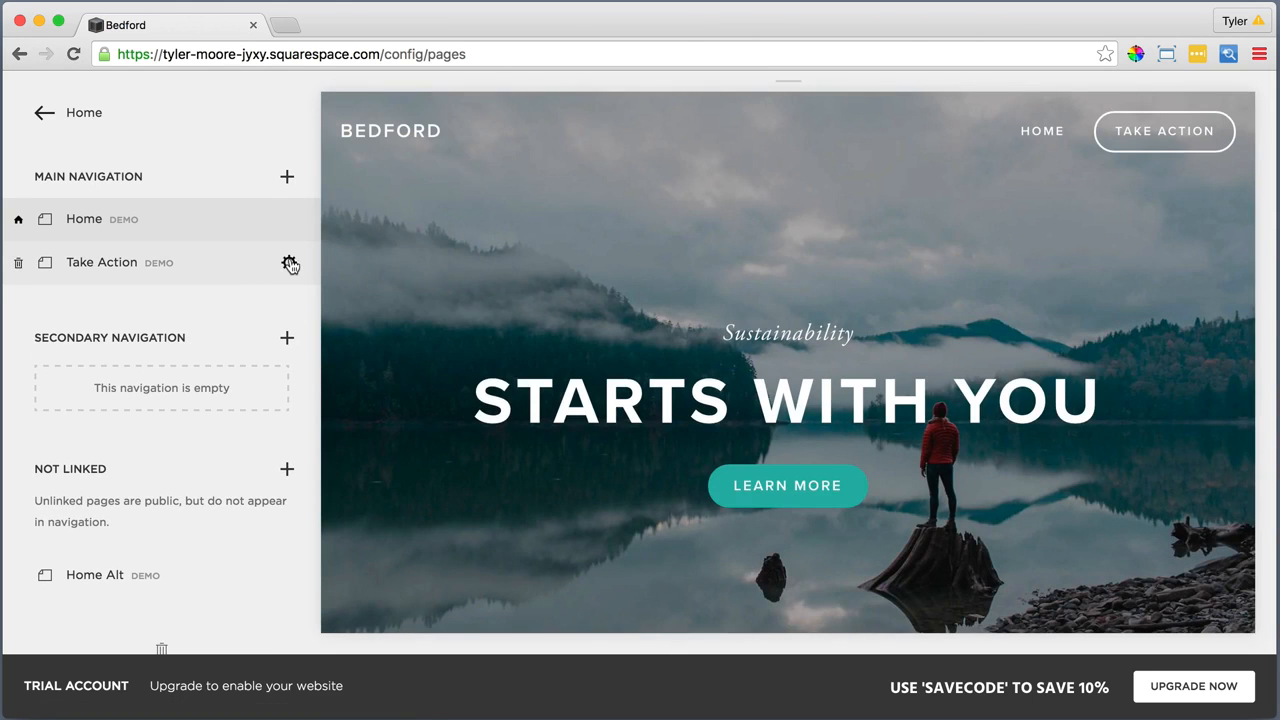
Delete the Take Action demo page from the main navigation and the unlinked Home Alt demo page
left_click(288, 262)
left_click(299, 317)
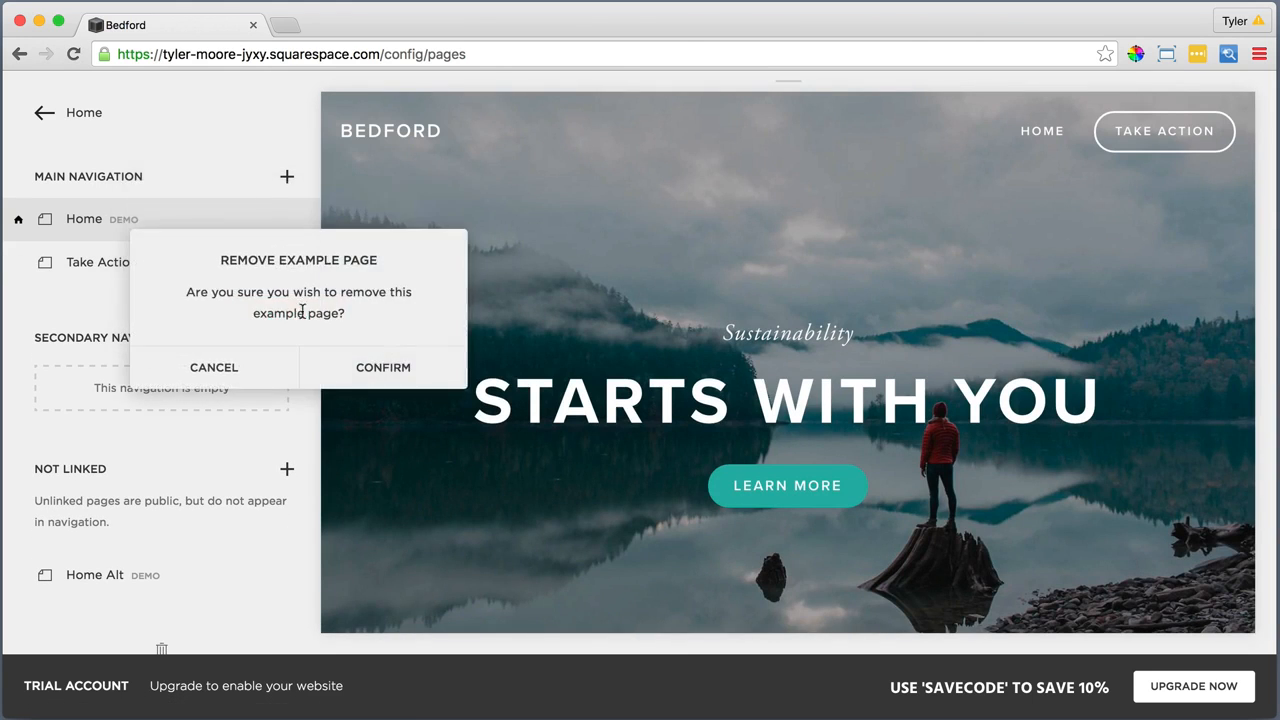
left_click(366, 365)
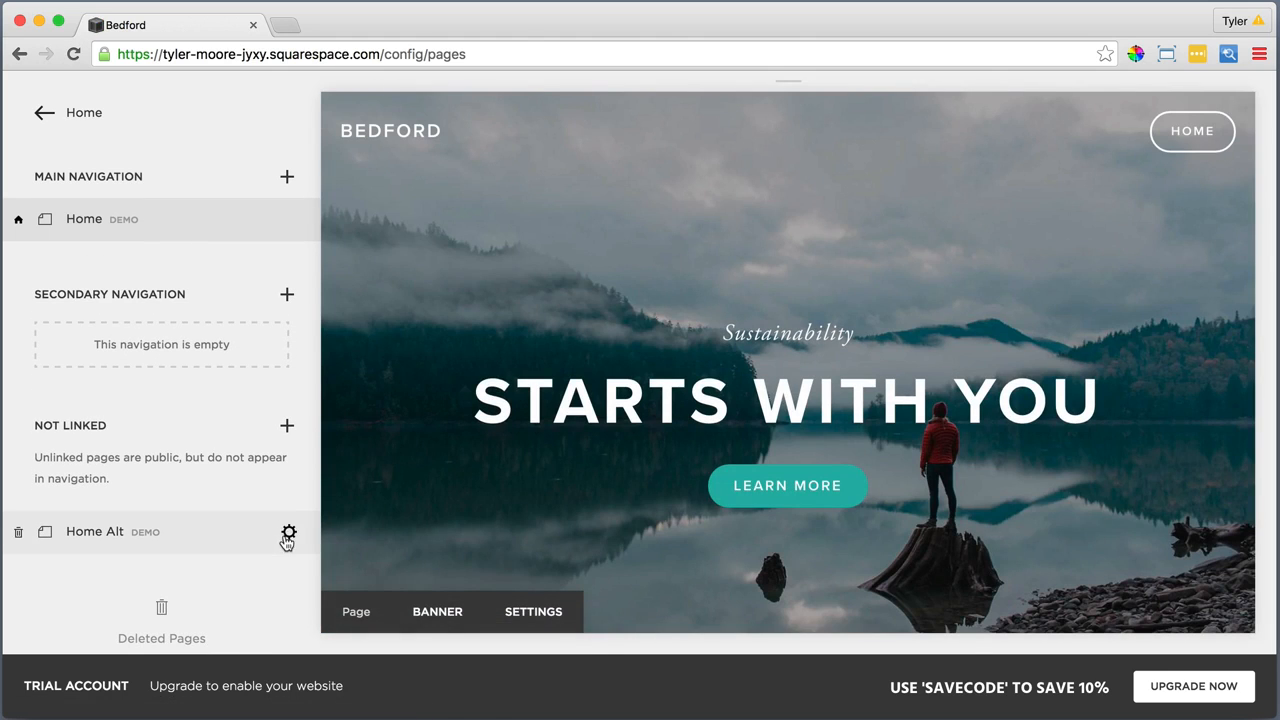
left_click(287, 531)
left_click(285, 588)
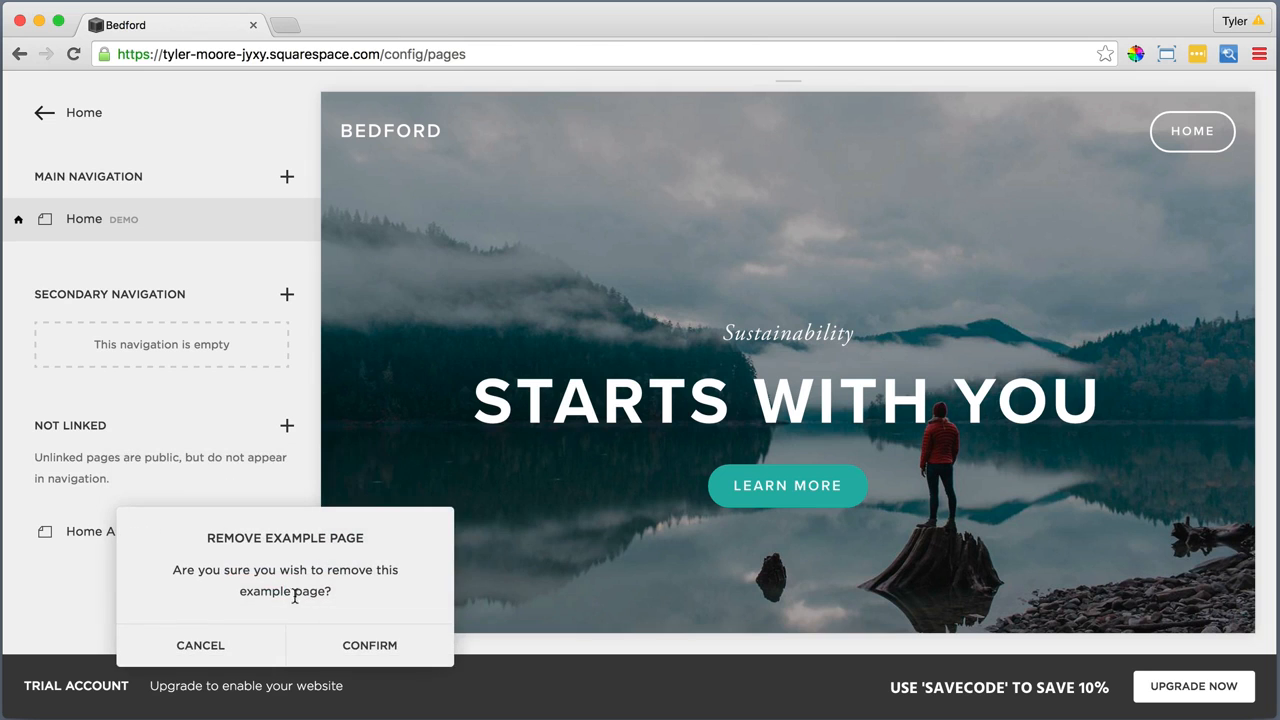
left_click(366, 646)
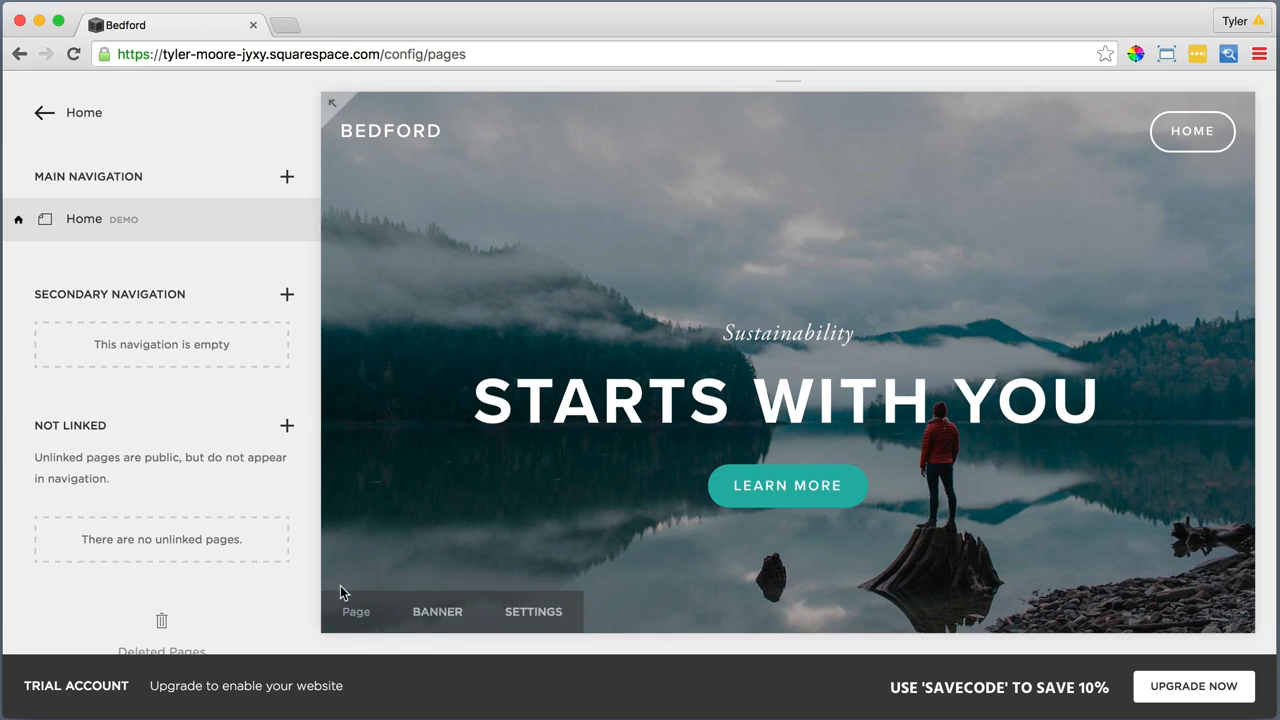
Add a blank page named "Home" to the main navigation
mouse_move(289, 225)
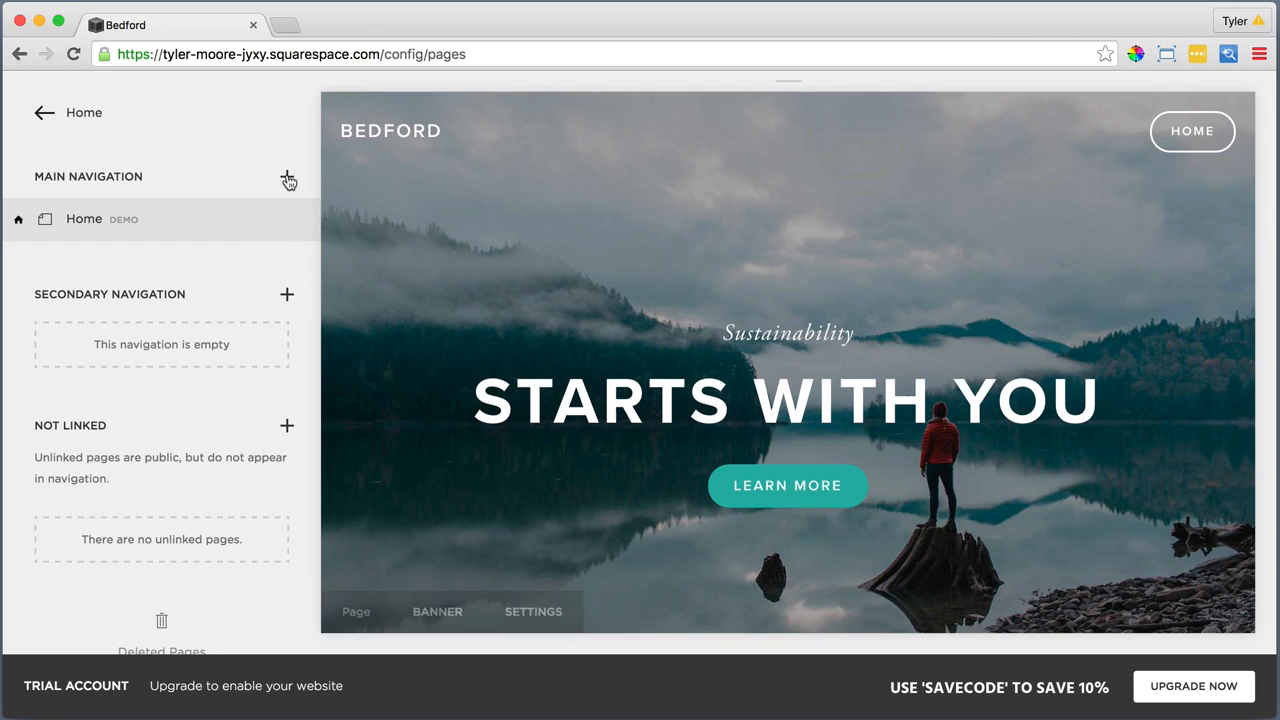
left_click(287, 176)
left_click(376, 250)
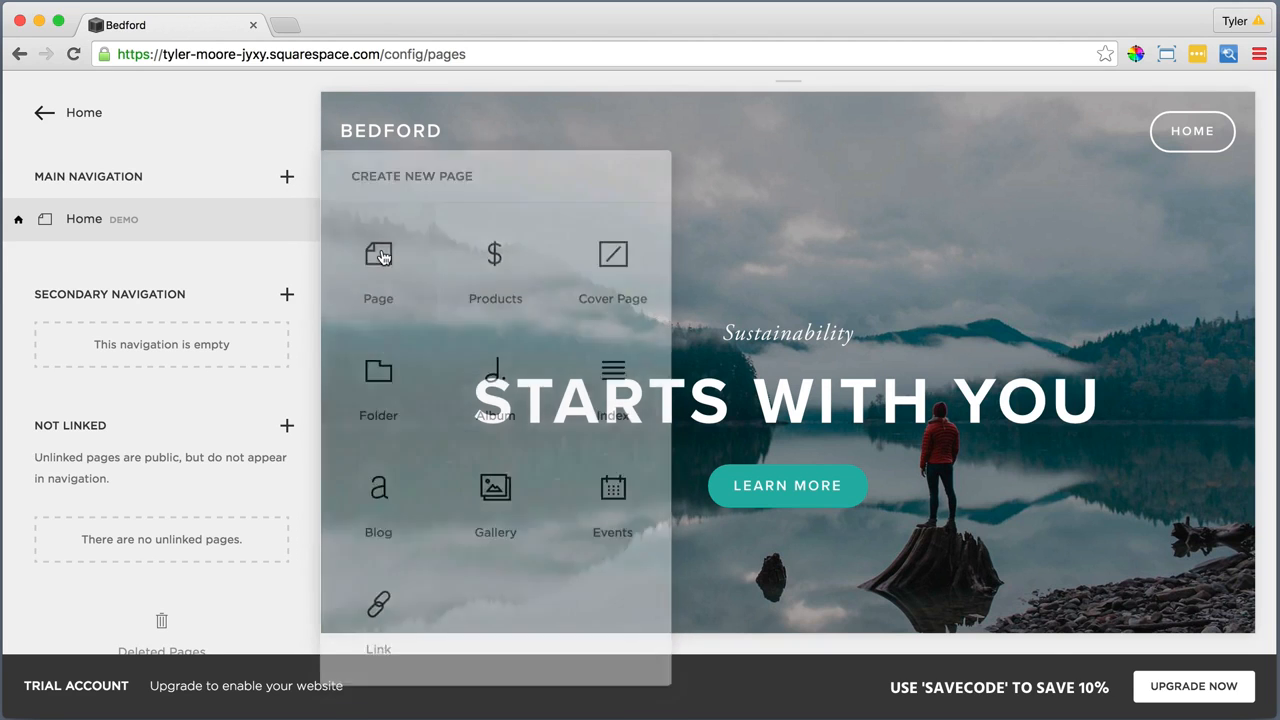
type("H")
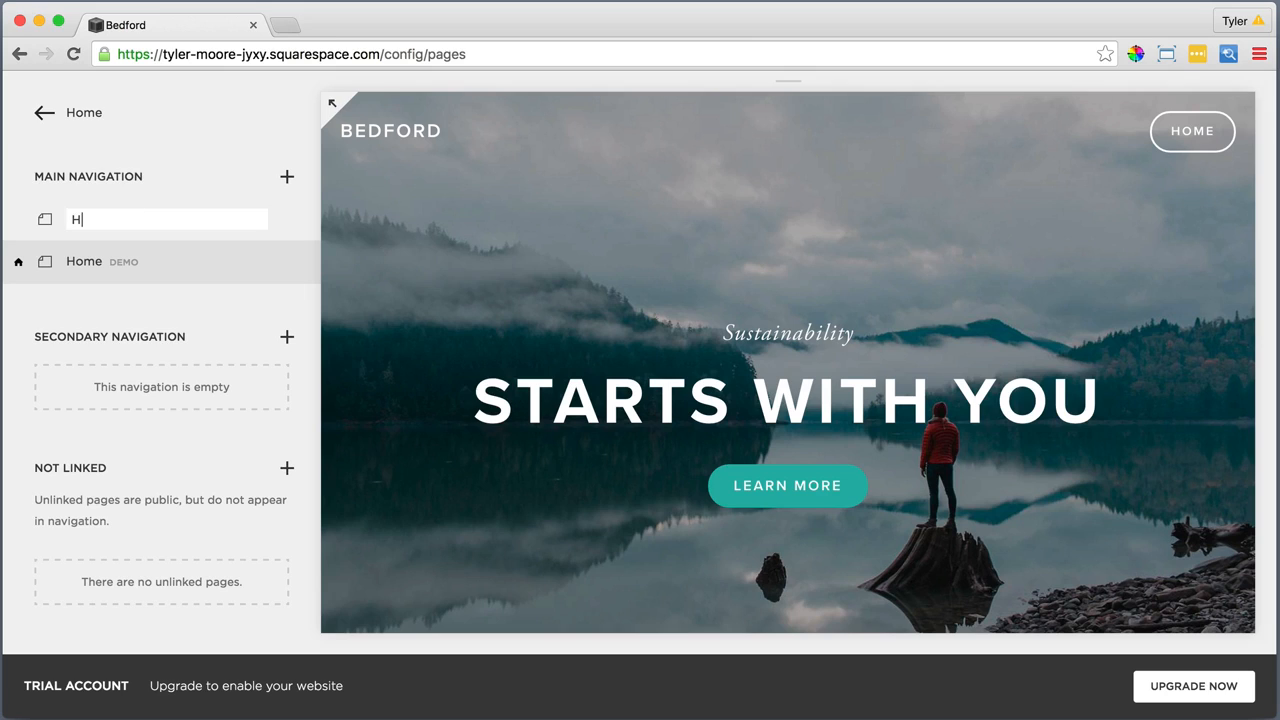
type("ome")
key("Return")
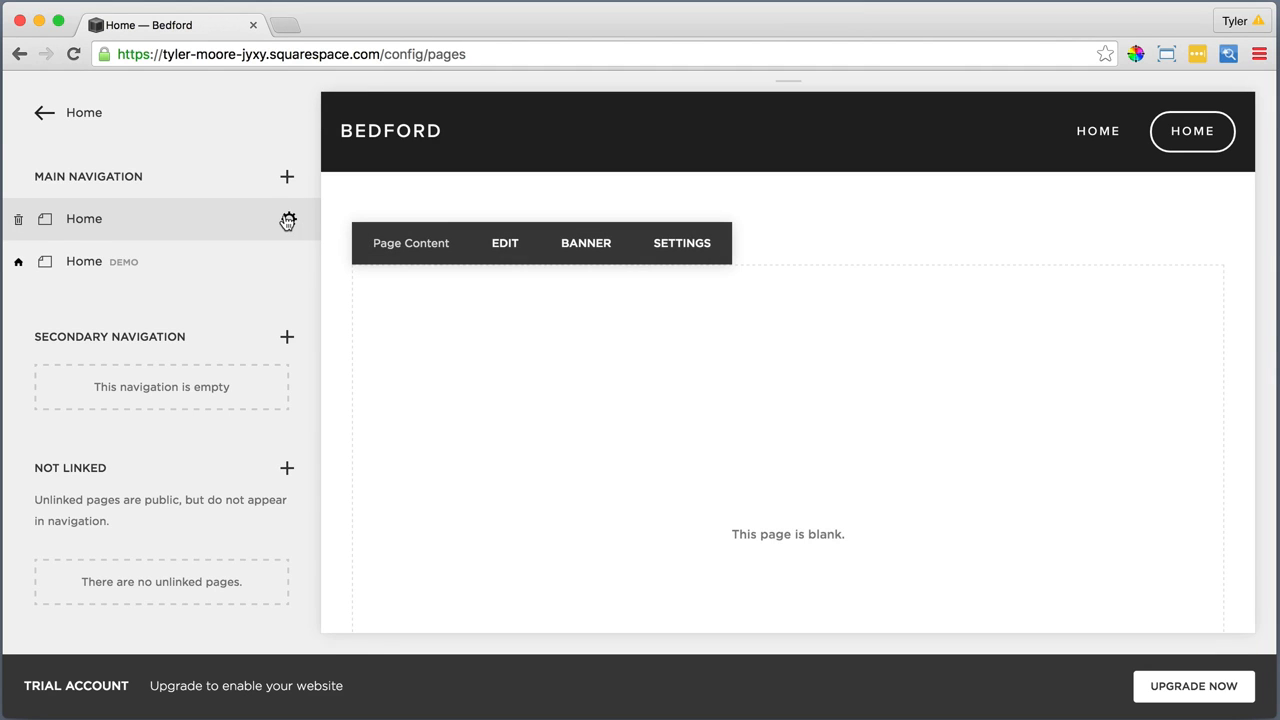
Set the new blank Home page as the site's homepage and save its page settings
left_click(288, 219)
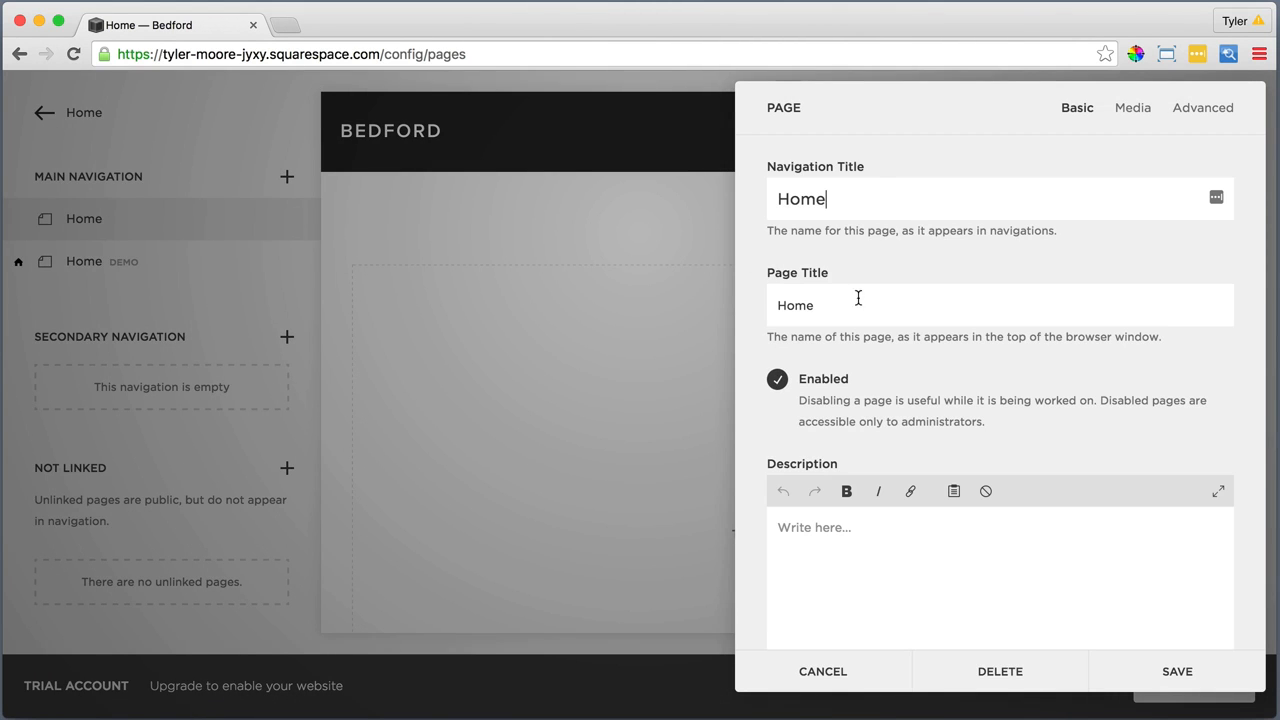
scroll(894, 351, "down", 5)
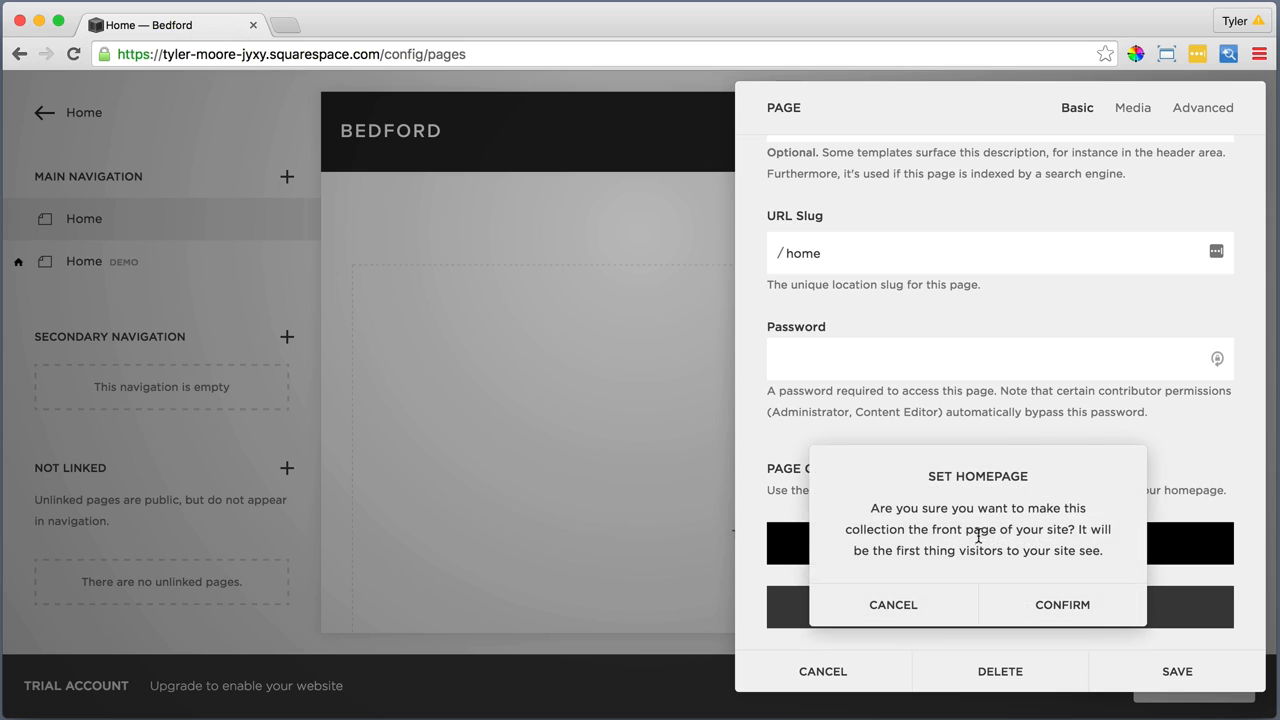
left_click(1061, 605)
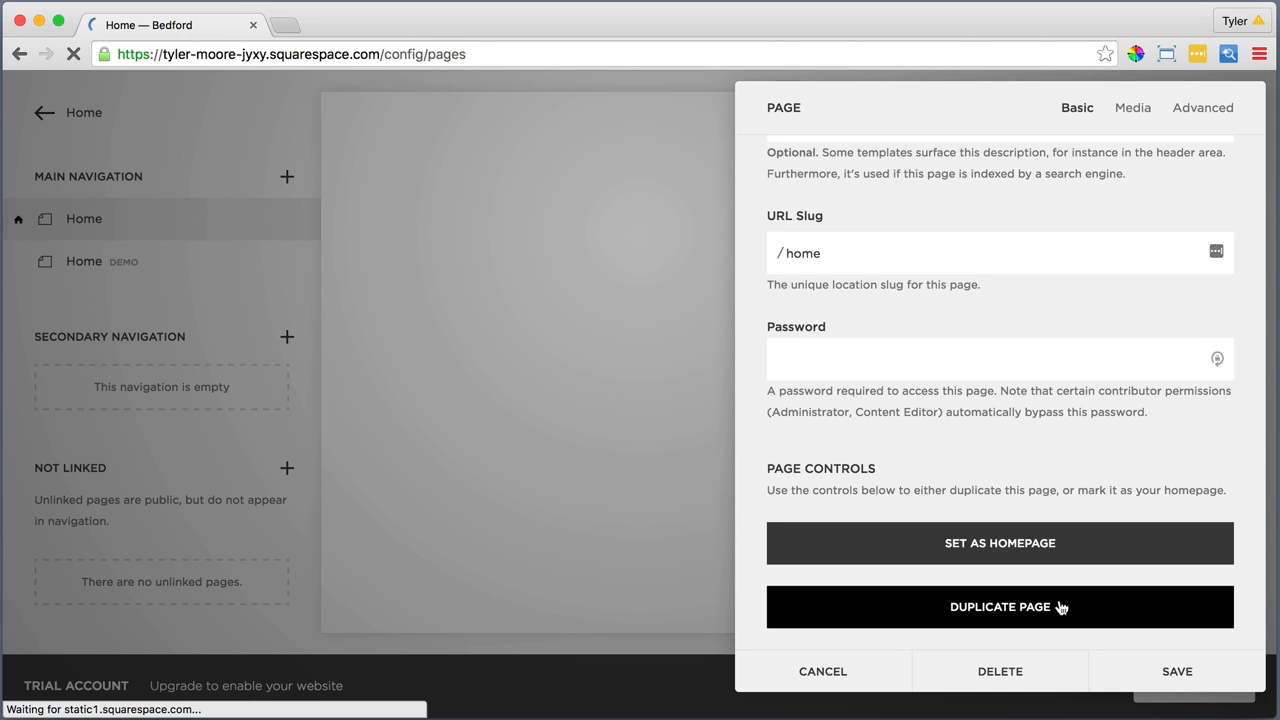
left_click(1175, 672)
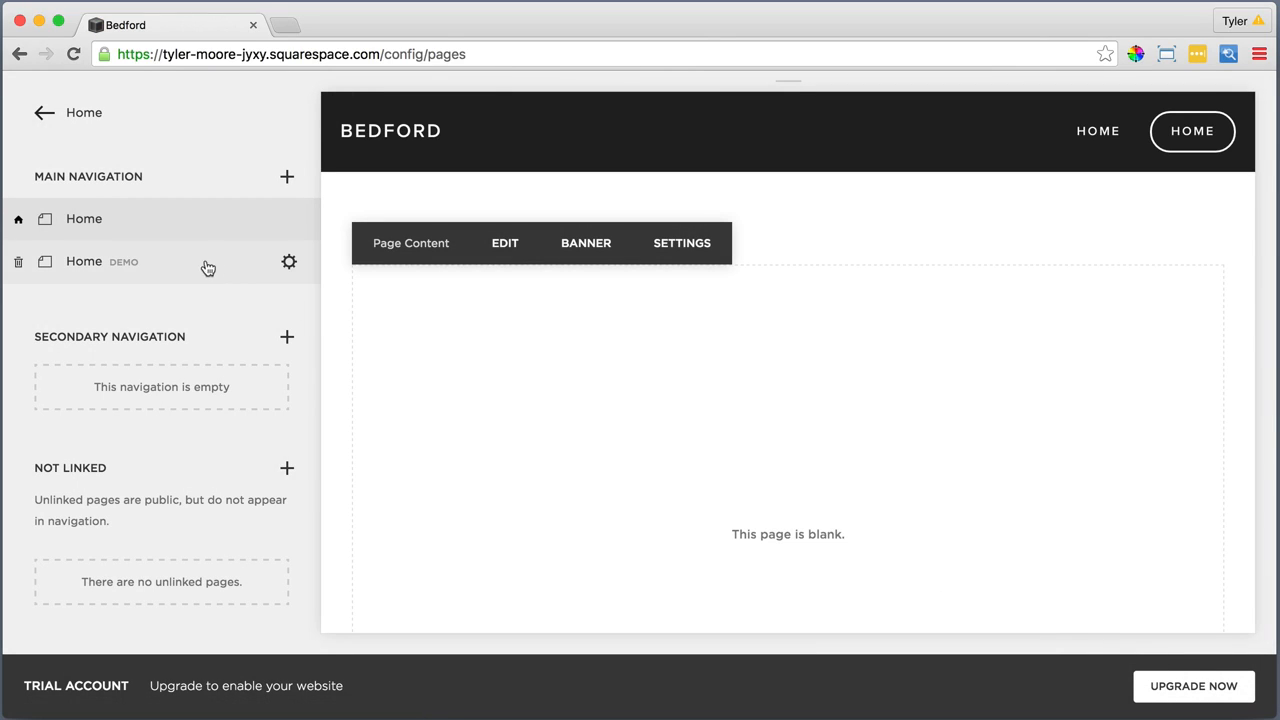
Delete the example Home demo page from the main navigation
left_click(289, 263)
left_click(306, 320)
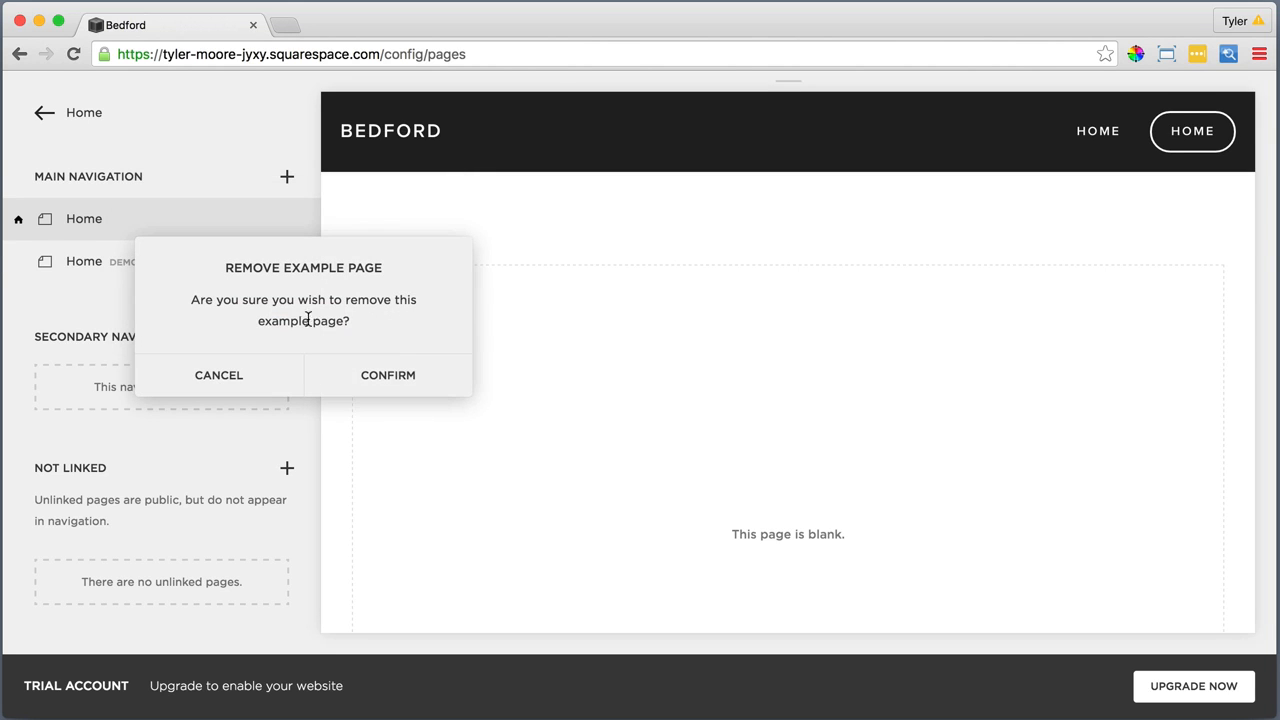
left_click(388, 374)
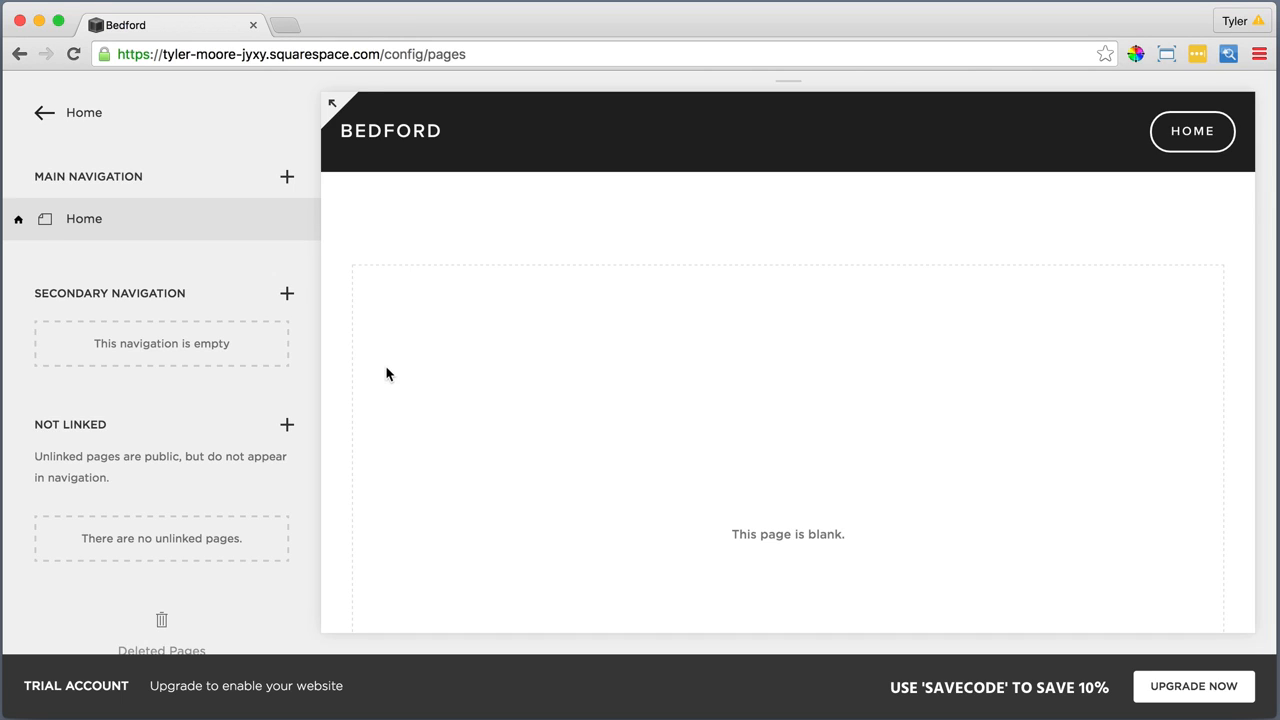
Add two blank pages named "What We Do" and "Projects" to the main navigation
left_click(287, 177)
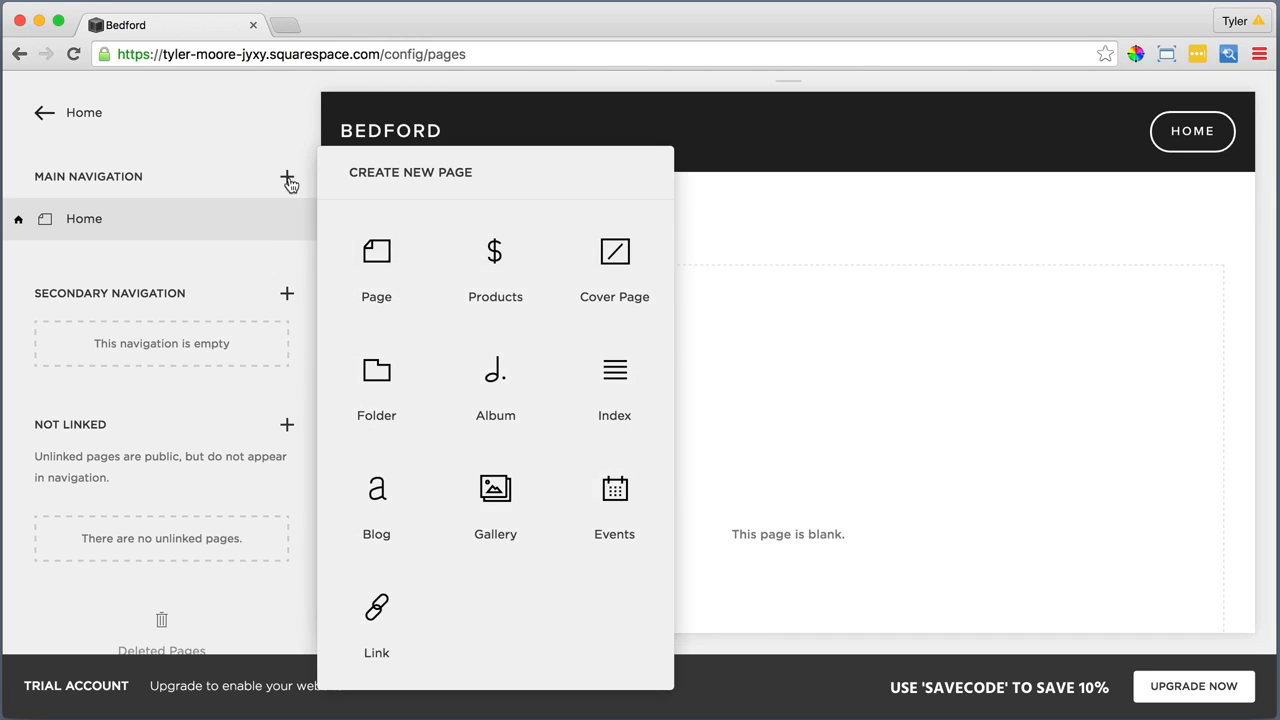
left_click(378, 252)
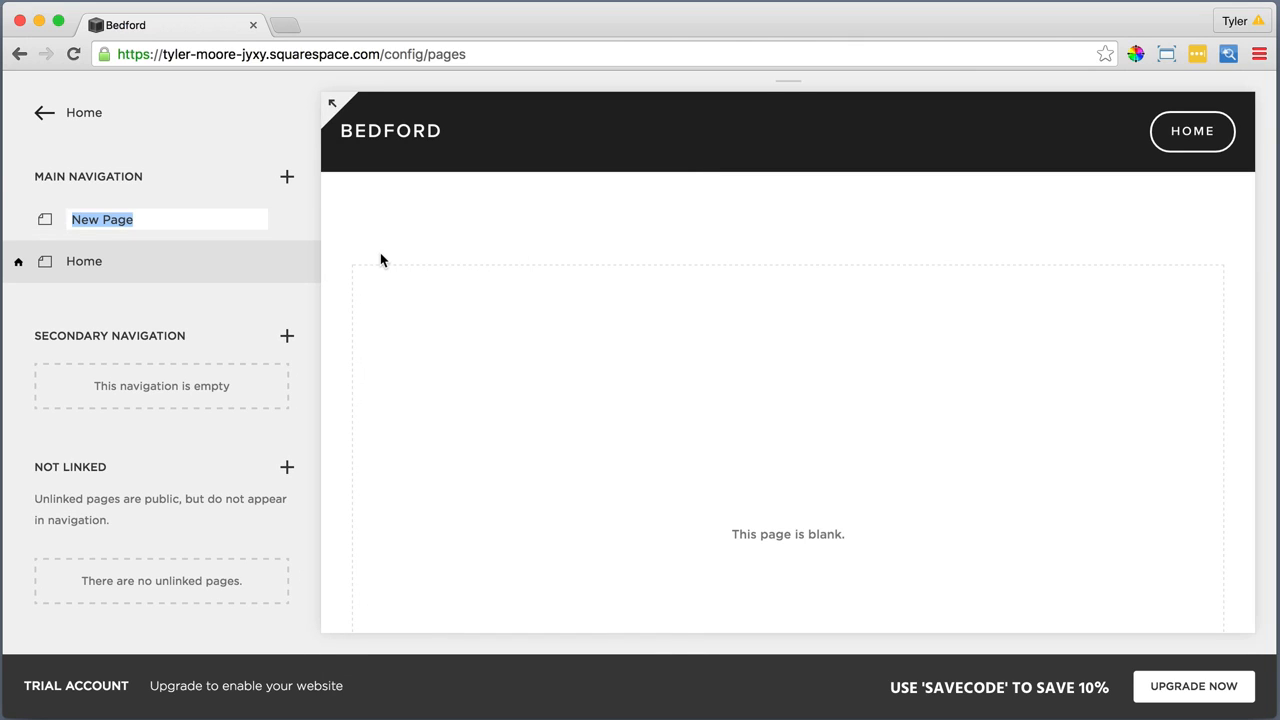
type("What")
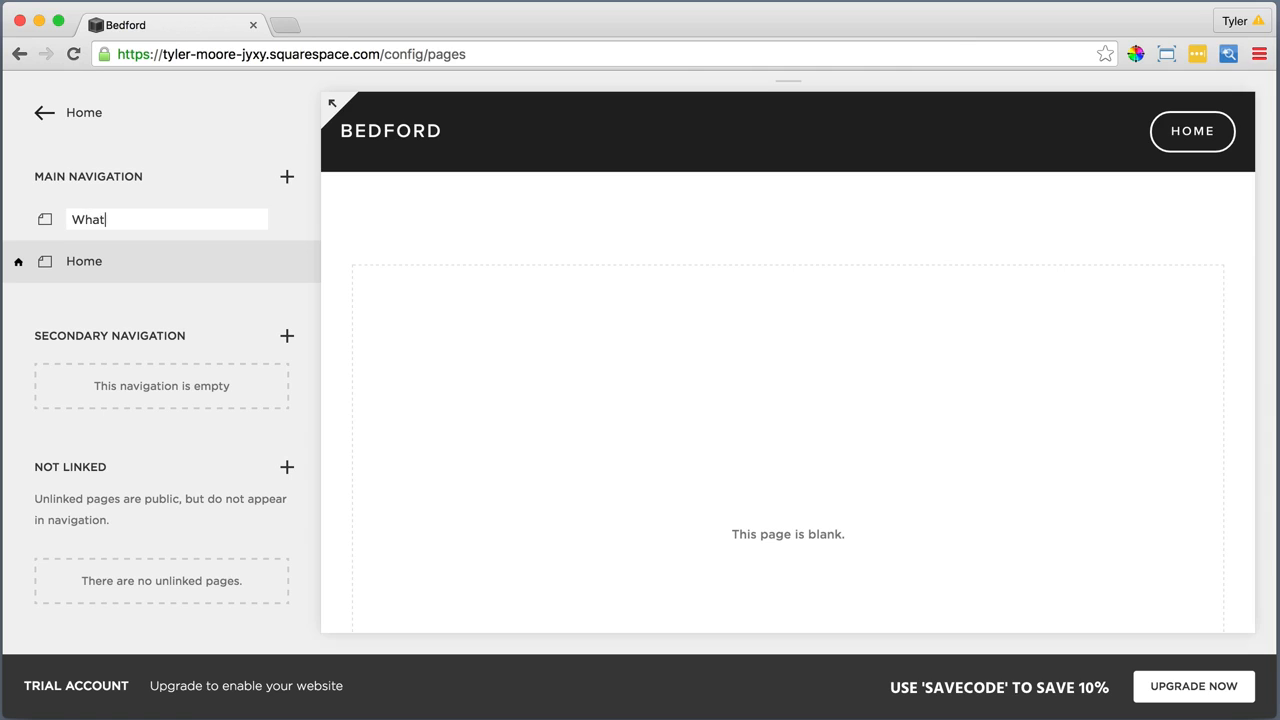
type(" We Do")
key("Return")
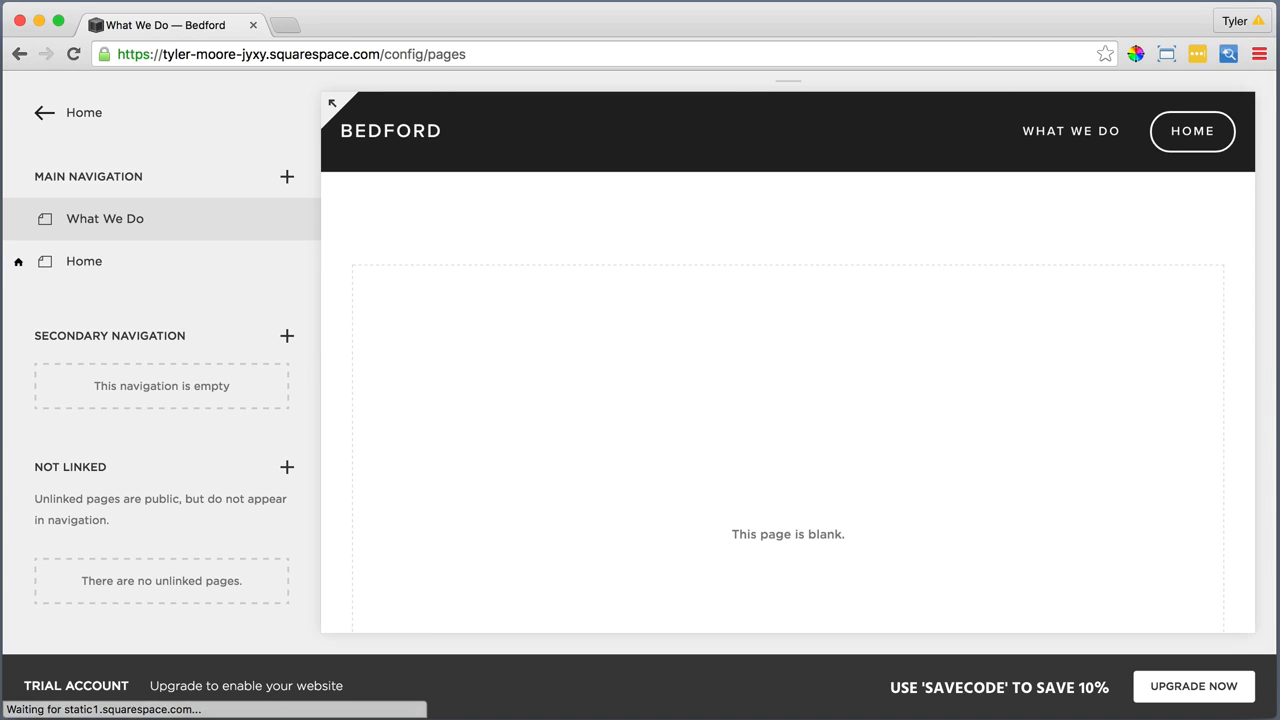
left_click(287, 179)
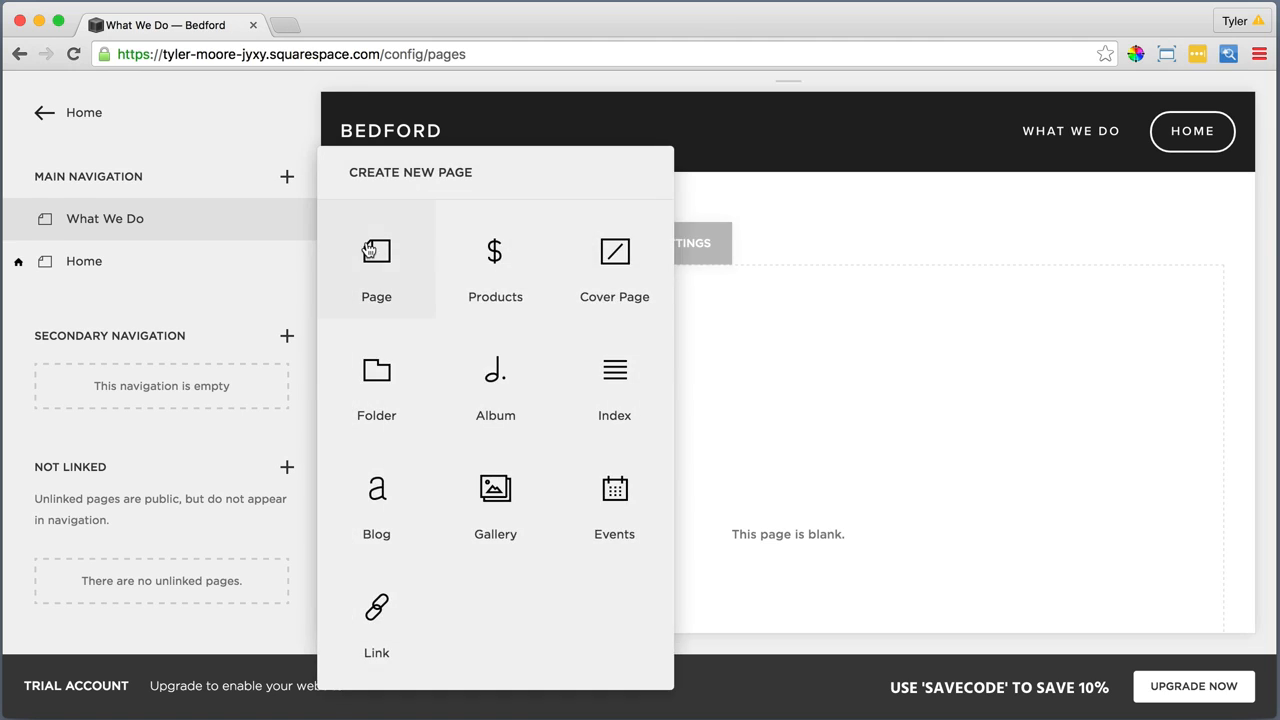
left_click(366, 249)
type("Projects")
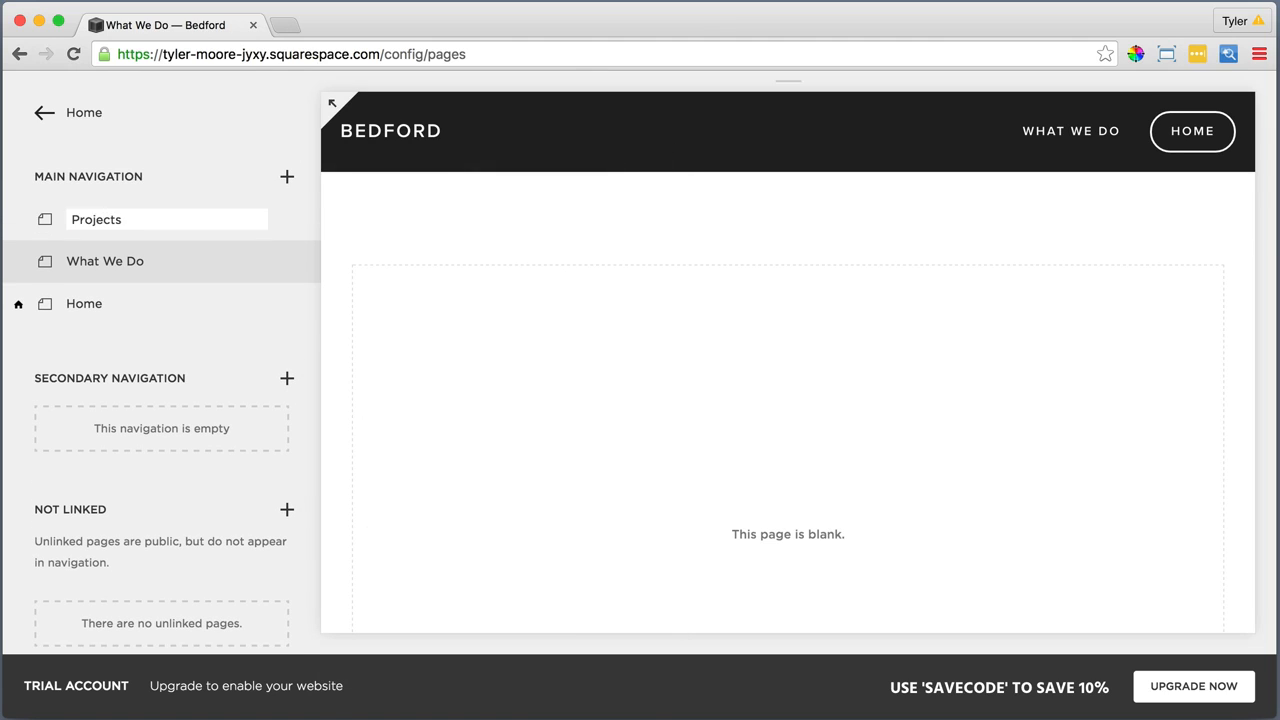
key("Return")
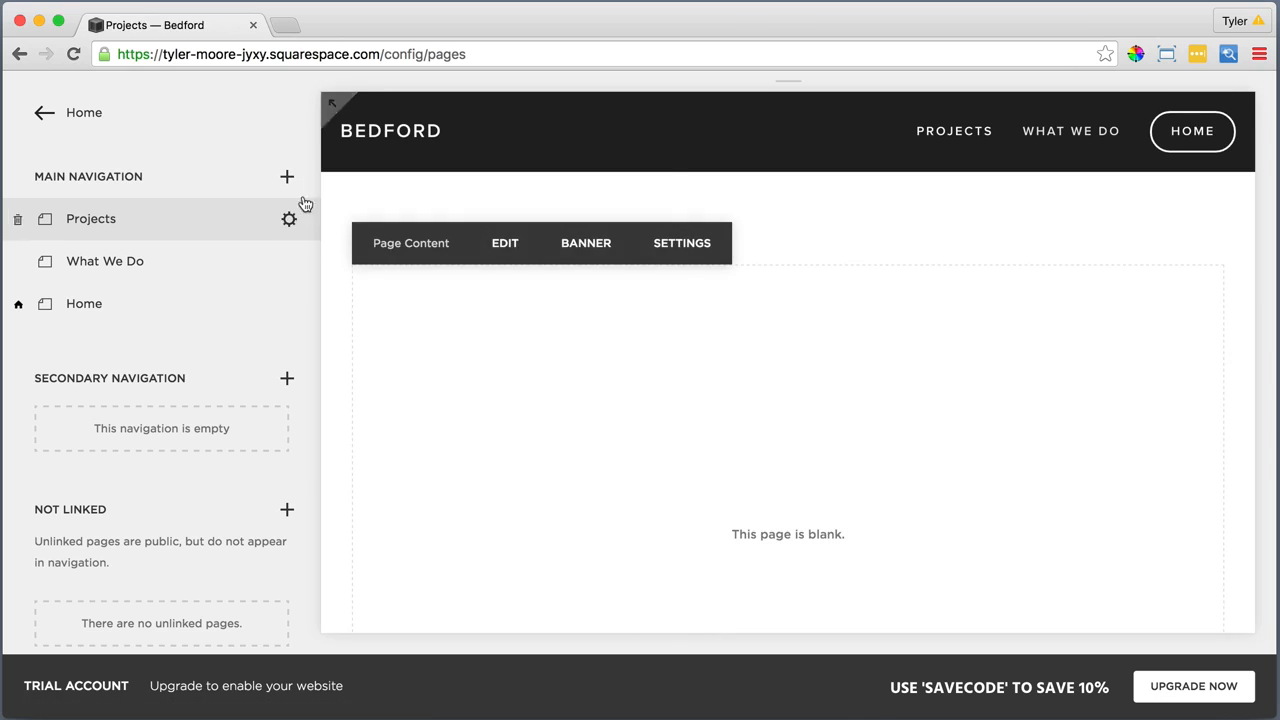
Add two blank pages named "Partners" and "Contact" to the main navigation
left_click(286, 177)
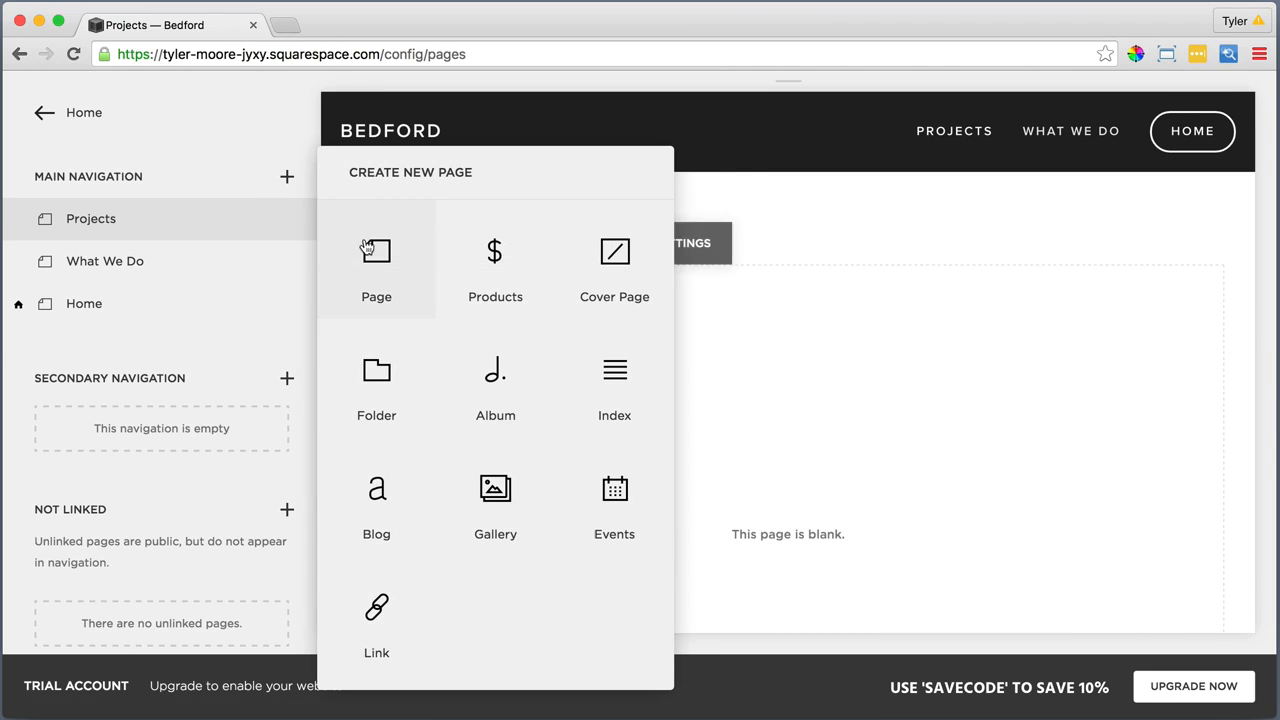
left_click(374, 250)
type("Pa")
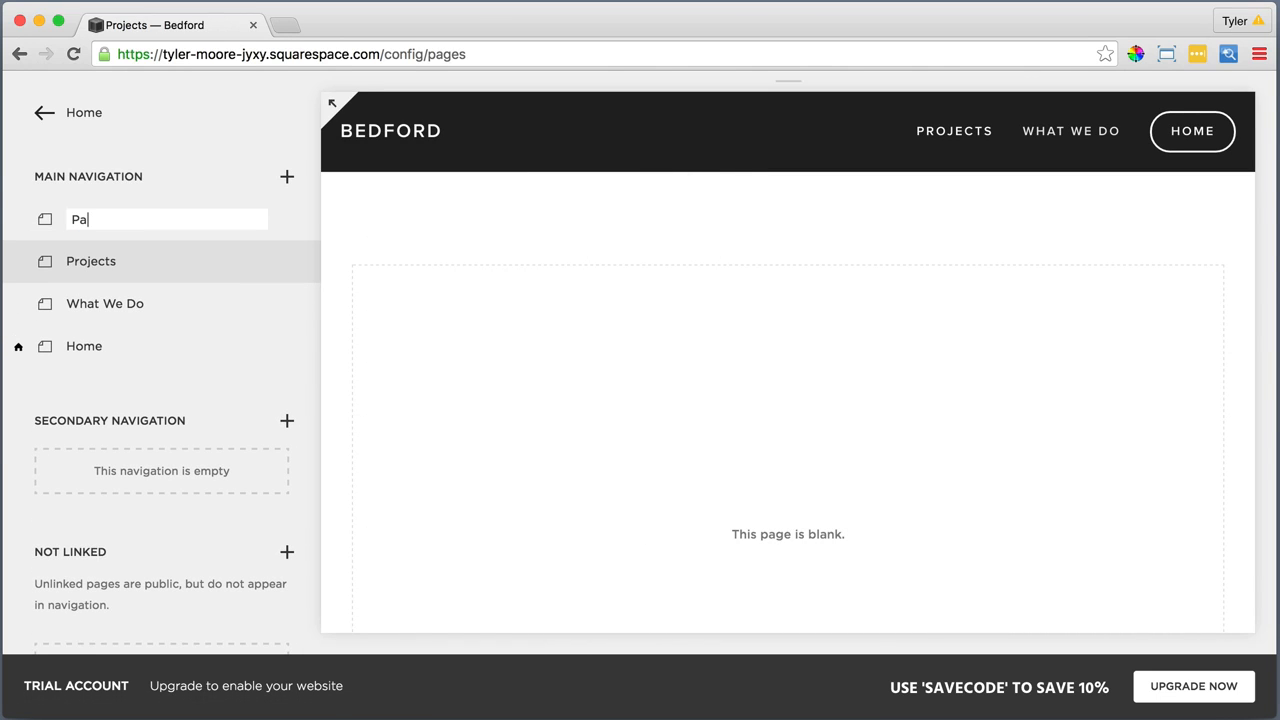
type("rtners")
key("Return")
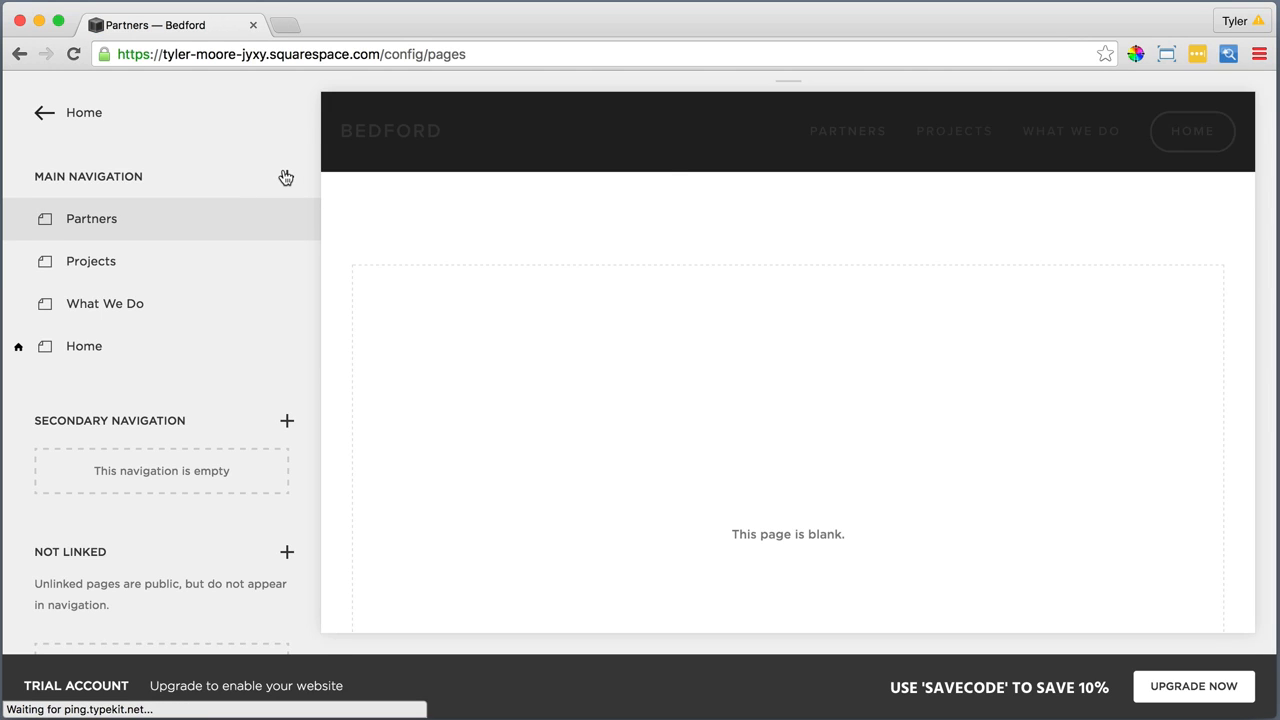
left_click(287, 177)
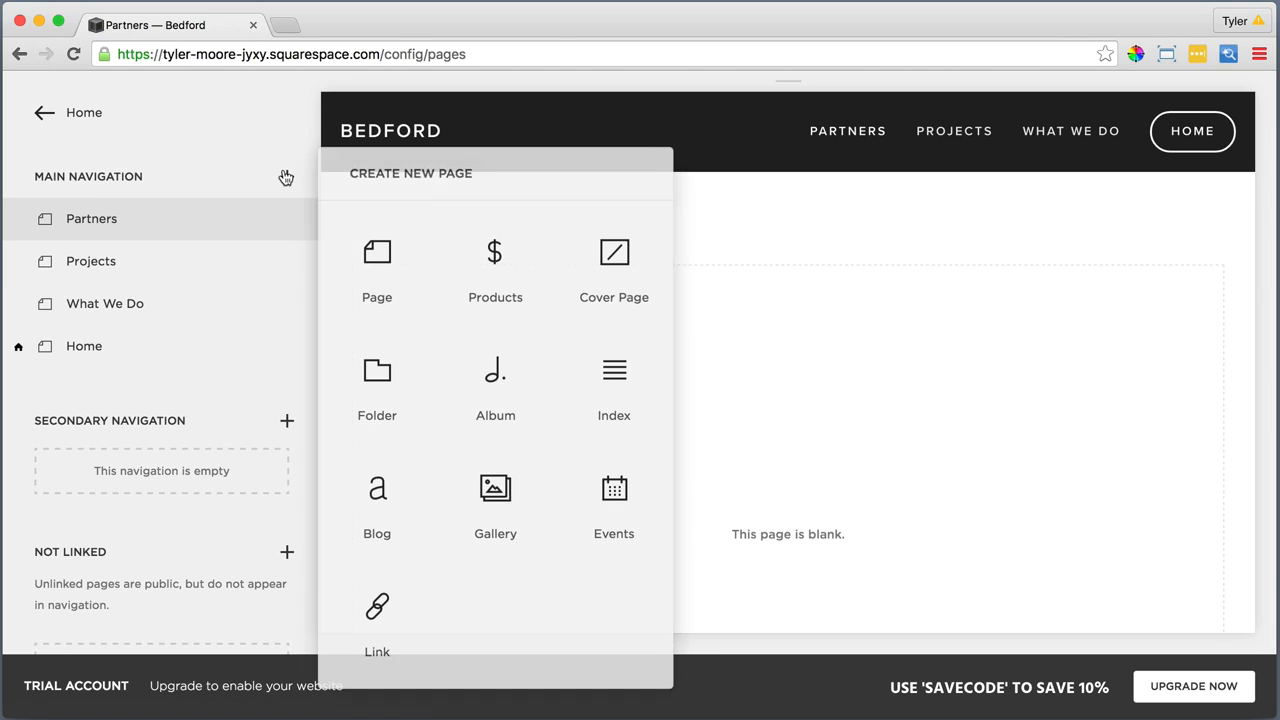
left_click(376, 255)
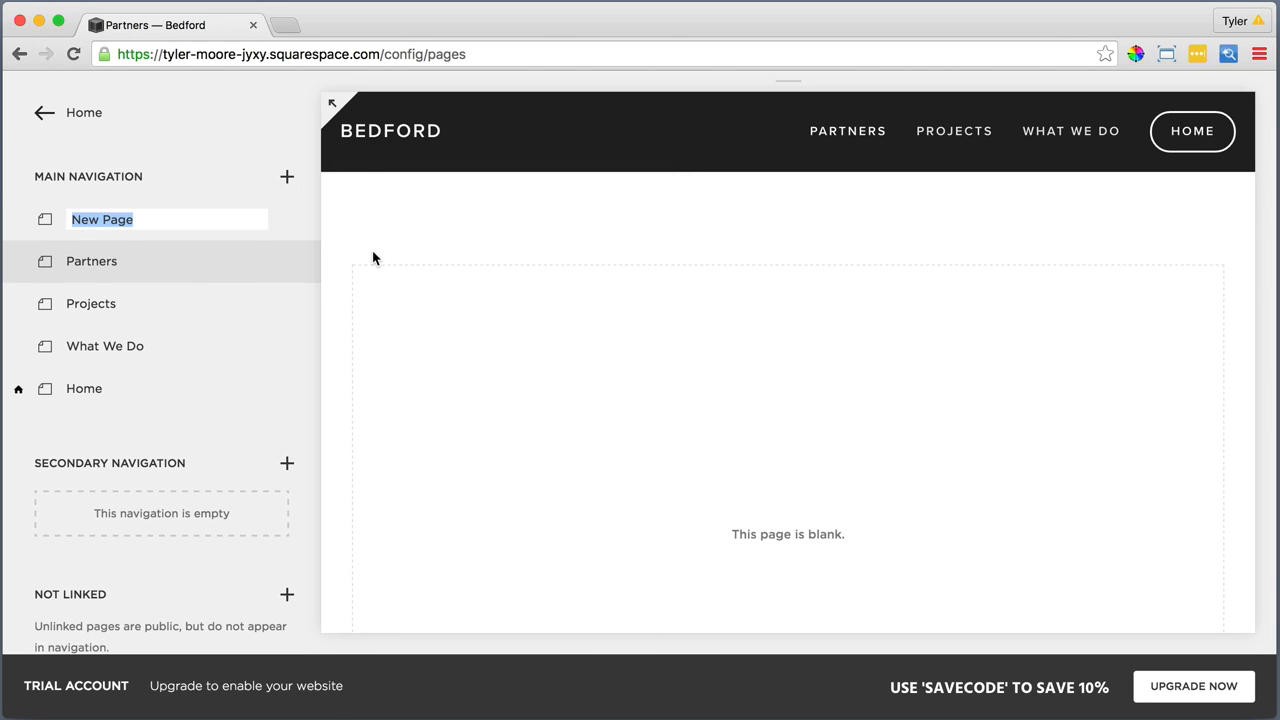
type("C")
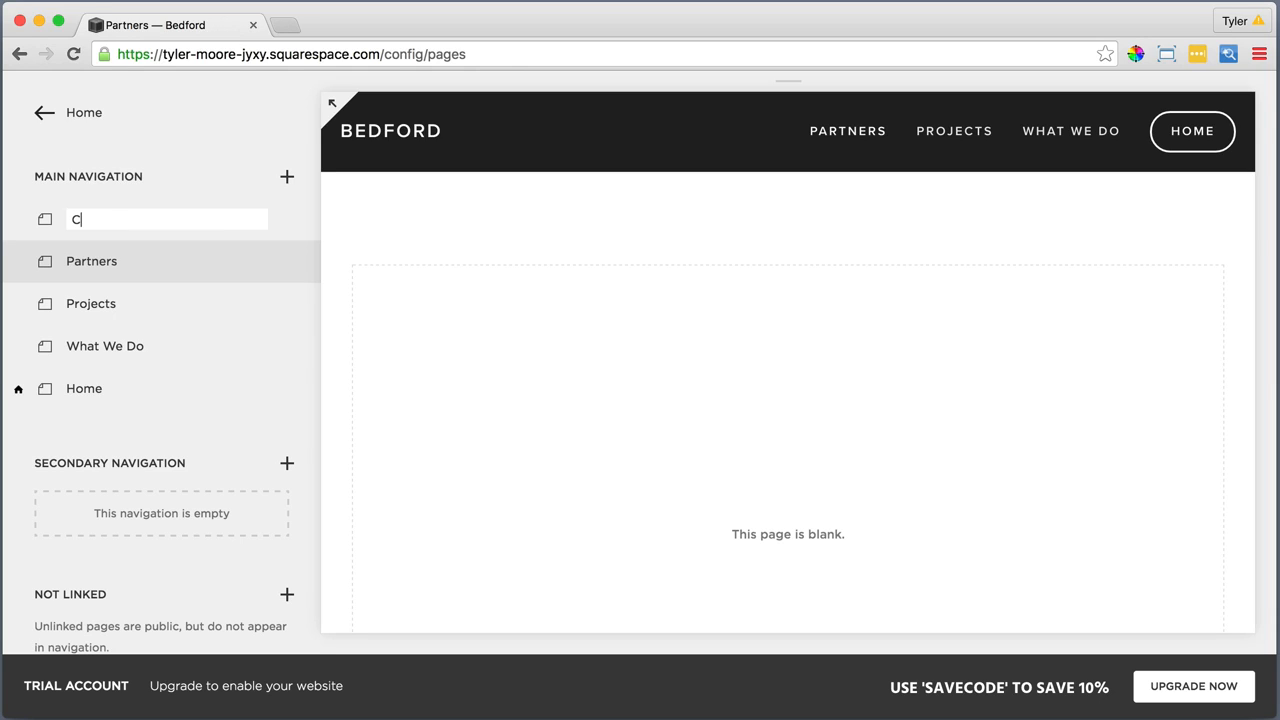
type("ontact")
key("Return")
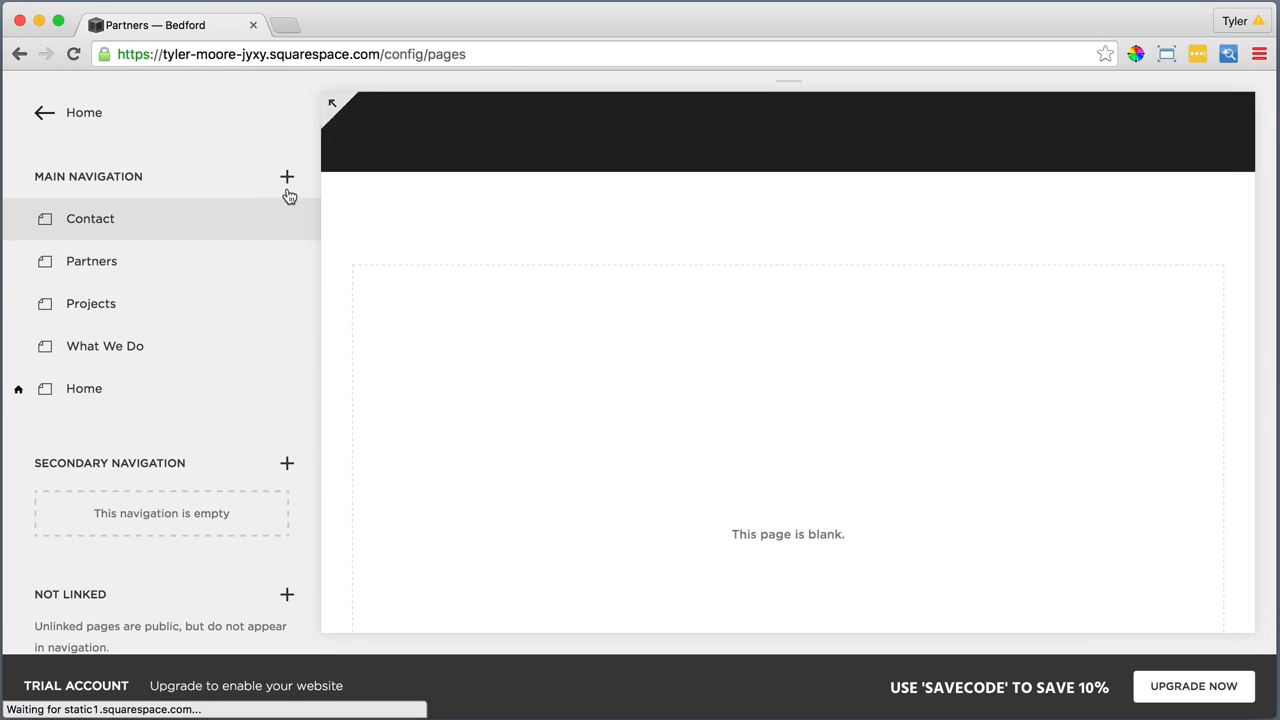
Add two blank pages named "Read Me" and "Take Action" to the main navigation
left_click(287, 177)
left_click(374, 252)
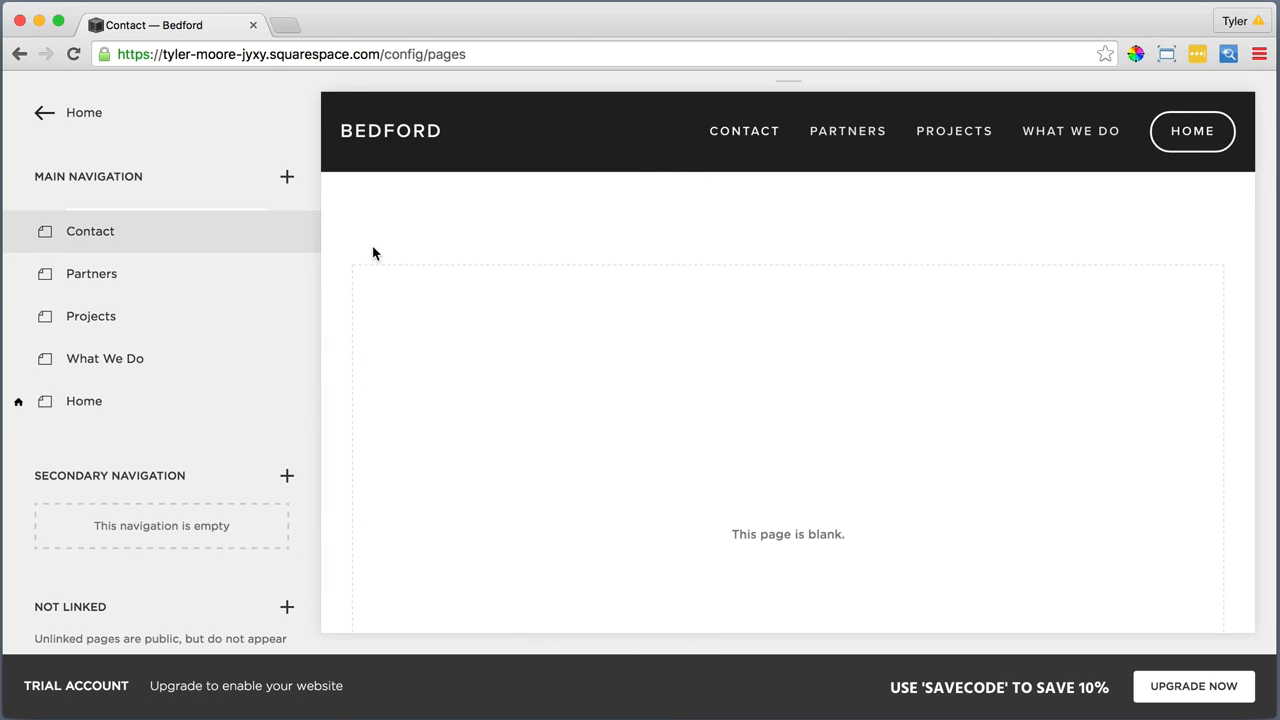
type("Read Me")
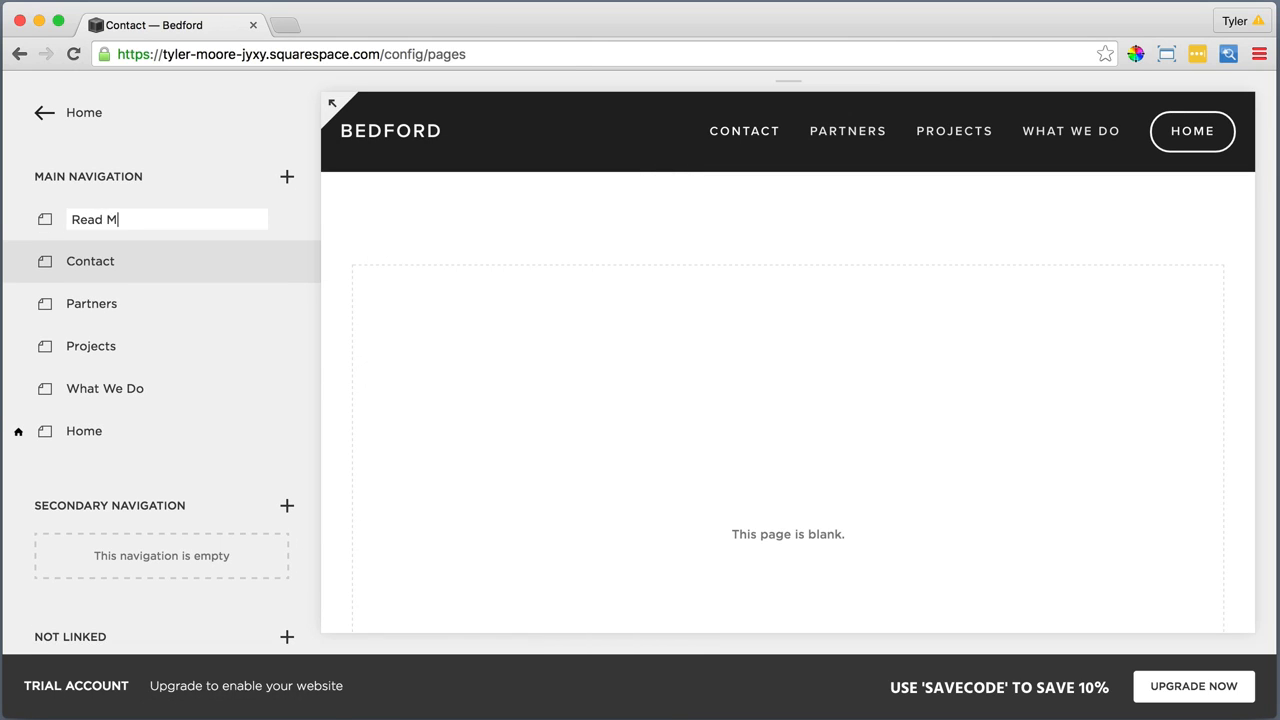
key("Return")
left_click(287, 176)
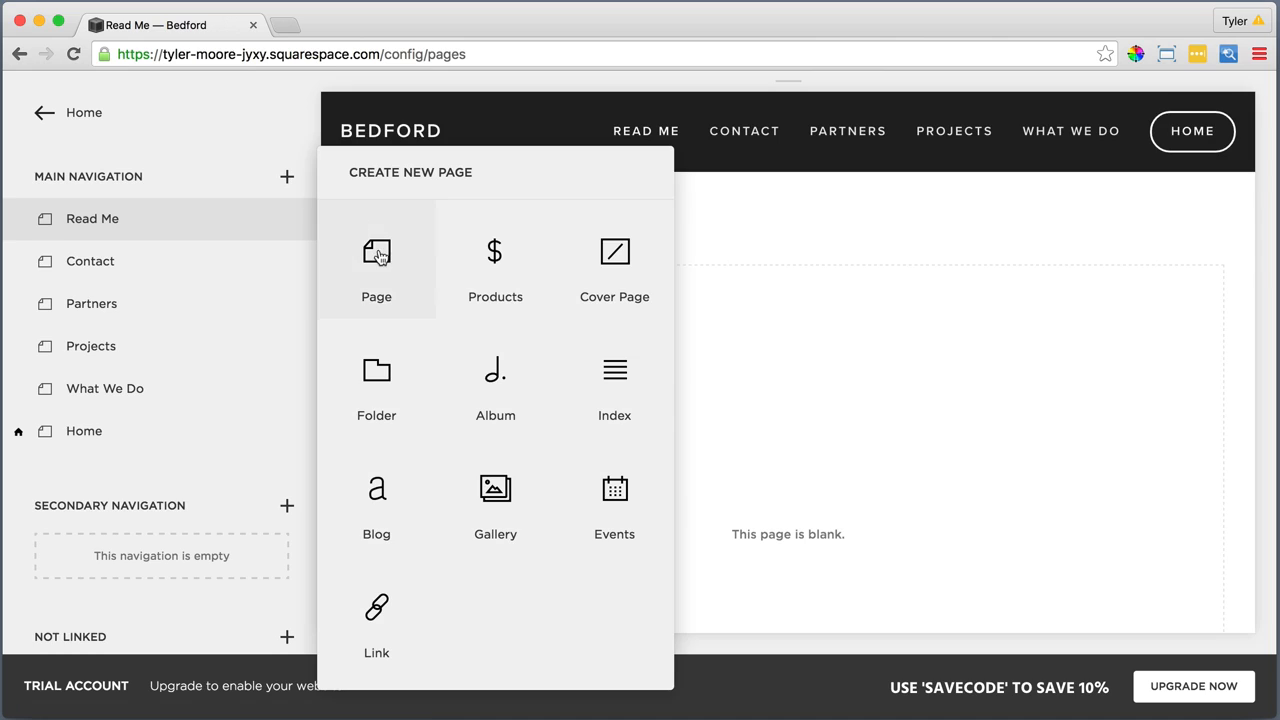
left_click(376, 254)
type("Take Action")
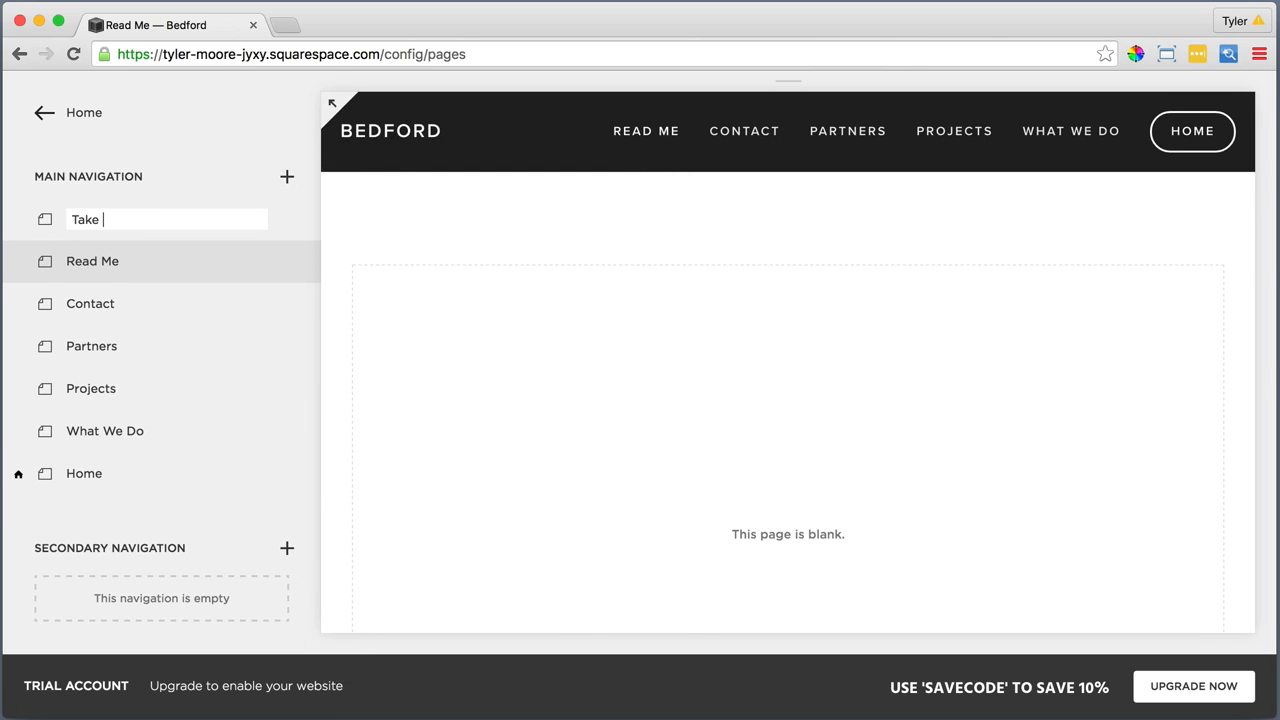
key("Return")
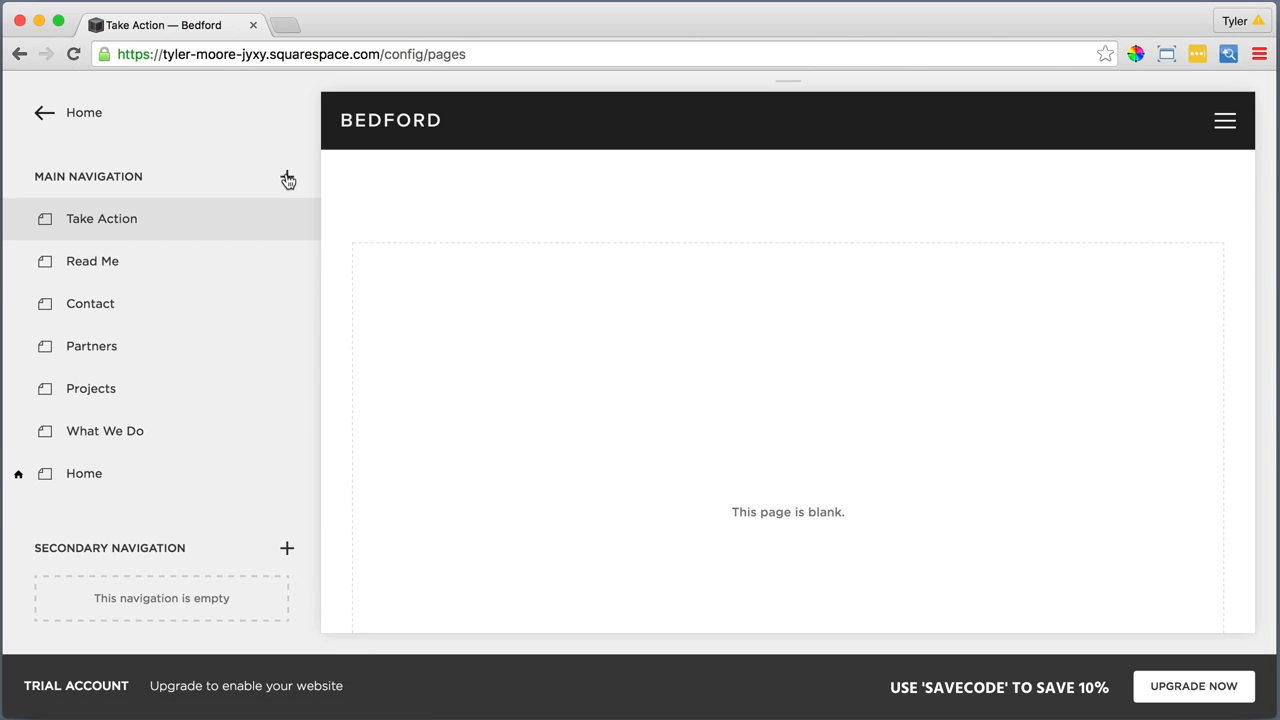
Add a blank page named "Home Alt" to the main navigation
left_click(287, 176)
left_click(364, 250)
type("Home Alt")
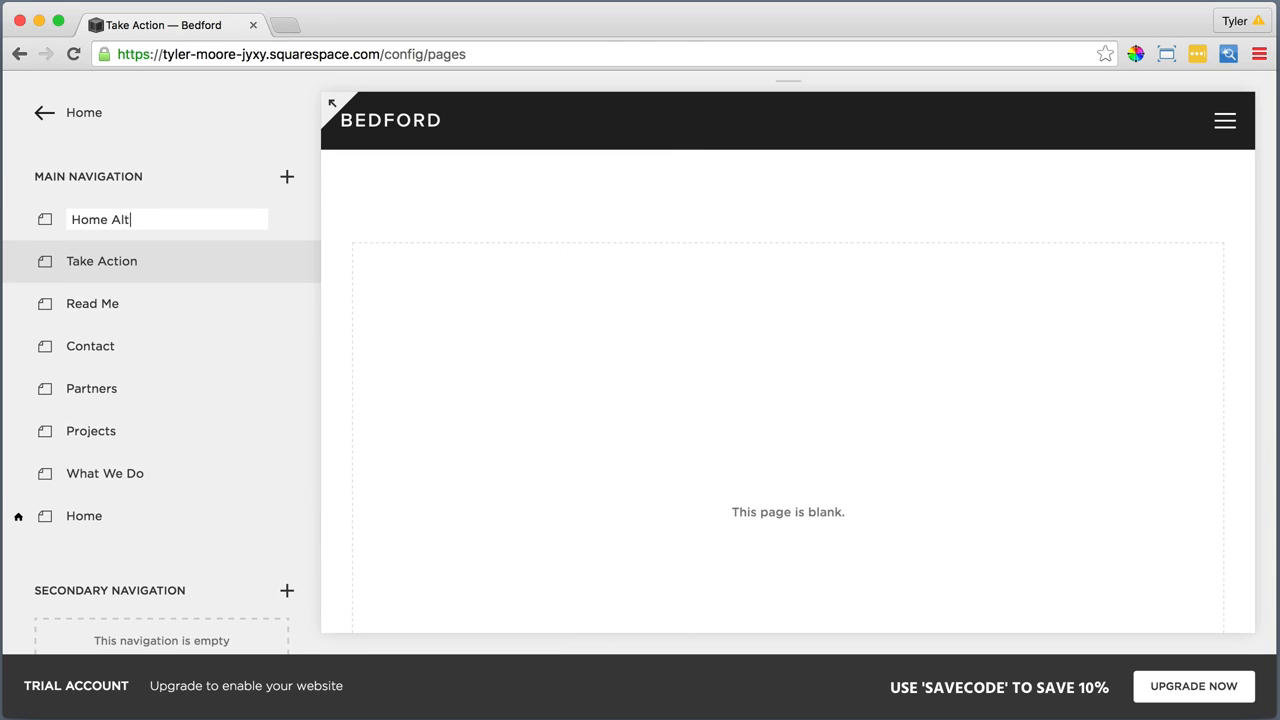
key("Return")
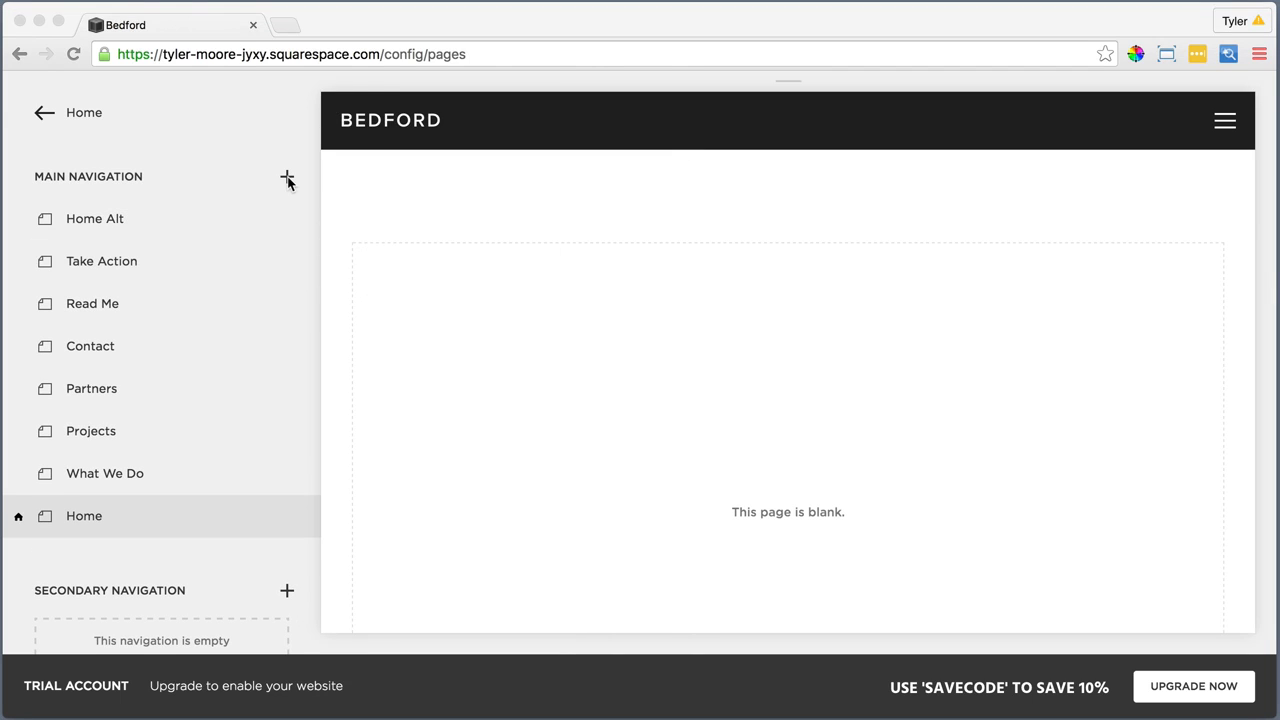
Add a blog page named "News" to the main navigation
left_click(287, 178)
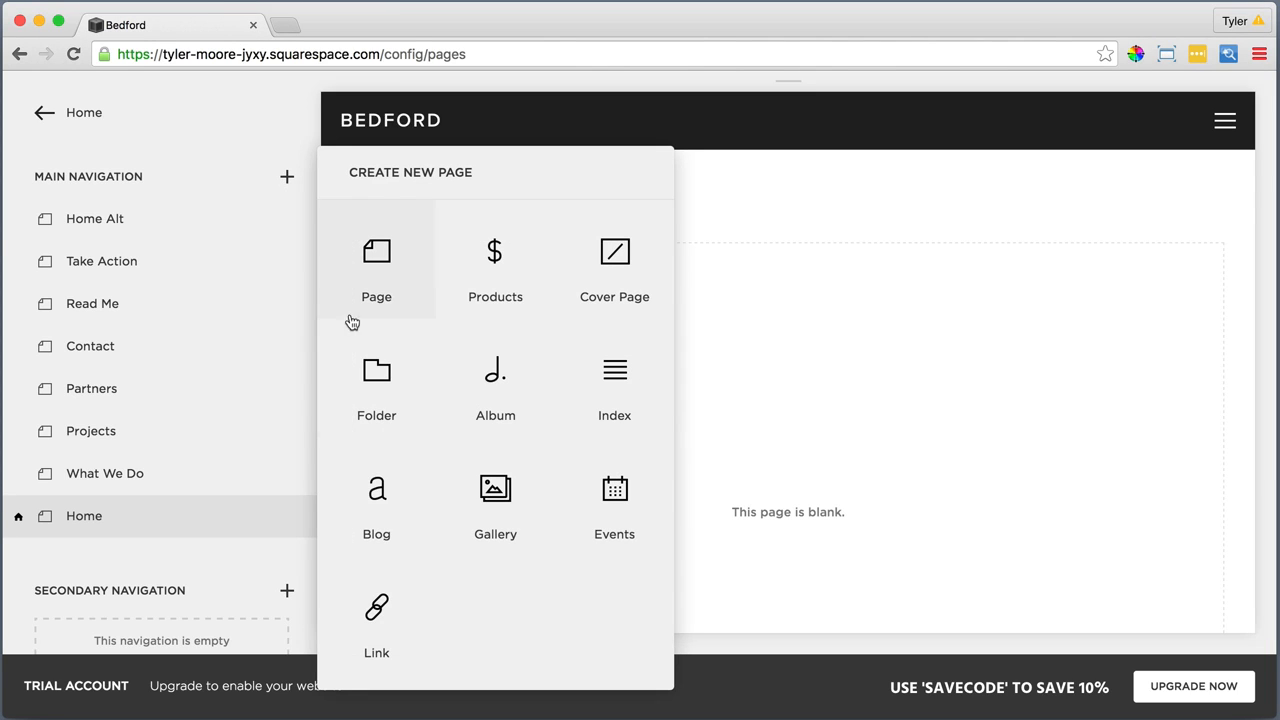
left_click(372, 490)
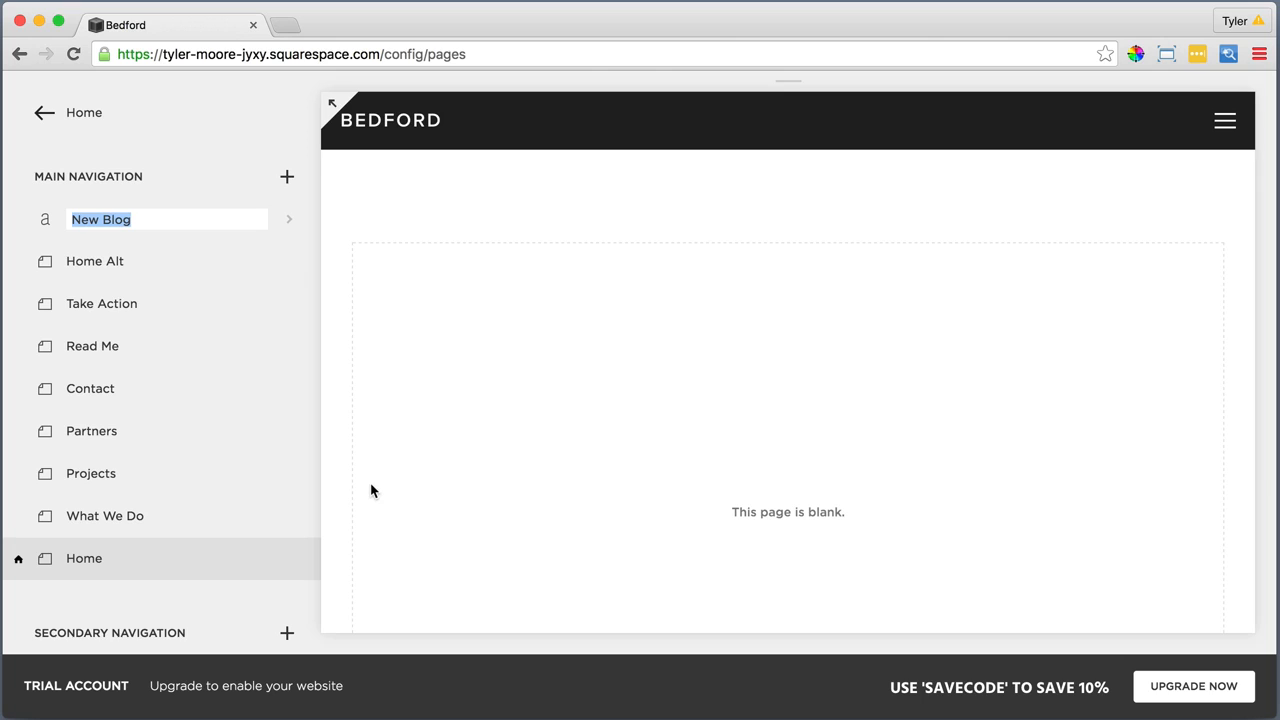
type("News")
key("Return")
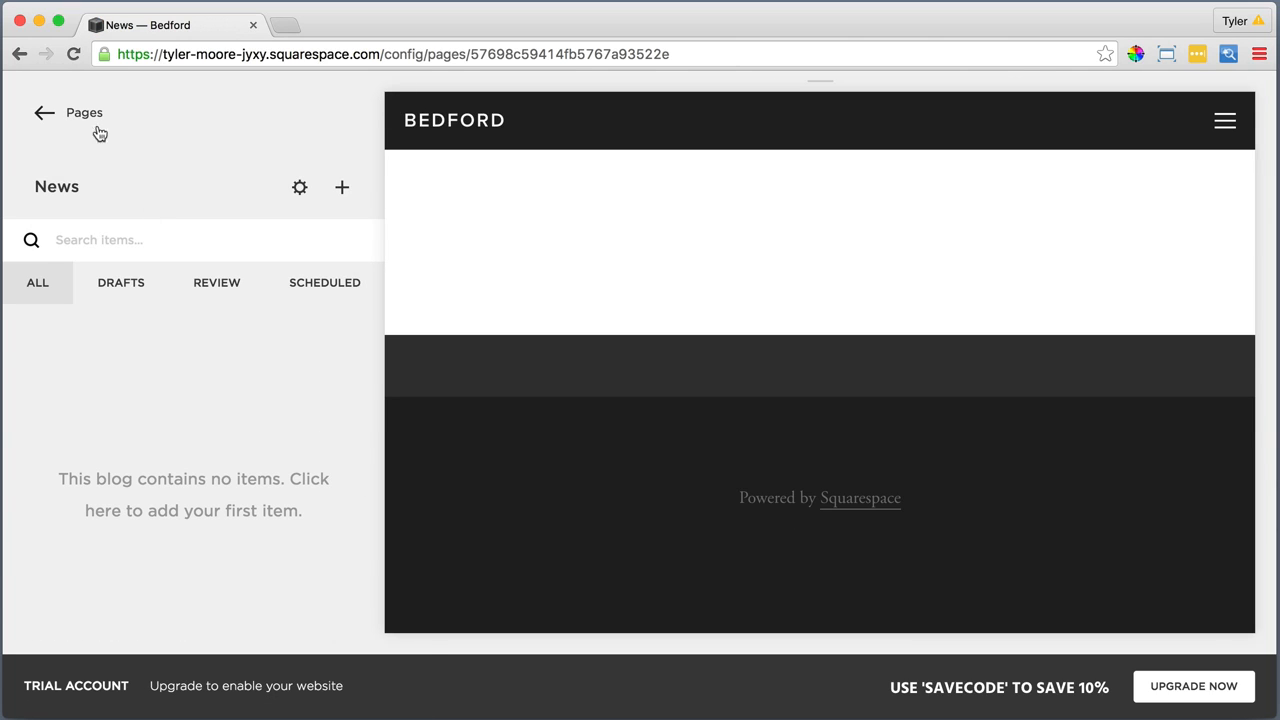
Add a folder named "About" to the main navigation
left_click(86, 115)
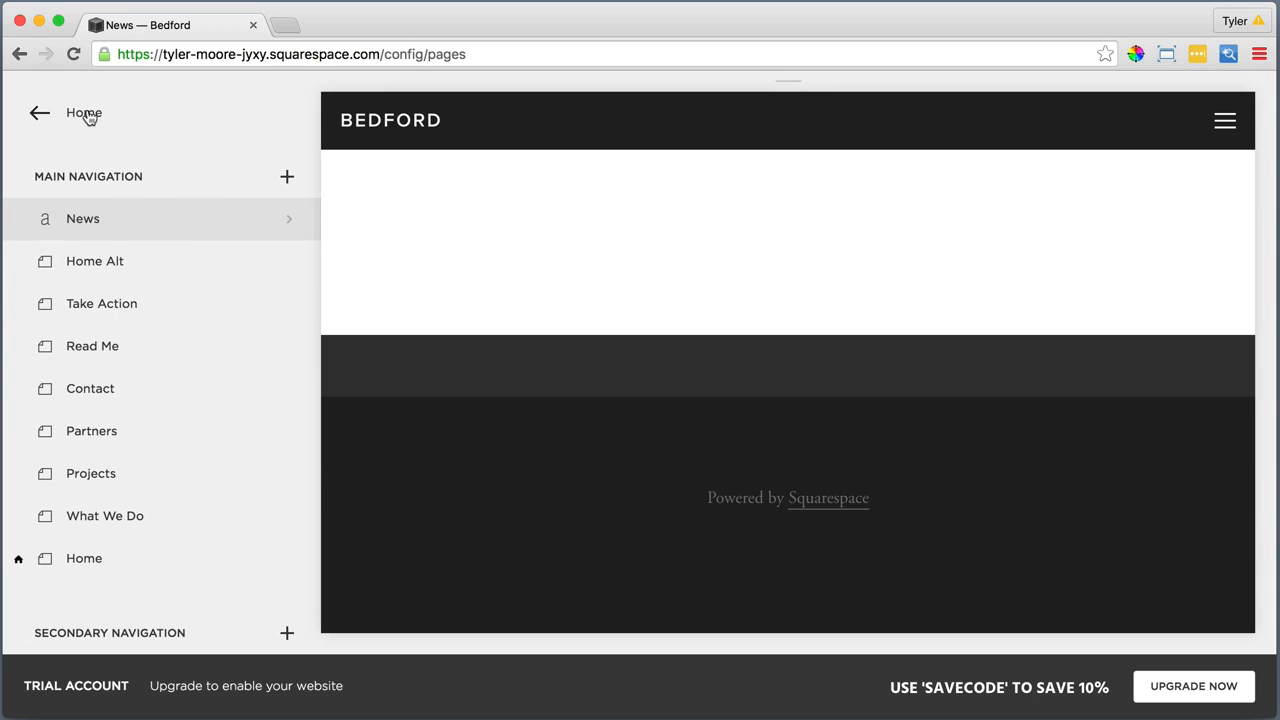
left_click(287, 178)
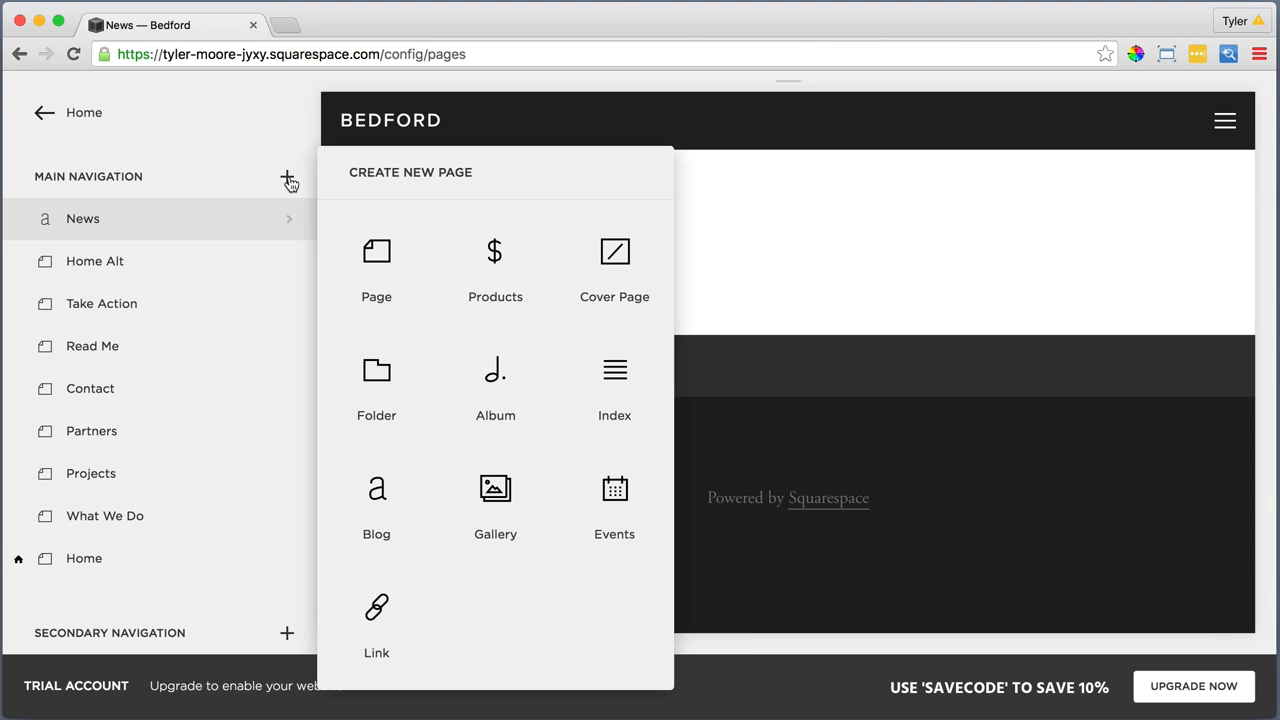
left_click(372, 368)
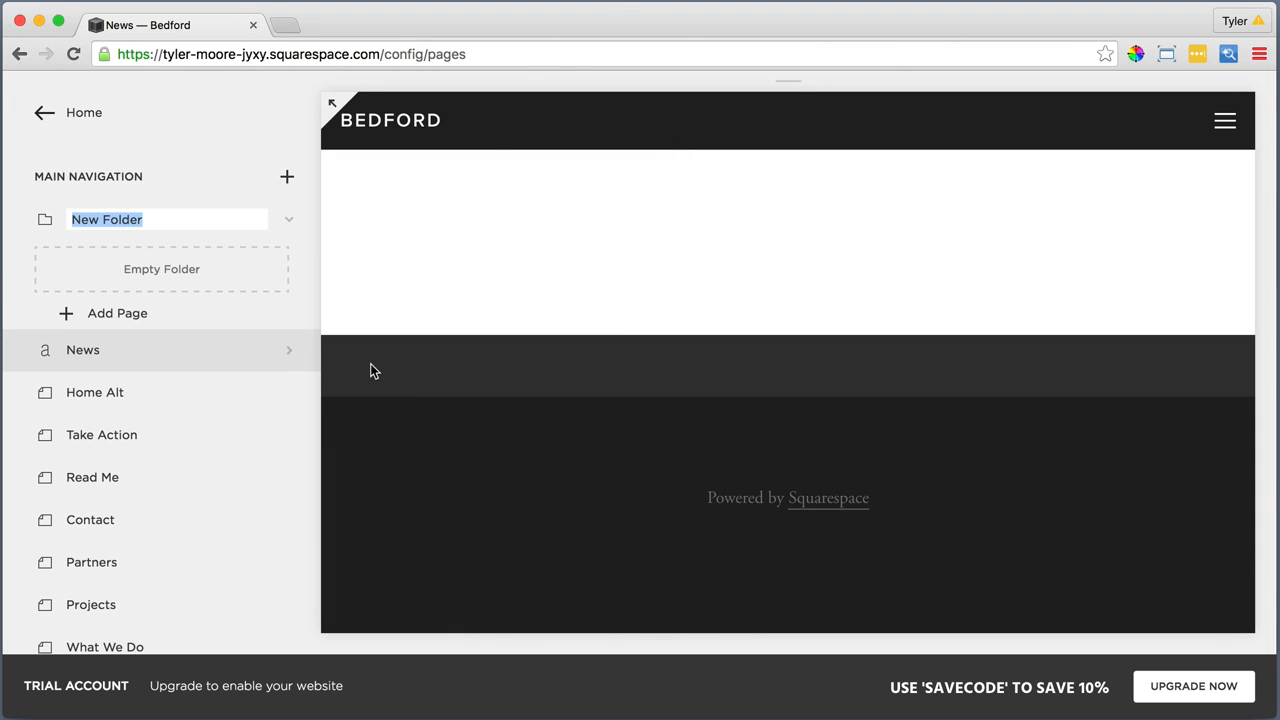
type("About")
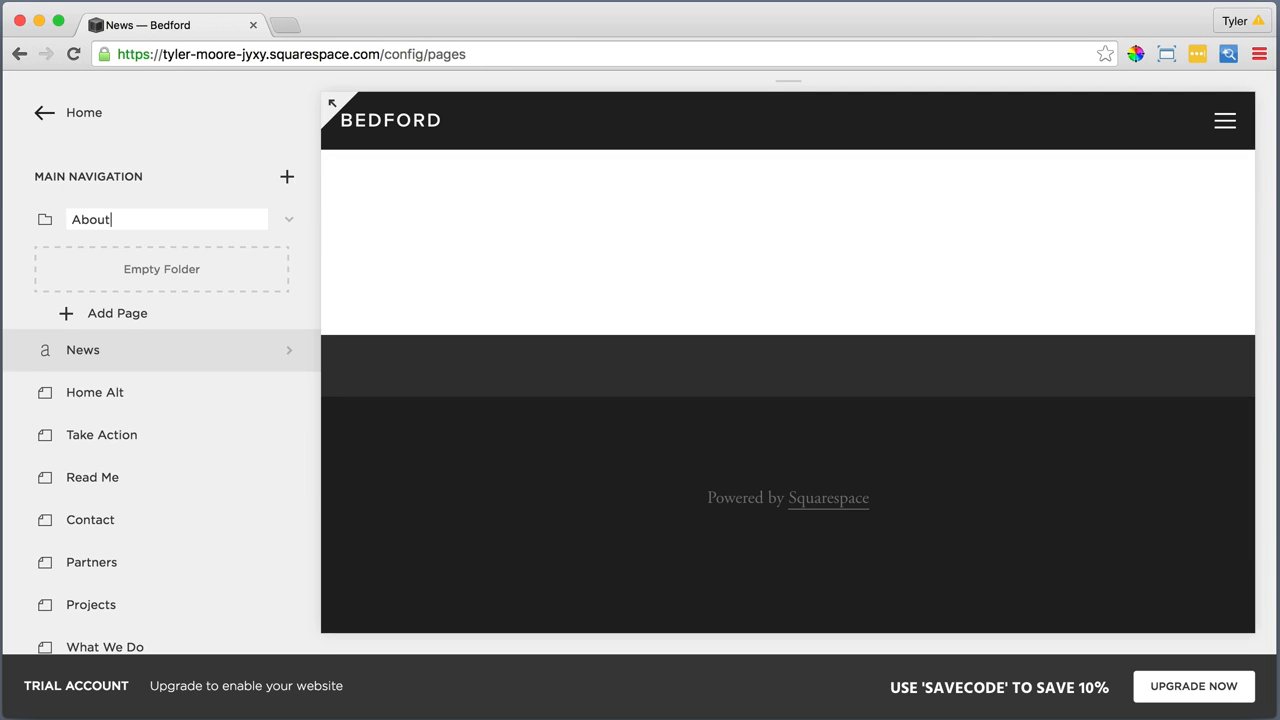
key("Return")
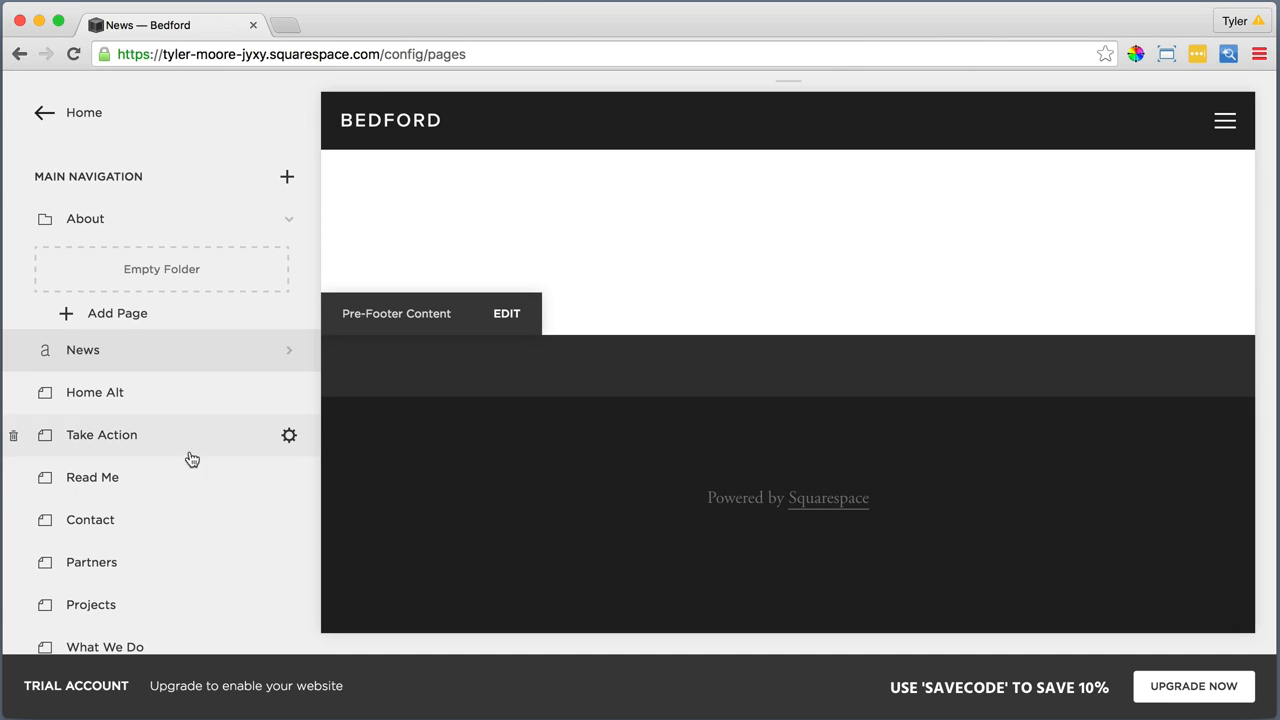
Move the What We Do, Projects, Partners and Contact pages into the About folder in that order
left_click_drag(80, 646, 157, 272)
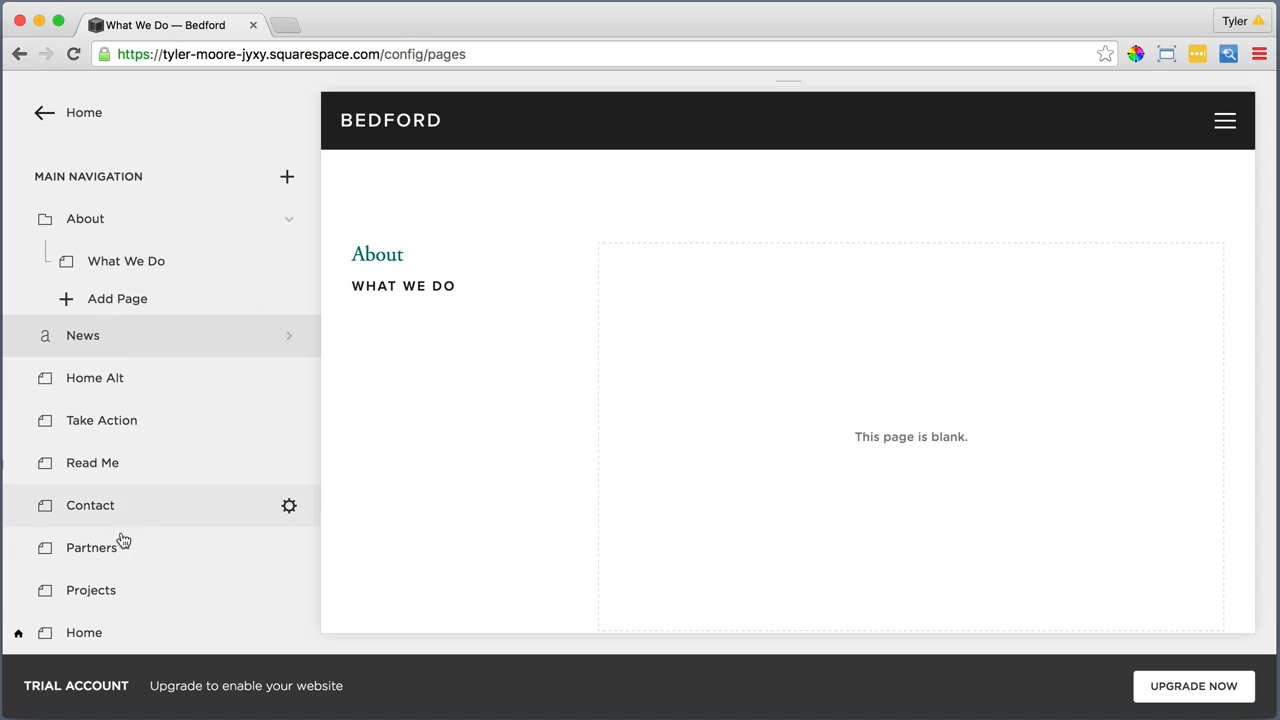
left_click_drag(106, 590, 149, 283)
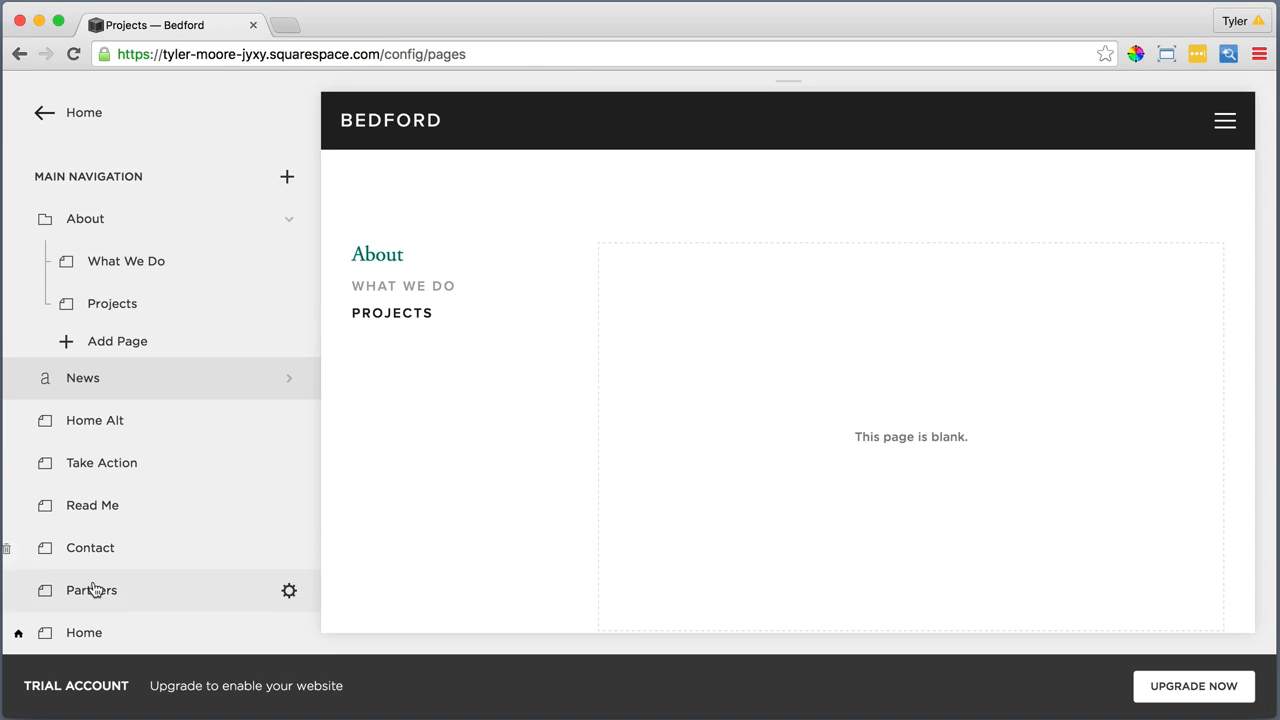
left_click_drag(94, 588, 149, 337)
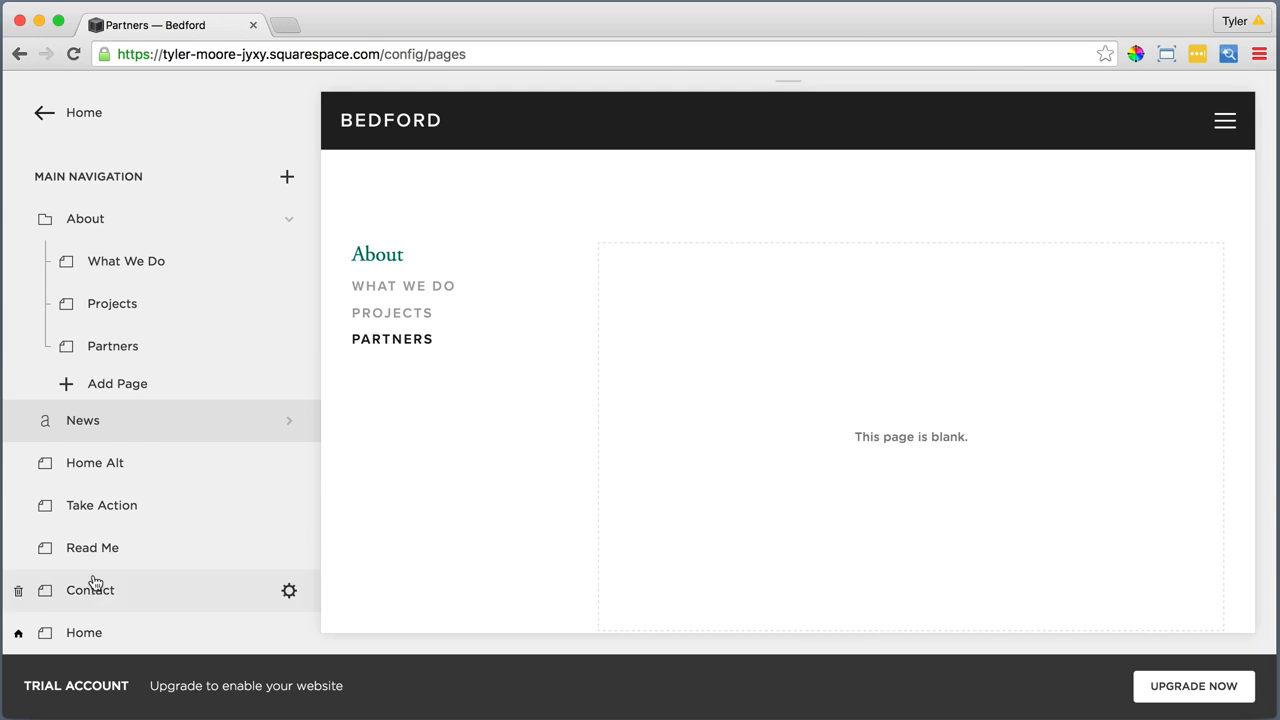
left_click_drag(91, 583, 159, 372)
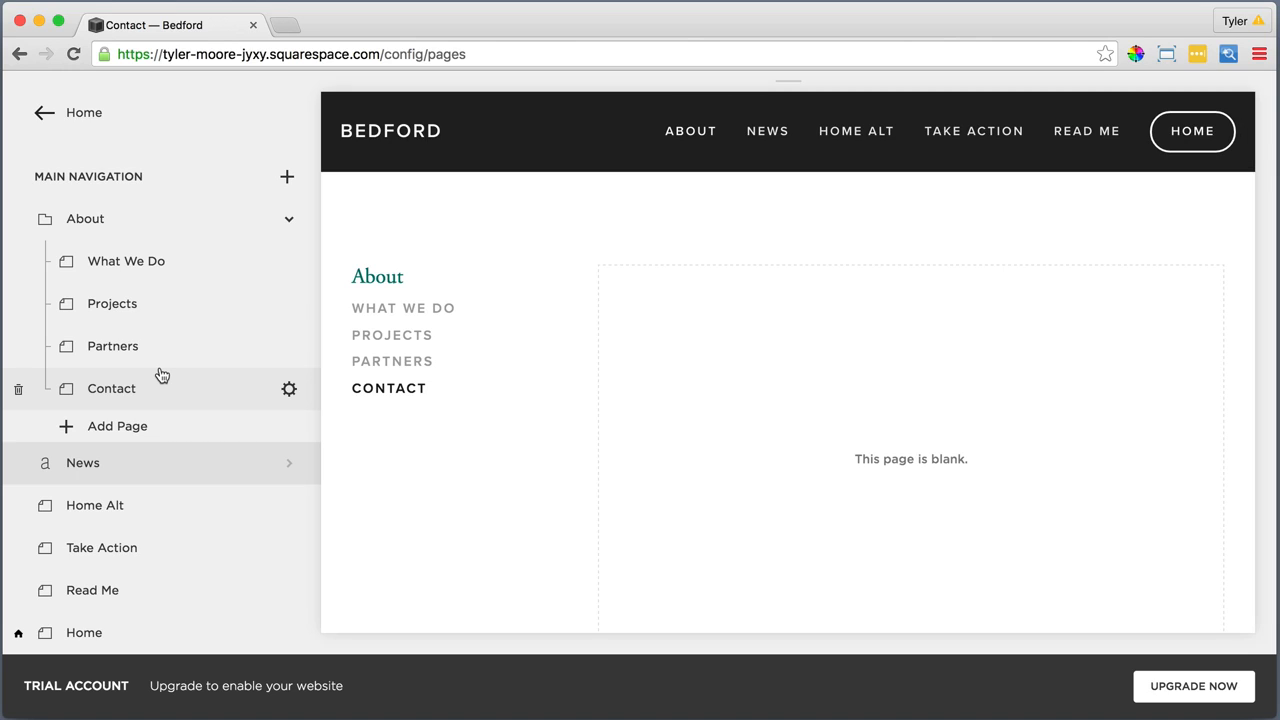
Reorder the main navigation so Home comes first and Read Me and Take Action follow News, ahead of Home Alt
left_click_drag(80, 640, 110, 222)
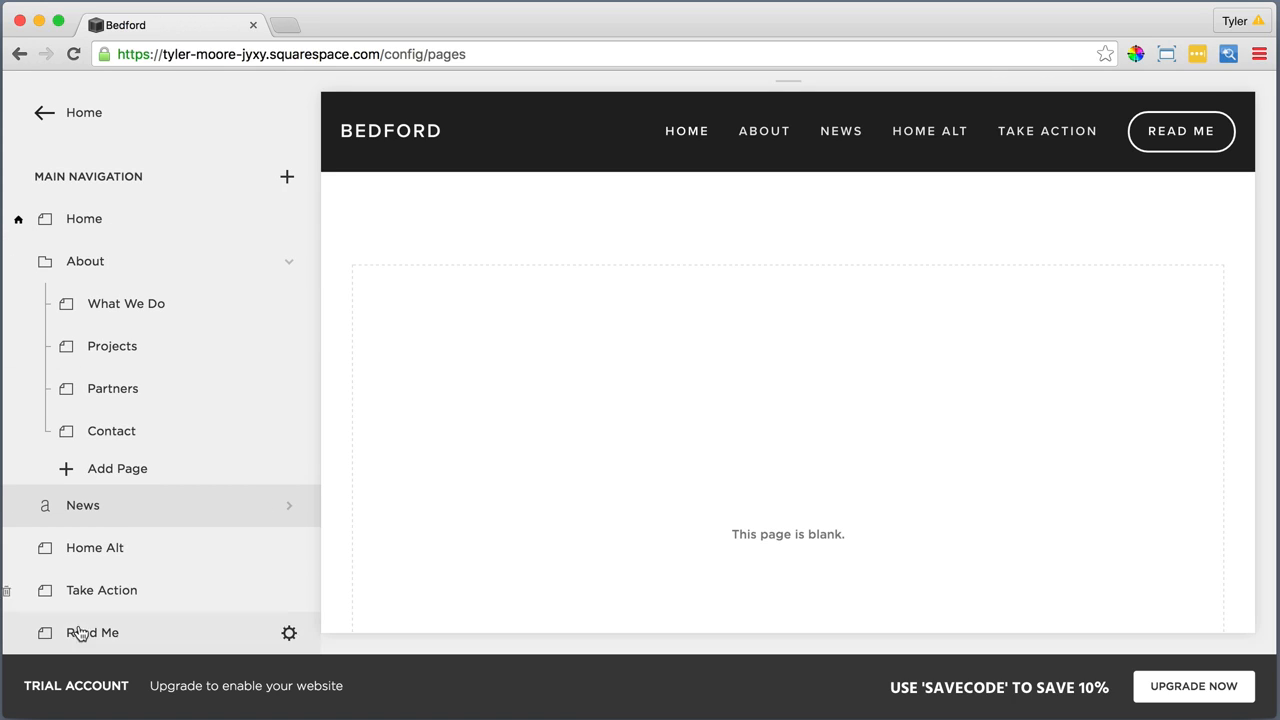
left_click_drag(76, 632, 86, 480)
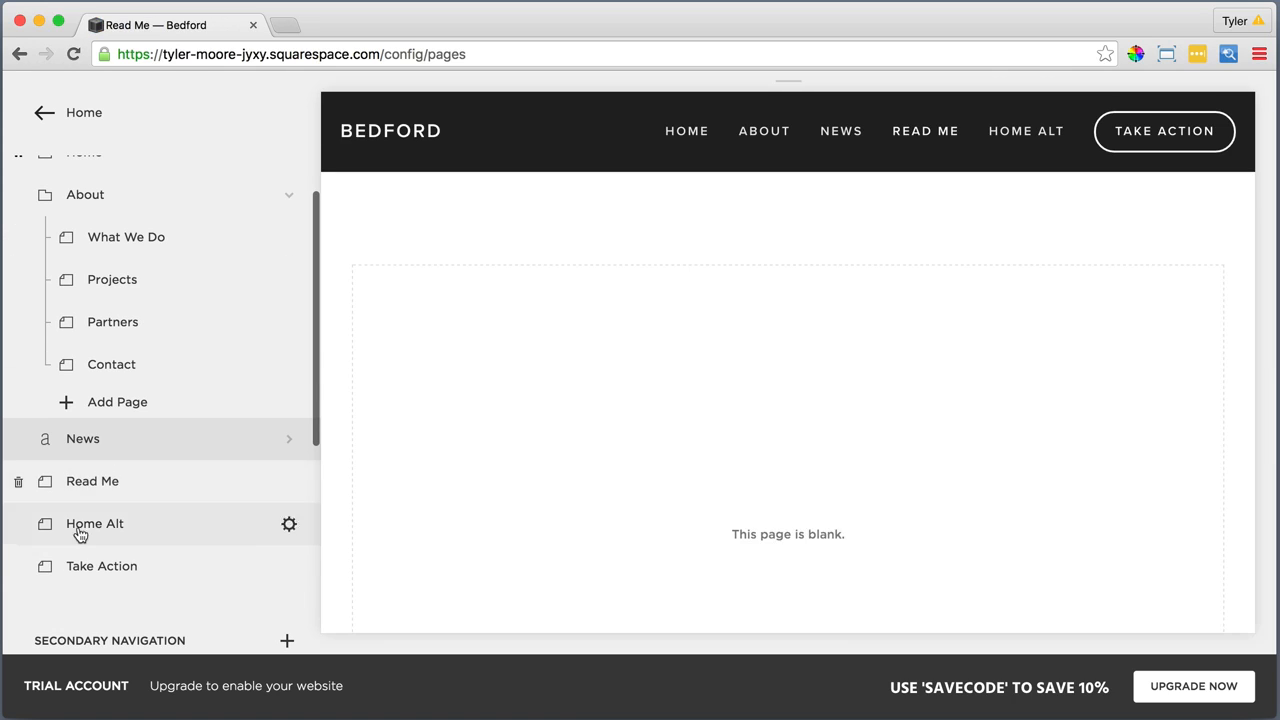
left_click_drag(80, 564, 80, 520)
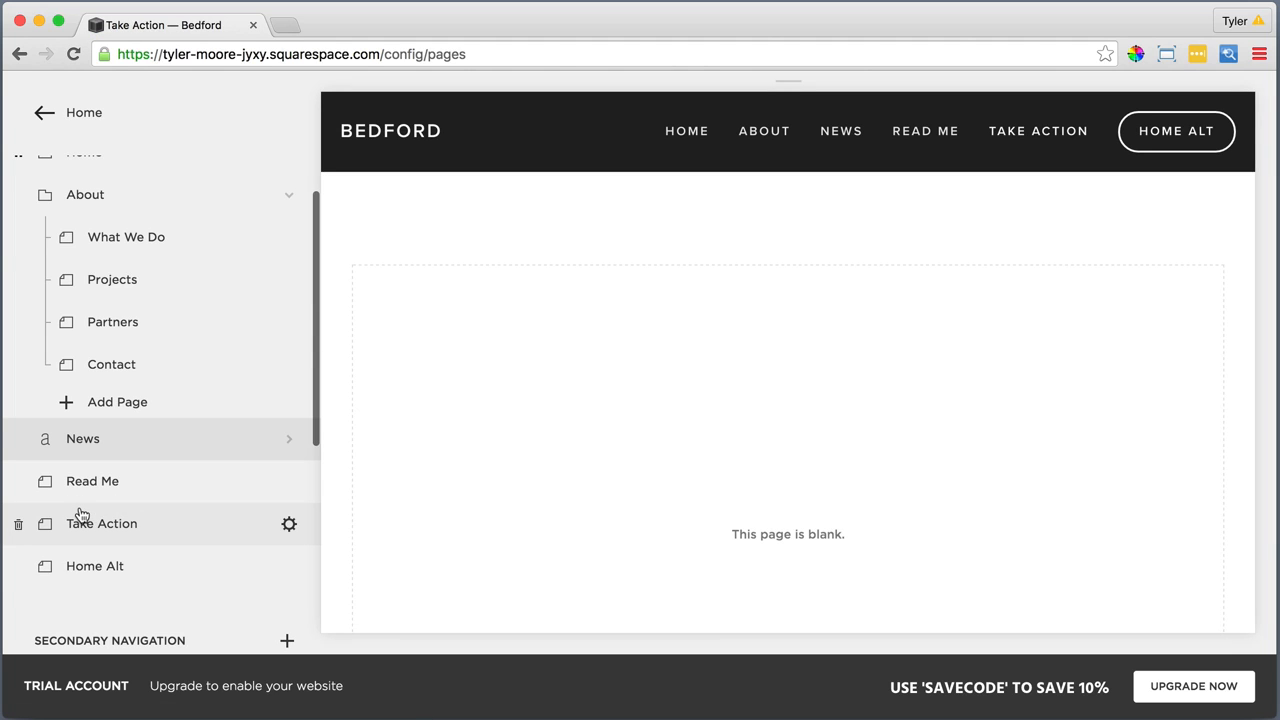
Move the Home Alt page out of the main navigation into the Not Linked section
scroll(81, 514, "down", 5)
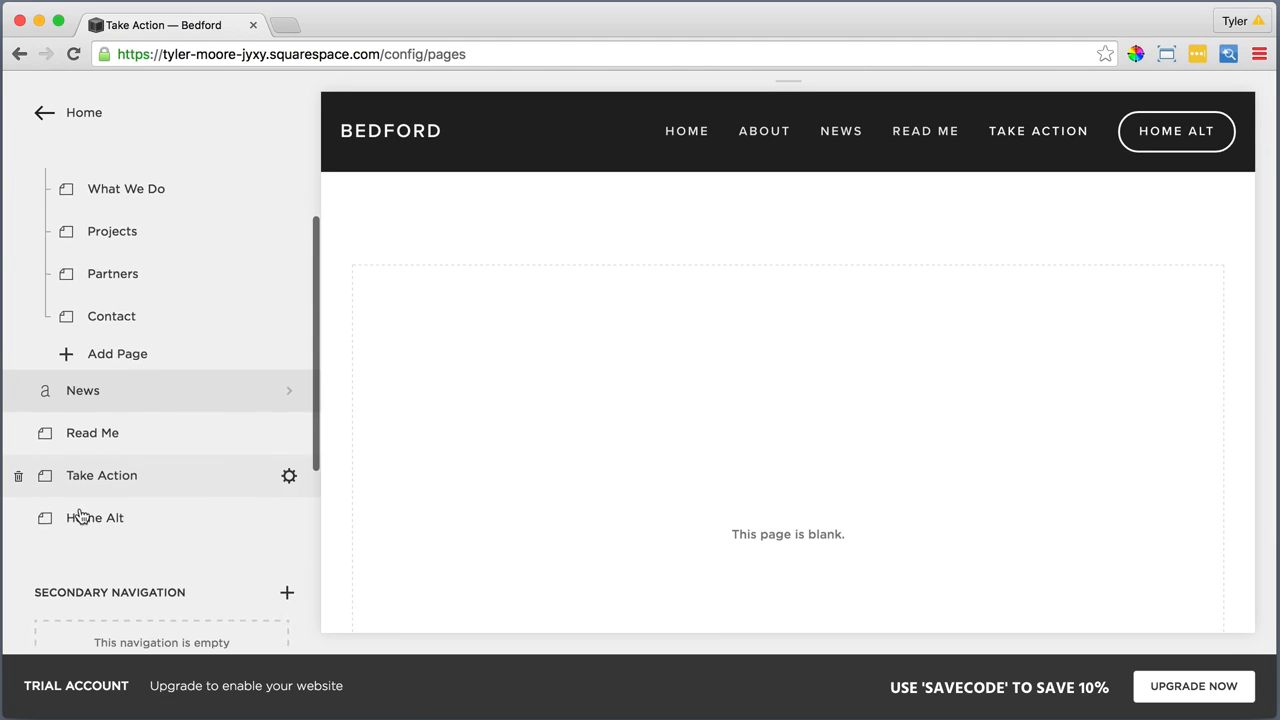
scroll(81, 514, "down", 3)
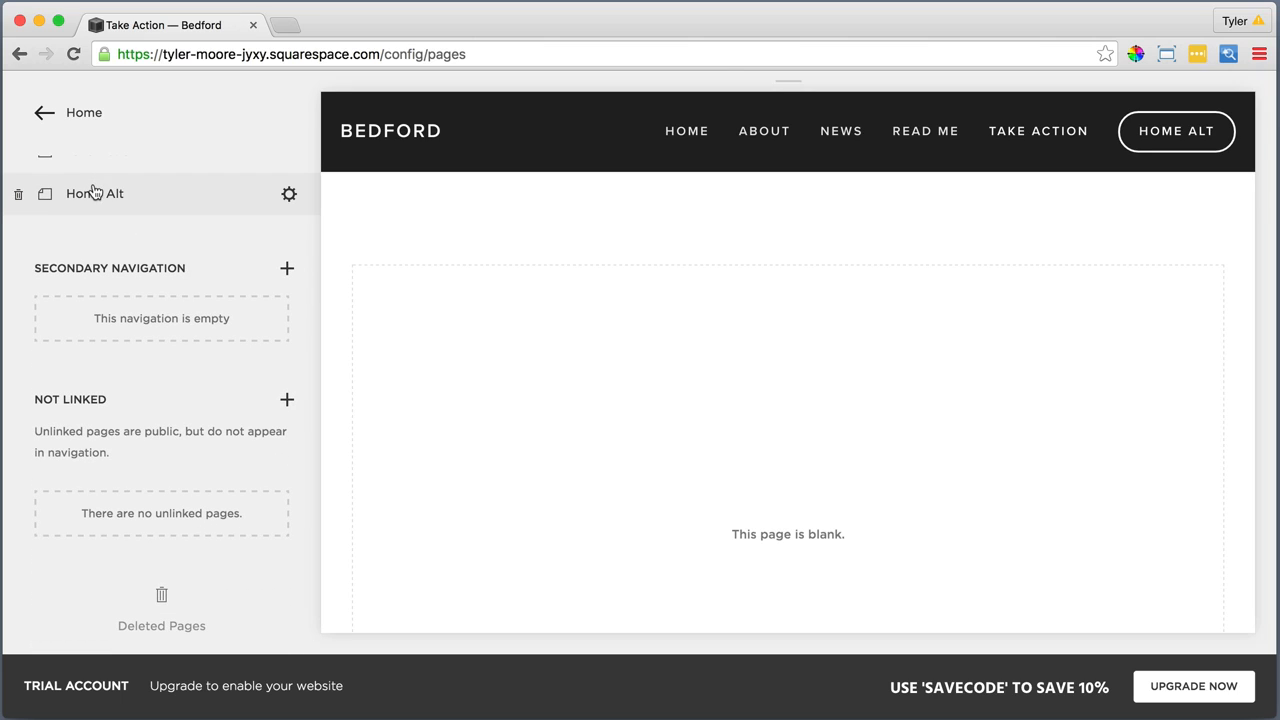
left_click_drag(94, 191, 107, 423)
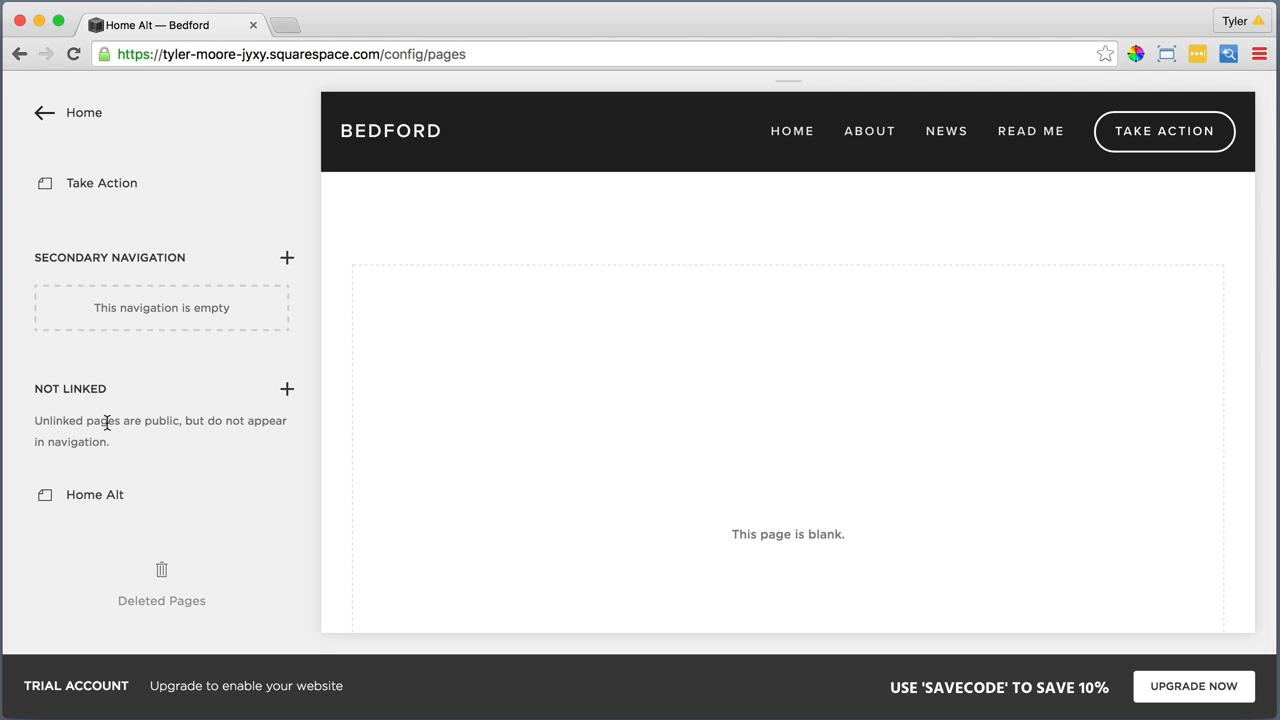
In the Home page's settings, write the description as two paragraphs, "Sustainability" and "Starts with you"
scroll(107, 423, "up", 5)
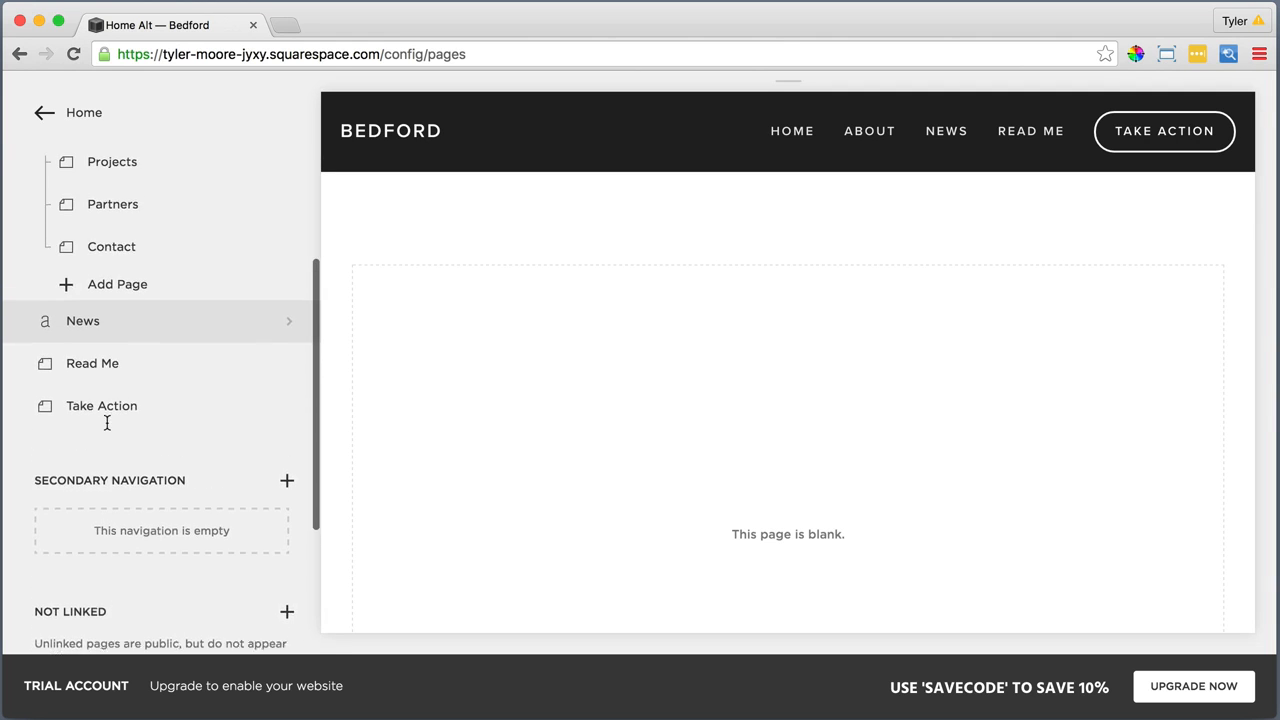
scroll(107, 423, "up", 4)
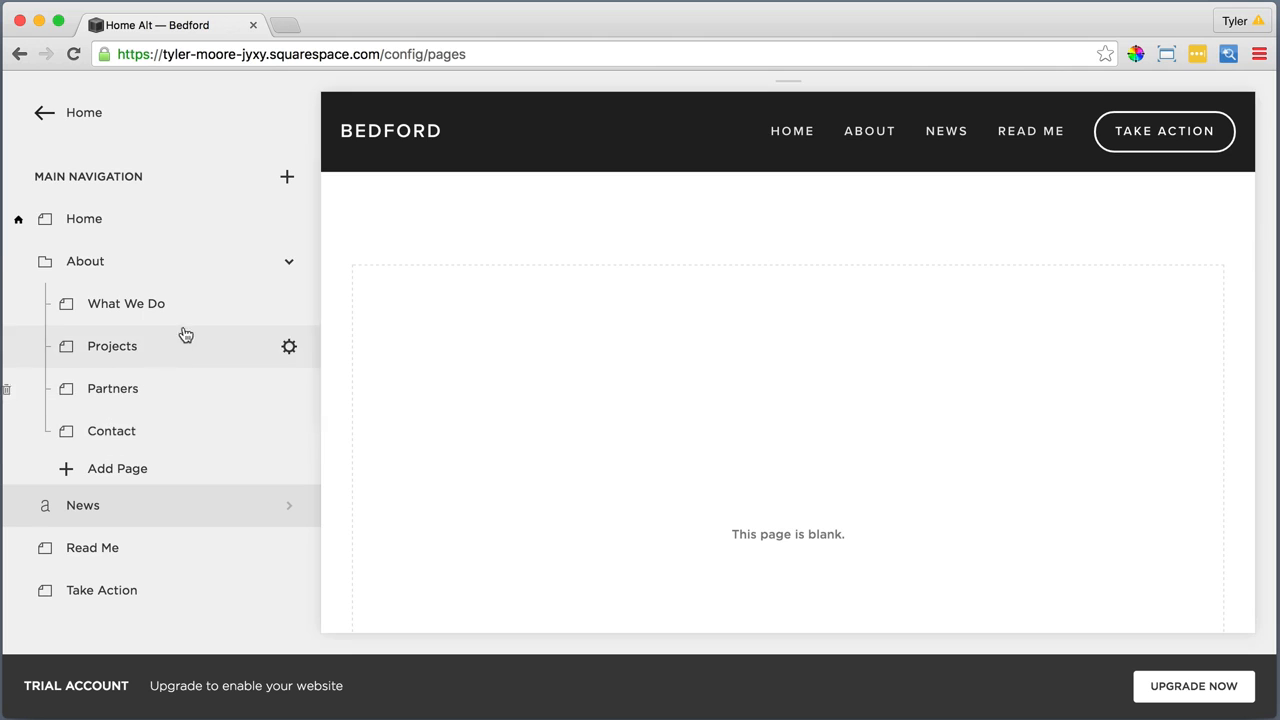
left_click(288, 222)
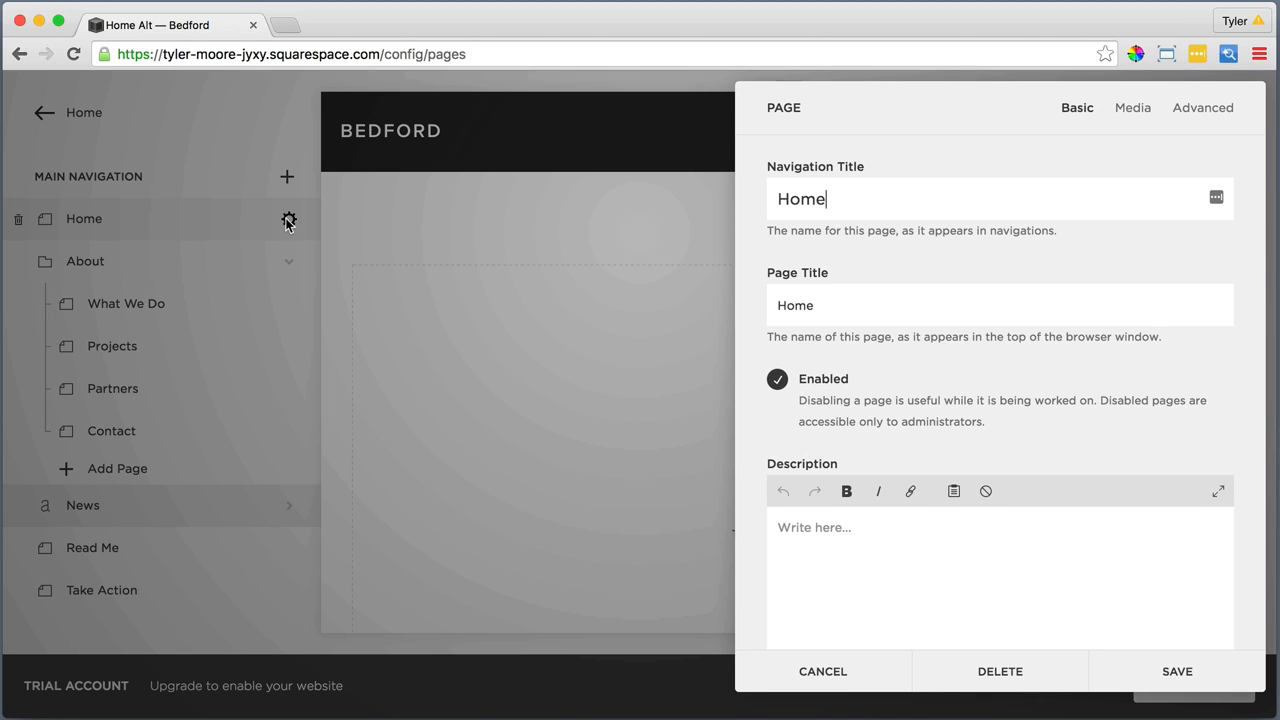
left_click(800, 531)
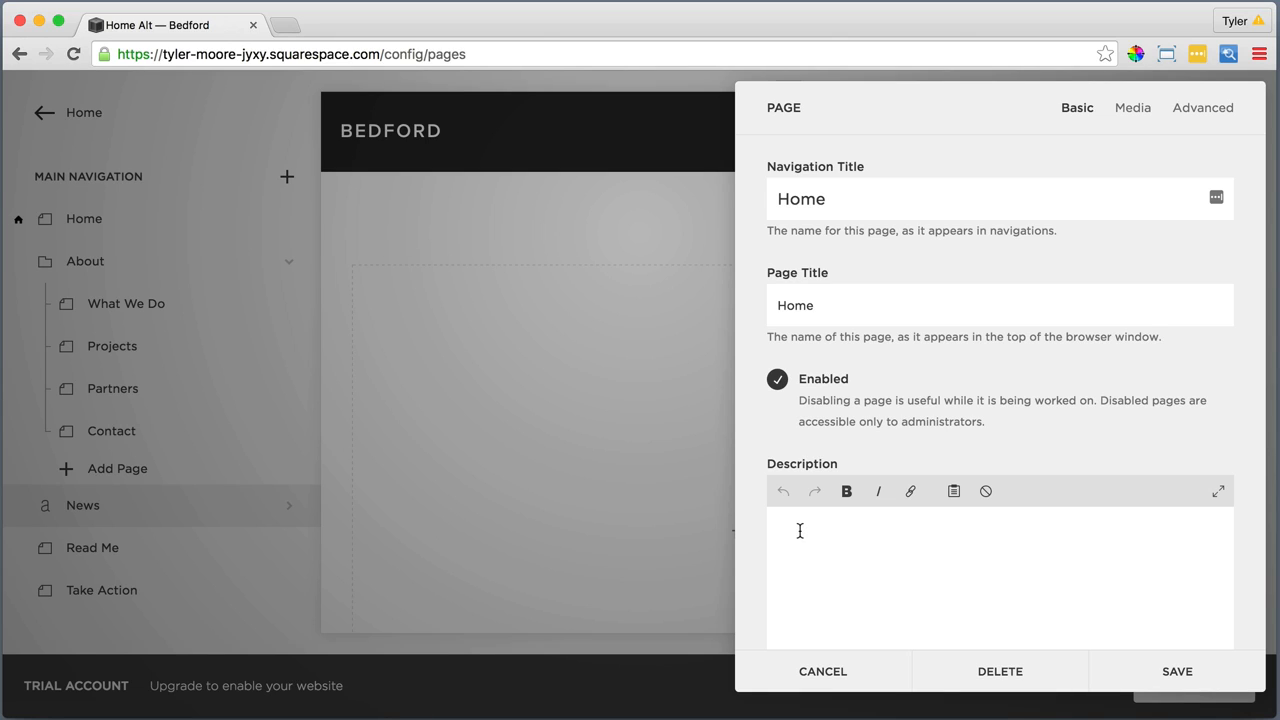
type("Sustainability")
key("Return")
type("Starts")
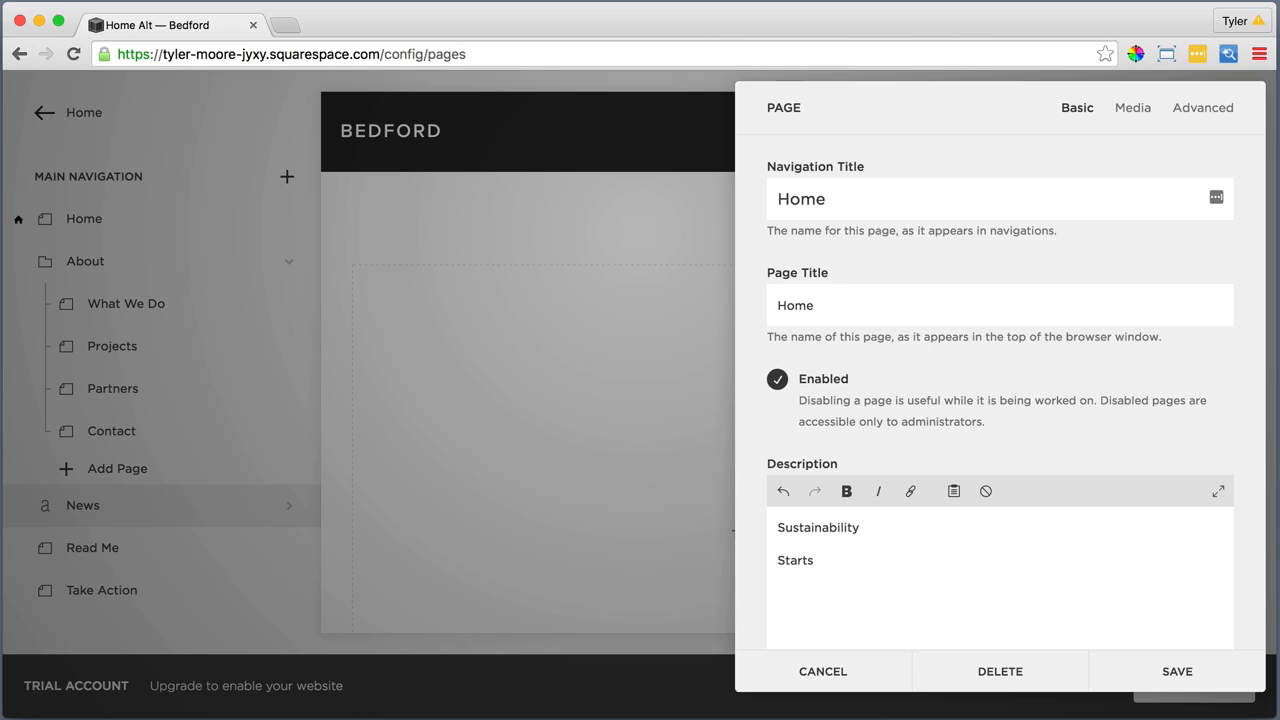
type(" with you")
Make "Starts with you" bold in the Home description and add a third, non-bold paragraph reading "Learn More"
left_click_drag(883, 560, 777, 560)
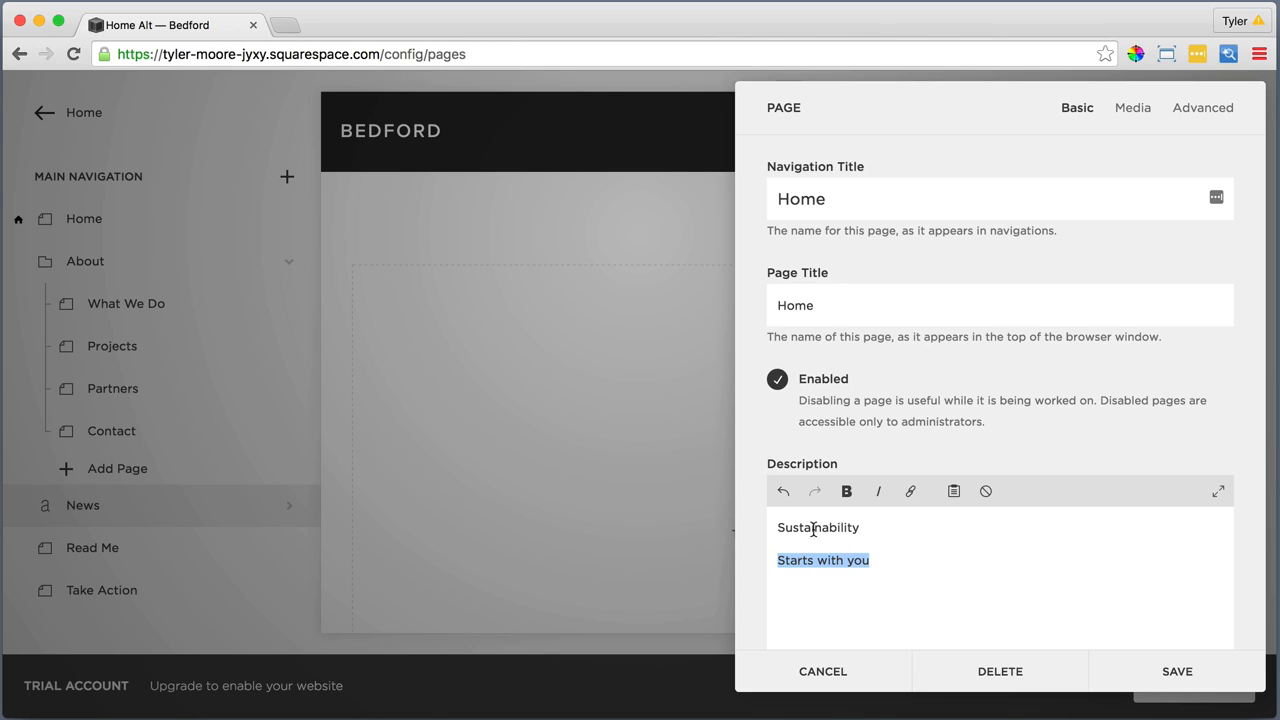
left_click(843, 491)
key("Right")
key("Return")
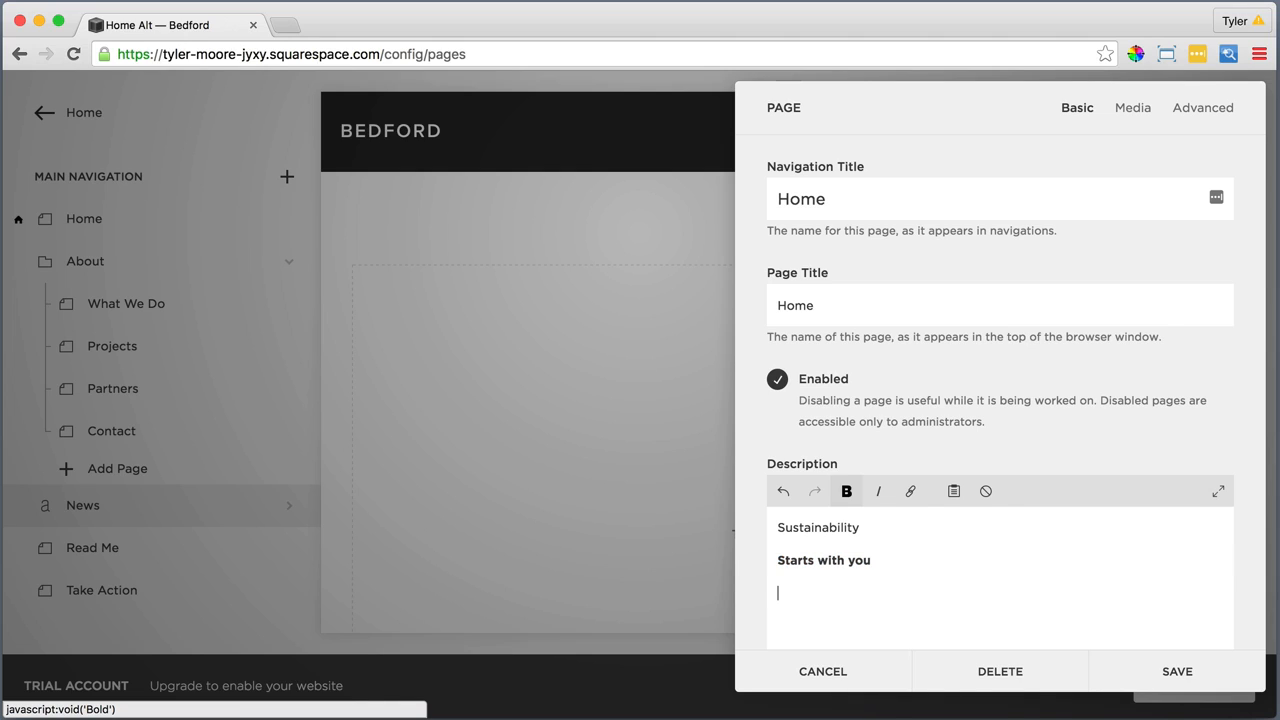
type("Learn More")
Link the "Learn More" text in the Home description to one of the site's own content pages
left_click_drag(850, 593, 777, 594)
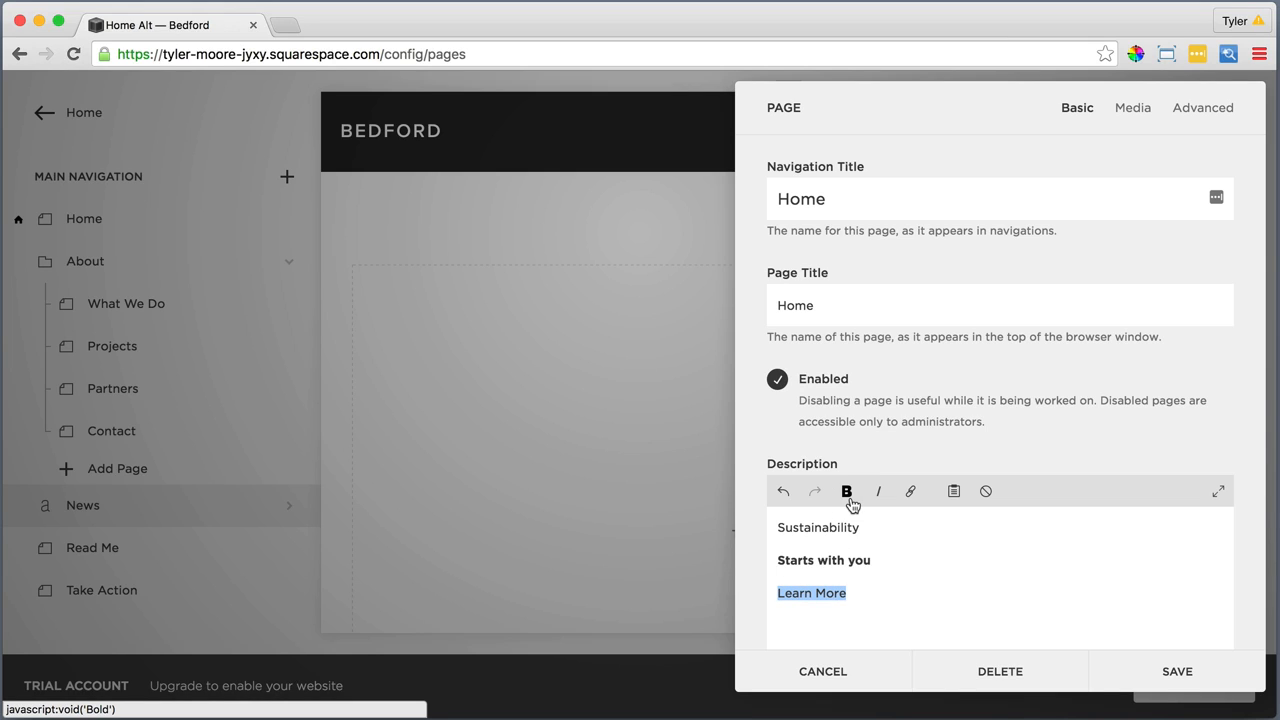
left_click(911, 490)
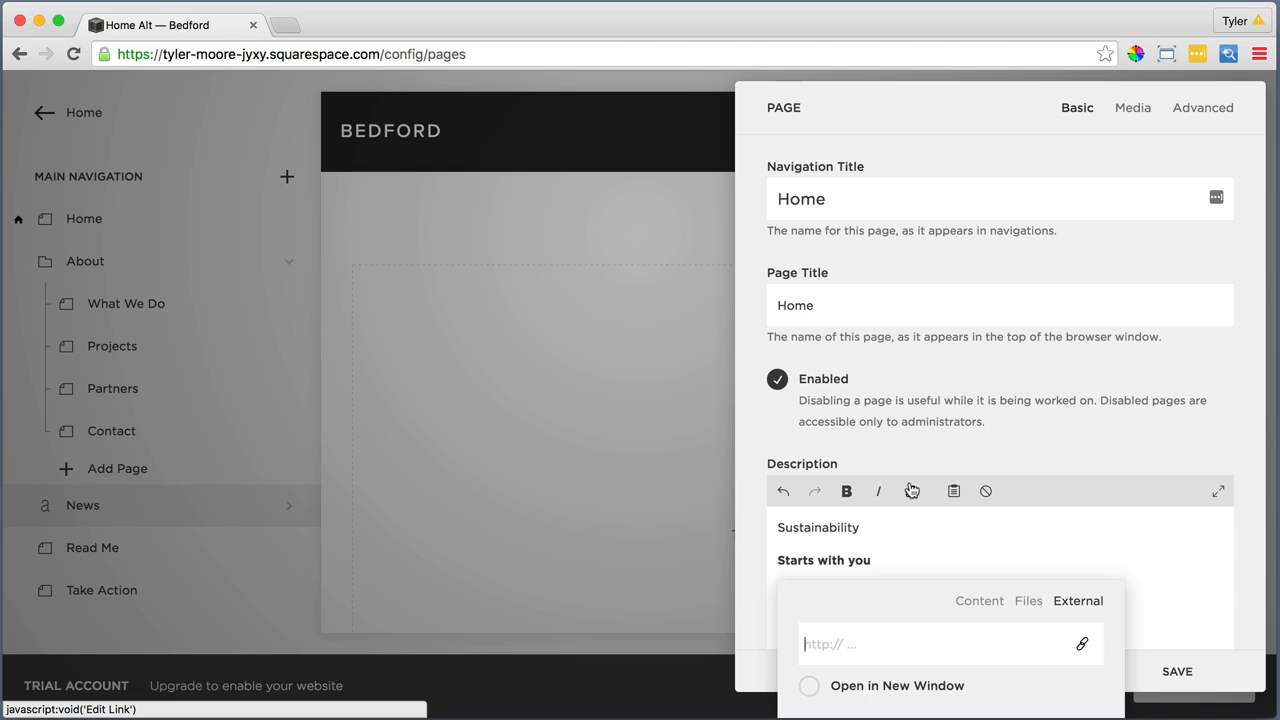
left_click(972, 604)
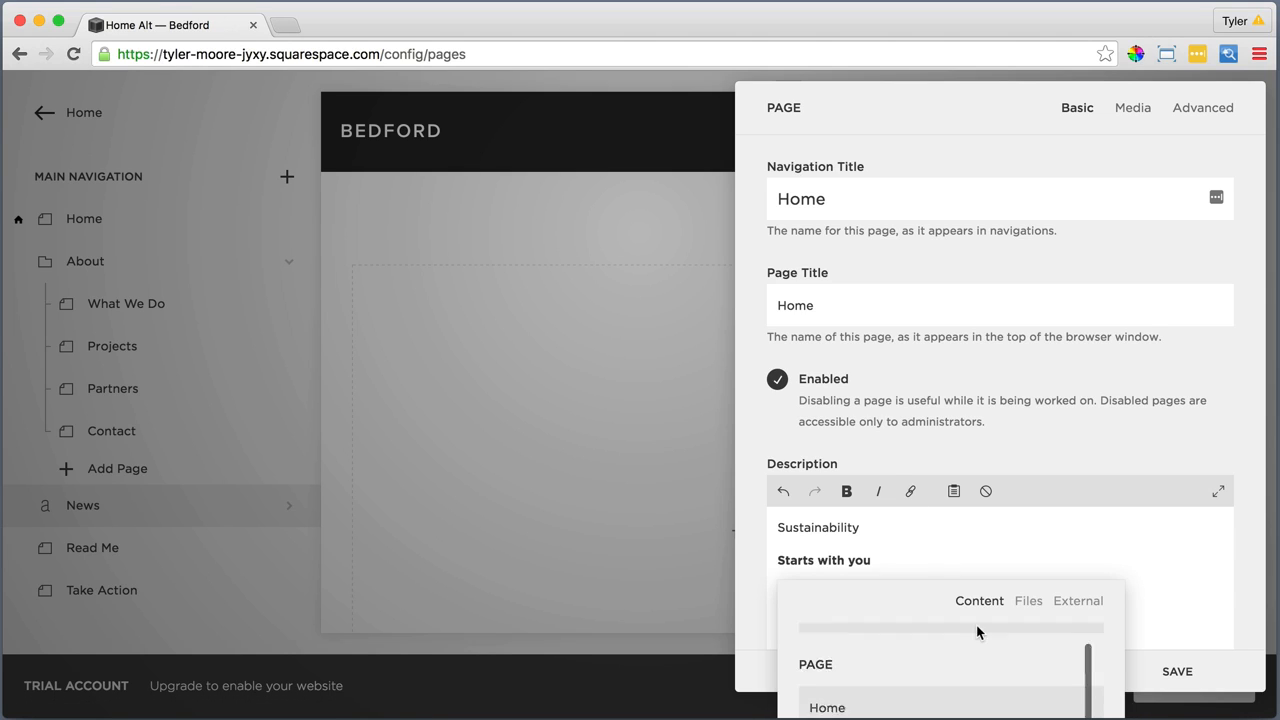
scroll(975, 633, "down", 2)
left_click(954, 664)
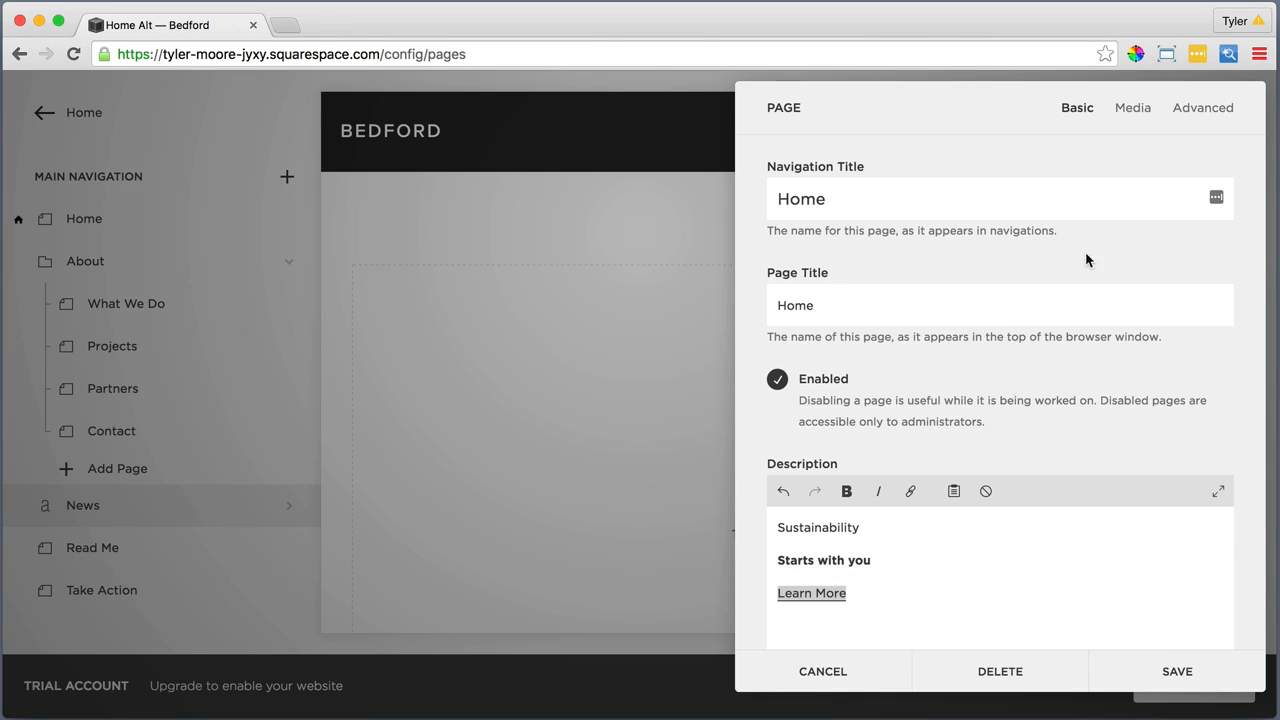
Upload Home Page.jpeg from the 1.Home Page folder as the Home page's banner image and save the page settings
left_click(1130, 107)
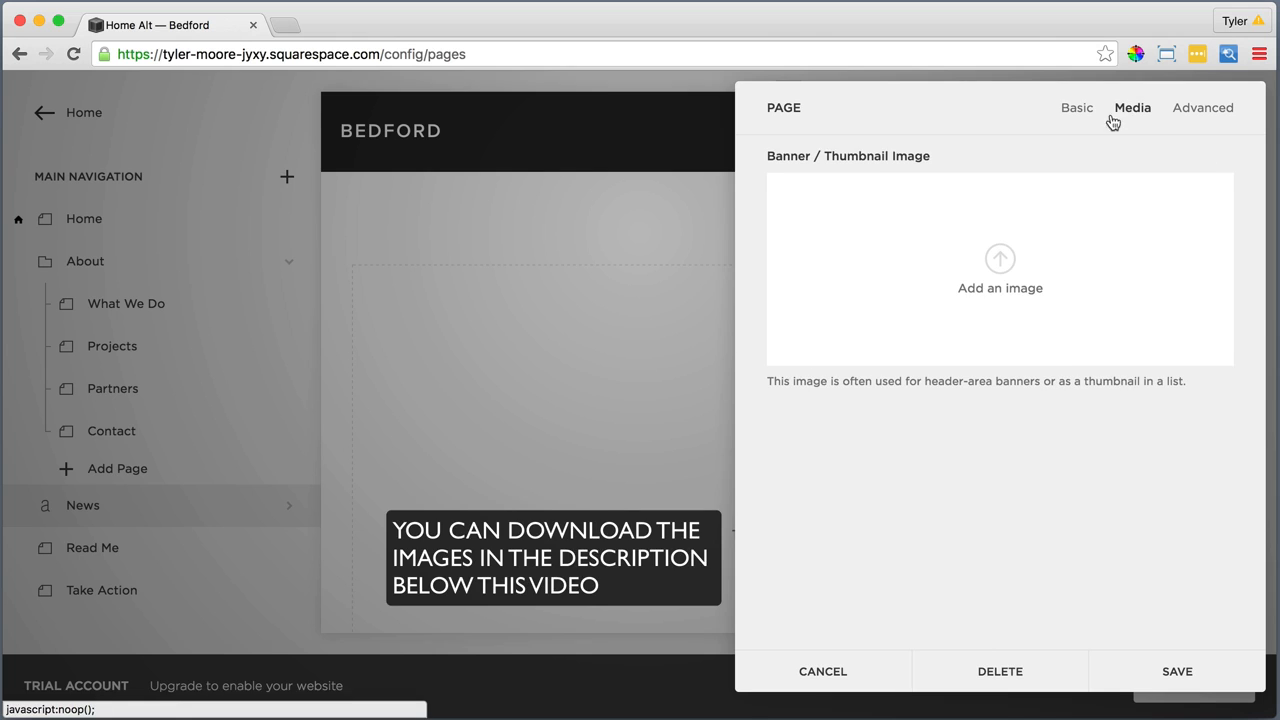
left_click(1000, 260)
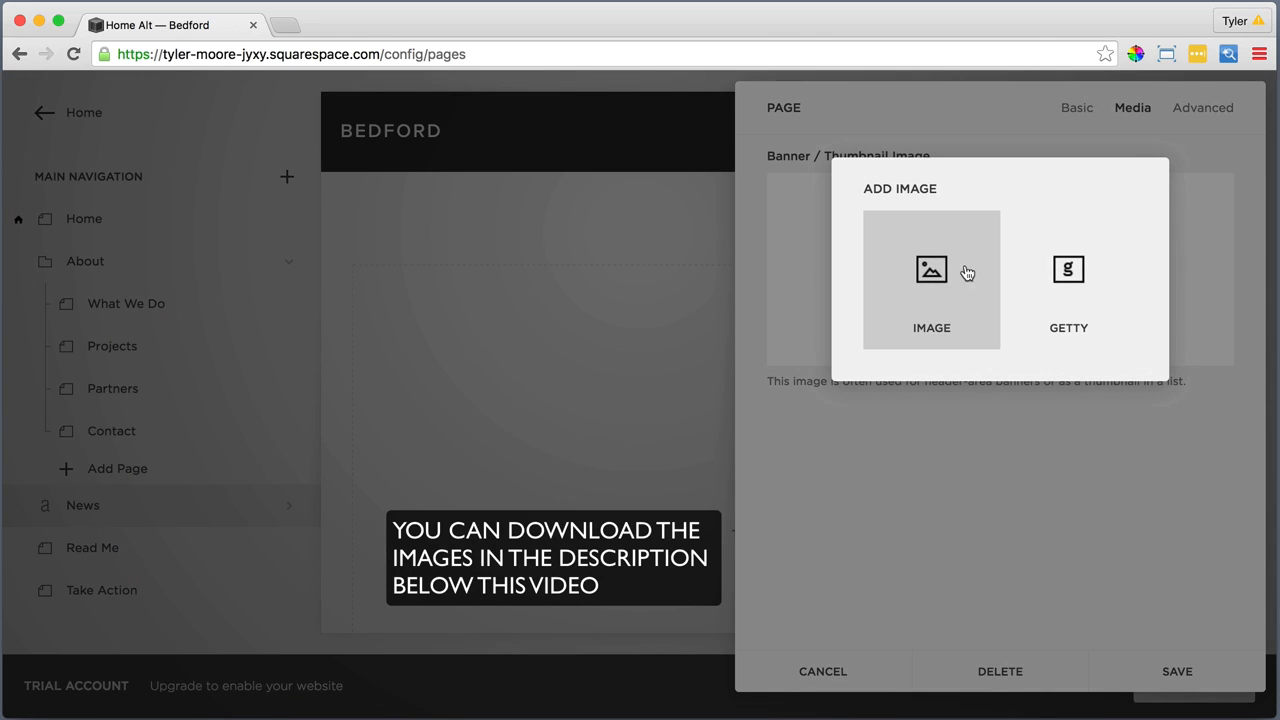
left_click(932, 268)
left_click(617, 89)
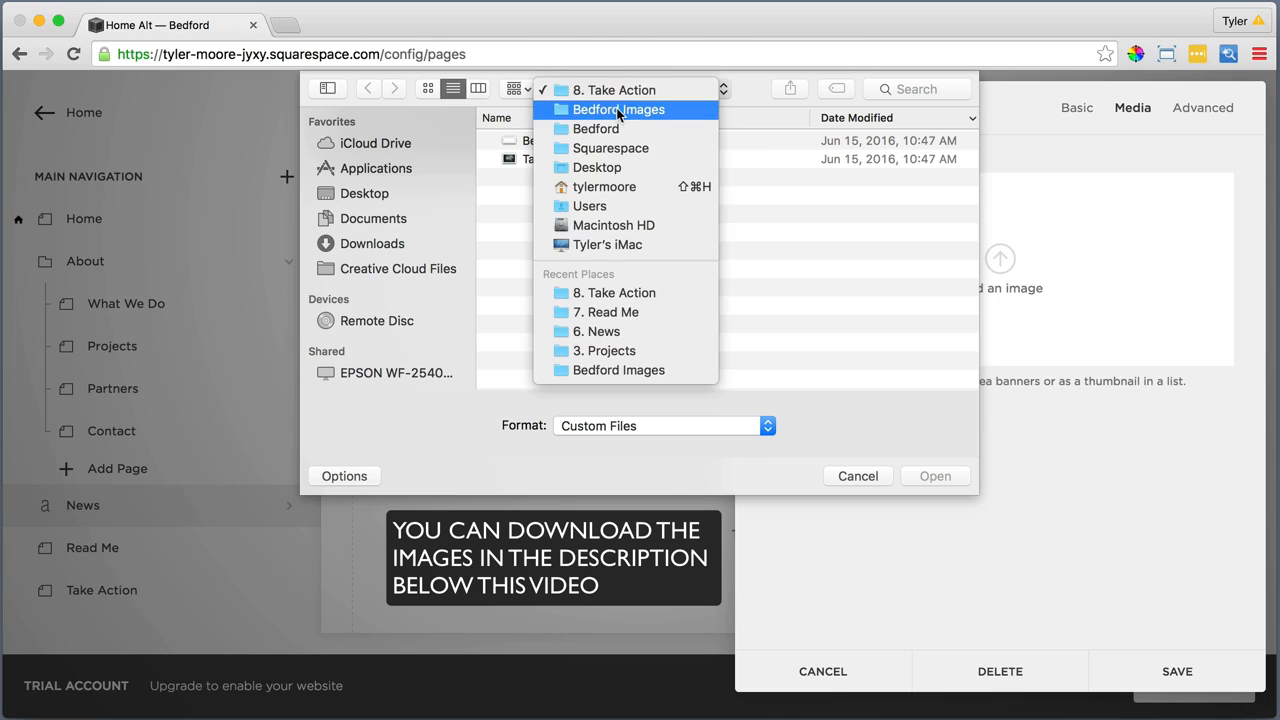
left_click(617, 38)
double_click(578, 289)
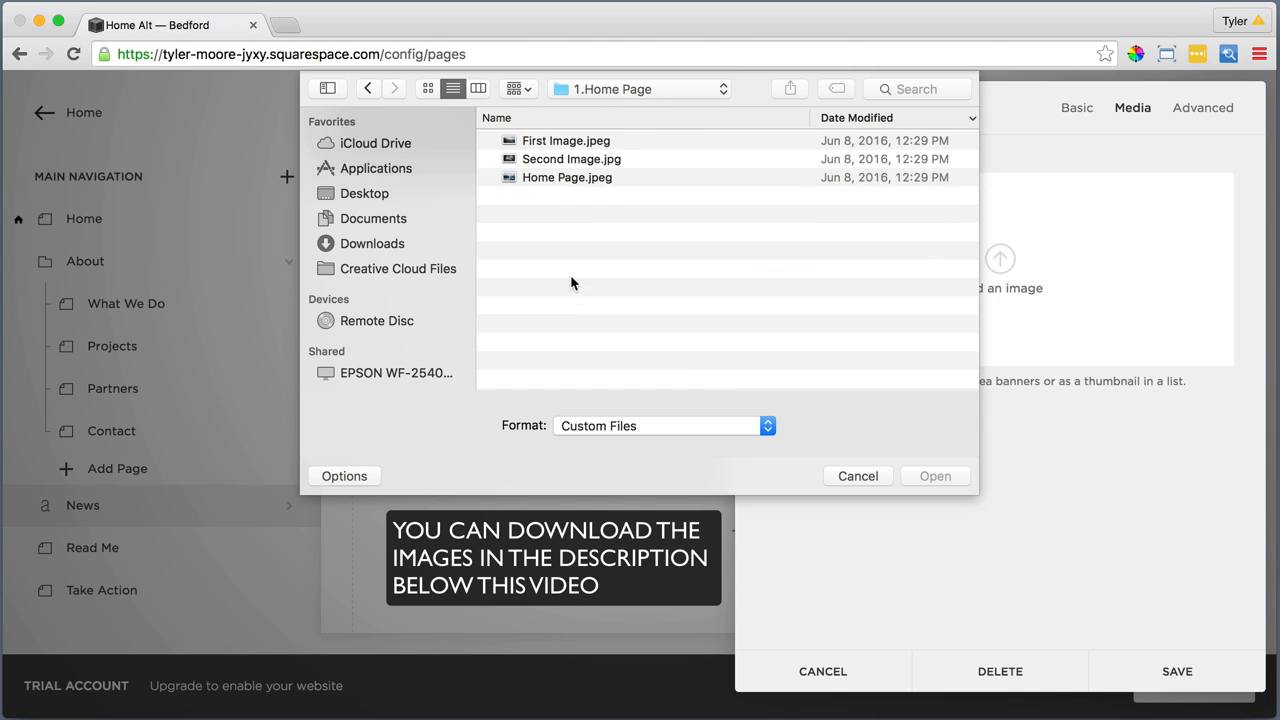
left_click(553, 173)
left_click(925, 477)
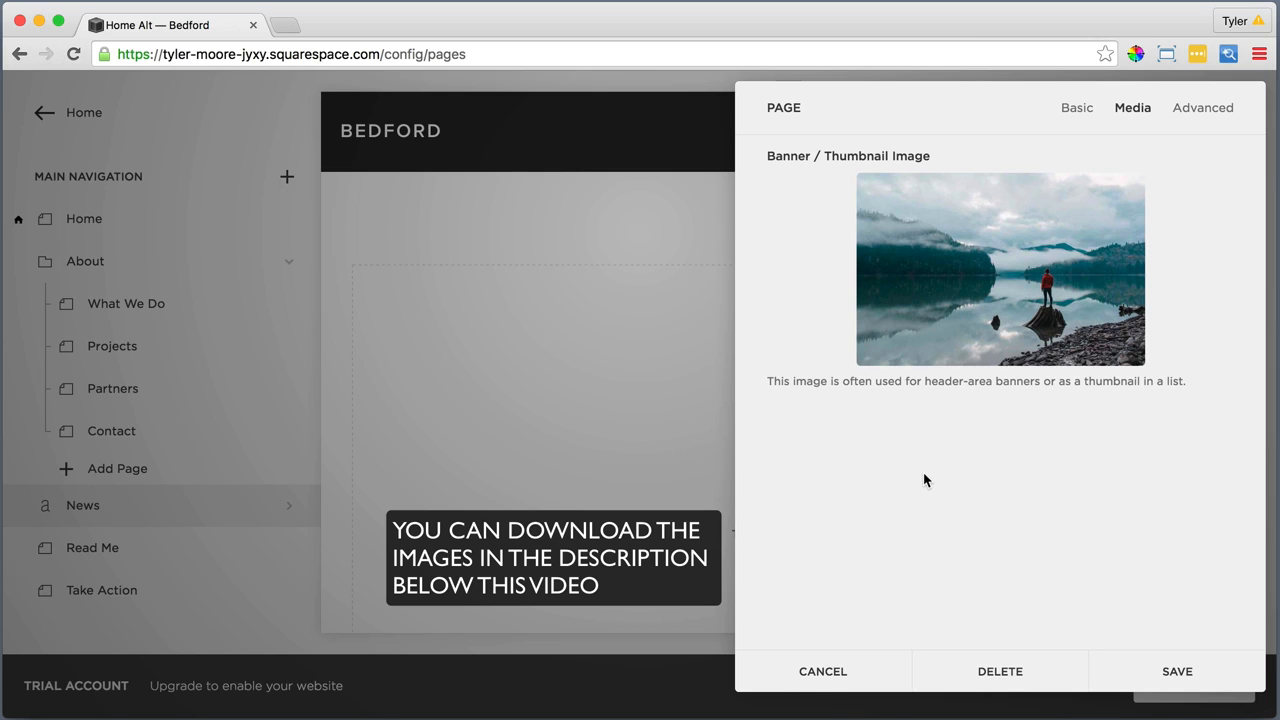
left_click(1180, 668)
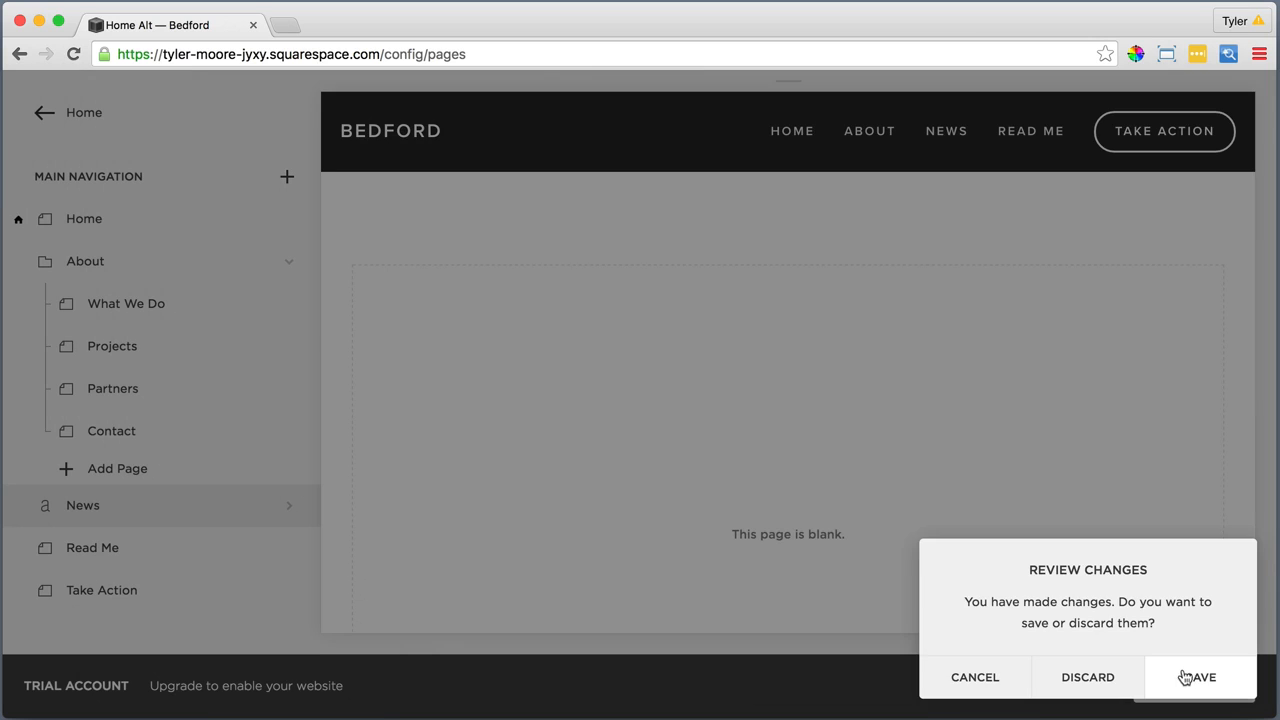
left_click(1183, 677)
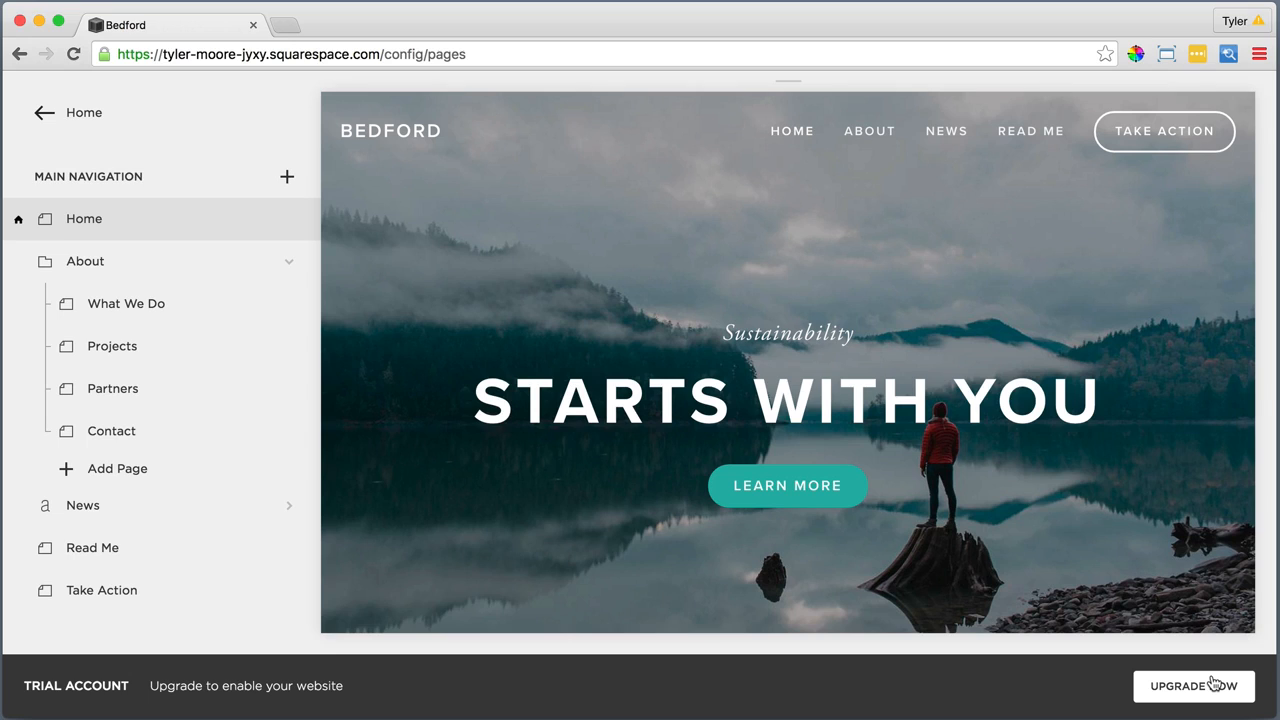
mouse_move(1213, 683)
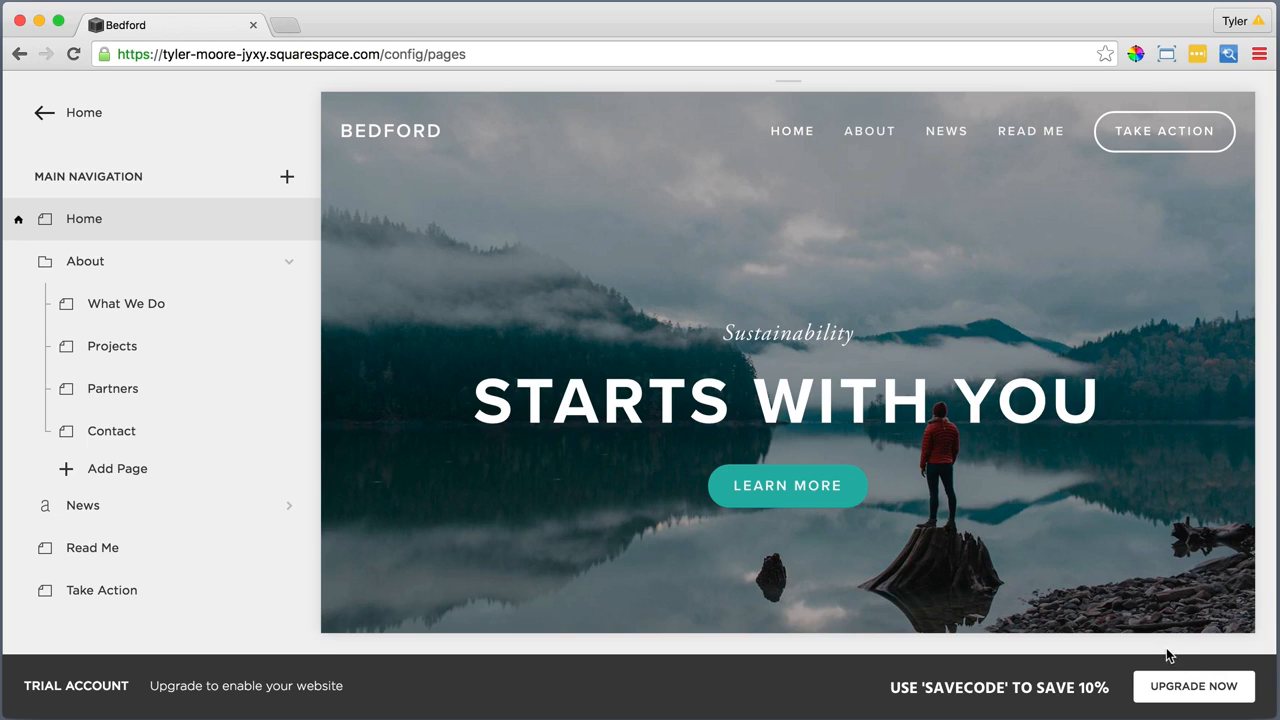
mouse_move(1108, 623)
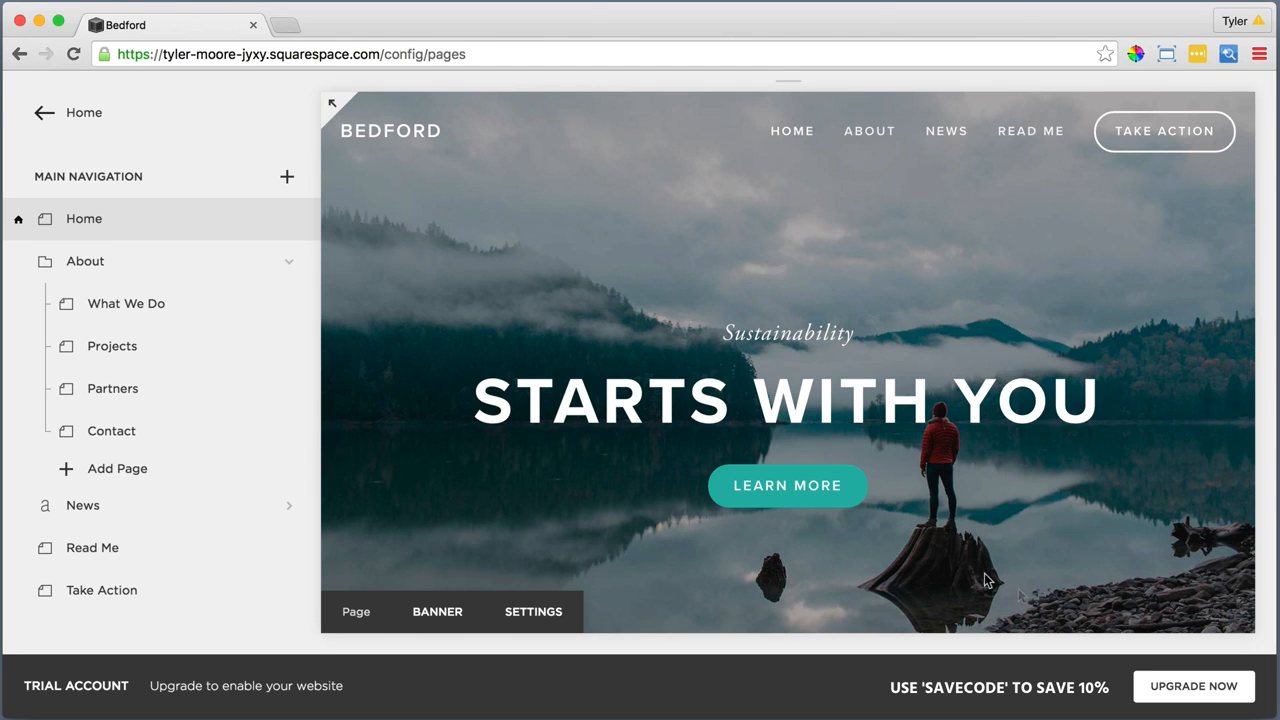
Edit the Home page content and insert "We conserve land through outreach, restoration, and research." as plain text
scroll(983, 580, "down", 5)
scroll(983, 573, "down", 5)
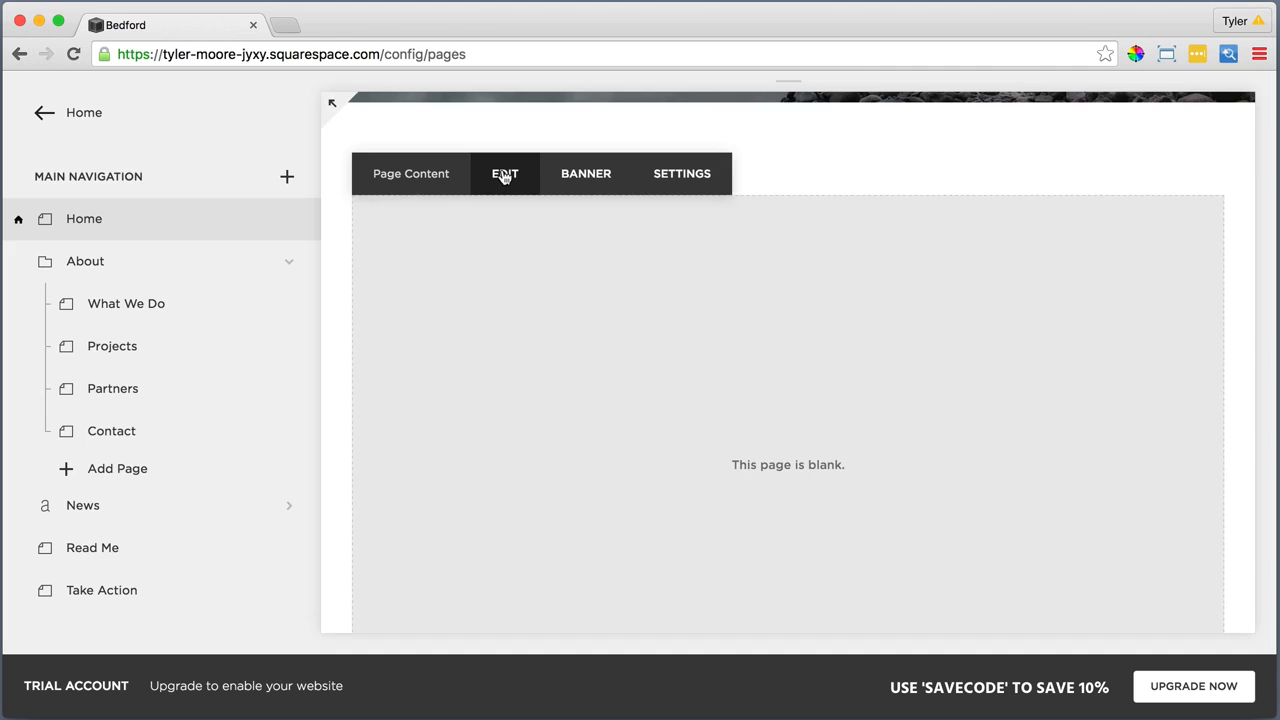
left_click(505, 172)
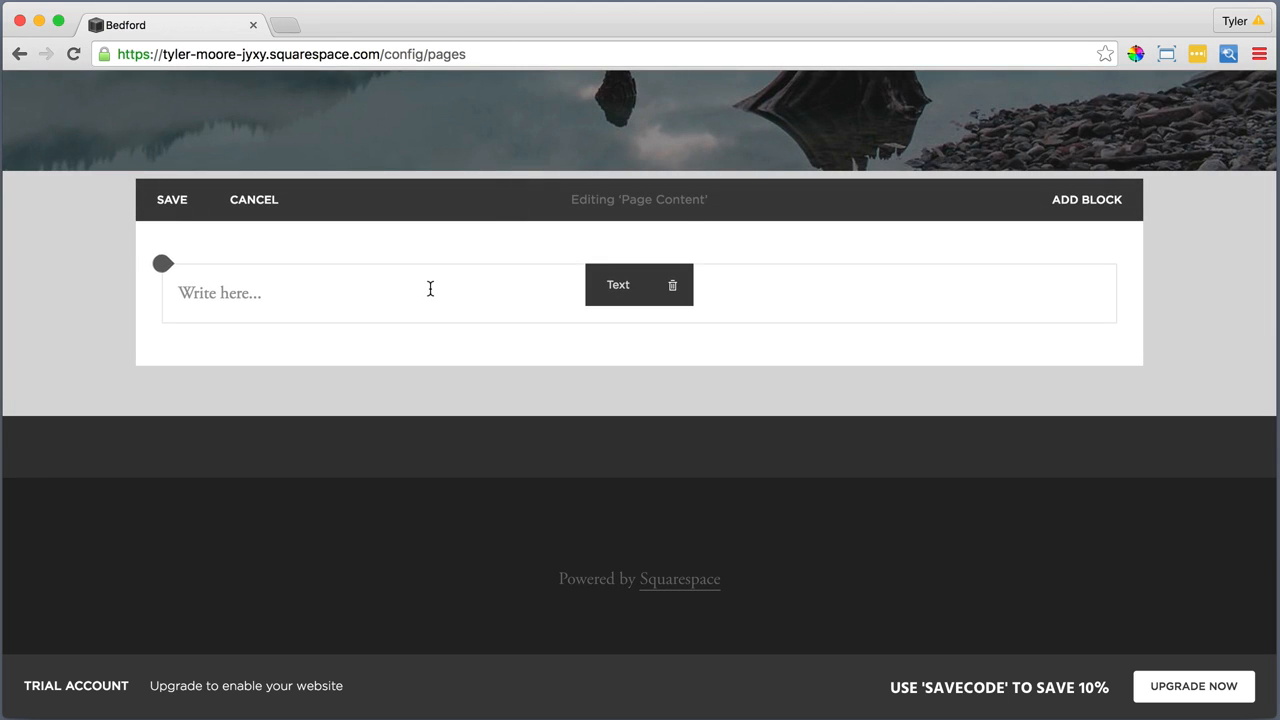
left_click(320, 292)
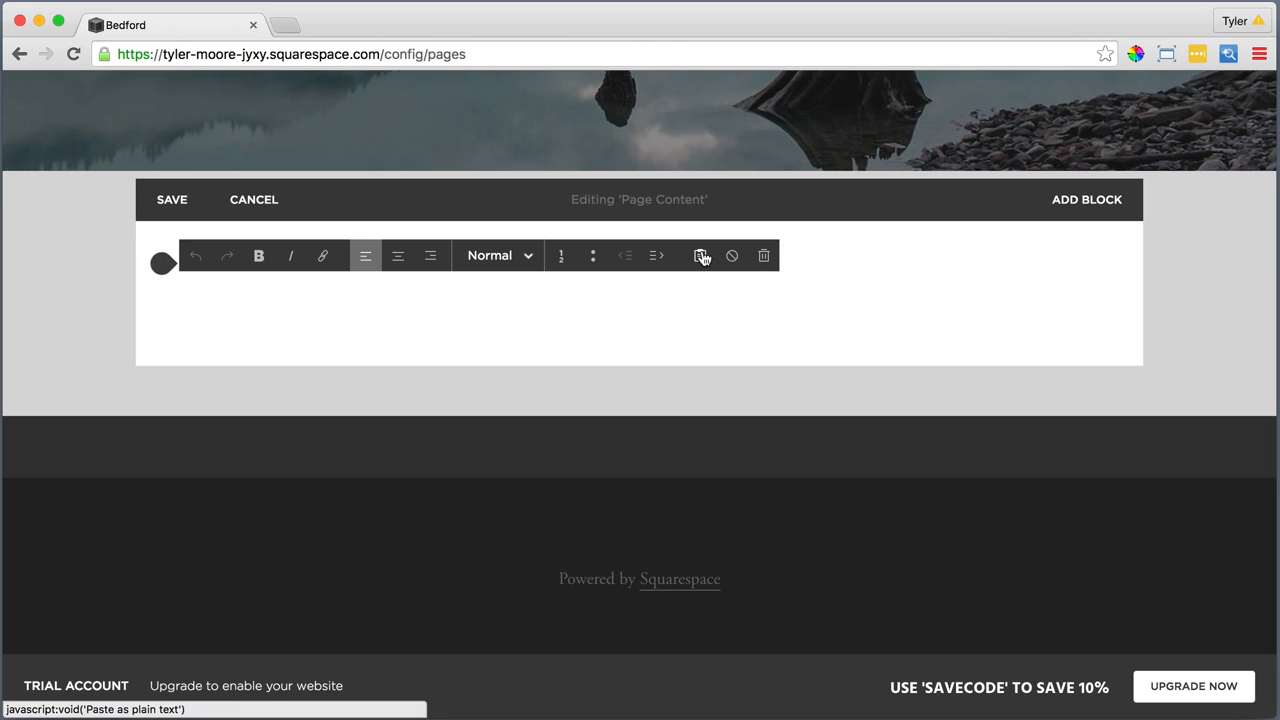
left_click(700, 255)
left_click(711, 340)
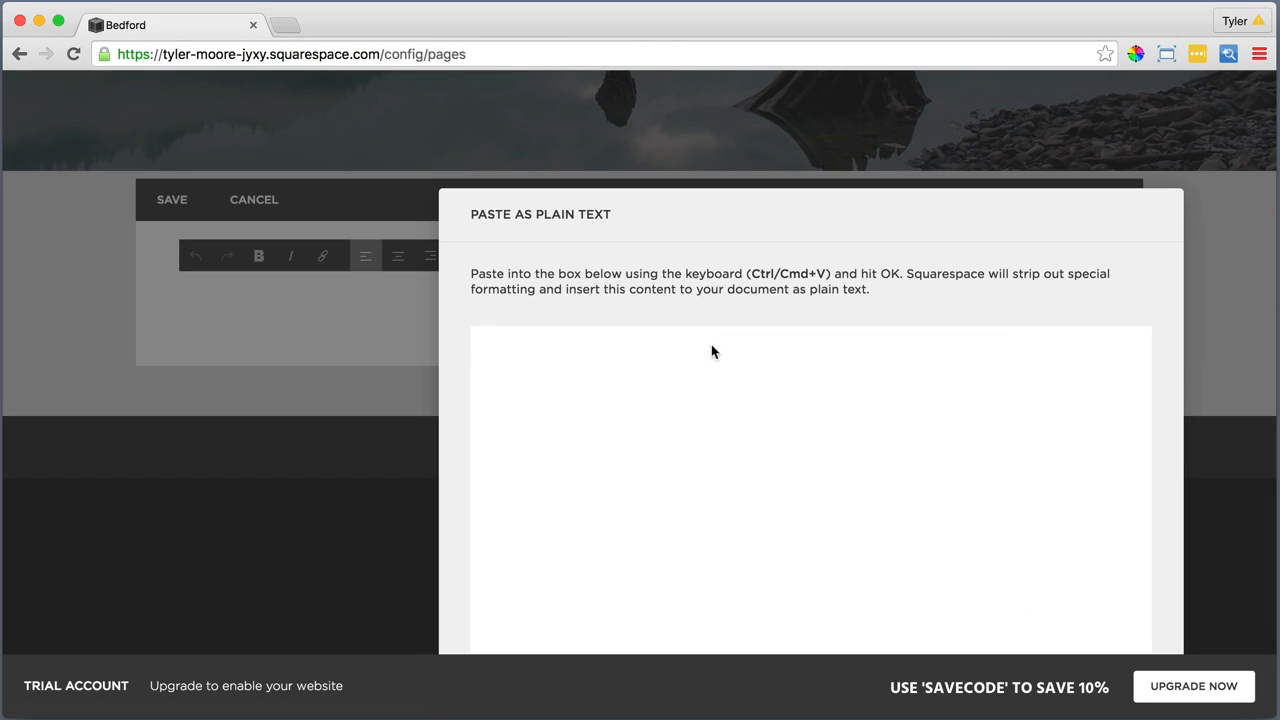
right_click(711, 344)
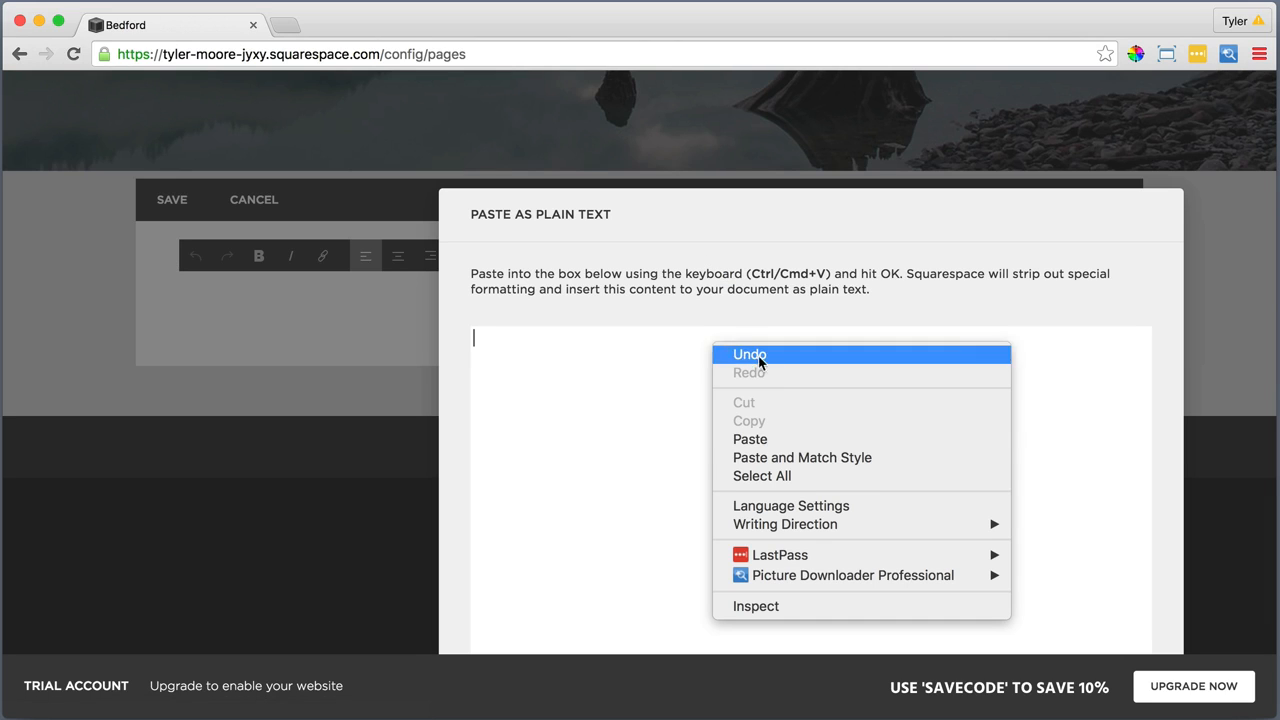
left_click(769, 441)
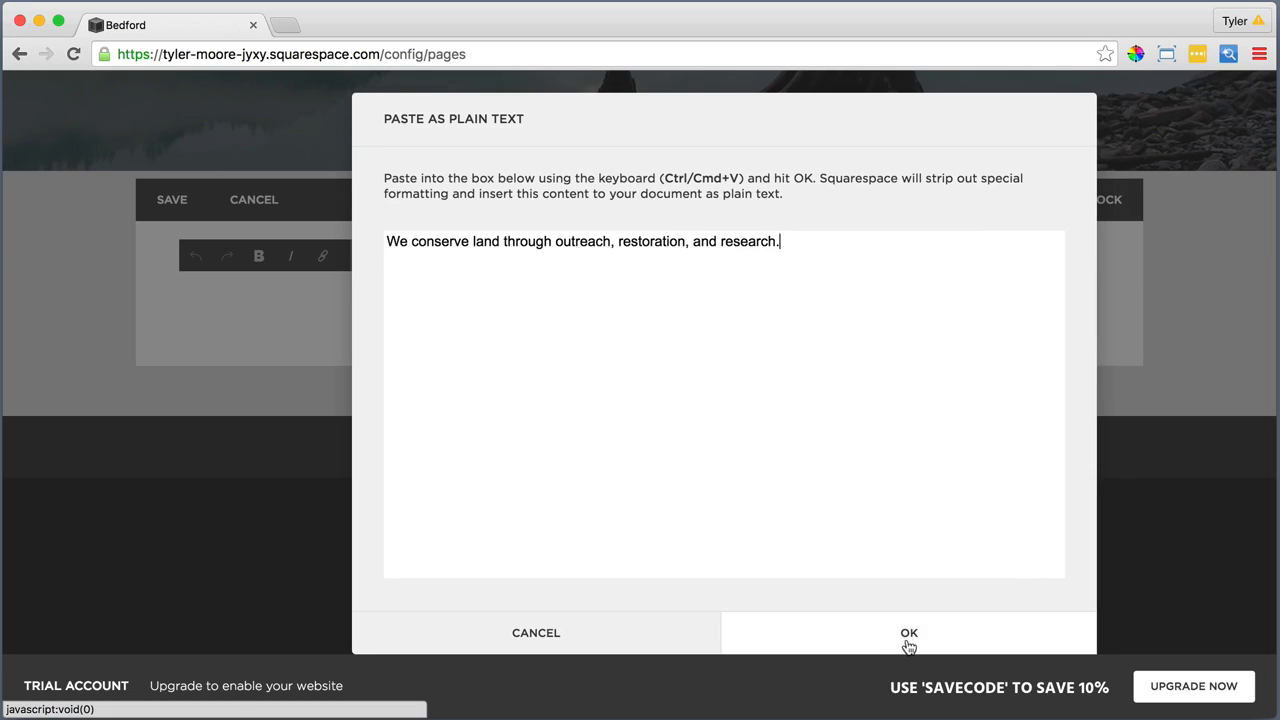
left_click(908, 636)
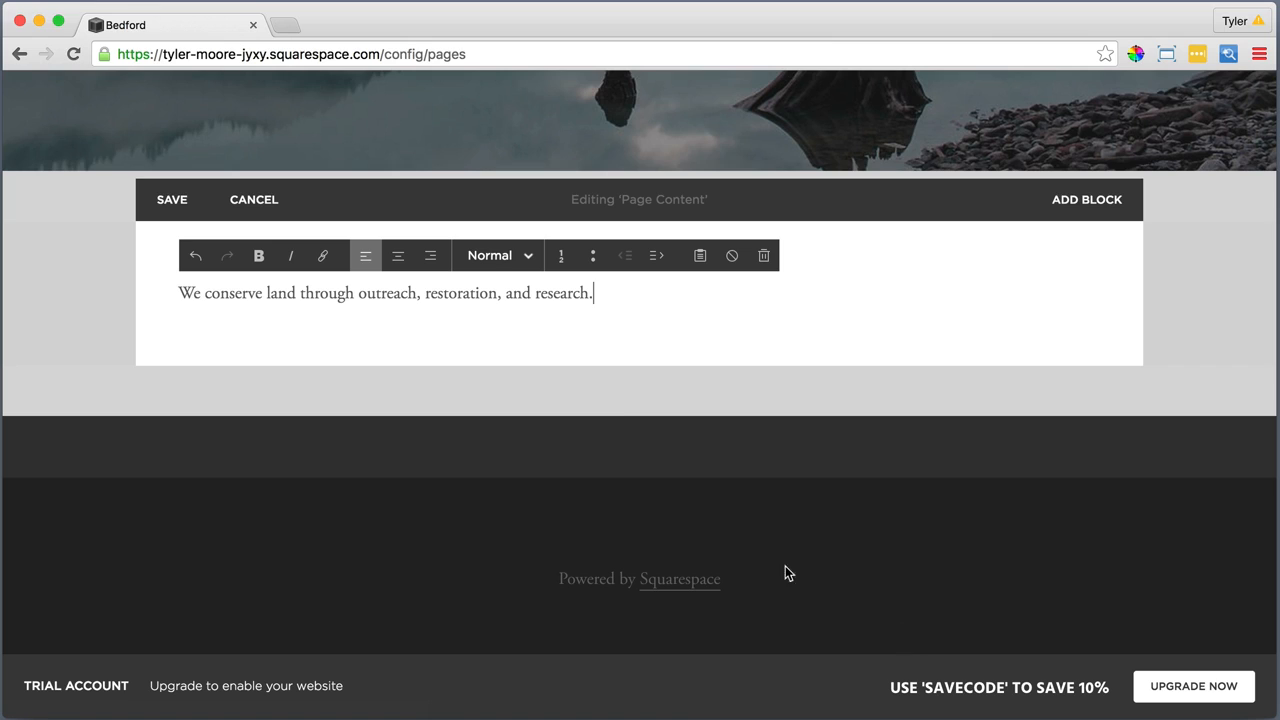
Format the "We conserve land through outreach, restoration, and research." sentence as Heading 1 and centre it
left_click_drag(606, 290, 176, 292)
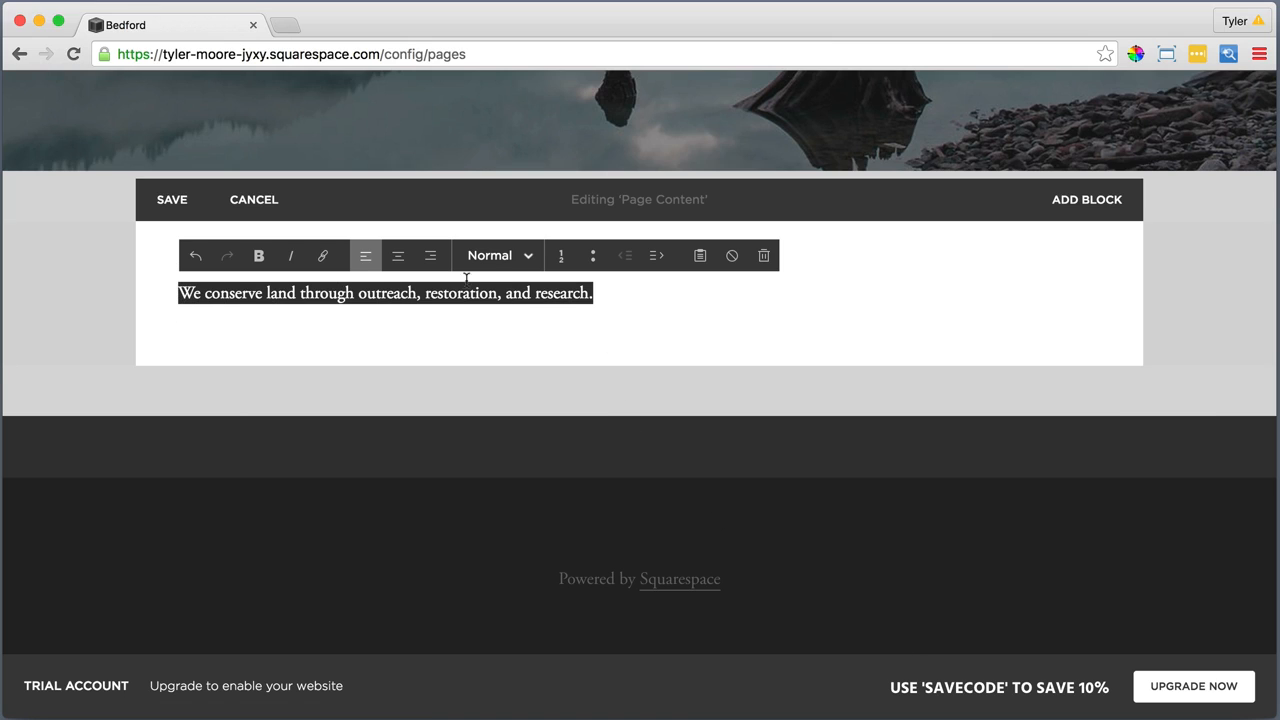
left_click(488, 255)
left_click(495, 320)
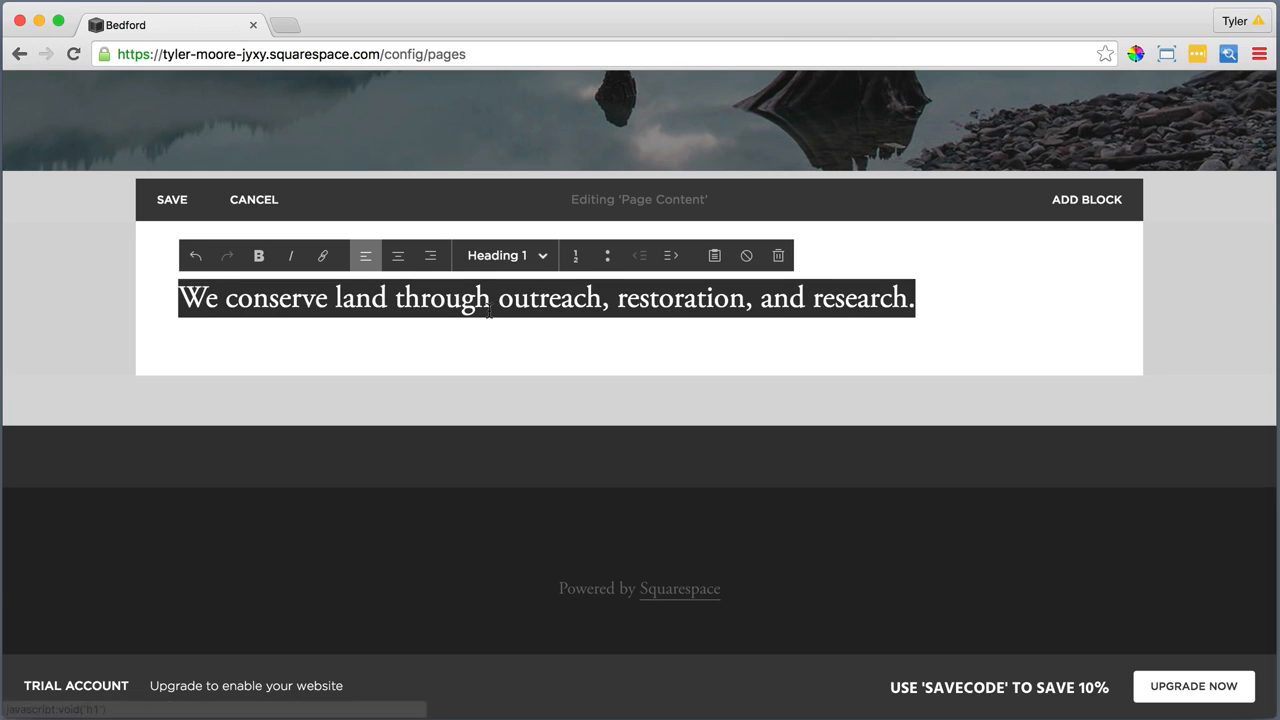
left_click(398, 256)
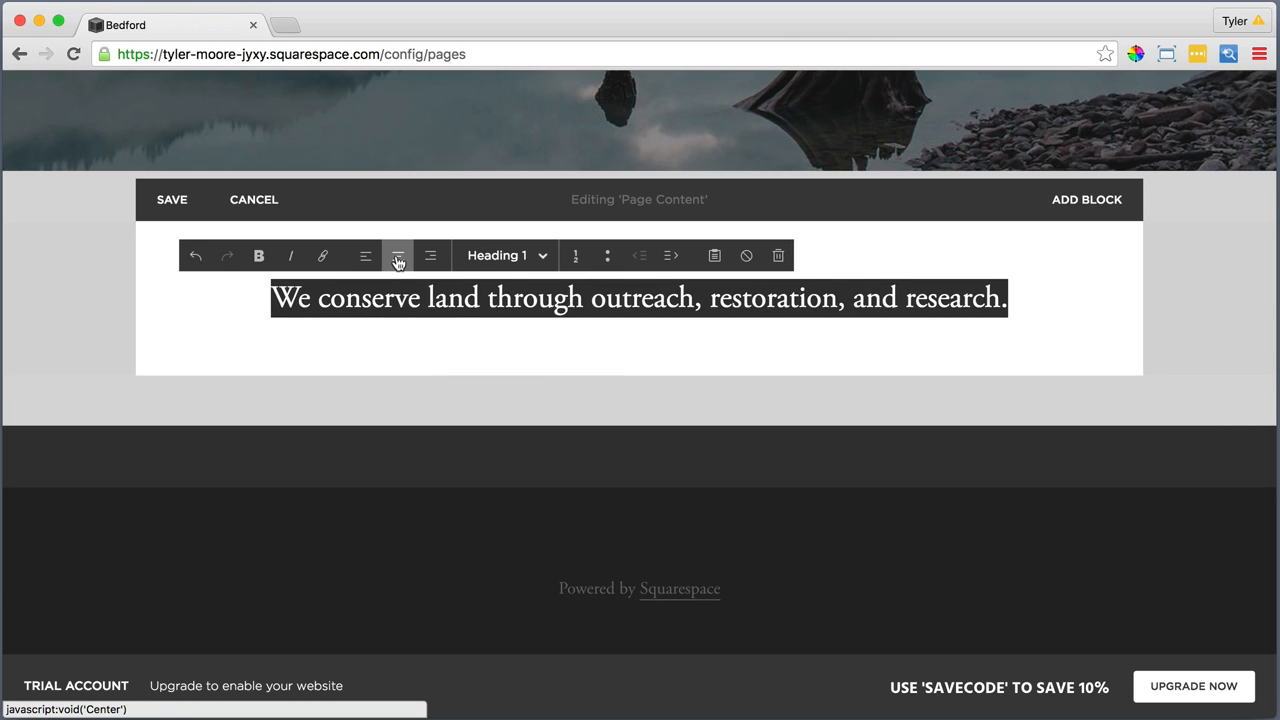
Add a Line block directly beneath the centred heading in the Home page content
left_click(1021, 297)
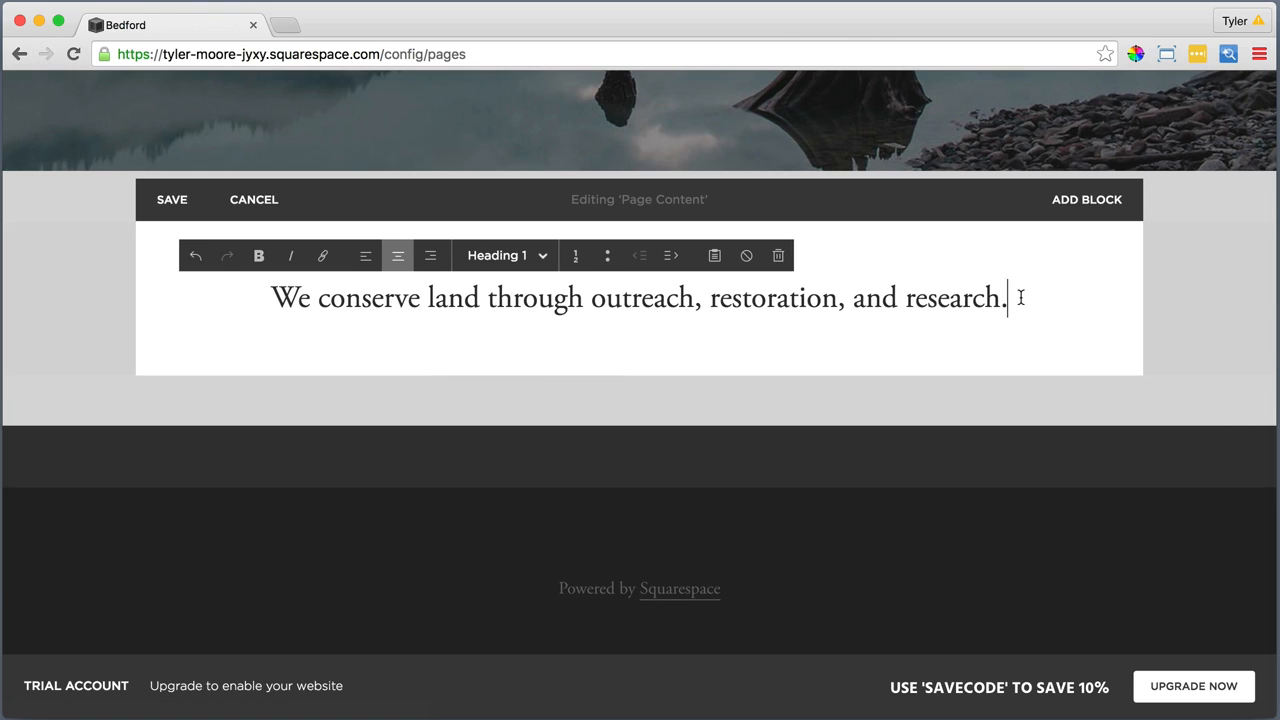
key("Return")
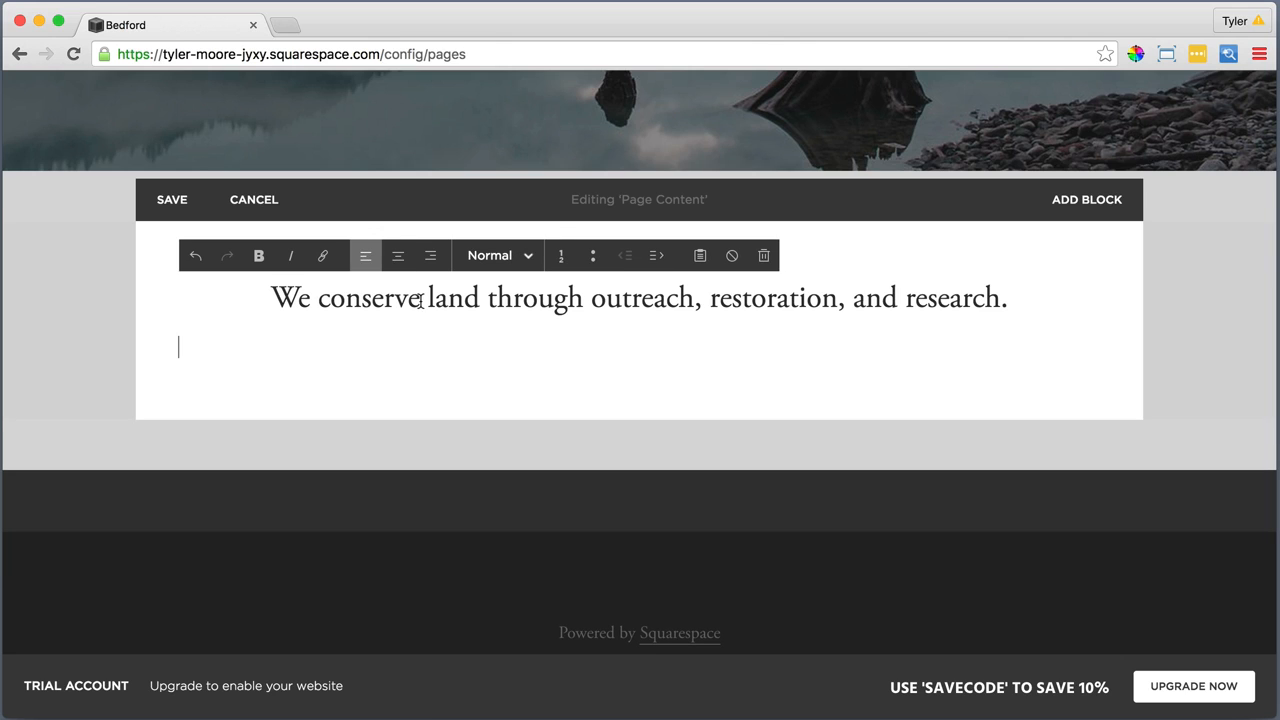
left_click(164, 328)
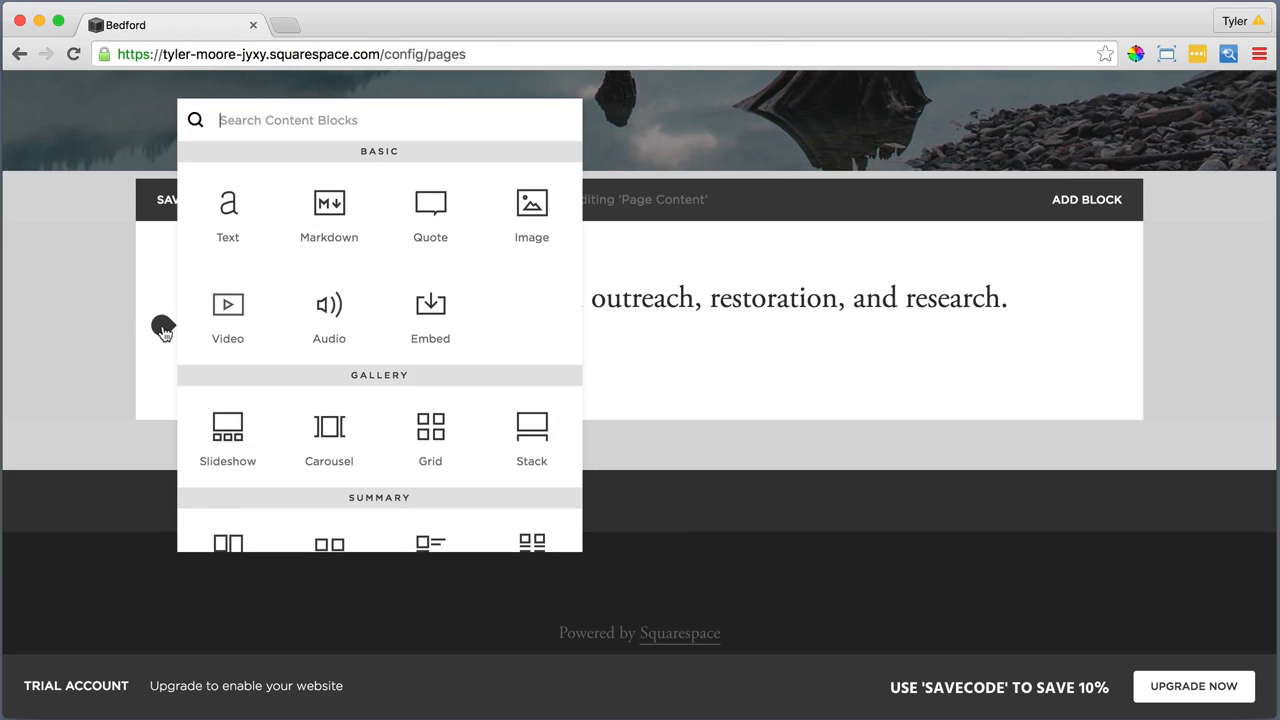
scroll(243, 376, "down", 3)
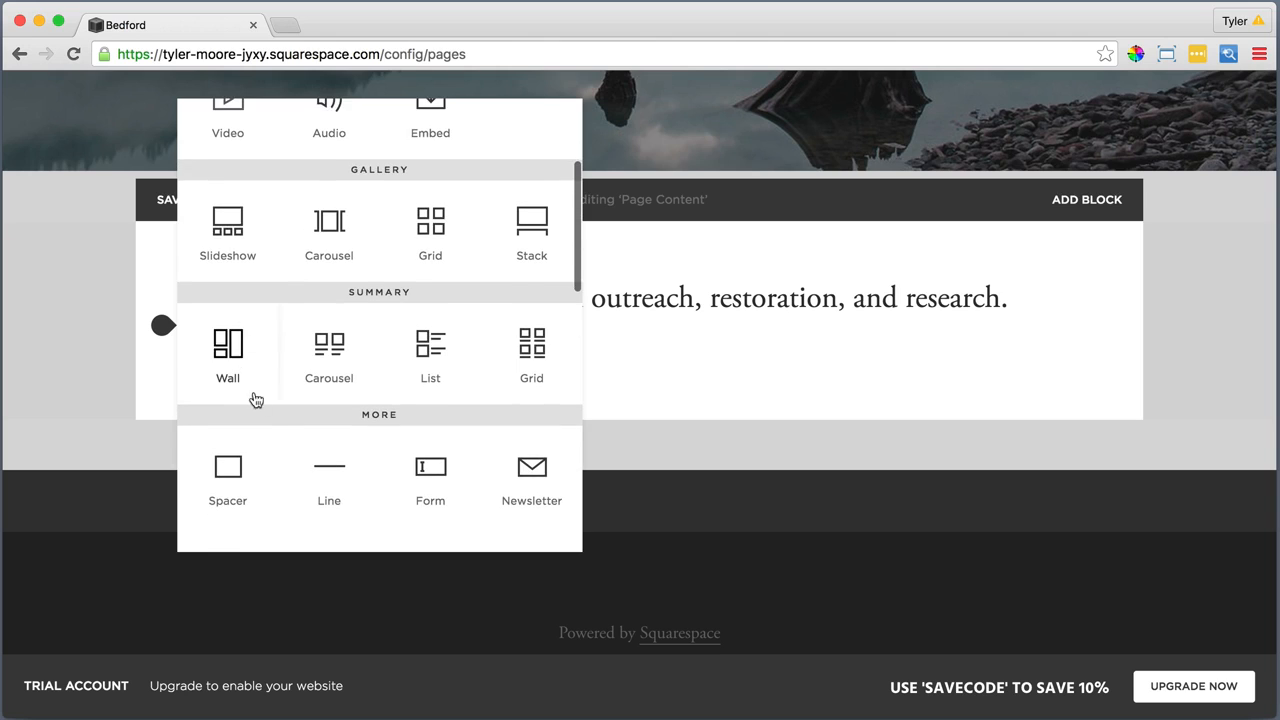
left_click(329, 462)
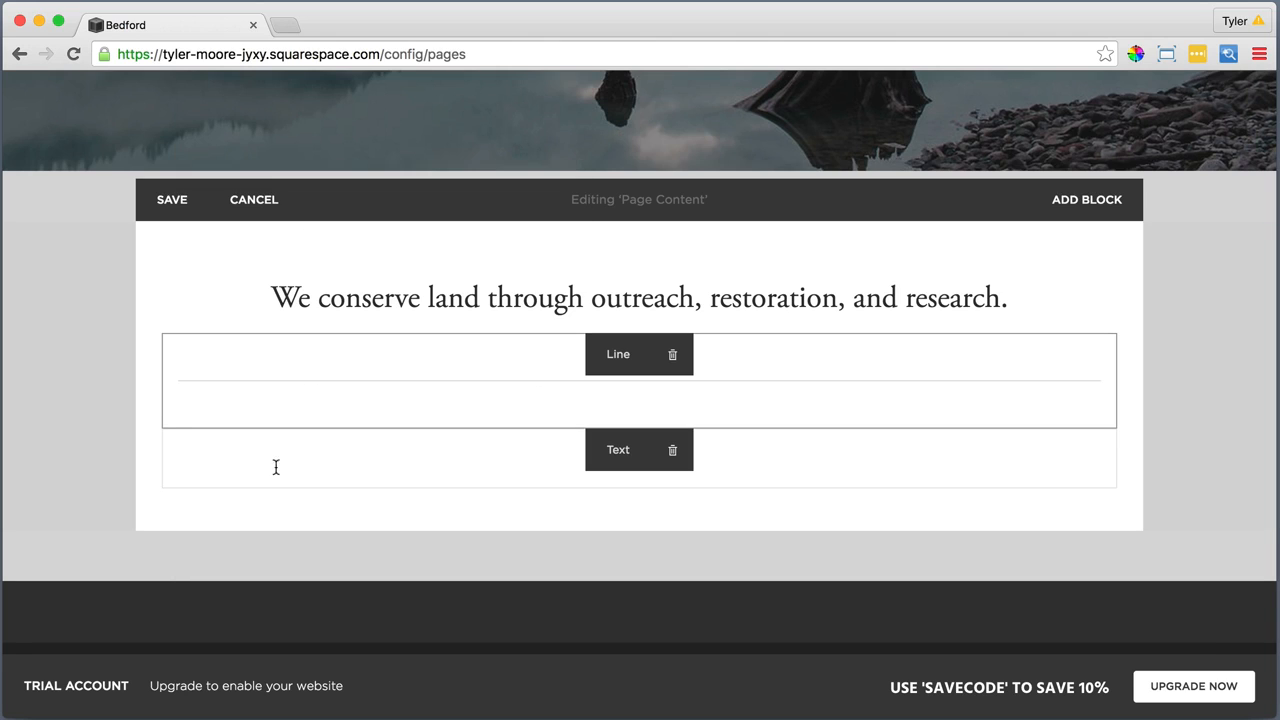
Add a Text block below the line and paste the copied "Some of the Earth's greatest landscapes" paragraph and photography credit as plain text
mouse_move(168, 478)
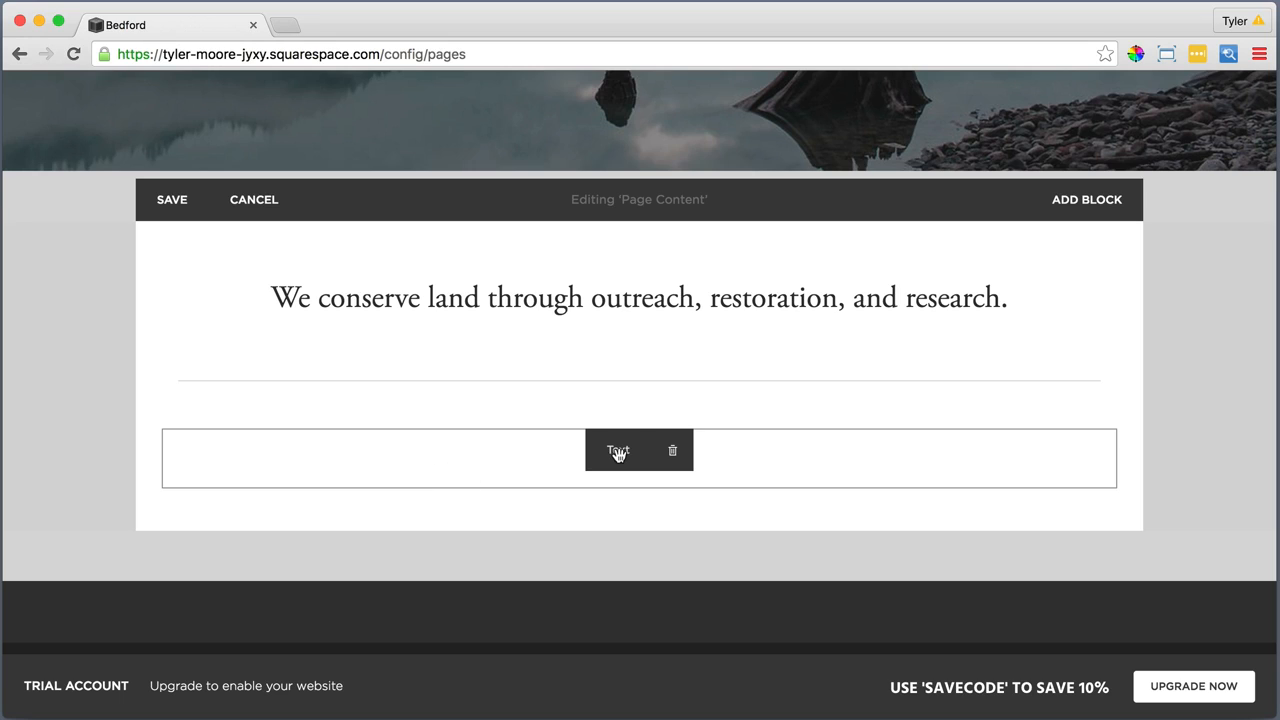
left_click(164, 432)
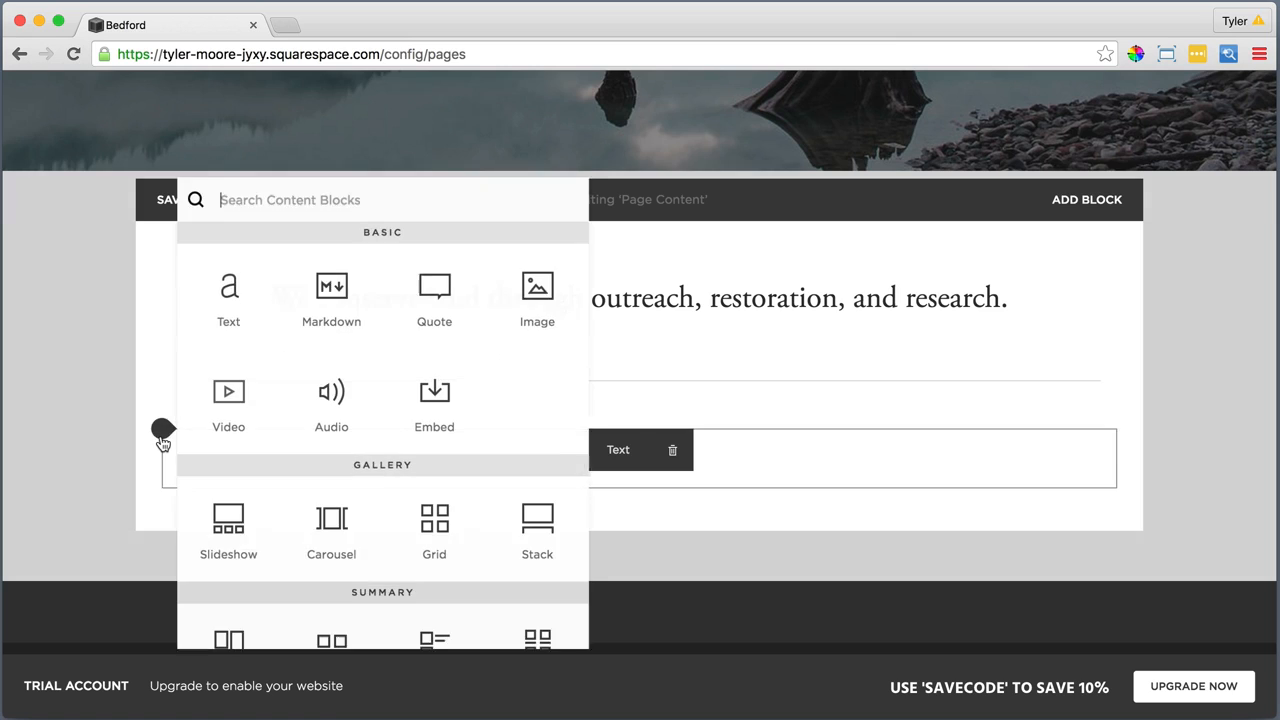
left_click(226, 292)
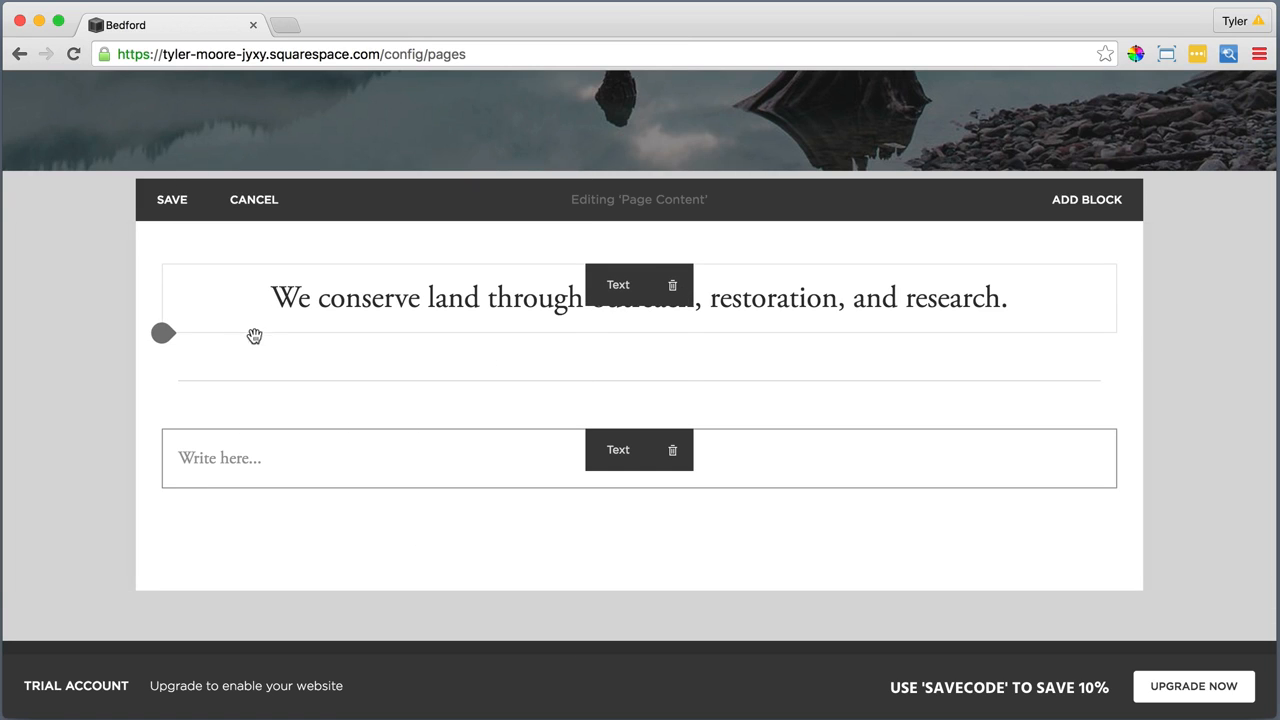
left_click(498, 456)
left_click(498, 456)
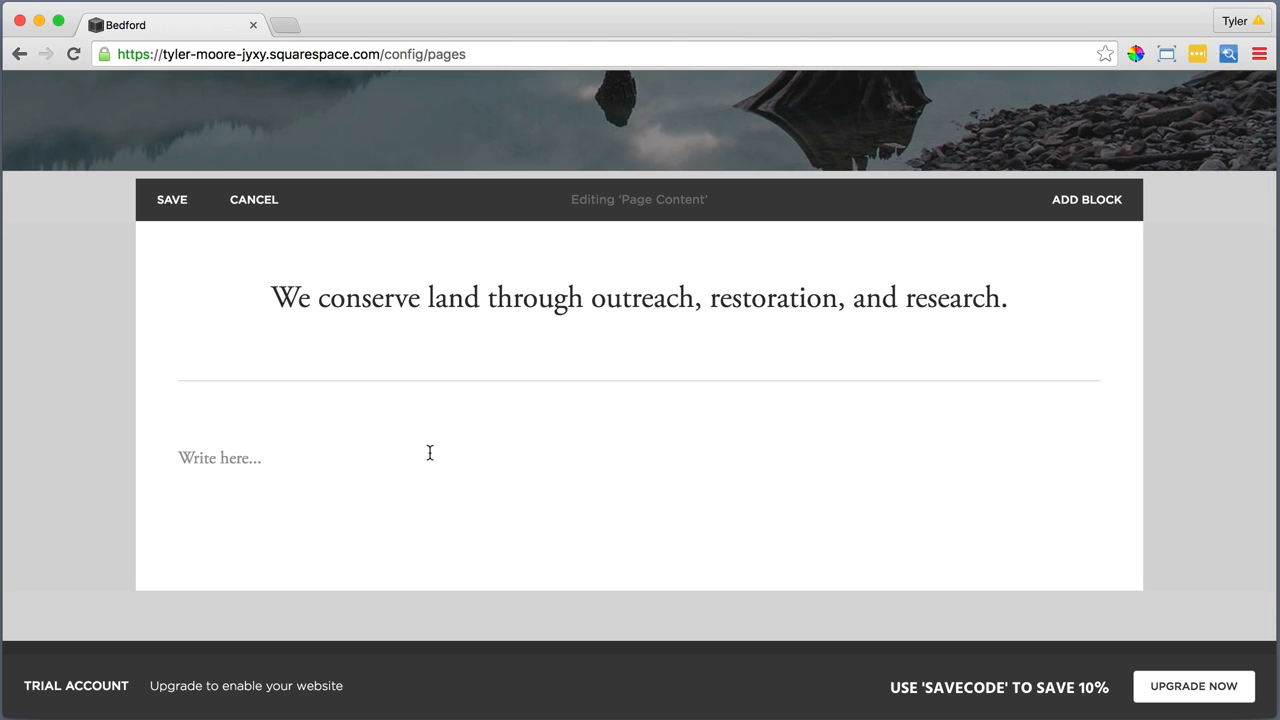
left_click(245, 454)
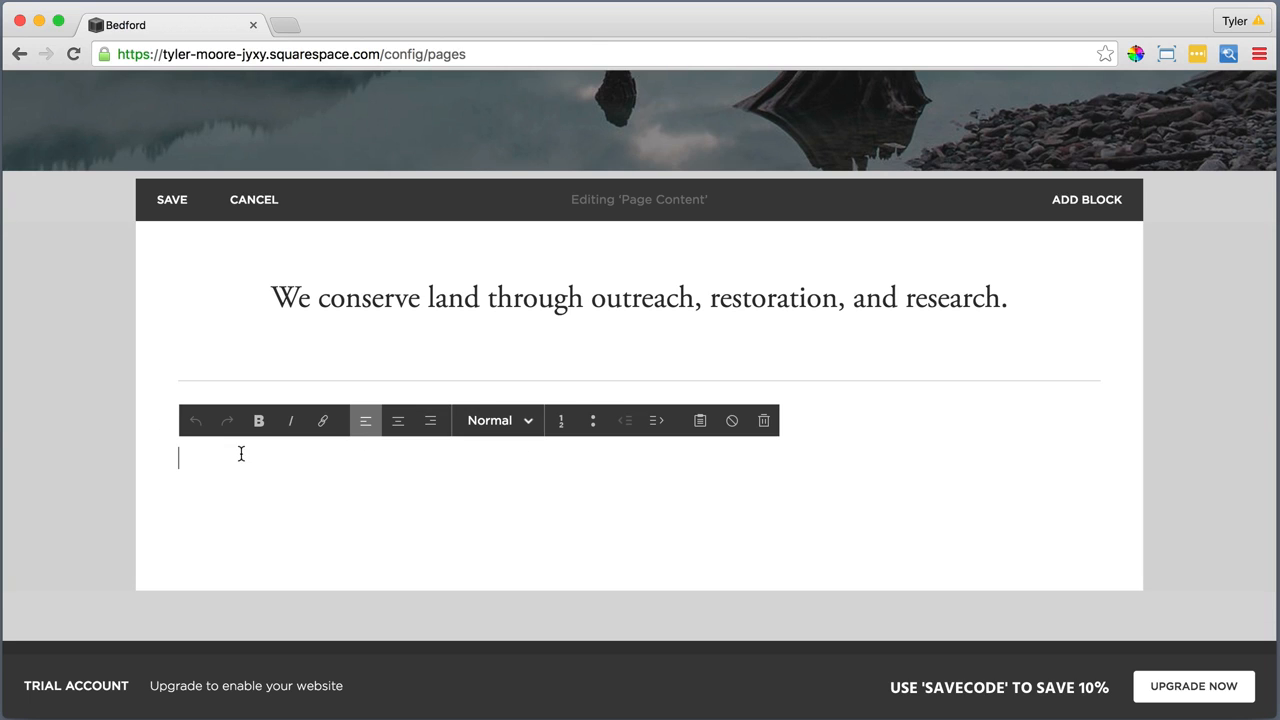
left_click(700, 420)
right_click(675, 380)
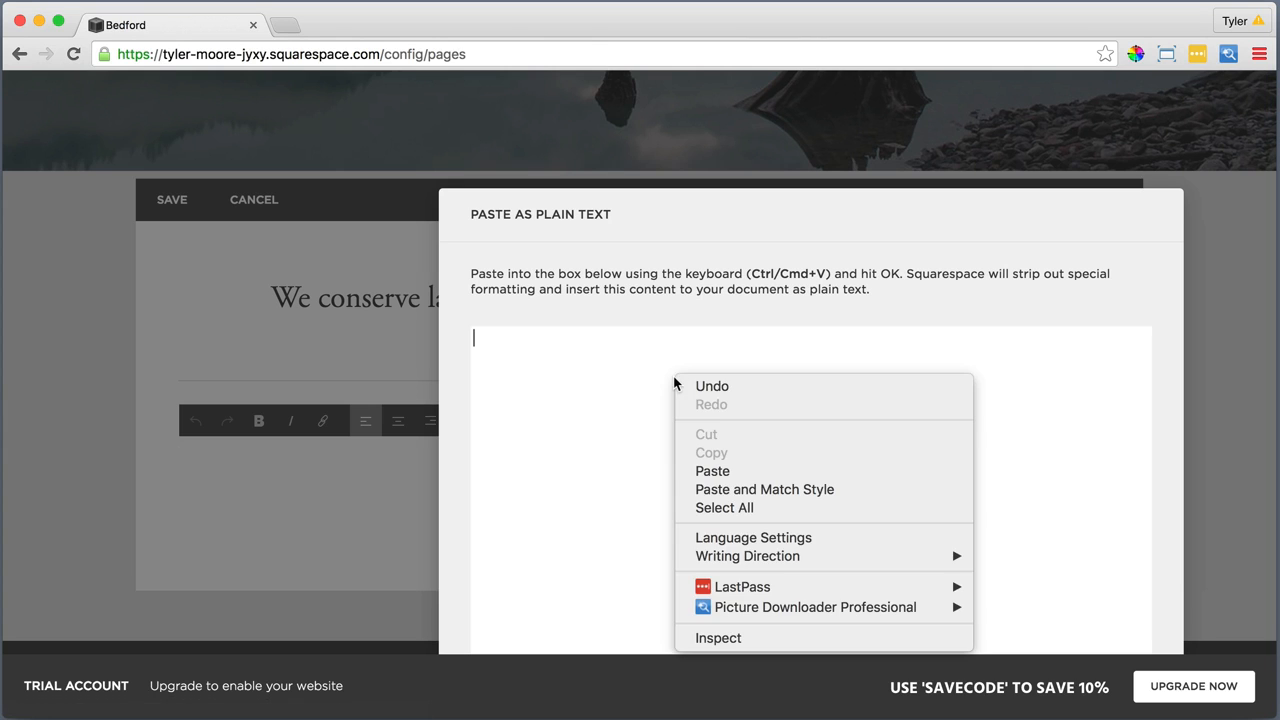
left_click(729, 471)
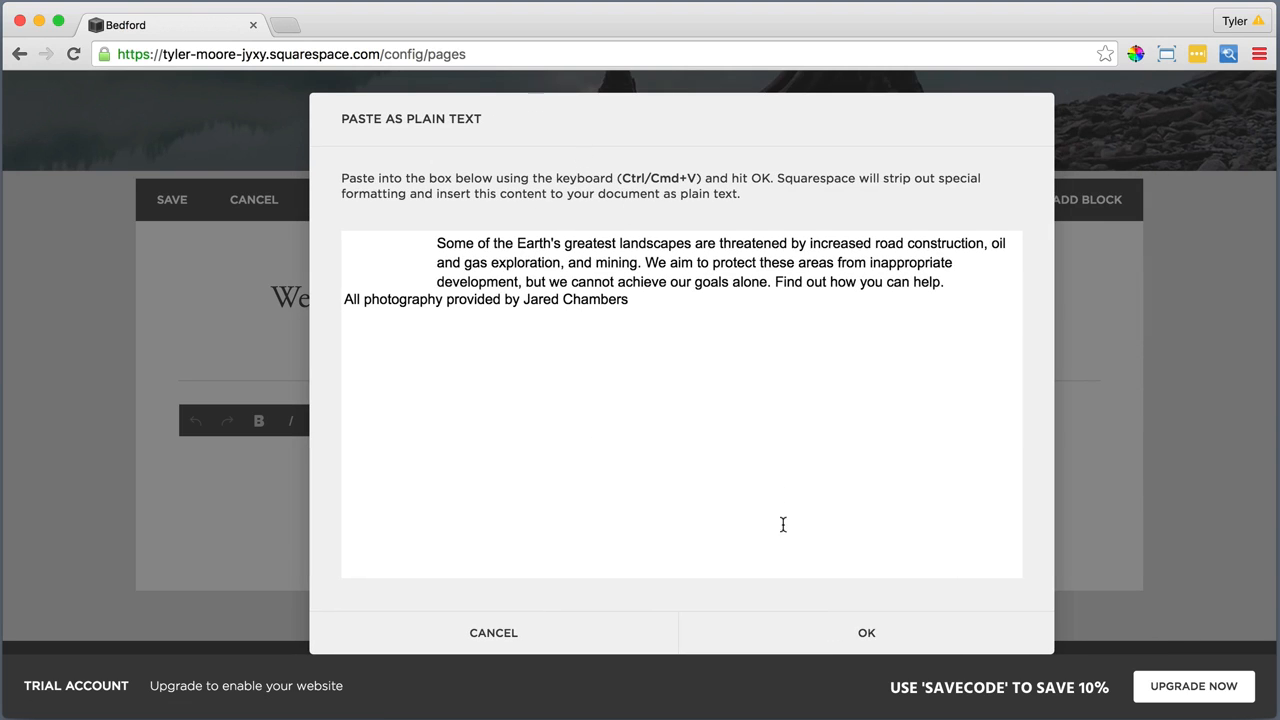
left_click(857, 632)
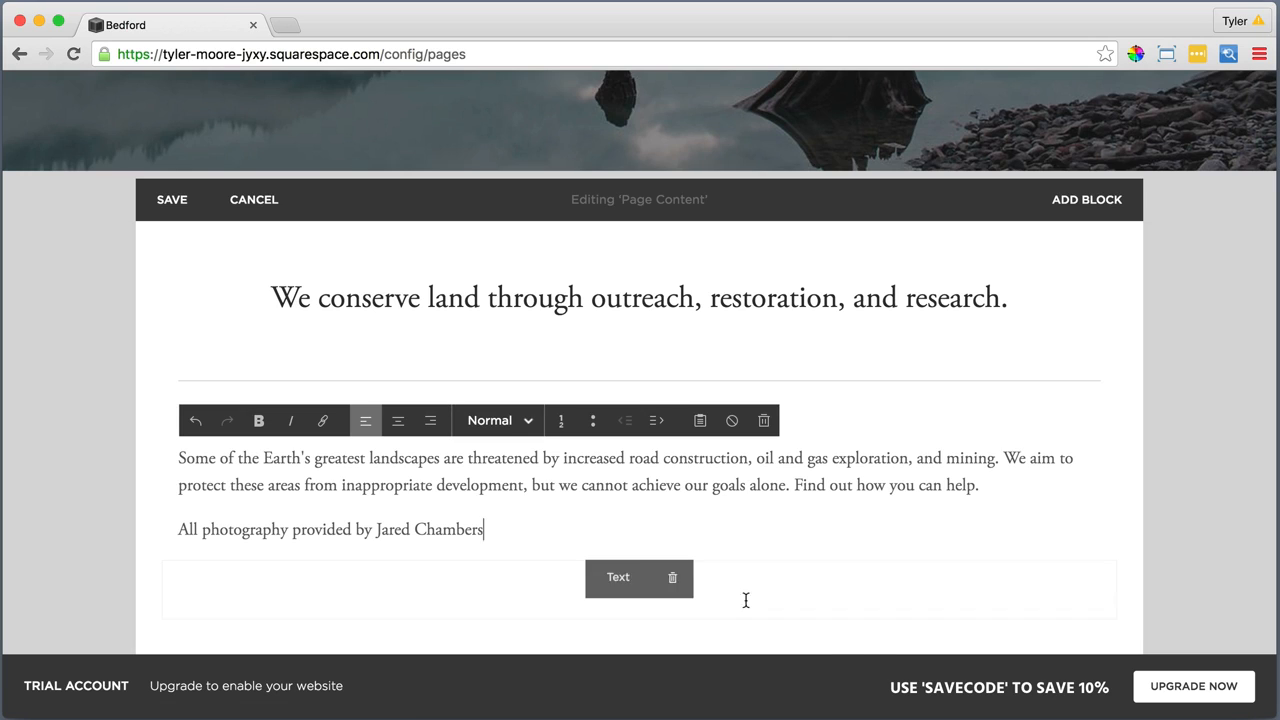
Centre both paragraphs below the line and italicise the photography credit
left_click_drag(491, 536, 178, 465)
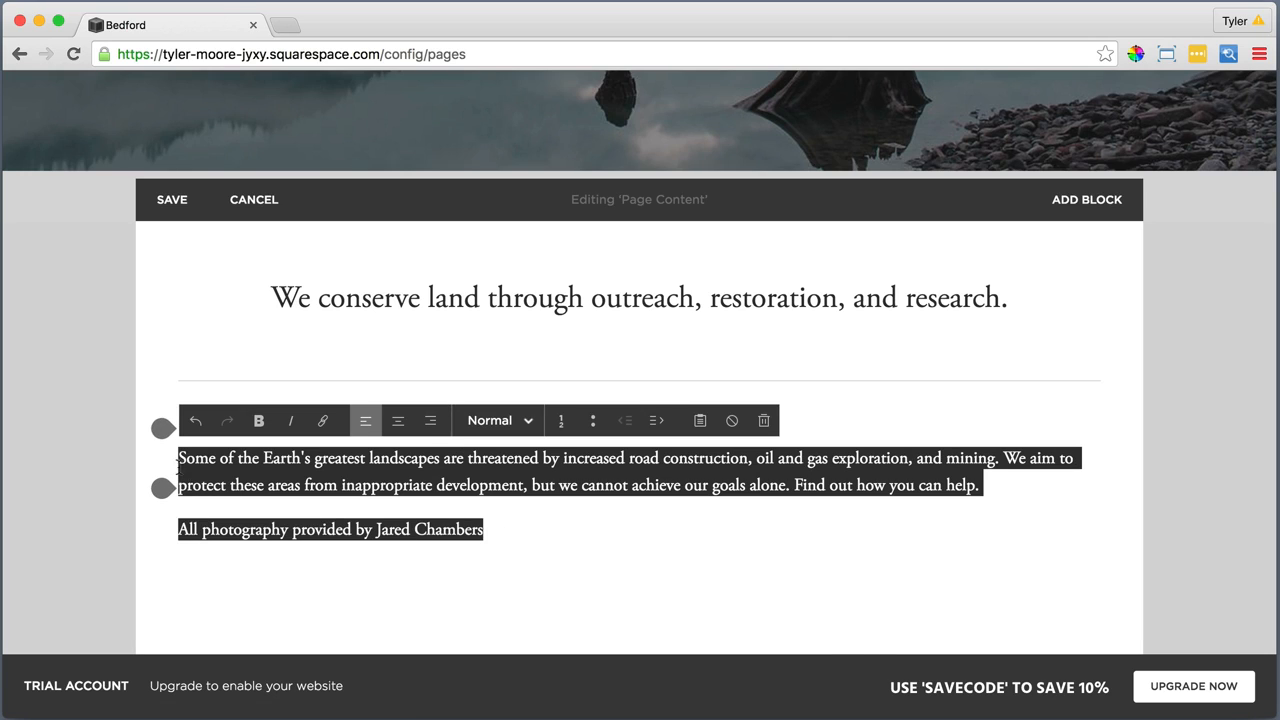
left_click(399, 422)
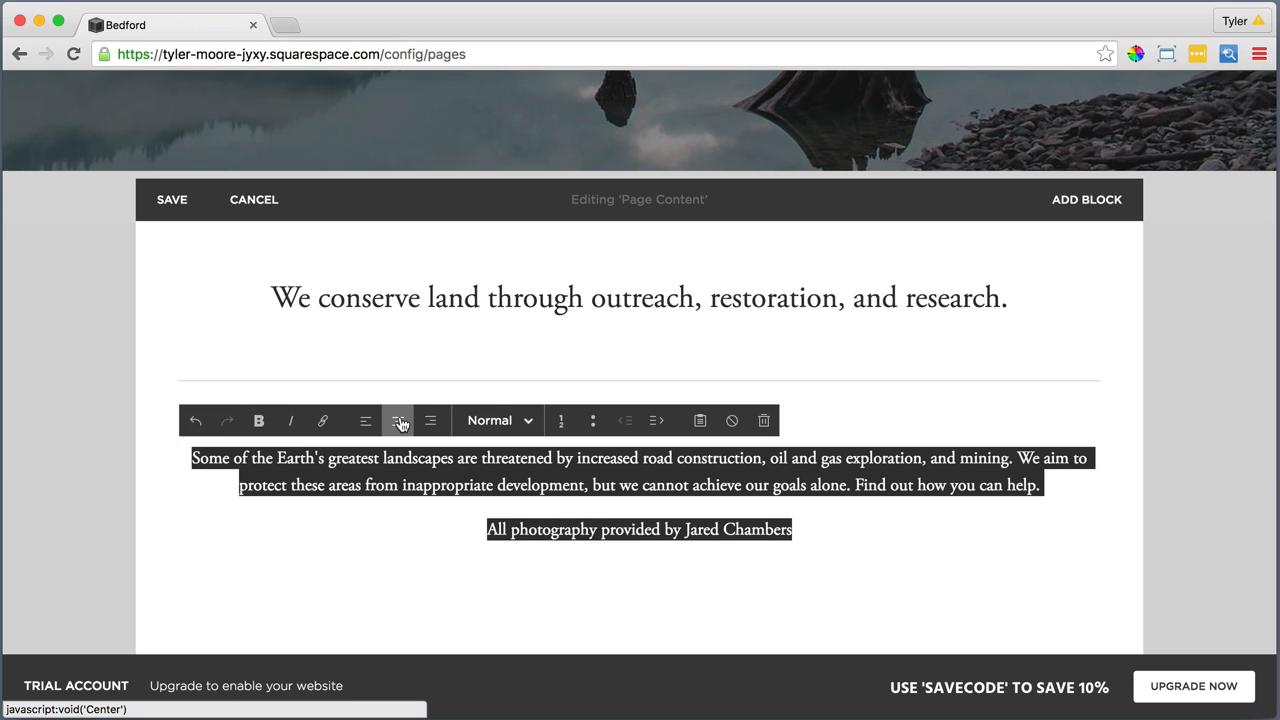
left_click(817, 531)
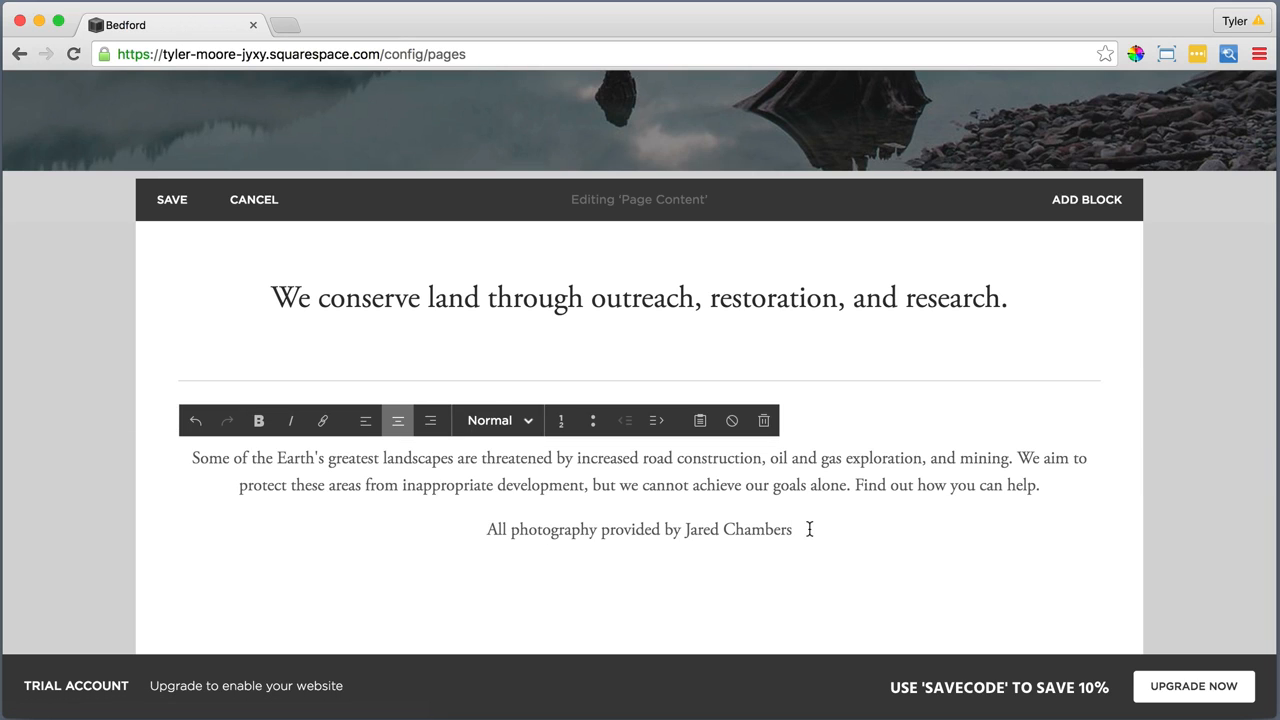
left_click_drag(810, 529, 483, 531)
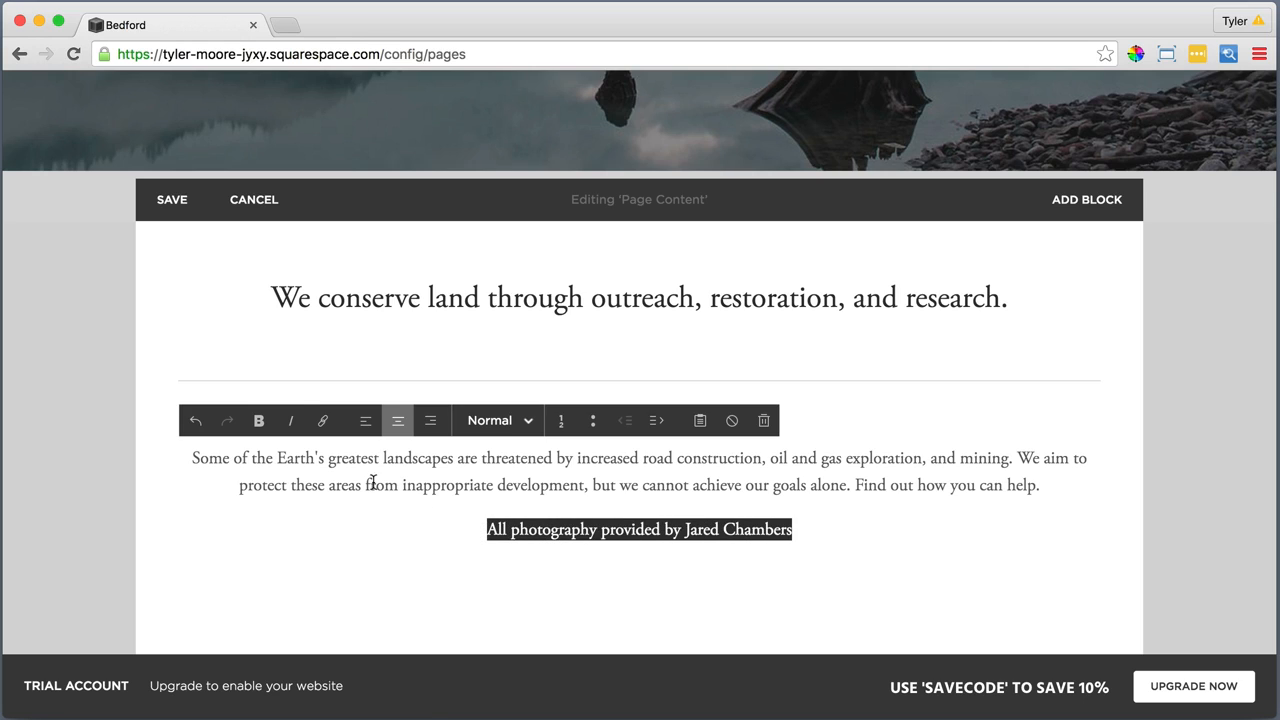
left_click(291, 421)
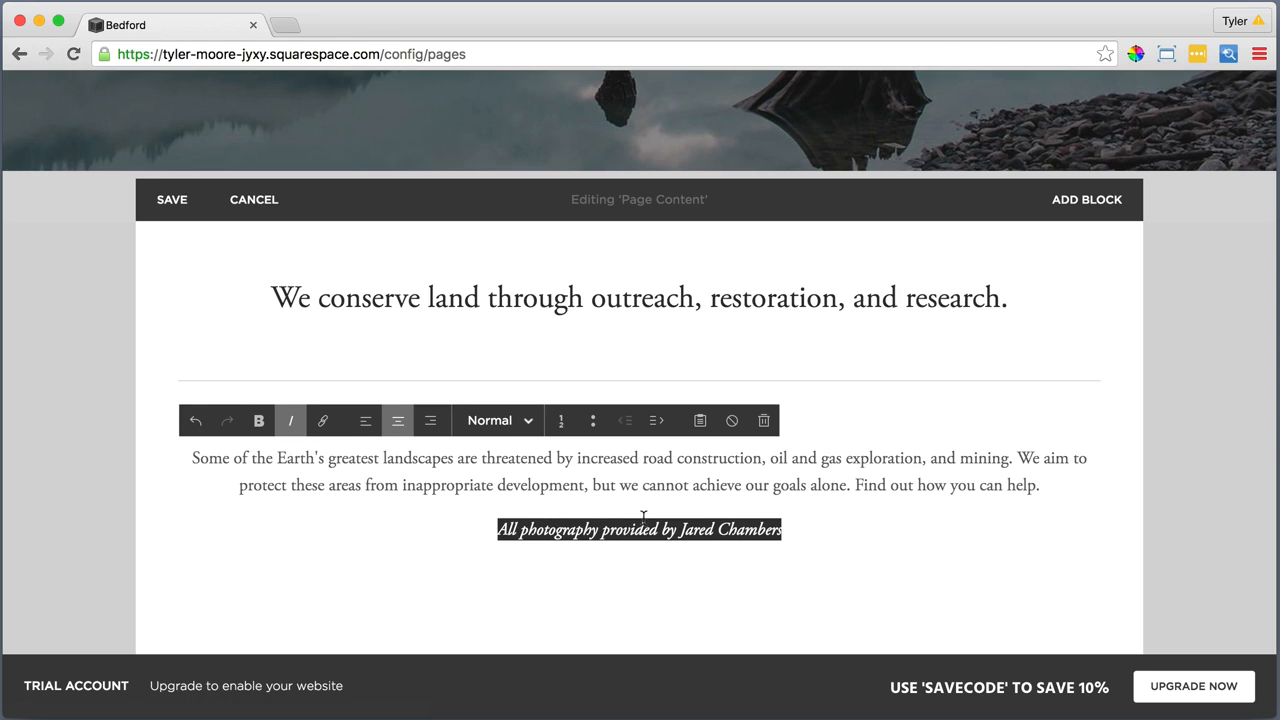
Link the photographer's name in the credit to the photographer's external website by pasting its copied address
left_click(794, 529)
left_click_drag(794, 529, 680, 530)
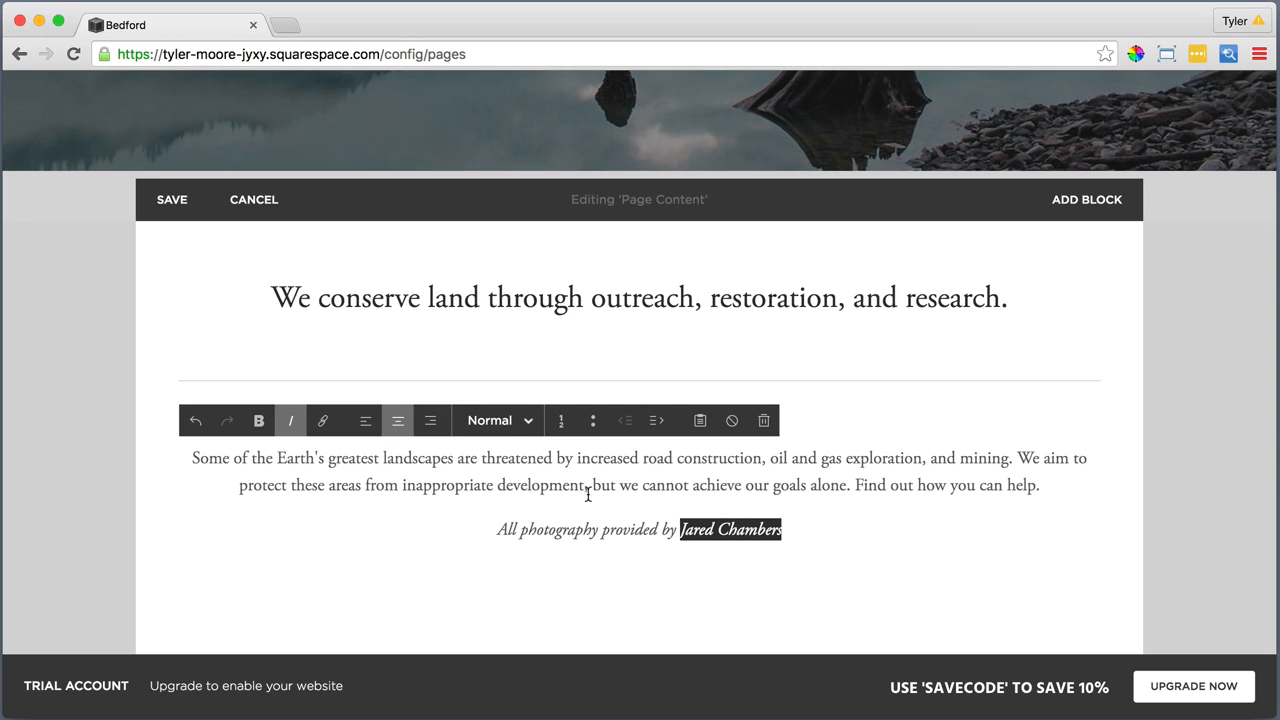
left_click(323, 422)
right_click(764, 442)
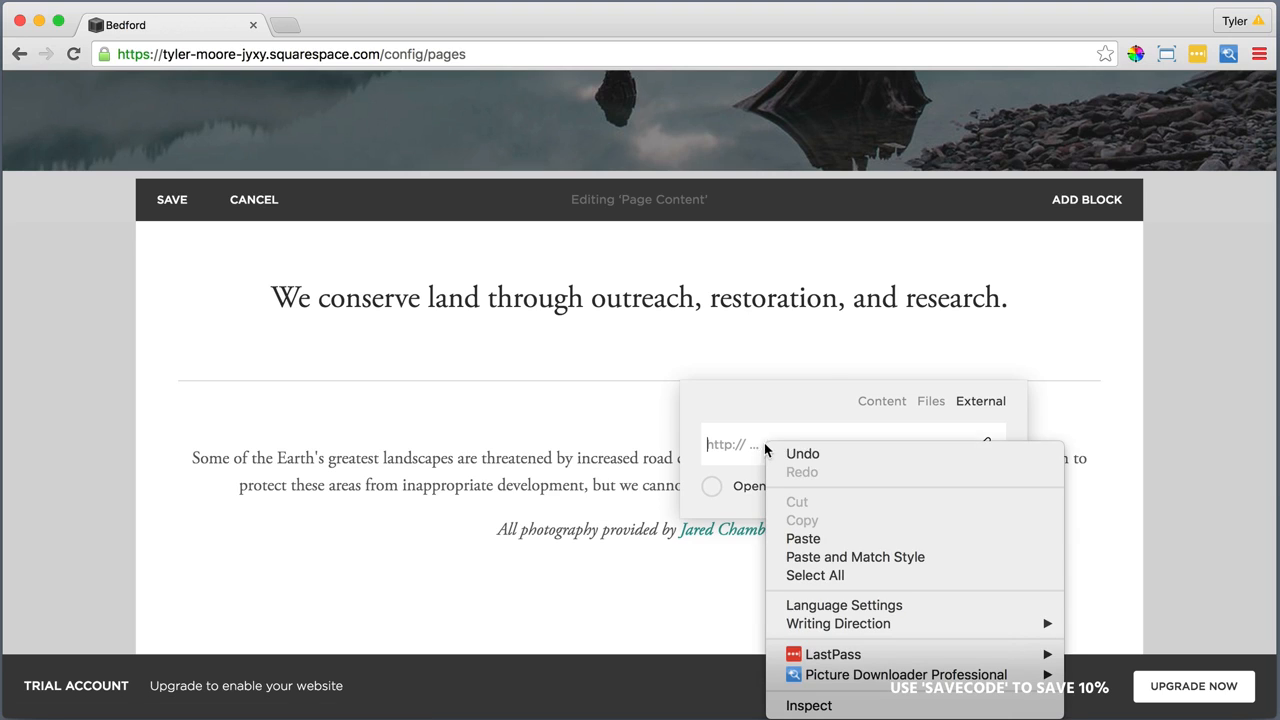
left_click(812, 538)
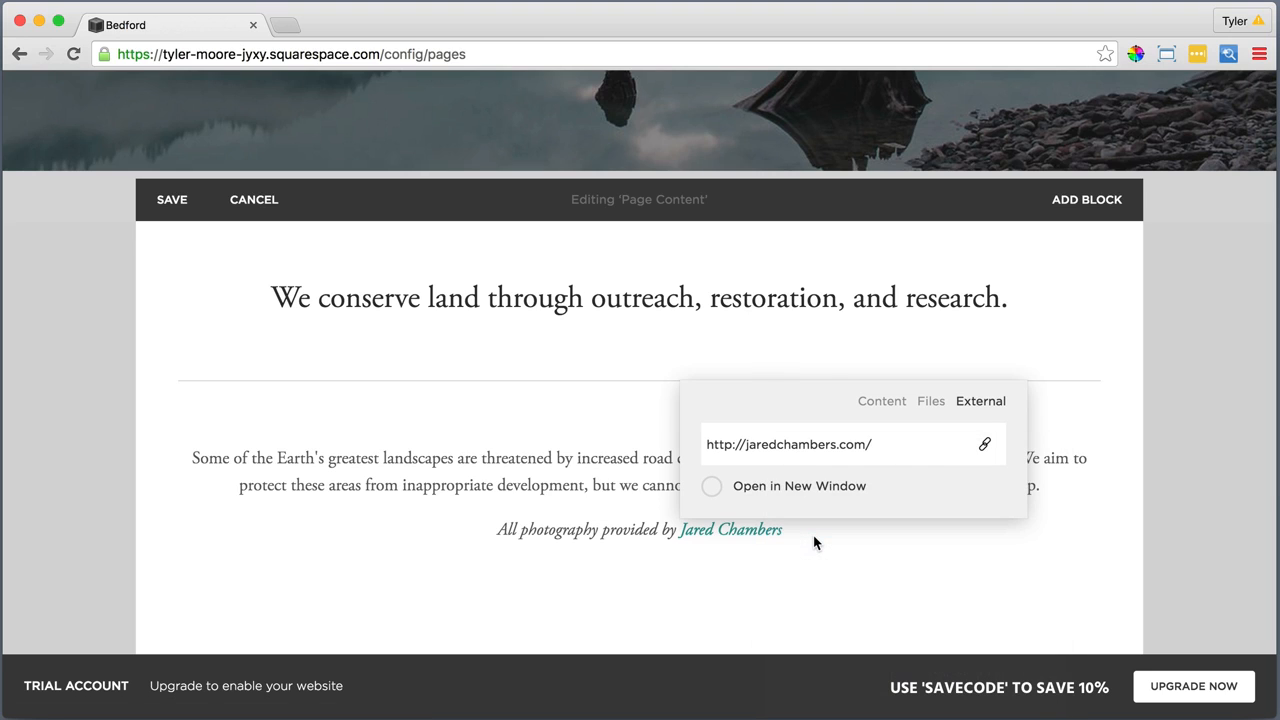
left_click(813, 535)
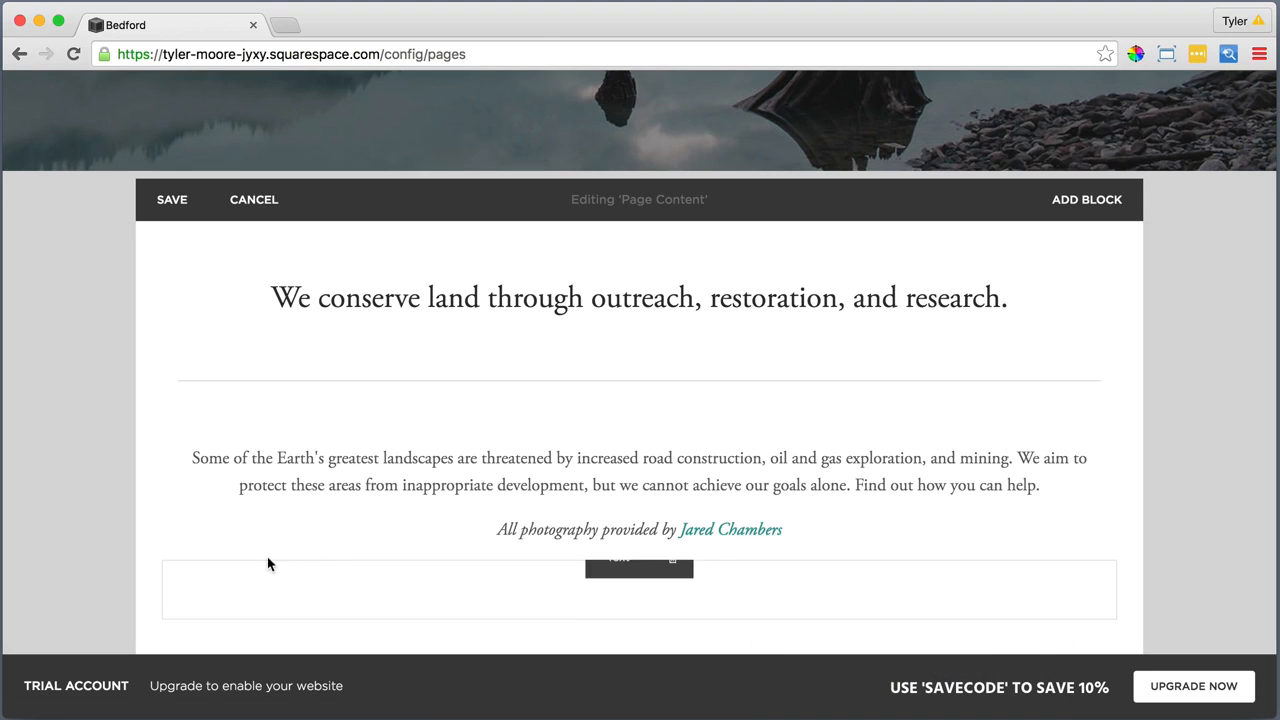
Add a Spacer block beneath the photography credit in the Home page content
left_click(160, 562)
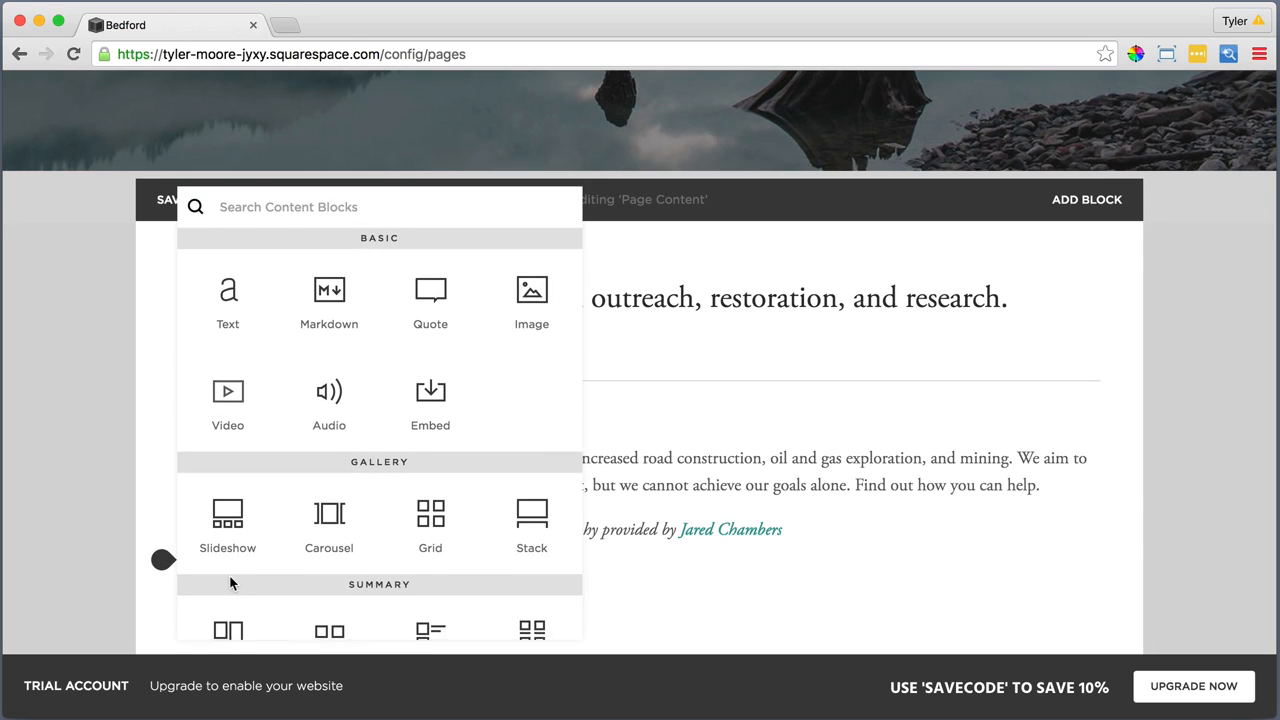
scroll(230, 583, "down", 4)
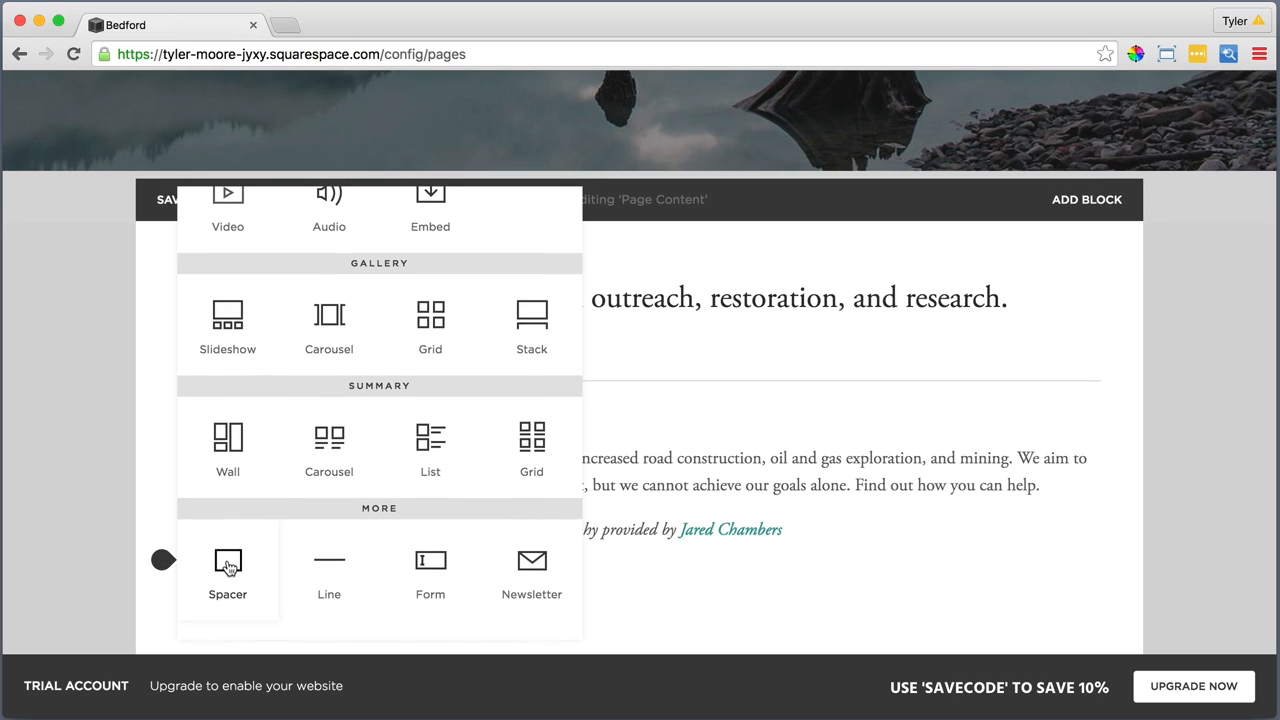
left_click(228, 567)
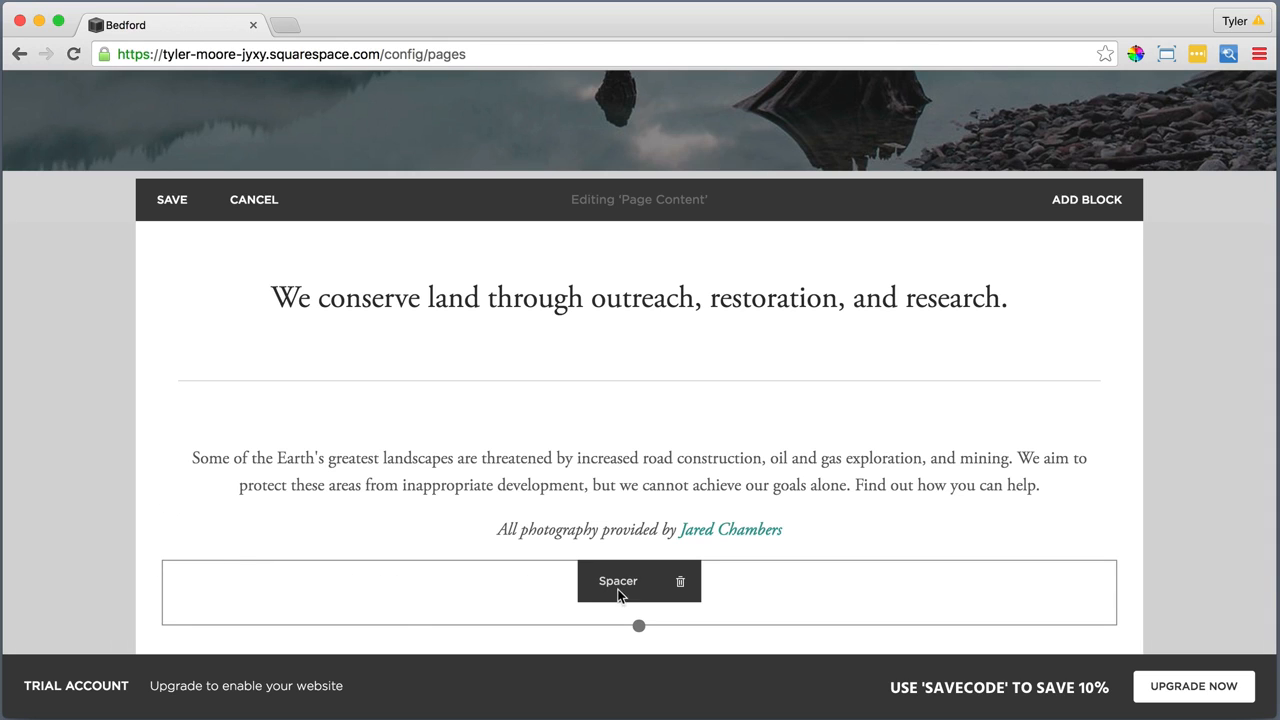
Move the Spacer block to the left of the "Some of the Earth's greatest landscapes" paragraph and narrow its column
left_click_drag(617, 591, 206, 457)
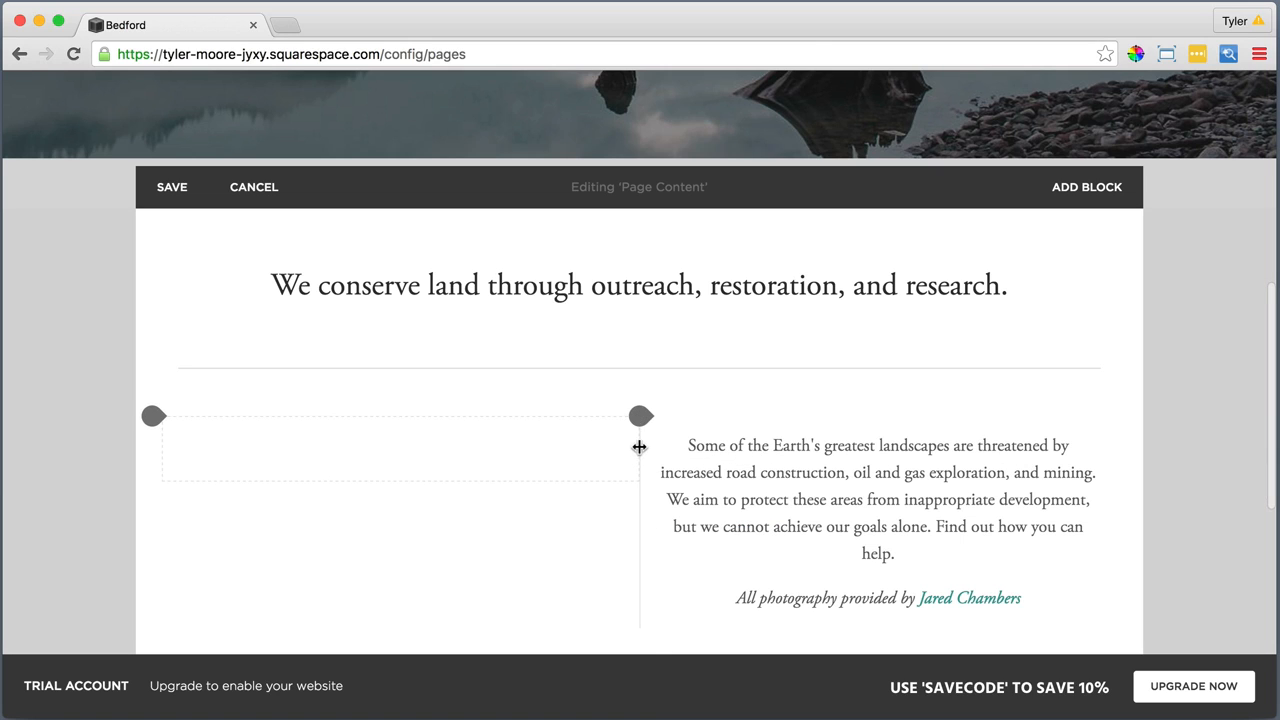
left_click_drag(639, 447, 157, 578)
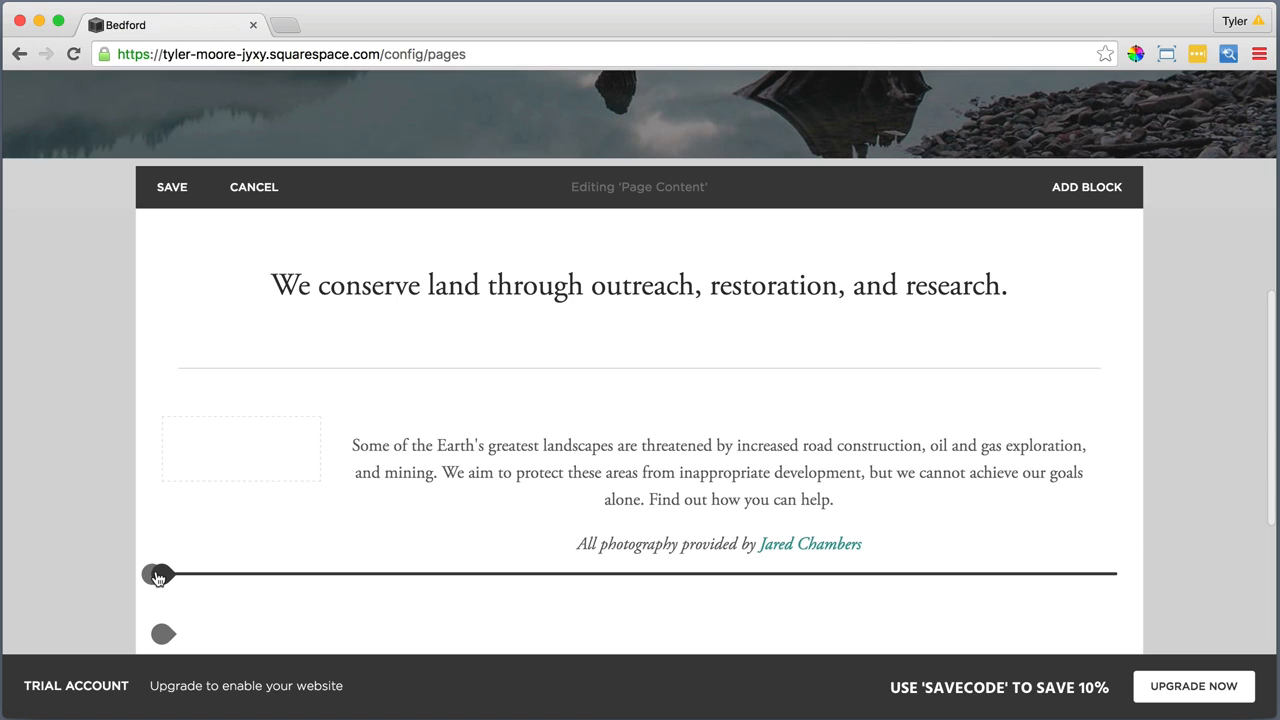
Add a second Spacer block below the photography credit and move it to the right of the paragraph
left_click(157, 576)
scroll(180, 574, "down", 3)
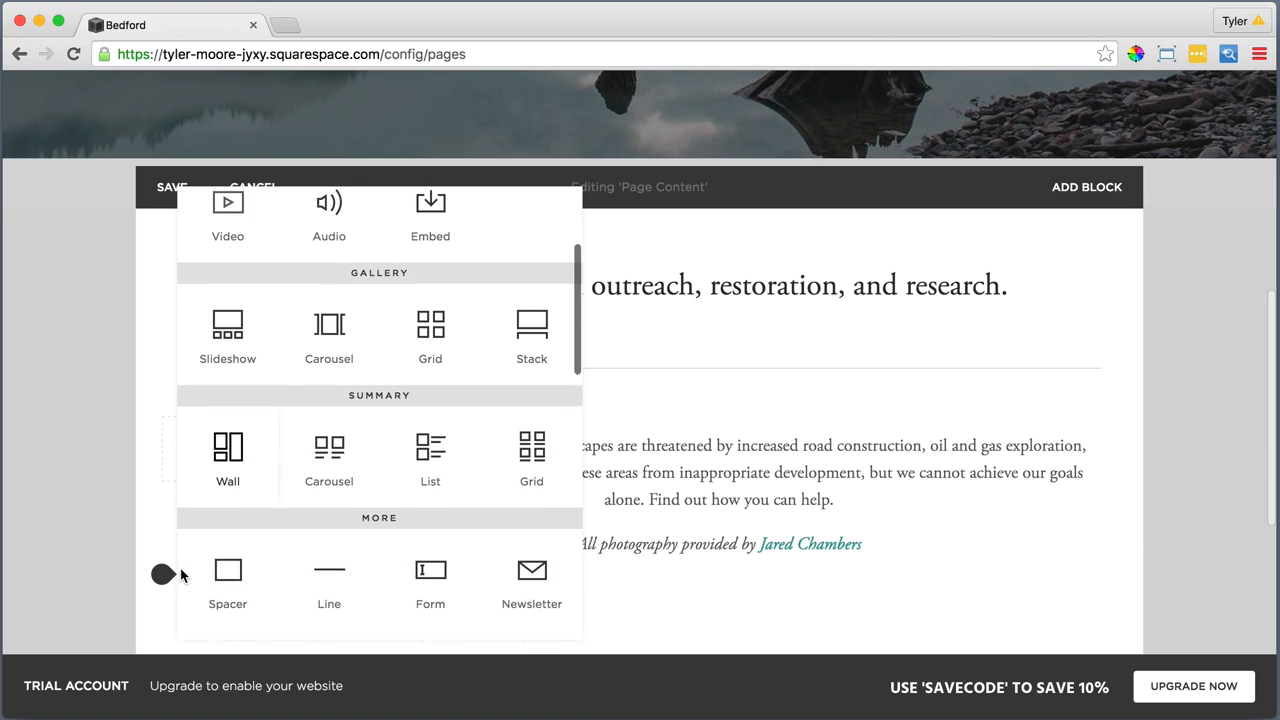
left_click(228, 567)
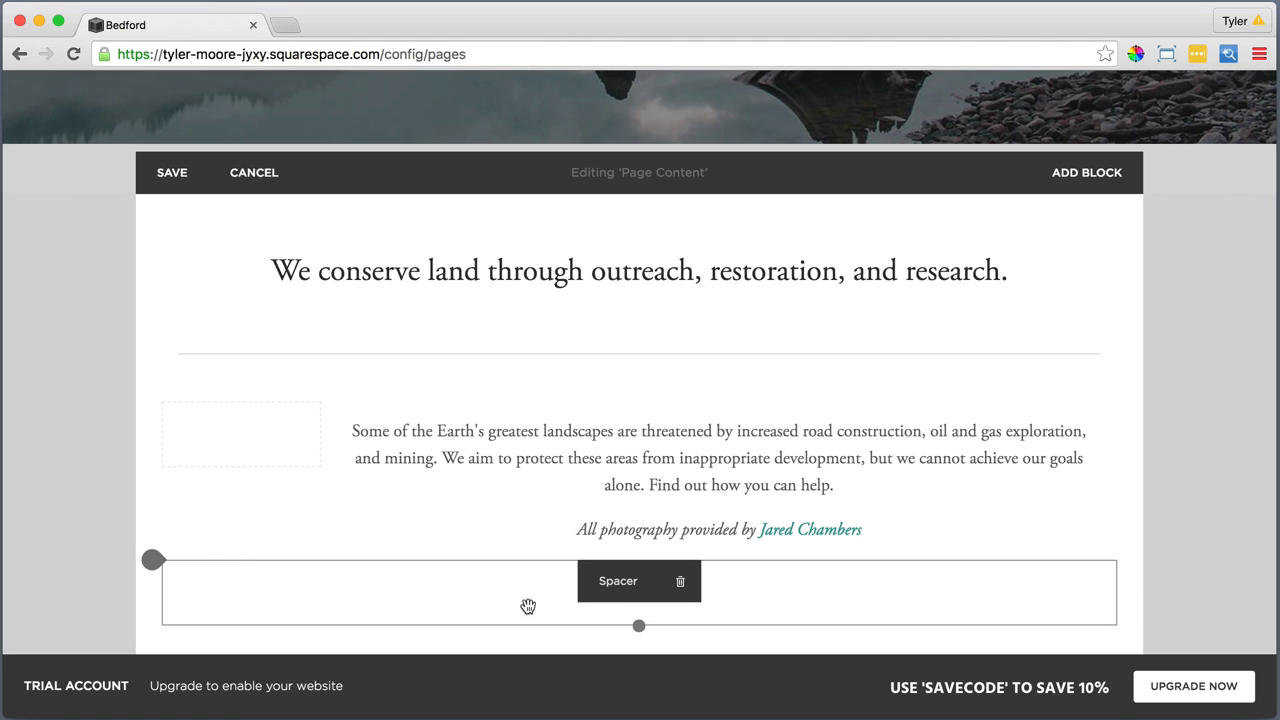
left_click_drag(608, 581, 1094, 394)
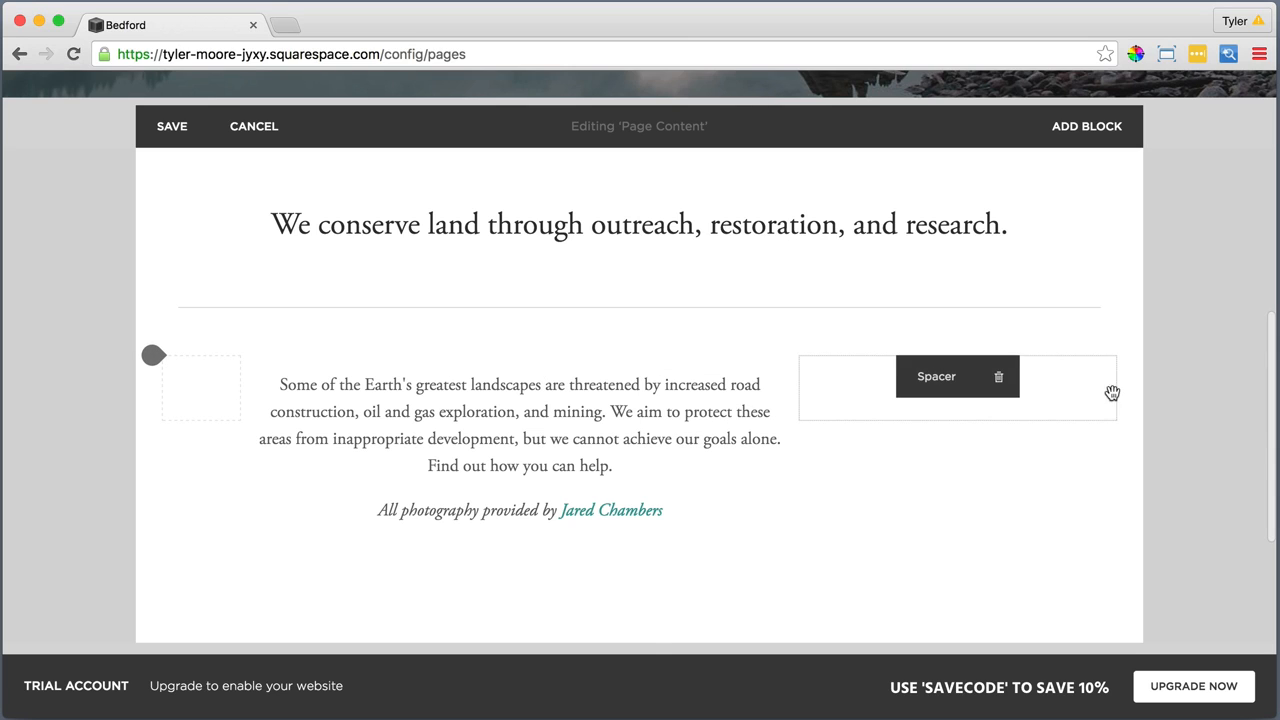
Resize the Spacer columns on both sides of the paragraph to equal widths so the text sits centred between them
mouse_move(914, 384)
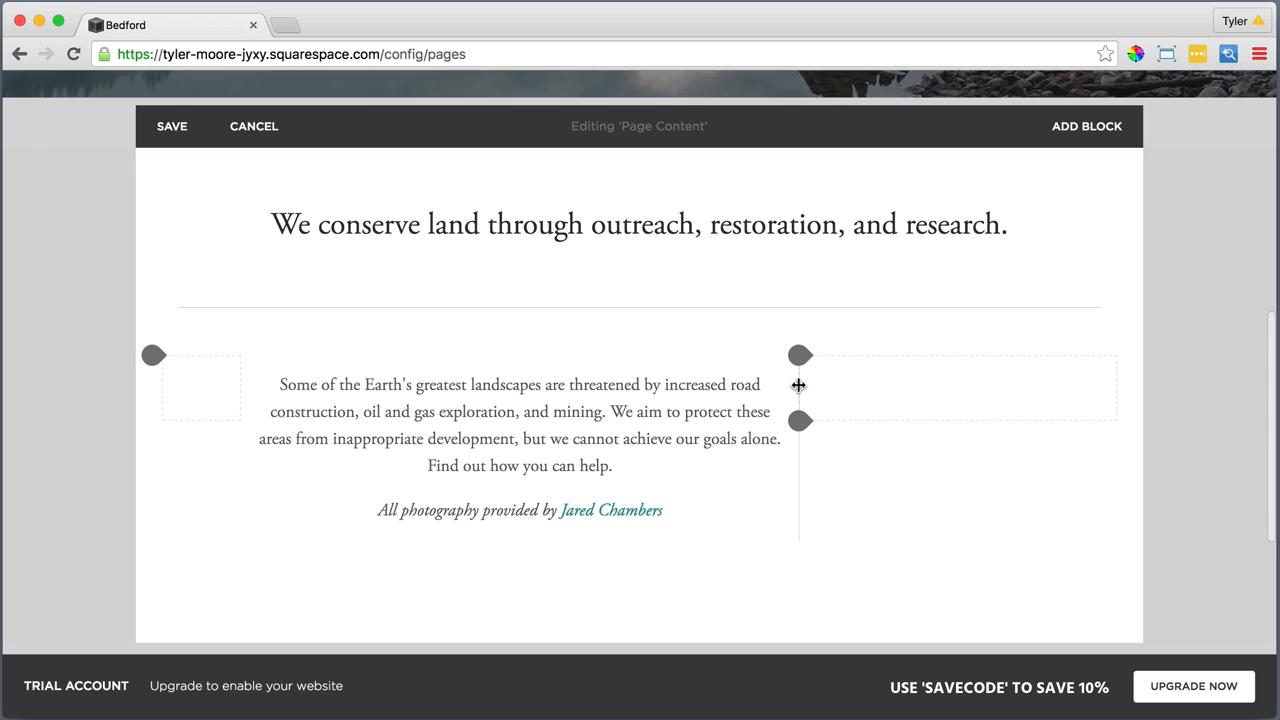
left_click_drag(800, 383, 956, 393)
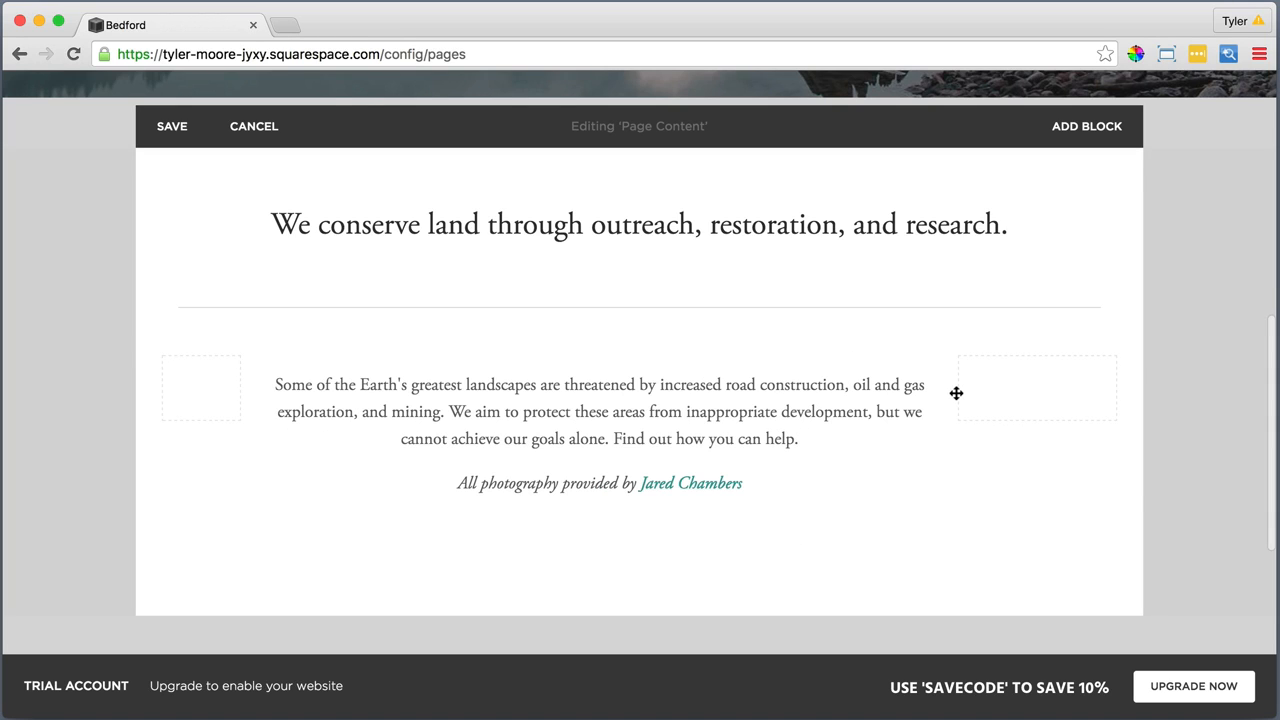
left_click_drag(956, 393, 997, 396)
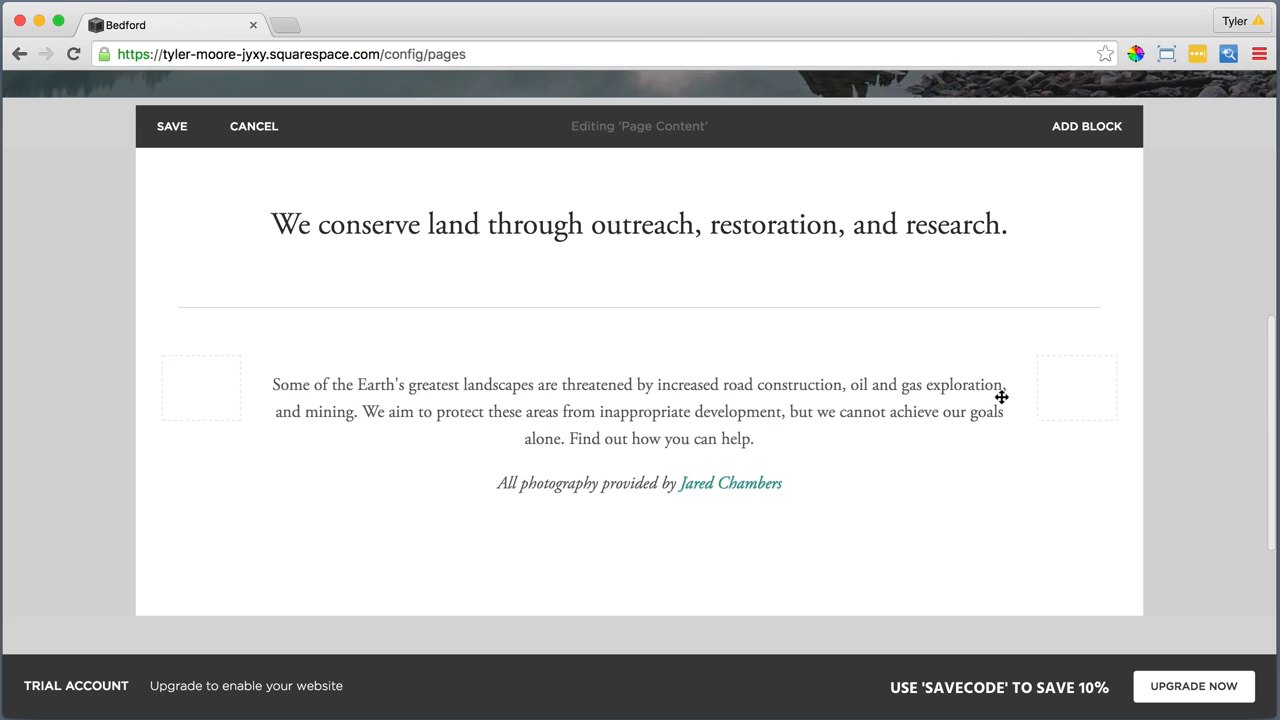
left_click_drag(1001, 397, 986, 397)
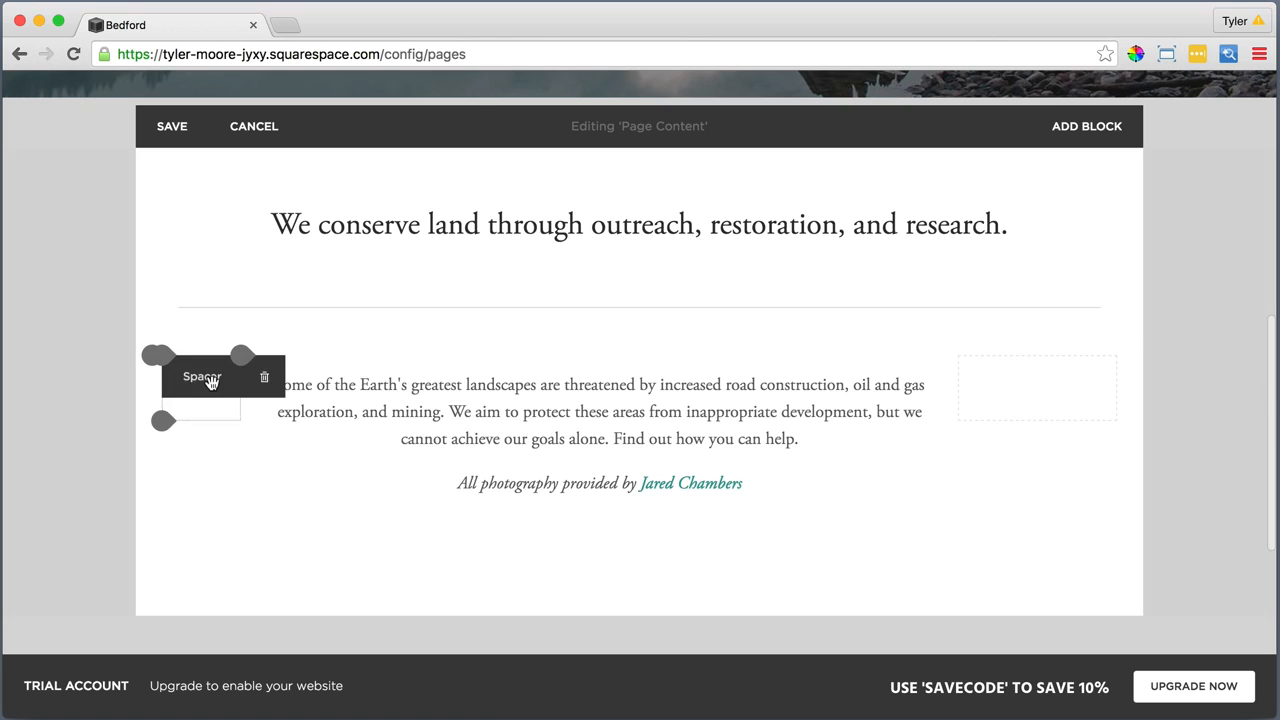
left_click_drag(243, 390, 289, 394)
left_click(237, 426)
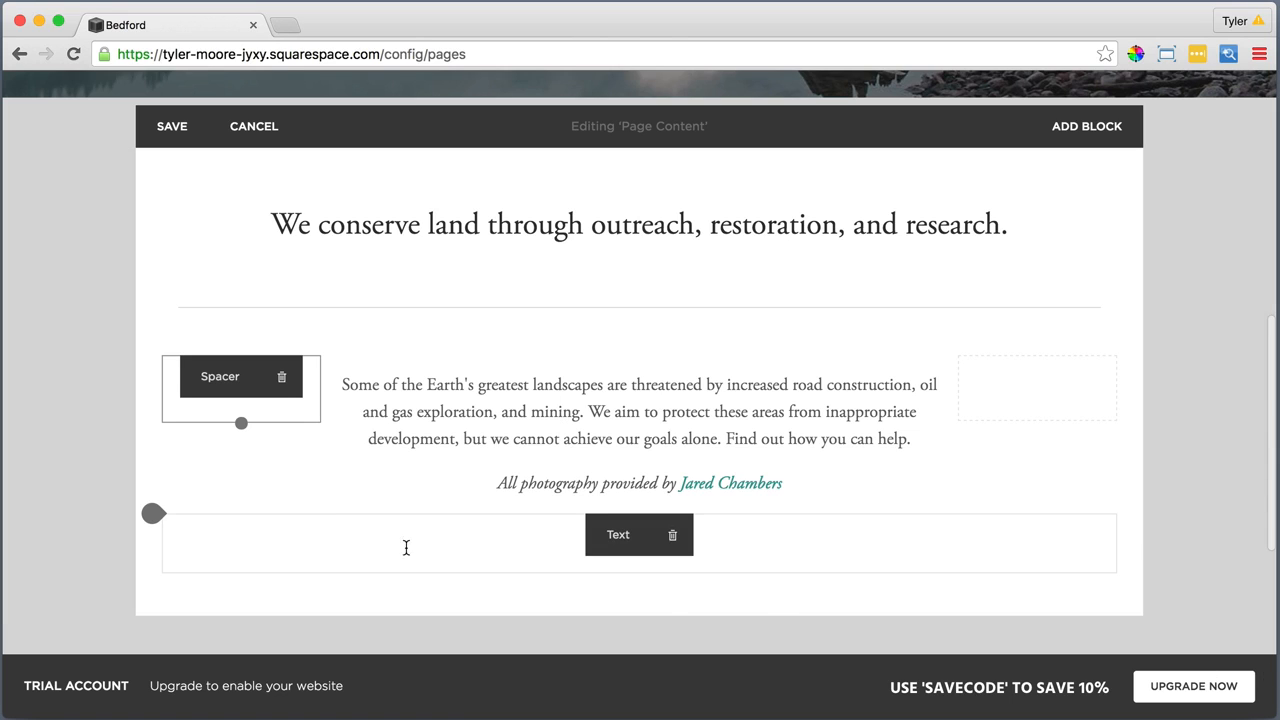
Add a full-width Spacer block beneath the paragraph and its flanking spacers
left_click(157, 517)
scroll(220, 533, "down", 3)
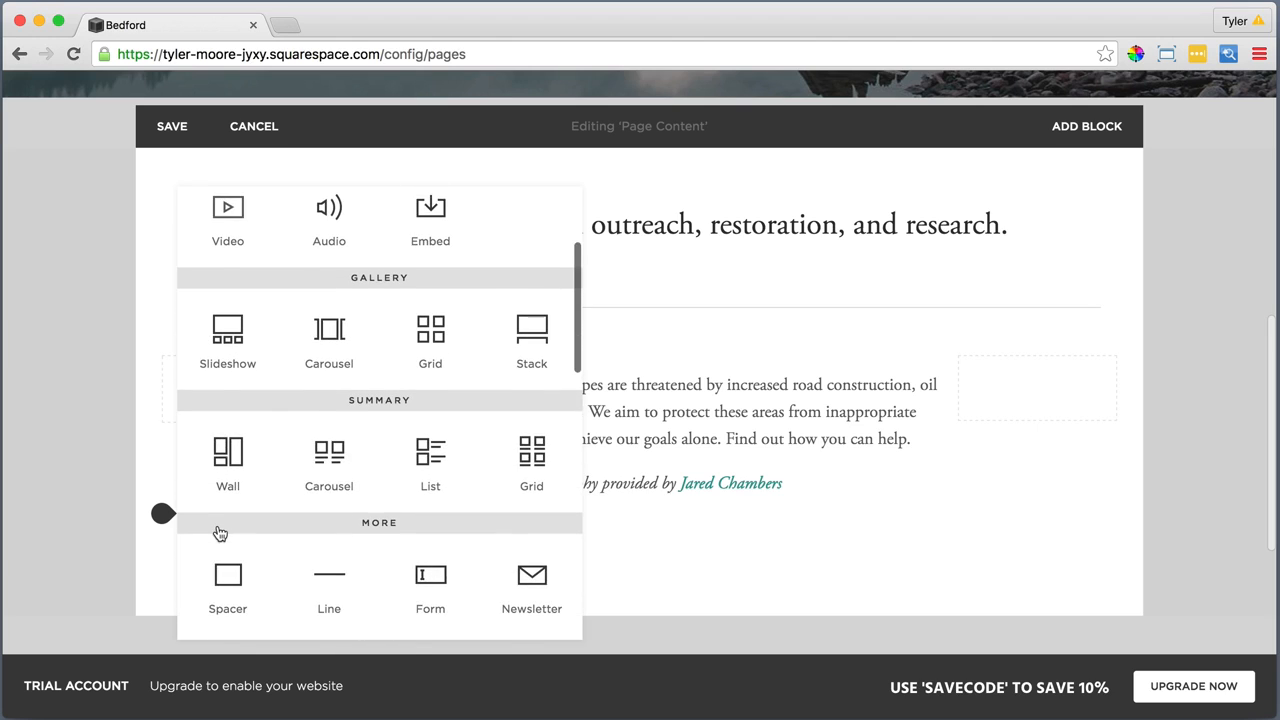
scroll(220, 533, "down", 1)
left_click(220, 533)
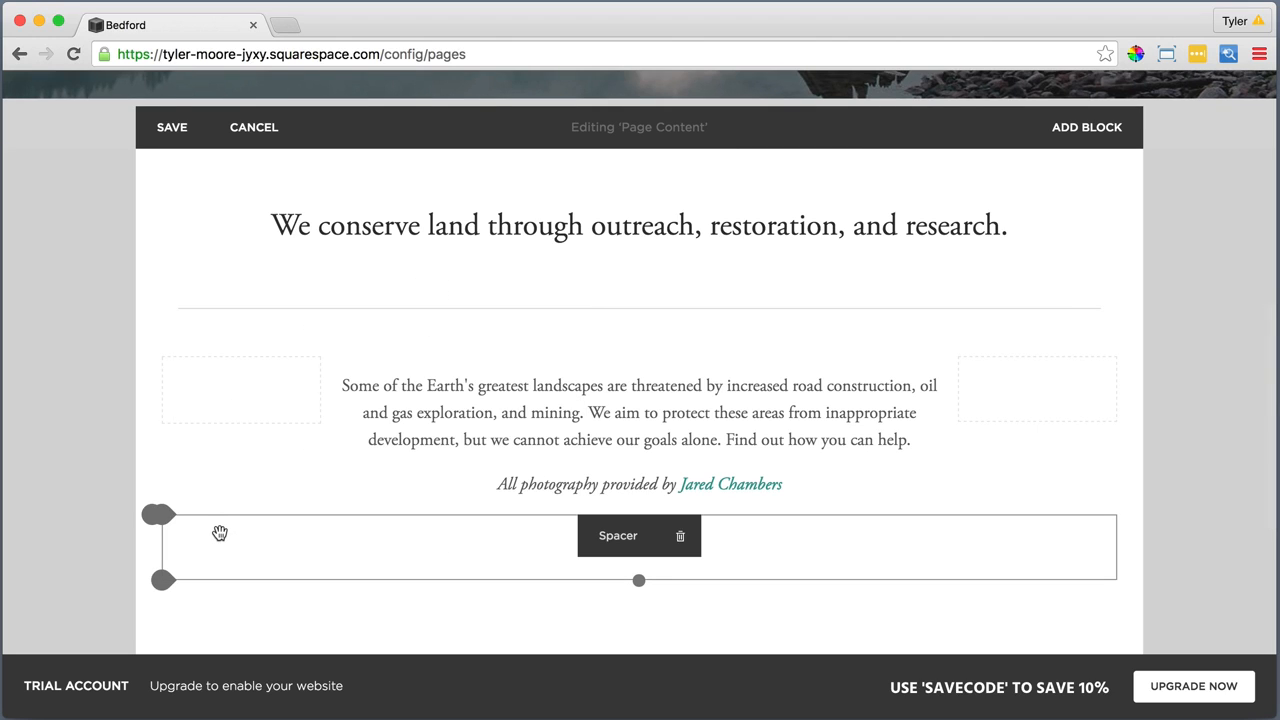
Add an Image block below the full-width spacer, upload First Image.jpeg and apply it with the default image settings
left_click(166, 584)
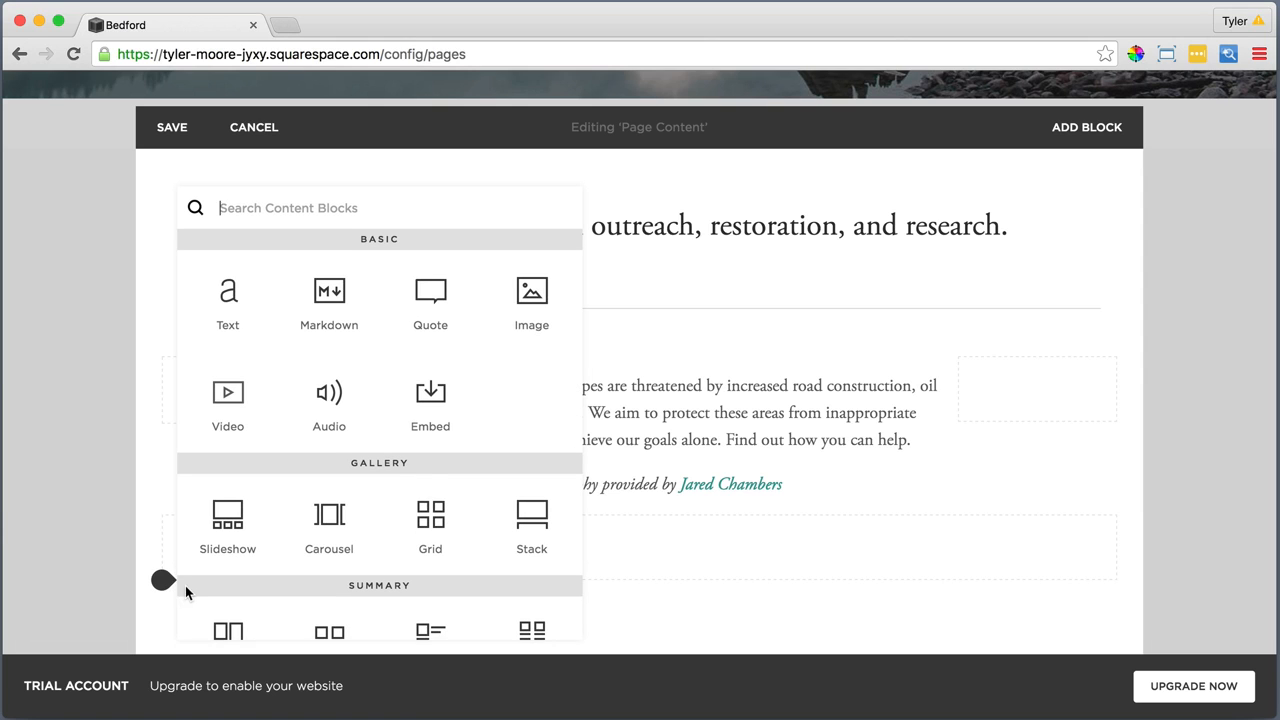
left_click(535, 288)
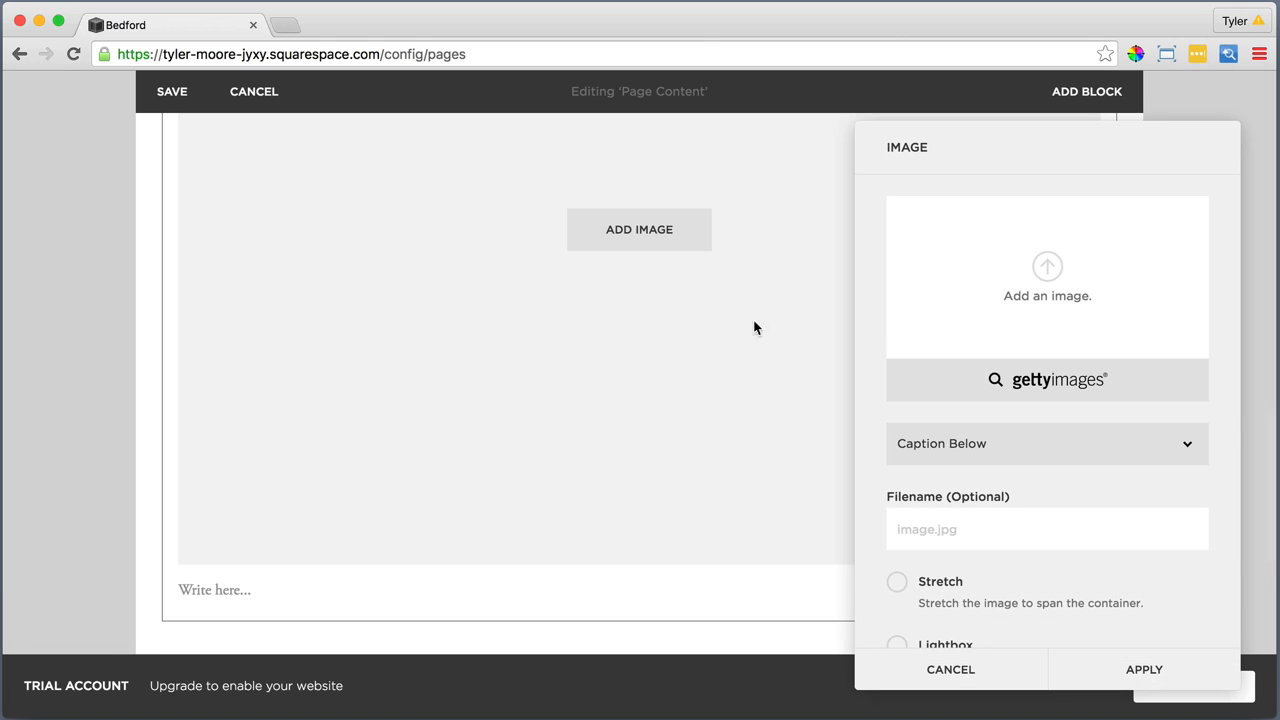
left_click(1048, 266)
left_click(548, 149)
left_click(935, 476)
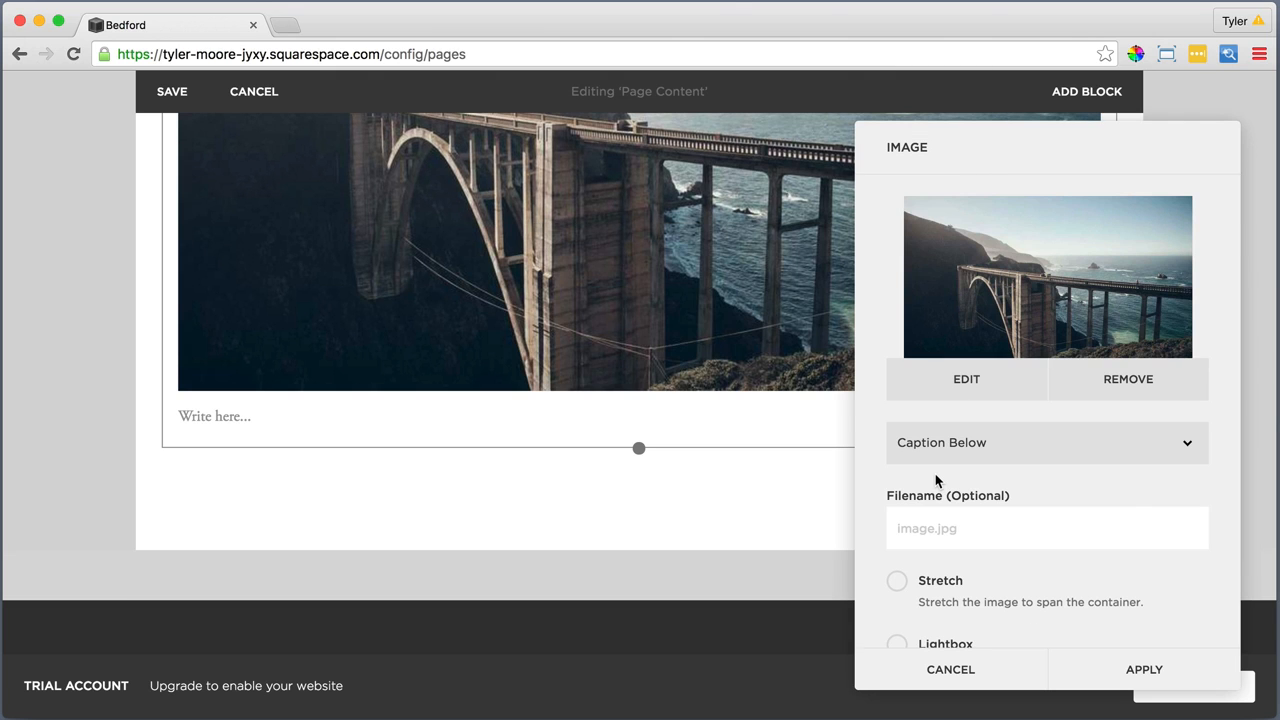
scroll(936, 481, "down", 4)
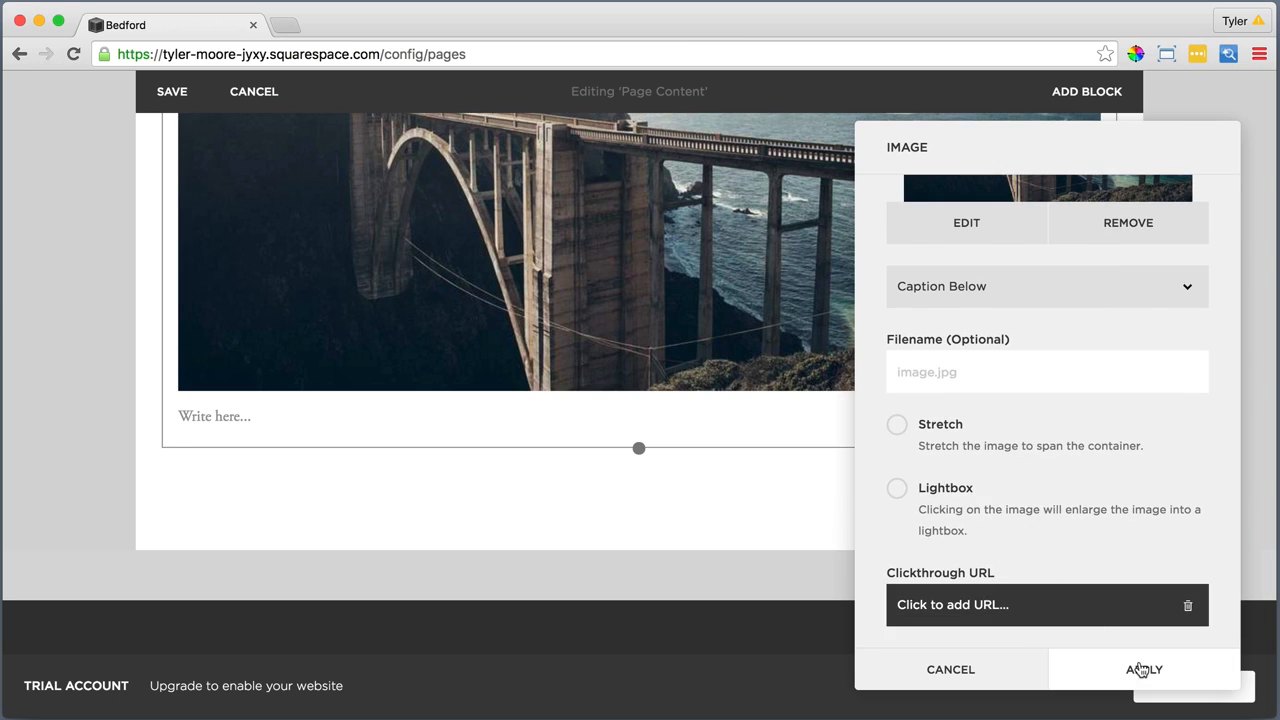
left_click(1141, 669)
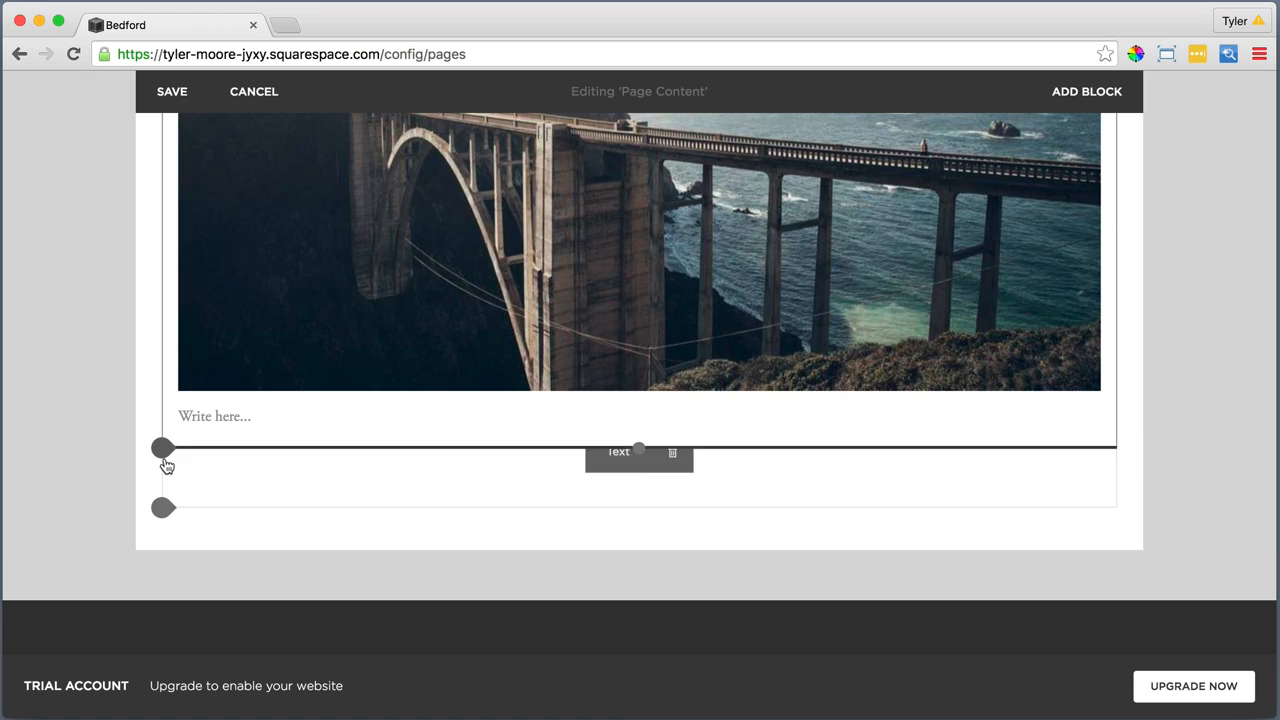
Add another Image block below the bridge photo, upload Second Image.jpg and apply it
left_click(164, 458)
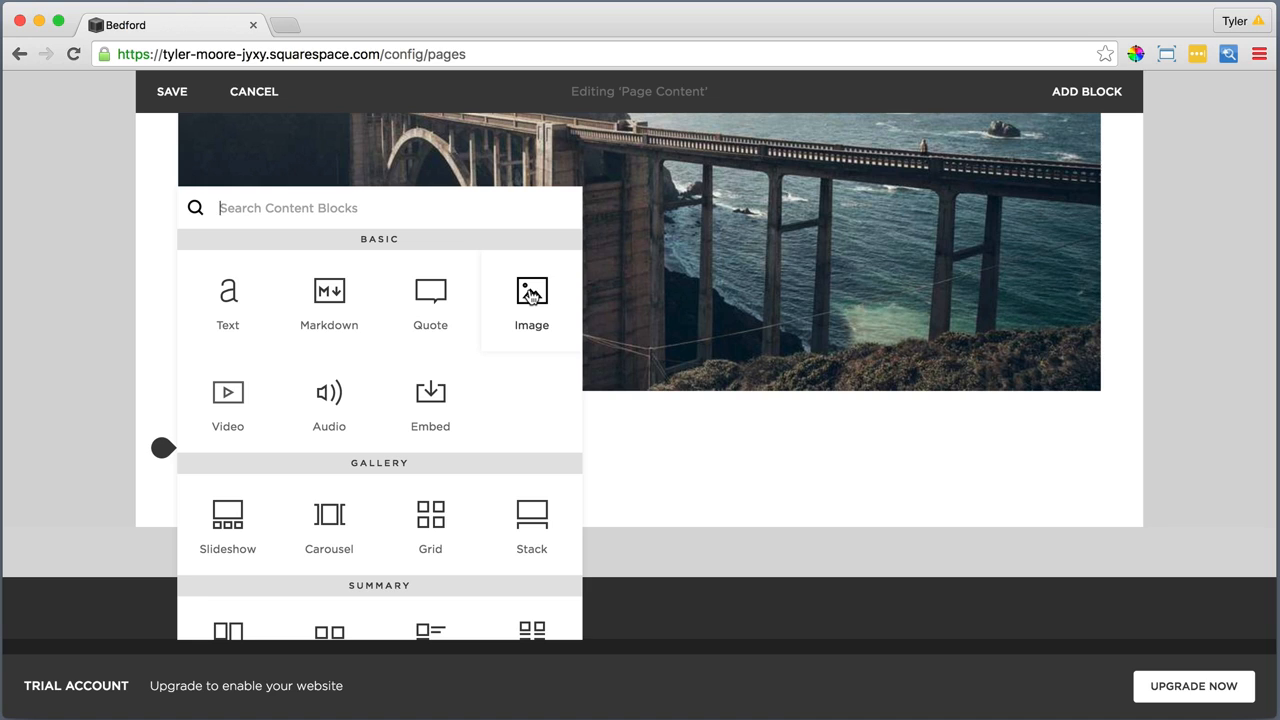
left_click(531, 293)
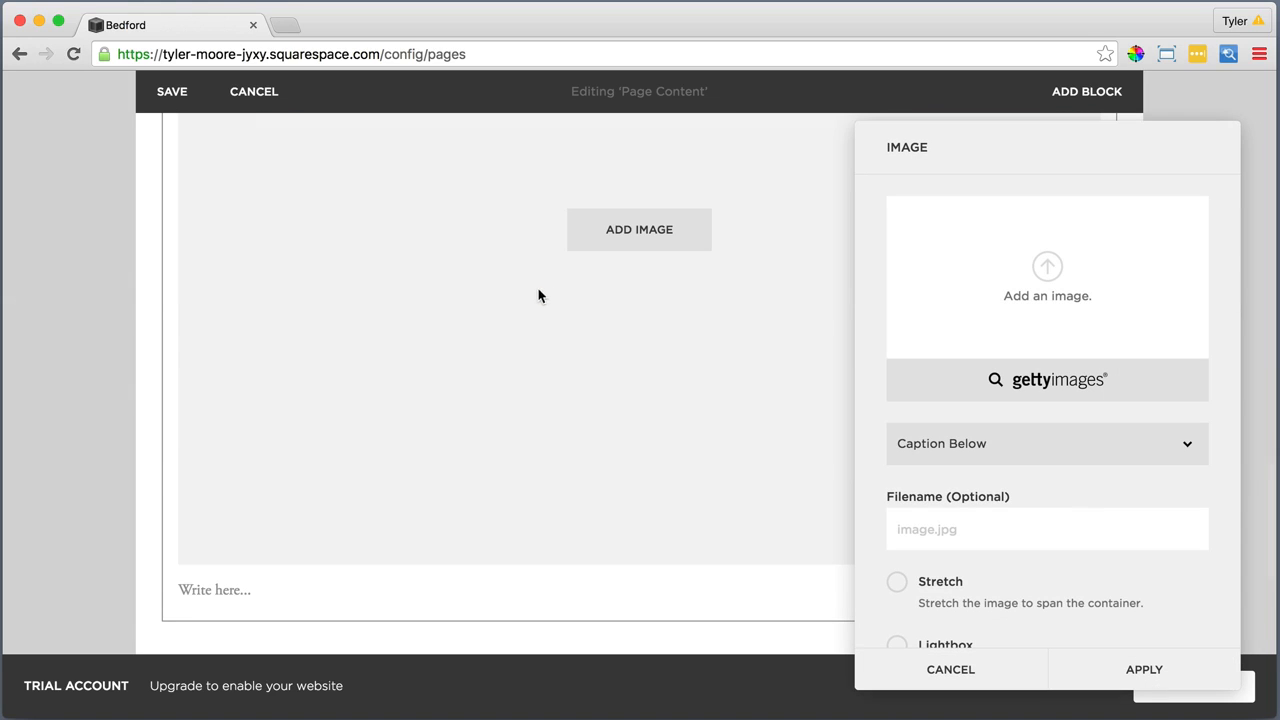
left_click(1046, 268)
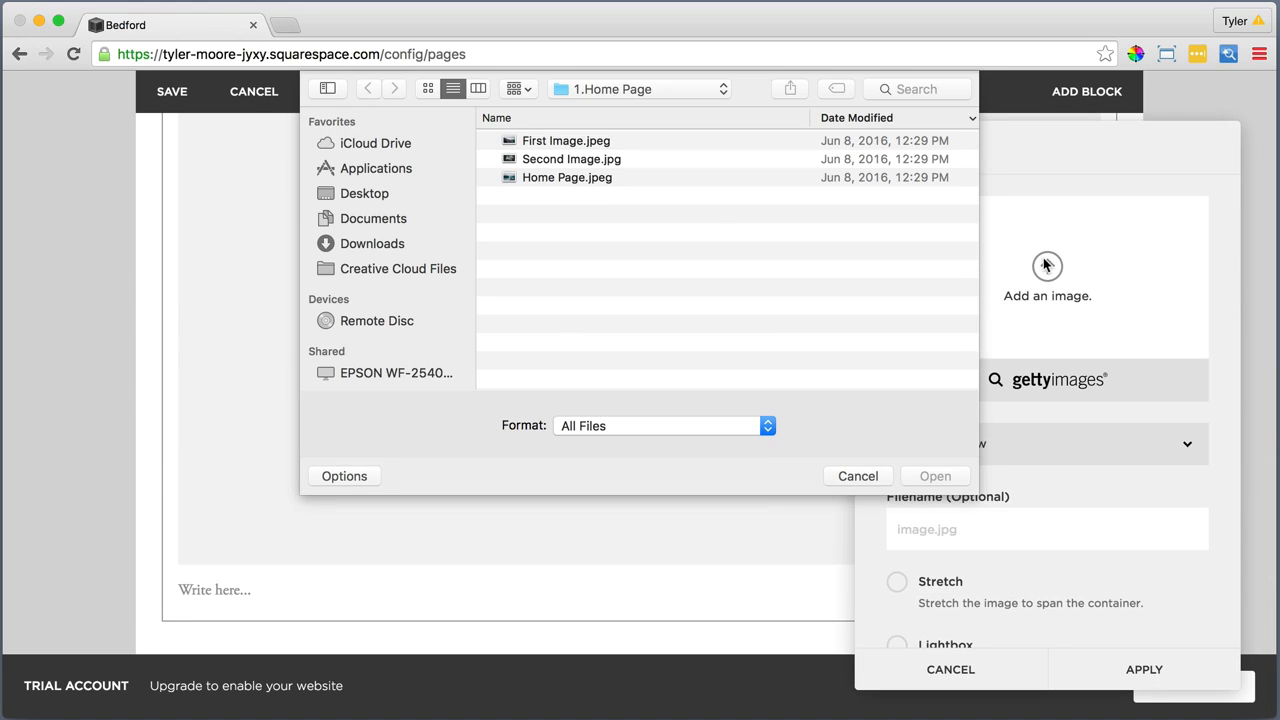
left_click(640, 159)
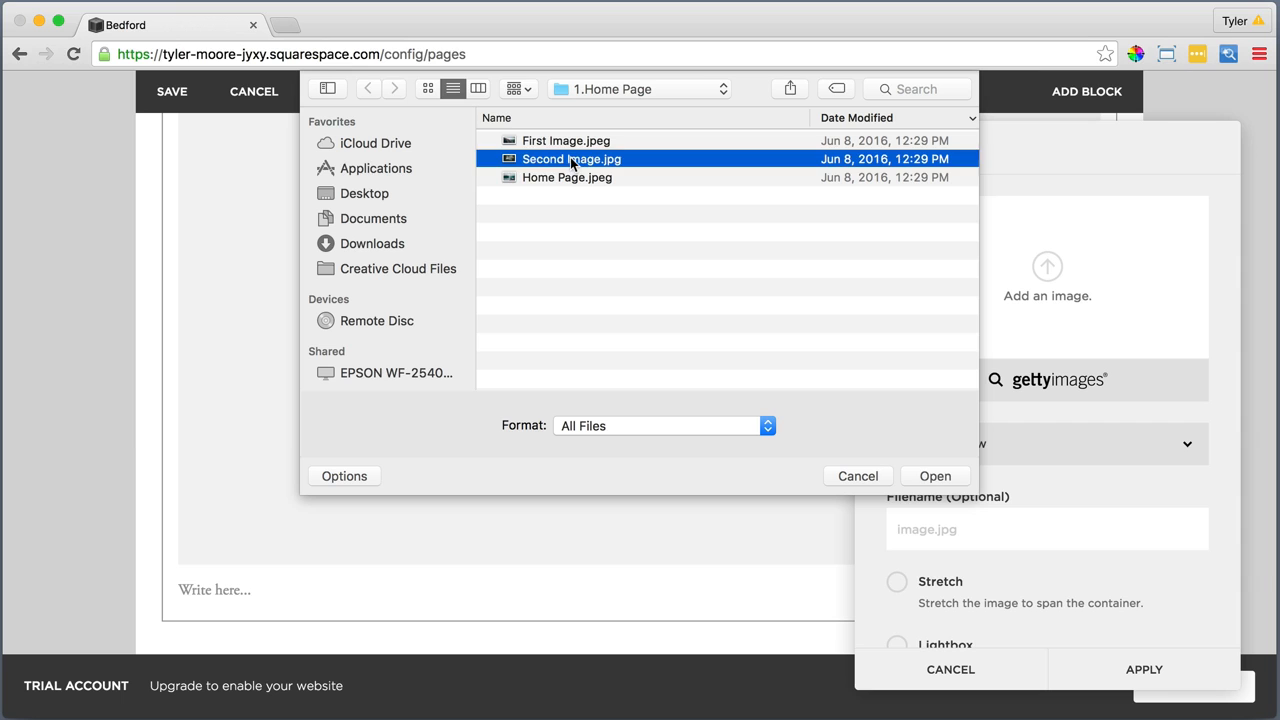
left_click(935, 476)
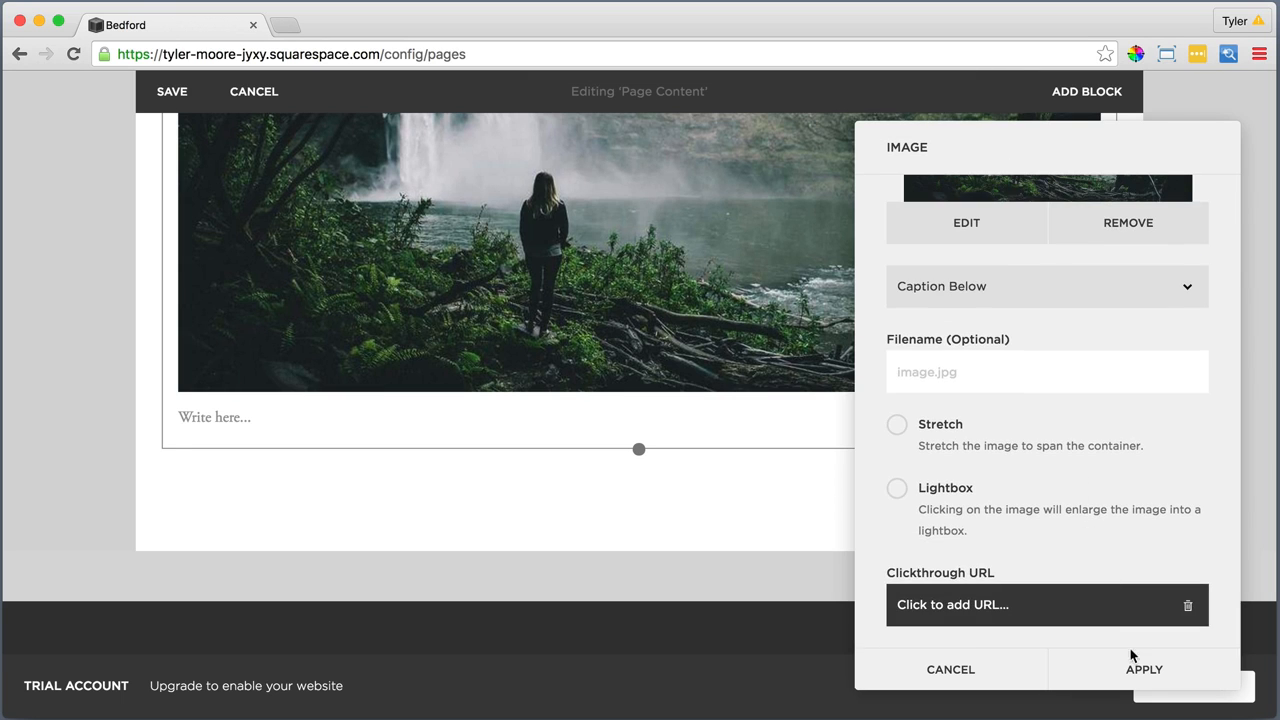
left_click(1138, 666)
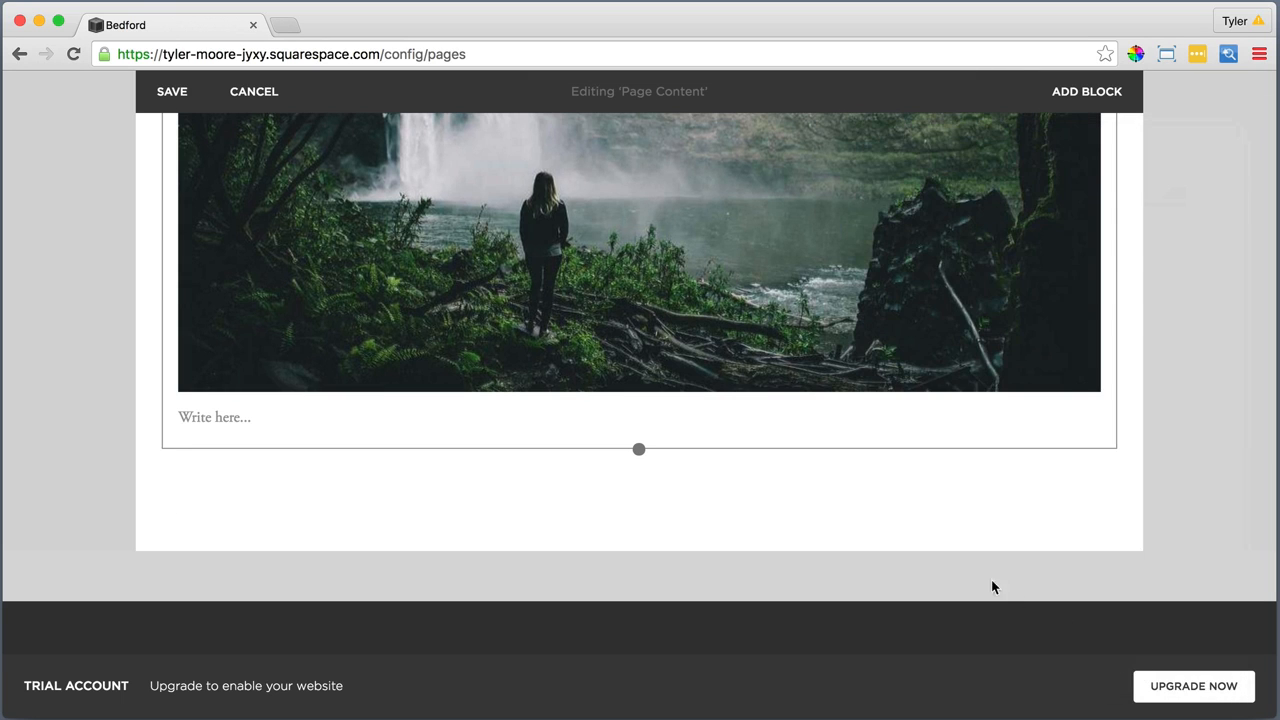
Move the waterfall Image block to the right of the bridge image so the two sit side by side
scroll(755, 360, "up", 2)
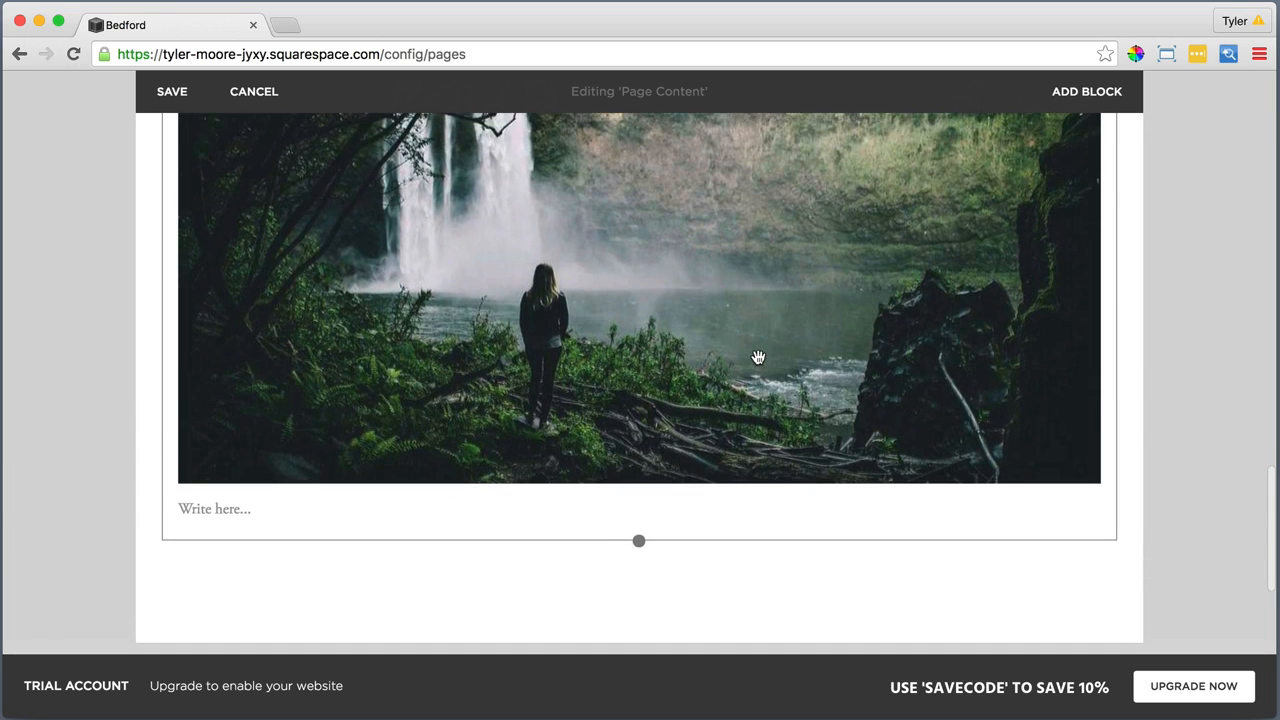
scroll(758, 357, "up", 5)
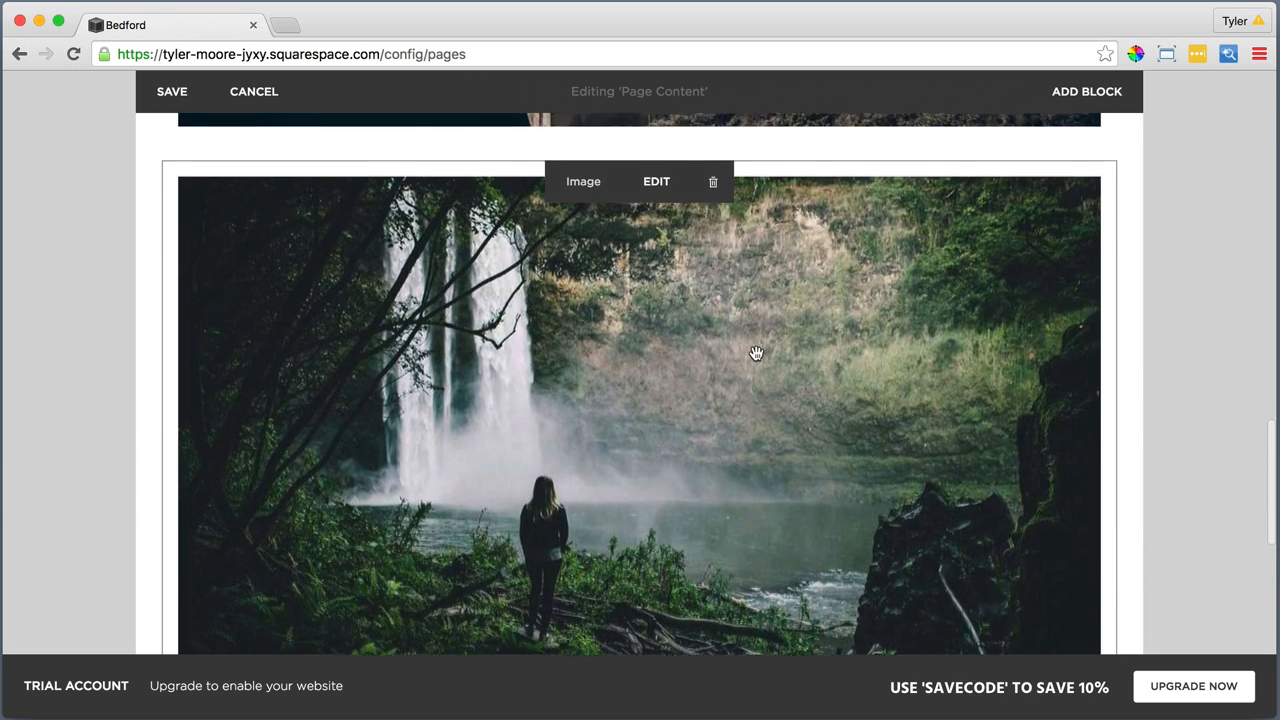
scroll(757, 353, "up", 2)
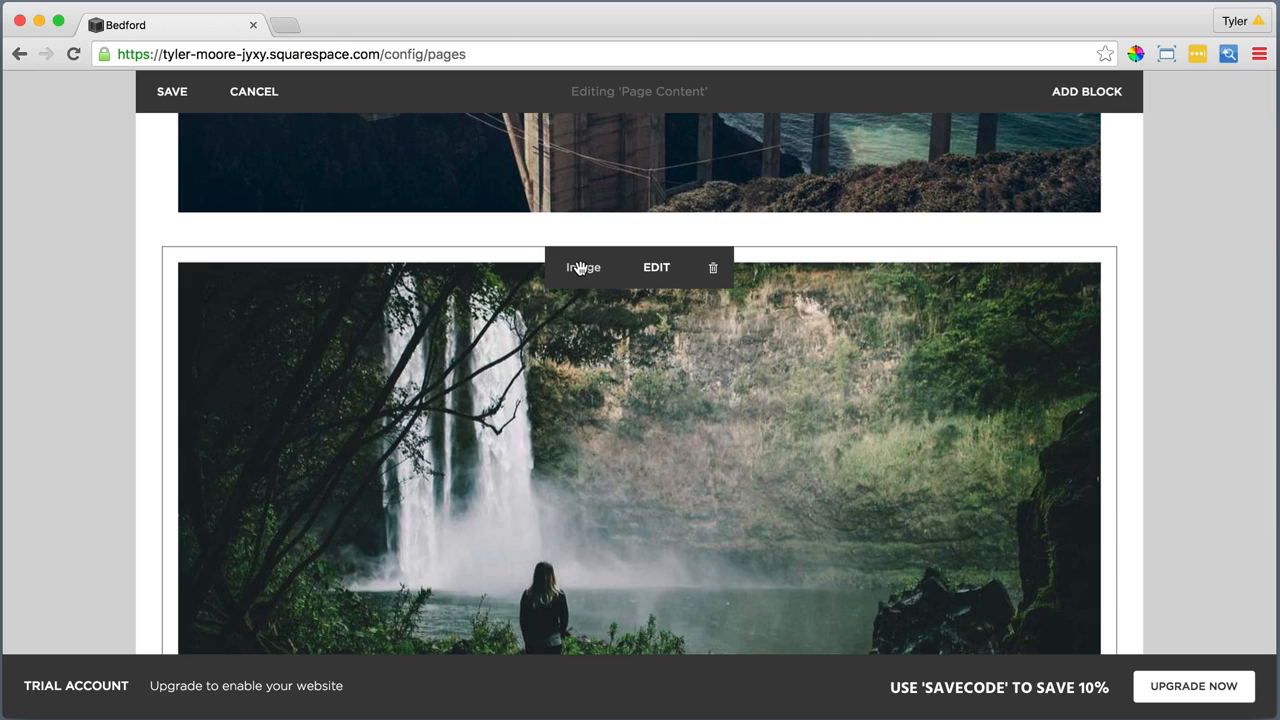
left_click_drag(580, 268, 1015, 332)
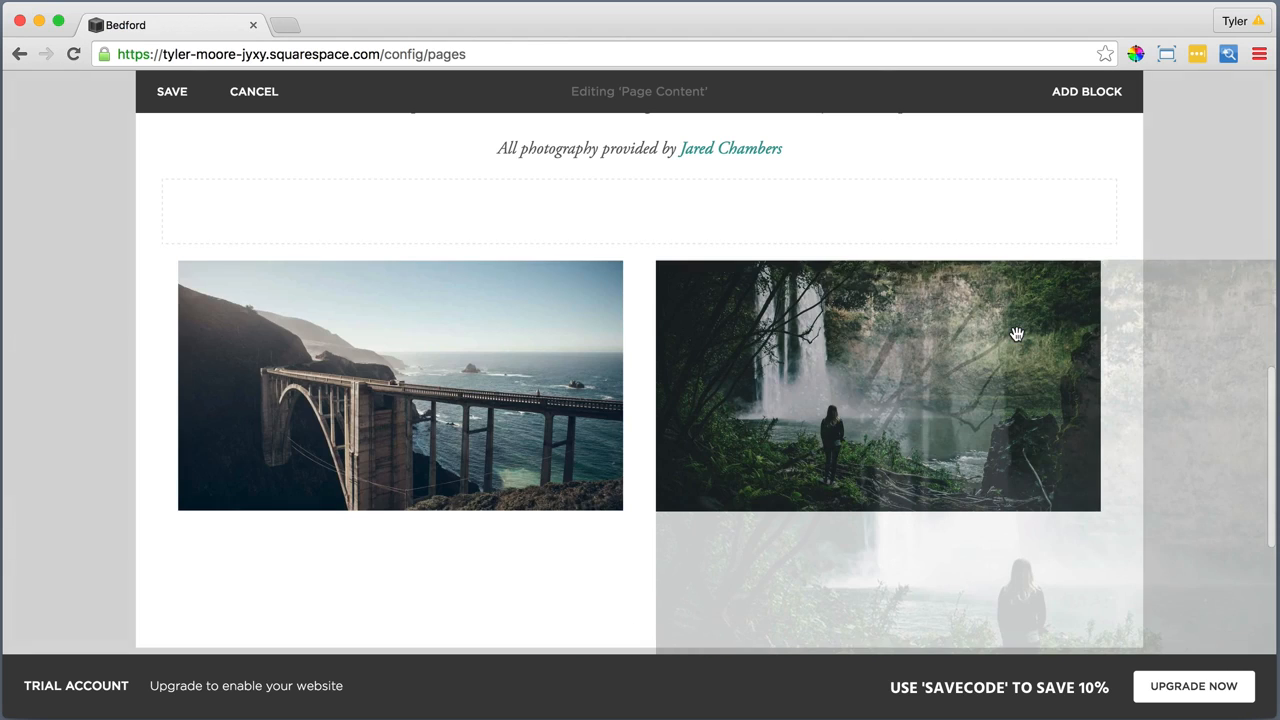
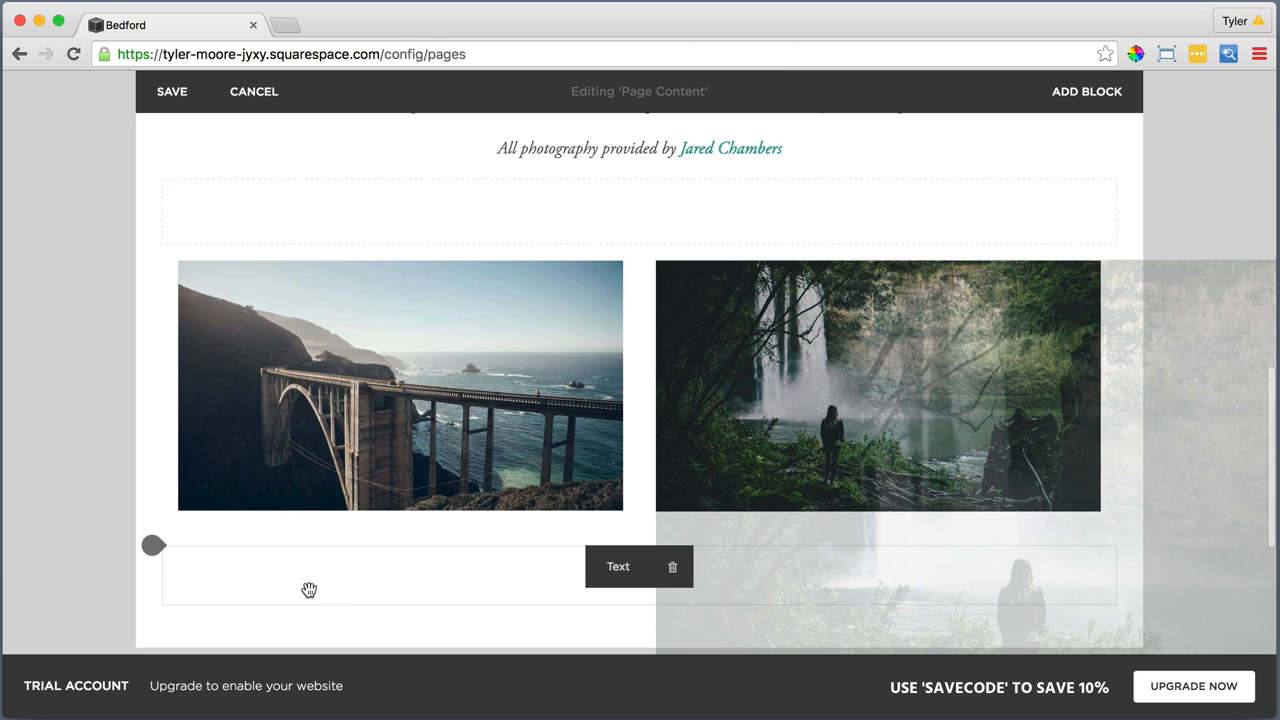
Add a Text block directly beneath the bridge image and place the cursor in it
left_click(160, 546)
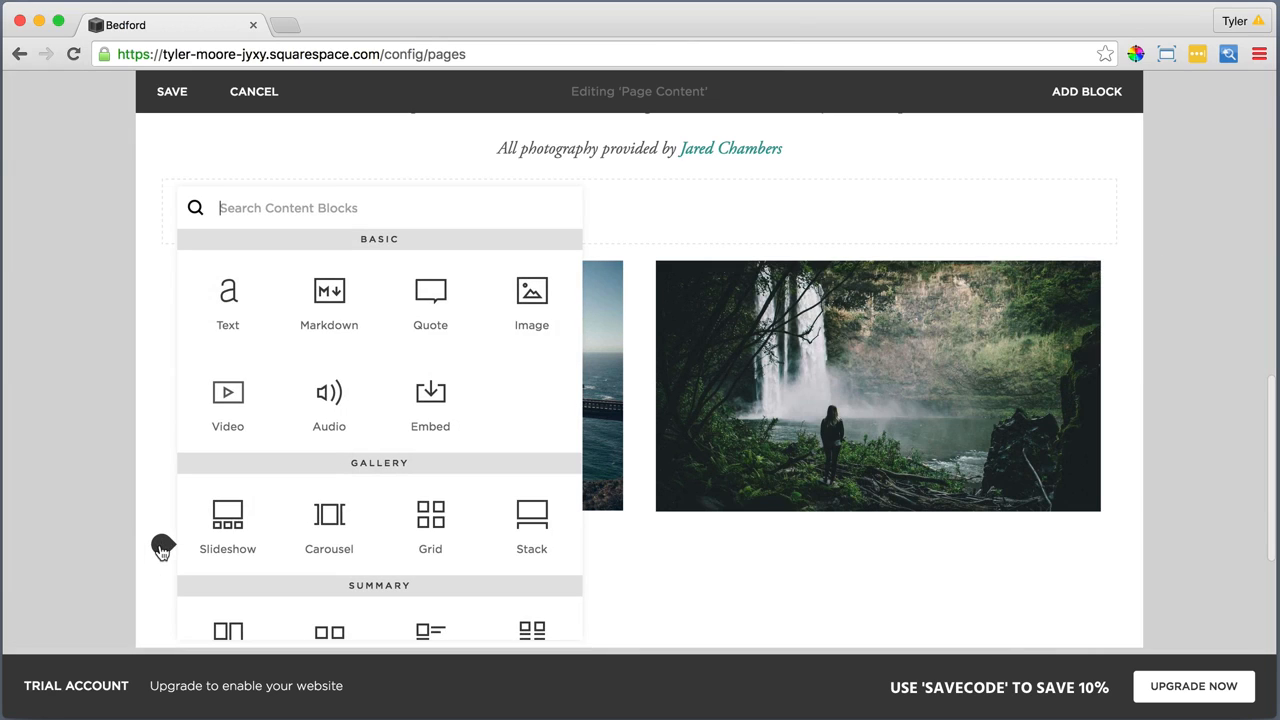
left_click(228, 295)
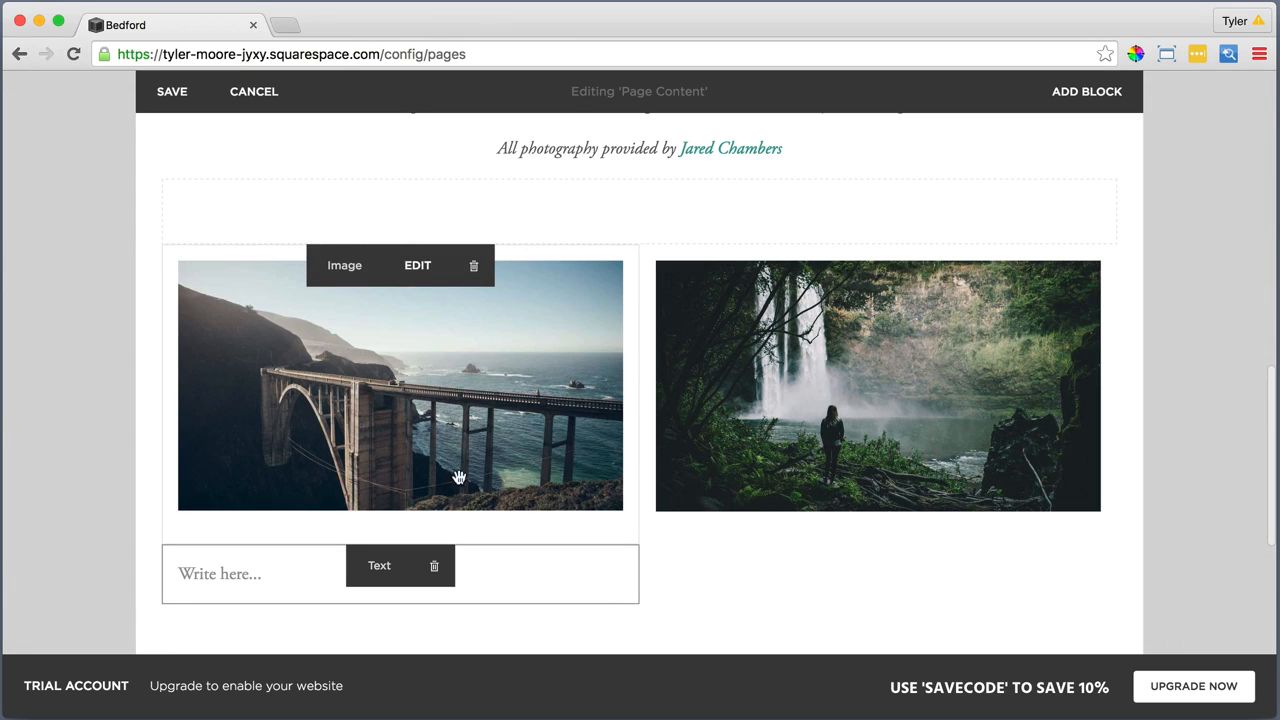
left_click(514, 582)
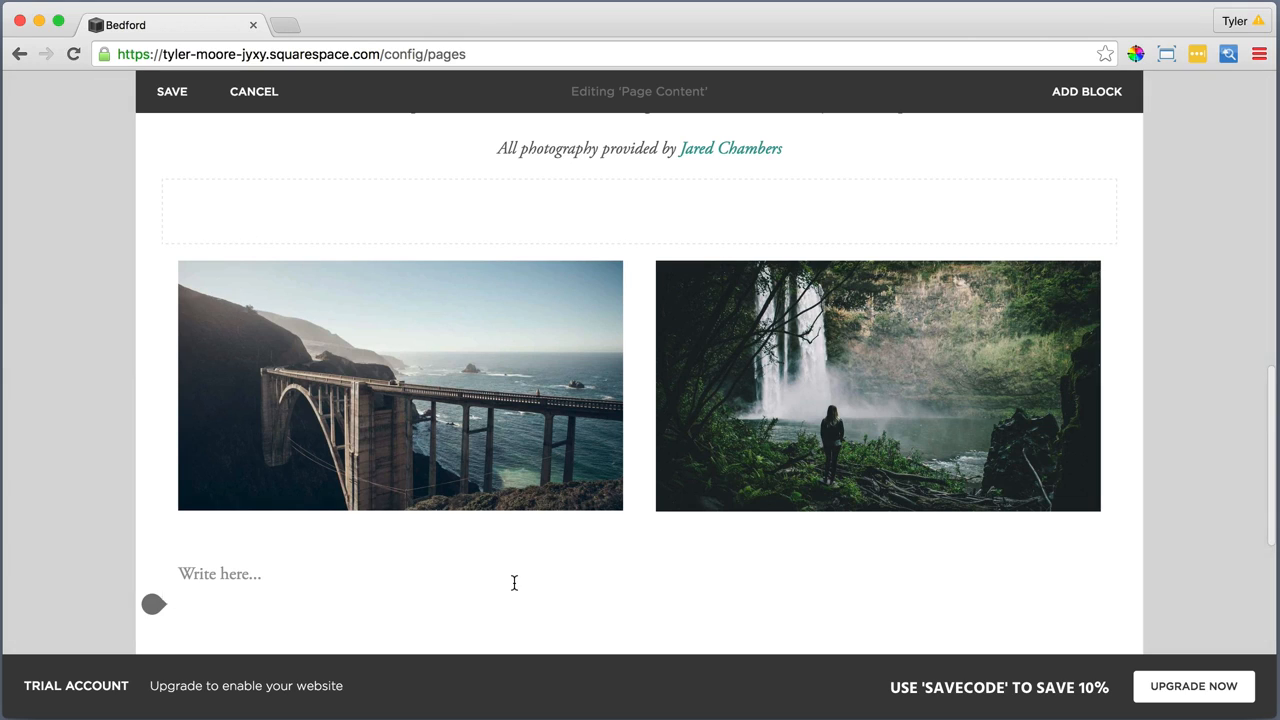
left_click(337, 577)
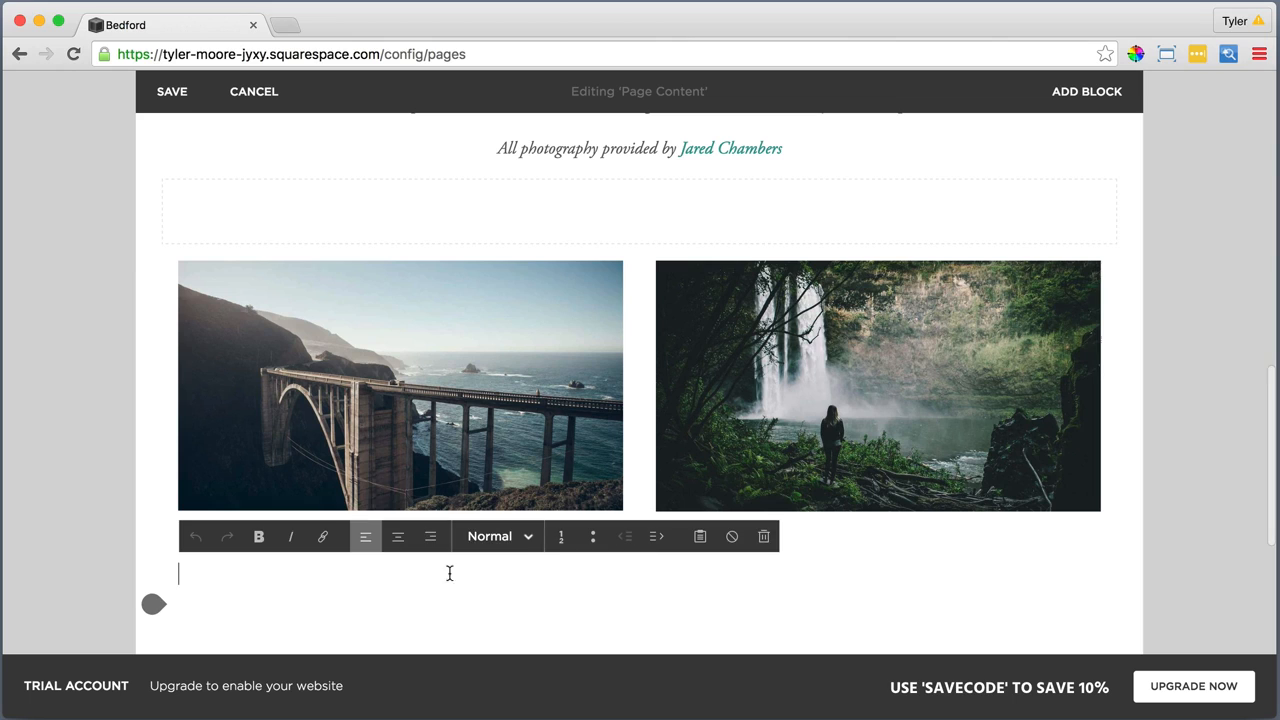
Paste the copied About title, organization and mission description, and Learn More line into the new Text block as plain text
left_click(700, 536)
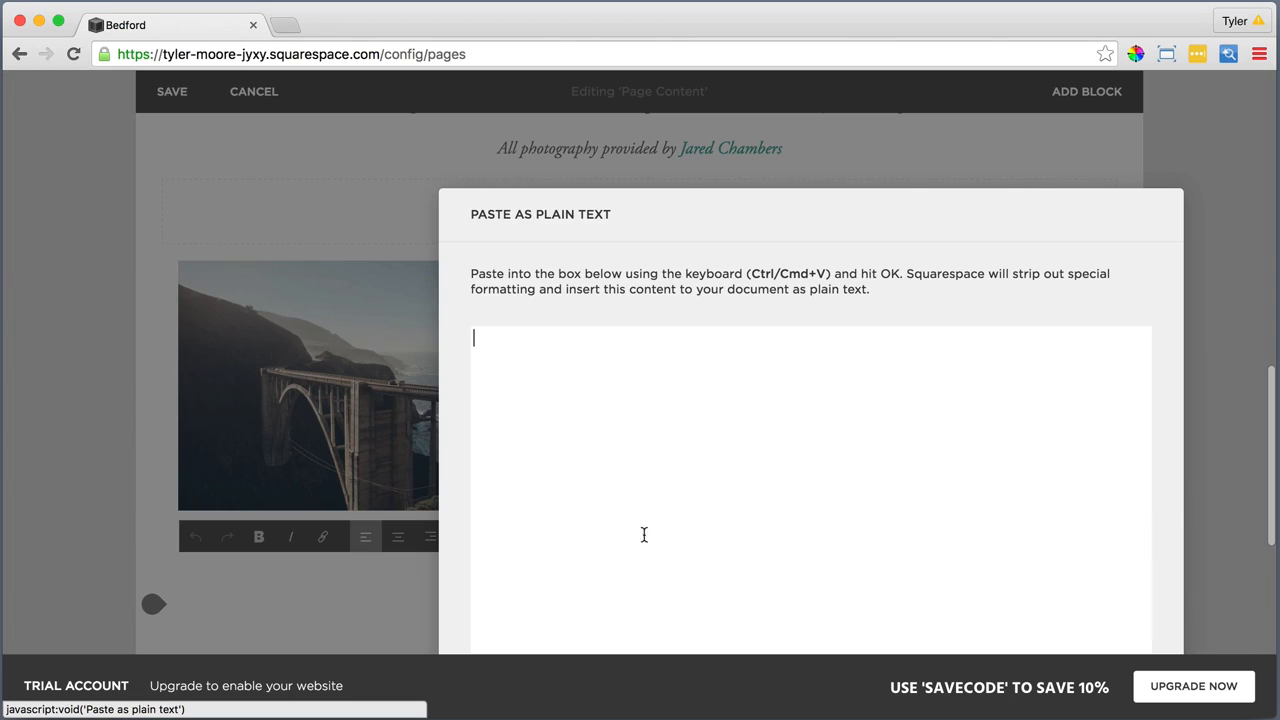
right_click(582, 360)
left_click(620, 456)
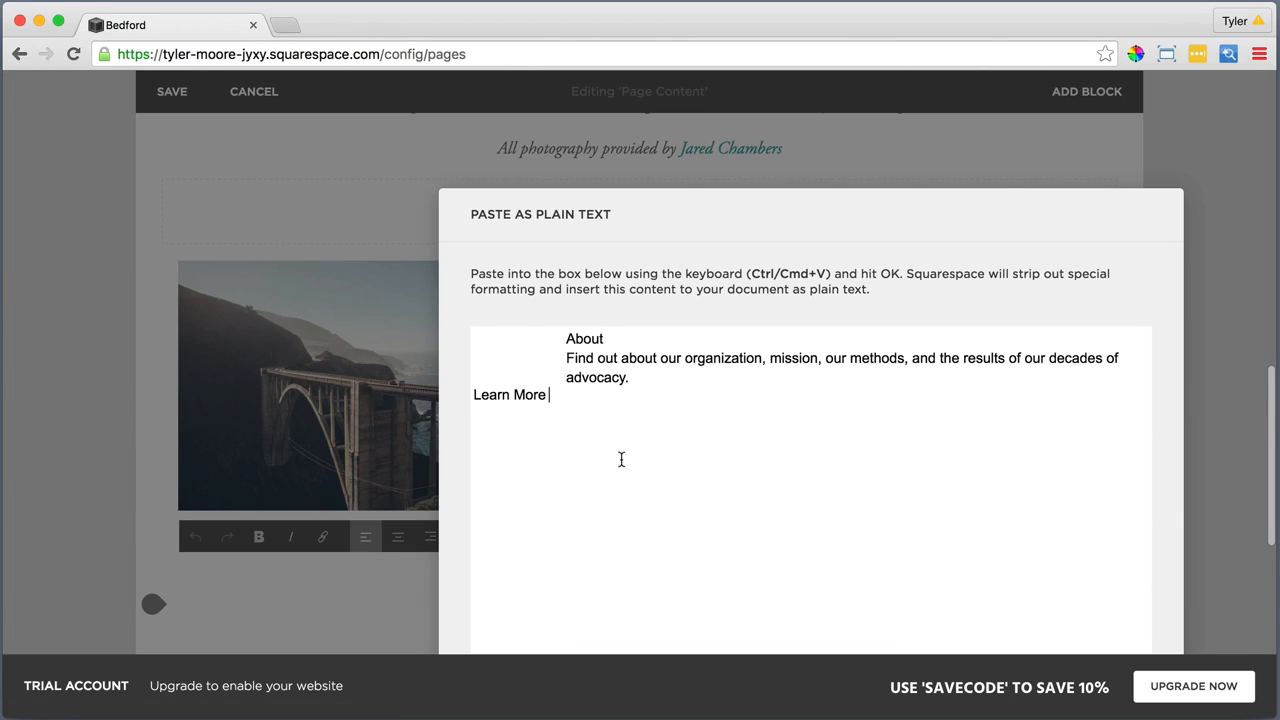
left_click_drag(801, 221, 701, 125)
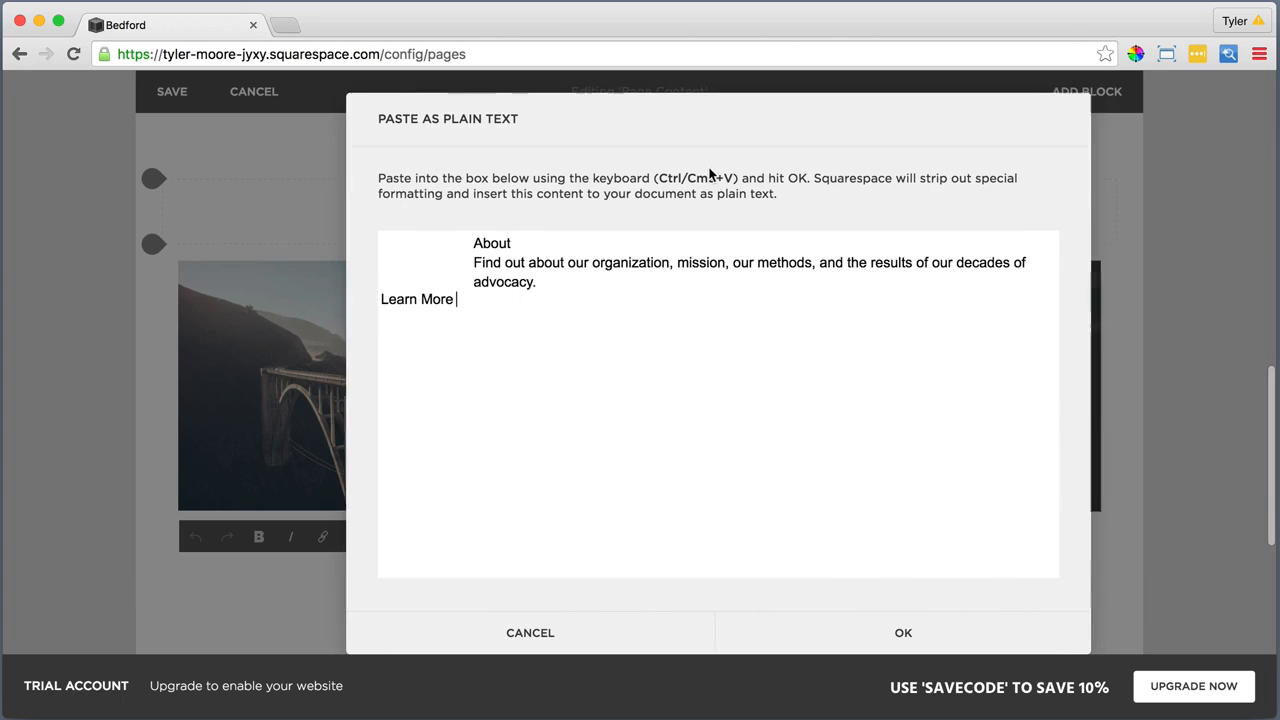
left_click(877, 632)
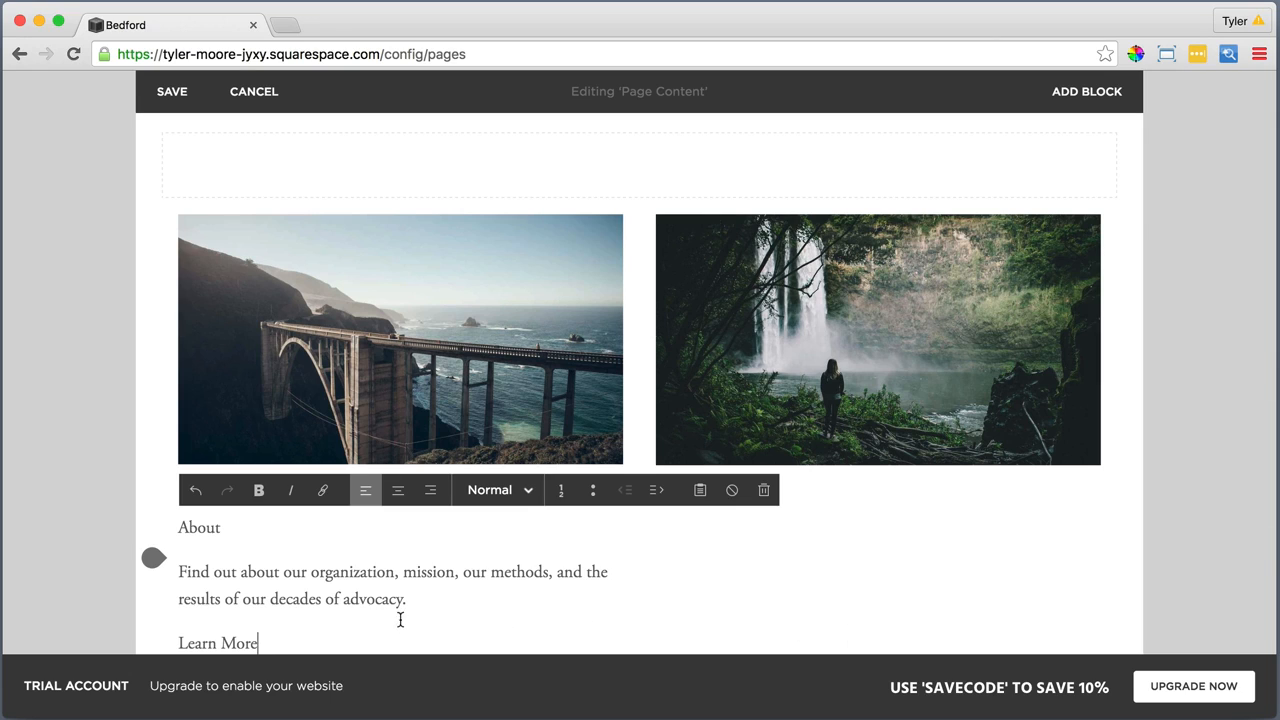
Center all the text under the bridge image and format the About line as Heading 2
left_click_drag(277, 634, 178, 527)
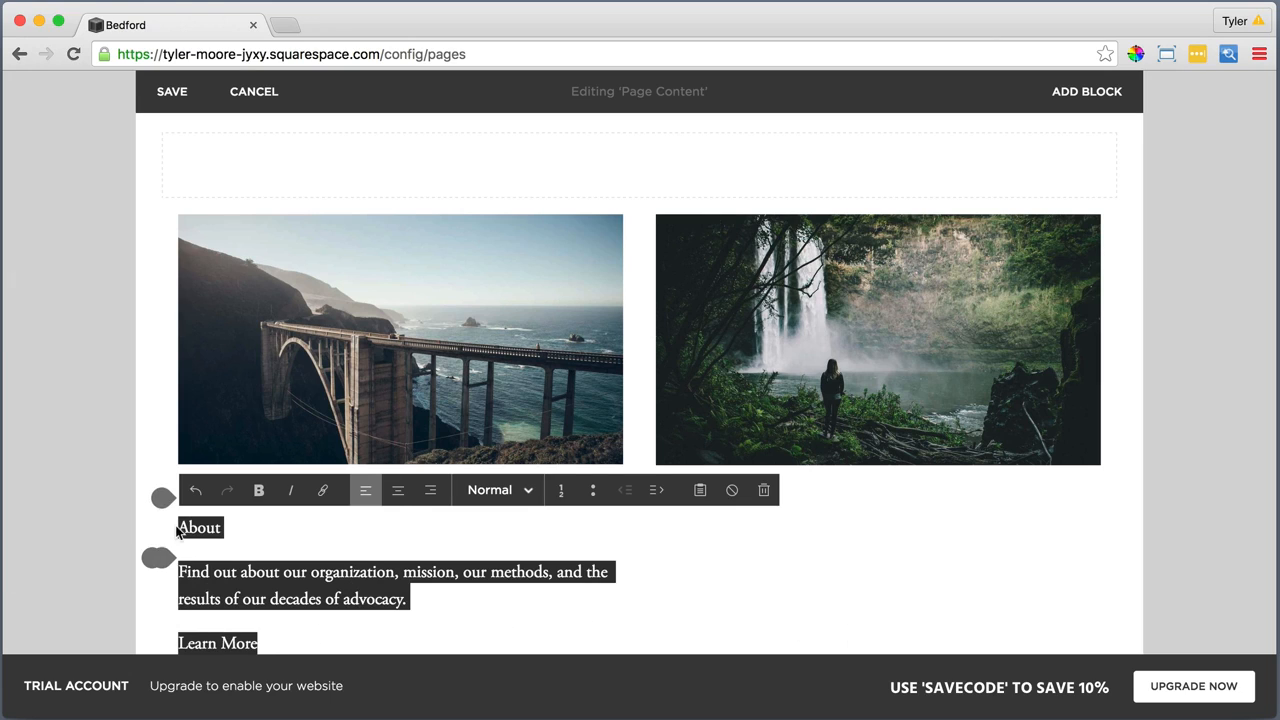
left_click(398, 491)
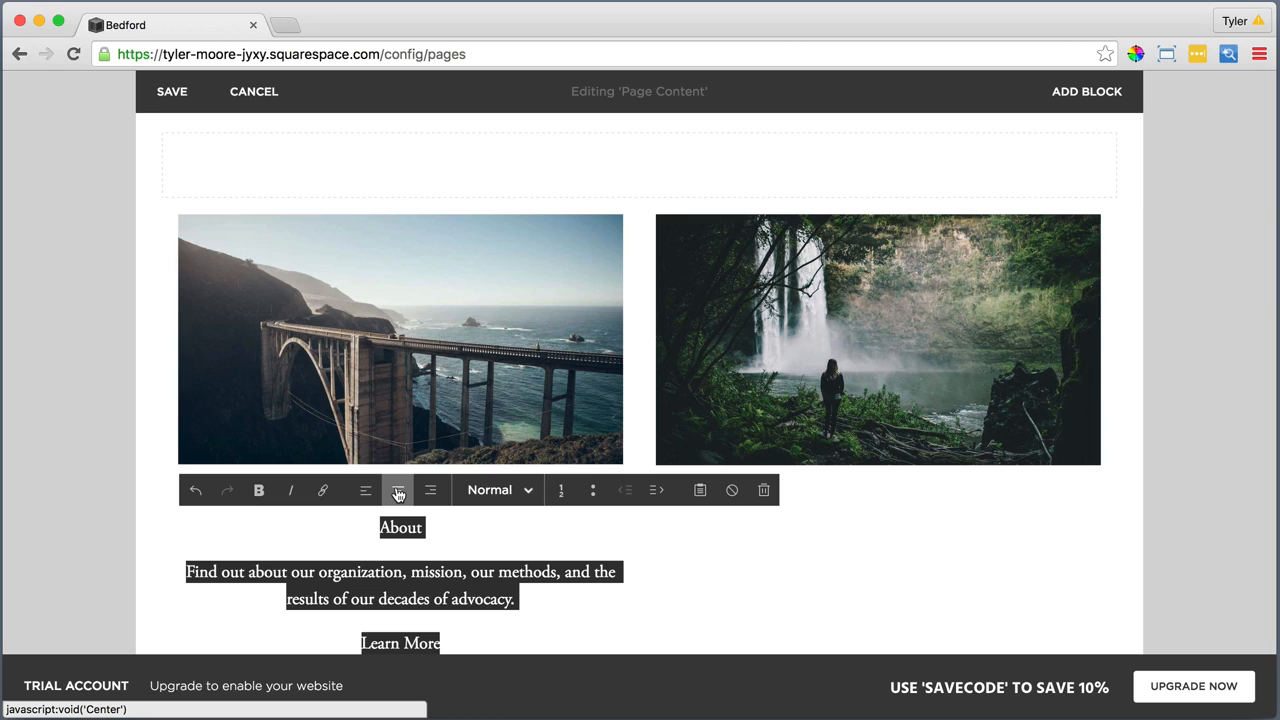
left_click_drag(423, 527, 380, 527)
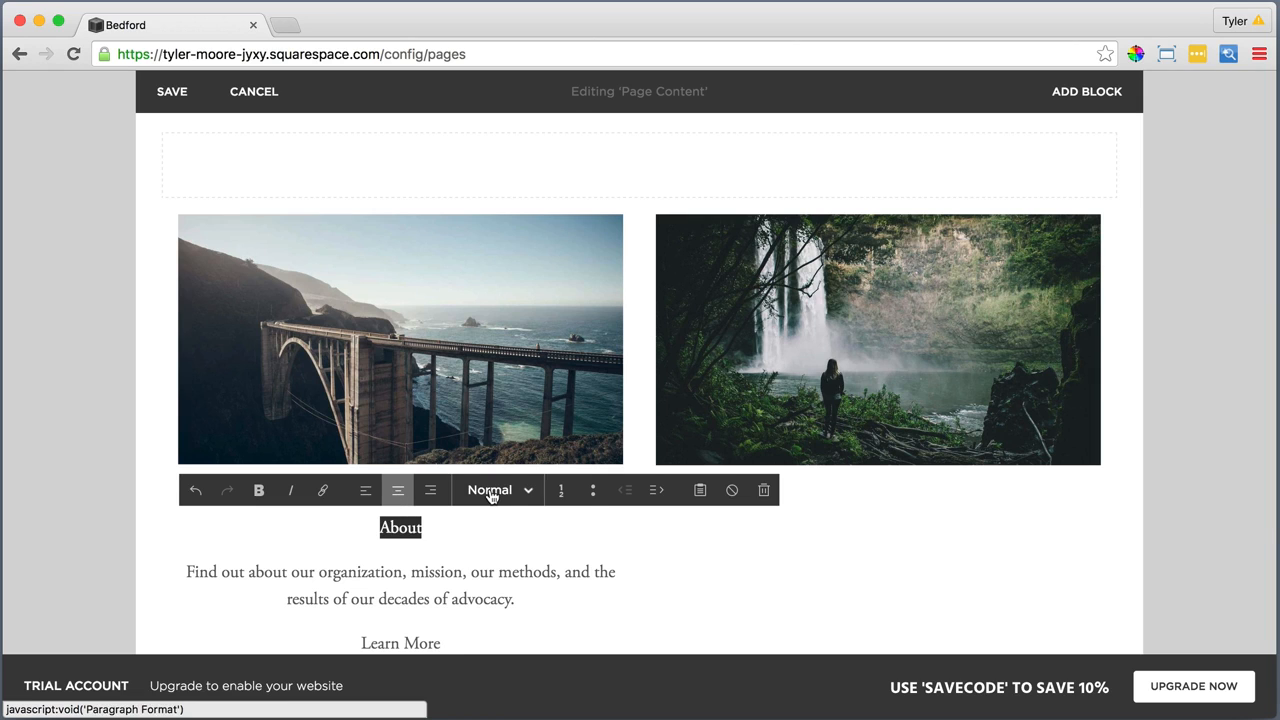
left_click(490, 490)
left_click(527, 418)
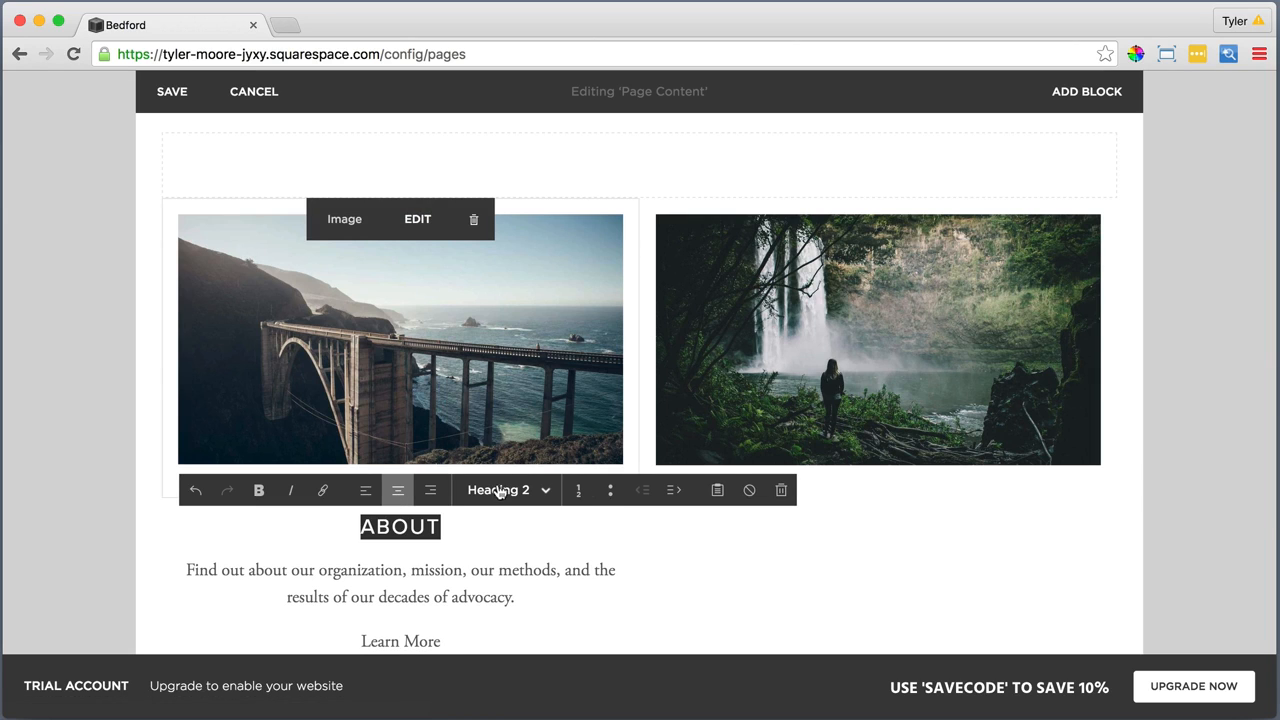
Link the About heading to the site's What We Do page
left_click_drag(457, 527, 358, 527)
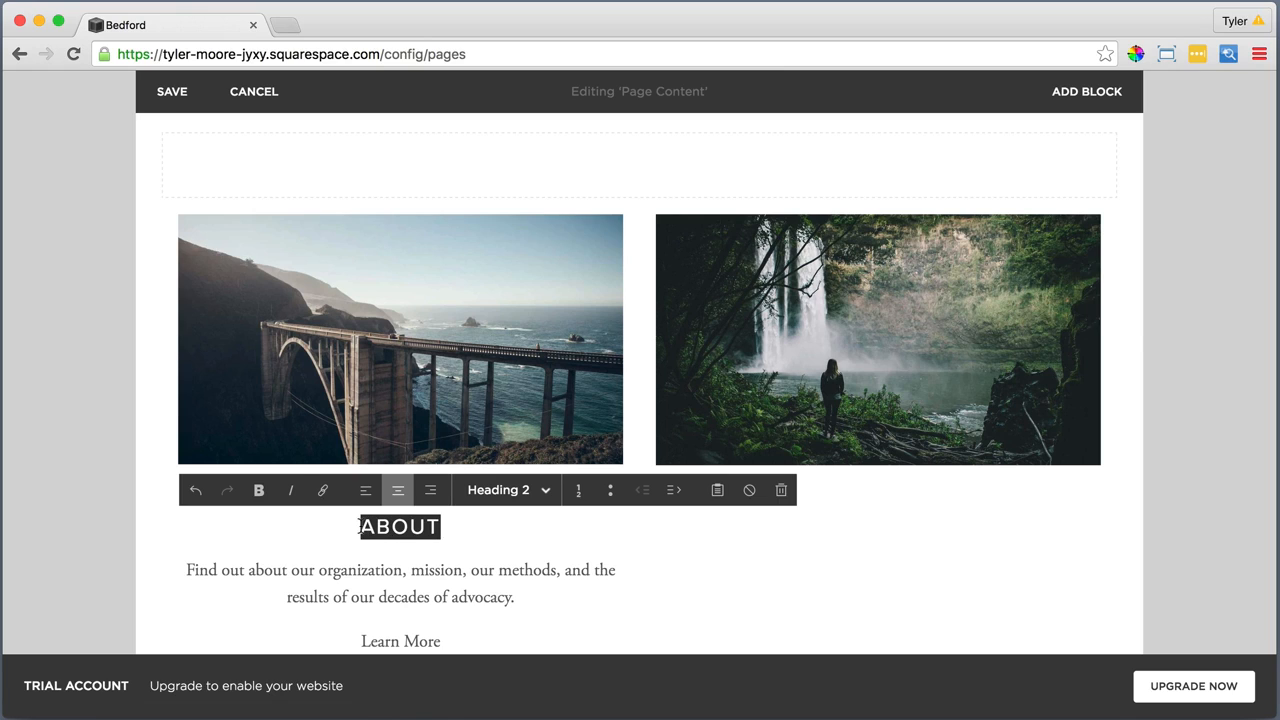
left_click(323, 492)
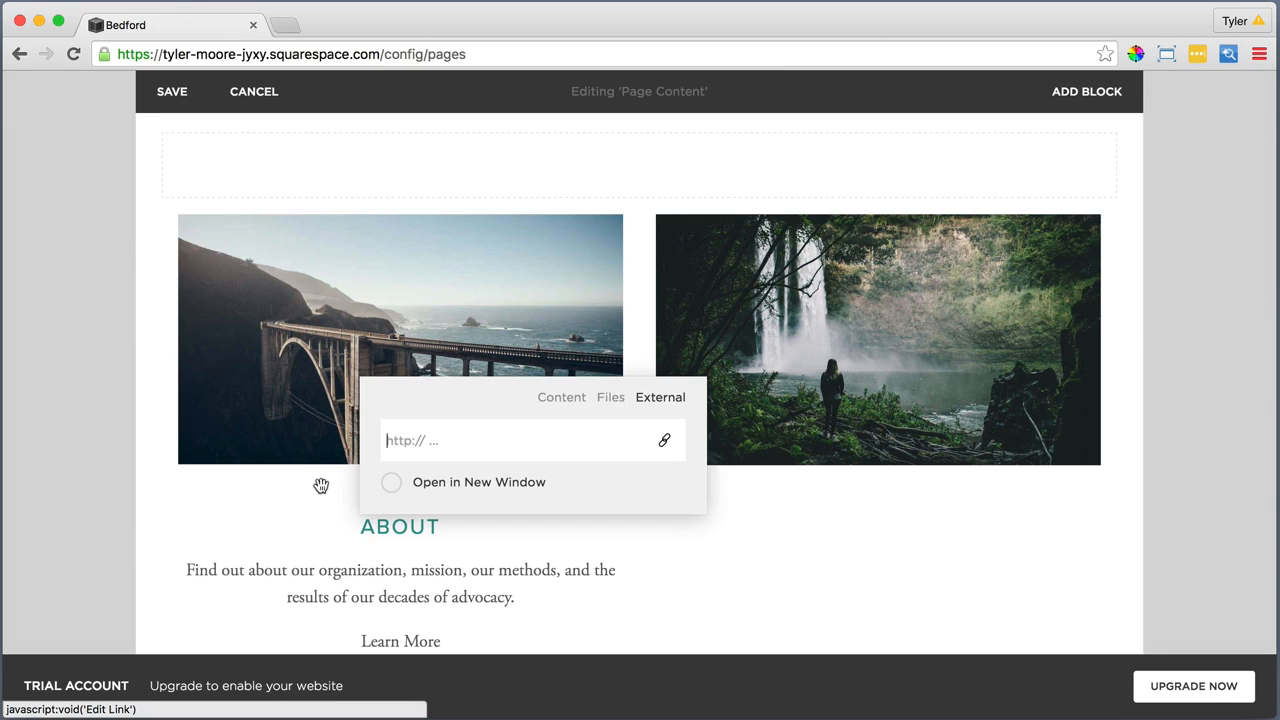
left_click(559, 398)
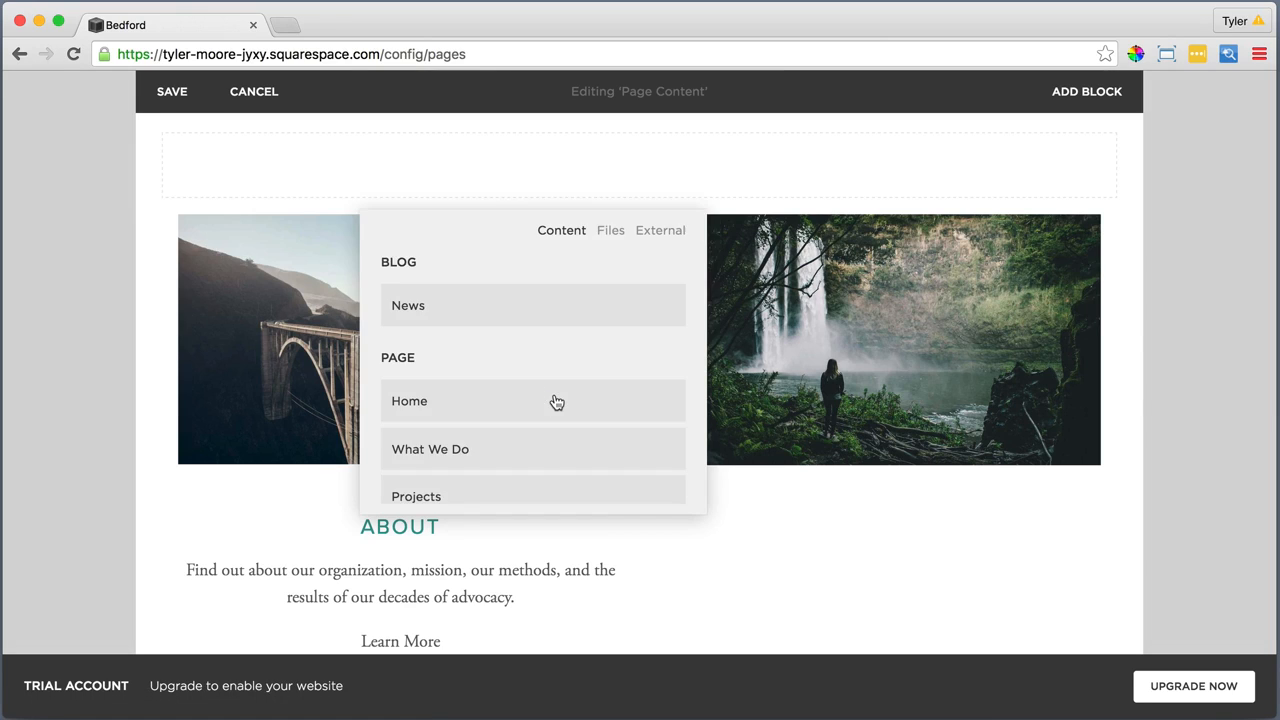
left_click(493, 447)
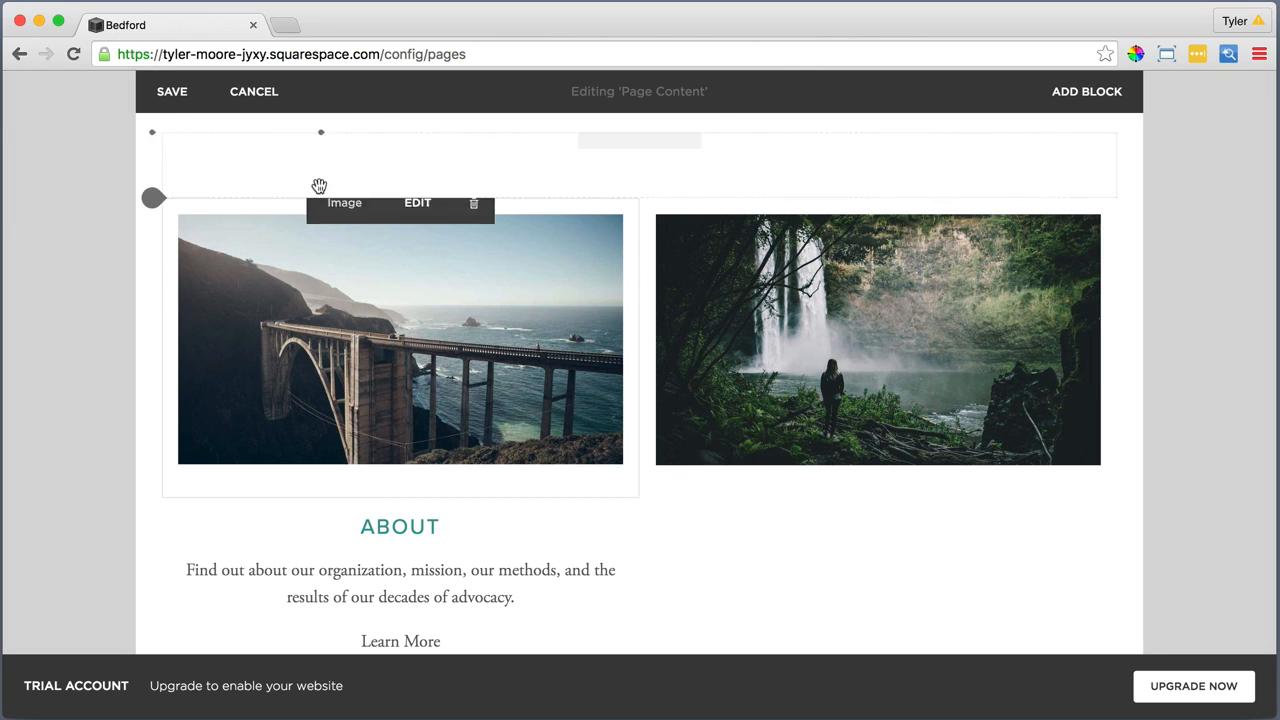
Search the web for "arrow symbol" in a new browser tab and open the Unicode Arrows page
left_click(288, 25)
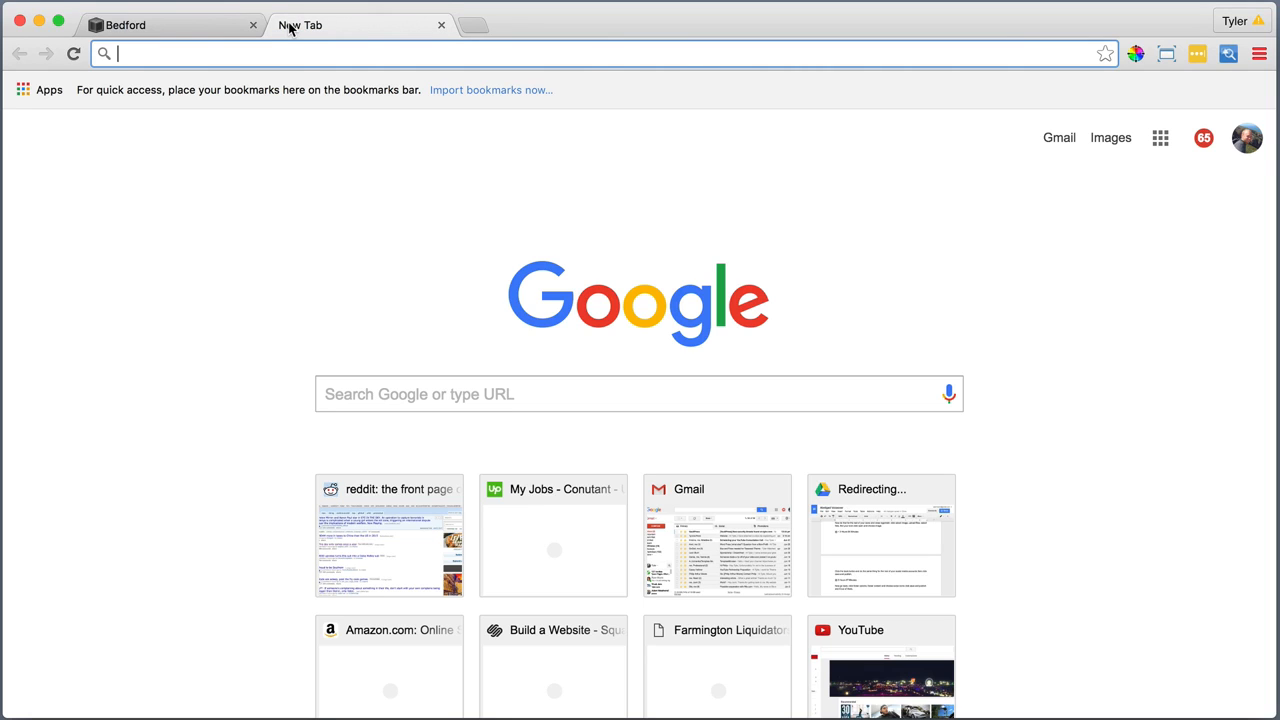
type("arrow")
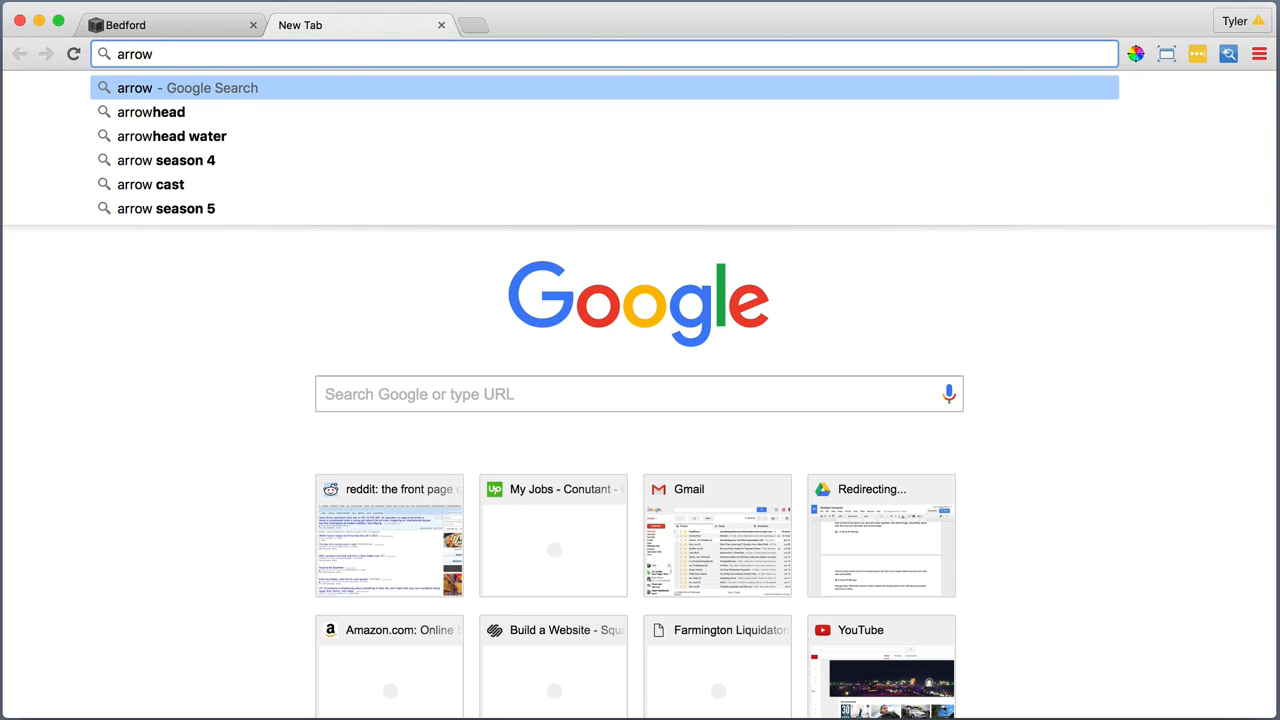
type(" symbol")
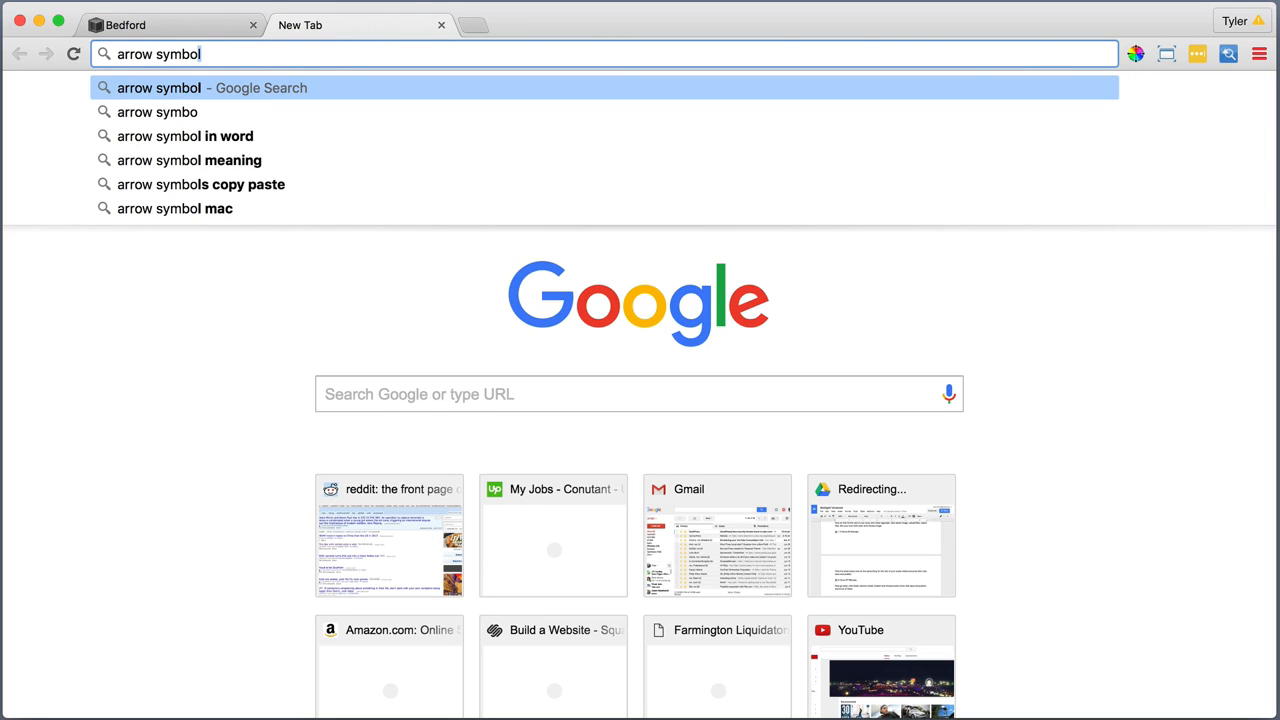
key("Return")
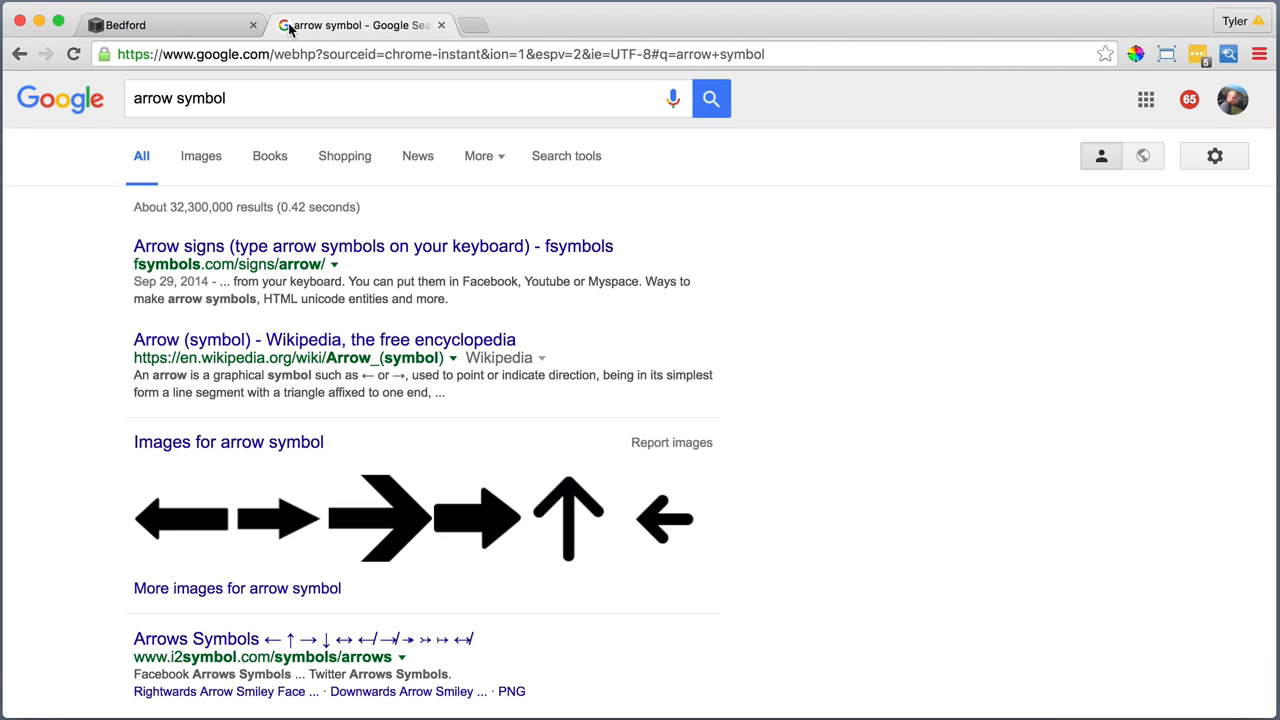
scroll(355, 255, "down", 4)
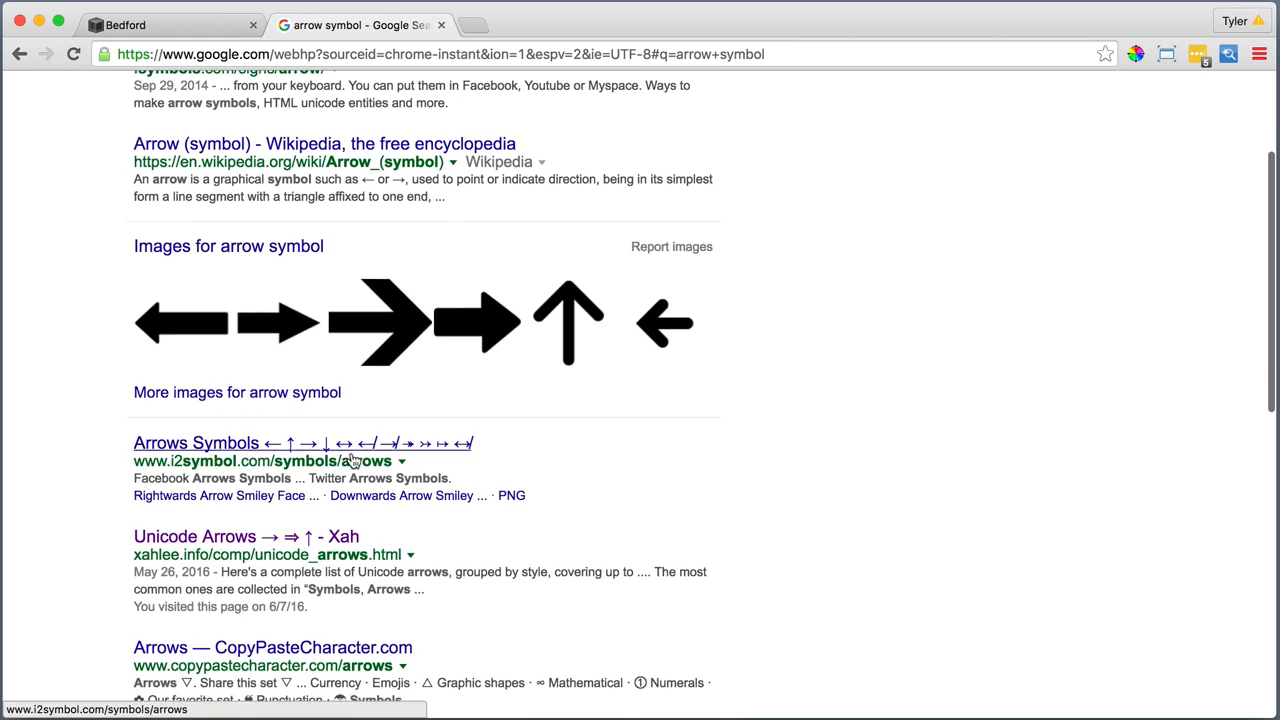
left_click(267, 541)
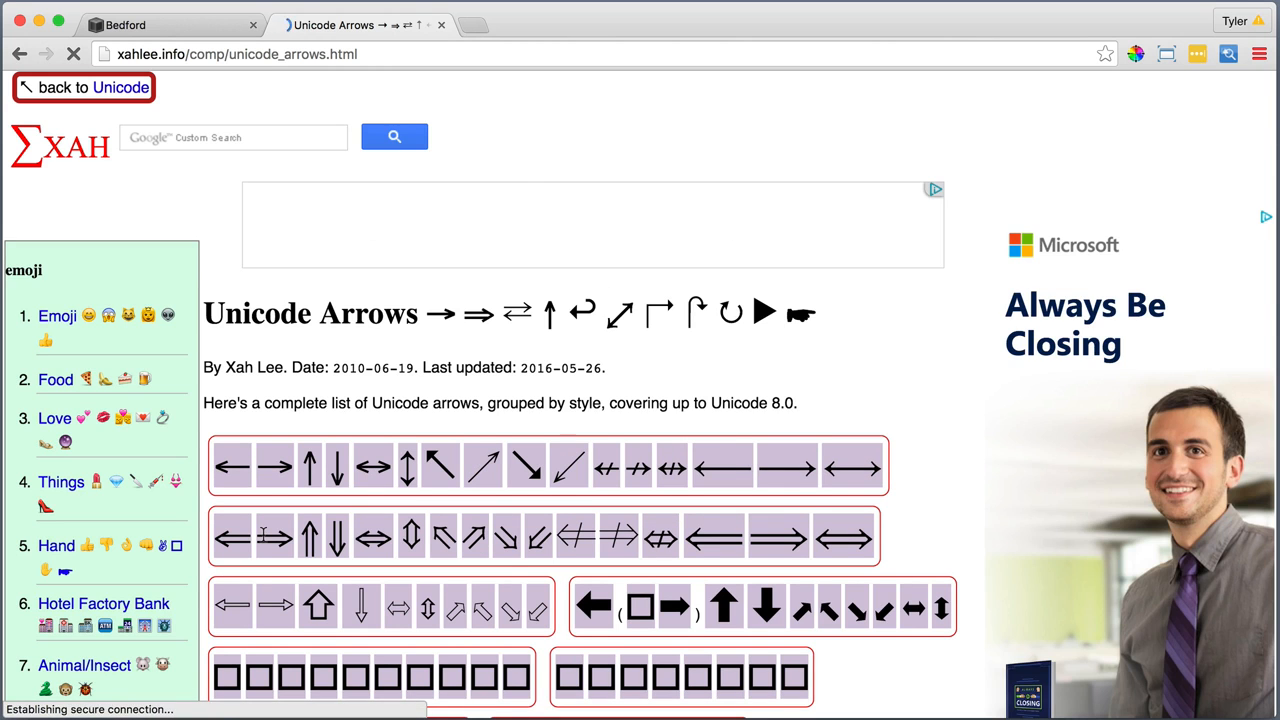
Copy the simple right arrow (→) from the first row of arrows and close that browser tab
right_click(272, 466)
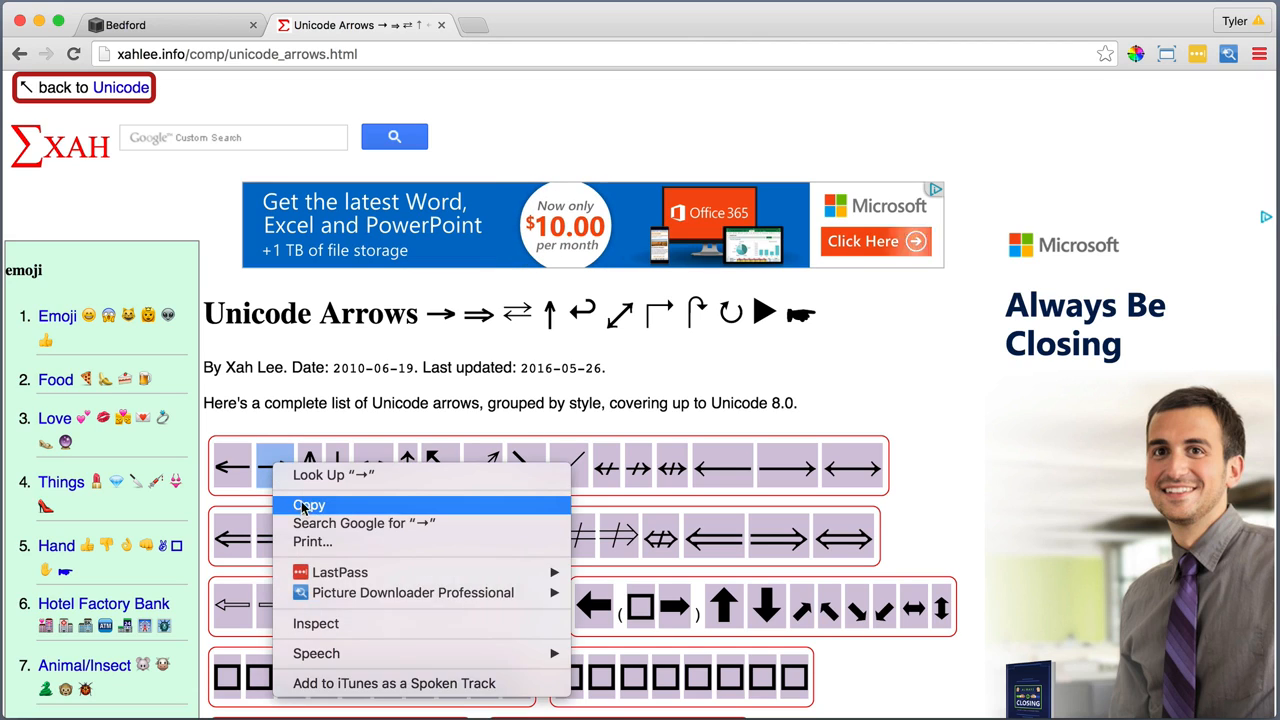
left_click(300, 504)
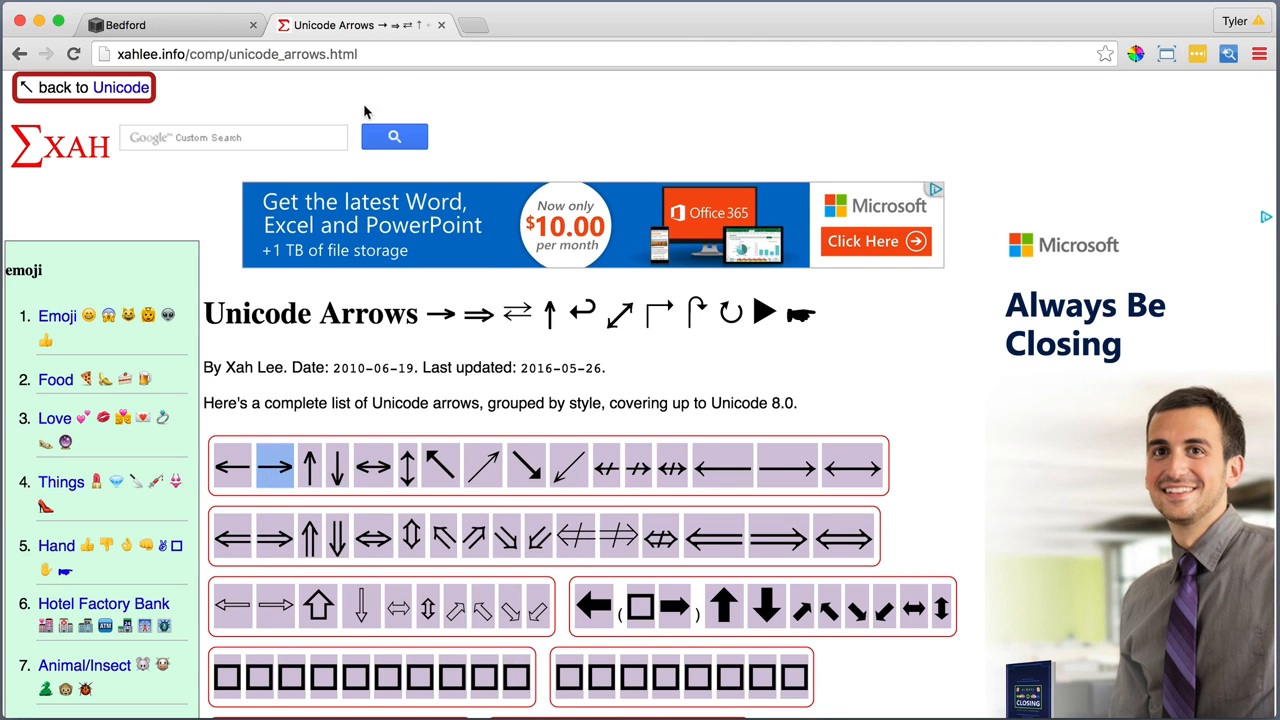
left_click(441, 25)
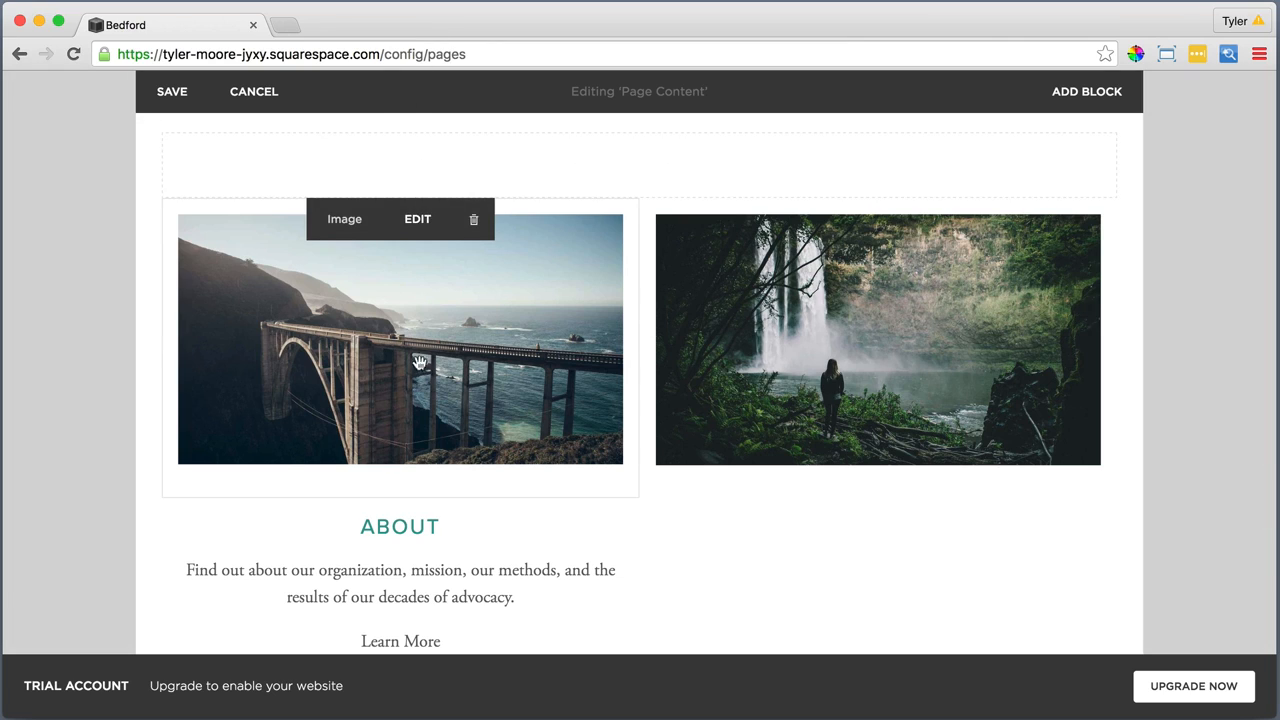
Paste the → symbol as plain text after Learn More in the About text, separated by a space
left_click(446, 641)
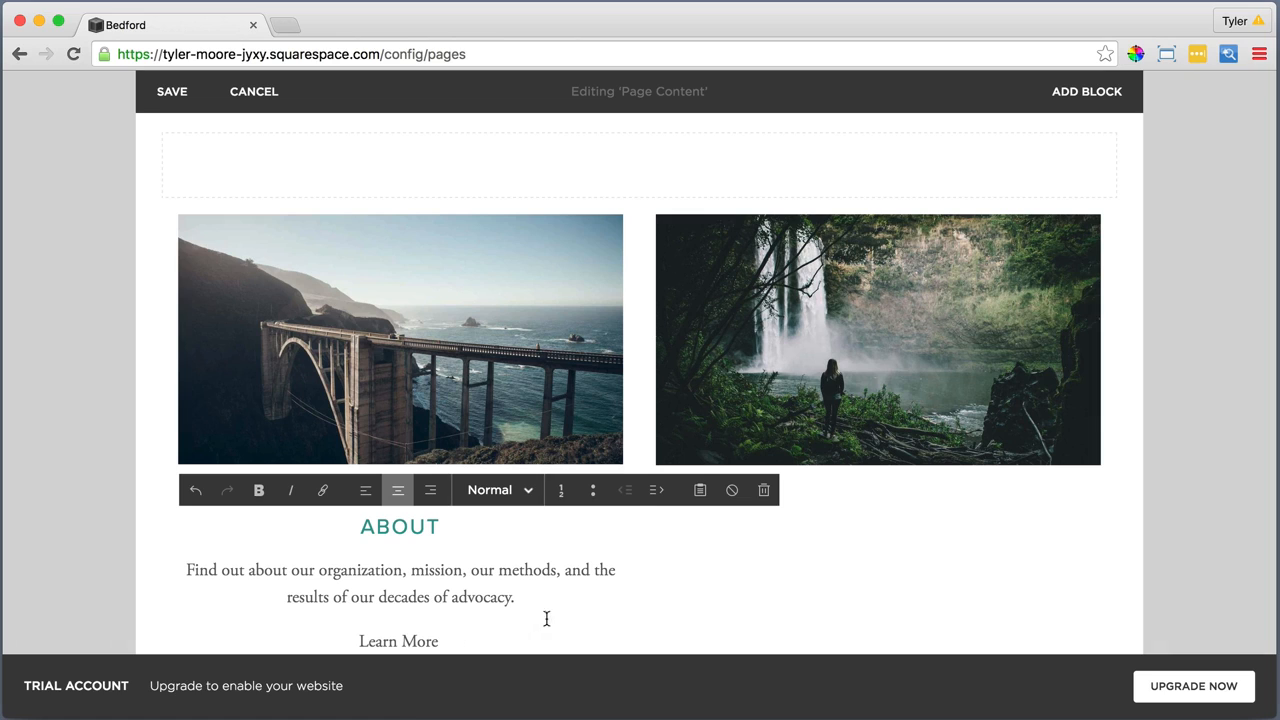
left_click(701, 490)
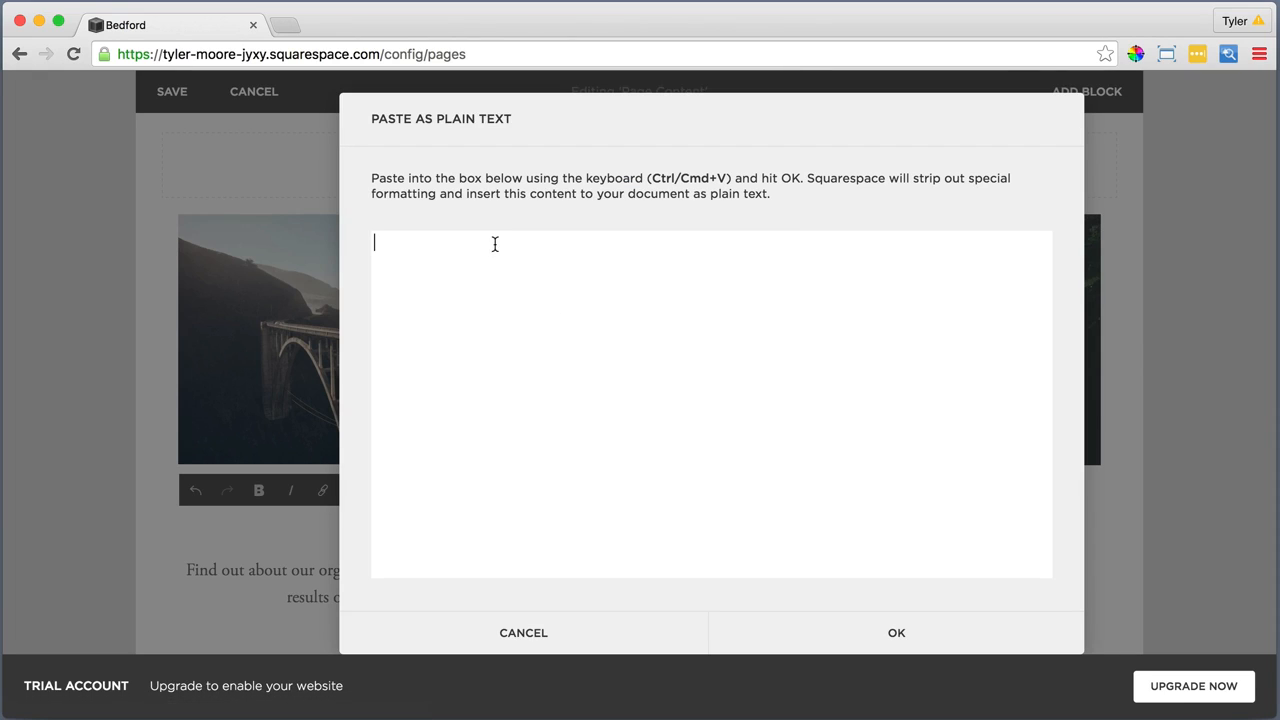
right_click(494, 243)
left_click(520, 336)
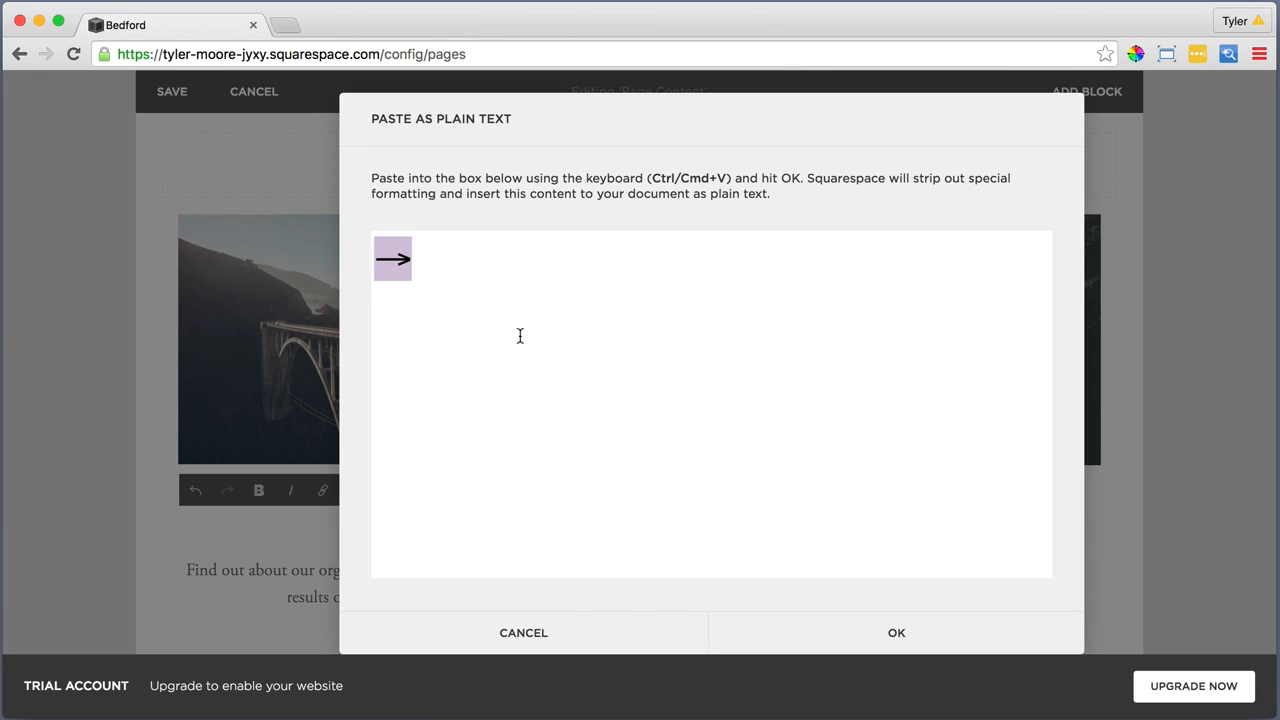
left_click(896, 634)
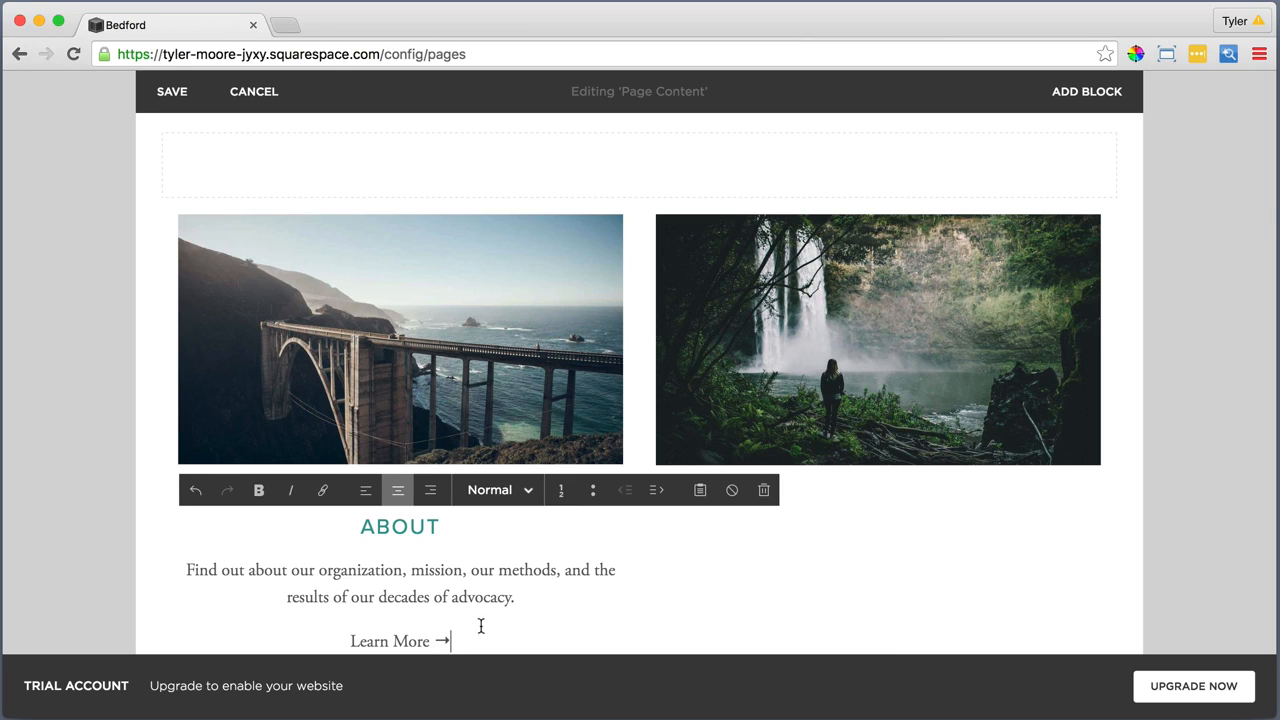
Link the "Learn More →" line to the site's What We Do page
left_click_drag(456, 643, 344, 640)
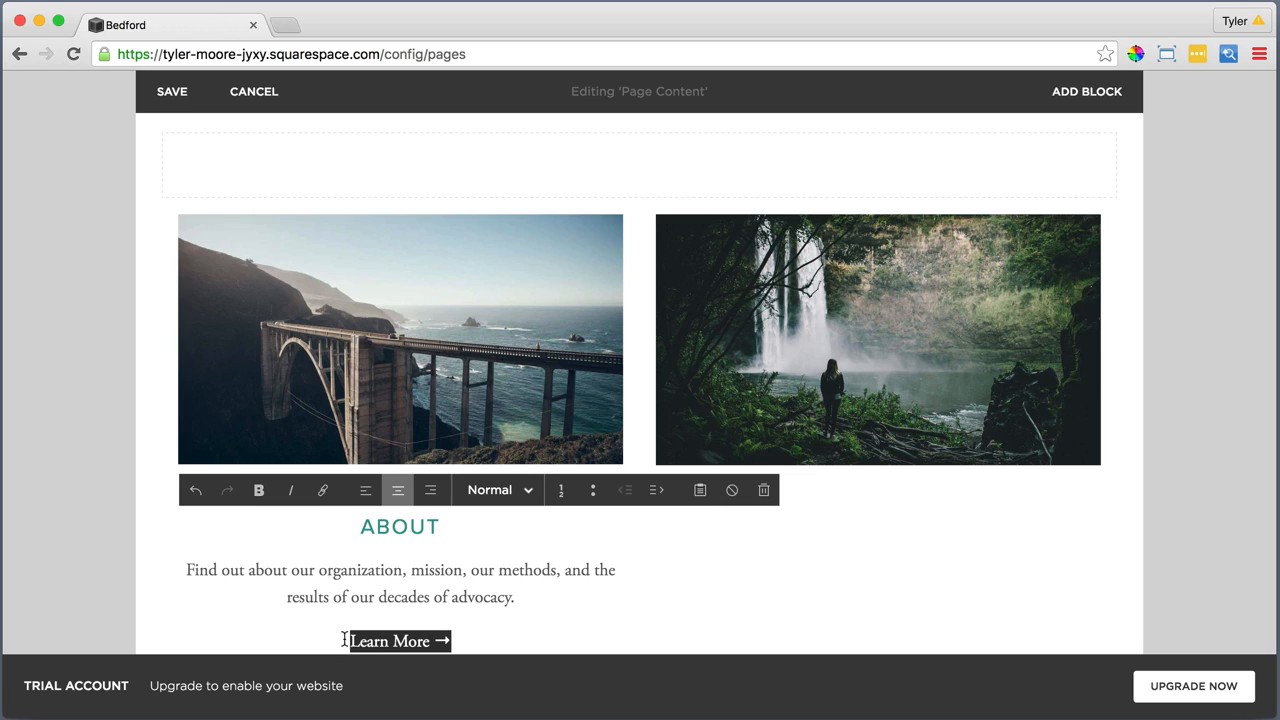
left_click(322, 490)
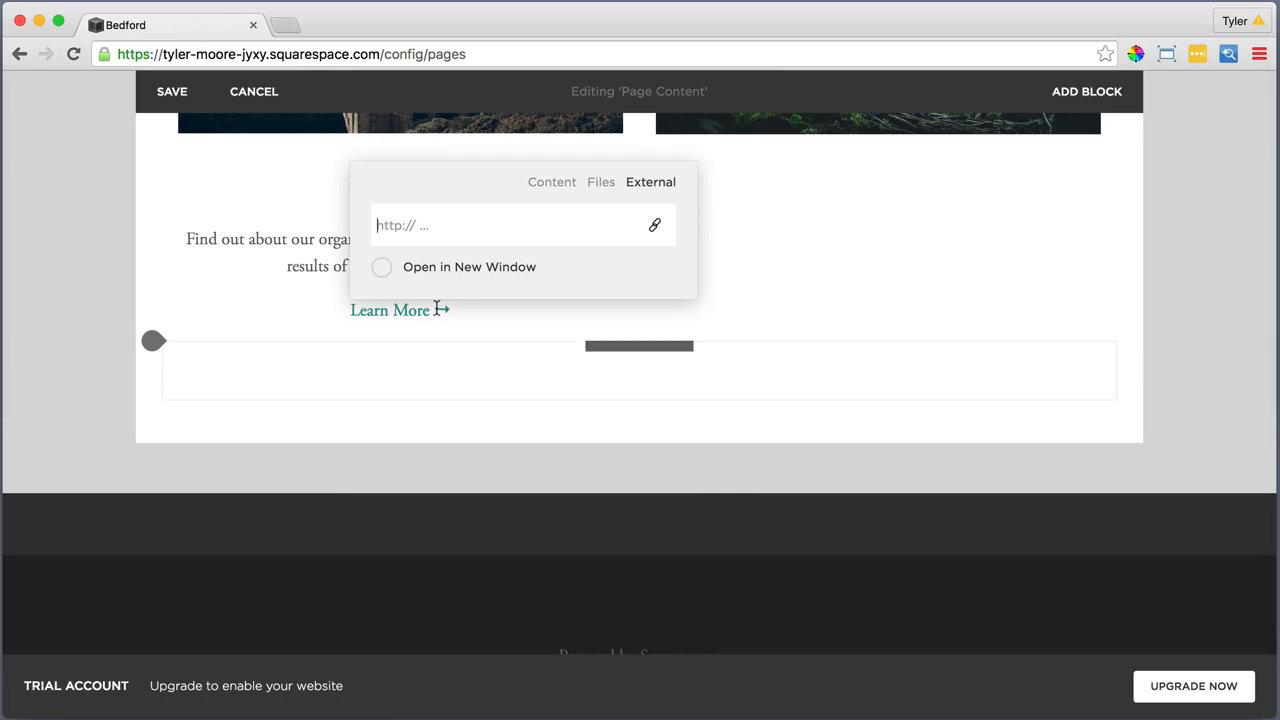
left_click(550, 184)
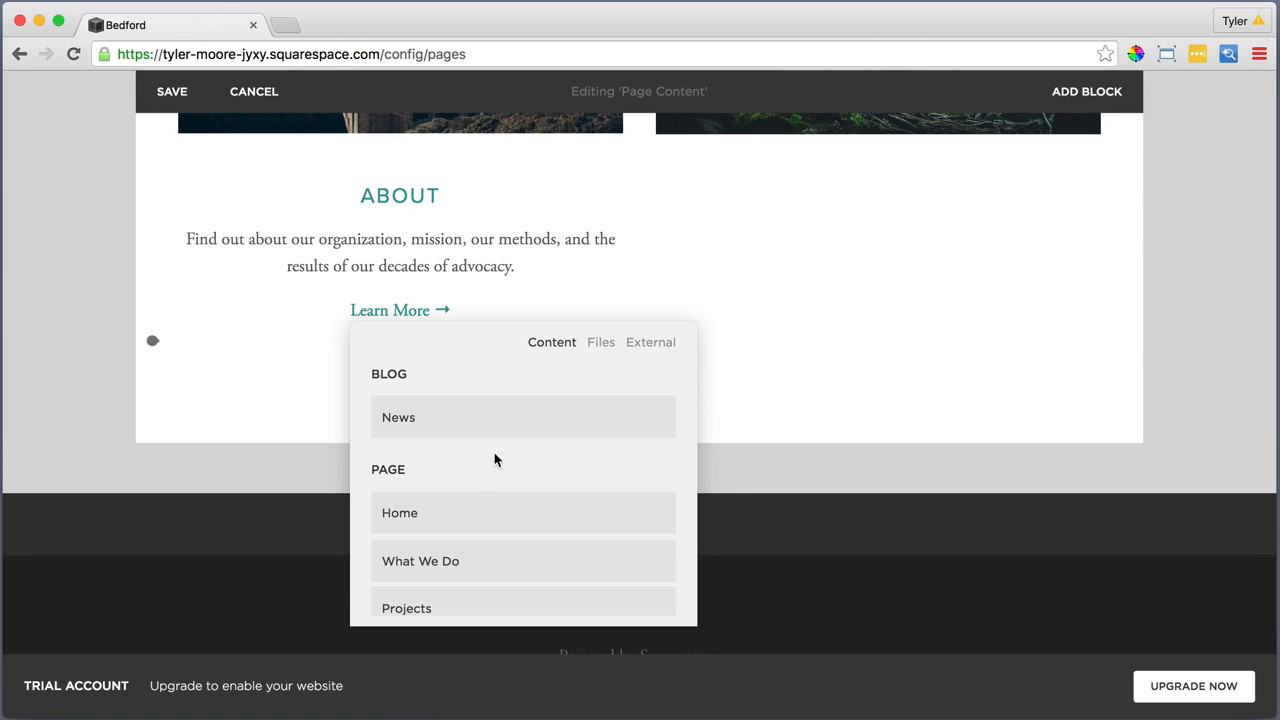
left_click(488, 561)
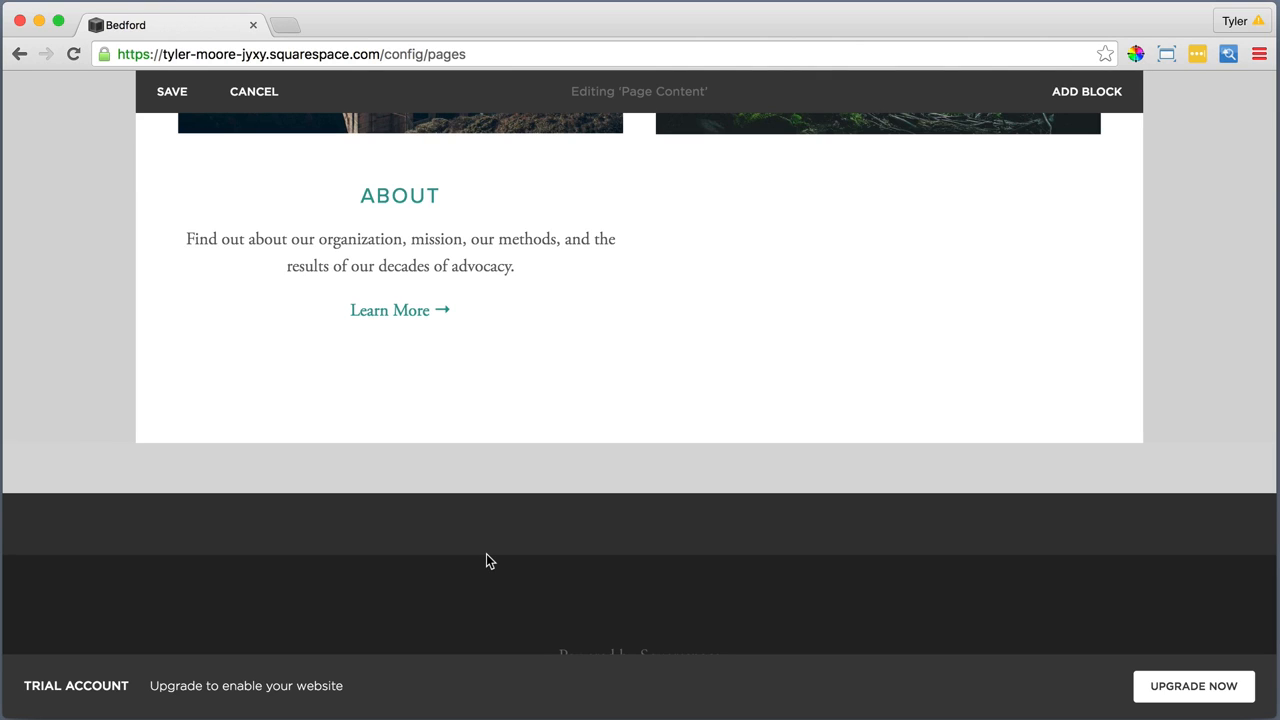
Add a Text block beneath the waterfall image, beside the About text
left_click(641, 168)
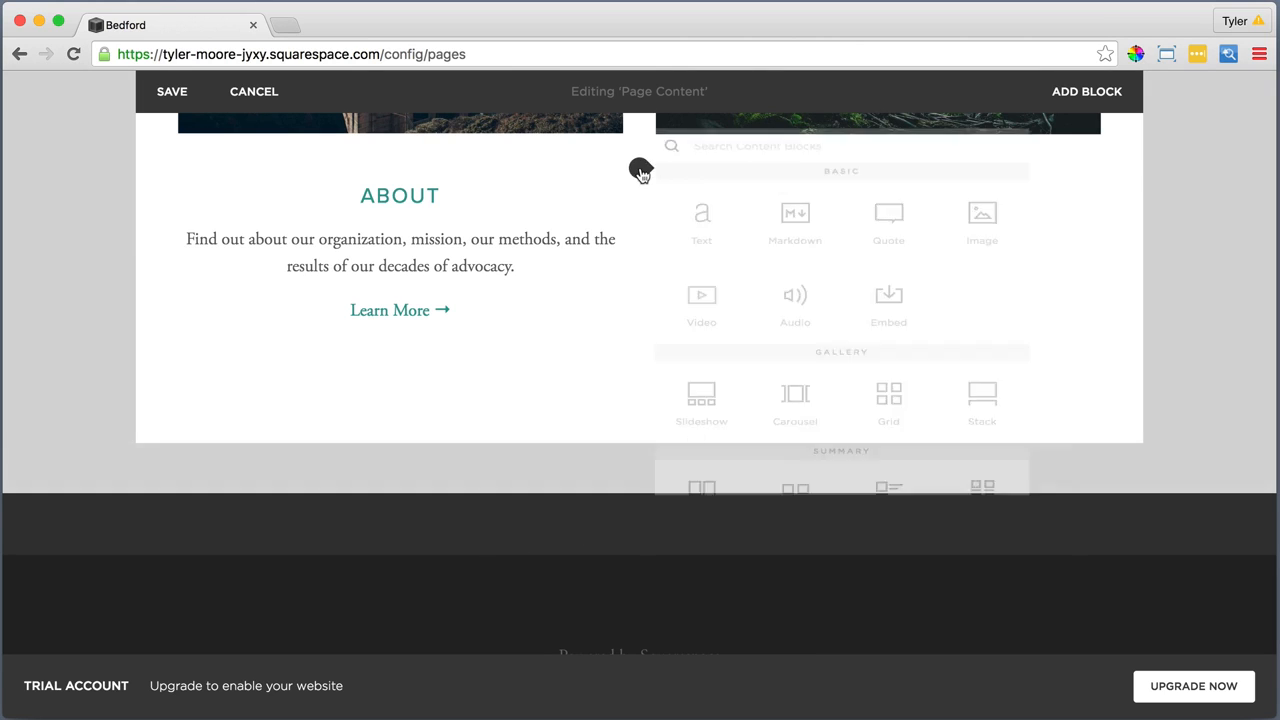
left_click(705, 198)
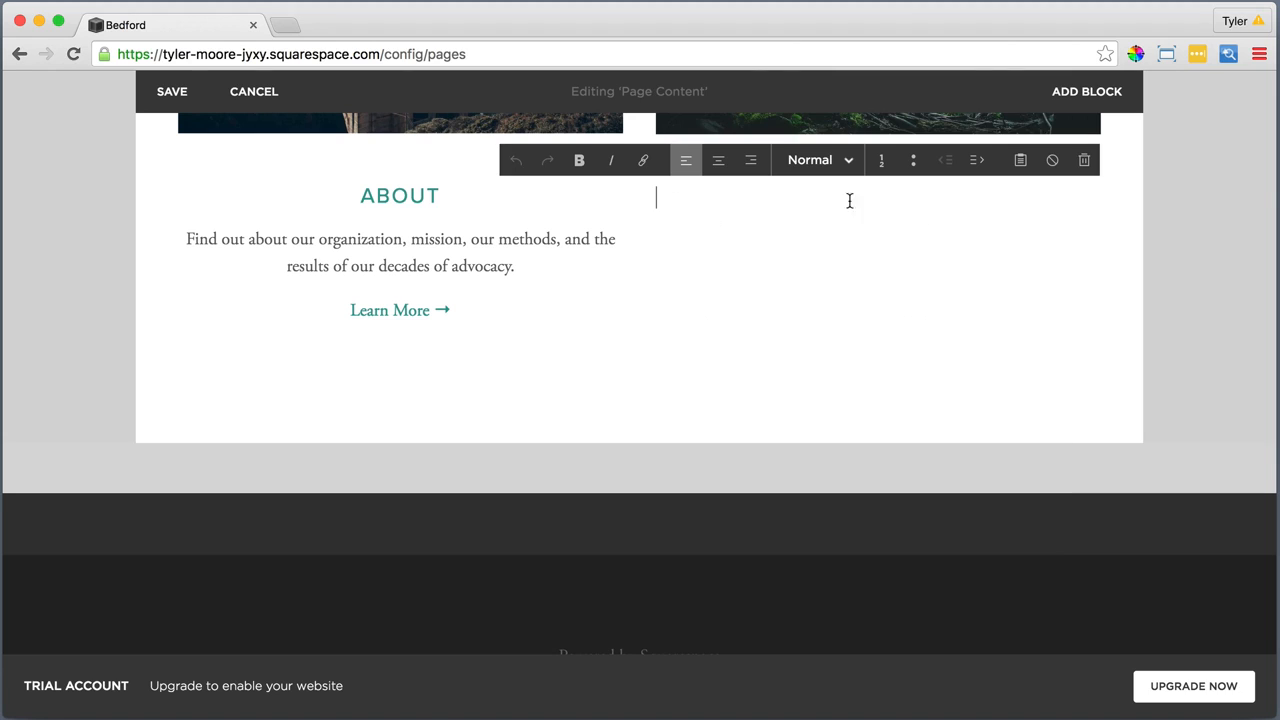
Insert the copied Take Action text into the new Text block as plain text and centre all three paragraphs
left_click(1020, 160)
right_click(858, 362)
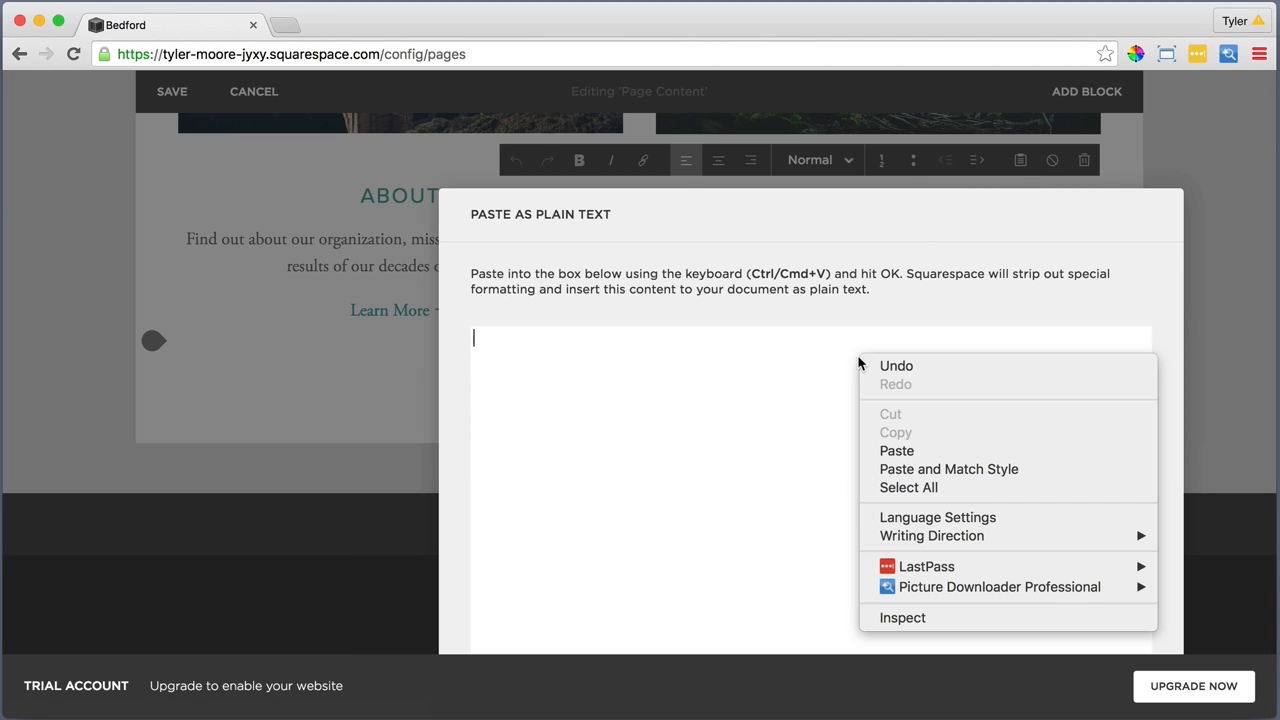
left_click(912, 451)
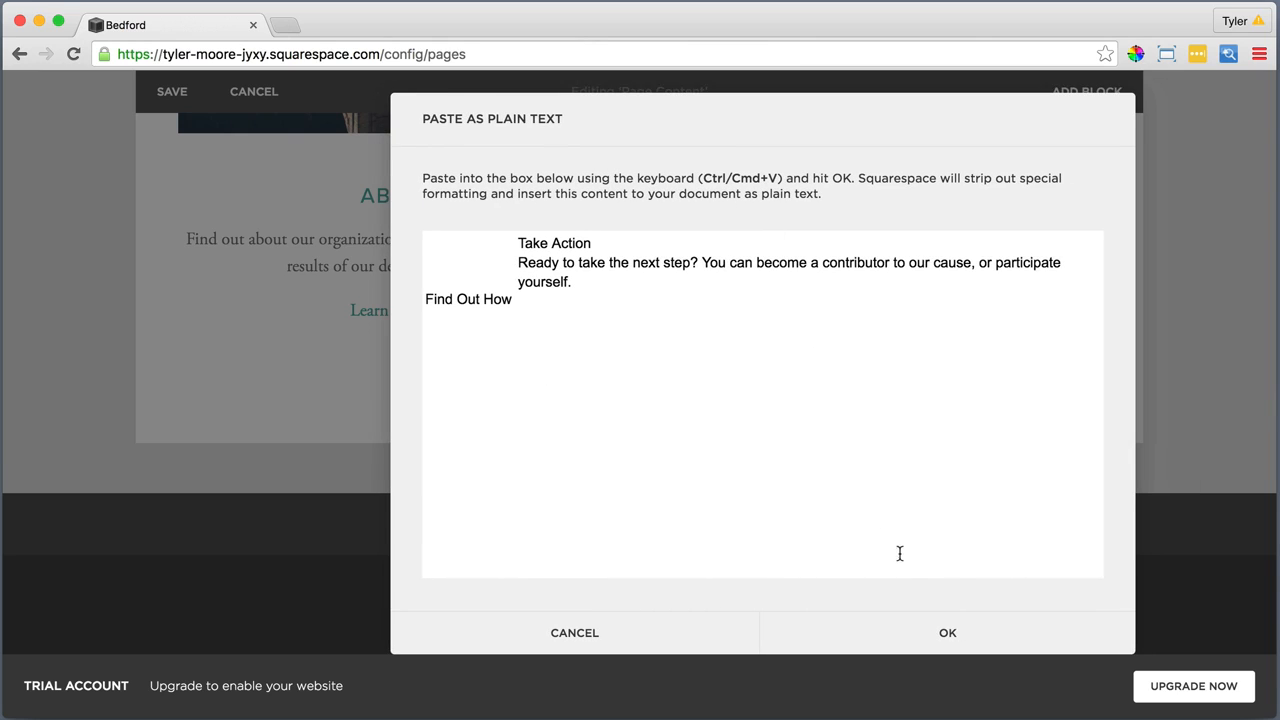
left_click(947, 636)
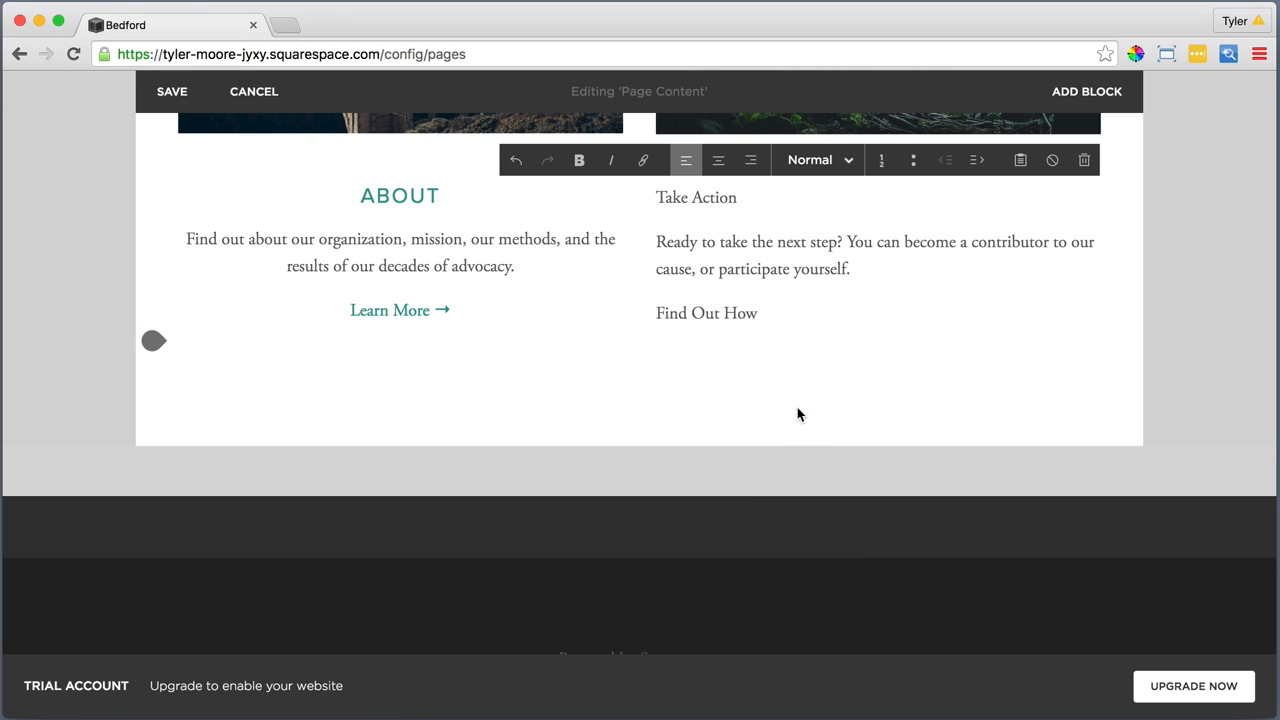
left_click_drag(682, 288, 677, 192)
left_click(718, 163)
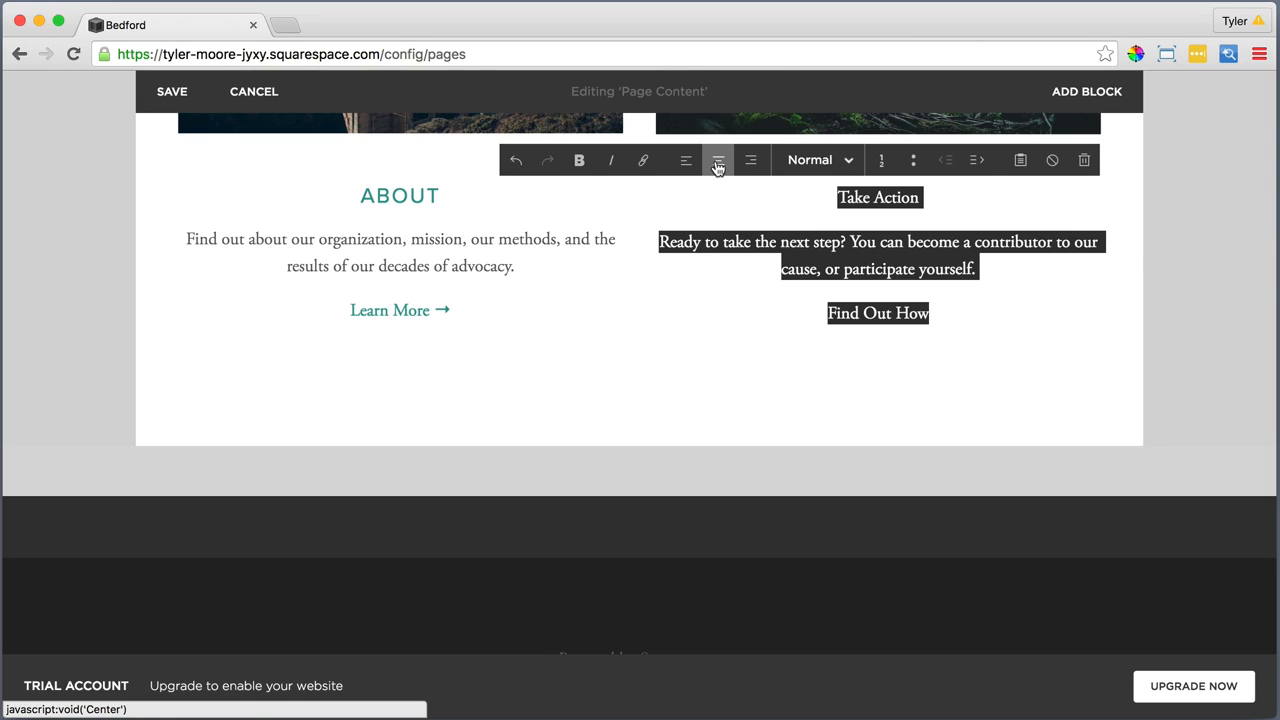
Format the Take Action line as Heading 2
left_click(923, 197)
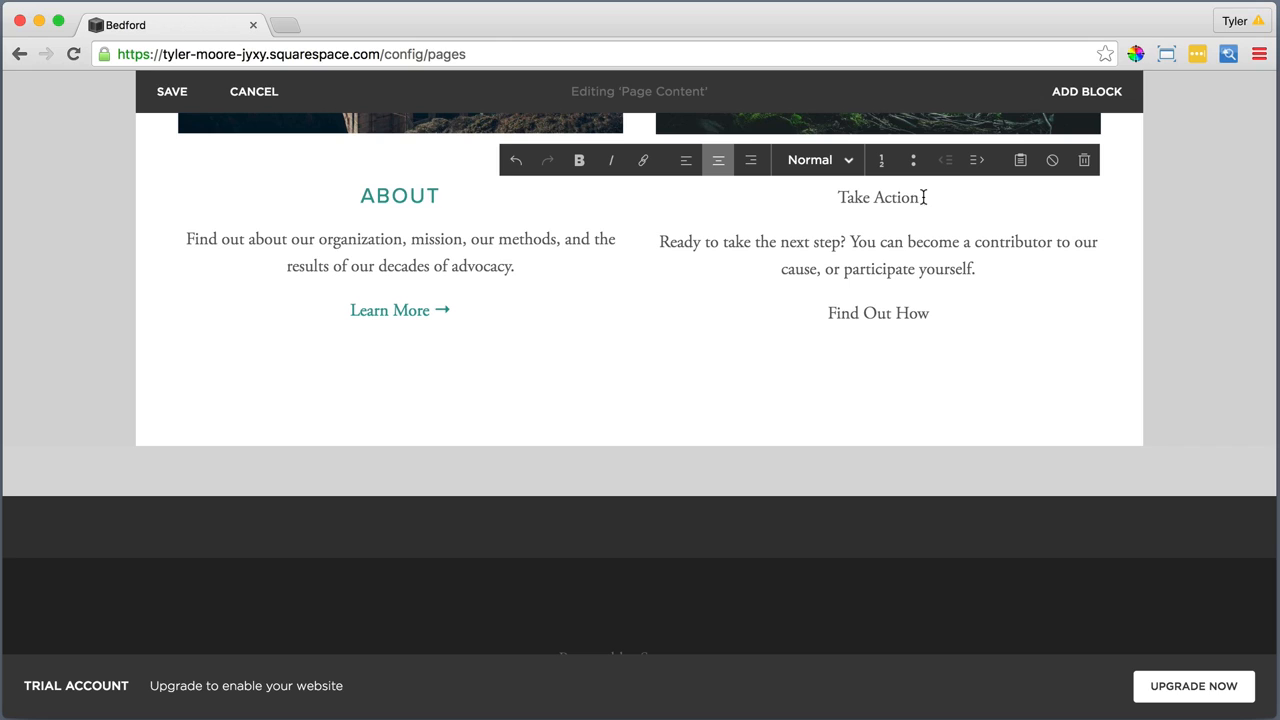
left_click_drag(923, 197, 836, 197)
left_click(820, 162)
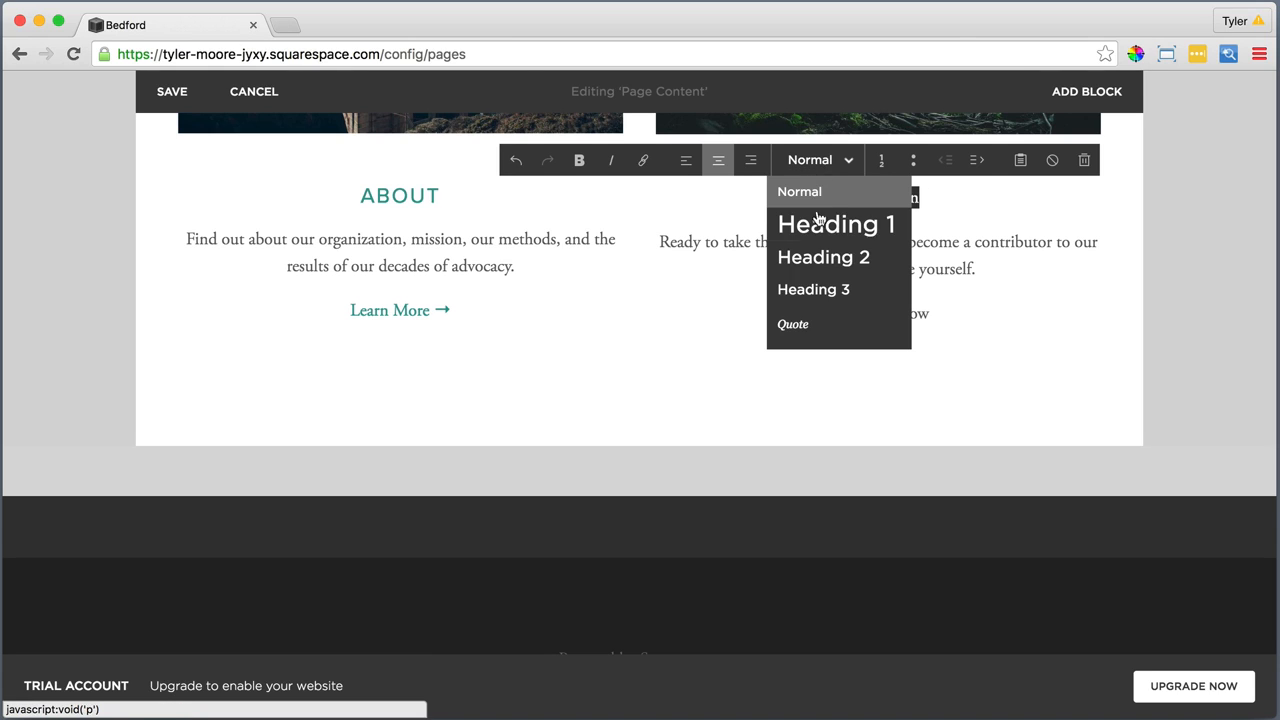
left_click(818, 250)
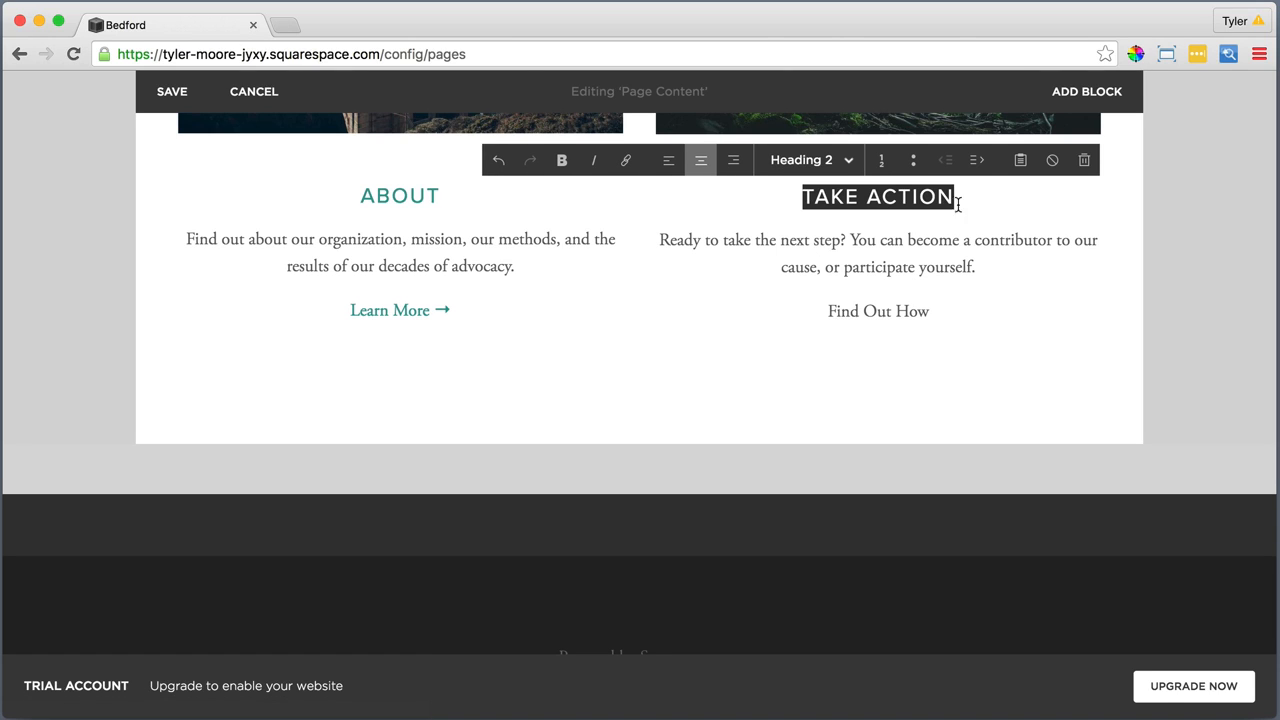
Link the Take Action heading to the site's Take Action page
left_click_drag(971, 197, 789, 196)
left_click(626, 160)
left_click(1001, 231)
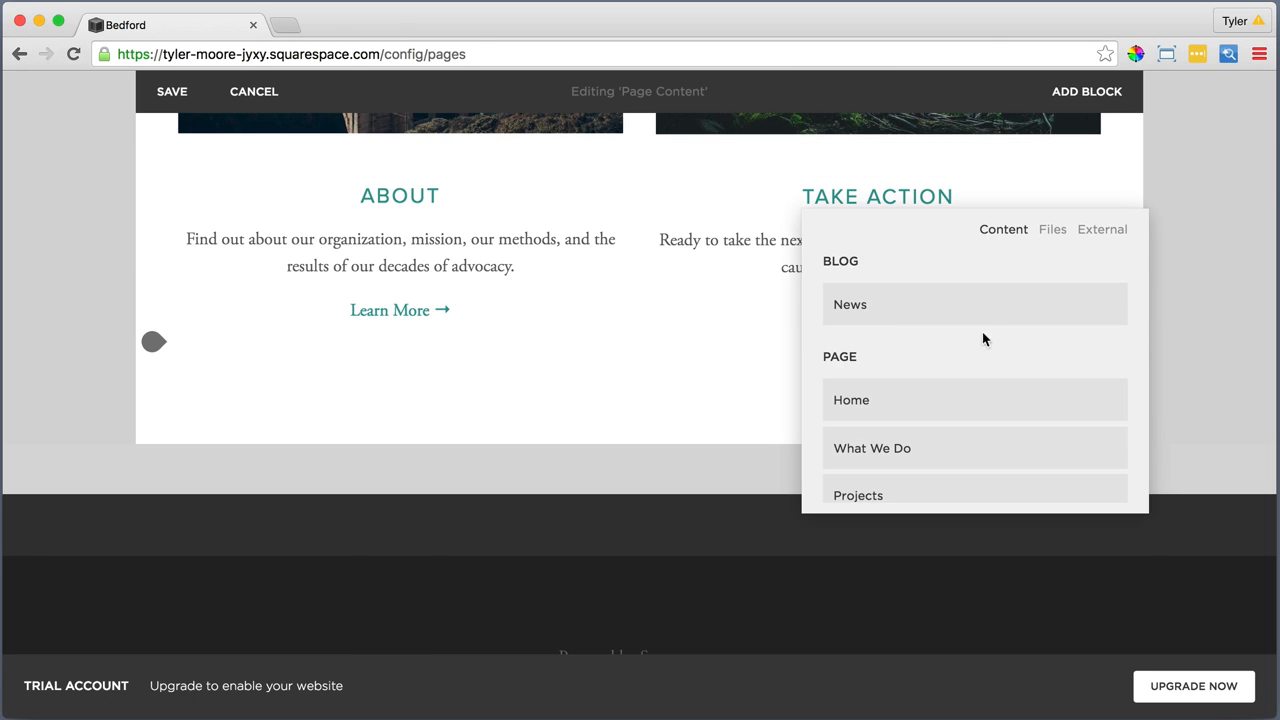
scroll(983, 403, "down", 5)
scroll(983, 404, "down", 1)
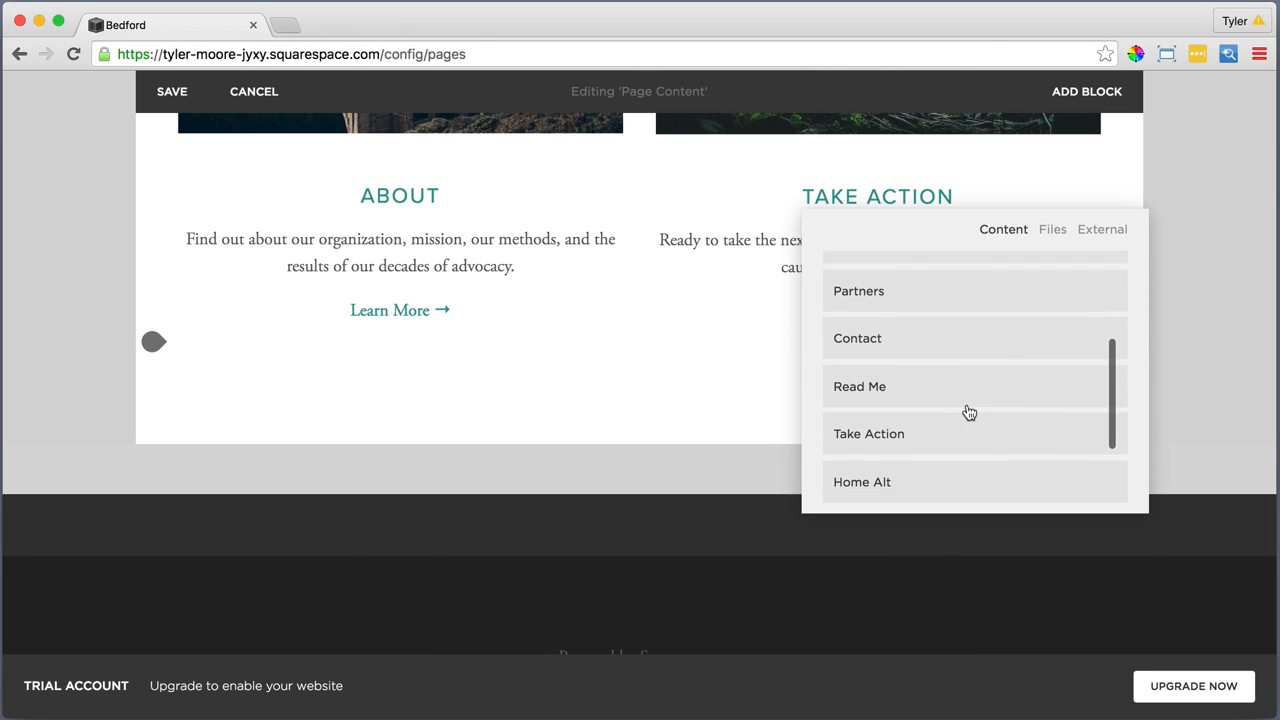
left_click(886, 432)
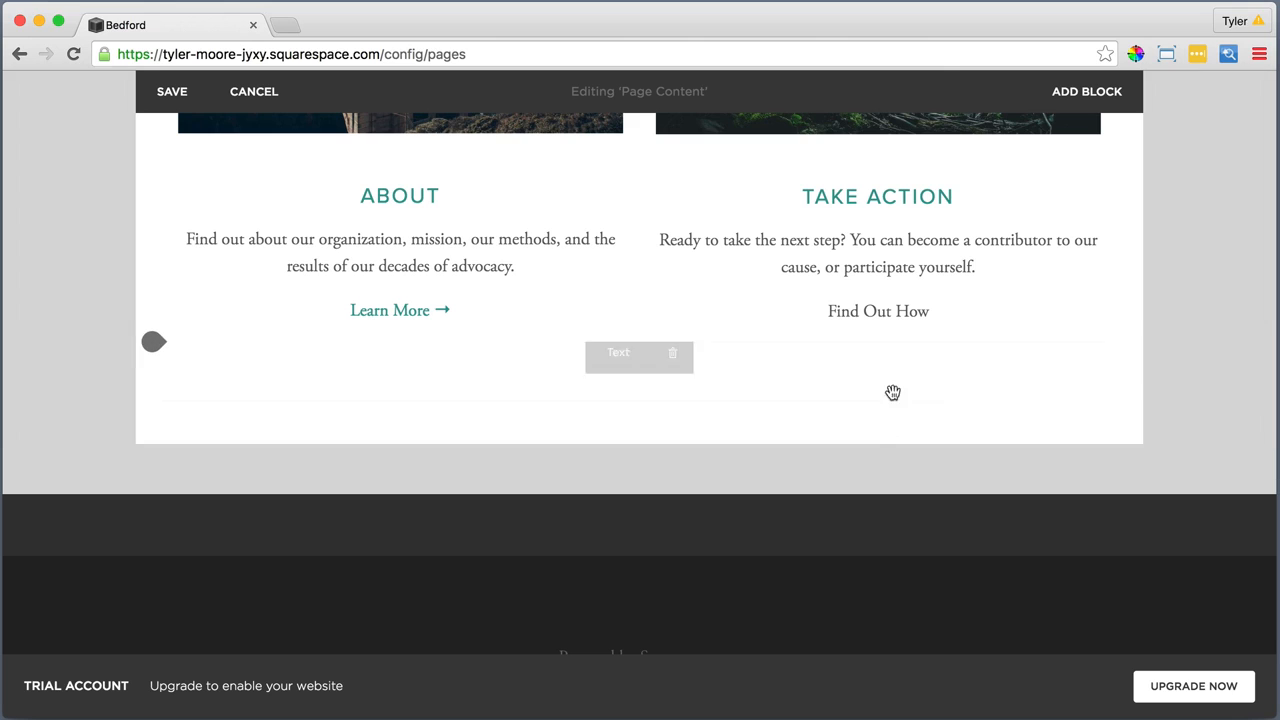
Start a plain-text paste after "Find Out How" plus a space, and open Xah's Unicode Arrows page by searching "arrow symbol" in a new browser tab
left_click(942, 311)
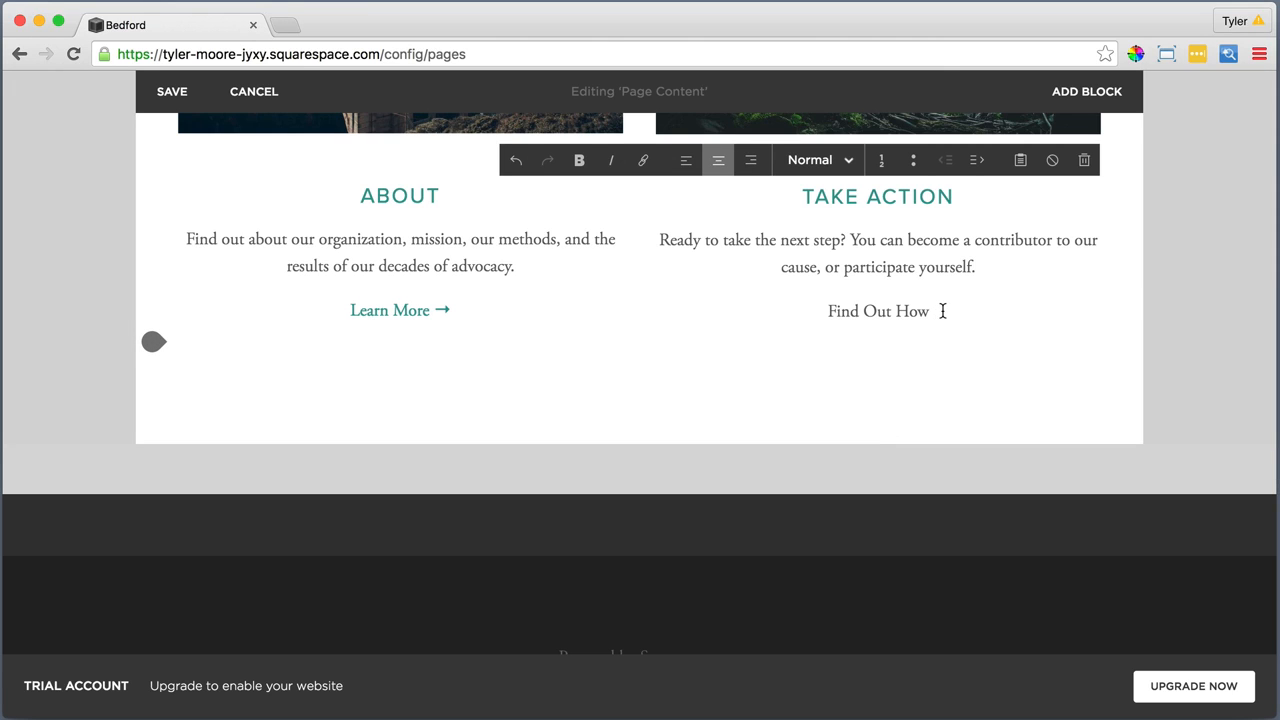
left_click(1020, 160)
left_click(283, 26)
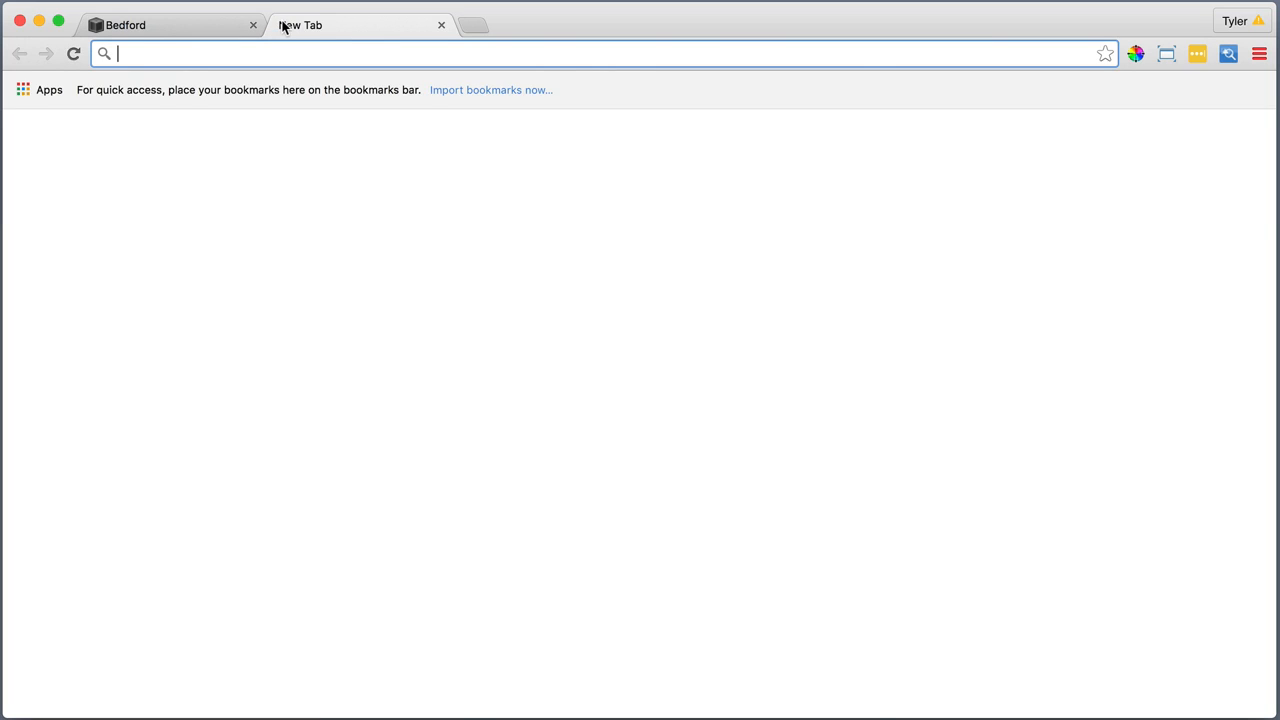
type("arrow symbol")
key("Return")
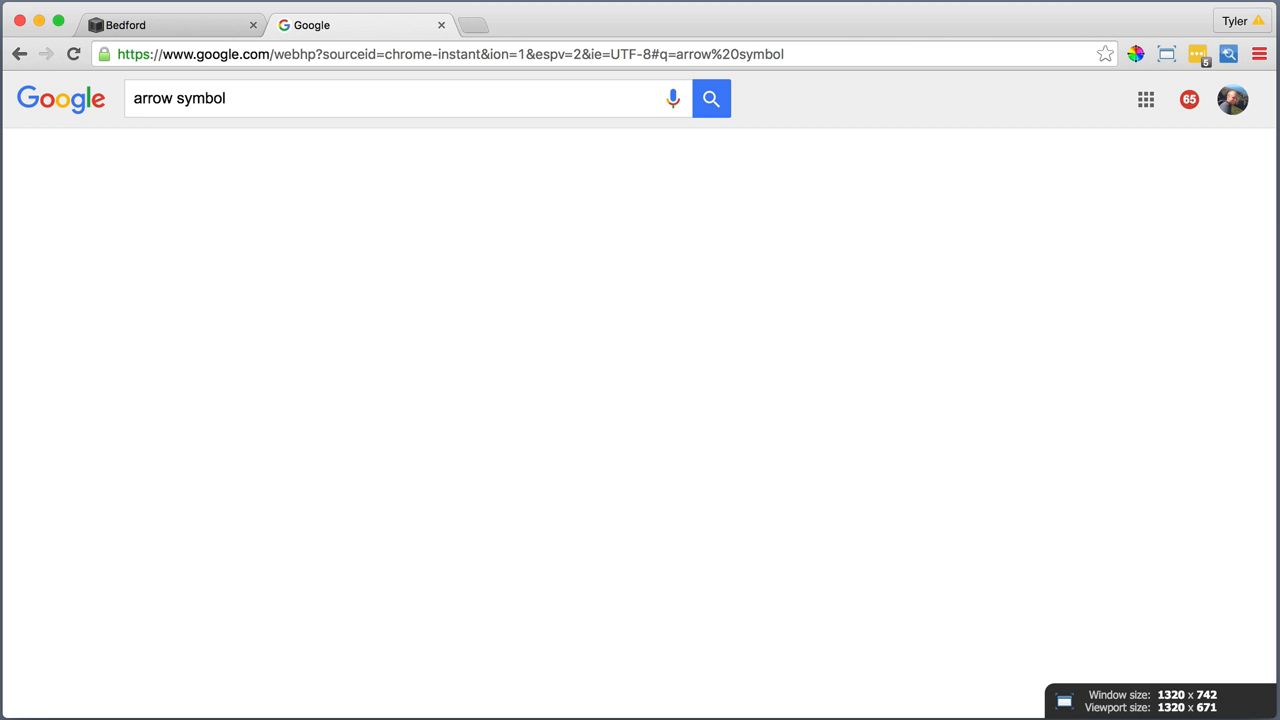
scroll(231, 463, "down", 4)
left_click(214, 554)
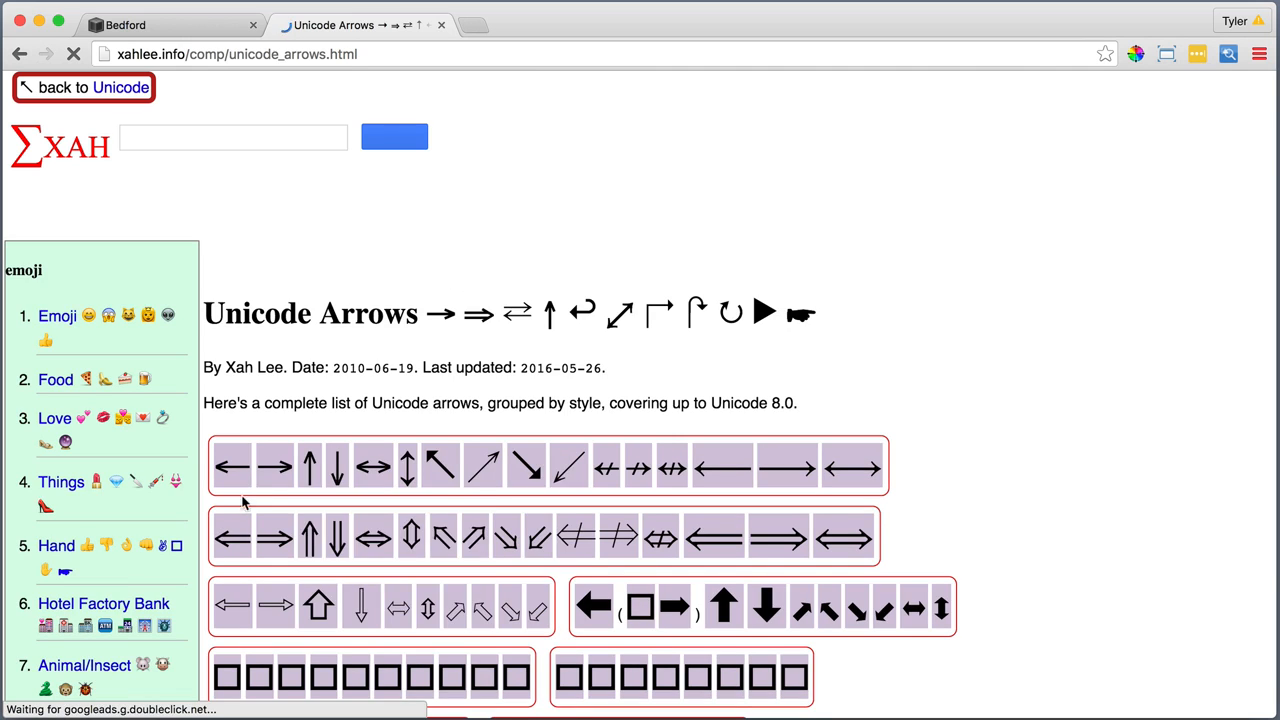
Copy the simple right arrow (→) from the first row of Unicode arrows and close that browser tab
right_click(285, 465)
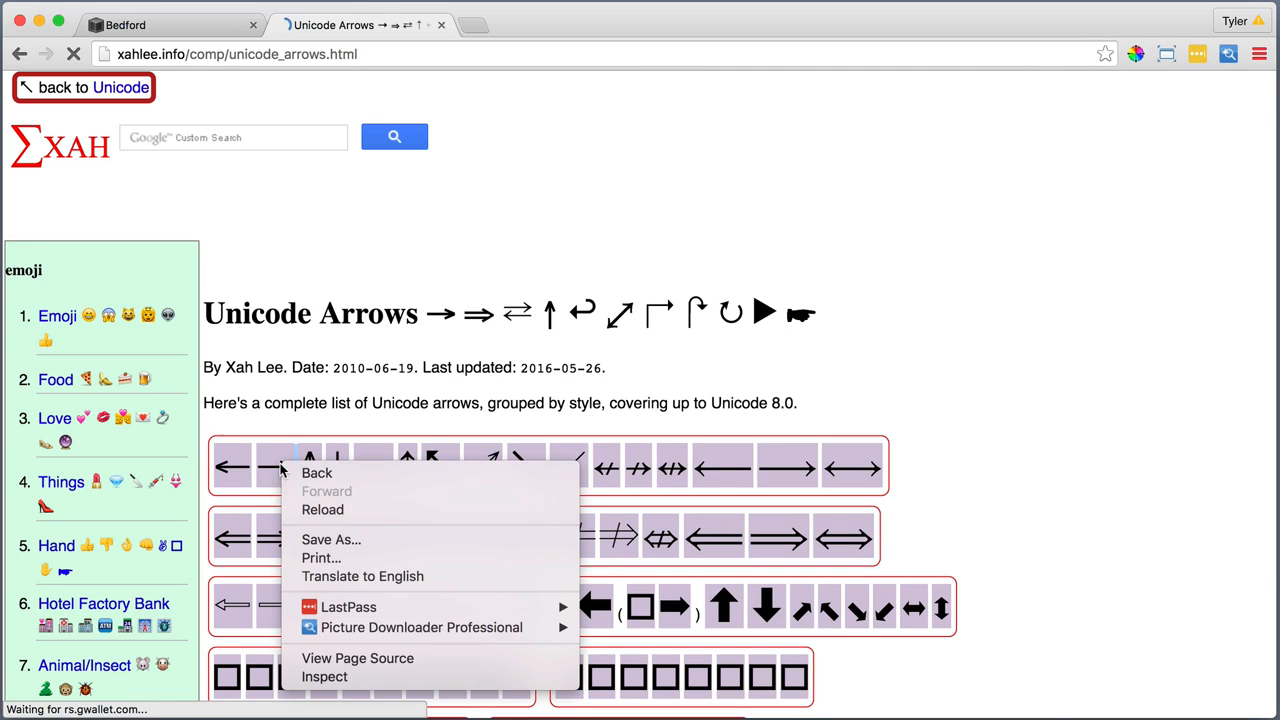
left_click(275, 466)
right_click(275, 466)
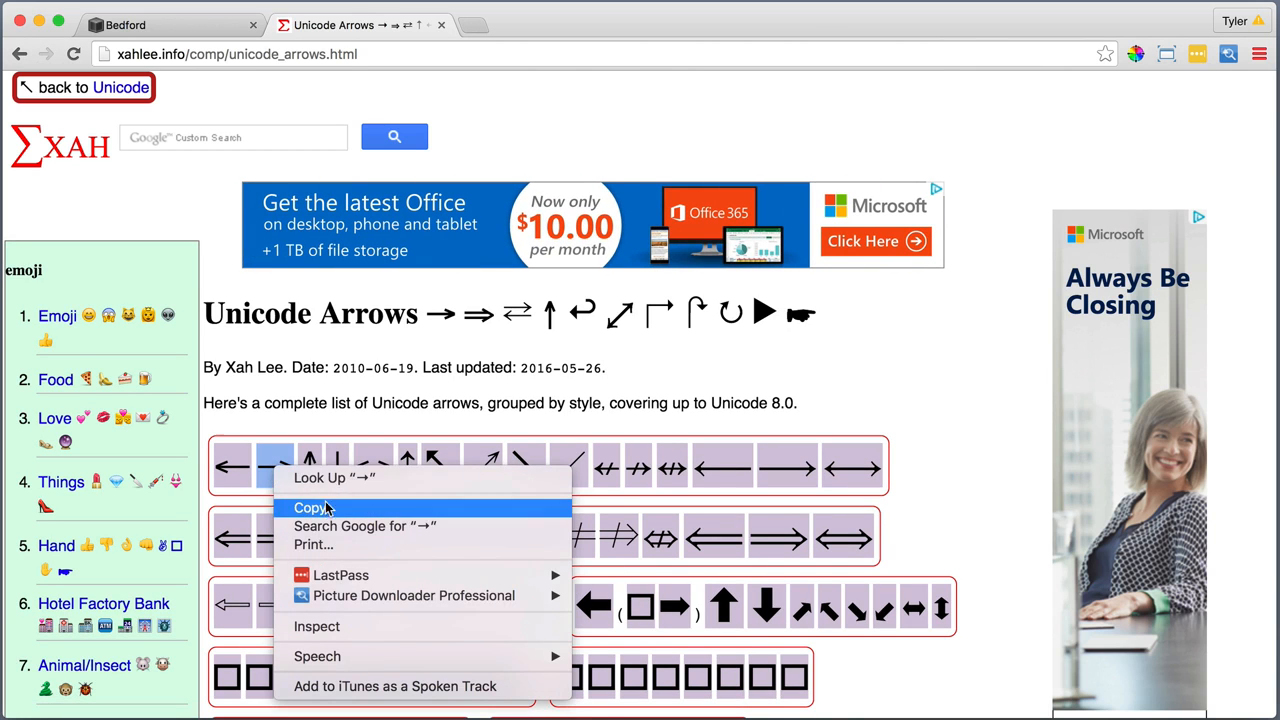
left_click(322, 507)
left_click(441, 25)
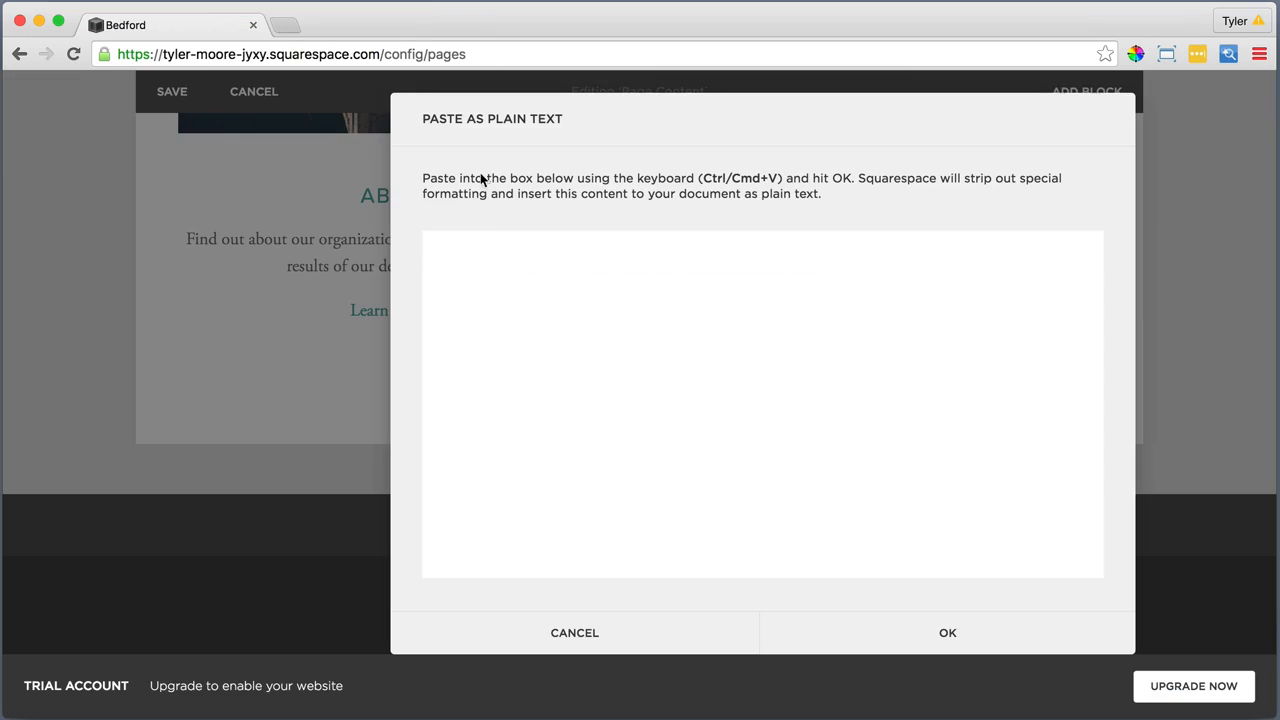
Insert the copied → symbol as plain text after "Find Out How" in the Take Action text
right_click(463, 243)
left_click(523, 338)
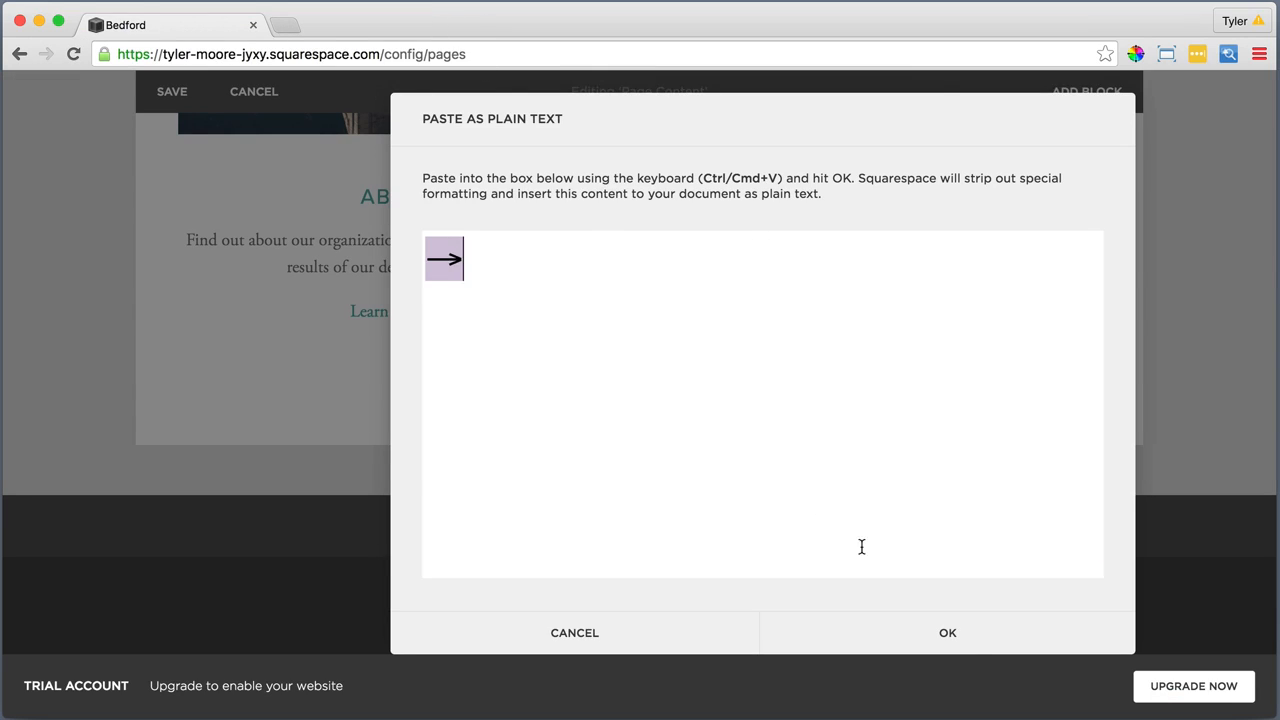
left_click(948, 634)
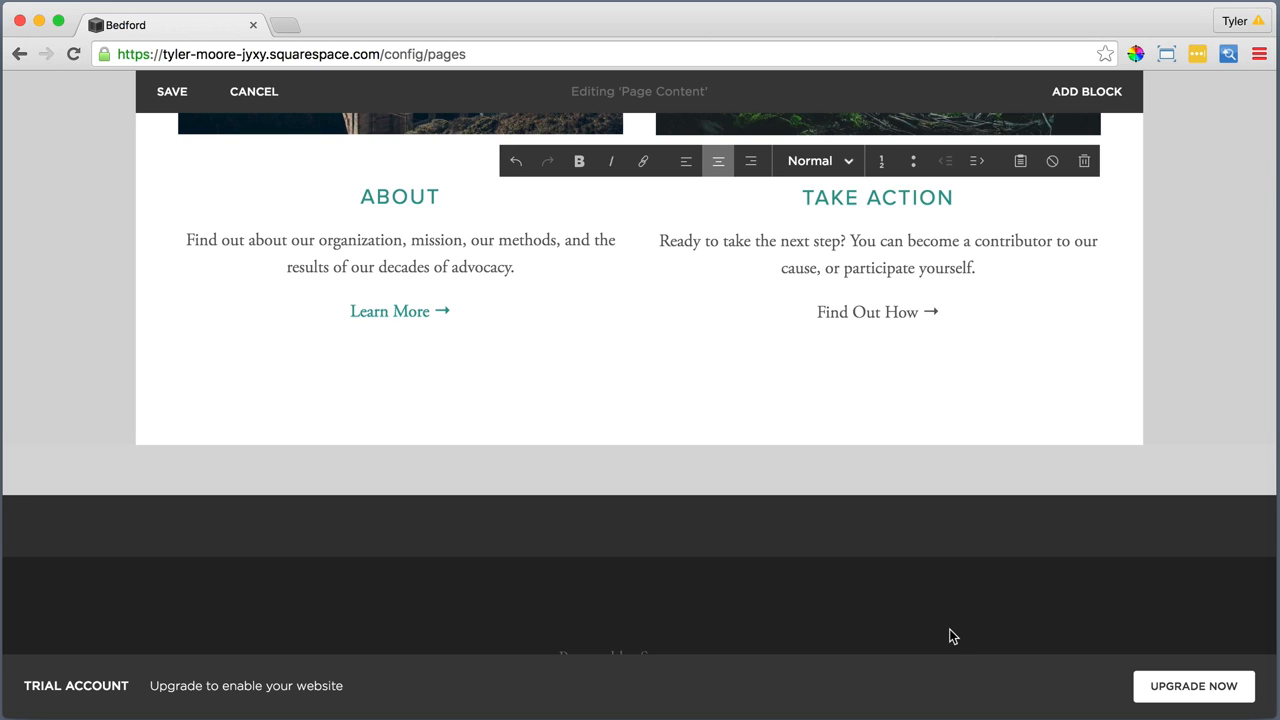
Link the "Find Out How →" line to the site's Take Action page
left_click_drag(943, 310, 789, 305)
left_click(643, 163)
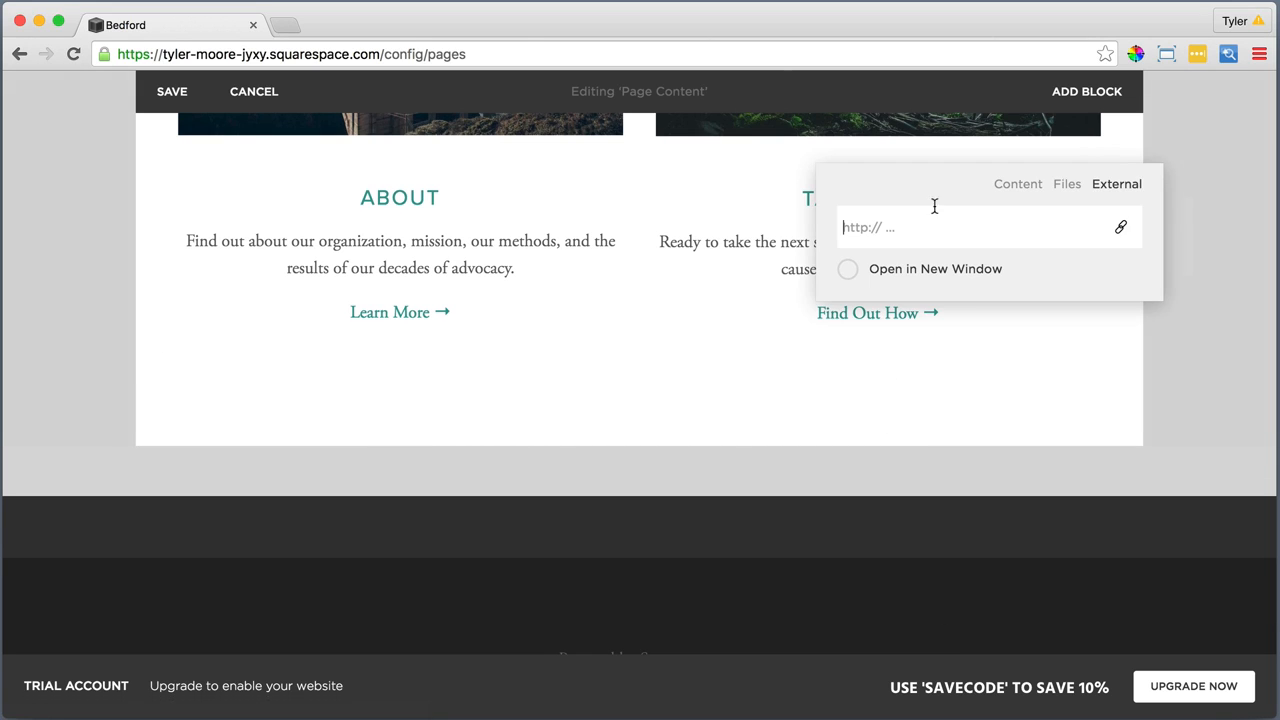
left_click(1023, 189)
scroll(994, 463, "down", 5)
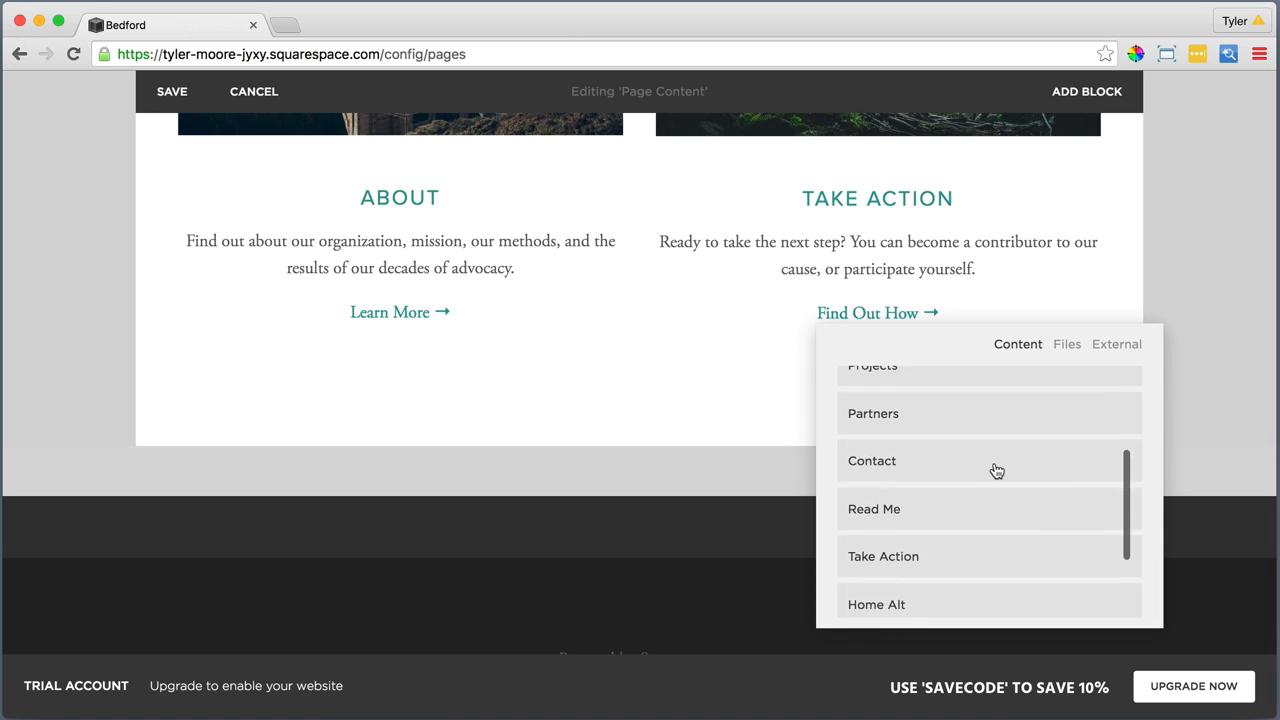
left_click(920, 516)
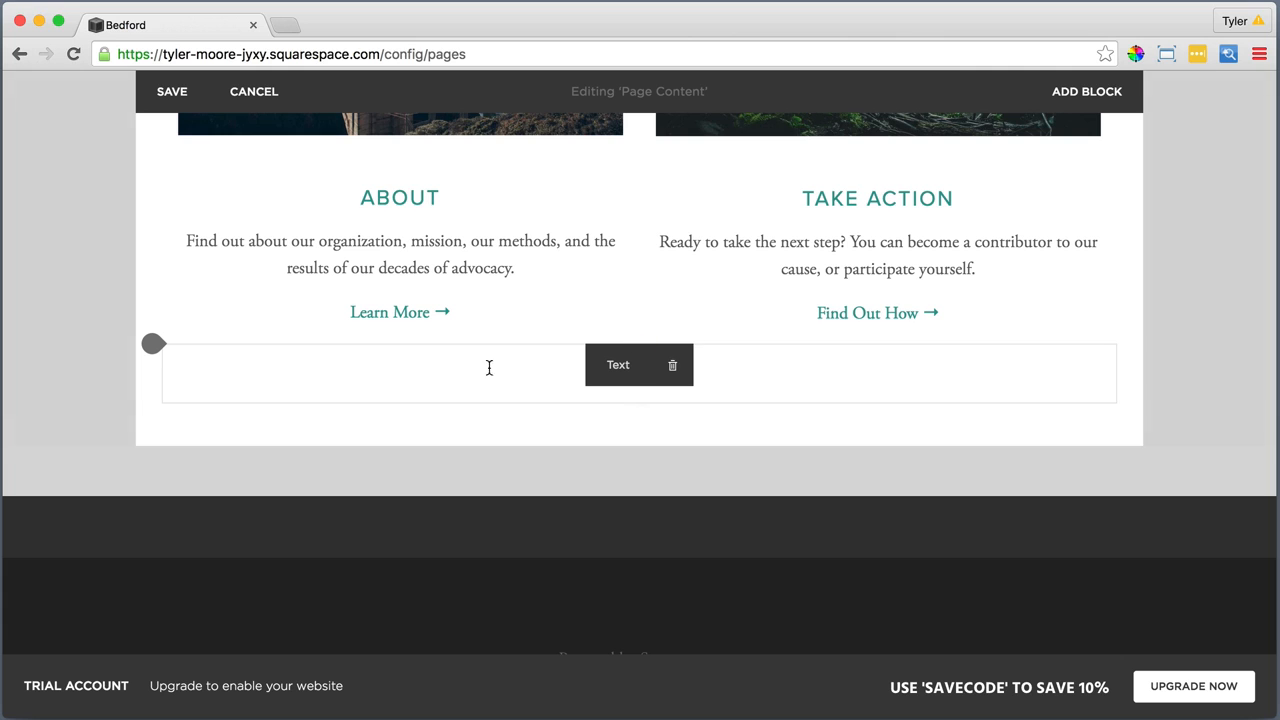
Delete the empty Text block below the two captions and the horizontal line block under the page headline
left_click(672, 366)
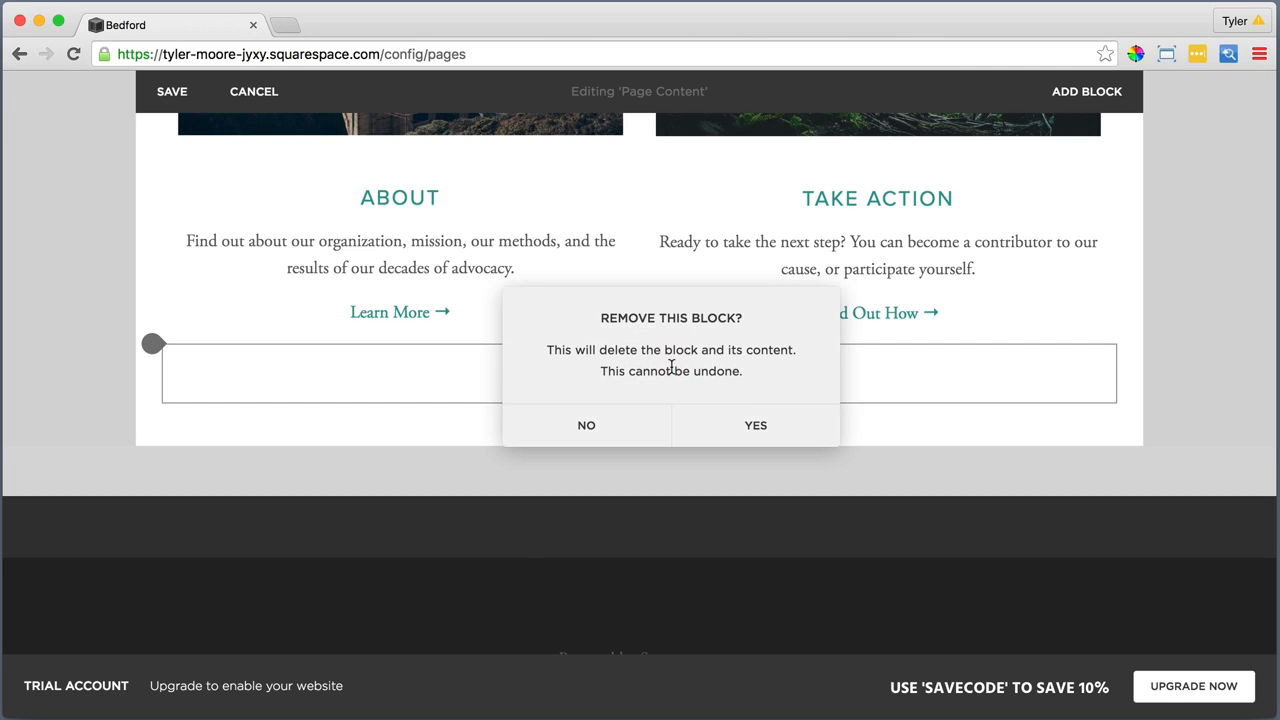
left_click(757, 425)
scroll(752, 338, "up", 5)
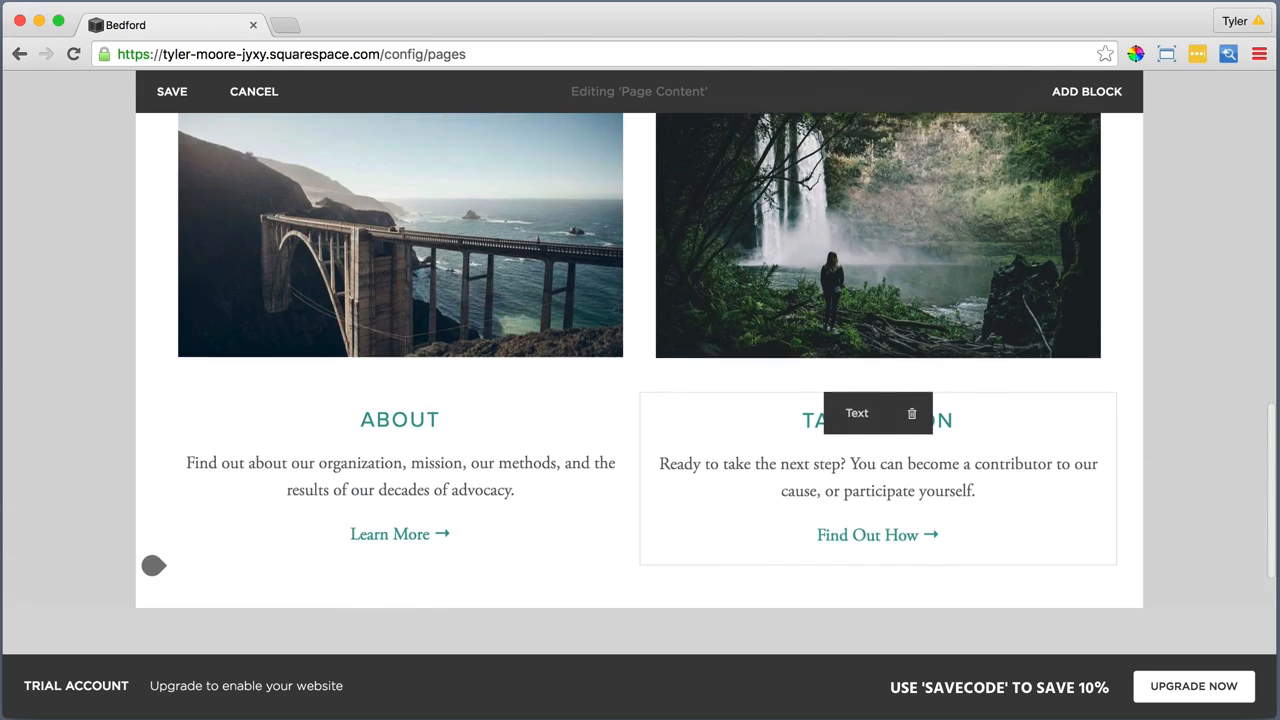
scroll(752, 338, "up", 3)
left_click(668, 366)
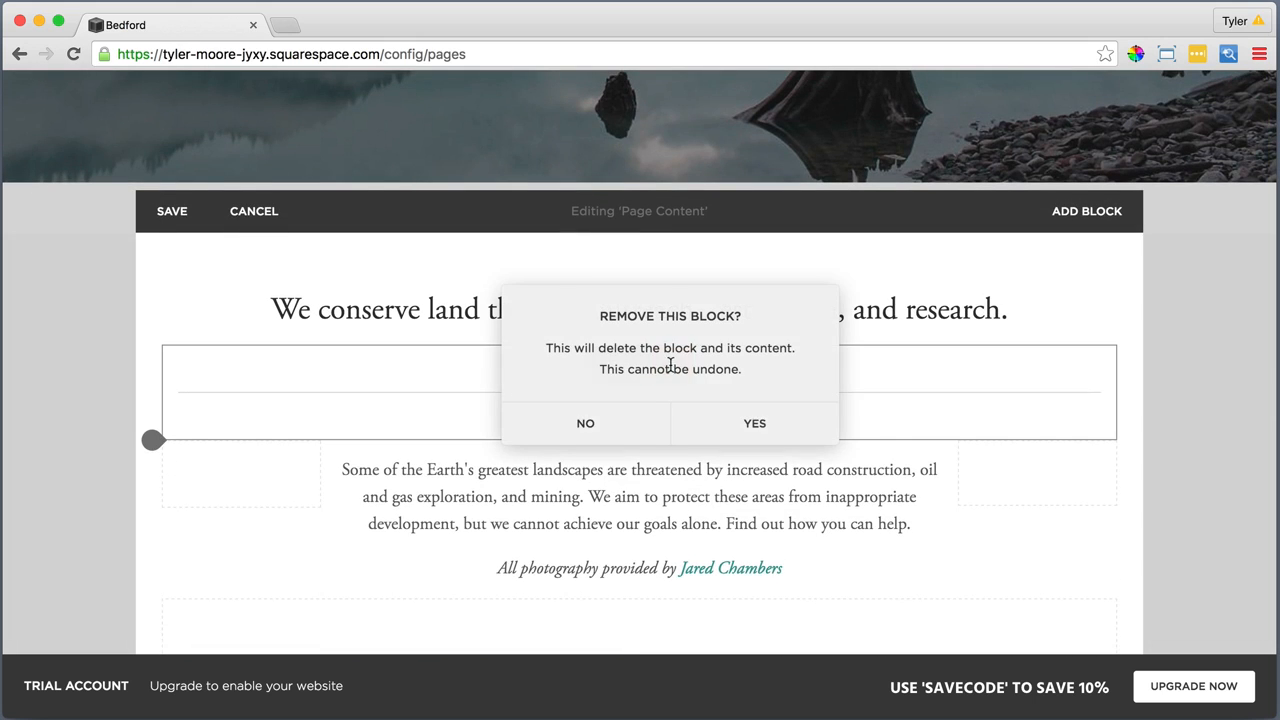
left_click(757, 424)
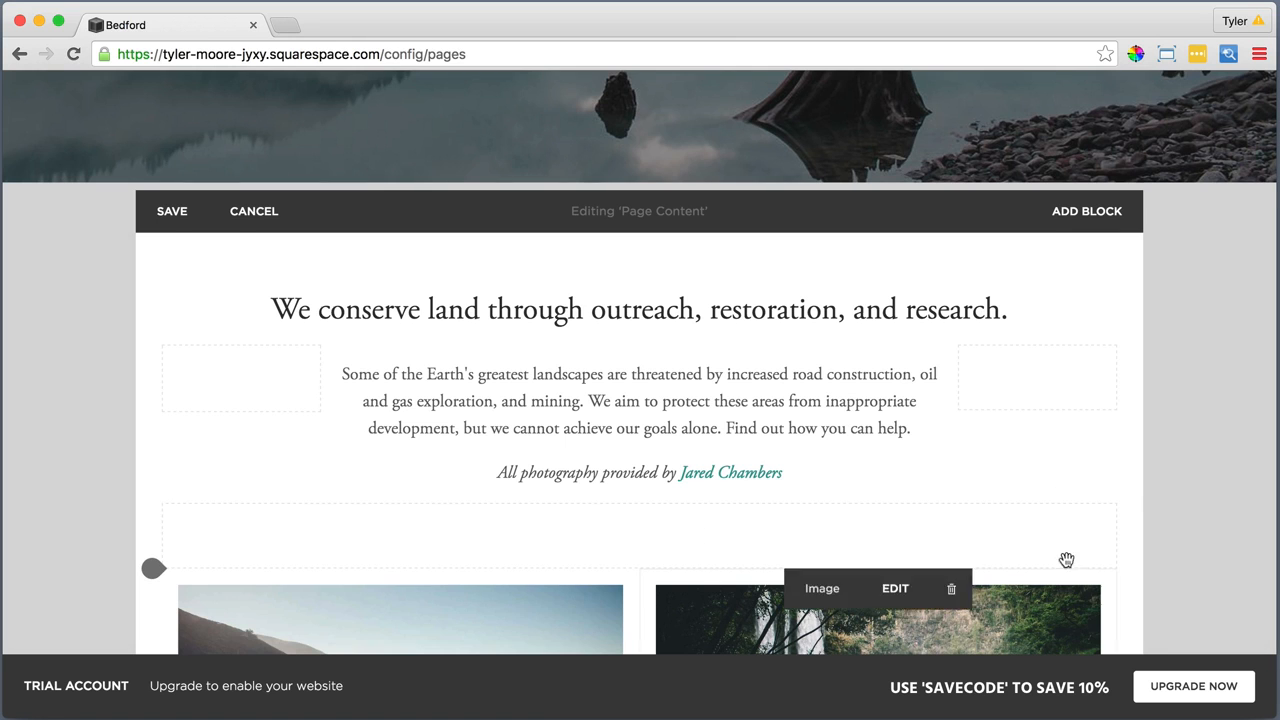
Review the Home page layout from the captions up to the banner and save the page content
scroll(1017, 493, "down", 10)
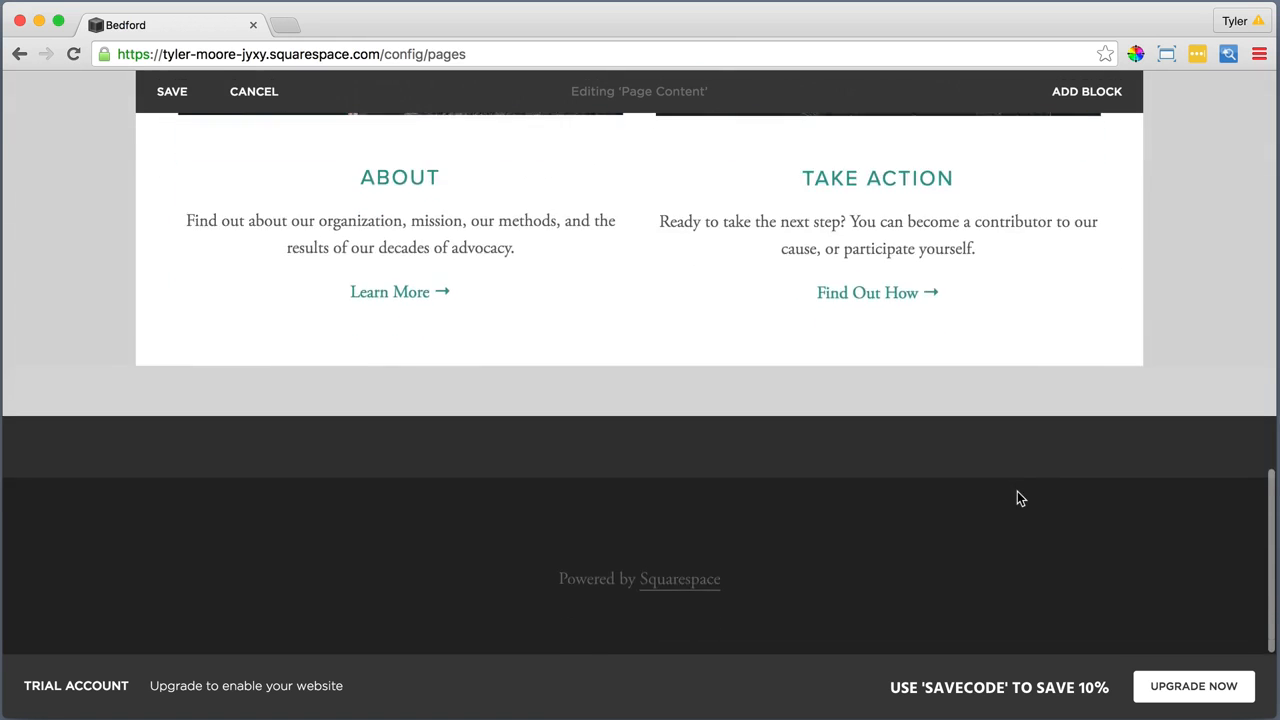
scroll(1017, 491, "up", 20)
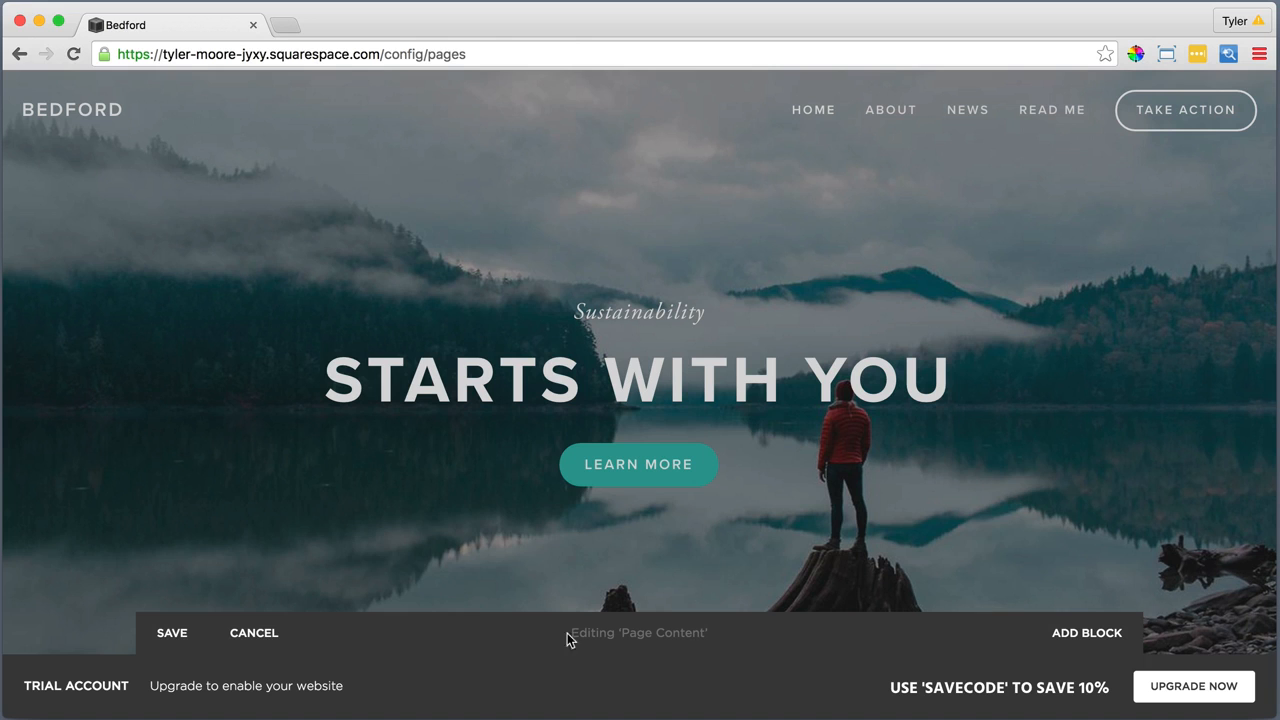
left_click(170, 633)
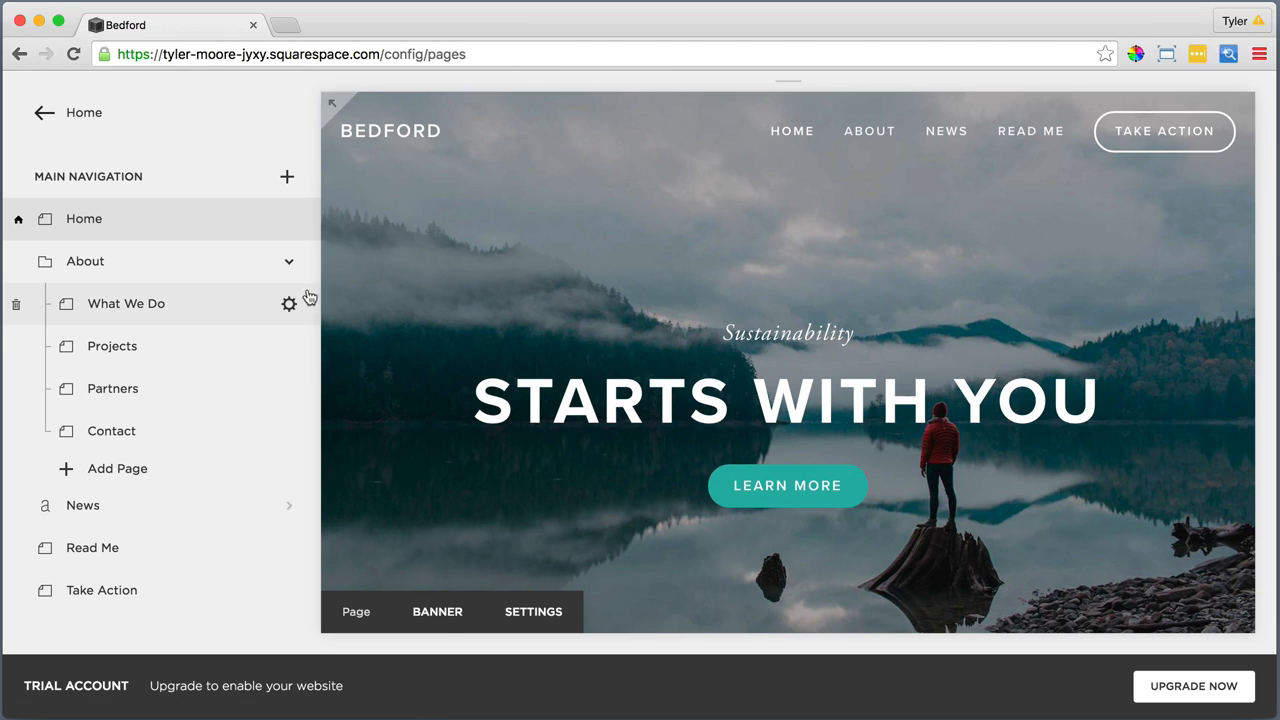
Give the What We Do page the description "What We Do" in bold and save its page settings
left_click(287, 303)
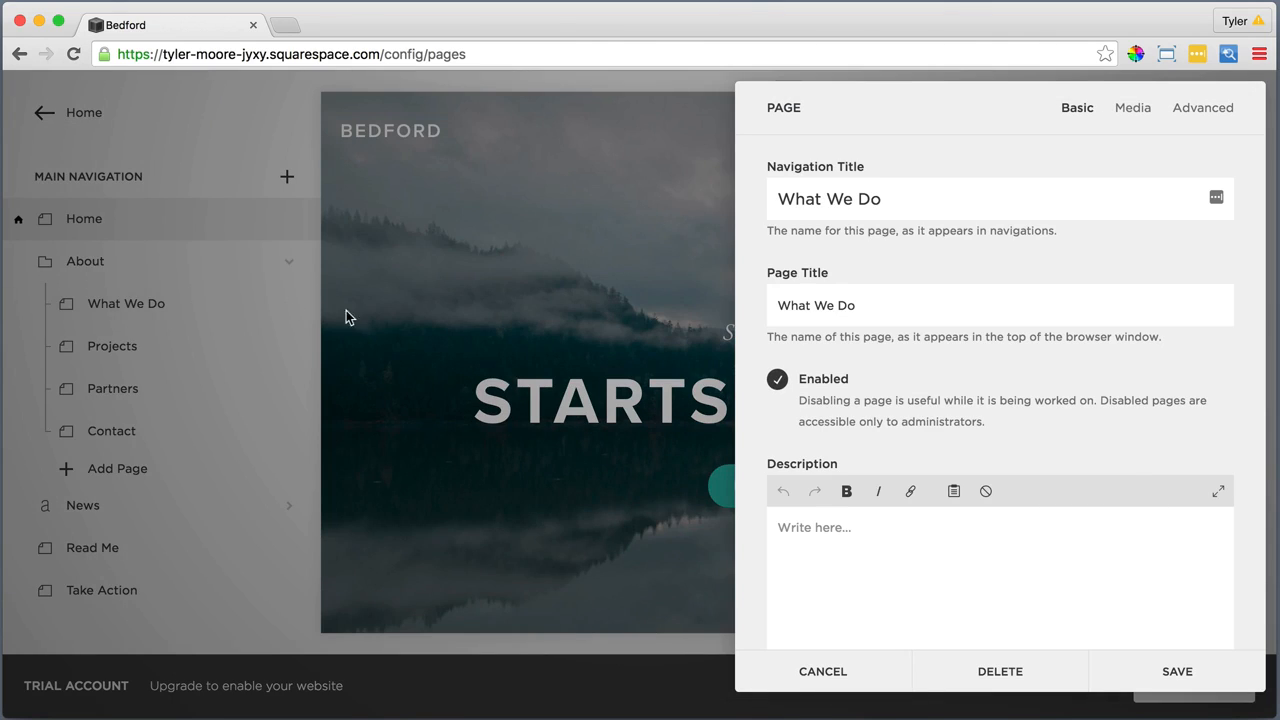
left_click(812, 527)
left_click_drag(858, 524, 766, 523)
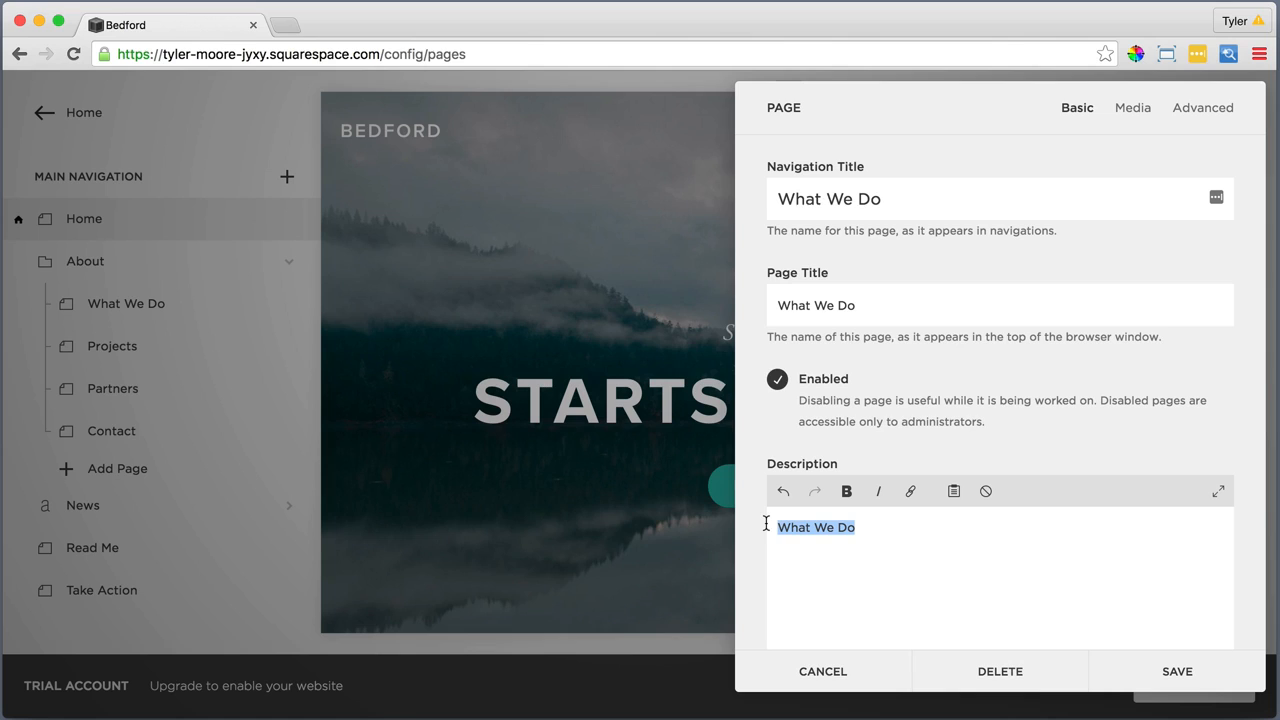
left_click(847, 493)
left_click(1177, 672)
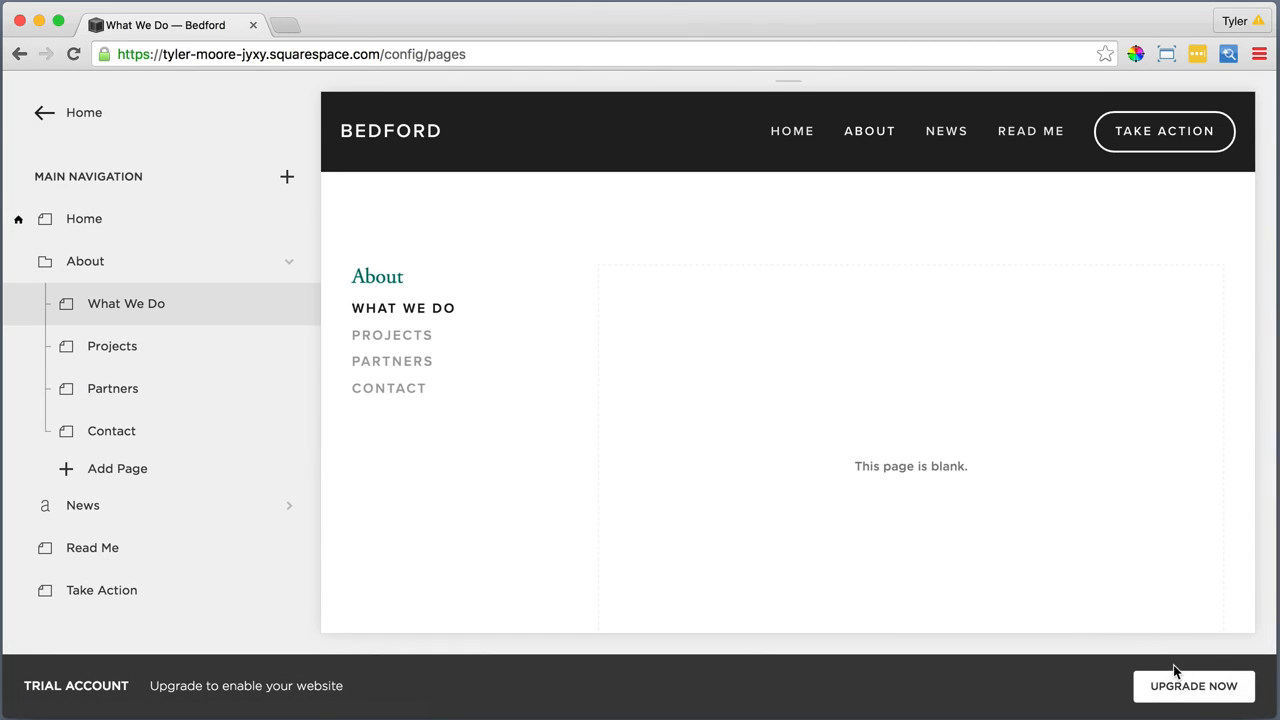
Upload WhatWeDoImage.jpg as the banner image of the What We Do page
mouse_move(1008, 549)
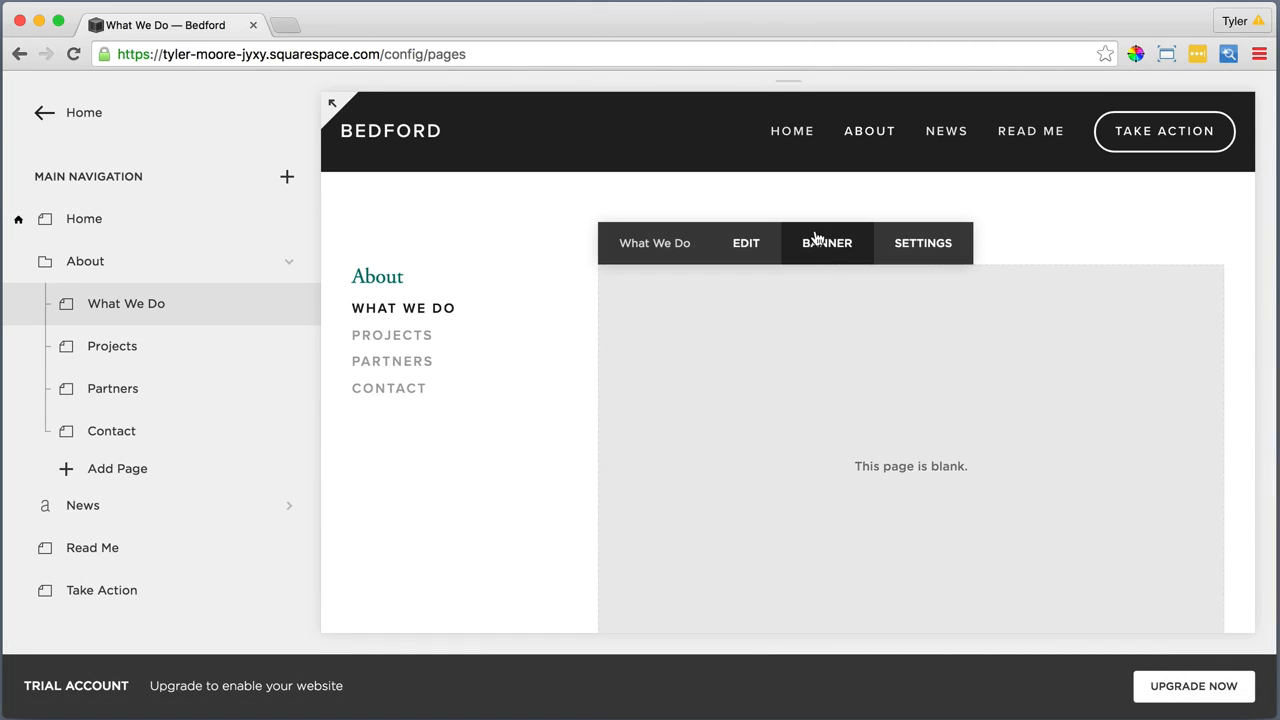
left_click(820, 243)
left_click(1003, 252)
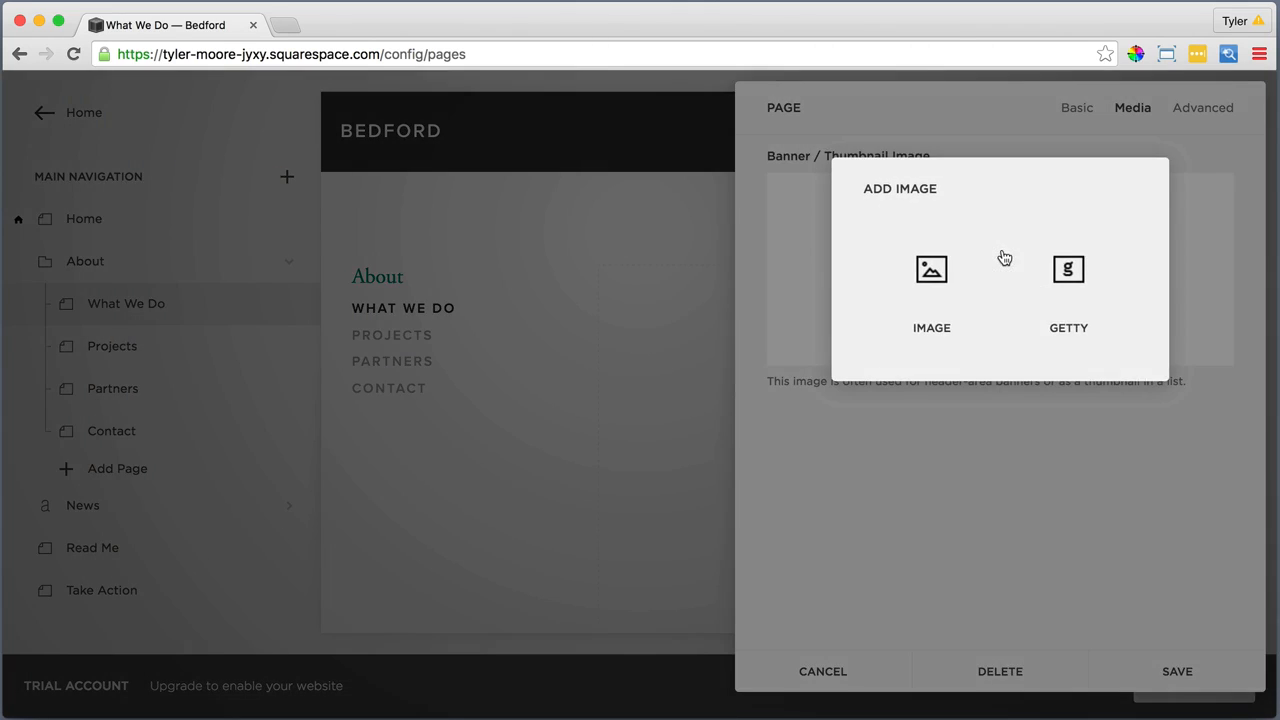
left_click(933, 265)
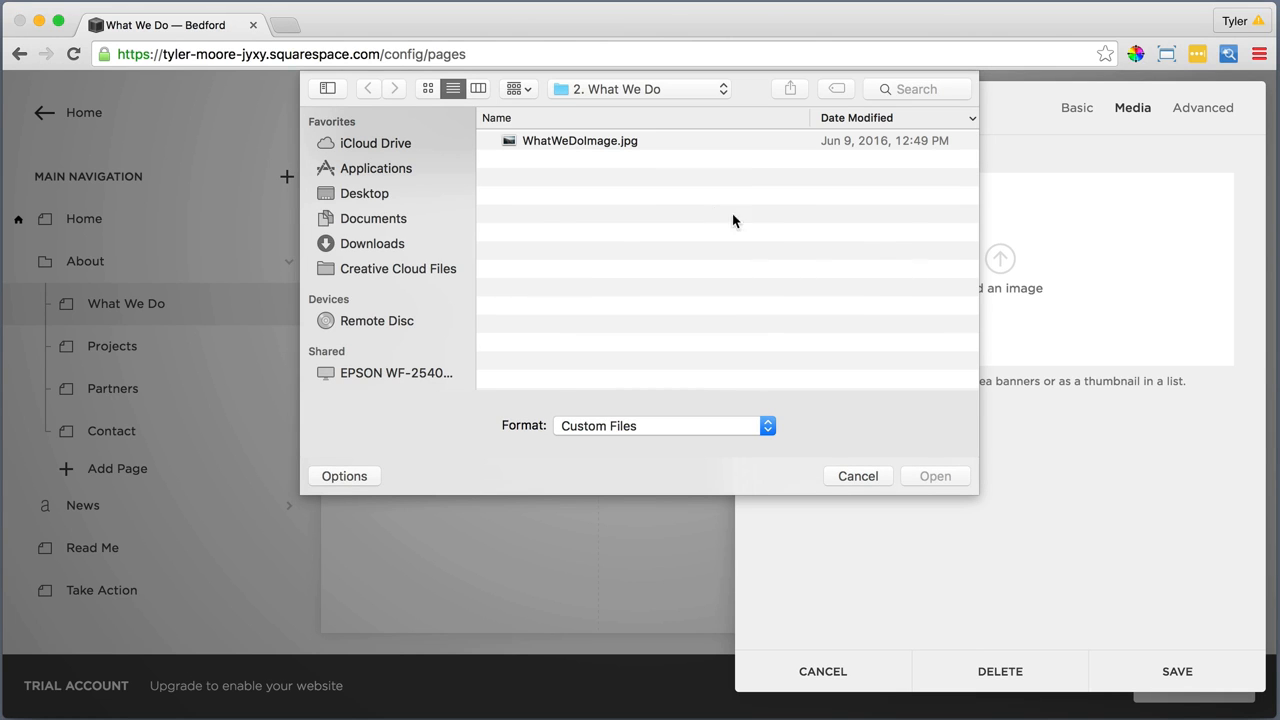
left_click(581, 142)
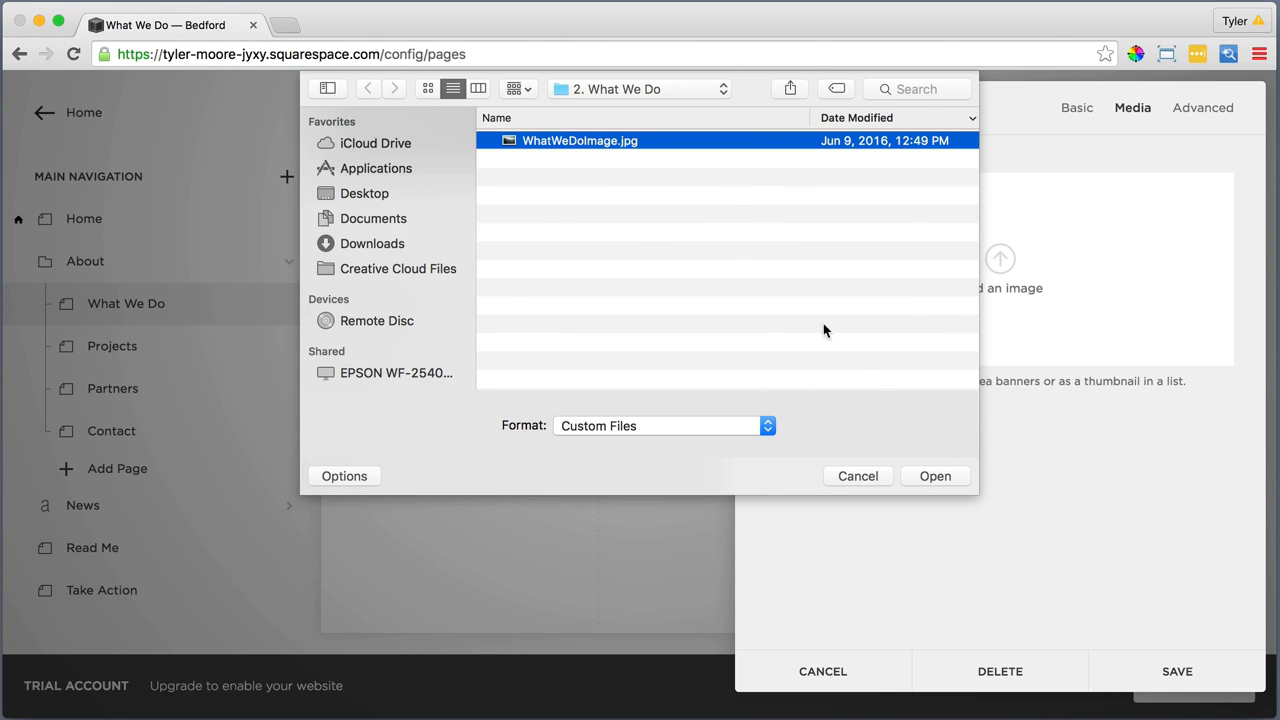
left_click(933, 476)
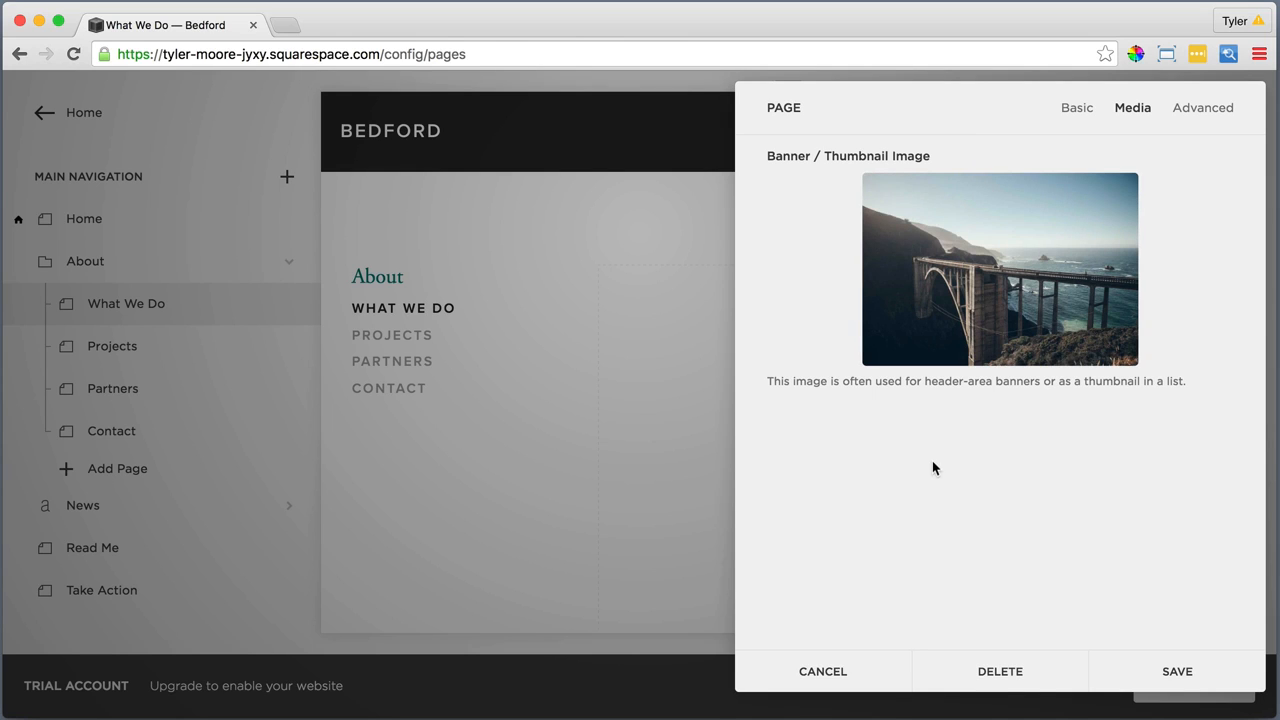
Move the banner image's focal point to the upper middle of the photo and save the page settings
mouse_move(986, 287)
left_click_drag(999, 269, 1001, 234)
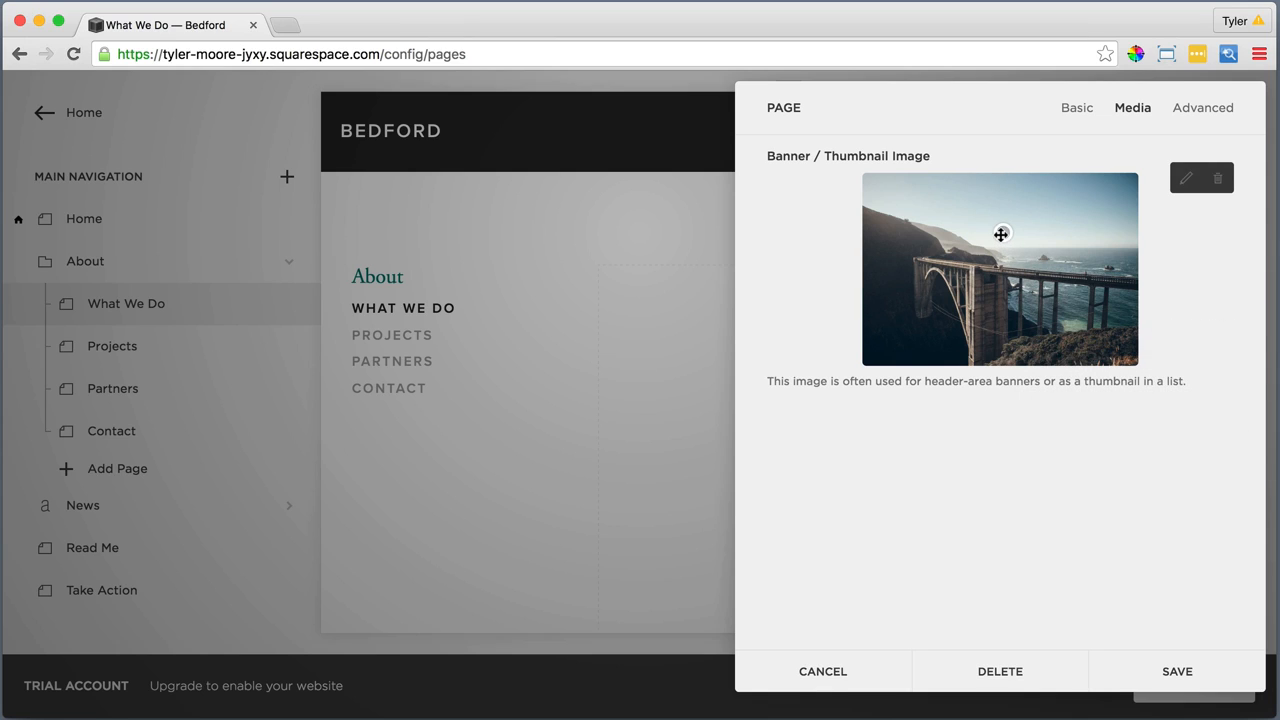
left_click(1175, 670)
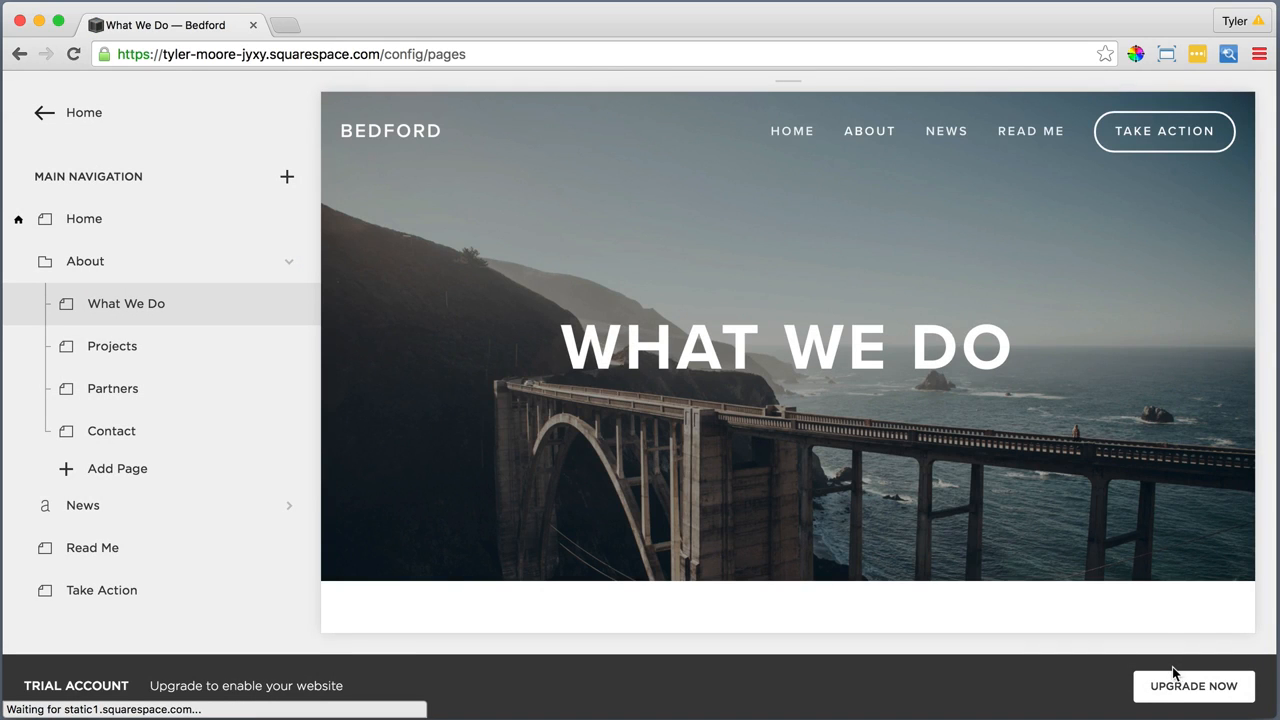
Insert the copied photo credit, intro and Our Mission copy as plain text into the What We Do page's empty text block
scroll(845, 496, "down", 5)
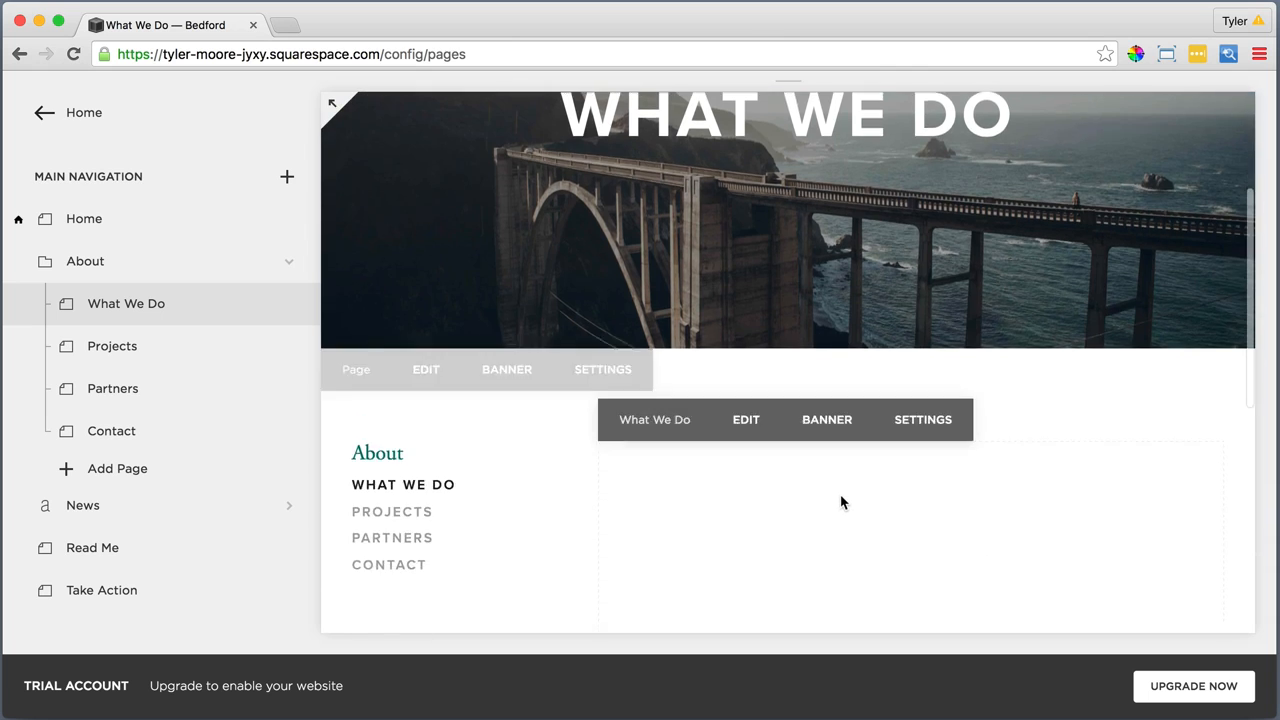
left_click(741, 322)
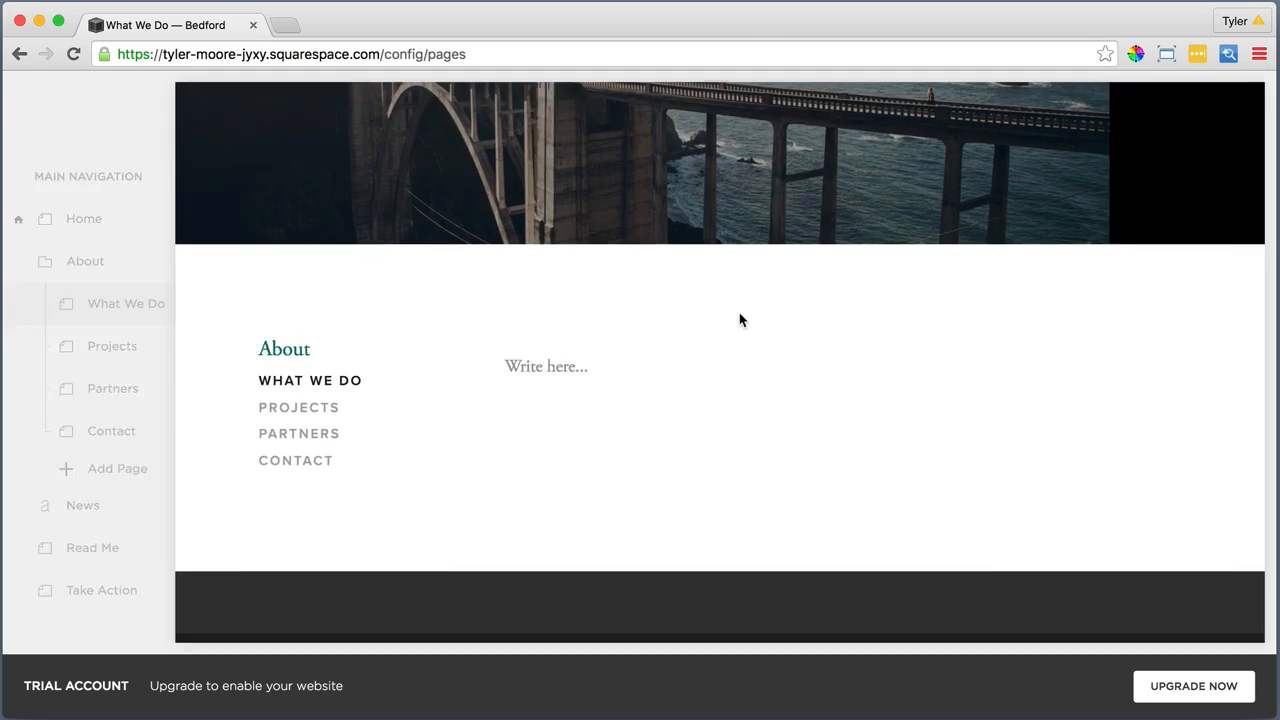
scroll(560, 330, "down", 3)
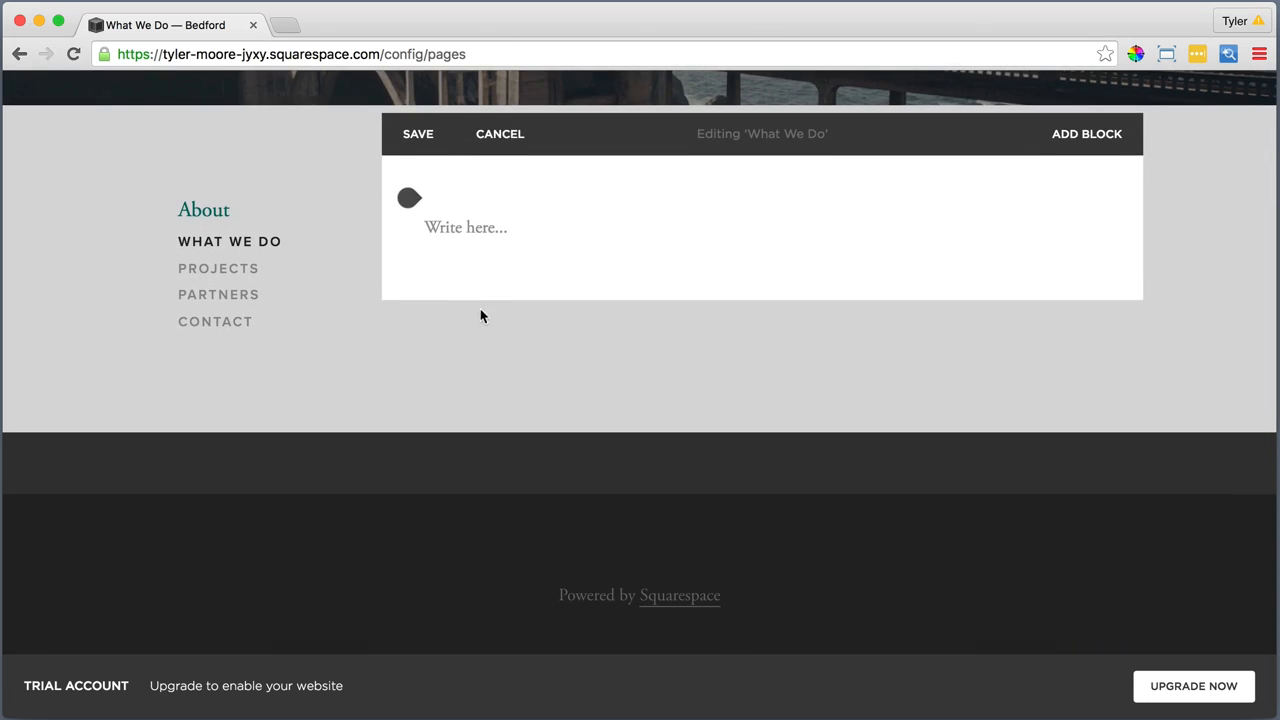
left_click(480, 227)
left_click(480, 227)
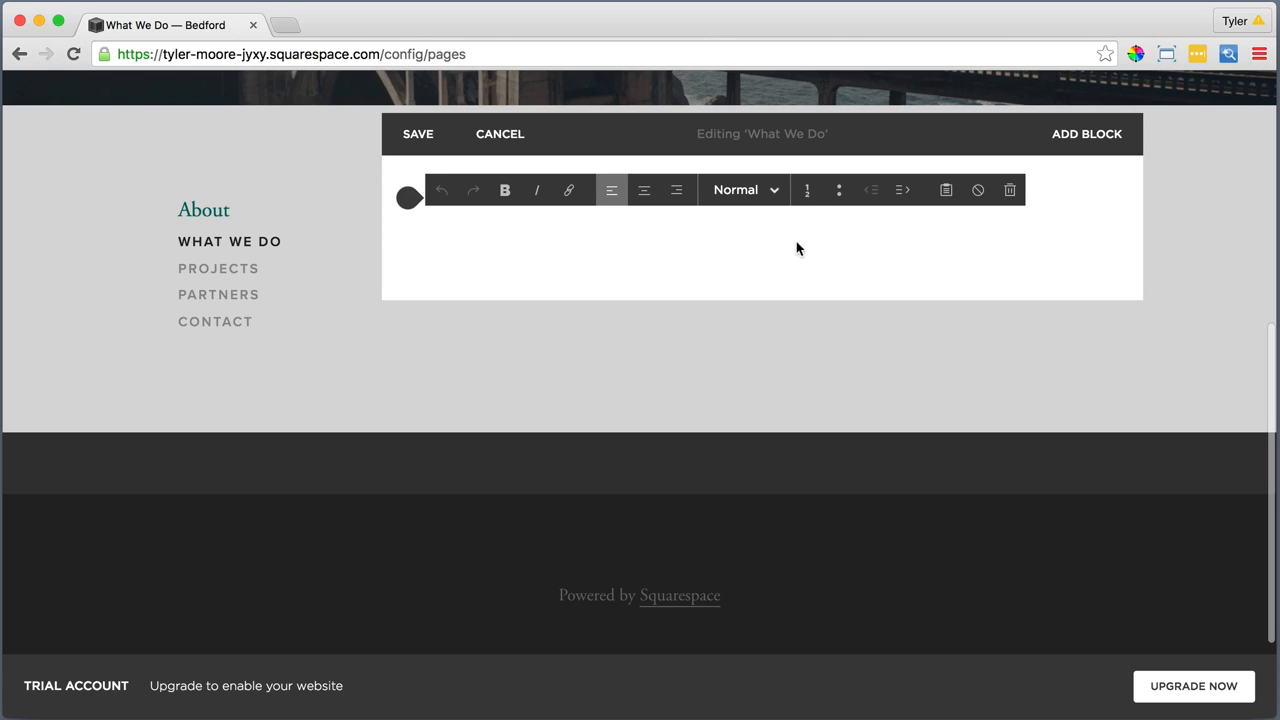
left_click(948, 190)
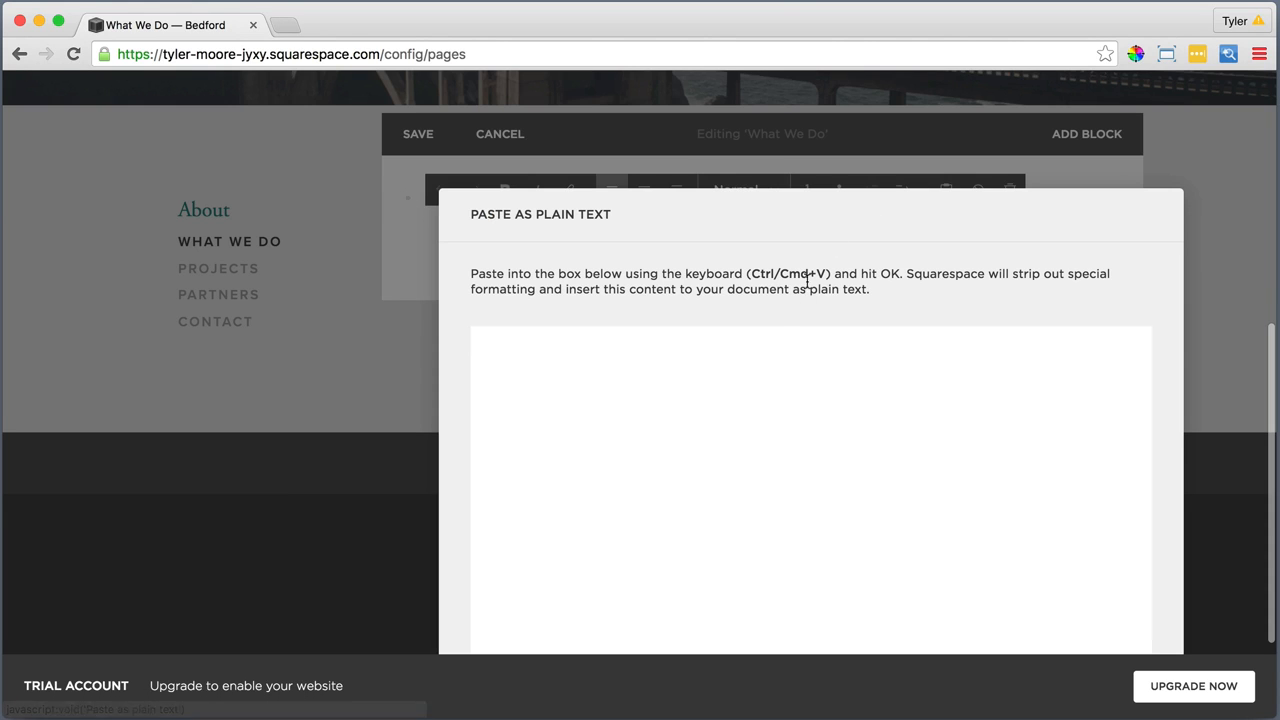
right_click(779, 337)
left_click(829, 424)
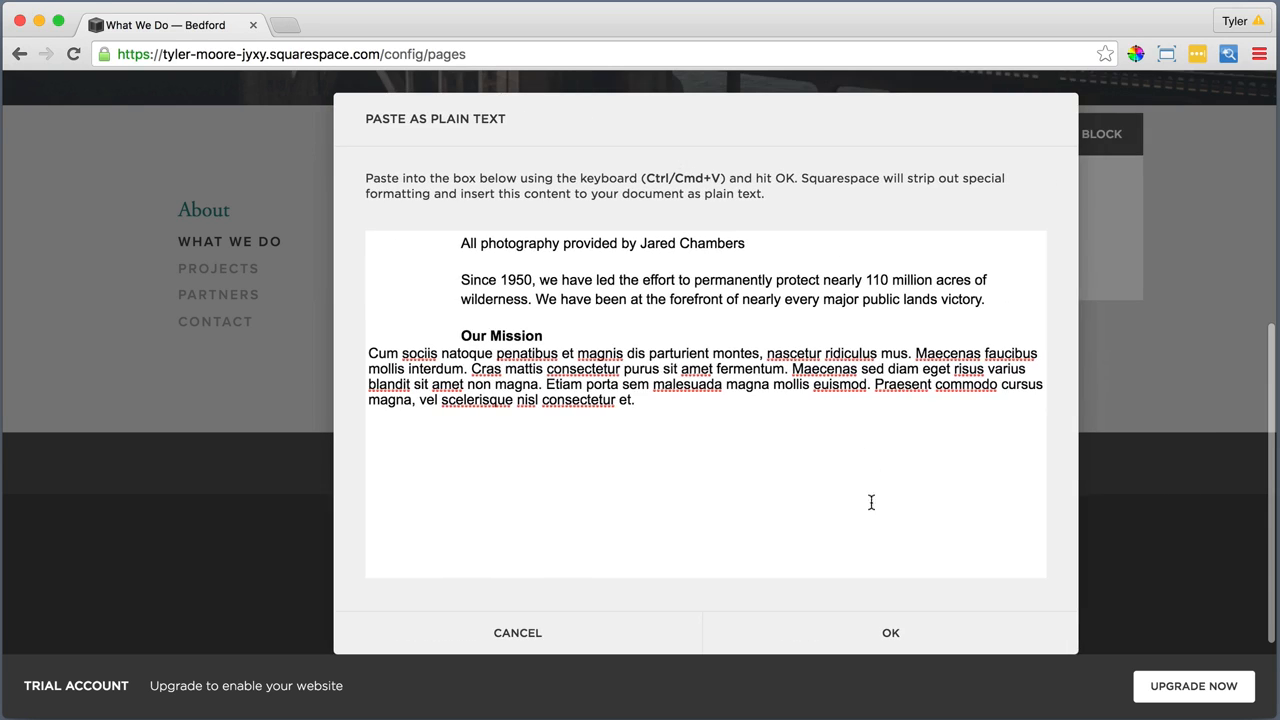
left_click(886, 633)
Italicize the photography credit line and link the photographer's name in it to the photographer's external .com website
left_click_drag(742, 227, 424, 224)
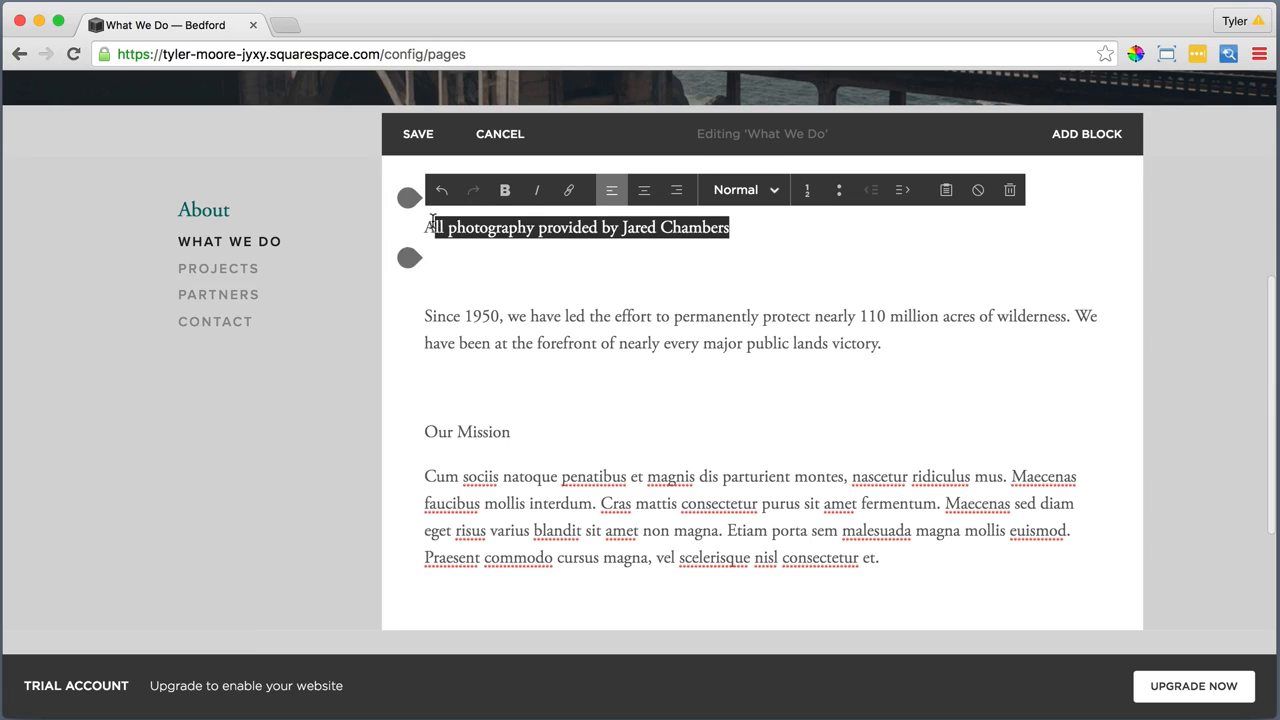
left_click(537, 190)
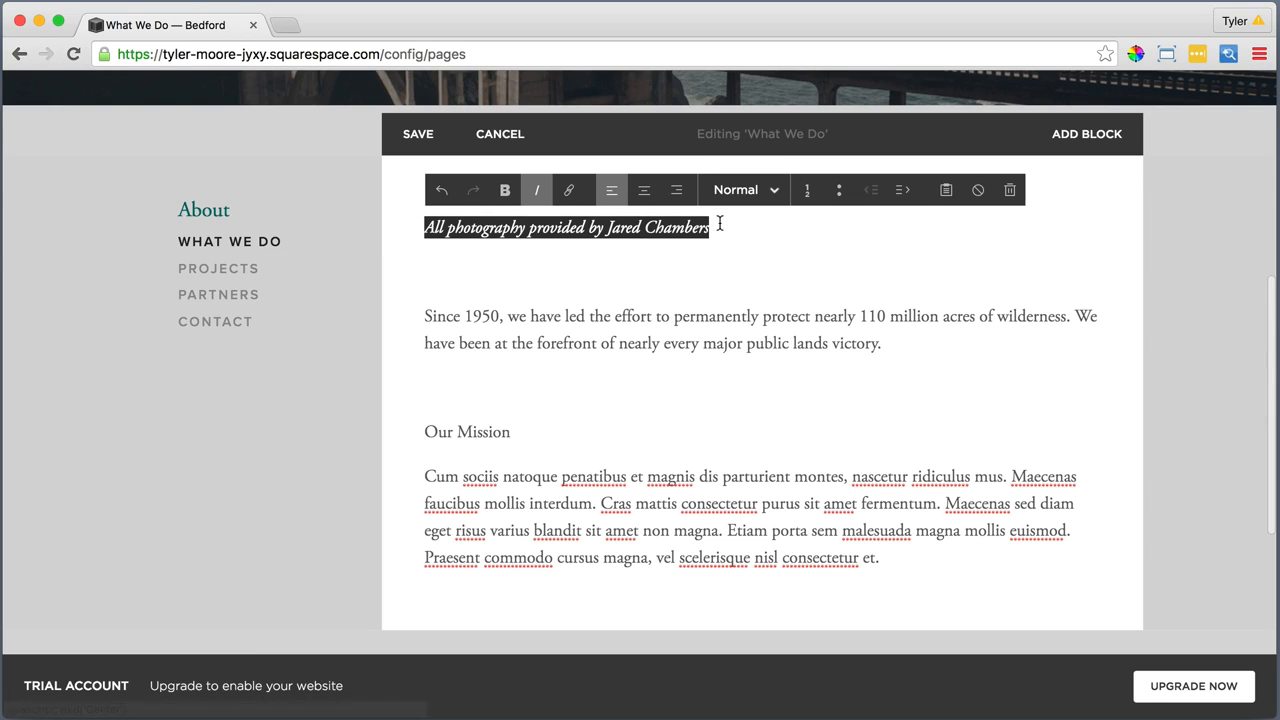
left_click_drag(714, 226, 608, 230)
left_click(568, 192)
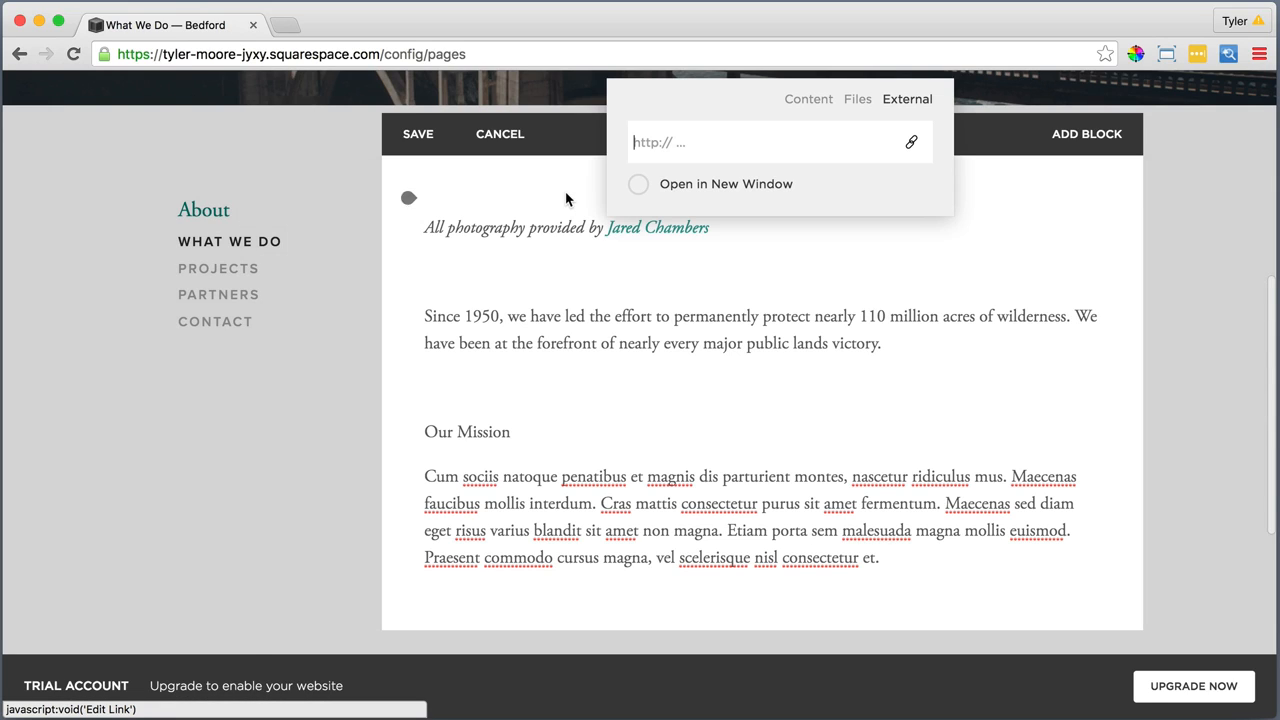
type("jaredchambe")
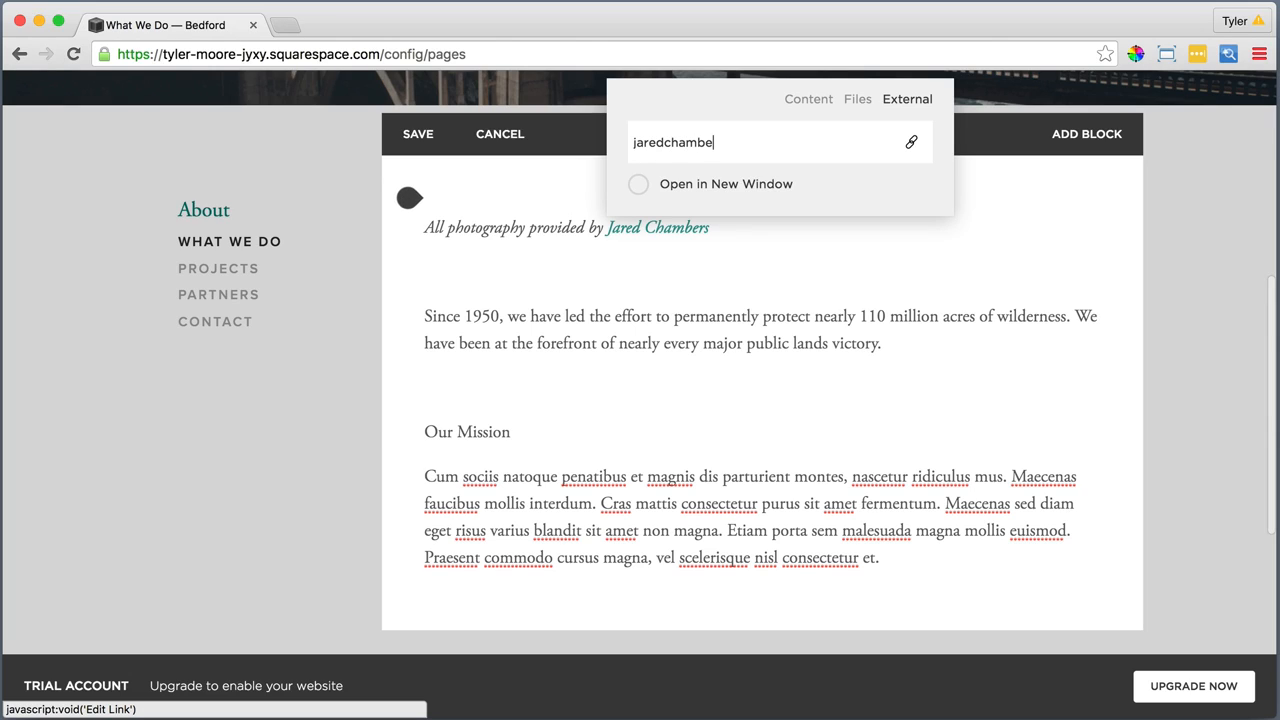
type("rs")
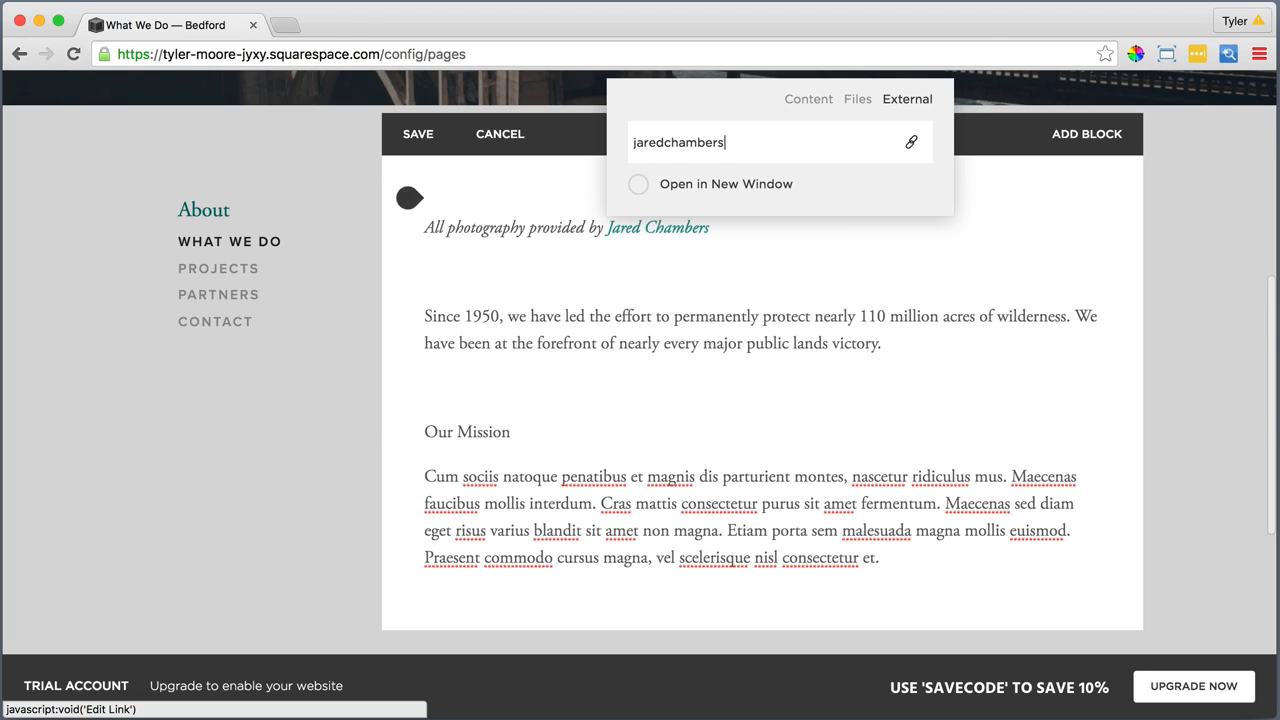
type(".com")
key("Return")
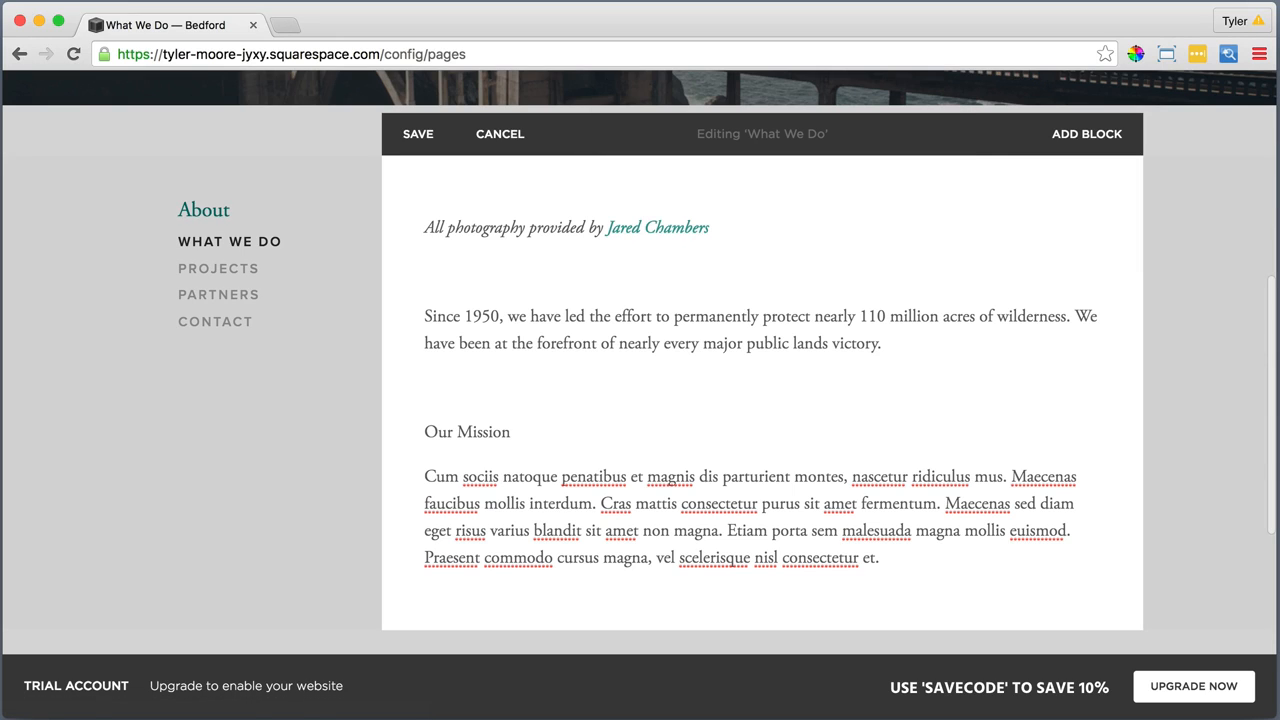
Format the intro paragraph beginning "Since 1950" as Heading 1
left_click(891, 343)
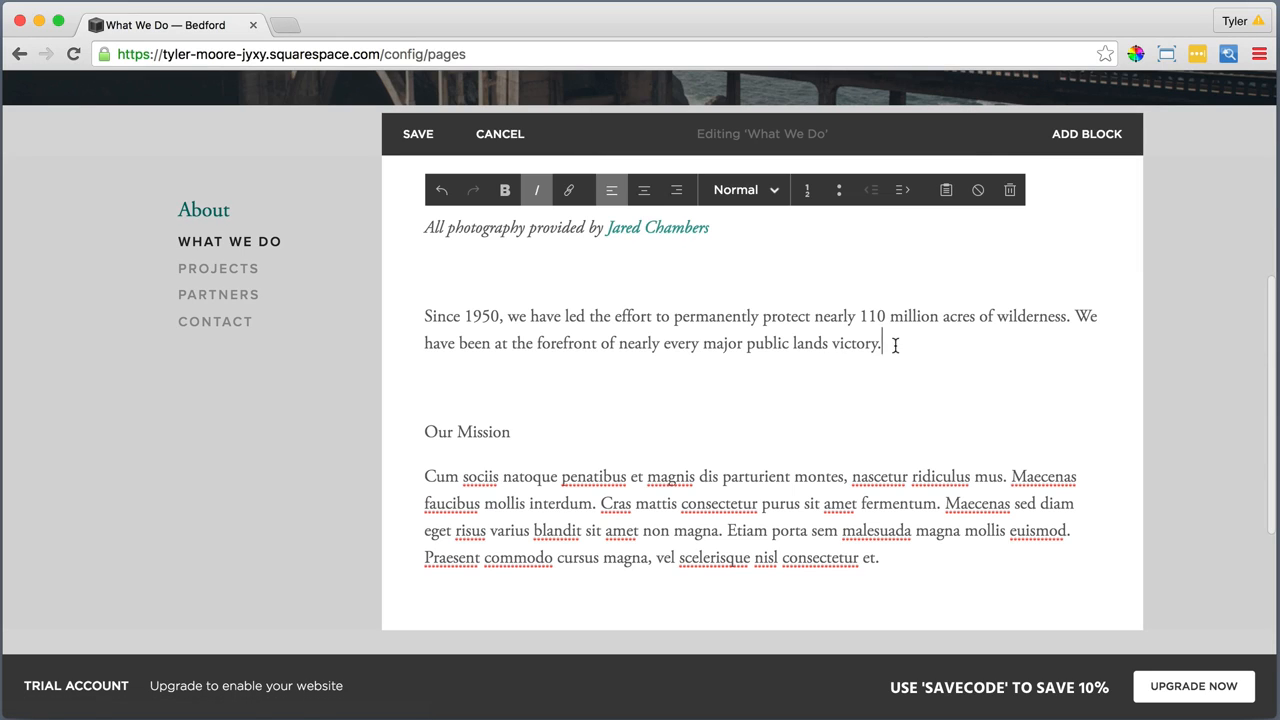
left_click_drag(891, 343, 424, 316)
left_click(745, 195)
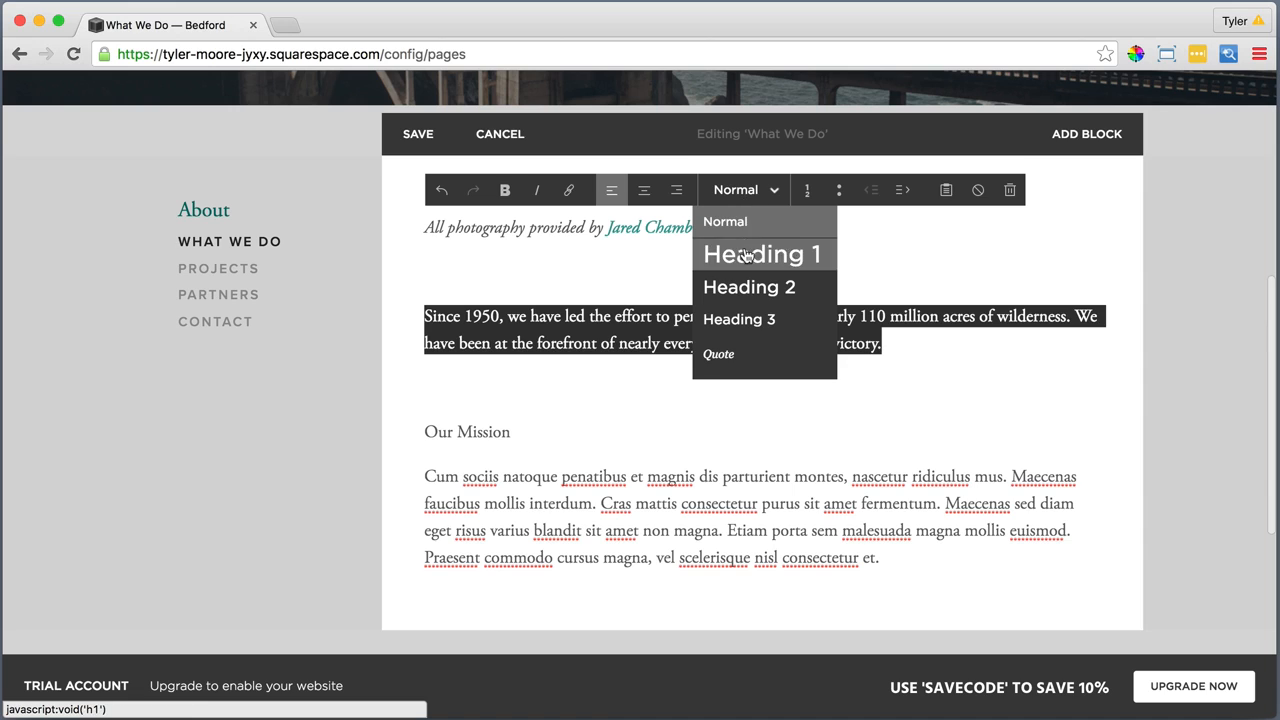
left_click(747, 253)
Format the "Our Mission" line as Heading 2 and check the text style of the paragraph below it
scroll(745, 250, "down", 1)
scroll(745, 250, "down", 3)
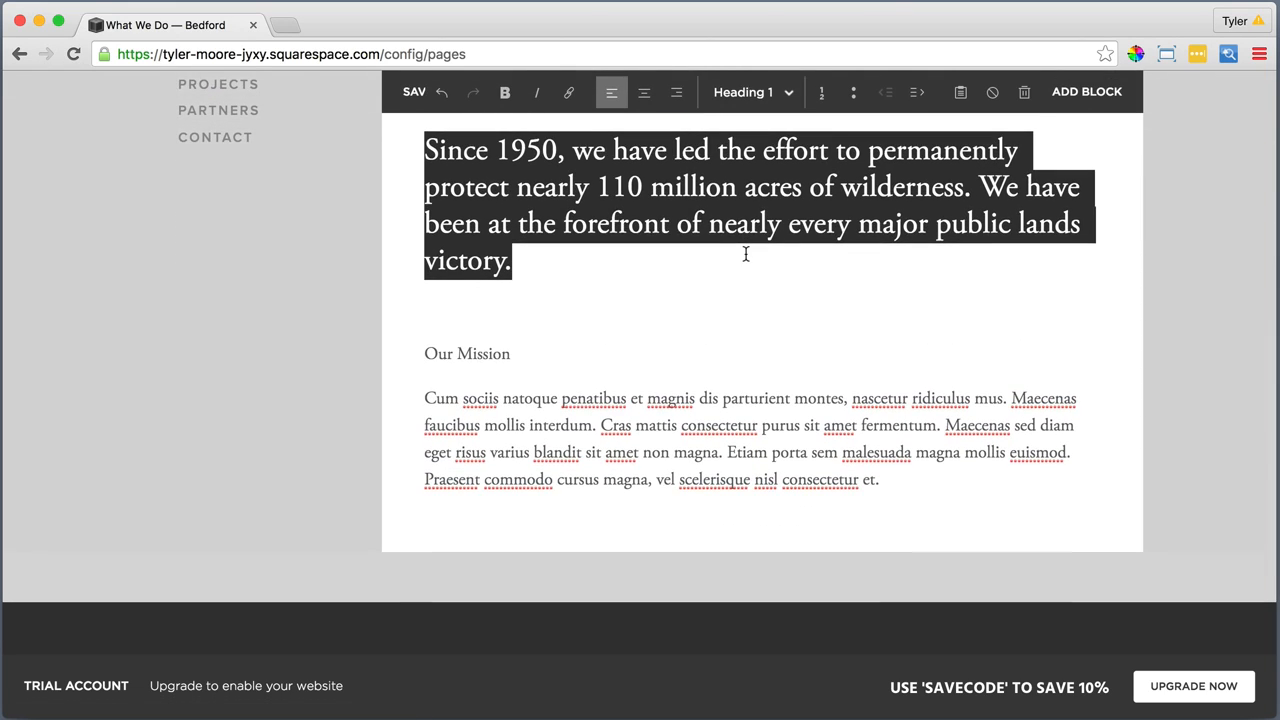
left_click_drag(516, 355, 408, 403)
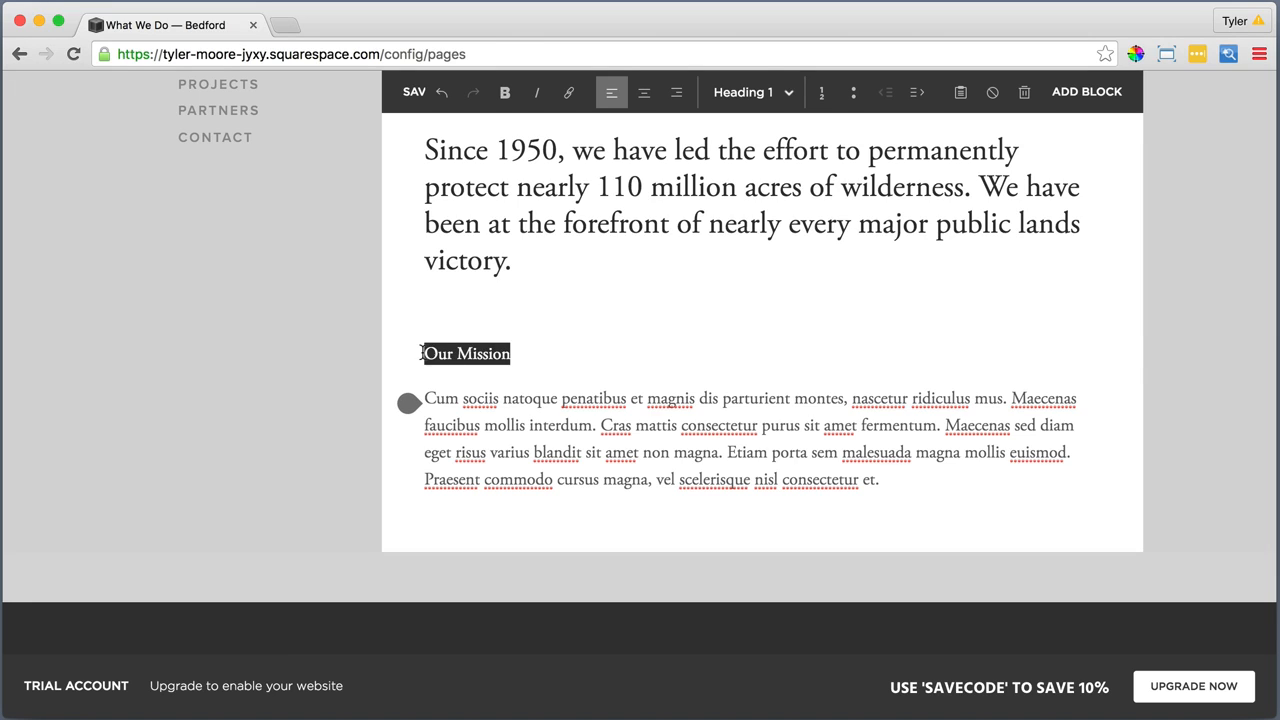
left_click(737, 92)
left_click(740, 187)
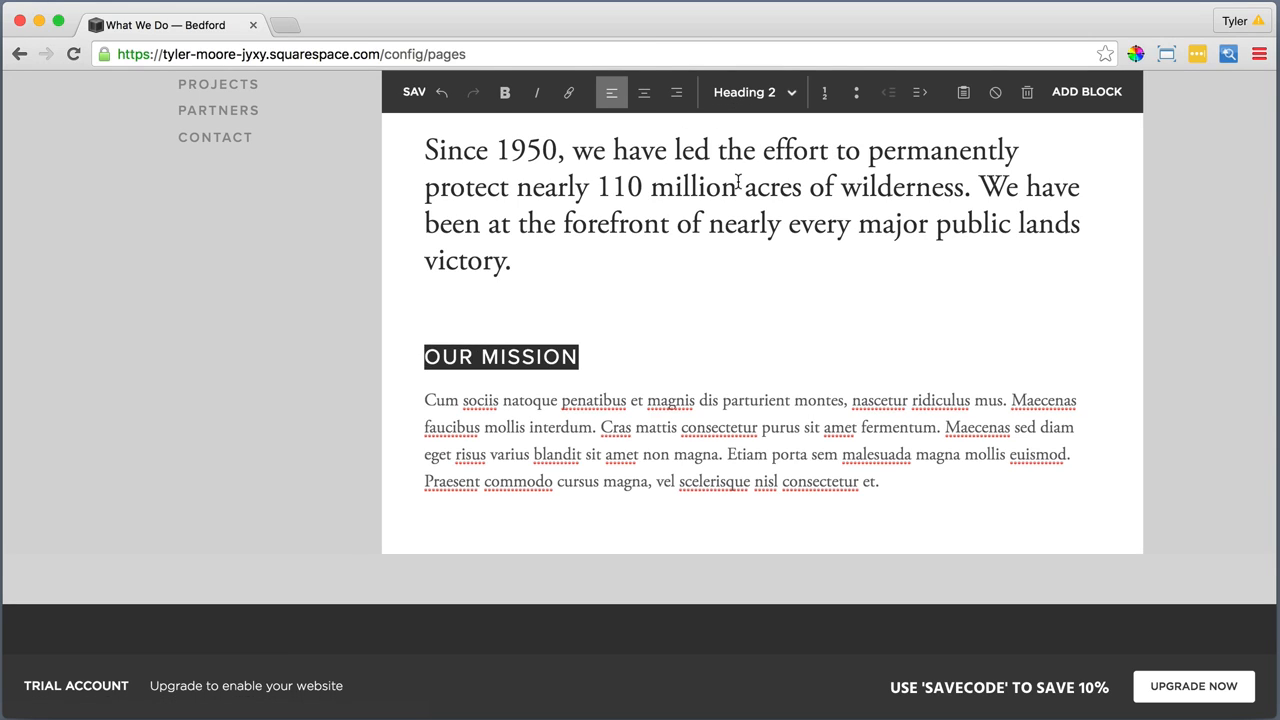
left_click(719, 436)
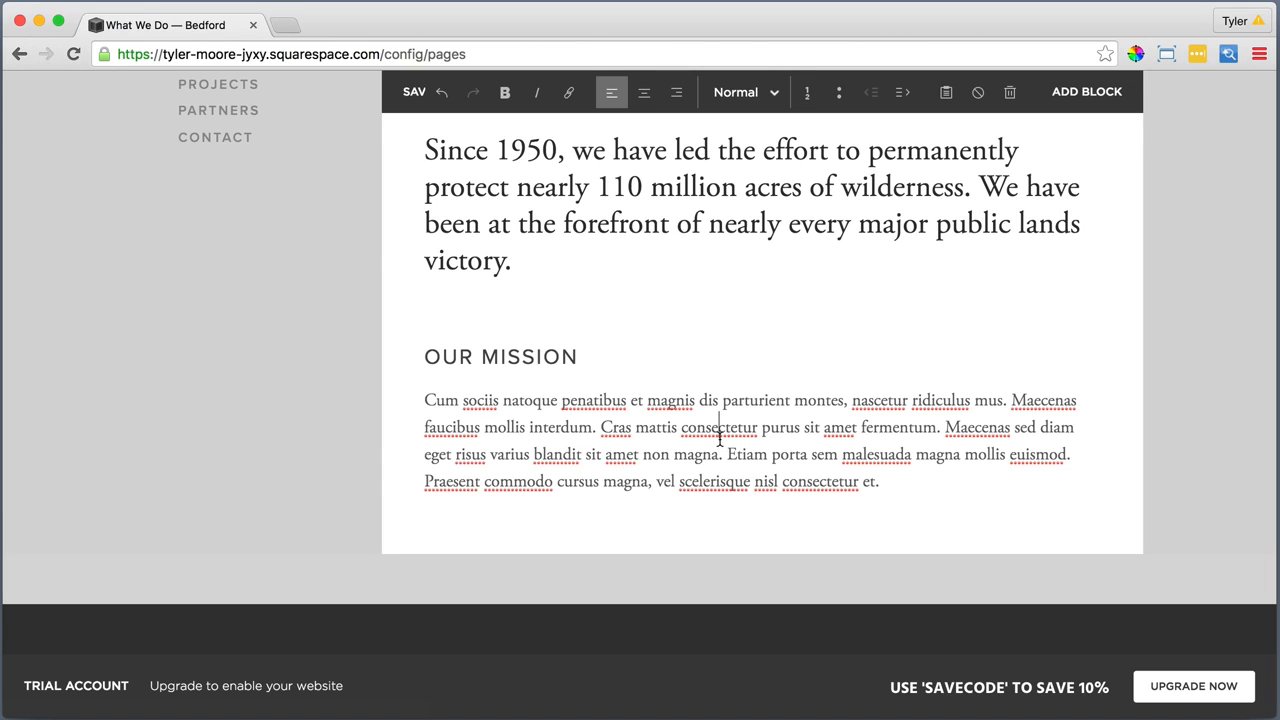
left_click_drag(892, 485, 430, 381)
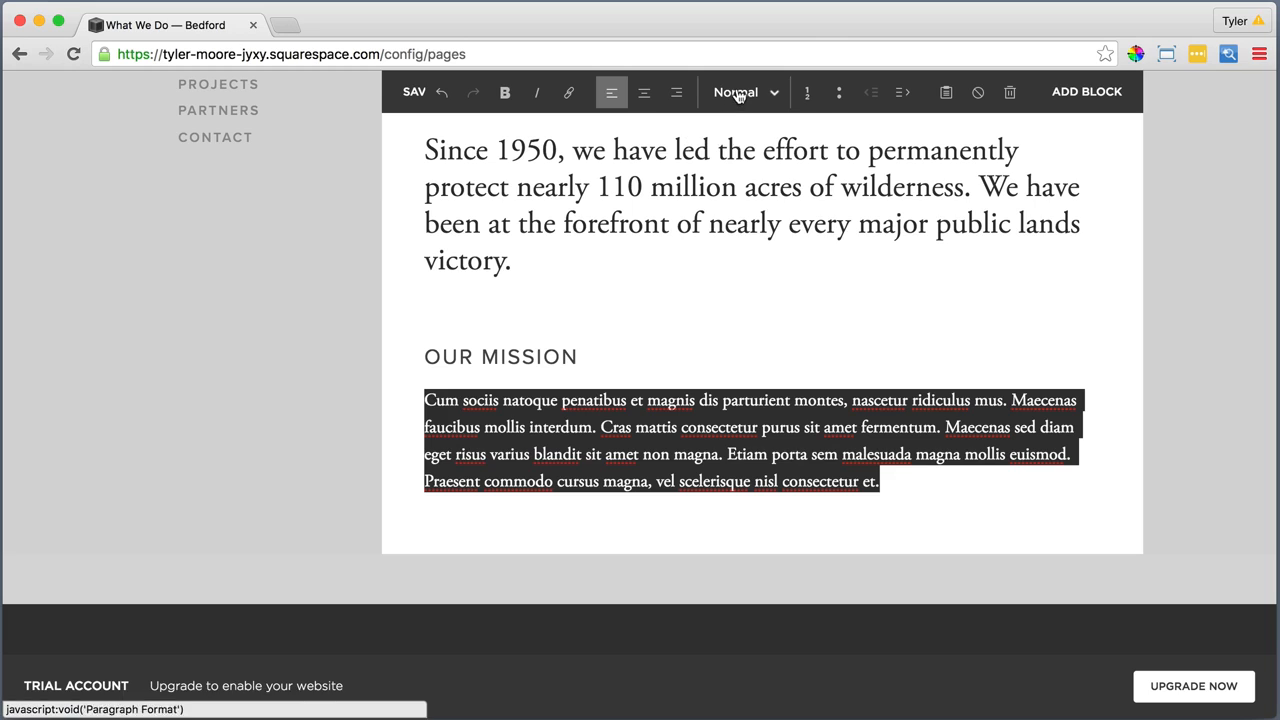
Add a Quote block under the paragraph: "Bedford has helped accomplish over 200 of its partners' major conservation goals. They inspire everyone to care for the planet."
left_click(889, 485)
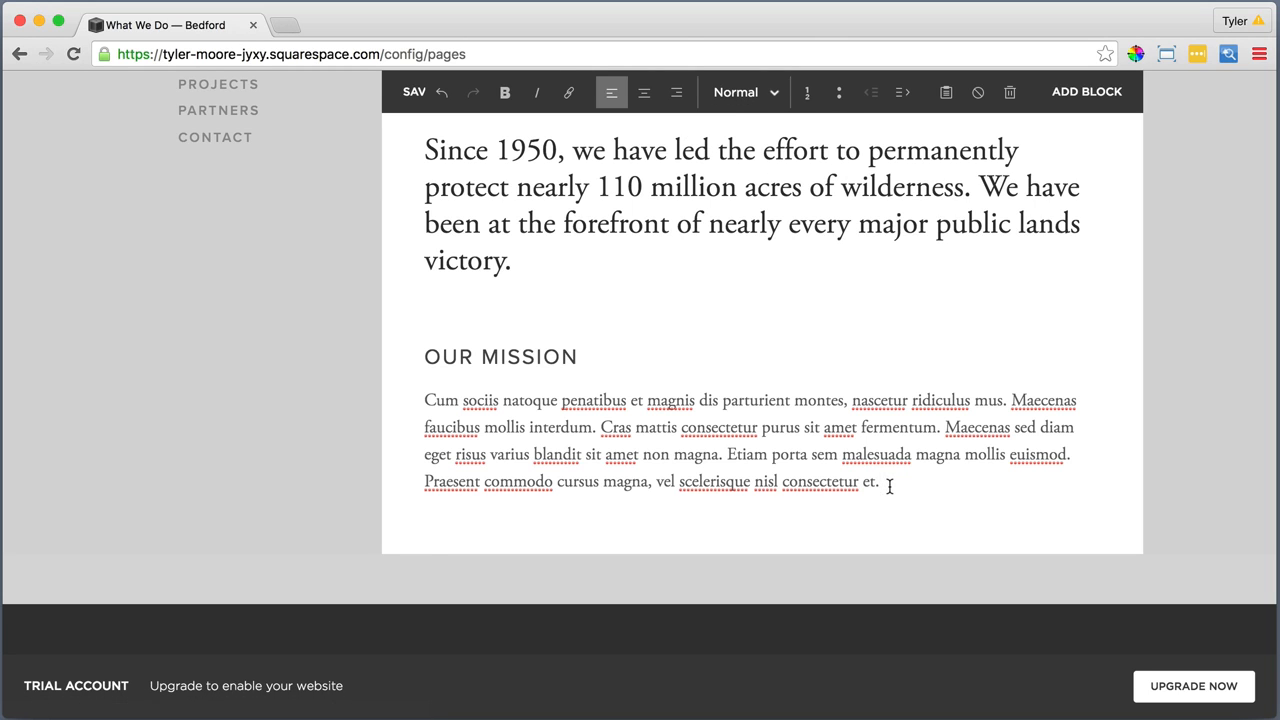
scroll(850, 488, "down", 1)
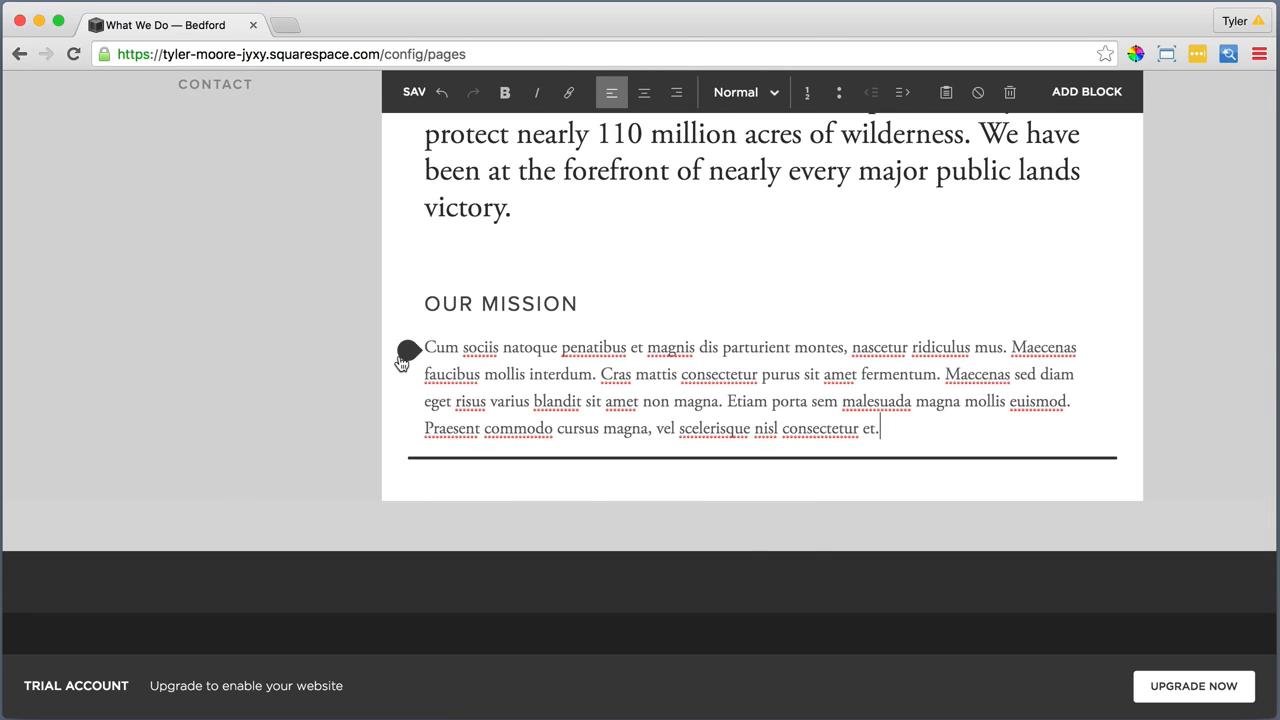
left_click(404, 356)
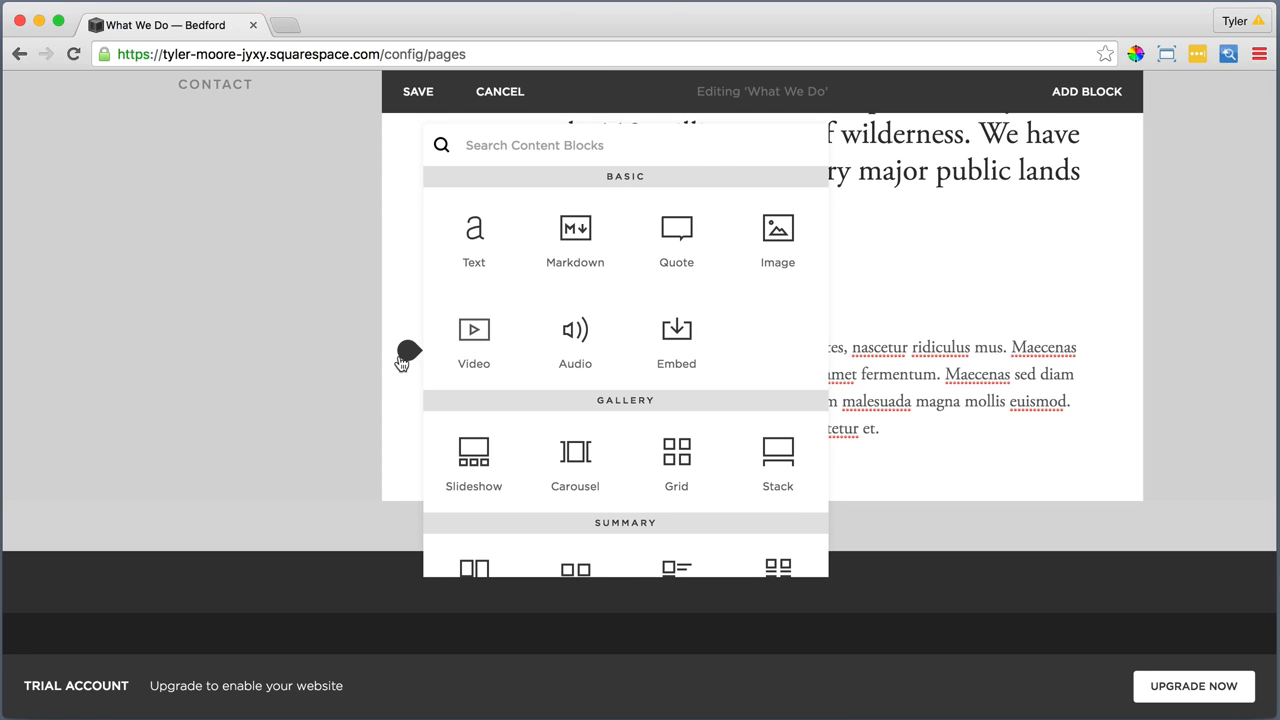
left_click(680, 230)
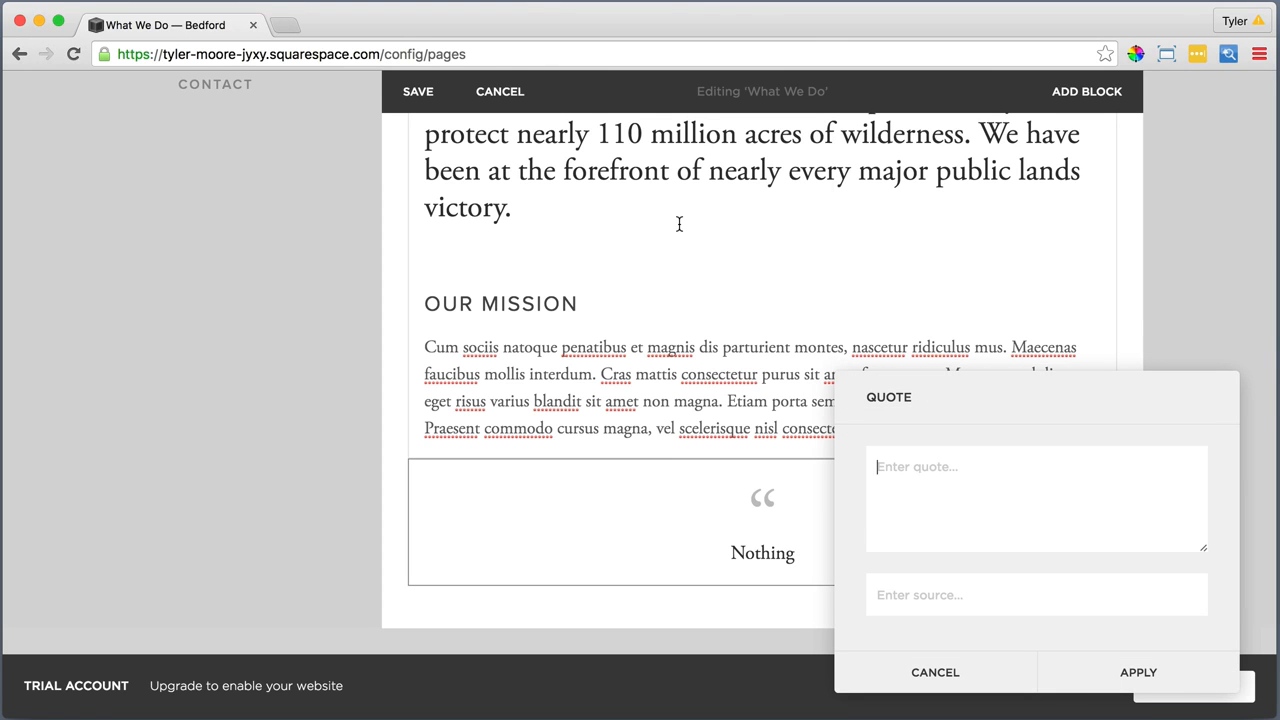
type("Bedford has helped accomplish over 200 of its partners' major co")
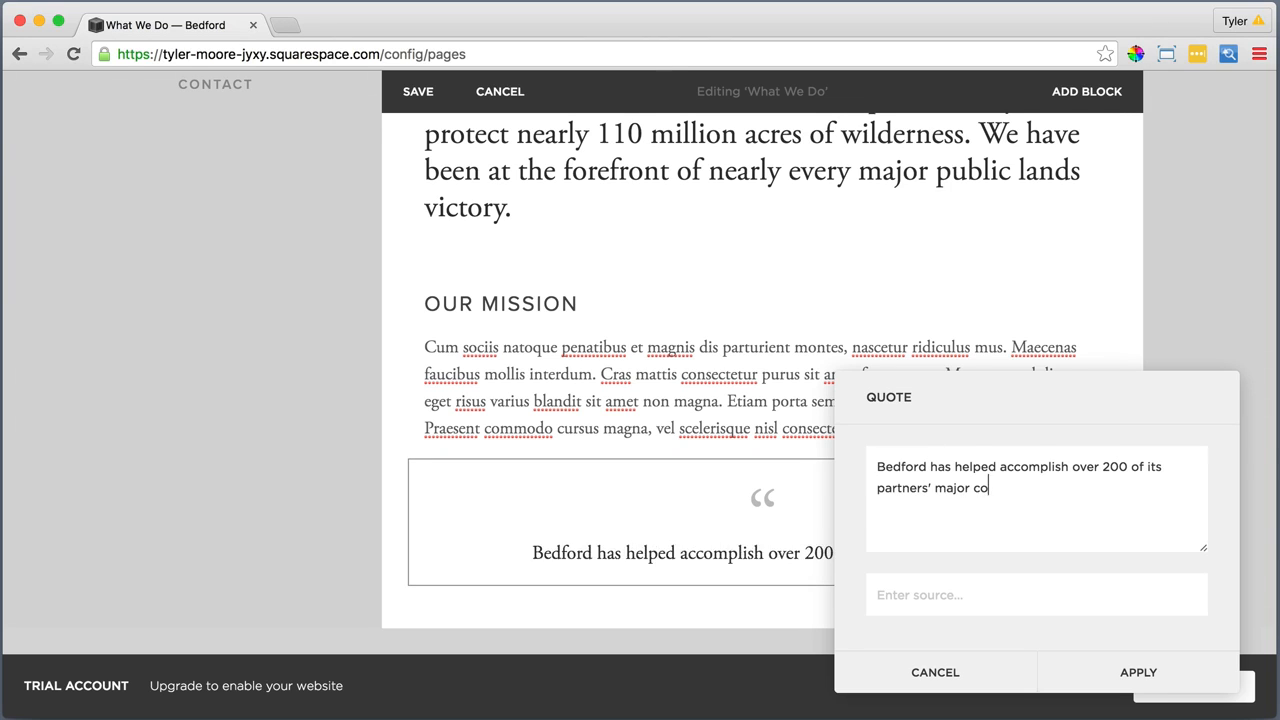
type("nservation goals. They inspire everyone to care for the planet.")
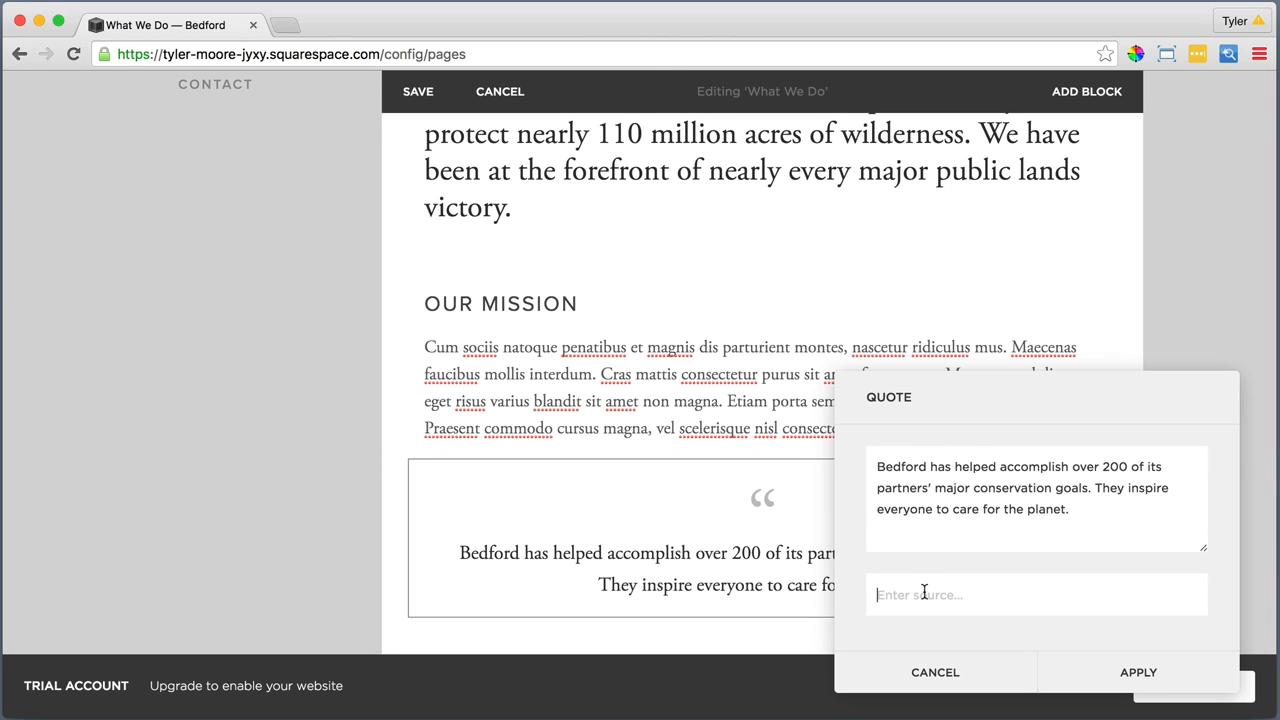
type("-")
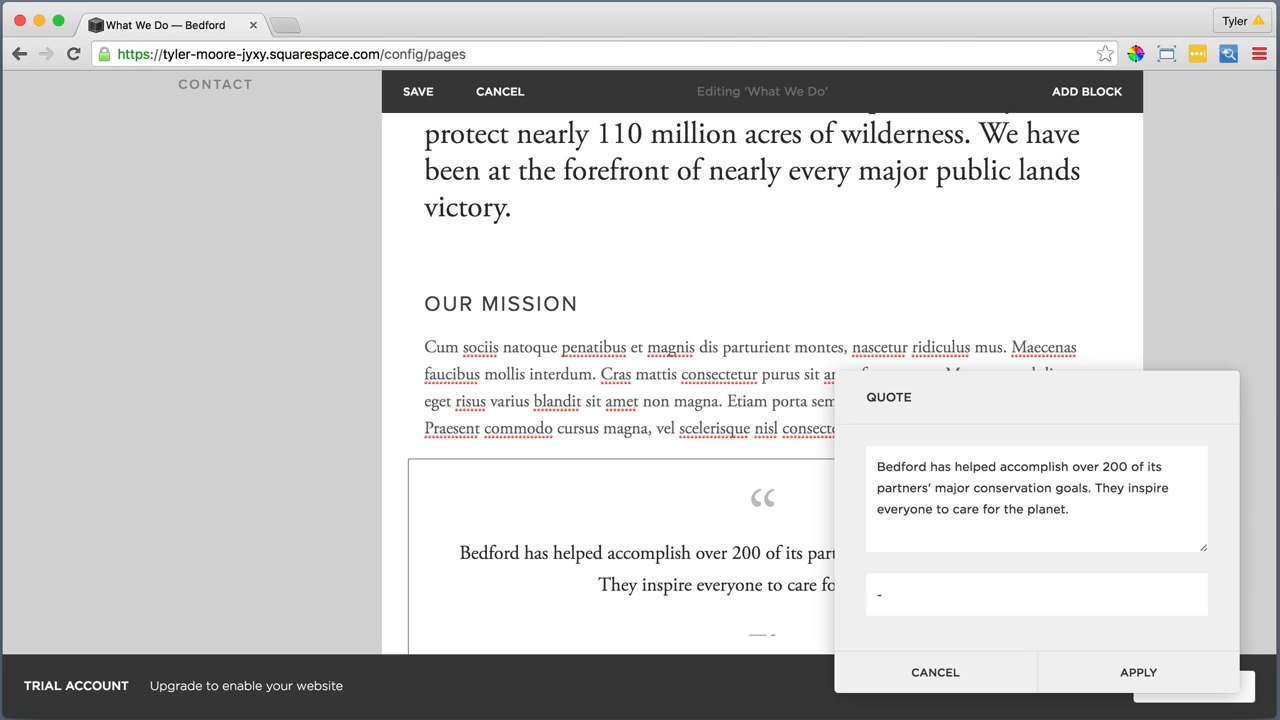
type("John Smith")
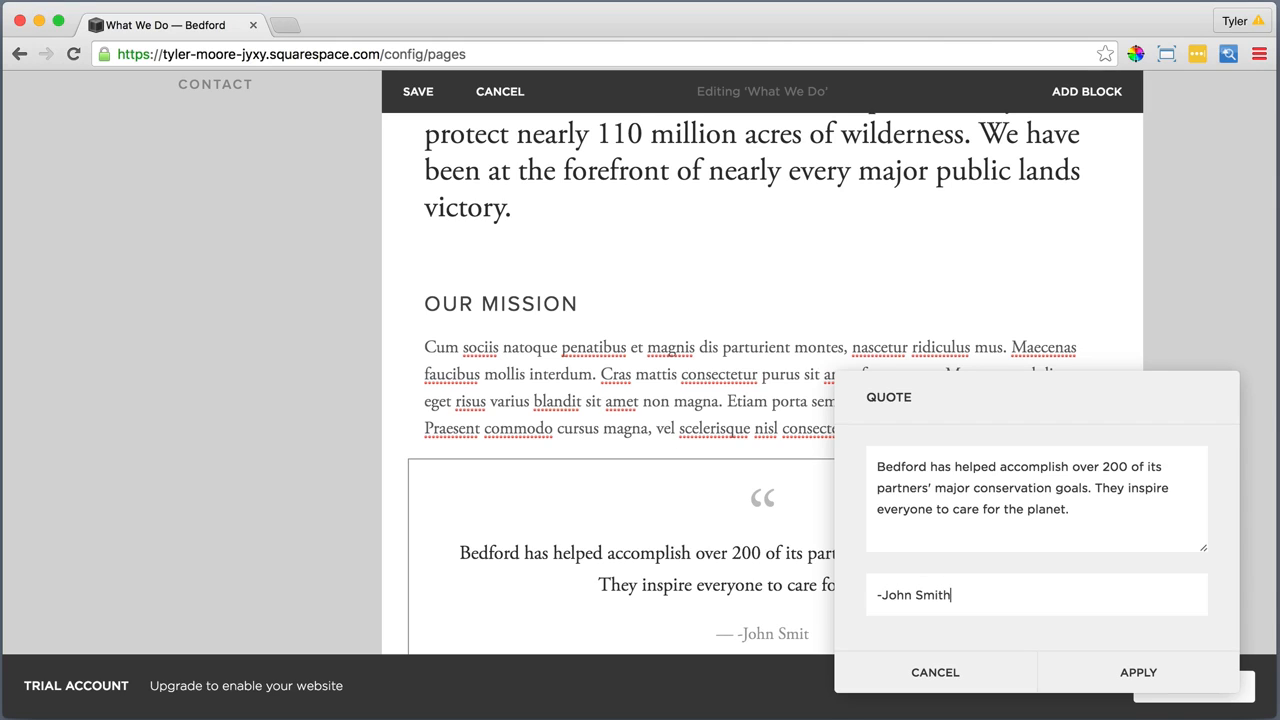
type(", Natur")
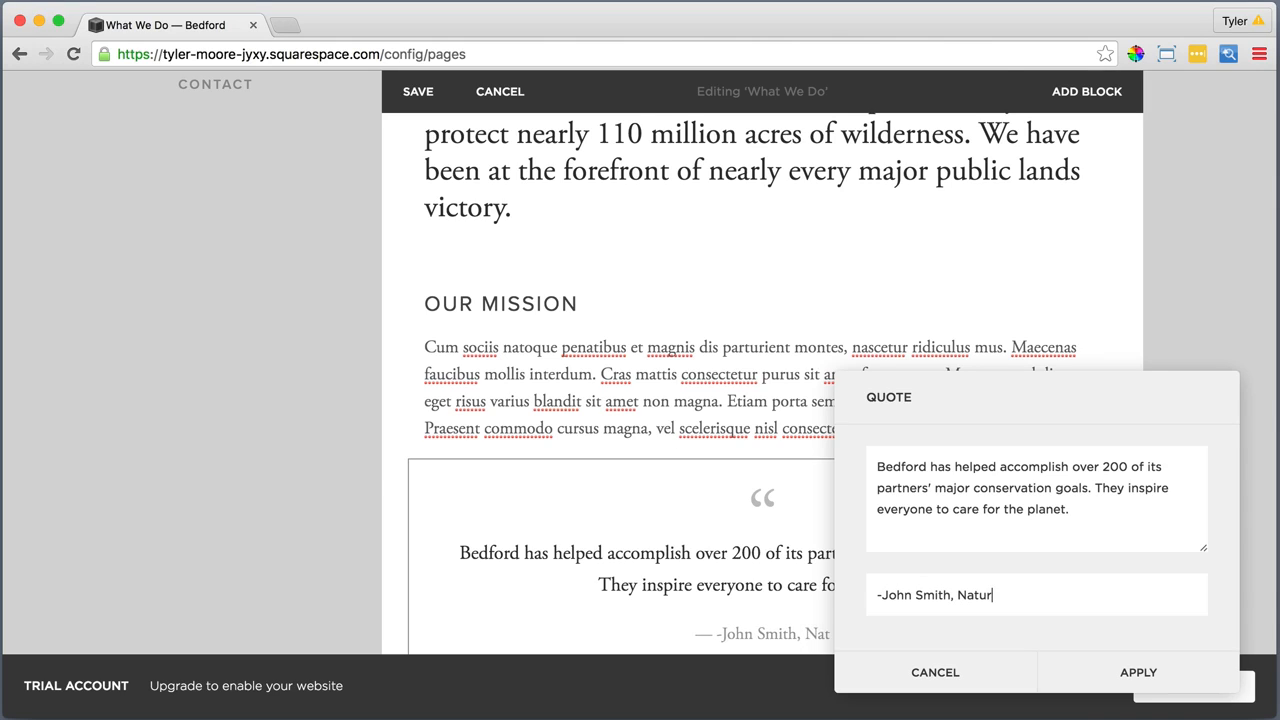
type("e Conserv")
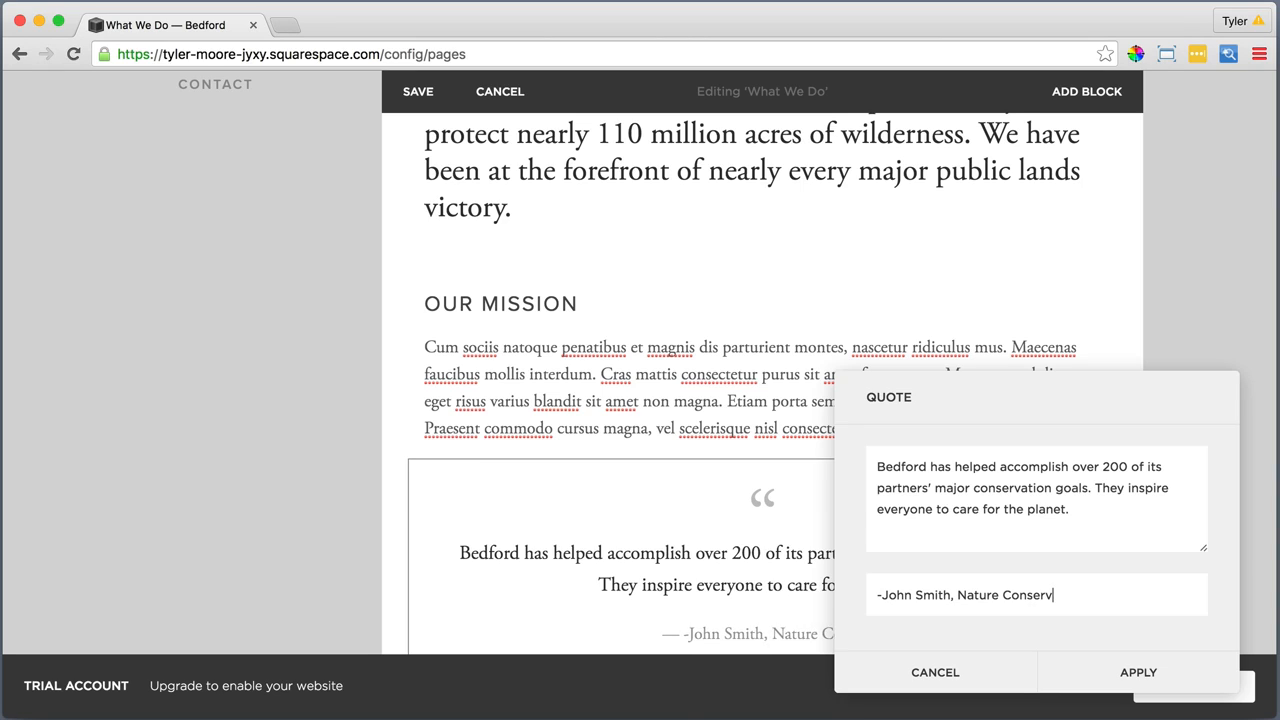
type("ancy Magazine")
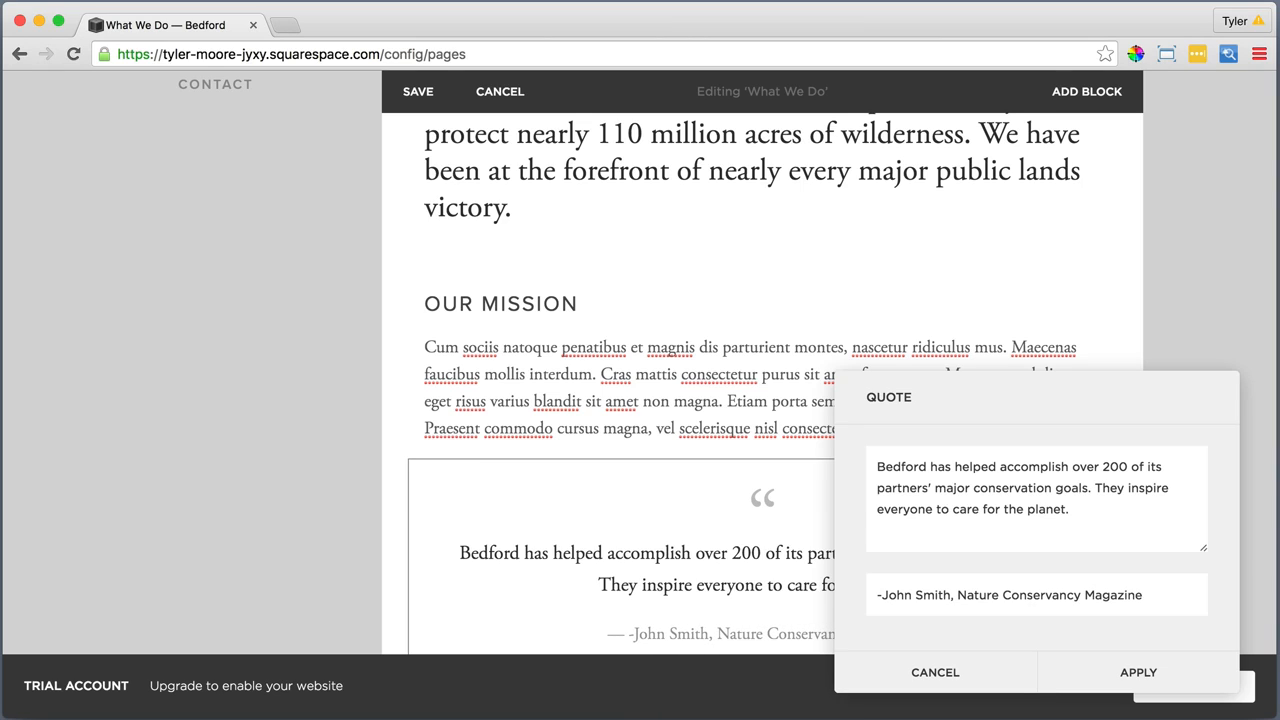
Enter the quote's source as a hyphen, the person's full name and "Nature Conservancy Magazine", and apply the Quote block
left_click(1102, 668)
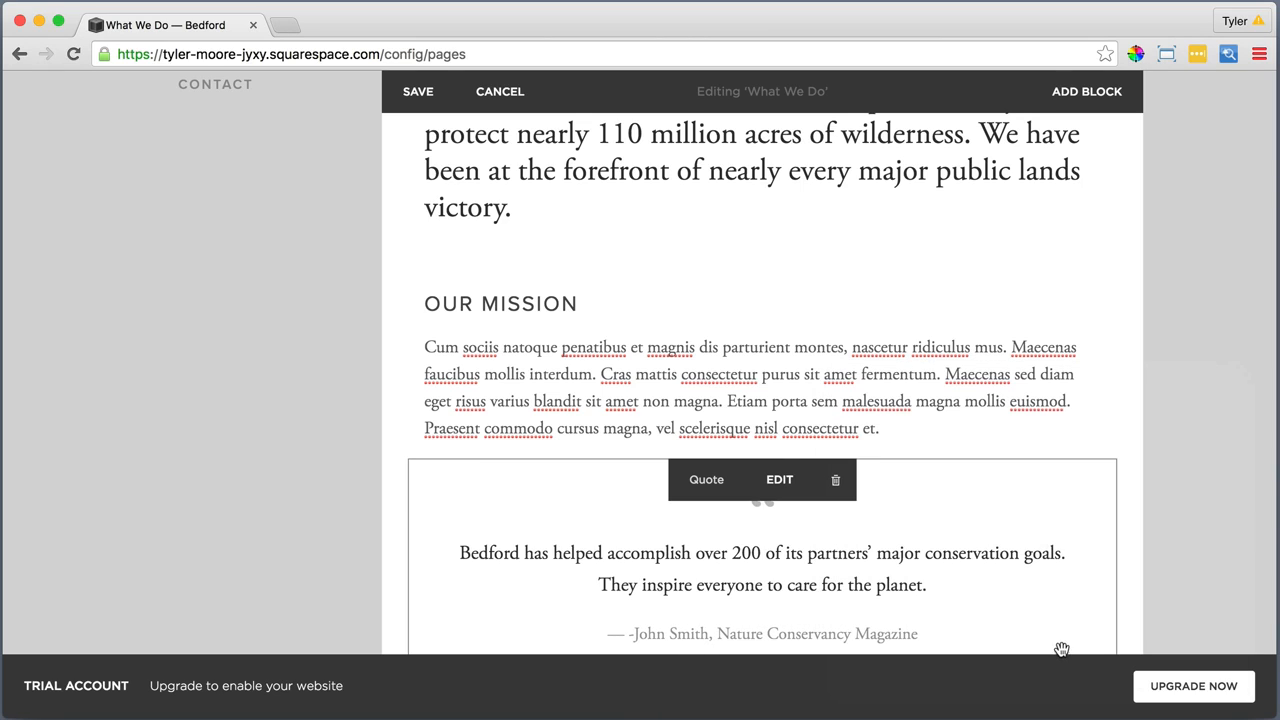
Remove the leading hyphen from the quote's source line and apply the change
left_click(776, 485)
left_click(880, 597)
key("BackSpace")
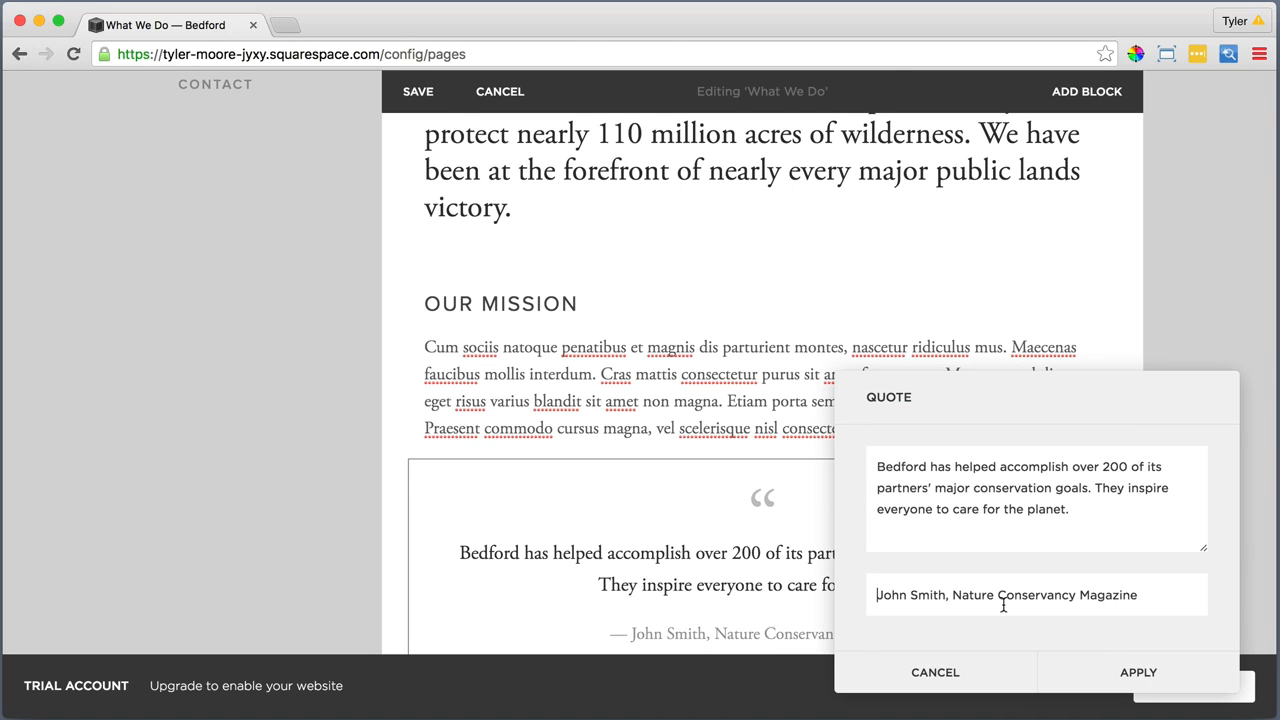
left_click(1150, 681)
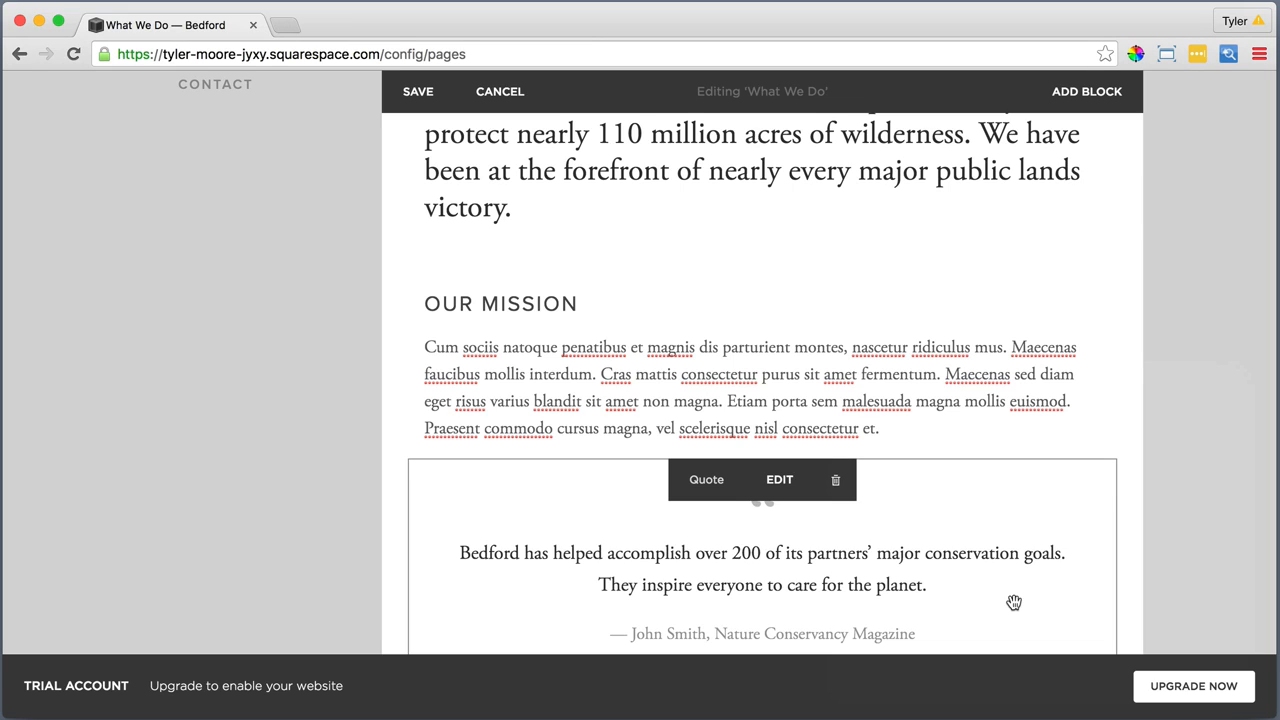
Add a Line block below the quote
scroll(1014, 602, "down", 2)
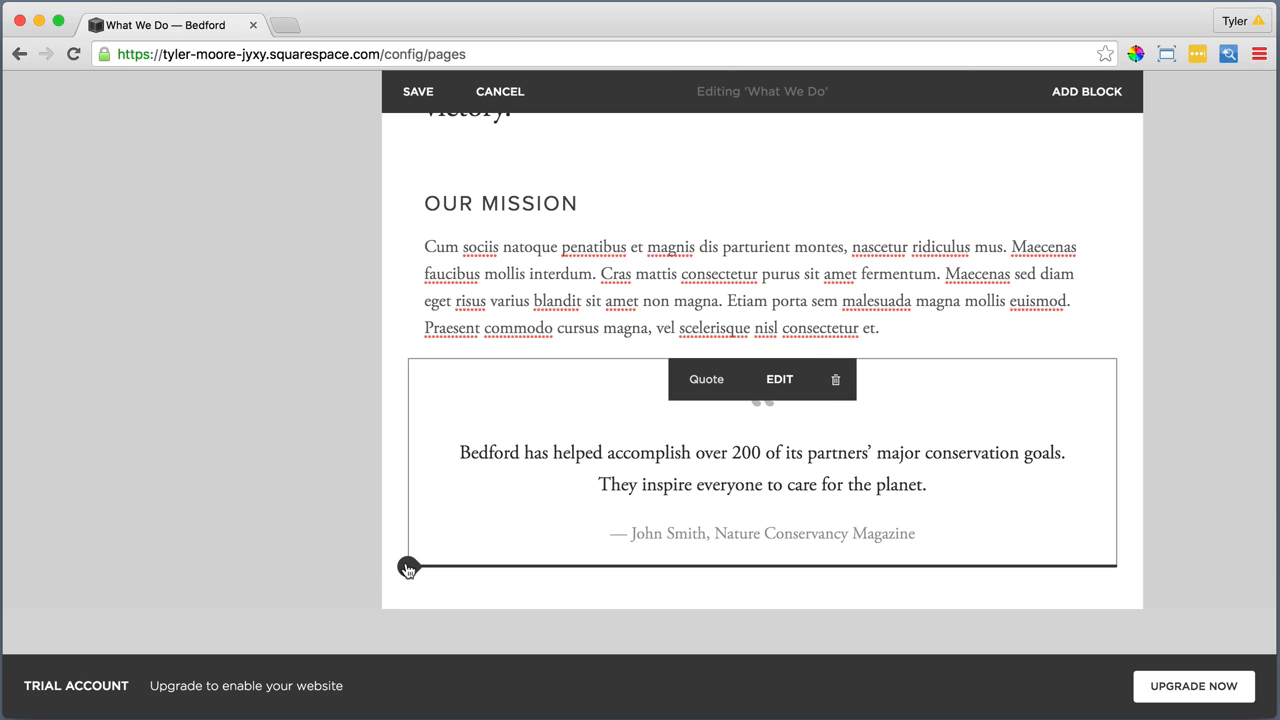
left_click(408, 567)
scroll(472, 572, "down", 3)
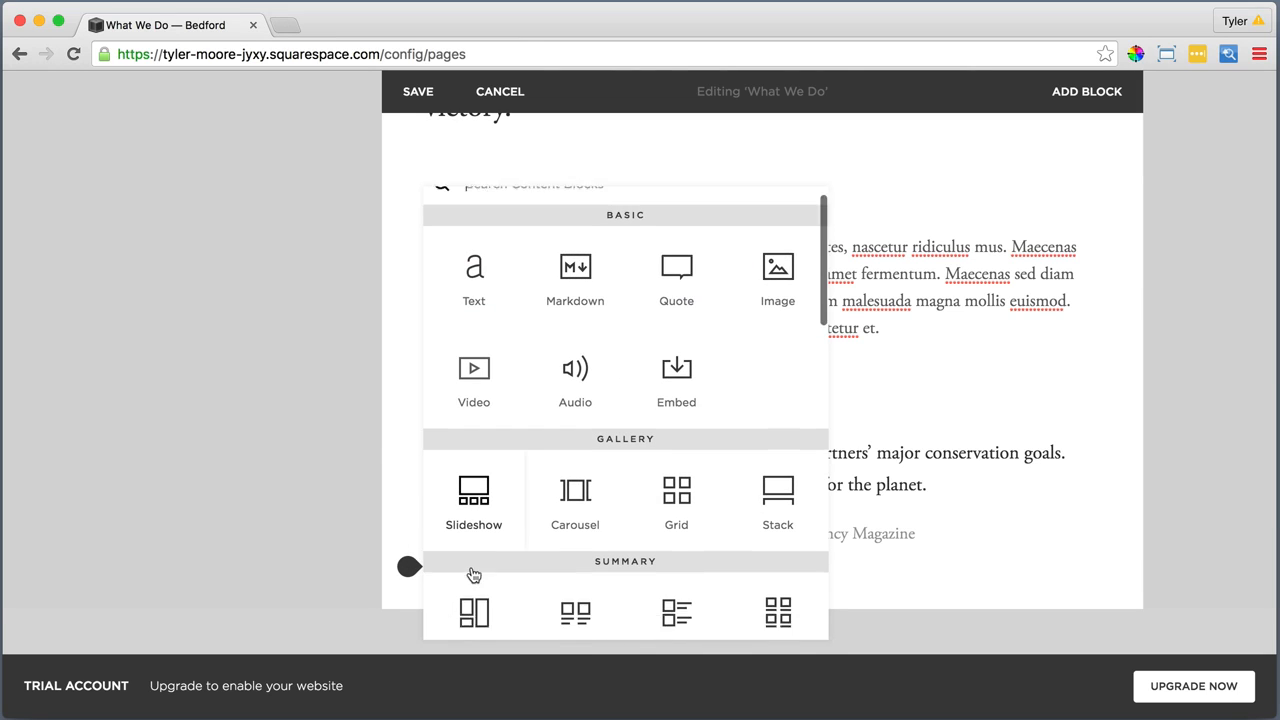
scroll(472, 574, "down", 3)
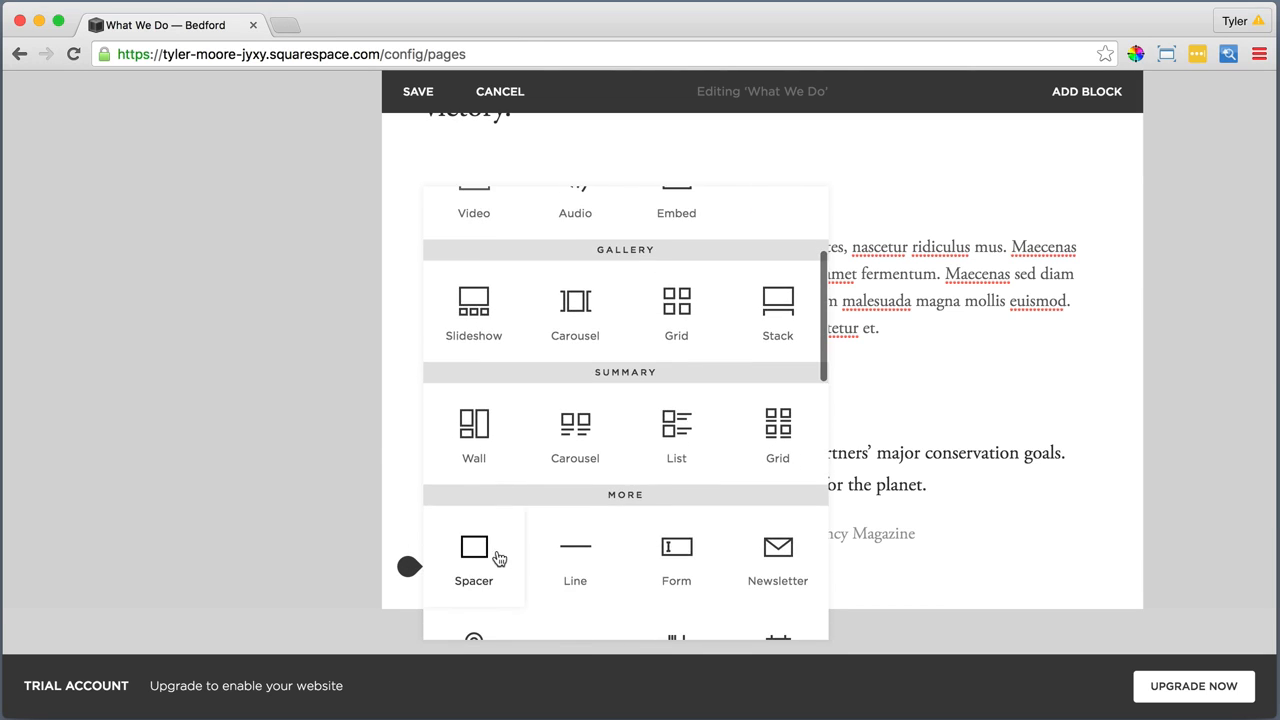
left_click(572, 540)
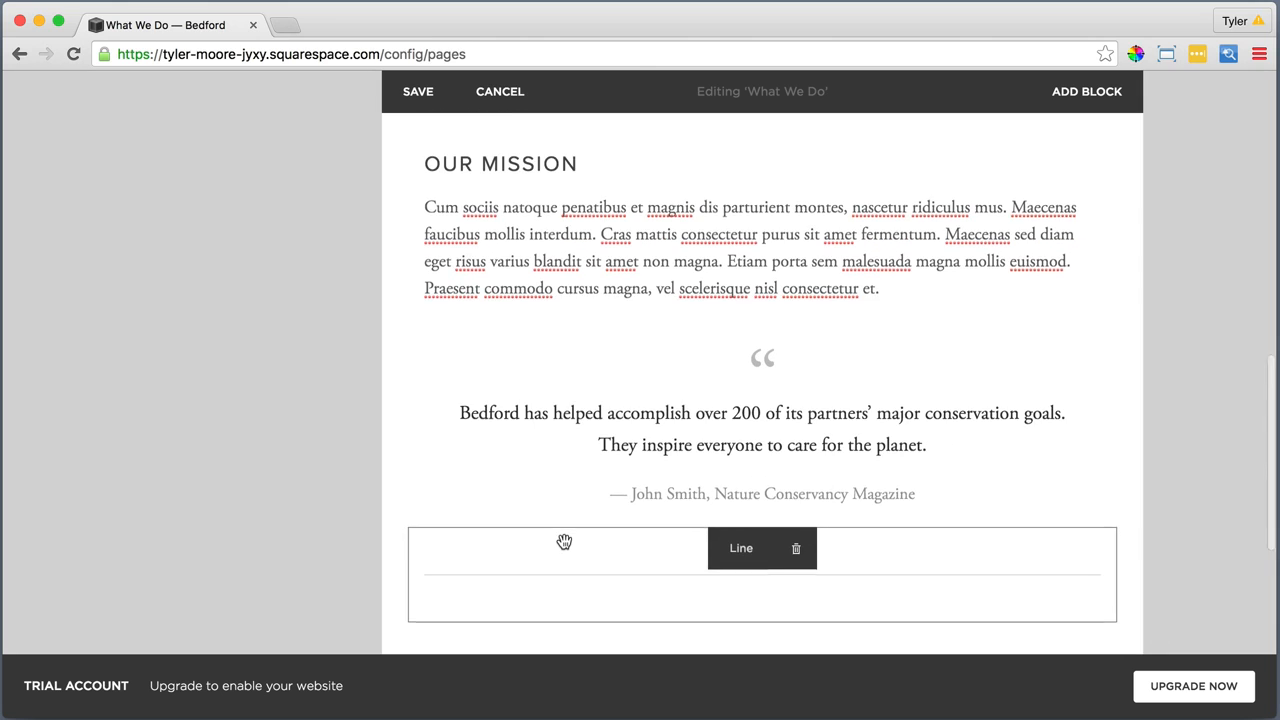
Add a second Line block below the first and move the first line above the quote
scroll(509, 546, "down", 2)
left_click(407, 516)
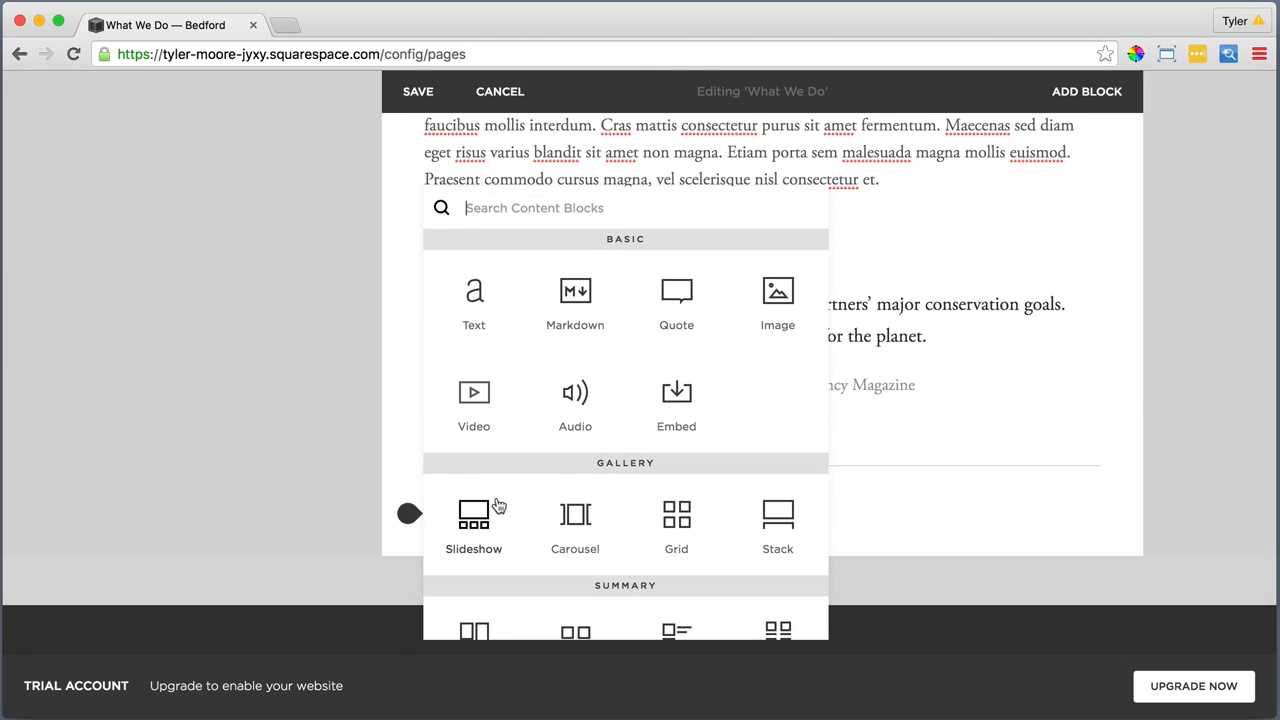
scroll(580, 507, "down", 2)
scroll(578, 510, "down", 2)
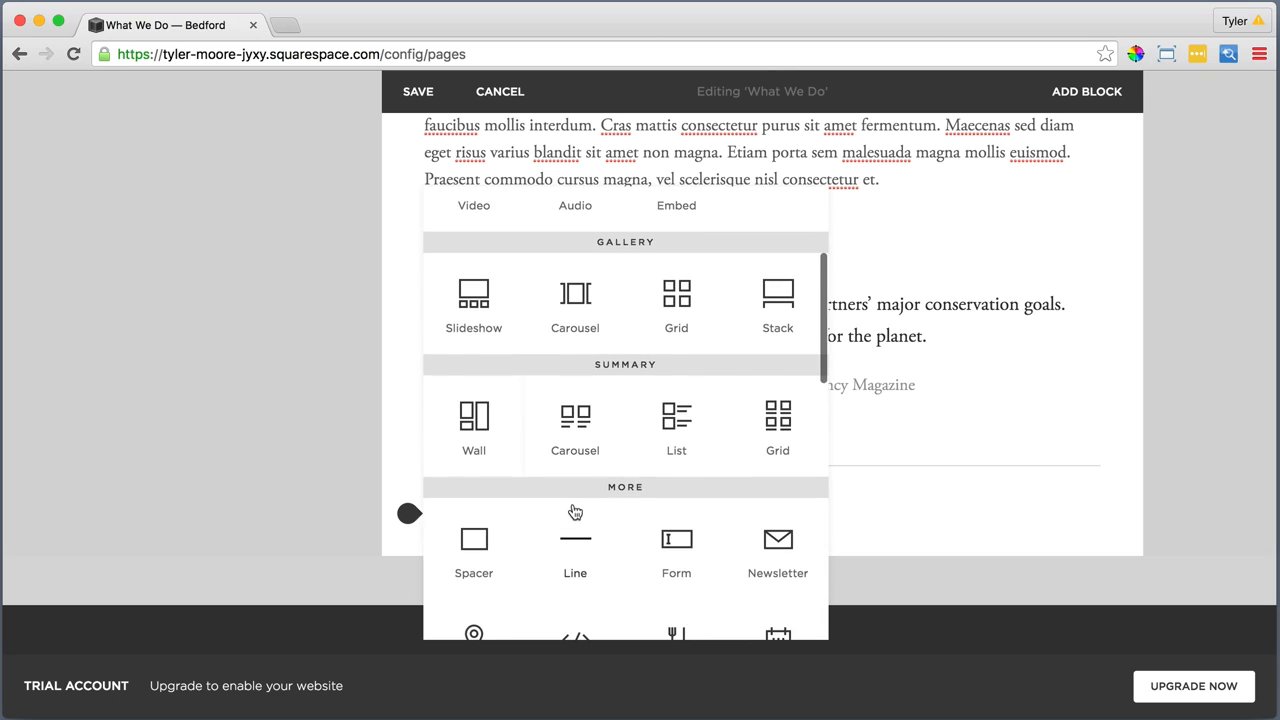
left_click(572, 538)
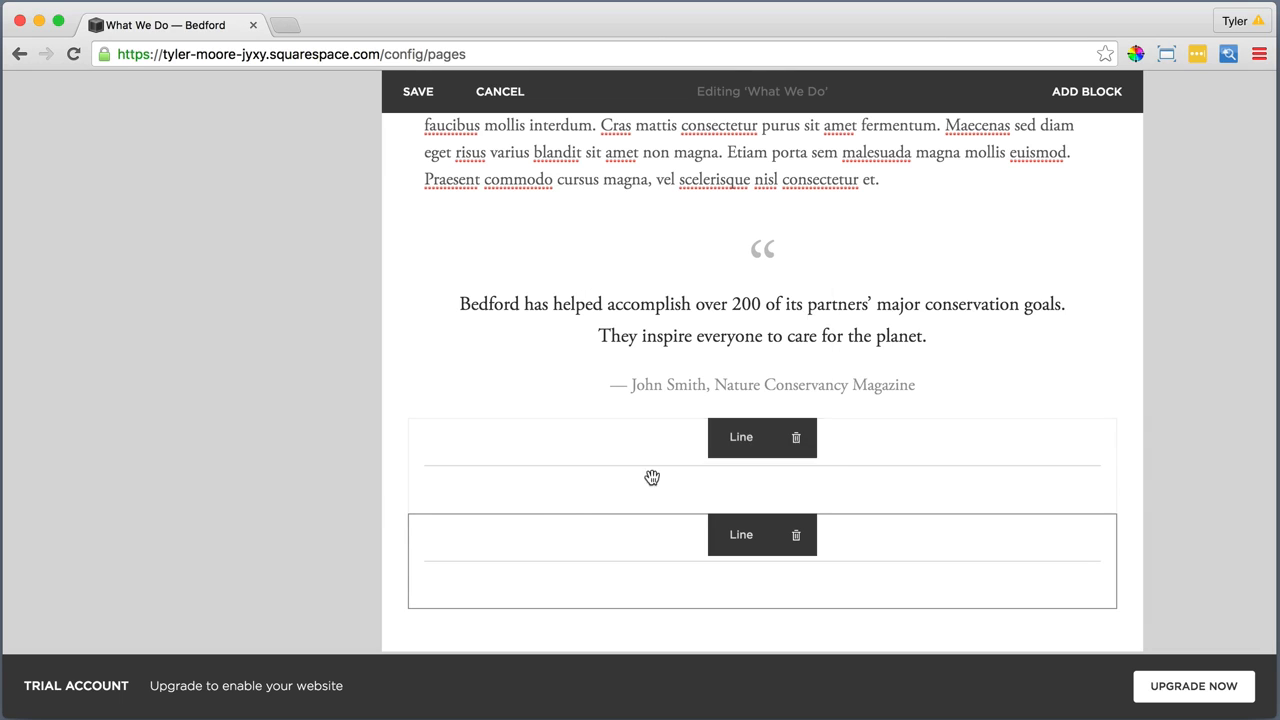
left_click_drag(740, 443, 631, 240)
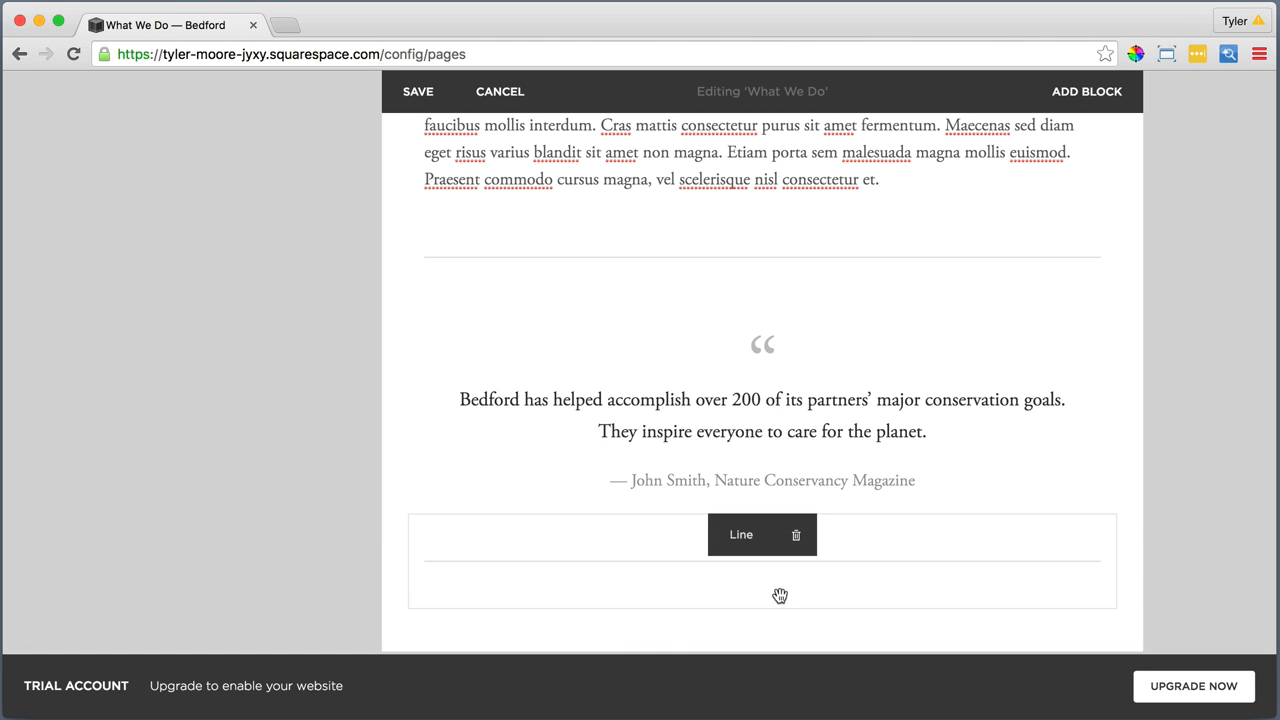
Add a Text block below the lower line reading "What We've Achieved" and format it as Heading 2
left_click(409, 609)
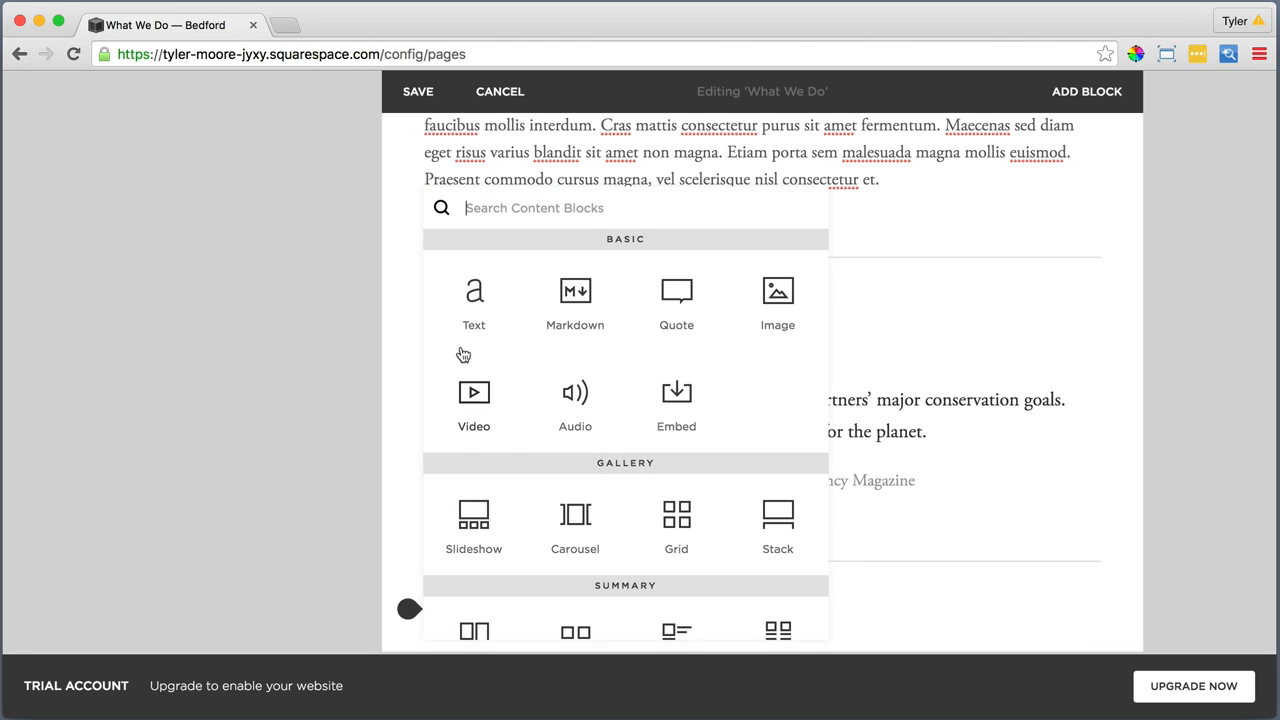
left_click(471, 290)
type("What We've Achieved")
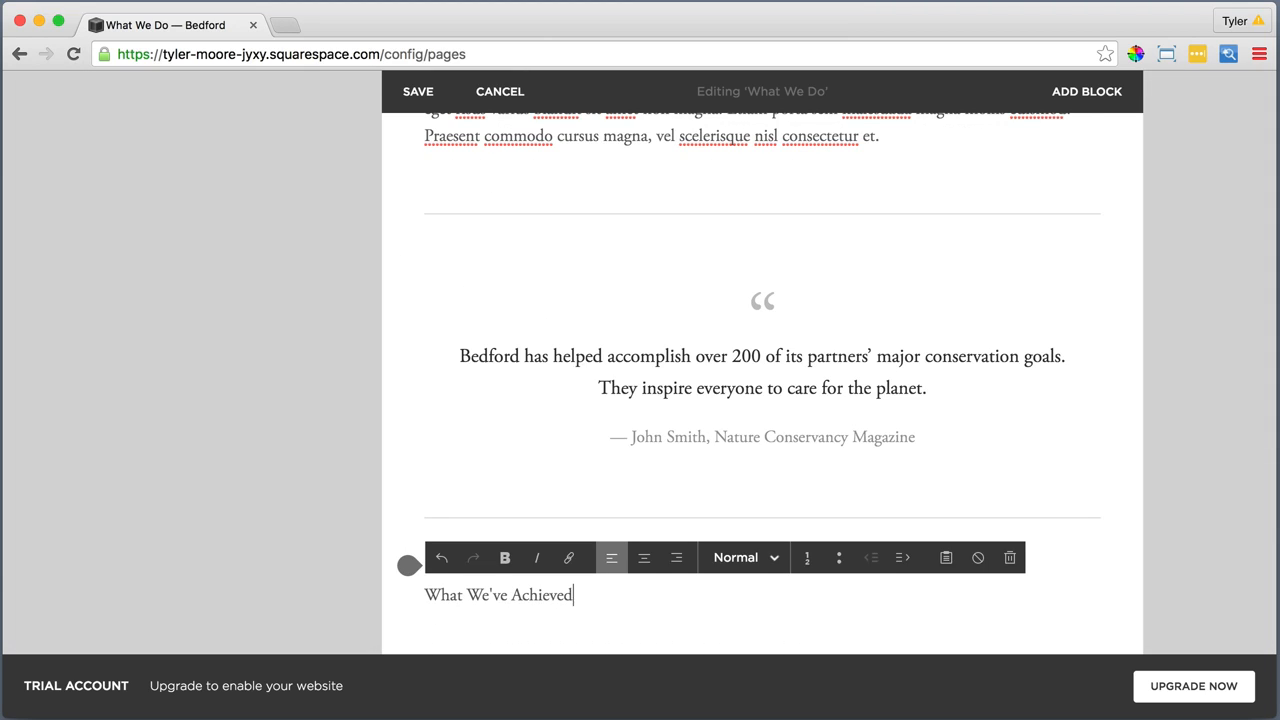
left_click_drag(573, 596, 414, 594)
left_click(724, 557)
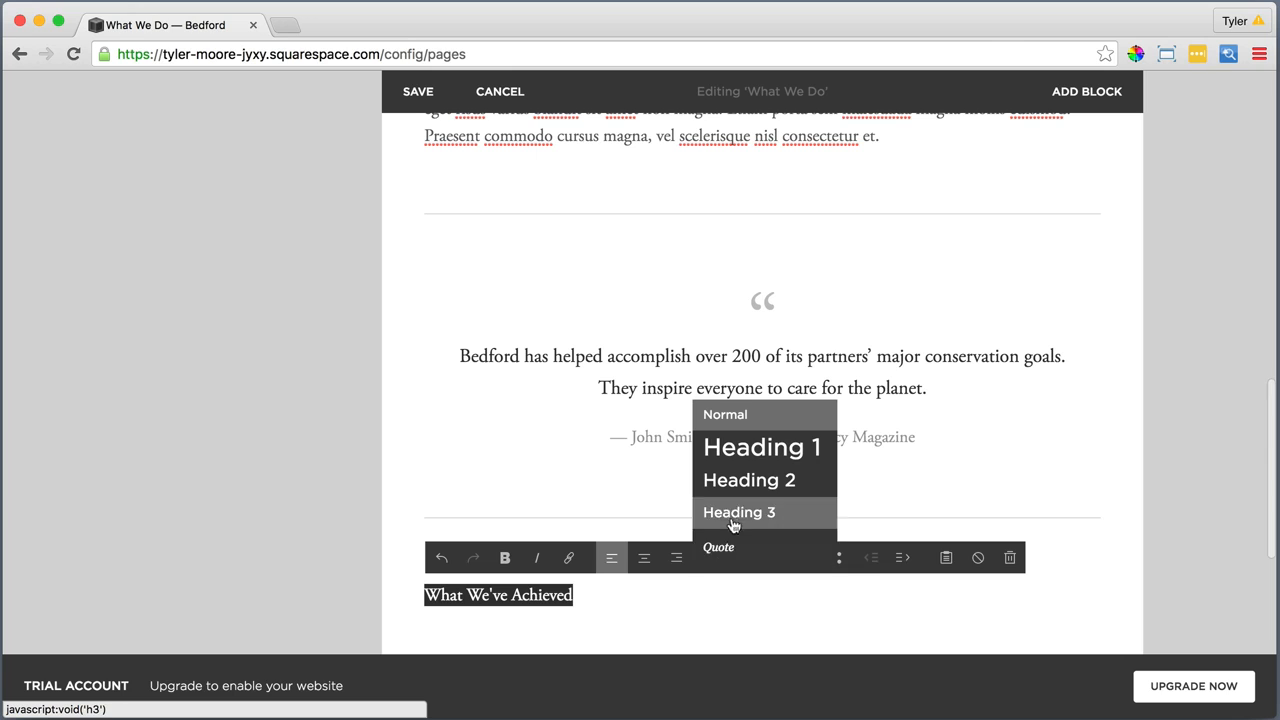
left_click(749, 484)
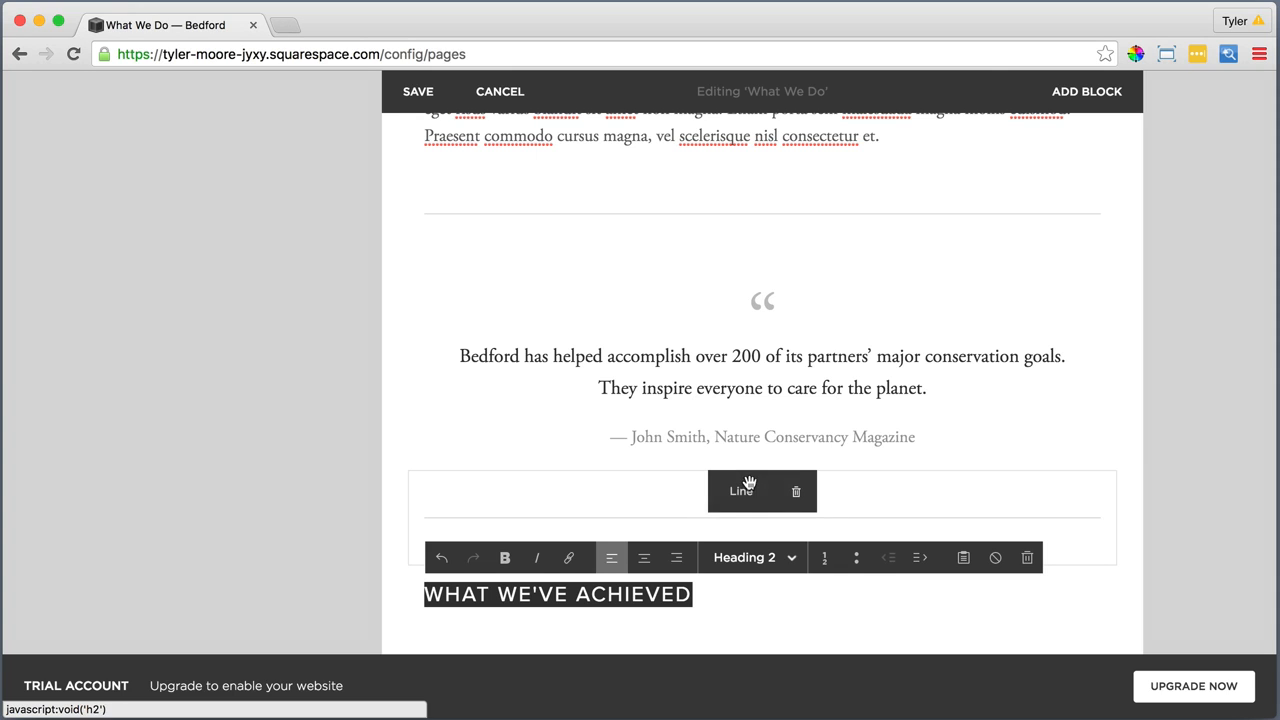
left_click(717, 591)
Add a Text block under the "What We've Achieved" heading and insert the four copied lines as plain text
scroll(717, 591, "down", 3)
left_click(408, 523)
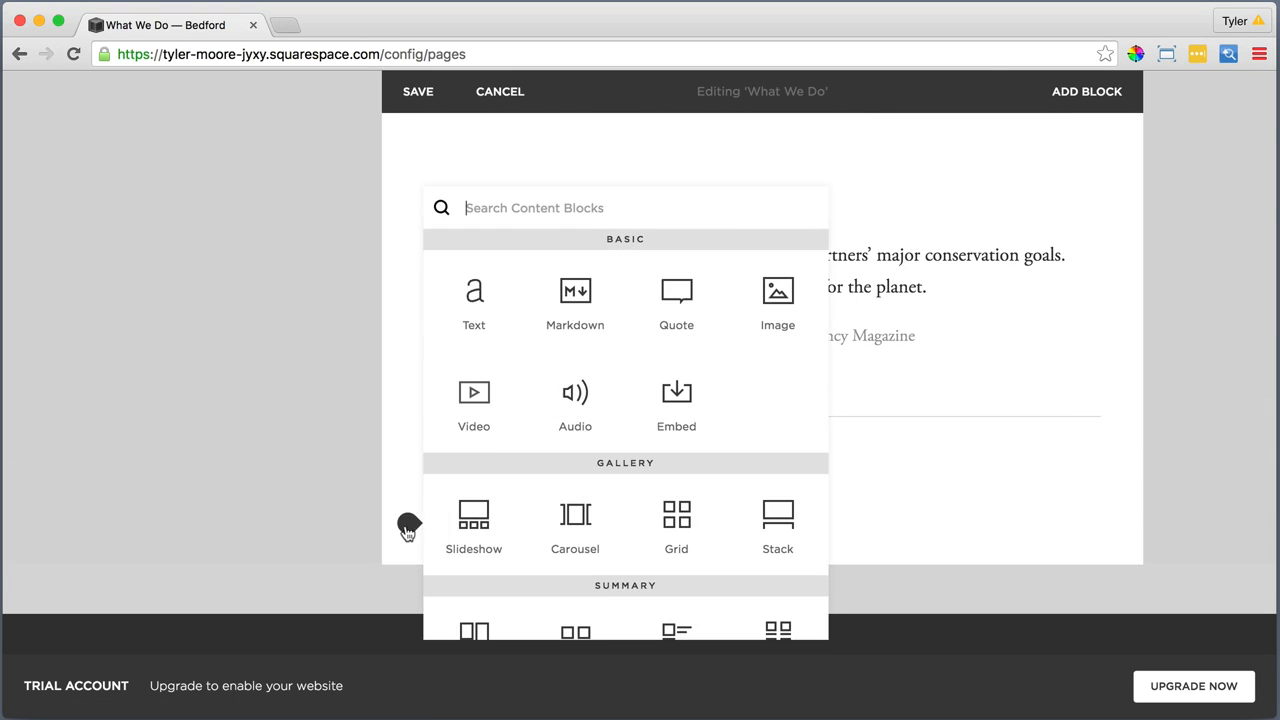
left_click(471, 287)
left_click(460, 555)
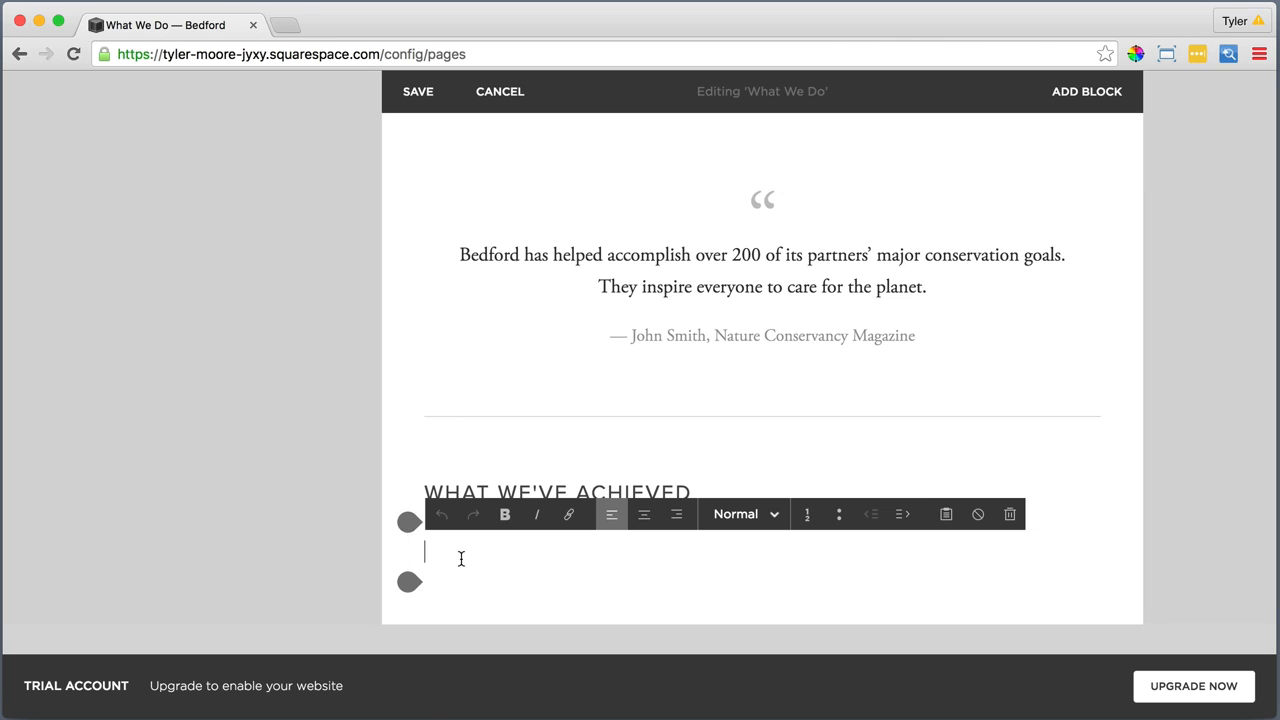
left_click(943, 514)
right_click(713, 407)
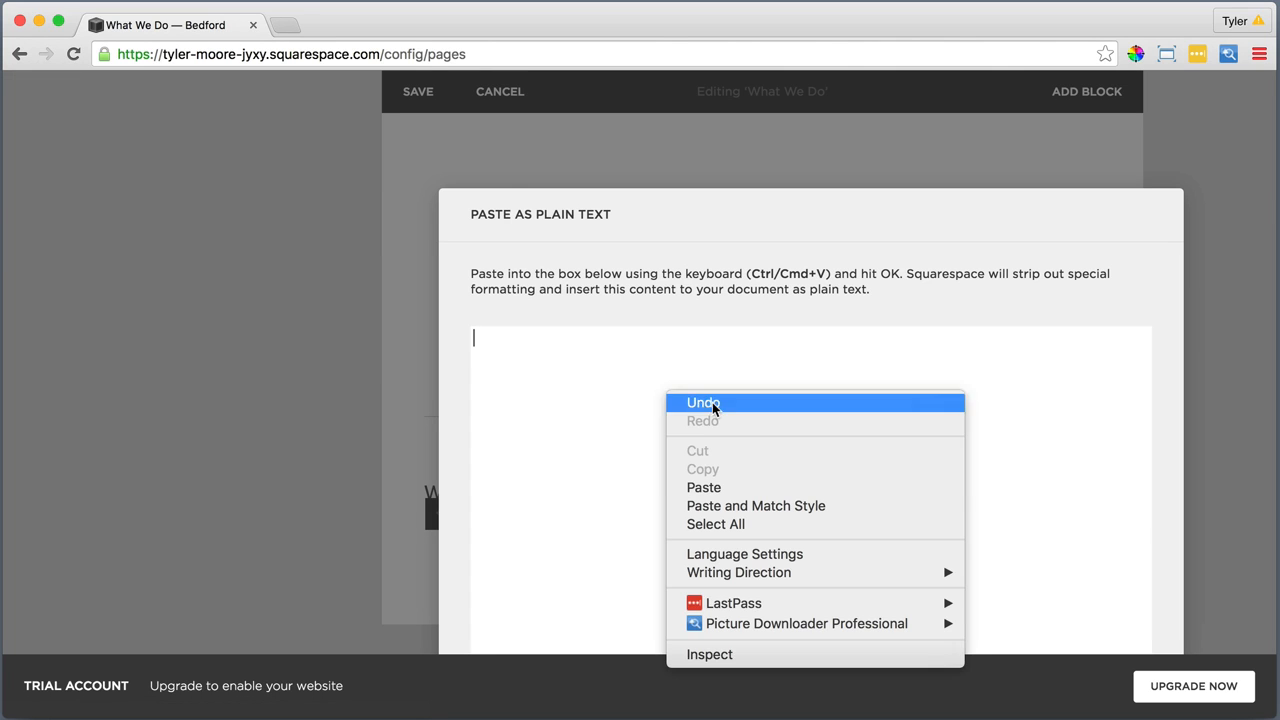
left_click(714, 488)
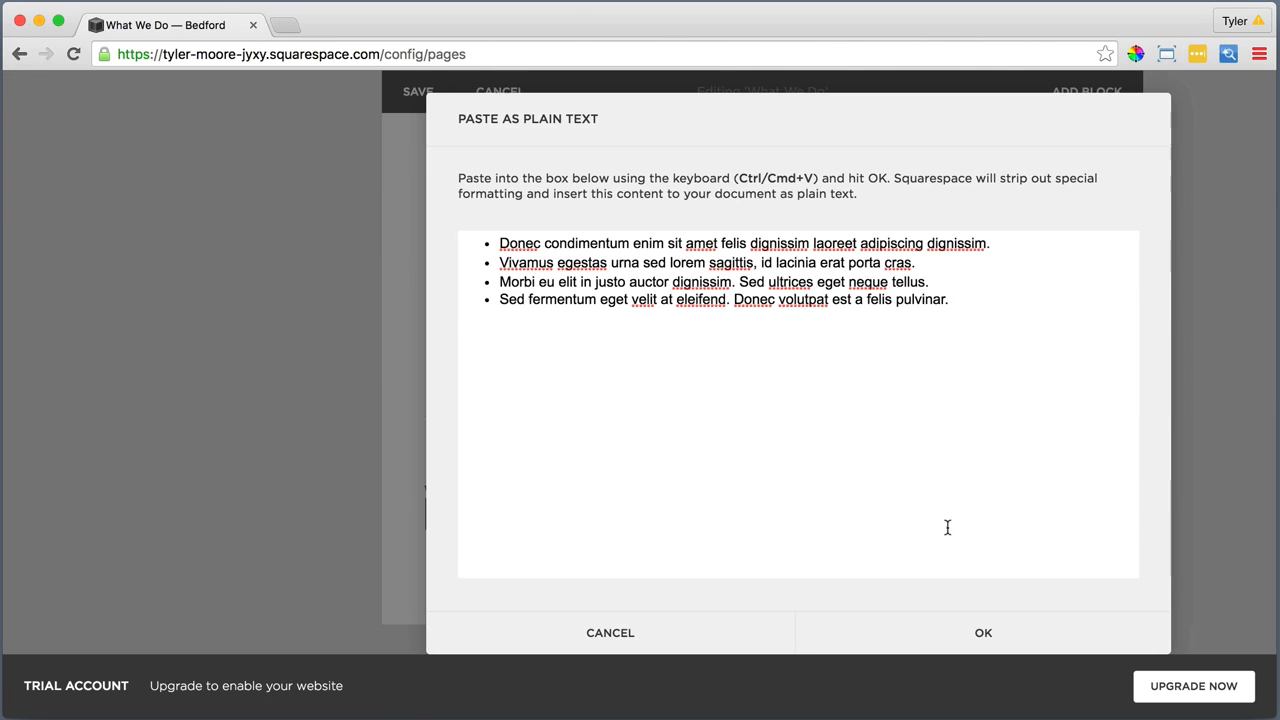
left_click(983, 631)
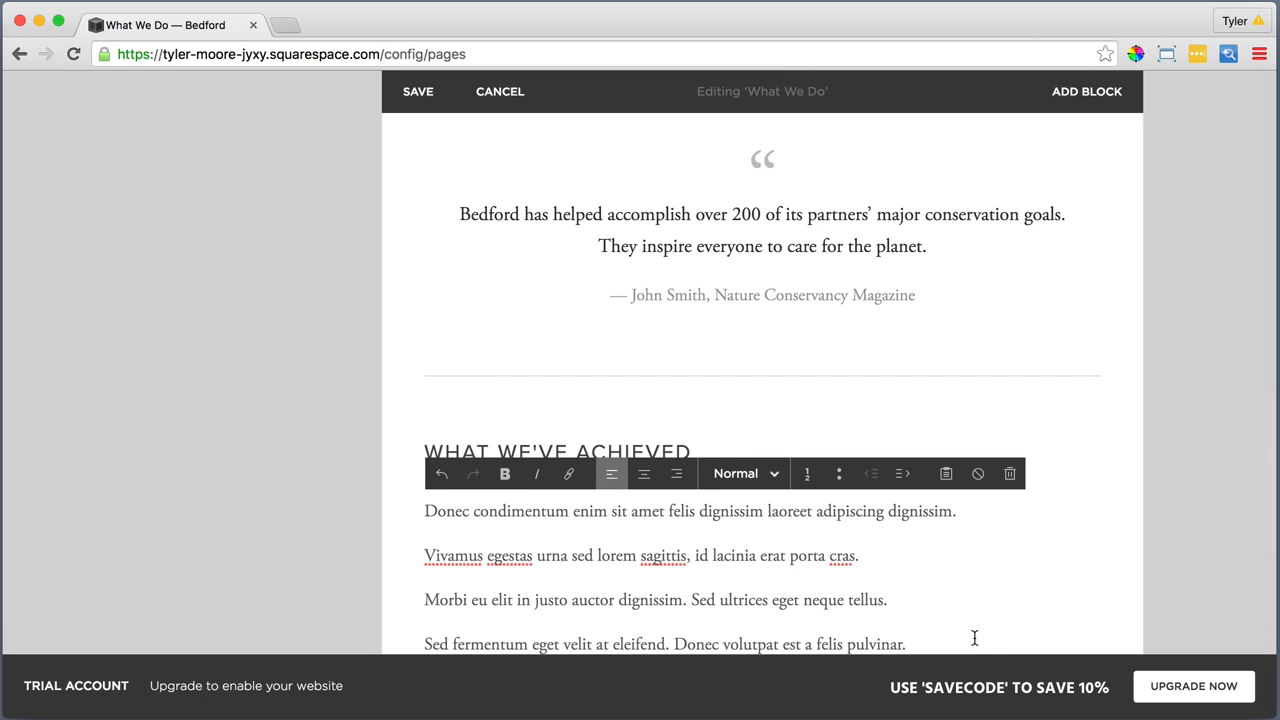
Format the four lines under "What We've Achieved" as a bulleted list
scroll(923, 615, "down", 2)
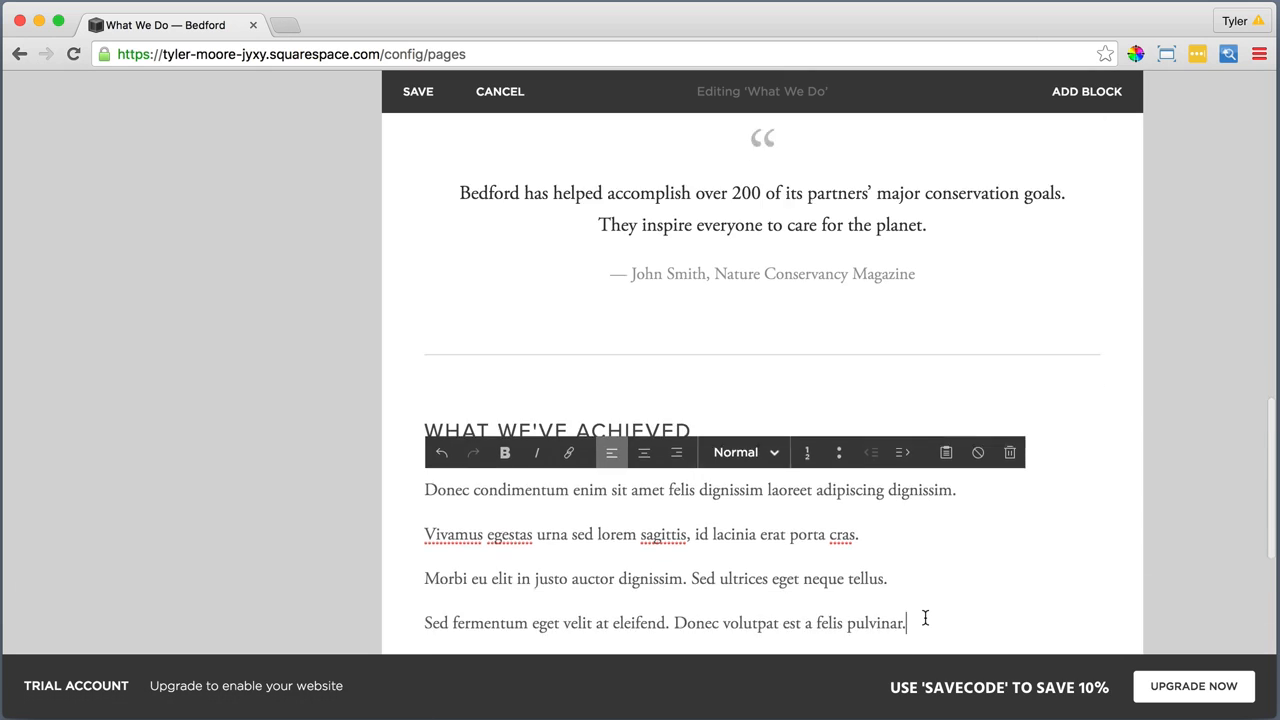
left_click_drag(901, 545, 426, 406)
left_click(840, 370)
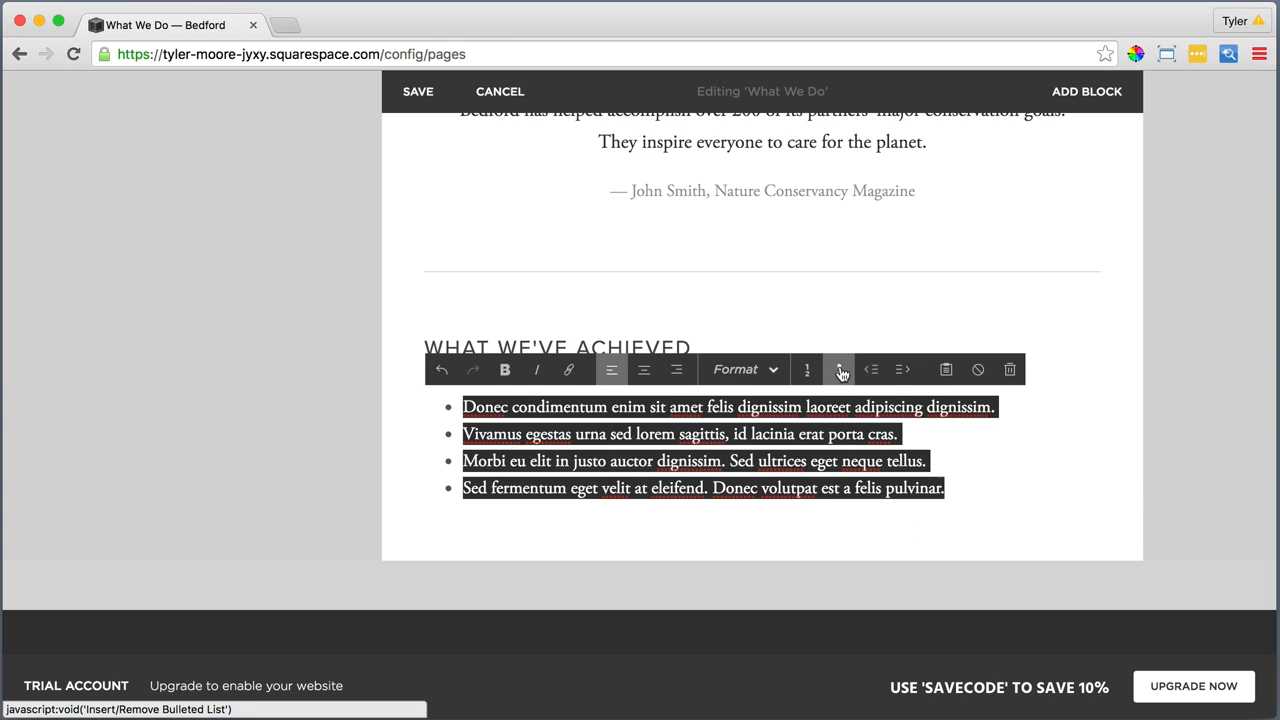
left_click(962, 490)
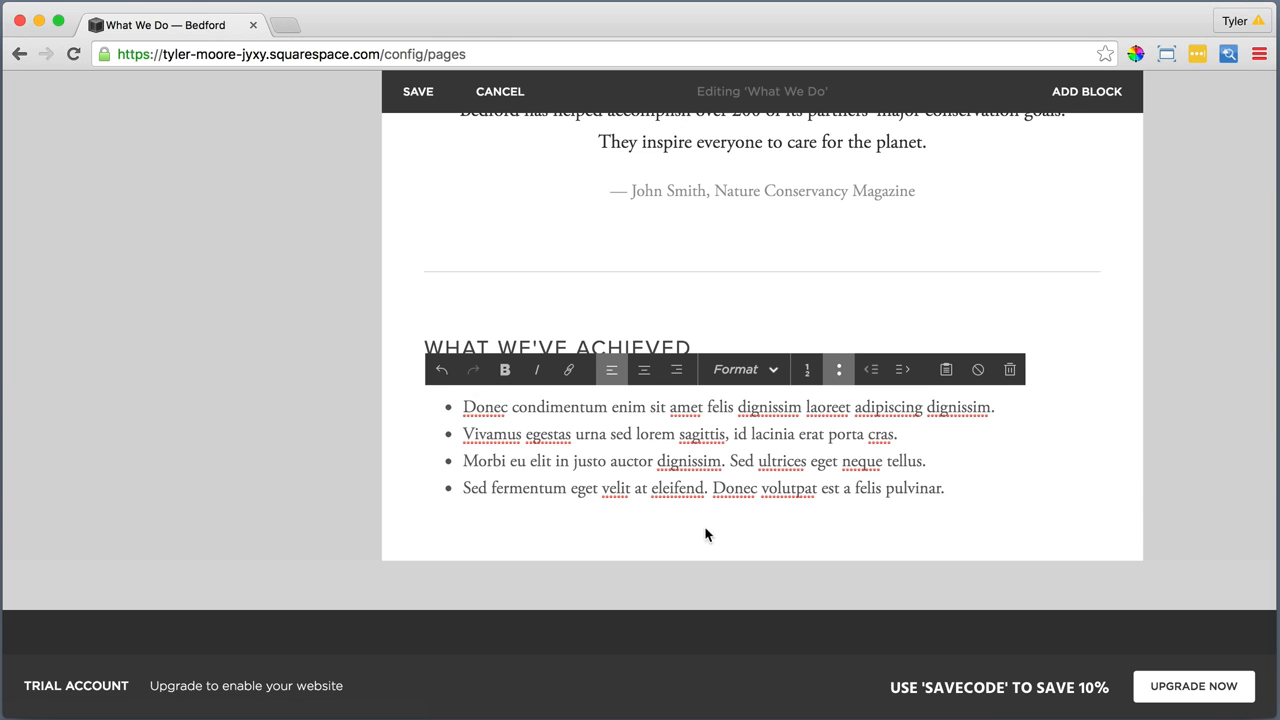
Add another Text block below the bulleted list and insert the four copied lines, beginning "Donec condimentum", as plain text
left_click(408, 518)
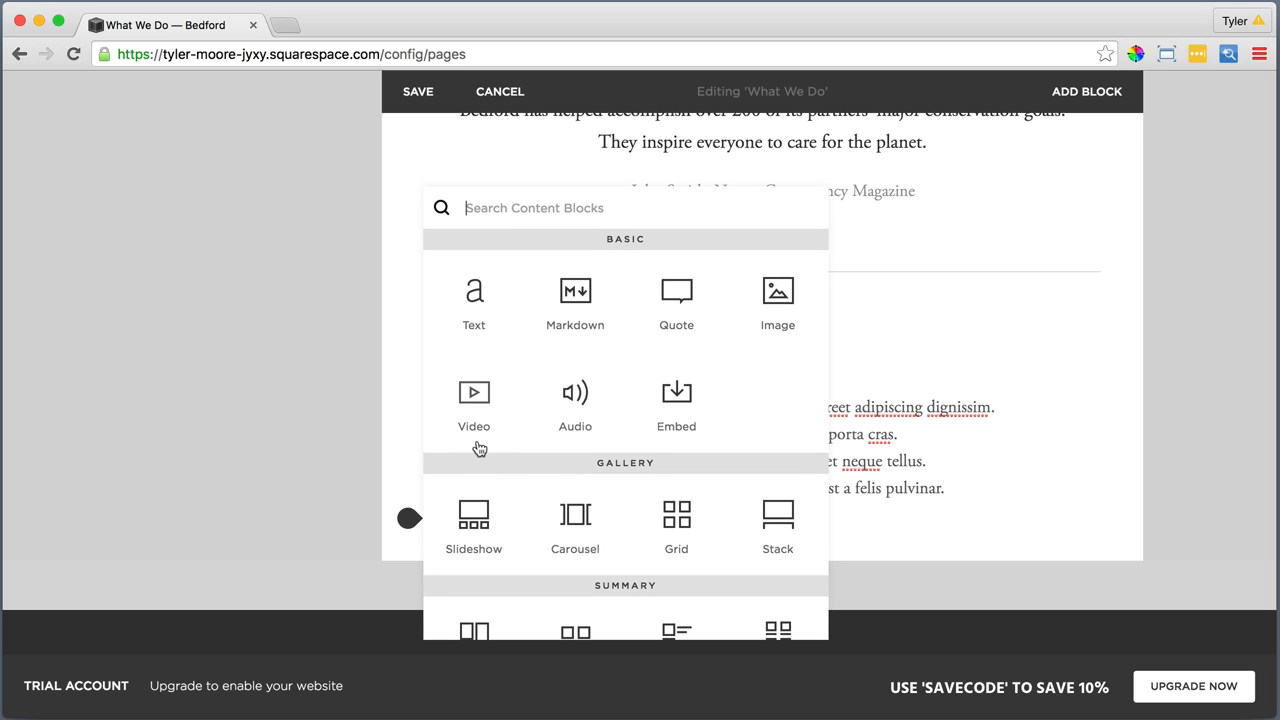
left_click(475, 300)
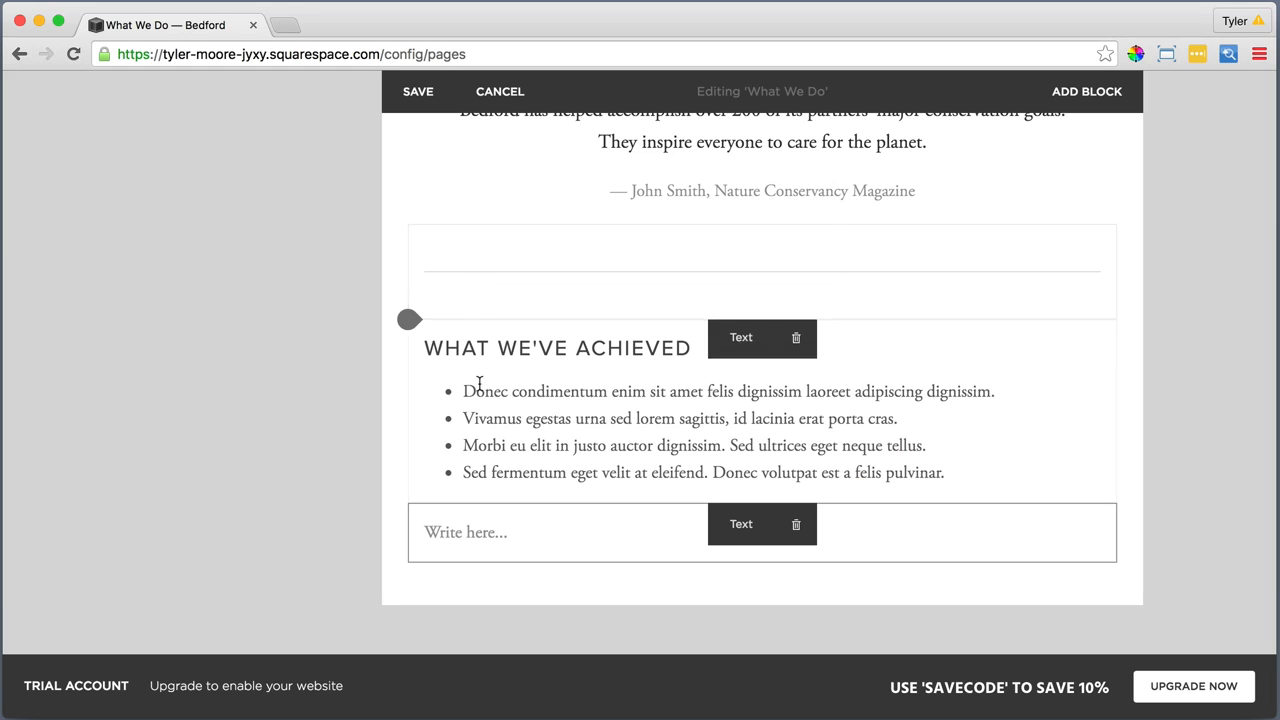
left_click(474, 535)
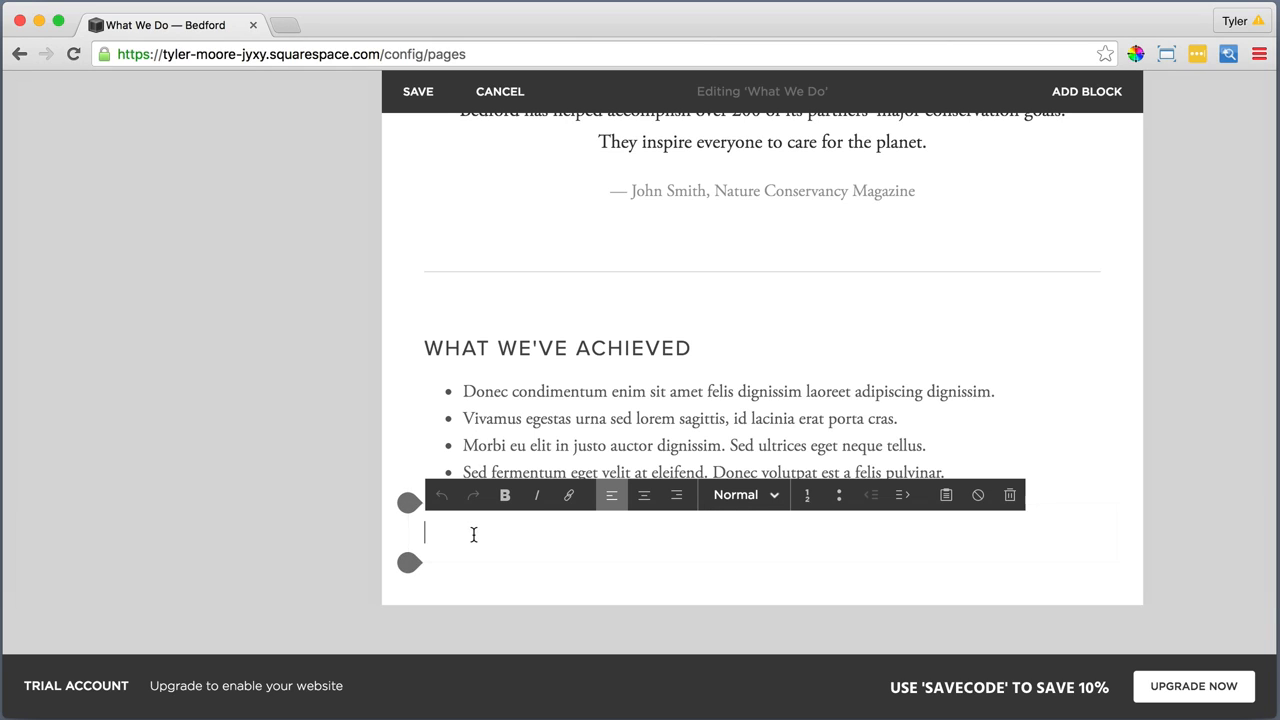
left_click(946, 495)
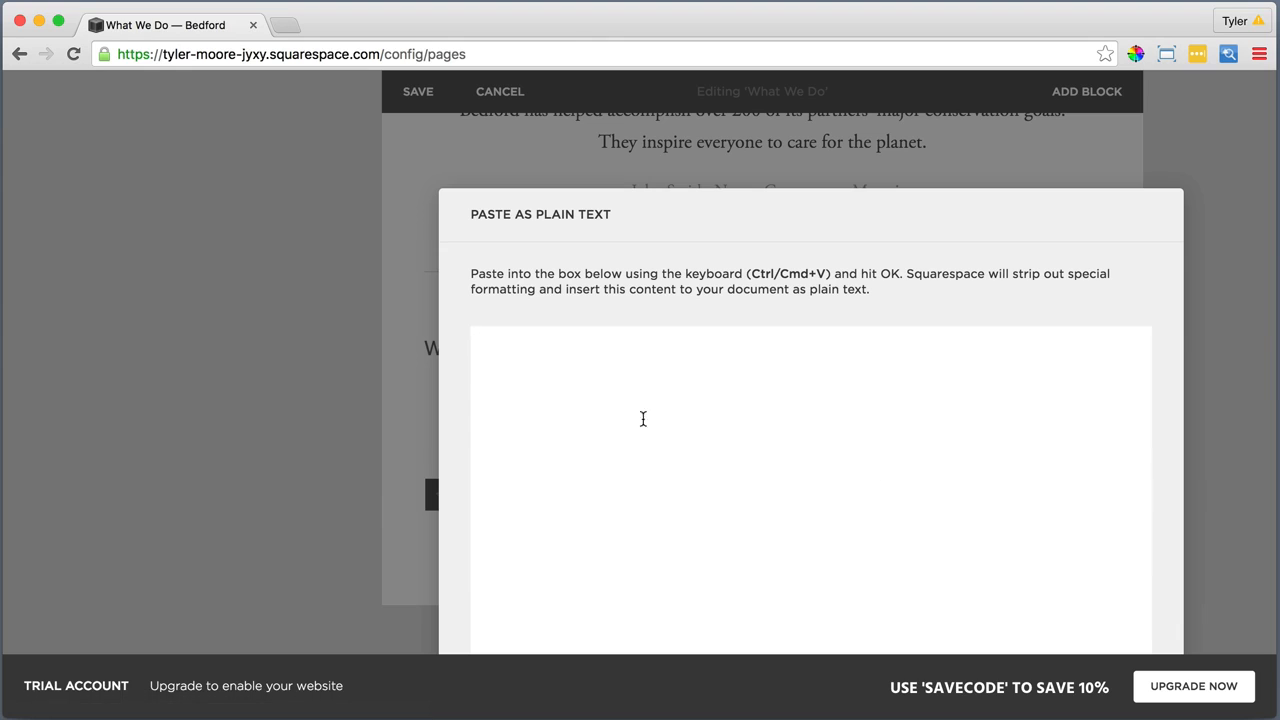
right_click(626, 409)
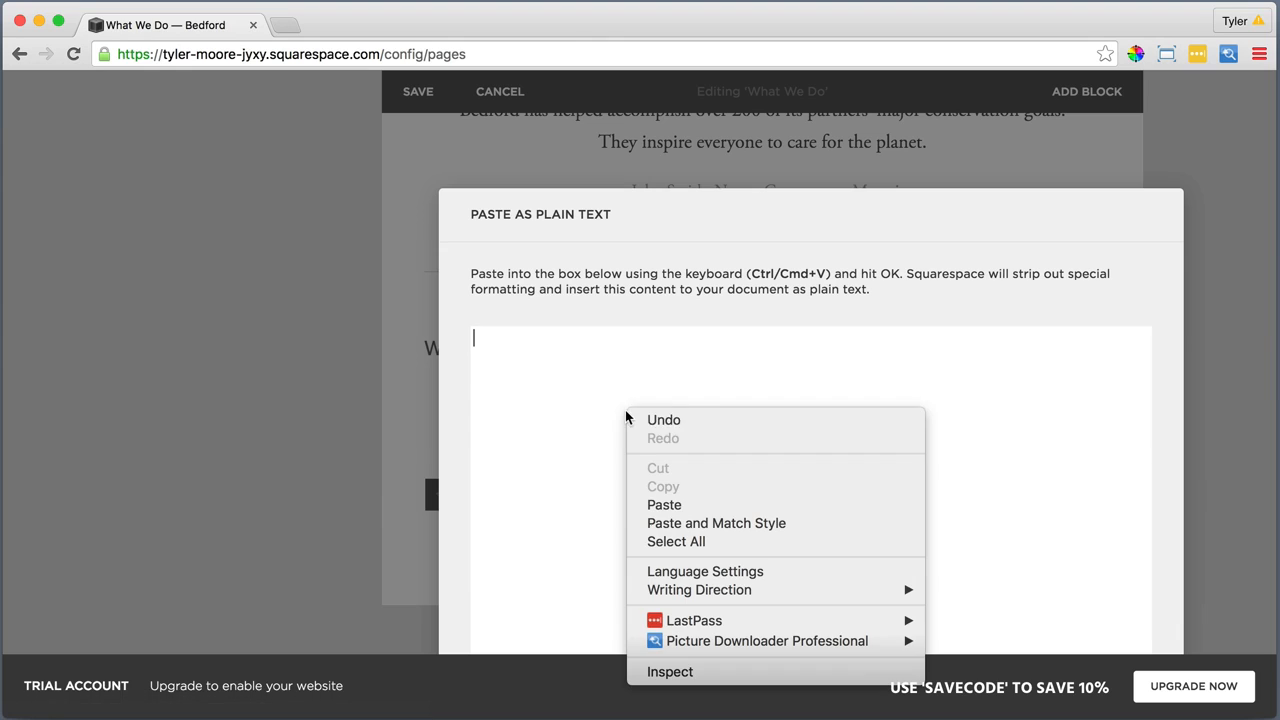
left_click(676, 505)
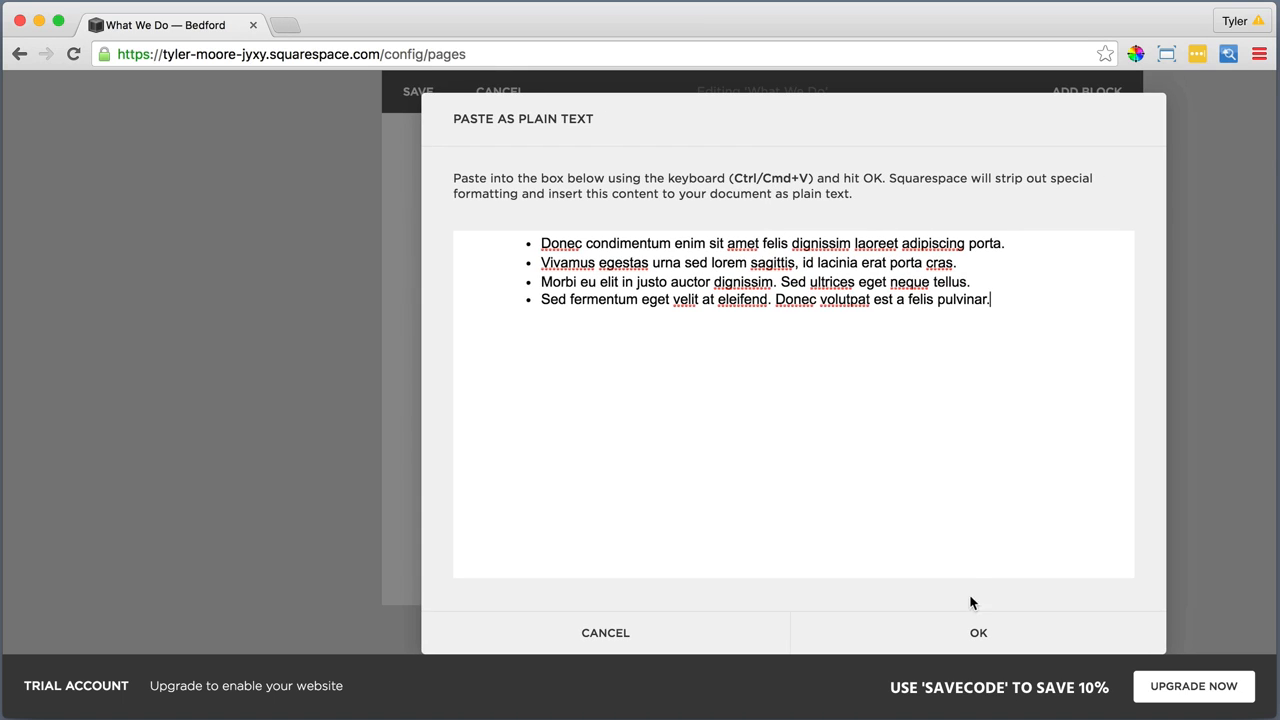
left_click(971, 632)
Format the four lines in the lower text block as a bulleted list and place the block beside the first list as a second column
left_click_drag(906, 518, 422, 383)
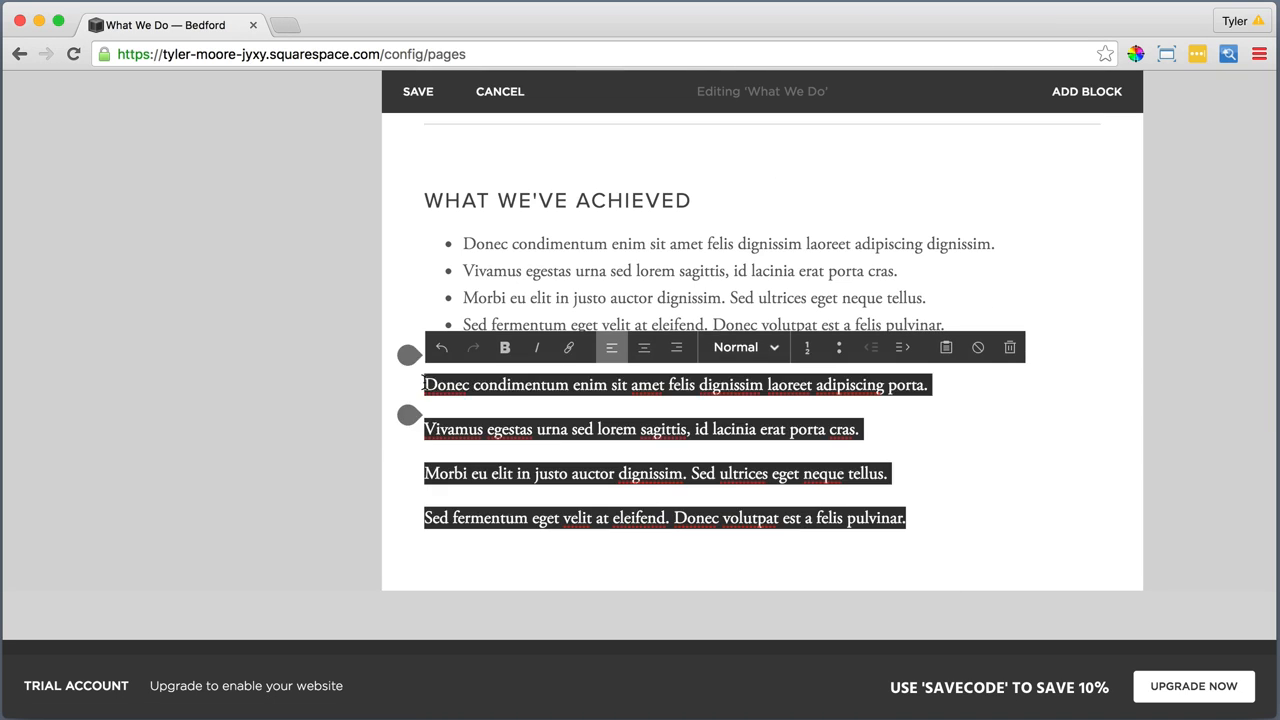
left_click(839, 347)
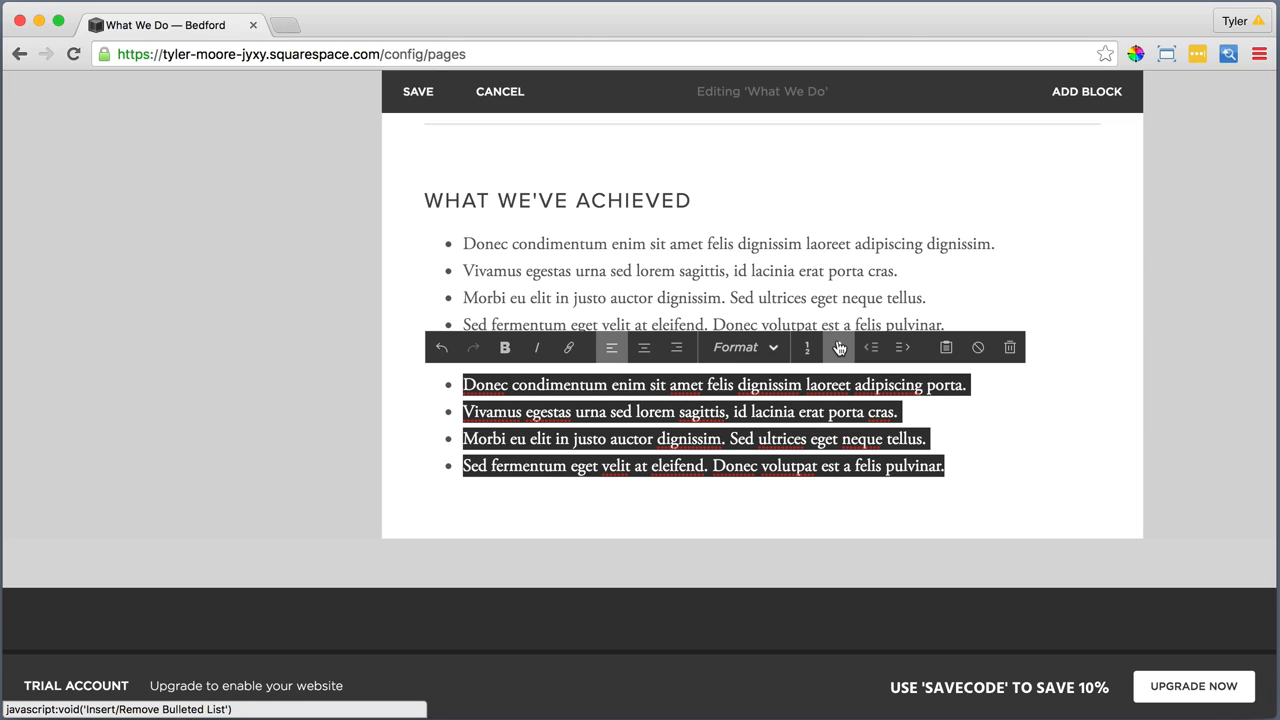
left_click(864, 517)
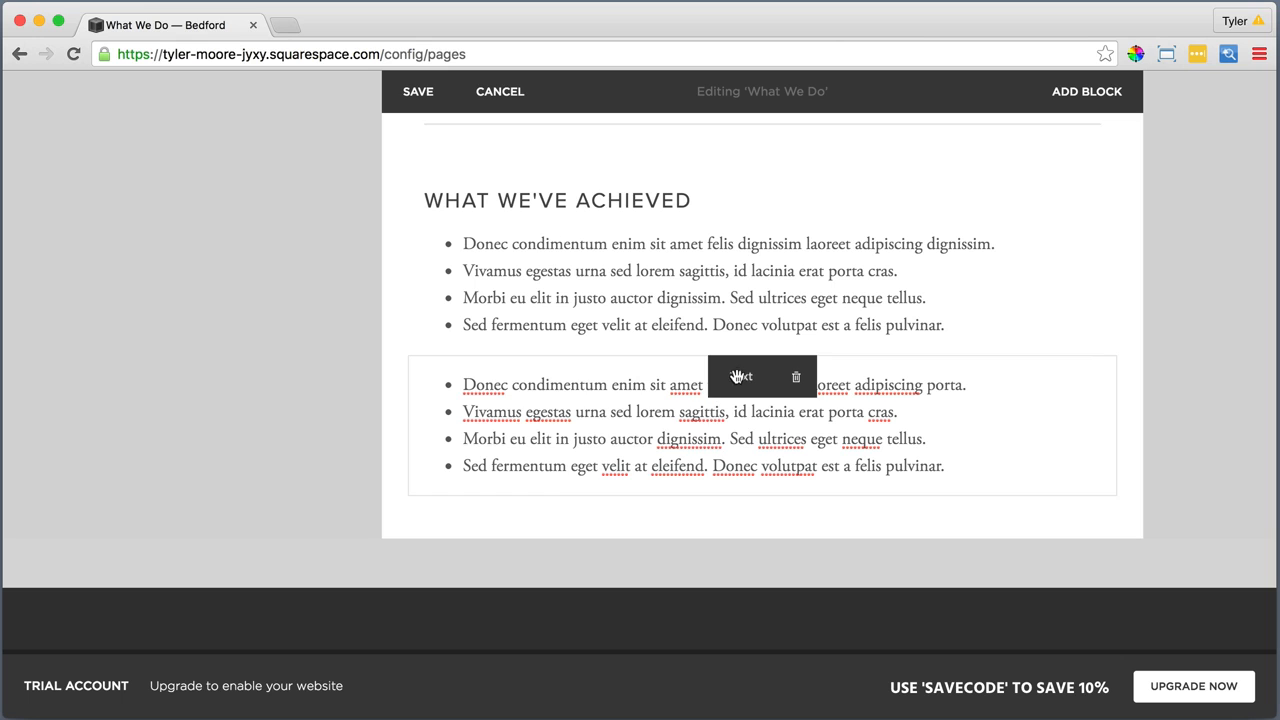
left_click_drag(736, 376, 1036, 256)
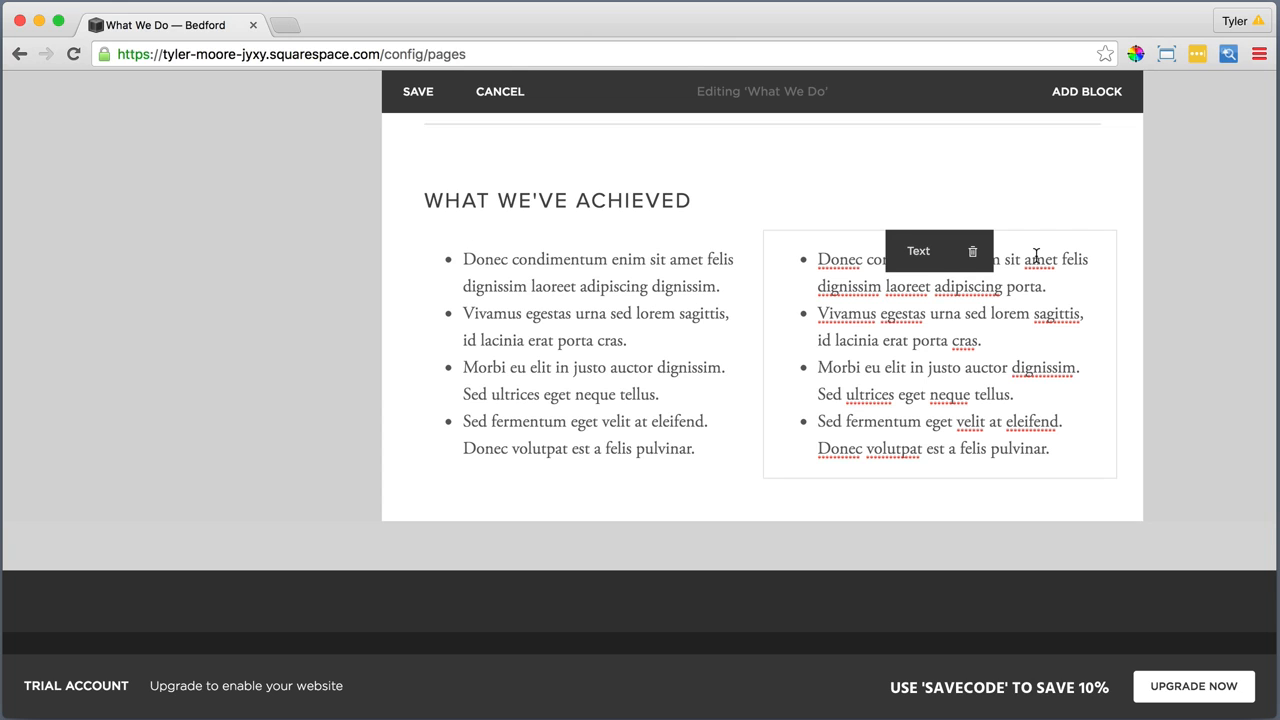
Save the edits made to the What We Do page content
scroll(748, 503, "up", 5)
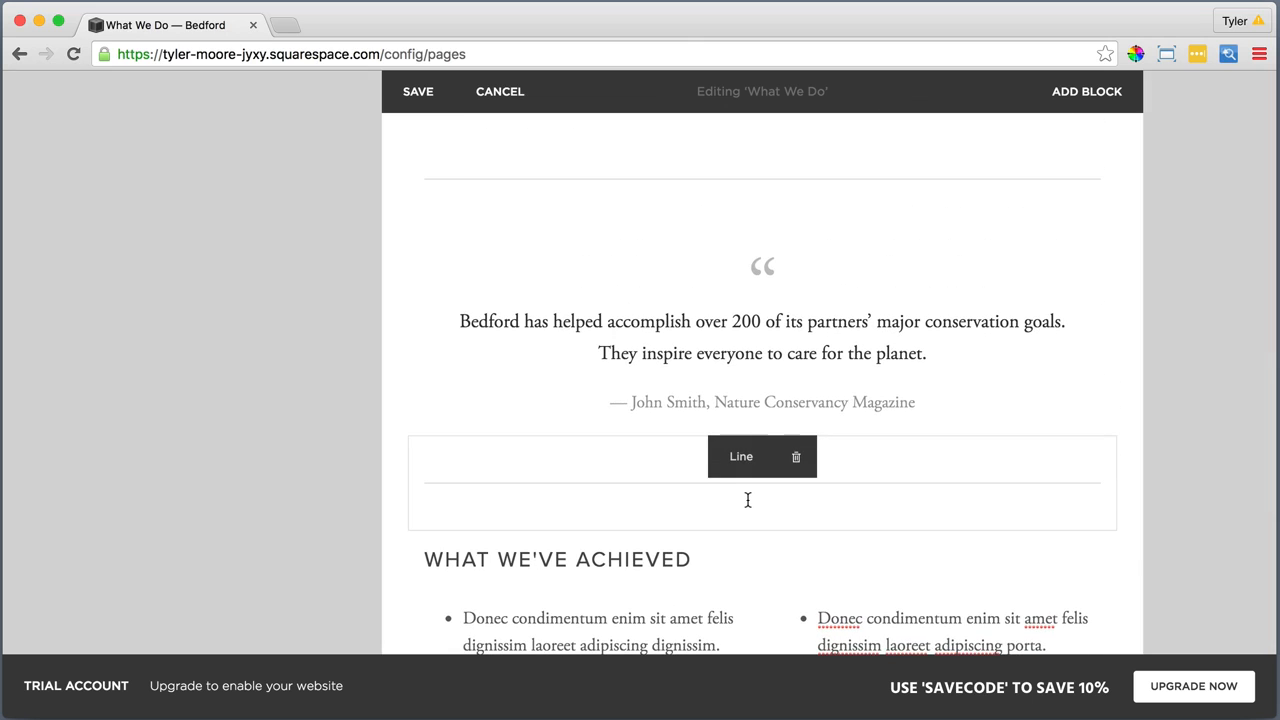
scroll(748, 500, "up", 6)
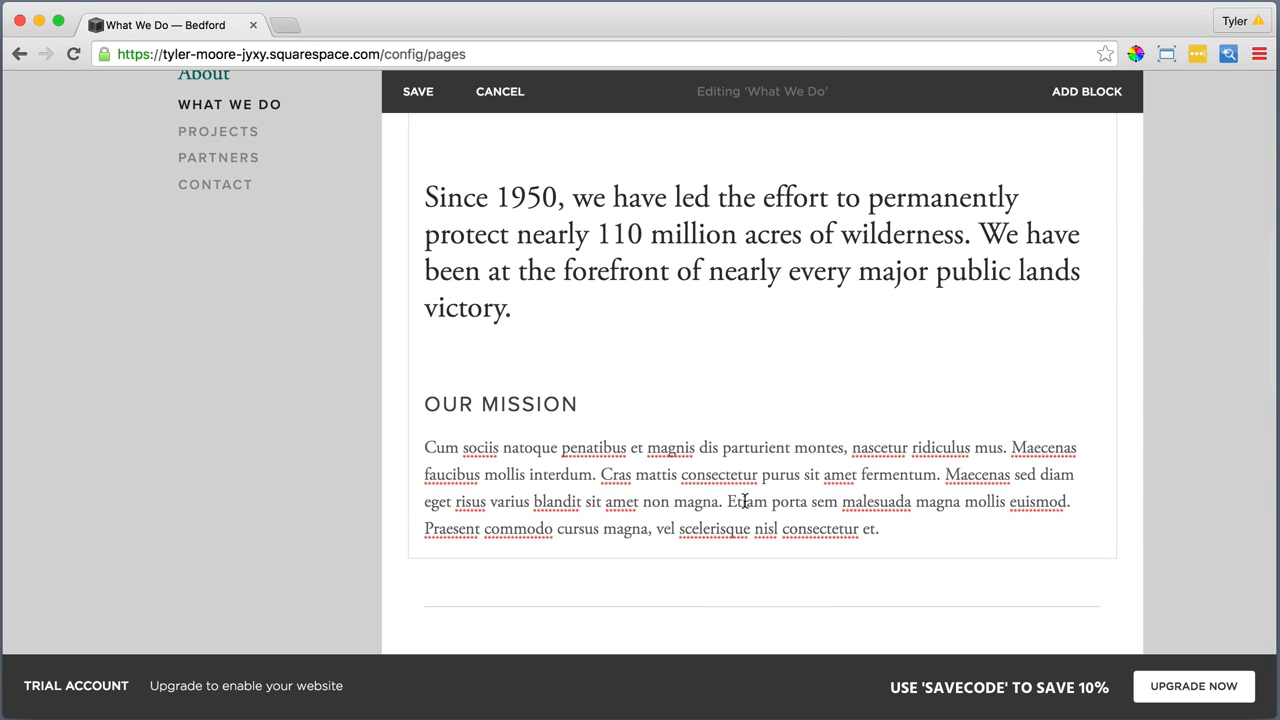
scroll(745, 501, "up", 3)
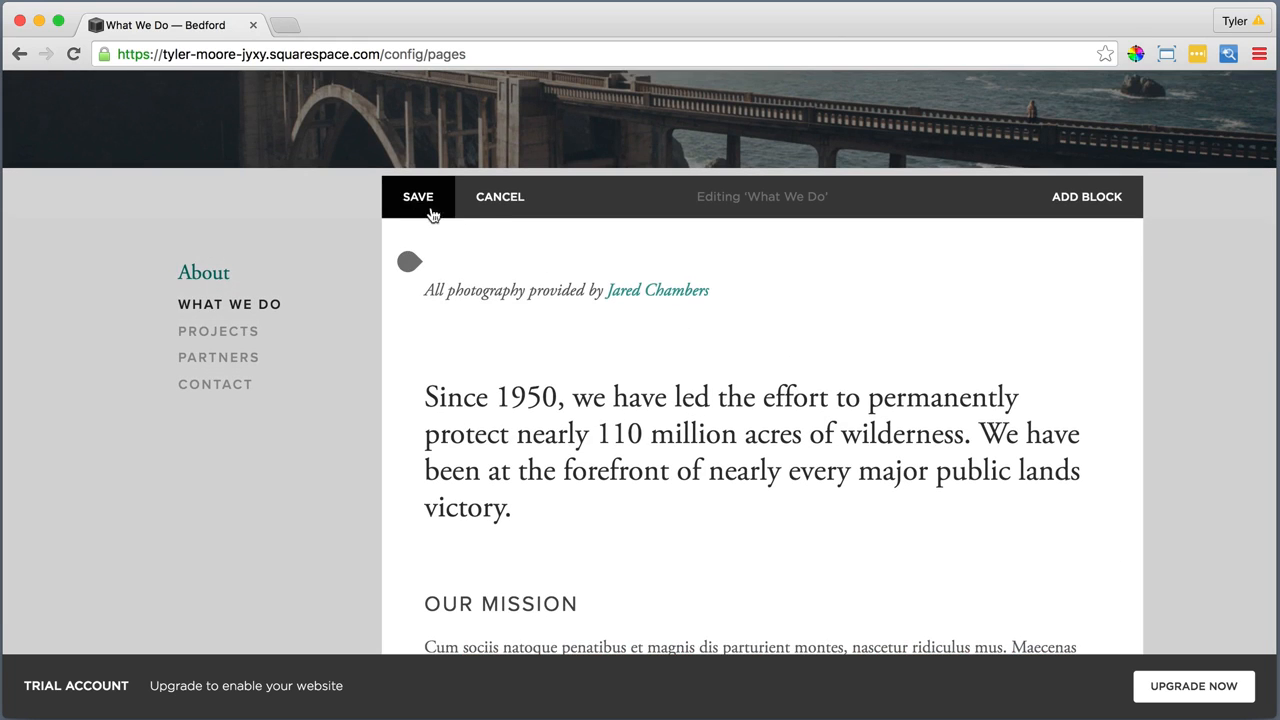
left_click(431, 214)
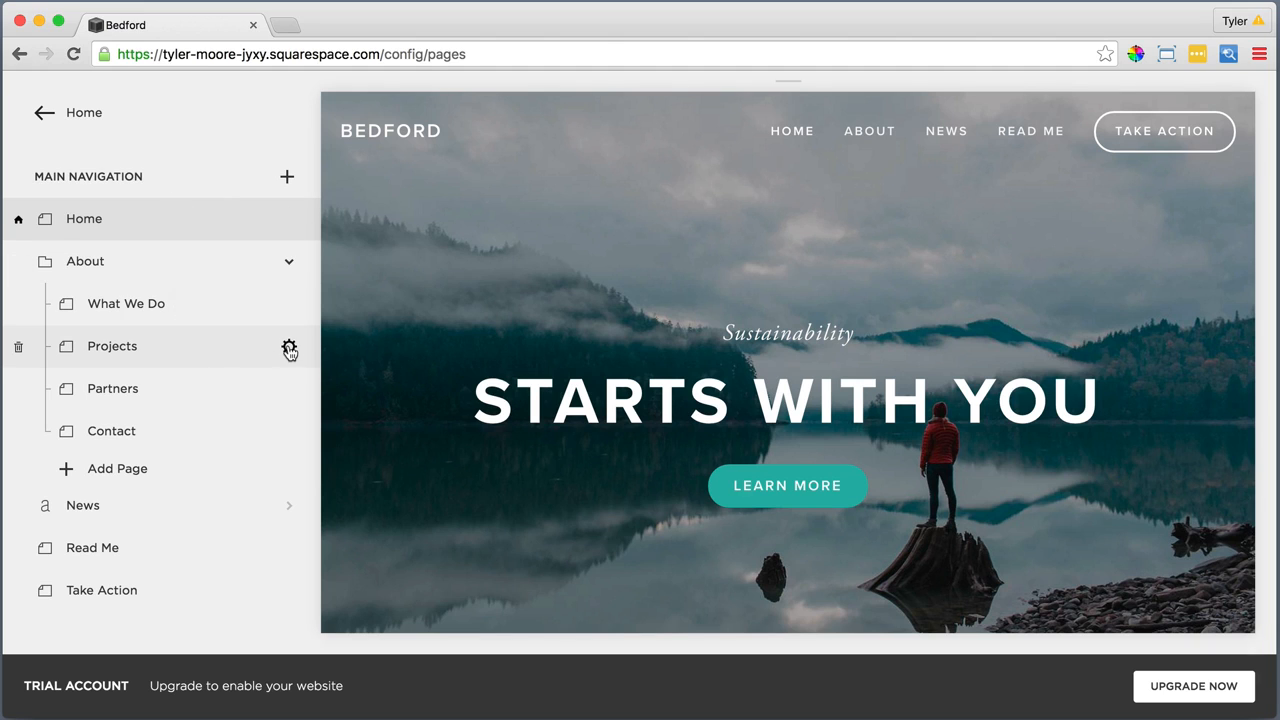
Set the Projects page's description to "Projects" in bold and save the page settings
left_click(289, 348)
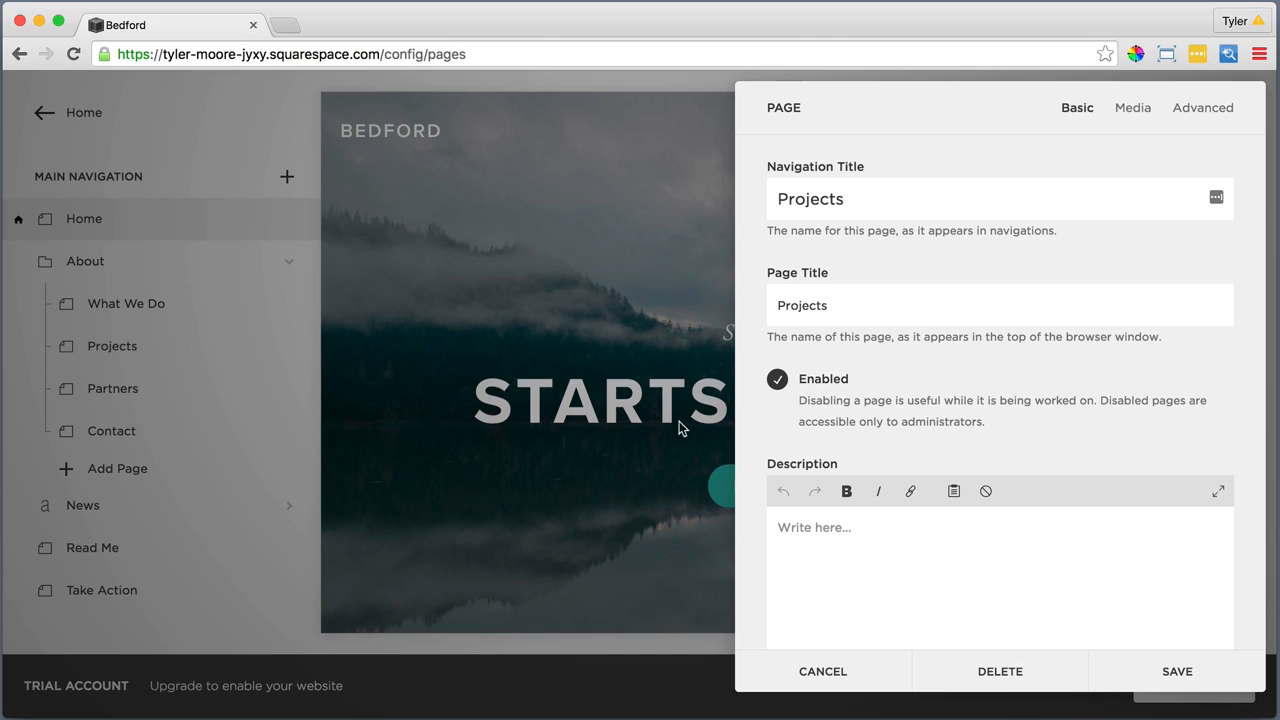
left_click(788, 529)
left_click_drag(831, 527, 776, 527)
left_click(846, 491)
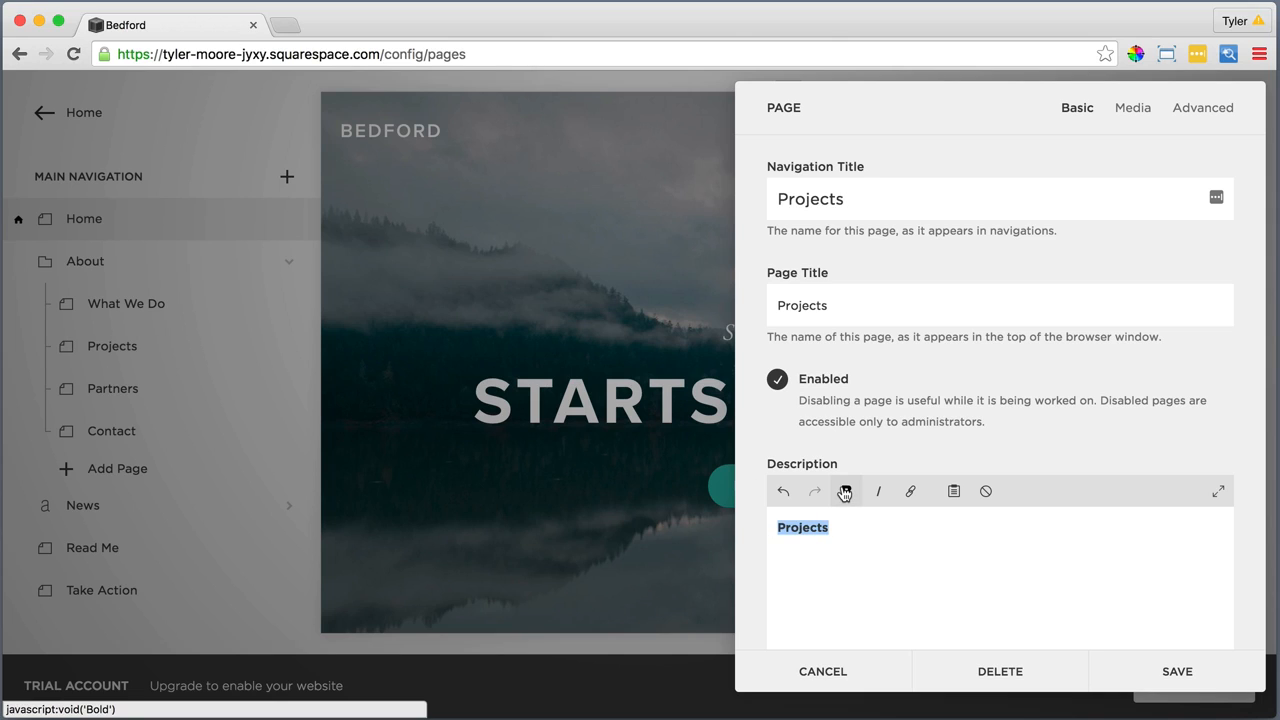
scroll(909, 505, "down", 5)
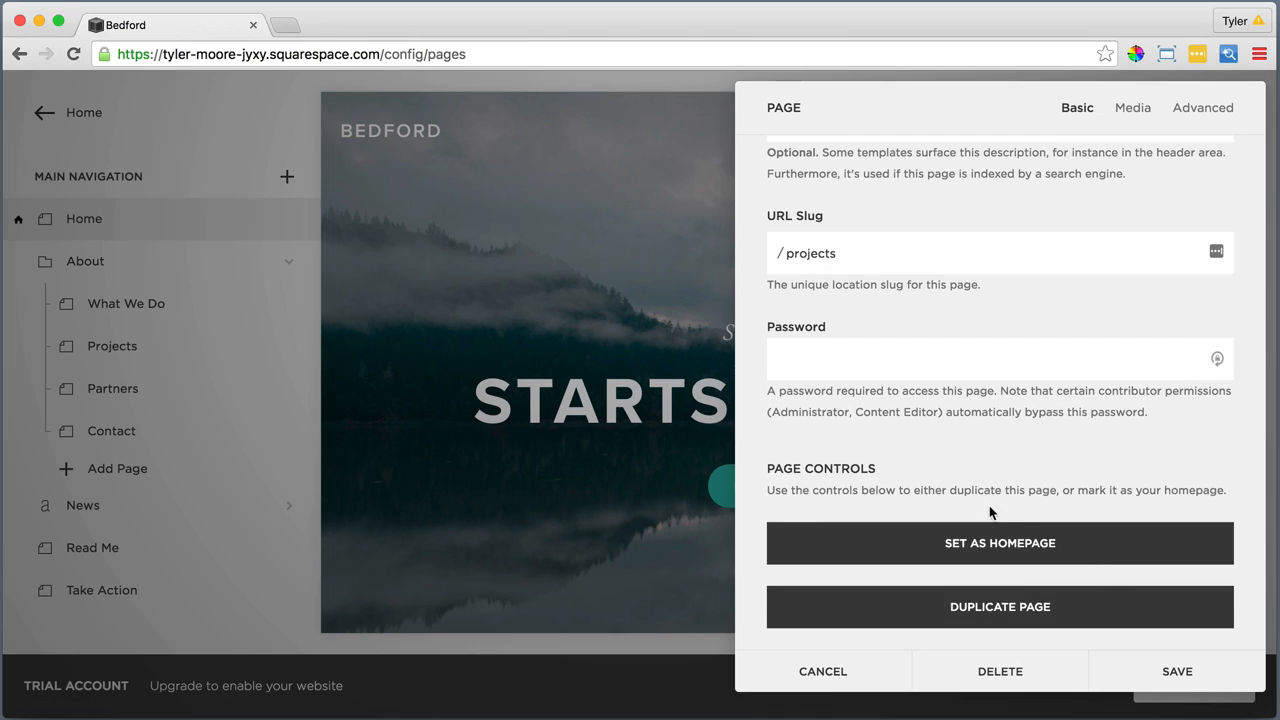
left_click(1178, 672)
Upload 1. First.jpg from the 3. Projects folder as the Projects page's banner image and save it
mouse_move(894, 551)
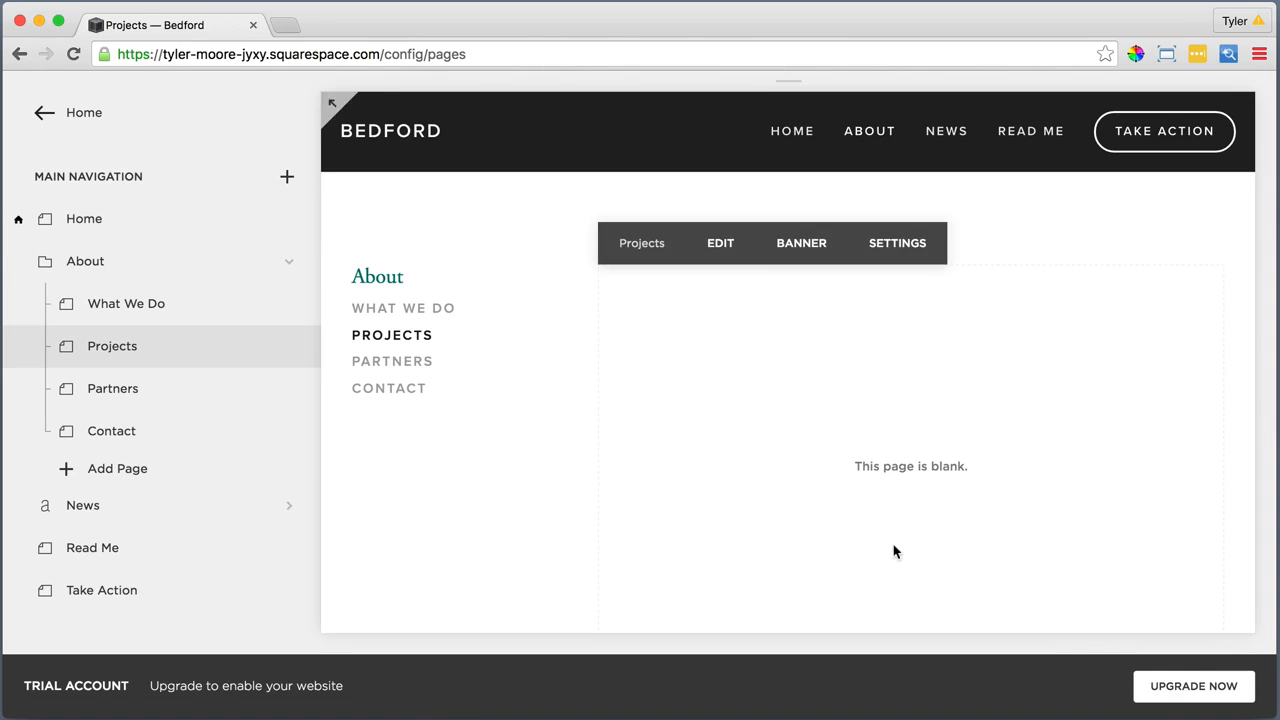
left_click(789, 246)
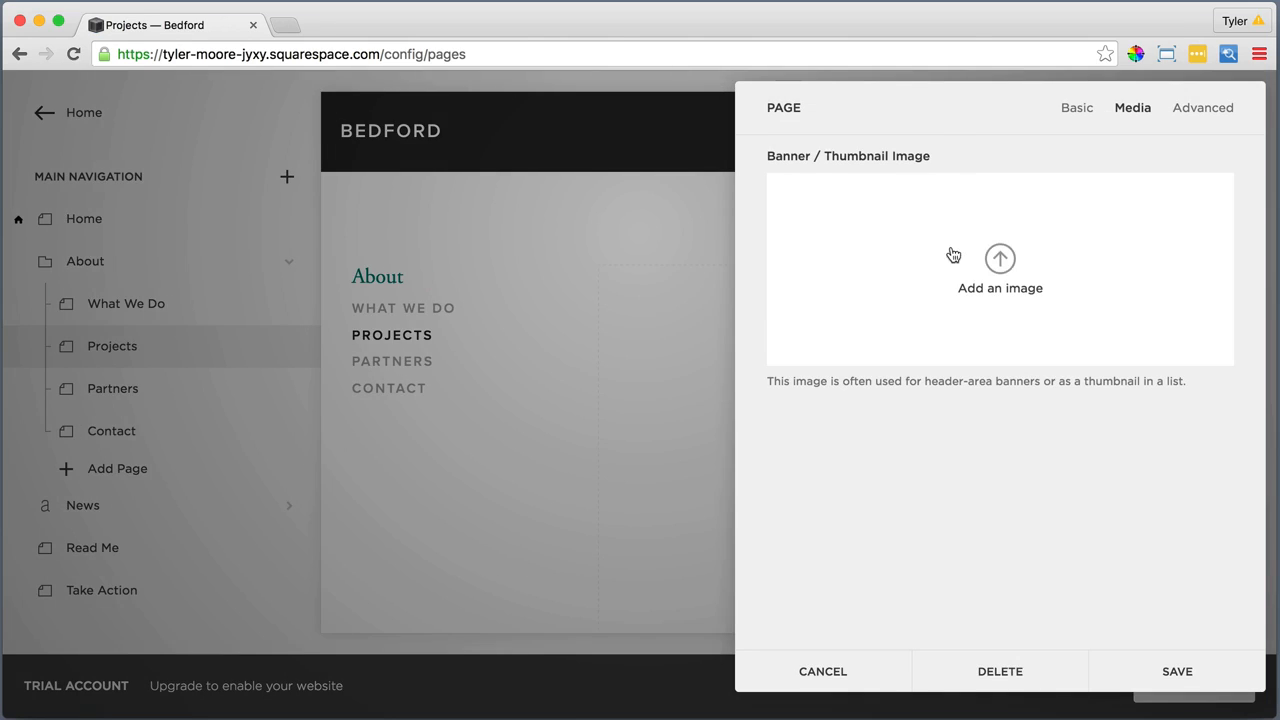
left_click(1000, 261)
left_click(925, 269)
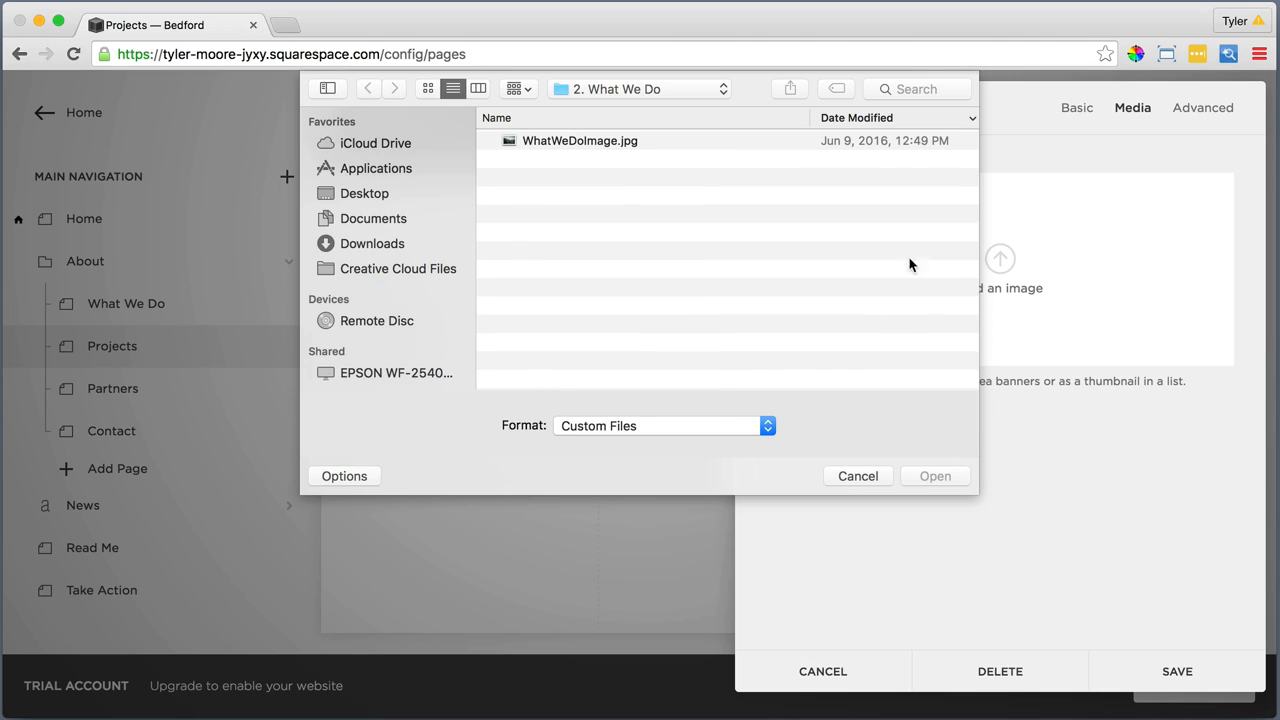
left_click(665, 89)
left_click(643, 112)
double_click(580, 249)
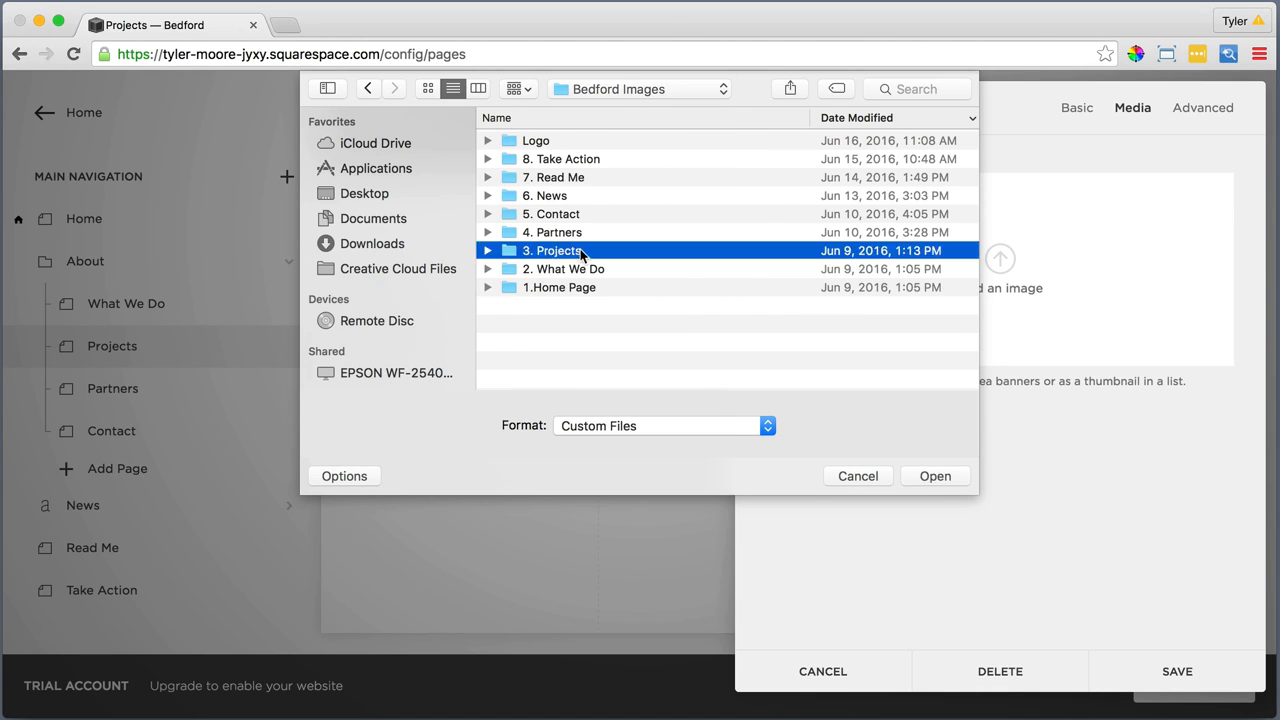
left_click(557, 141)
left_click(935, 476)
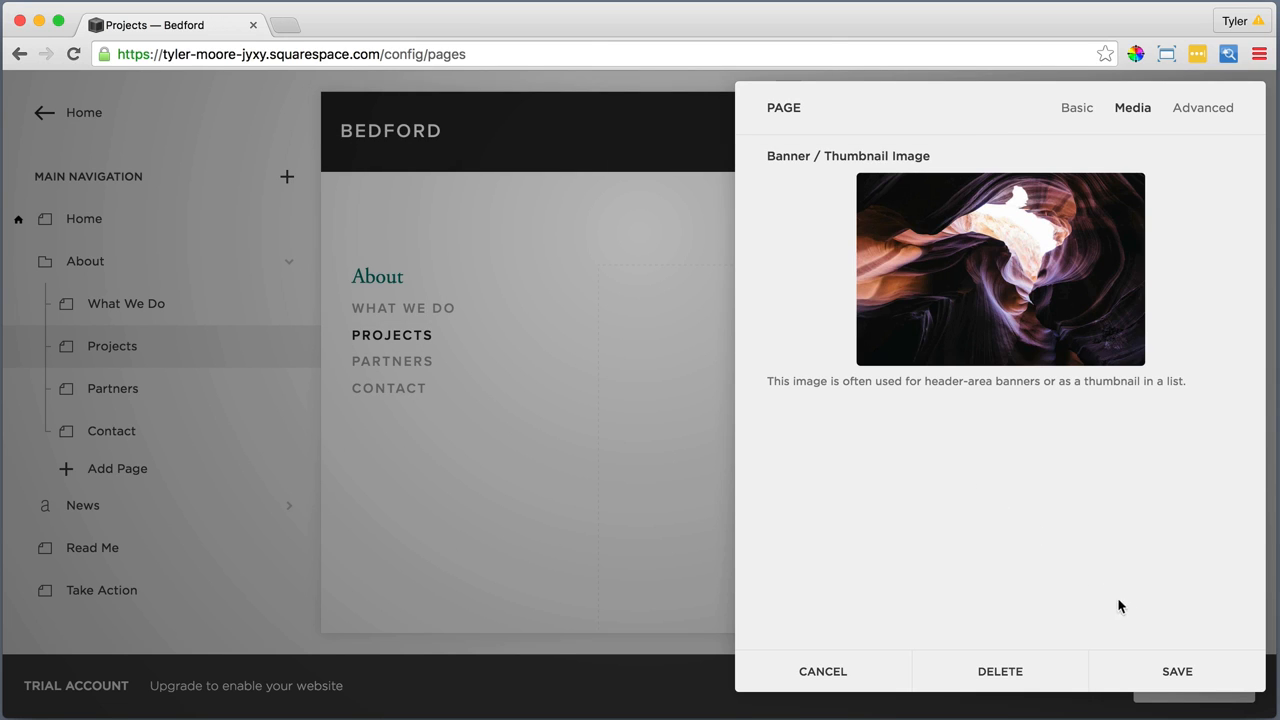
left_click(1177, 672)
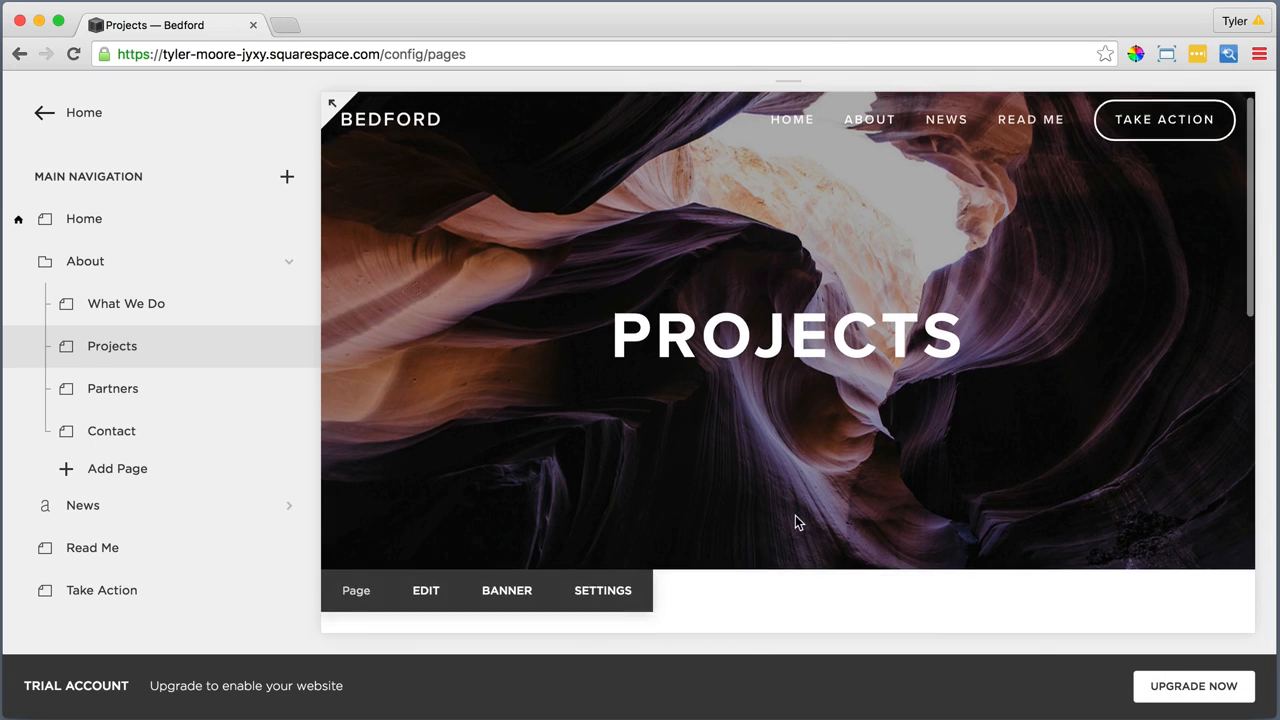
Insert "Here's just a small sampling of the natural treasures we've helped preserve over the years." as plain text into the Projects page's body
scroll(795, 521, "down", 4)
left_click(719, 212)
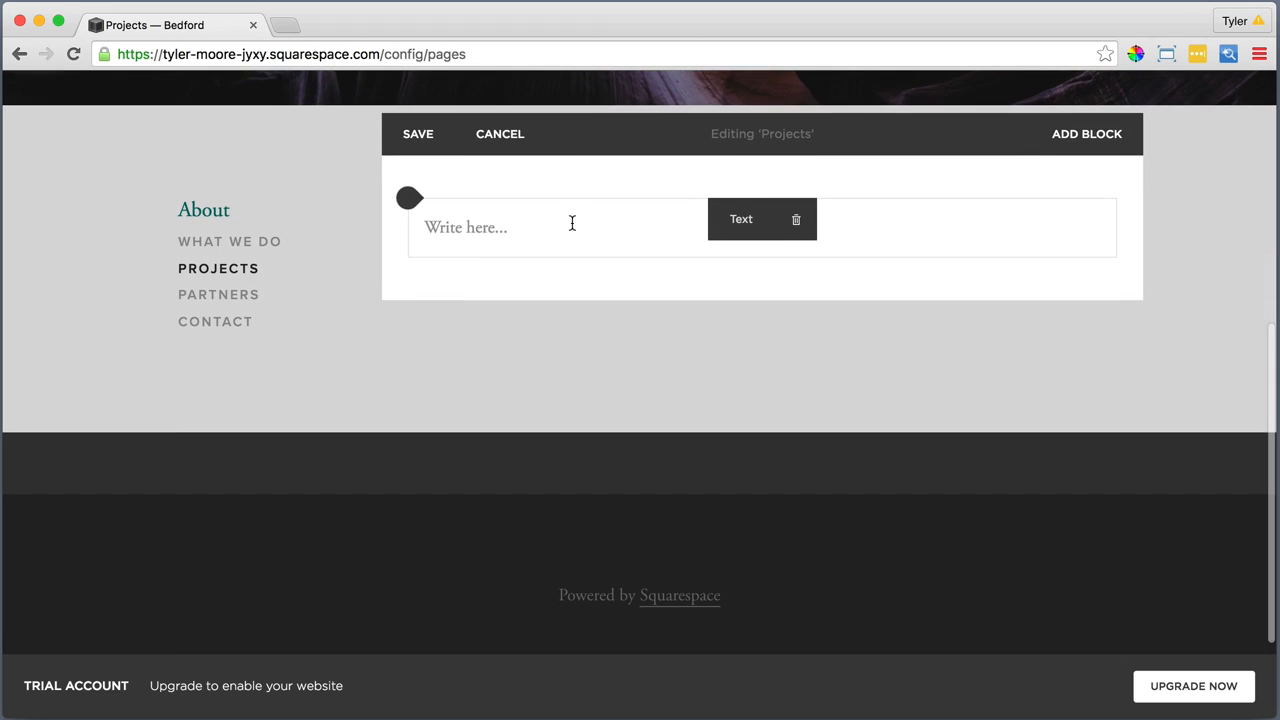
left_click(572, 220)
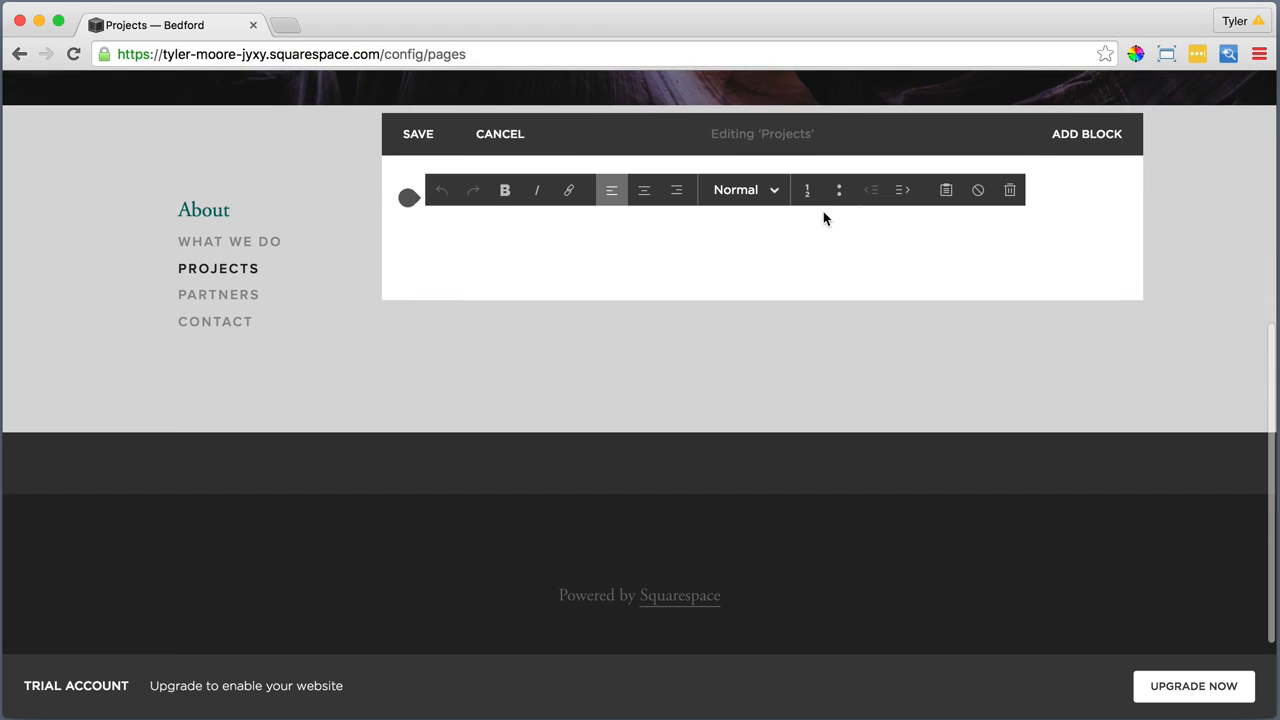
left_click(946, 189)
right_click(729, 368)
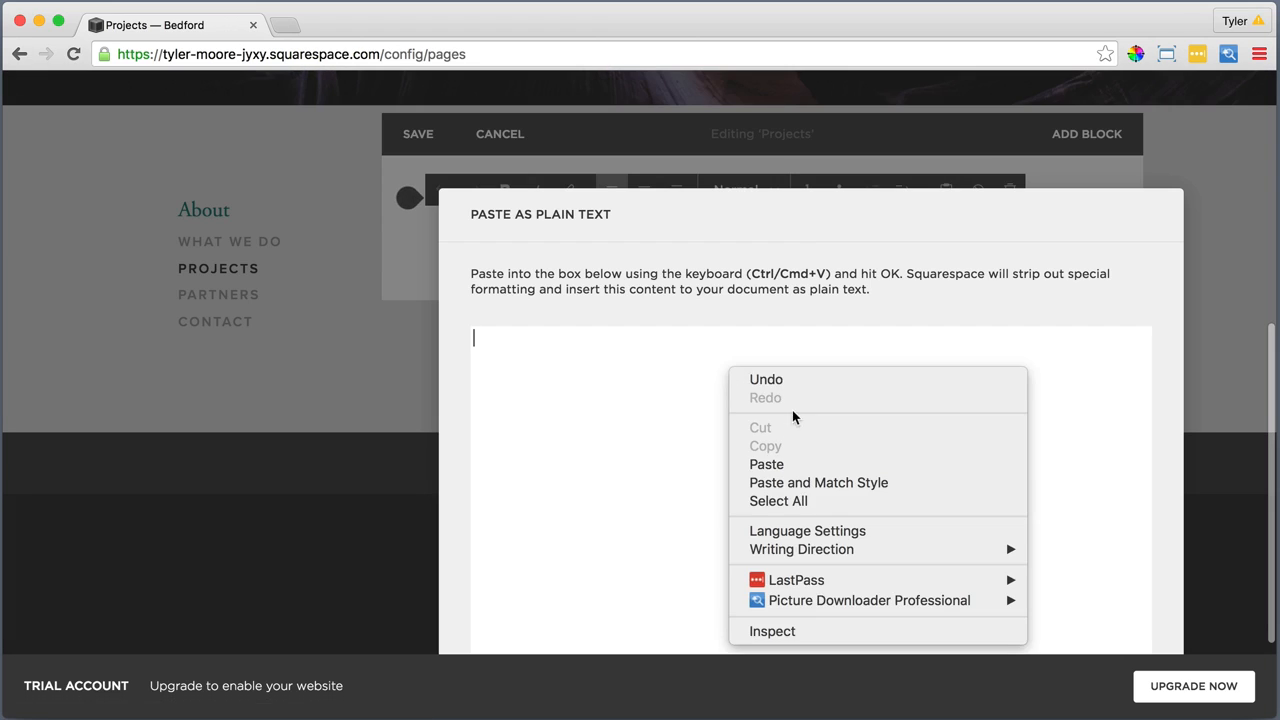
left_click(768, 464)
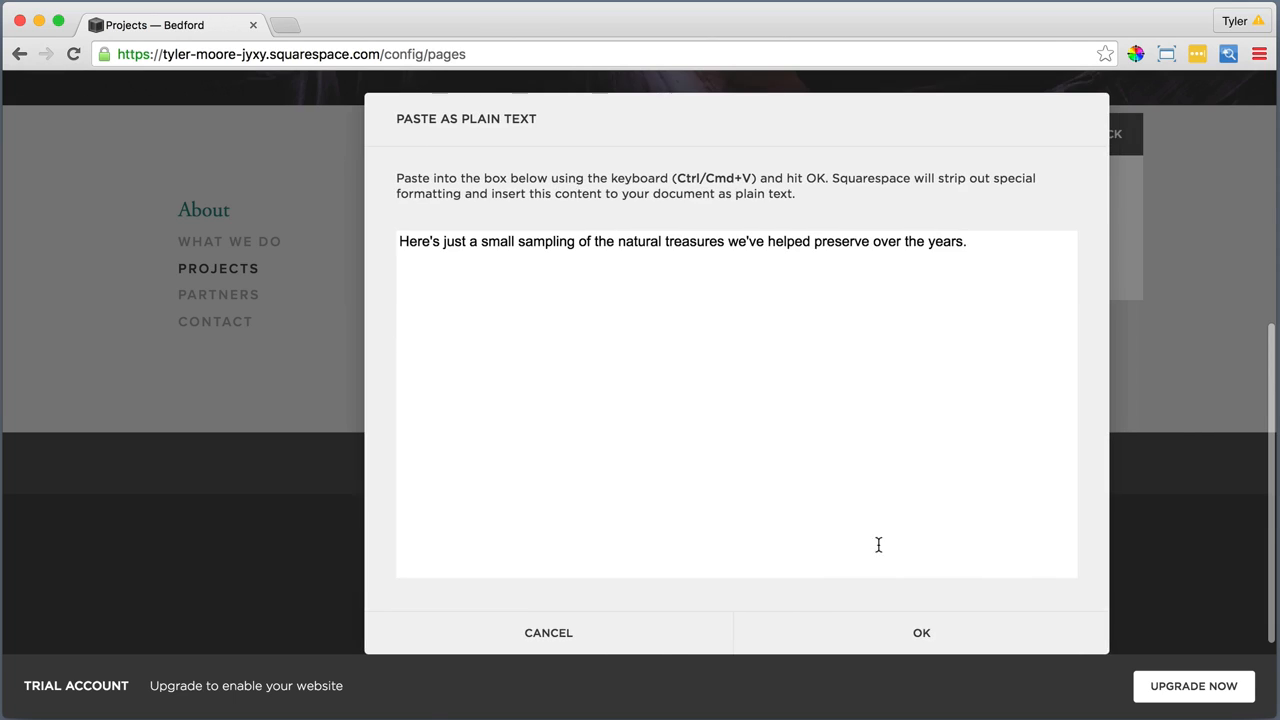
left_click(913, 632)
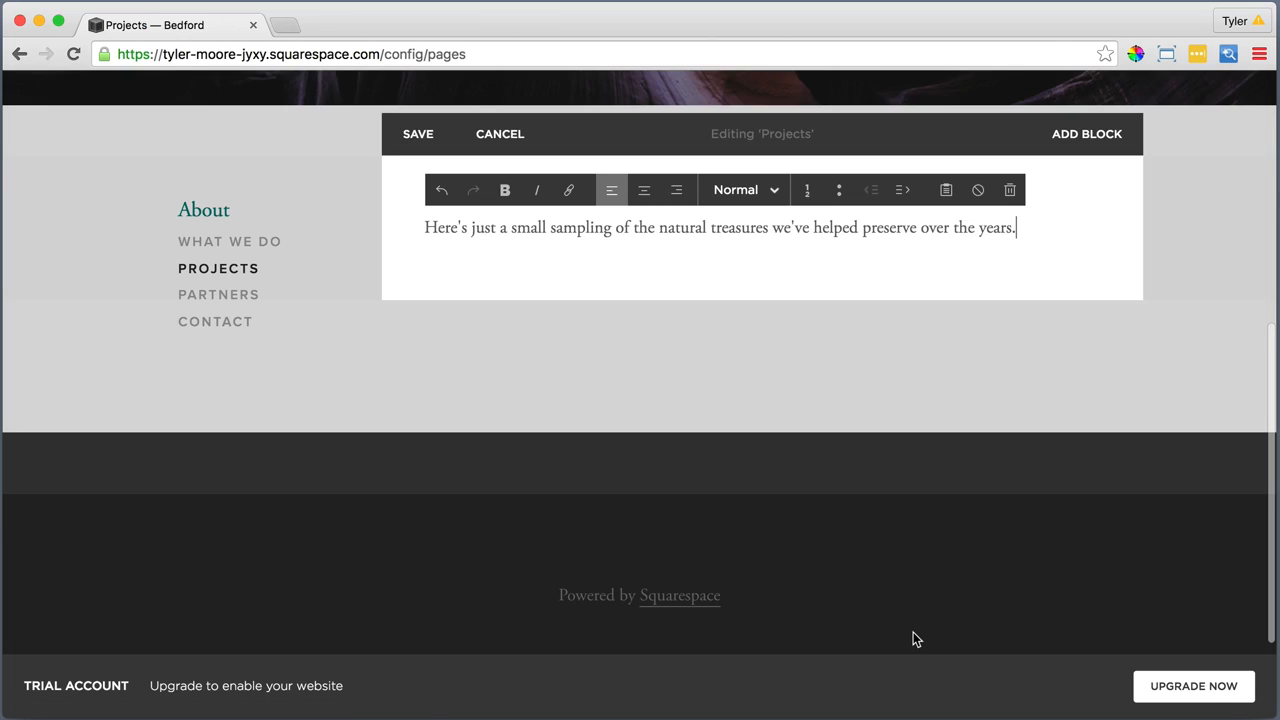
Format the "Here's just a small sampling" sentence on the Projects page as Heading 1
left_click_drag(1017, 228, 420, 230)
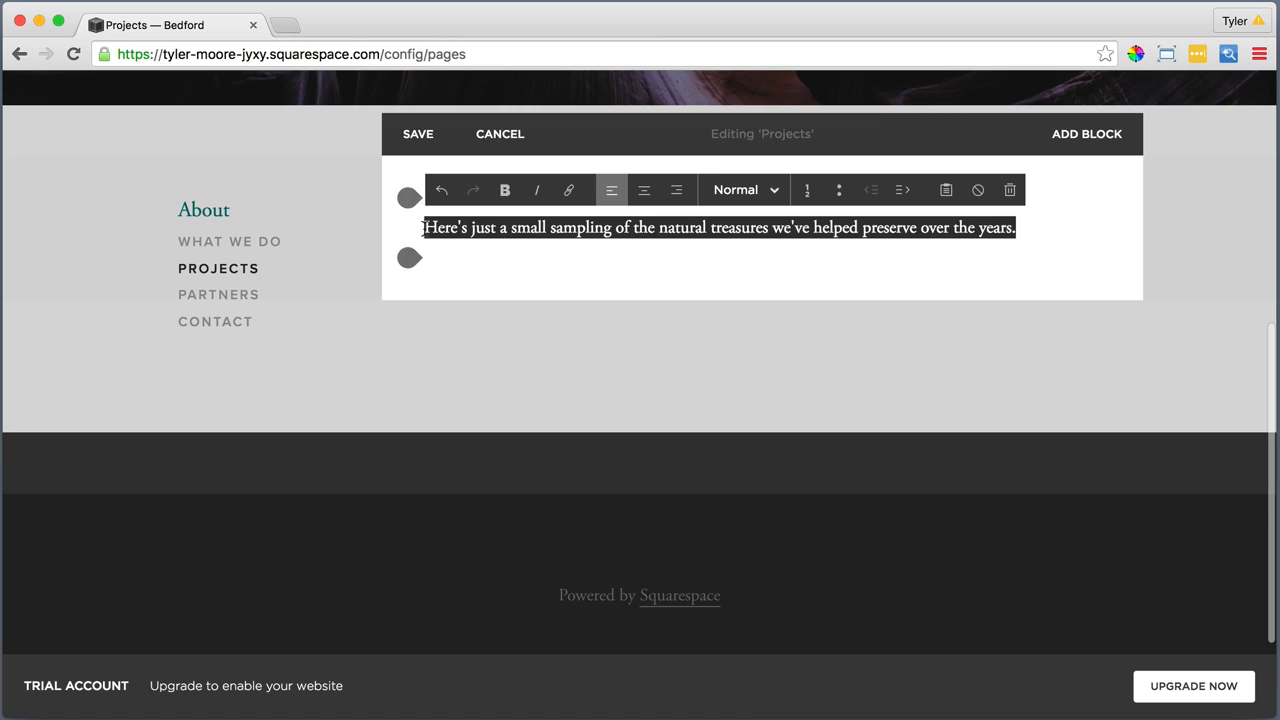
left_click(731, 190)
left_click(729, 251)
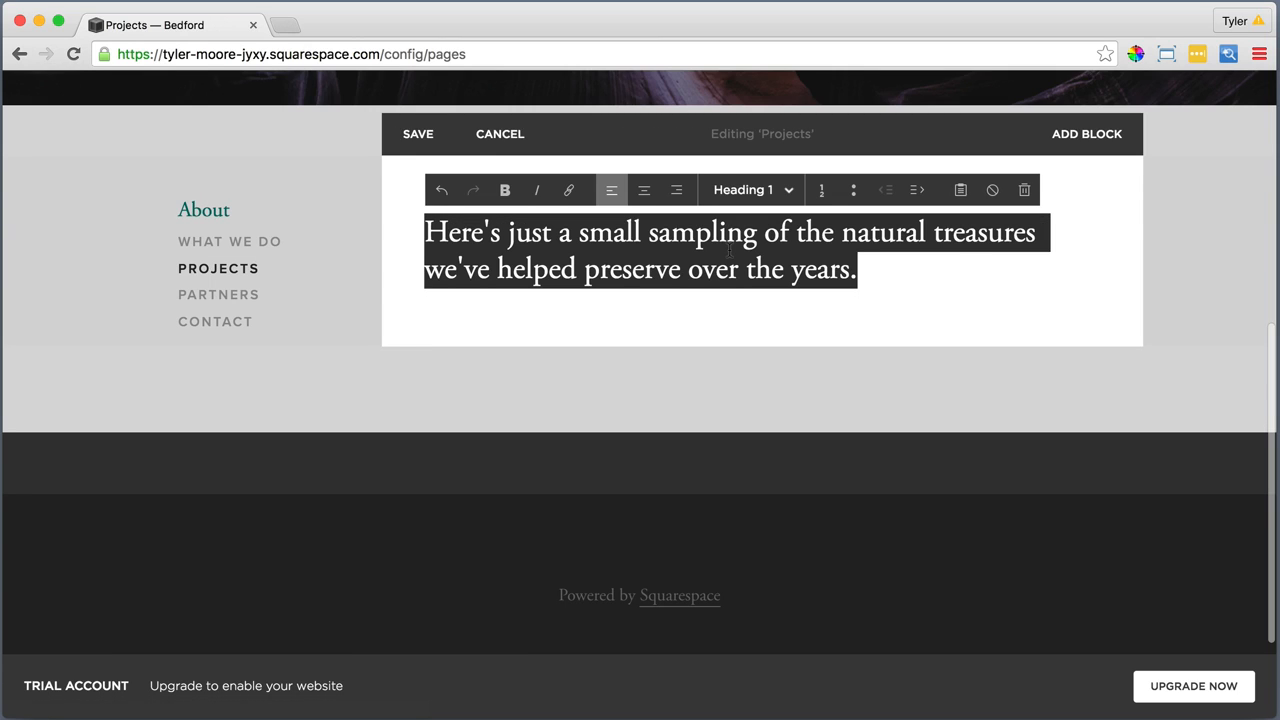
Add an Image block below the Heading 1 sentence with the file 2. Second.jpg and apply it
left_click(408, 303)
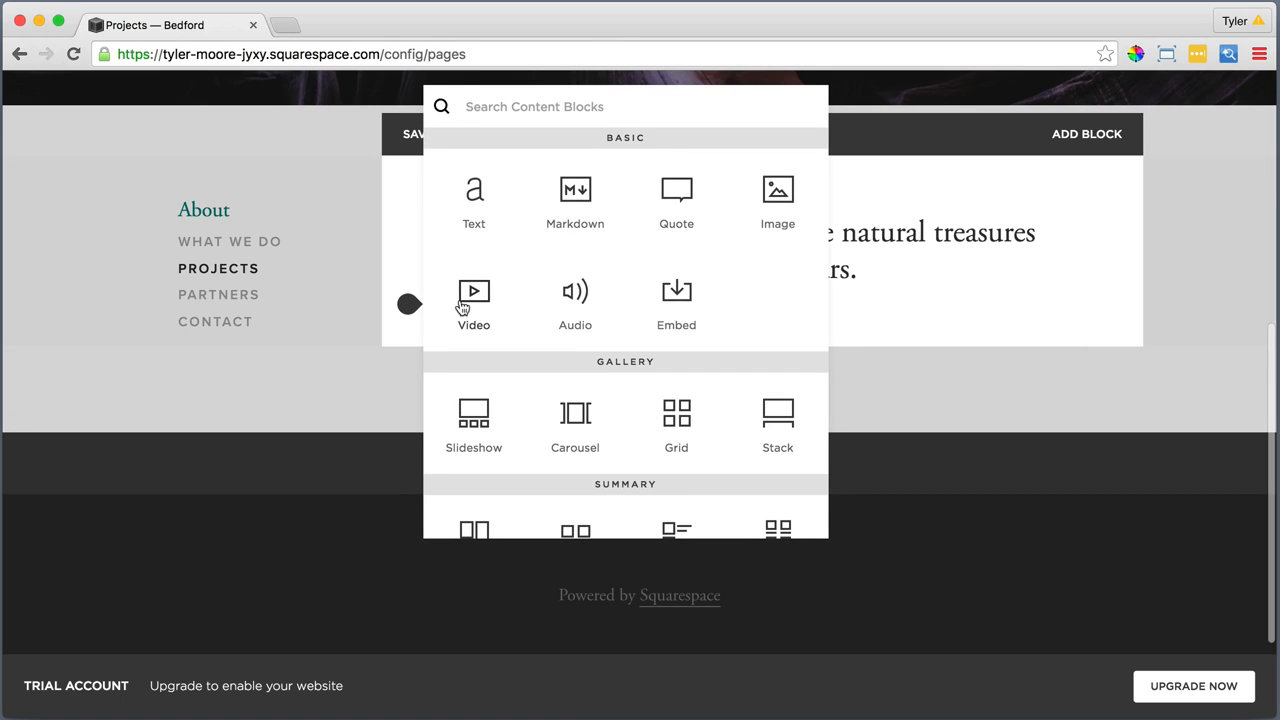
left_click(778, 192)
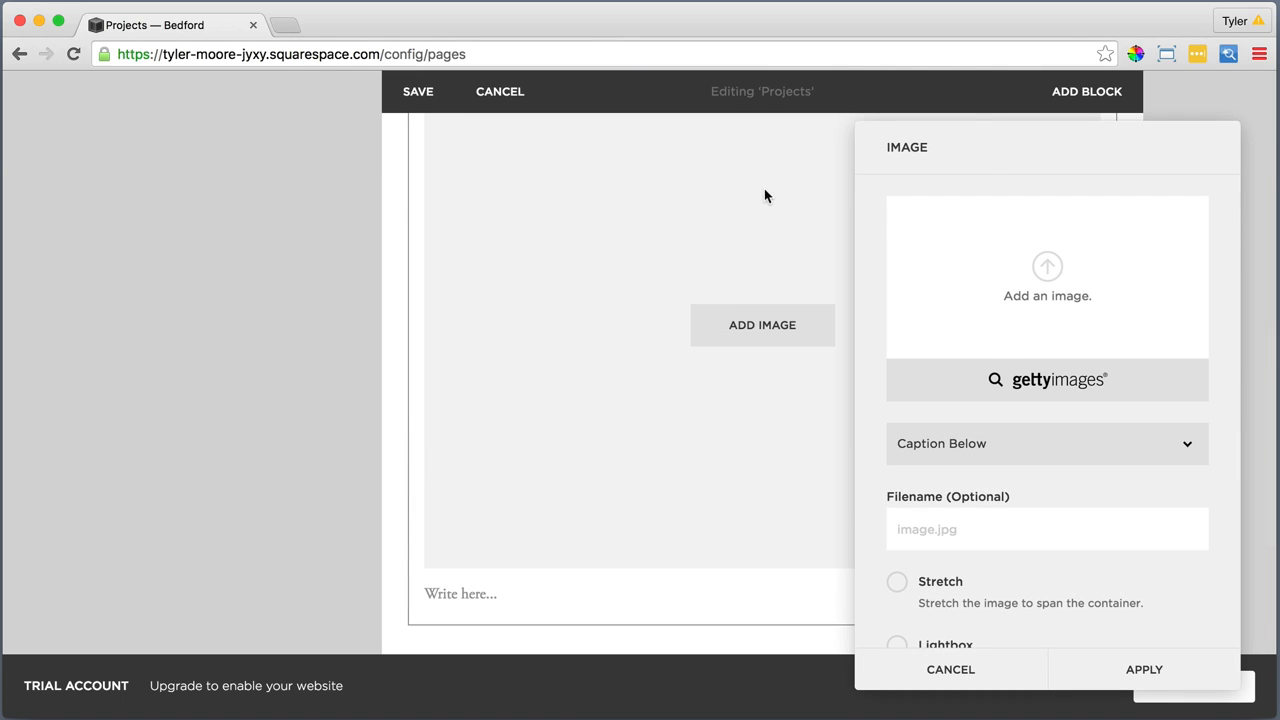
left_click(1046, 264)
left_click(558, 160)
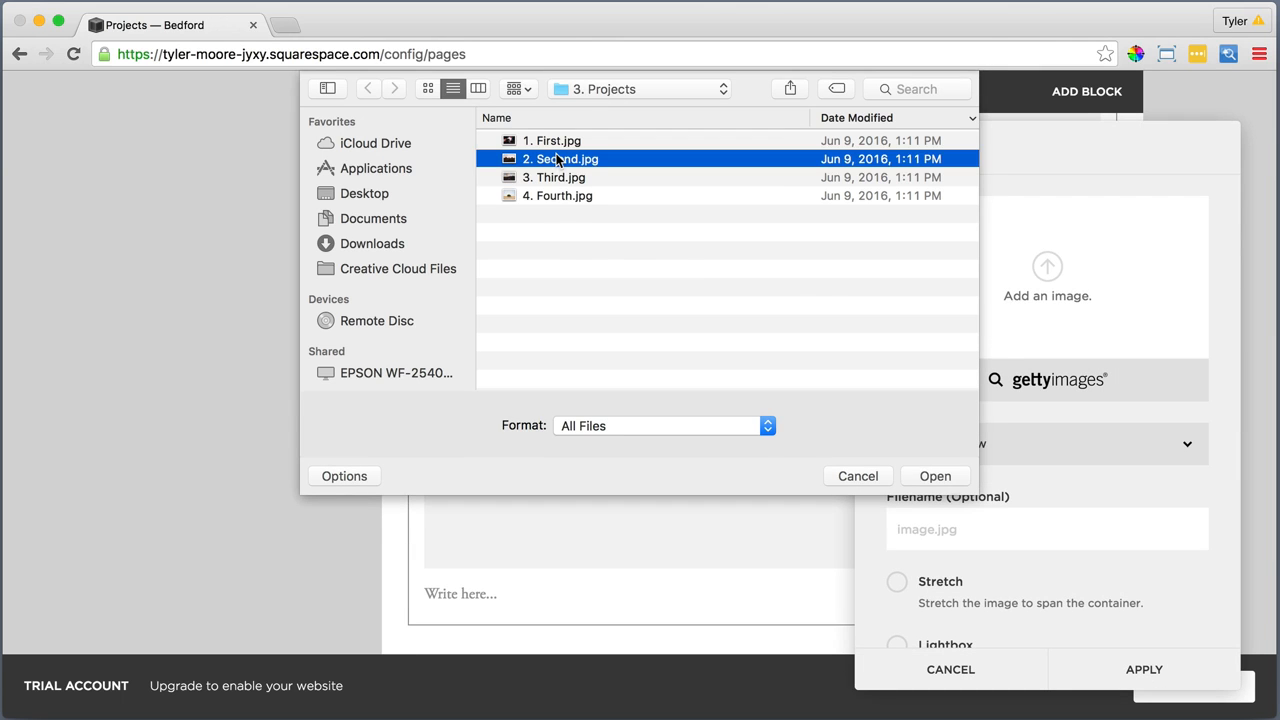
left_click(935, 474)
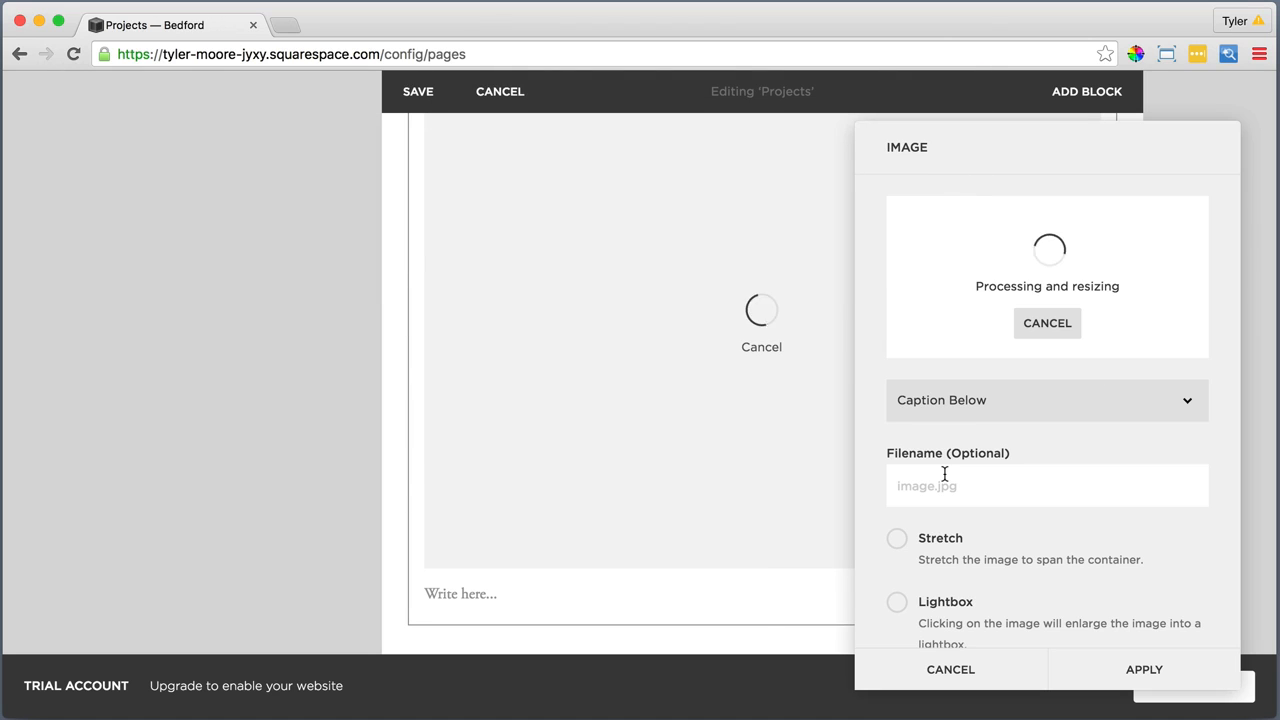
scroll(950, 490, "down", 2)
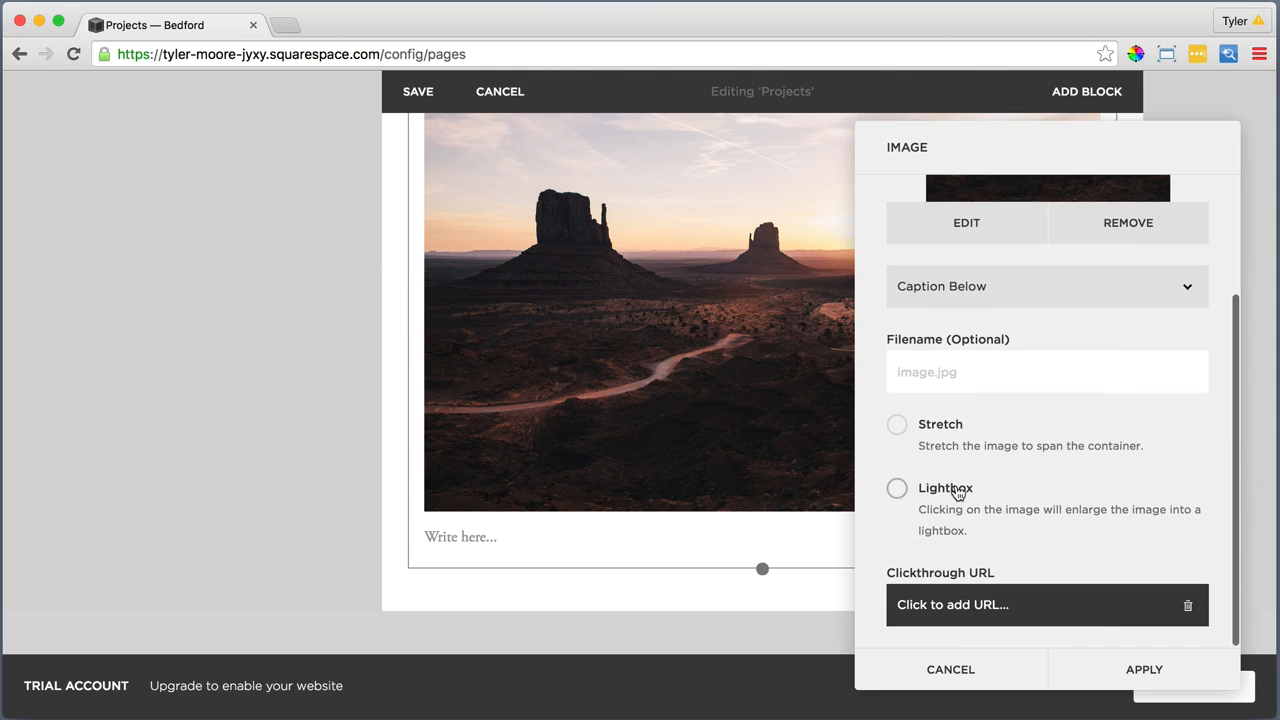
left_click(1141, 671)
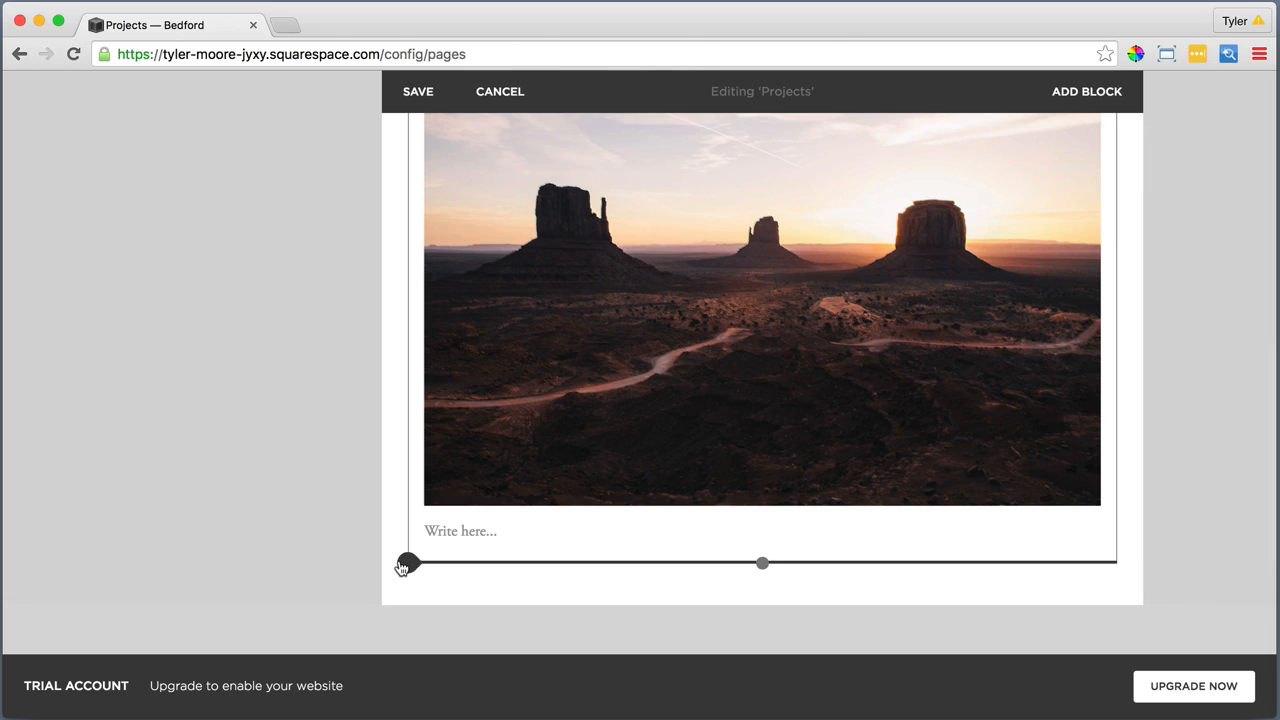
Add a Text block below the desert buttes image and insert the "MONUMENT VALLEY, UTAH" title with its "Etiam porta sem" paragraph as plain text
left_click(405, 565)
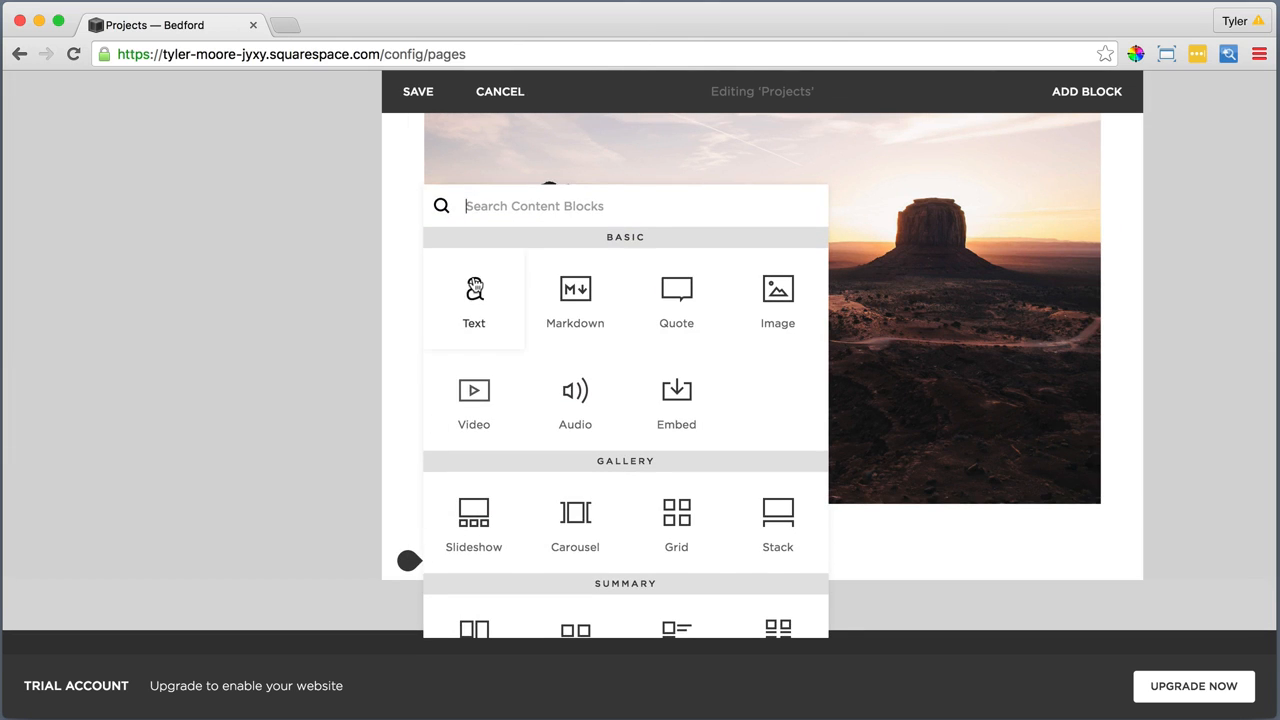
left_click(475, 288)
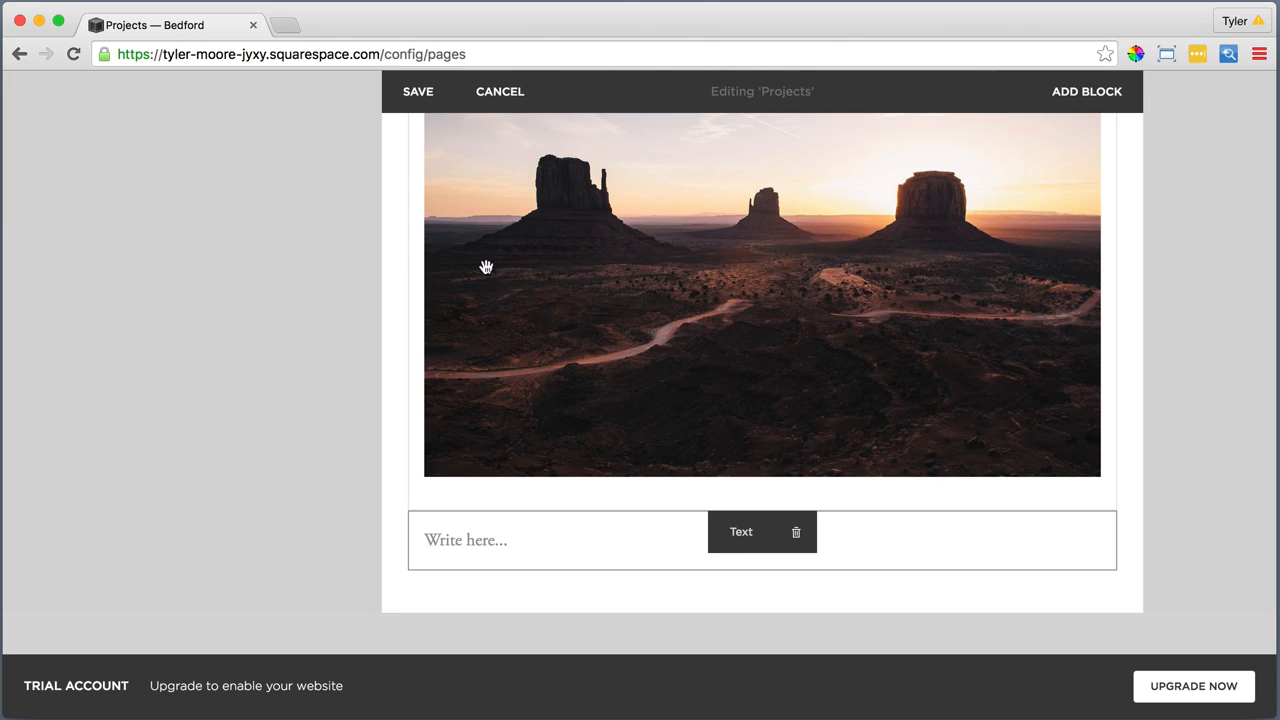
left_click(506, 542)
left_click(946, 502)
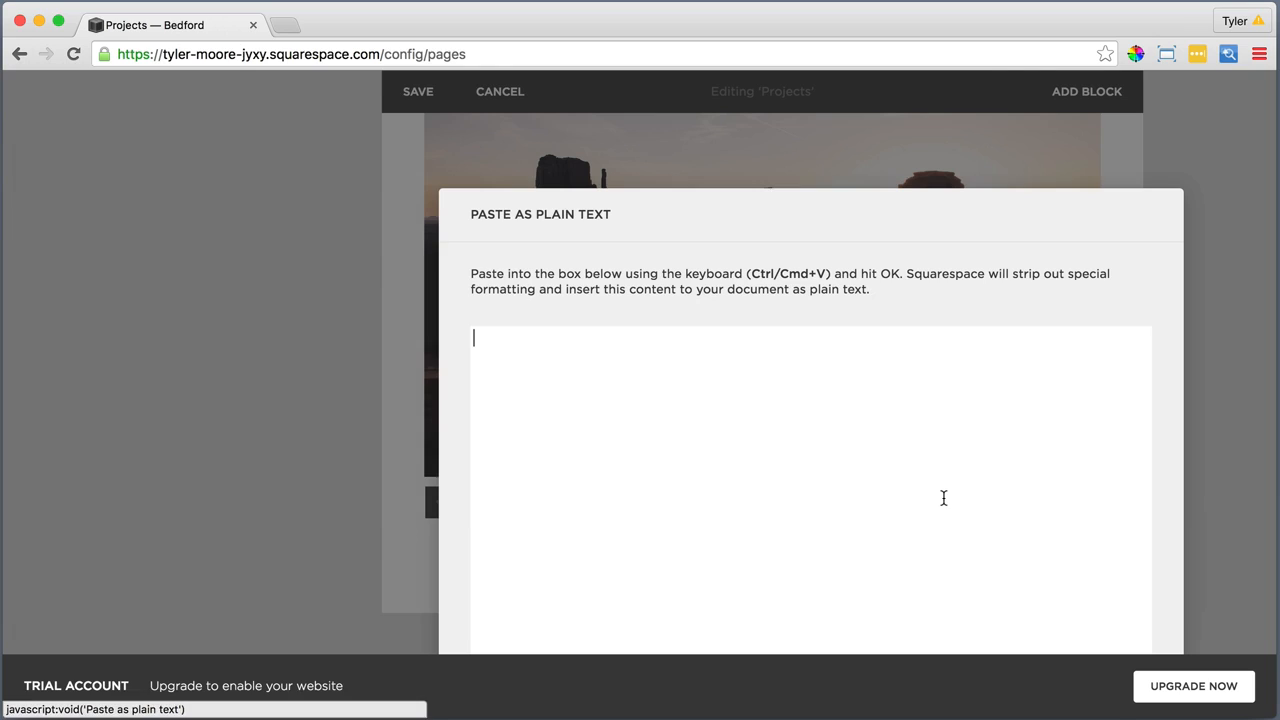
right_click(654, 384)
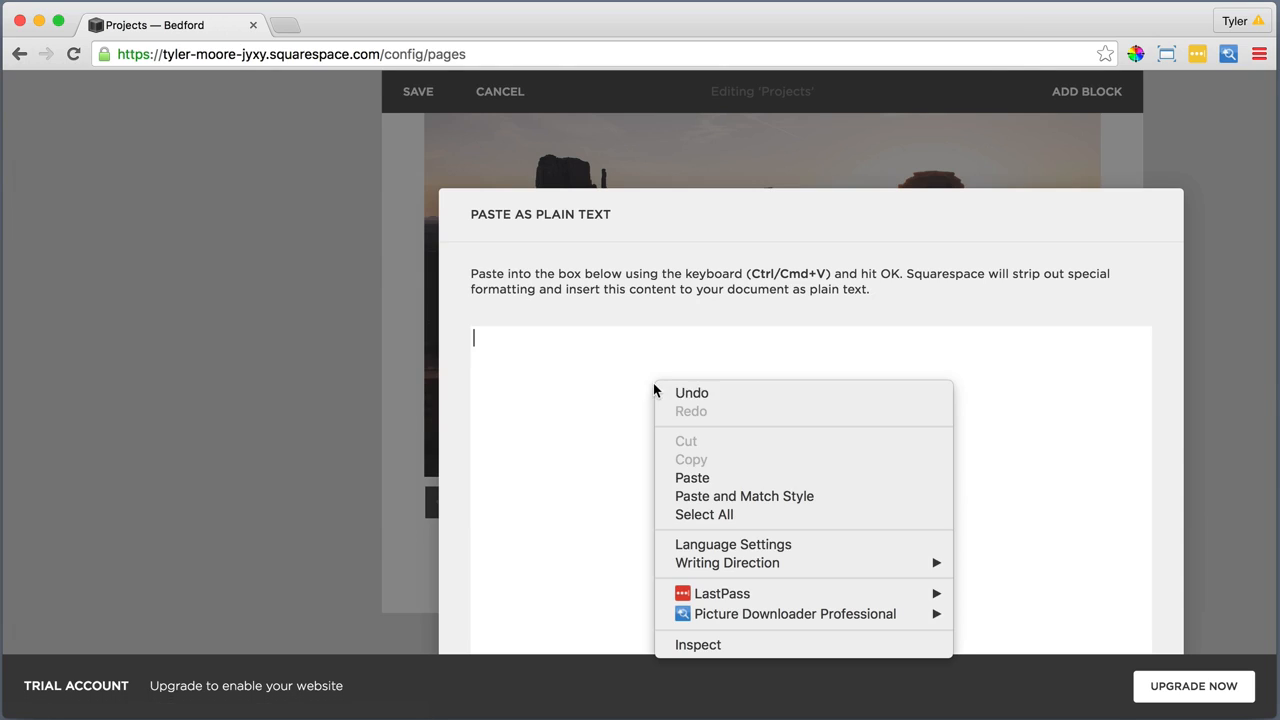
left_click(703, 478)
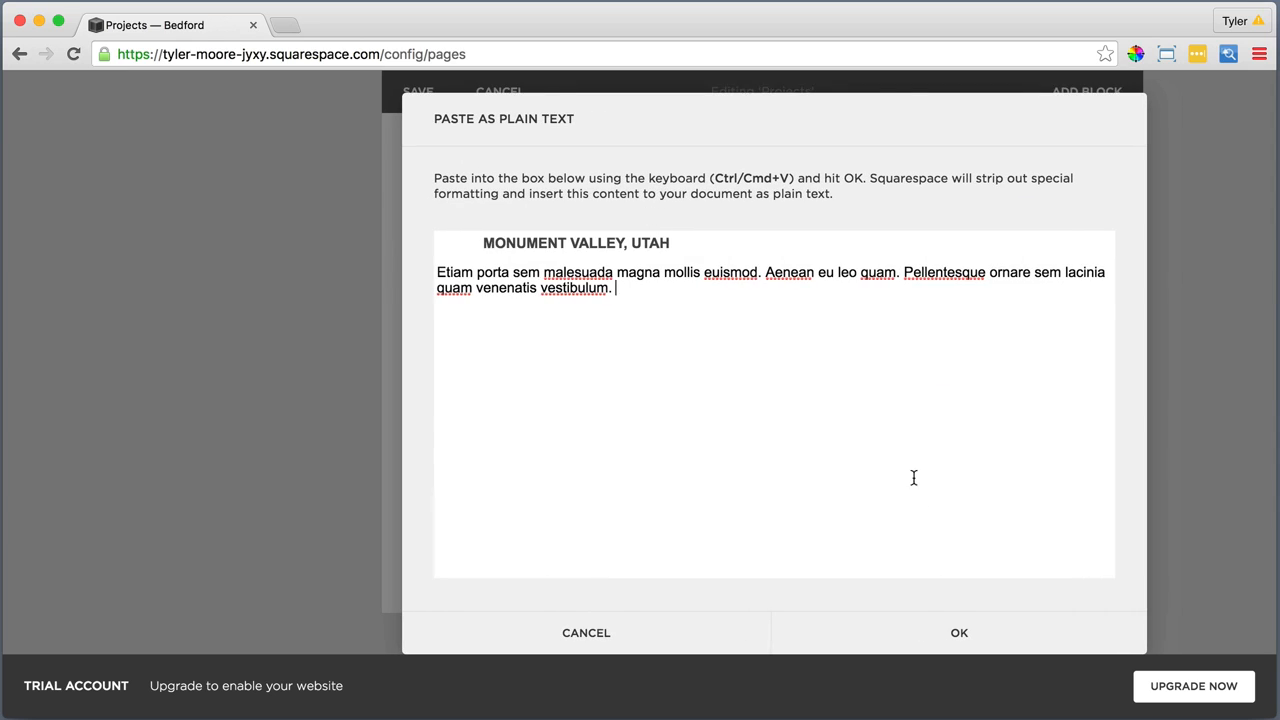
left_click(958, 630)
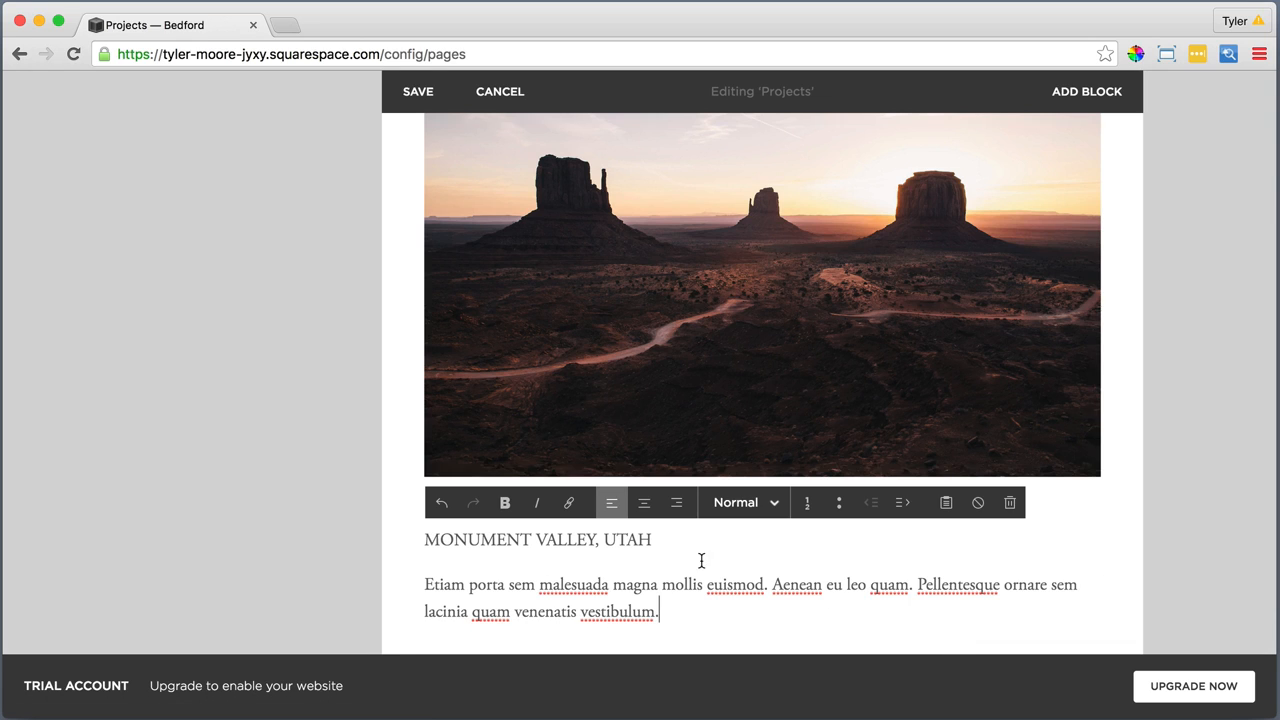
Format the "MONUMENT VALLEY, UTAH" line as Heading 2
left_click_drag(655, 540, 424, 540)
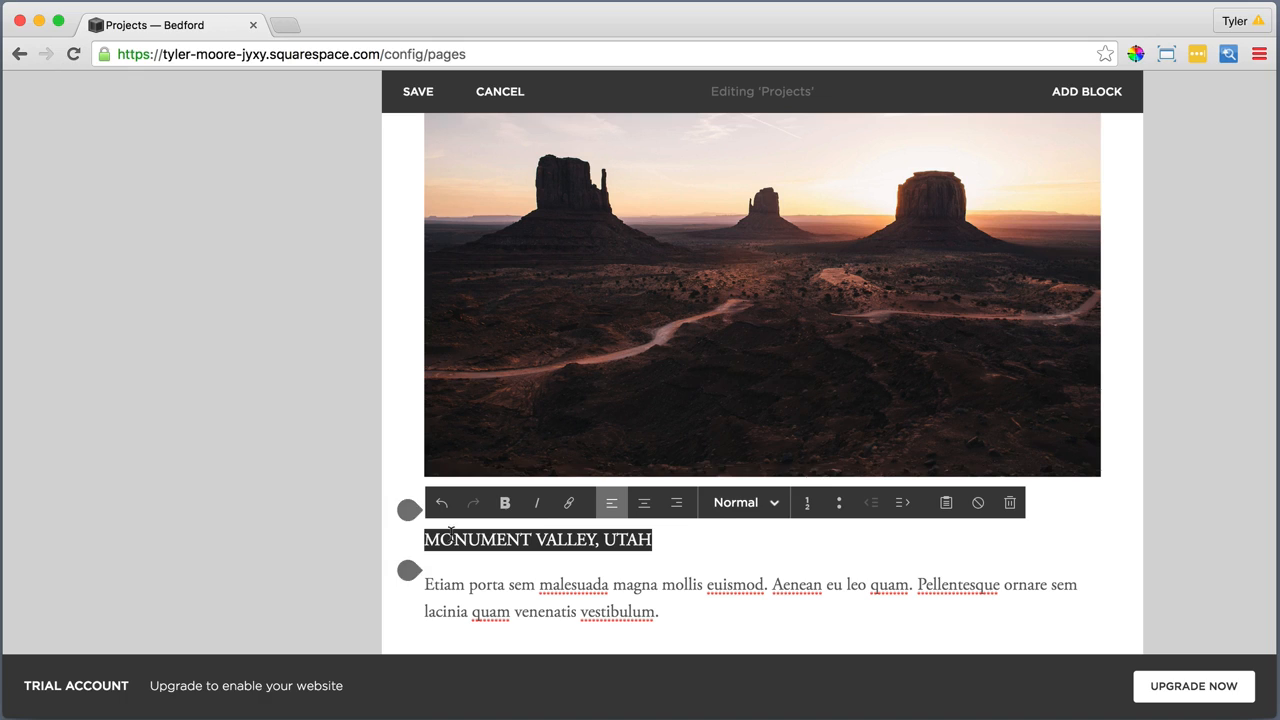
left_click(740, 503)
left_click(749, 427)
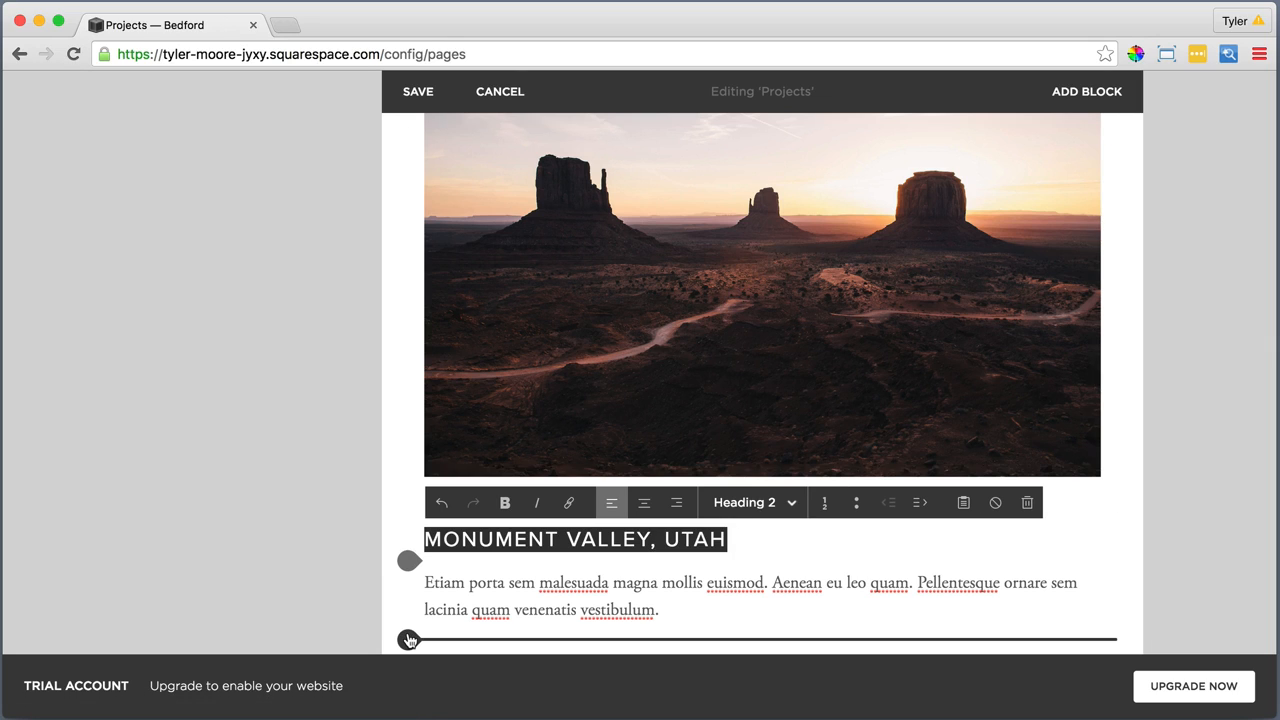
Add an Image block below the Monument Valley paragraph with the file 3. Third.jpg and apply it
left_click(408, 640)
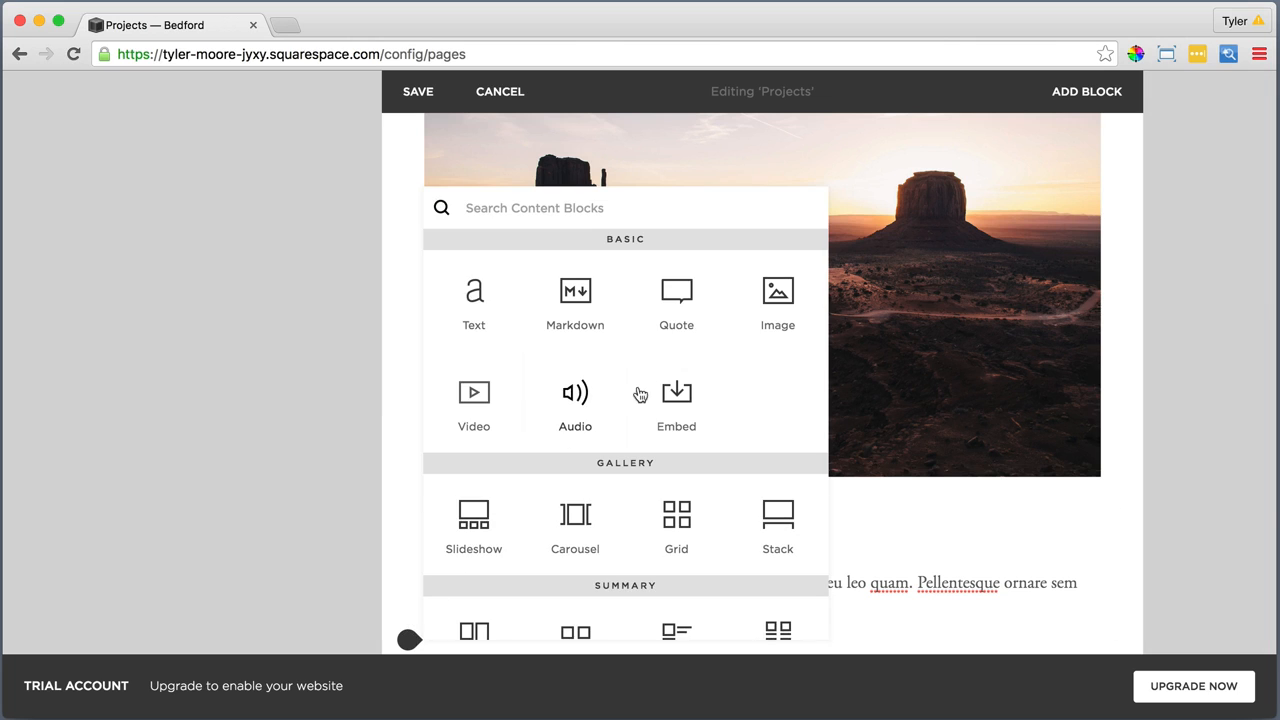
left_click(778, 292)
left_click(1047, 266)
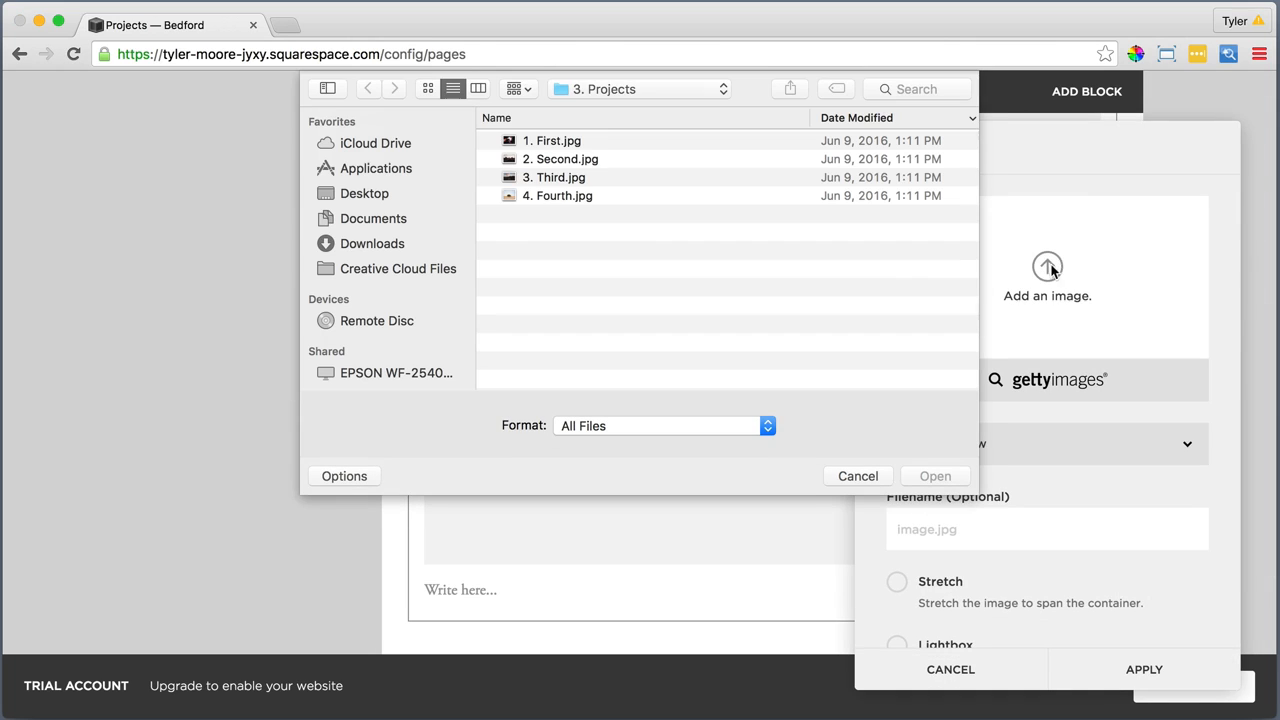
left_click(548, 180)
left_click(934, 476)
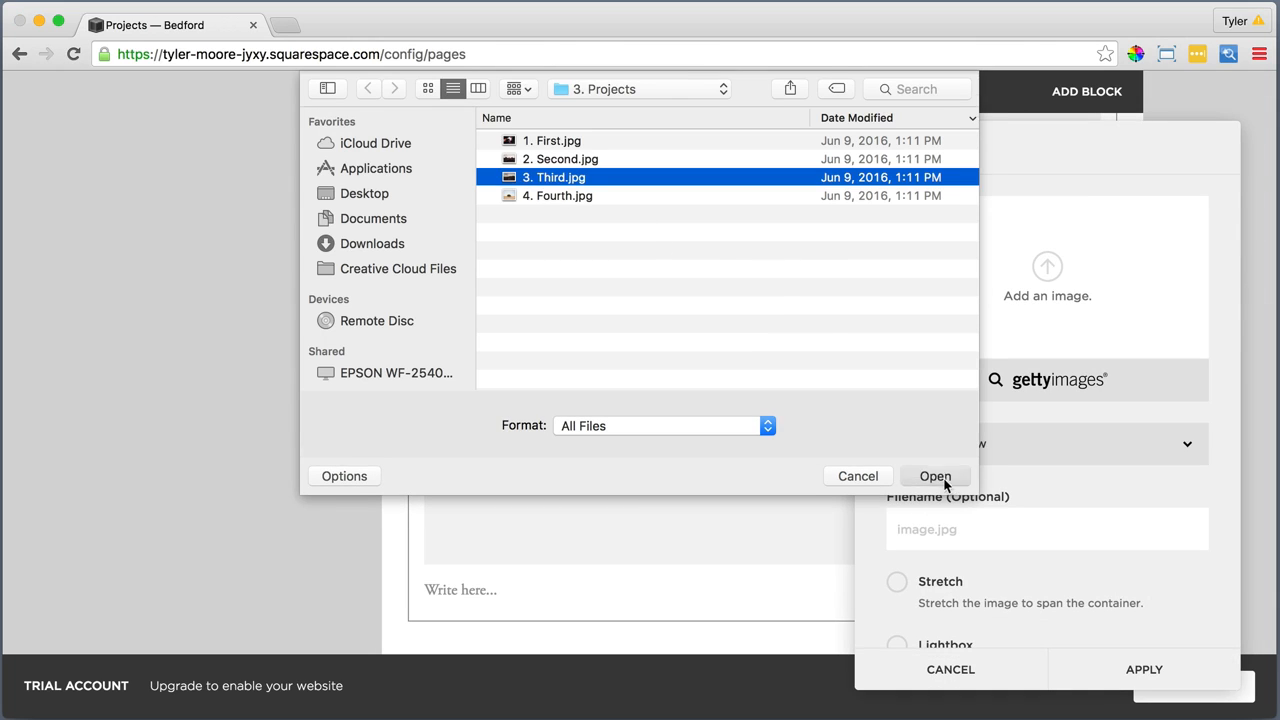
scroll(1071, 549, "down", 5)
left_click(1144, 671)
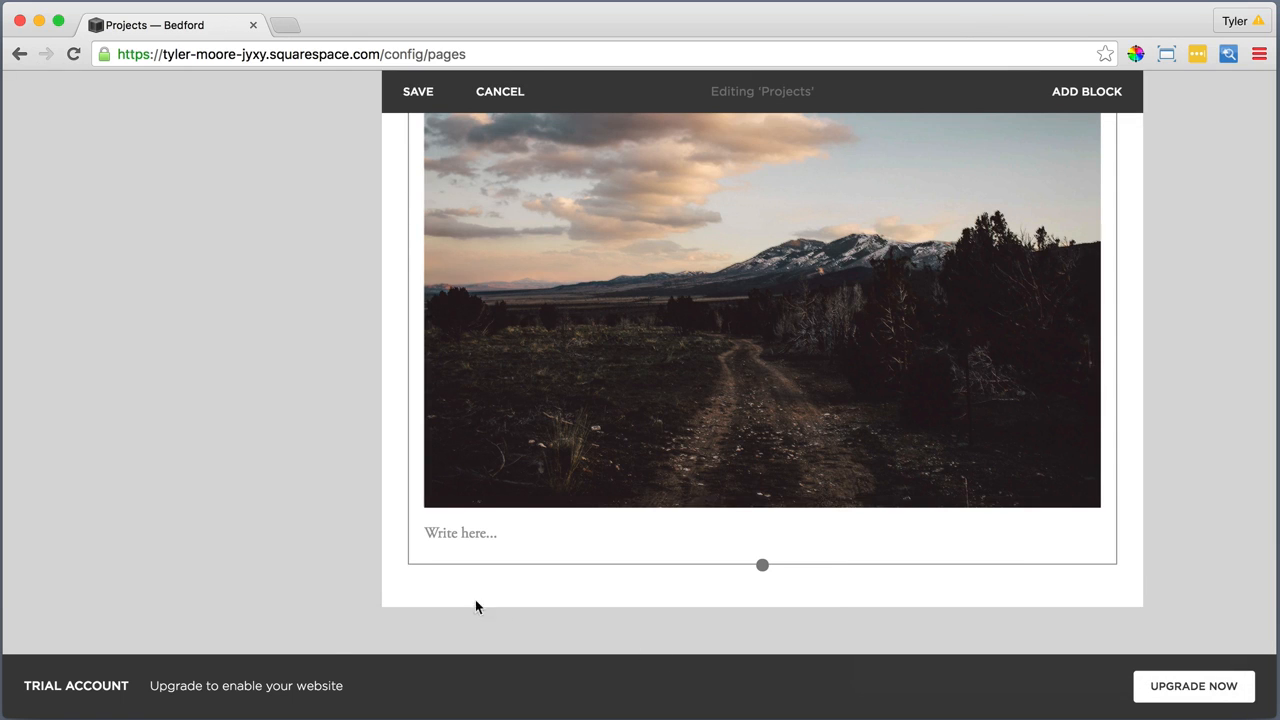
Add a Text block below the dirt road image and insert the "DENALI NATIONAL PARK" title with its "Lorem ipsum" paragraph as plain text
left_click(406, 563)
left_click(472, 292)
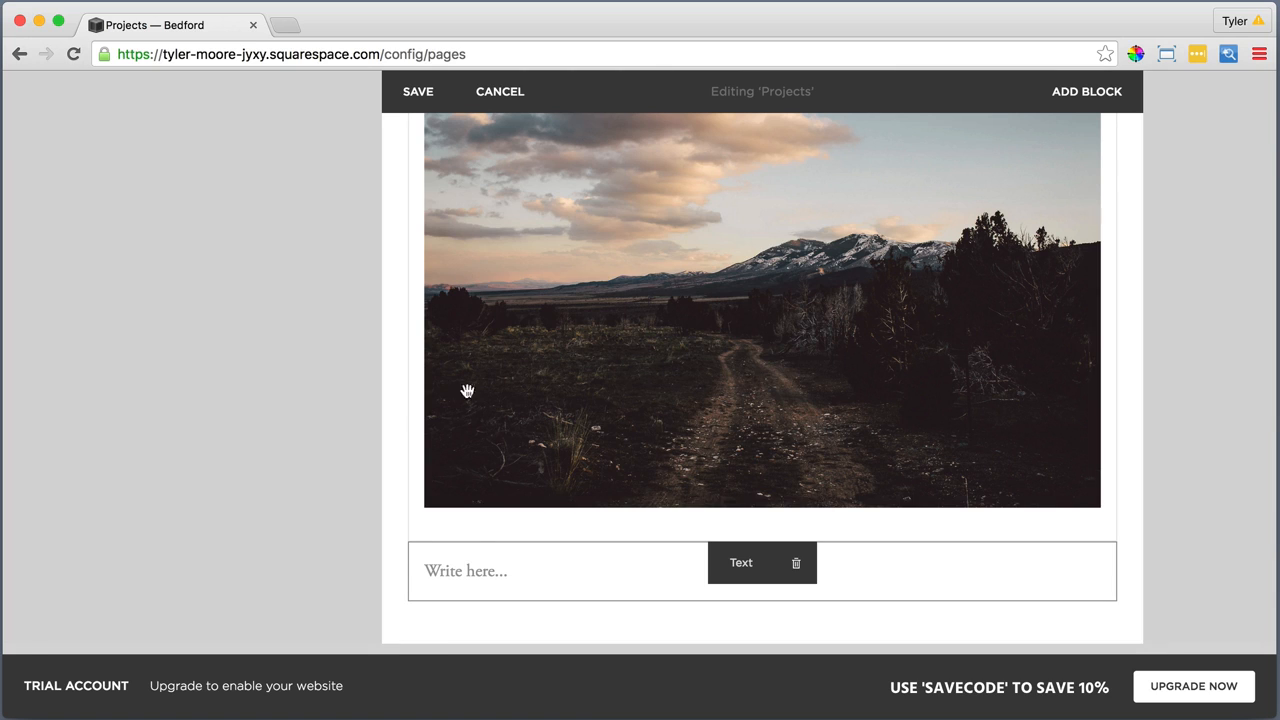
left_click(475, 565)
left_click(942, 531)
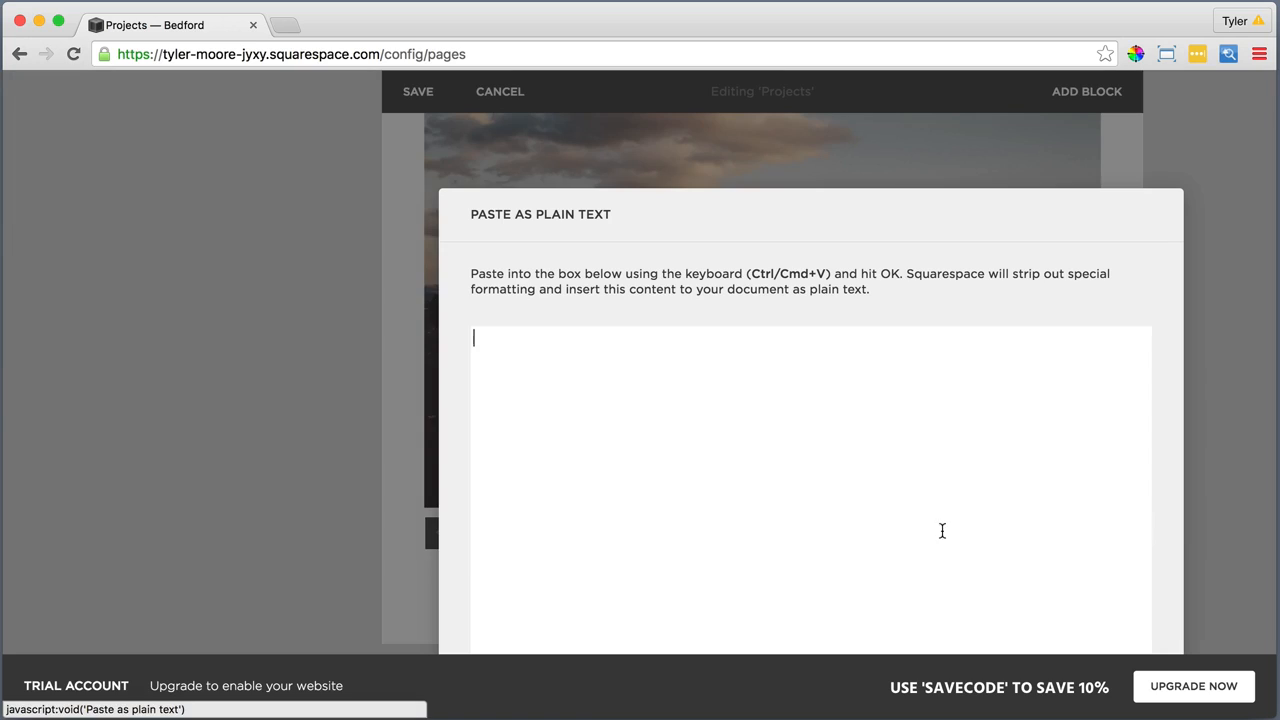
right_click(584, 350)
left_click(636, 445)
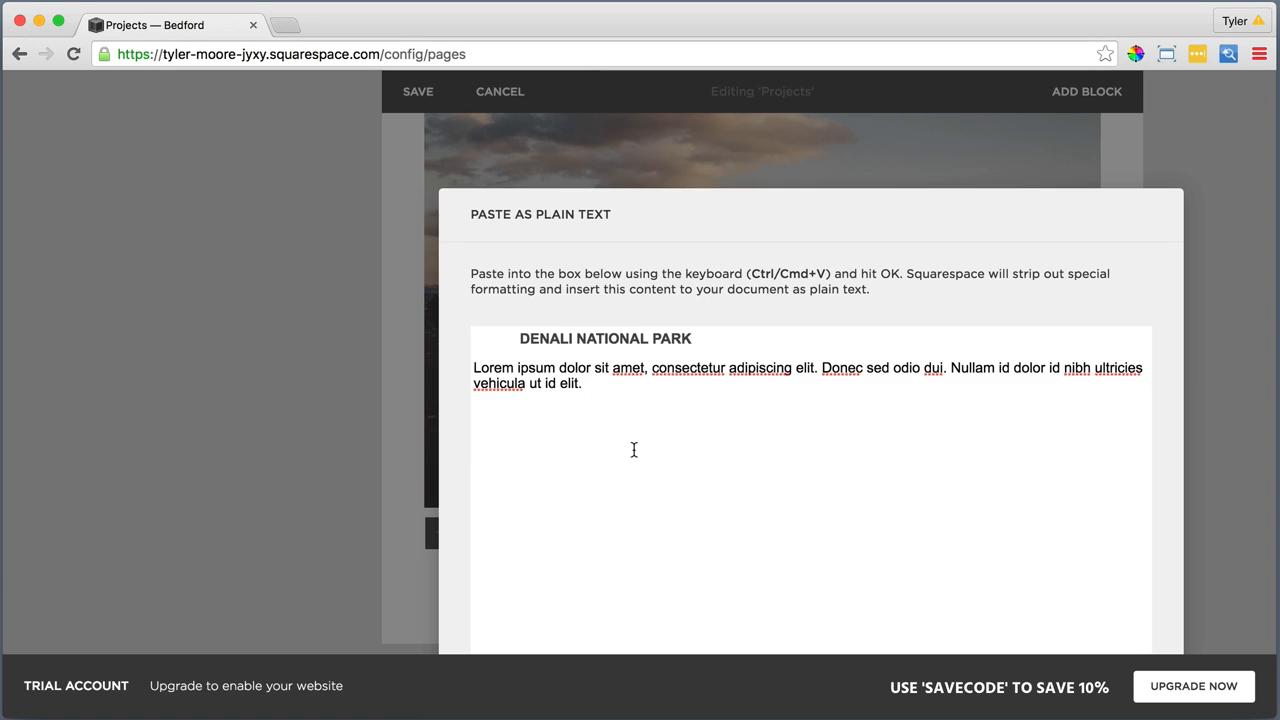
left_click(946, 636)
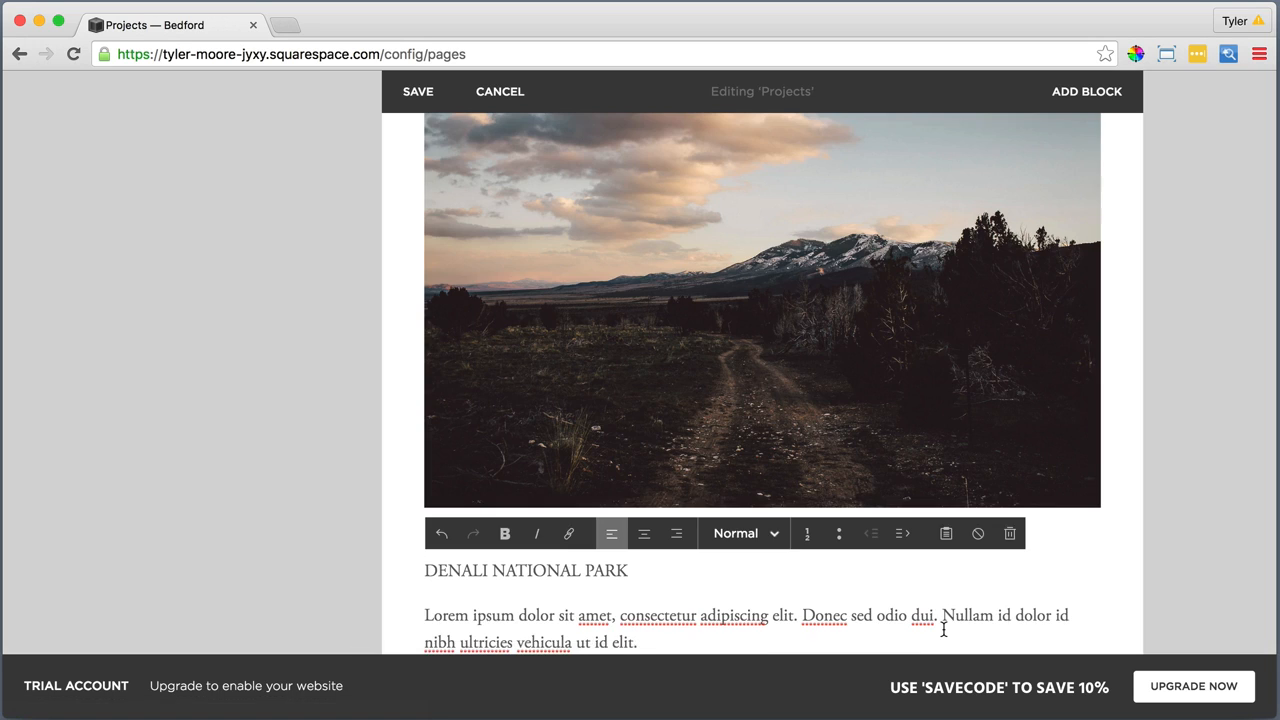
Format the "DENALI NATIONAL PARK" line as Heading 2
scroll(943, 623, "down", 5)
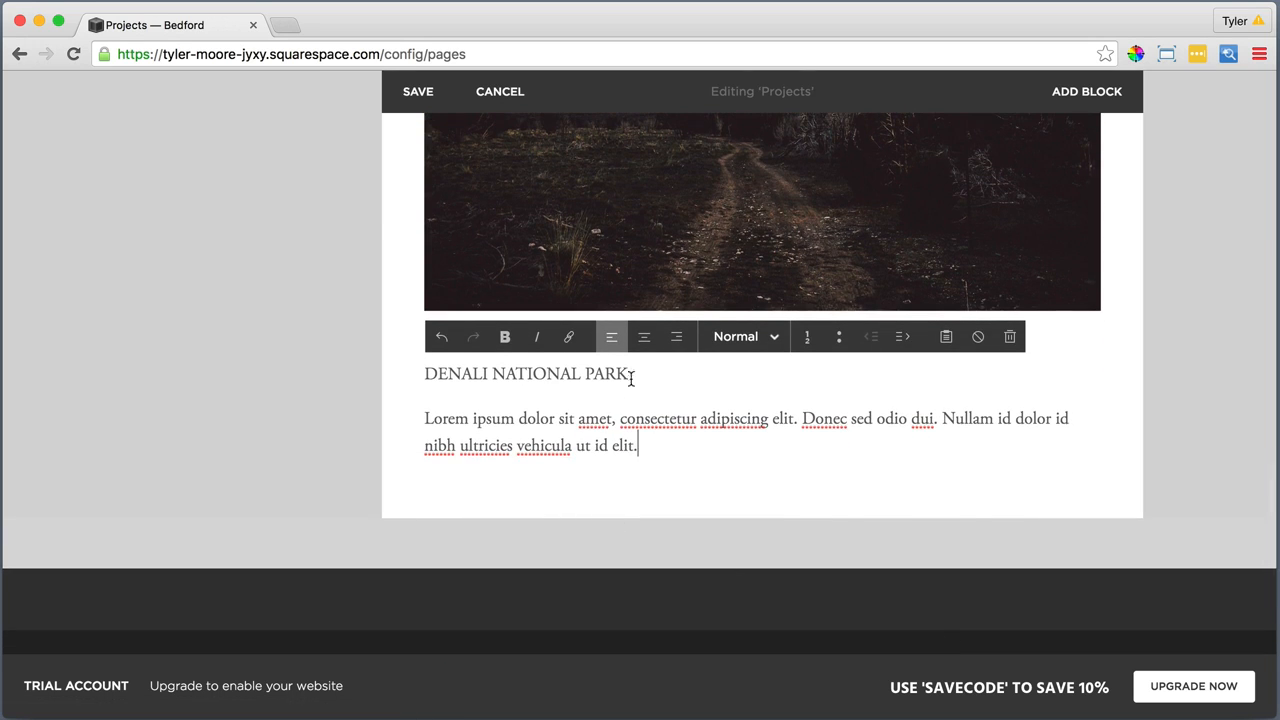
left_click_drag(631, 378, 427, 374)
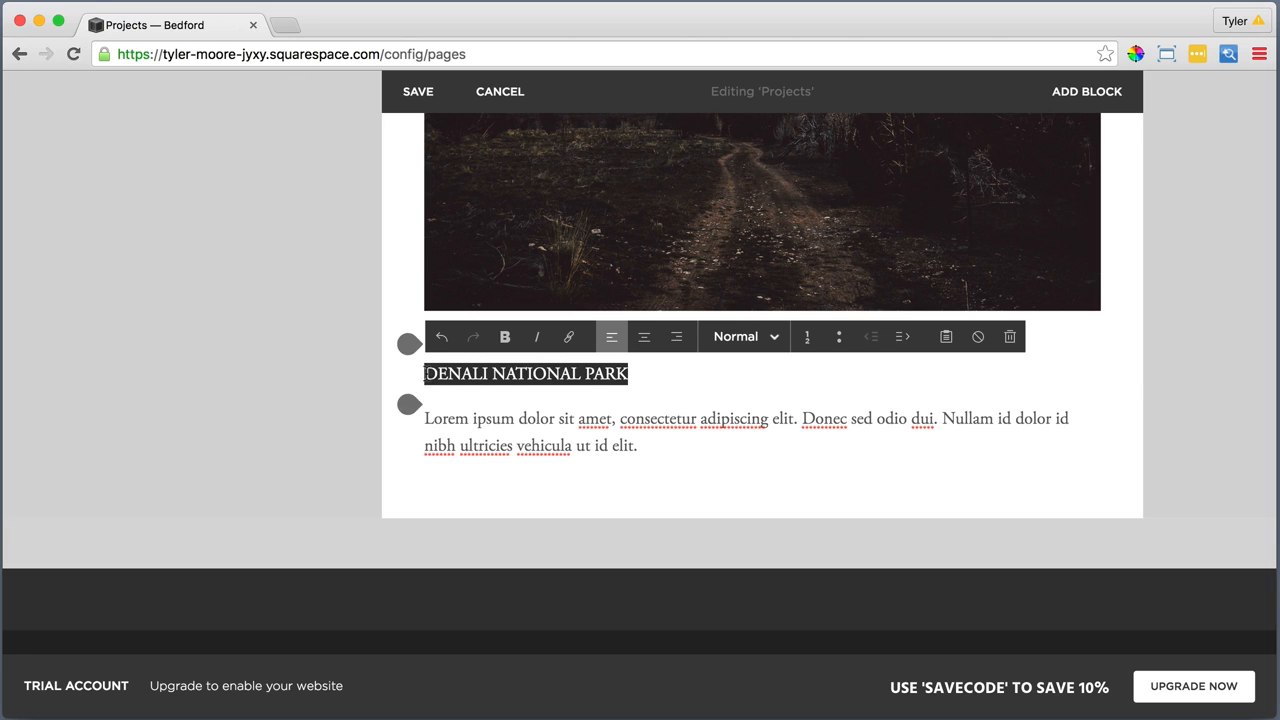
left_click(735, 337)
left_click(728, 432)
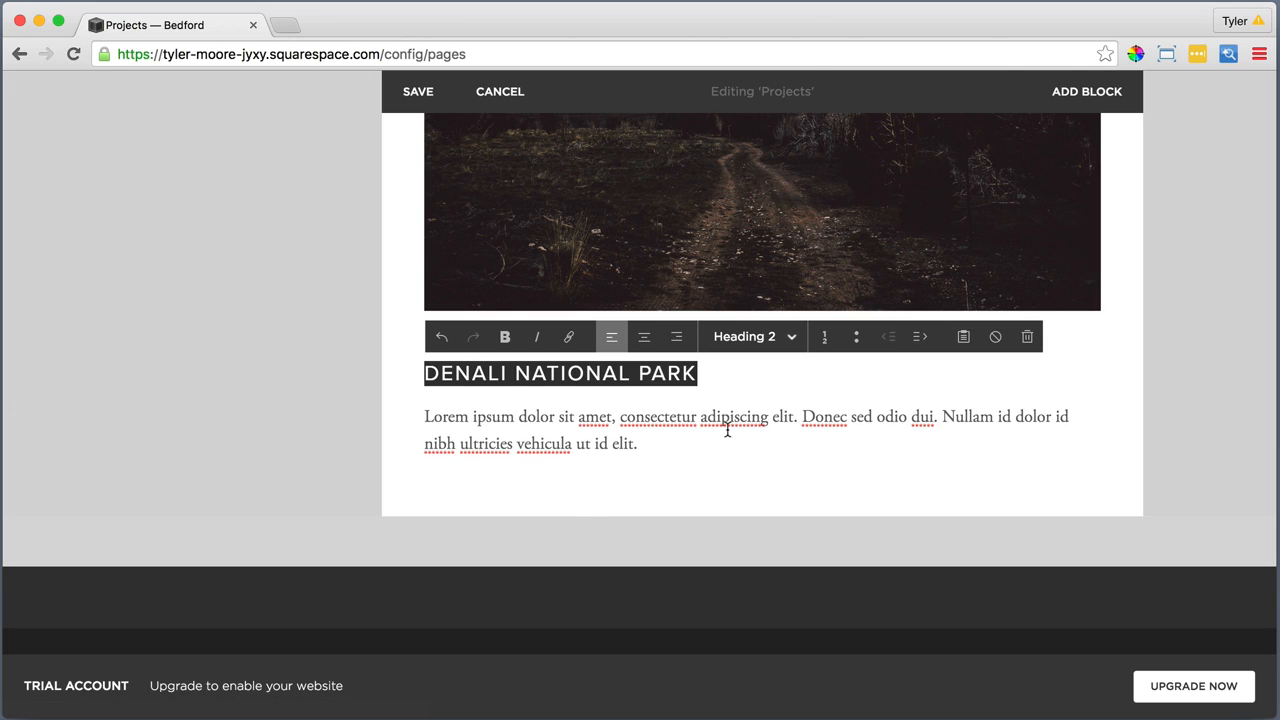
left_click(618, 432)
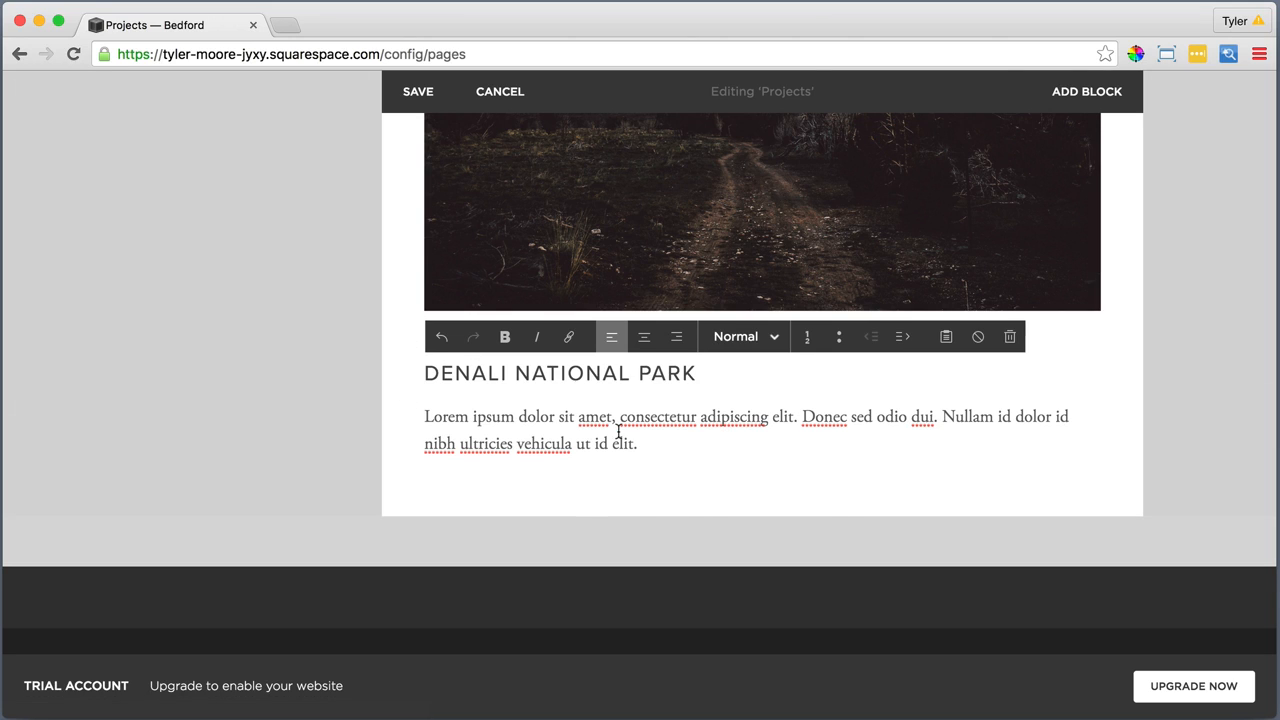
Add an Image block below the Denali National Park paragraph with the file 4. Fourth.jpg and apply it
left_click(408, 477)
left_click(777, 288)
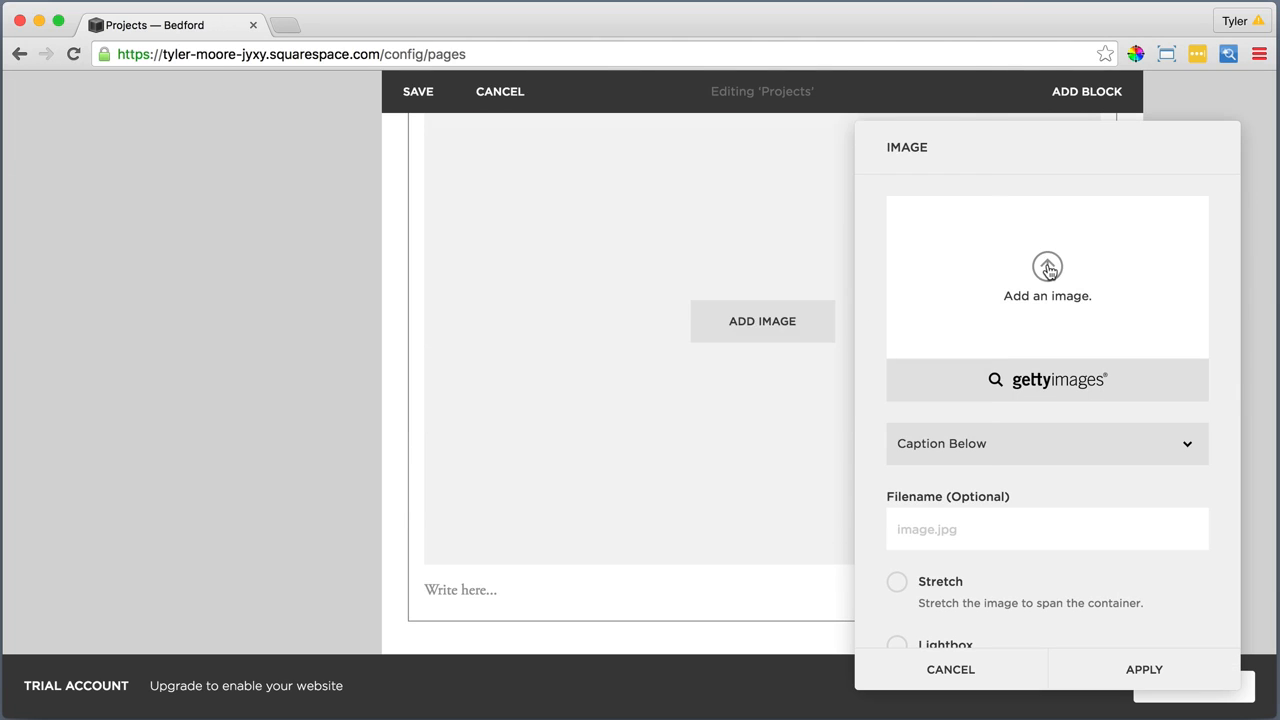
left_click(1048, 268)
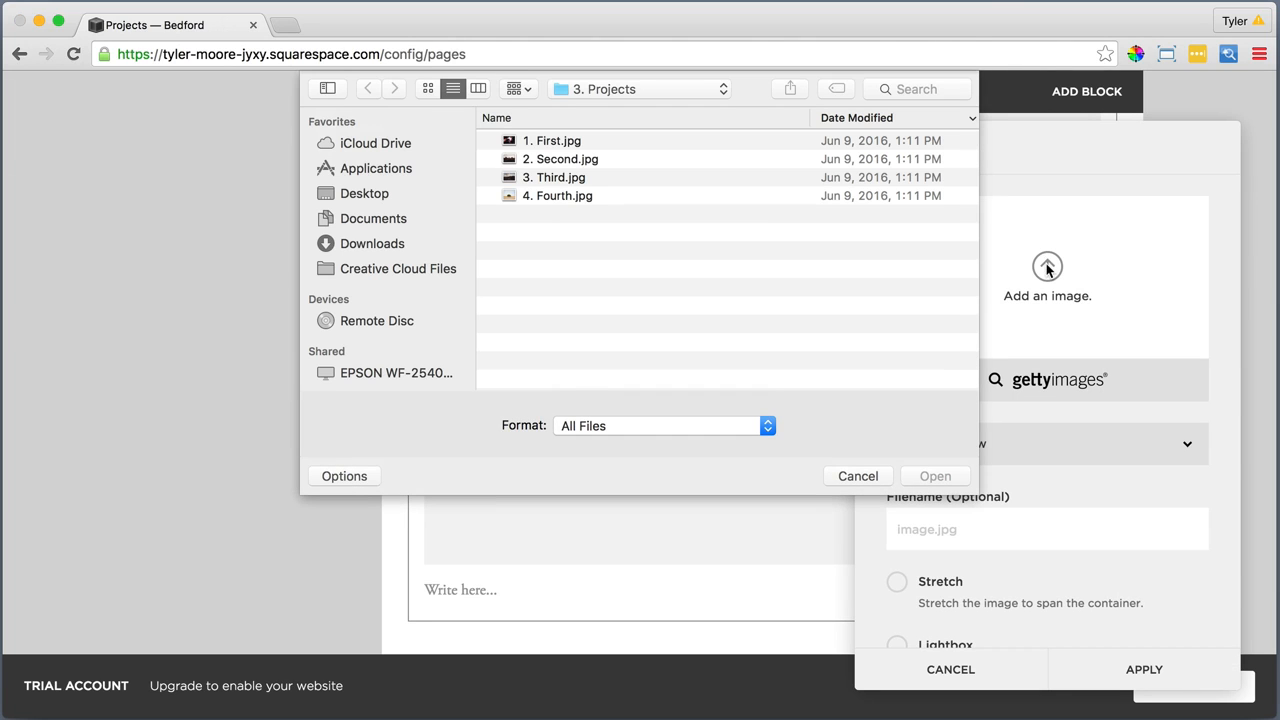
left_click(563, 195)
left_click(935, 476)
left_click(1146, 669)
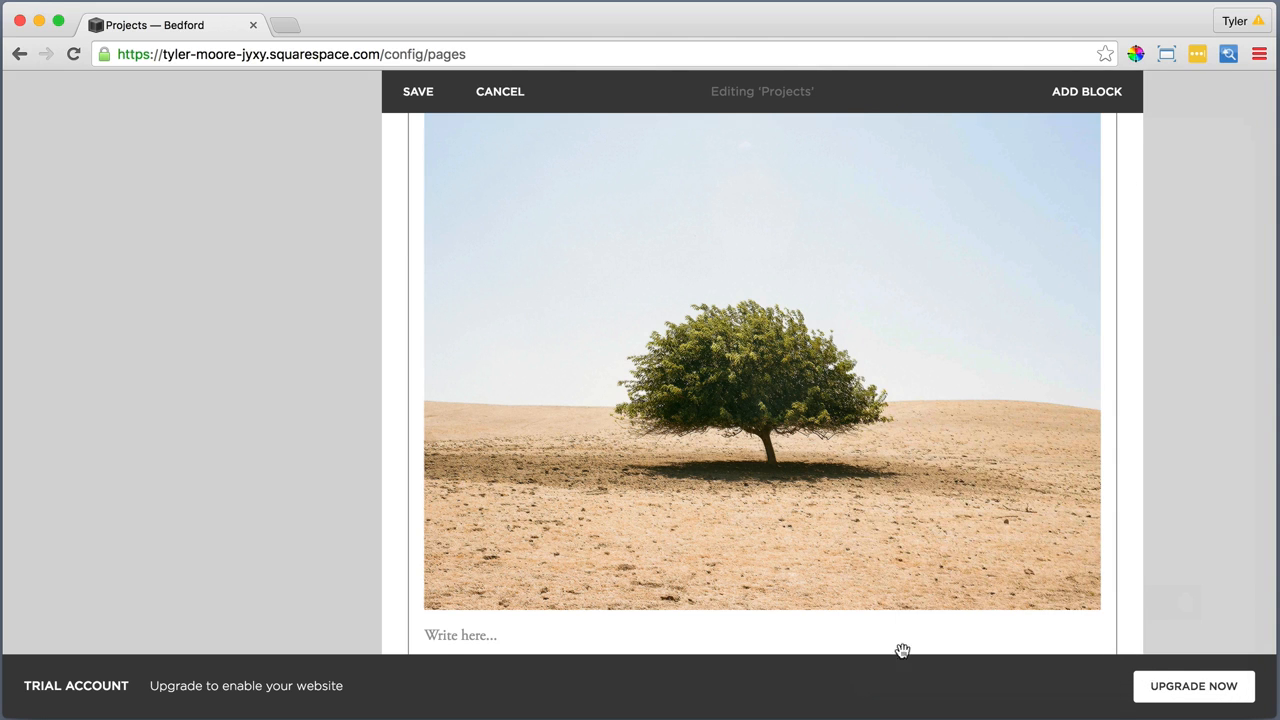
Add a Text block below the tree image and insert the "THIS ONE TREE SOMEWHERE" title with its "Fusce dapibus" paragraph as plain text
scroll(526, 569, "down", 5)
left_click(407, 457)
left_click(476, 298)
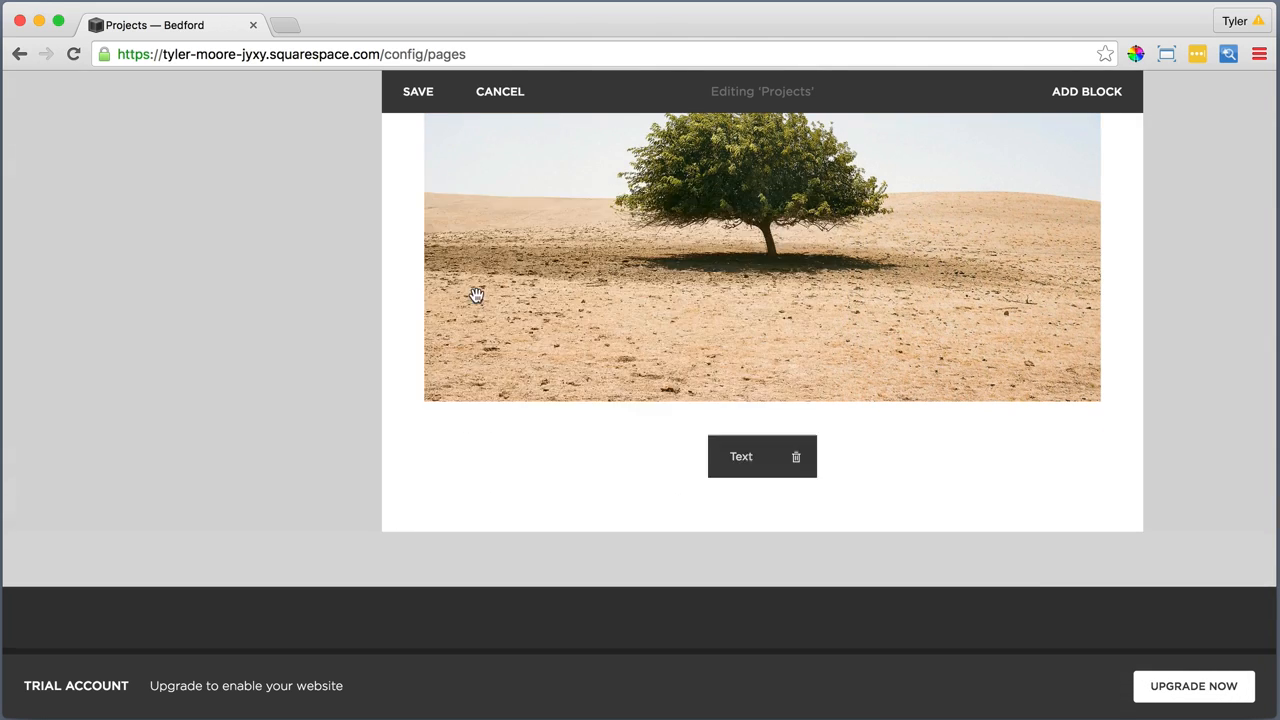
left_click(945, 427)
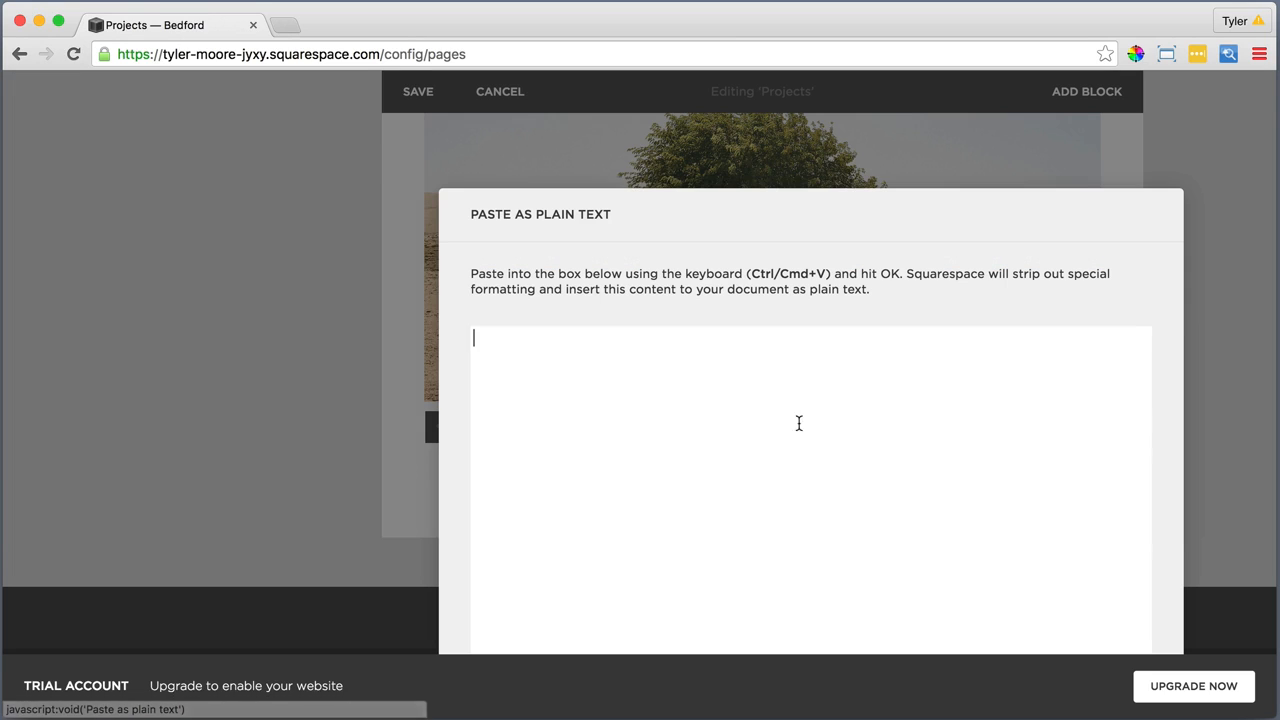
right_click(611, 362)
left_click(654, 460)
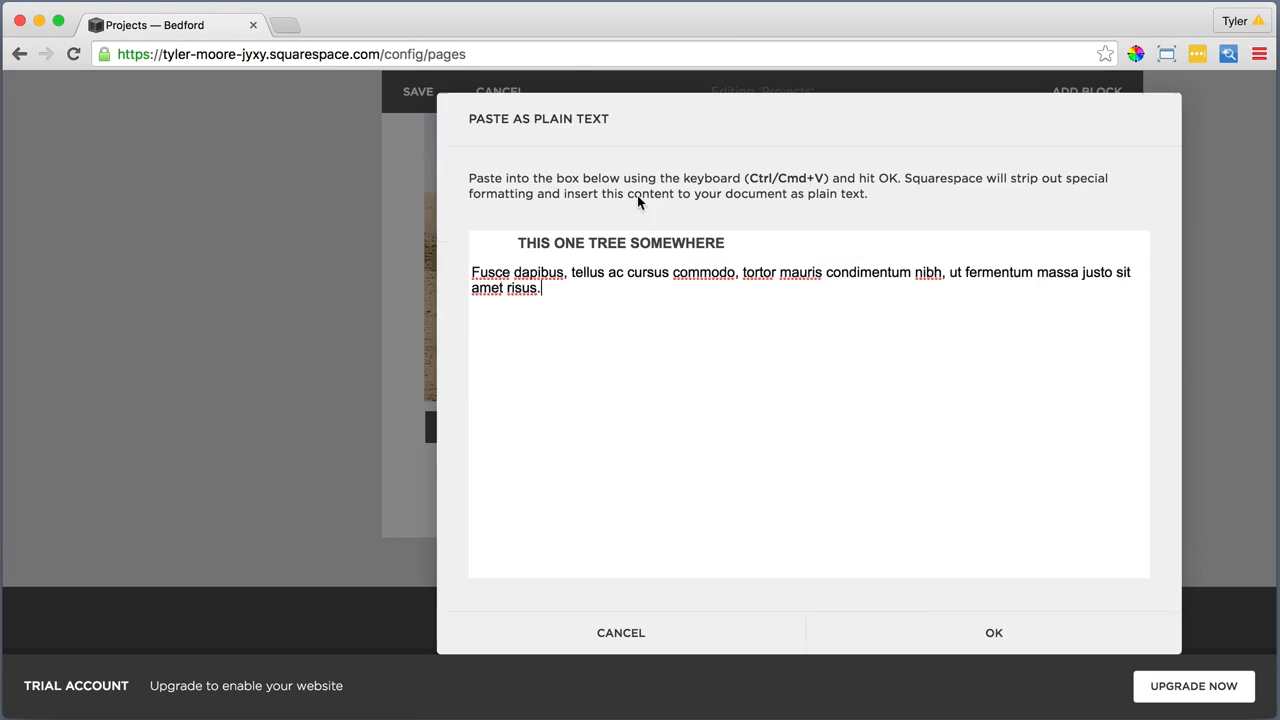
left_click(943, 633)
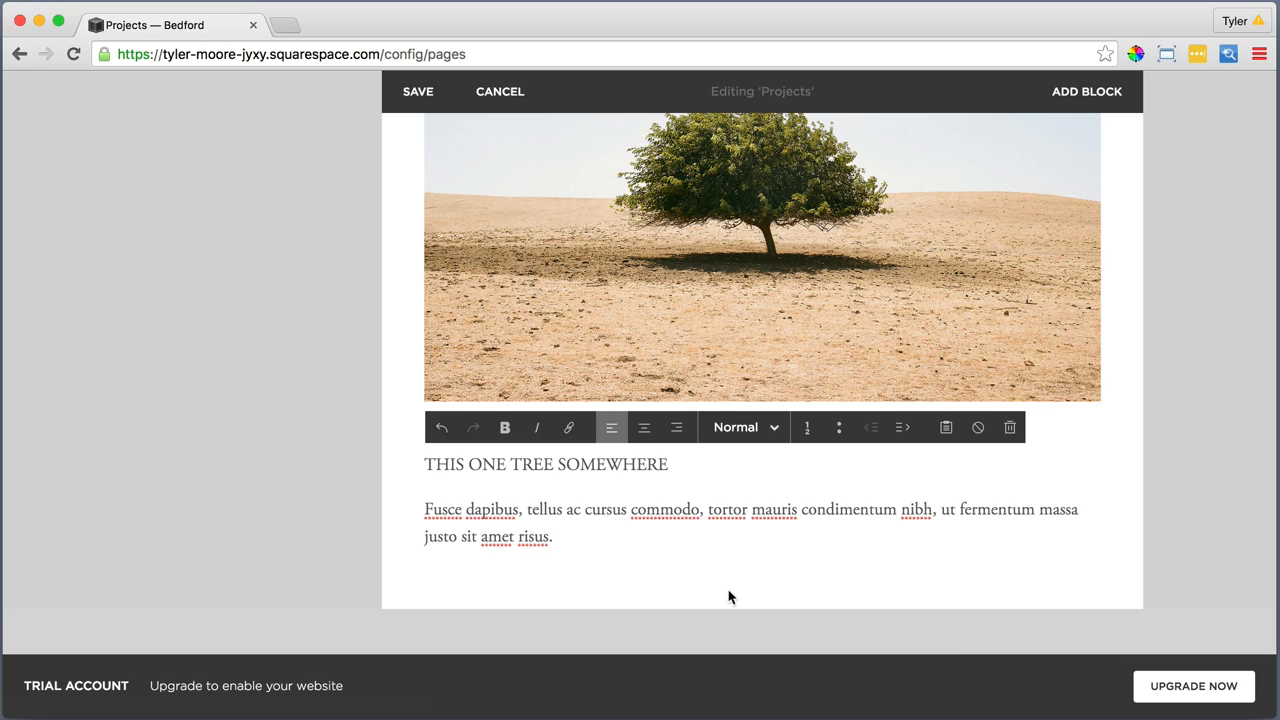
Format the "THIS ONE TREE SOMEWHERE" line as Heading 2
left_click_drag(674, 462, 430, 461)
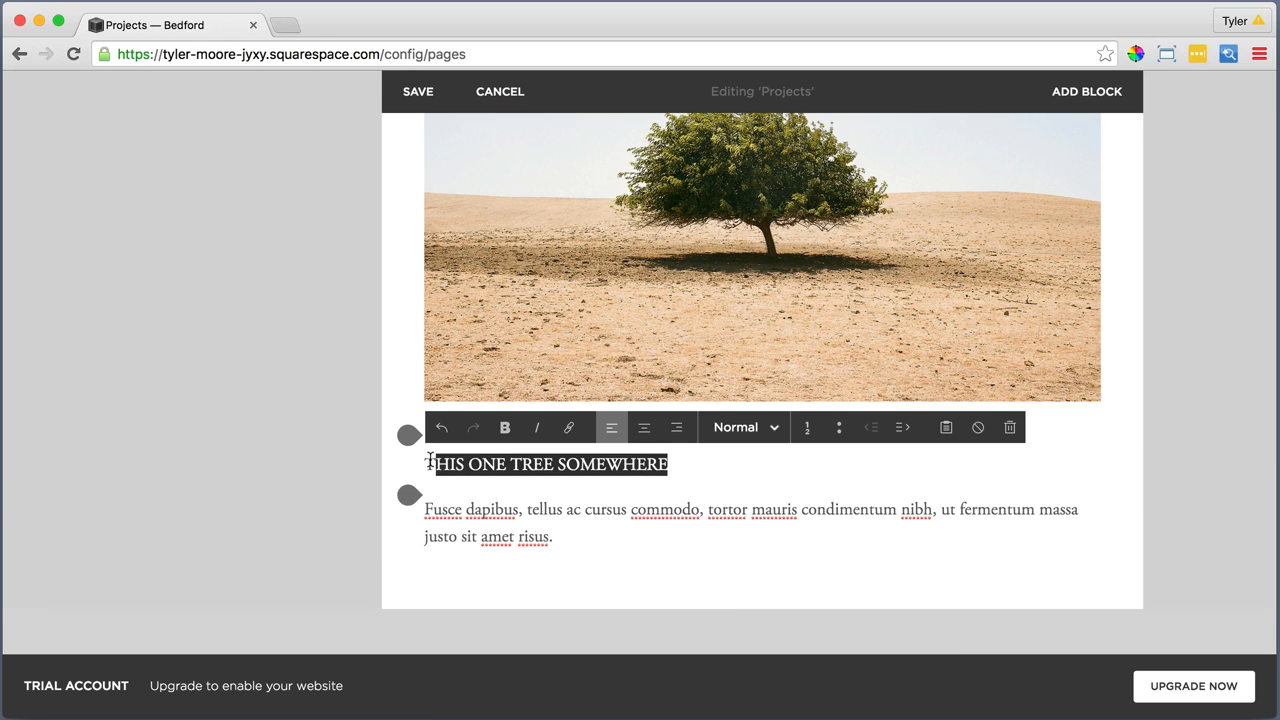
left_click(731, 427)
left_click(749, 522)
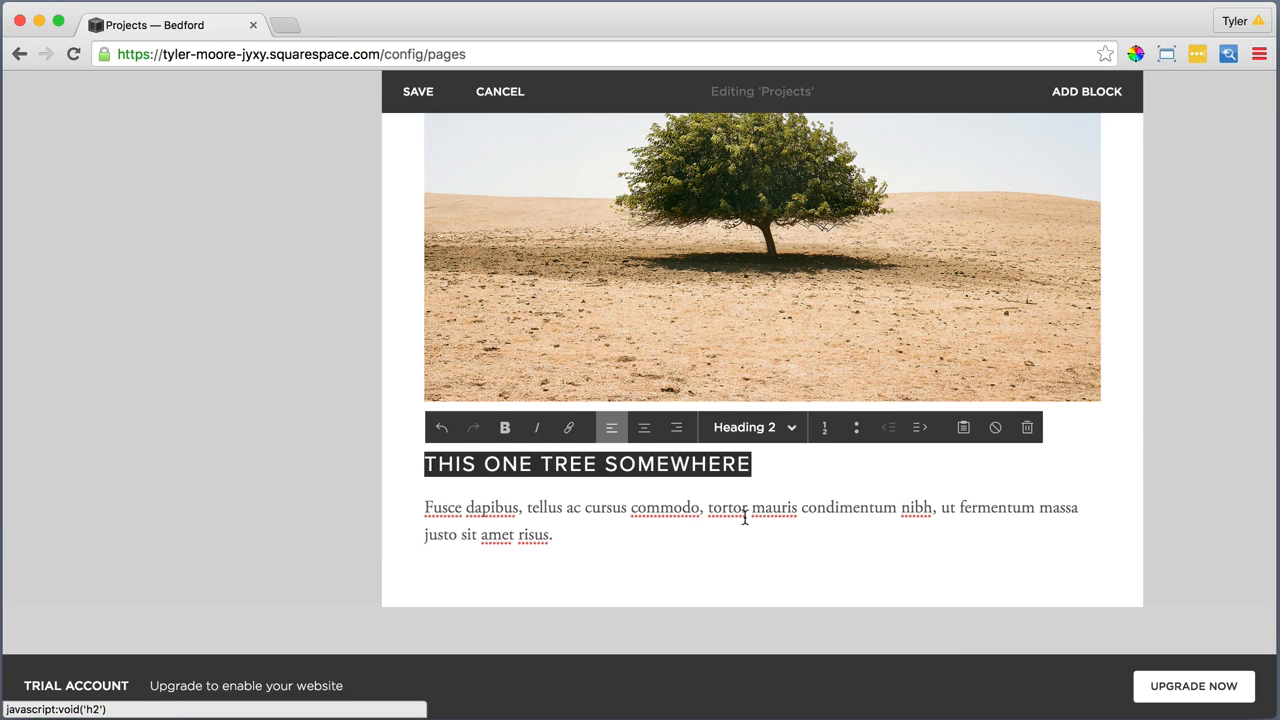
left_click(660, 536)
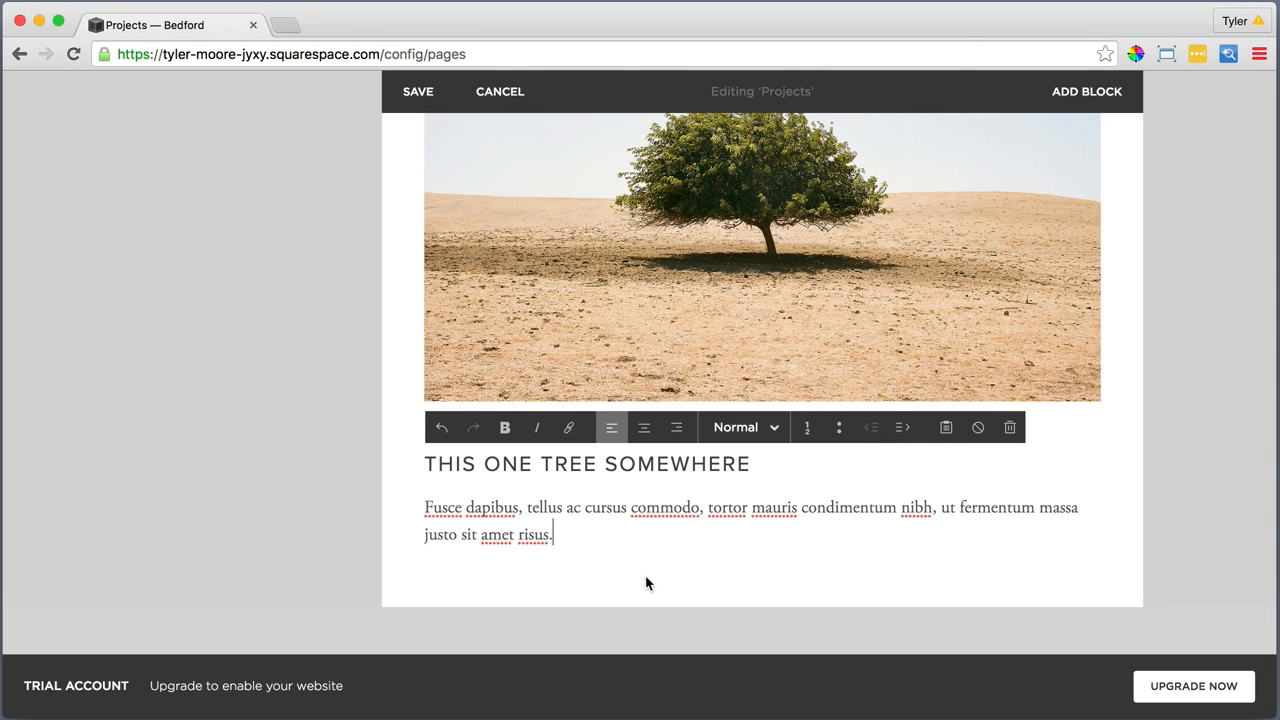
Add an empty line after the Denali National Park and Monument Valley paragraphs, and save the Projects page
scroll(646, 584, "up", 5)
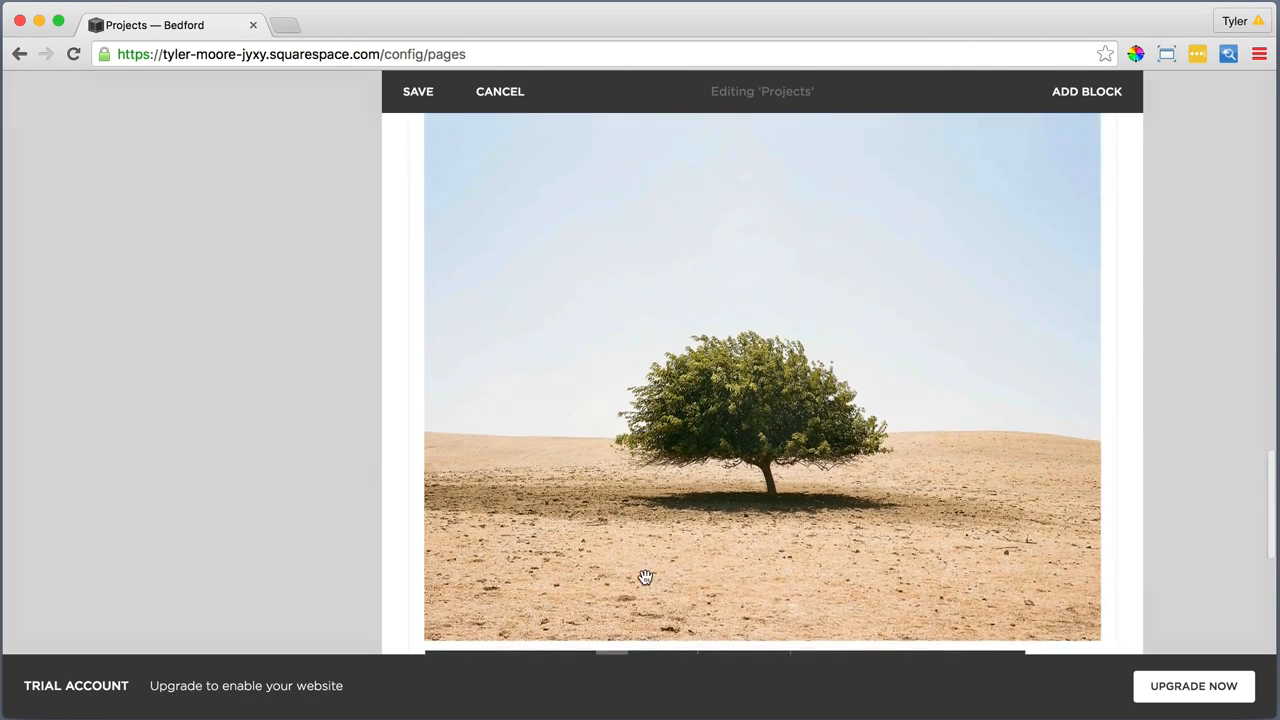
scroll(644, 578, "up", 2)
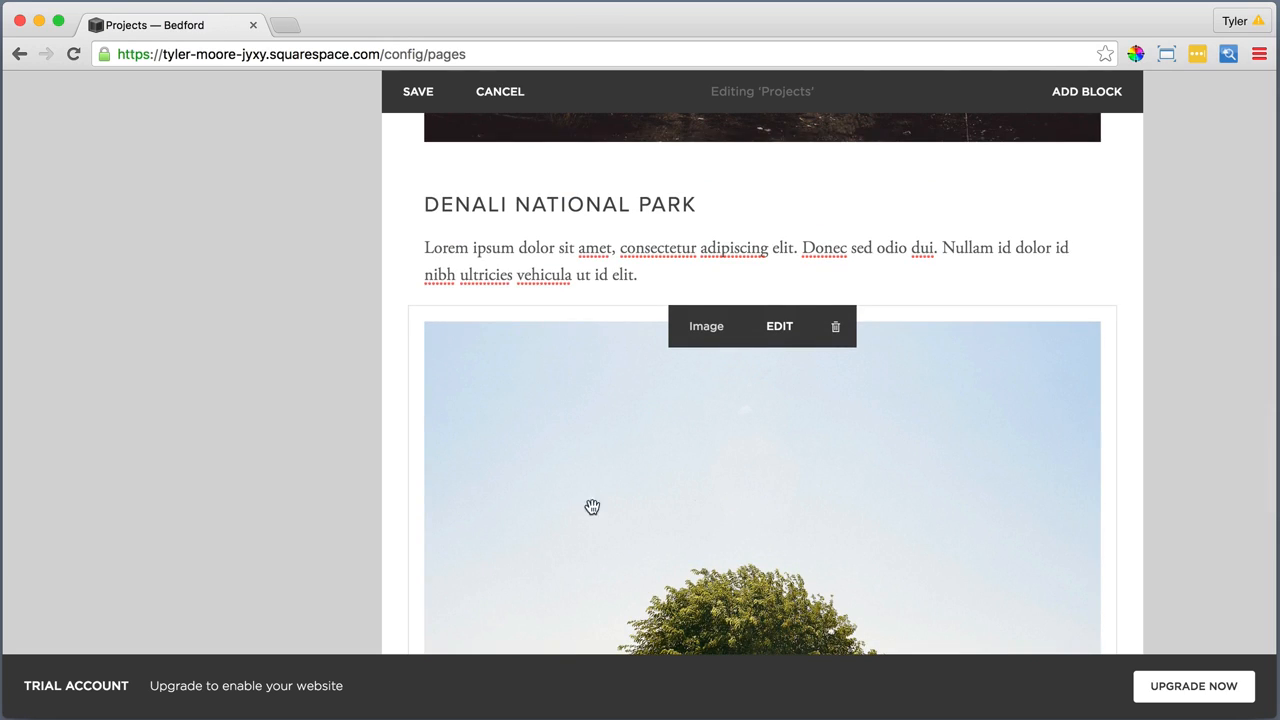
left_click(646, 276)
key("Return")
scroll(646, 276, "up", 10)
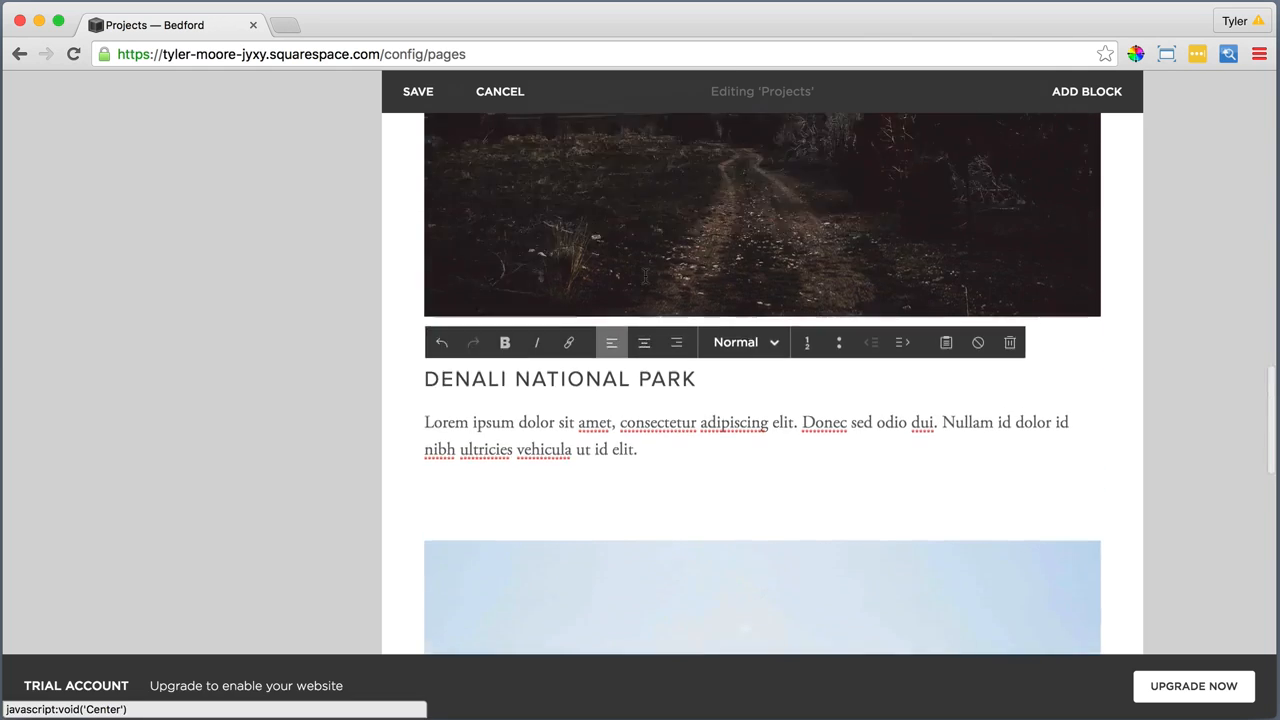
left_click(672, 252)
key("Return")
scroll(672, 252, "up", 12)
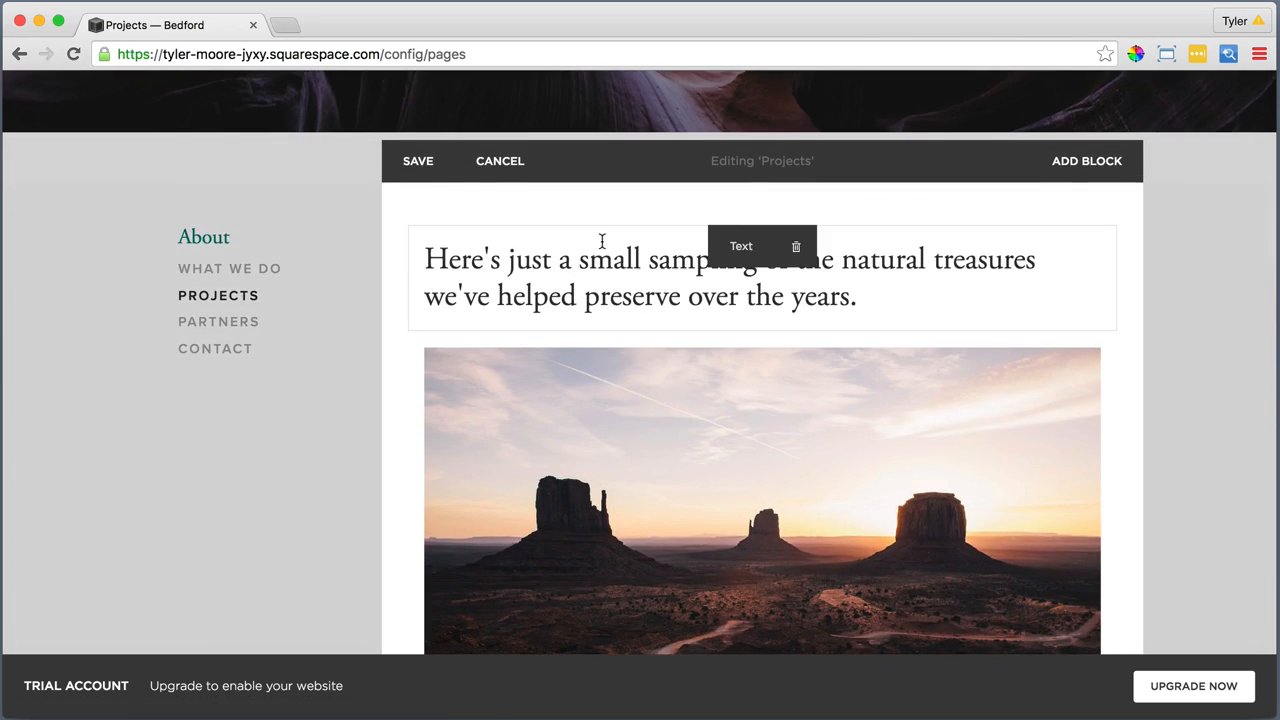
left_click(418, 161)
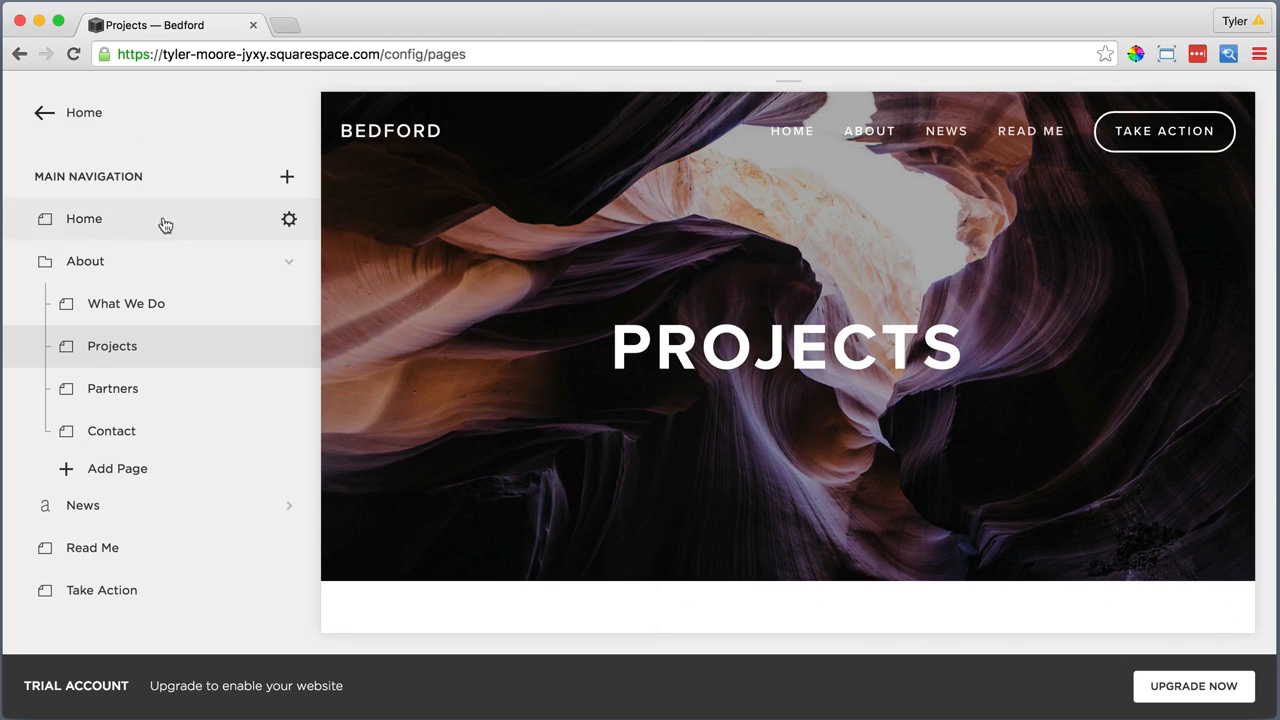
Set the Partners page description to "Partners" in bold and save the page settings
left_click(289, 390)
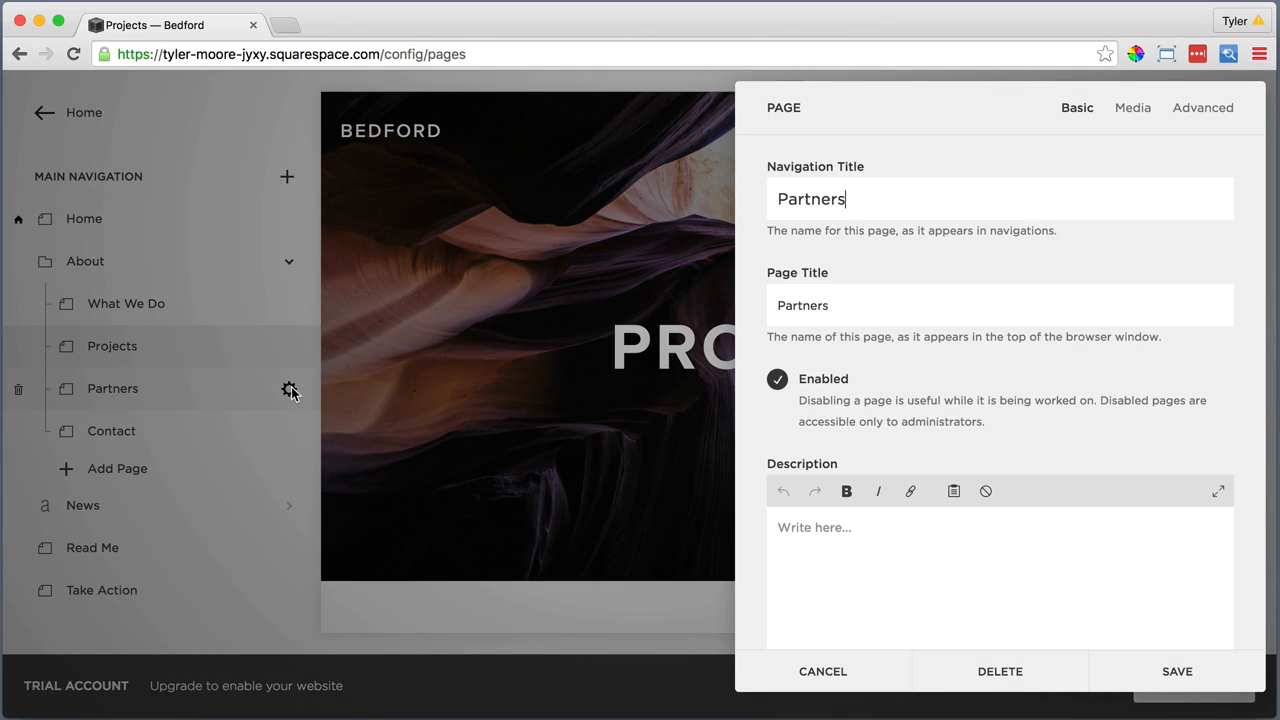
left_click(798, 526)
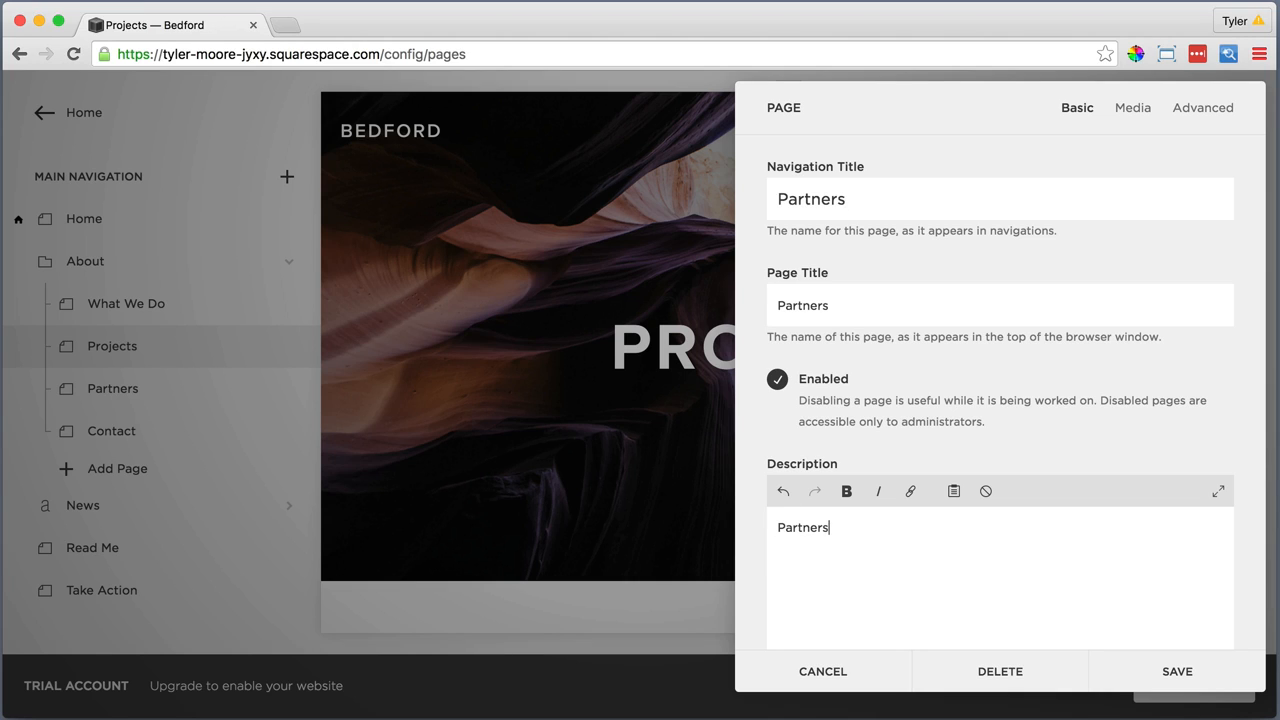
left_click_drag(828, 527, 777, 525)
left_click(847, 491)
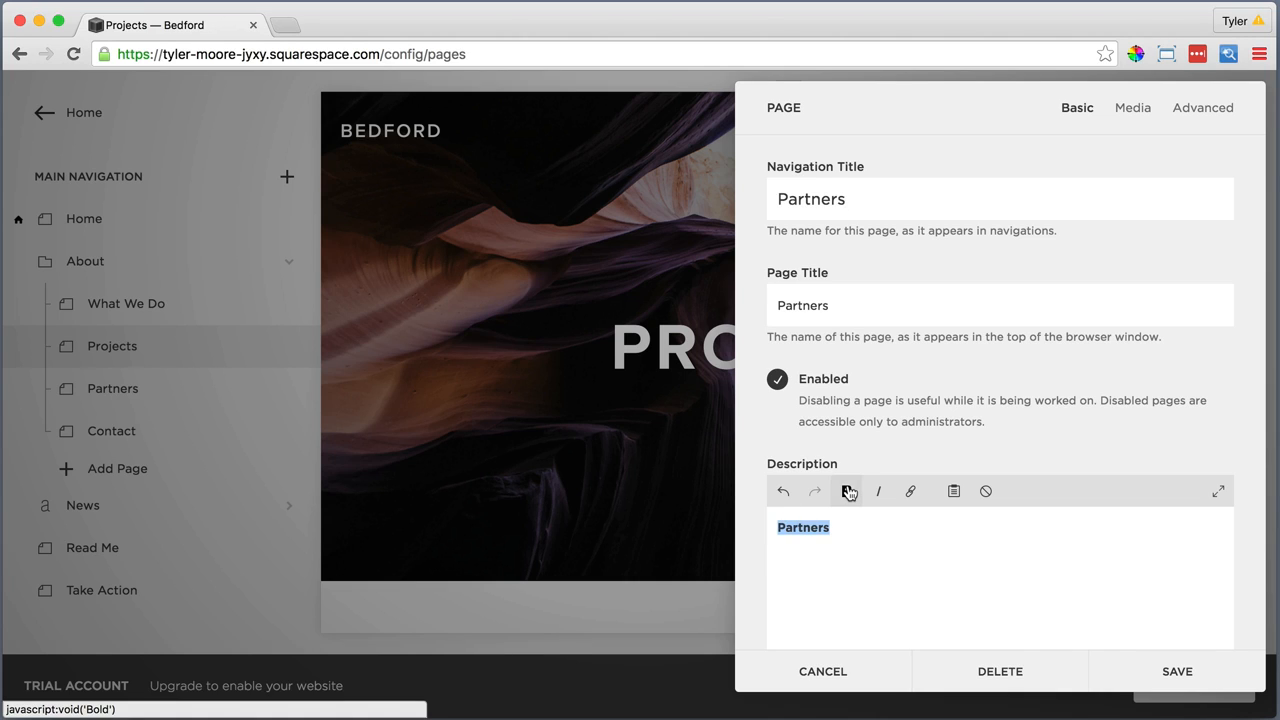
scroll(849, 492, "down", 5)
left_click(1177, 671)
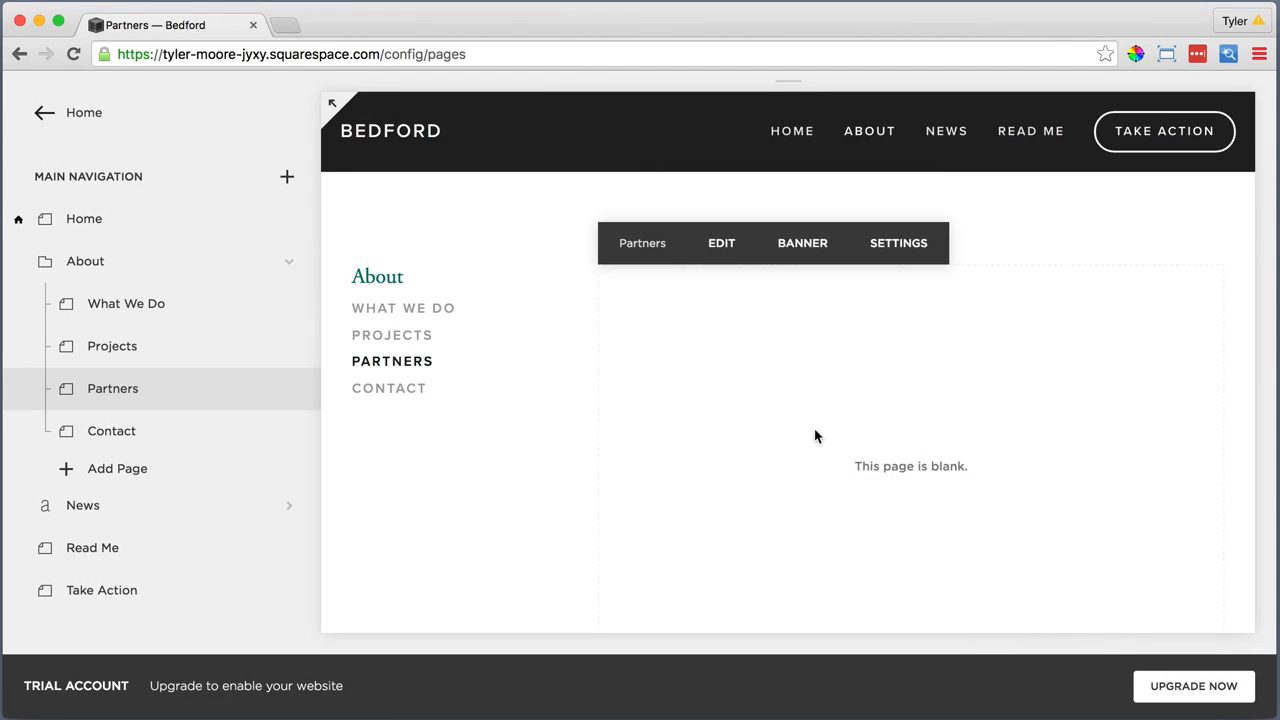
Upload Main Partners Image.jpg as the Partners page's banner image and save it
left_click(783, 250)
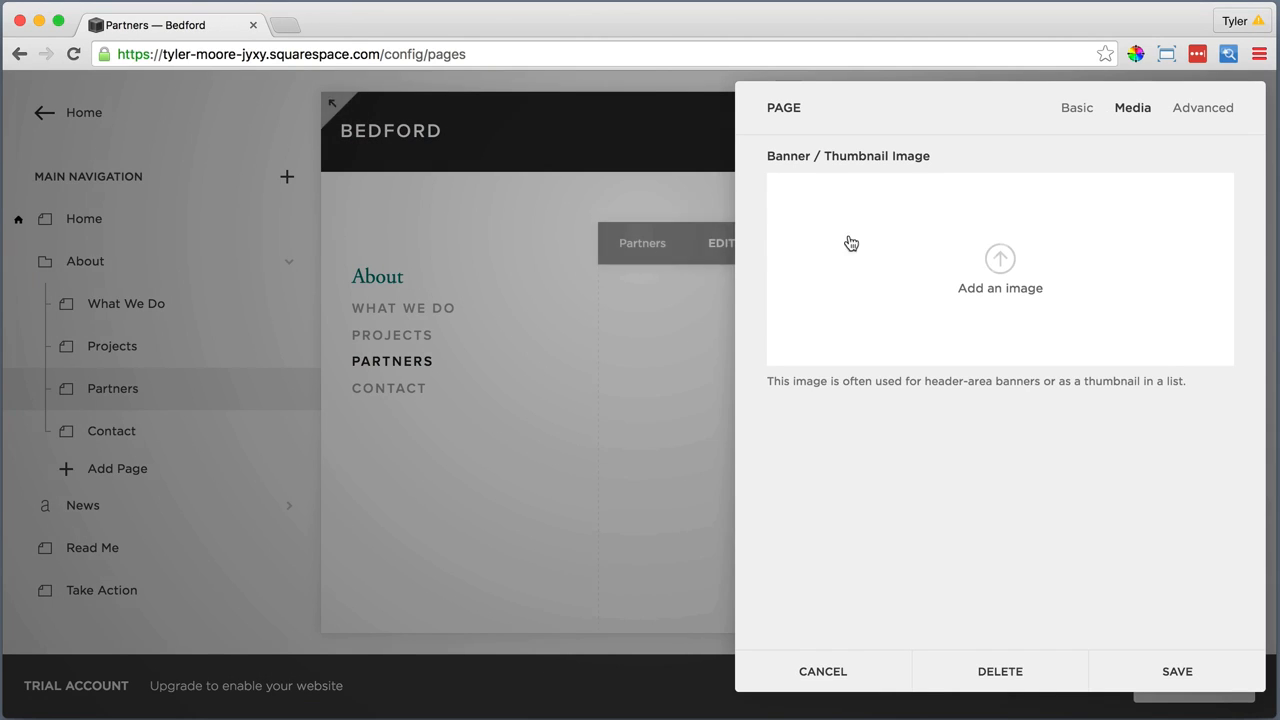
left_click(1003, 256)
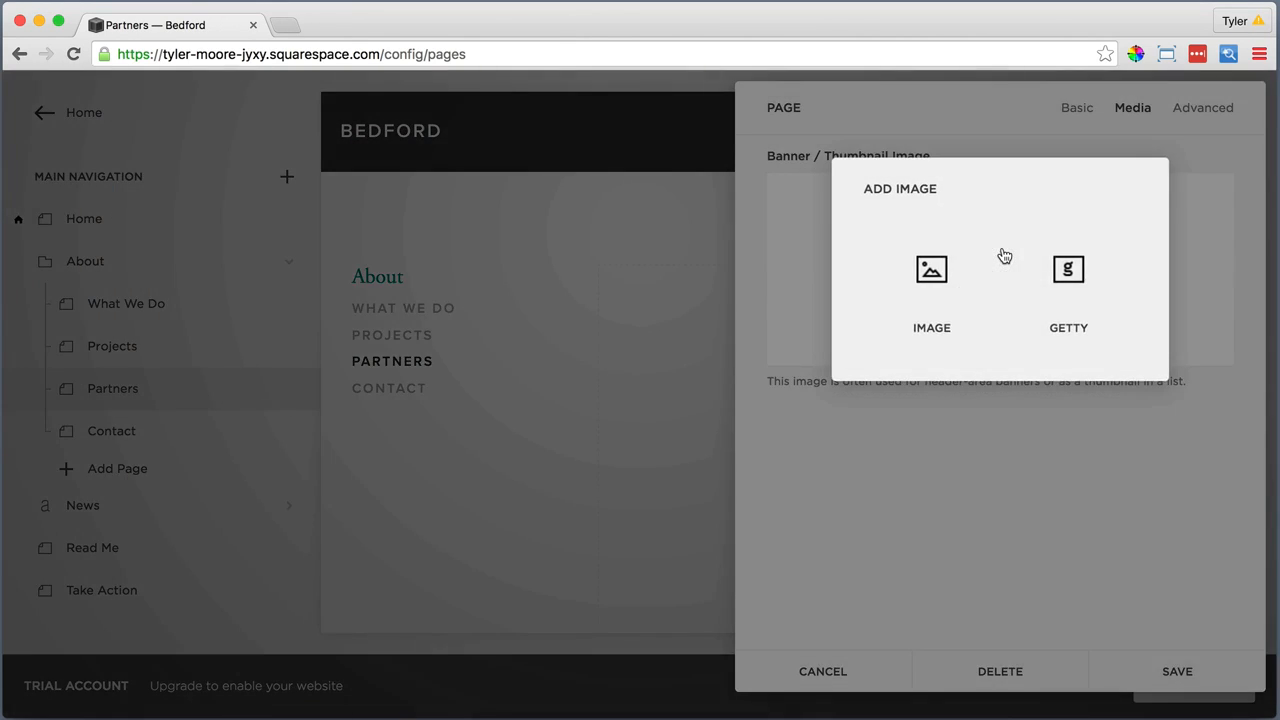
left_click(931, 268)
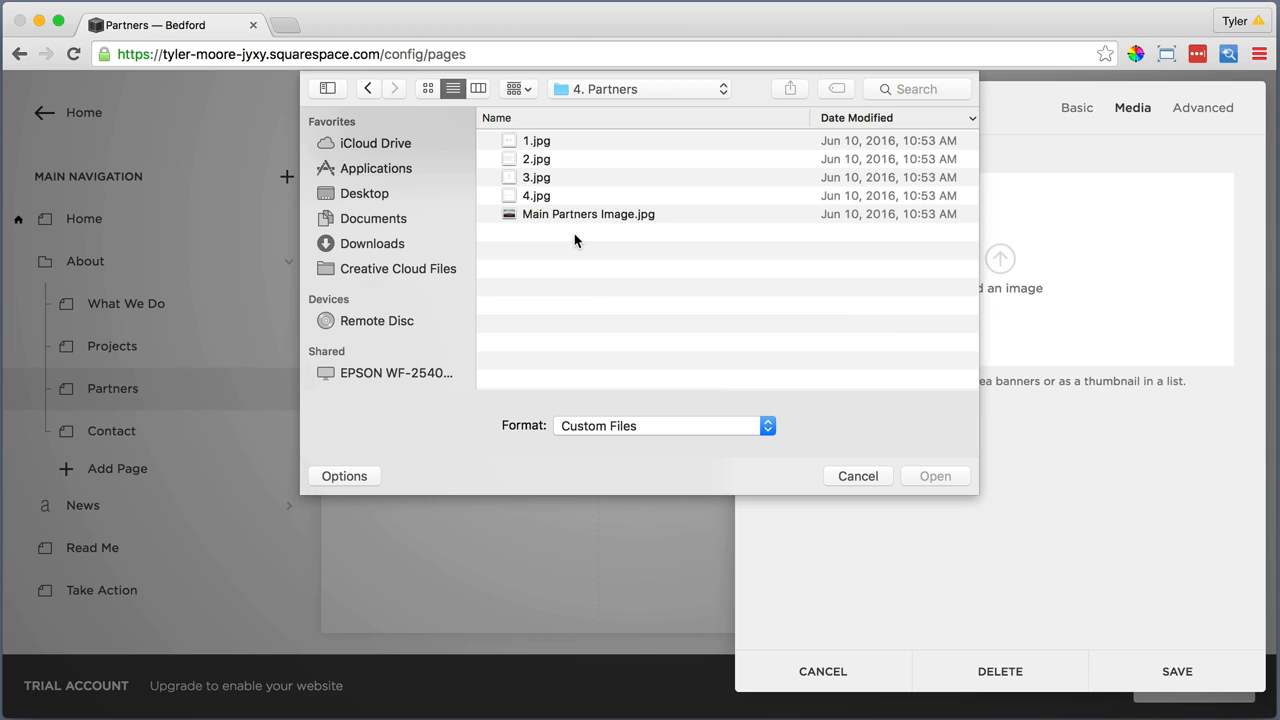
left_click(582, 214)
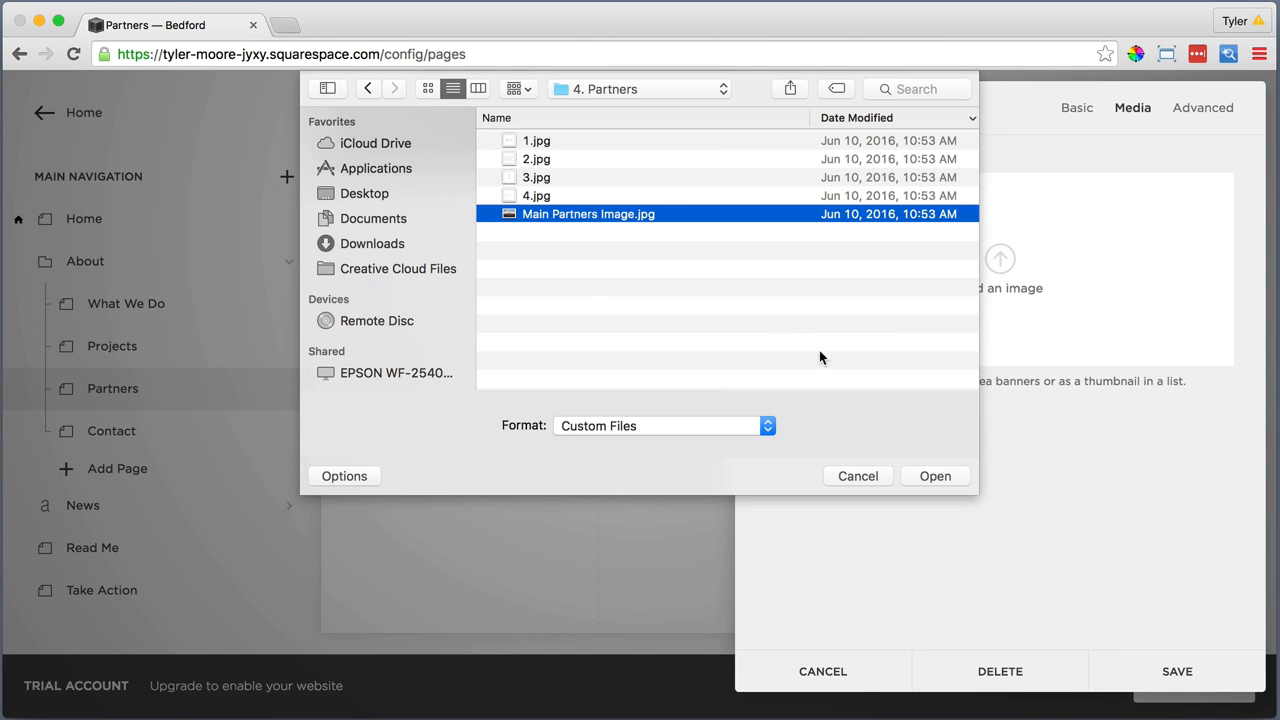
left_click(925, 478)
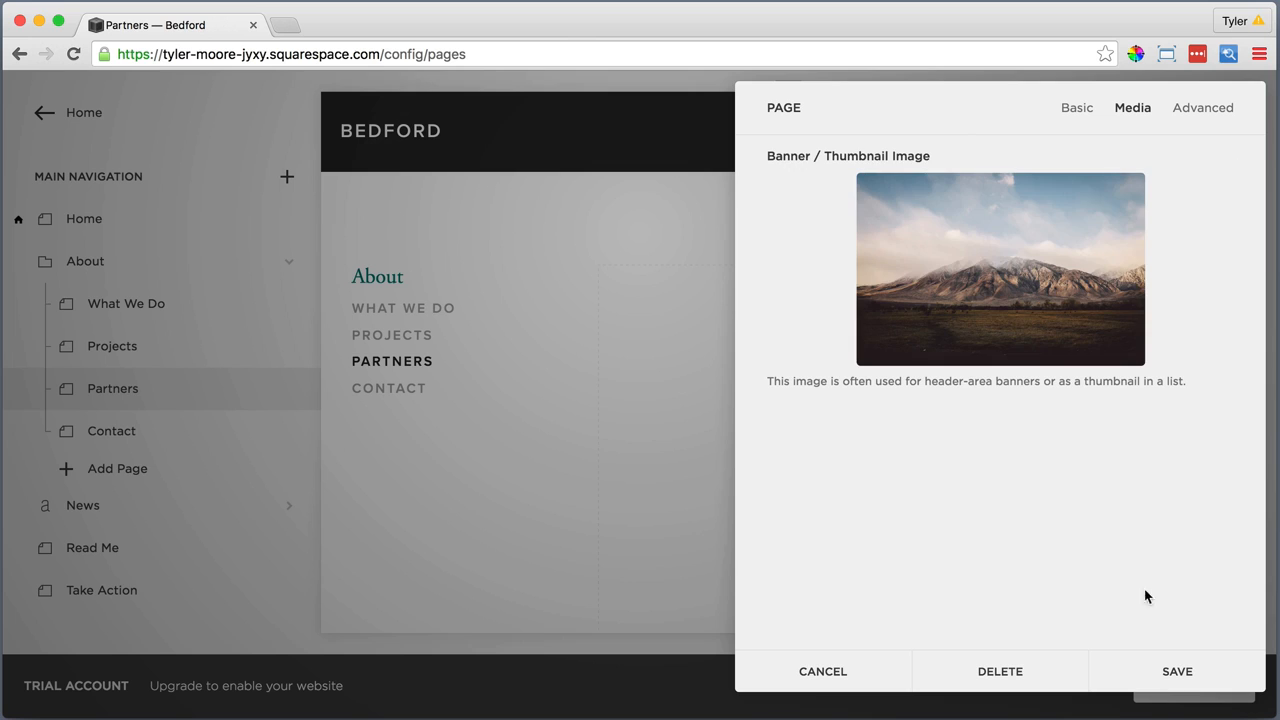
left_click(1178, 672)
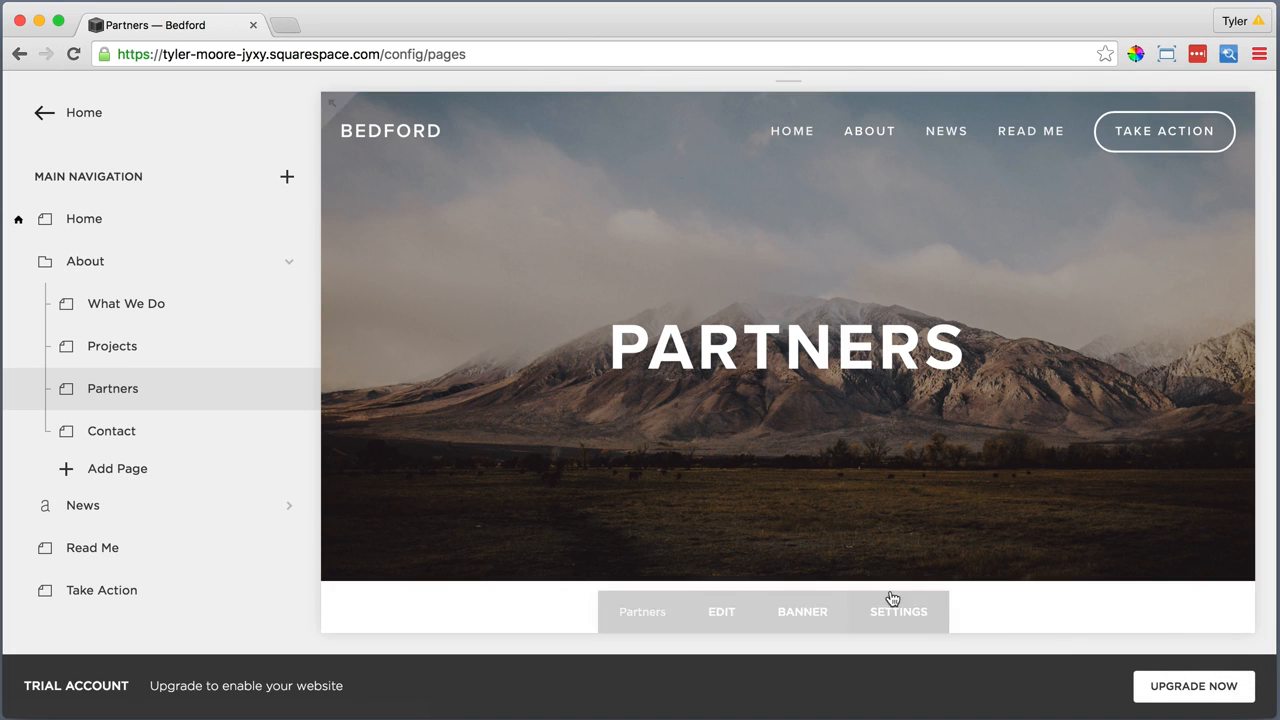
Open the Partners page content for editing and insert the "Our partners are so important" paragraph as plain text
scroll(774, 485, "down", 5)
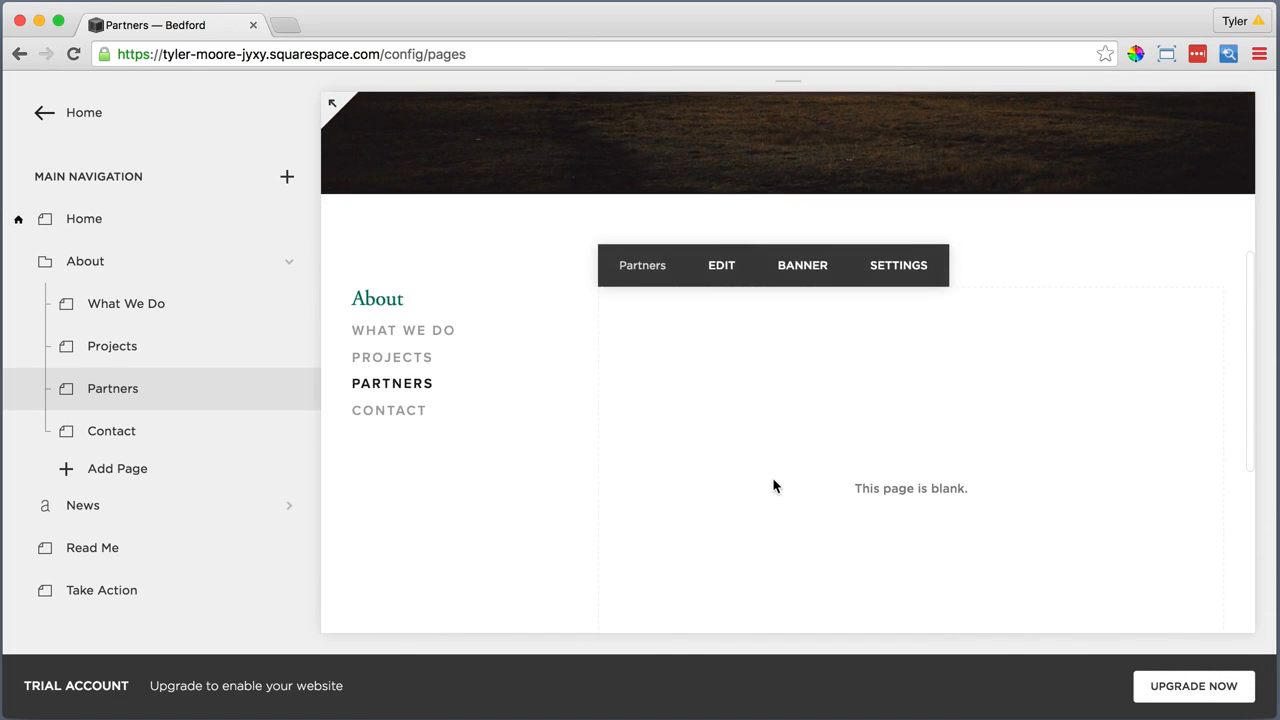
left_click(717, 208)
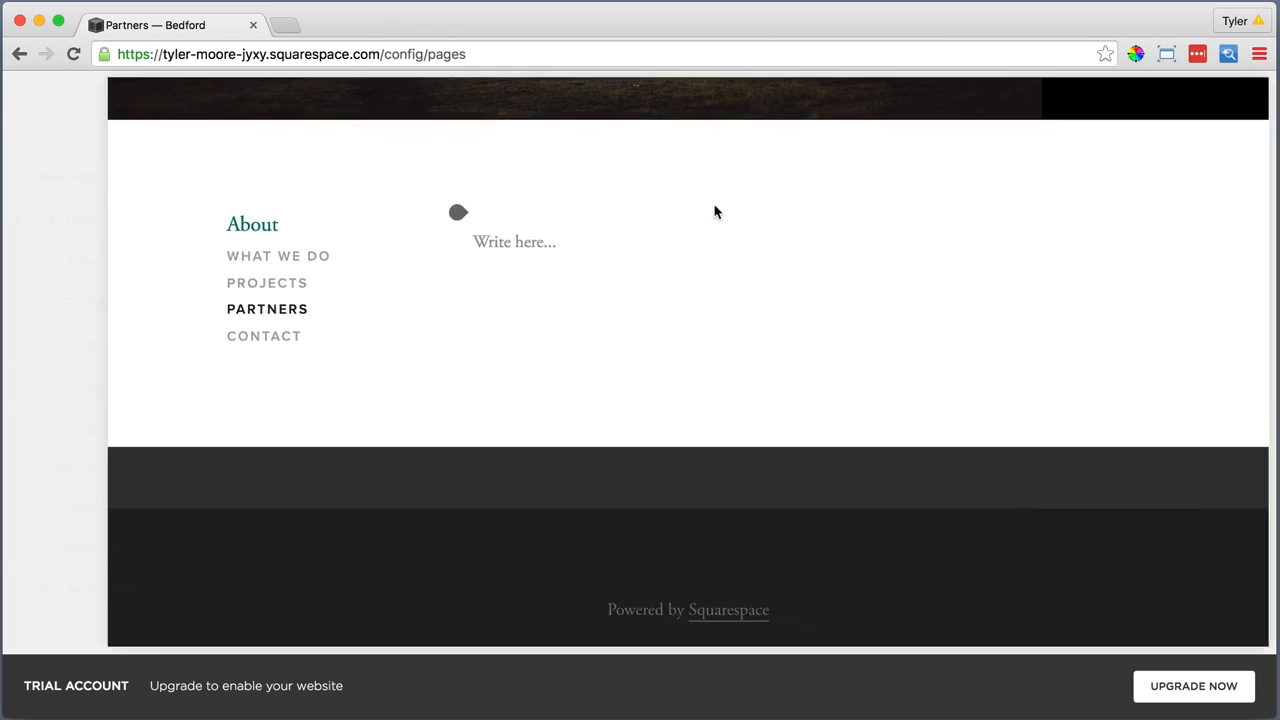
left_click(471, 229)
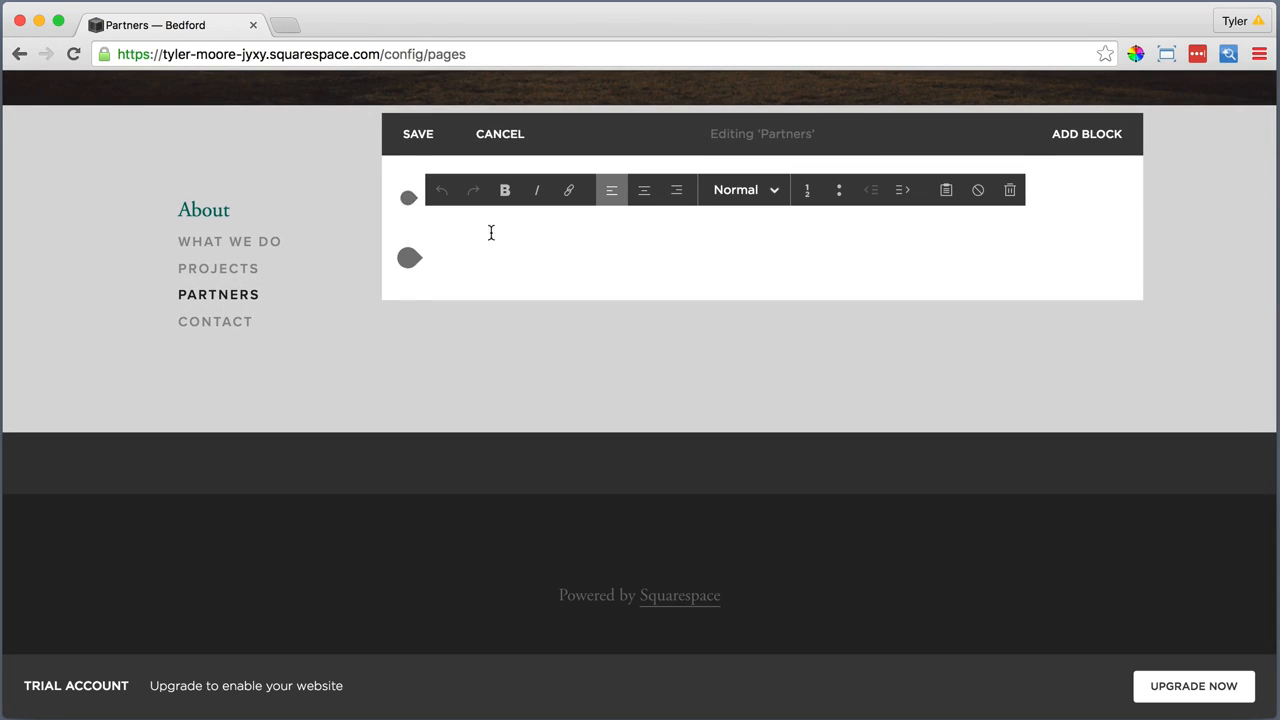
left_click(946, 190)
right_click(663, 344)
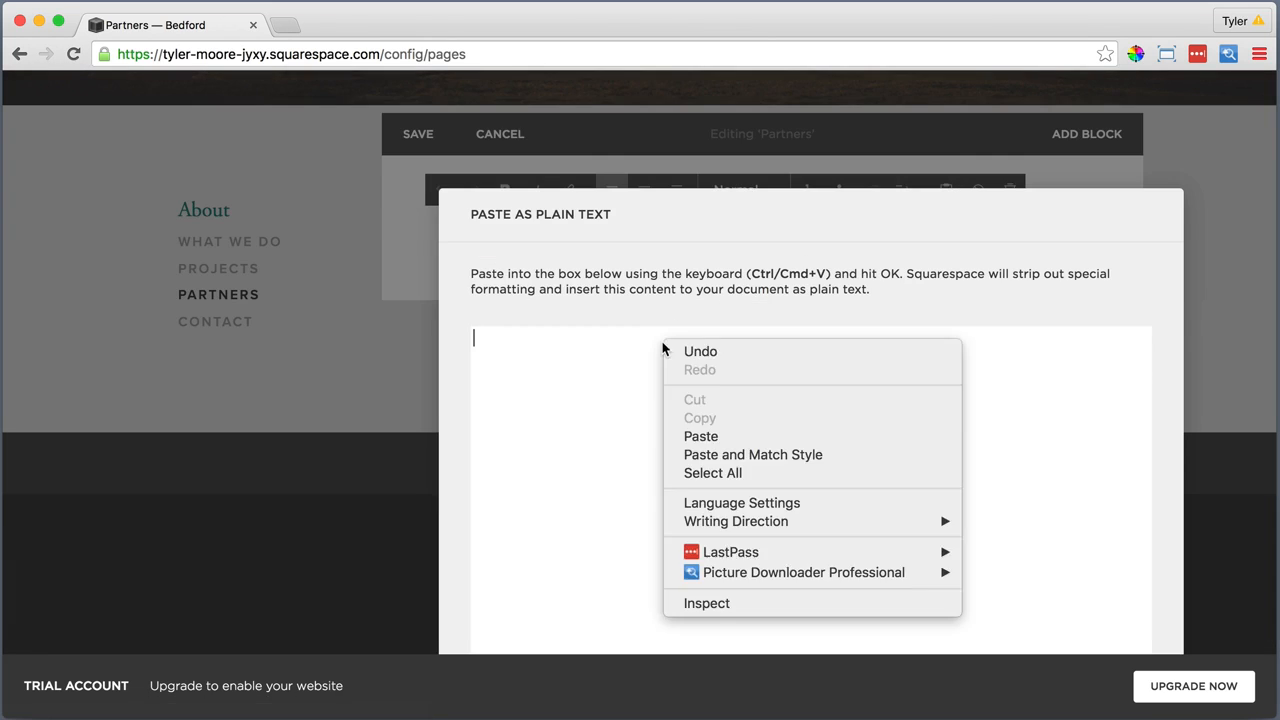
left_click(712, 437)
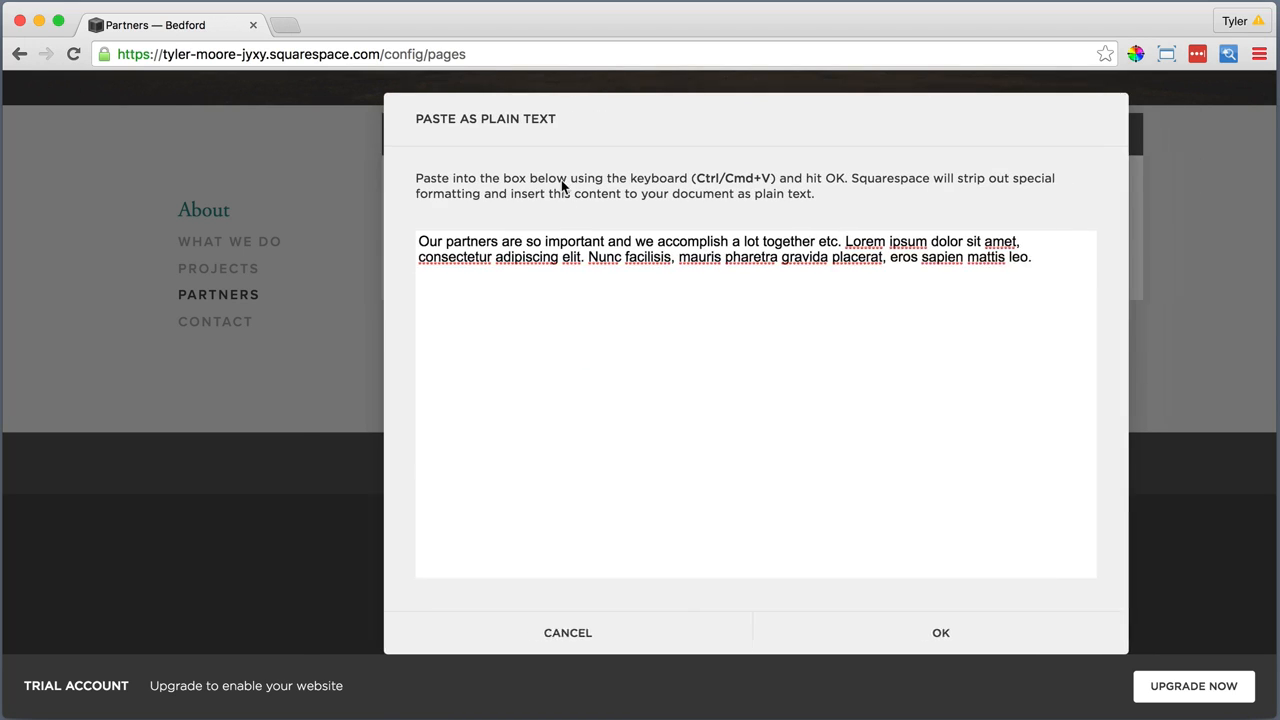
left_click(871, 633)
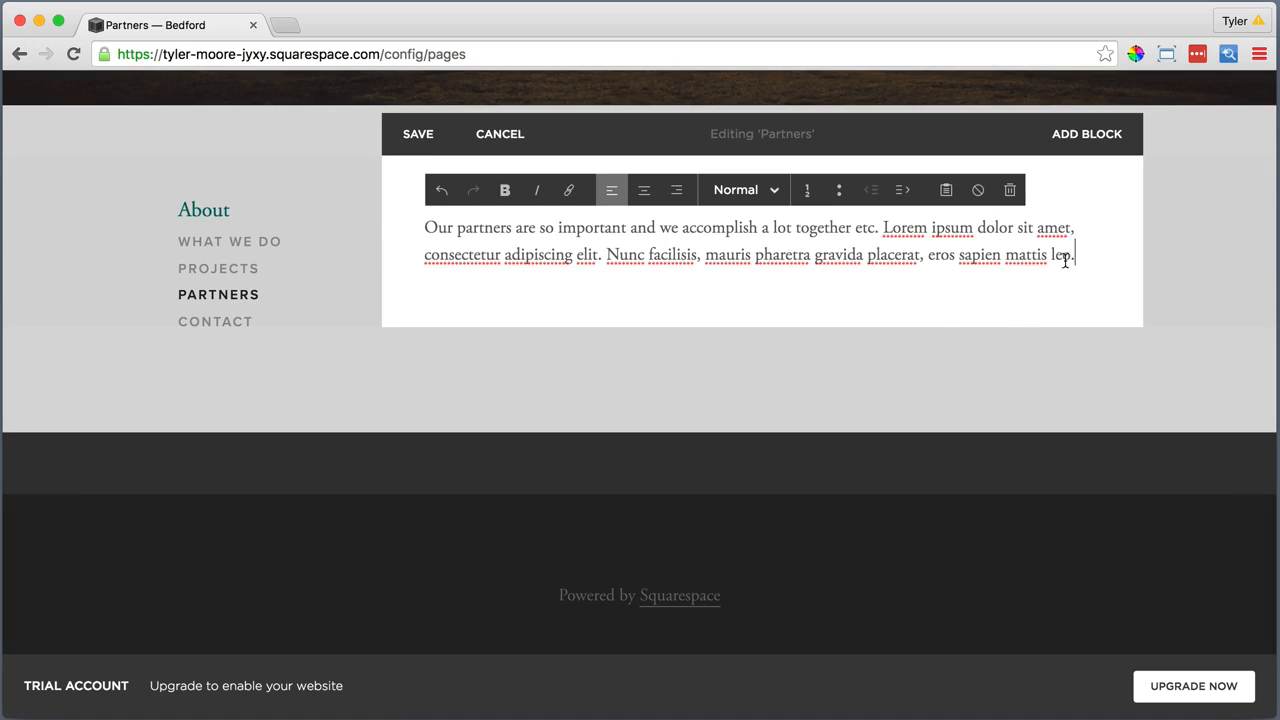
Format the "Our partners are so important" paragraph as Heading 1
left_click_drag(1066, 260, 412, 200)
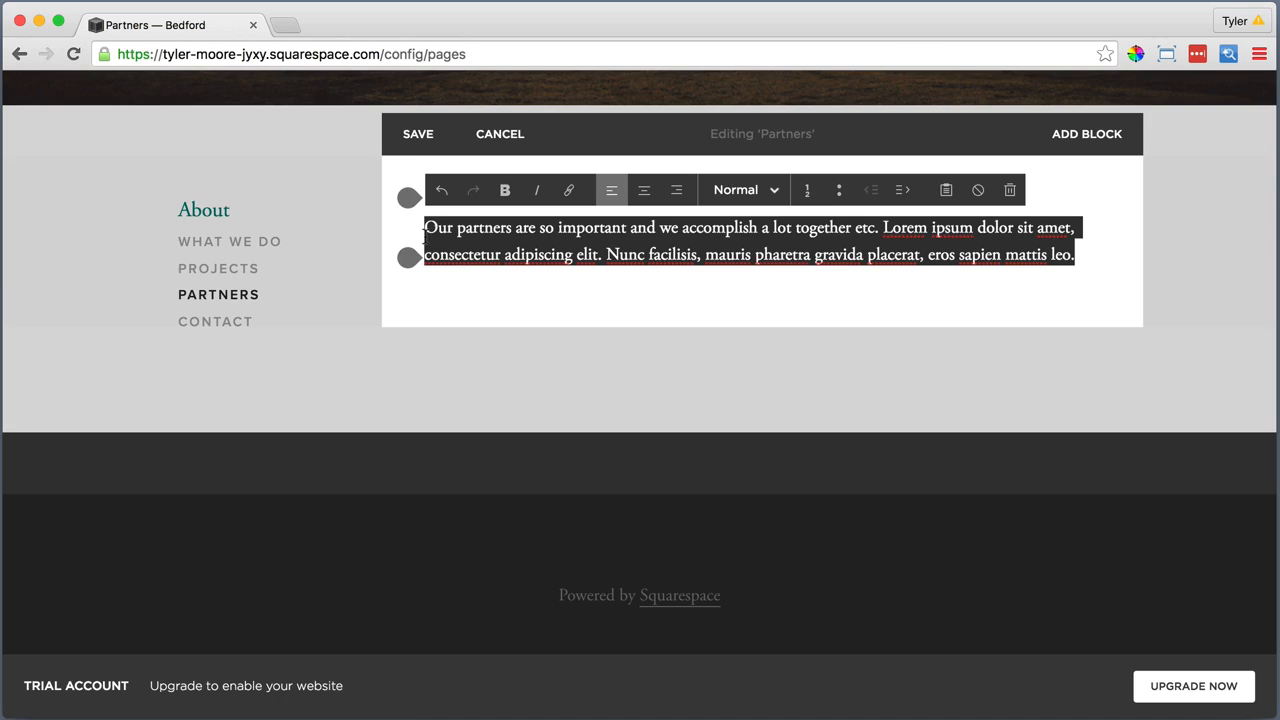
left_click(712, 198)
left_click(729, 253)
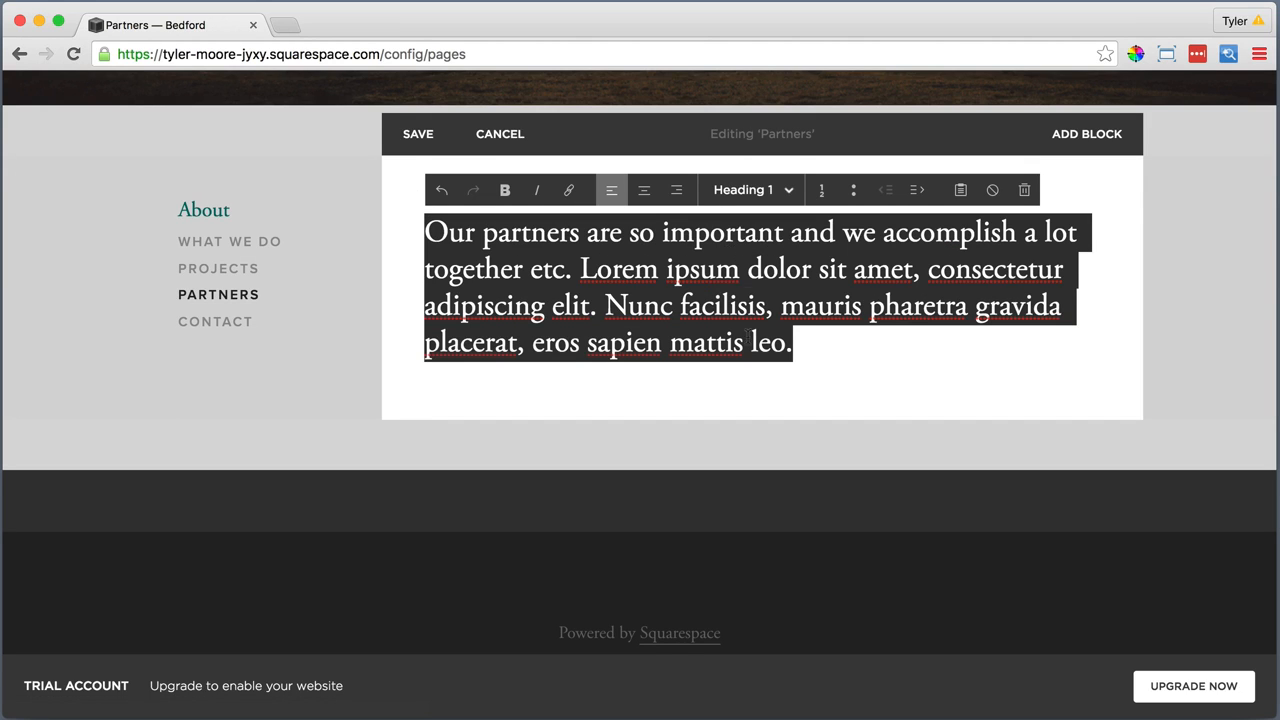
left_click(740, 390)
Add a Line block below the "Our partners are so important" paragraph
left_click(405, 379)
scroll(549, 420, "down", 5)
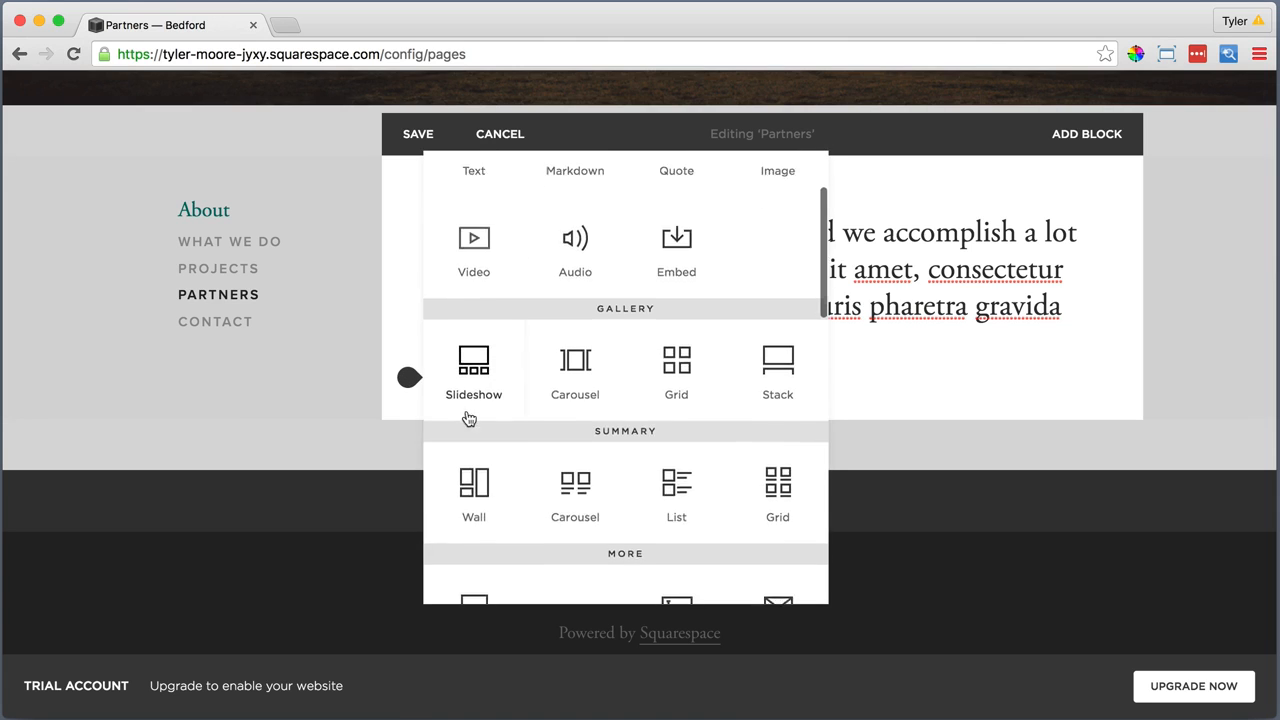
left_click(575, 483)
scroll(557, 487, "down", 1)
Add a Text block below the line reading "Partners" and format it as Heading 2
left_click(408, 428)
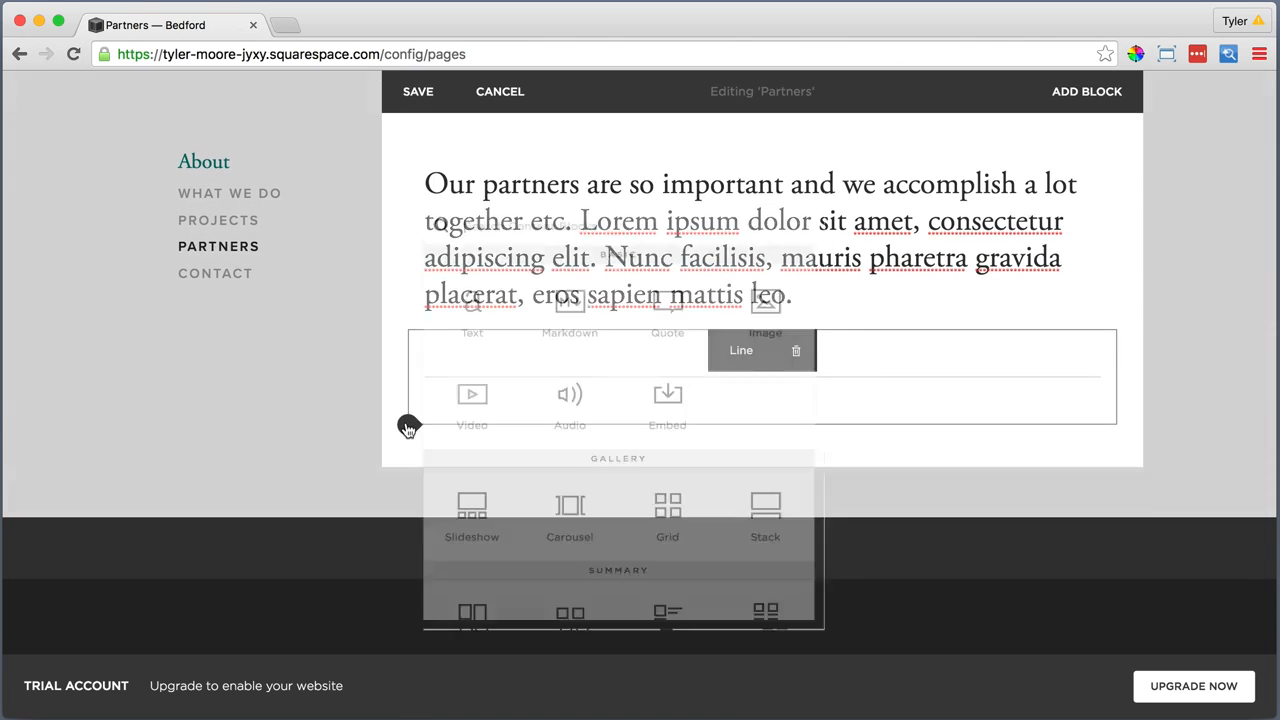
left_click(470, 292)
left_click(471, 457)
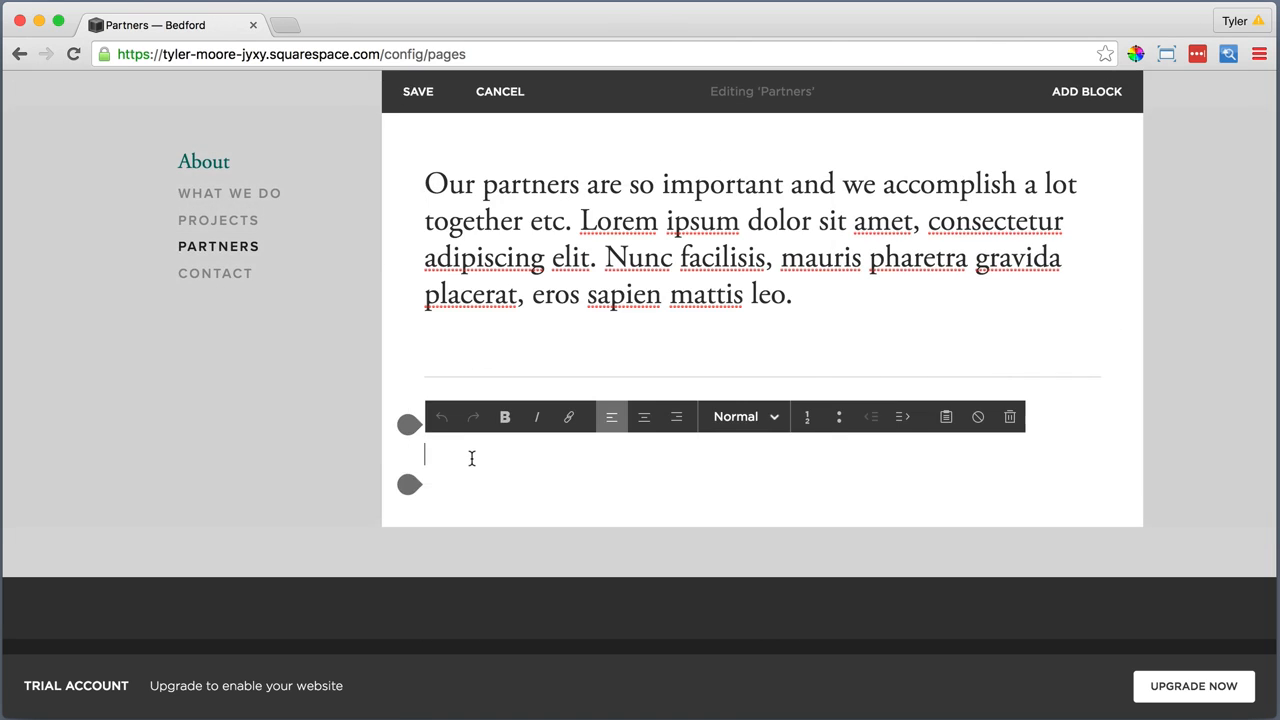
type("Partners")
double_click(488, 454)
left_click(745, 416)
left_click(723, 512)
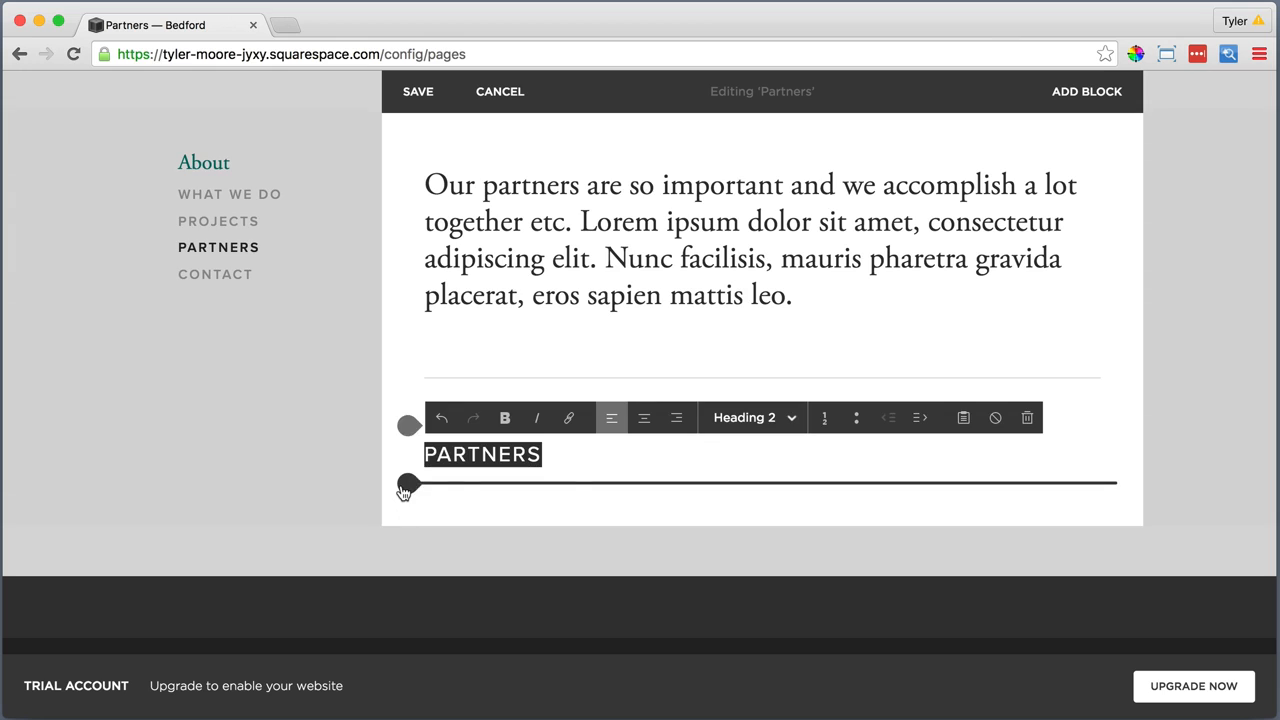
Add a Grid gallery block below the Partners heading with the images 1.jpg, 2.jpg, 3.jpg and 4.jpg, and apply it
left_click(406, 486)
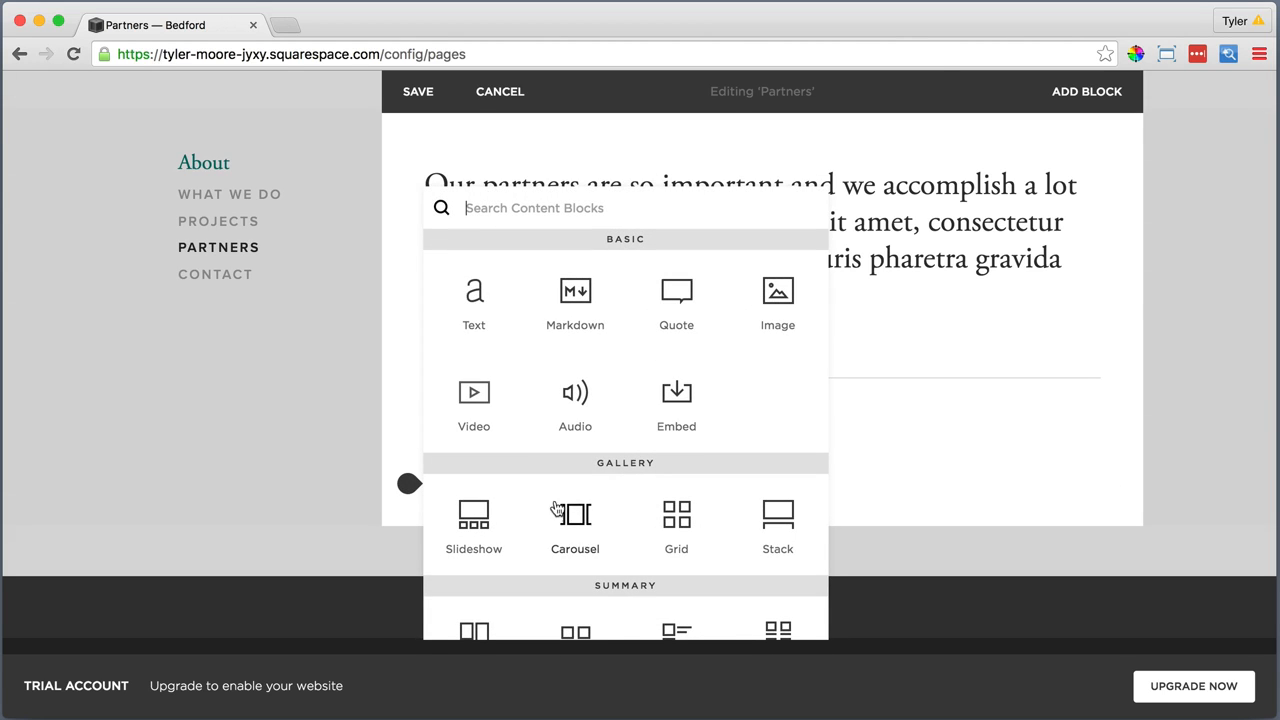
left_click(679, 510)
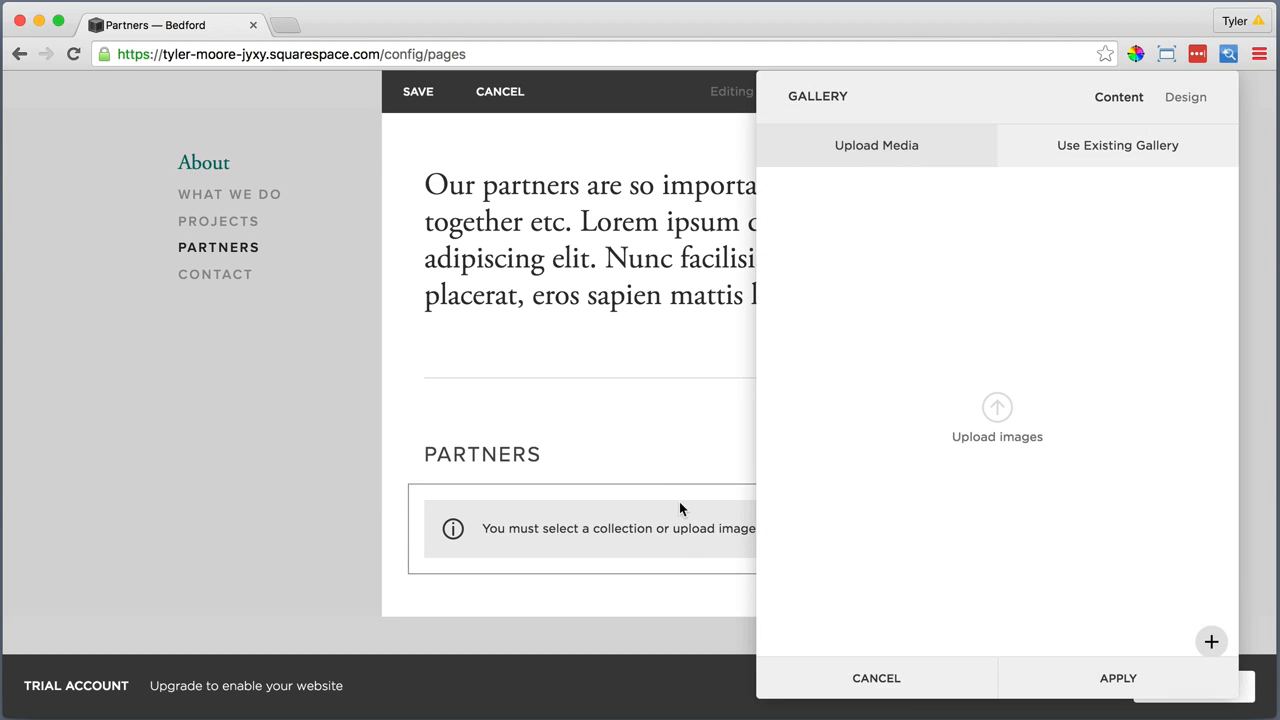
left_click(998, 408)
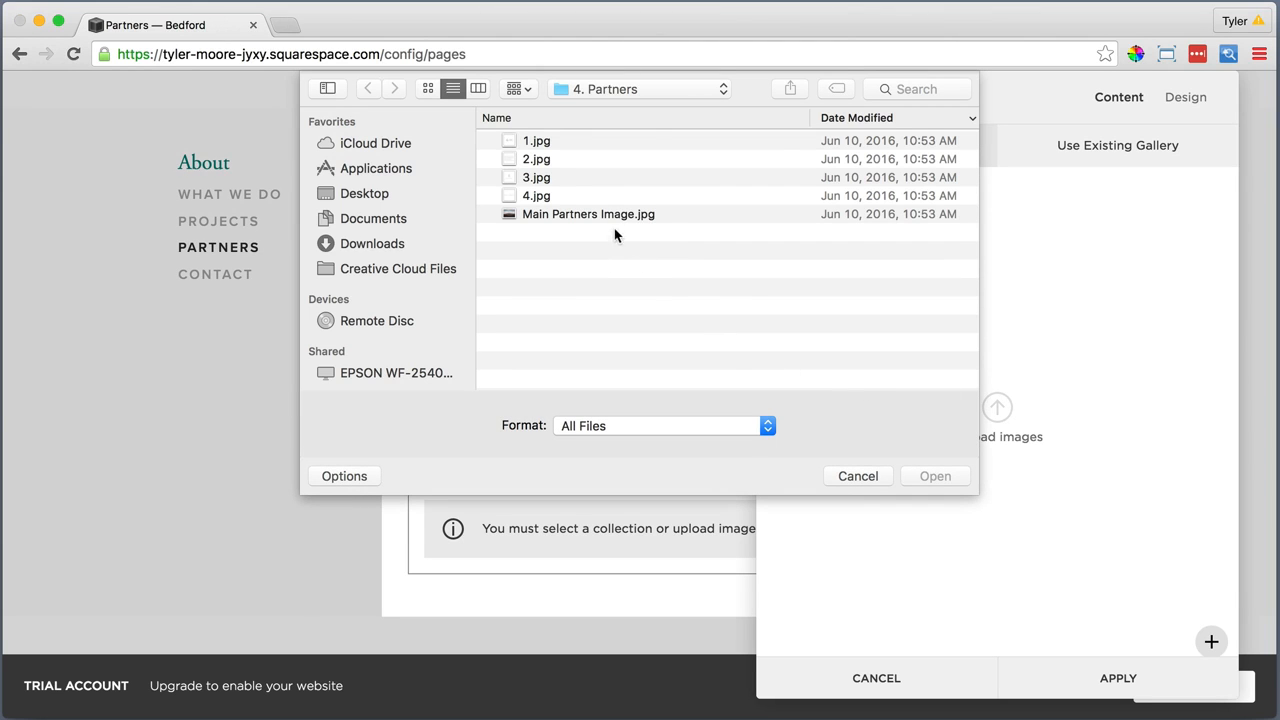
left_click(581, 141)
left_click_drag(581, 141, 588, 199)
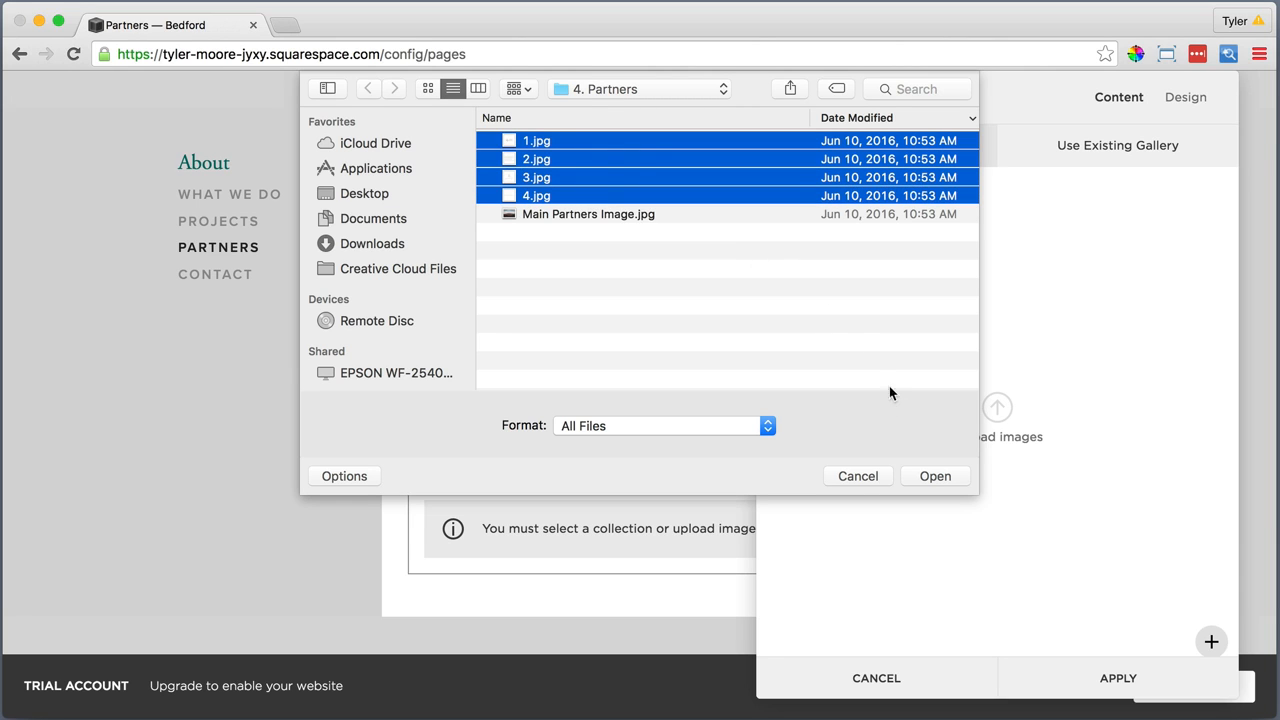
left_click(933, 475)
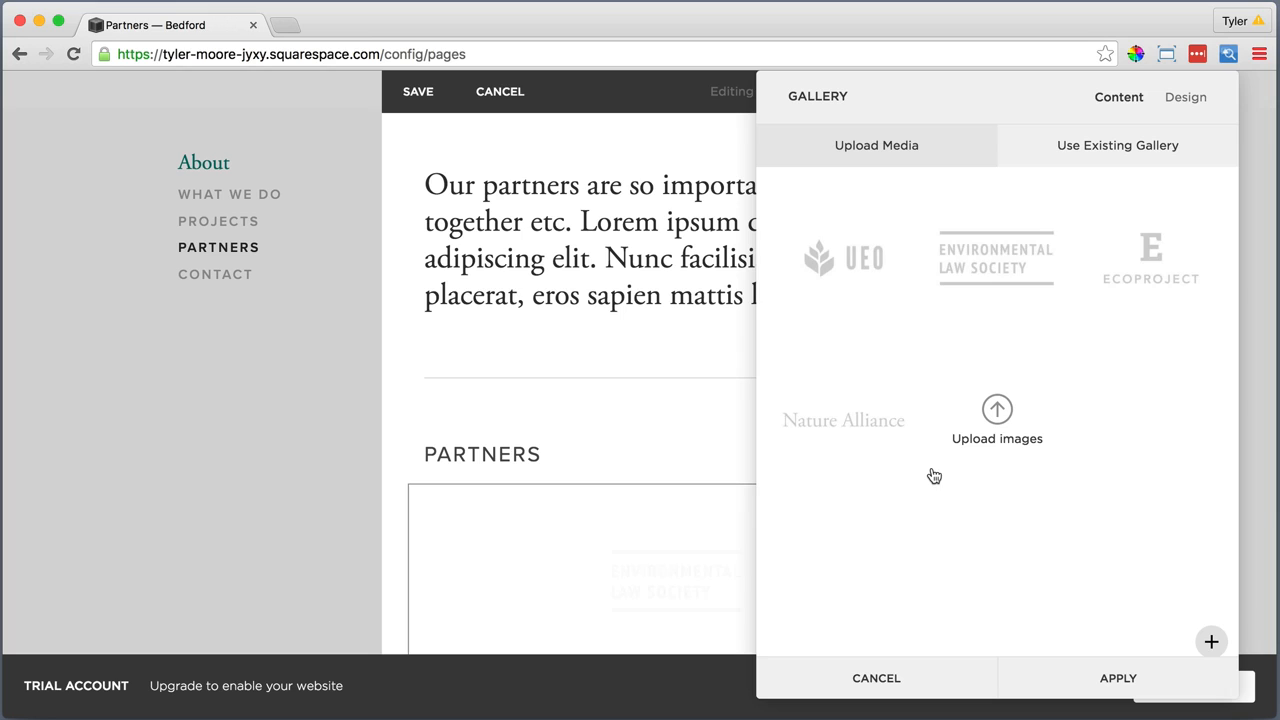
left_click(1190, 97)
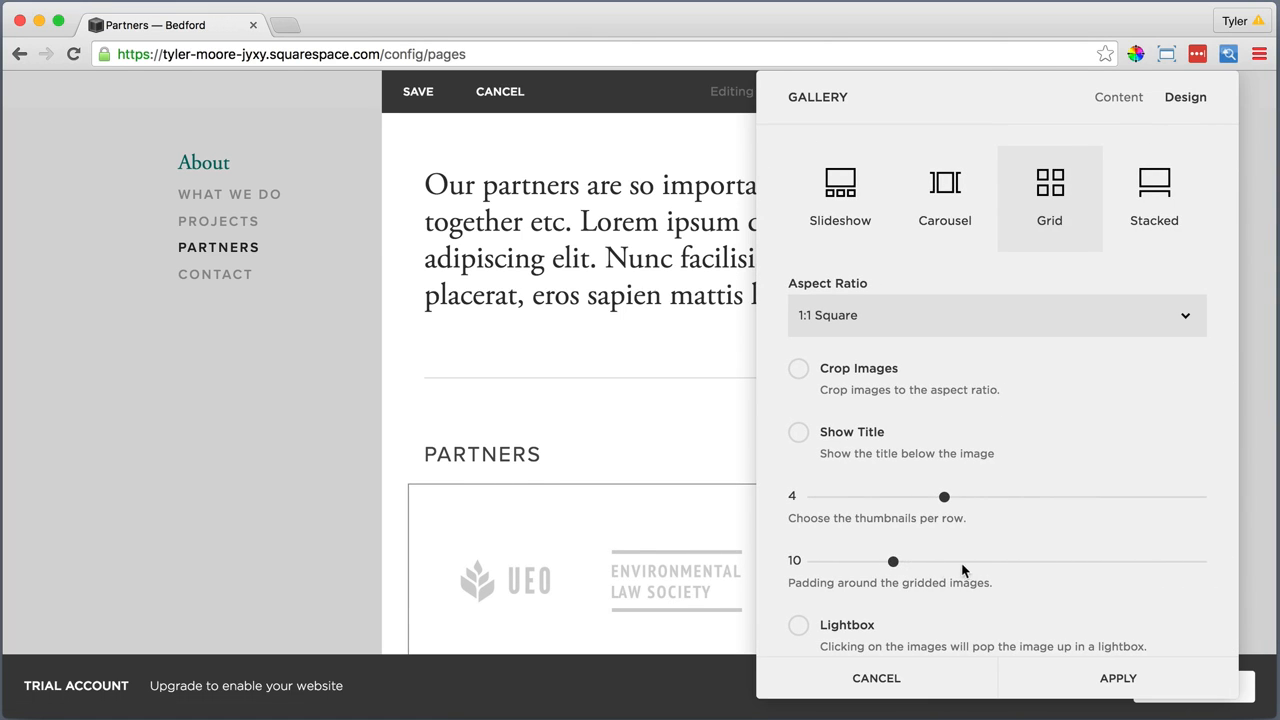
scroll(1028, 570, "down", 1)
left_click(1108, 680)
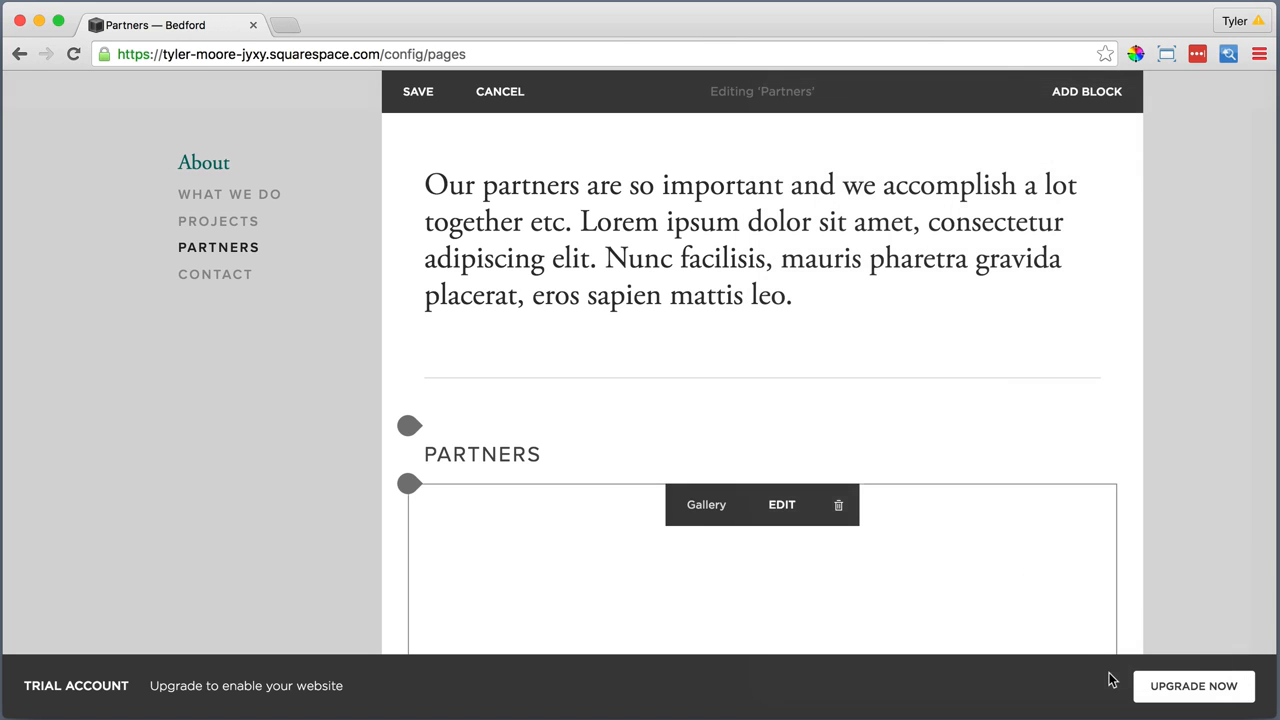
Add a Line block below the partner logo gallery
scroll(1032, 540, "down", 3)
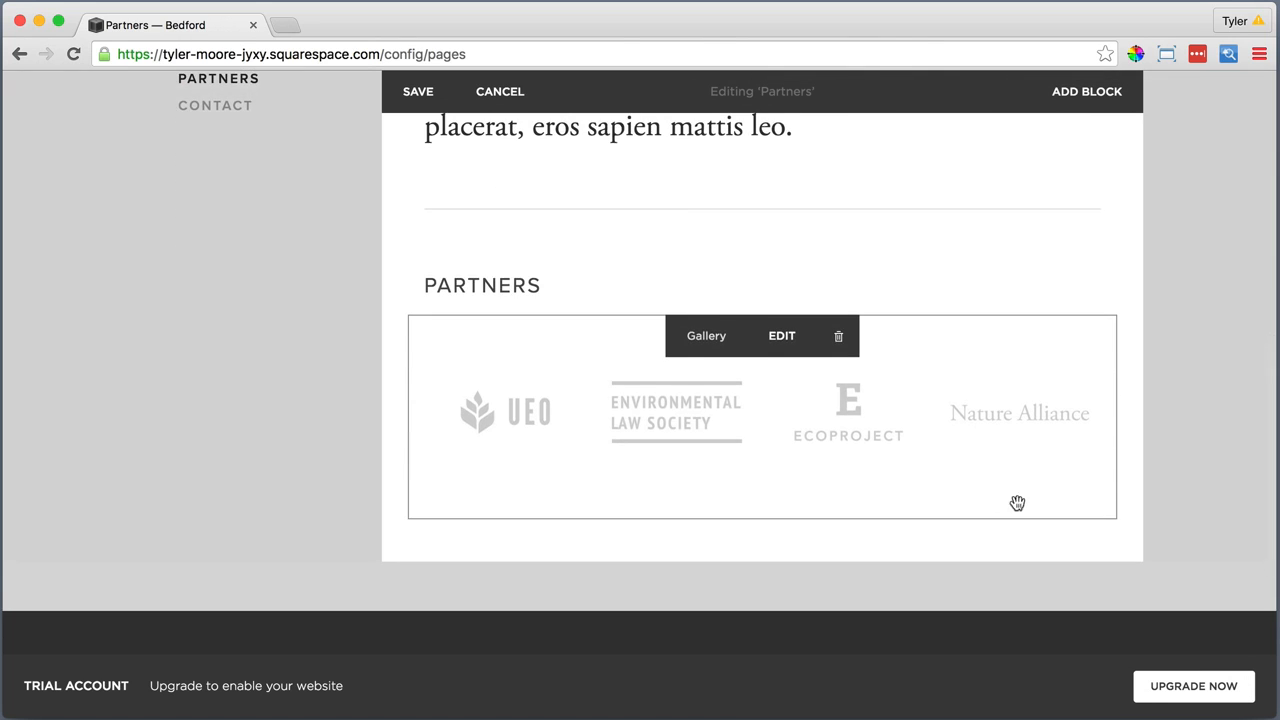
left_click(409, 520)
scroll(463, 525, "down", 2)
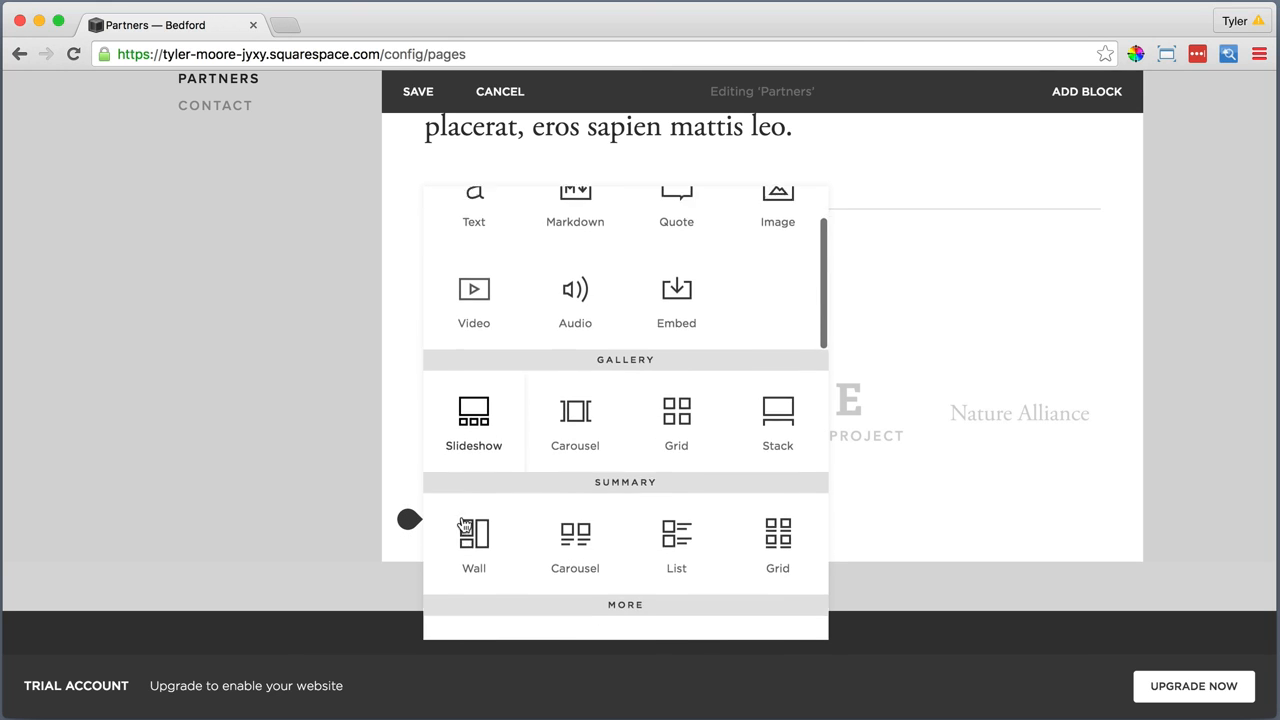
scroll(463, 525, "down", 1)
left_click(574, 566)
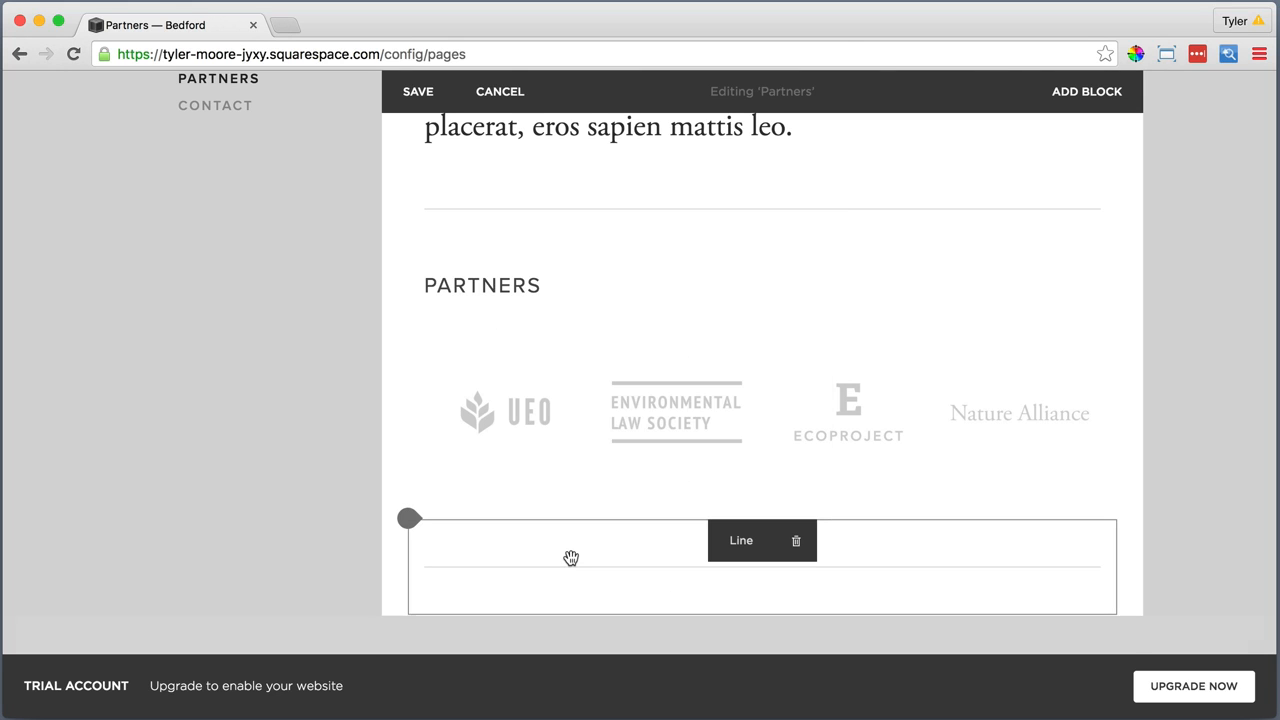
Add a Text block below the gallery's line reading "Become a Partner" and format it as Heading 2
scroll(540, 566, "down", 2)
left_click(409, 523)
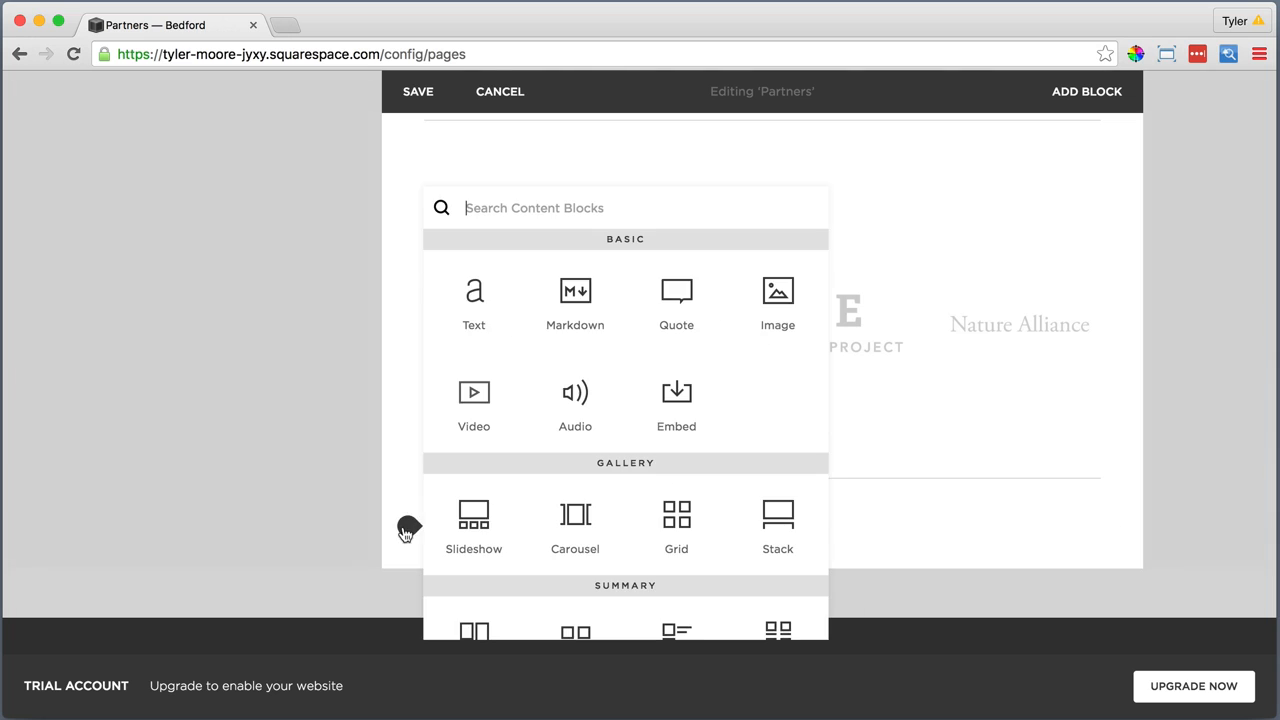
left_click(471, 322)
left_click(477, 560)
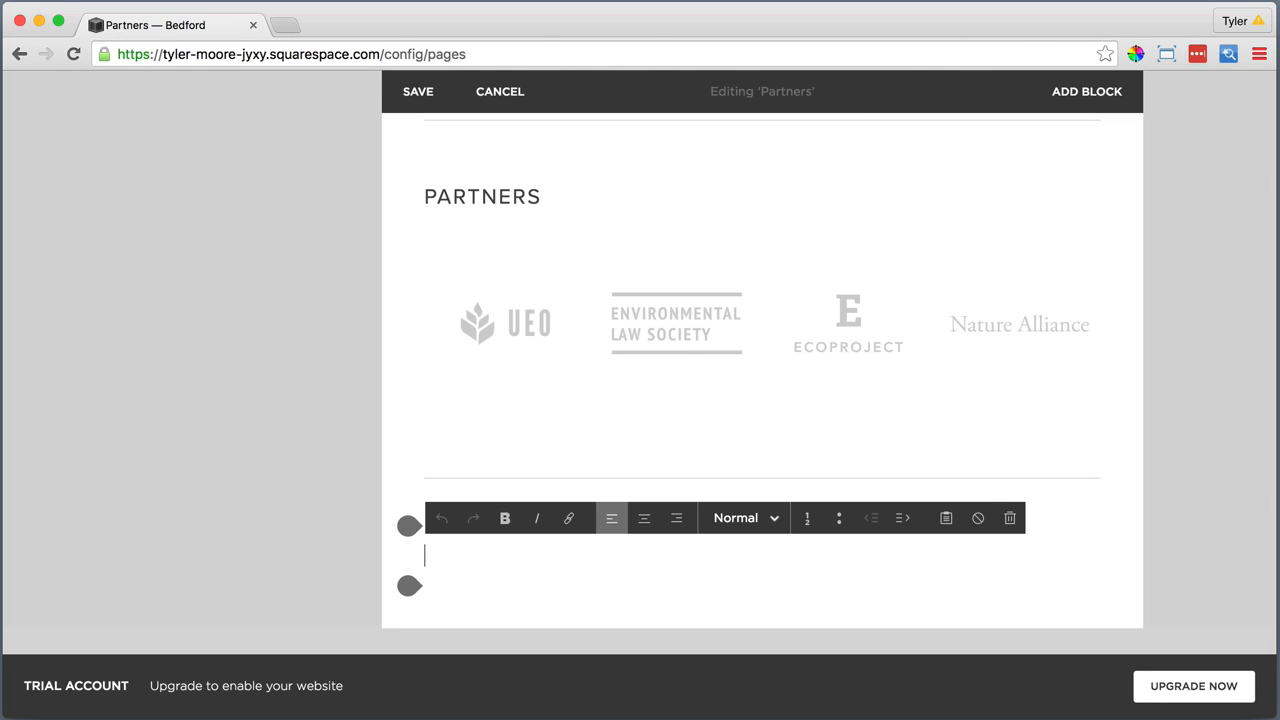
type("Become a partner")
left_click_drag(543, 556, 422, 558)
left_click(738, 518)
left_click(758, 443)
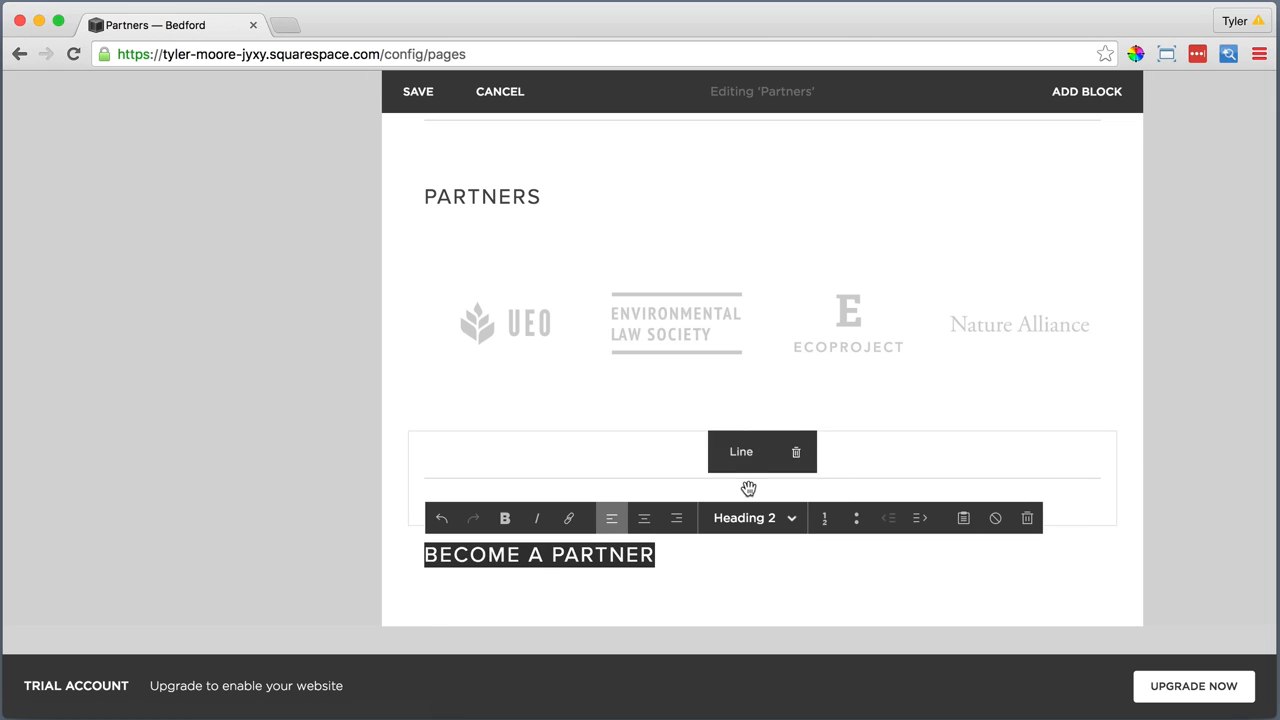
Add a Text block below "Become a Partner" and paste the copied invitation to fill out the form as plain text
left_click(408, 586)
left_click(474, 290)
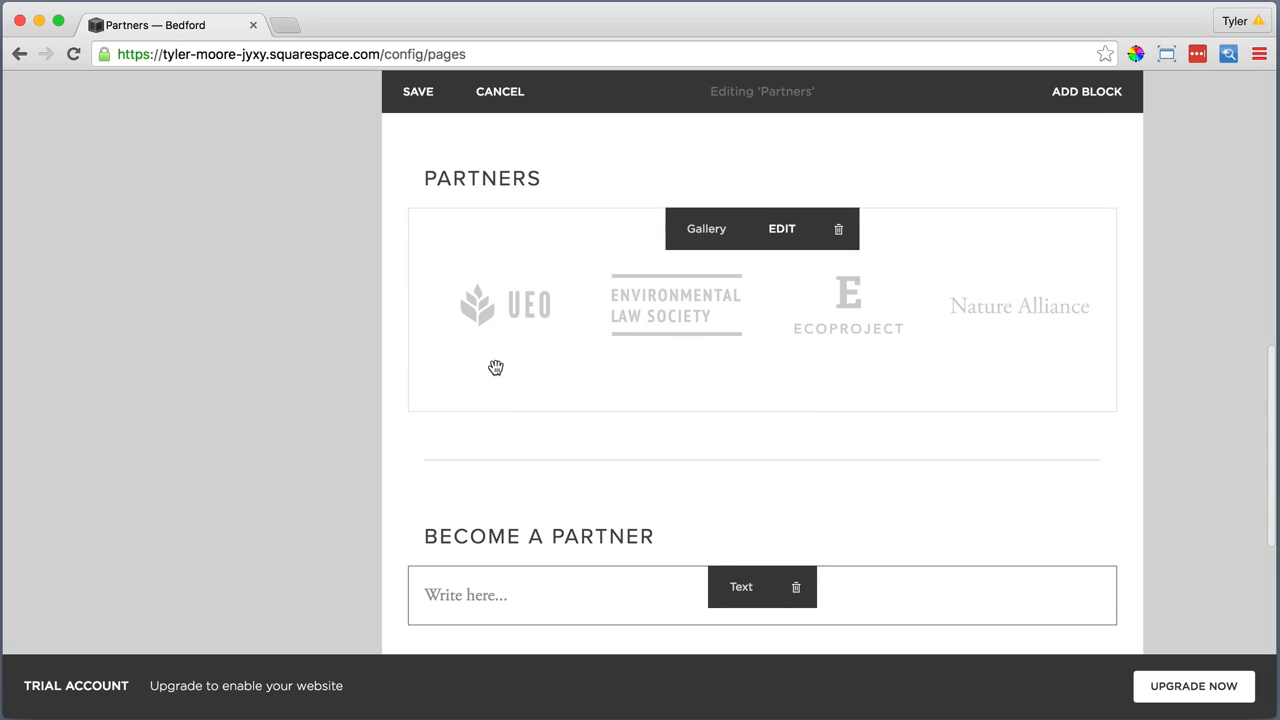
left_click(946, 557)
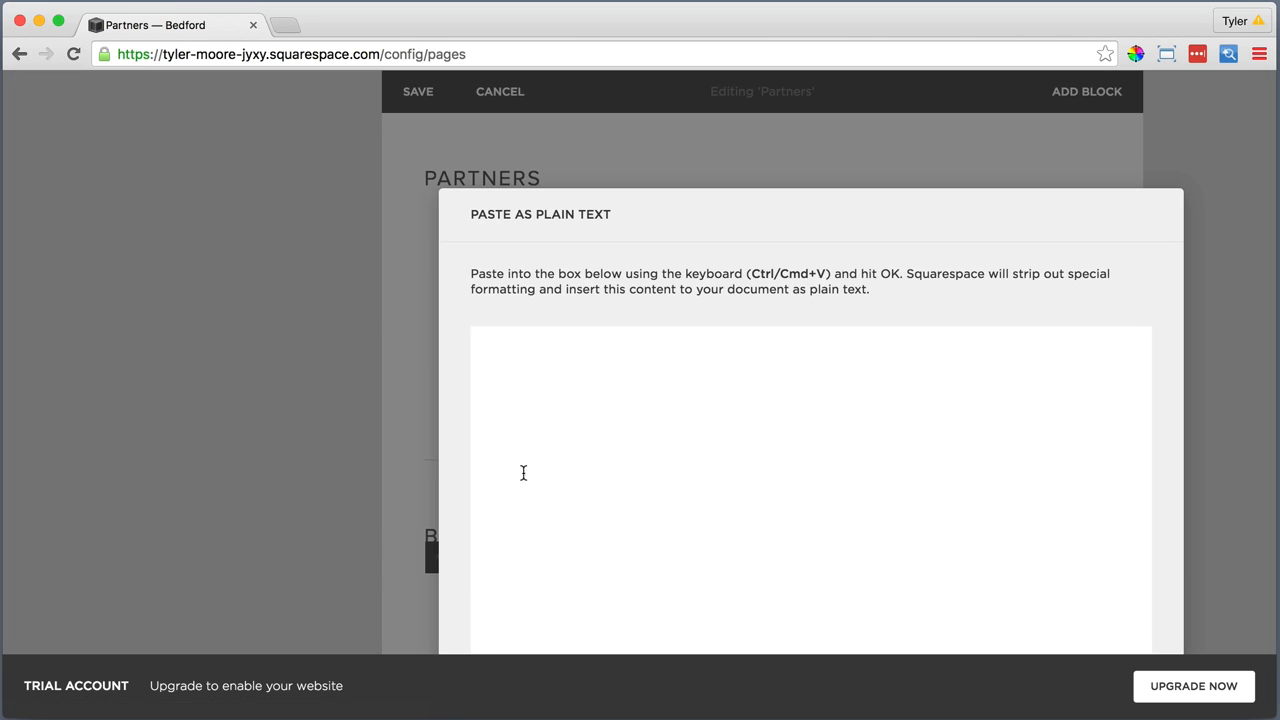
right_click(500, 366)
left_click(537, 452)
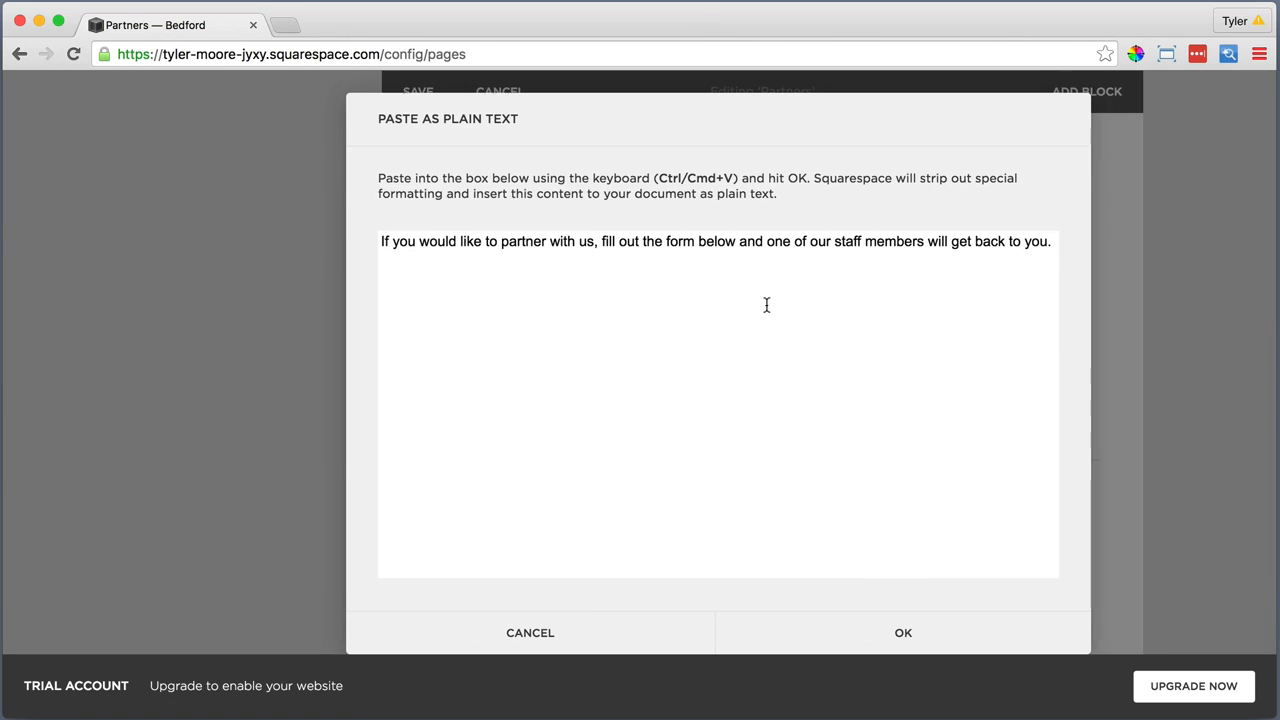
left_click(895, 633)
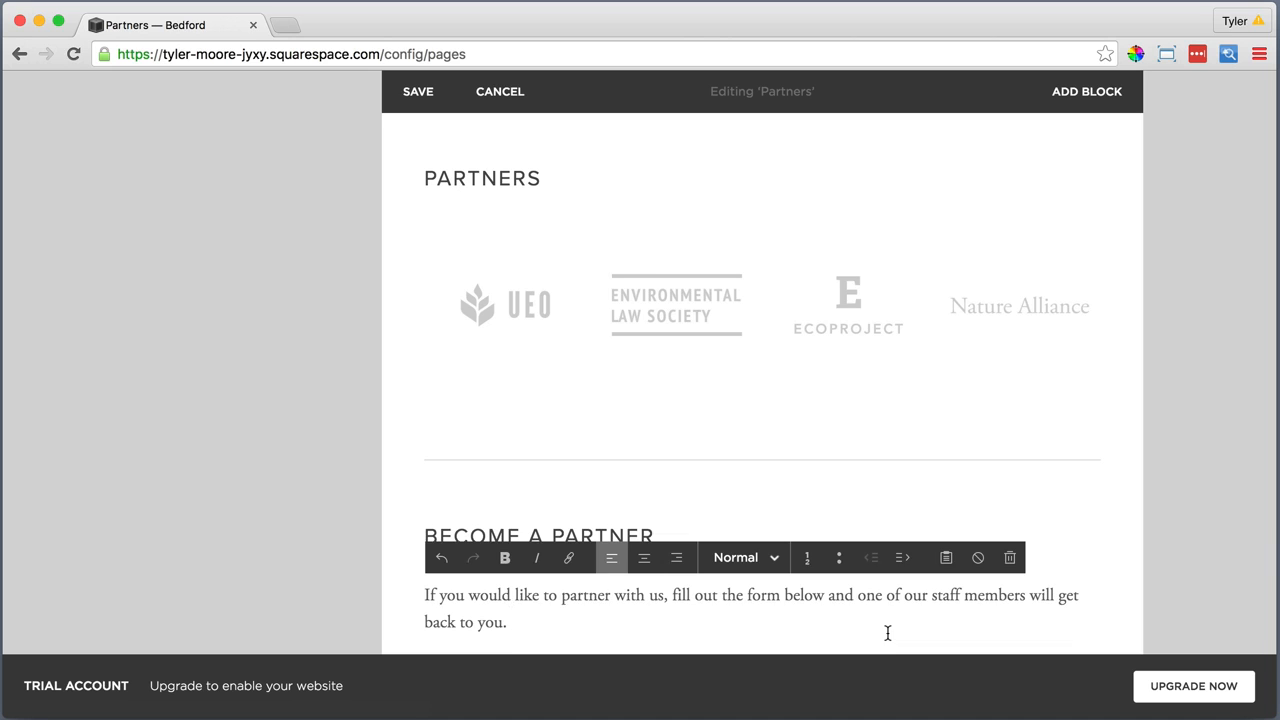
Add a Form block below the partner invitation text and rename its Subject field to "Organization Name"
scroll(887, 633, "down", 5)
left_click(408, 408)
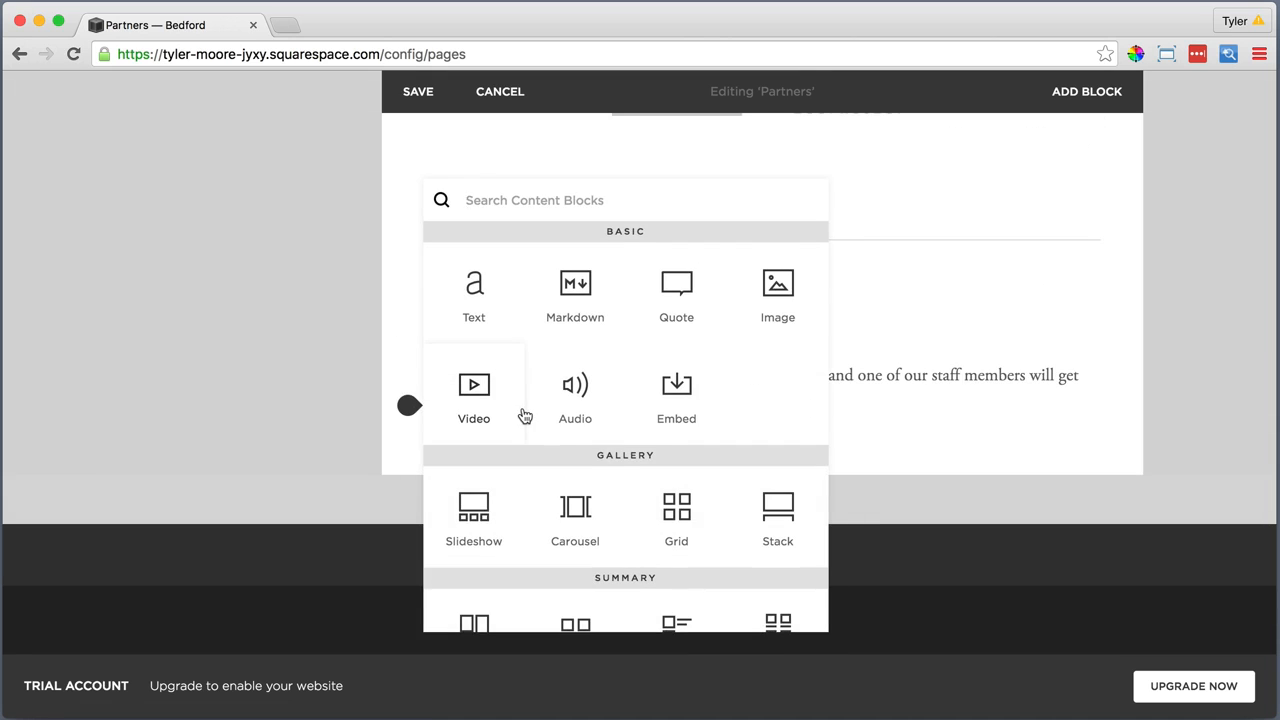
scroll(524, 416, "down", 6)
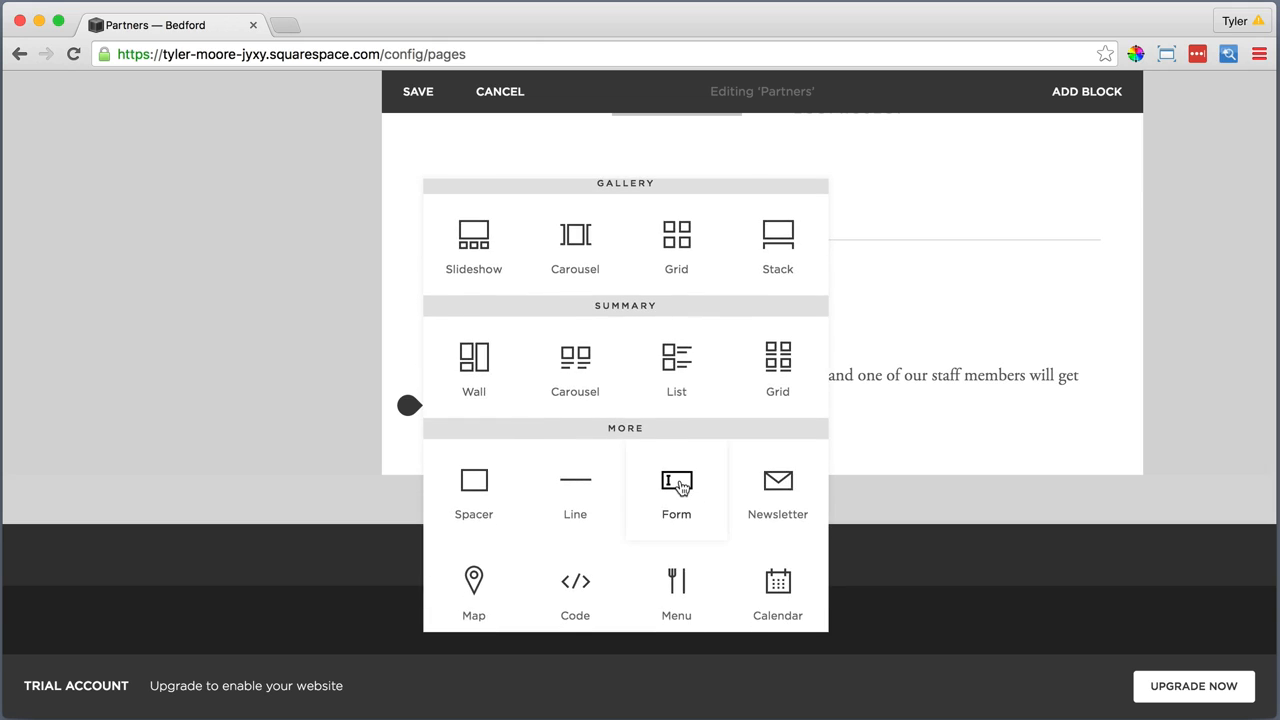
left_click(680, 486)
left_click(937, 426)
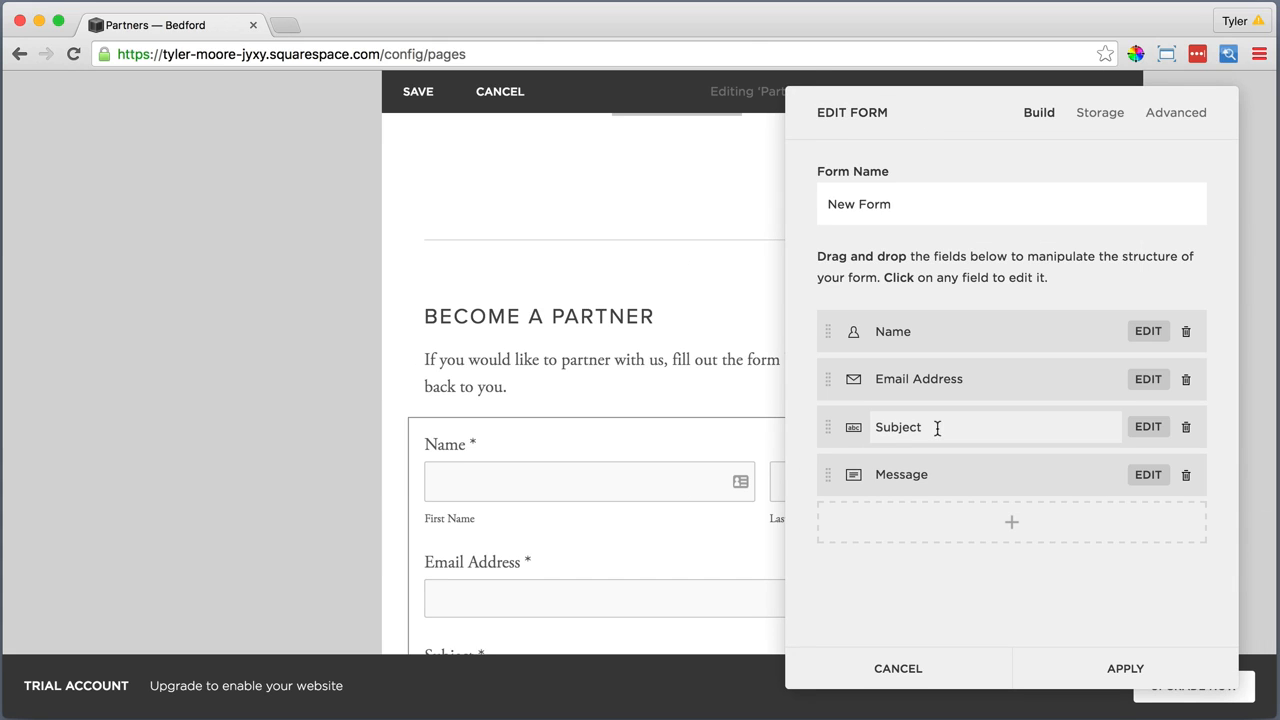
left_click_drag(937, 426, 884, 428)
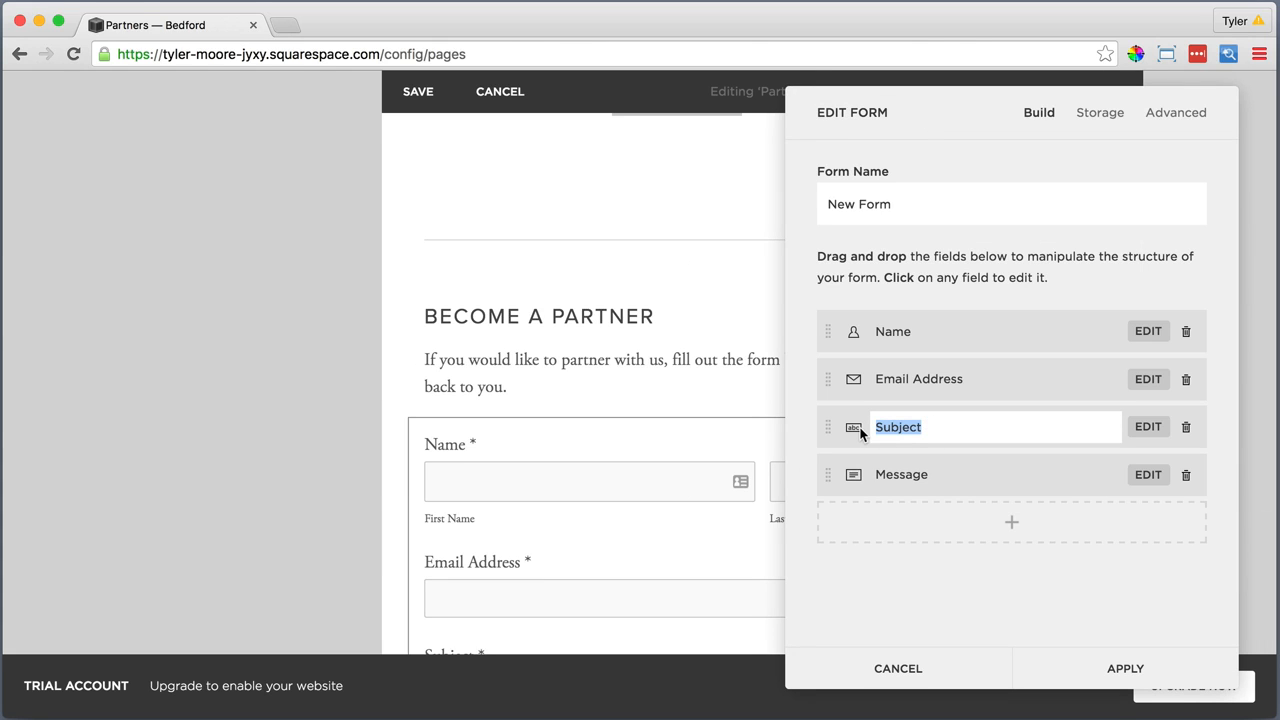
type("Organization Name")
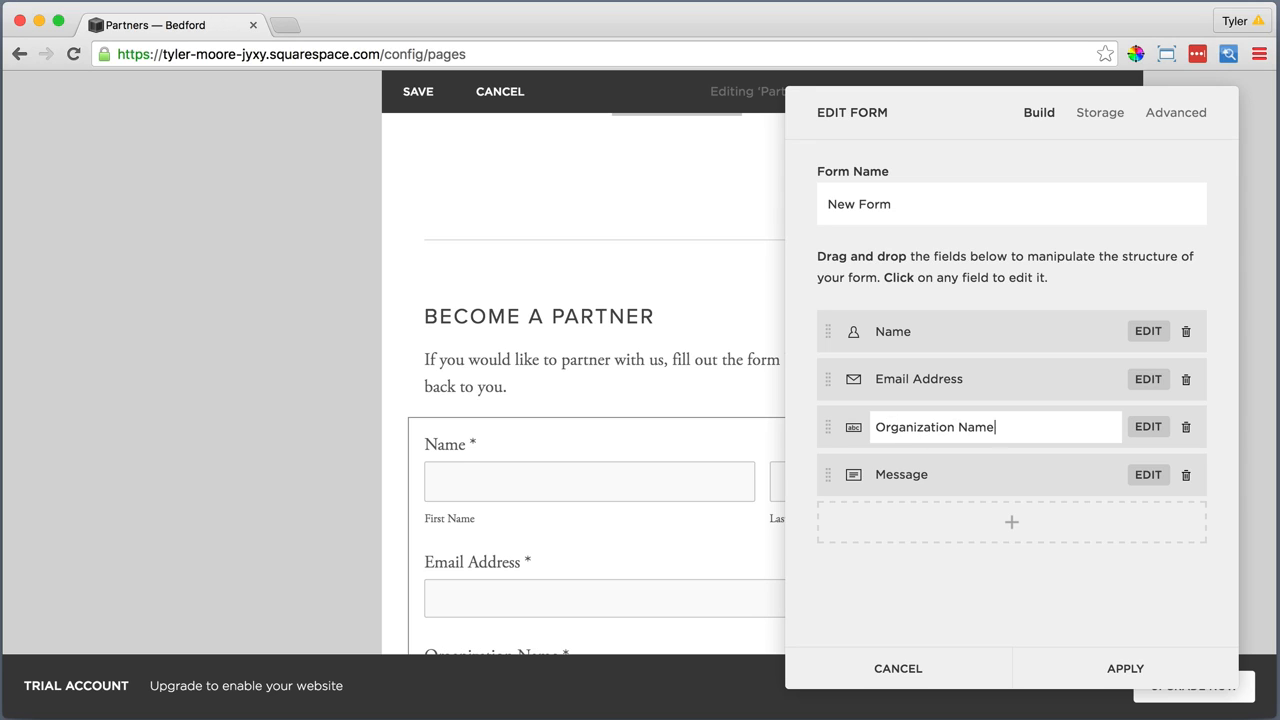
Rename the form's Message field to "Comments Optional" and apply the form
left_click(935, 474)
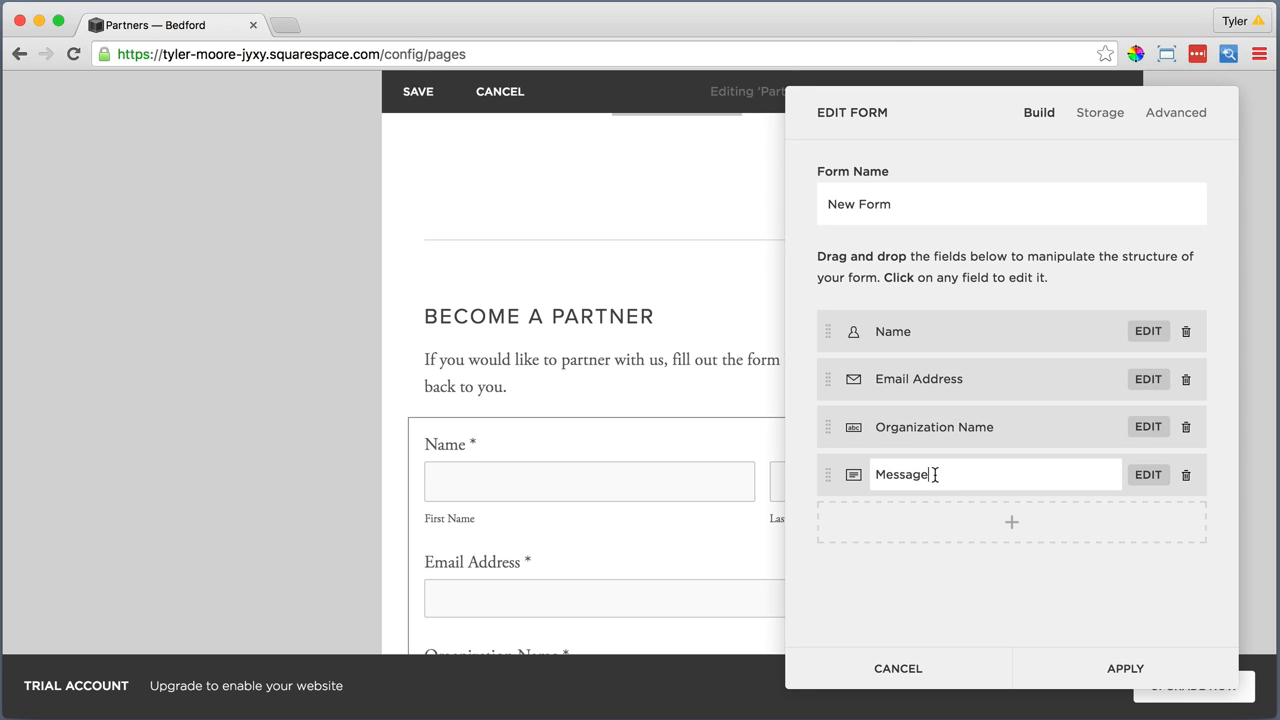
left_click_drag(895, 473, 872, 474)
type("Comments Optional")
left_click(1148, 476)
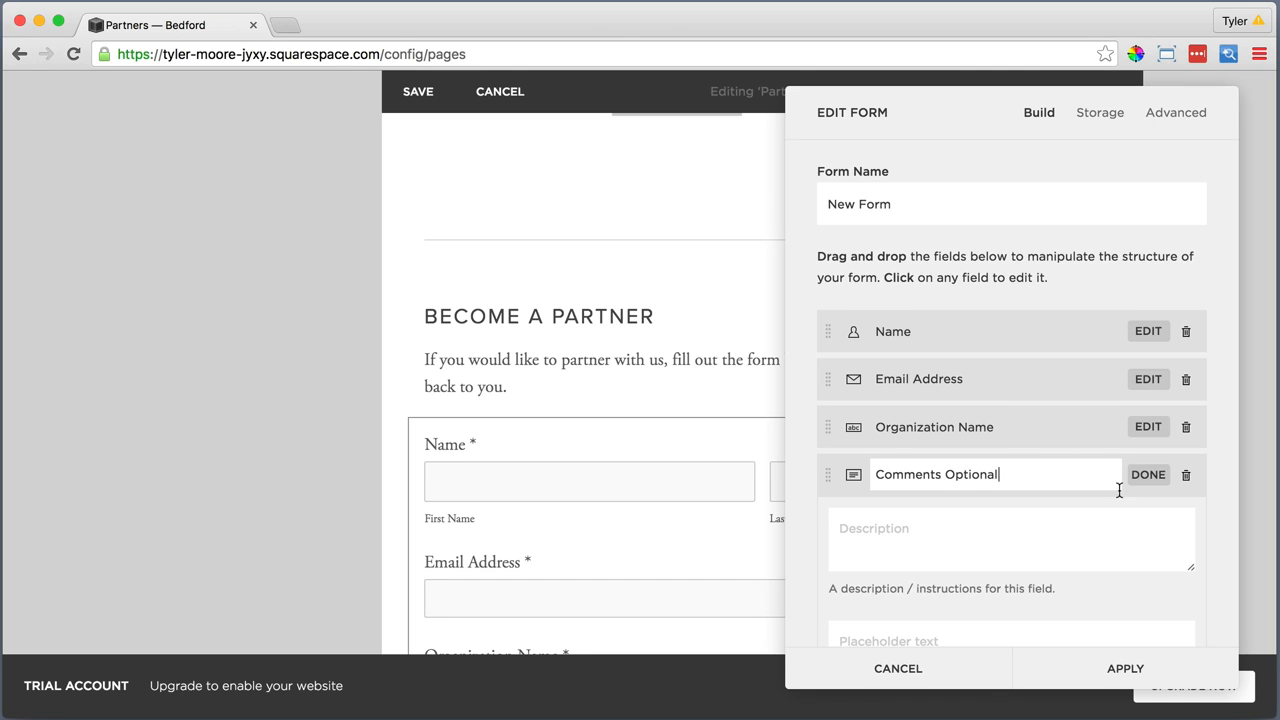
left_click(1115, 664)
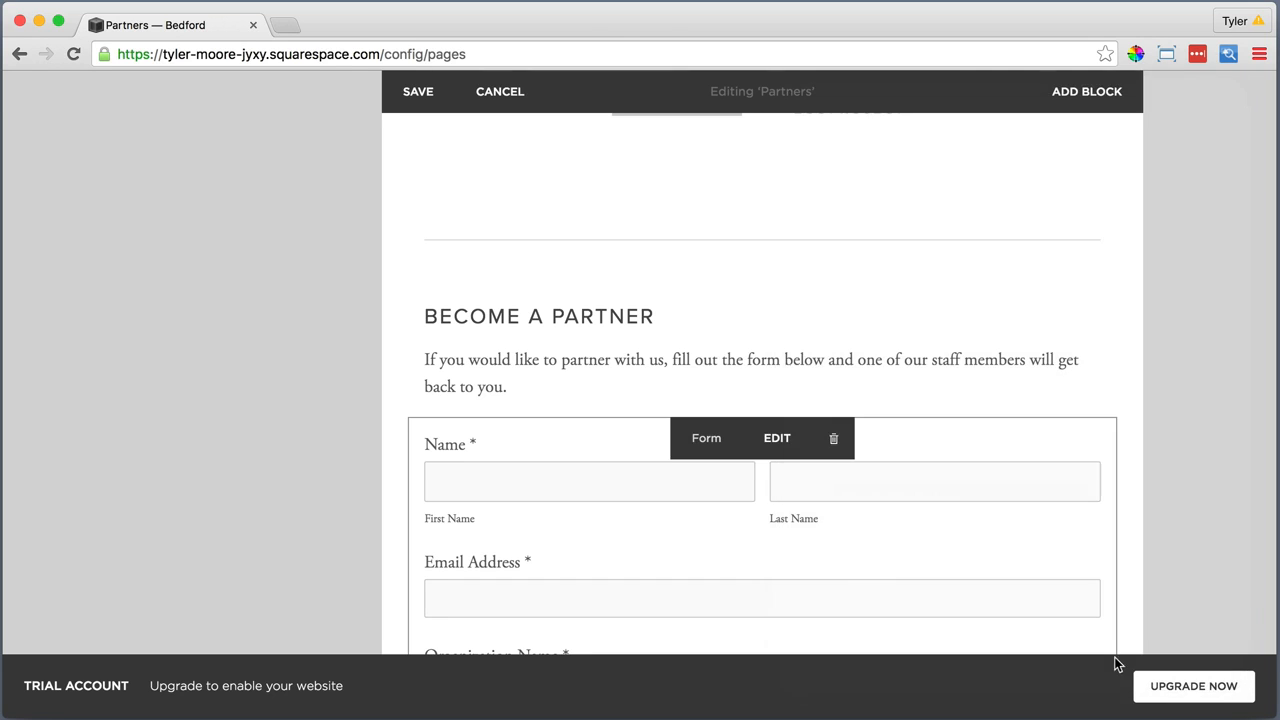
Look over the partner form and the rest of the Partners page, and save the page
scroll(710, 570, "down", 5)
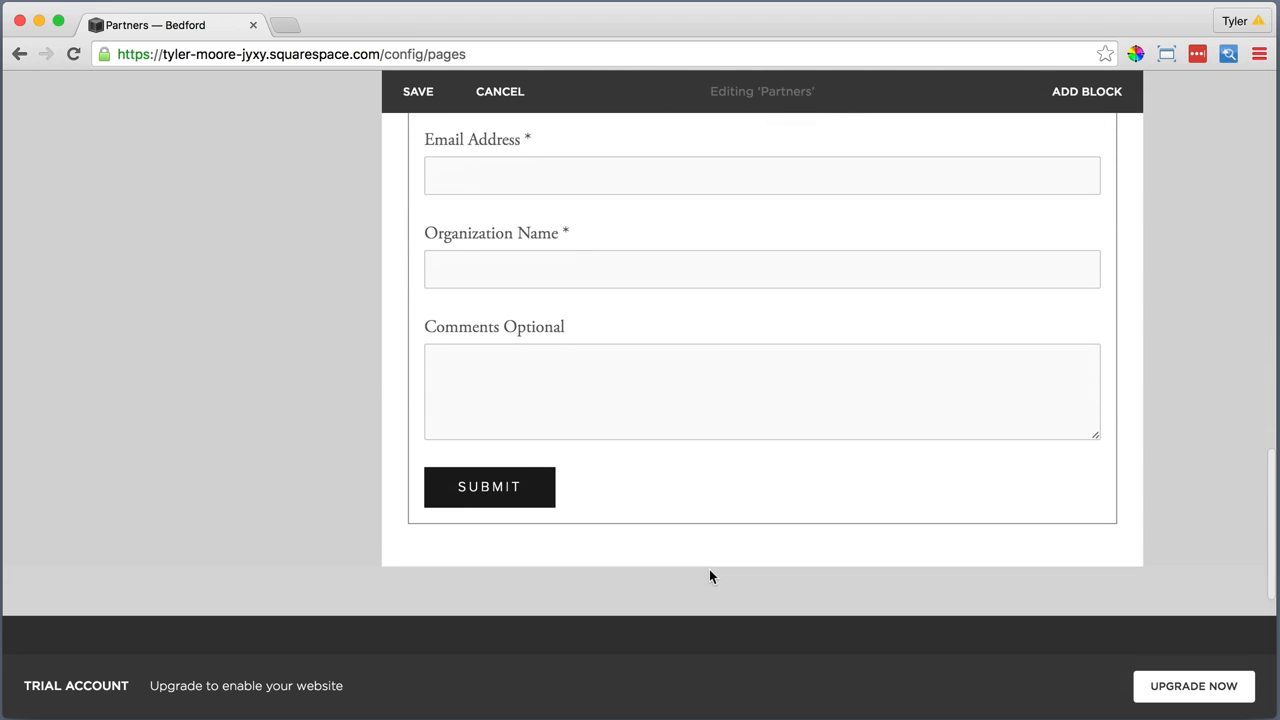
scroll(710, 570, "up", 5)
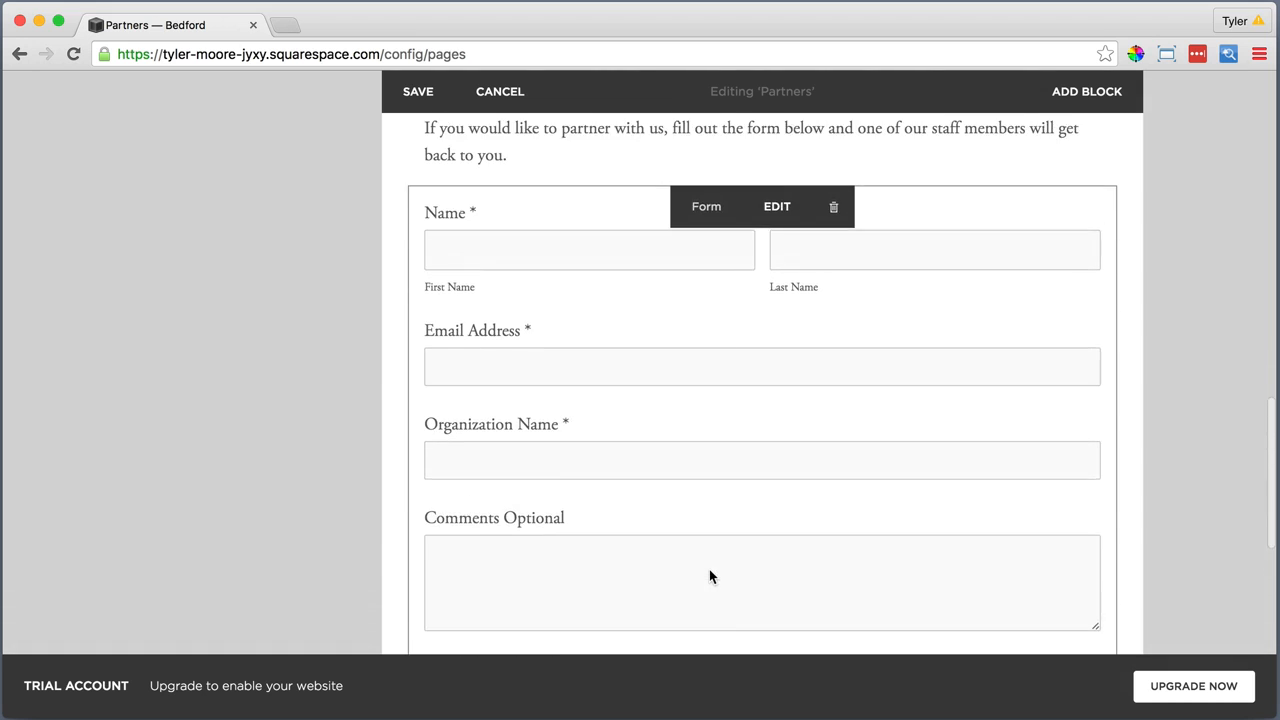
scroll(709, 569, "up", 1)
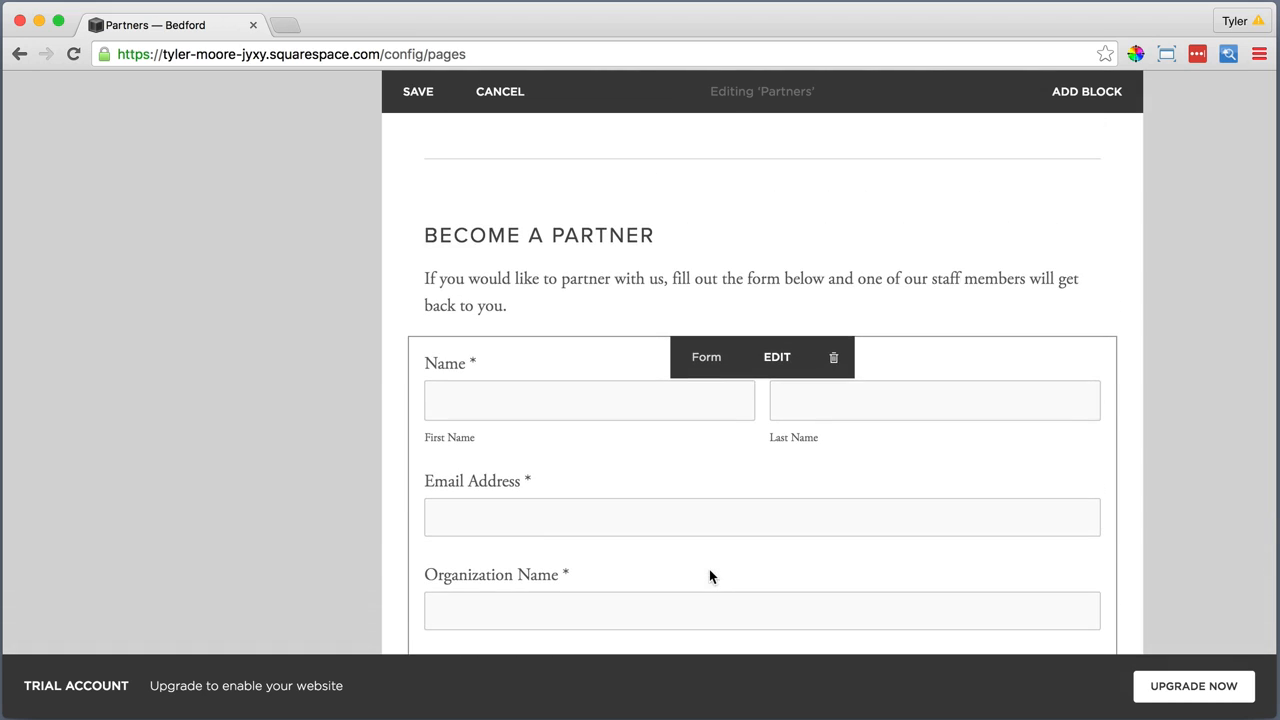
scroll(709, 569, "up", 5)
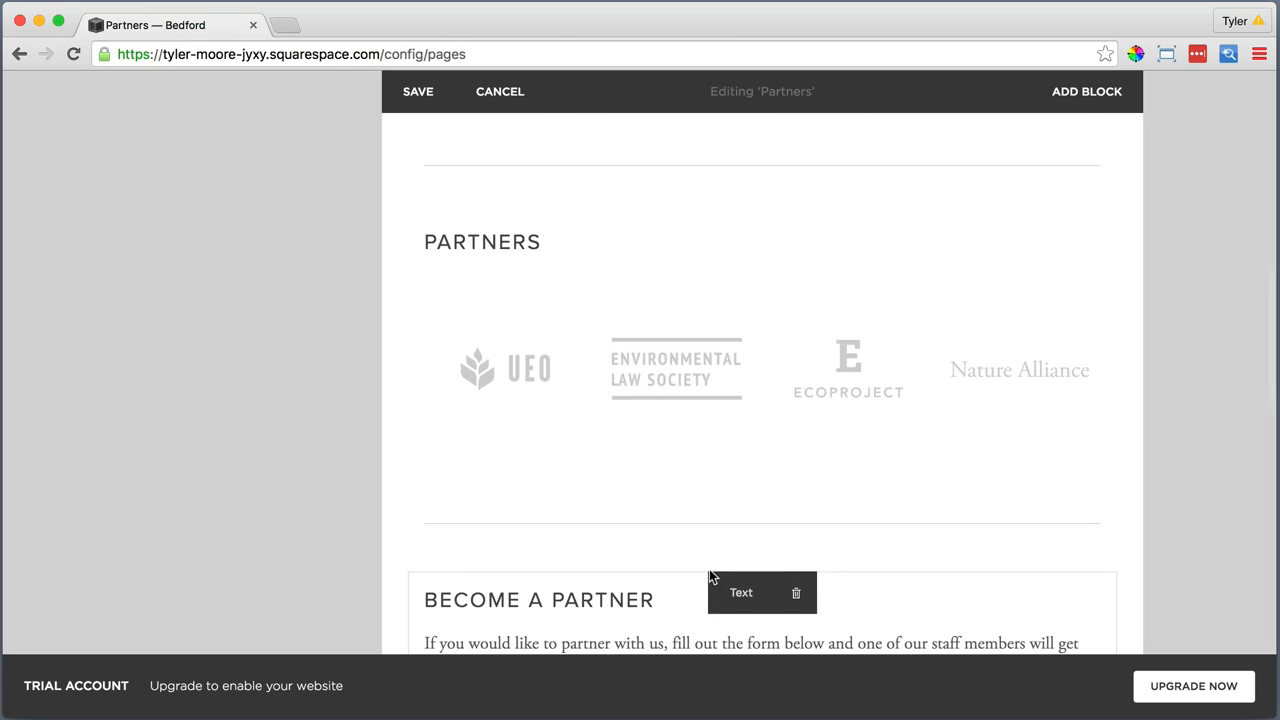
scroll(709, 572, "up", 5)
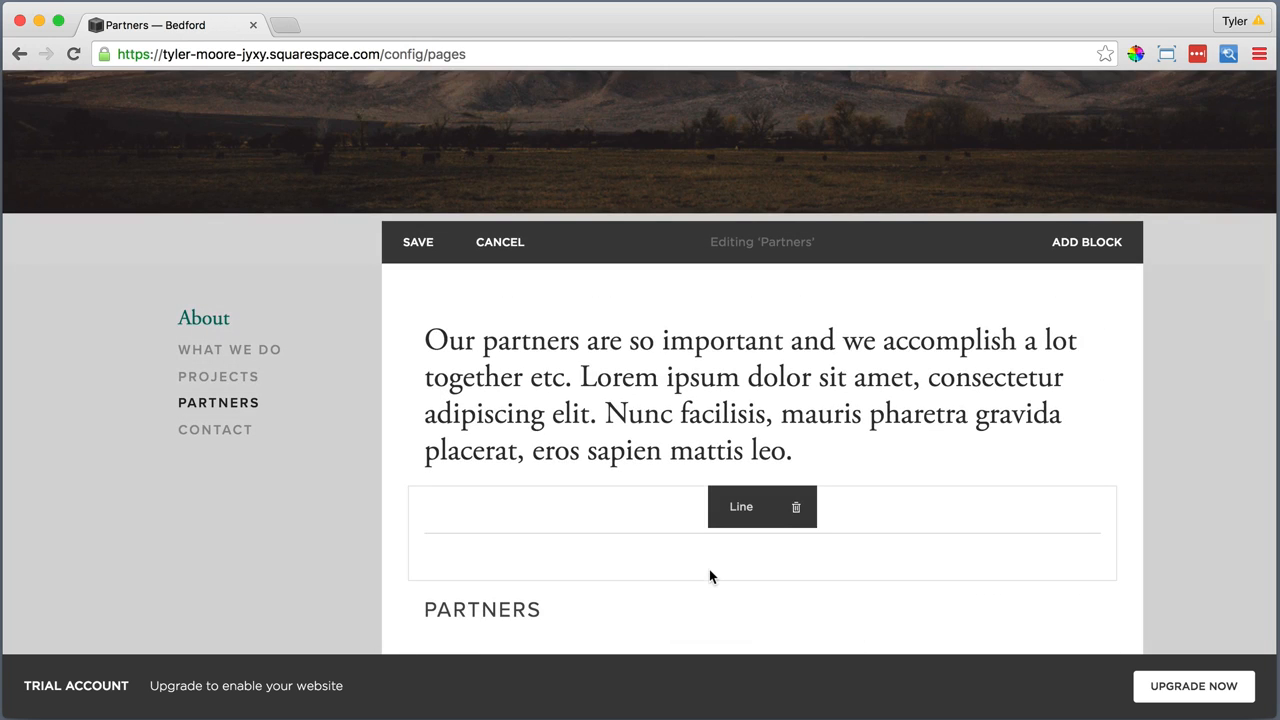
left_click(419, 243)
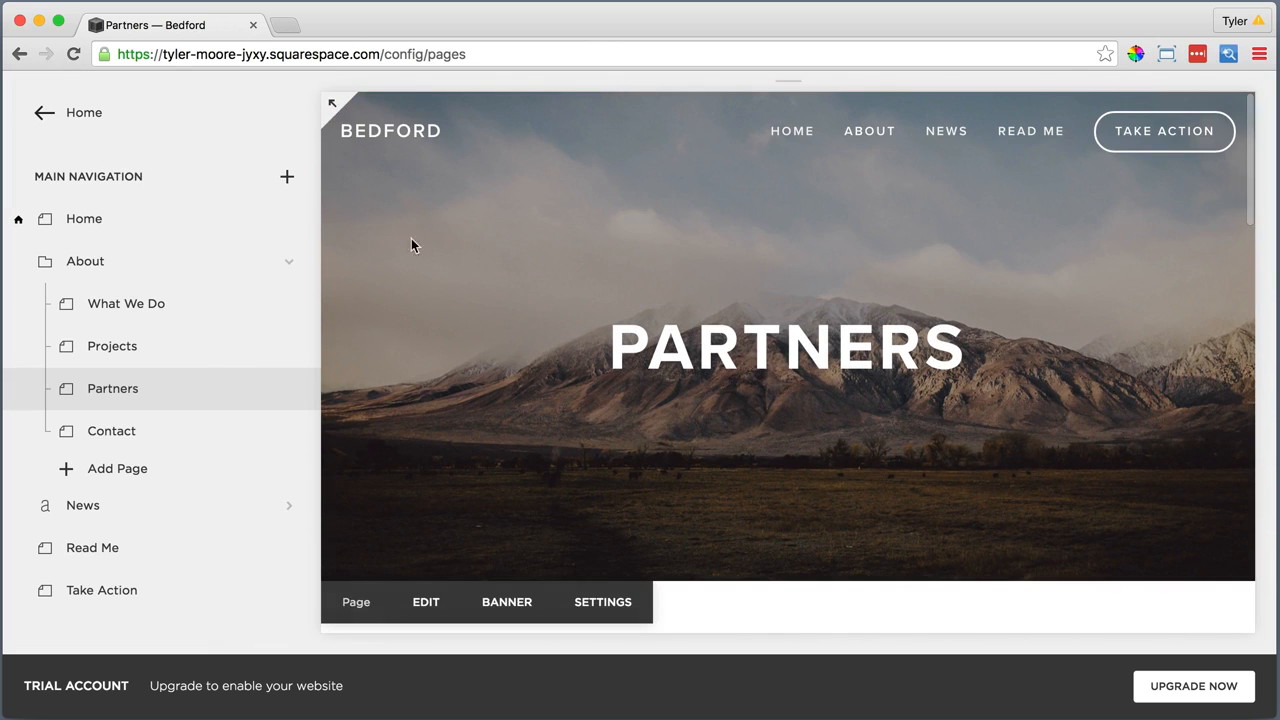
Enter "Contact" as the description in the Contact page's settings and save them
left_click(288, 432)
left_click(826, 527)
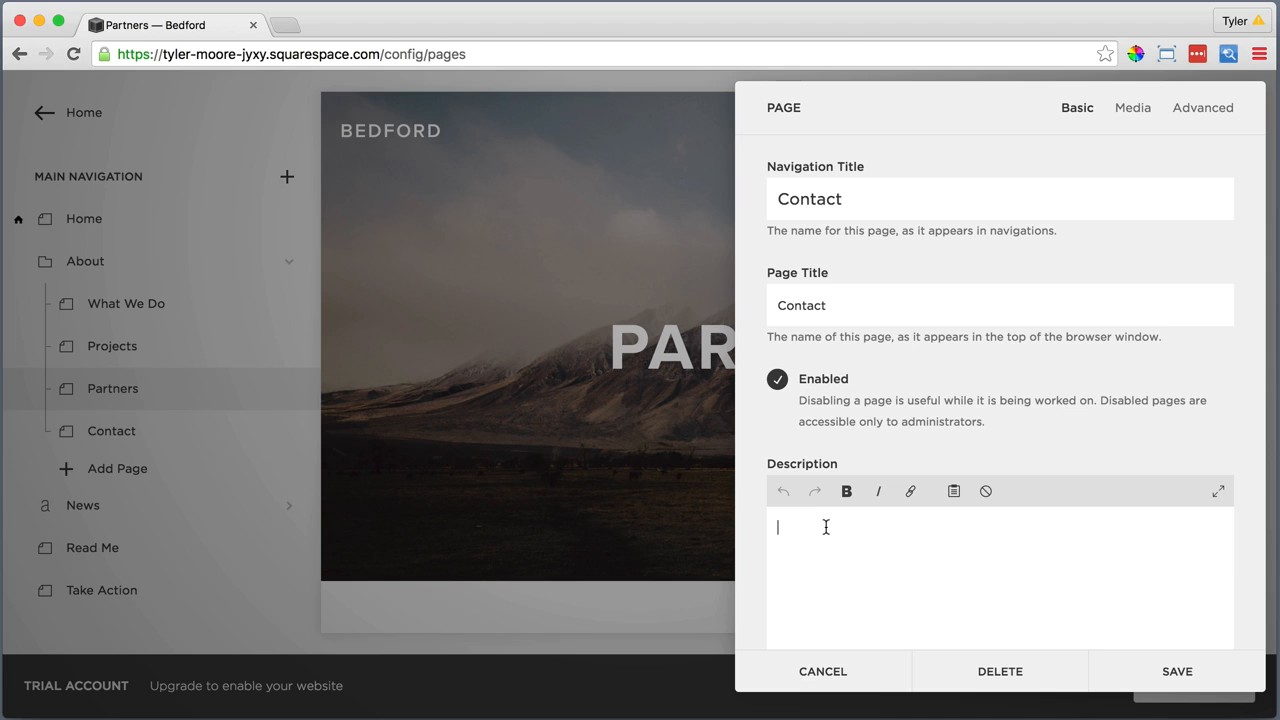
double_click(815, 527)
scroll(883, 506, "down", 5)
scroll(888, 508, "down", 2)
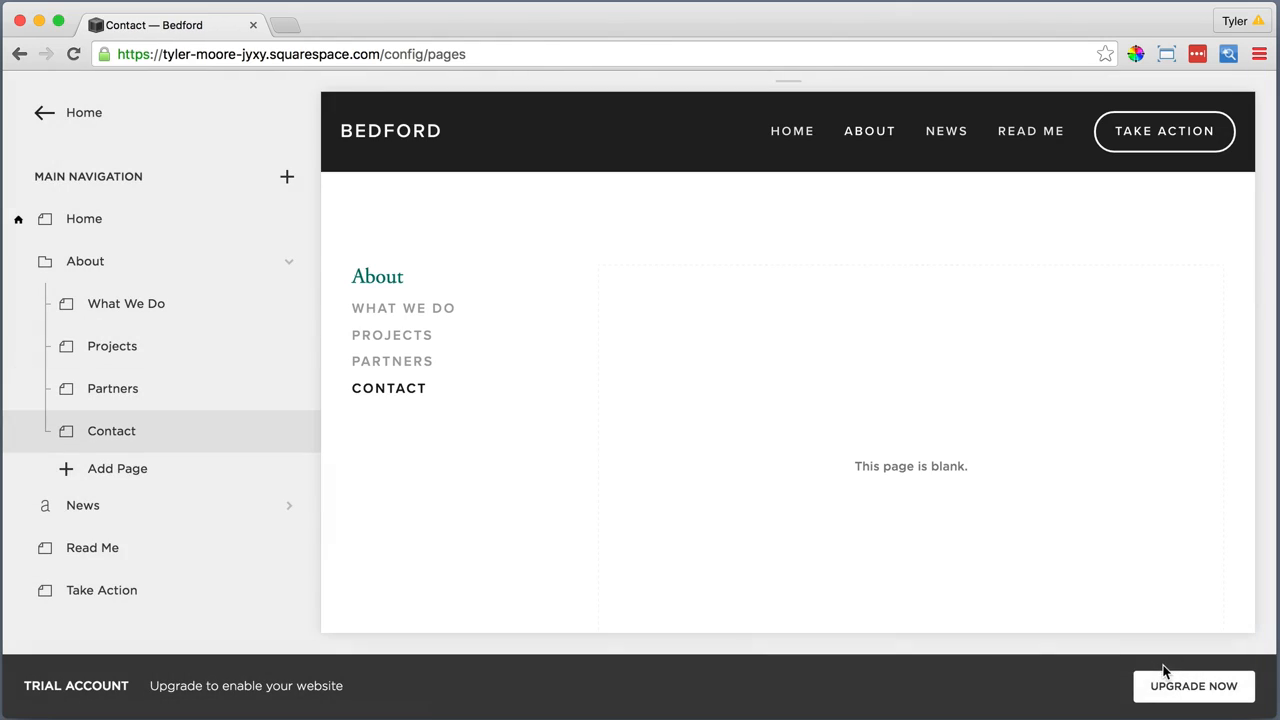
Upload Contact Main Image.jpg from the 5. Contact folder as the Contact page's banner image
mouse_move(782, 416)
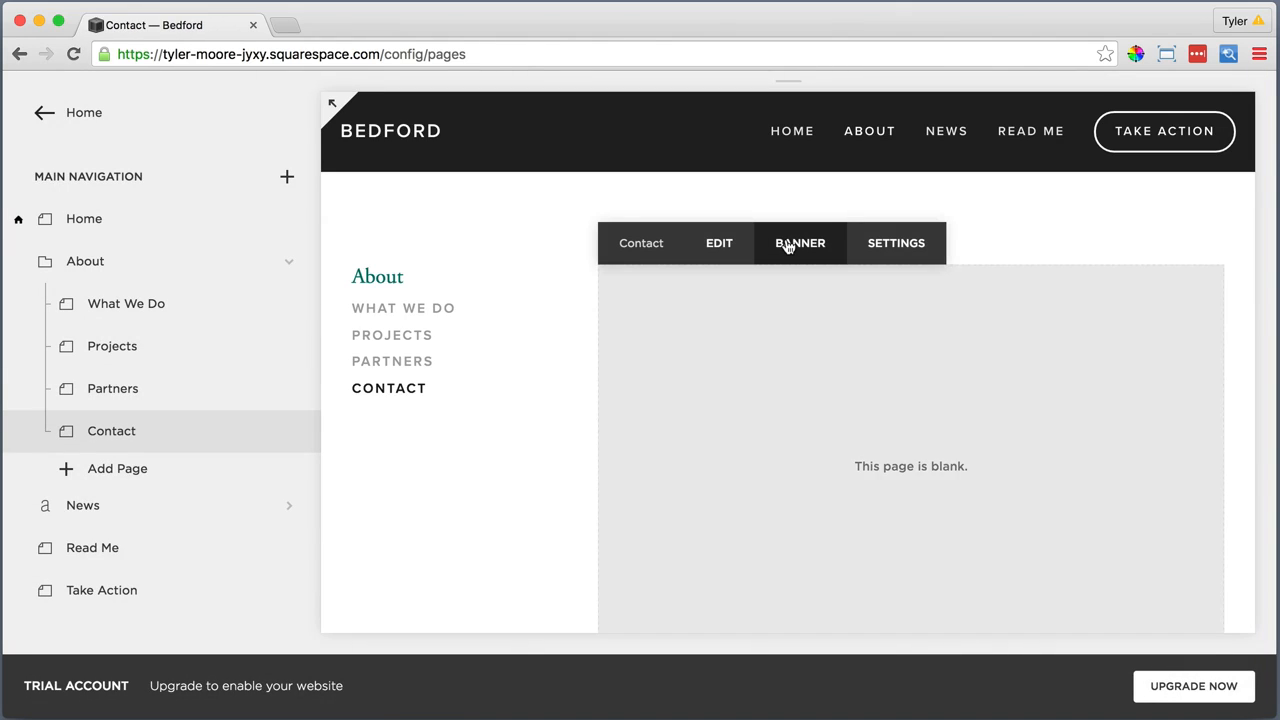
left_click(796, 243)
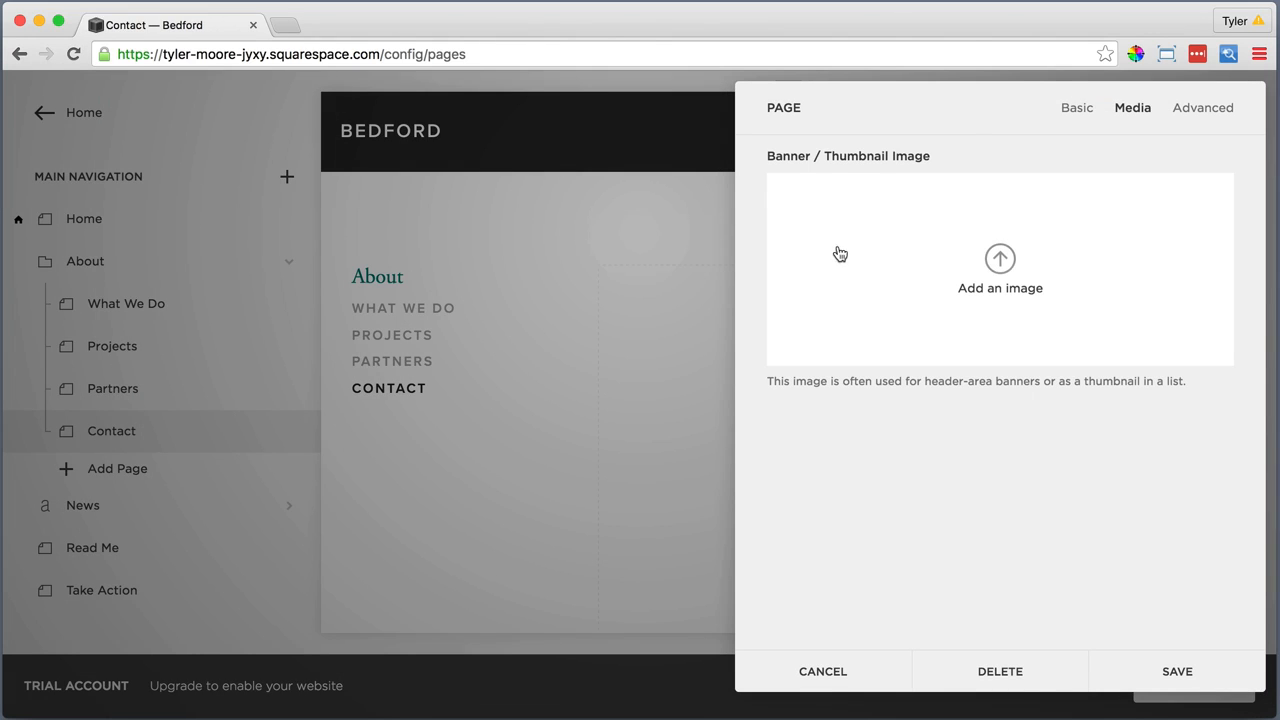
left_click(999, 259)
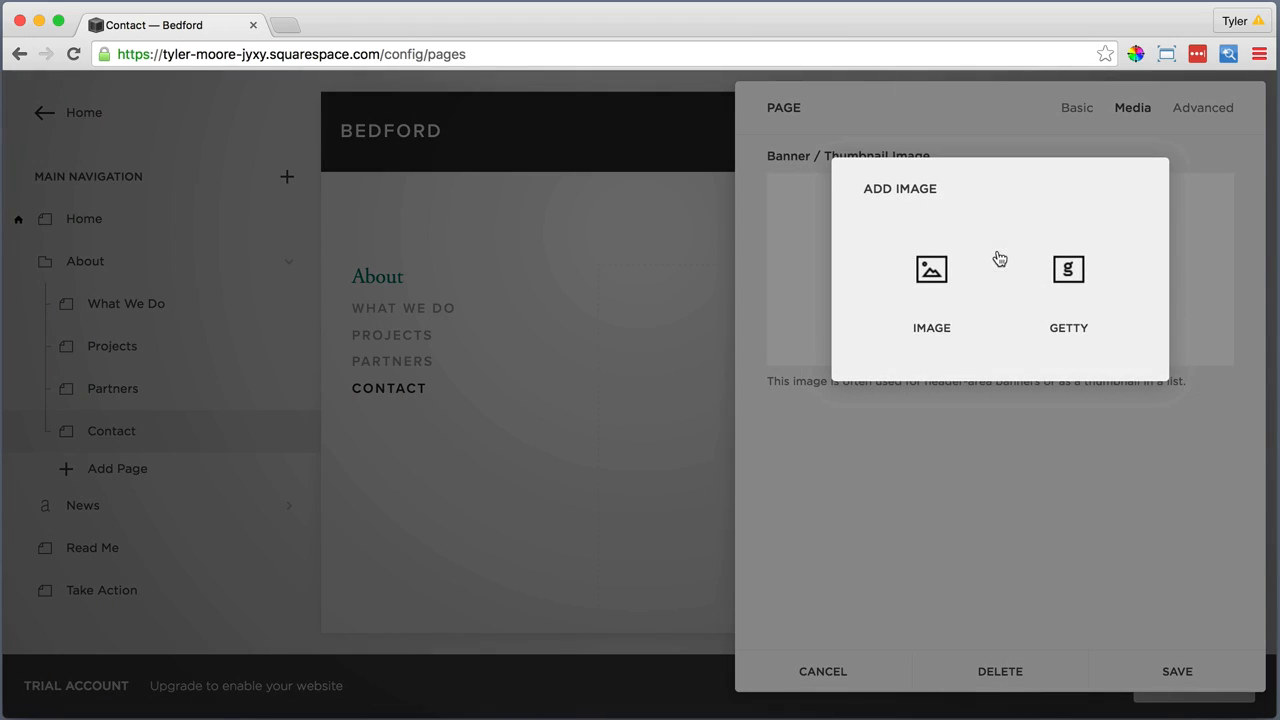
left_click(945, 274)
left_click(585, 140)
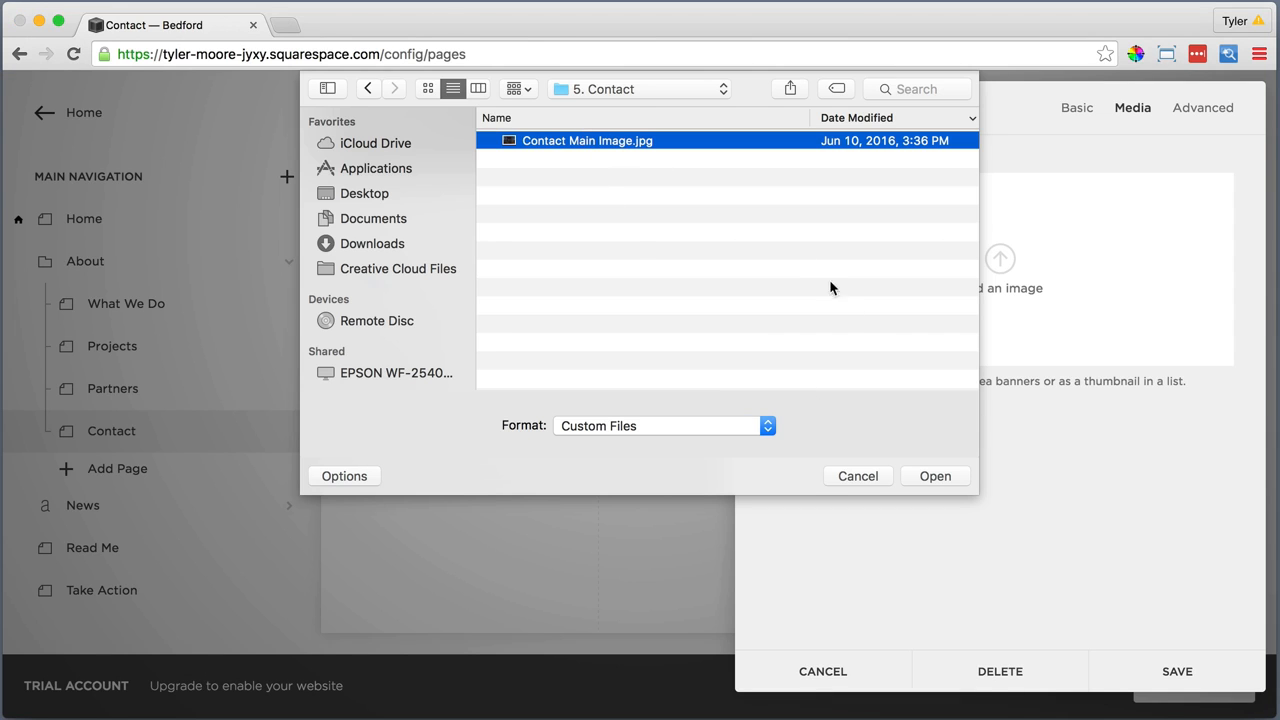
left_click(930, 476)
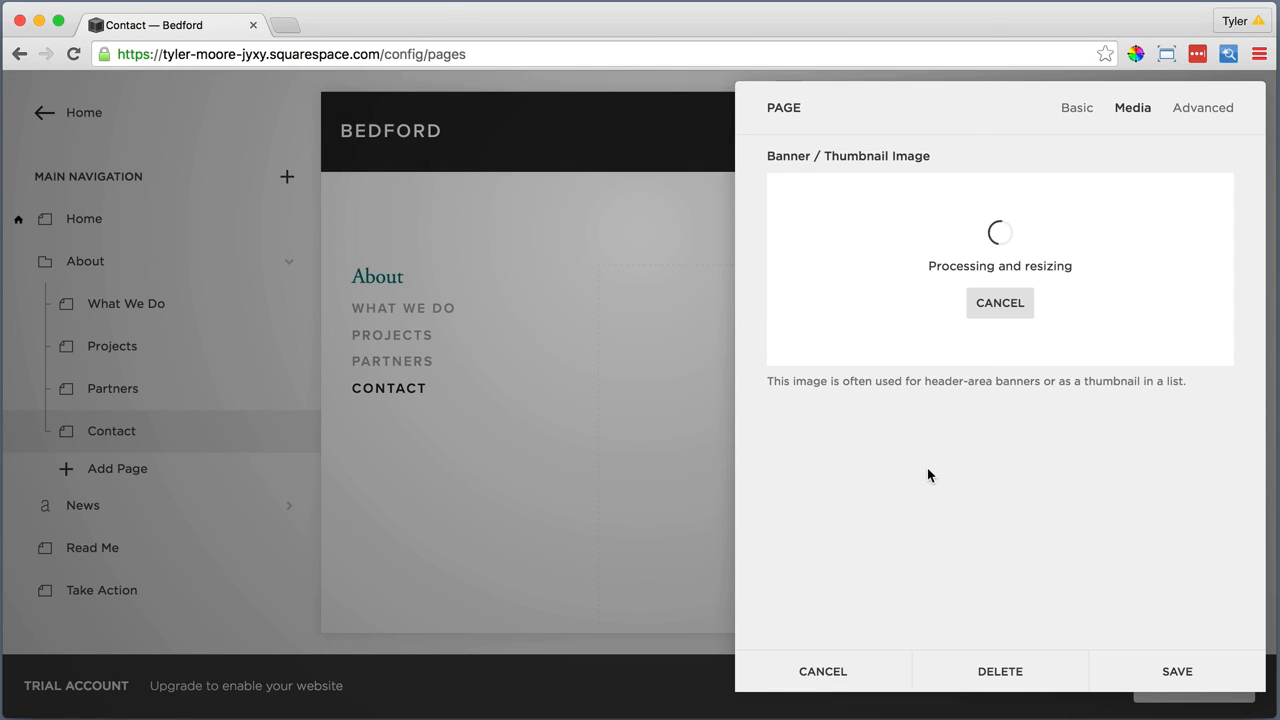
Move the Contact banner image's focal point slightly down from the centre and save the page settings
mouse_move(992, 300)
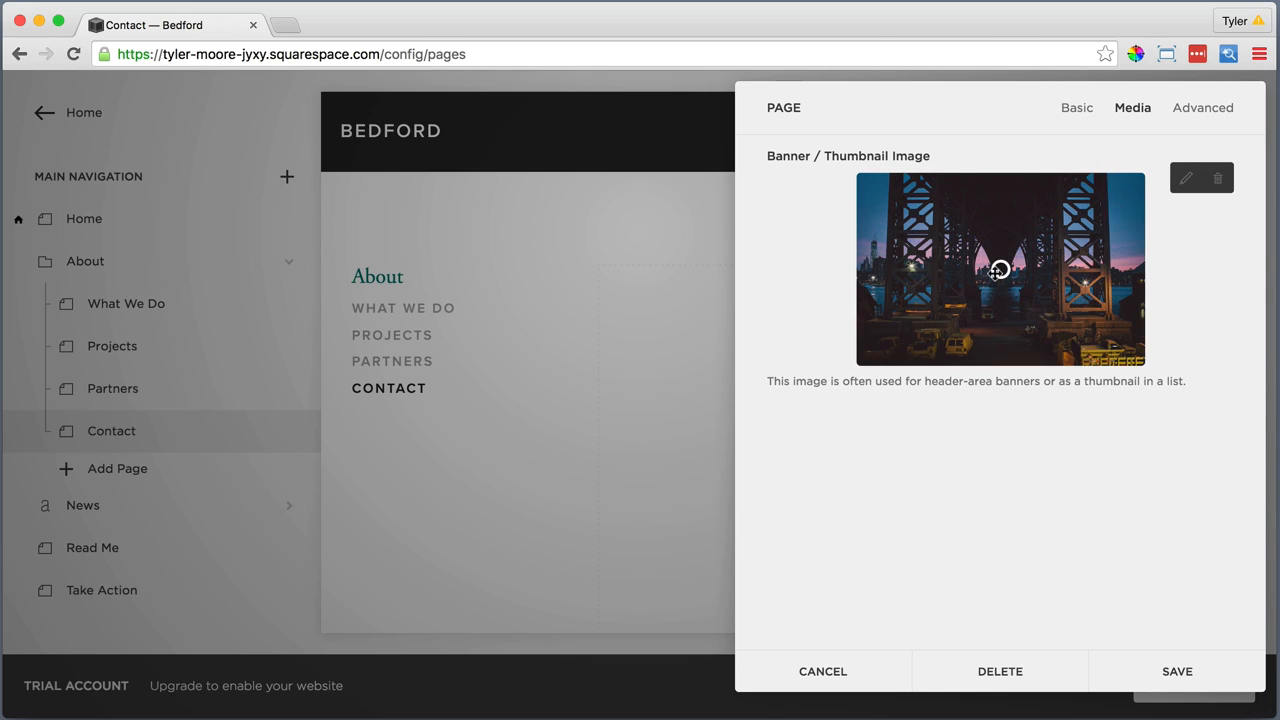
mouse_move(999, 270)
left_click_drag(998, 270, 998, 277)
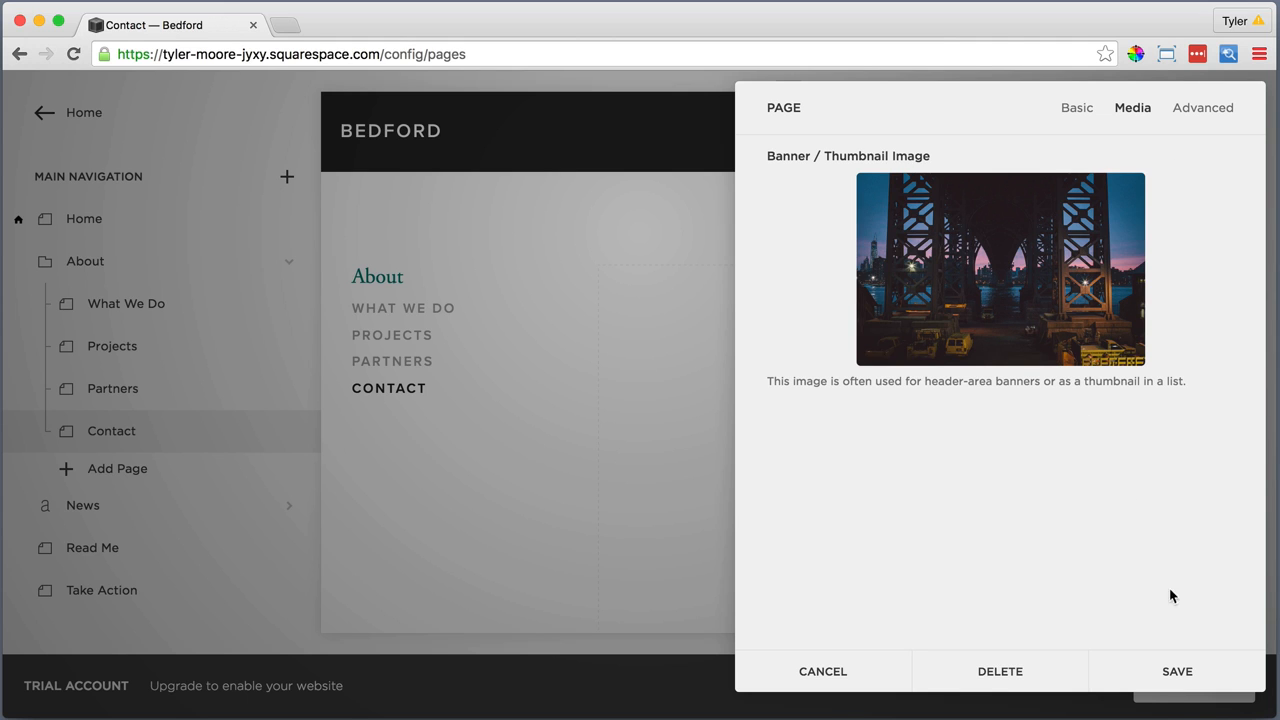
left_click(1176, 673)
Start editing the Contact page's content, enter "Call or visit" in the text block and format it as Heading 2
scroll(726, 506, "down", 4)
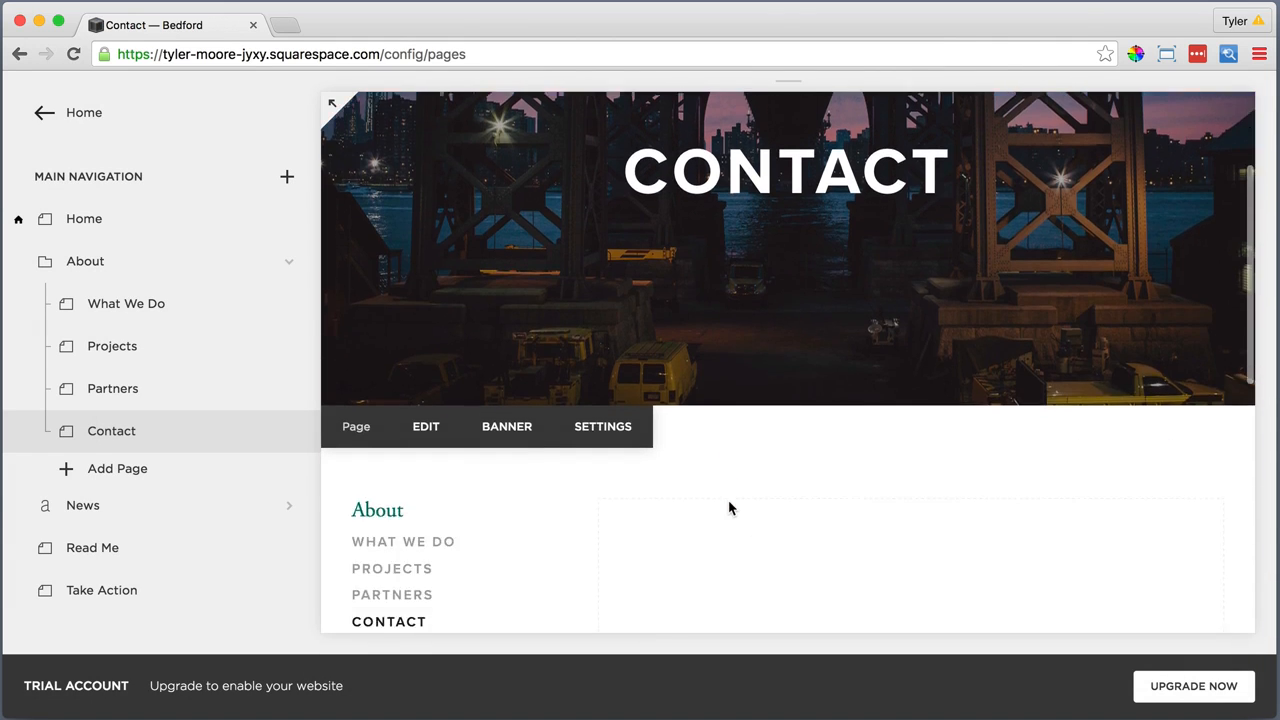
left_click(716, 372)
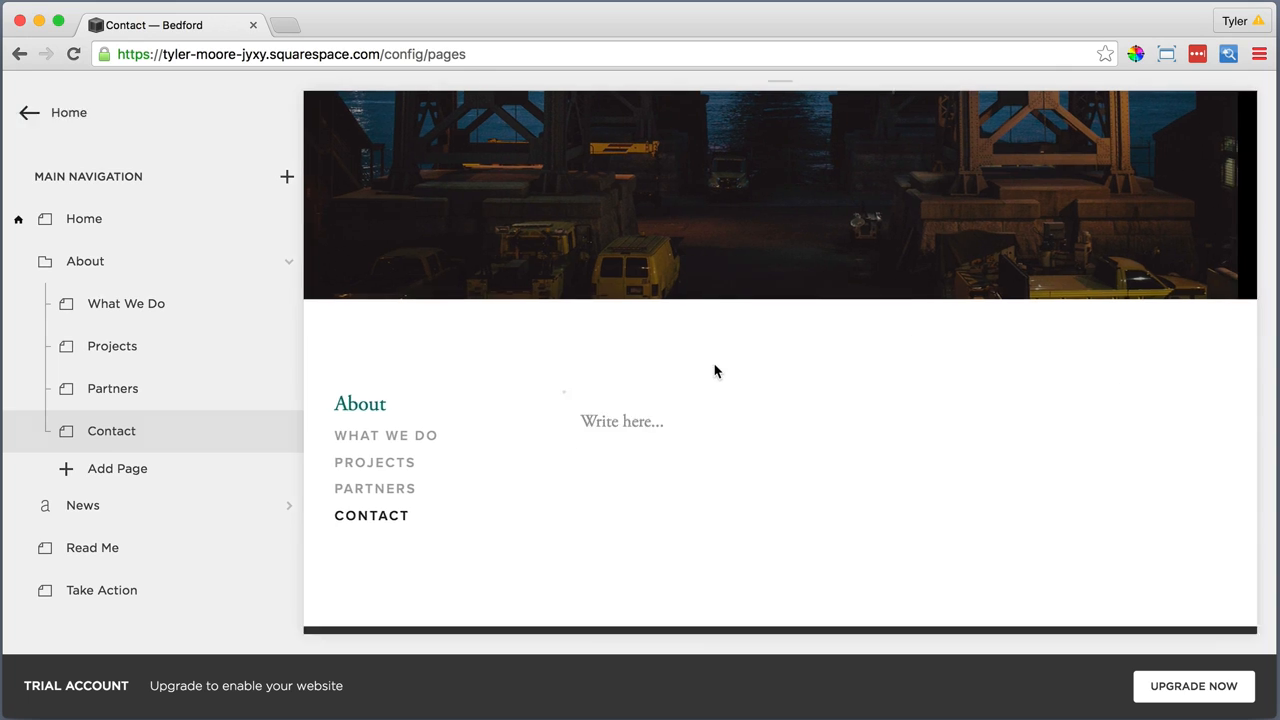
left_click(457, 230)
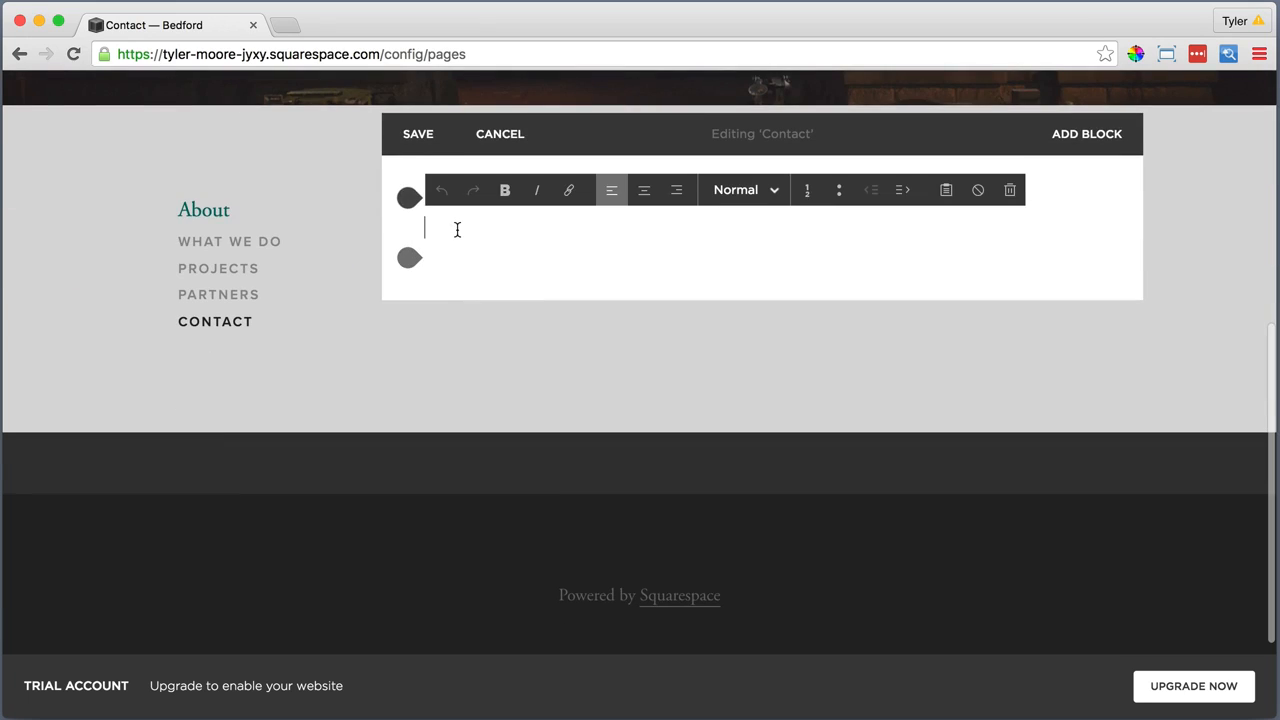
type("Call or visit")
left_click_drag(502, 228, 427, 228)
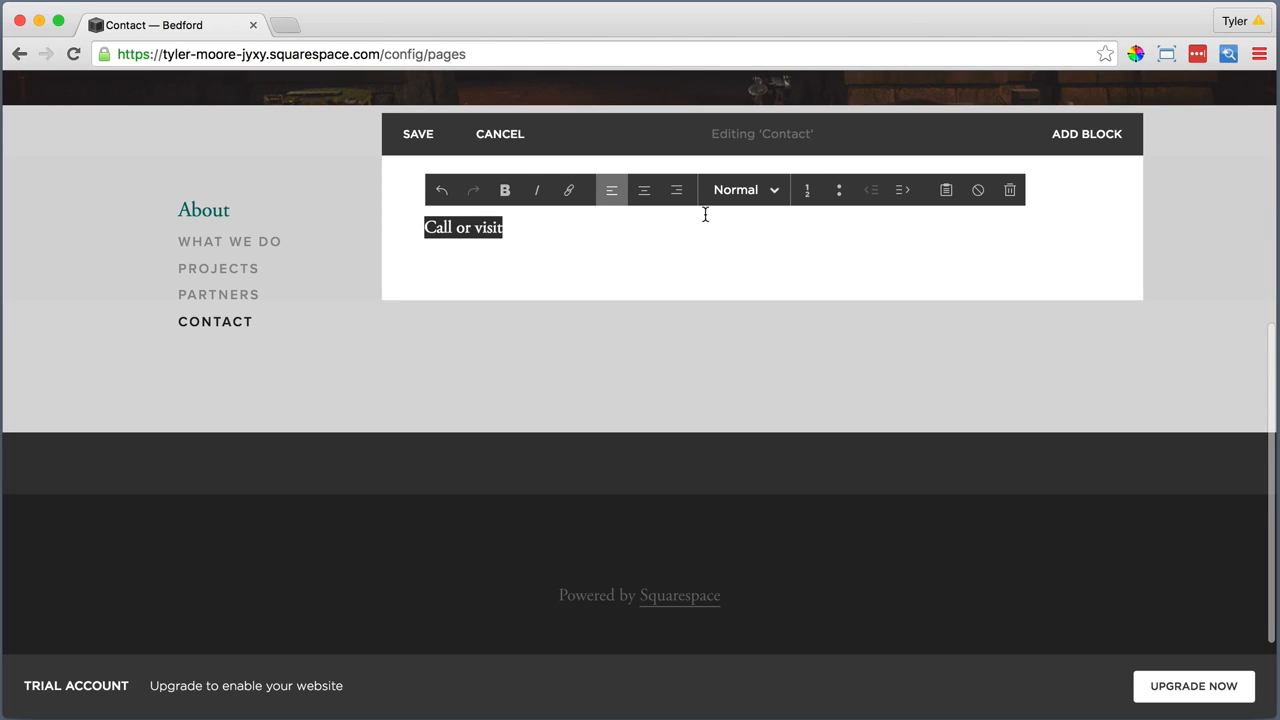
left_click(745, 190)
left_click(748, 286)
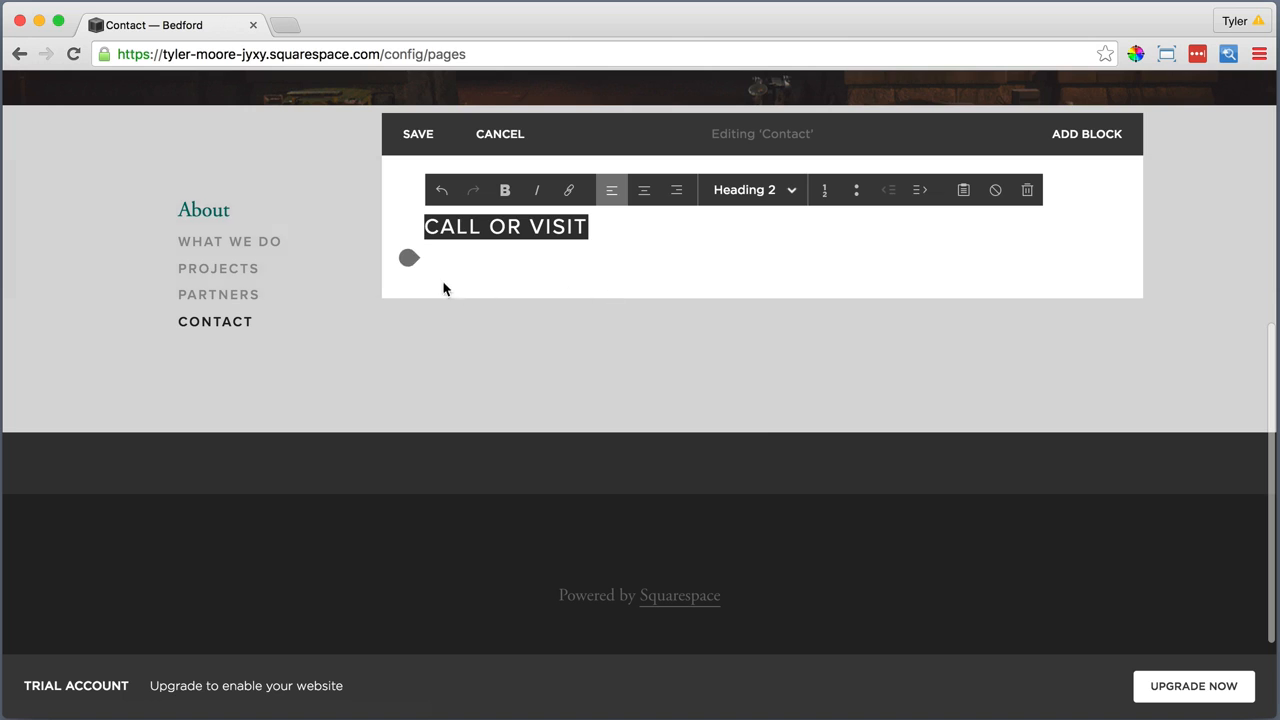
Add a Map block below the "Call or visit" heading and show its design options
left_click(408, 259)
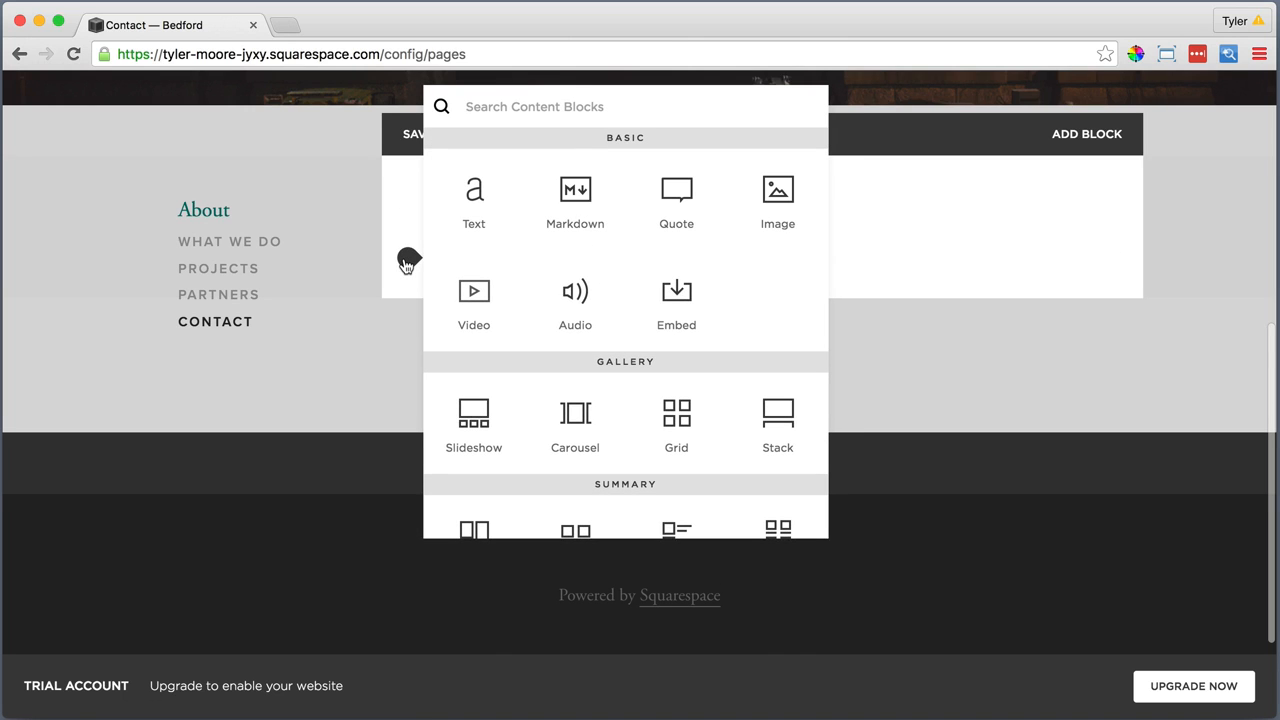
scroll(525, 275, "down", 5)
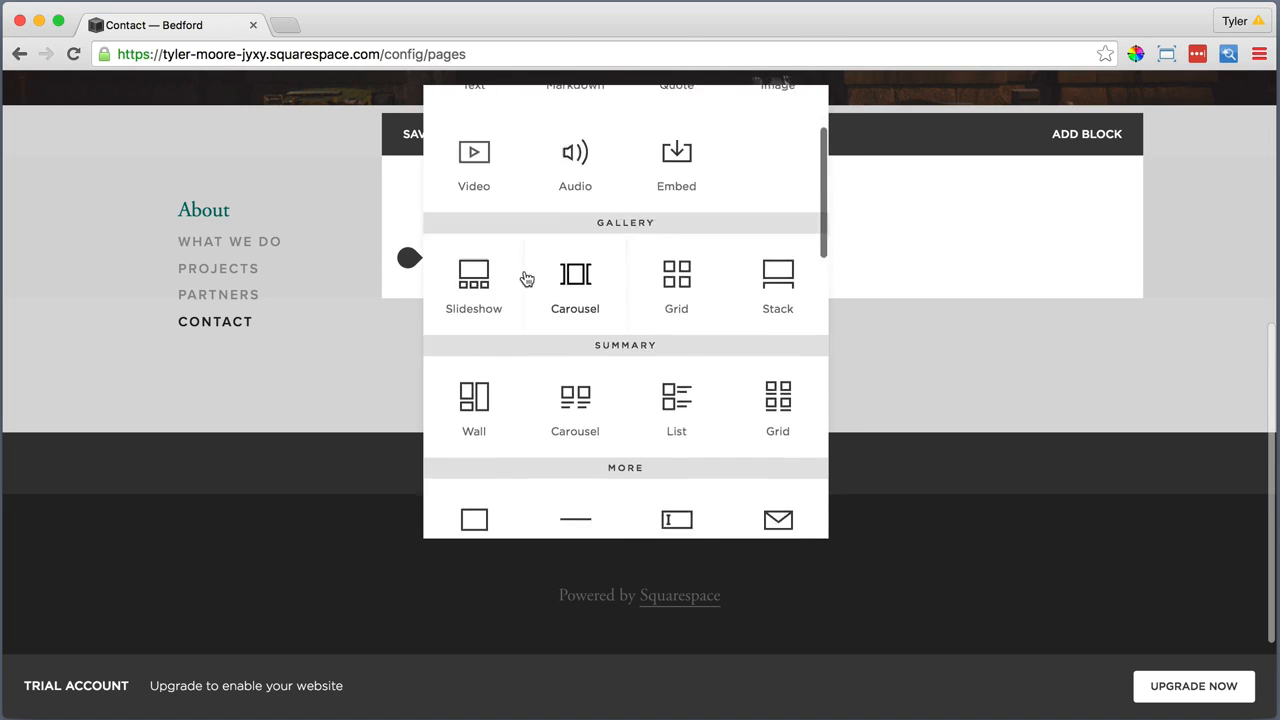
scroll(523, 270, "down", 1)
left_click(476, 390)
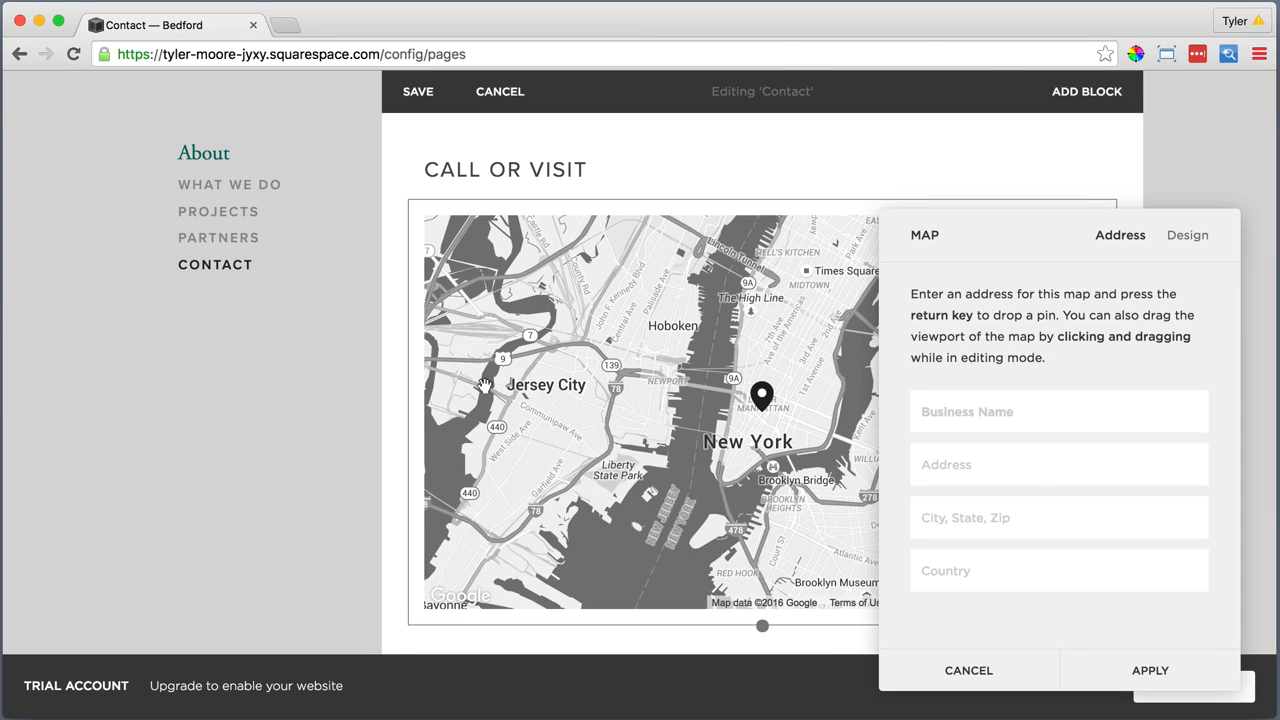
left_click(1188, 236)
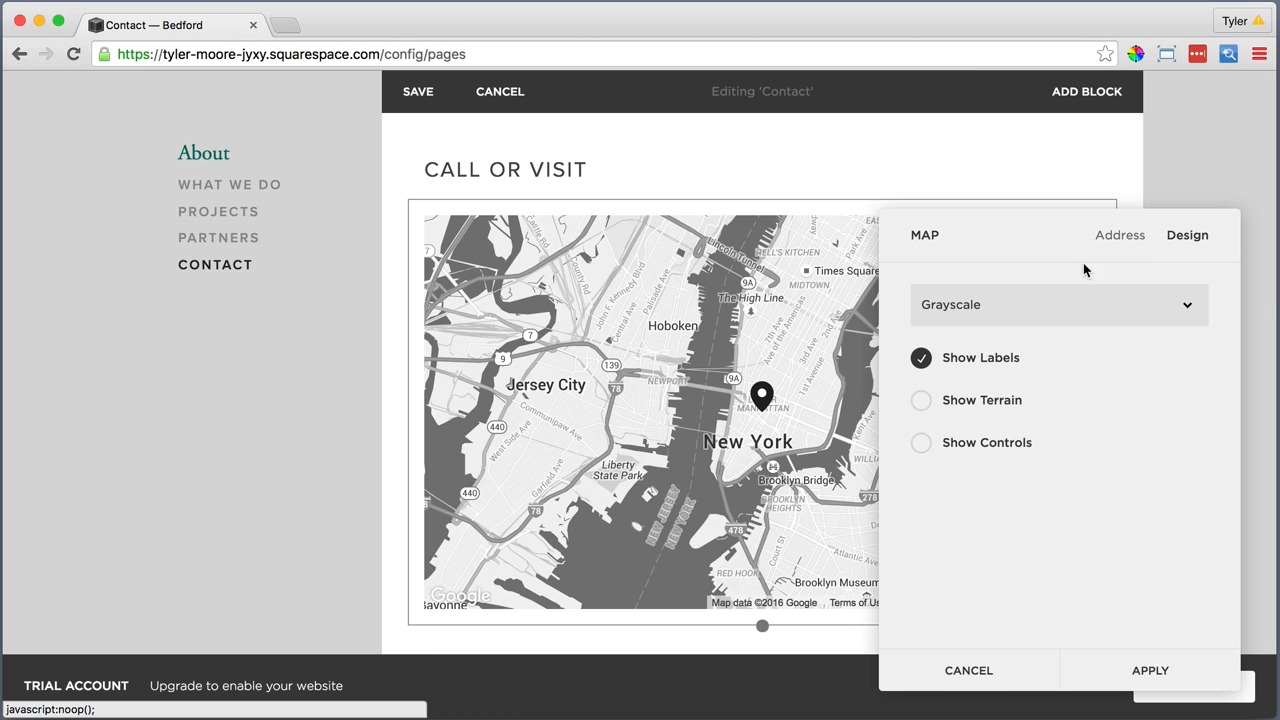
Set the map's style to Original and apply the map block settings
left_click(1050, 300)
left_click(1008, 289)
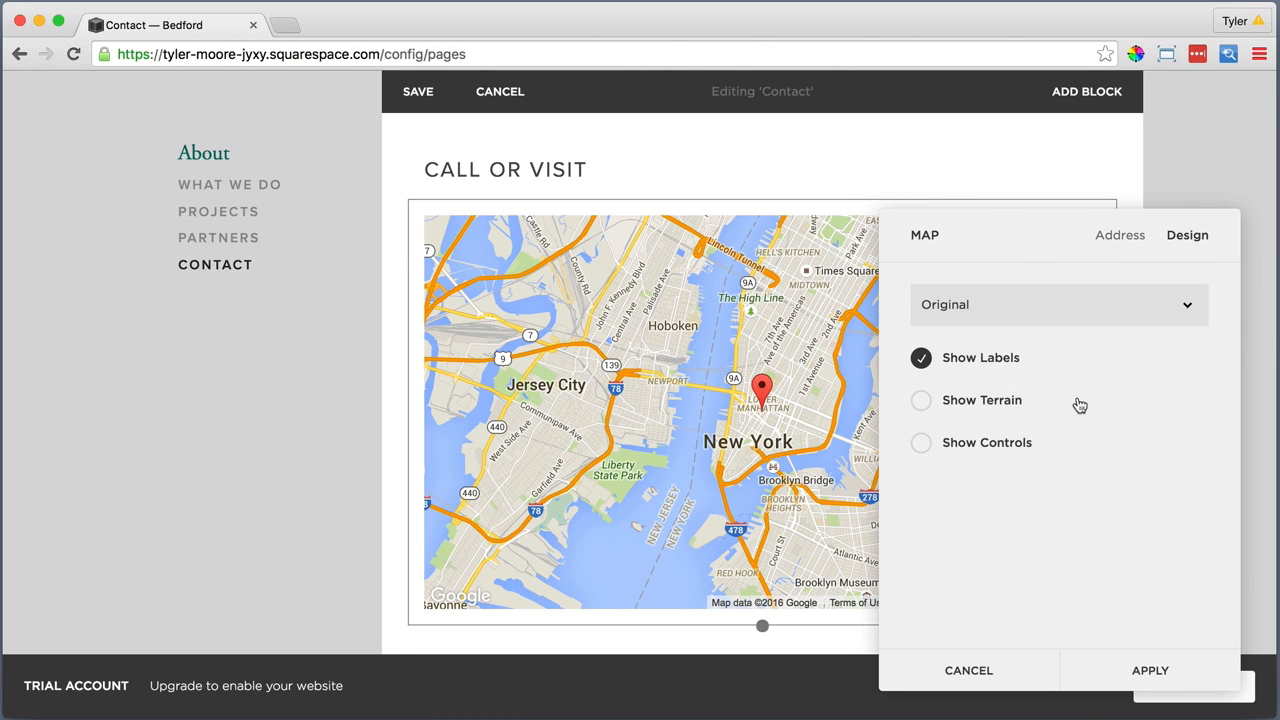
left_click(1152, 676)
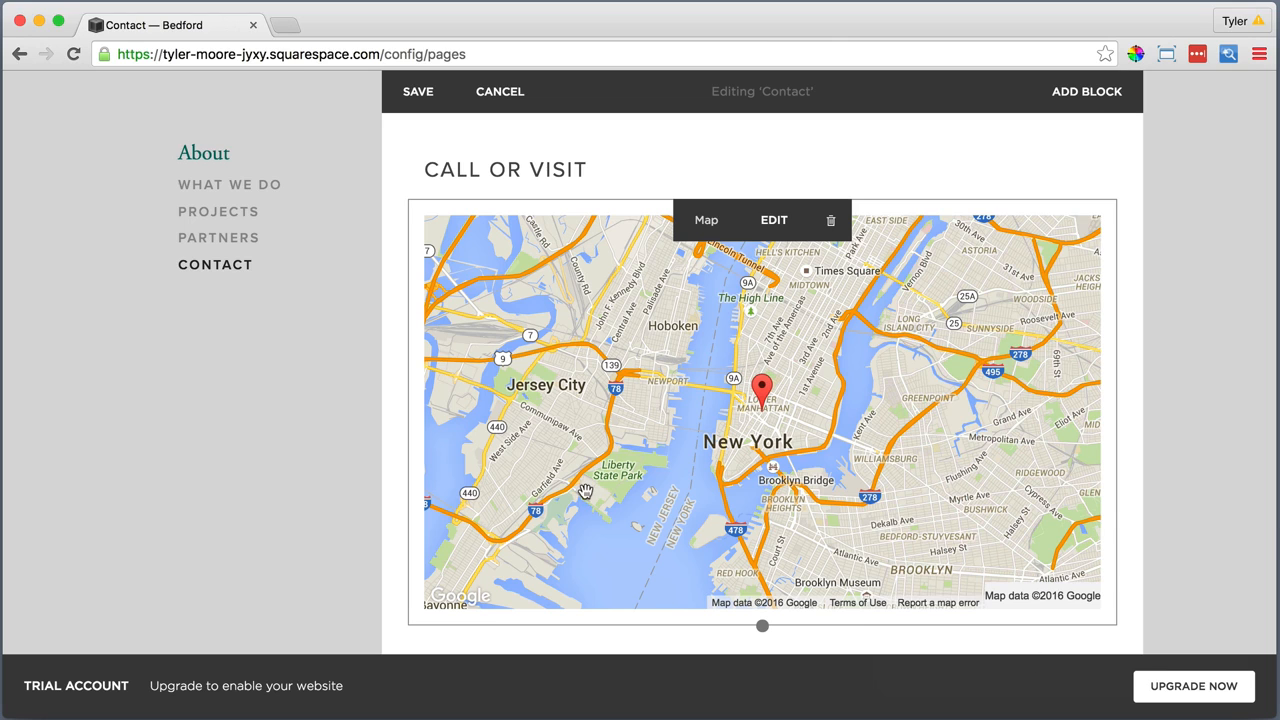
Add a Text block below the map and insert the copied postal address and phone number as plain text
scroll(585, 492, "down", 4)
left_click(408, 434)
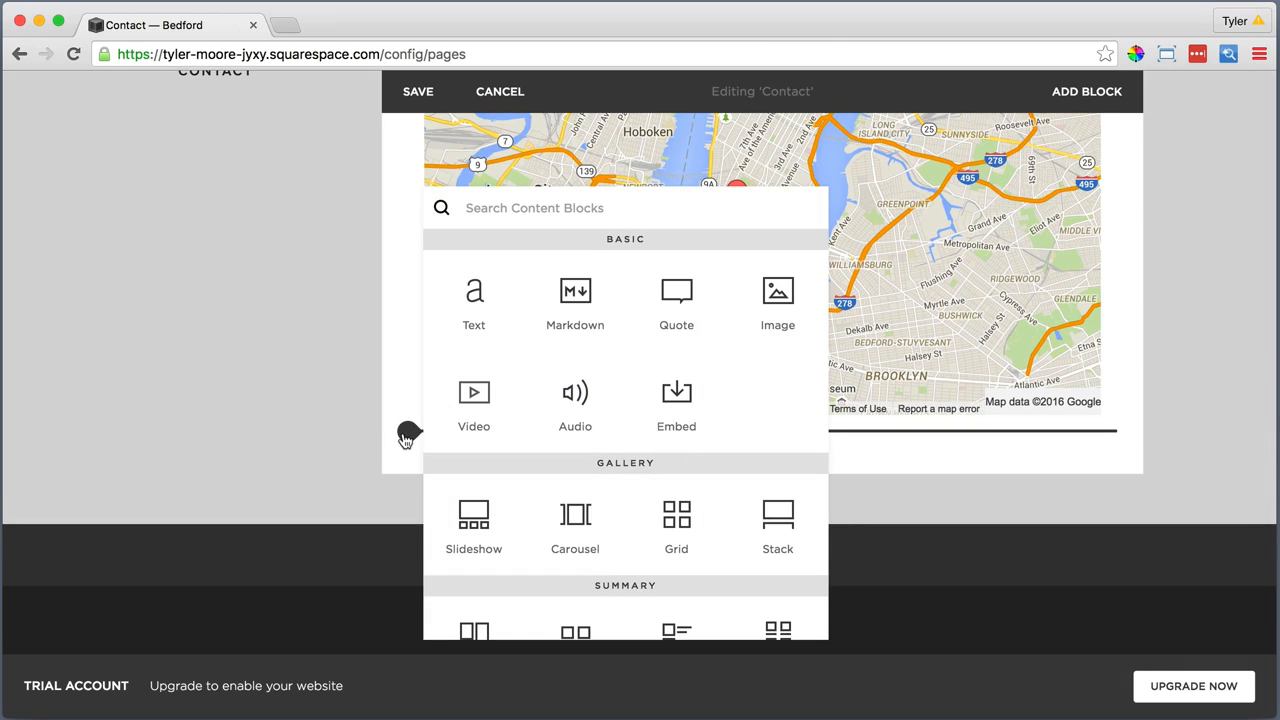
left_click(474, 295)
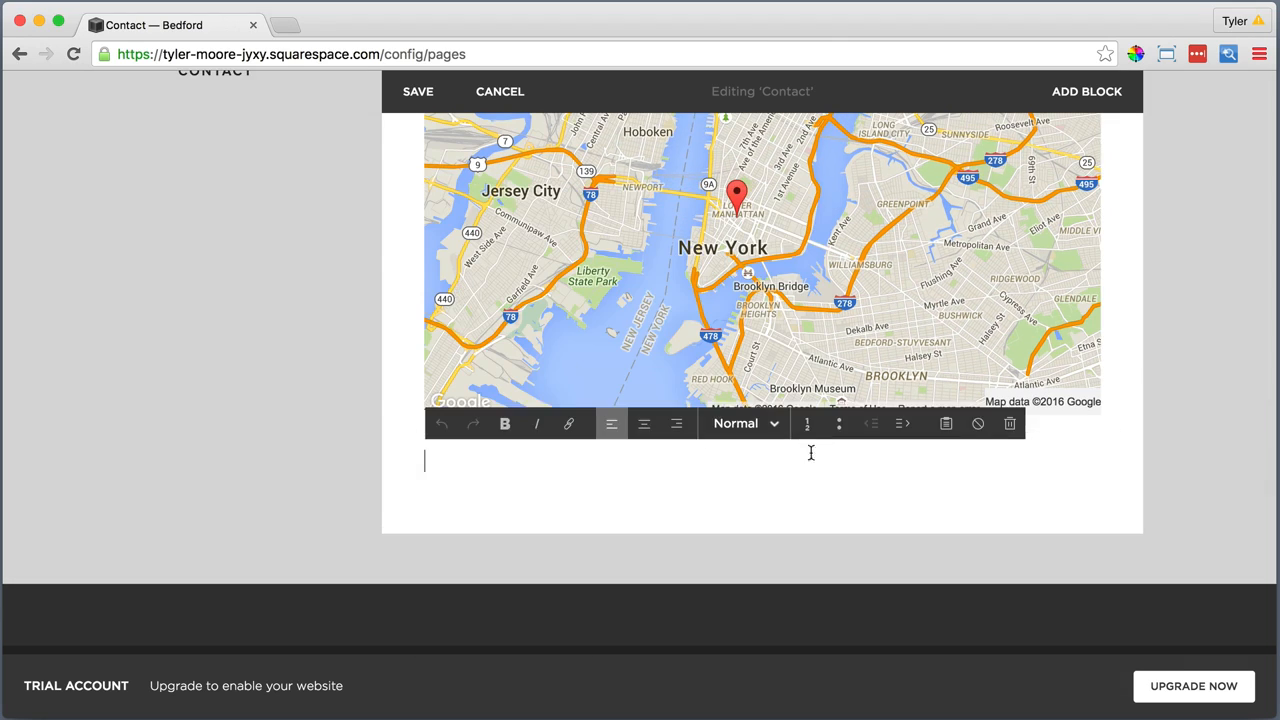
left_click(946, 423)
right_click(540, 343)
left_click(584, 437)
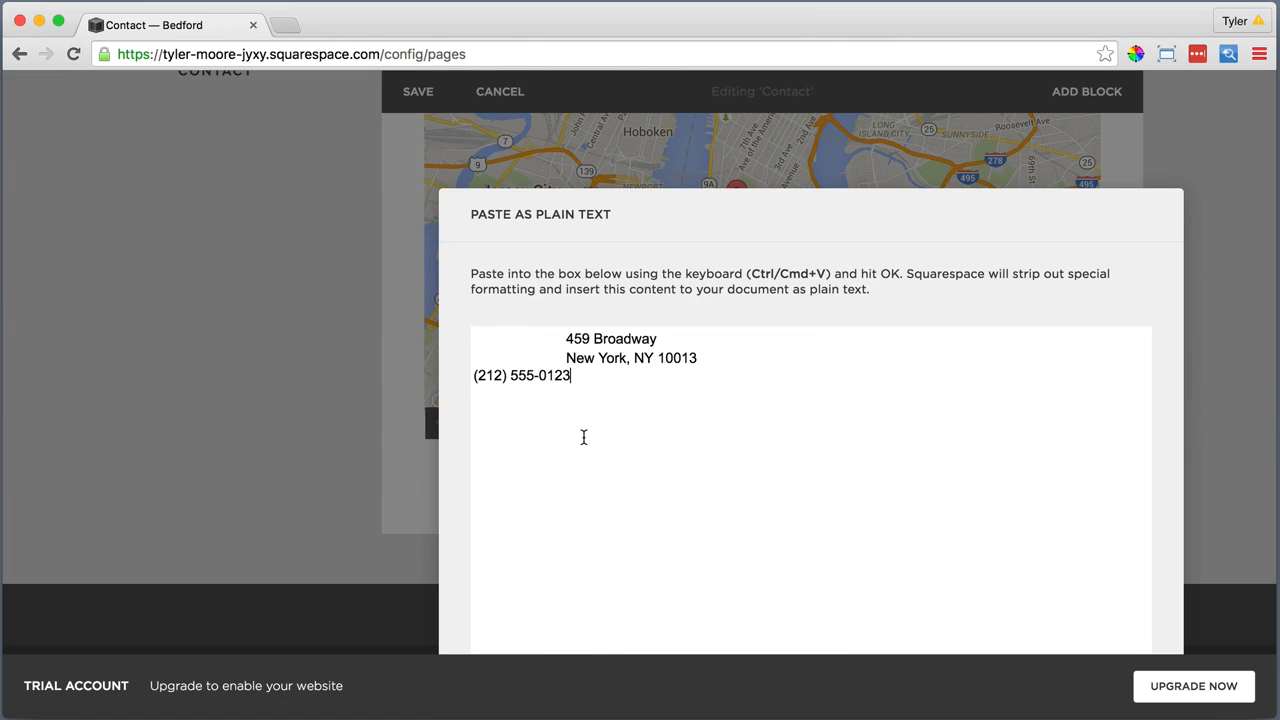
left_click(870, 622)
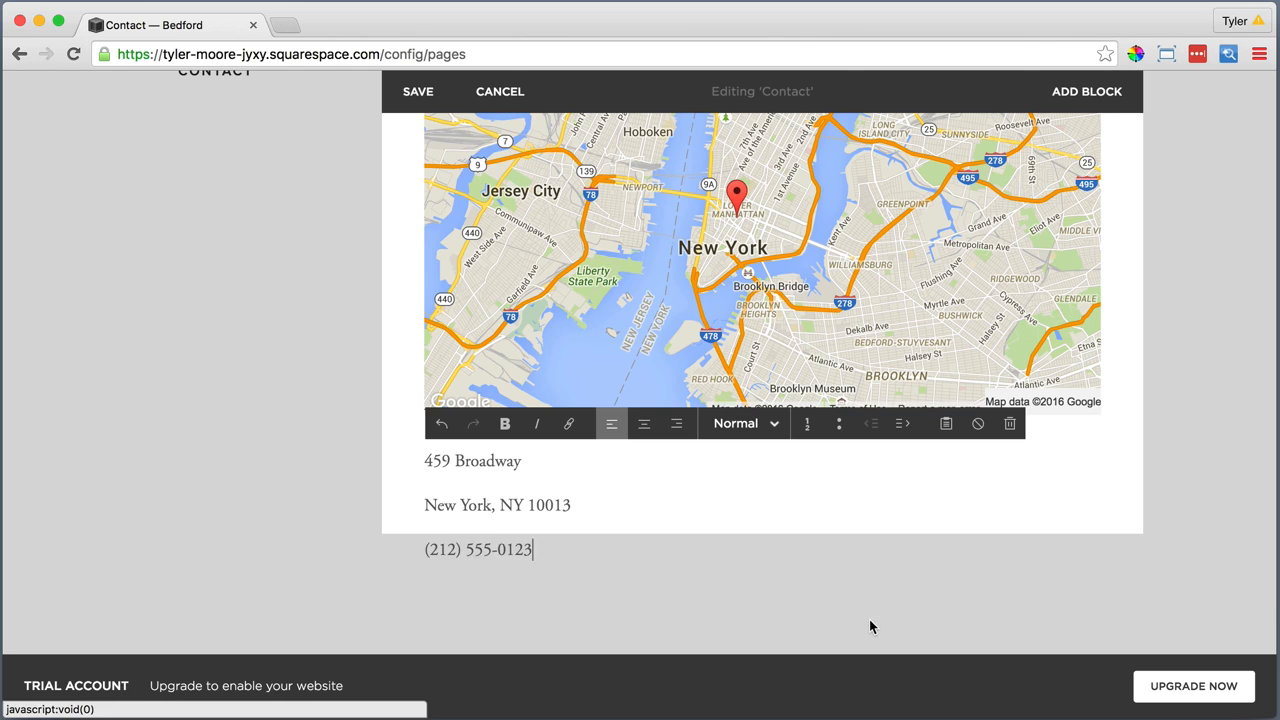
Apply Normal style to the address text and replace its paragraph breaks with single line breaks between the street, city and phone lines
left_click_drag(533, 541, 421, 470)
left_click(722, 424)
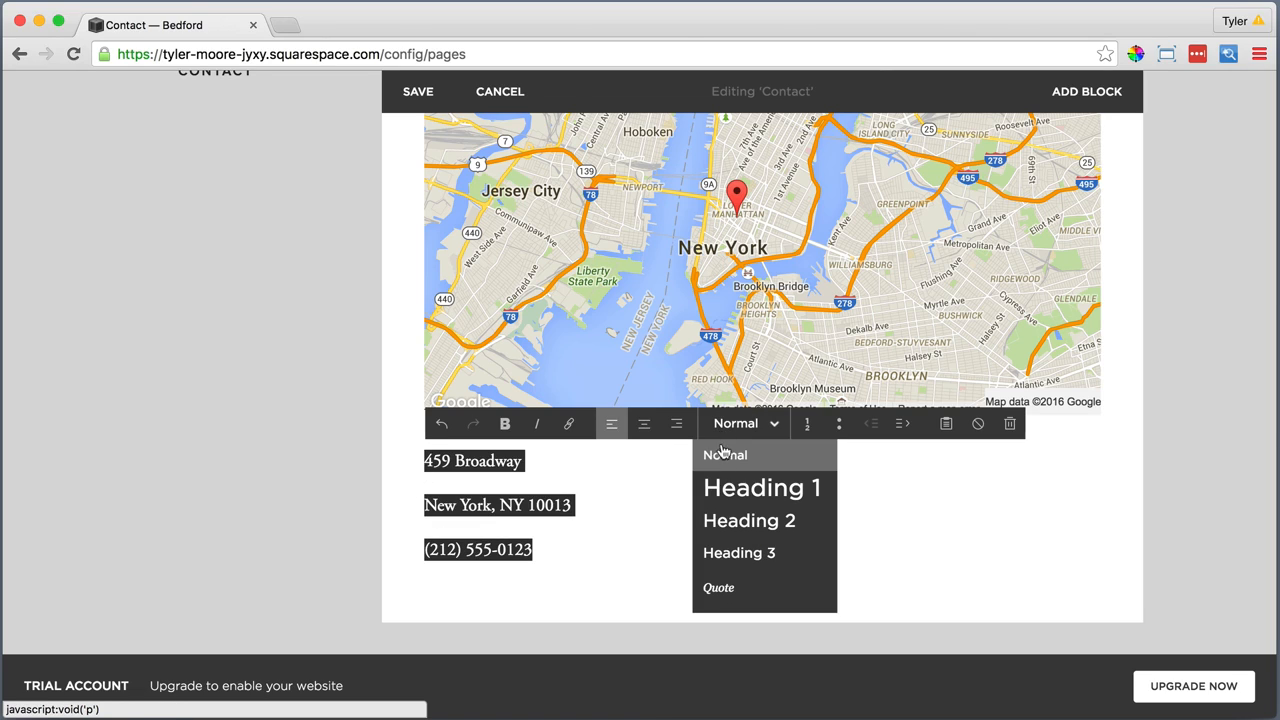
left_click(720, 453)
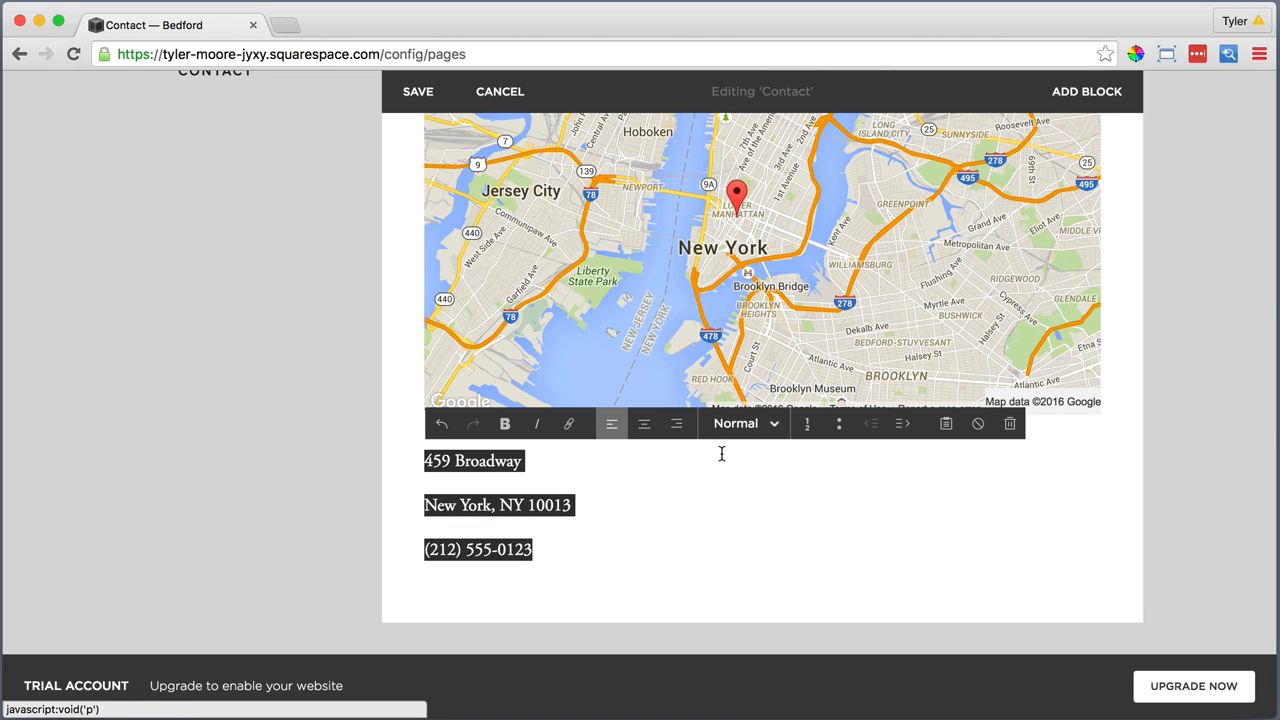
left_click(425, 504)
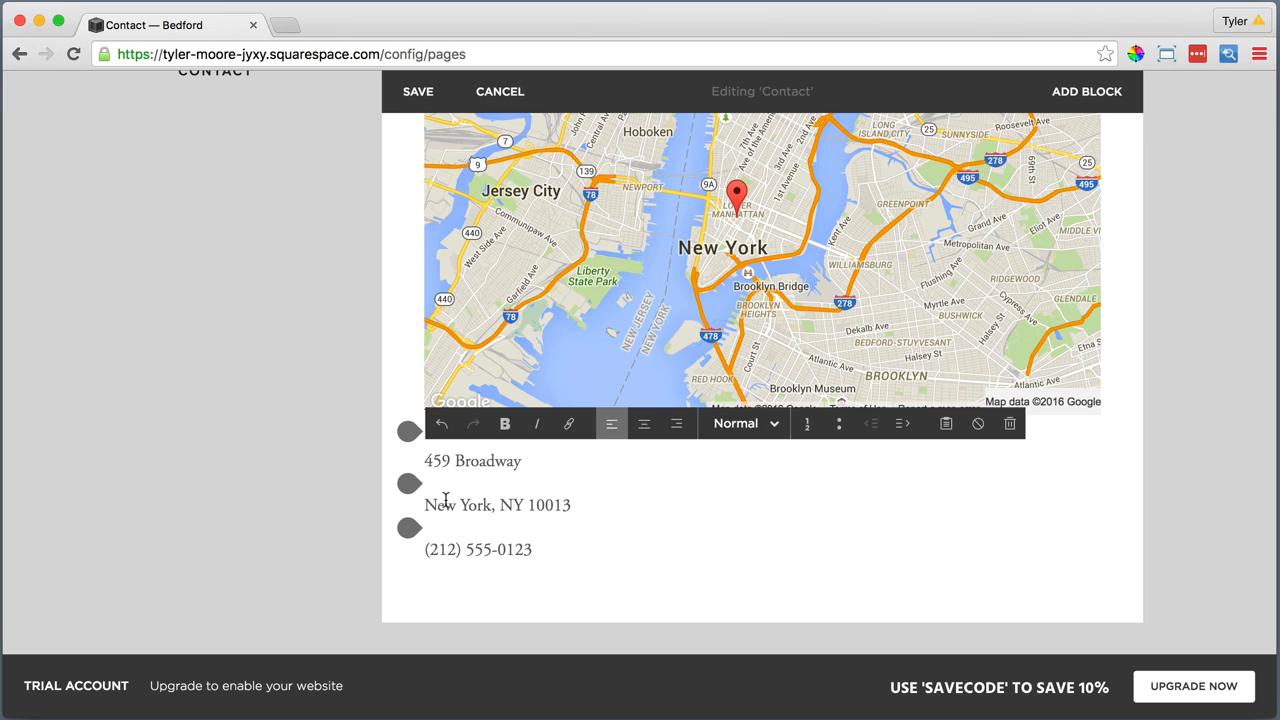
key("BackSpace")
key("shift+Return")
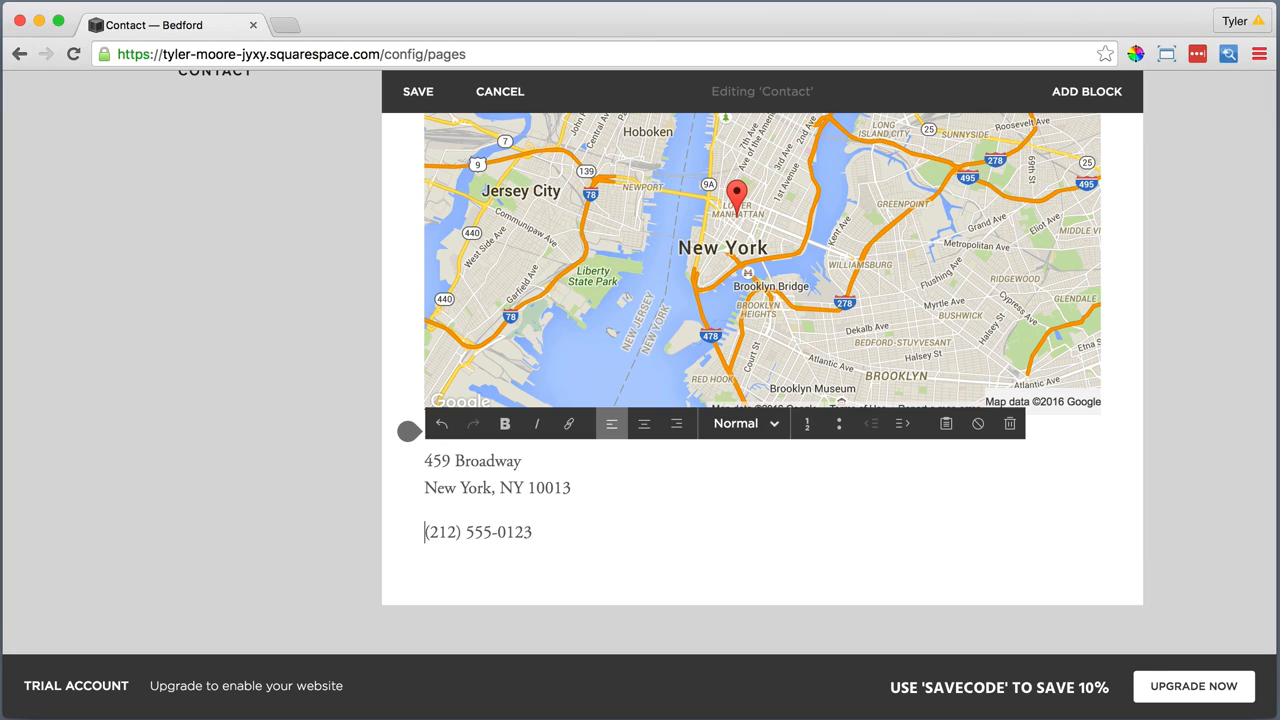
key("BackSpace")
key("shift+Return")
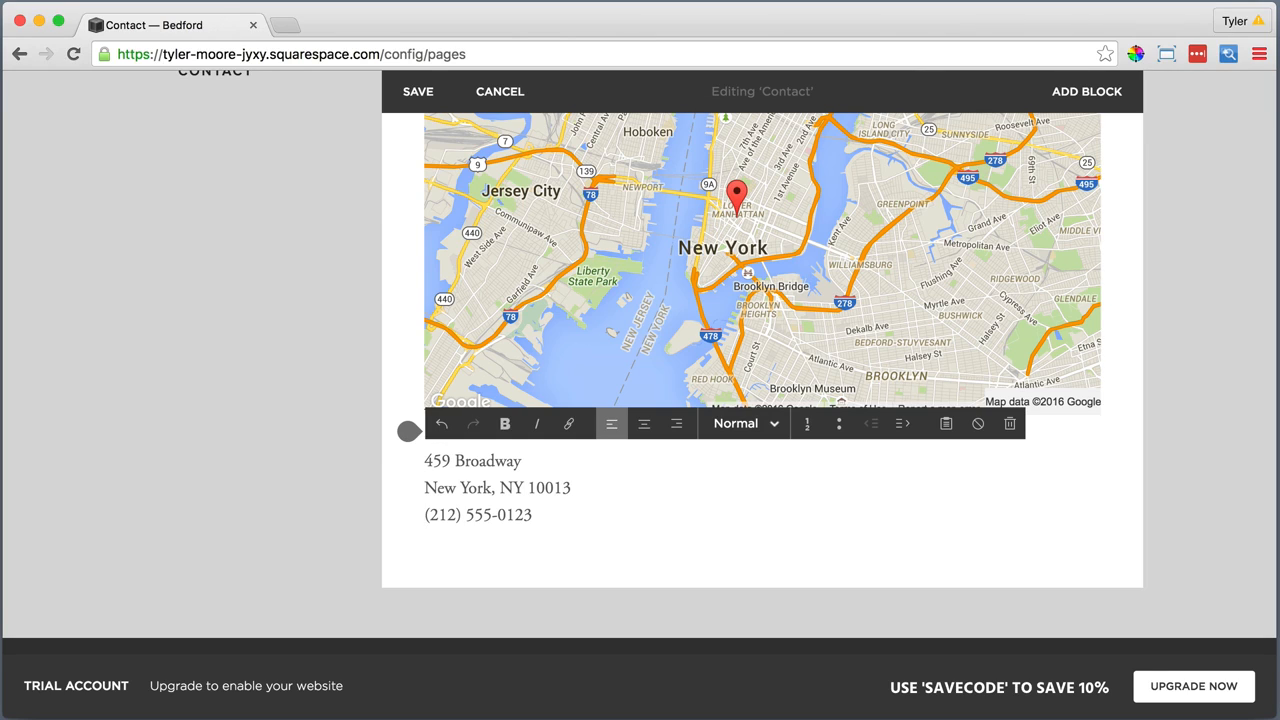
Add a Line block below the address and phone text
left_click(409, 548)
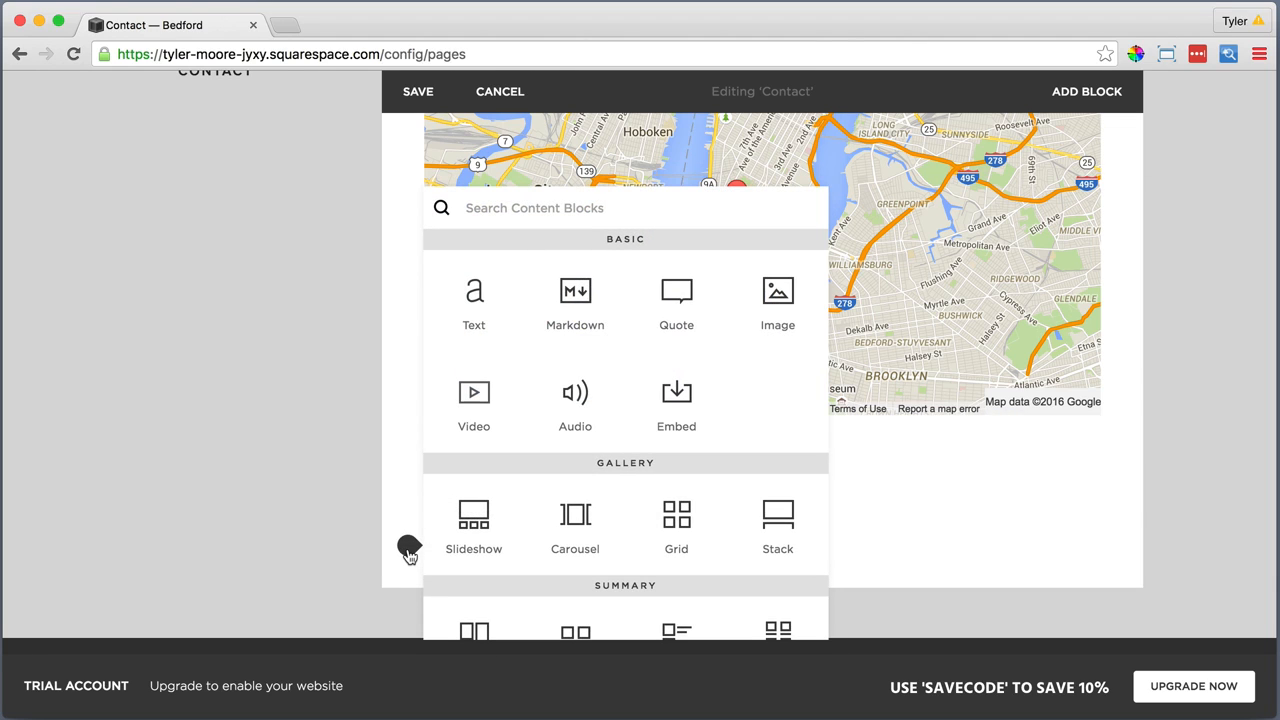
scroll(460, 553, "down", 5)
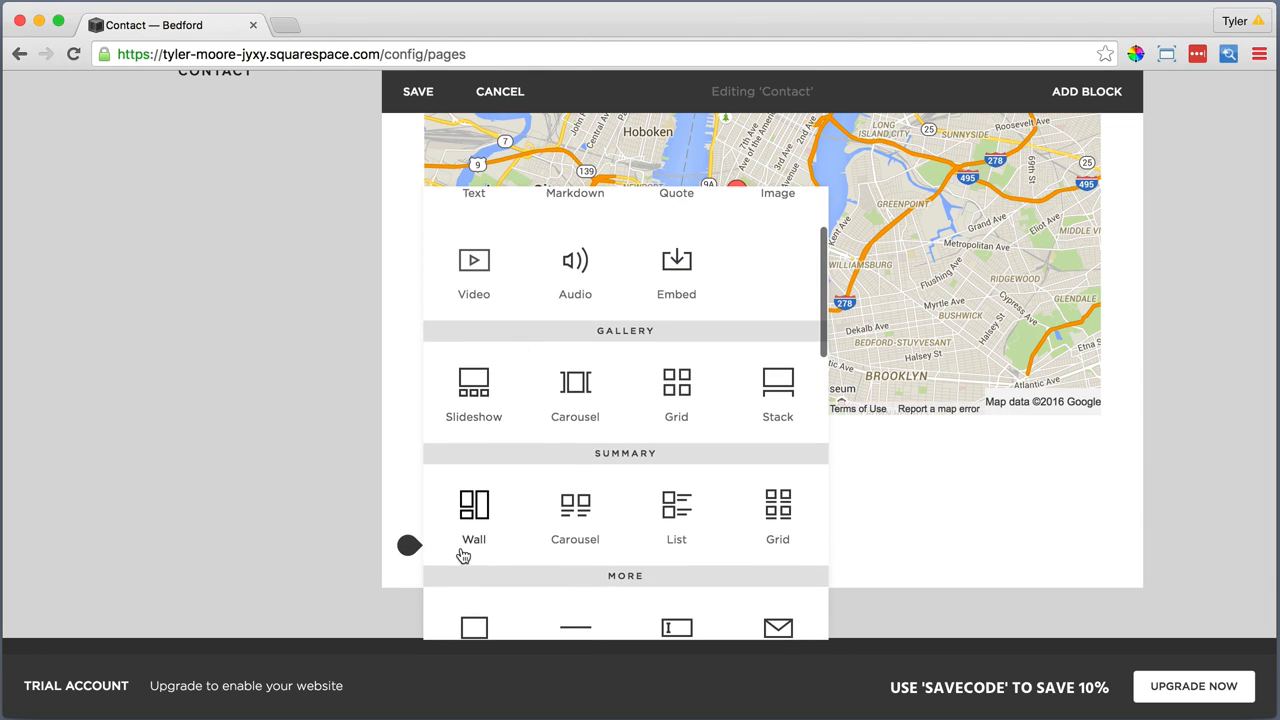
left_click(585, 563)
Add a Text block below the line and paste the Monday–Friday, Saturday and Sunday opening hours into its plain-text box
scroll(575, 540, "down", 3)
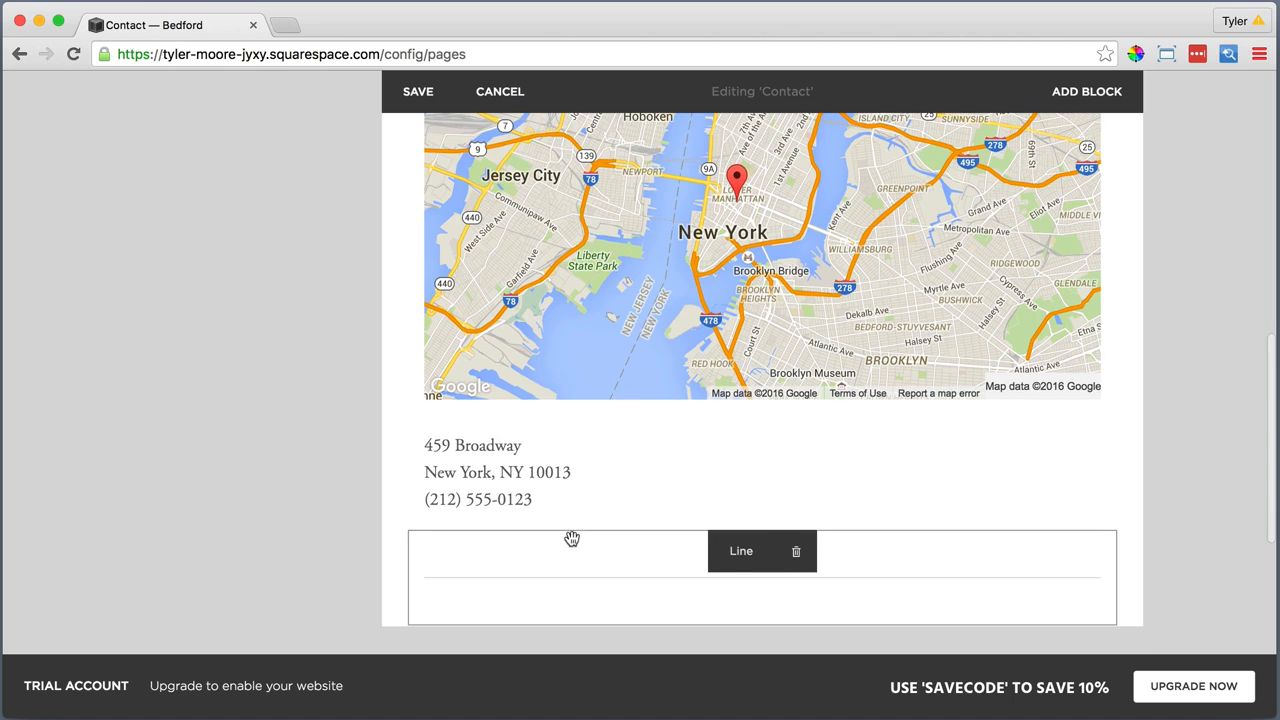
left_click(408, 491)
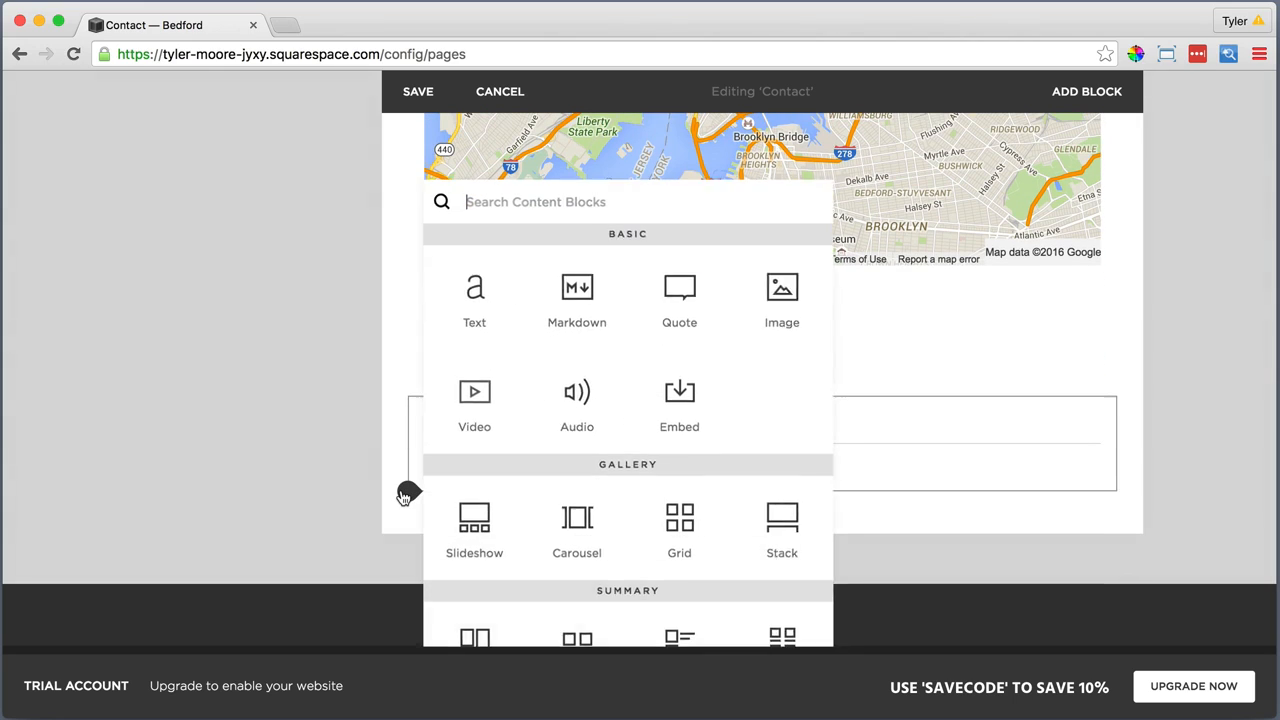
left_click(474, 290)
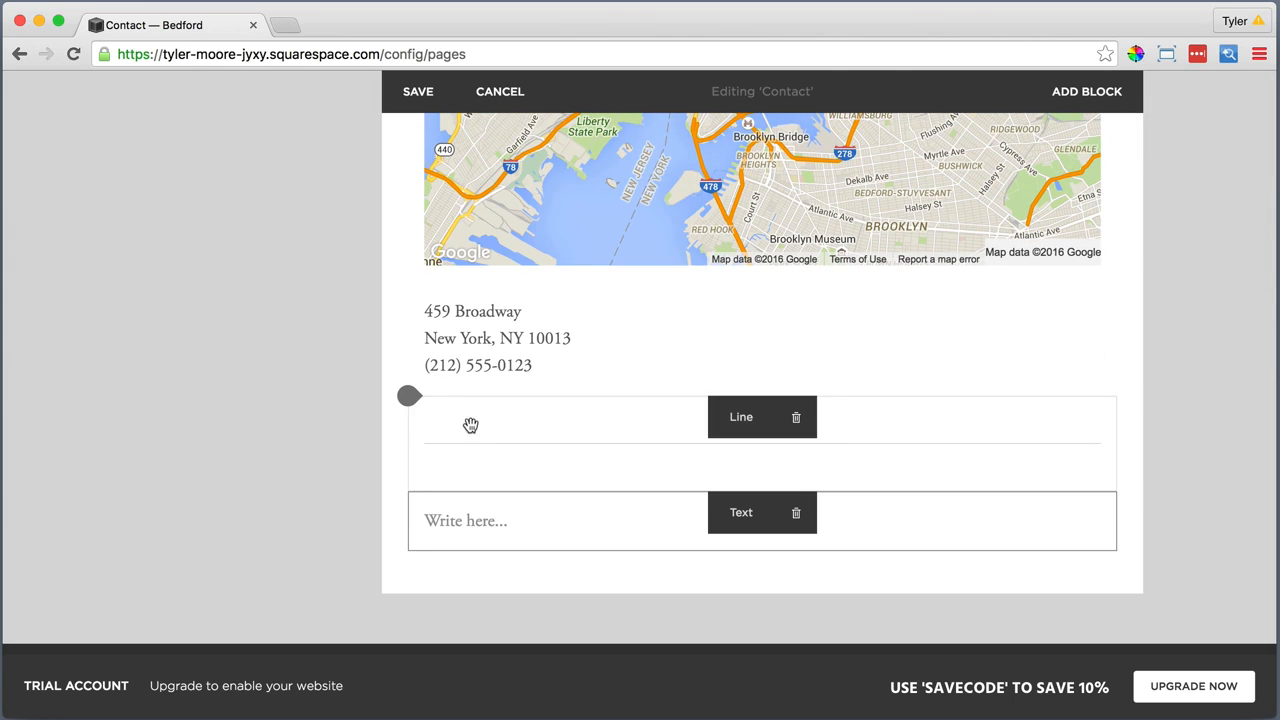
left_click(466, 521)
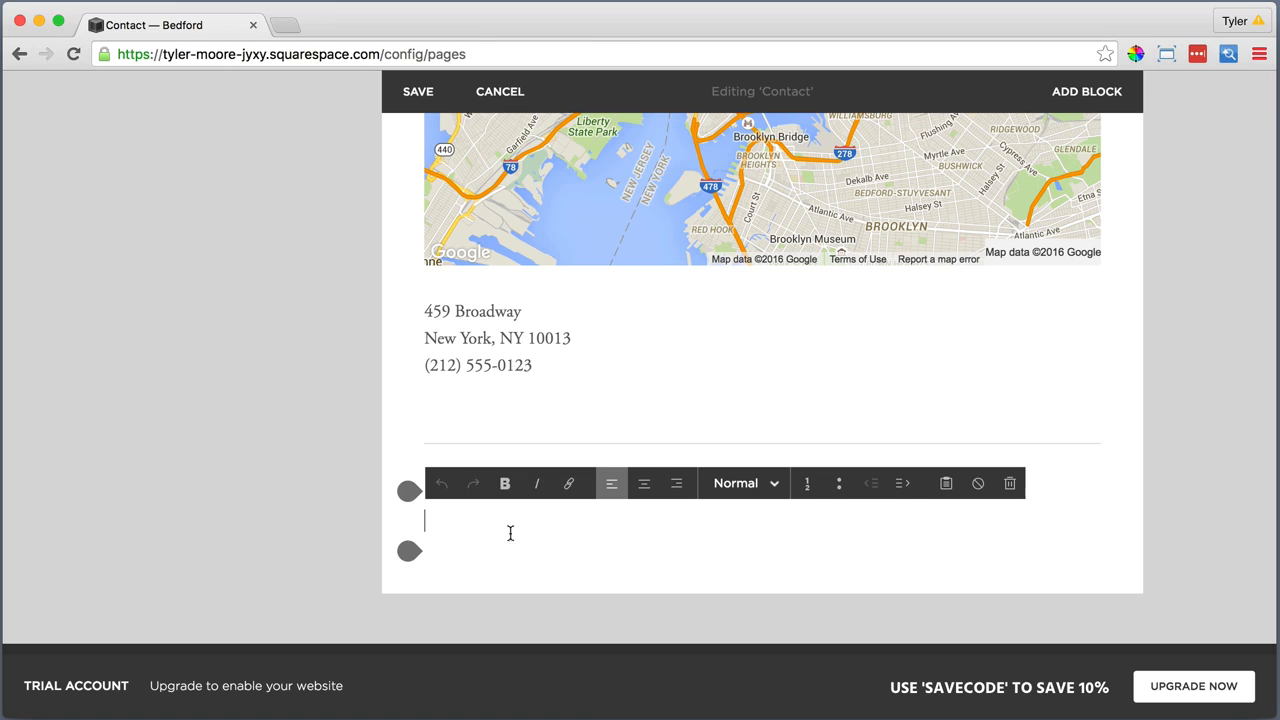
left_click(946, 483)
right_click(535, 370)
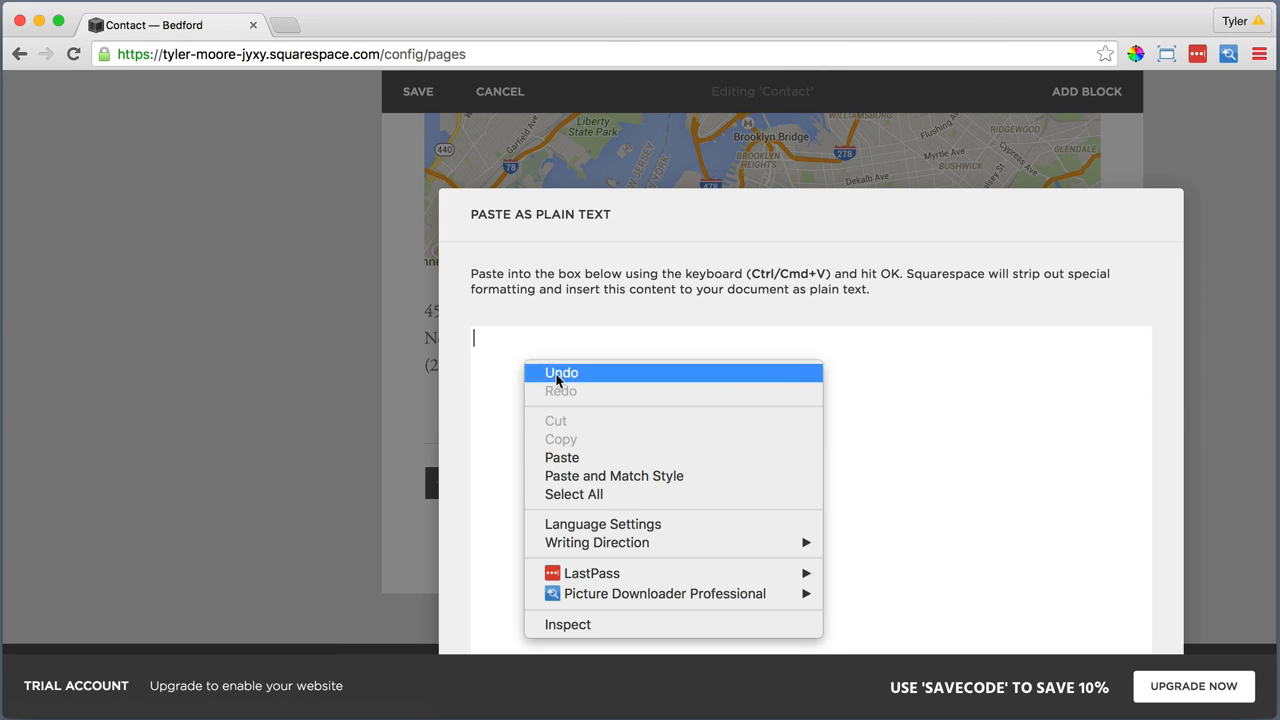
left_click(557, 458)
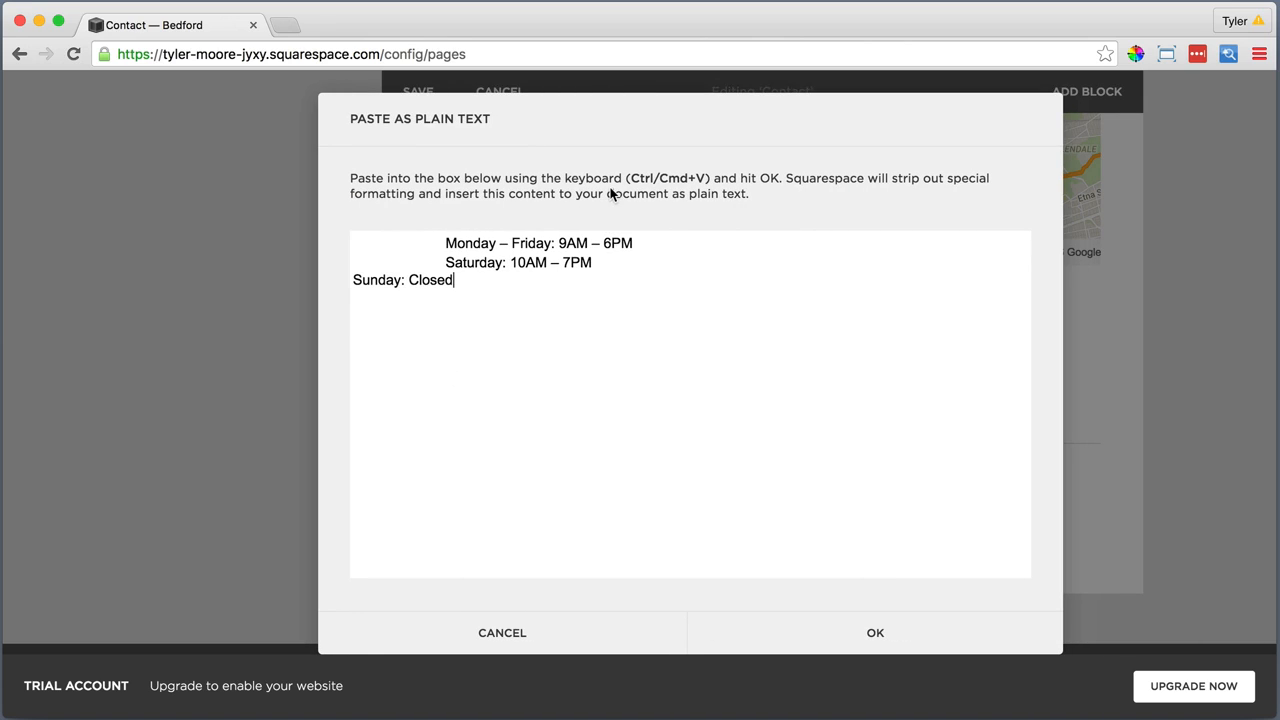
Search the web for "en dash" in a new browser tab and copy the en dash character from The Punctuation Guide
left_click(286, 28)
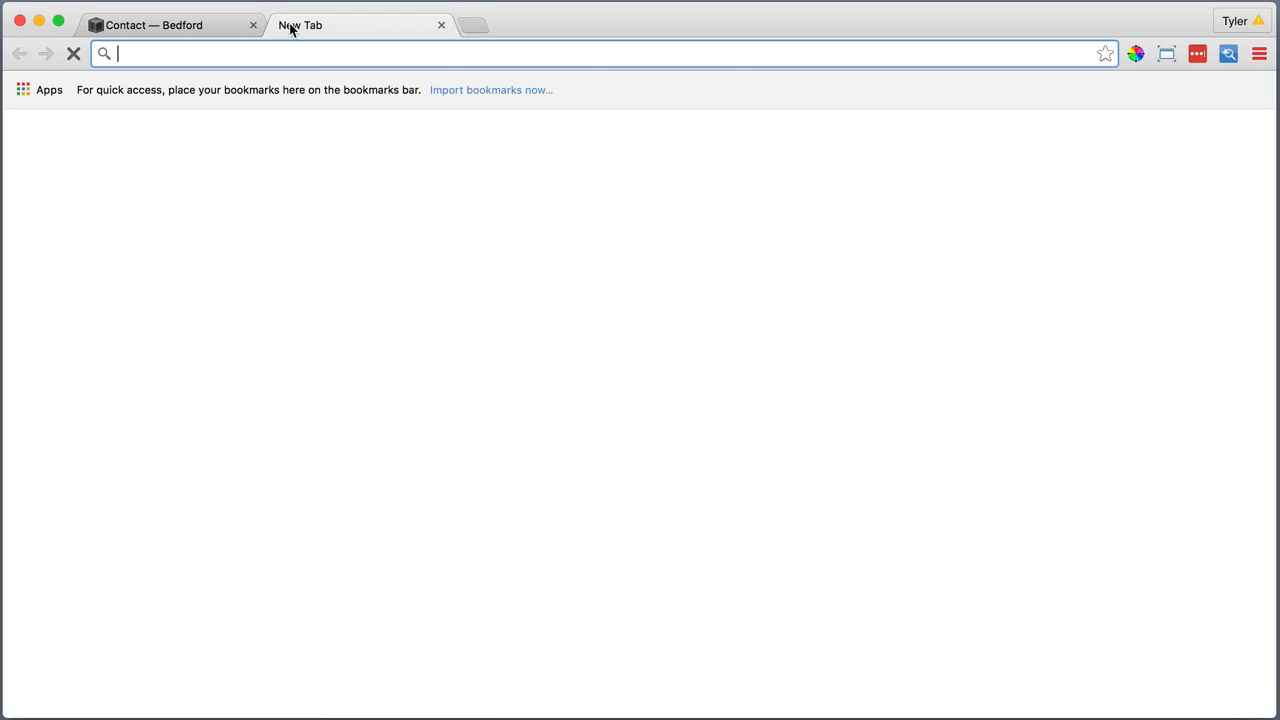
type("en dash")
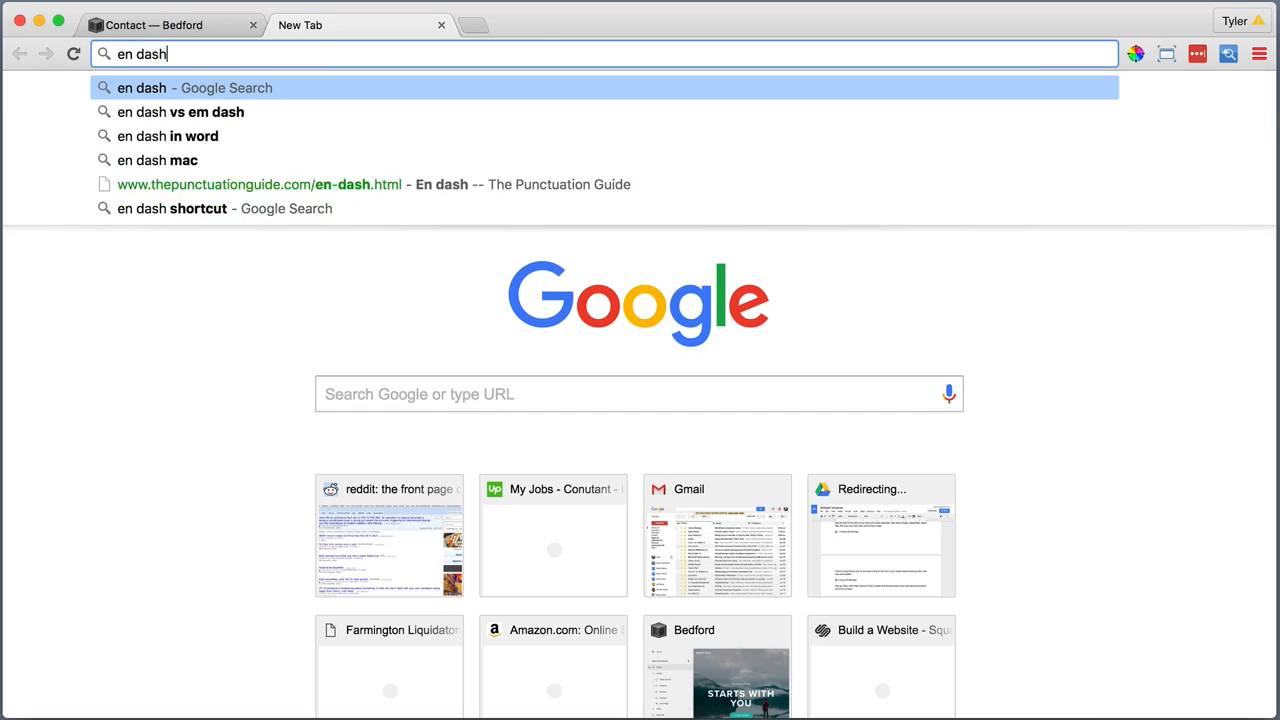
key("Return")
left_click(263, 451)
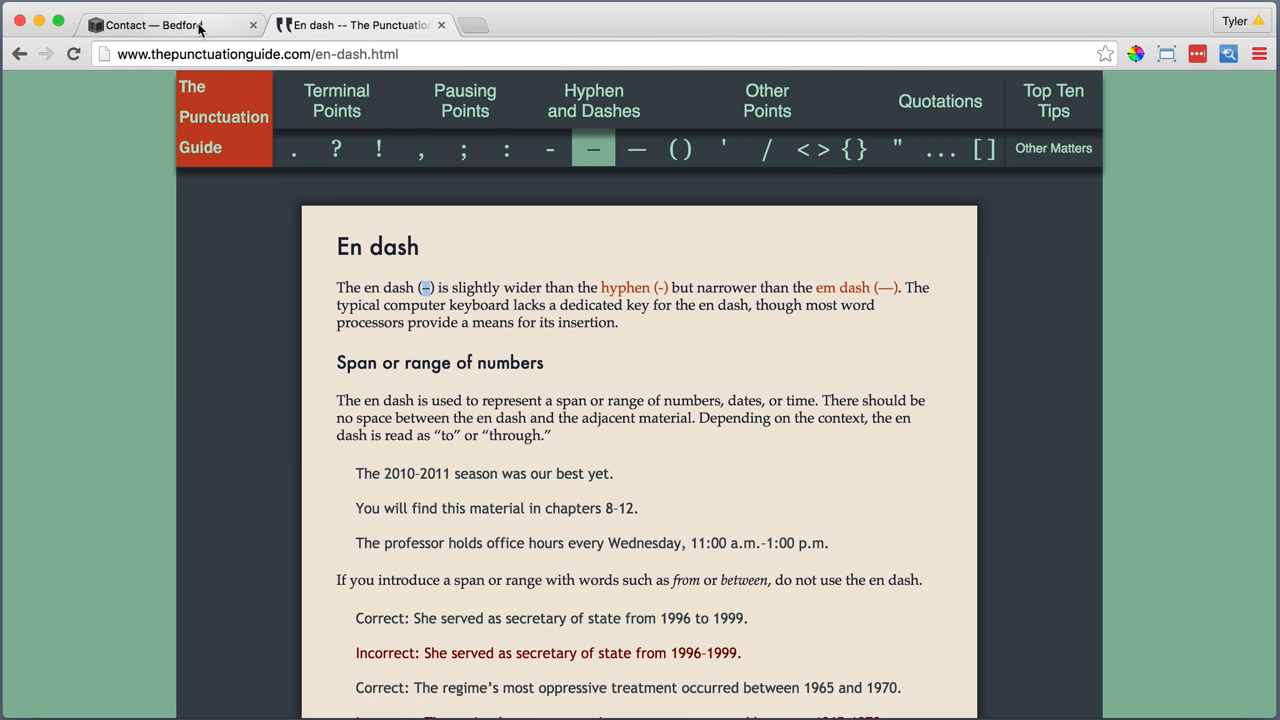
Return to the Contact page, replace the three dashes in the opening hours with the copied en dash and insert the text
left_click(160, 25)
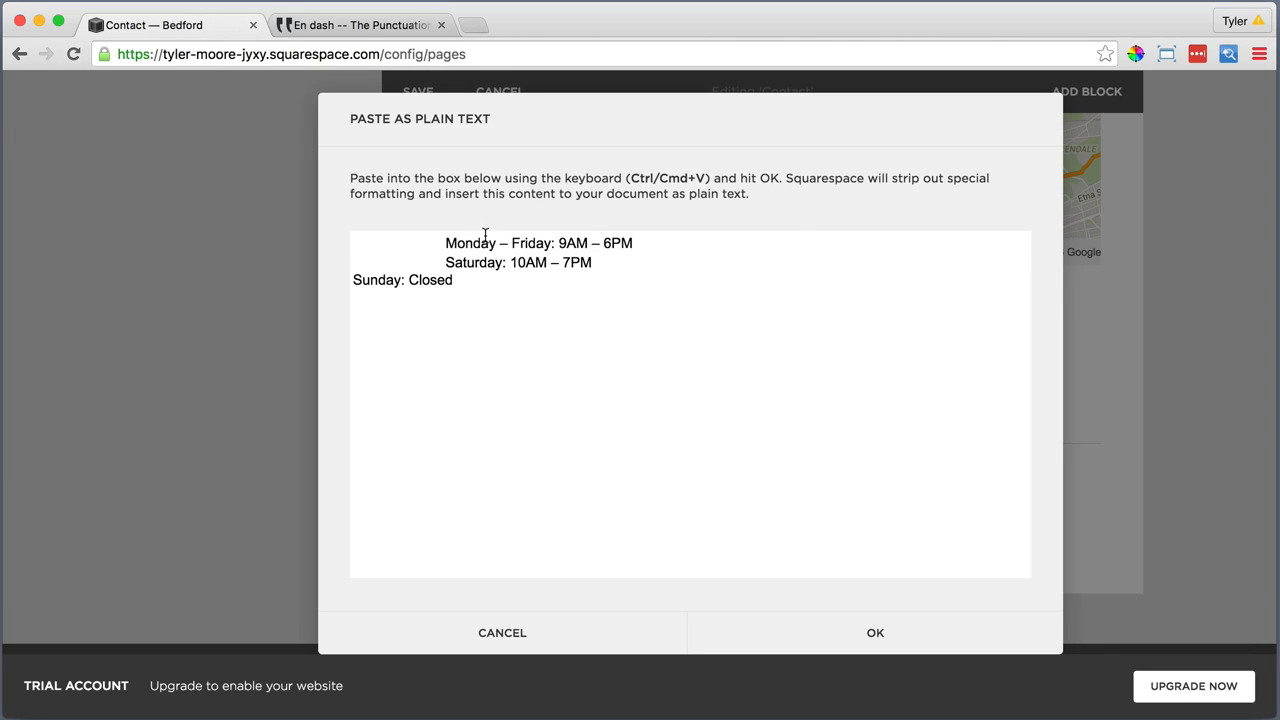
right_click(503, 246)
left_click(545, 366)
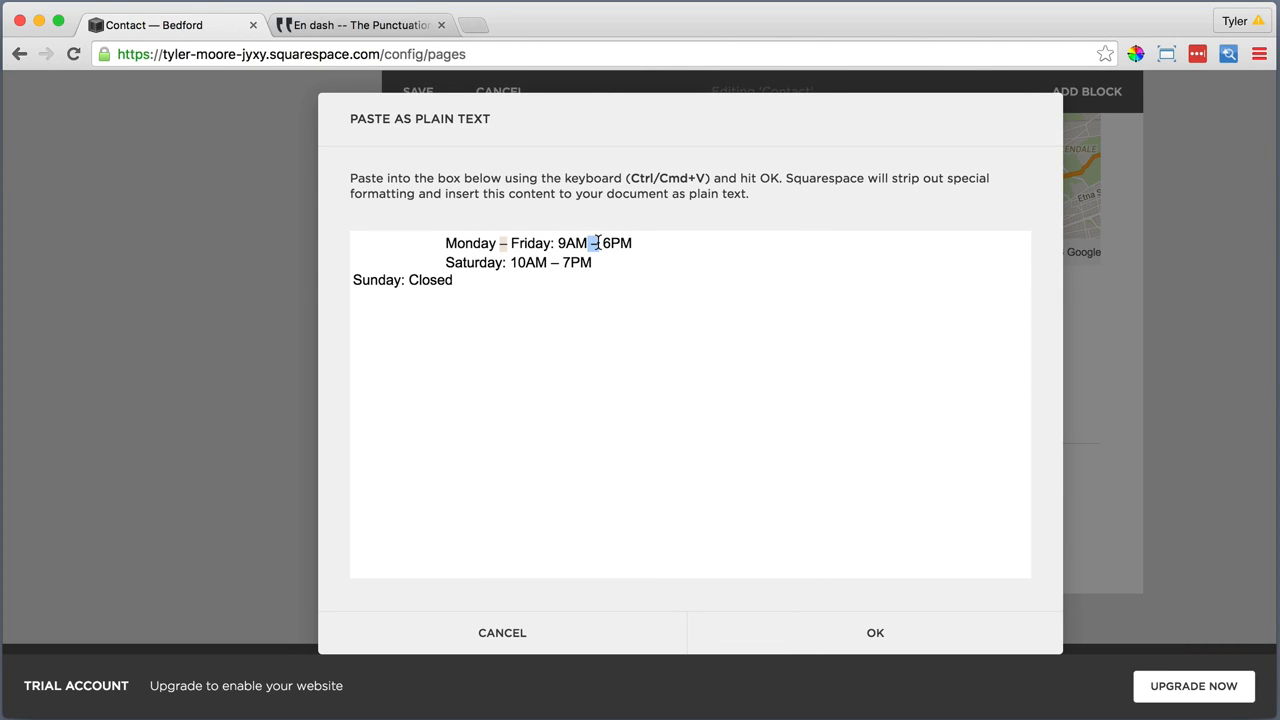
right_click(594, 246)
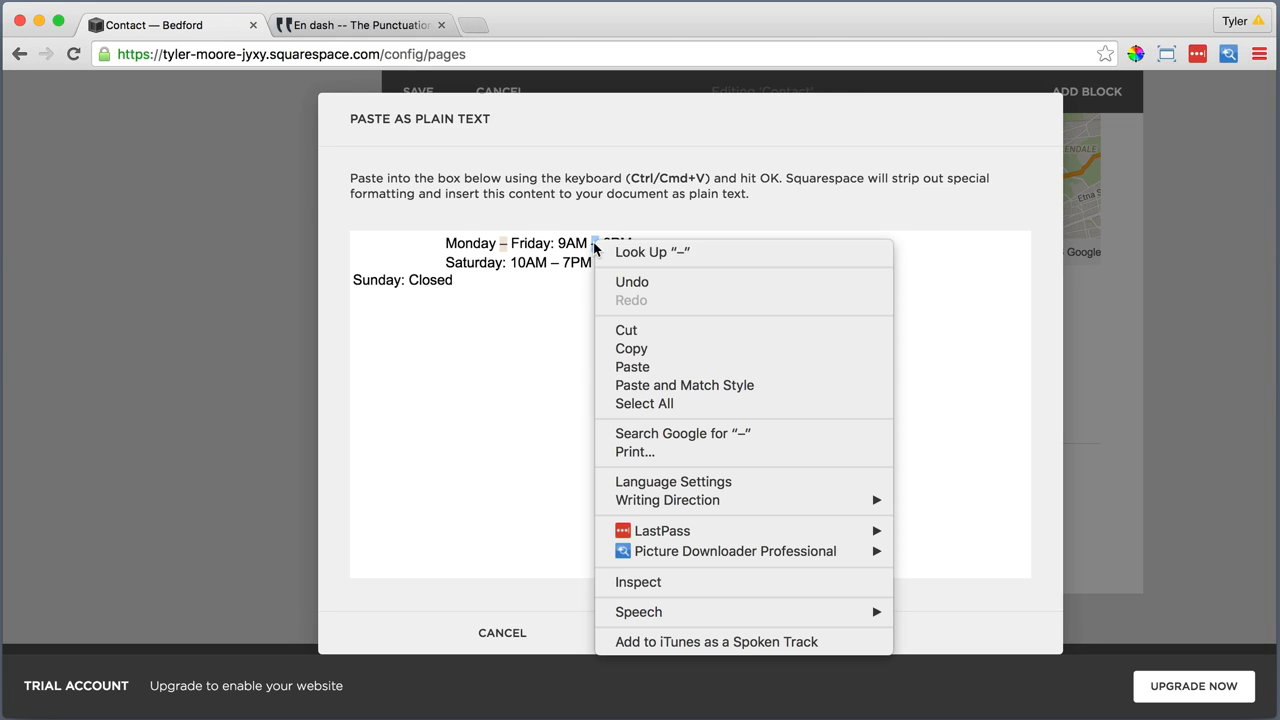
left_click(632, 364)
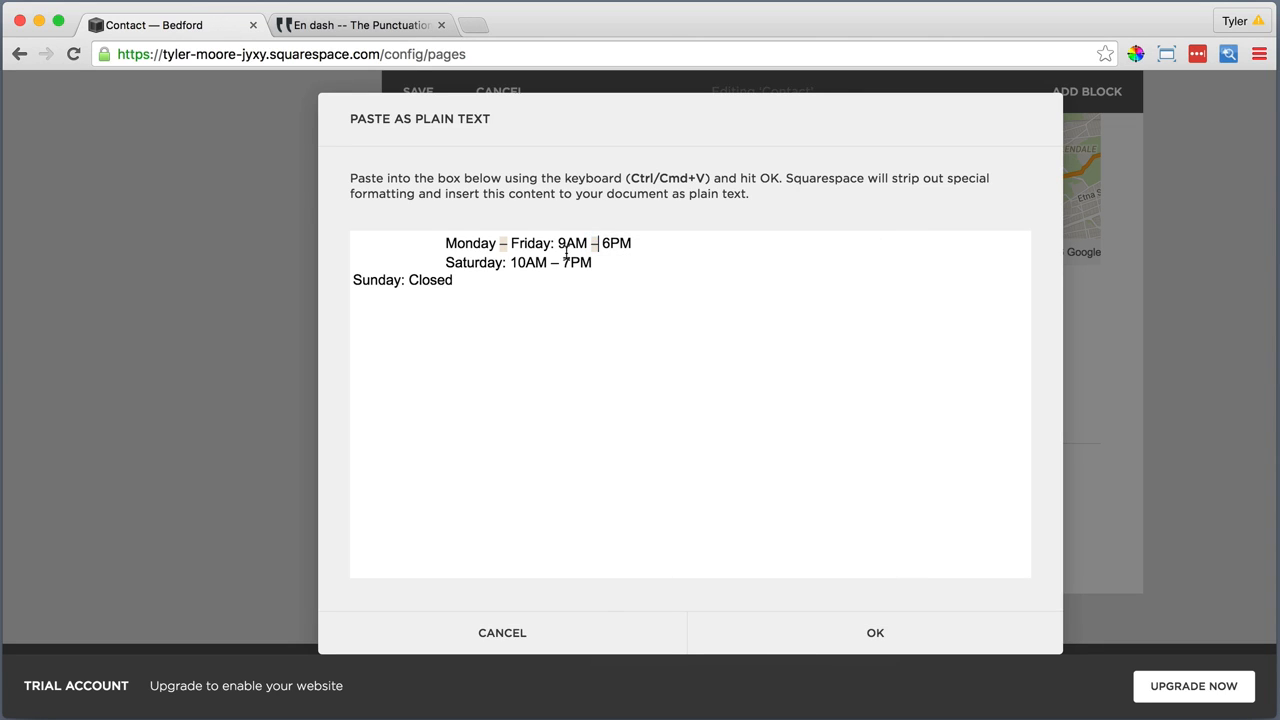
right_click(552, 266)
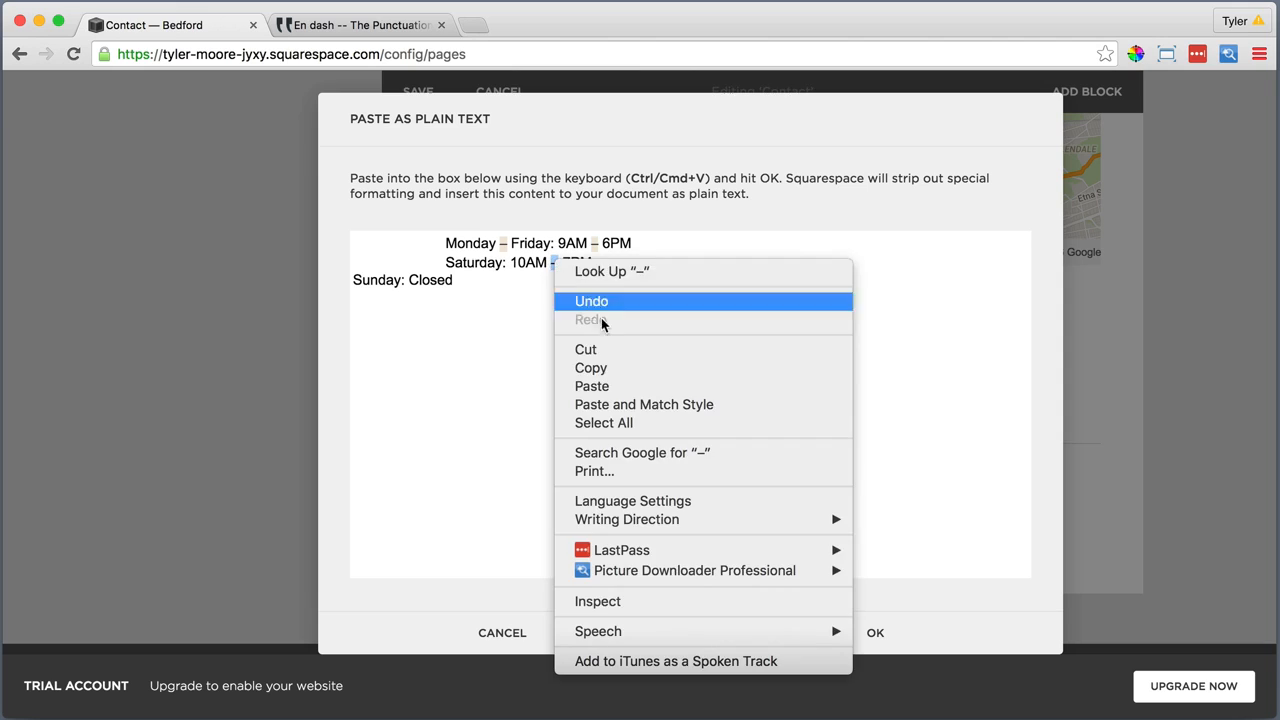
left_click(601, 375)
left_click(876, 636)
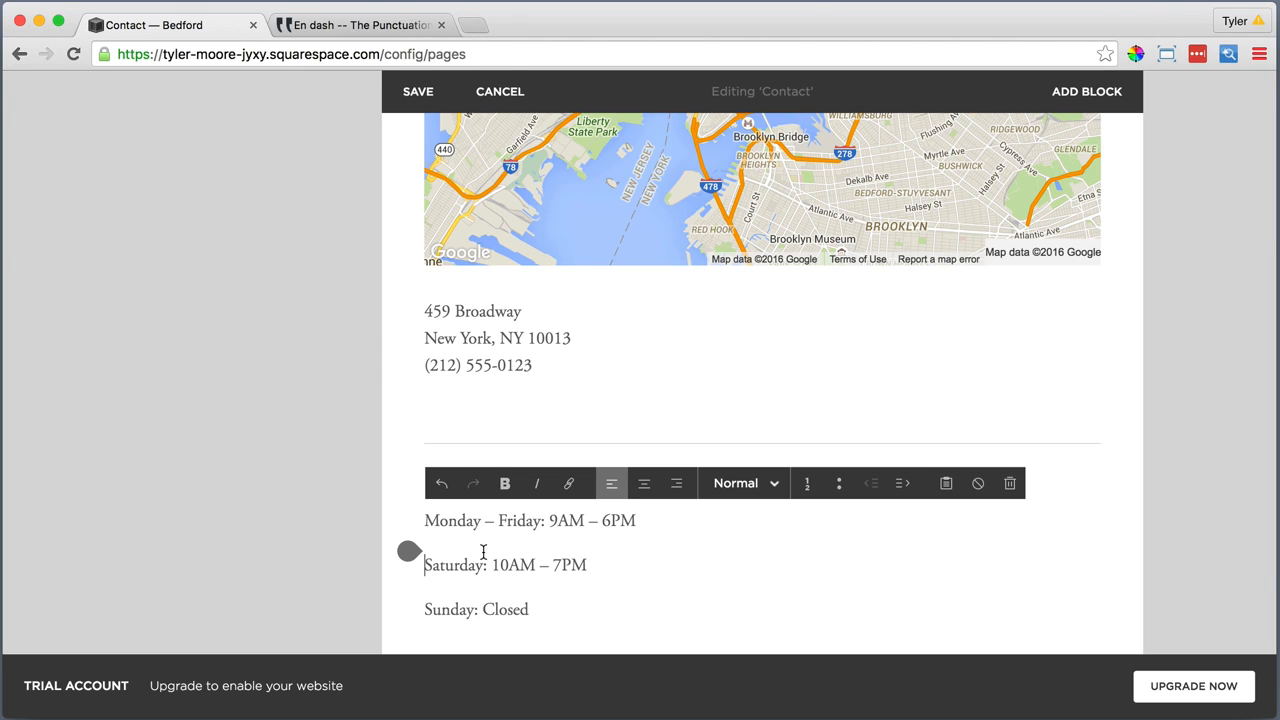
Replace the paragraph breaks in the opening hours with single line breaks before the Saturday and Sunday lines
key("BackSpace")
key("shift+Return")
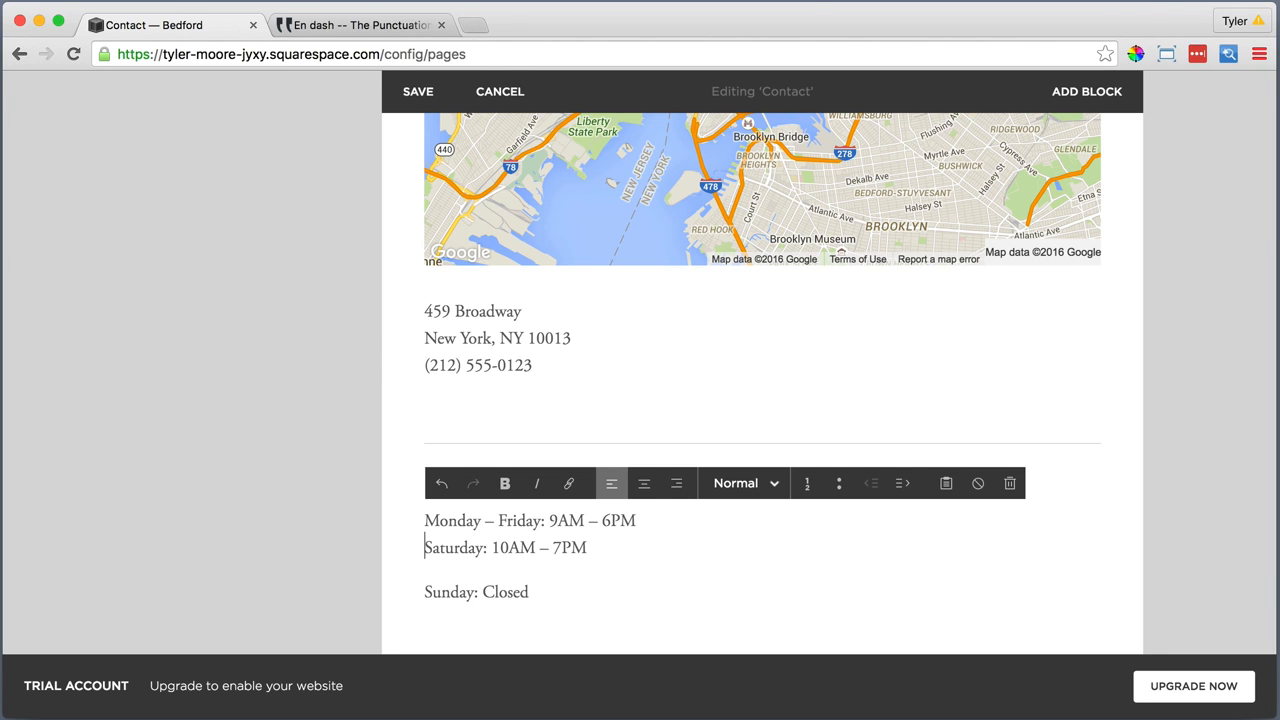
key("BackSpace")
key("shift+Return")
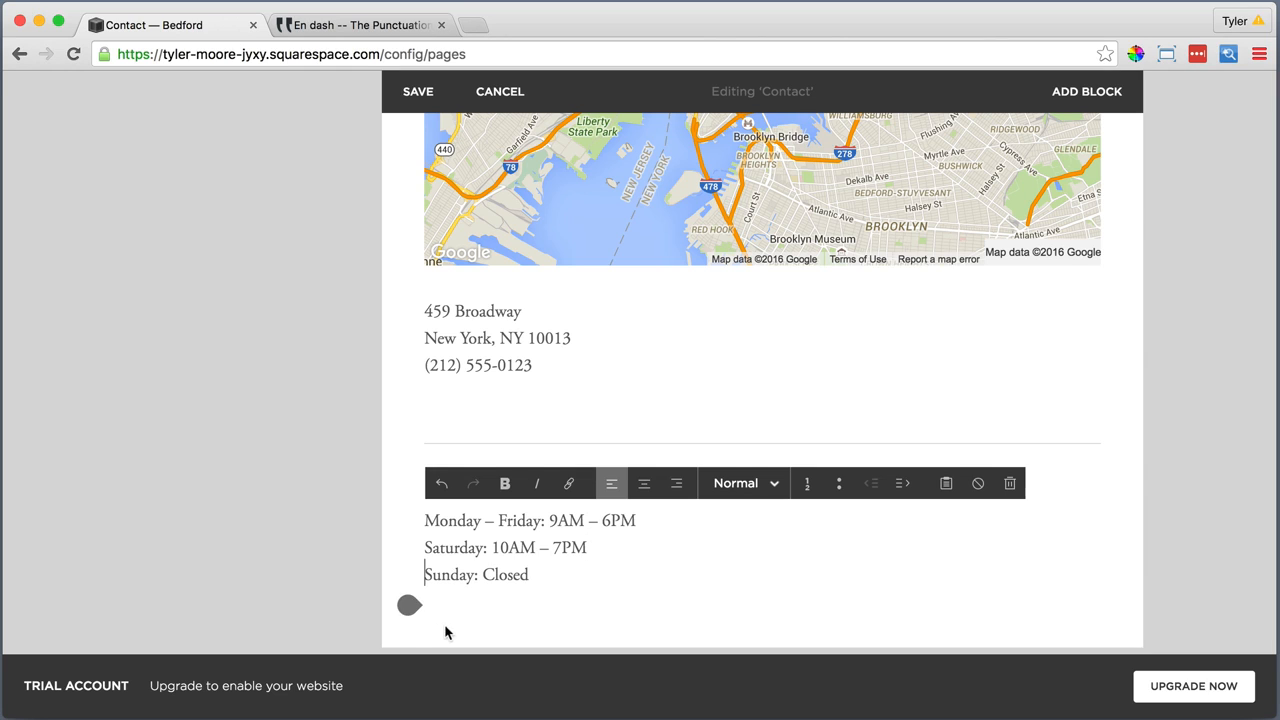
Add a Line block below the opening hours
left_click(410, 608)
scroll(513, 574, "down", 2)
scroll(513, 574, "down", 3)
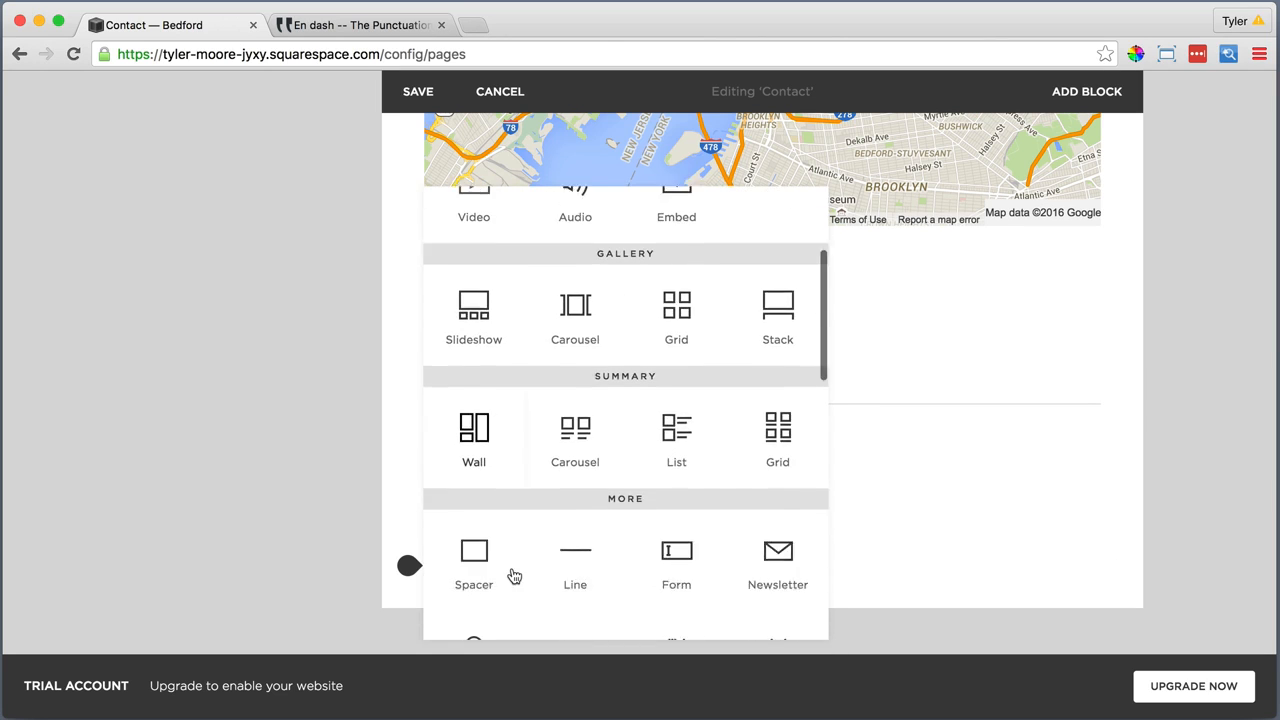
left_click(575, 534)
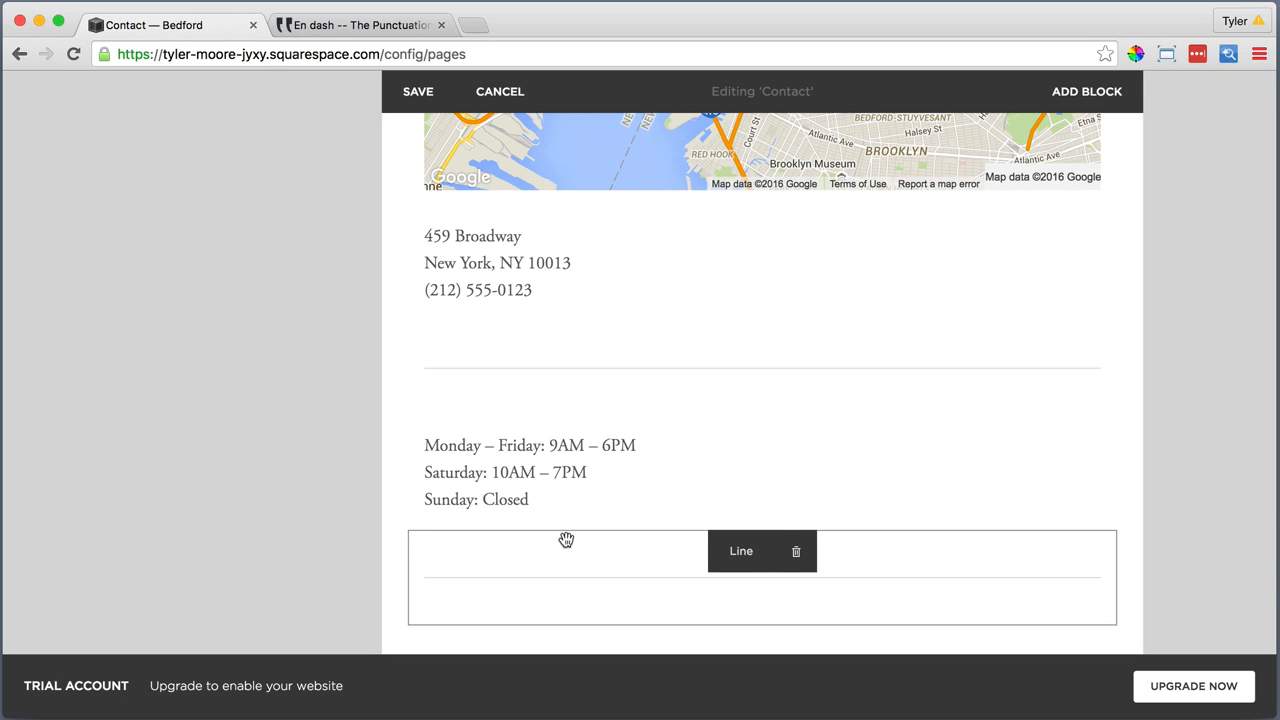
Add a Text block below the lower line reading "email" and format it as Heading 2
scroll(500, 554, "down", 2)
left_click(409, 515)
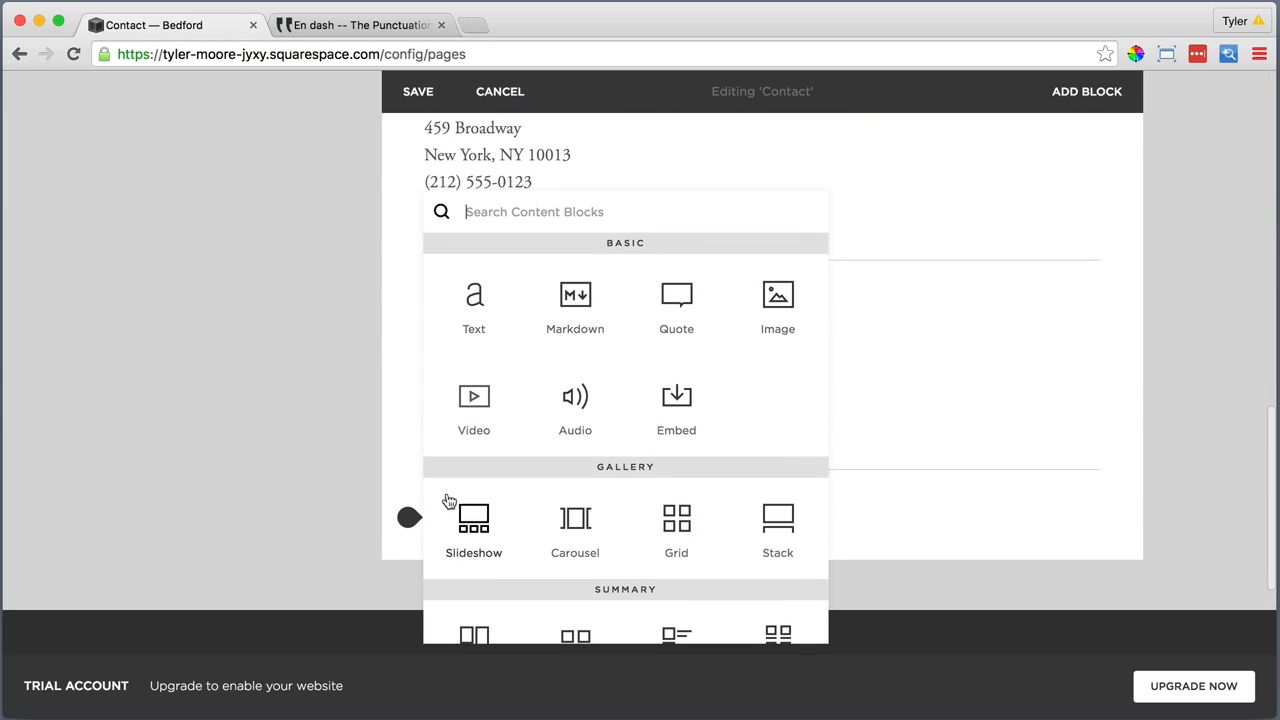
left_click(472, 296)
type("e")
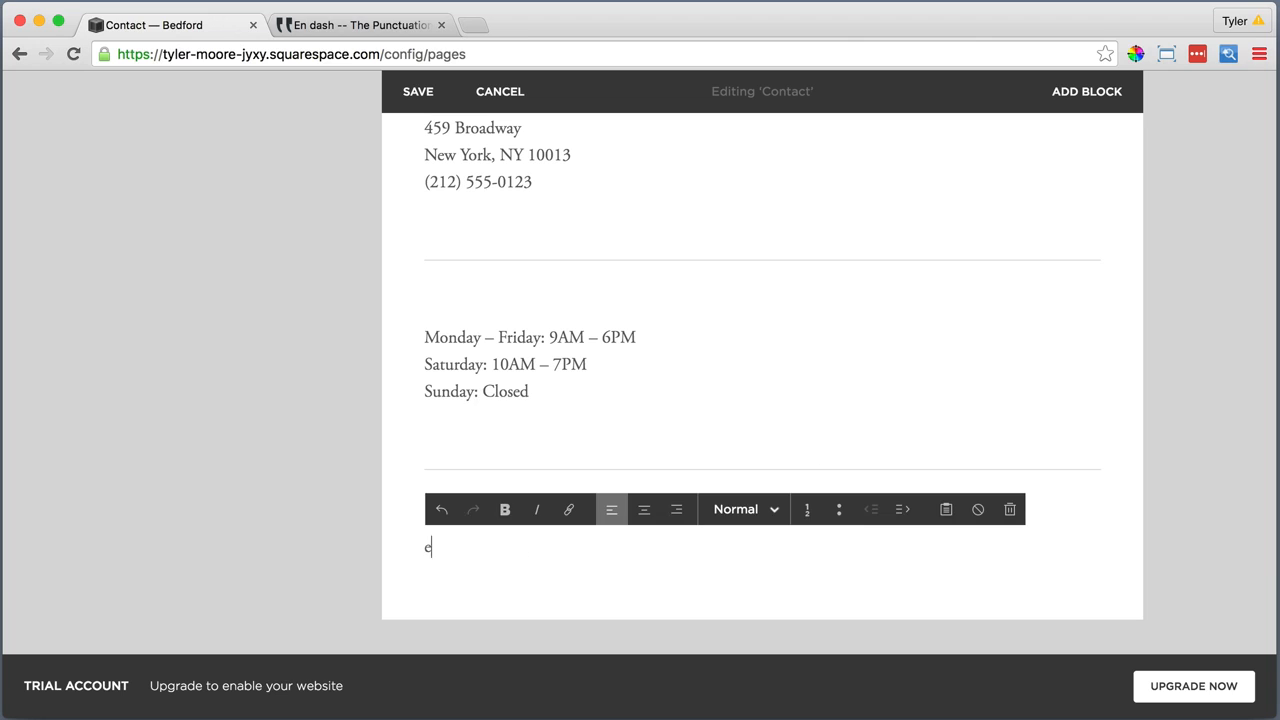
type("mail")
double_click(442, 546)
left_click(745, 509)
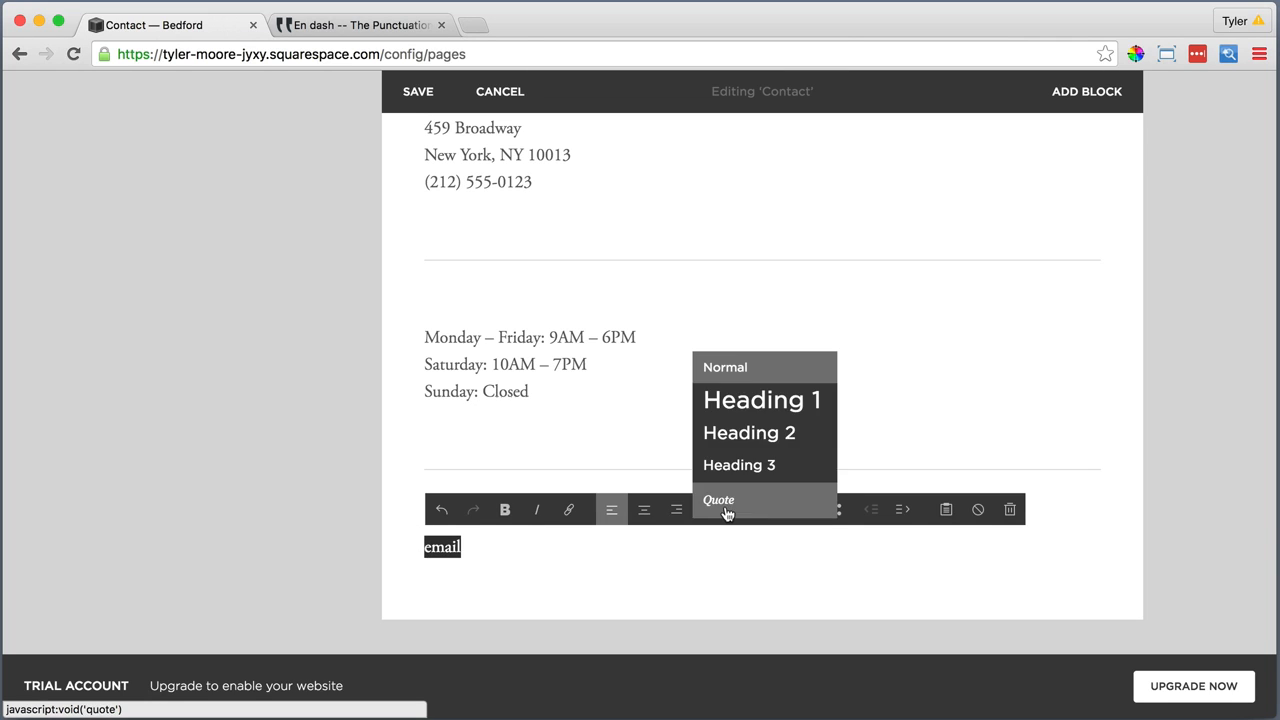
left_click(748, 434)
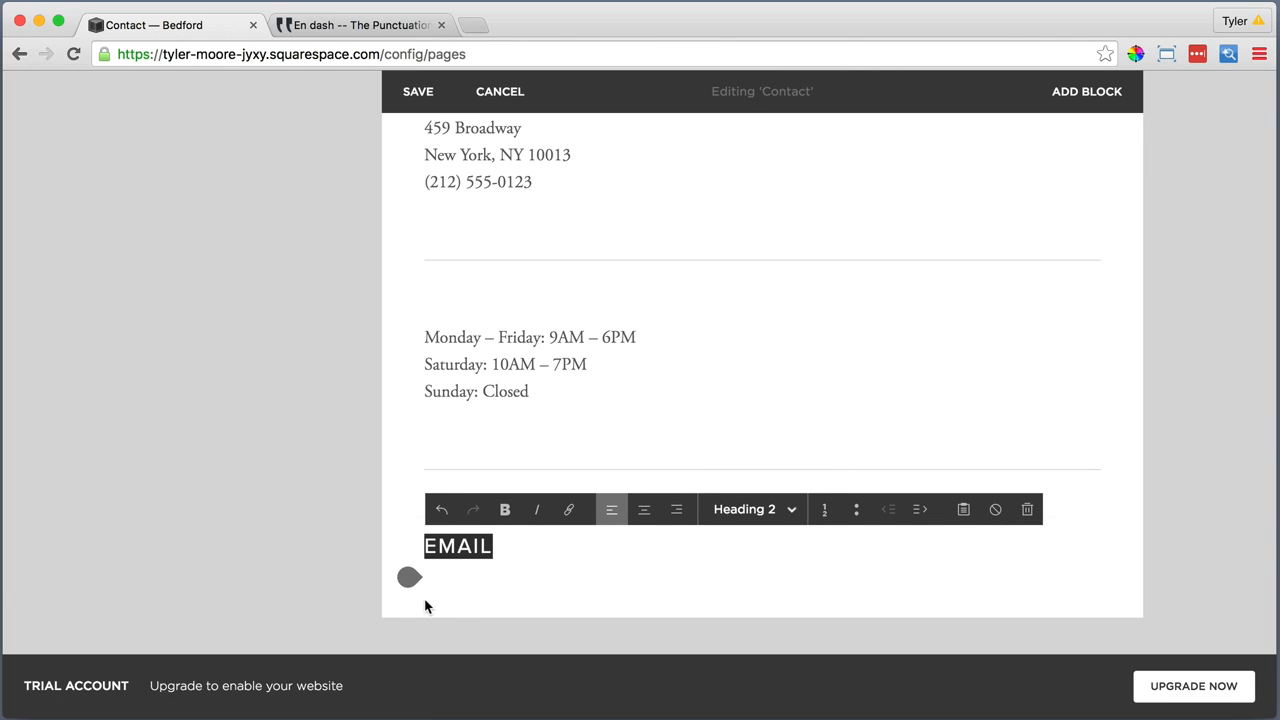
Add a Text block below the email heading and insert the copied General Inquiries and Partnerships contact details as plain text
left_click(409, 576)
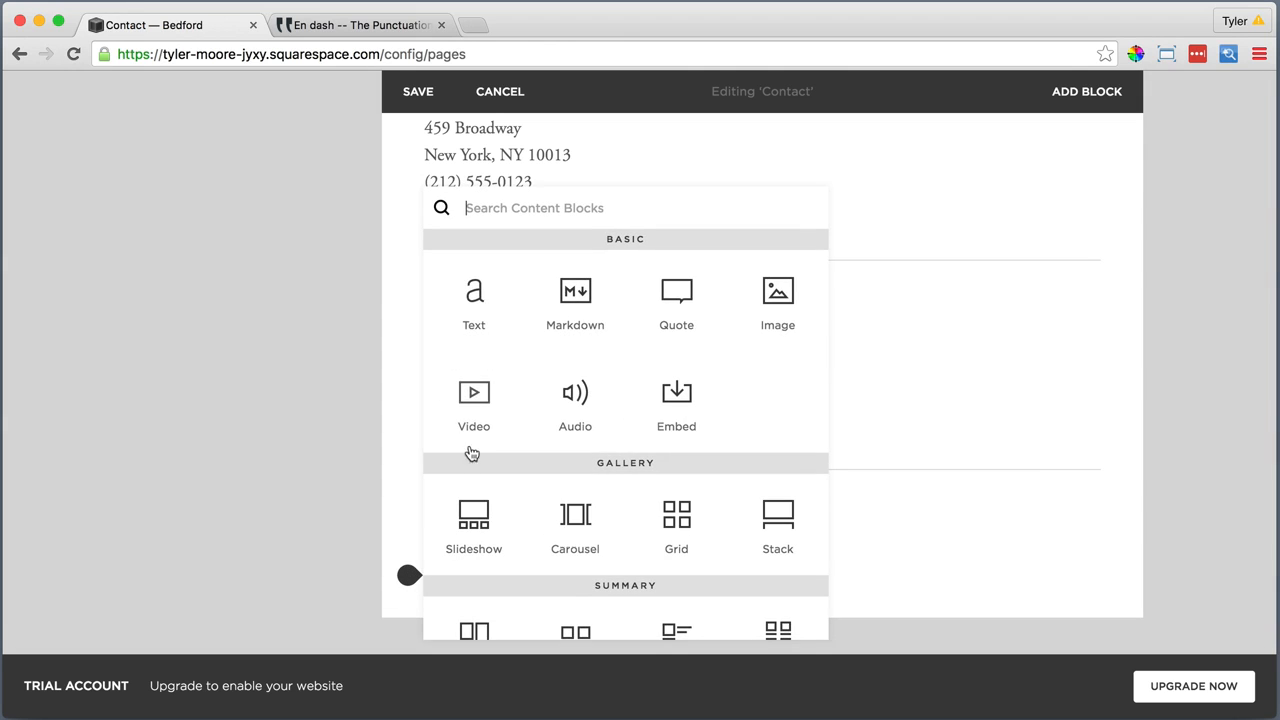
left_click(475, 292)
left_click(497, 596)
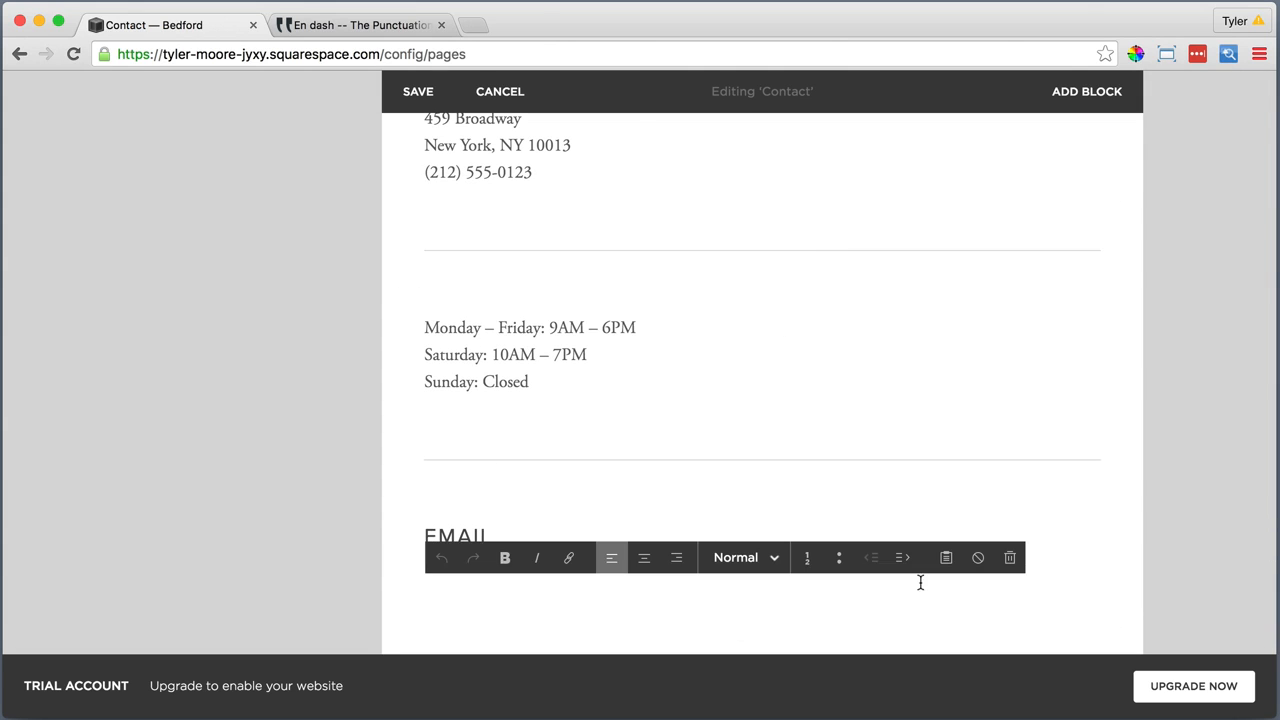
left_click(846, 557)
right_click(531, 382)
left_click(567, 477)
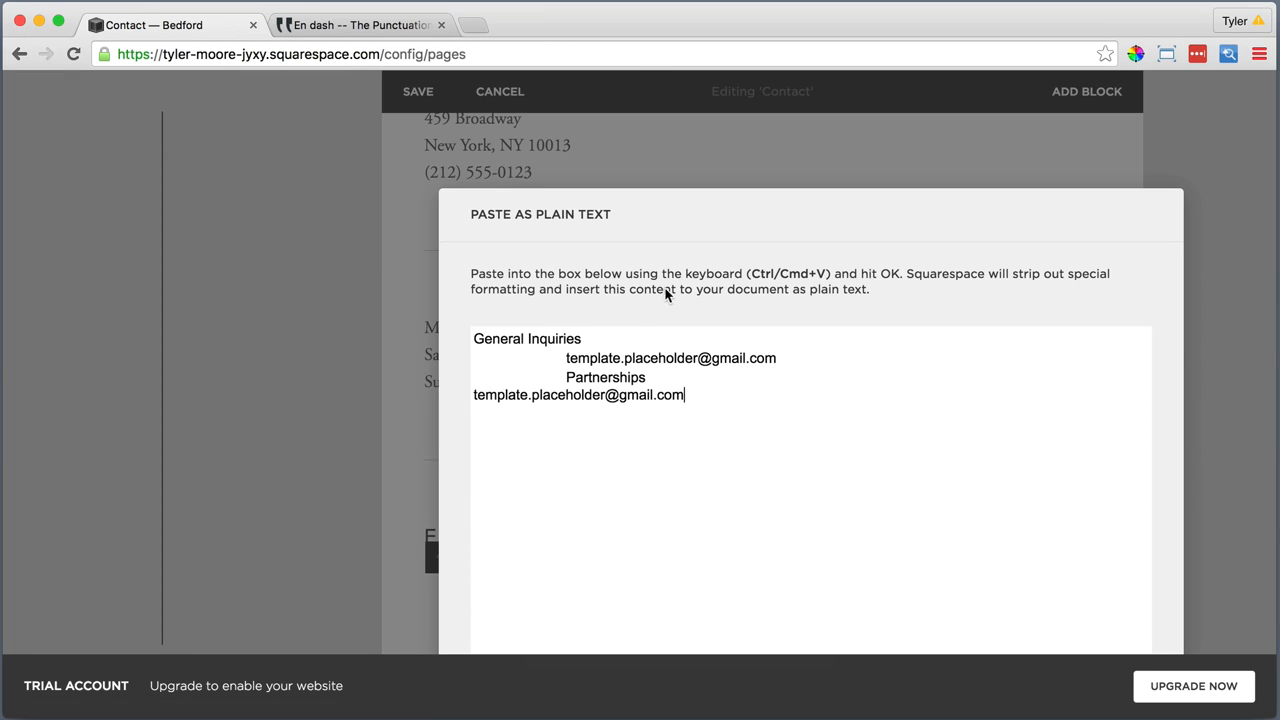
left_click(921, 636)
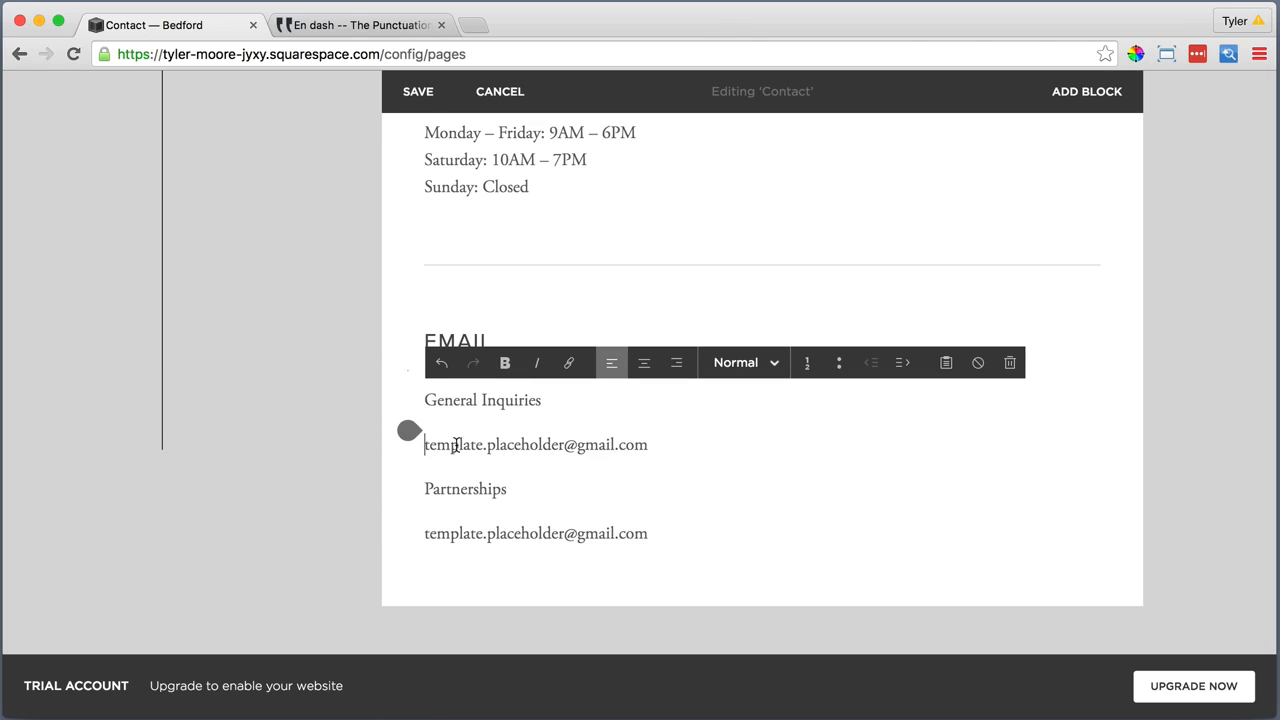
Replace the paragraph breaks before both email addresses with single line breaks, keeping each address directly under its label
left_click(430, 440)
key("BackSpace")
key("shift+Return")
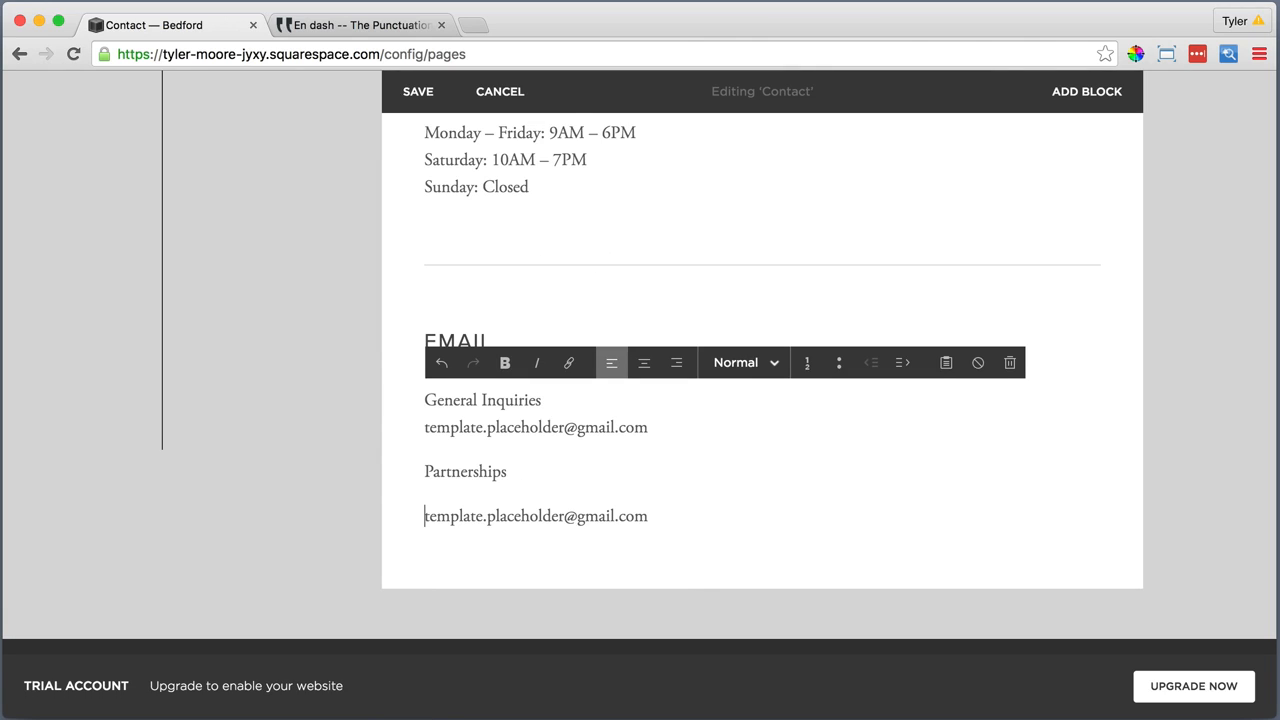
key("BackSpace")
key("shift+Return")
Link the email address under General Inquiries, using the copied address itself as the external link target
left_click_drag(652, 427, 438, 427)
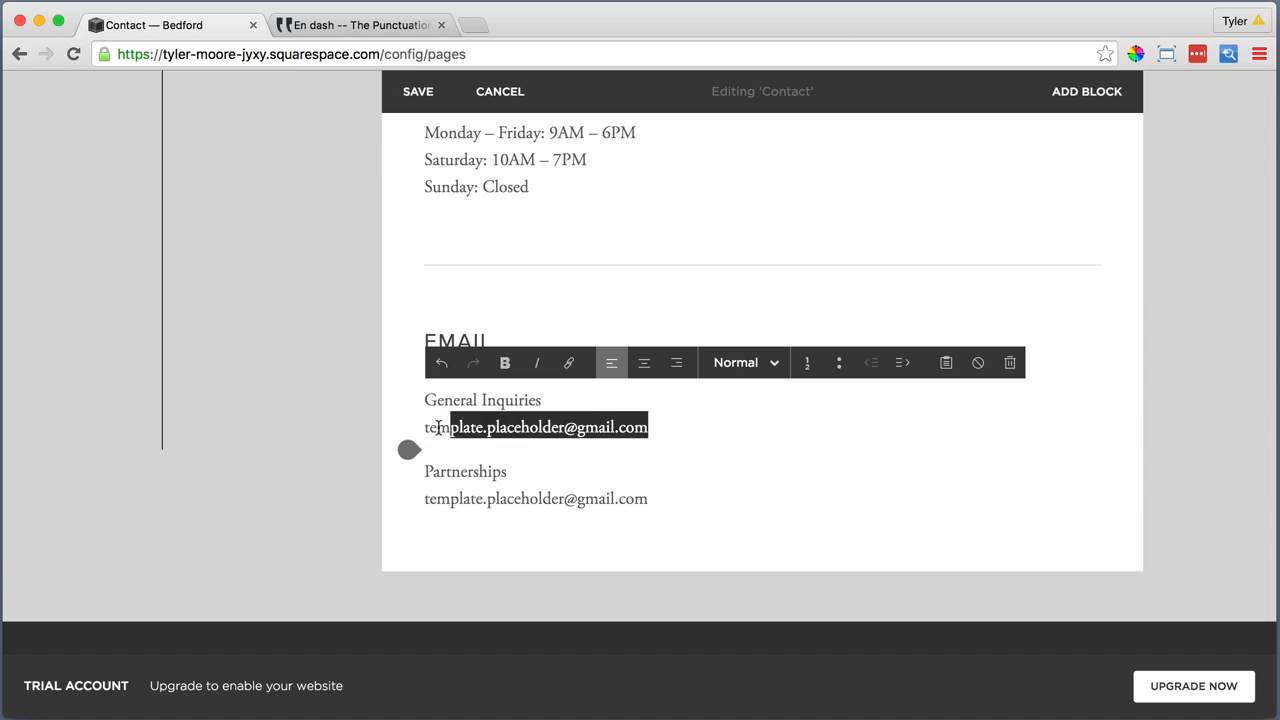
right_click(438, 427)
left_click(487, 531)
left_click(568, 362)
right_click(506, 340)
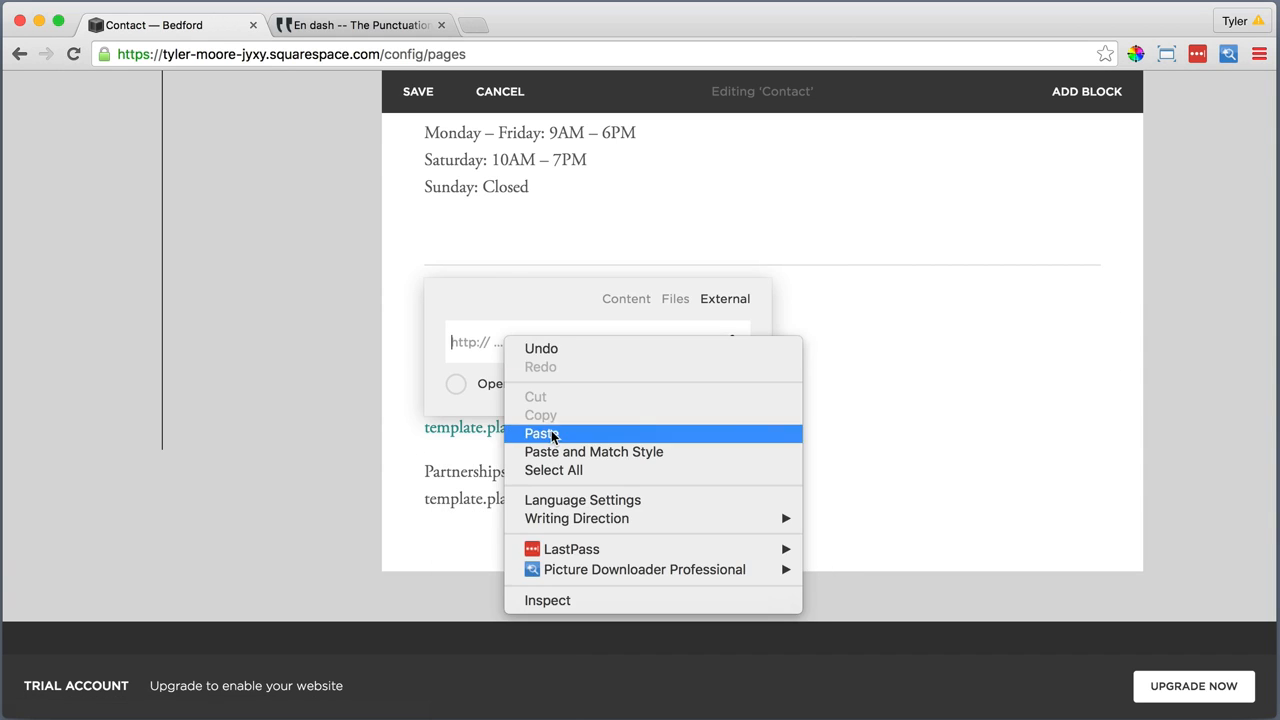
left_click(541, 433)
key("Return")
Link the email address under Partnerships to the same copied address as an external link
left_click(650, 498)
left_click_drag(650, 498, 425, 498)
key("super+c")
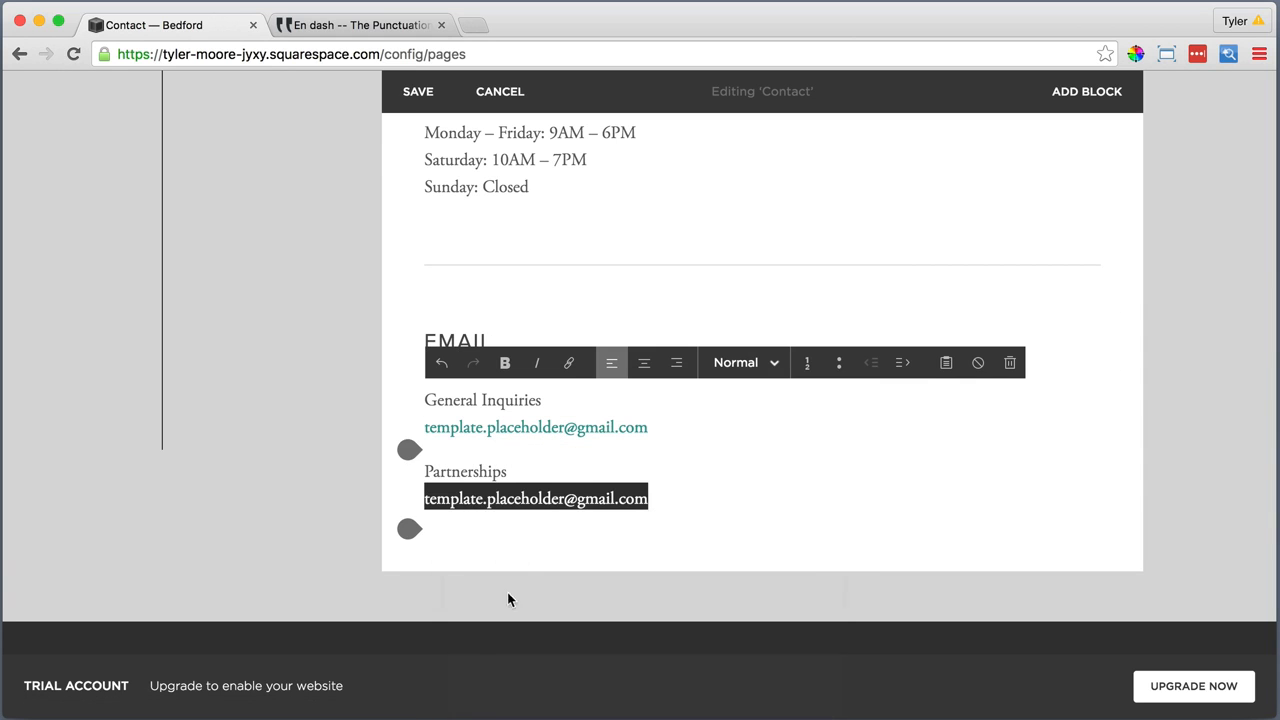
left_click(568, 362)
right_click(558, 401)
left_click(601, 492)
left_click(549, 538)
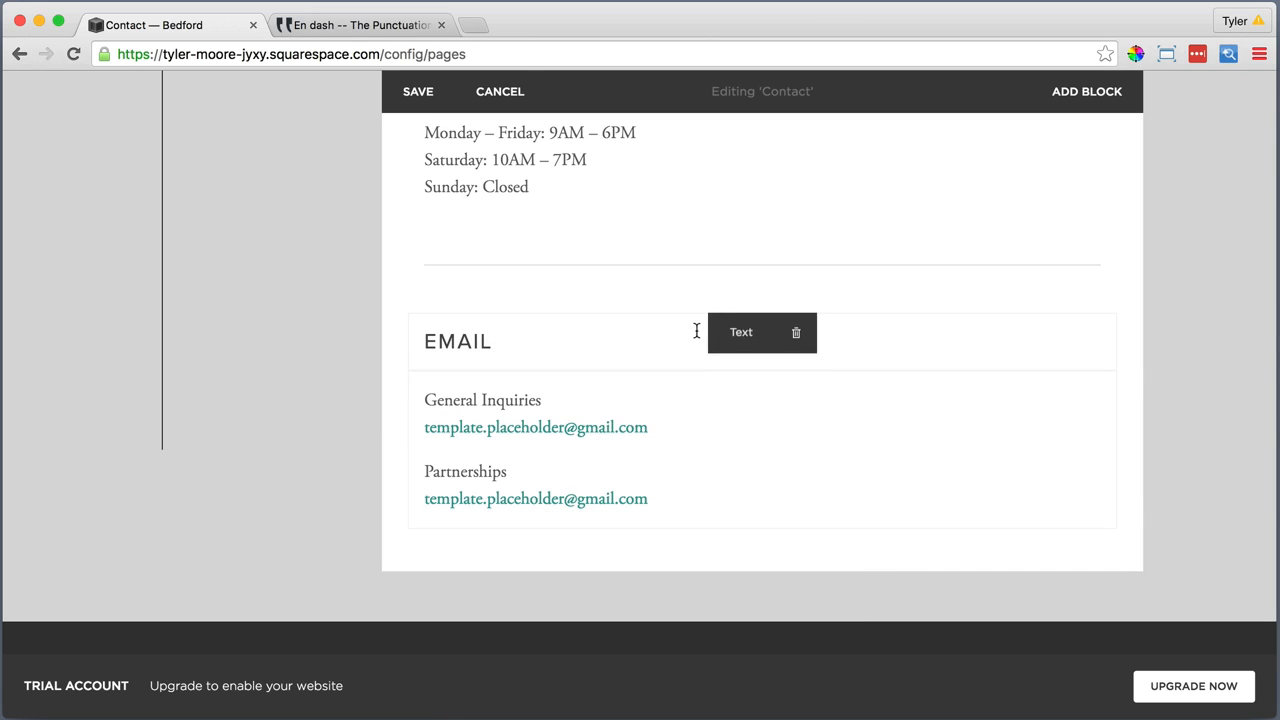
Remove the Line block above the email heading and add an empty line after "Sunday: Closed"
left_click(796, 251)
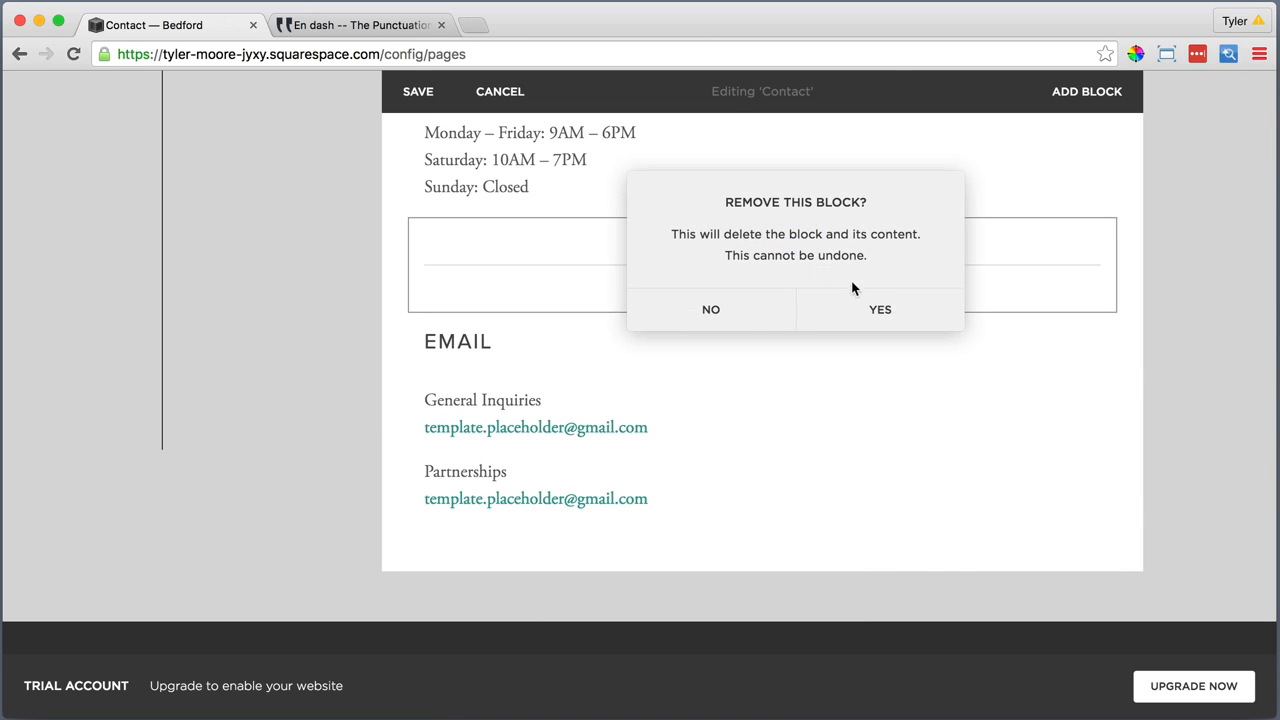
left_click(877, 309)
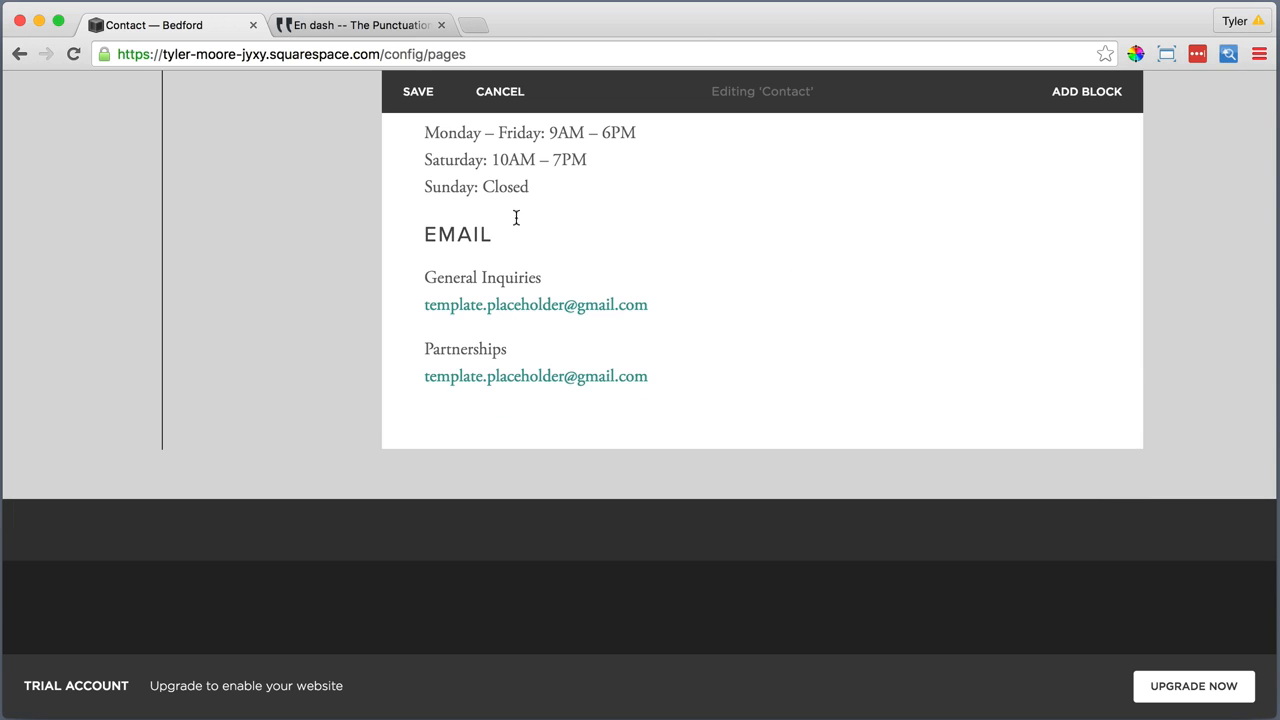
left_click(534, 187)
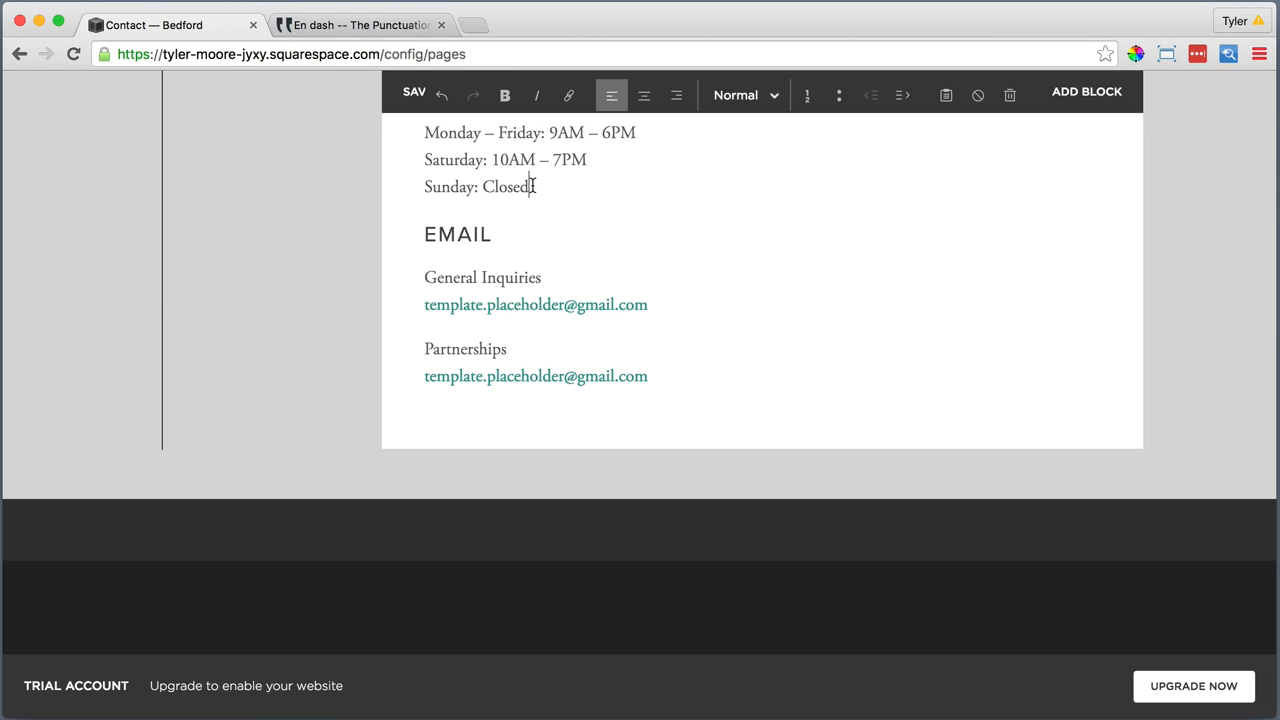
key("Return")
Remove the Line block between the phone number and the opening hours
scroll(528, 187, "up", 4)
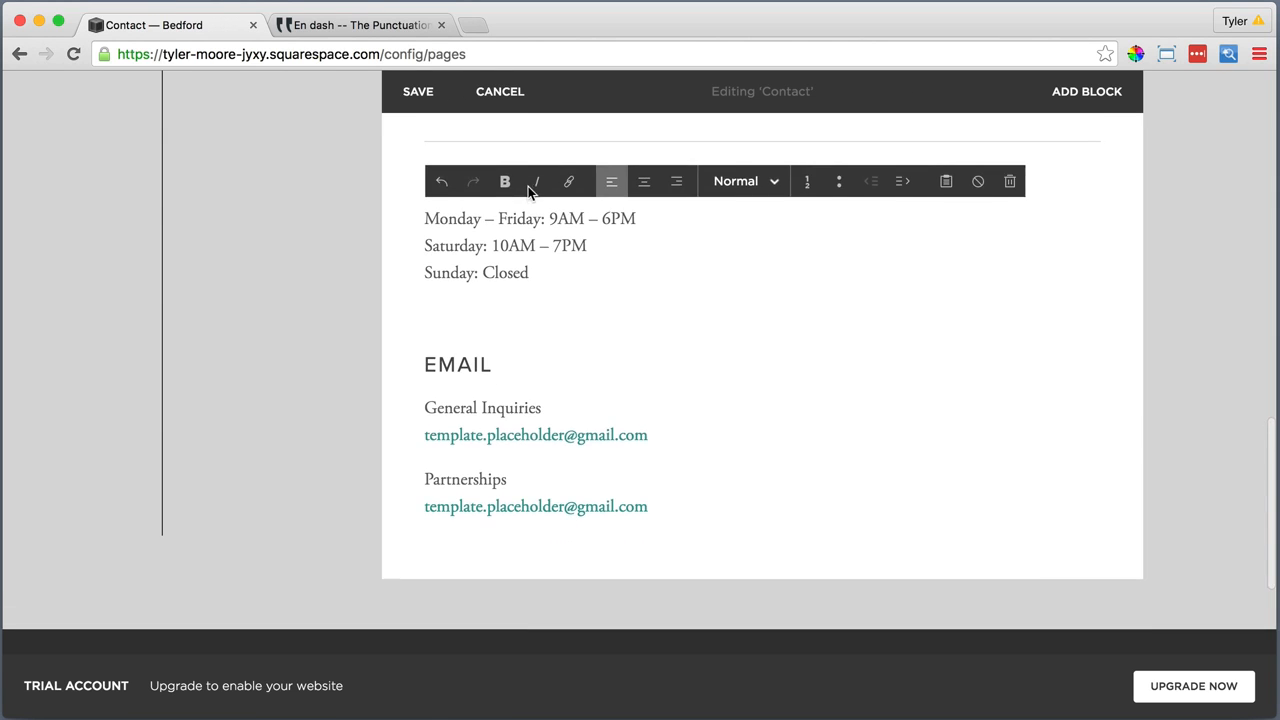
mouse_move(758, 195)
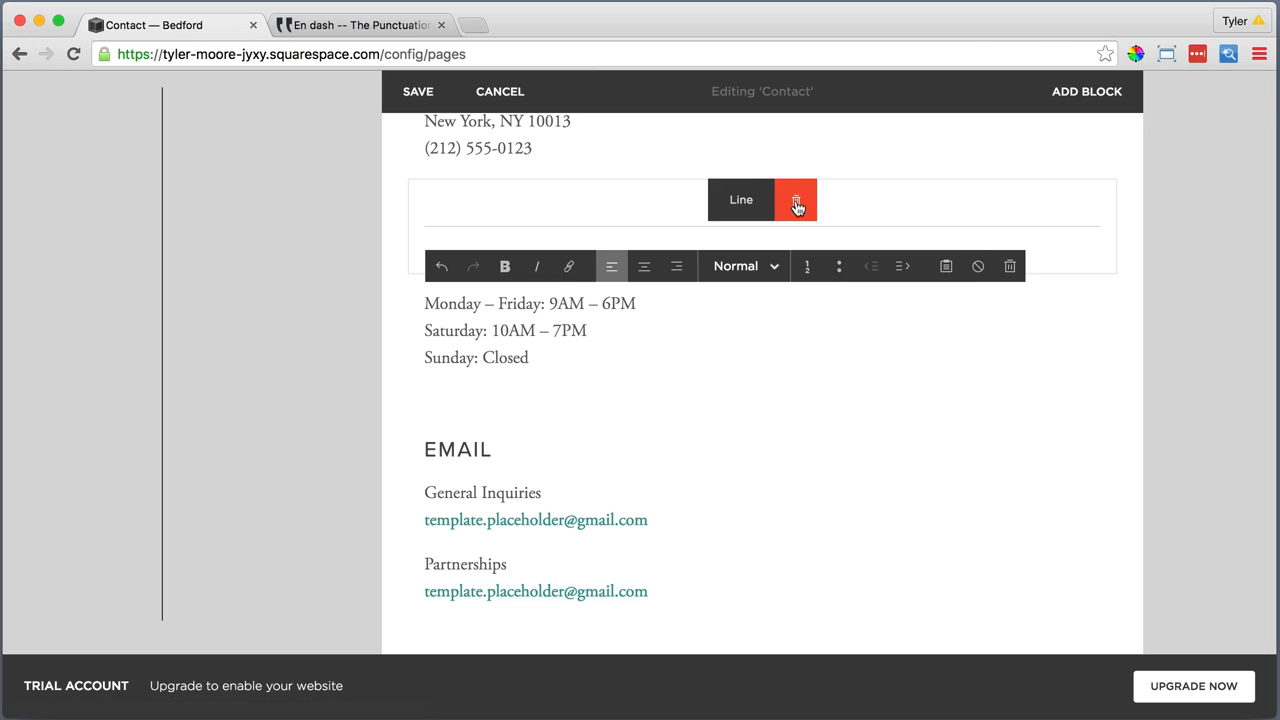
left_click(797, 199)
left_click(881, 258)
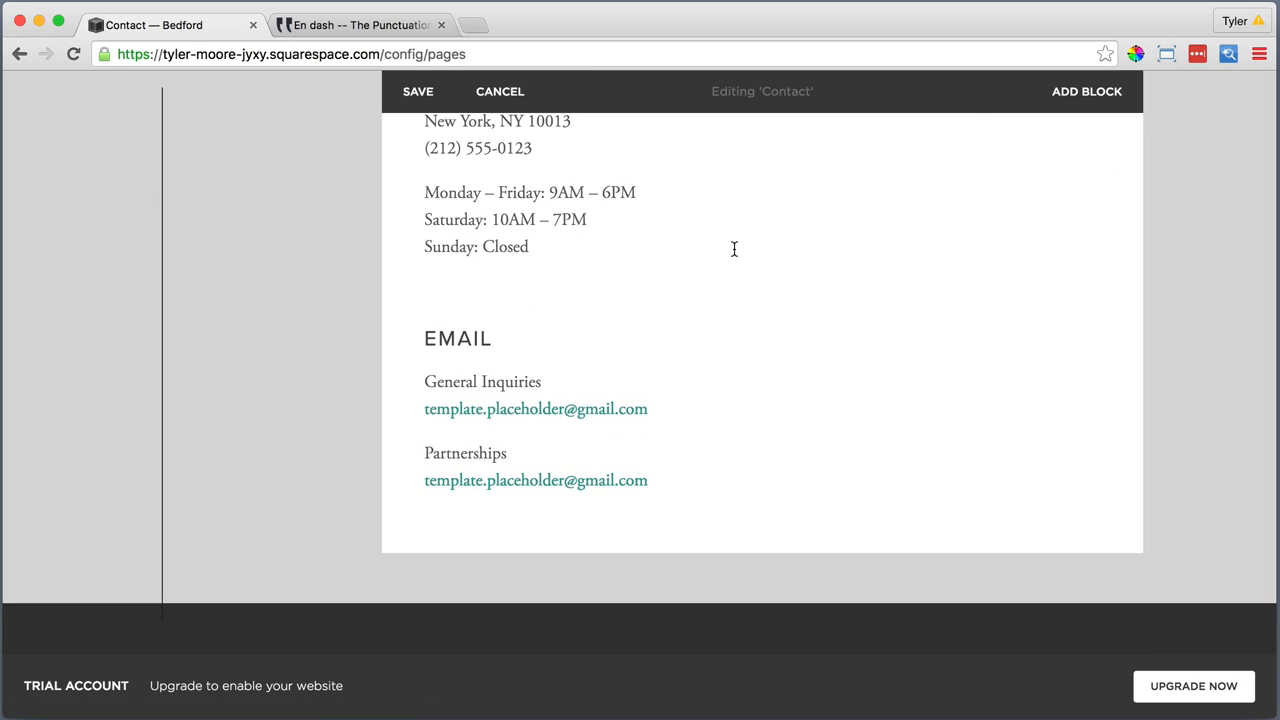
Save the Contact page and close the browser tab with the en dash article
scroll(734, 249, "up", 4)
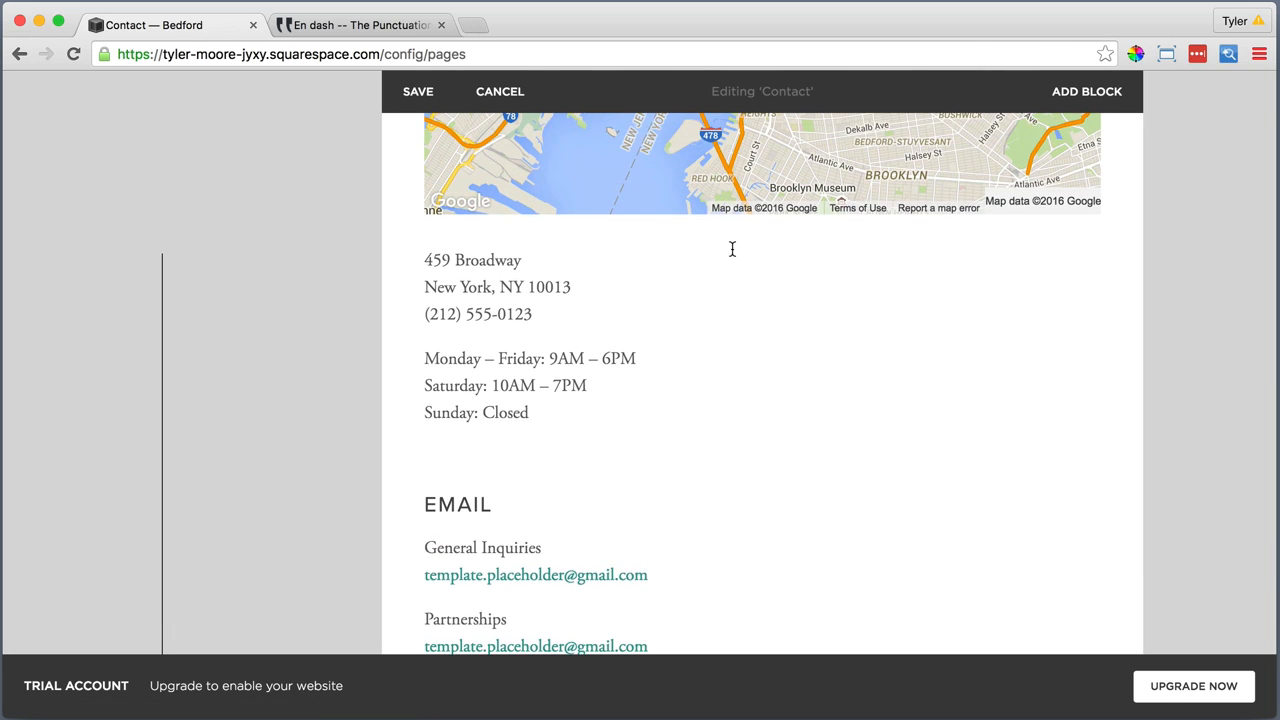
scroll(732, 249, "up", 12)
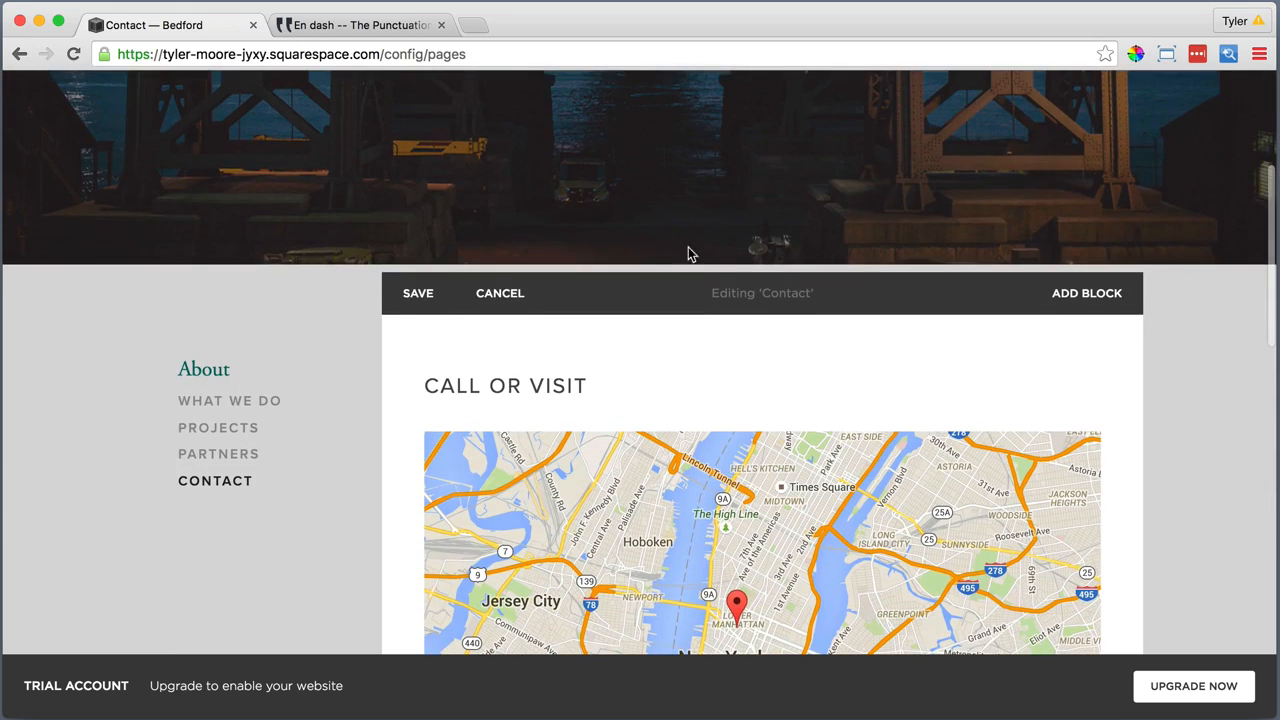
left_click(418, 229)
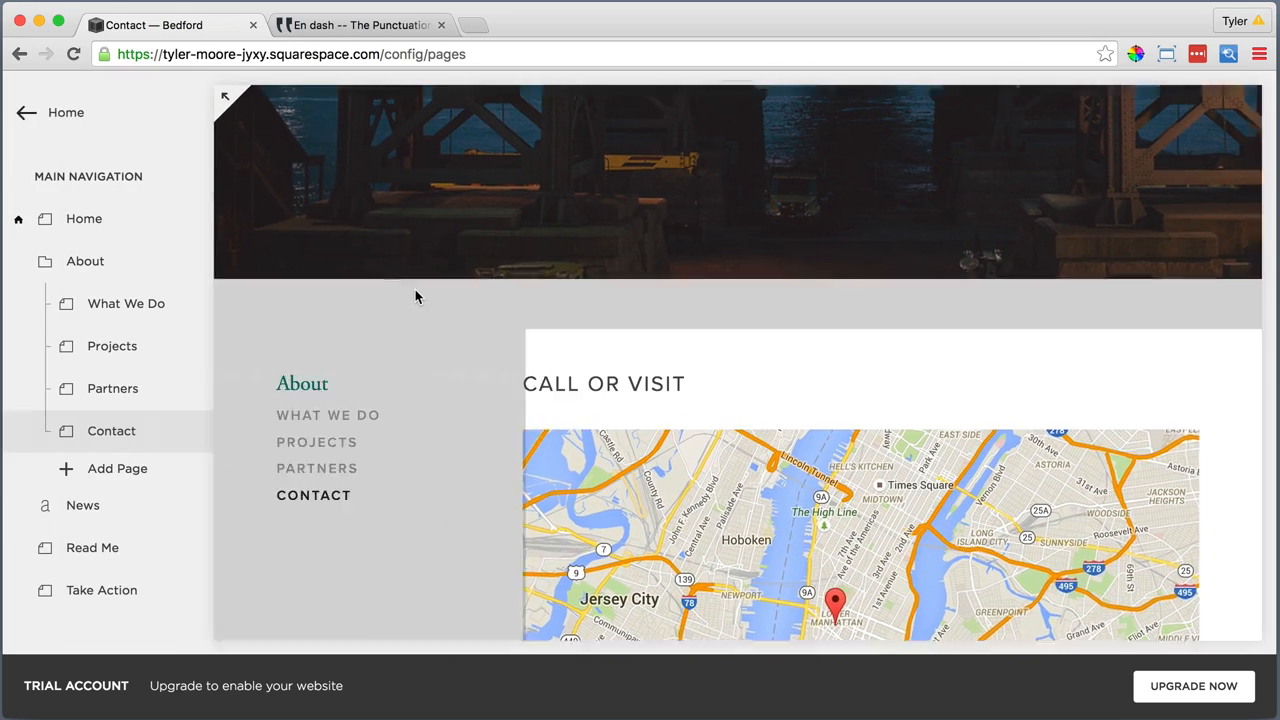
scroll(418, 297, "up", 5)
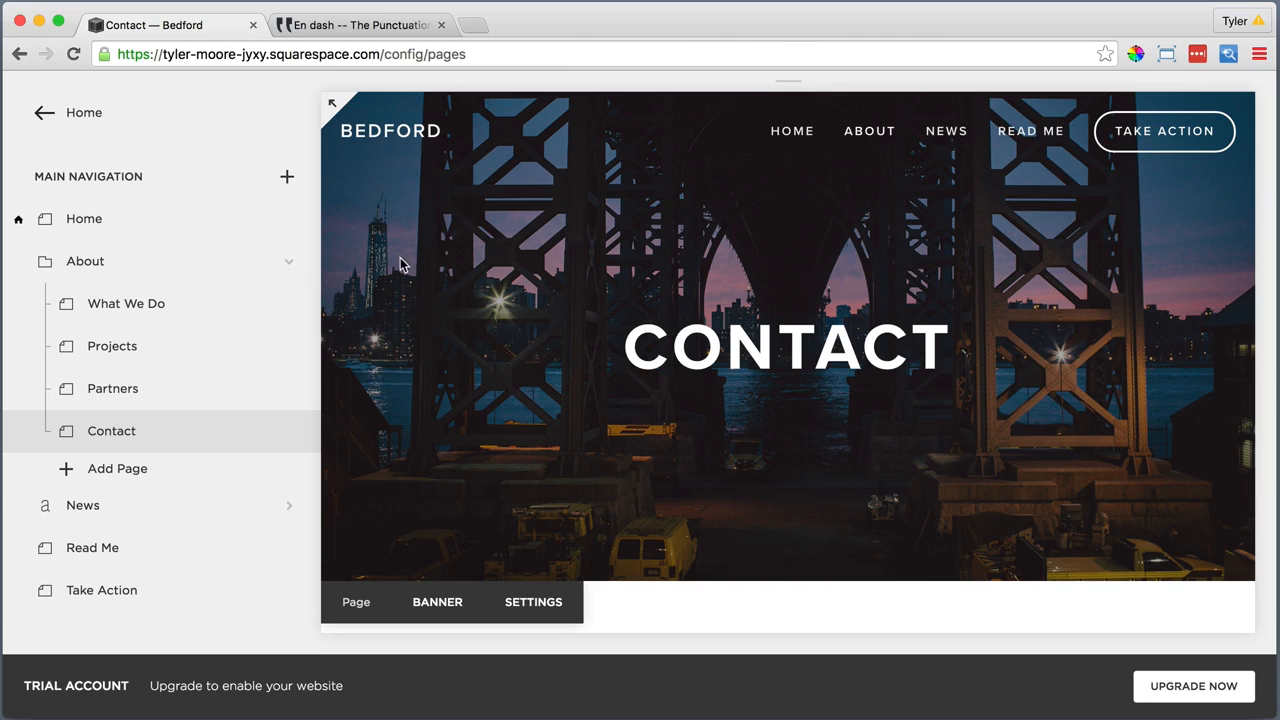
left_click(441, 25)
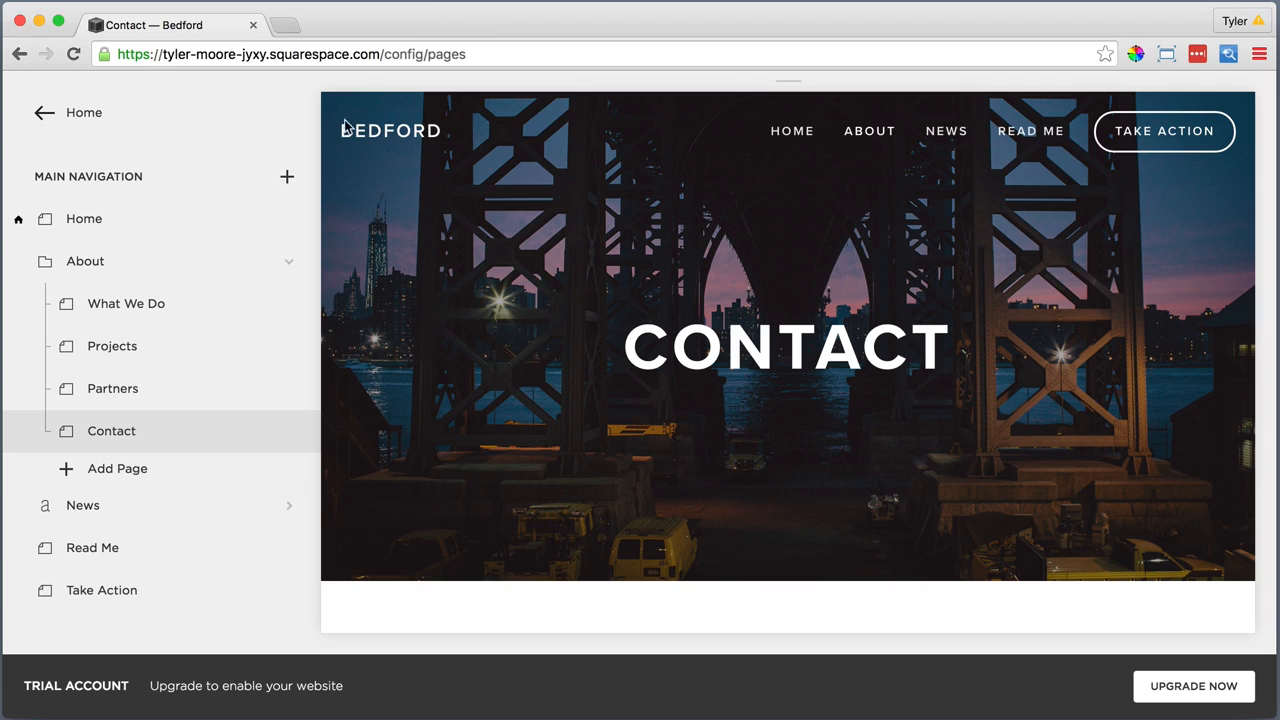
In the News blog's settings, enter a bold "News" as the description and set the posts per page to 10
left_click(197, 509)
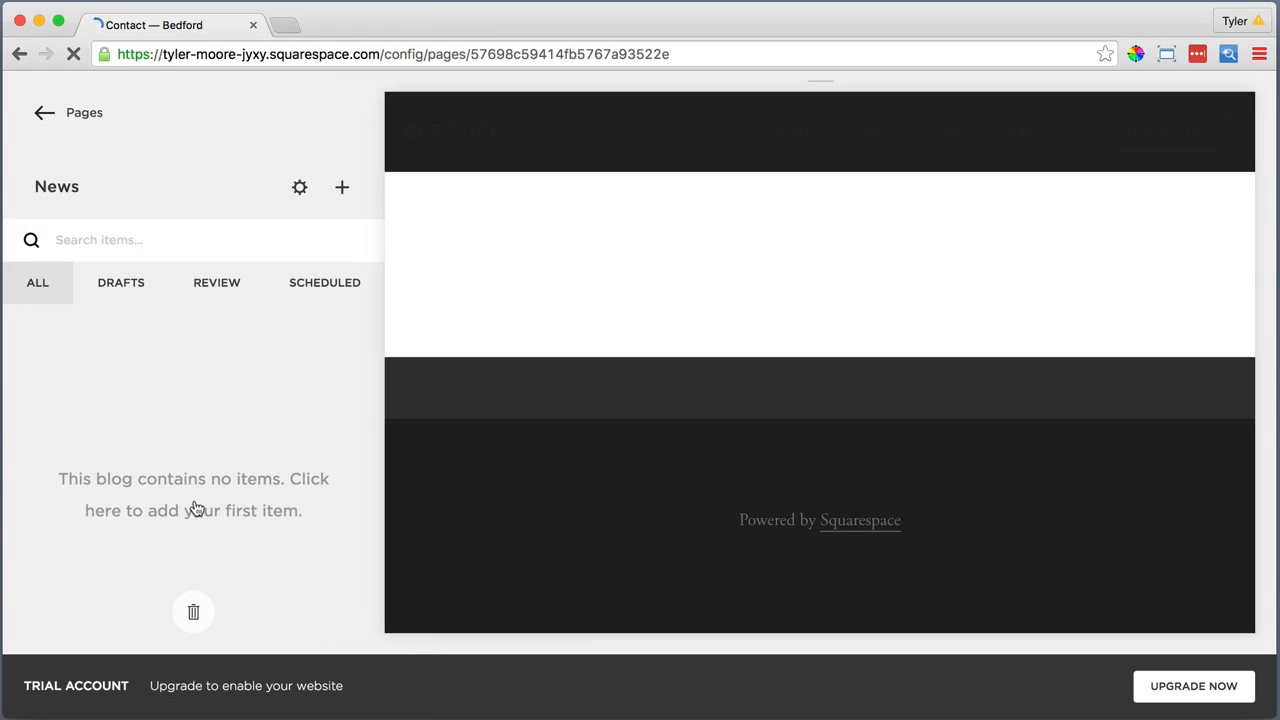
left_click(300, 189)
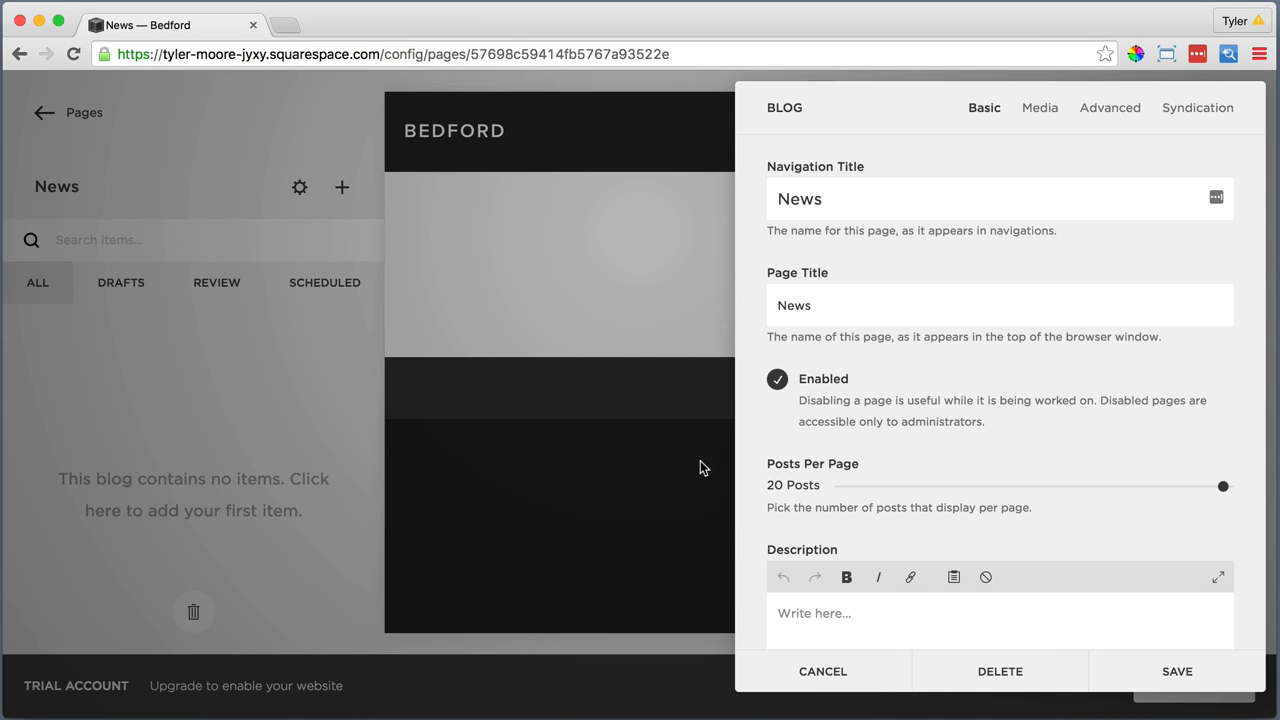
left_click(795, 617)
left_click_drag(797, 612, 778, 612)
left_click(846, 577)
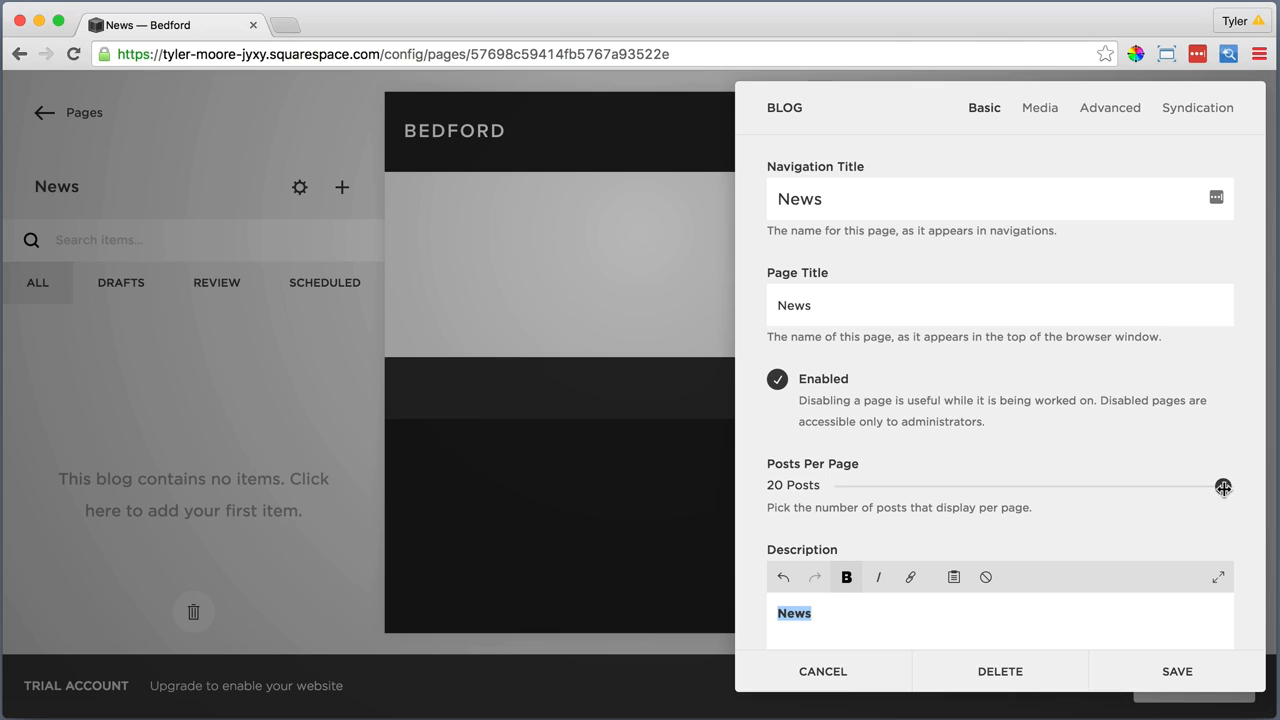
left_click_drag(1223, 487, 1034, 488)
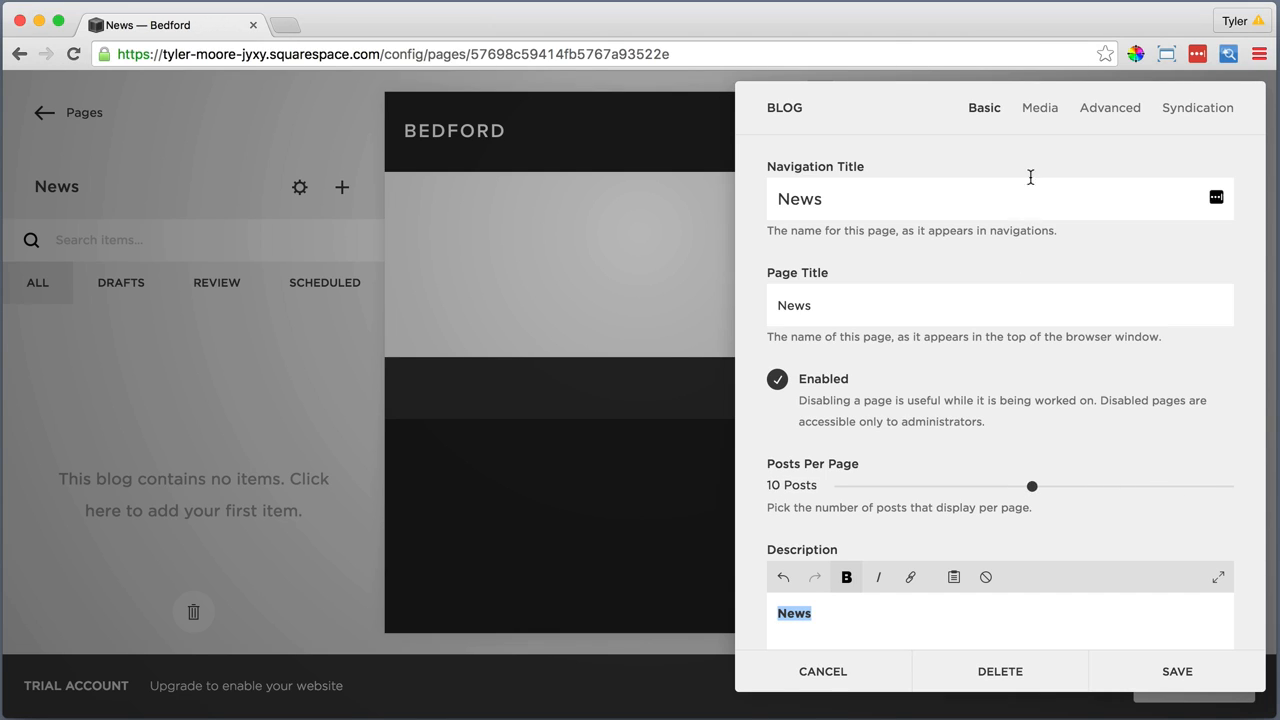
Upload "blog featured image.jpg" as the News blog's banner image and save the settings
left_click(1040, 107)
left_click(1000, 260)
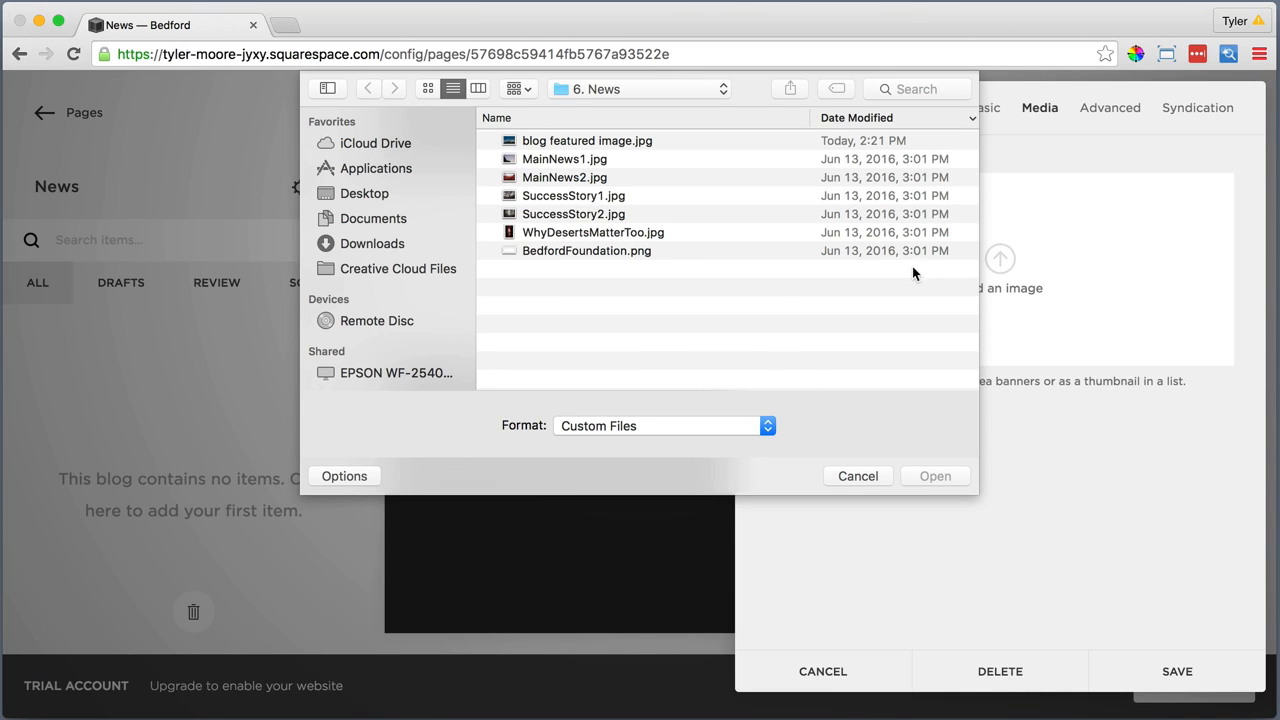
left_click(621, 142)
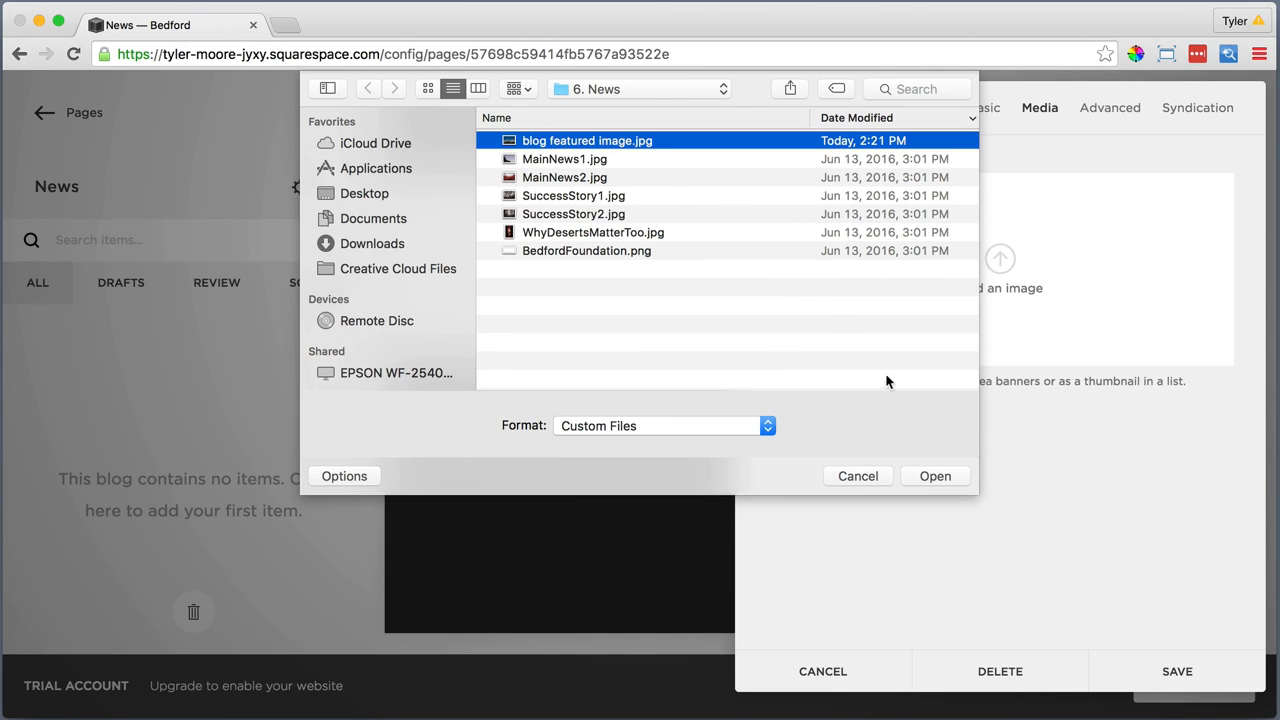
left_click(934, 476)
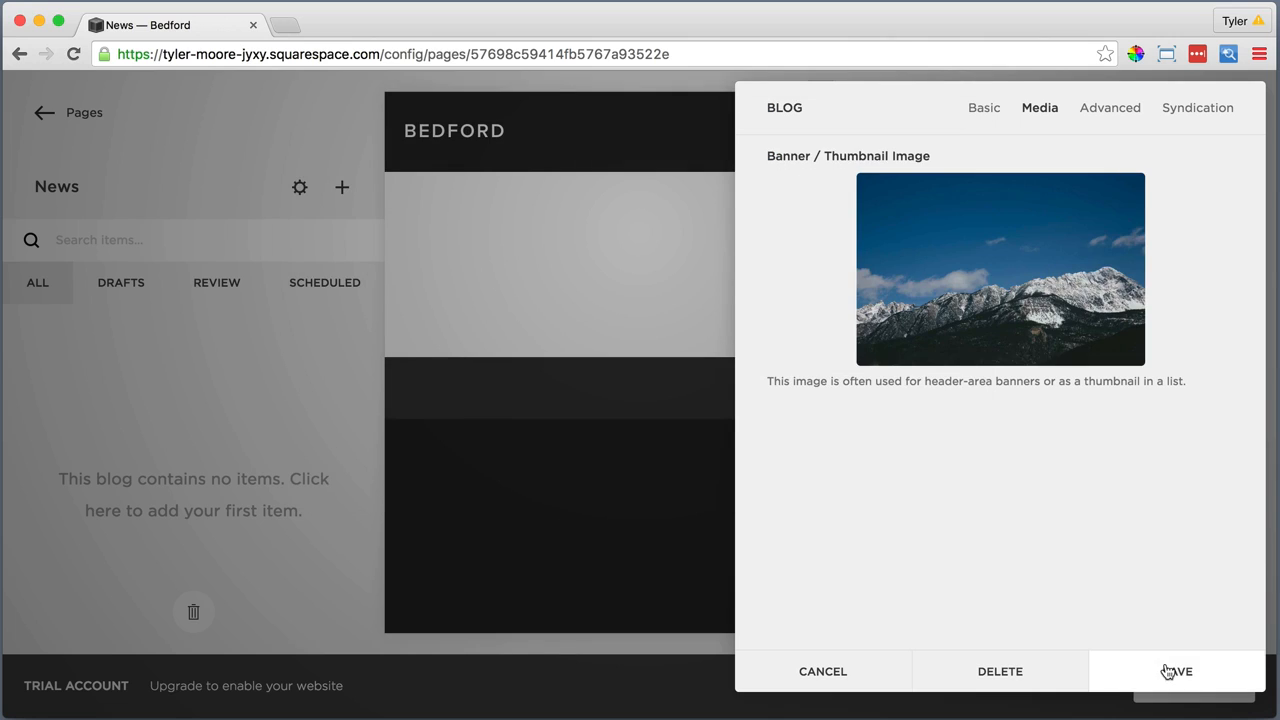
left_click(1168, 671)
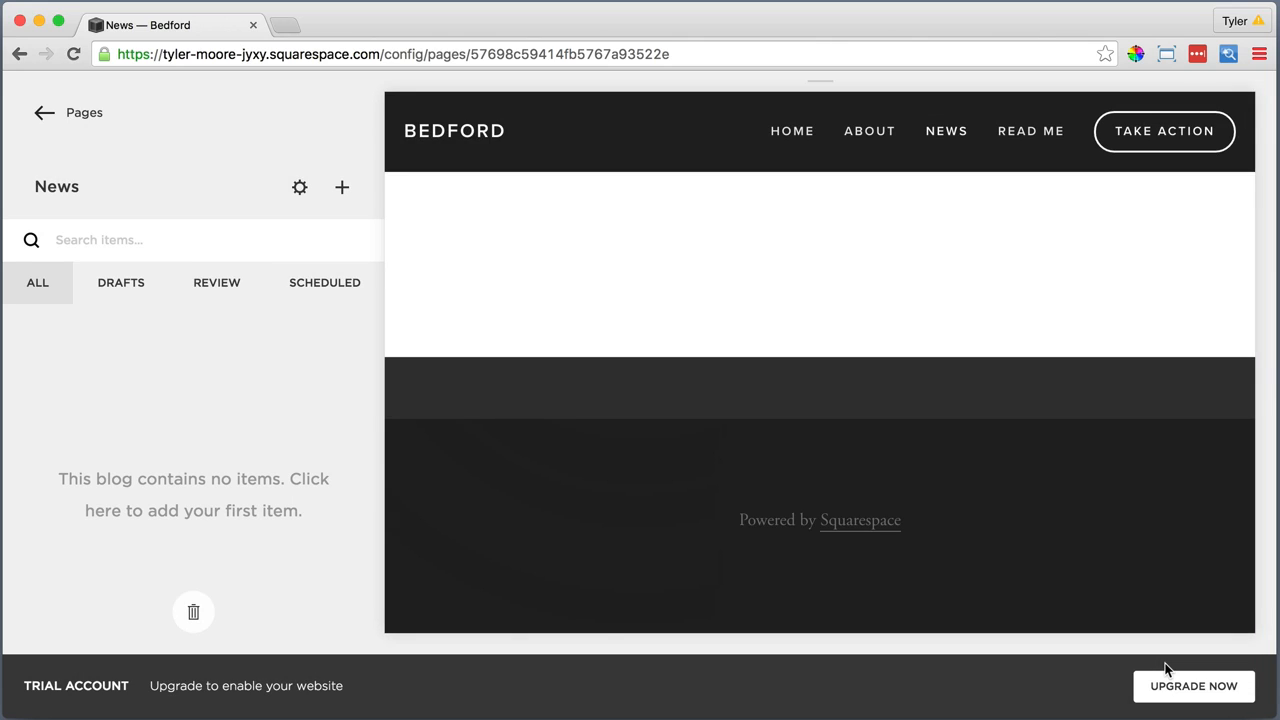
Reload the News page in the browser to check its banner
mouse_move(737, 544)
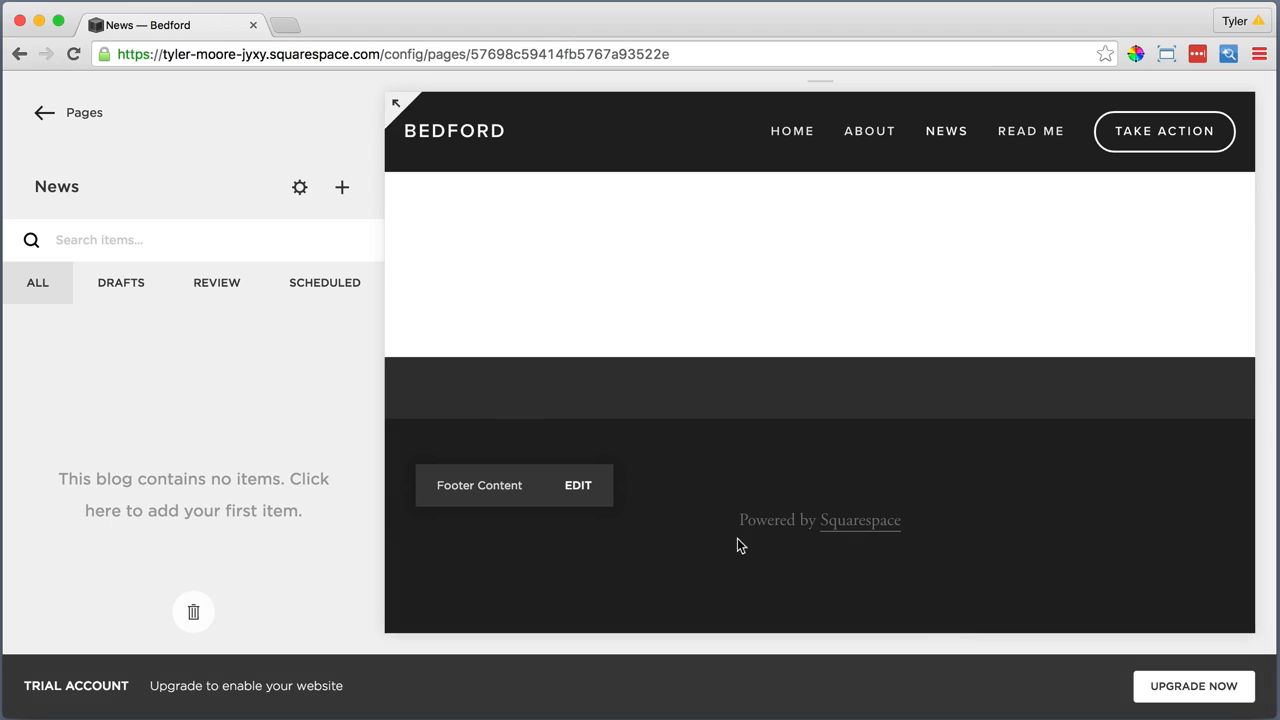
mouse_move(448, 369)
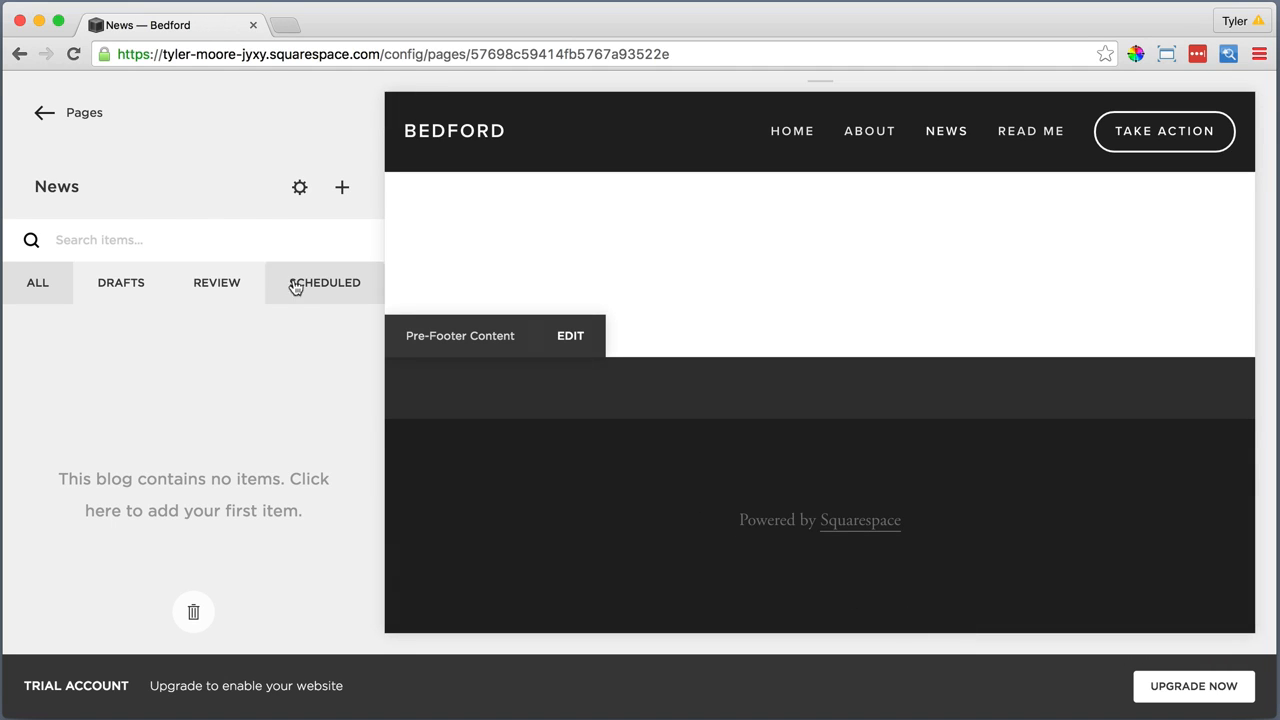
left_click(73, 54)
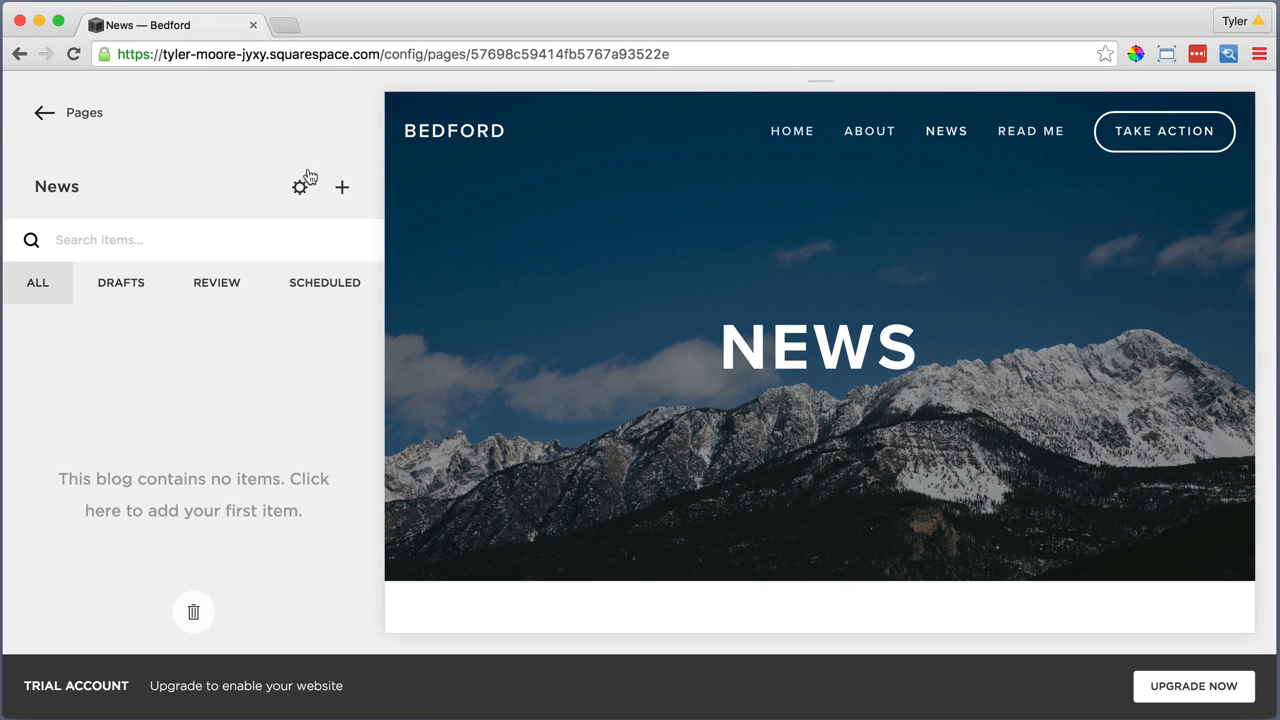
Add a News post titled "Get Out There!" and paste the copied body text into it as plain text
left_click(341, 188)
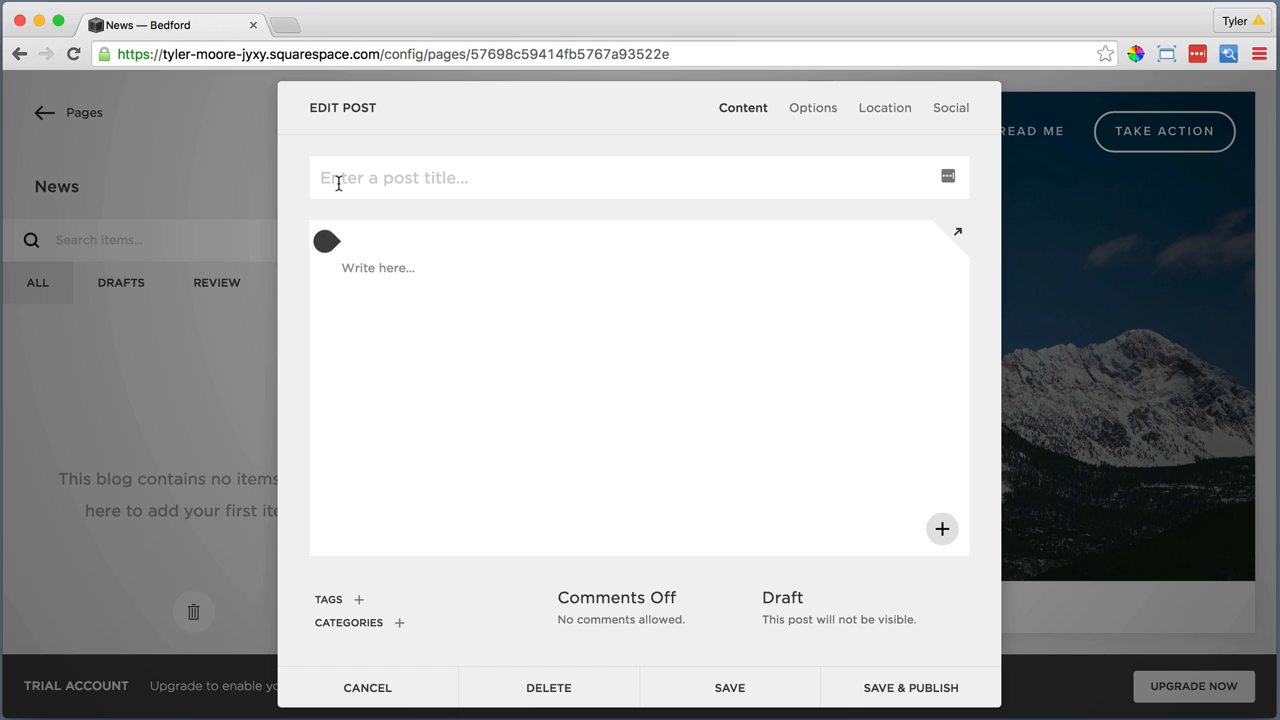
type("Get Out There!")
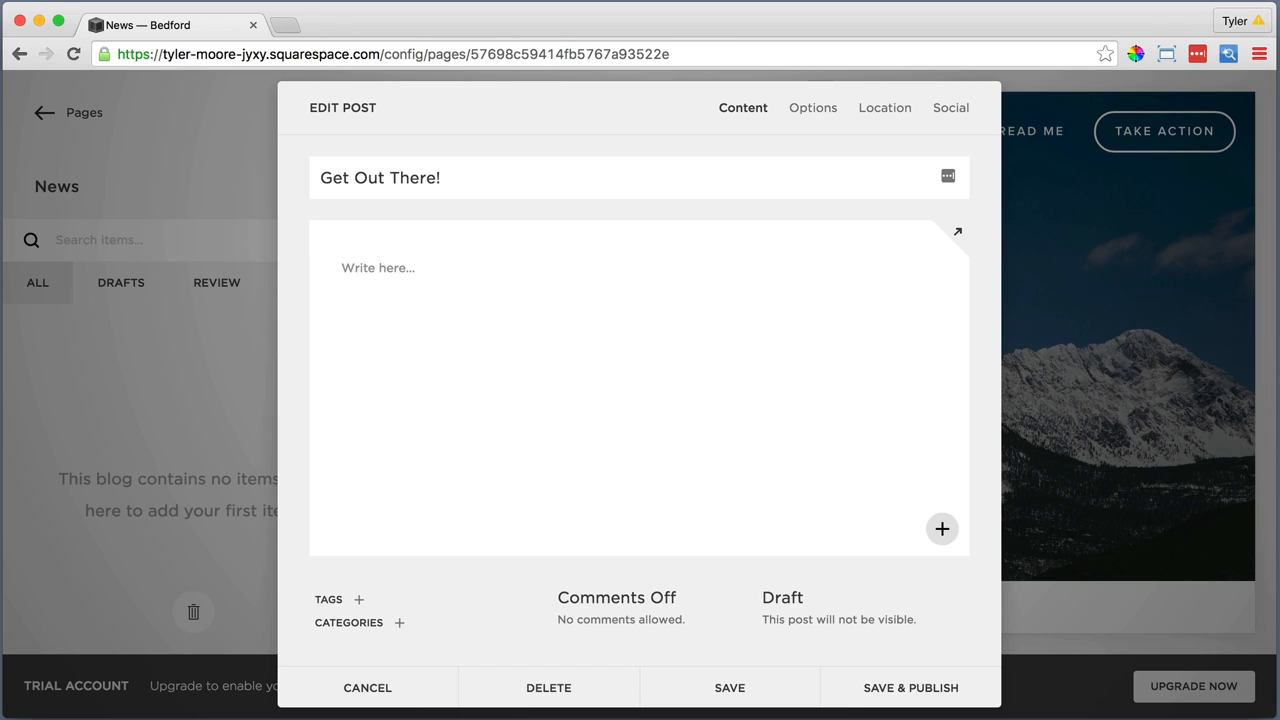
left_click(376, 264)
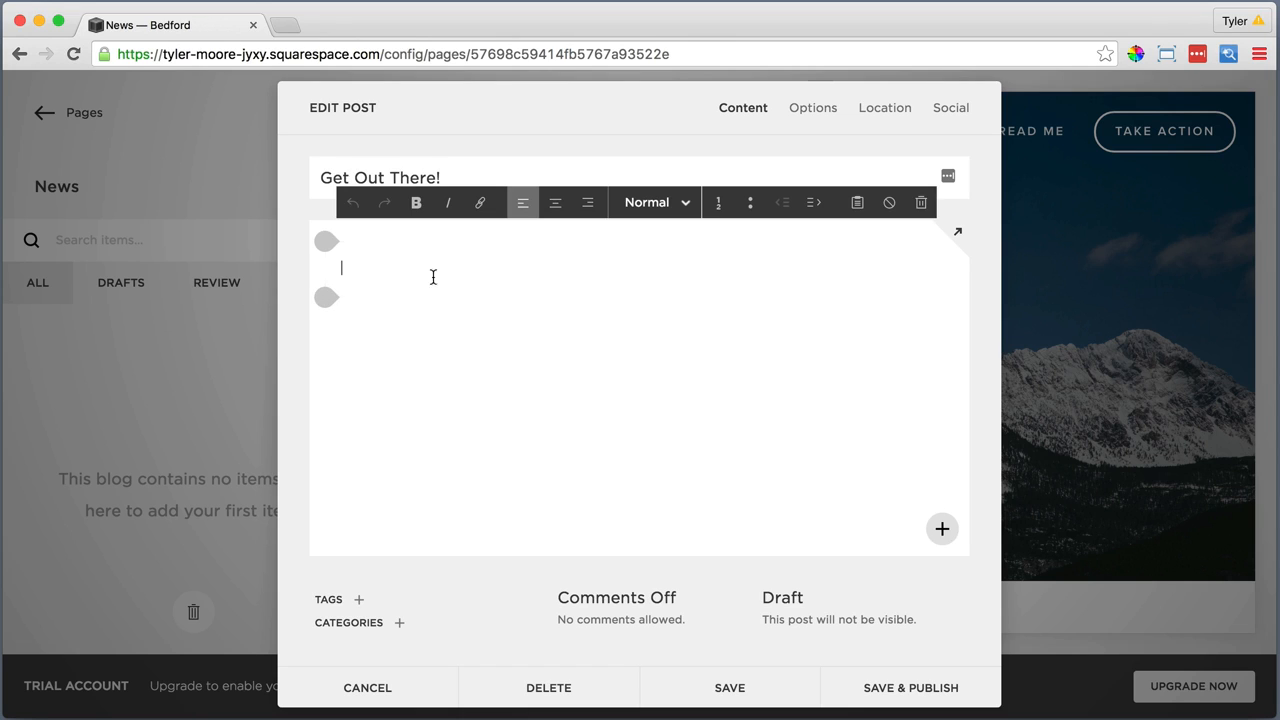
left_click(857, 202)
right_click(599, 371)
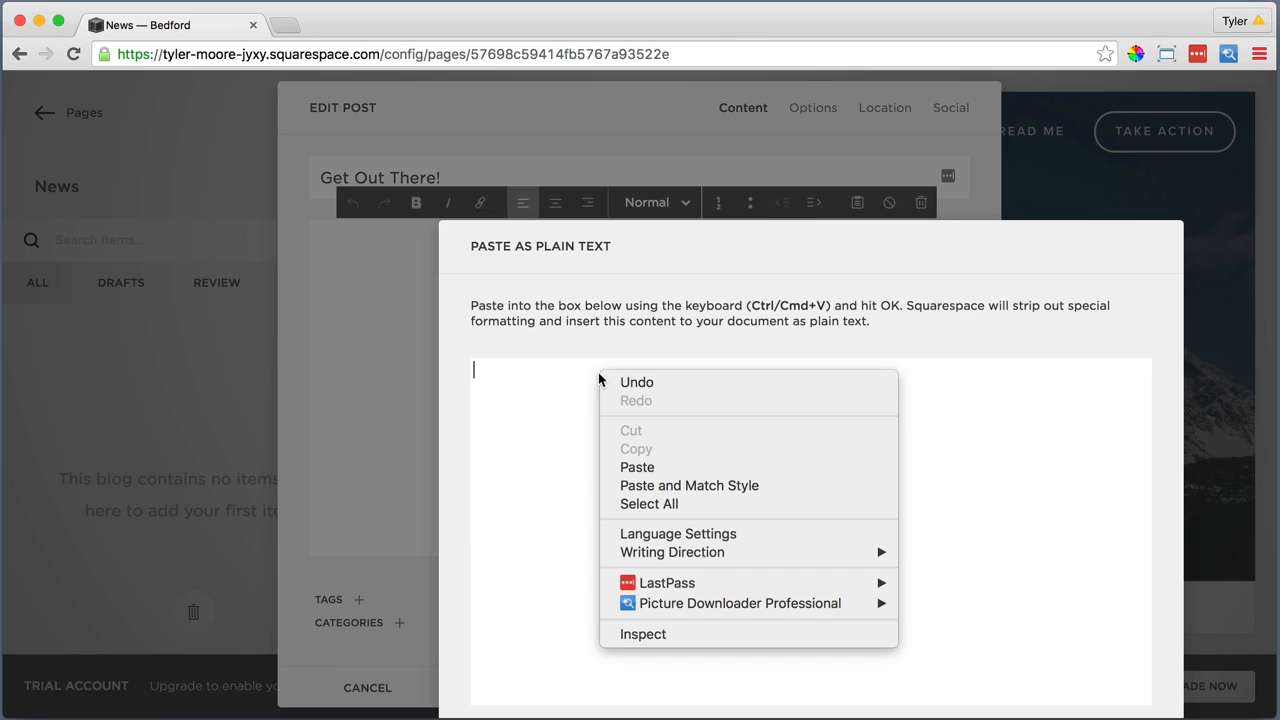
left_click(649, 467)
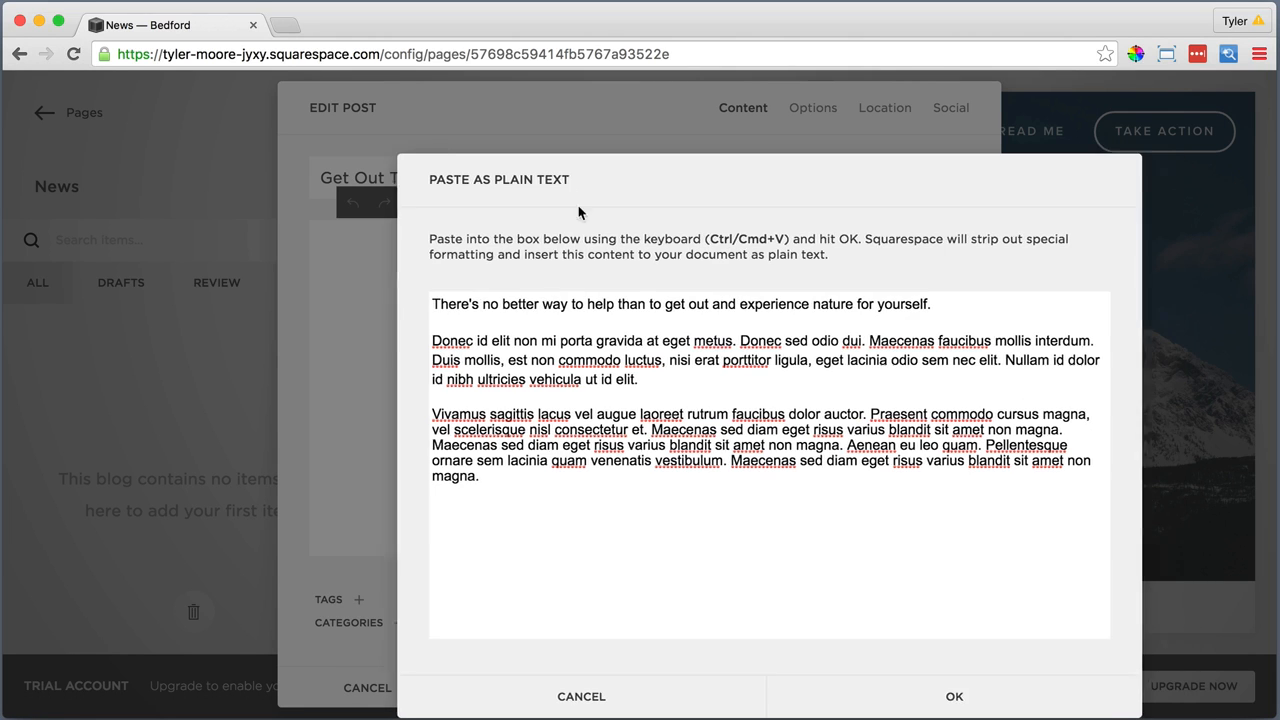
left_click(880, 697)
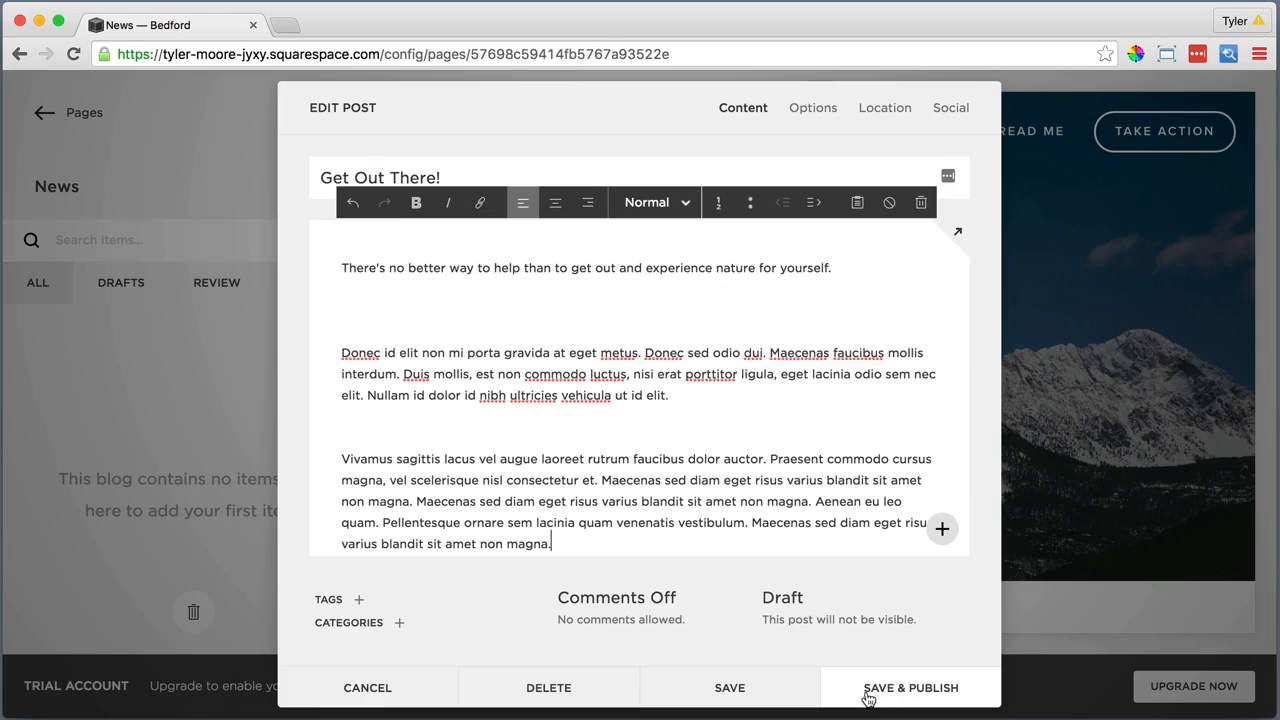
Allow comments on the "Get Out There!" post and upload MainNews1.jpg as its thumbnail image
left_click(607, 600)
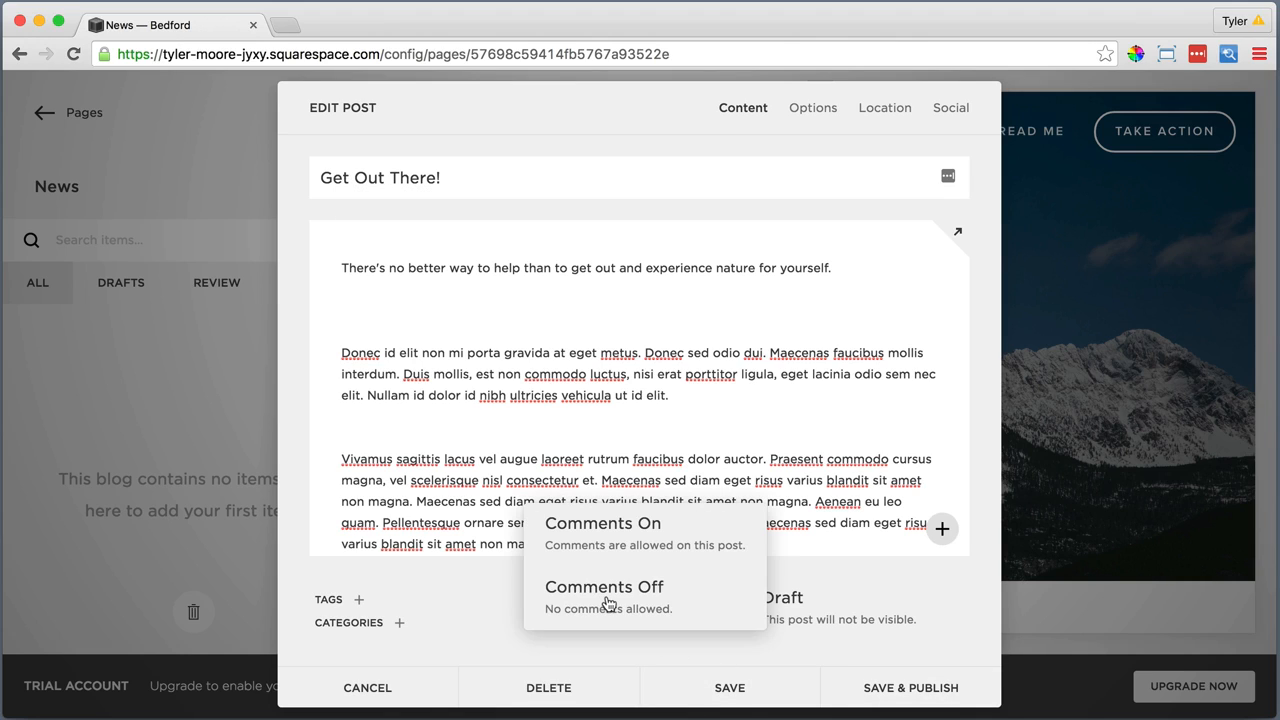
left_click(678, 537)
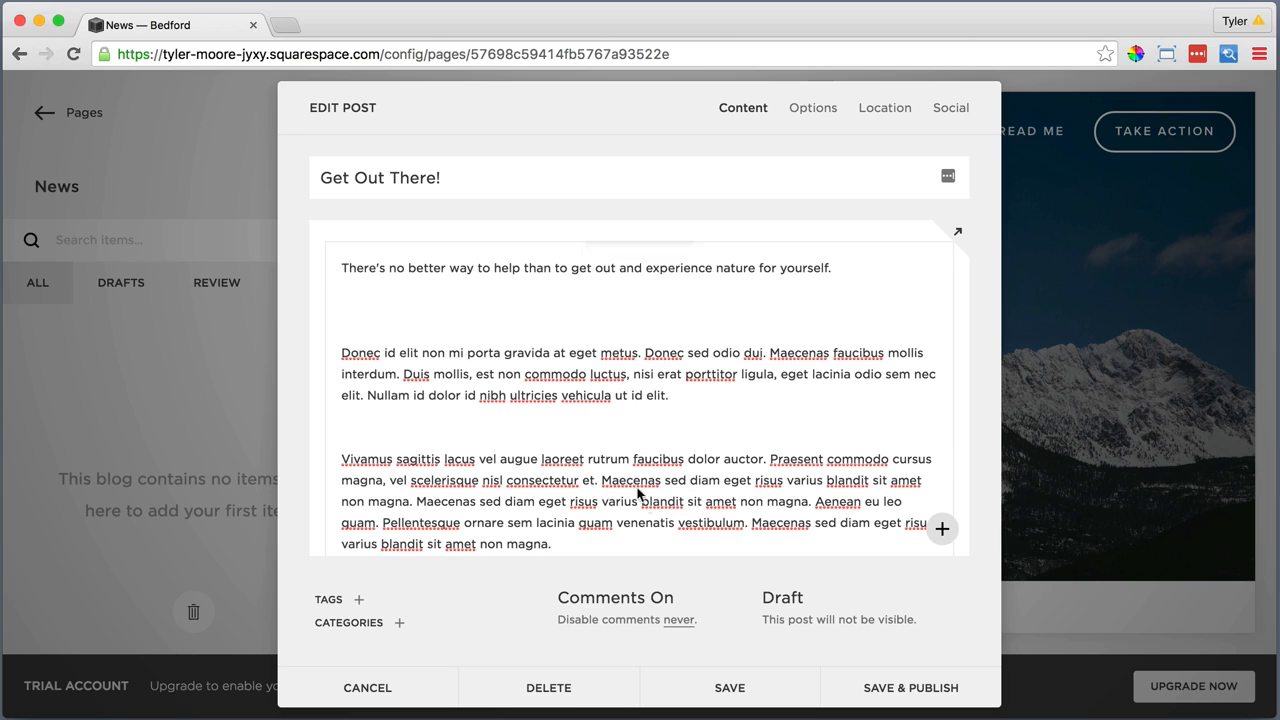
left_click(820, 107)
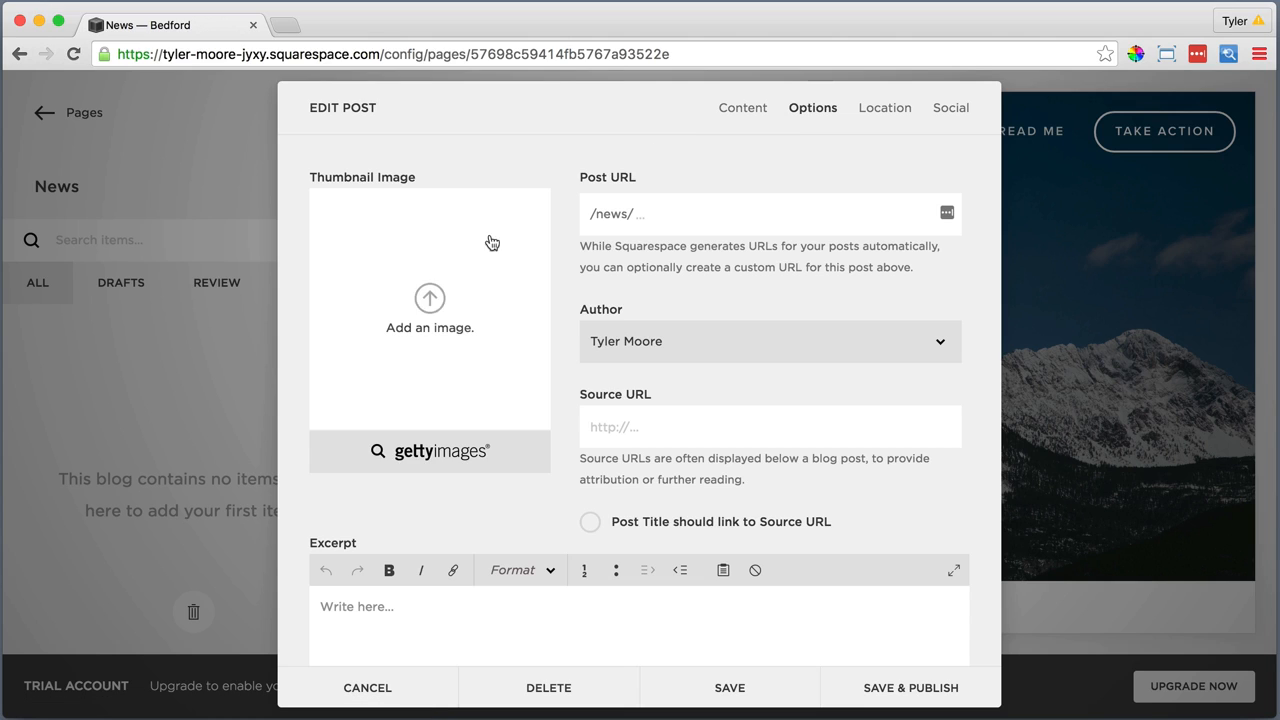
left_click(430, 305)
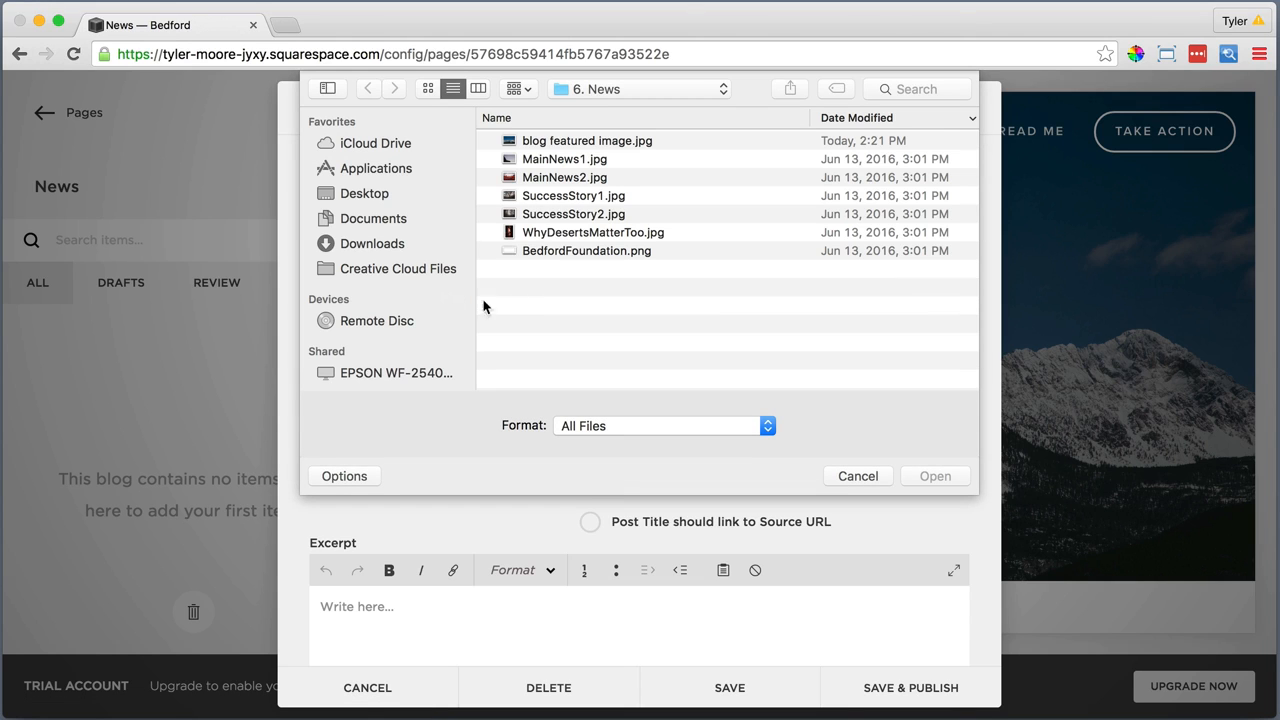
left_click(556, 161)
left_click(934, 477)
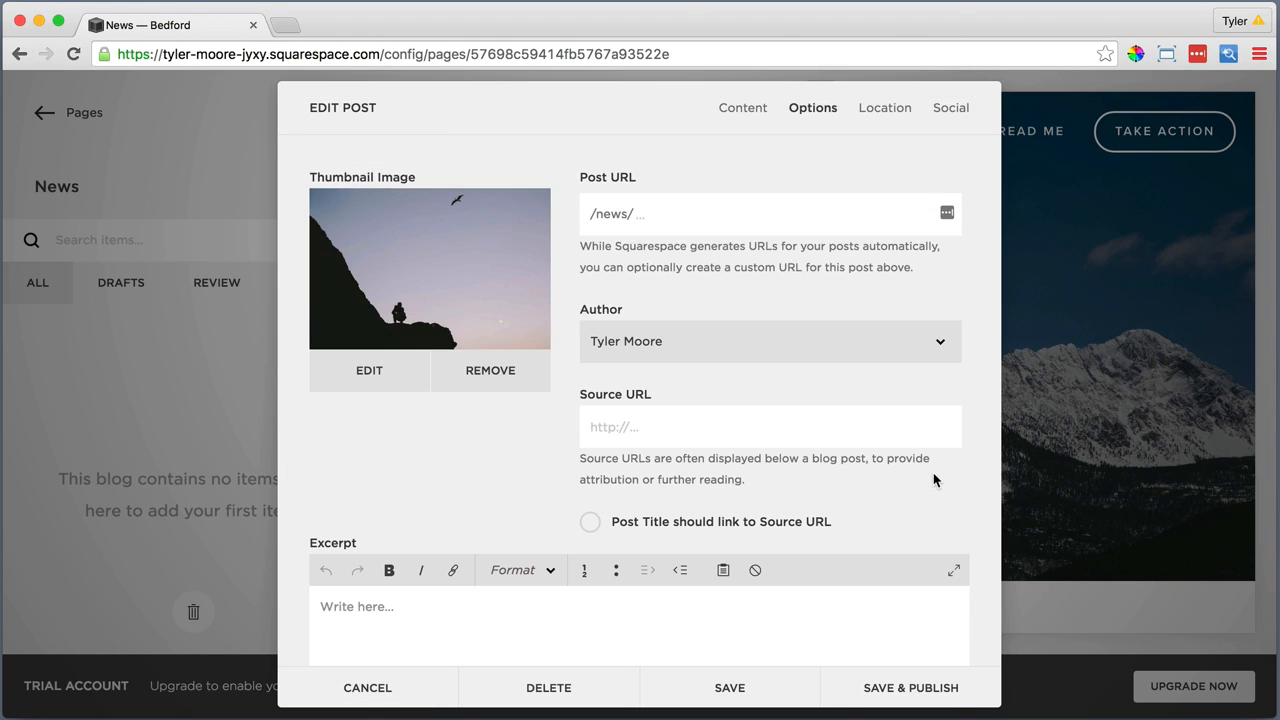
Mark "Get Out There!" as a featured post, then save and publish it
scroll(933, 479, "down", 3)
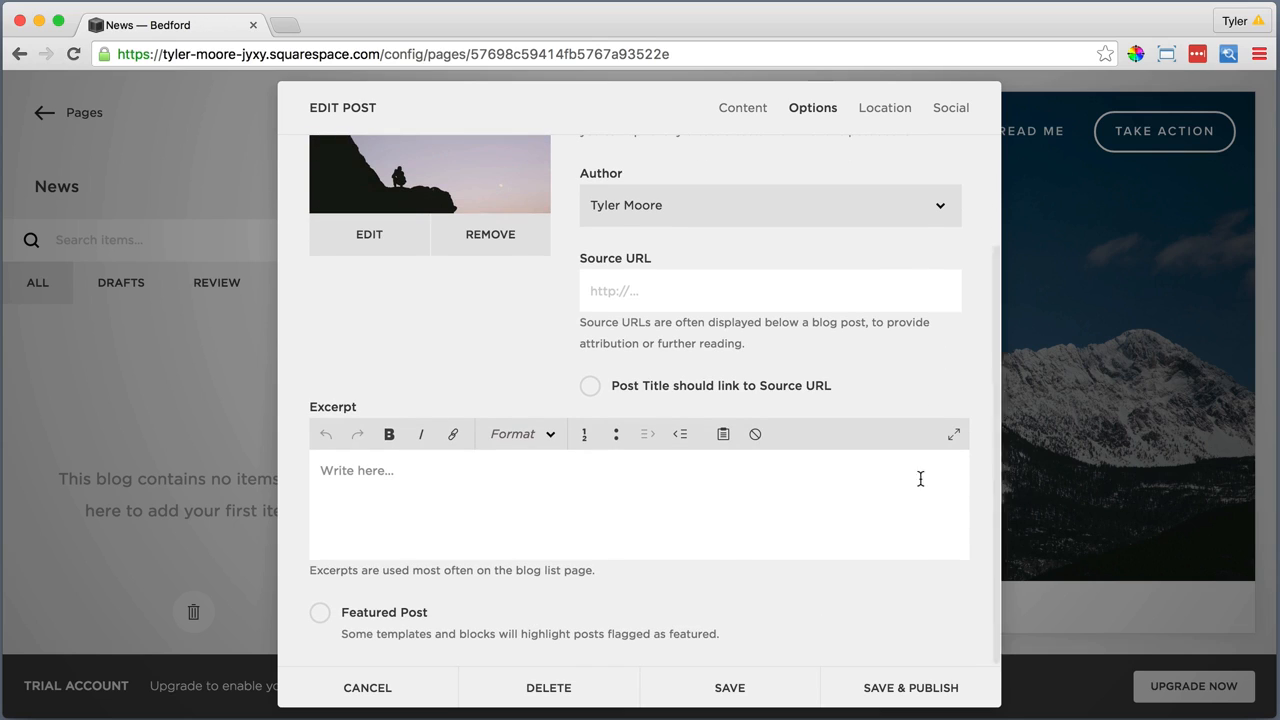
left_click(320, 613)
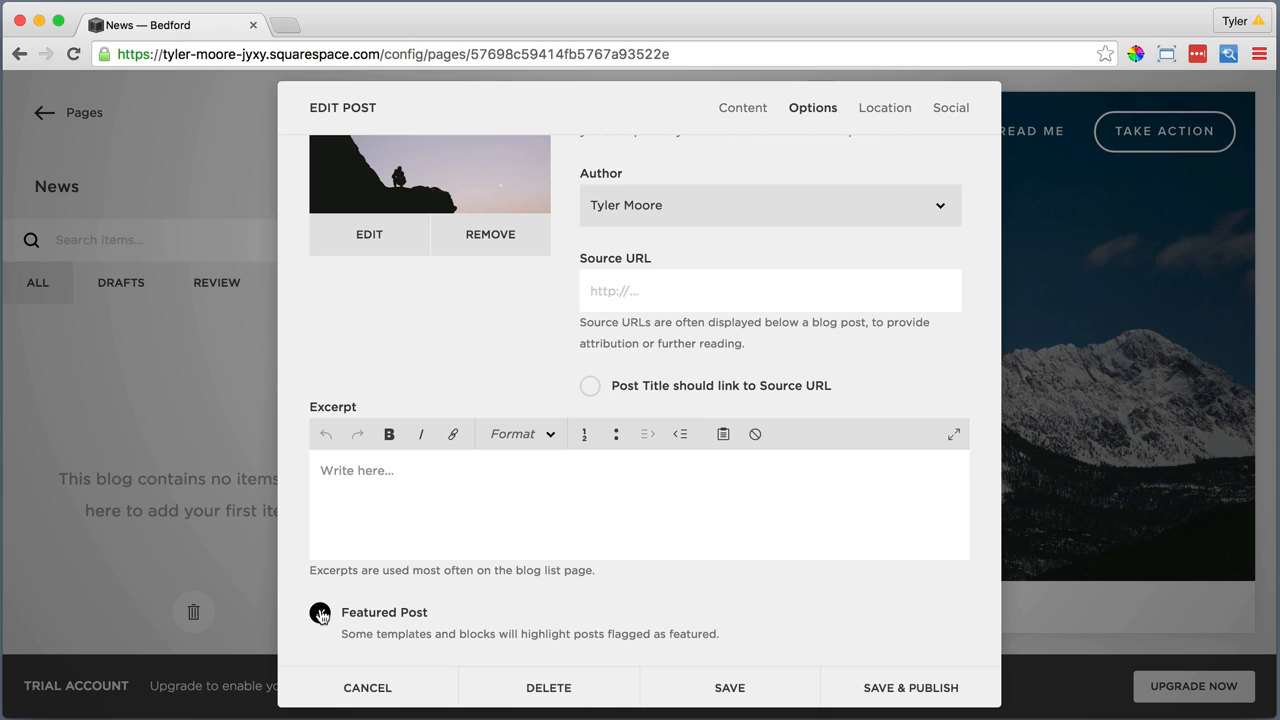
left_click(886, 689)
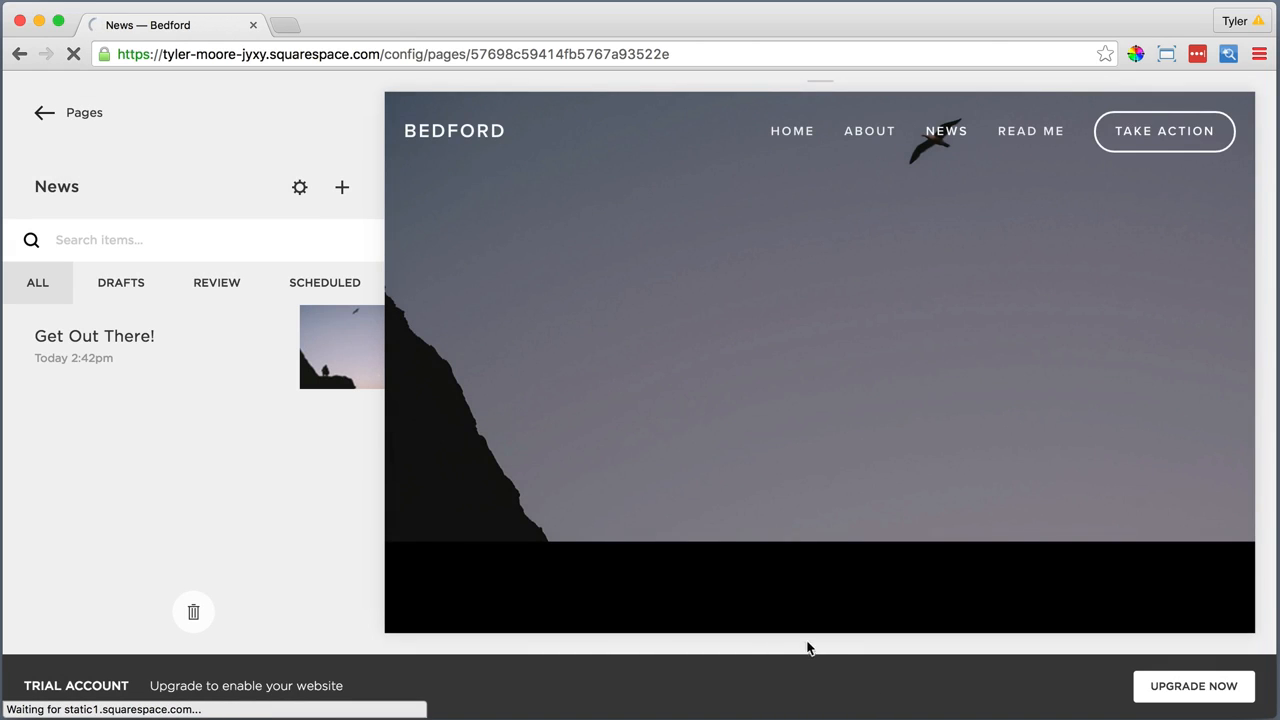
Edit the published "Get Out There!" post to remove the blank line after its first paragraph, and save it
scroll(795, 552, "down", 4)
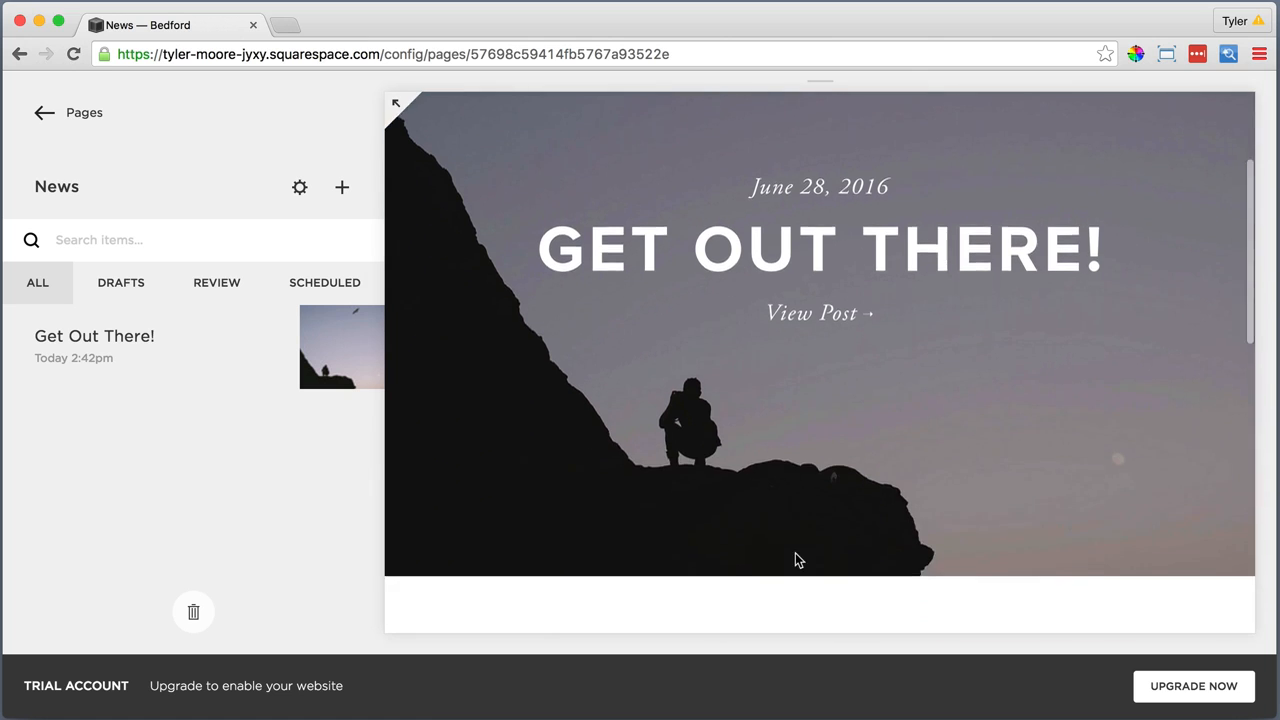
scroll(795, 560, "down", 10)
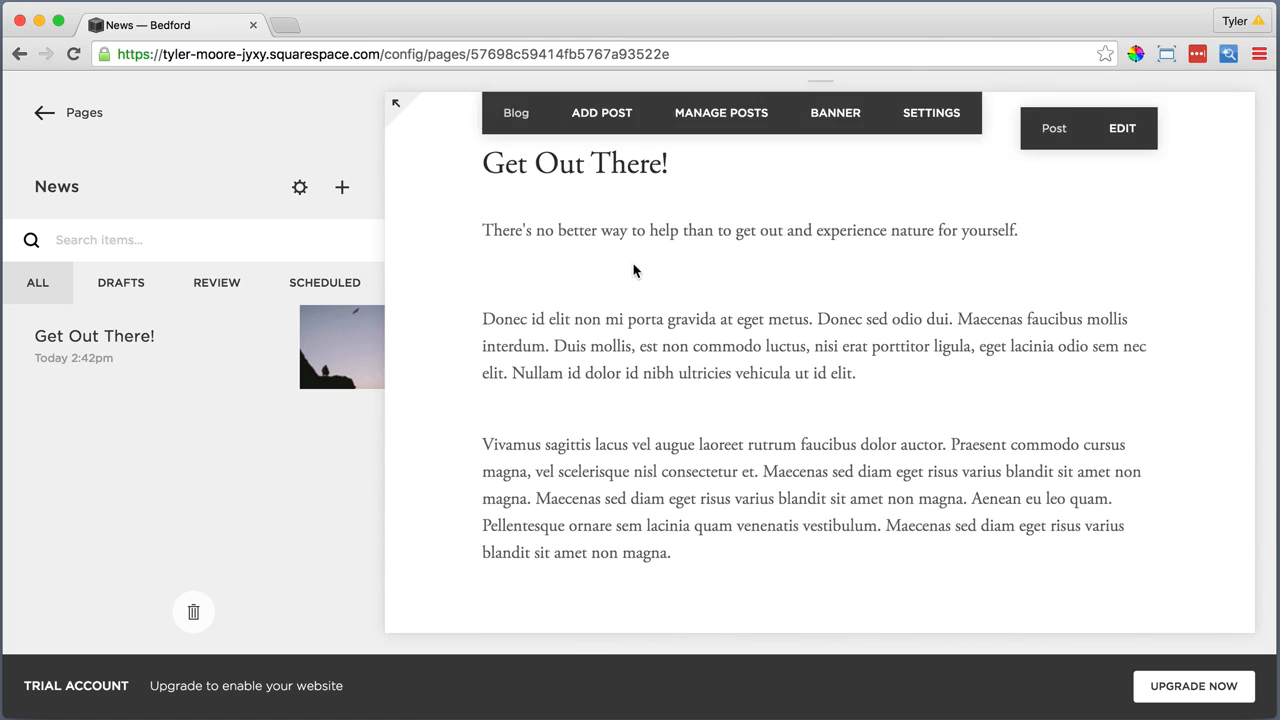
scroll(638, 270, "up", 2)
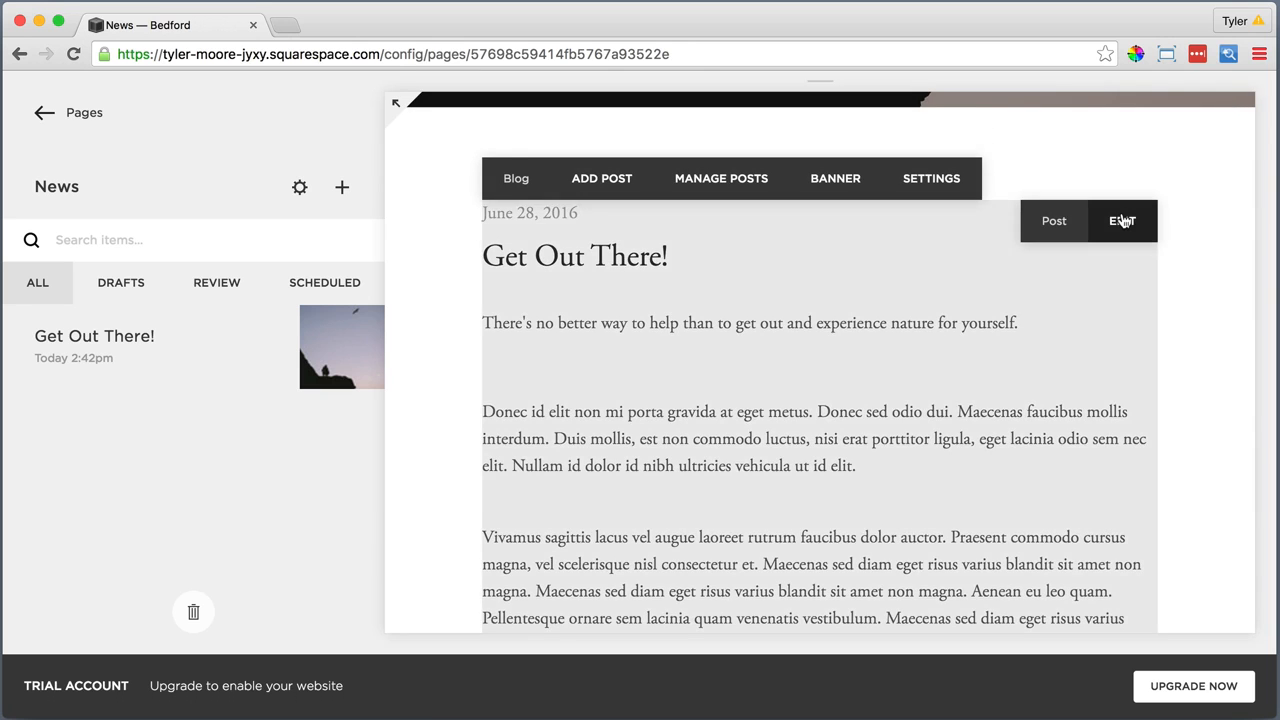
left_click(1120, 219)
left_click(374, 349)
key("BackSpace")
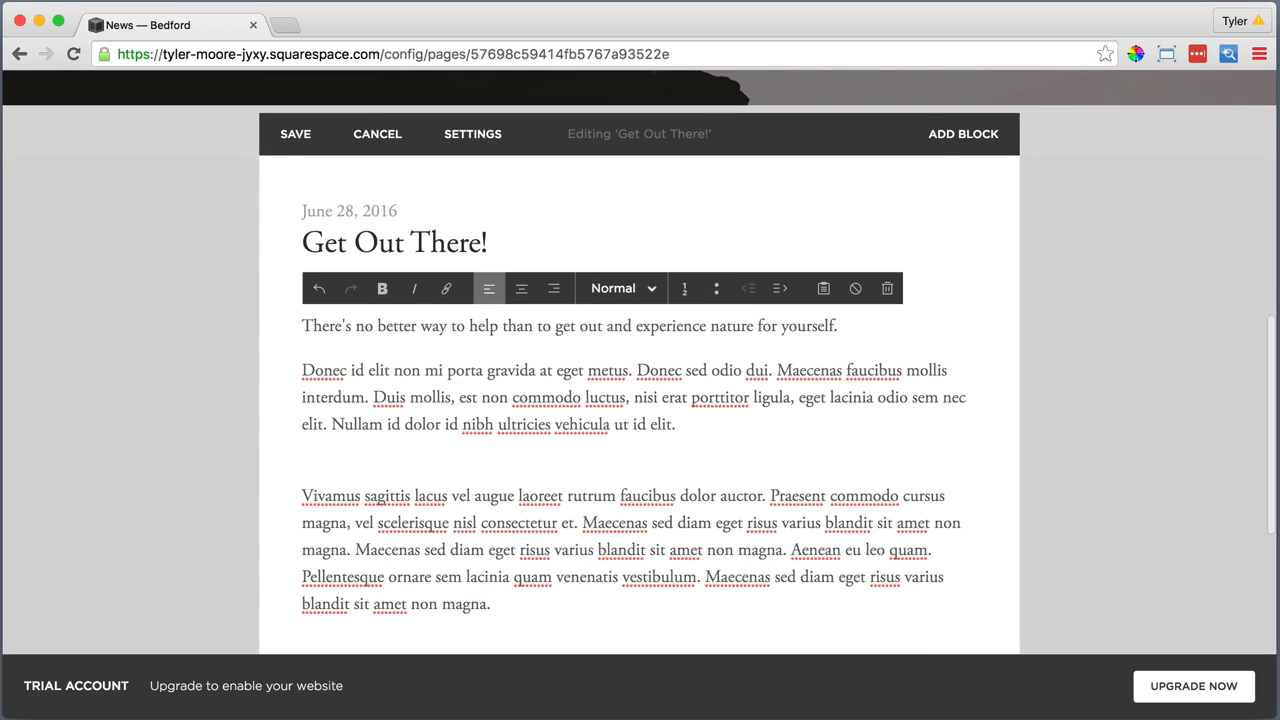
left_click(295, 133)
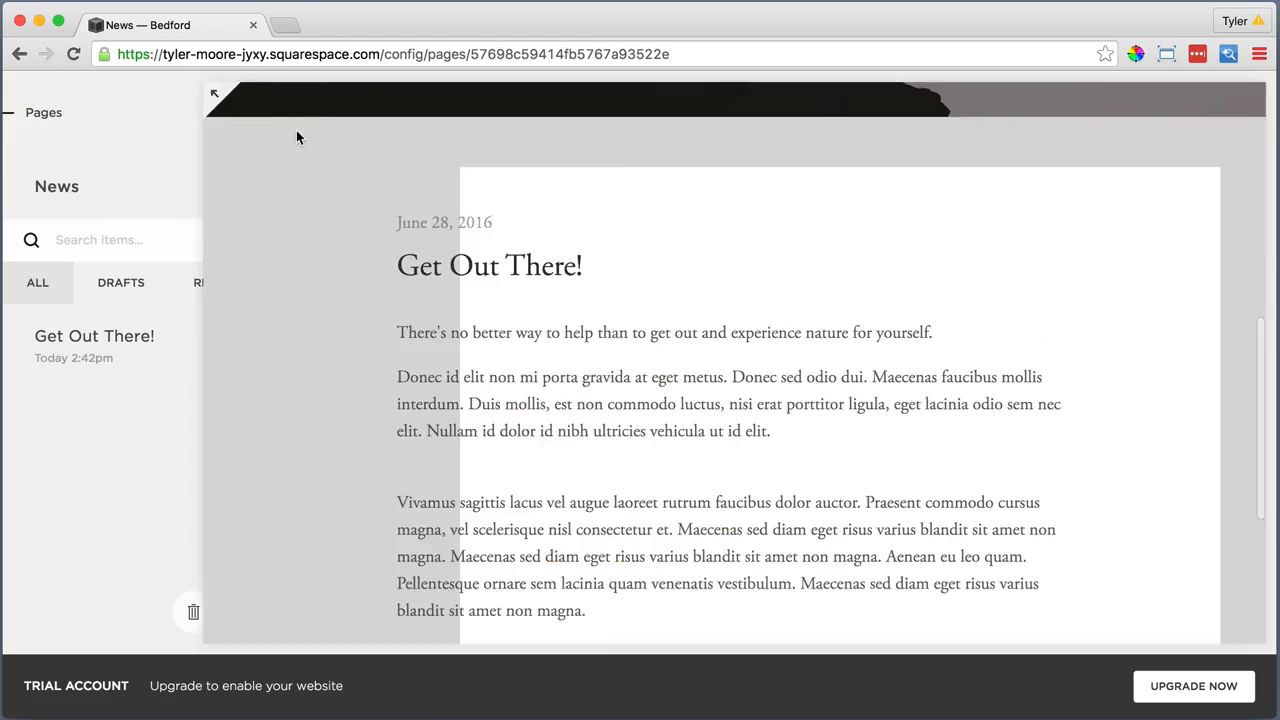
Add a second News post titled "Why Deserts Matter Too" and paste the copied body text into it as plain text
scroll(778, 268, "up", 7)
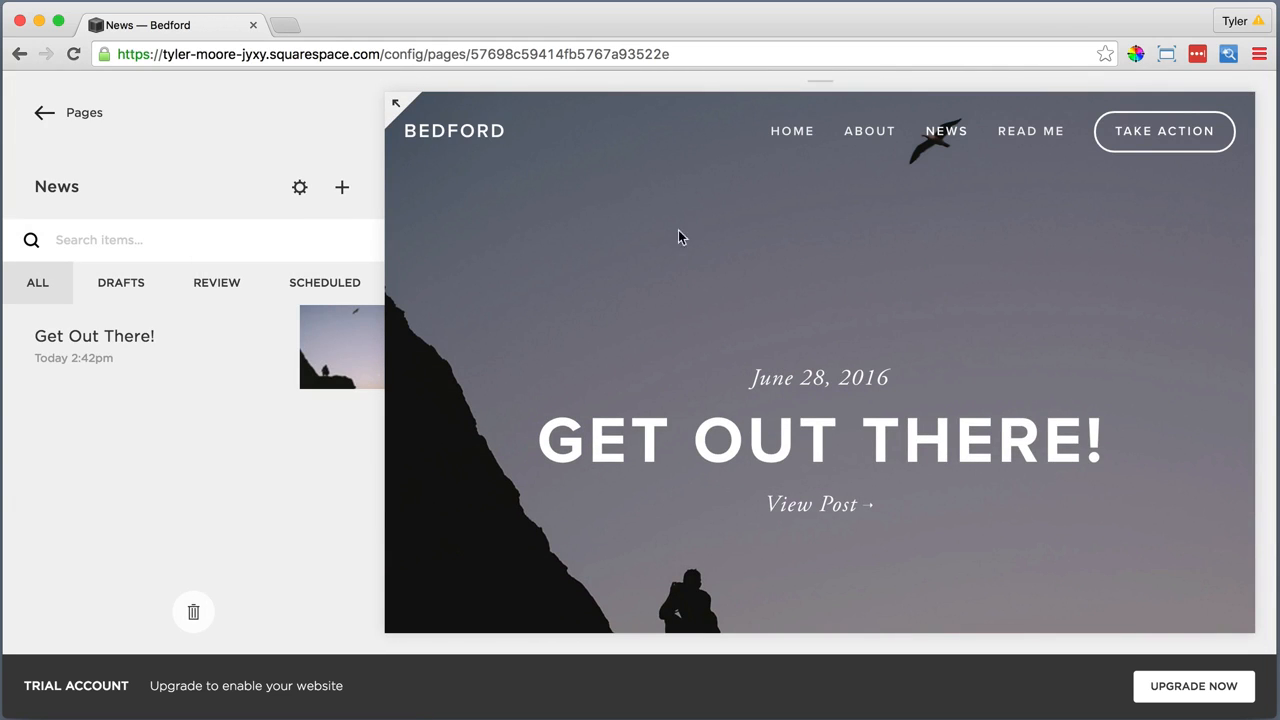
left_click(342, 190)
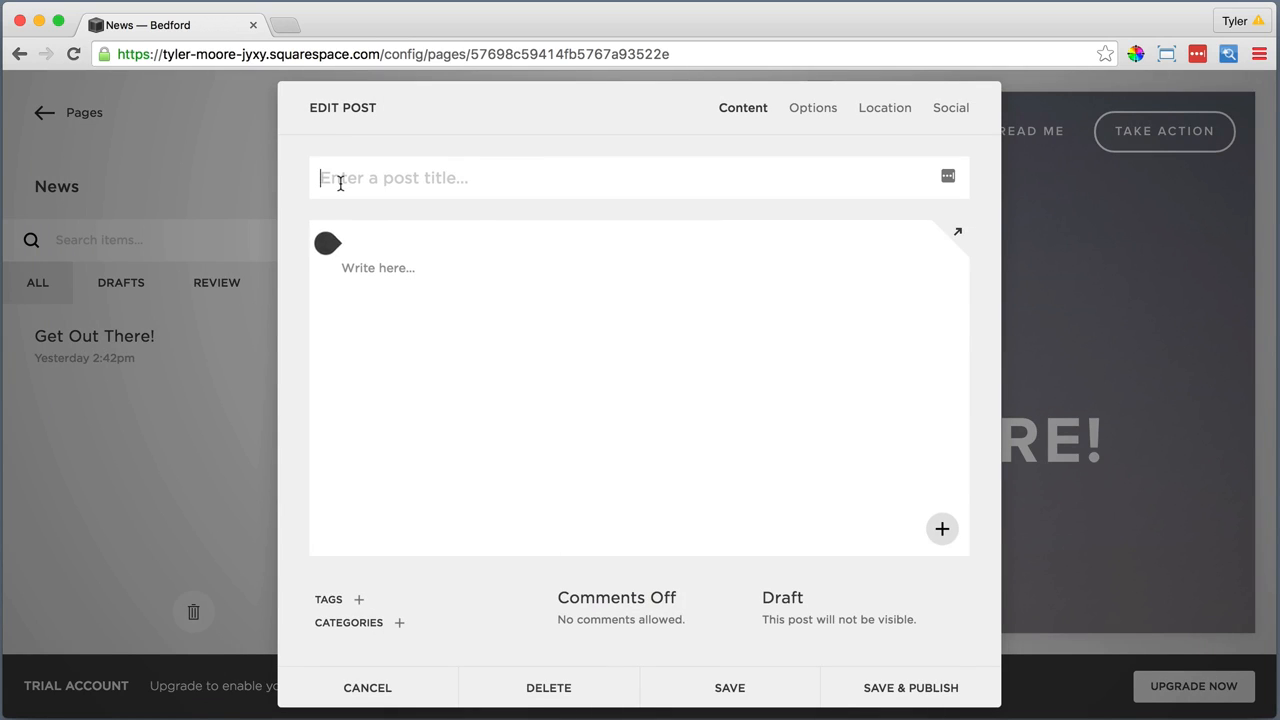
type("Why Deserts Matter Too")
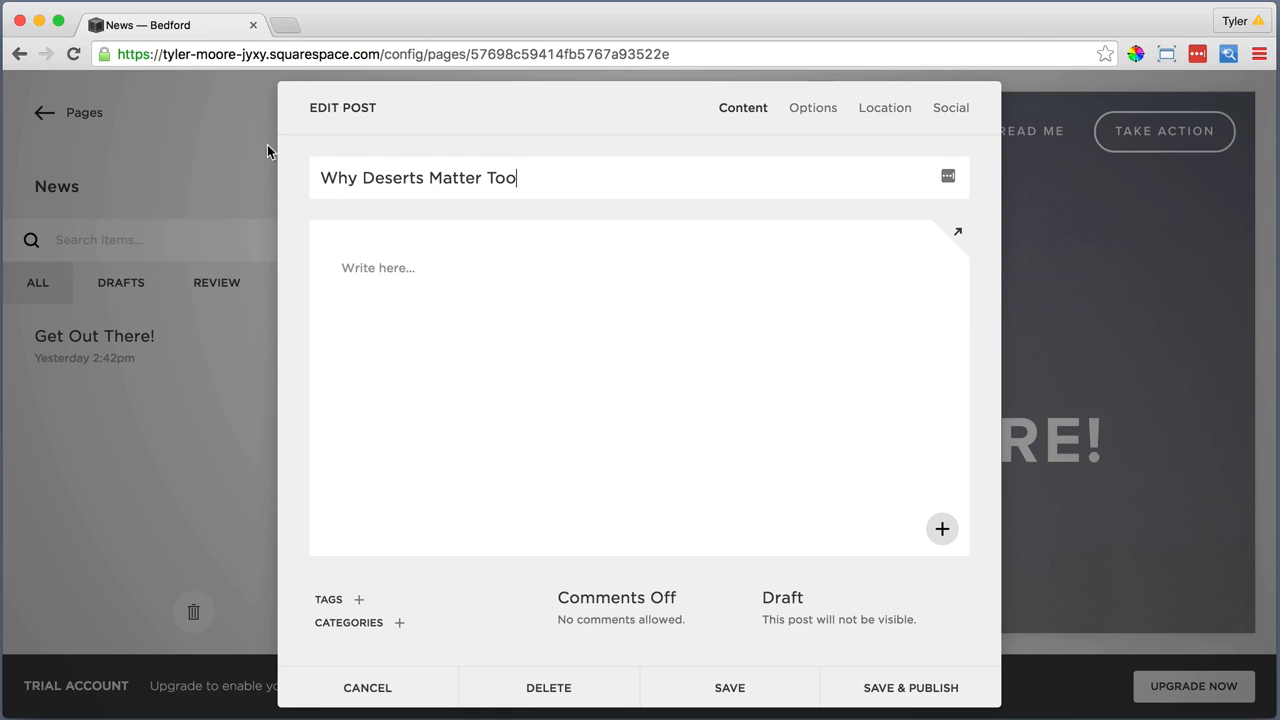
left_click(374, 266)
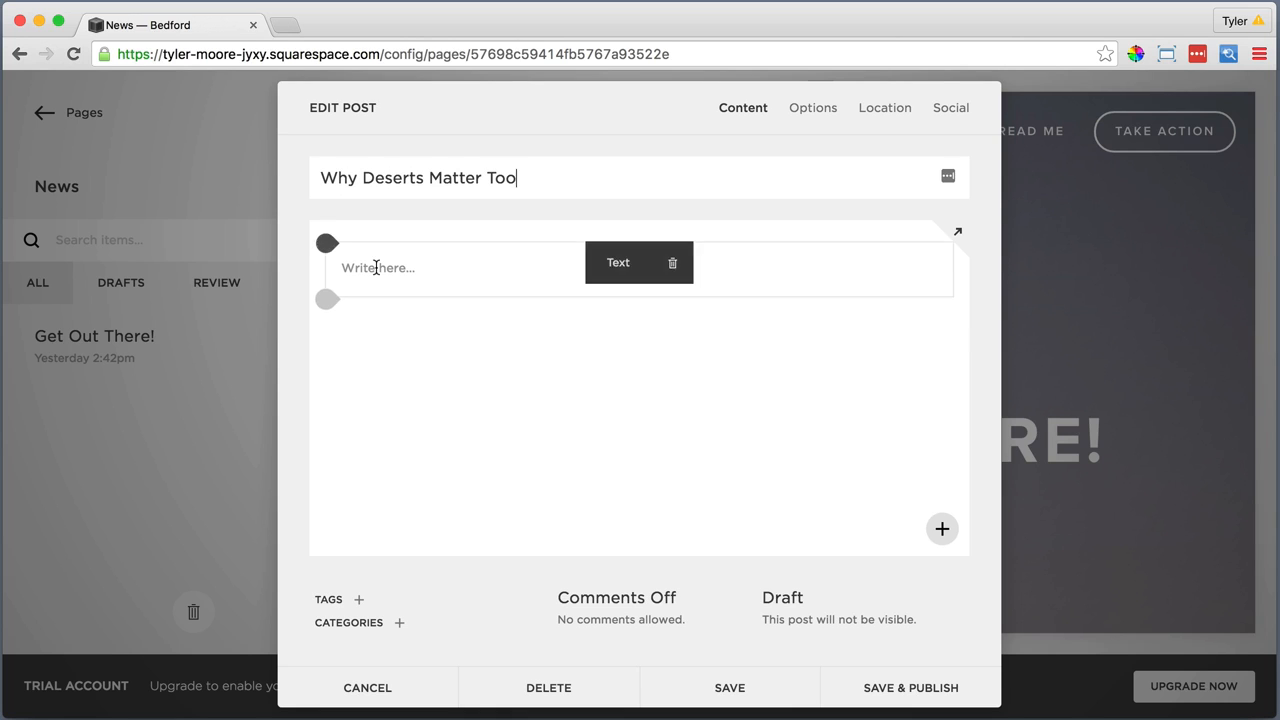
left_click(857, 203)
right_click(618, 382)
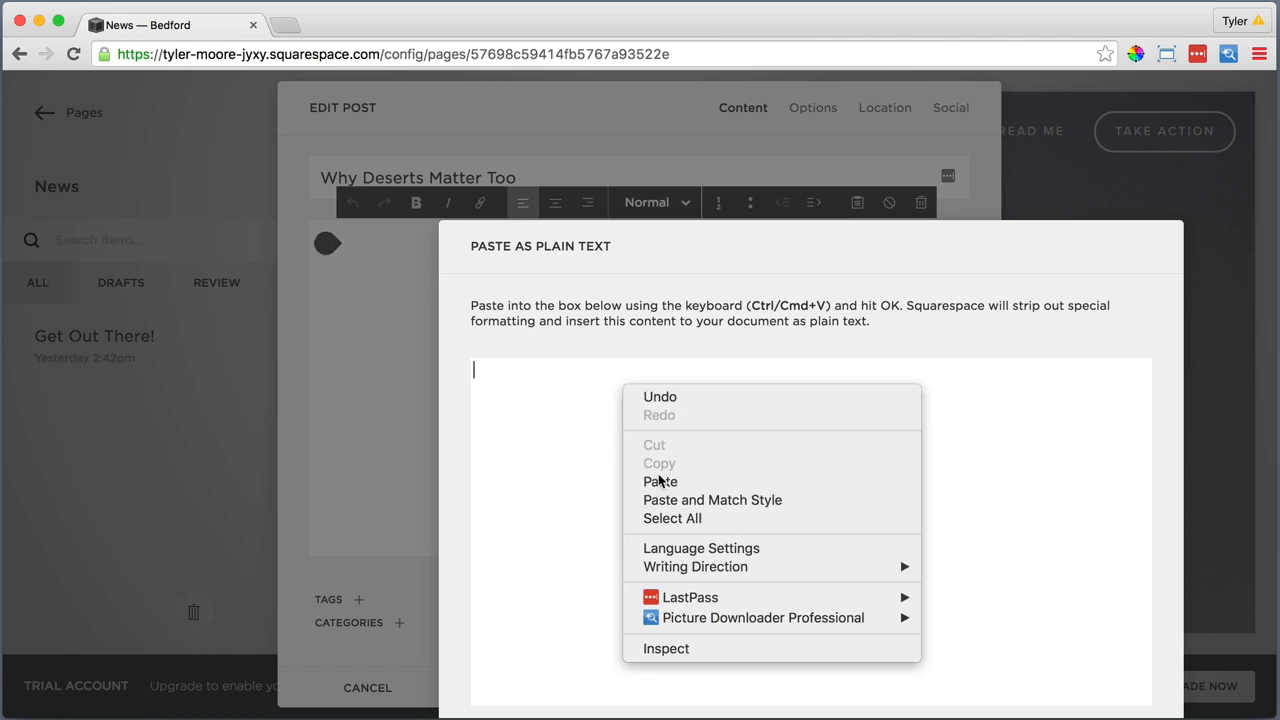
left_click(660, 480)
left_click_drag(656, 232, 570, 165)
left_click(907, 694)
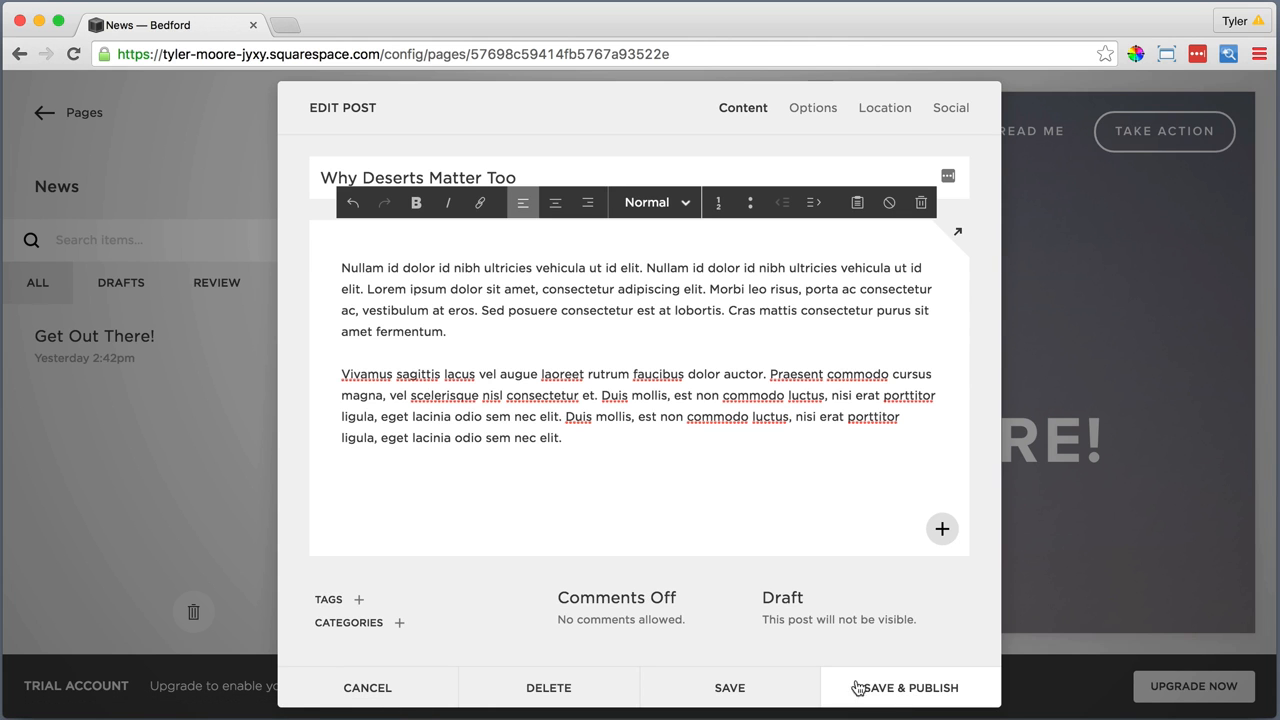
Allow comments on the "Why Deserts Matter Too" post
left_click(630, 597)
left_click(628, 622)
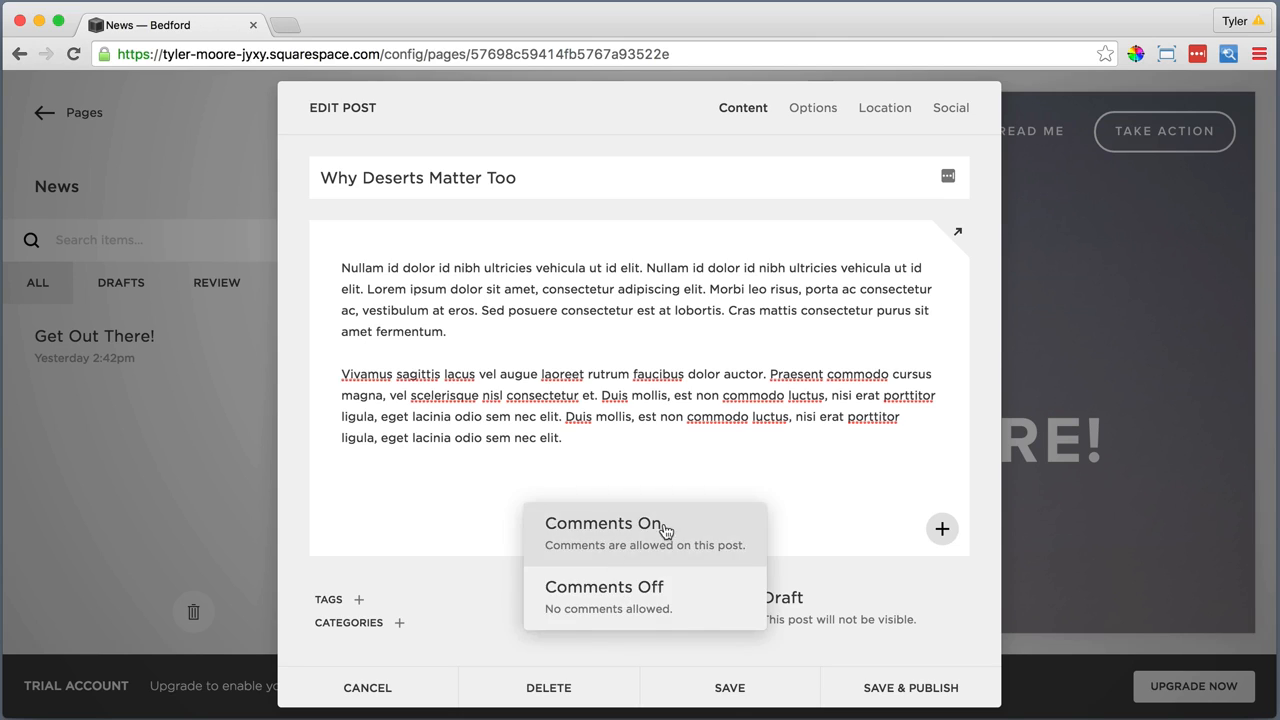
left_click(586, 526)
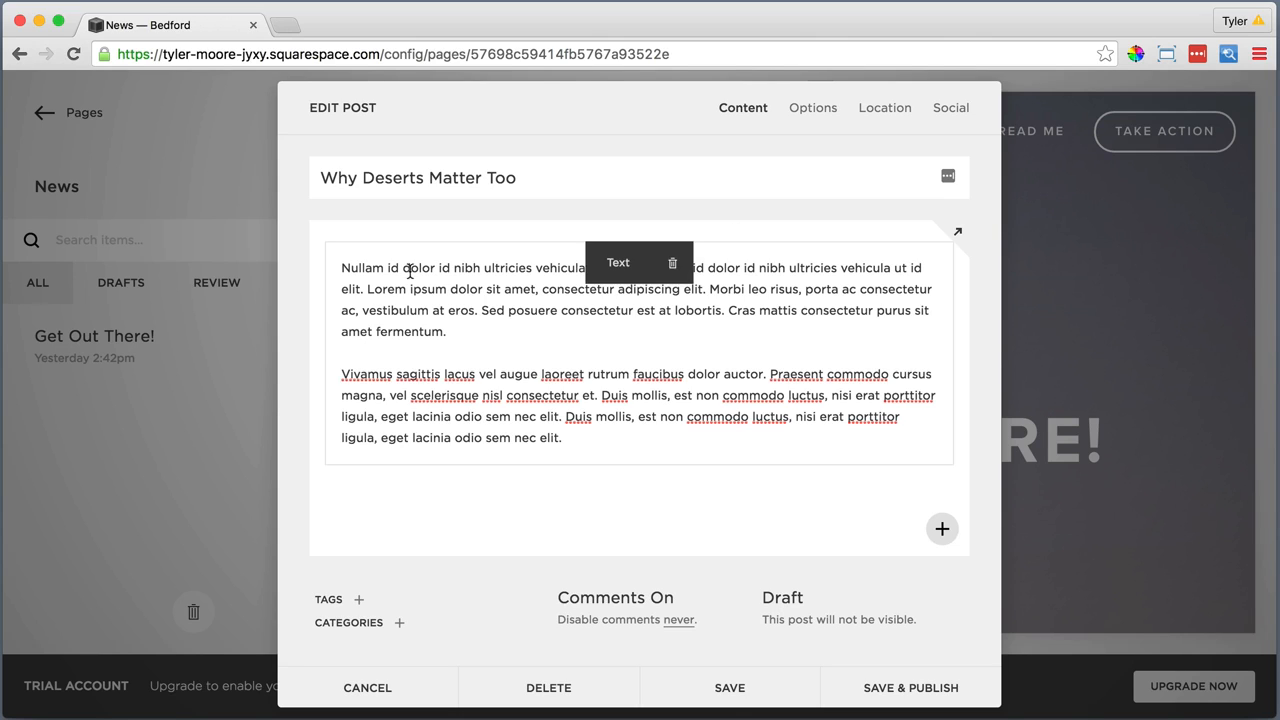
Insert an image block above the post's body text and fill it with WhyDesertsMatterToo.jpg
left_click(326, 242)
left_click(703, 198)
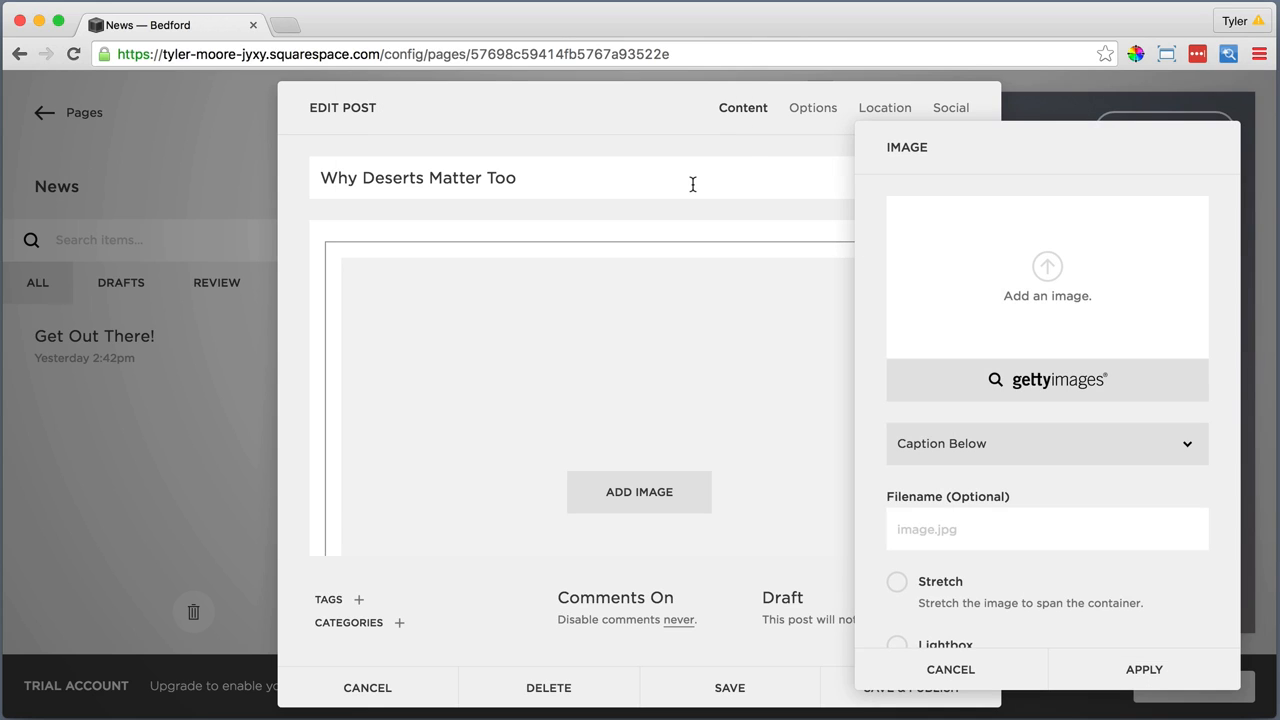
left_click(1042, 268)
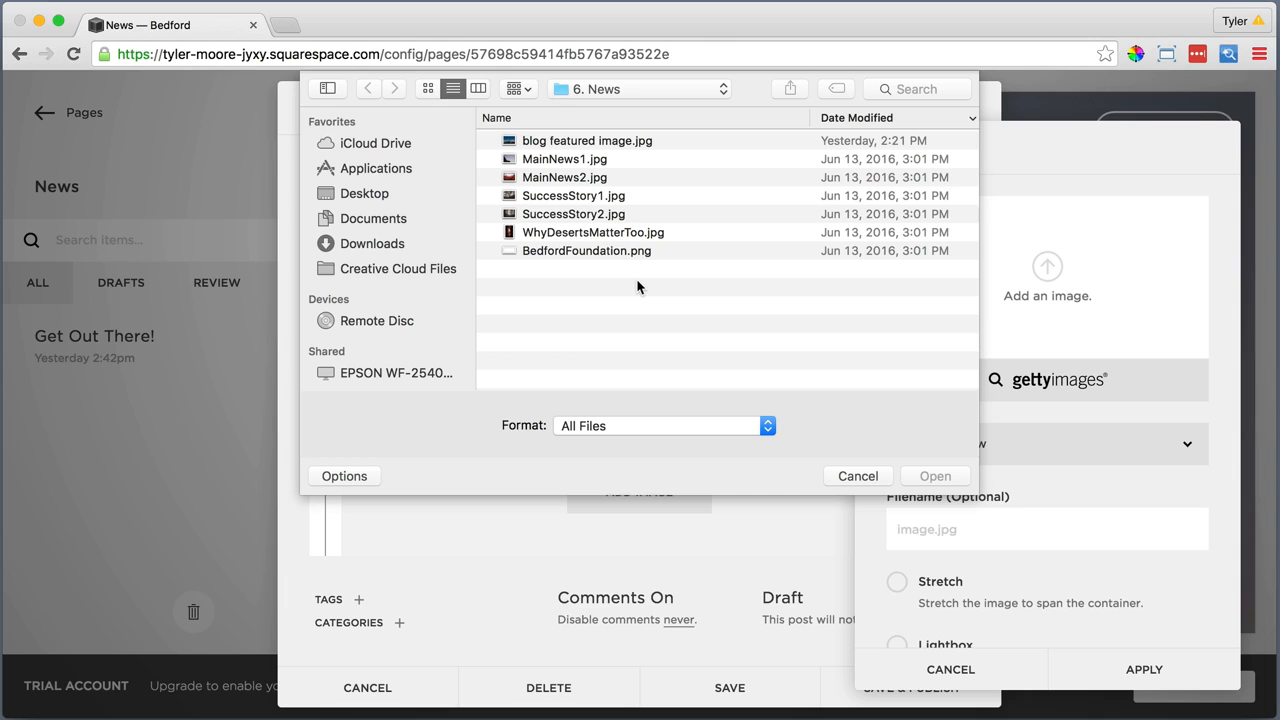
left_click(608, 234)
left_click(920, 472)
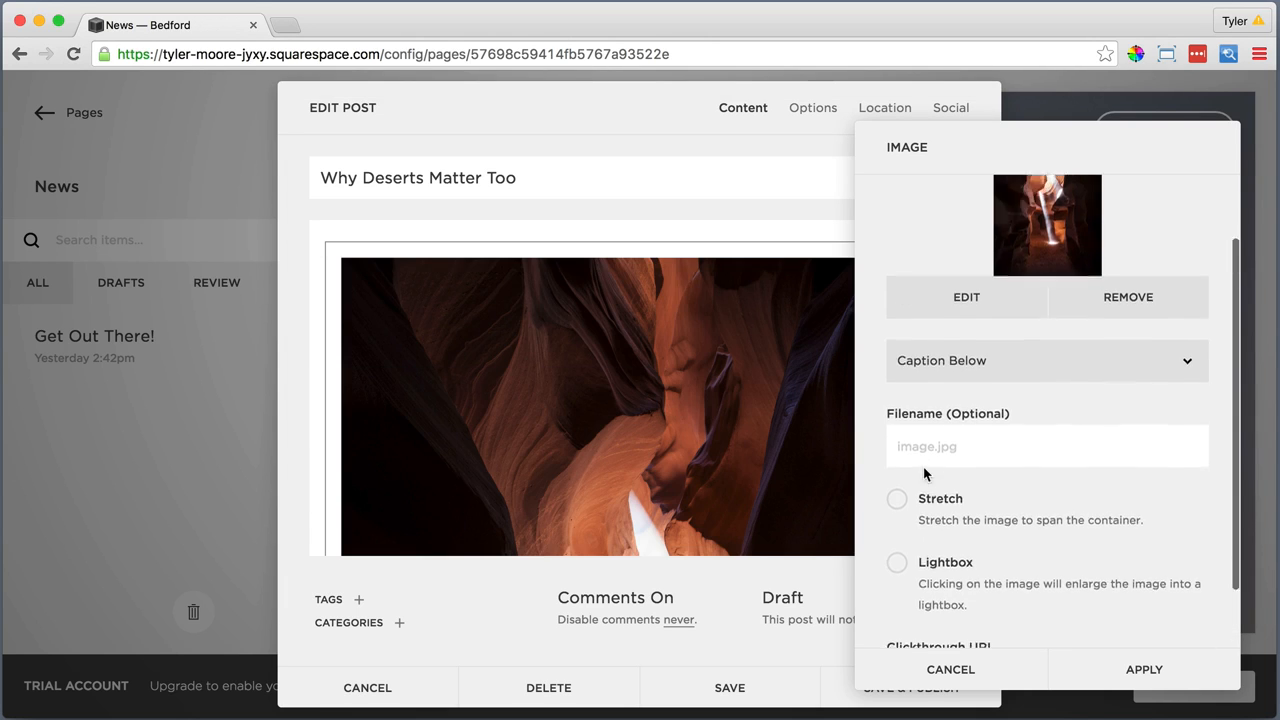
left_click(1135, 664)
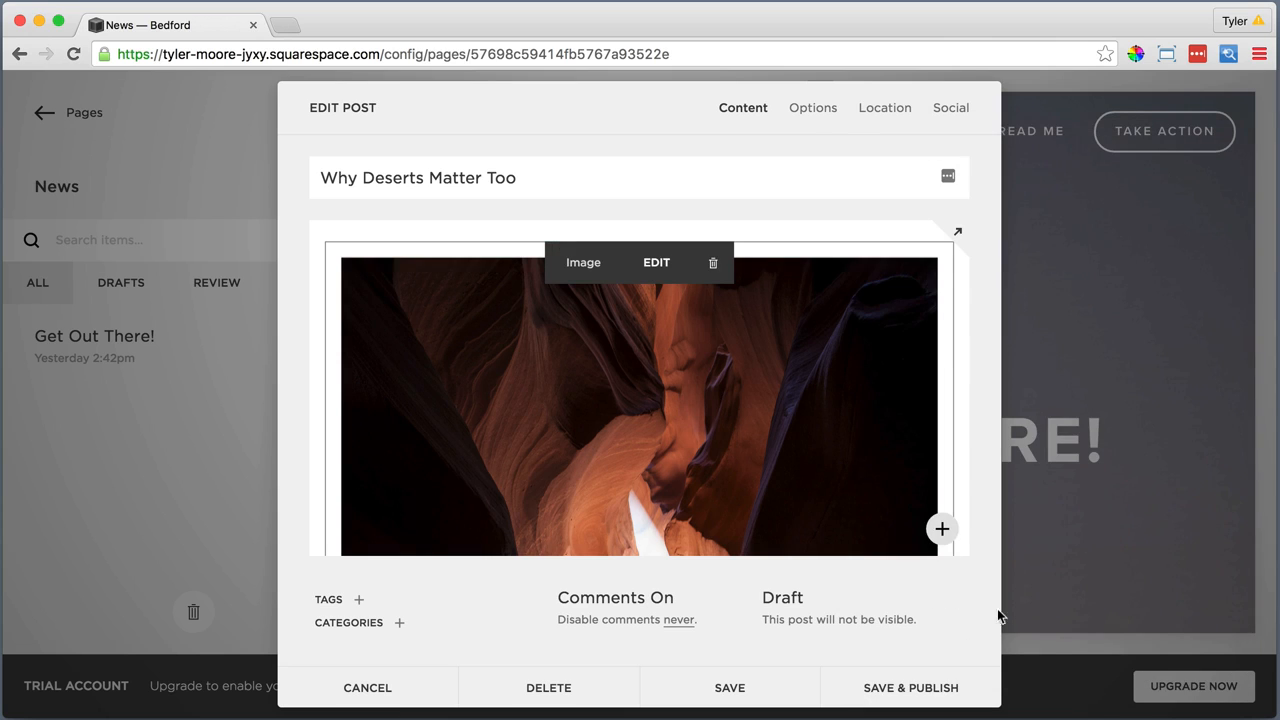
Upload MainNews2.jpg as the thumbnail image of the "Why Deserts Matter Too" post
left_click(812, 110)
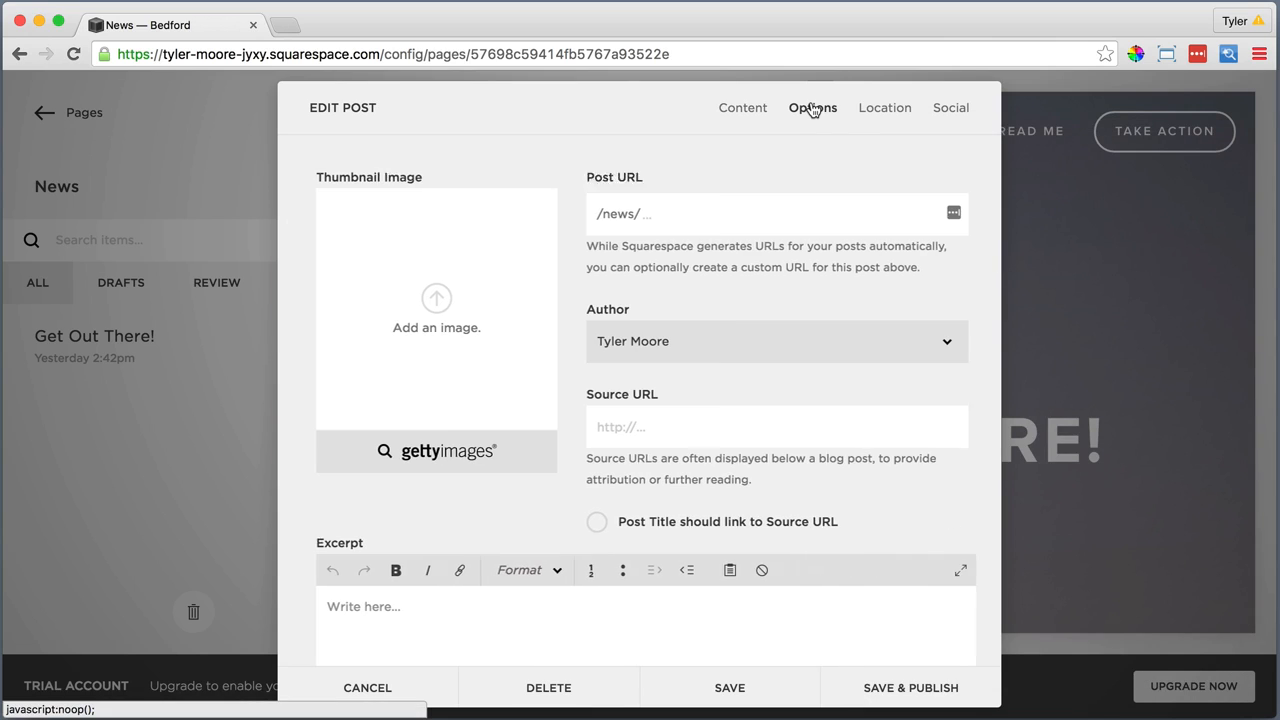
left_click(427, 298)
left_click(555, 177)
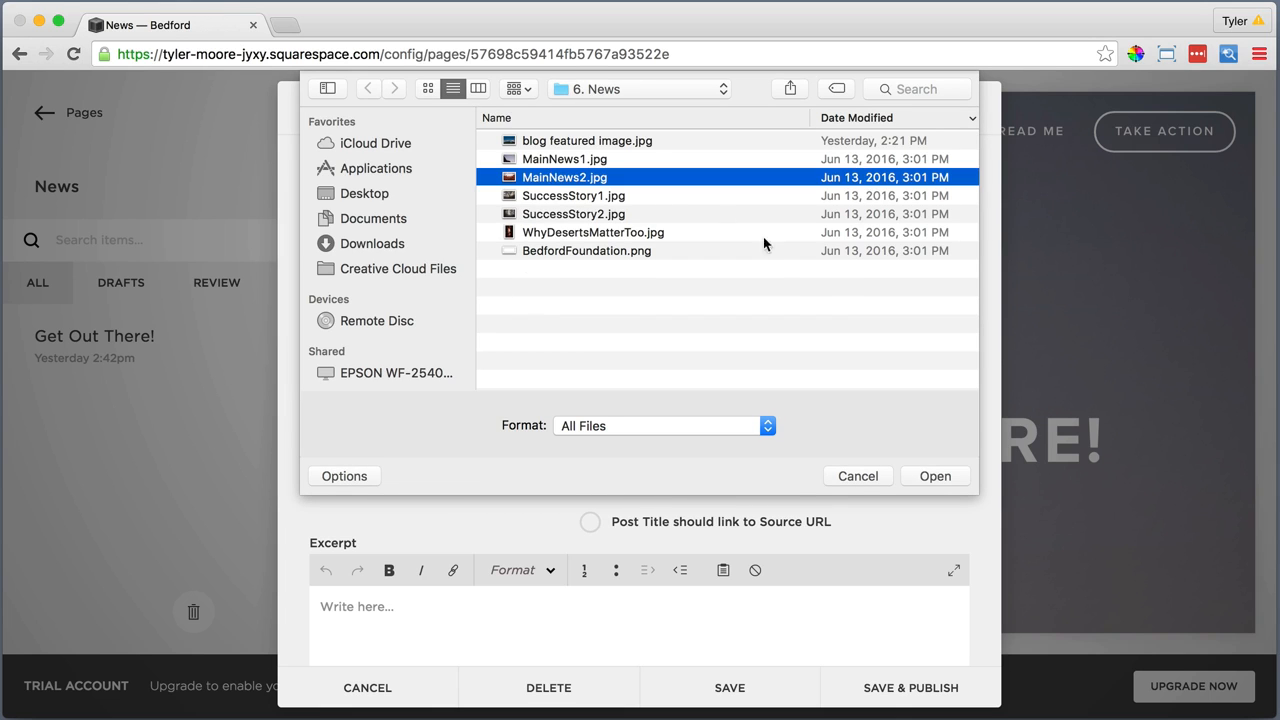
left_click(932, 476)
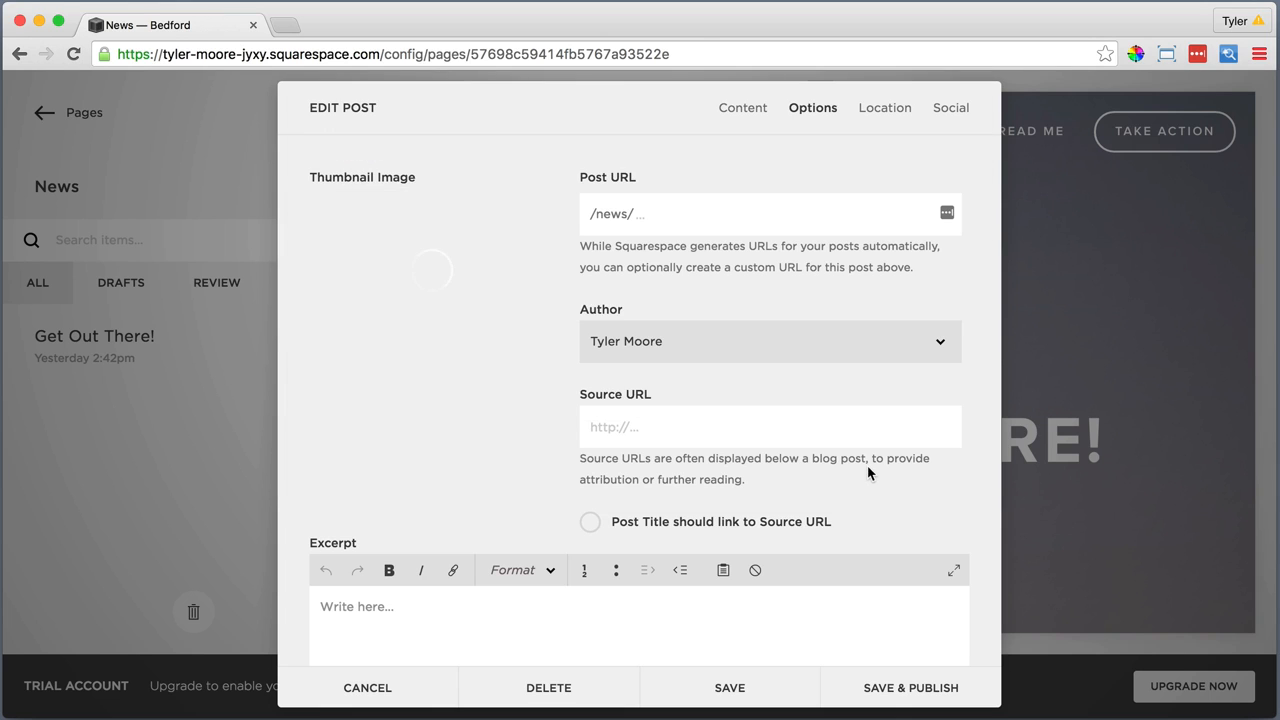
Mark "Why Deserts Matter Too" as a featured post, then save and publish it
scroll(868, 473, "down", 3)
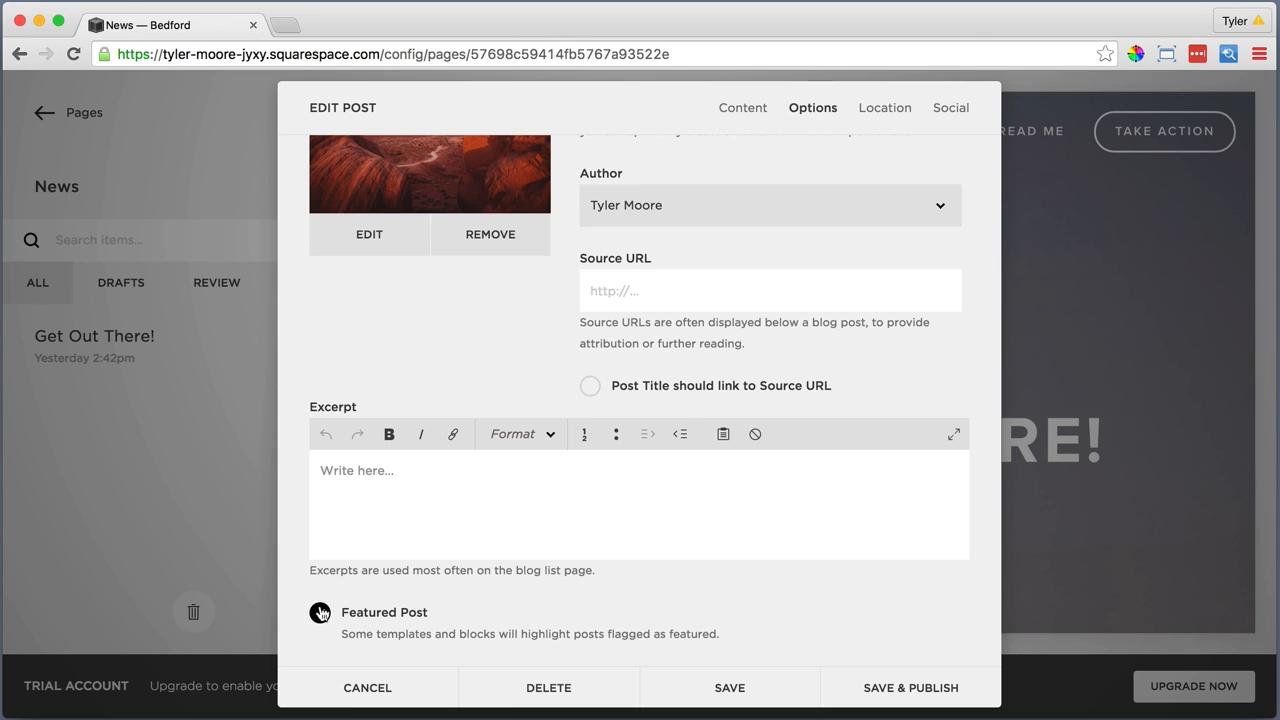
left_click(322, 613)
left_click(894, 690)
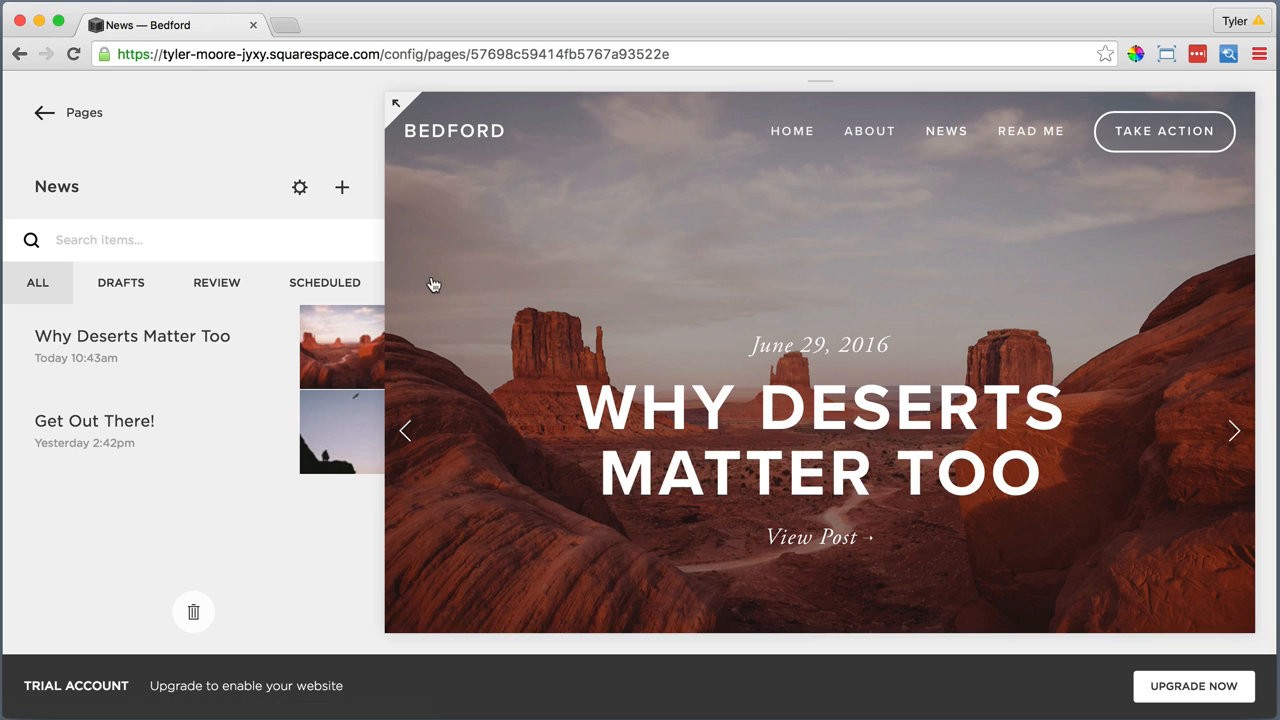
Create a new News blog post titled "Success Story - New Hope in Old Appalachia"
left_click(342, 189)
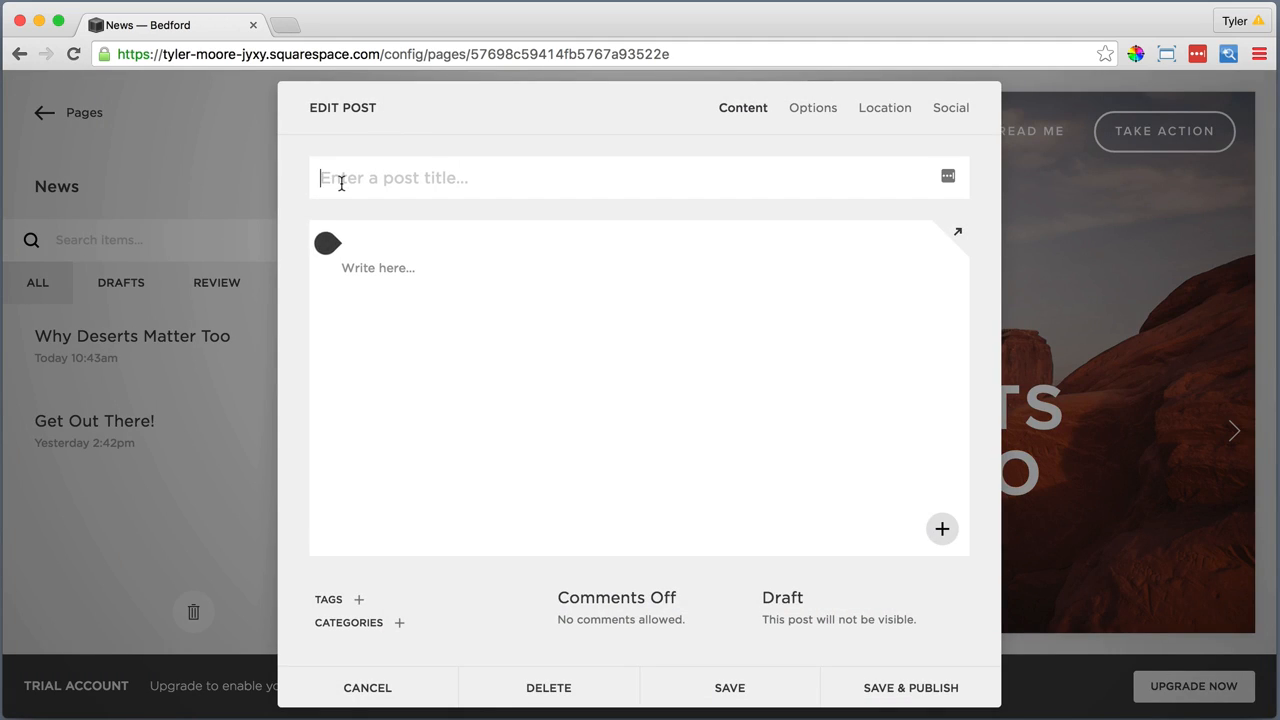
type("Success Story - New Hope ")
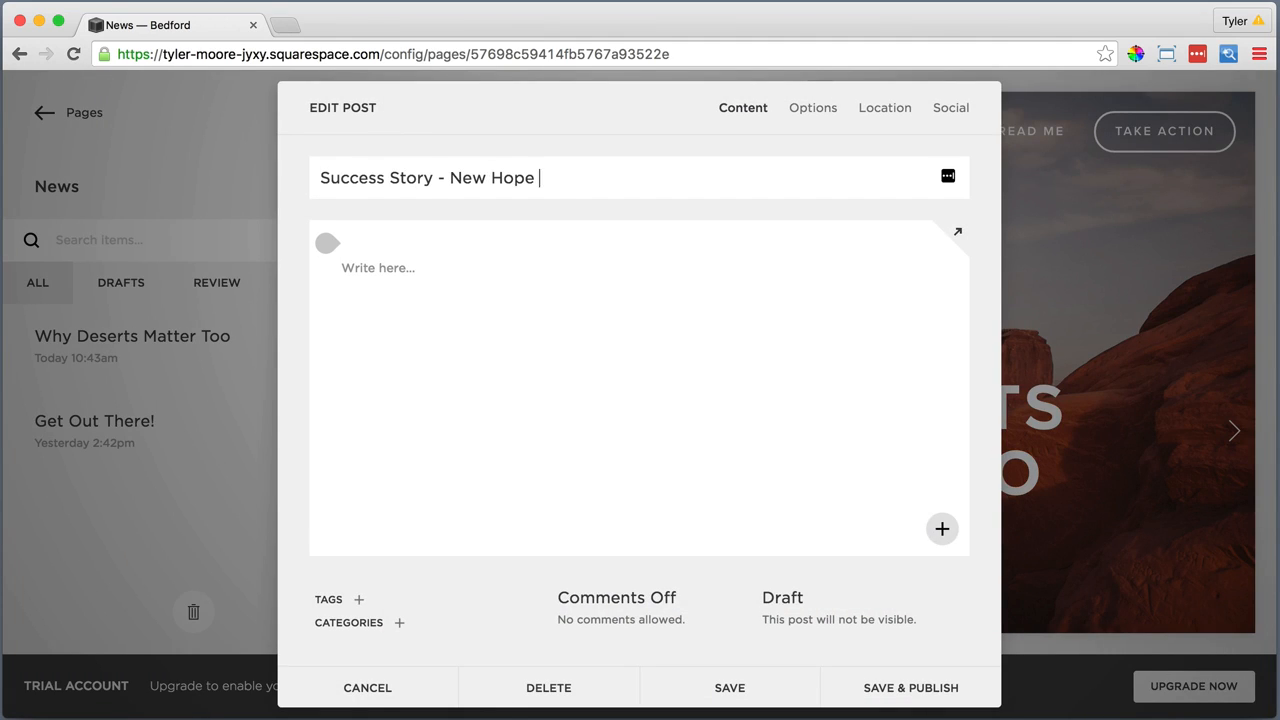
type("in Old Appalachia")
Paste the copied "Integer posuere erat" paragraph as plain text into the post body
left_click(388, 269)
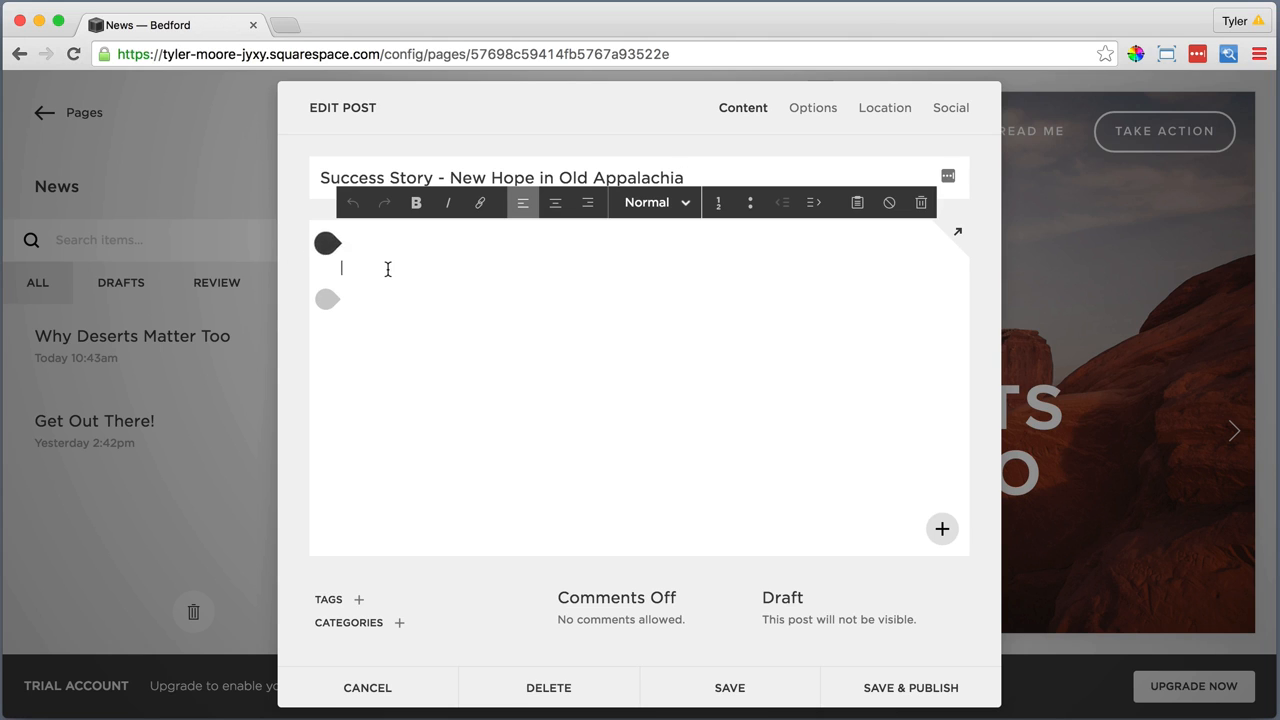
left_click(857, 202)
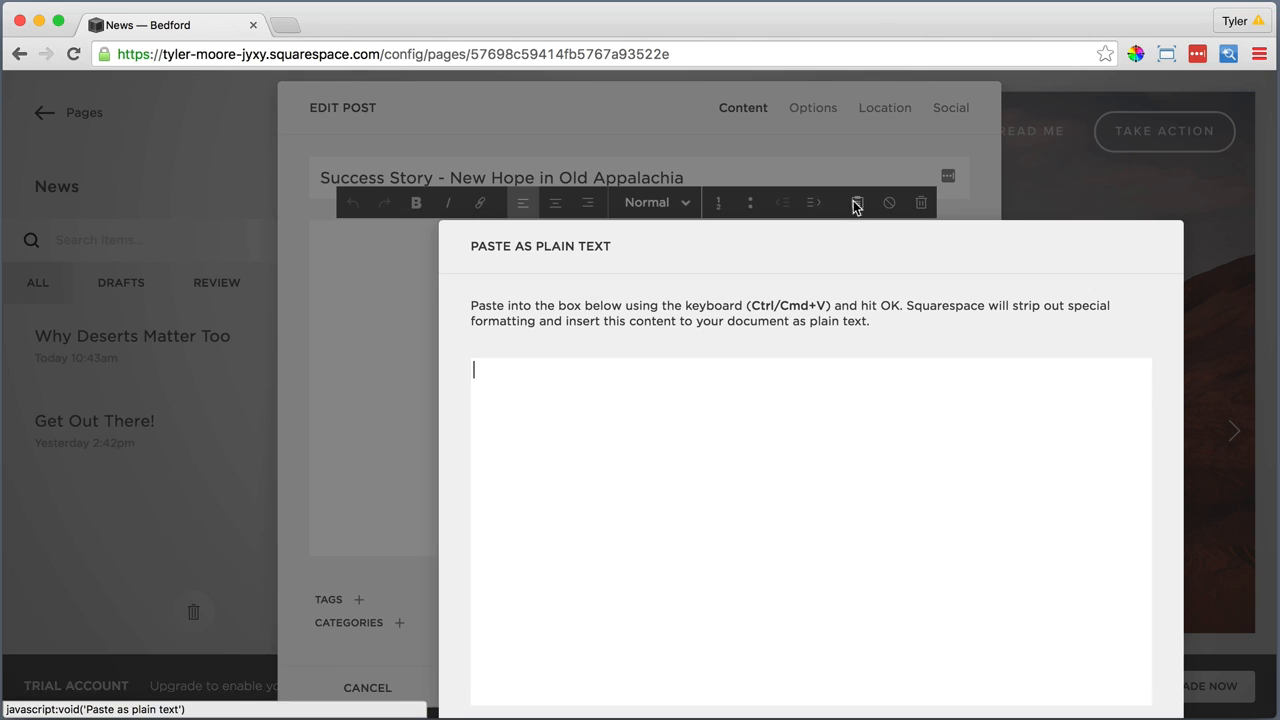
right_click(560, 377)
left_click(611, 471)
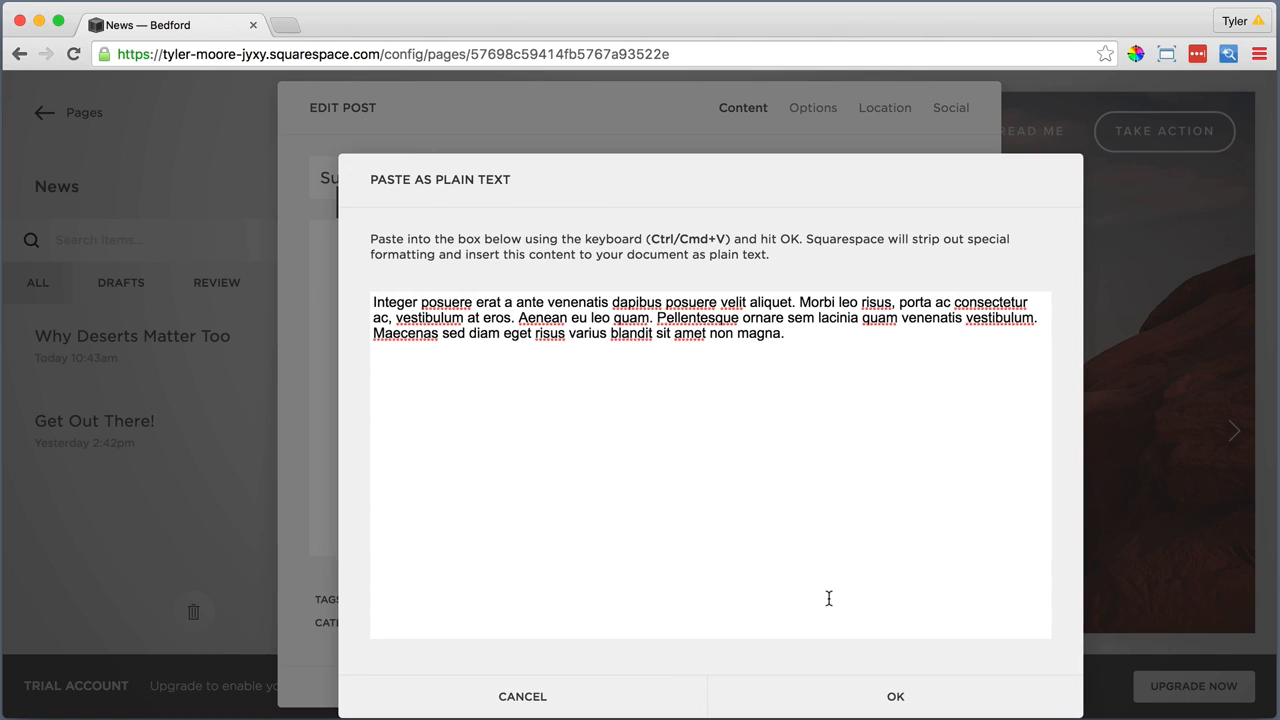
left_click(880, 686)
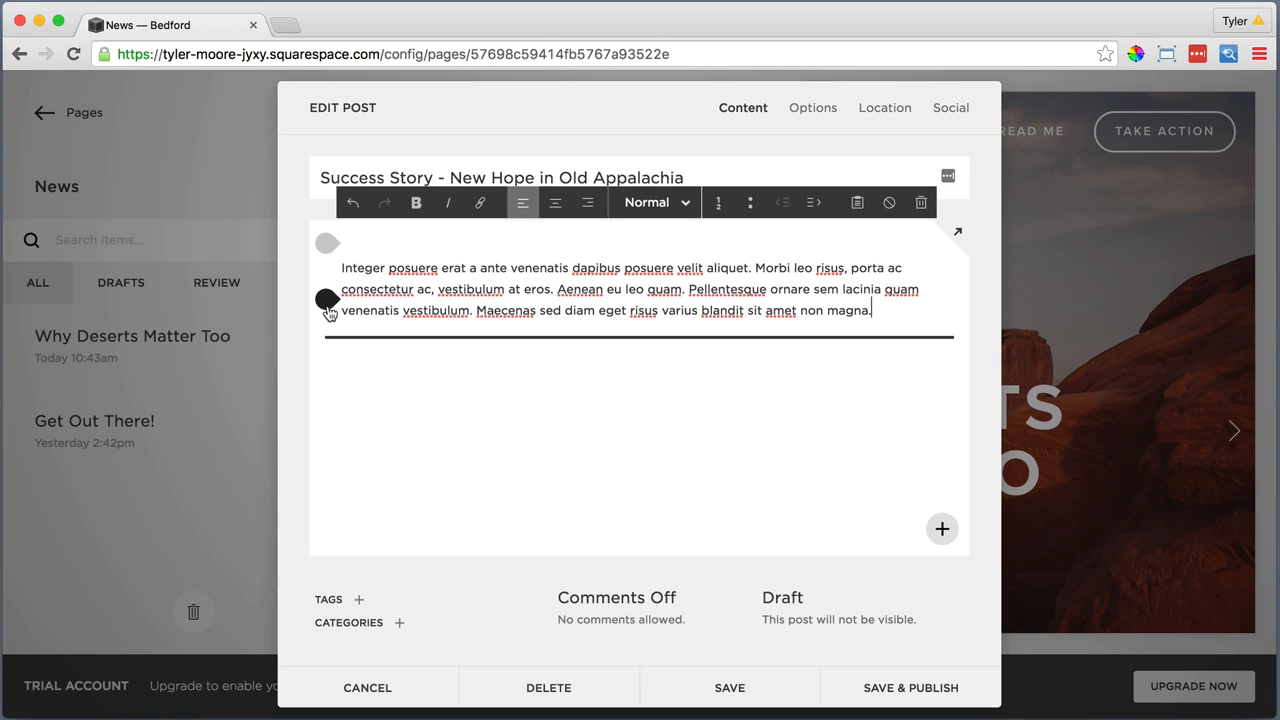
Insert a slideshow gallery below the body text and upload SuccessStory1.jpg and SuccessStory2.jpg into it
left_click(328, 304)
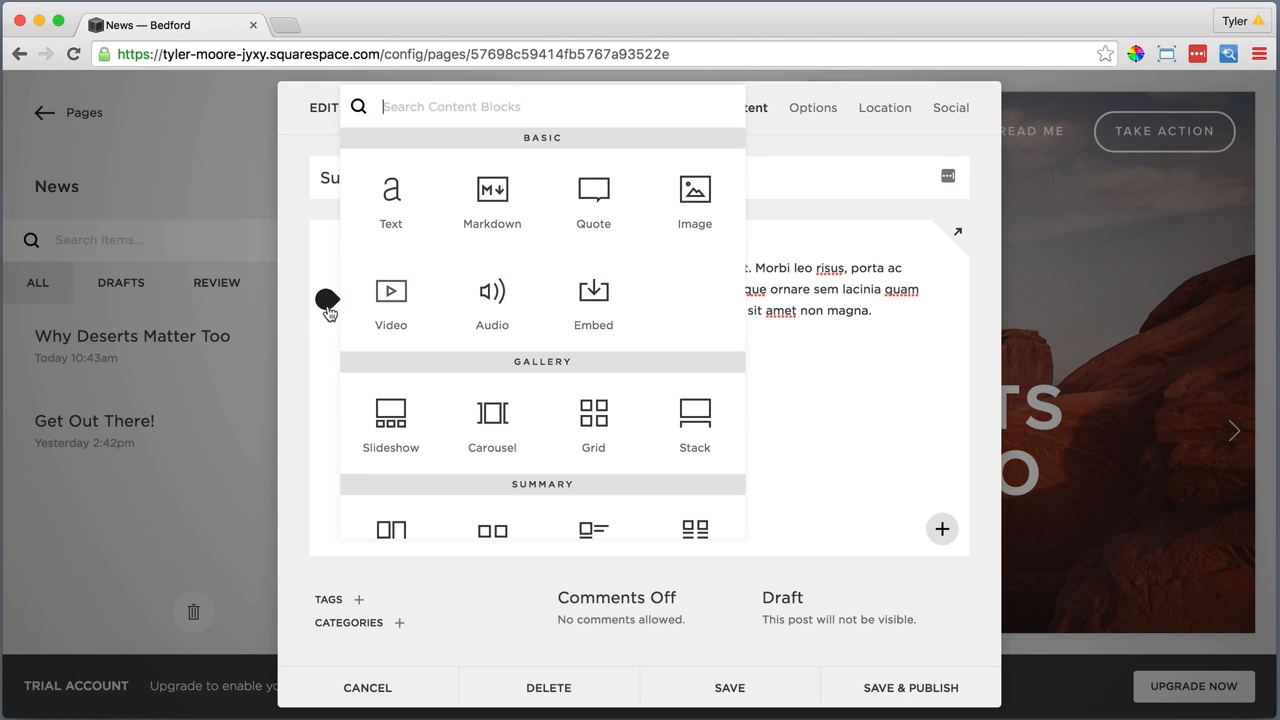
left_click(388, 411)
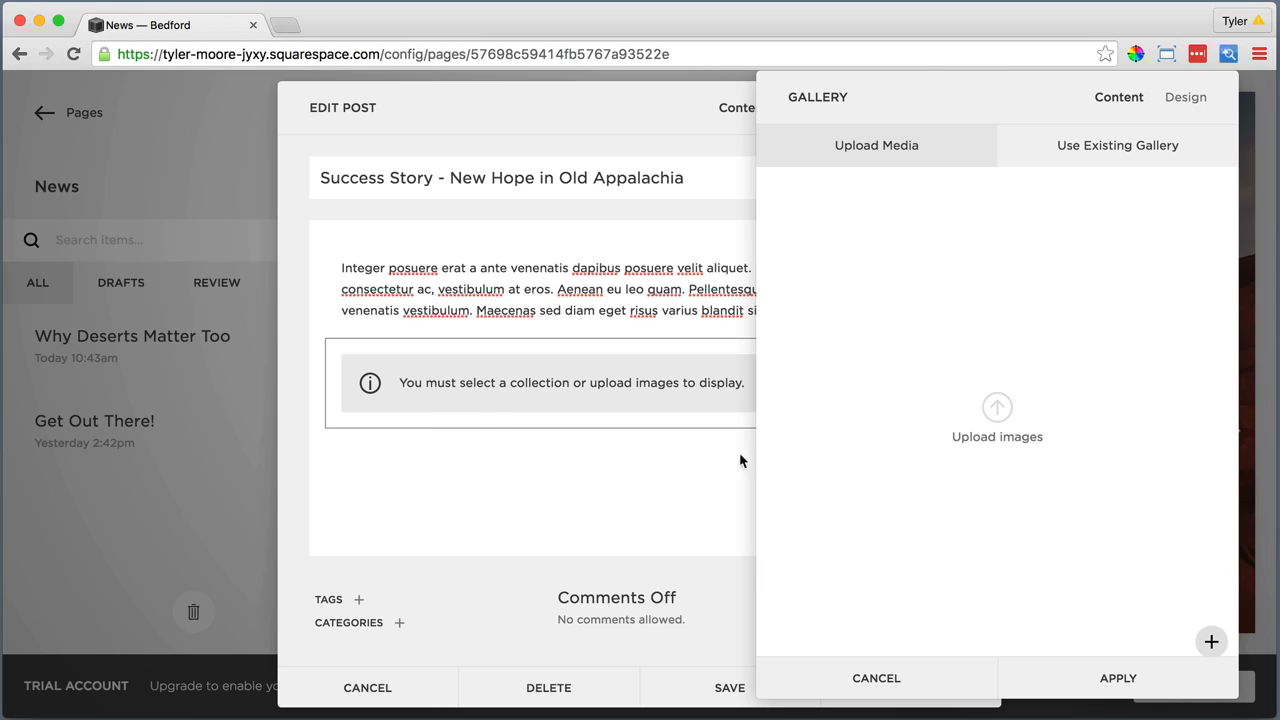
left_click(997, 406)
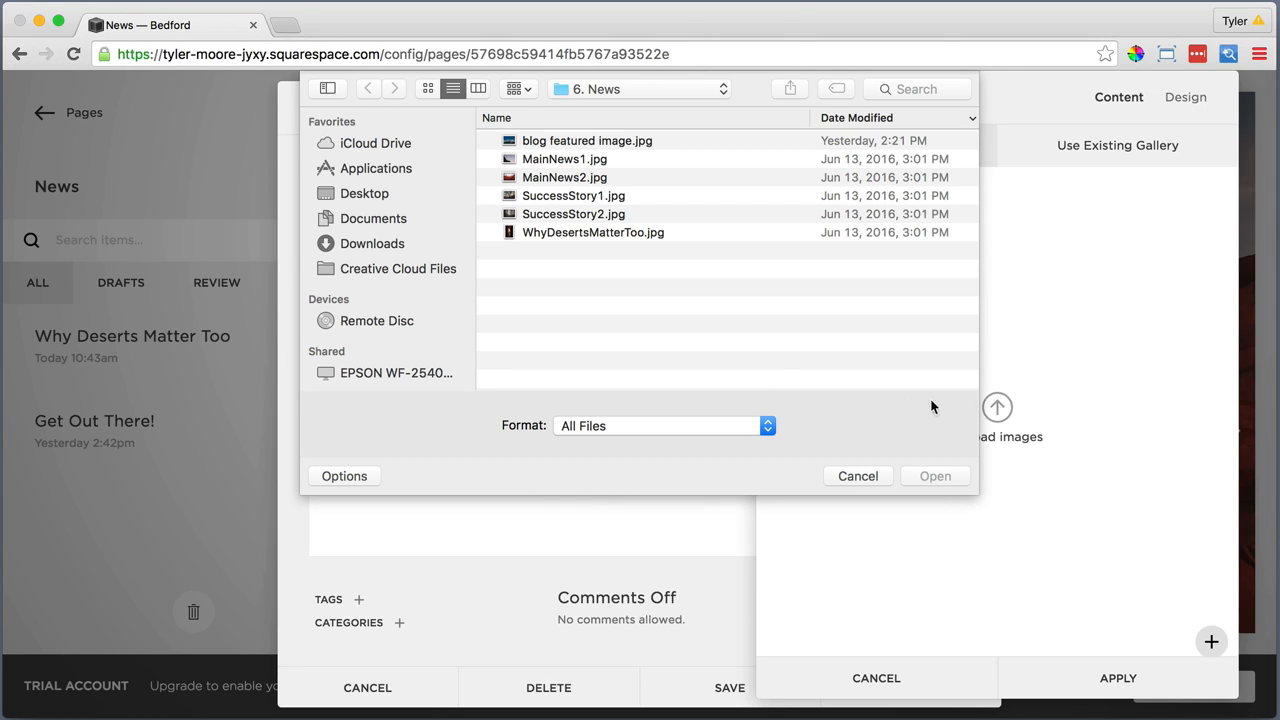
left_click(577, 197)
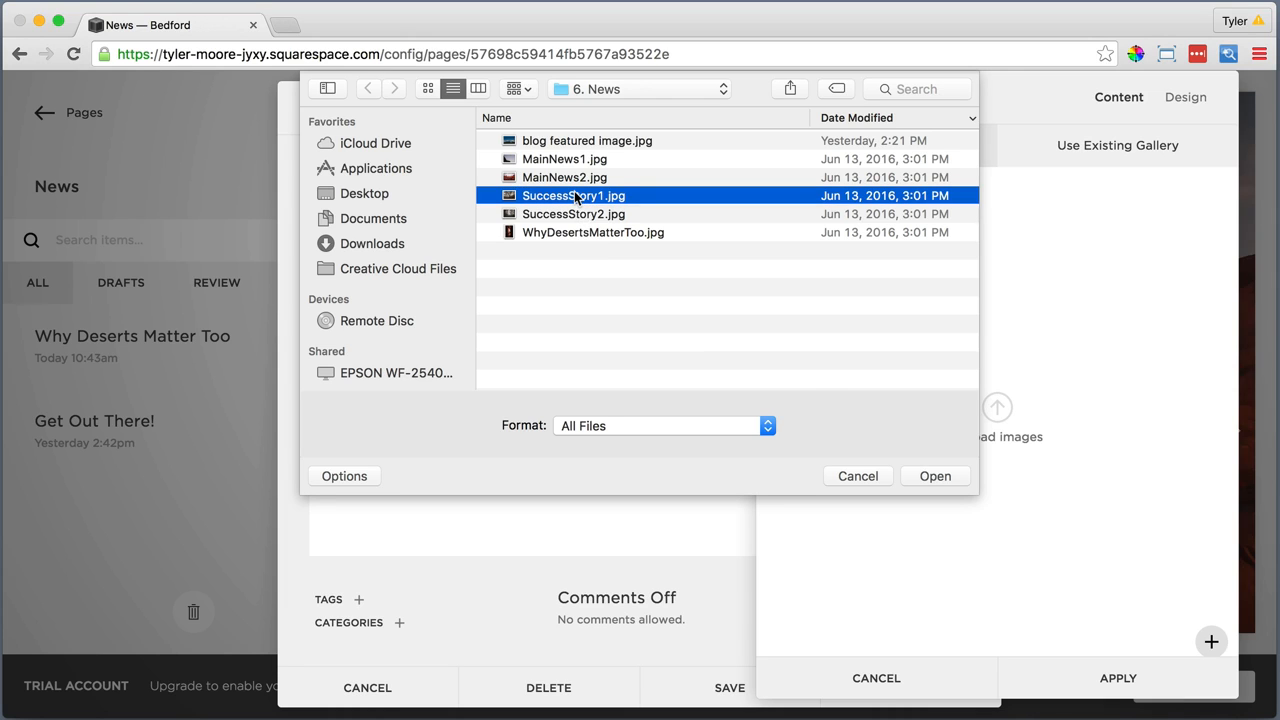
left_click(577, 214, "shift")
left_click(918, 476)
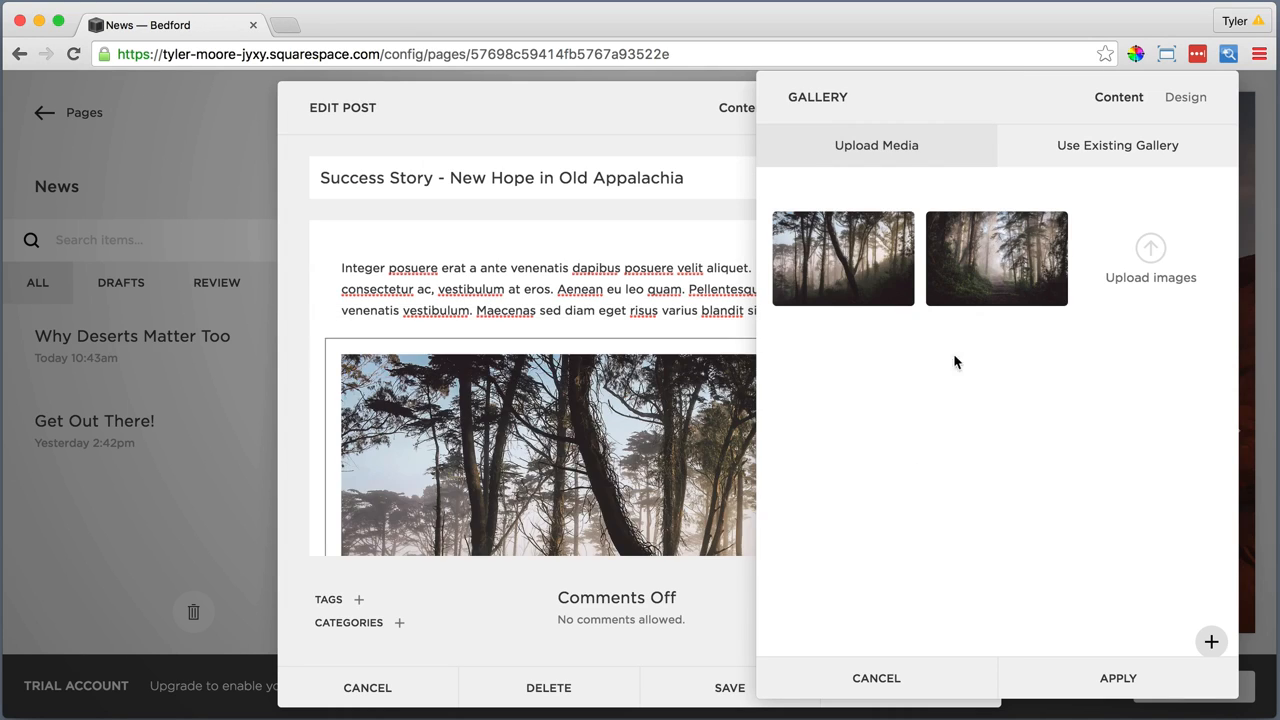
Set the slideshow to show next and previous controls, with automatic image cropping and title and description turned off
left_click(1172, 102)
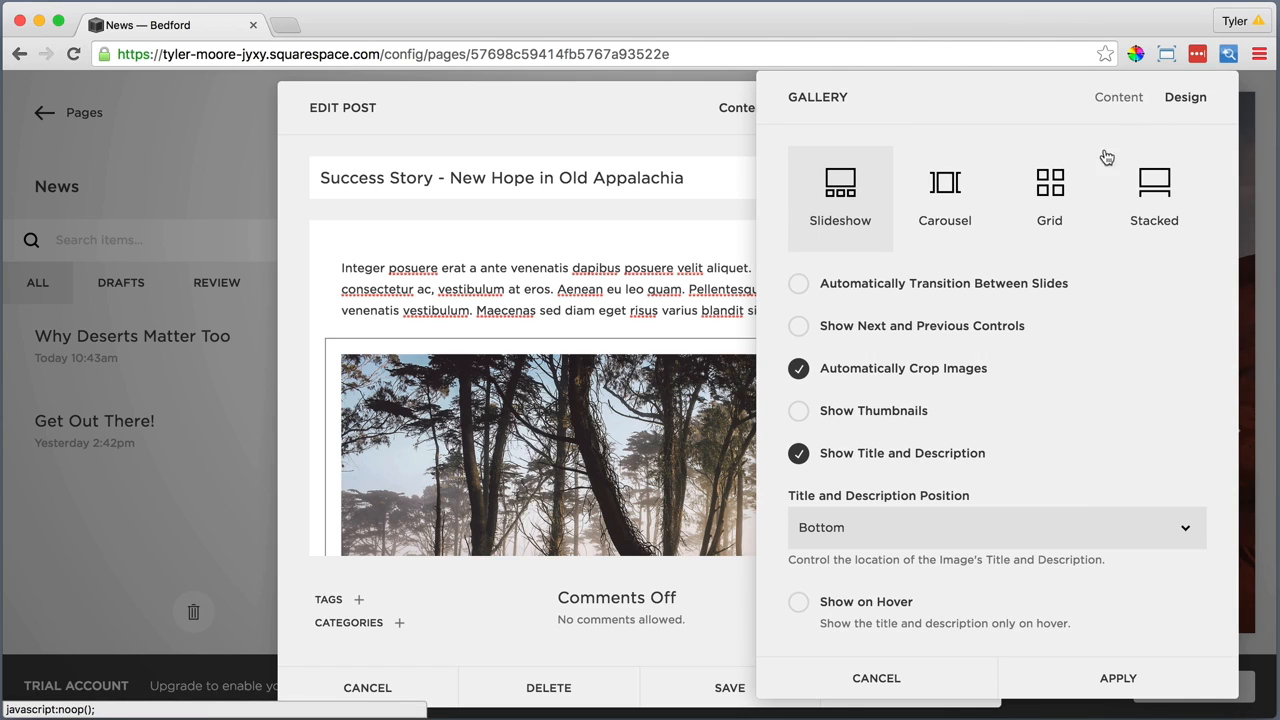
left_click(799, 328)
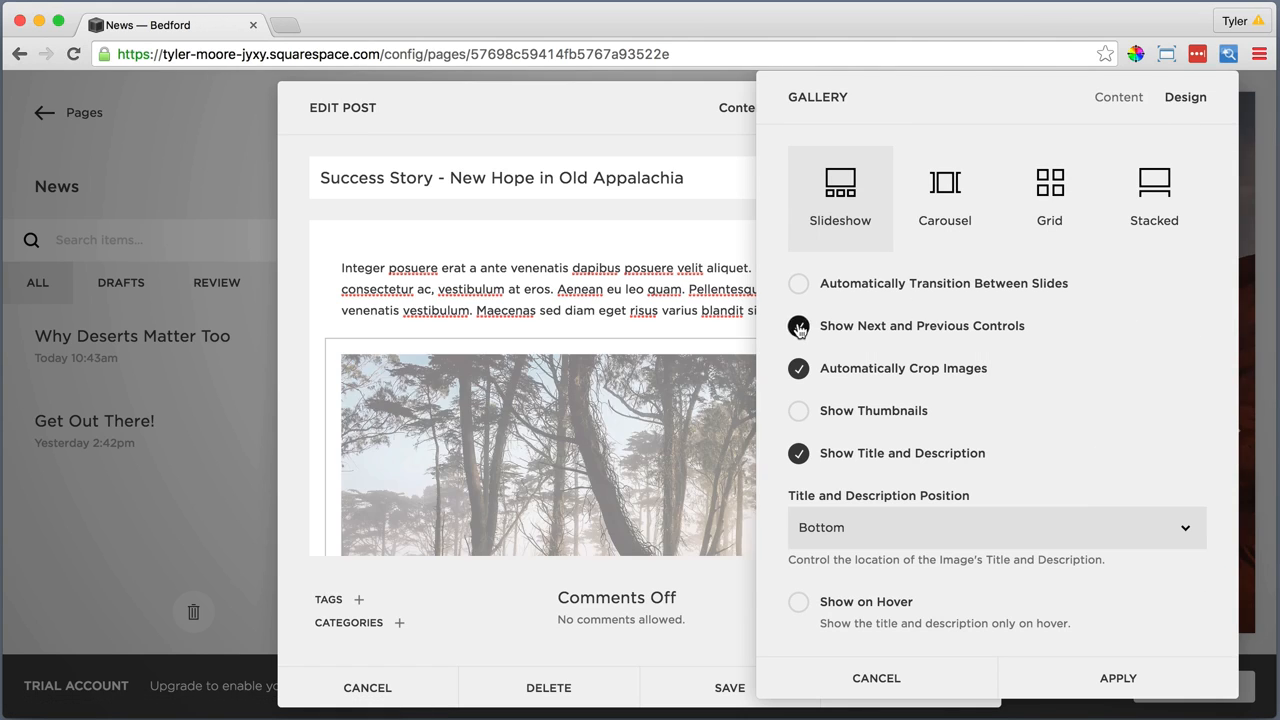
left_click(799, 370)
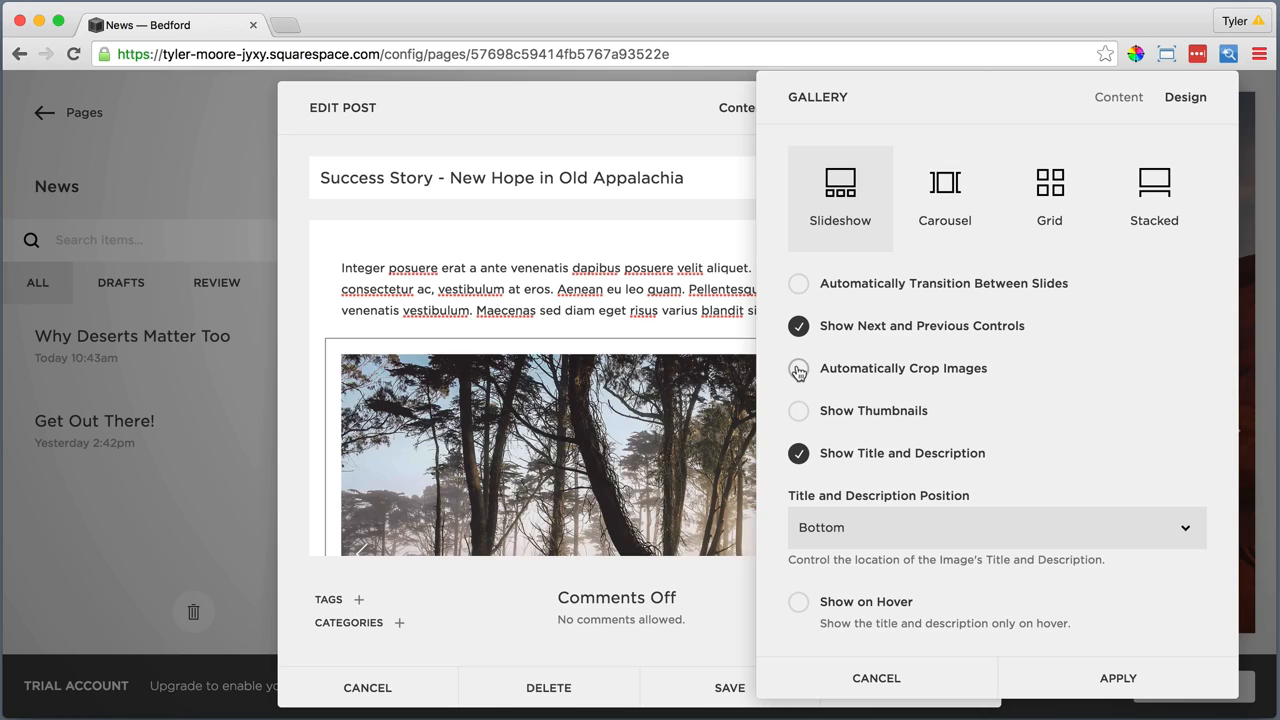
left_click(798, 455)
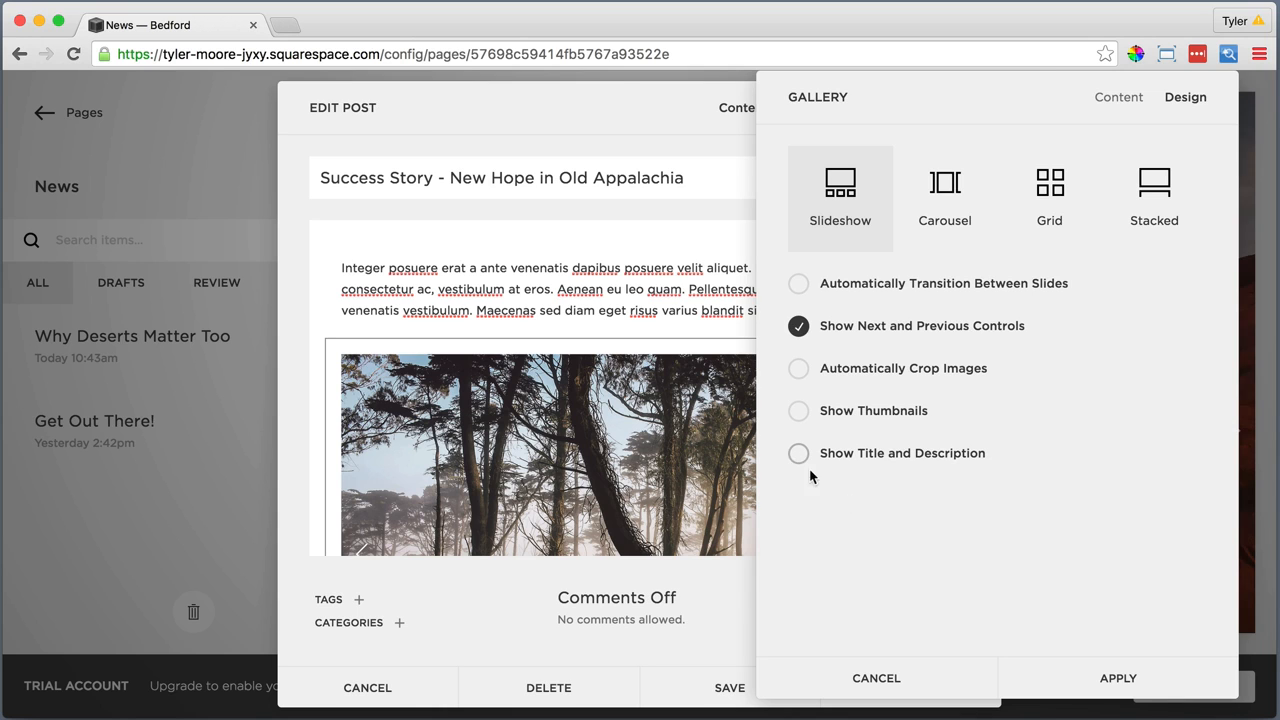
left_click(1118, 678)
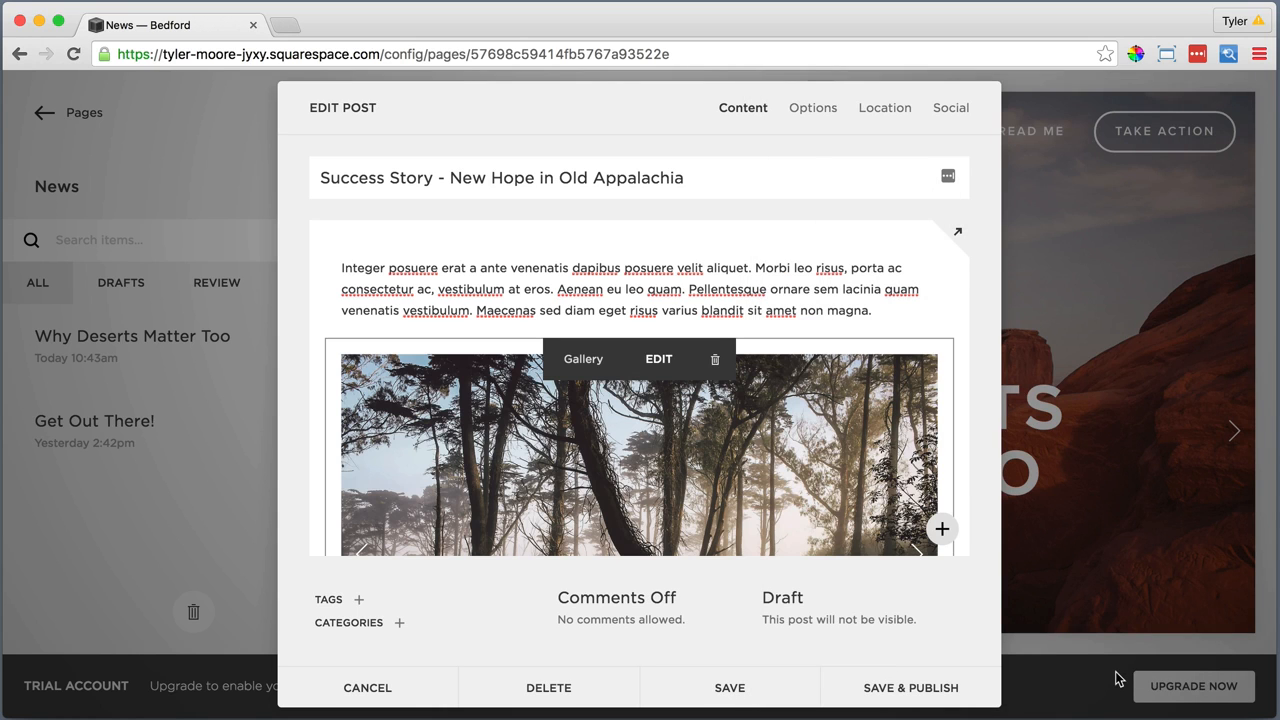
Allow comments on the "Success Story - New Hope in Old Appalachia" post, then save and publish it
scroll(666, 464, "down", 3)
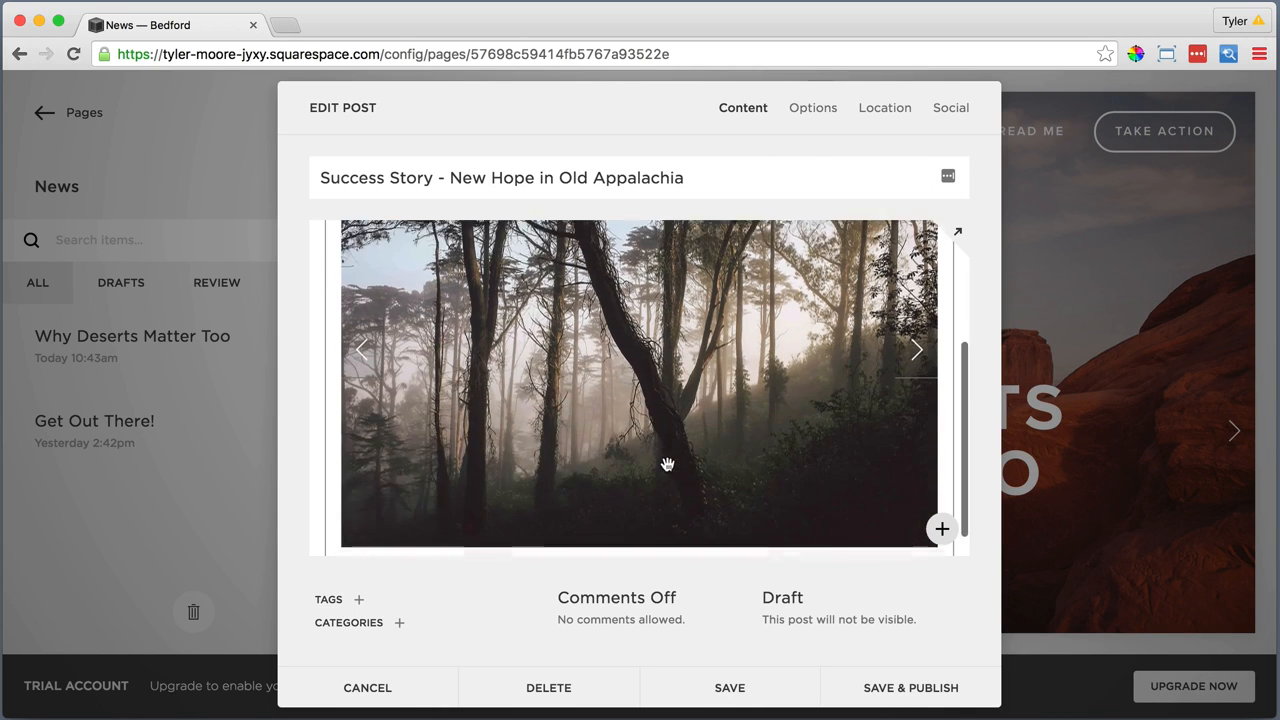
left_click(658, 622)
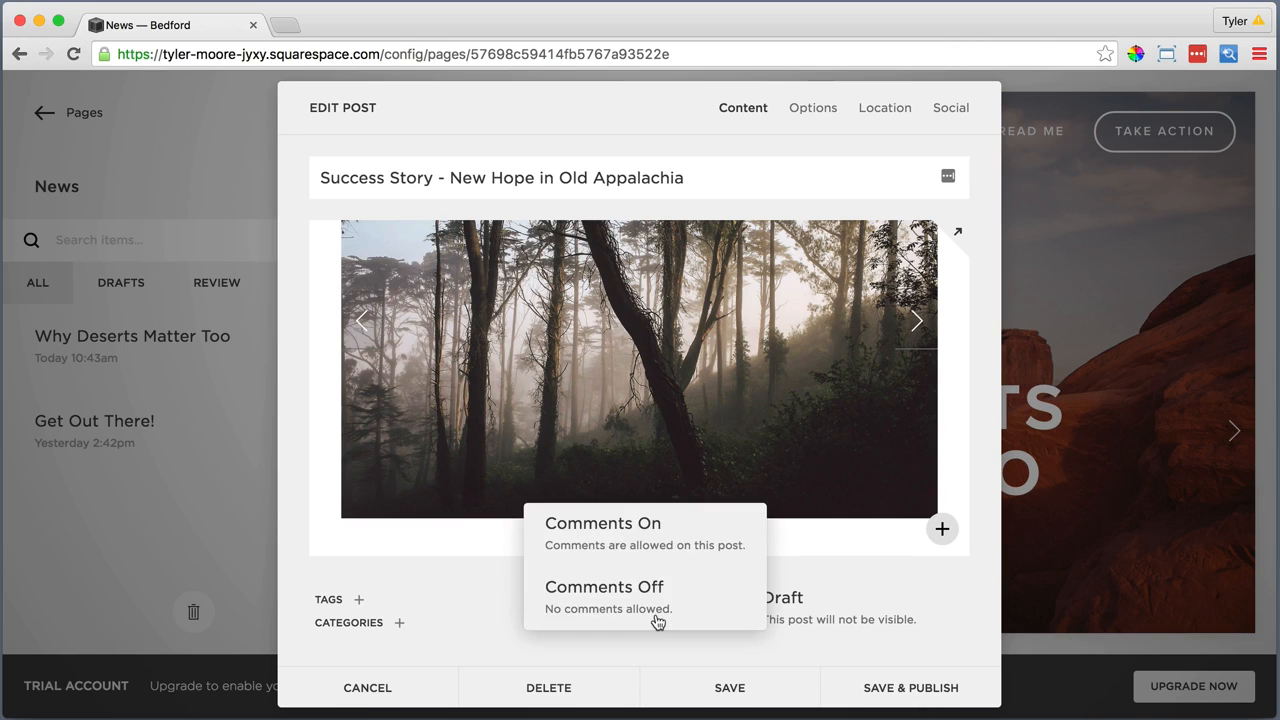
left_click(653, 527)
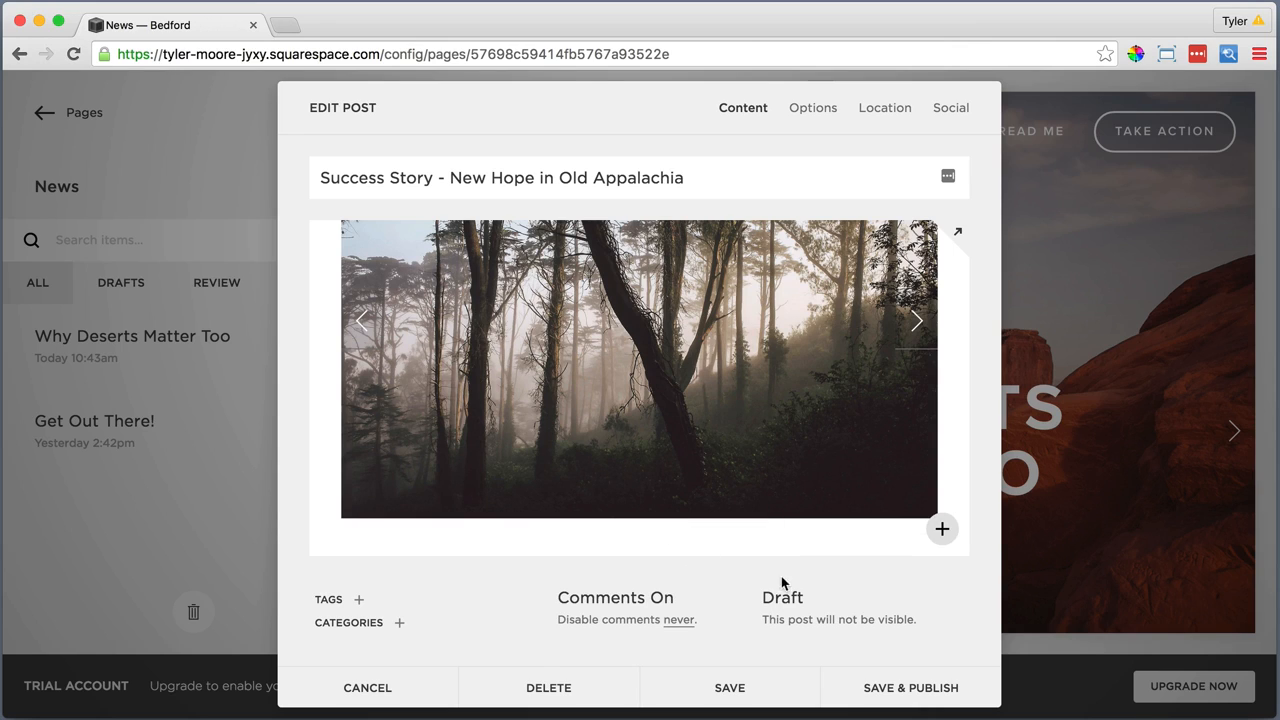
left_click(885, 687)
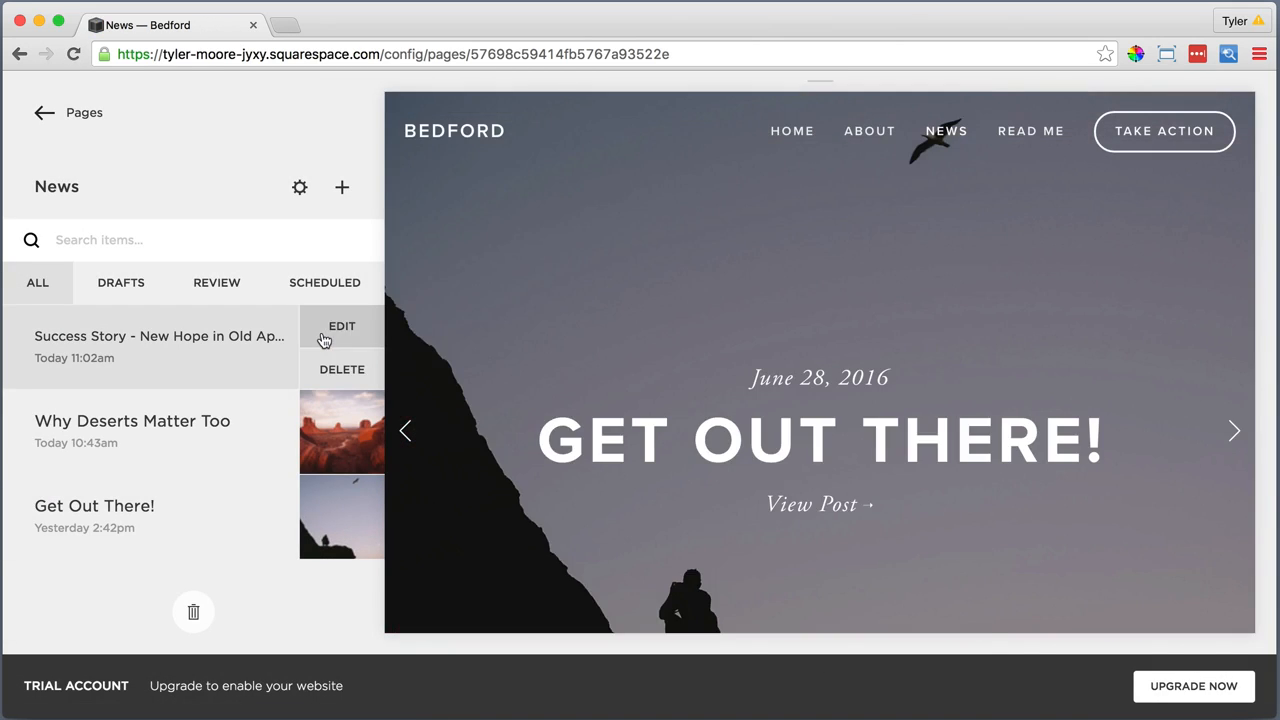
Change the publish date of the "Success Story" post to June 26, 2016 and save it
left_click(324, 341)
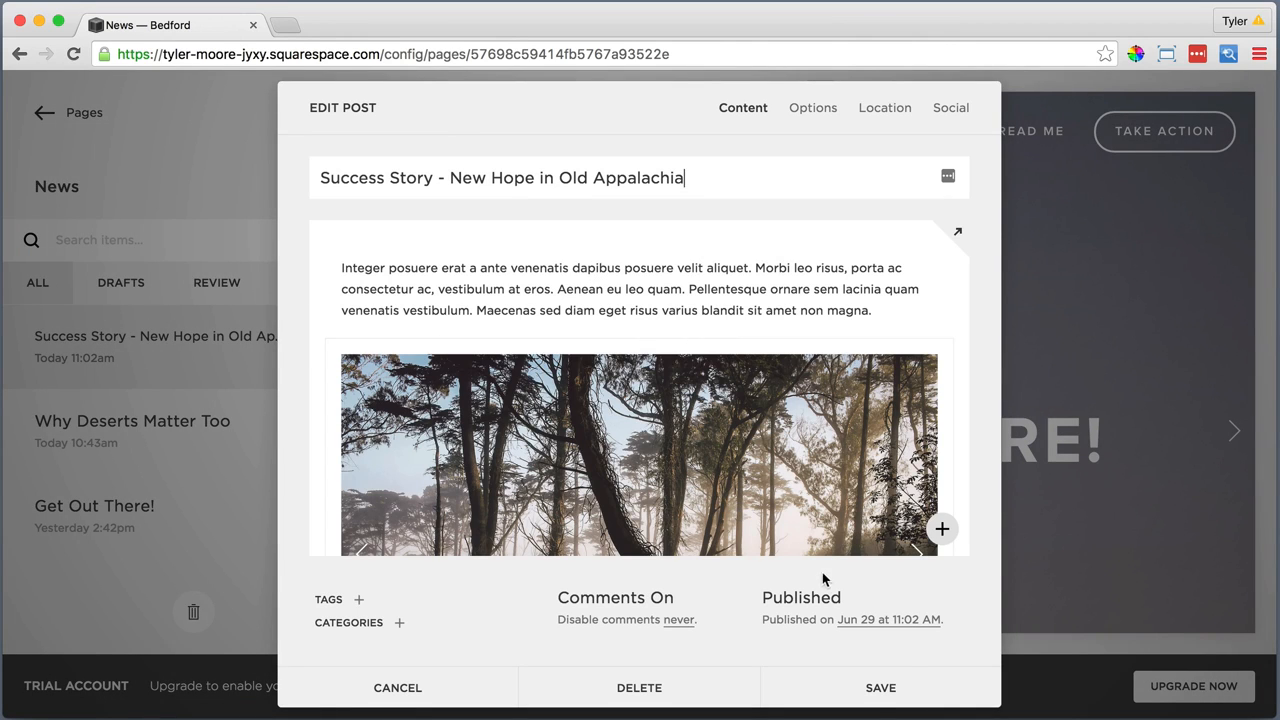
left_click(858, 621)
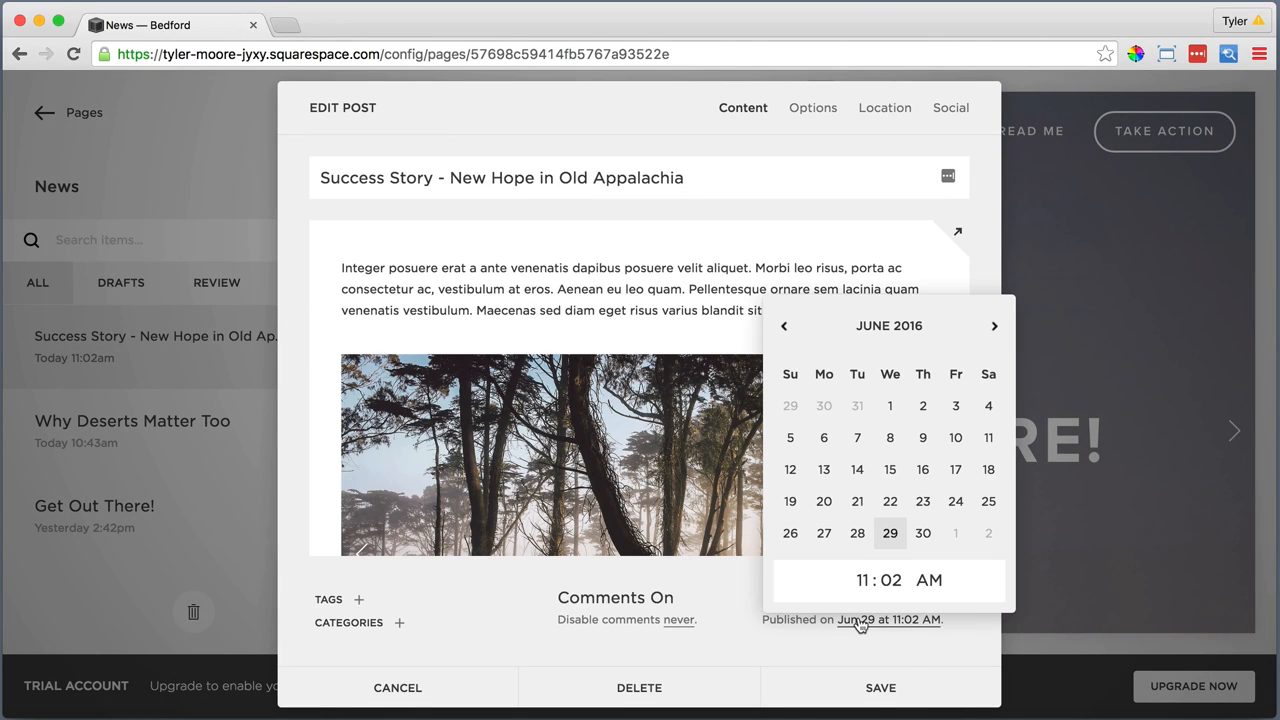
left_click(790, 535)
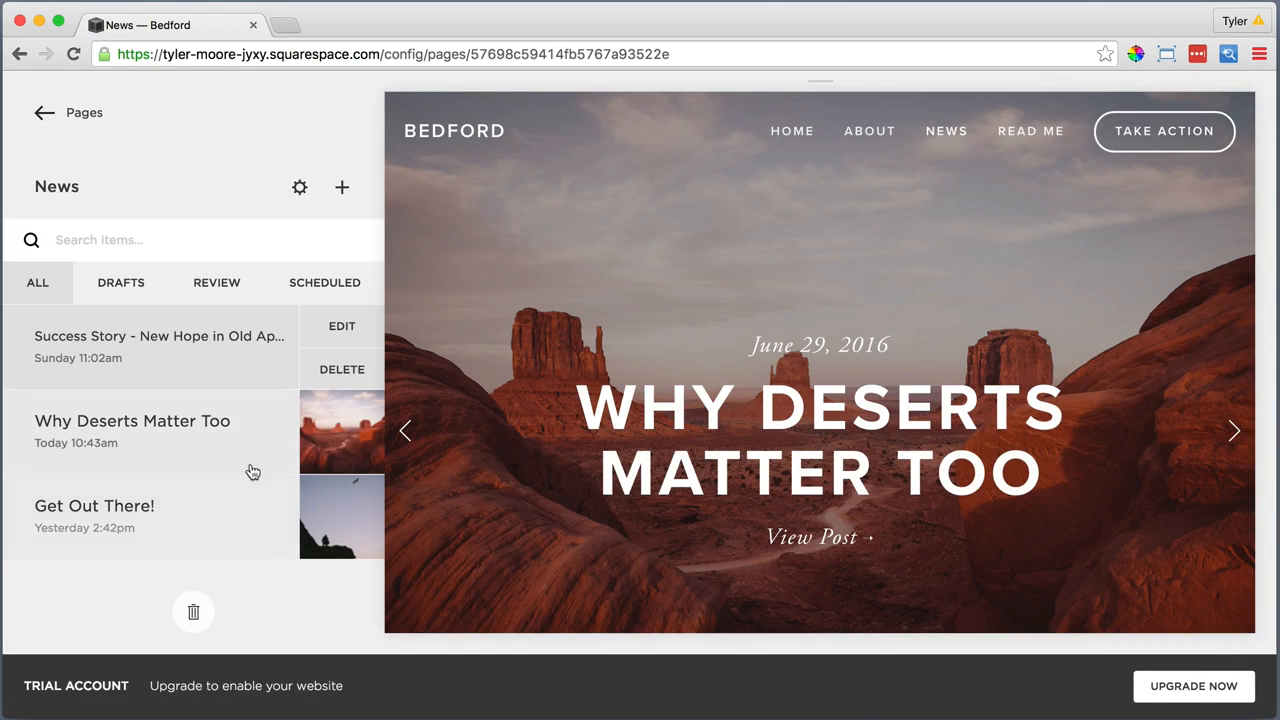
Change the publish date of the "Why Deserts Matter Too" post to June 27, 2016 and save it
left_click(265, 412)
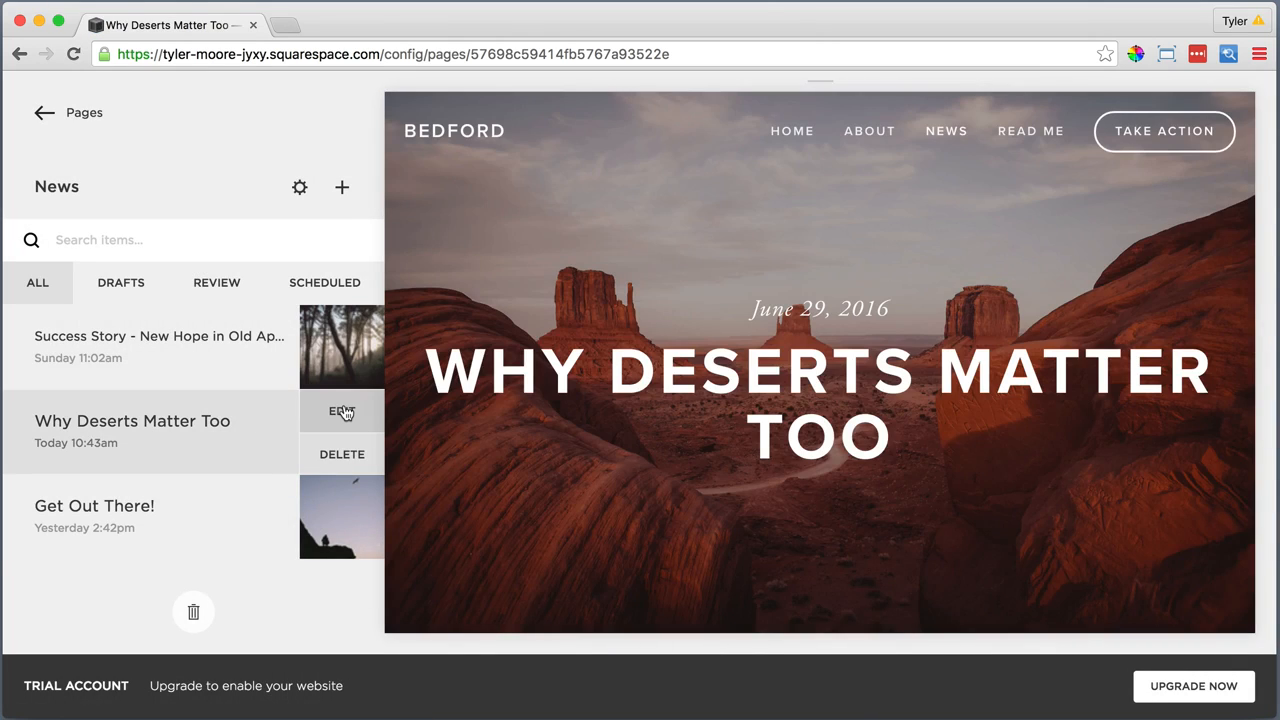
left_click(342, 411)
left_click(860, 619)
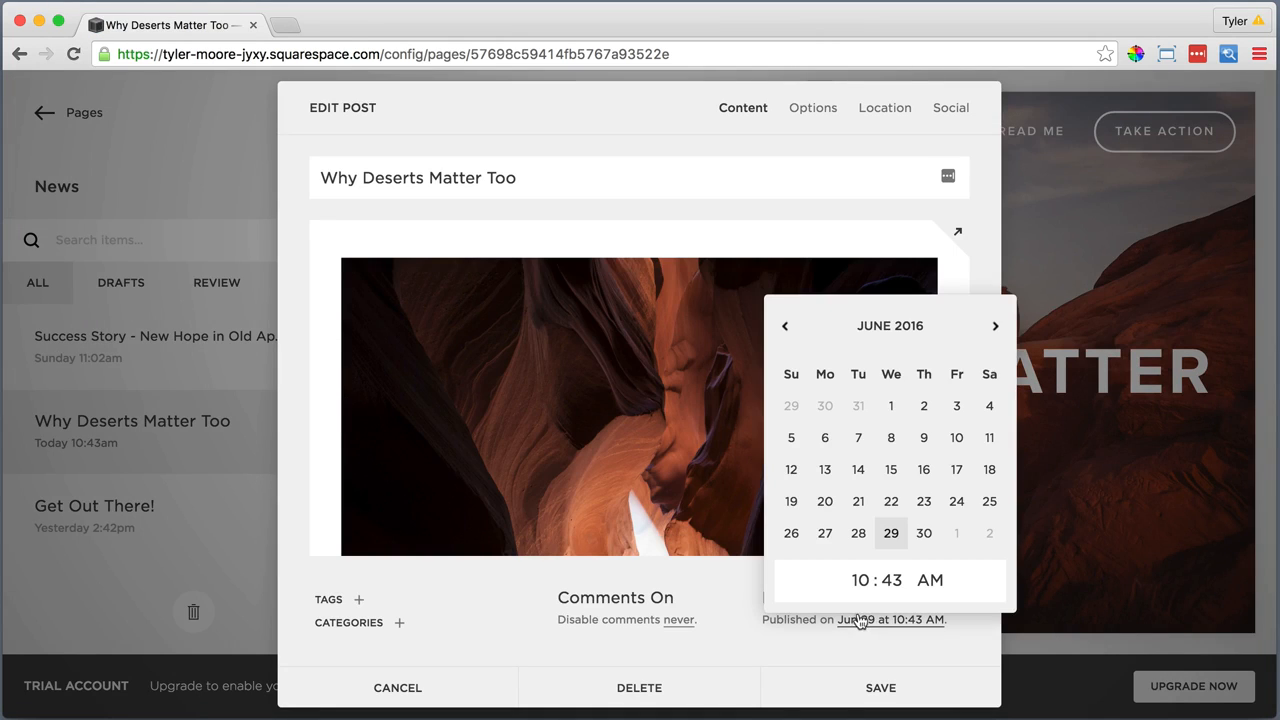
left_click(825, 532)
left_click(880, 689)
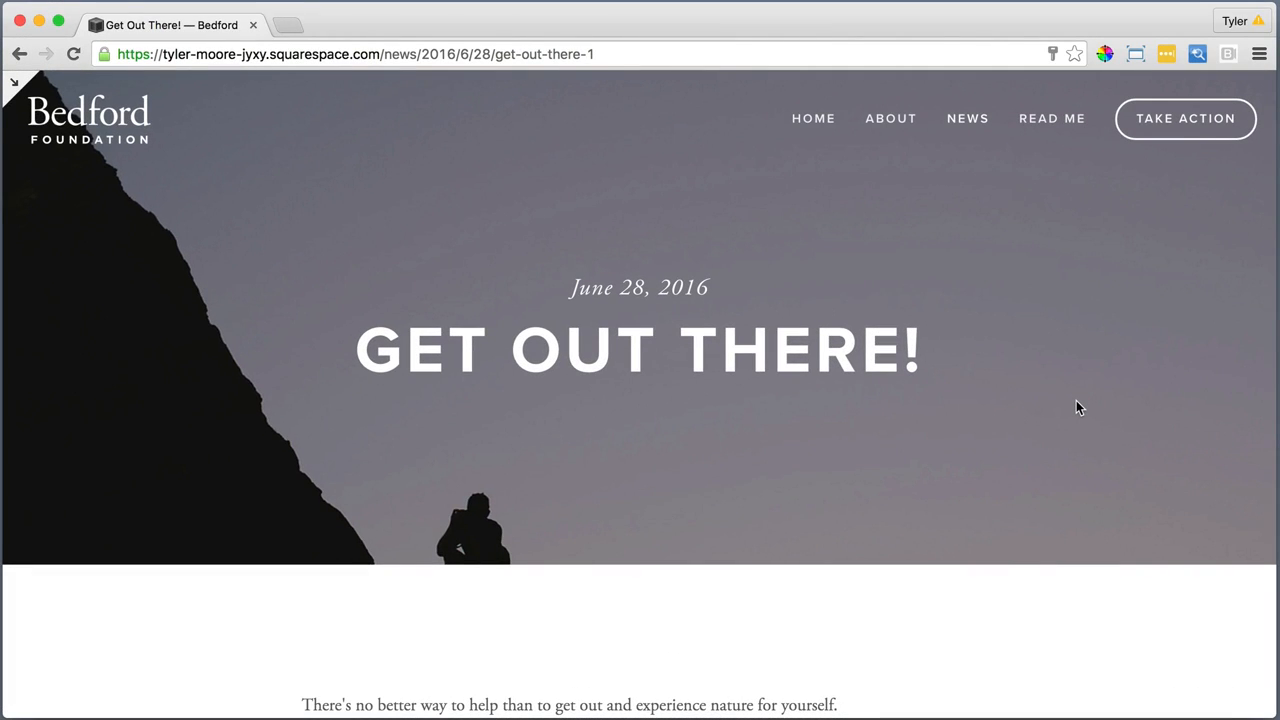
Review the full-width "Get Out There!" post down to its like and share links, then return to the News editor
scroll(1076, 406, "down", 3)
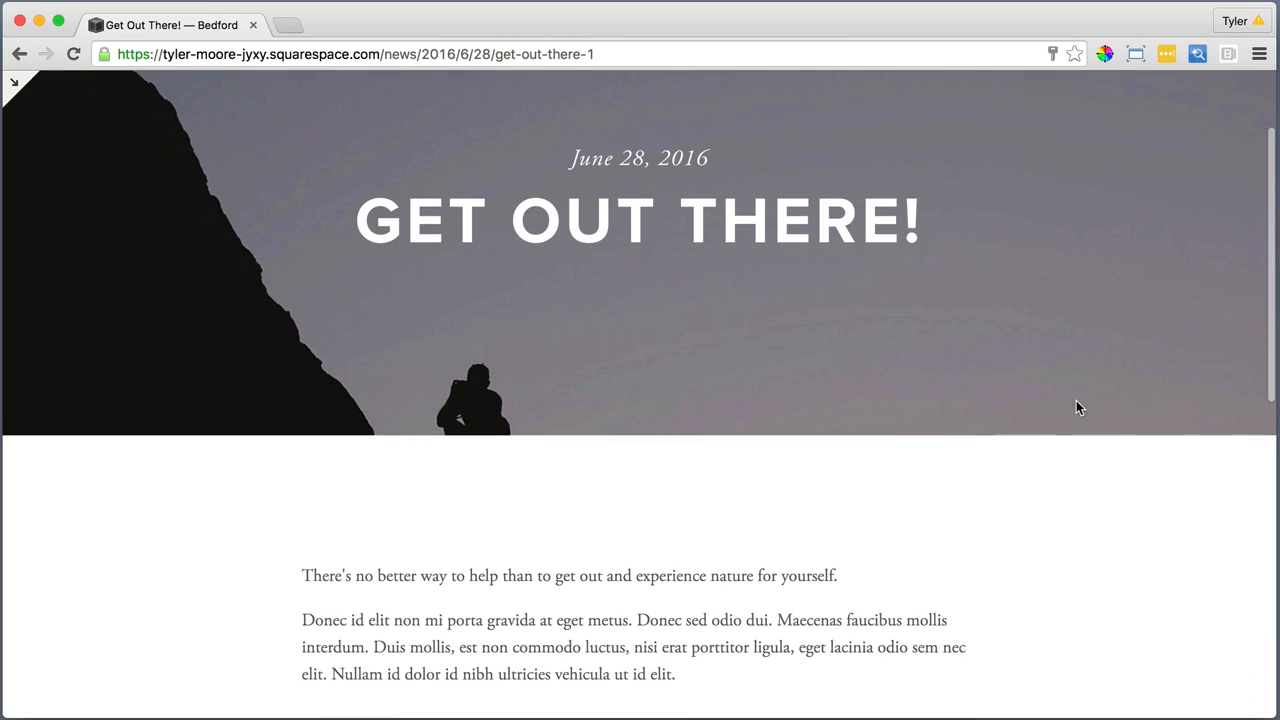
scroll(1076, 402, "down", 5)
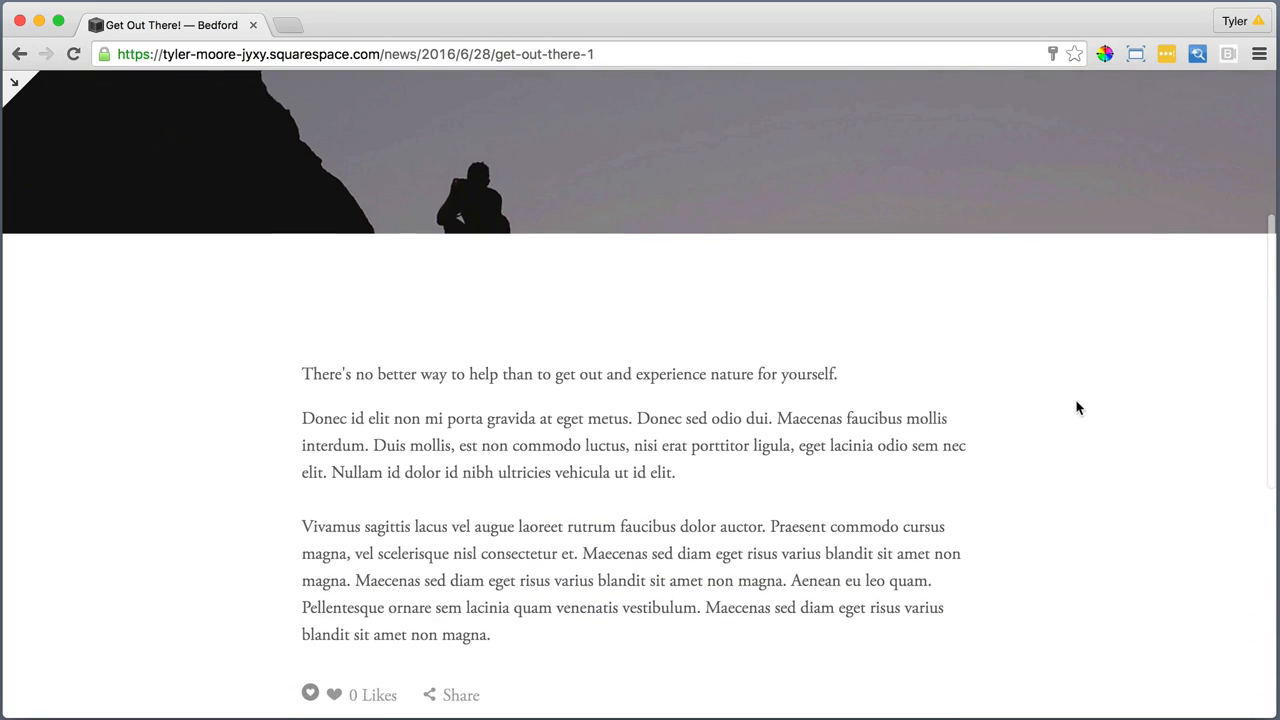
scroll(1077, 407, "down", 1)
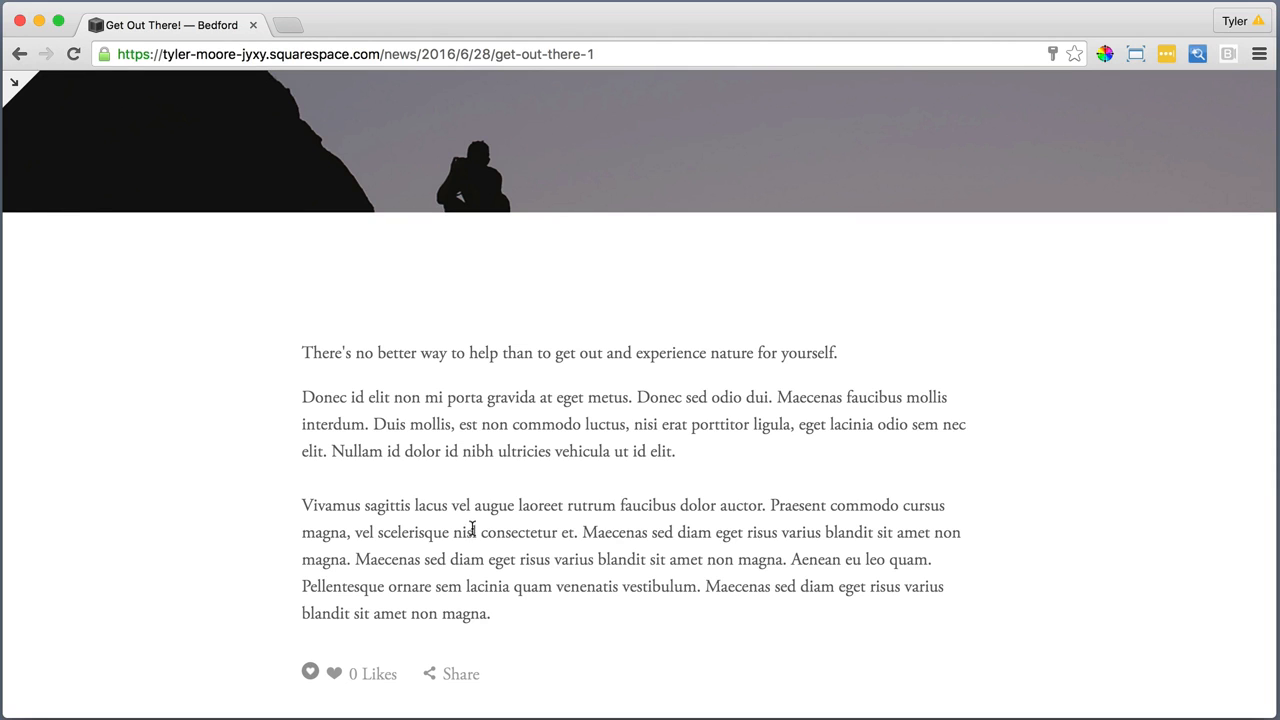
left_click(14, 84)
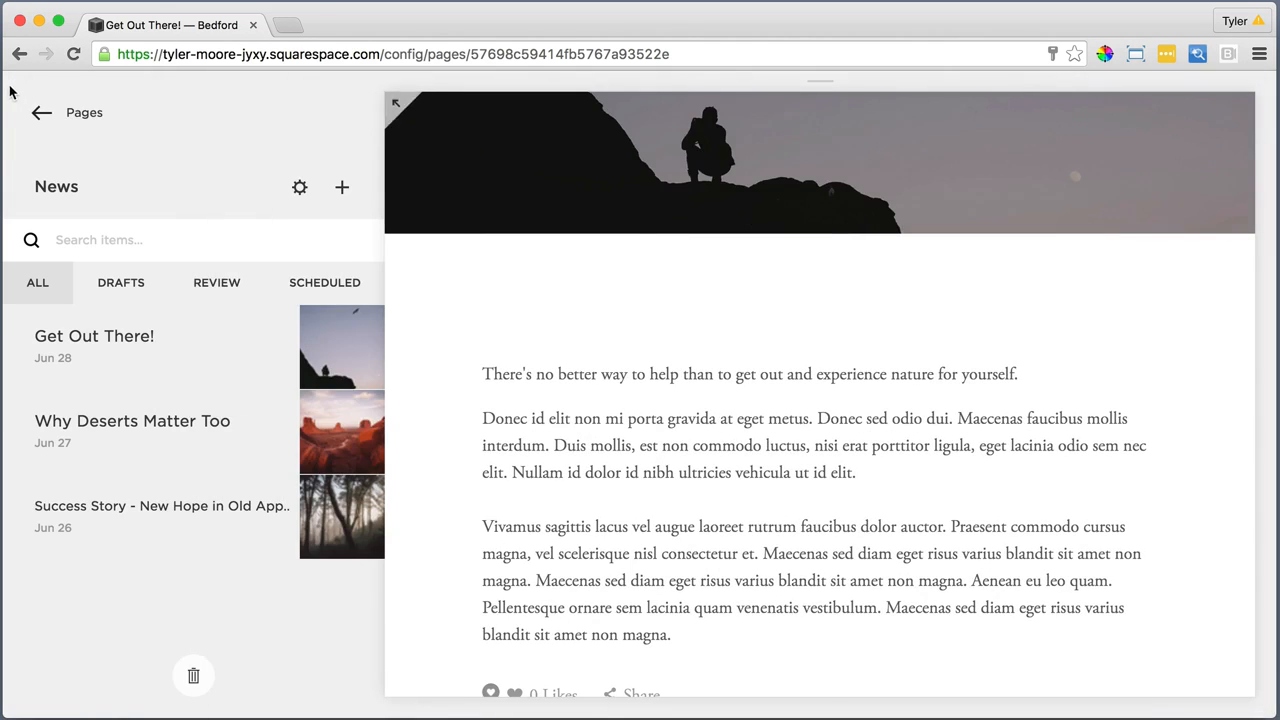
Leave the News page for Squarespace Help, look over its resources, and open the customer care contact page
left_click(38, 114)
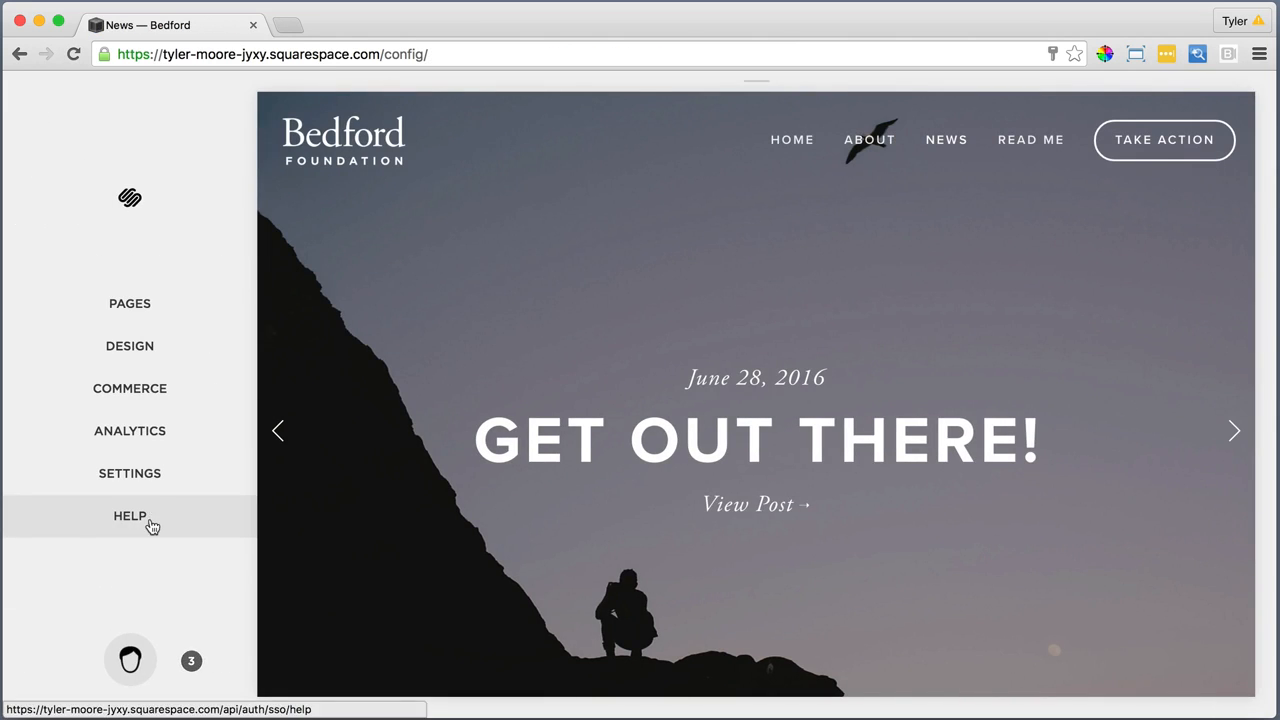
left_click(143, 523)
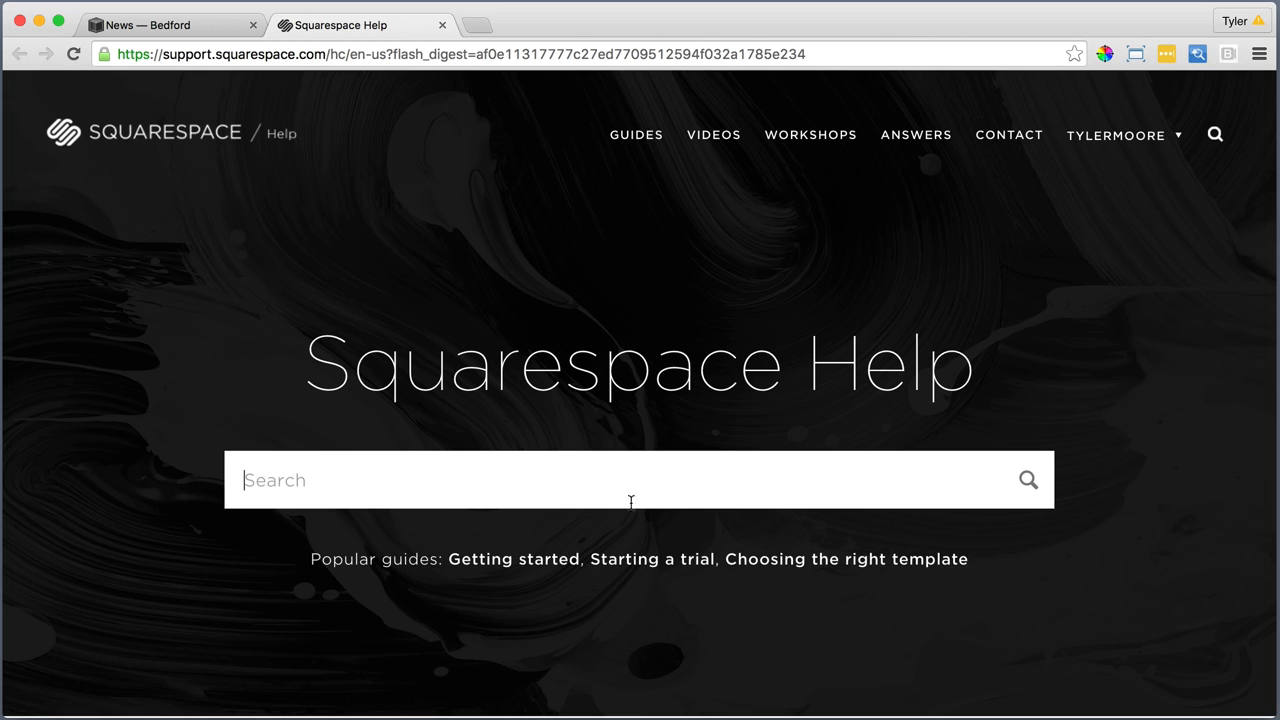
scroll(631, 502, "down", 5)
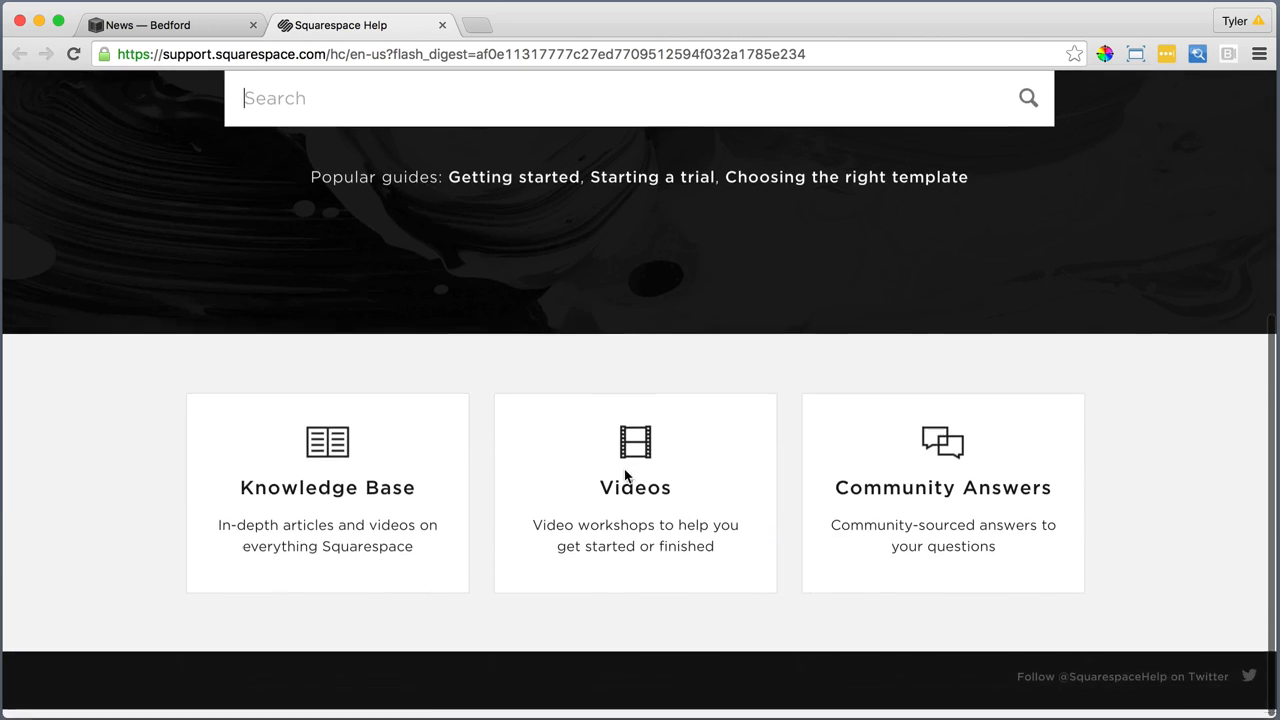
scroll(625, 476, "up", 5)
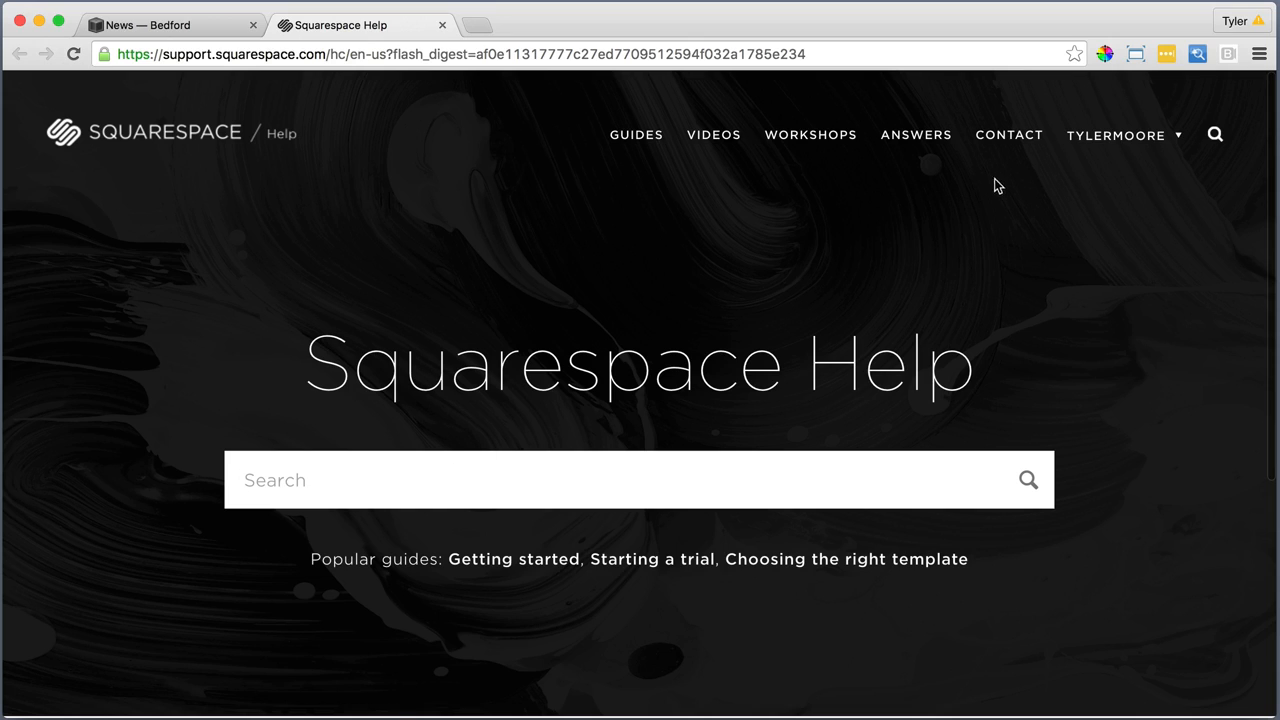
left_click(1019, 141)
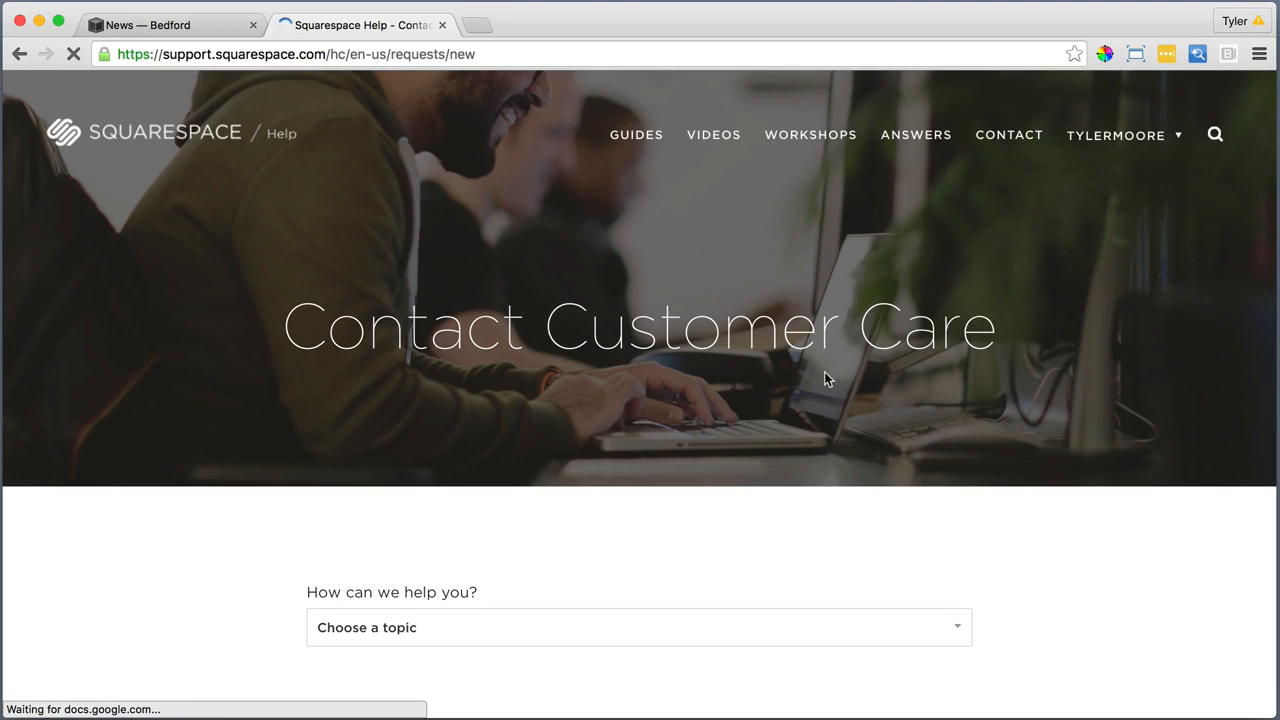
Choose "Adding and editing pages and blocks" and, under Blogging and podcasting, "Managing comments" as contact topics, and review the suggested articles and contact options
scroll(826, 374, "down", 3)
left_click(689, 432)
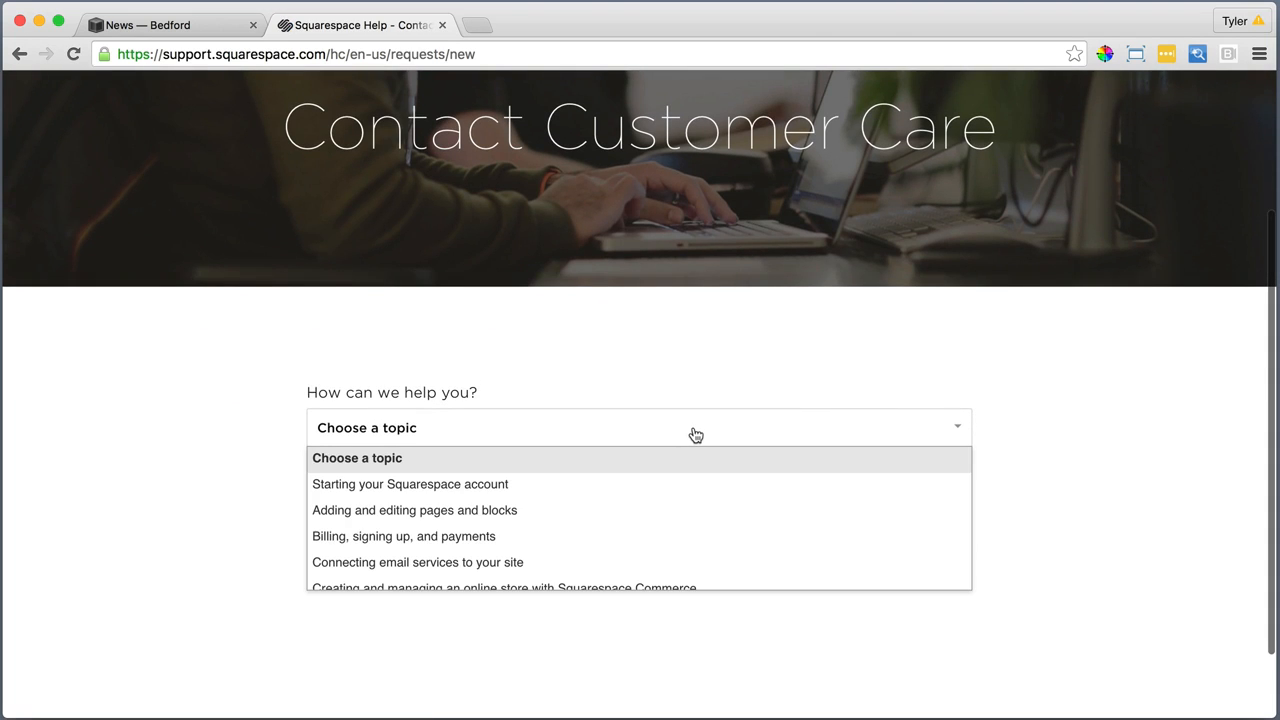
left_click(504, 516)
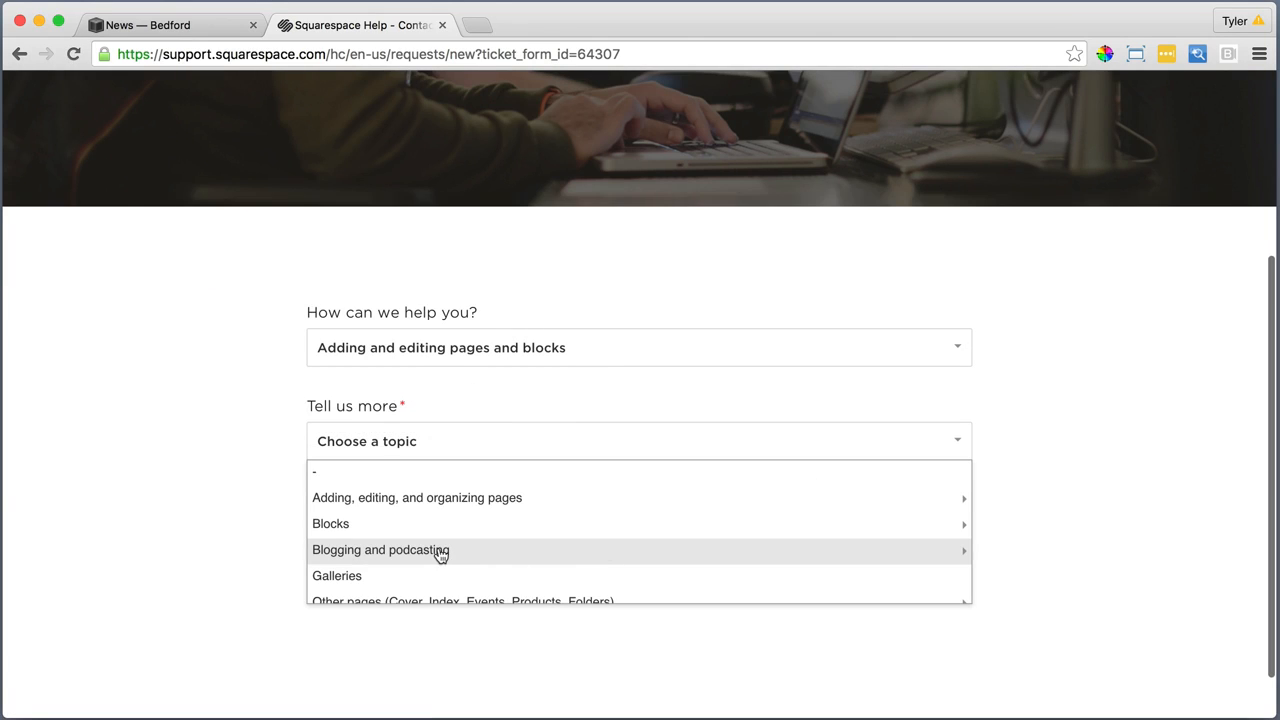
left_click(437, 551)
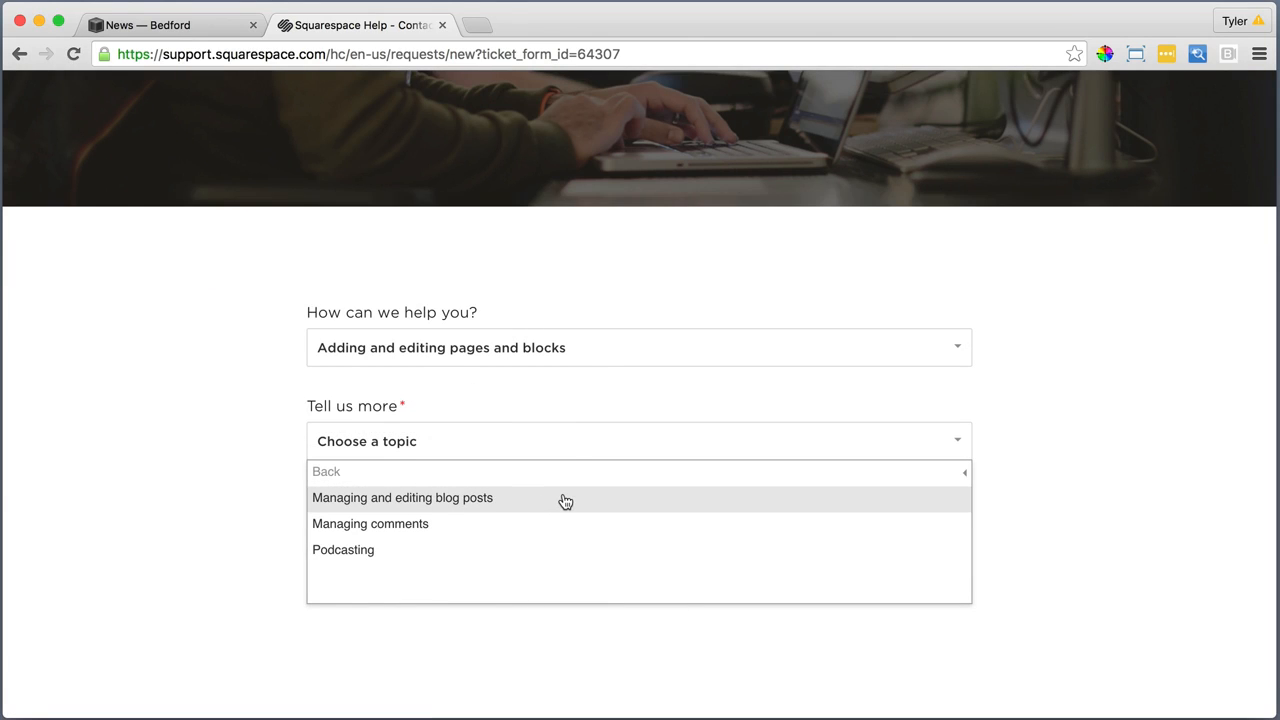
left_click(425, 528)
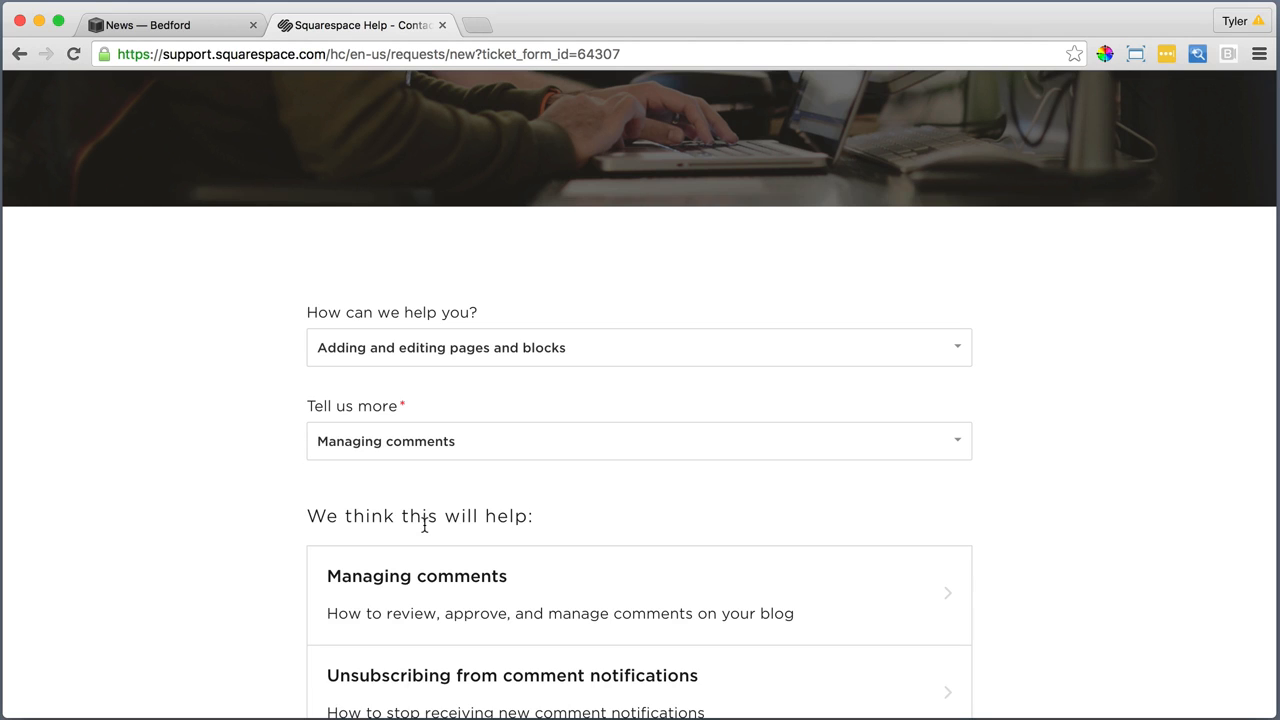
scroll(831, 465, "down", 10)
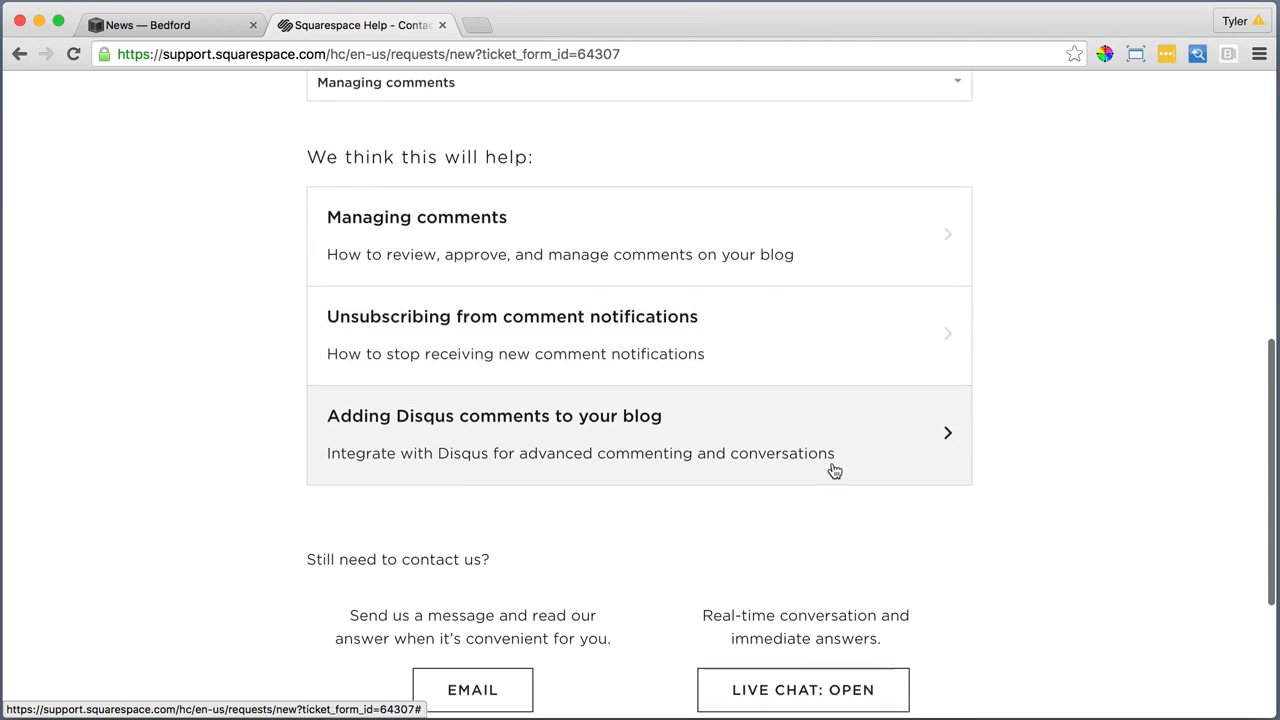
scroll(820, 472, "up", 5)
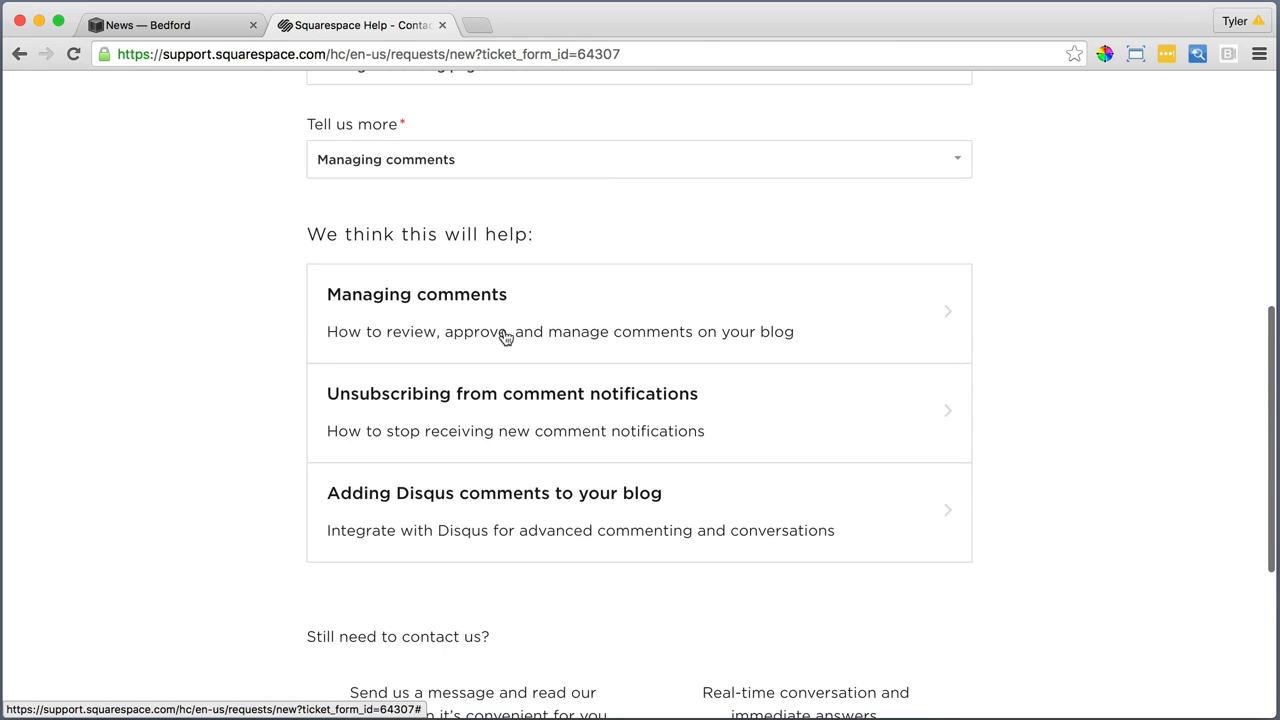
scroll(826, 369, "down", 5)
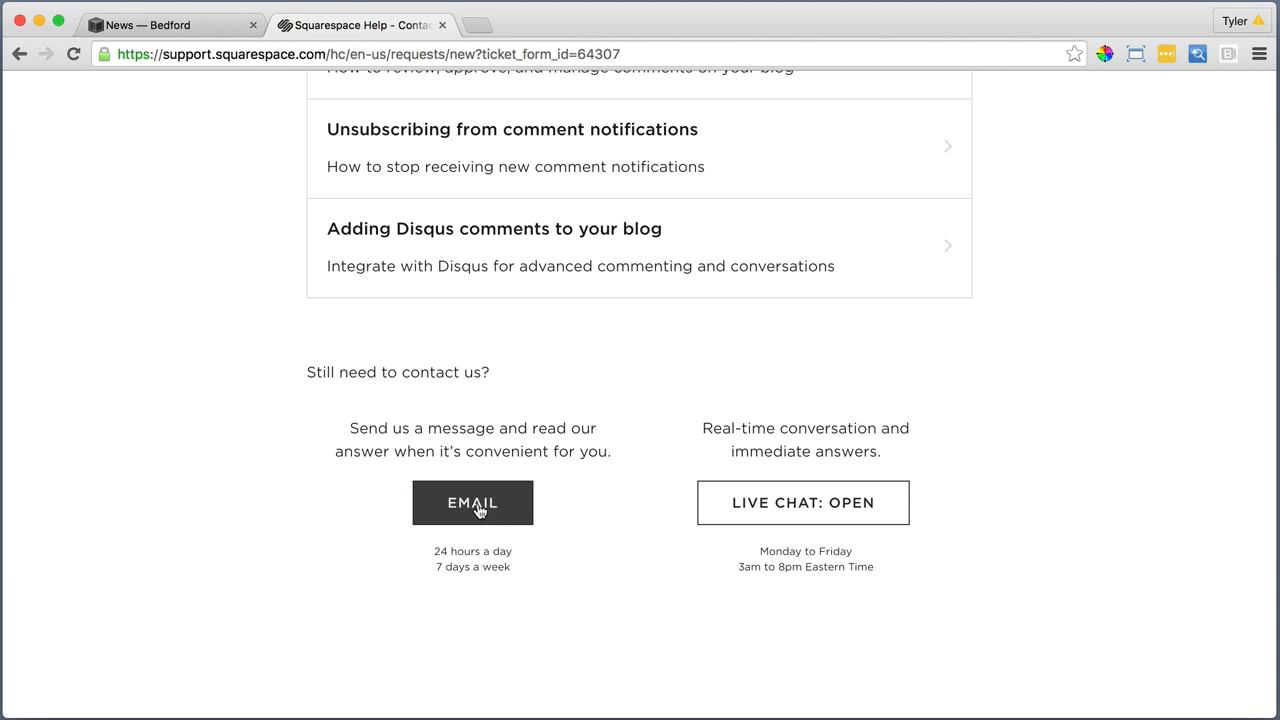
Start a live support chat with the message "My comments are not showing up on the blog, even though I have enabled comments."
left_click(802, 518)
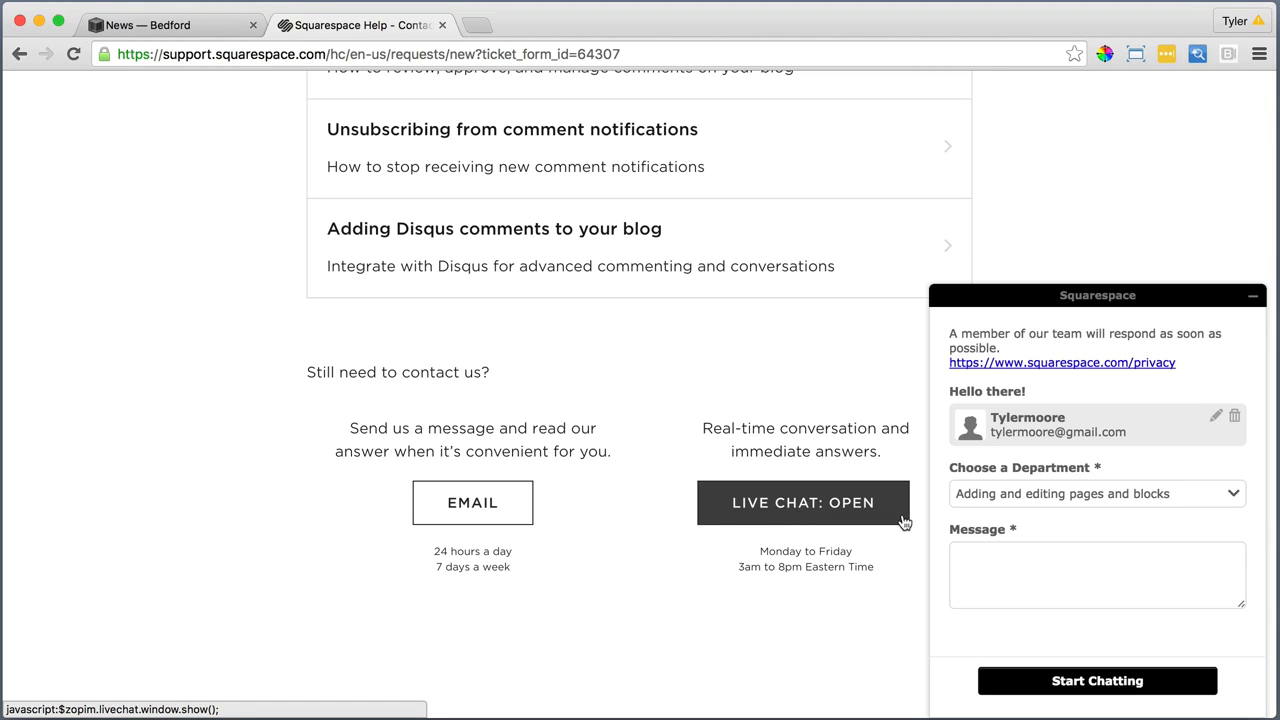
left_click(1165, 494)
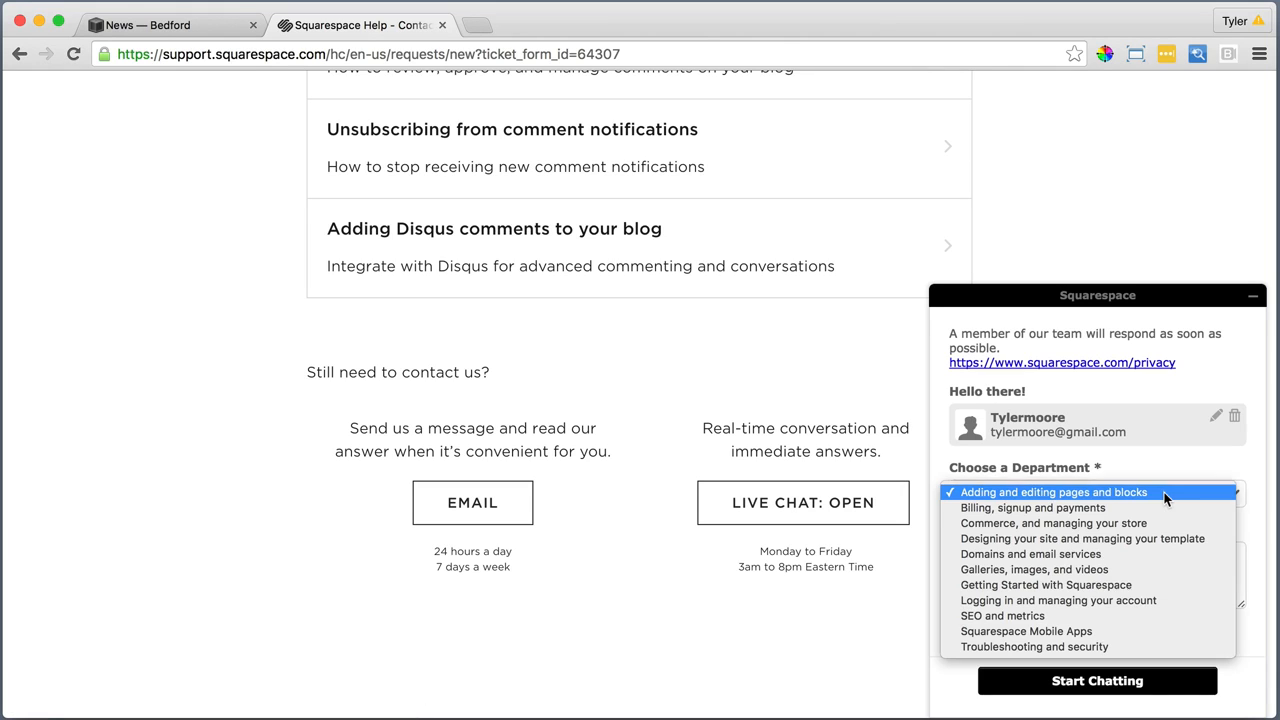
left_click(1216, 466)
left_click(1062, 578)
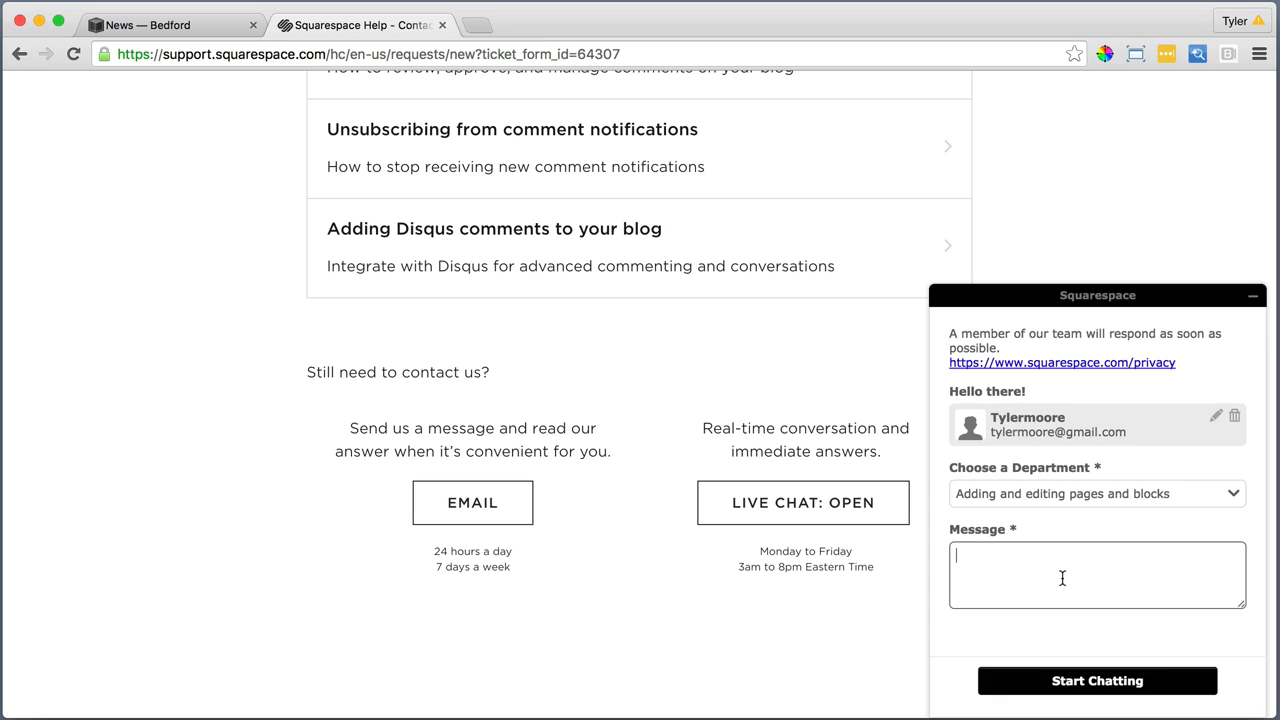
type("My comments are not showing up on the blog, even though I have enabled comments.")
left_click(1100, 680)
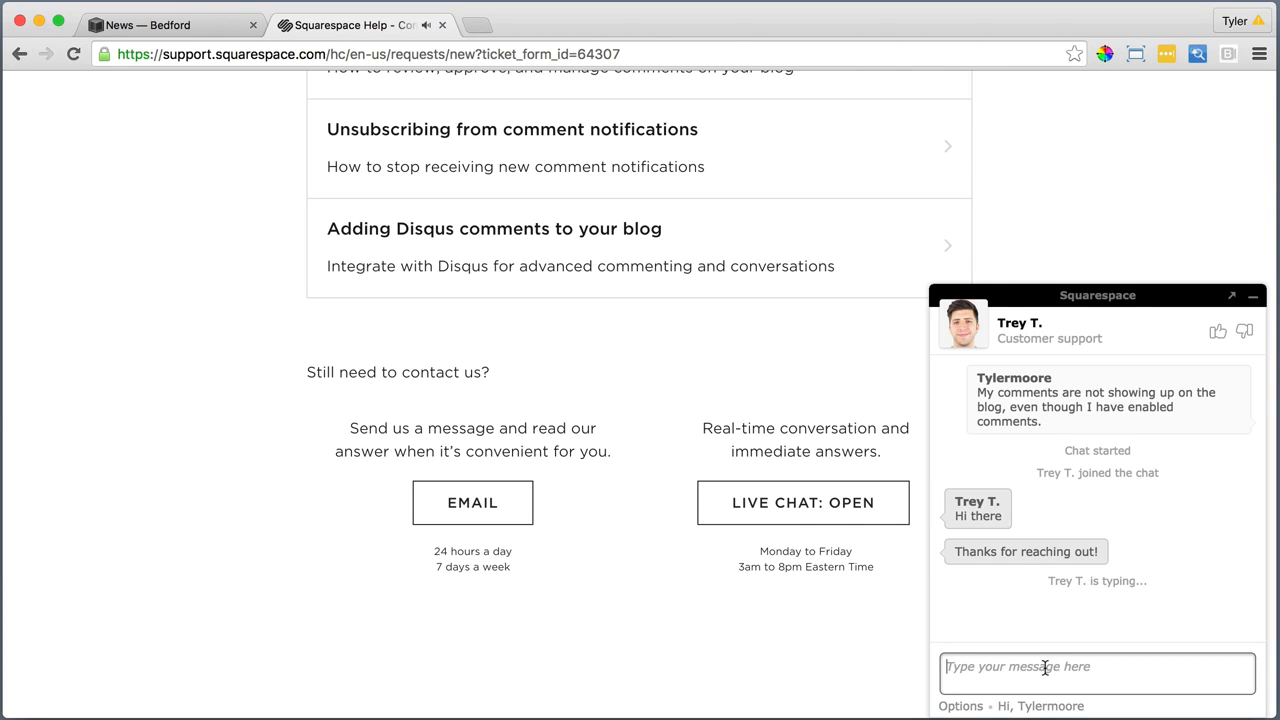
Greet the support agent with "Hi :)" and answer the offer to look into the problem with "Awesome thanks"
type("Hi :)")
key("Return")
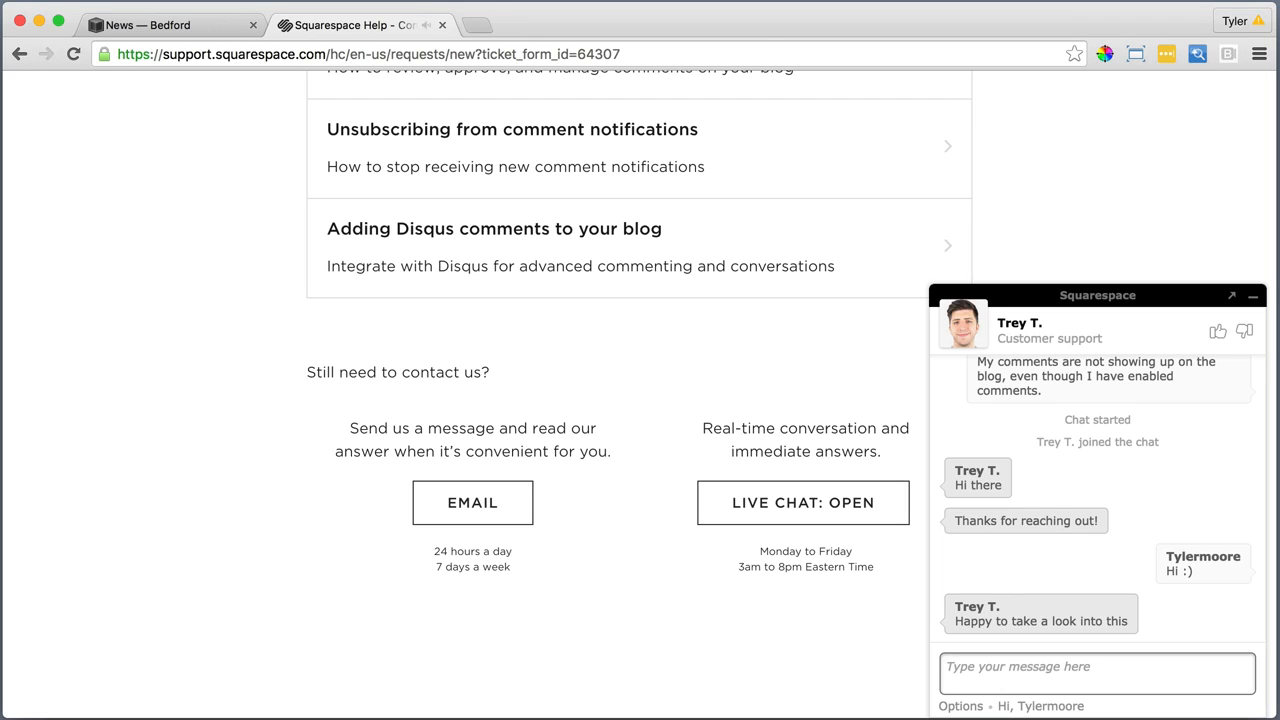
type("Awesome")
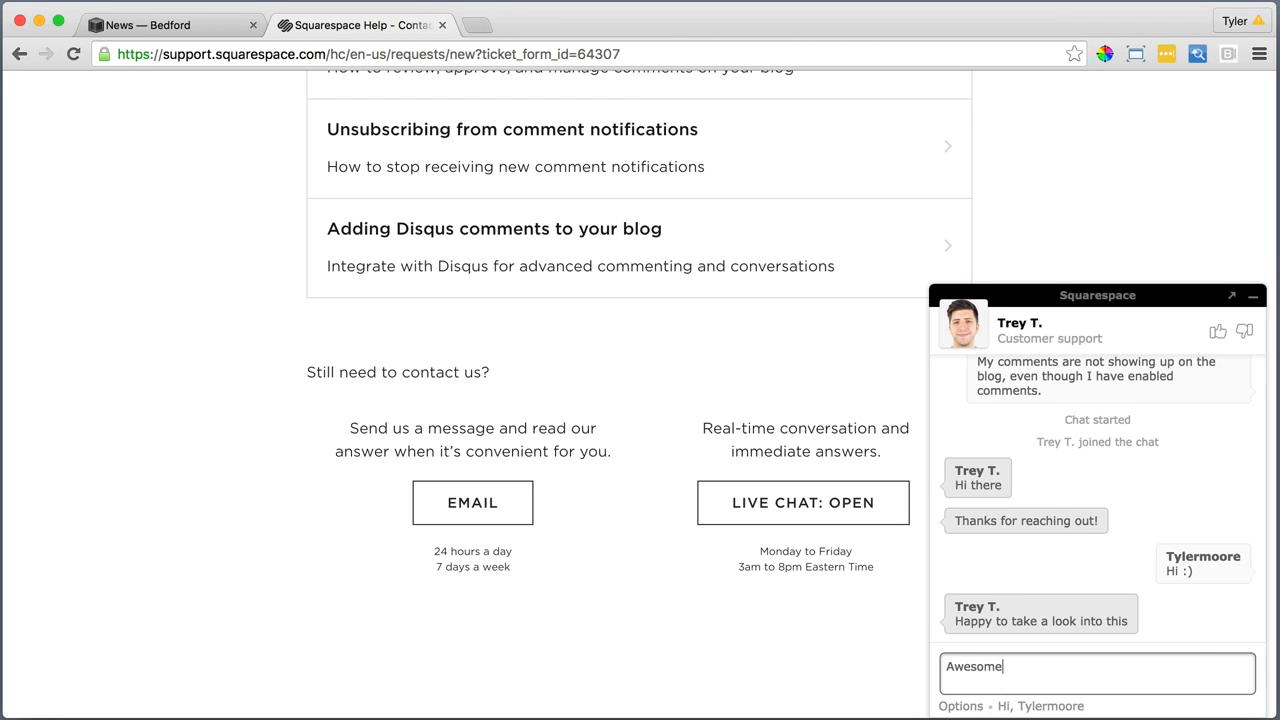
type(" thanks")
key("Return")
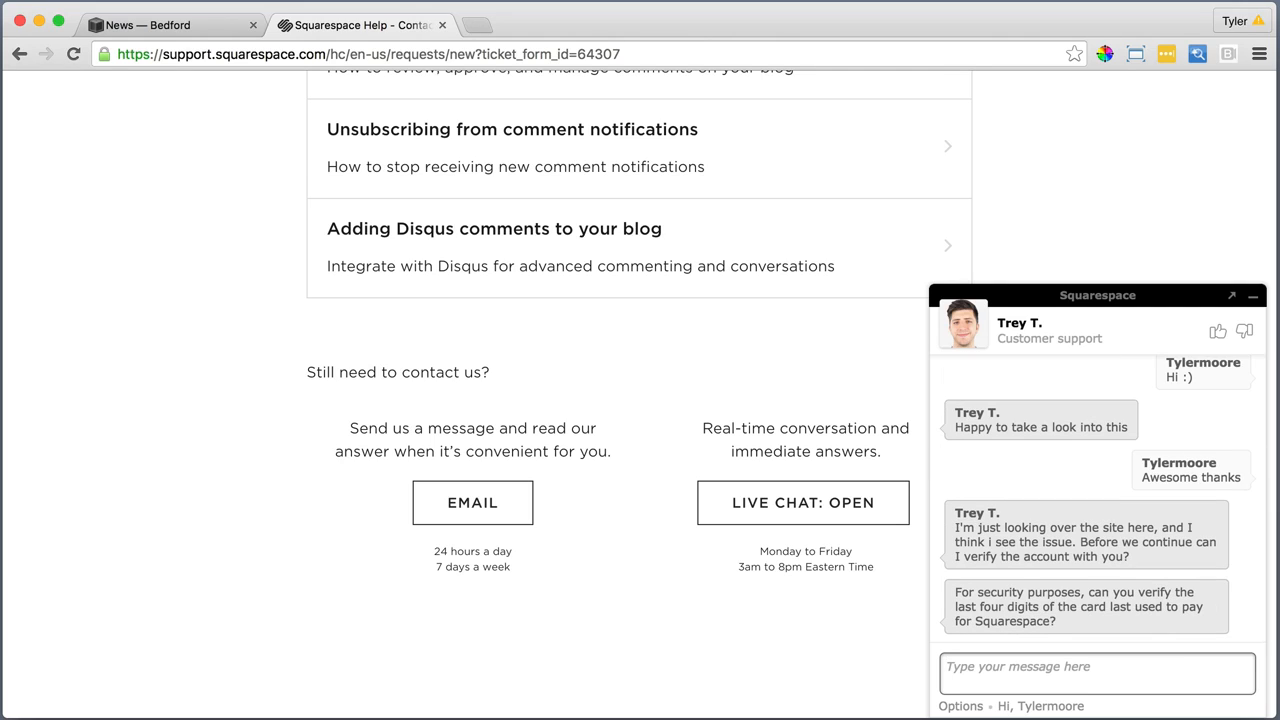
Reply to the account verification request, asking for a moment, and provide the last four digits of the payment card
type("SUre on")
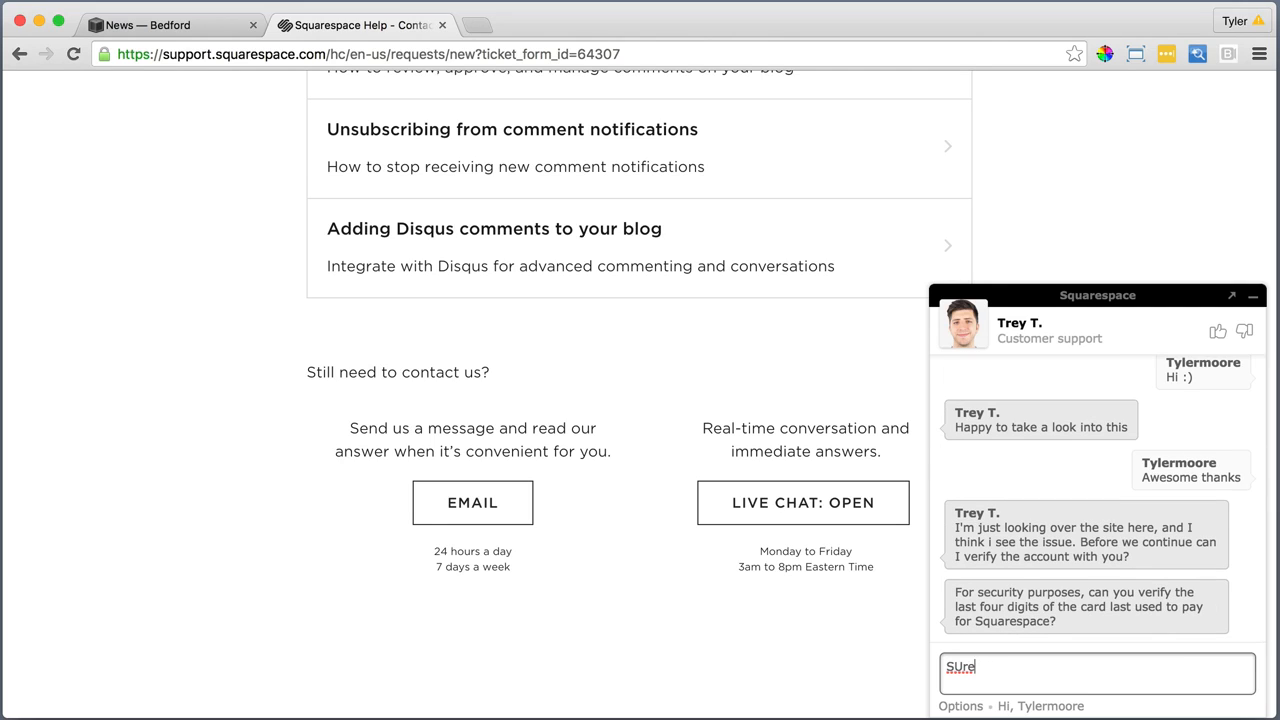
key("BackSpace")
key("BackSpace")
key("BackSpace")
type("ure c")
key("BackSpace")
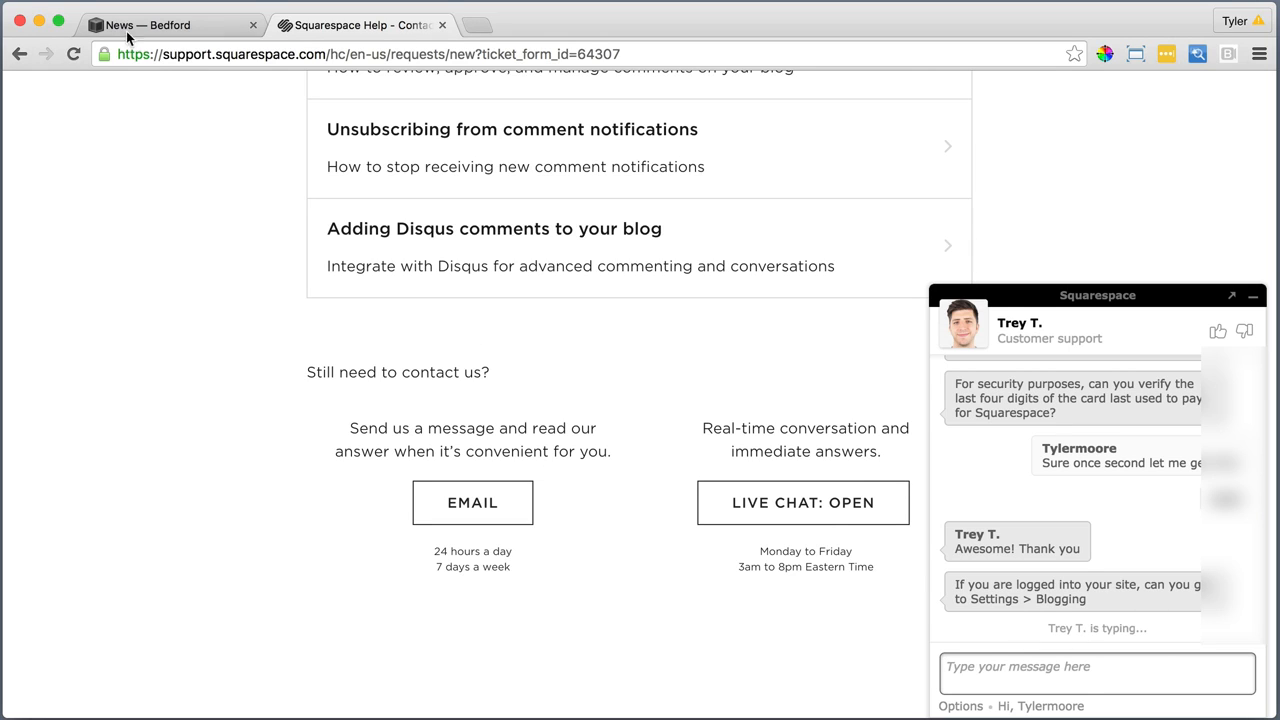
Switch to the Bedford site, open its Blogging settings, and recheck the support agent's instructions in the chat
left_click(165, 27)
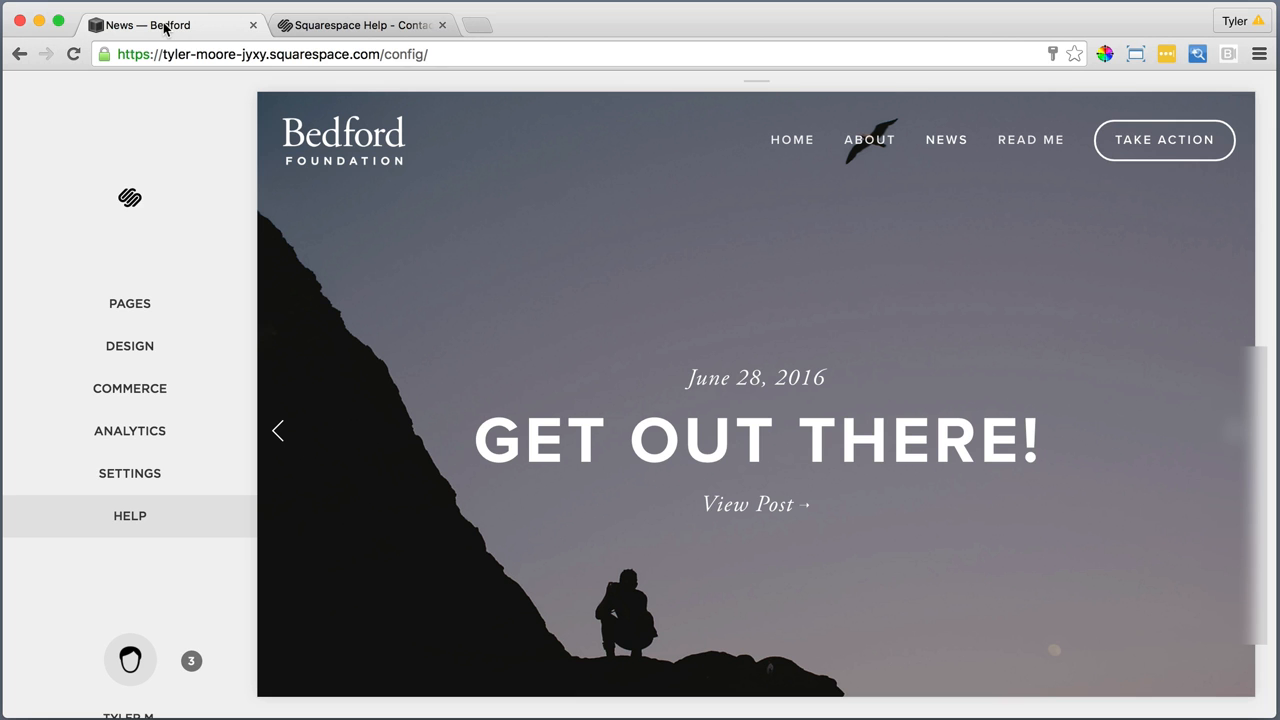
left_click(162, 475)
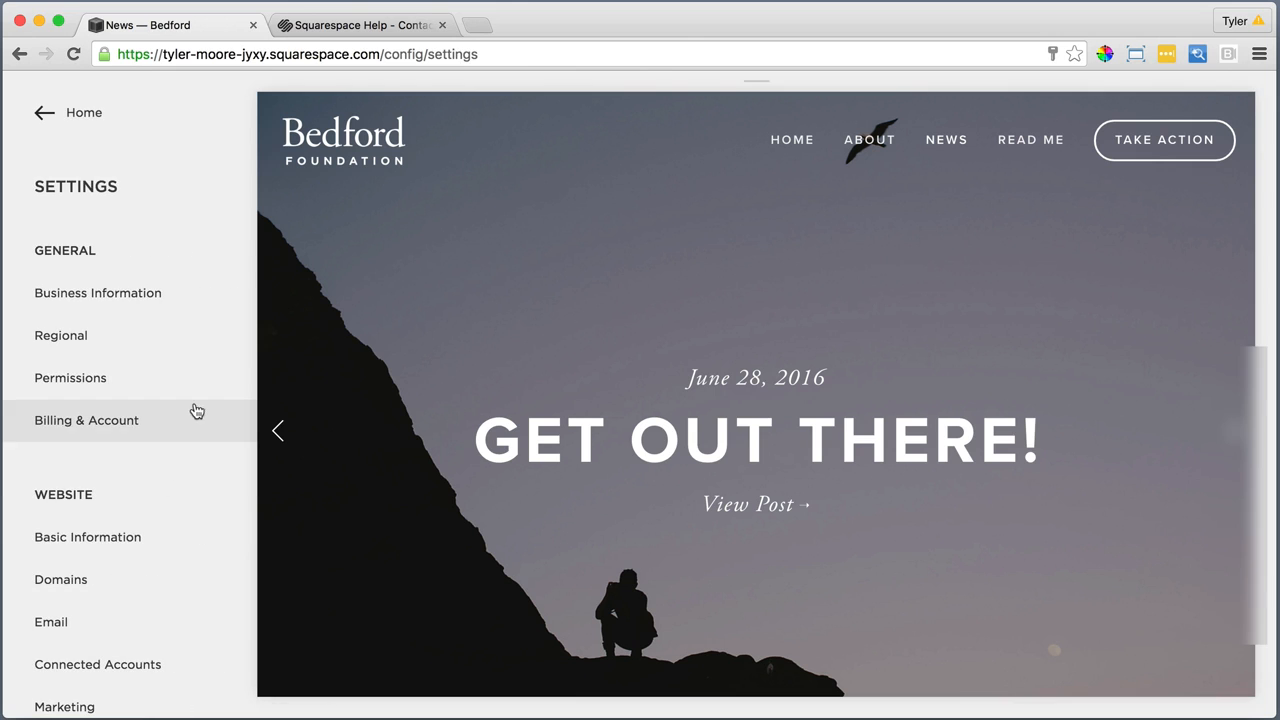
scroll(180, 471, "down", 5)
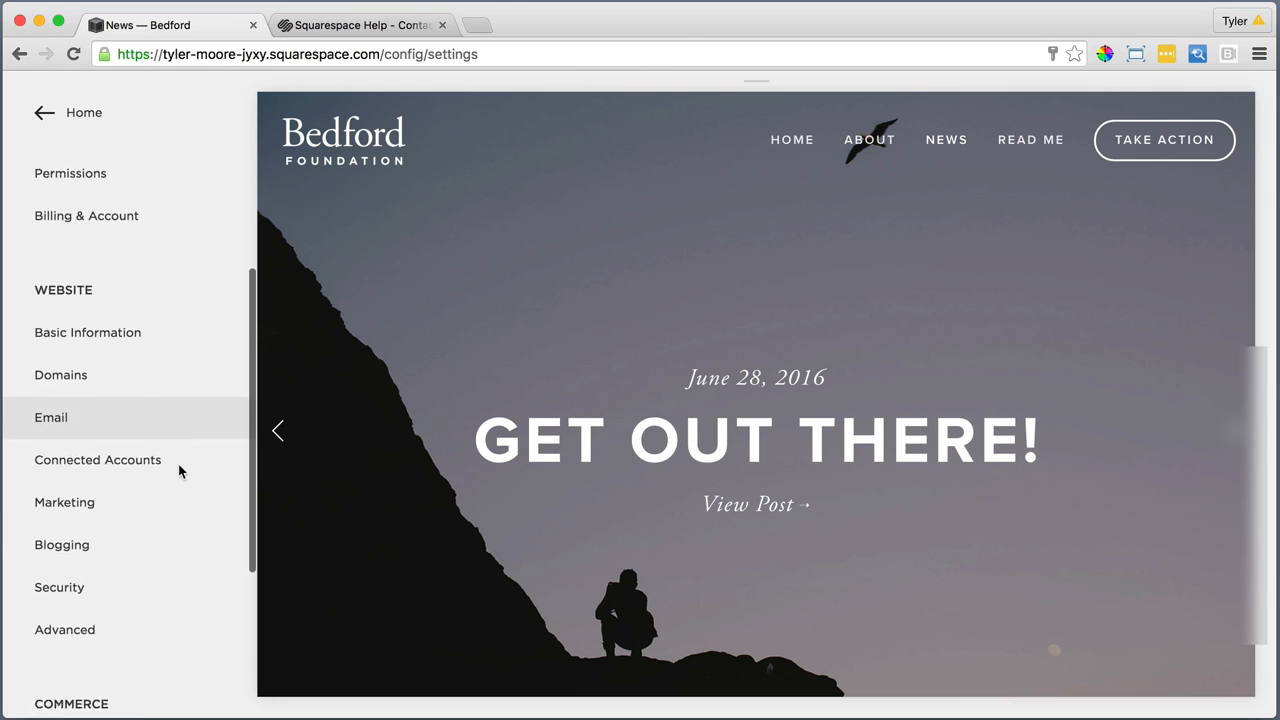
left_click(82, 527)
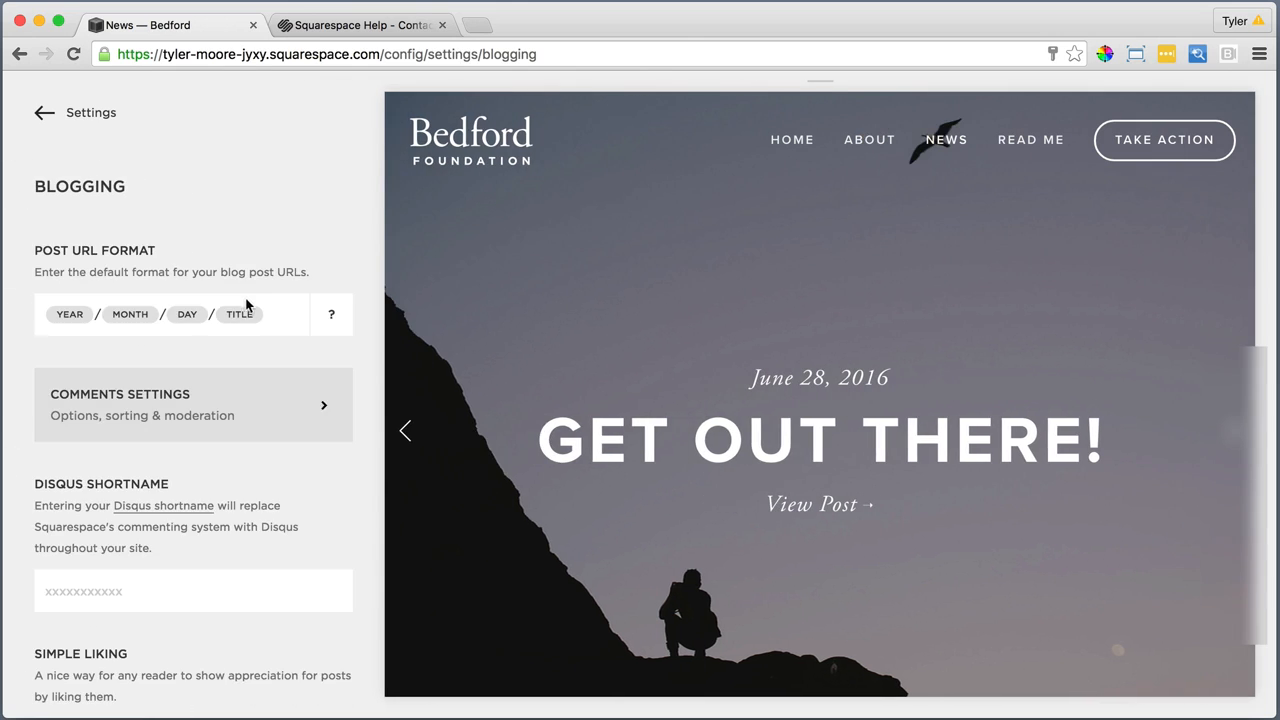
left_click(361, 28)
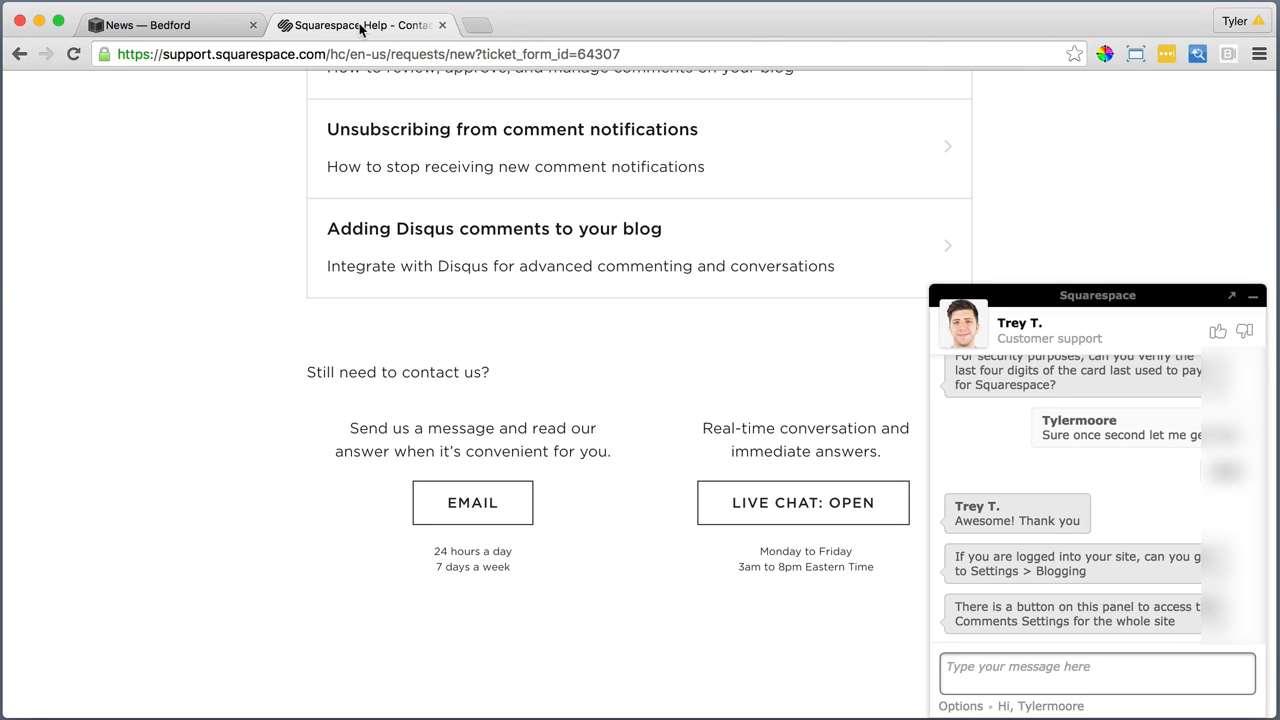
left_click(190, 24)
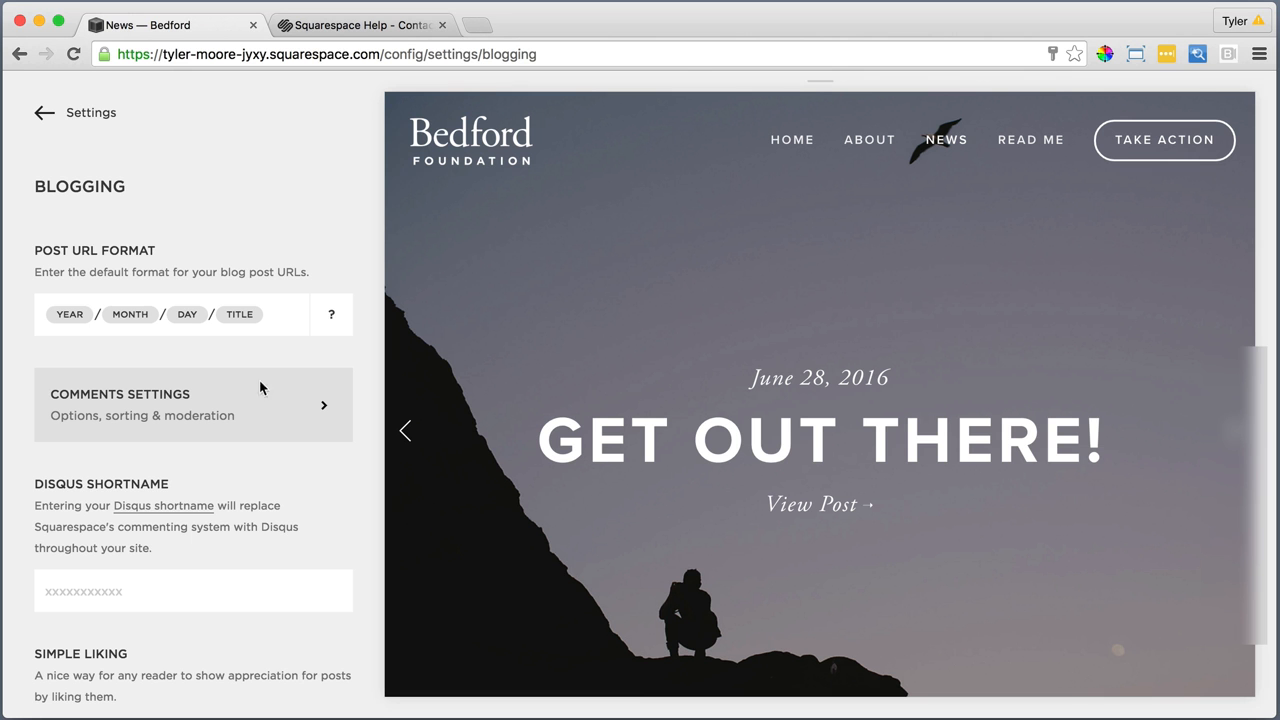
Enable comments globally in the site-wide Comments Settings and save the change
left_click(308, 411)
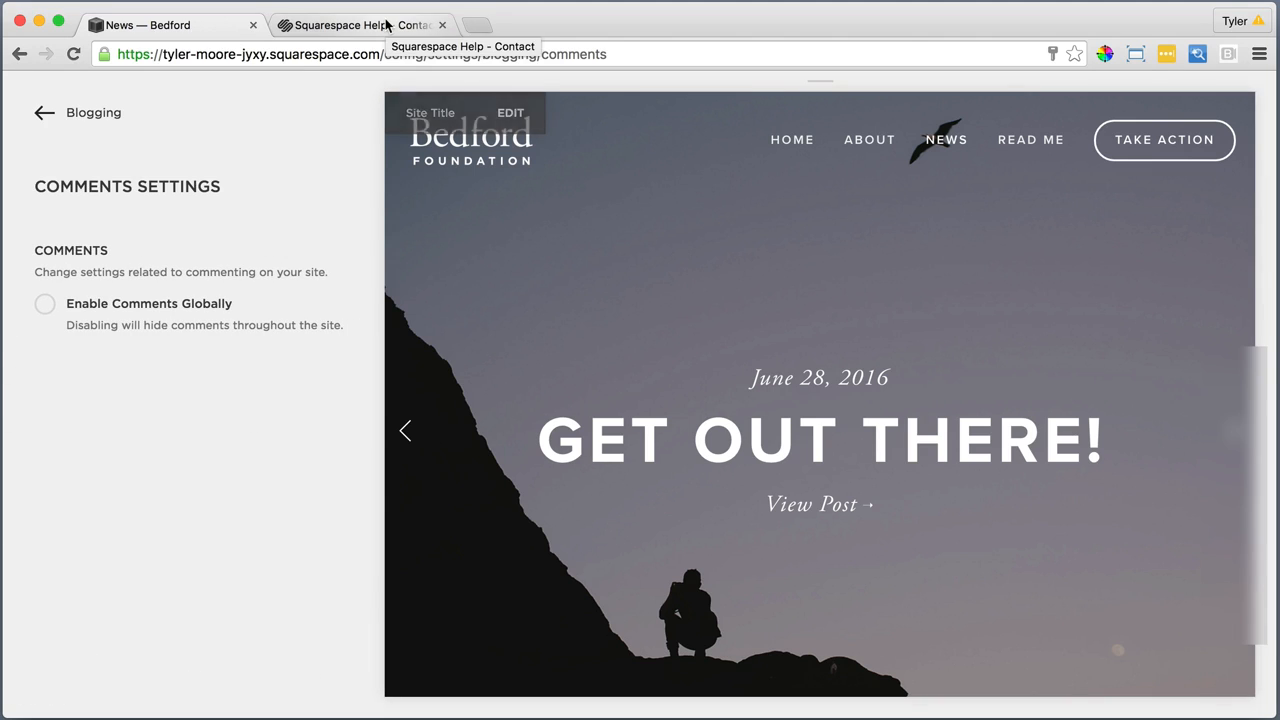
left_click(46, 305)
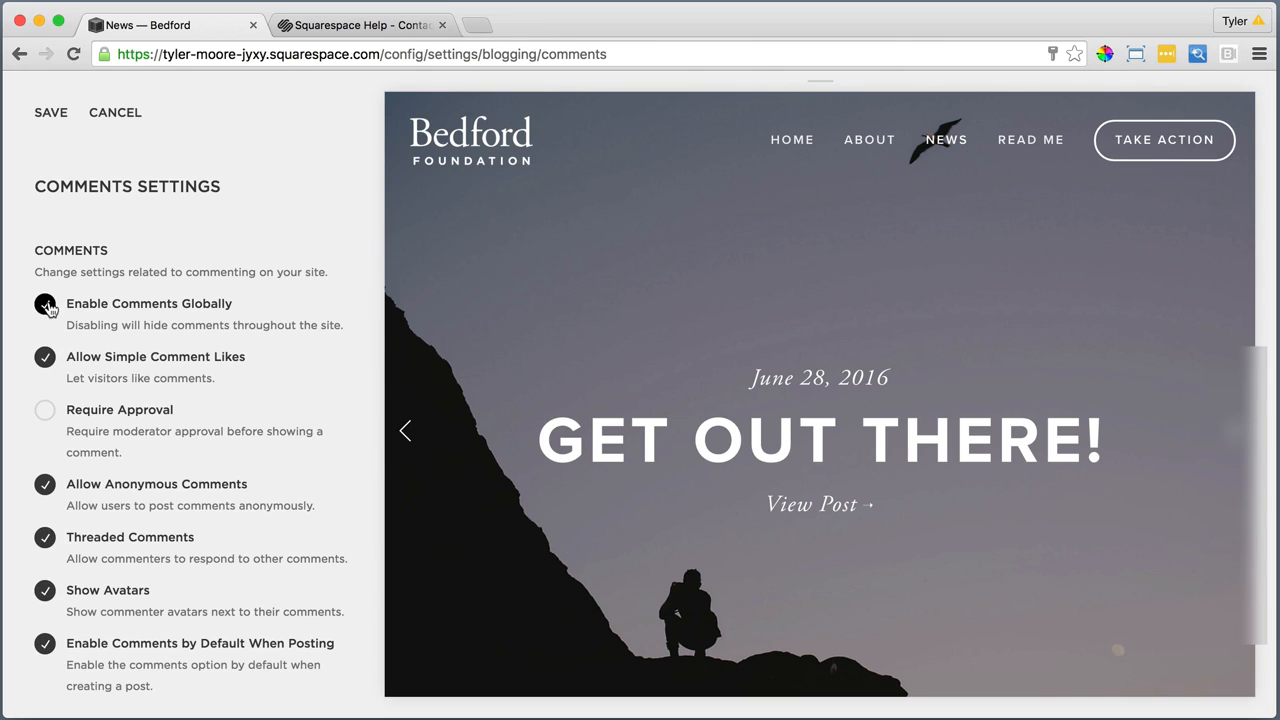
left_click(54, 115)
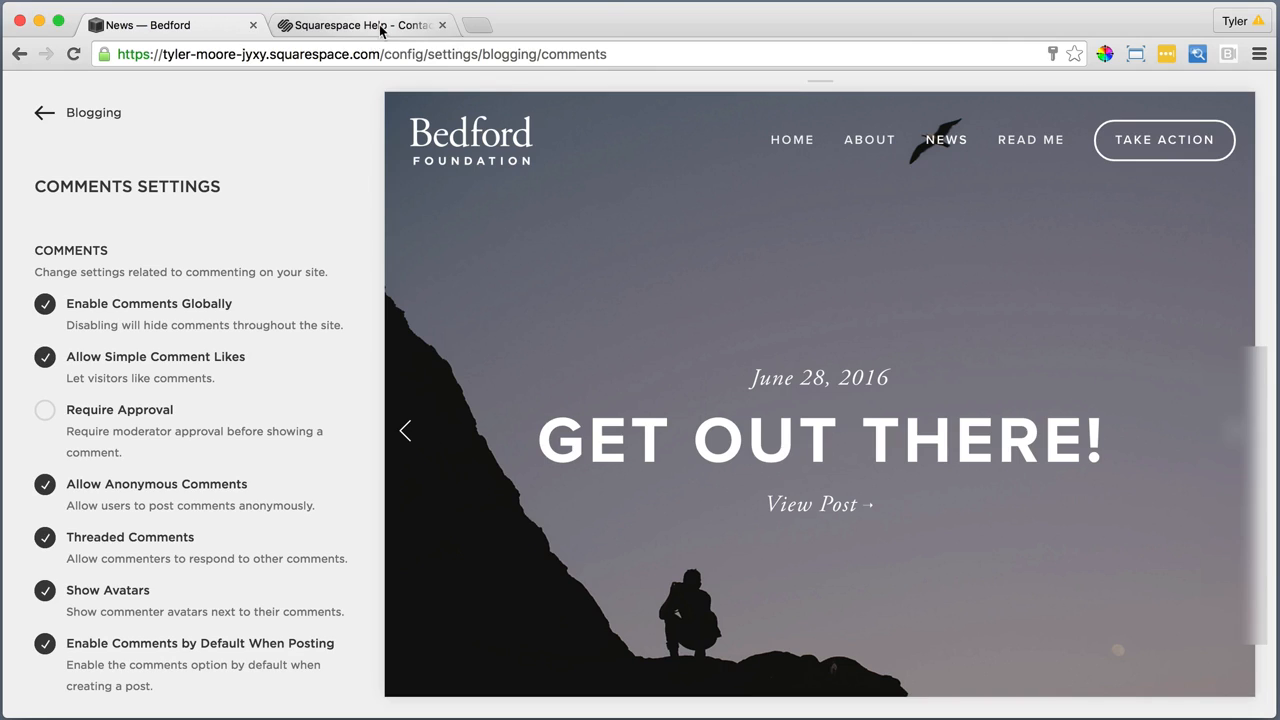
Return to the support chat and send the agent a reply about enabling comments globally, starting with "Then enable"
left_click(376, 30)
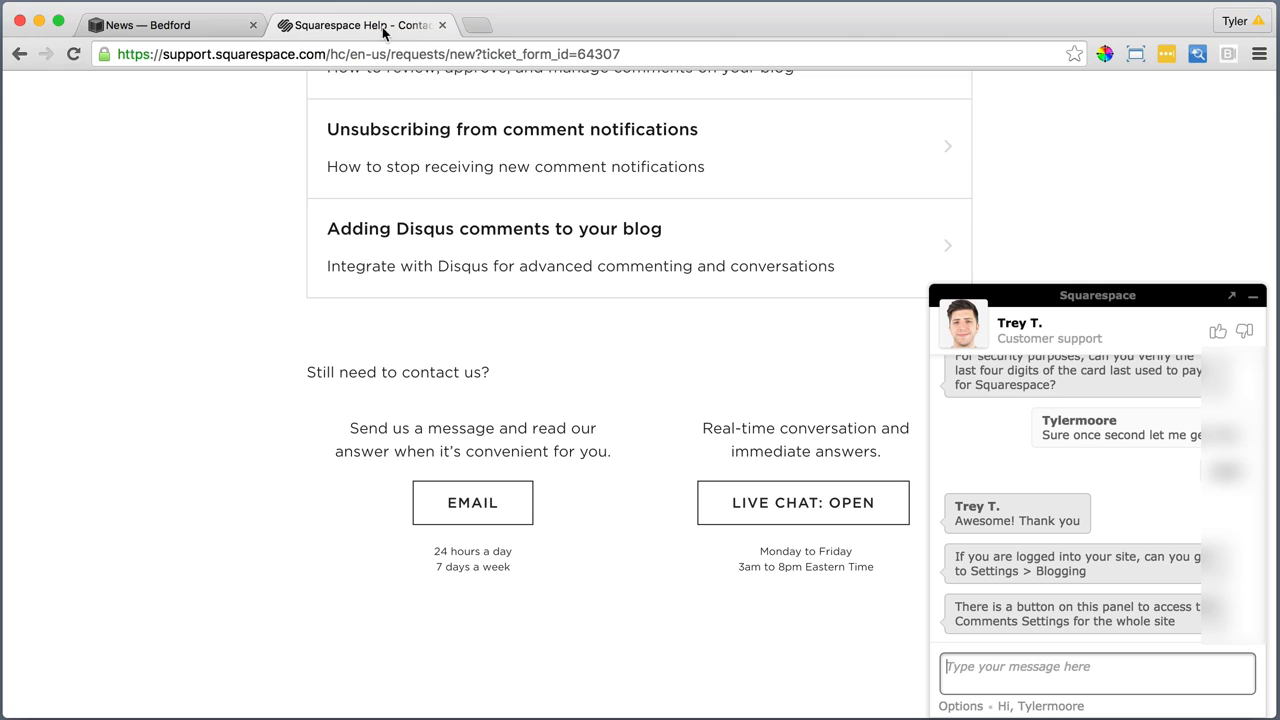
left_click(1048, 662)
type("THe")
key("BackSpace")
key("BackSpace")
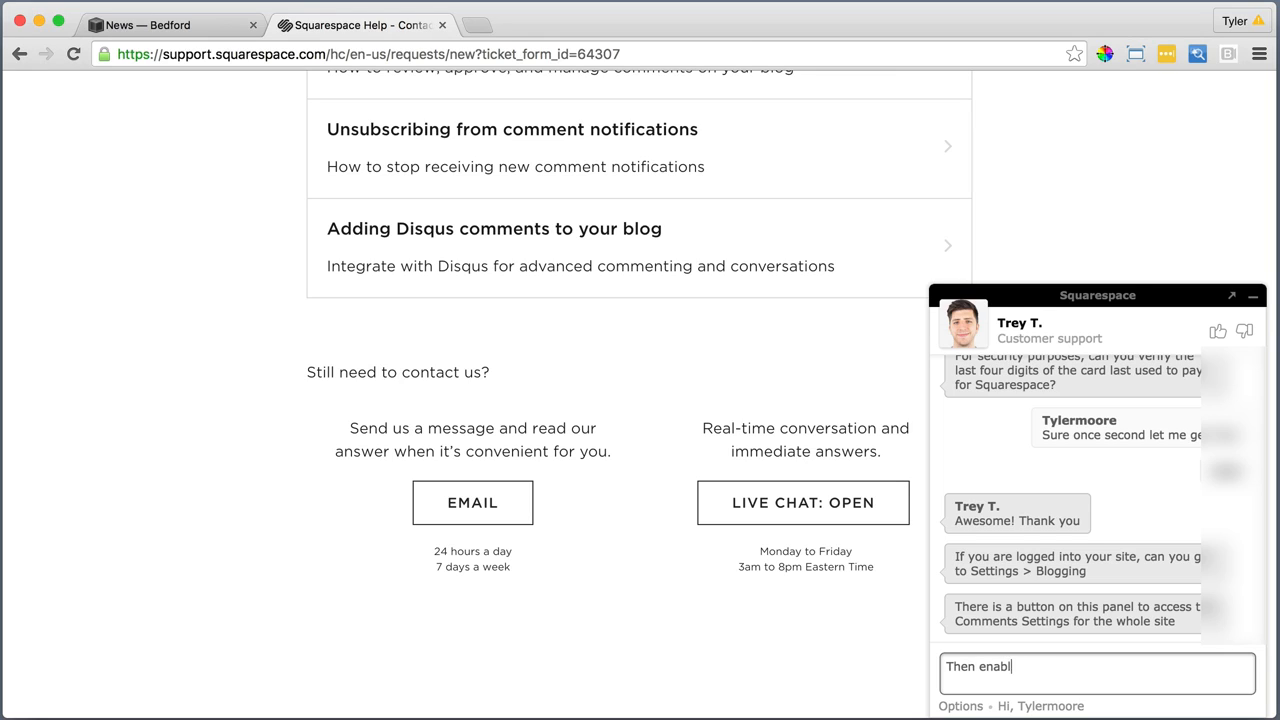
type("en enable globna")
key("Return")
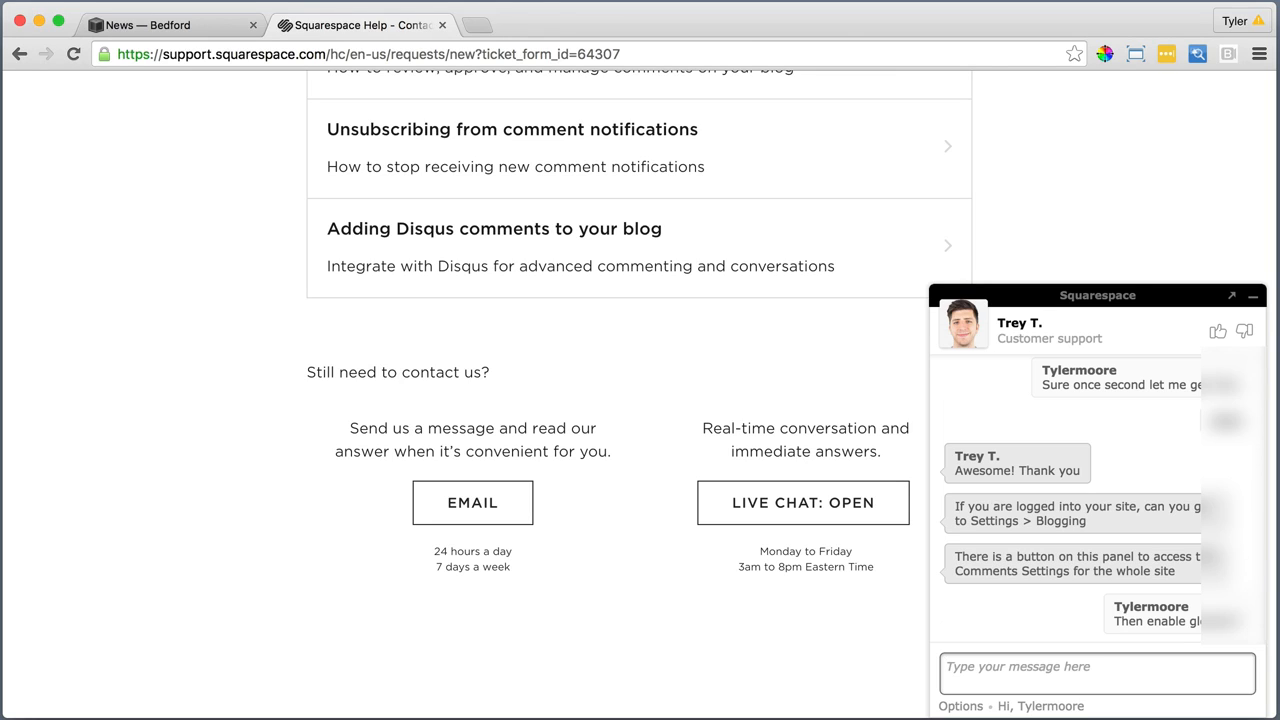
Go back to the Bedford site, open the "Get Out There!" post from the News page, and check its comments section
left_click(142, 23)
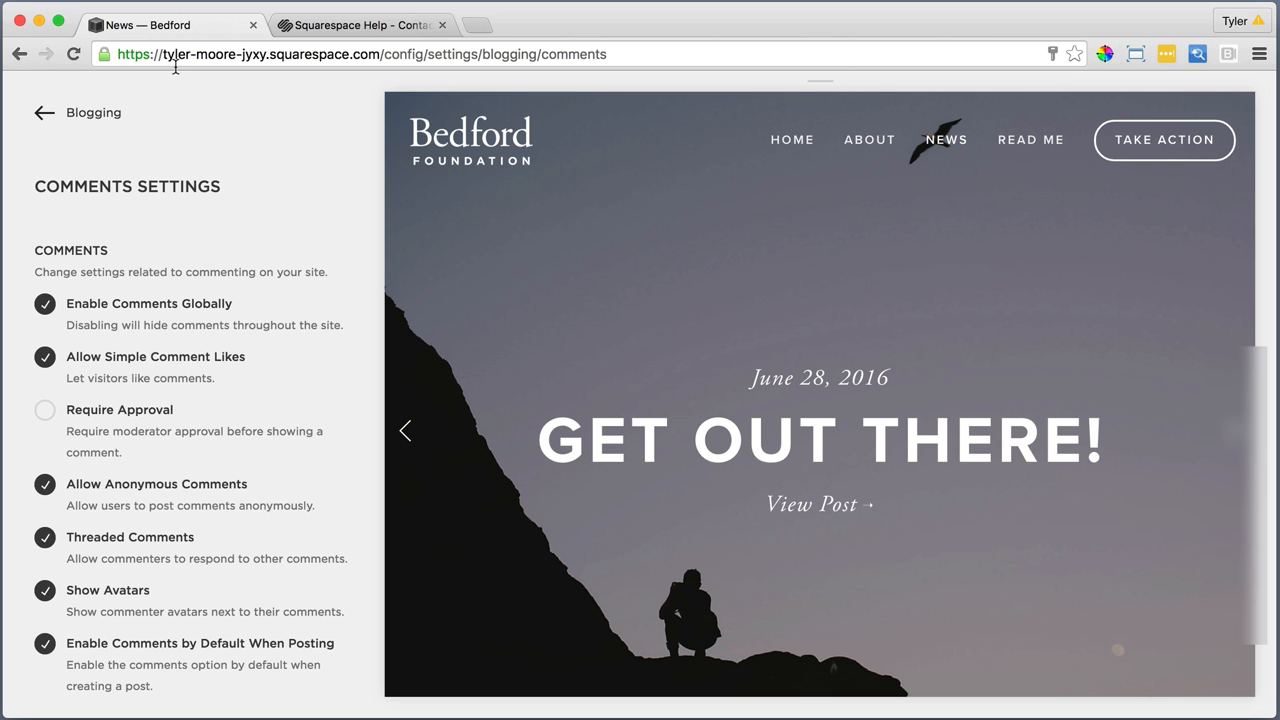
left_click(44, 112)
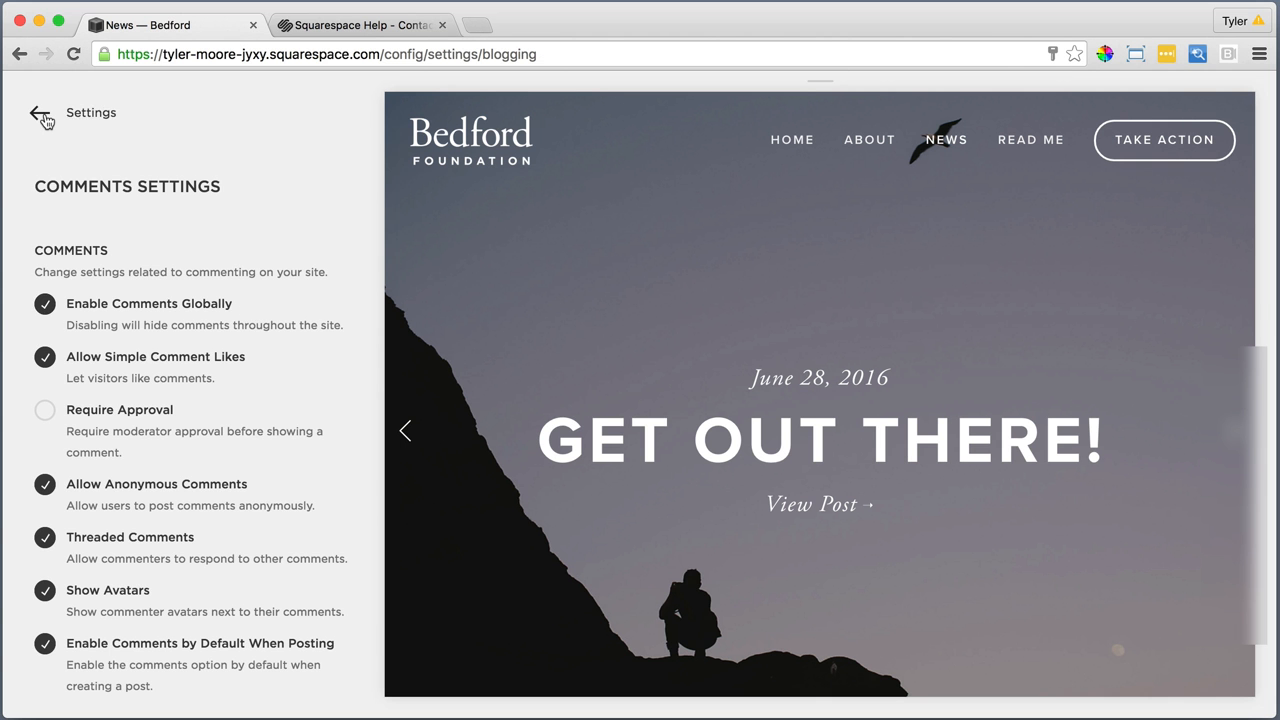
left_click(944, 137)
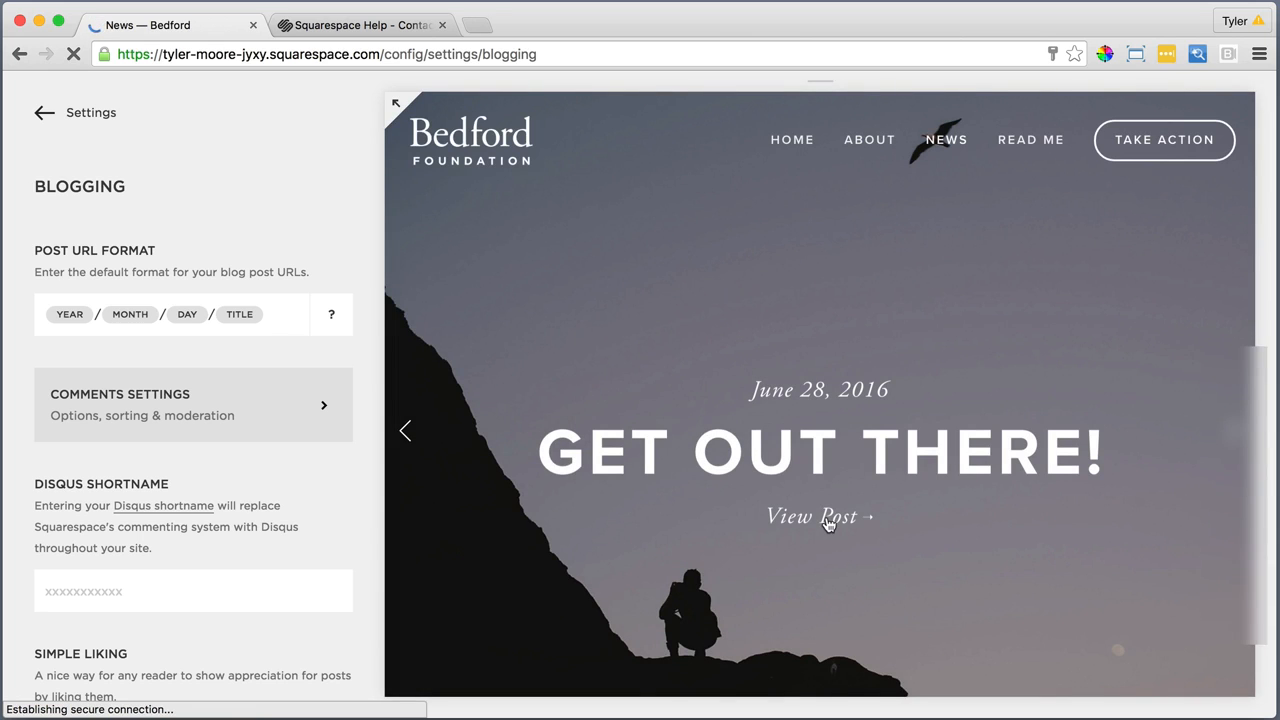
left_click(826, 518)
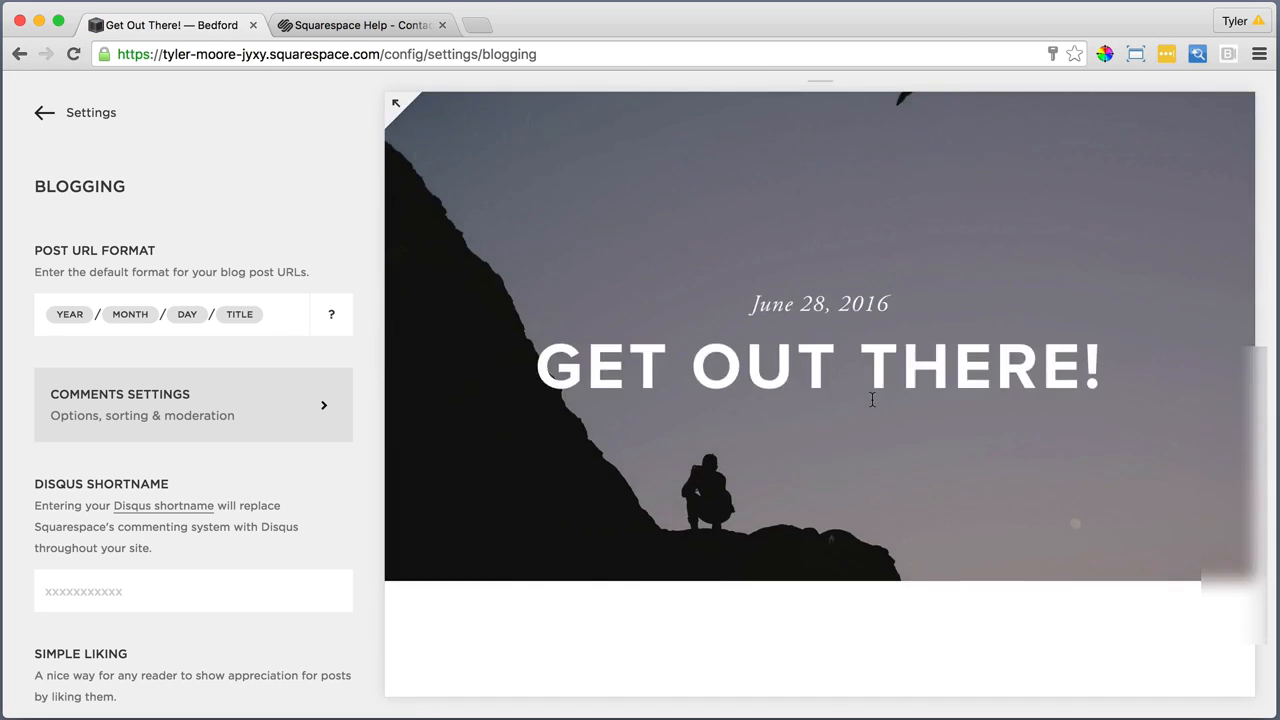
scroll(872, 398, "down", 10)
scroll(872, 398, "up", 1)
left_click(616, 420)
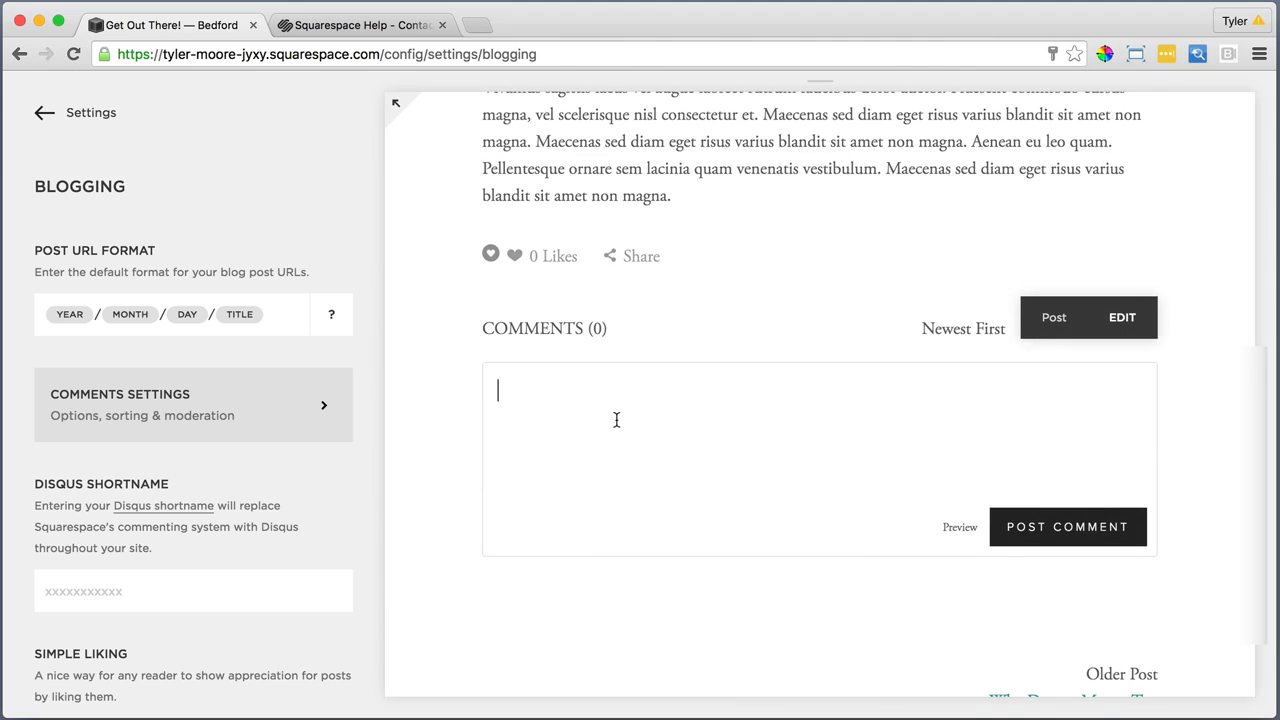
Ask the support agent whether live support also covers people who have not paid for an account yet, and send a closing thank-you
left_click(370, 25)
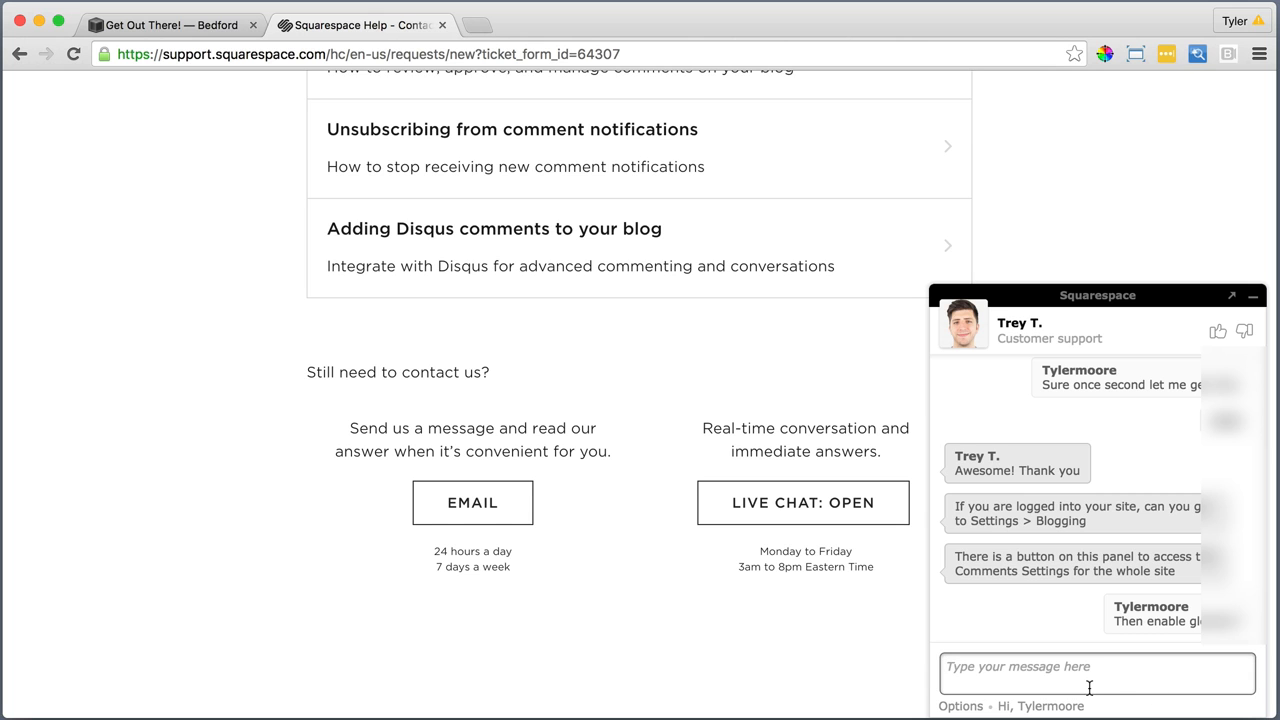
type("Awesome it worked!  Just a quick o")
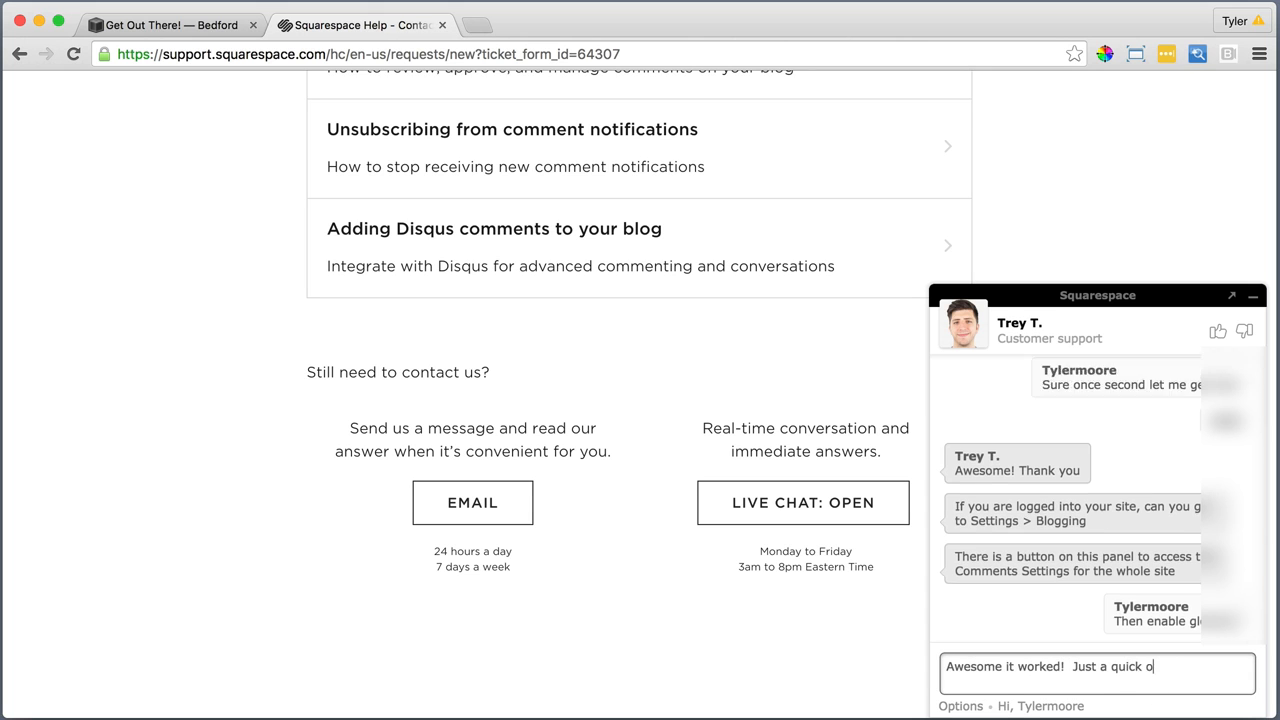
type("ther question.  Do you also do live support for people who have not paid")
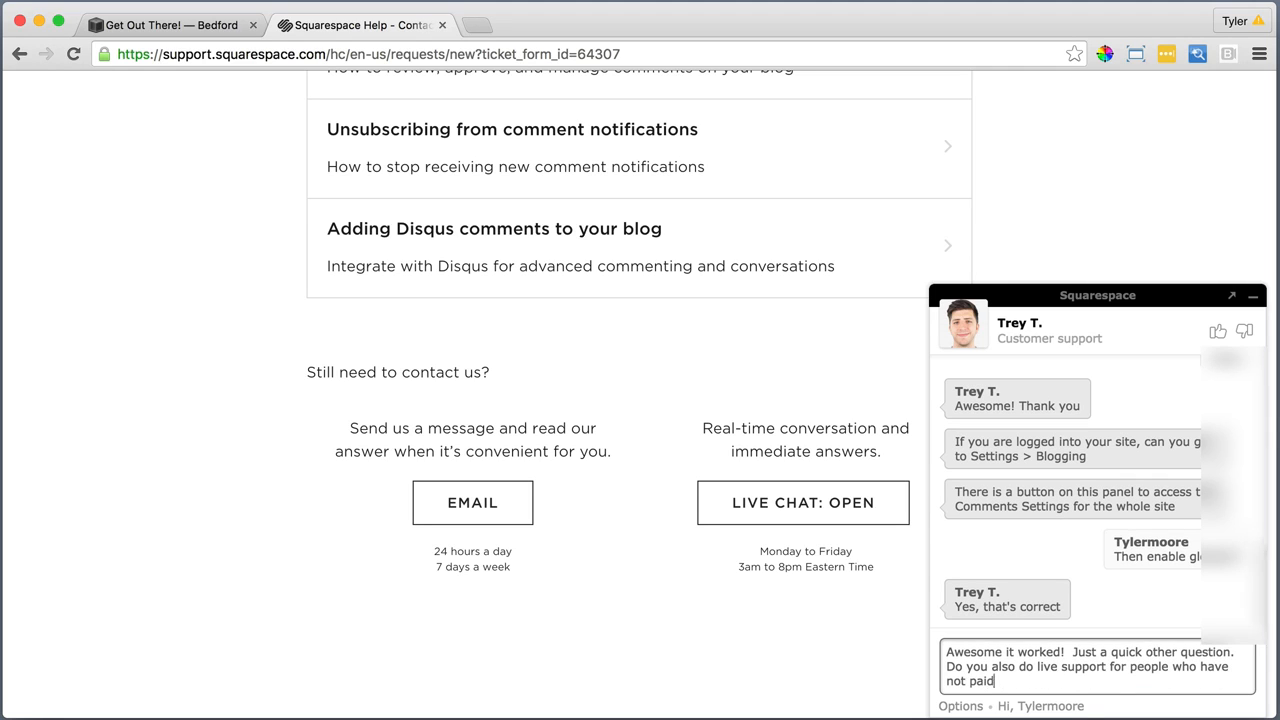
type(" for an account yet?")
key("Return")
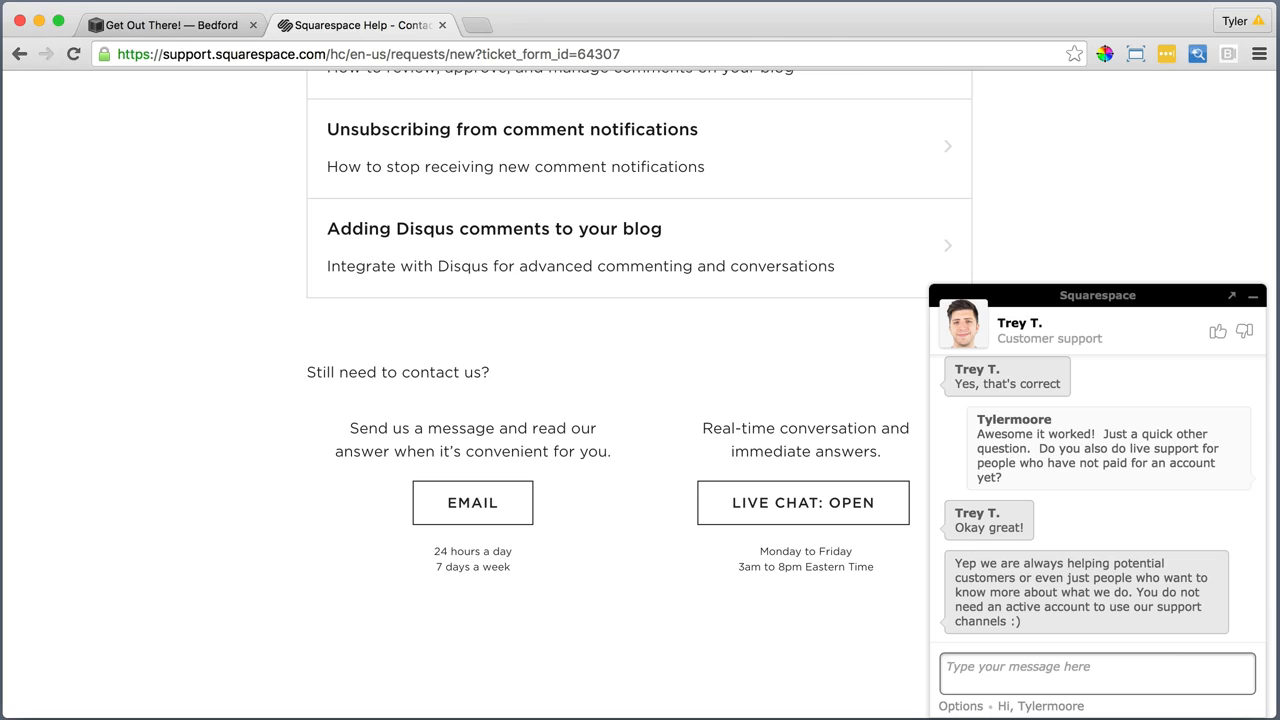
type("Awesome, thanks!  Have a great day!!")
key("Return")
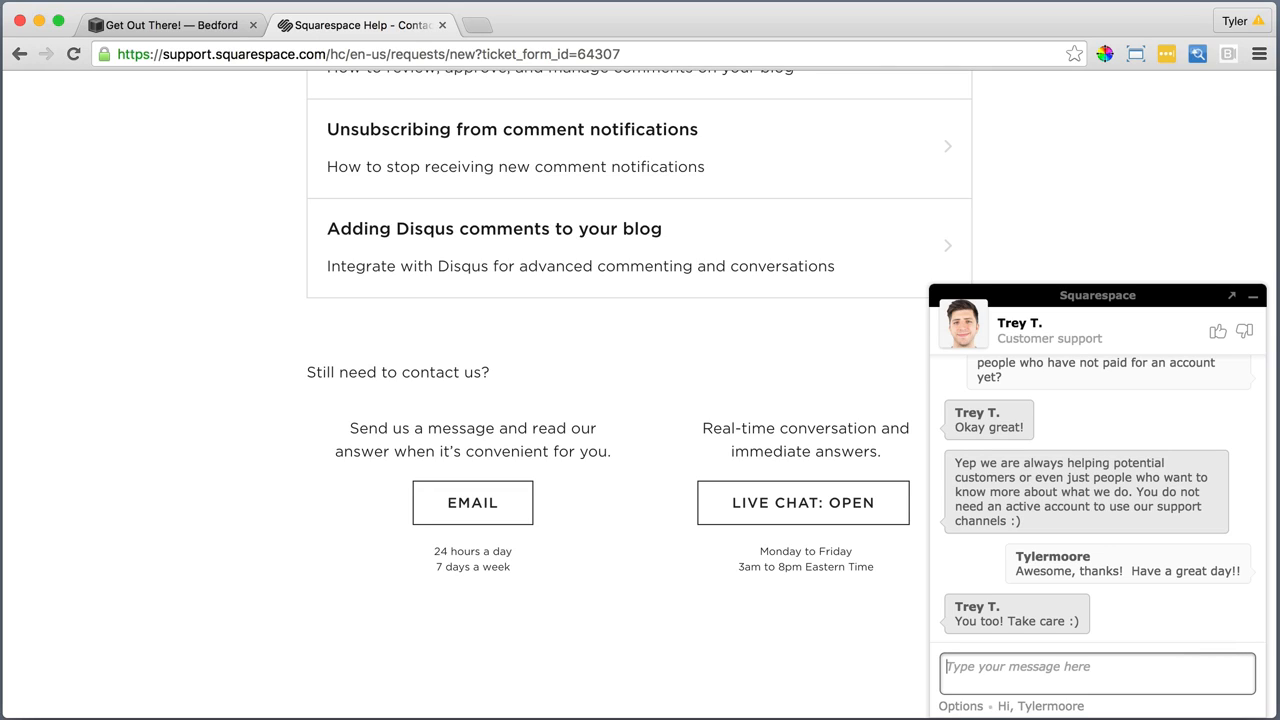
Rate the support chat as good and submit the comment "Awesome thank you!"
left_click(1218, 332)
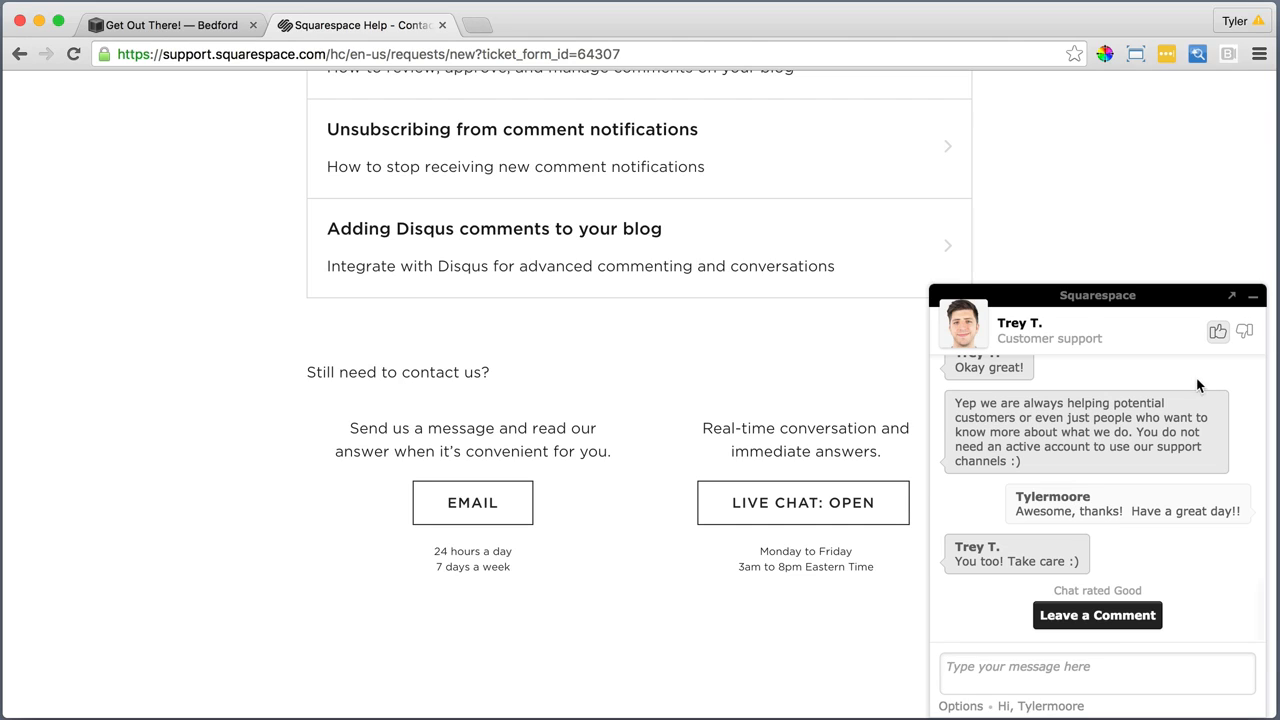
left_click(1092, 617)
type("Awe")
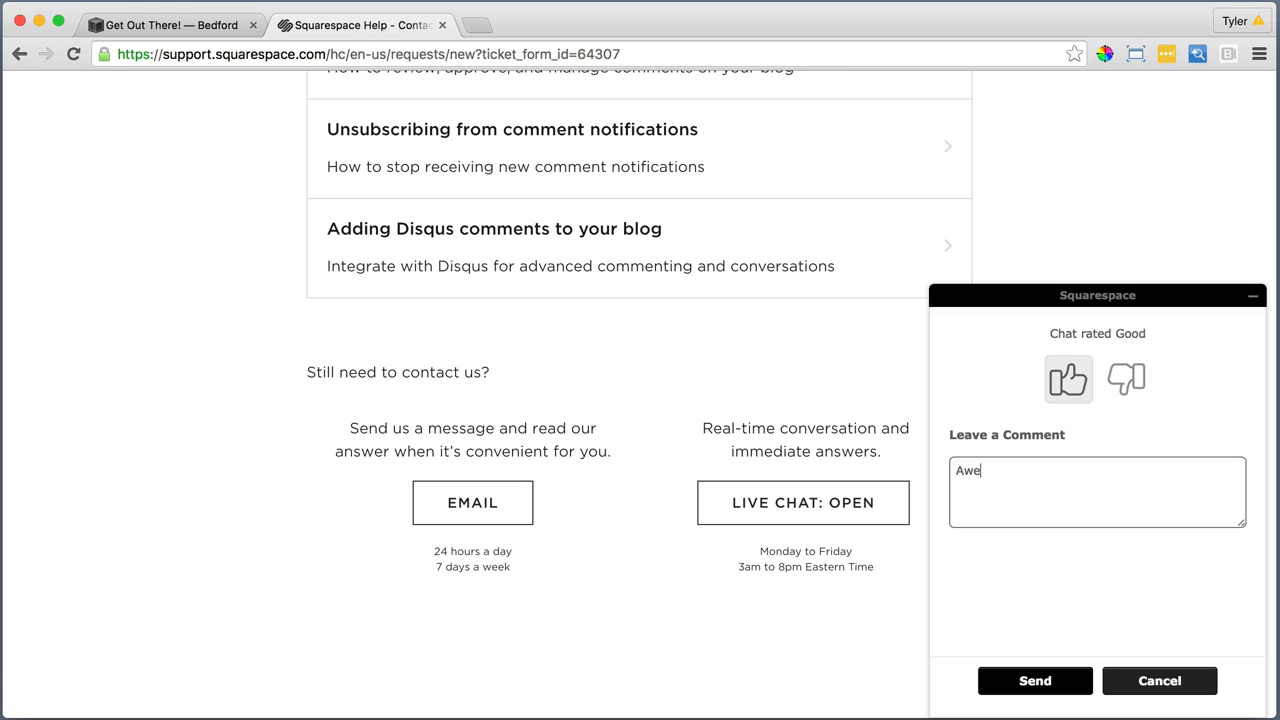
type("some thank you!")
left_click(1058, 680)
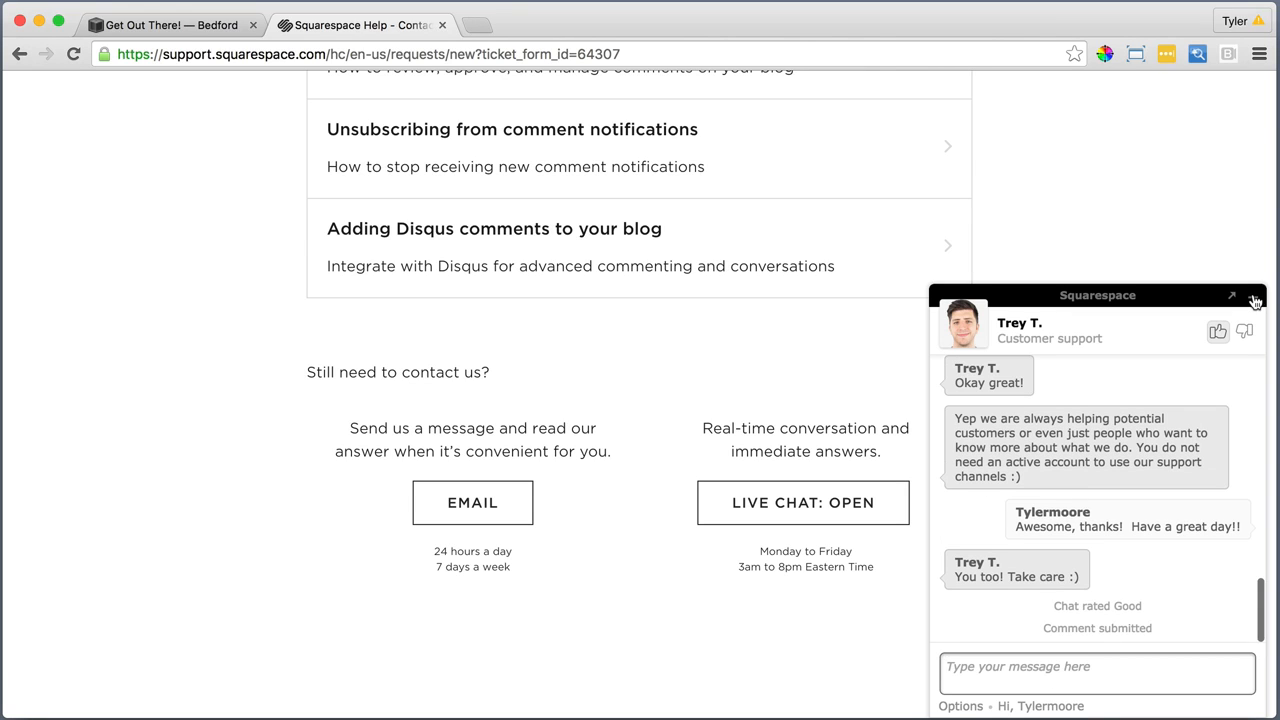
Close the support chat and its help page, and return to the Bedford site's list of pages
left_click(1252, 296)
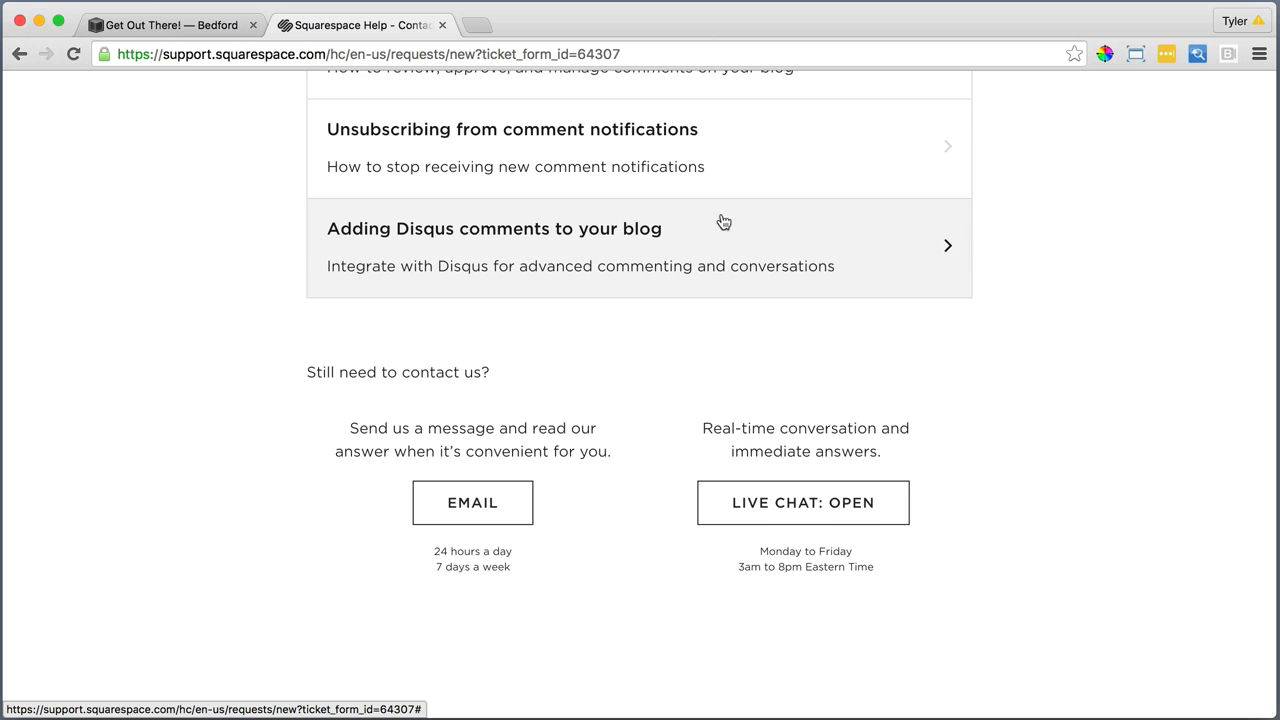
left_click(442, 25)
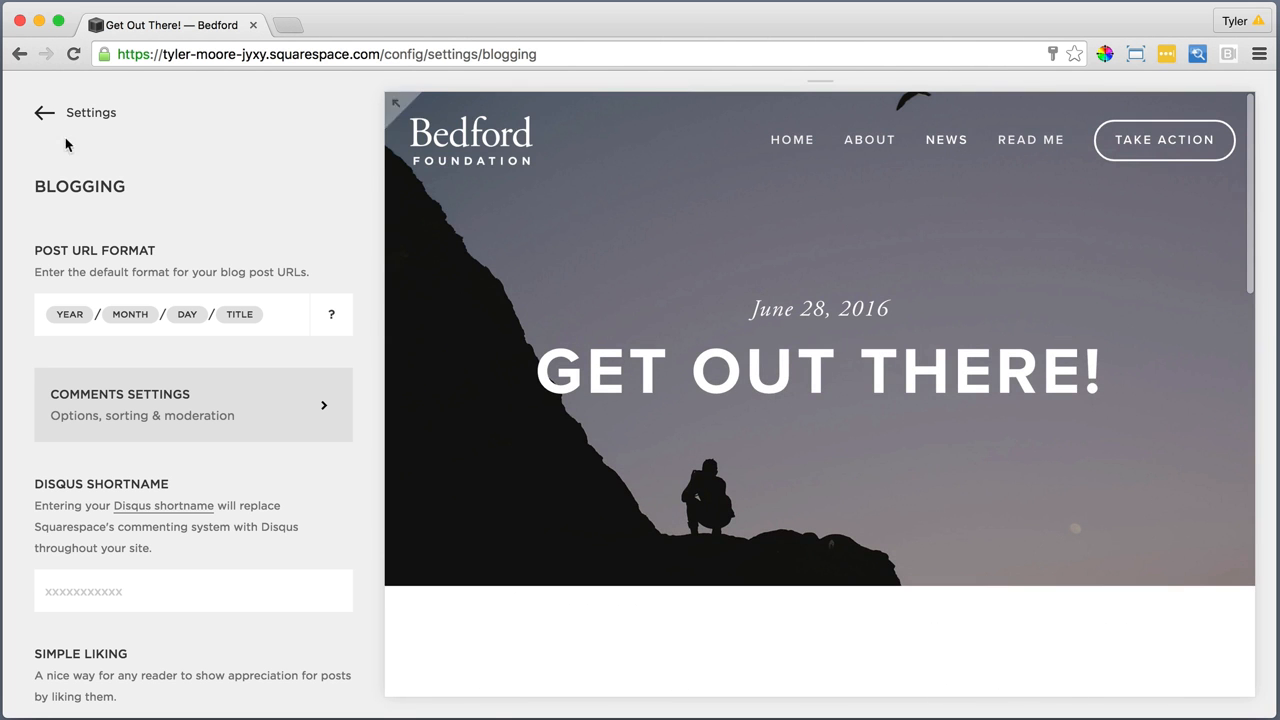
left_click(66, 116)
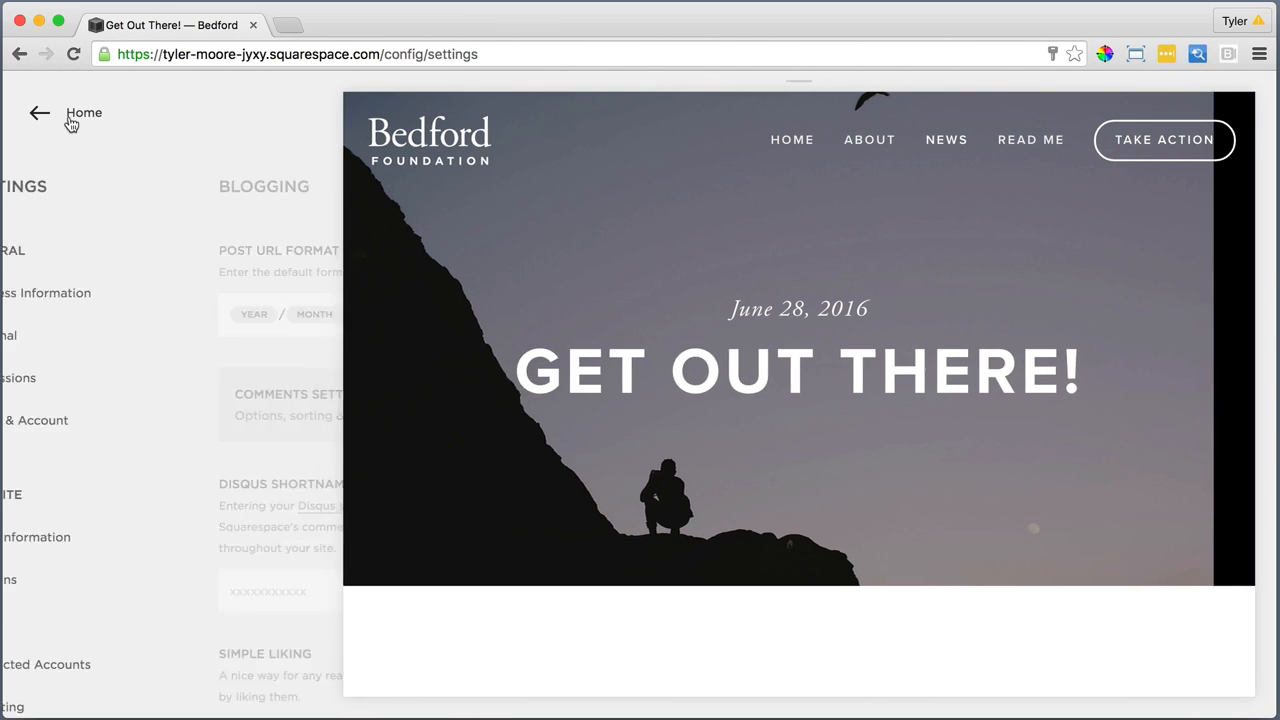
left_click(62, 116)
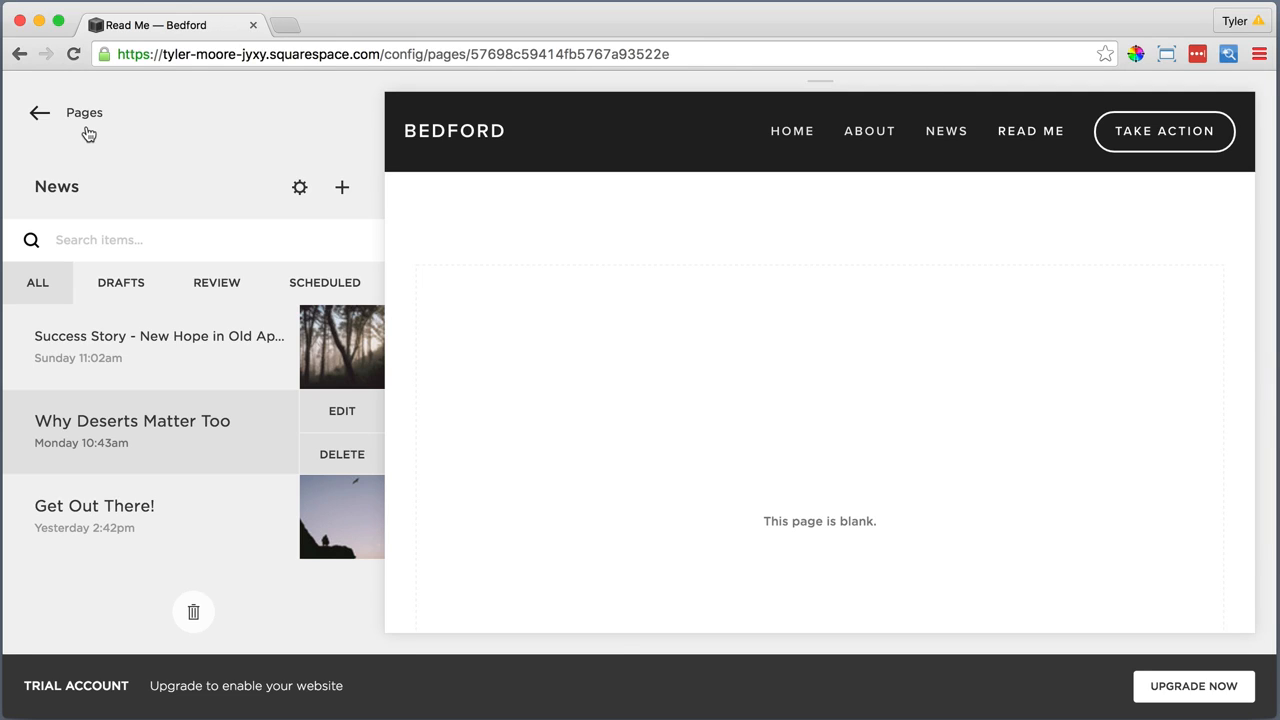
left_click(85, 114)
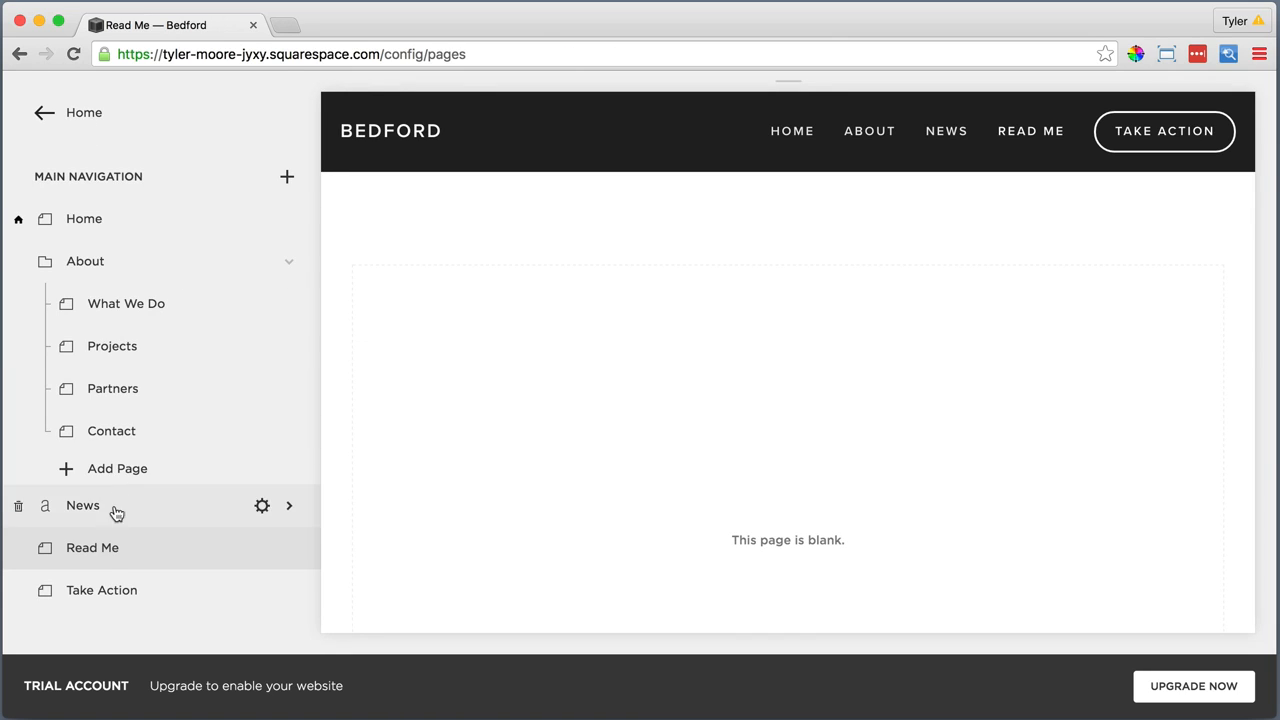
In the Read Me page's settings, write the description on three lines: "Bedford is ideal for your", "BUSINESS OR ORGANIZATION", "Get Started"
left_click(103, 552)
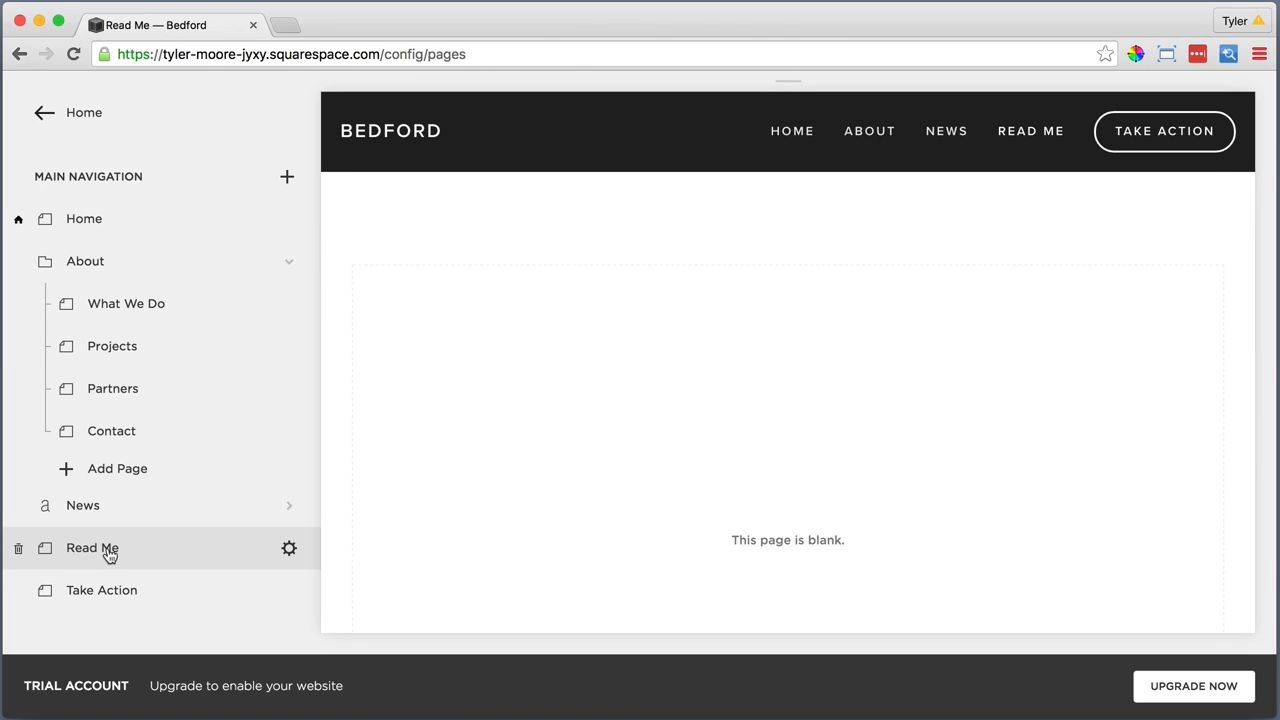
left_click(289, 549)
left_click(816, 529)
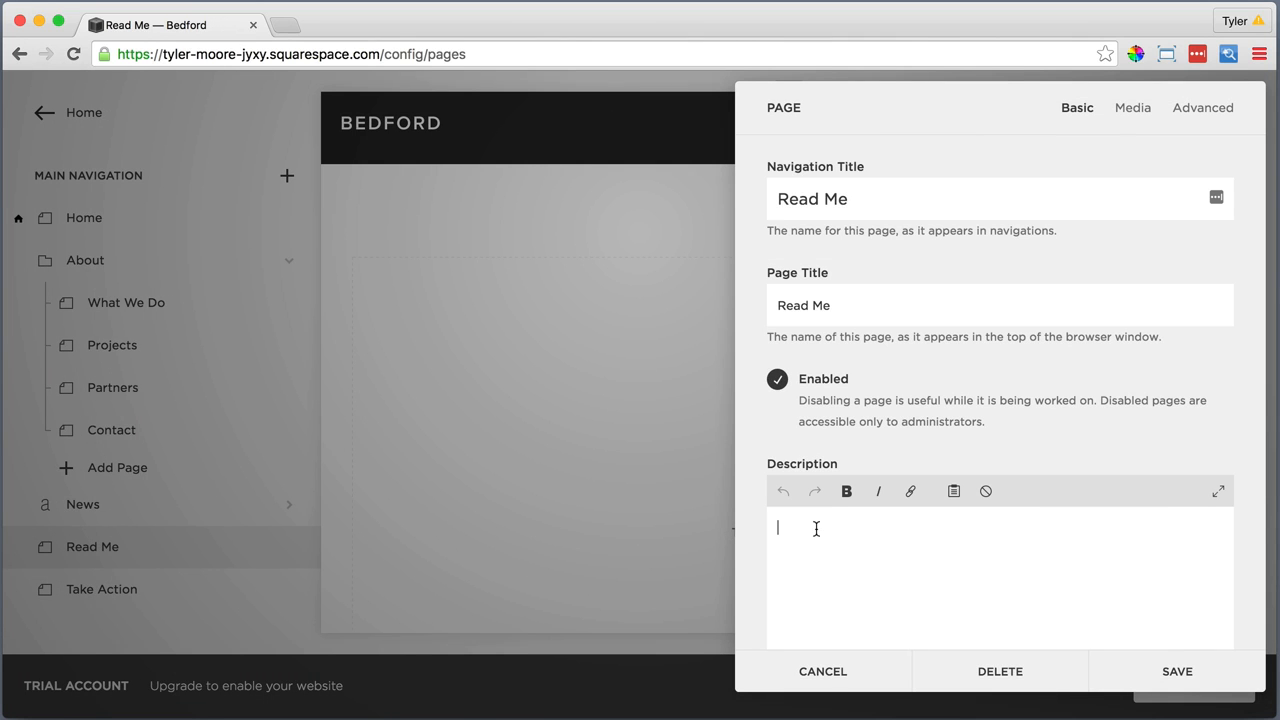
type("Bedford is ideal for your")
key("Return")
type("BUSINESS OR ORGANIZATION")
key("Return")
type("G")
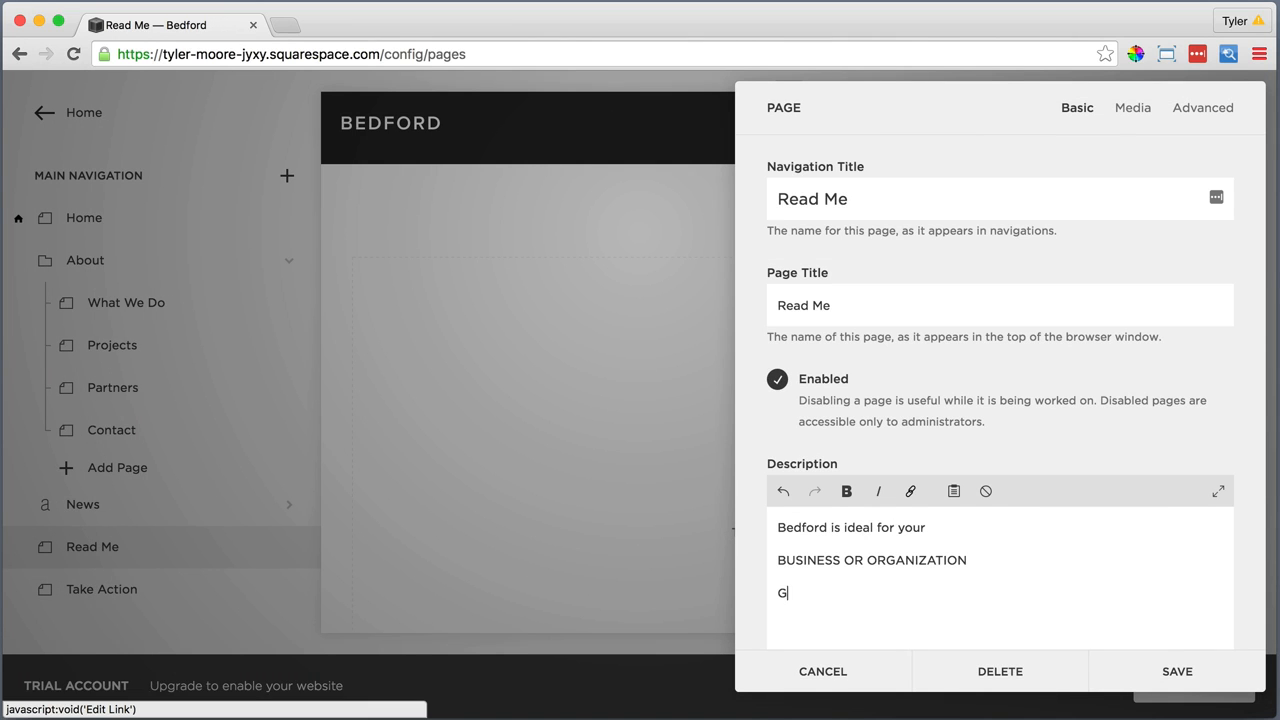
type("et Started")
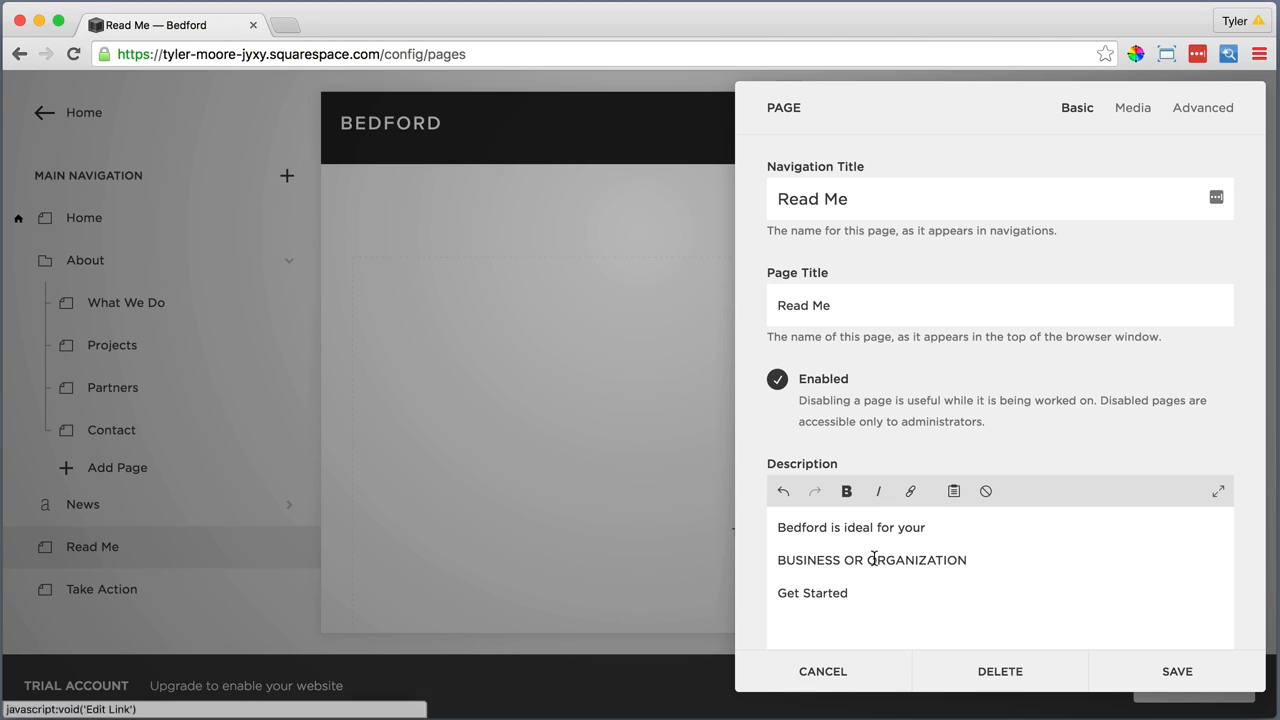
left_click_drag(852, 594, 774, 594)
left_click(911, 491)
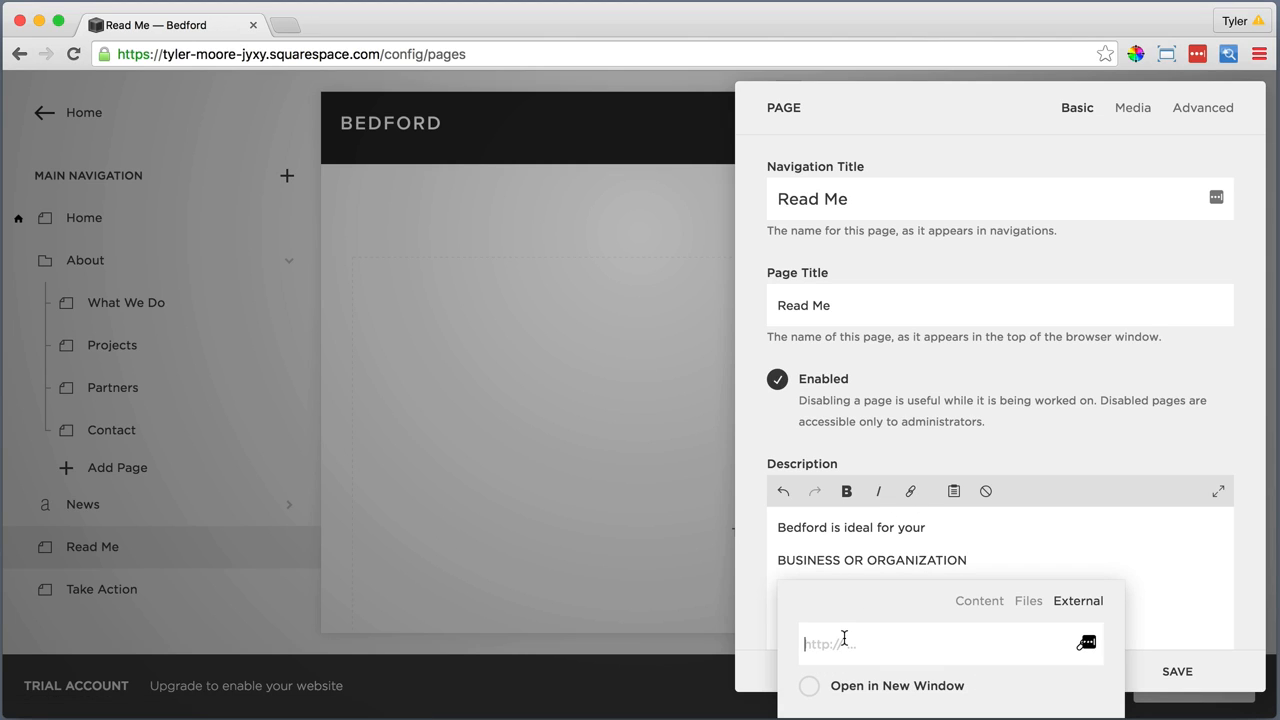
type("http://www.squarespa")
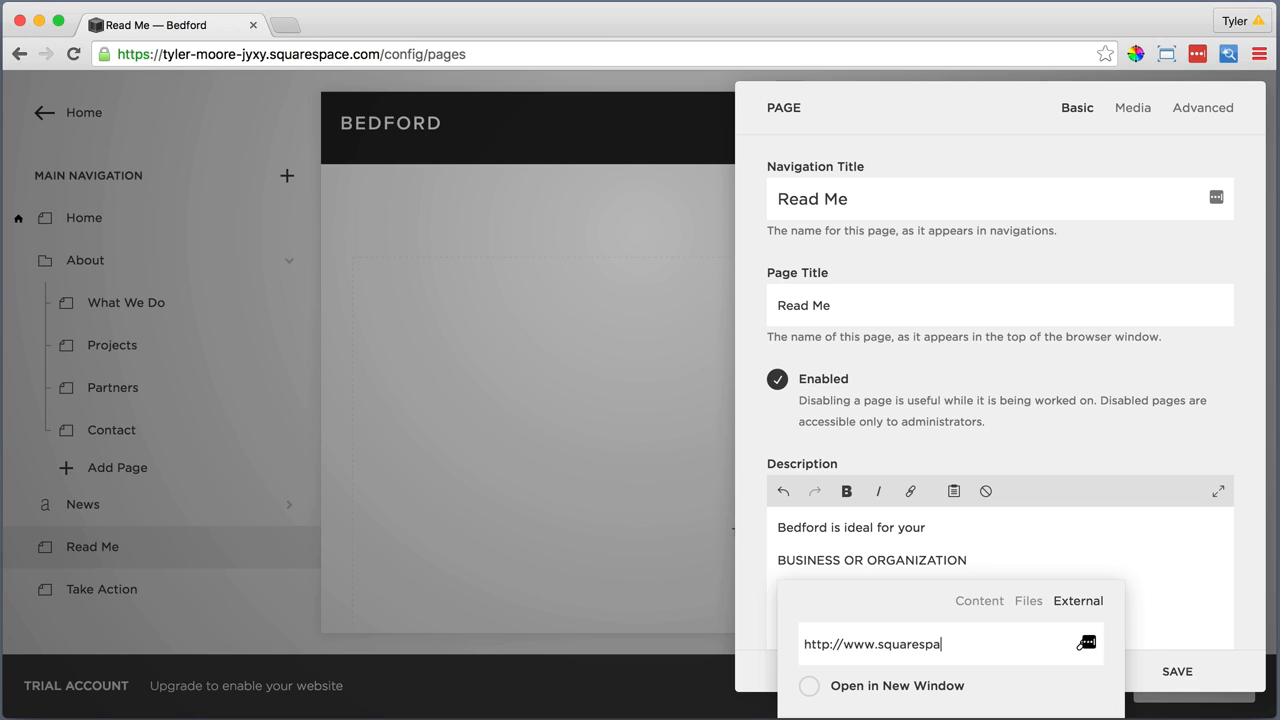
type("ce.com/websites/templates/bedford")
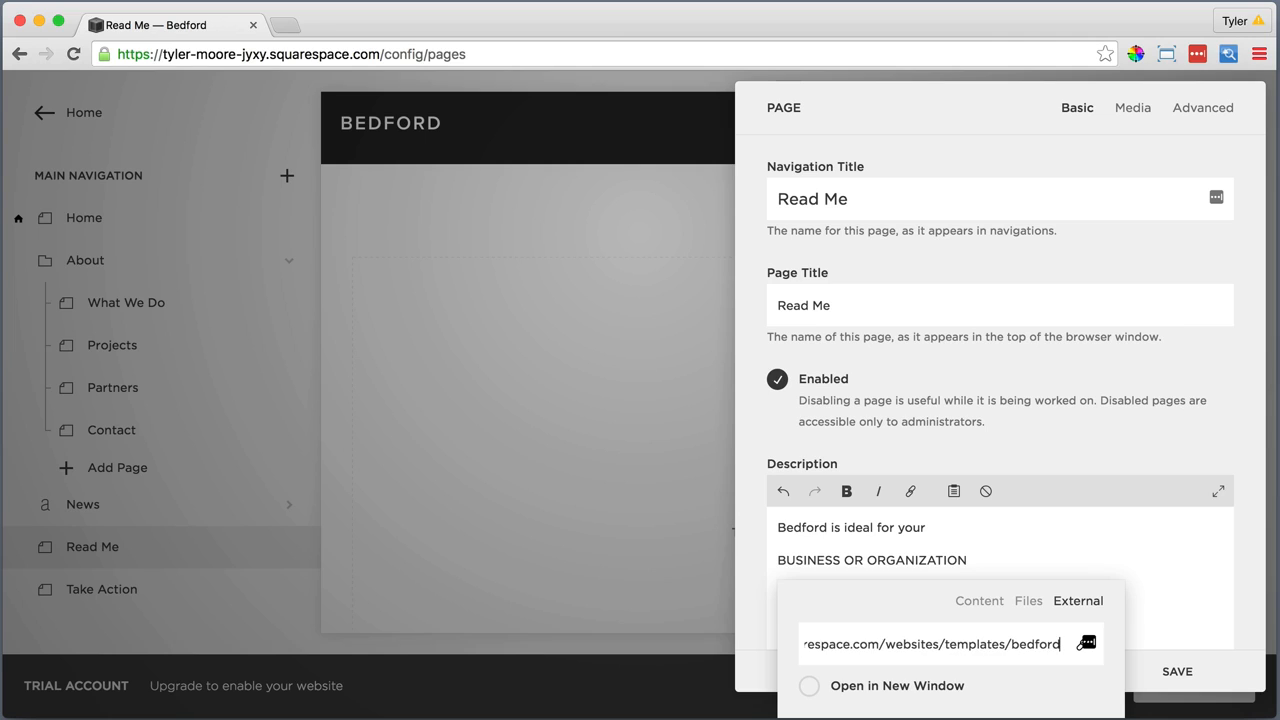
key("Return")
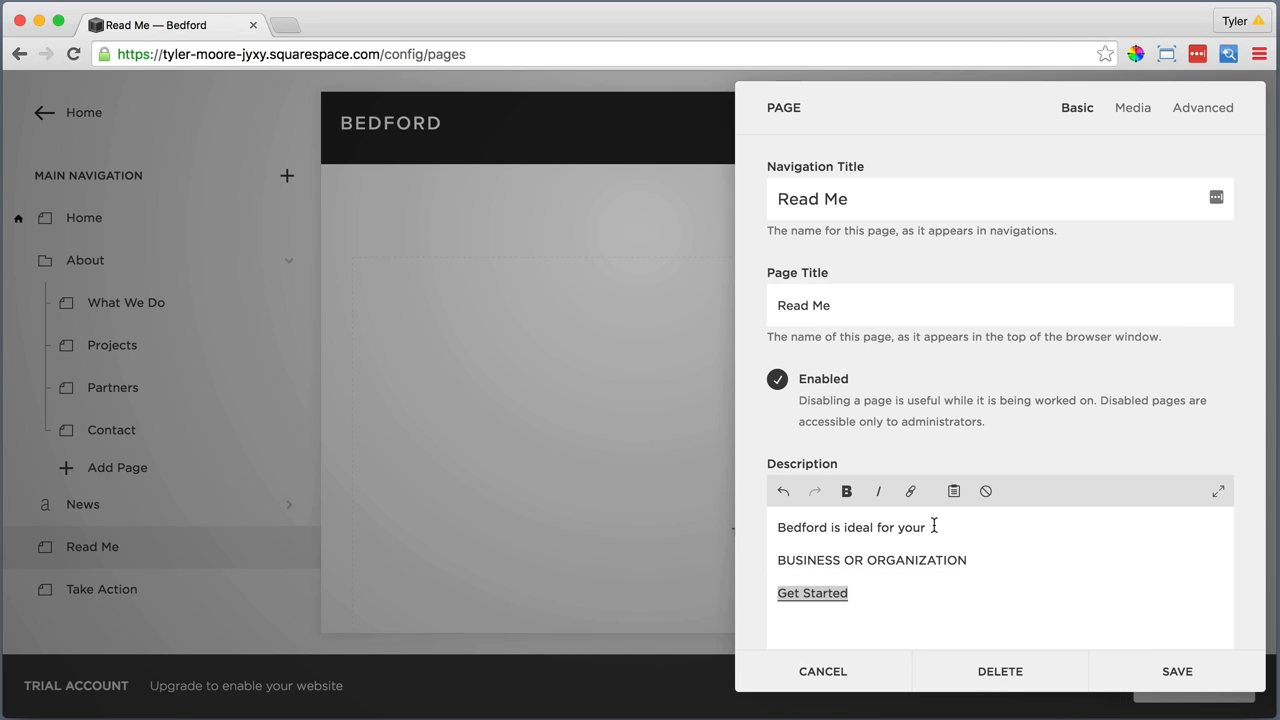
Format the description's first line as italic and "BUSINESS OR ORGANIZATION" as bold
left_click_drag(934, 525, 769, 523)
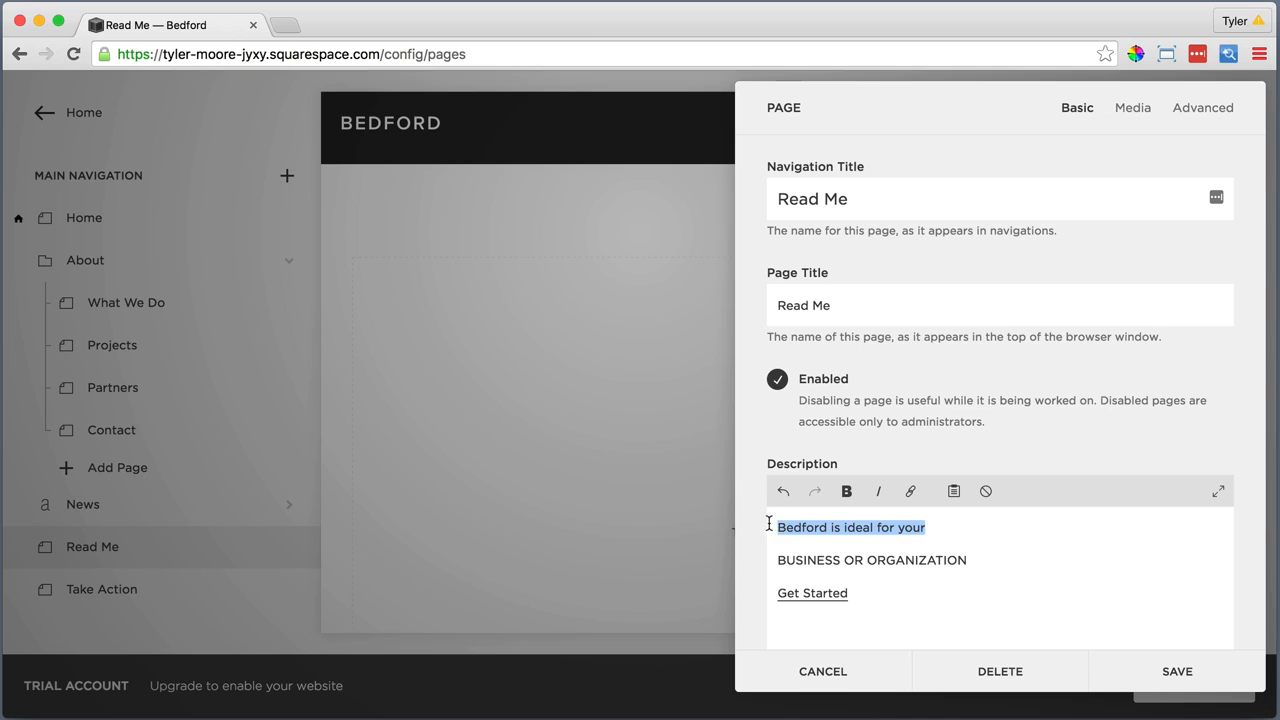
left_click(878, 491)
left_click(978, 558)
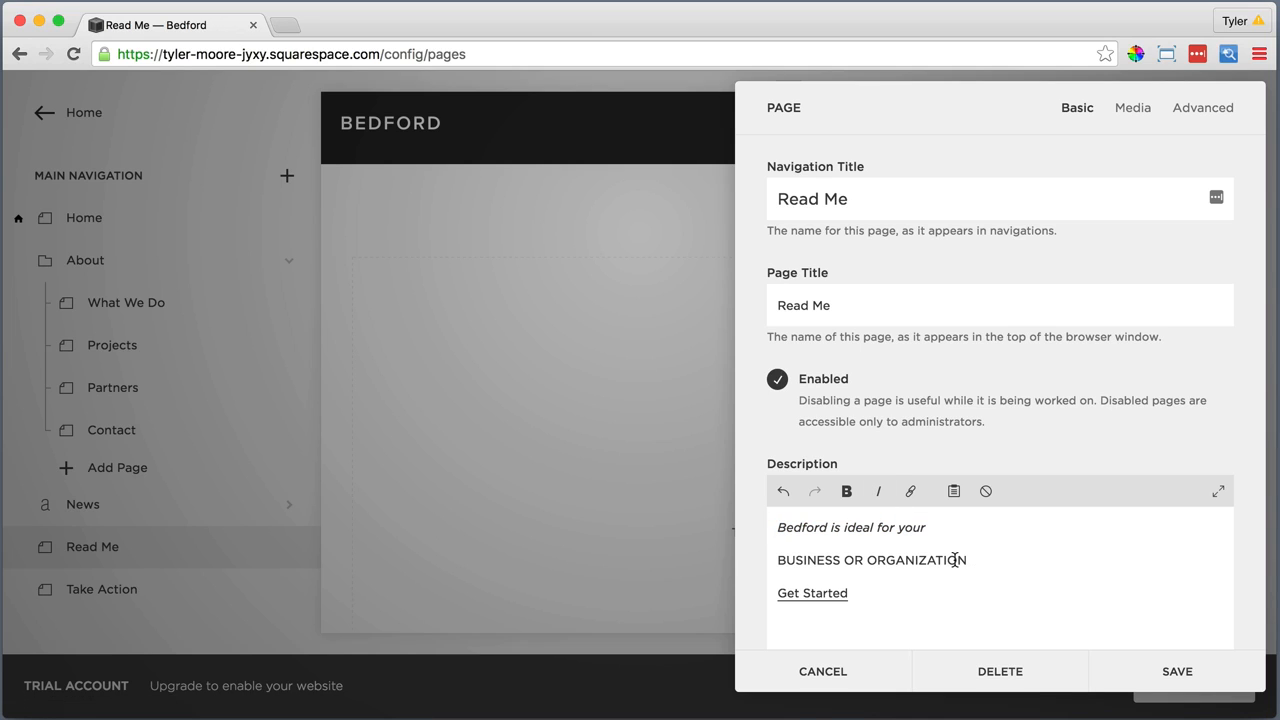
left_click_drag(966, 560, 768, 560)
left_click(847, 491)
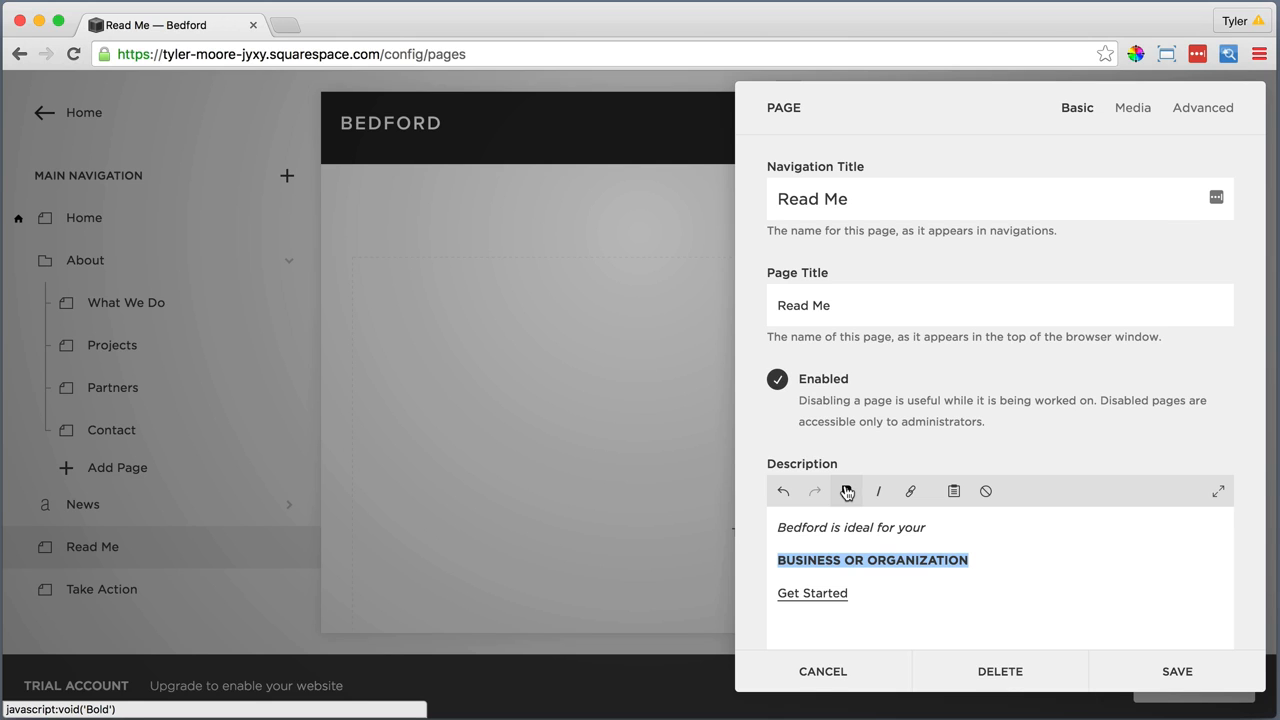
Upload "Read Me Main Image.jpg" as the Read Me page's banner image, save the page settings and reload the site
scroll(929, 508, "down", 3)
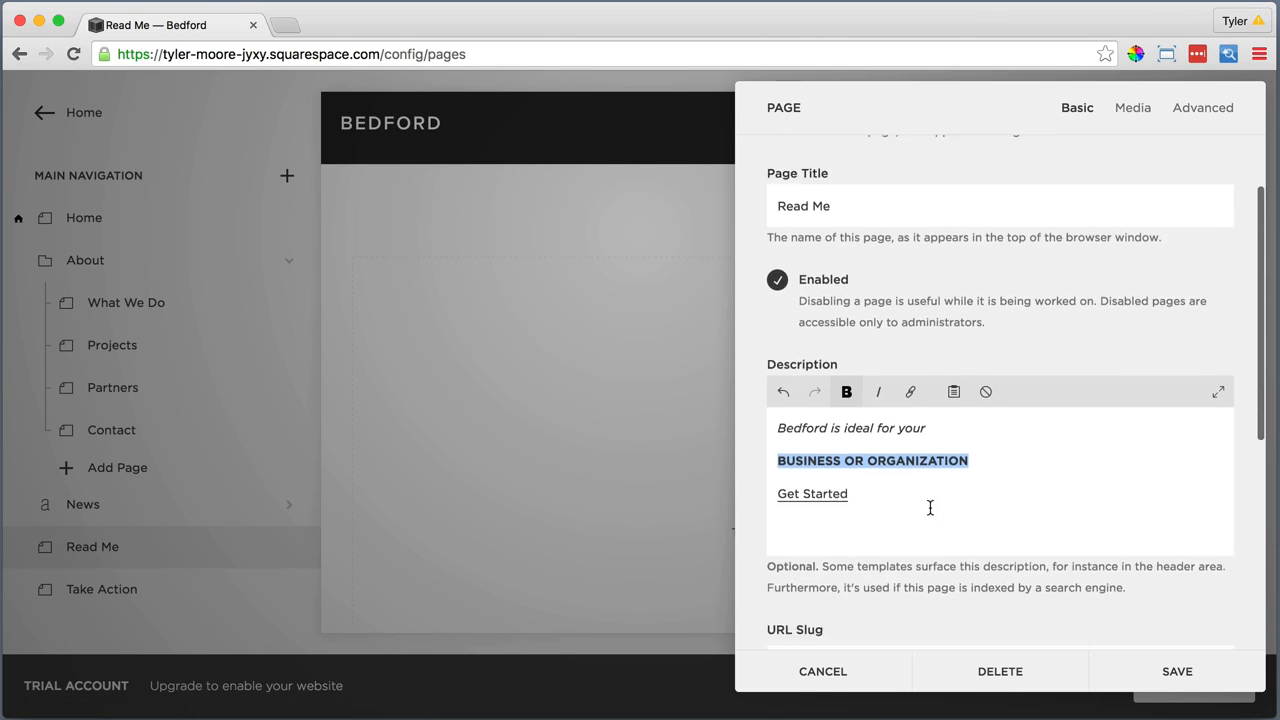
scroll(931, 508, "up", 3)
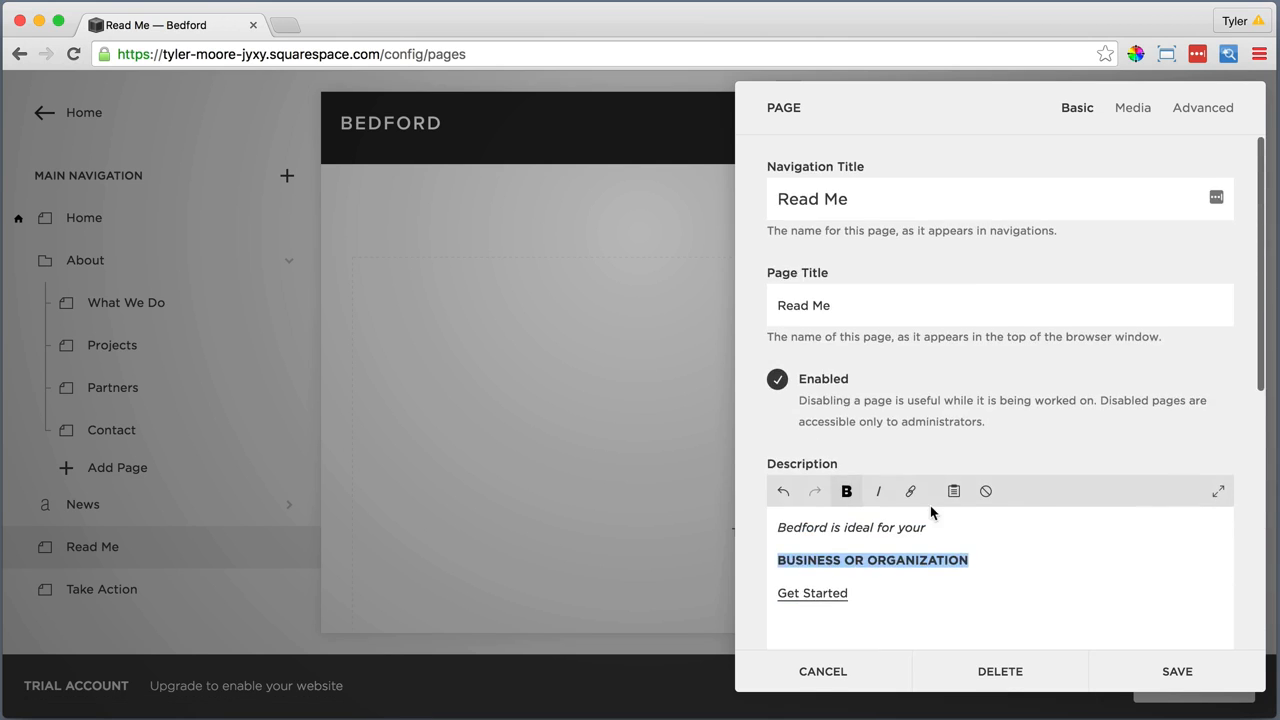
left_click(1122, 110)
left_click(1000, 258)
left_click(957, 271)
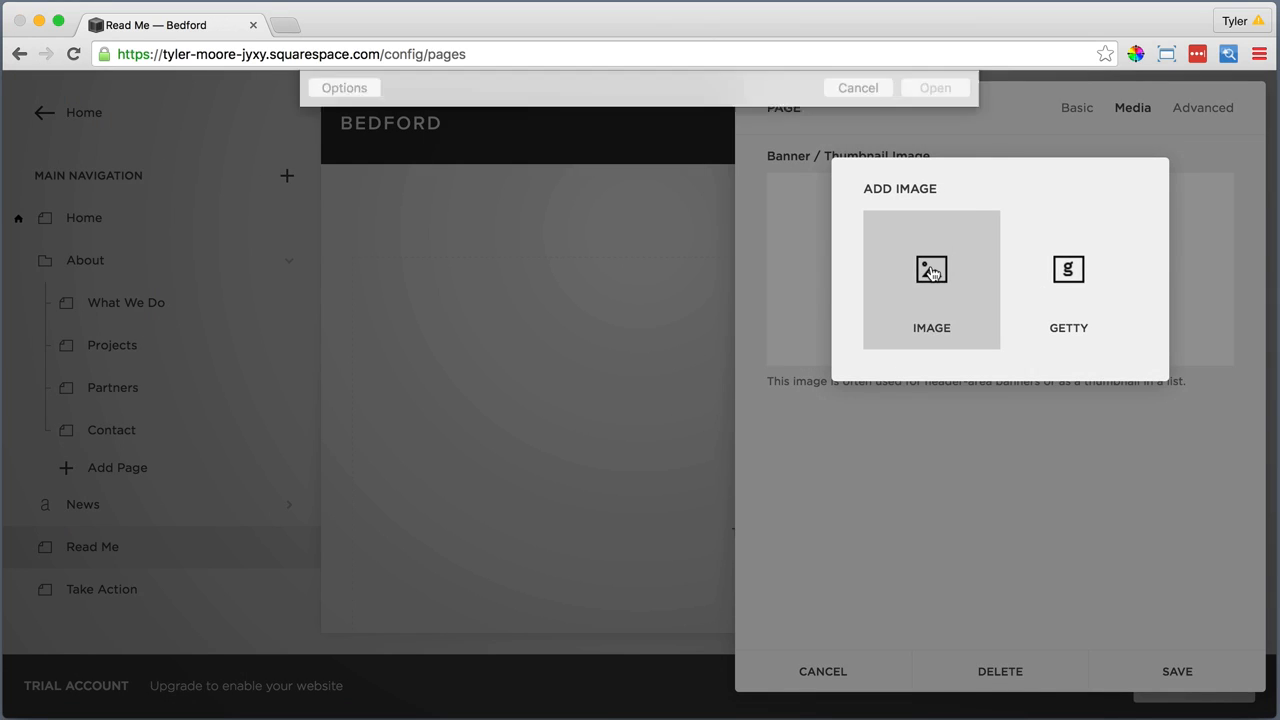
left_click(611, 145)
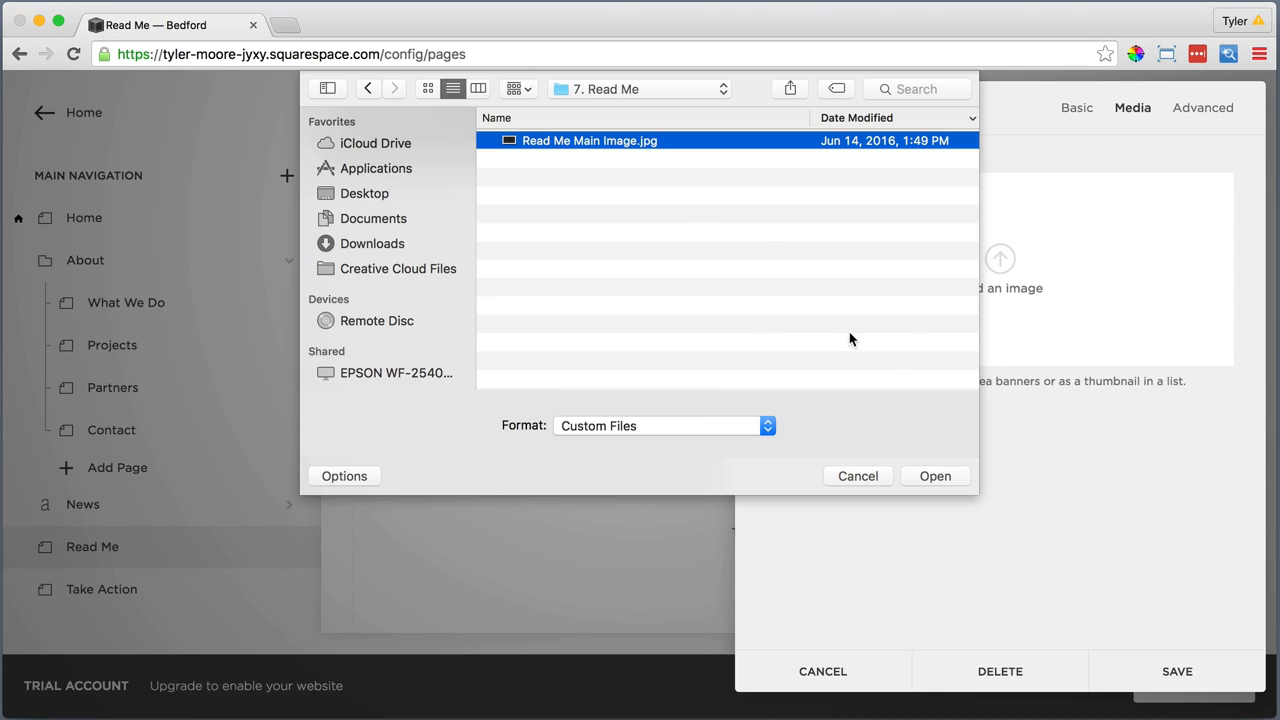
left_click(930, 476)
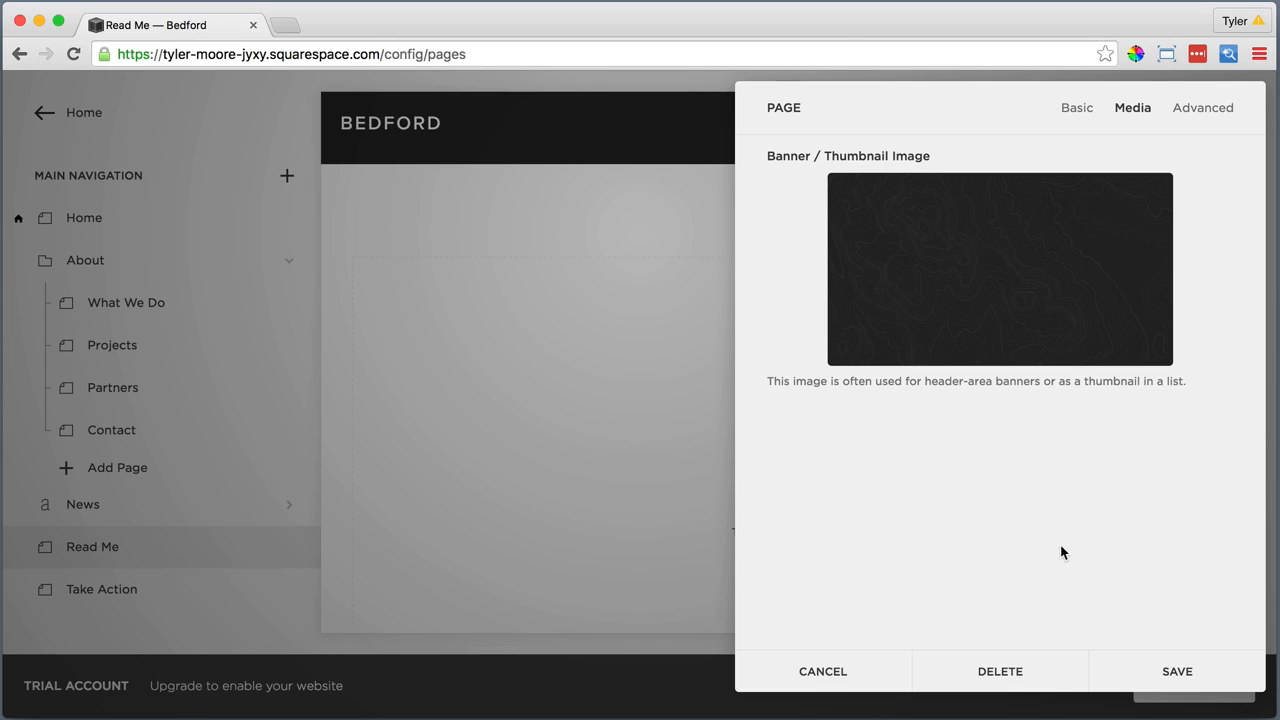
left_click(1172, 671)
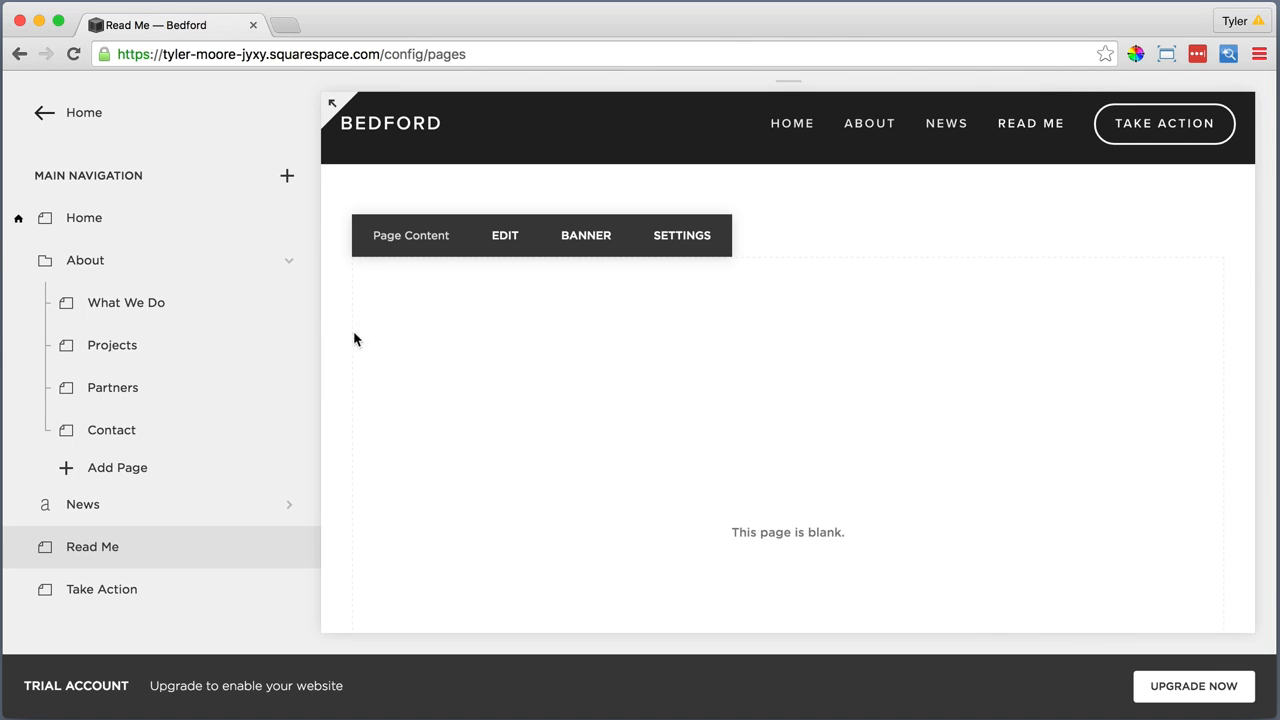
left_click(72, 54)
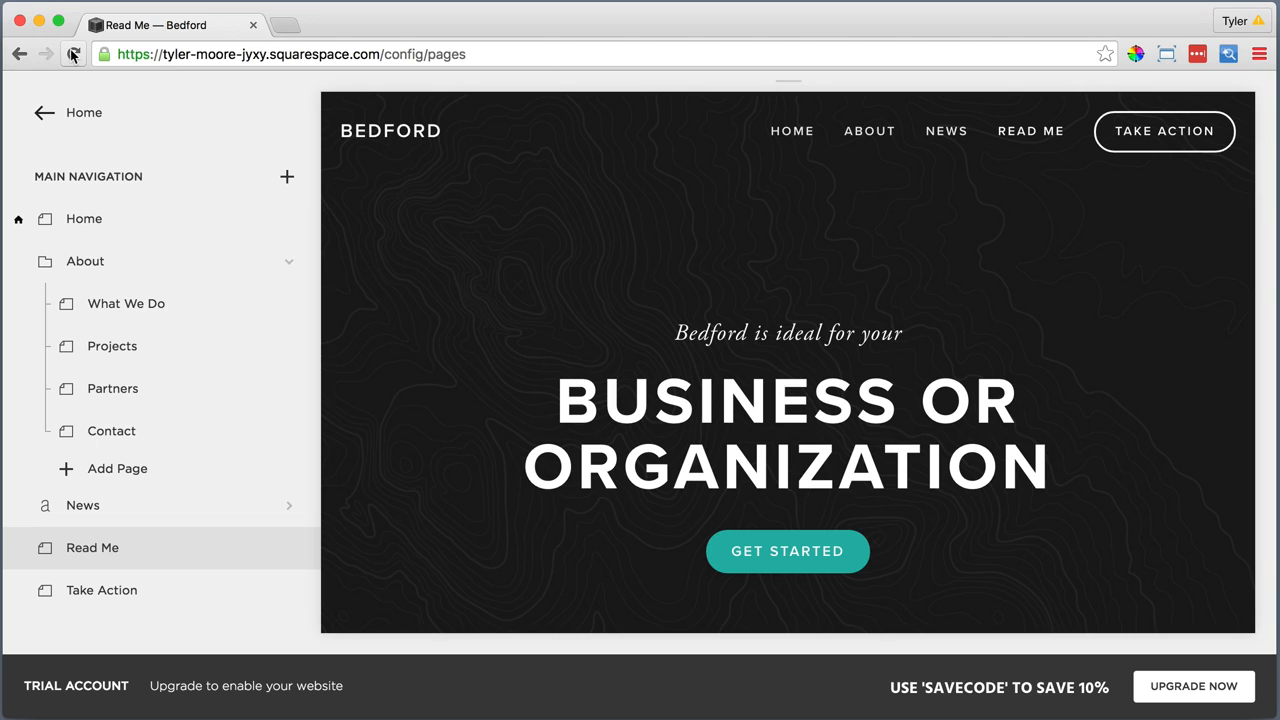
Edit the Read Me page content and paste the sentence thanking the photographer for the template's photography as plain text
scroll(414, 187, "down", 5)
scroll(414, 196, "down", 5)
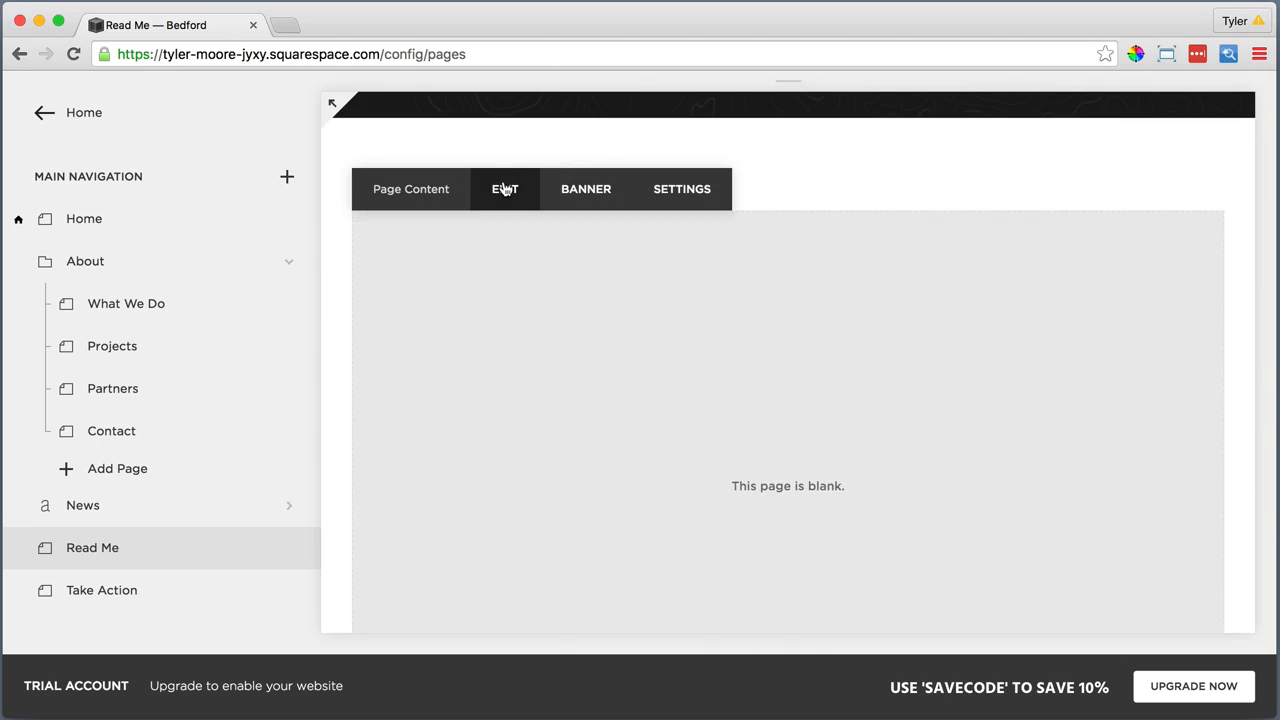
left_click(503, 190)
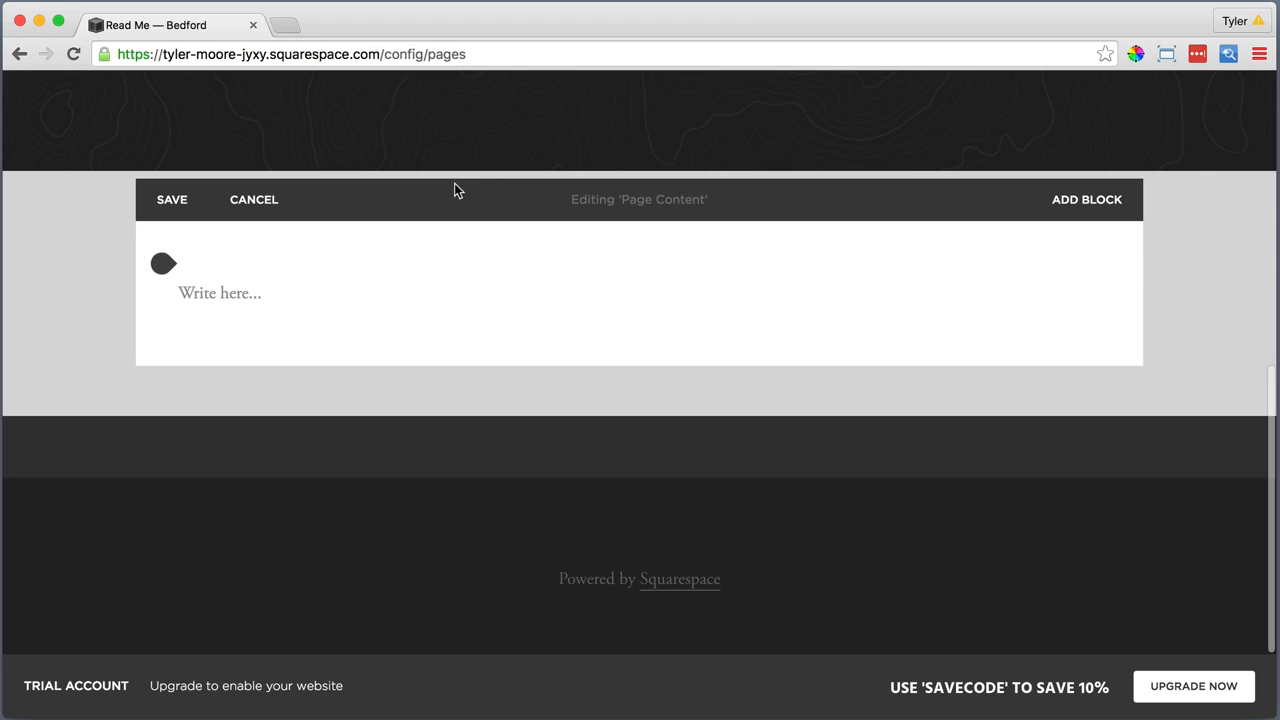
left_click(229, 290)
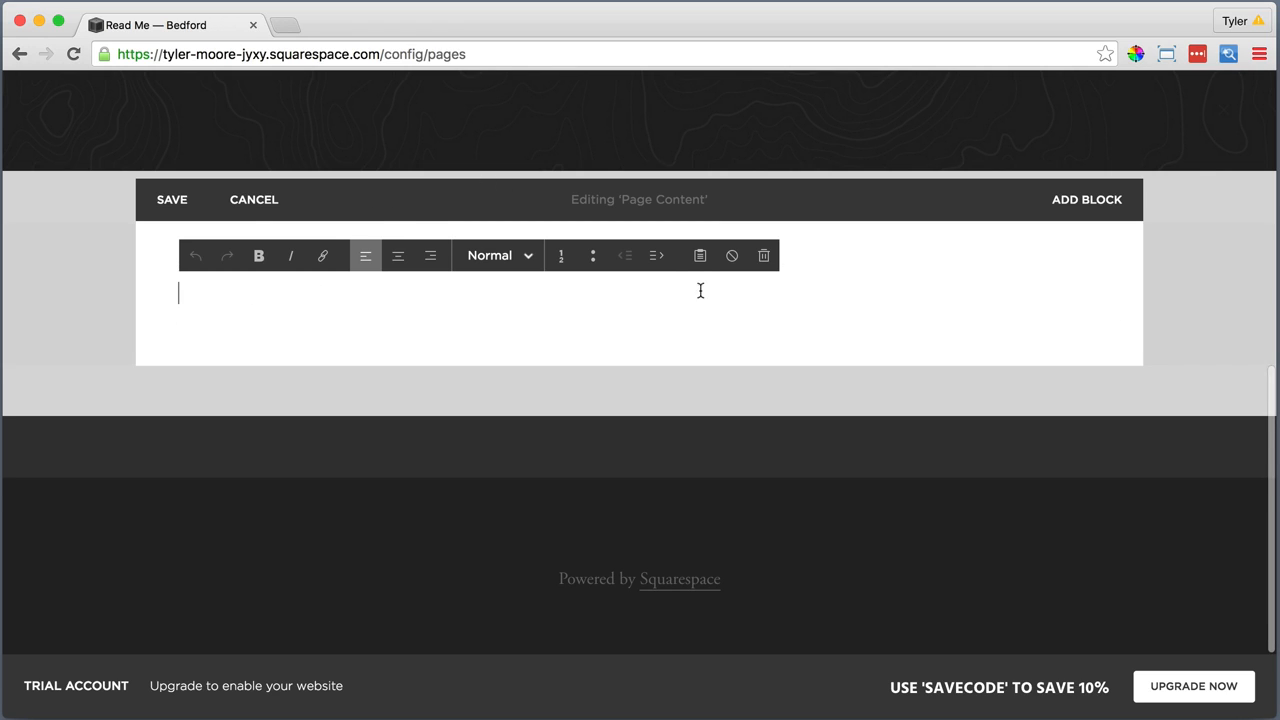
left_click(700, 255)
right_click(588, 340)
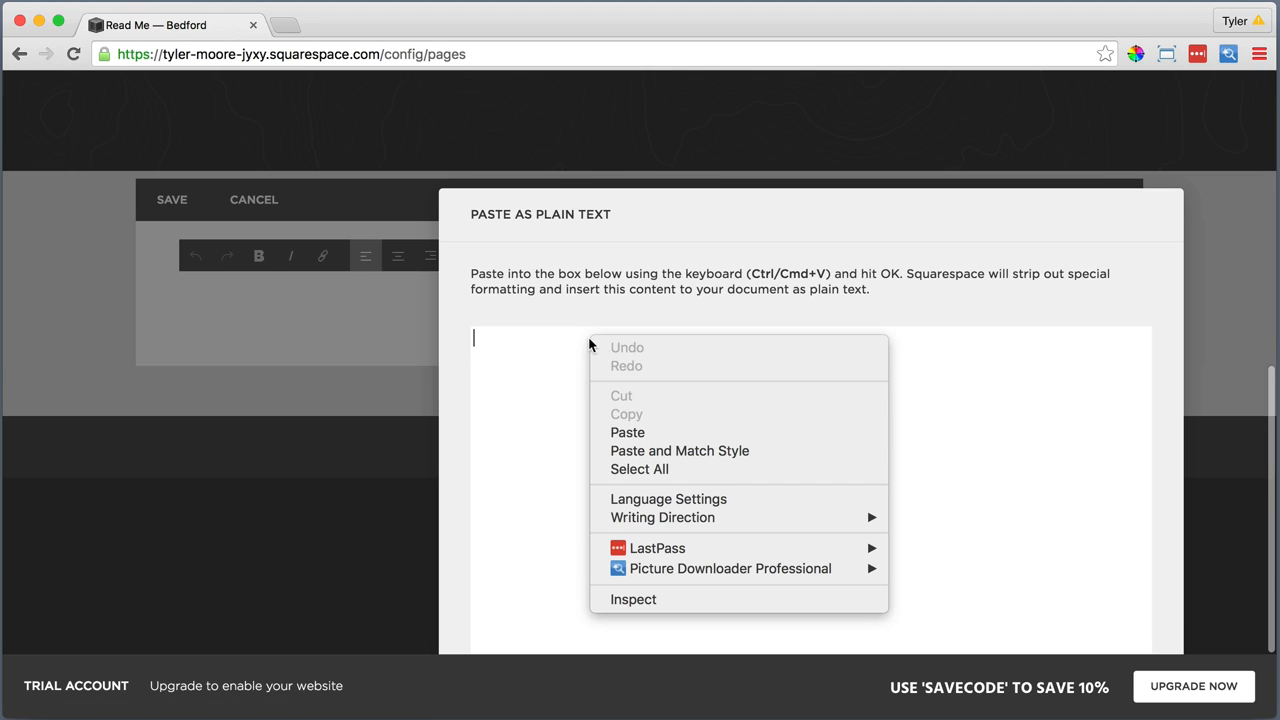
left_click(589, 432)
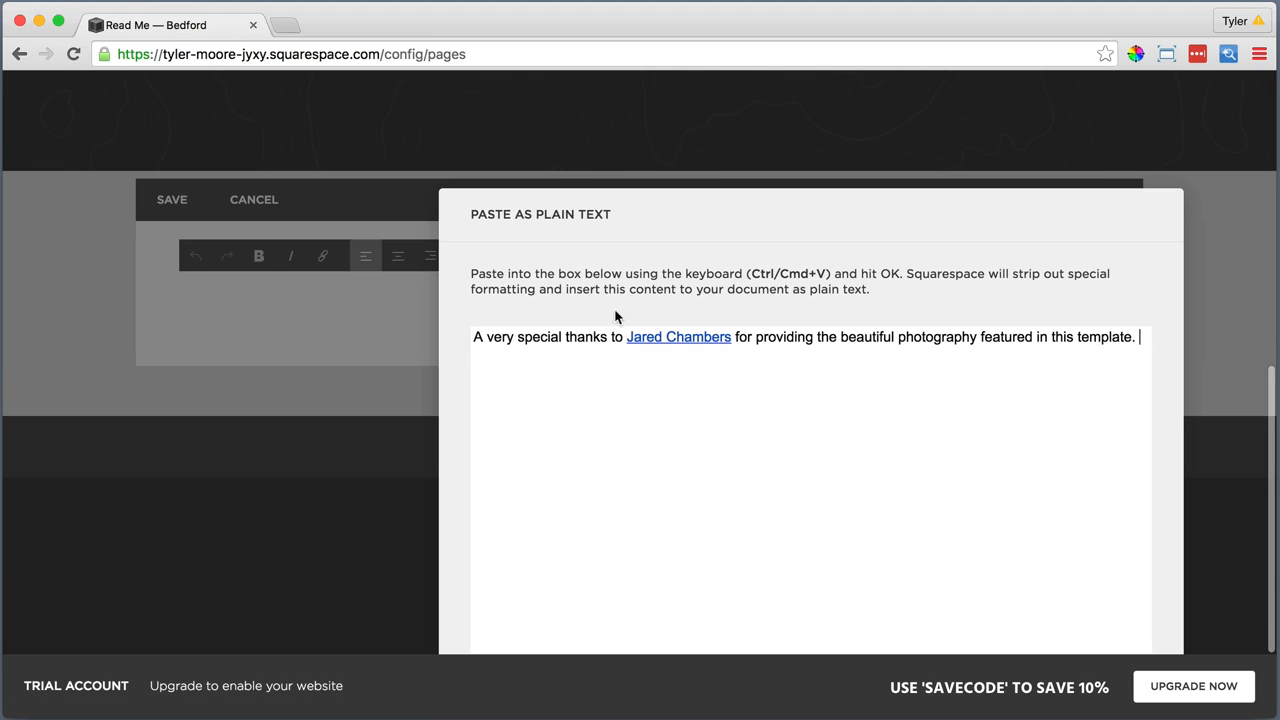
left_click(937, 633)
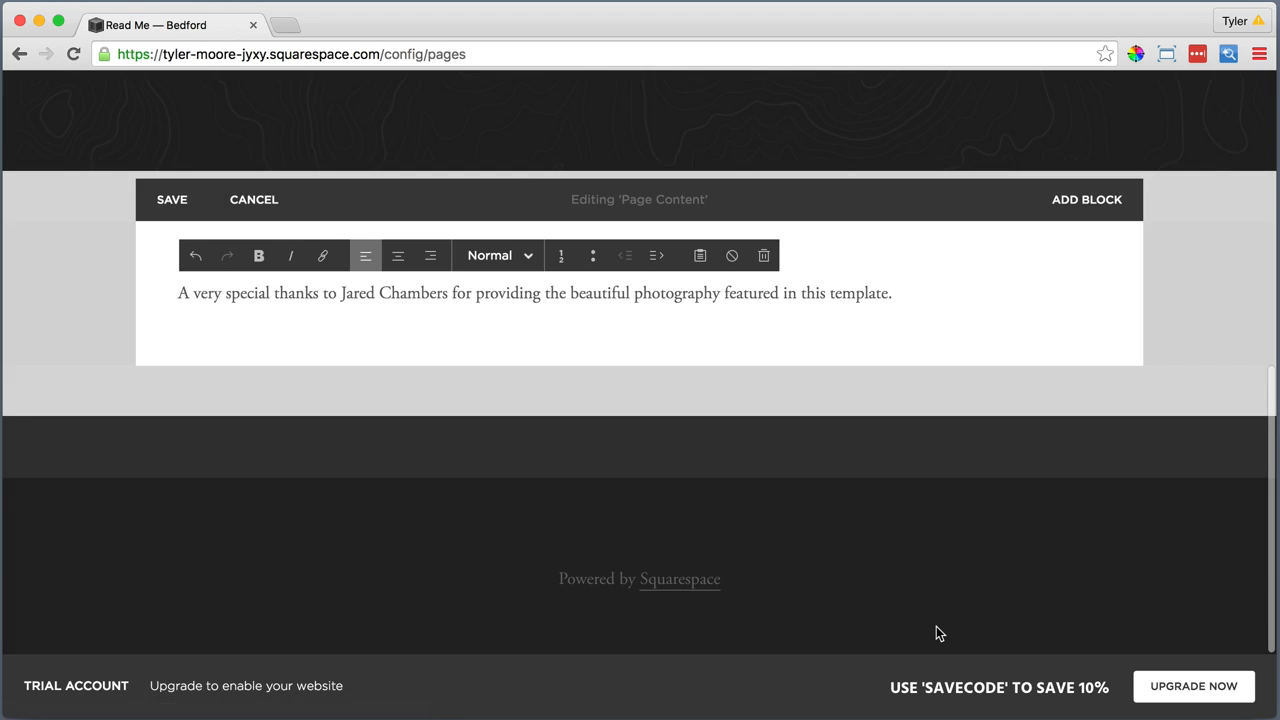
Centre the whole thank-you sentence and make it italic
left_click_drag(893, 293, 176, 293)
left_click(398, 257)
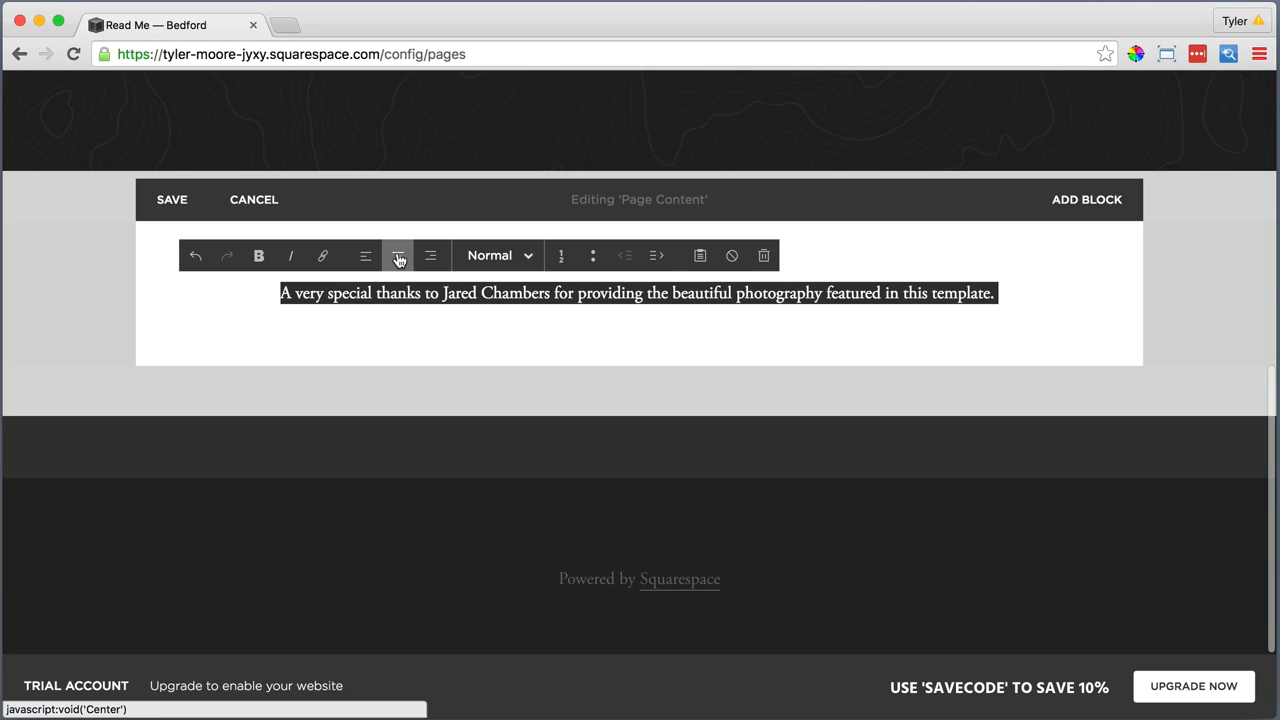
left_click(290, 256)
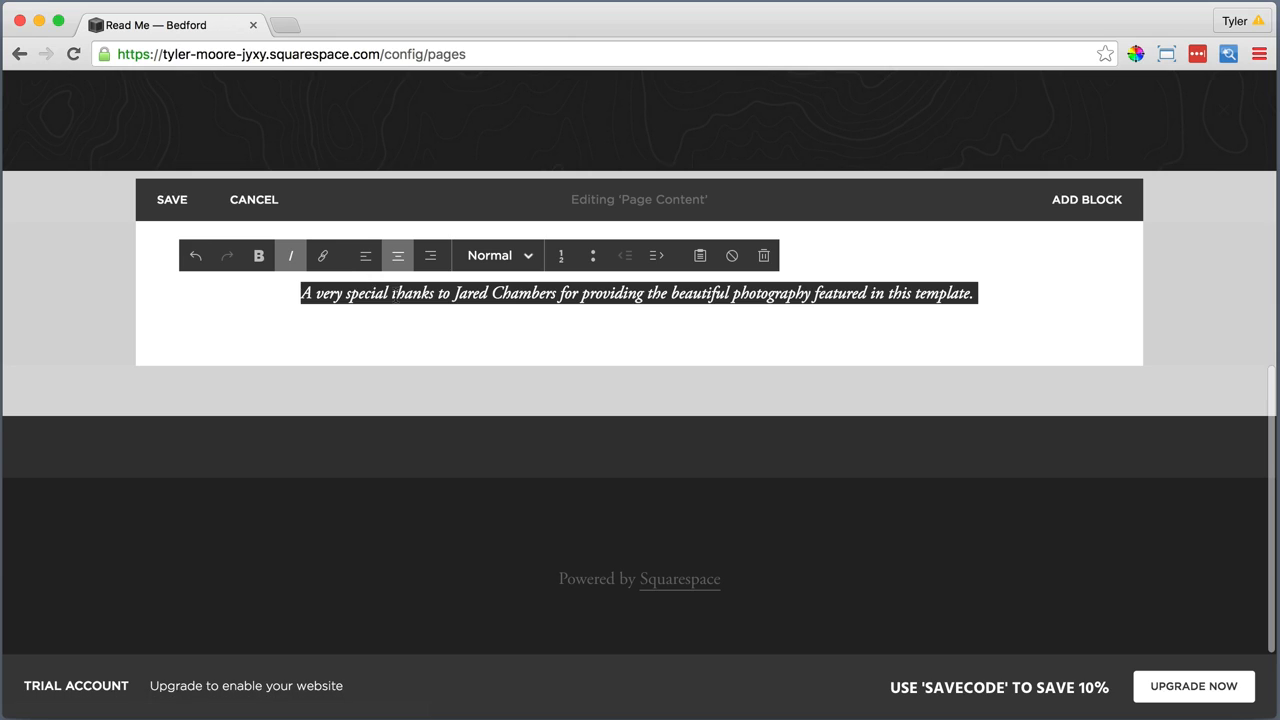
Link the photographer's name in the thank-you sentence to the photographer's external website address
left_click(549, 292)
left_click_drag(555, 292, 453, 297)
left_click(322, 256)
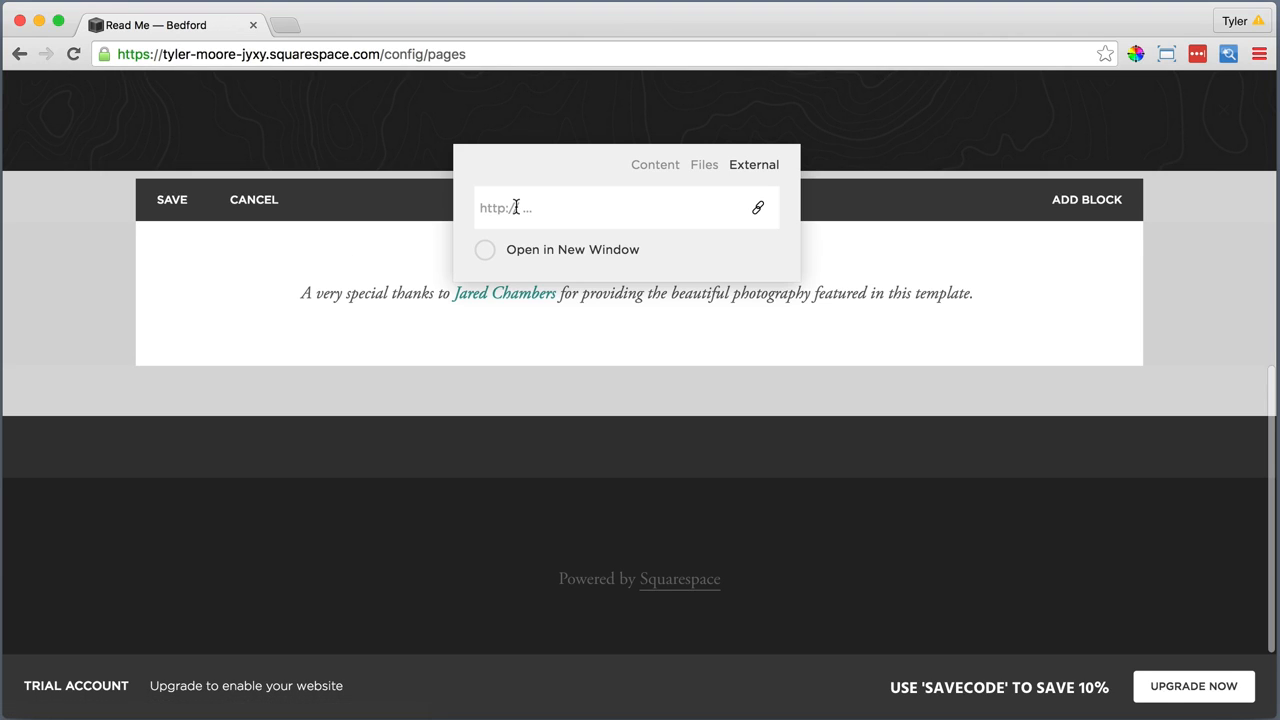
type("http://jaredchambers.com")
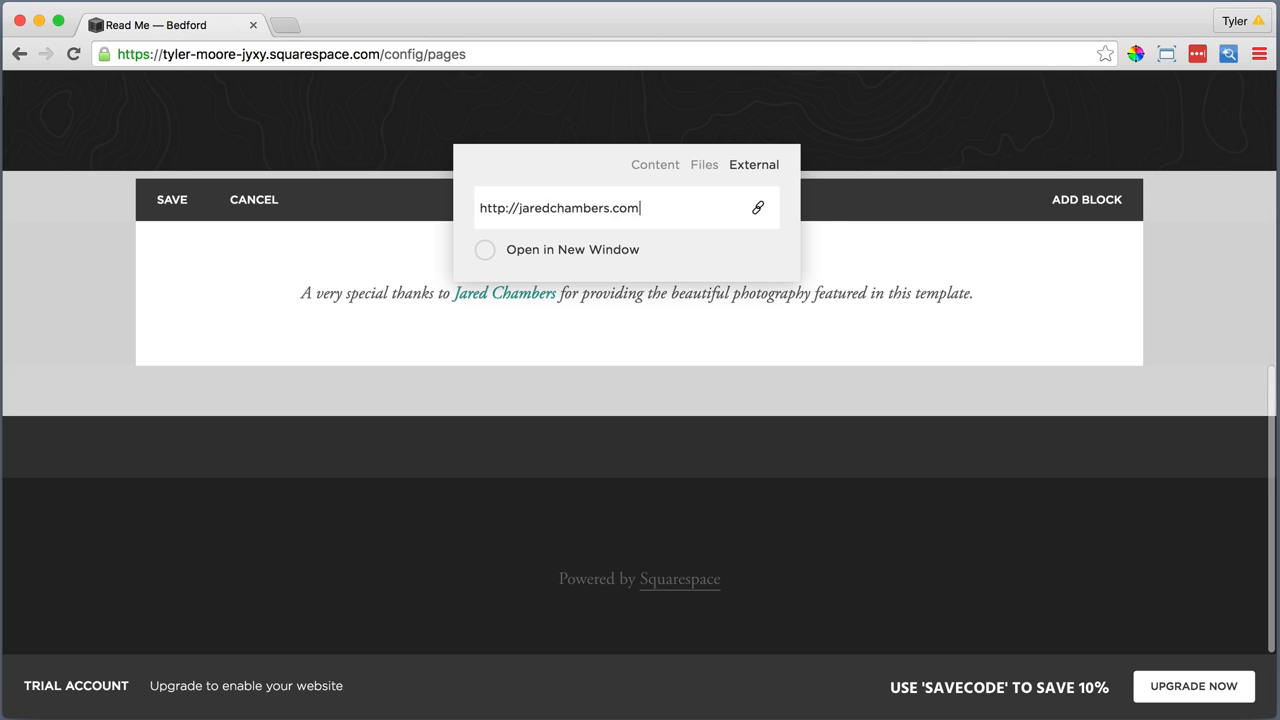
key("Return")
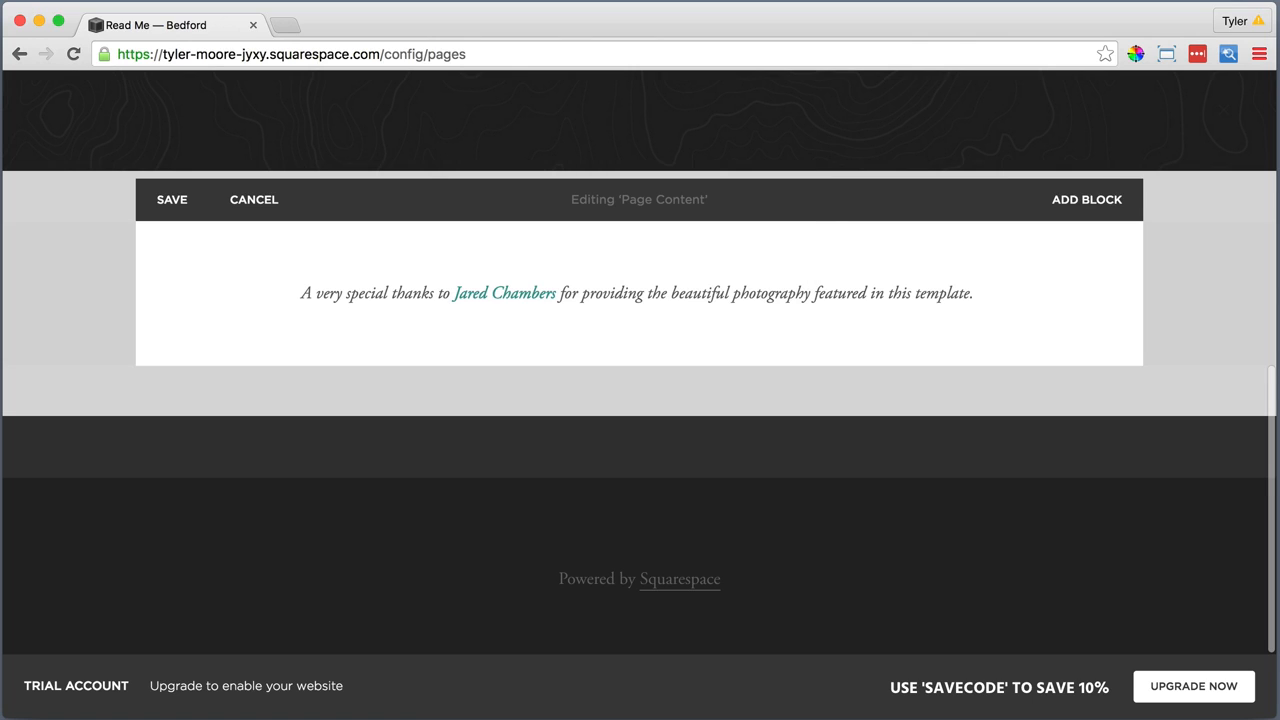
Below the thank-you sentence, add a Spacer block followed by a Text block reading "Template Features"
left_click(163, 324)
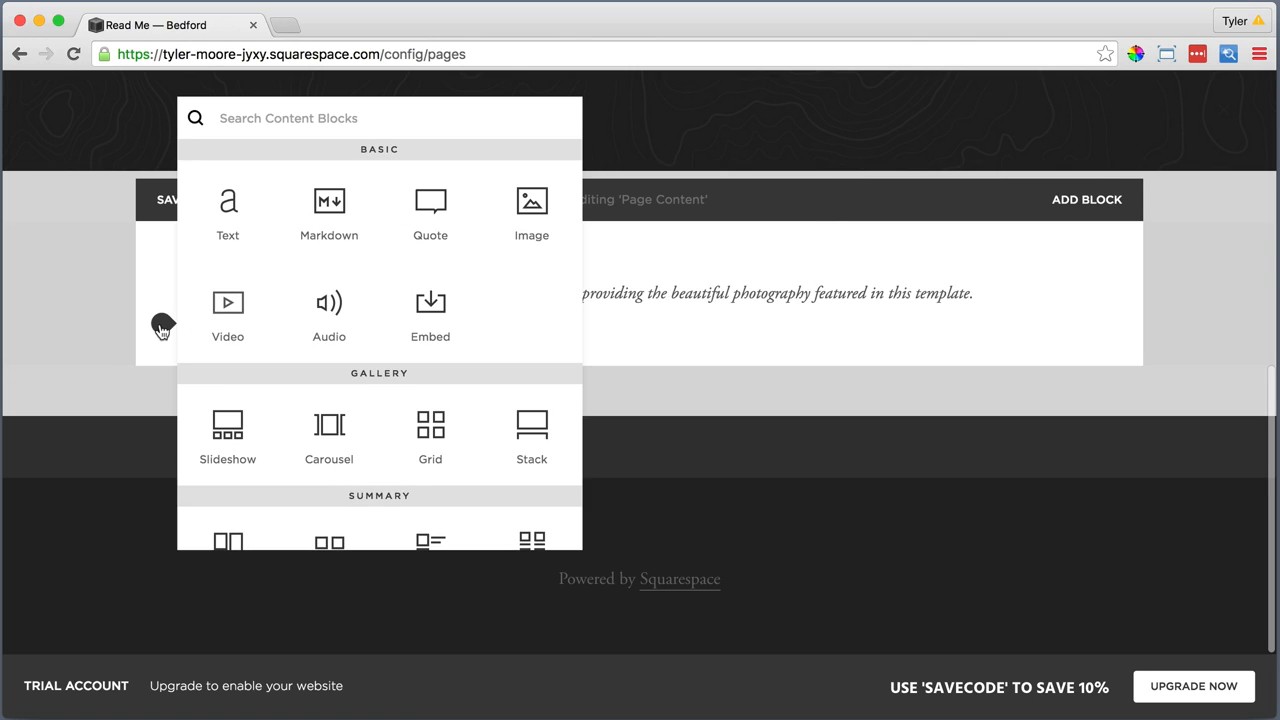
scroll(268, 332, "down", 5)
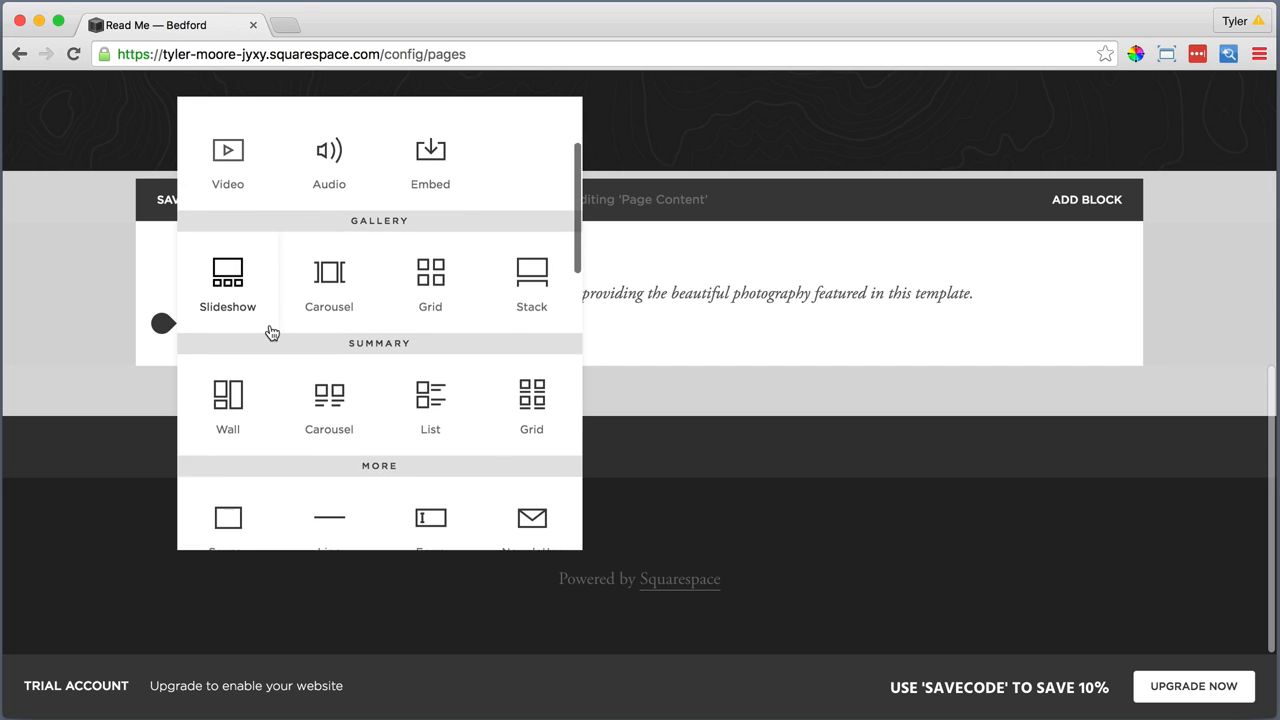
left_click(226, 452)
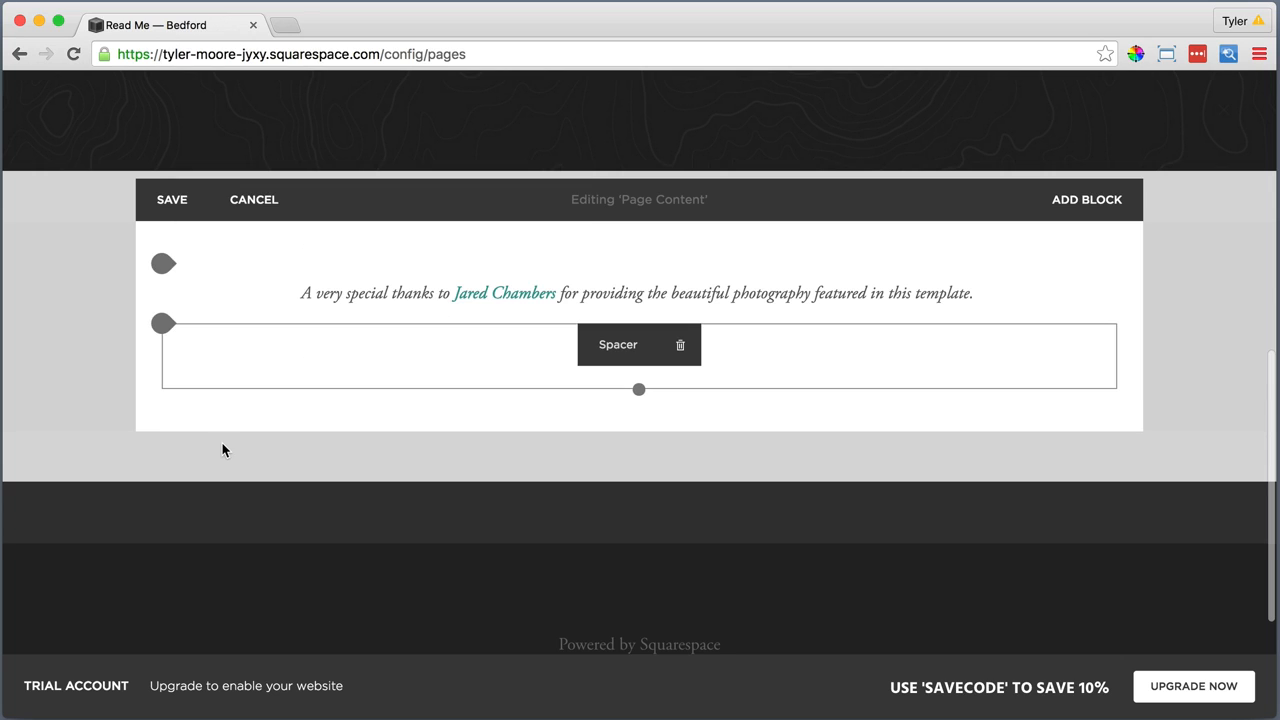
left_click(162, 390)
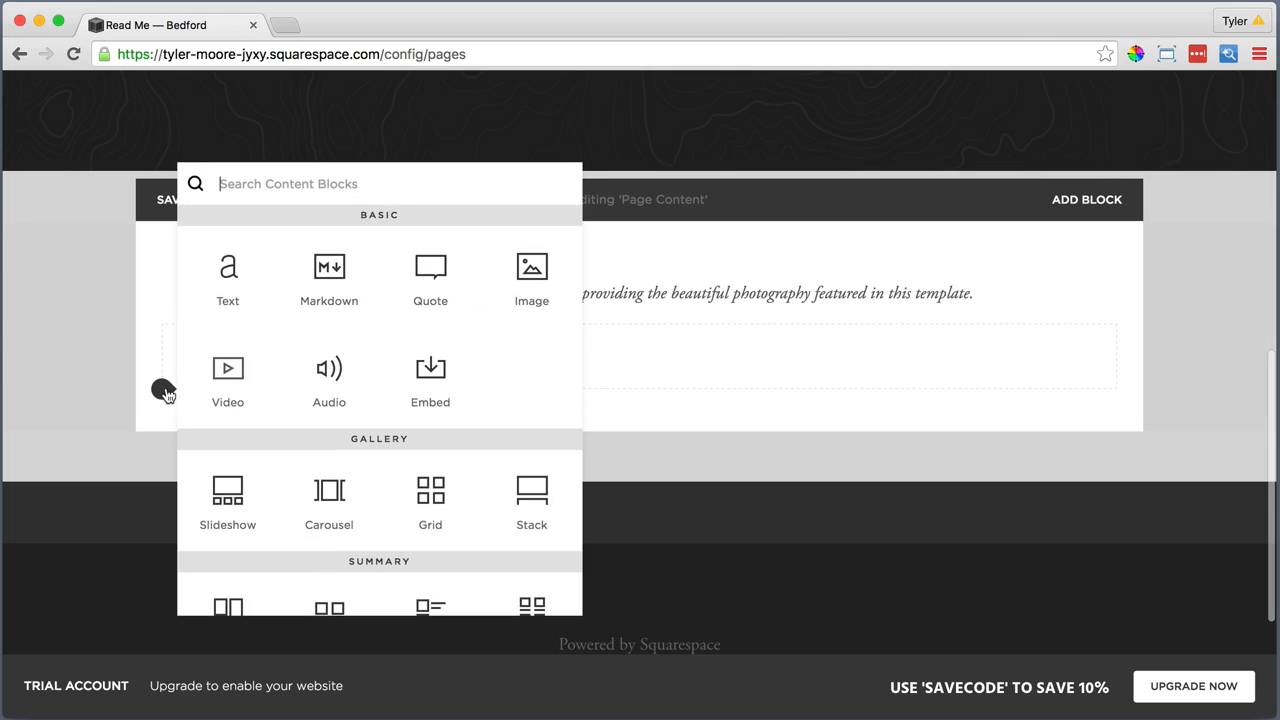
left_click(229, 268)
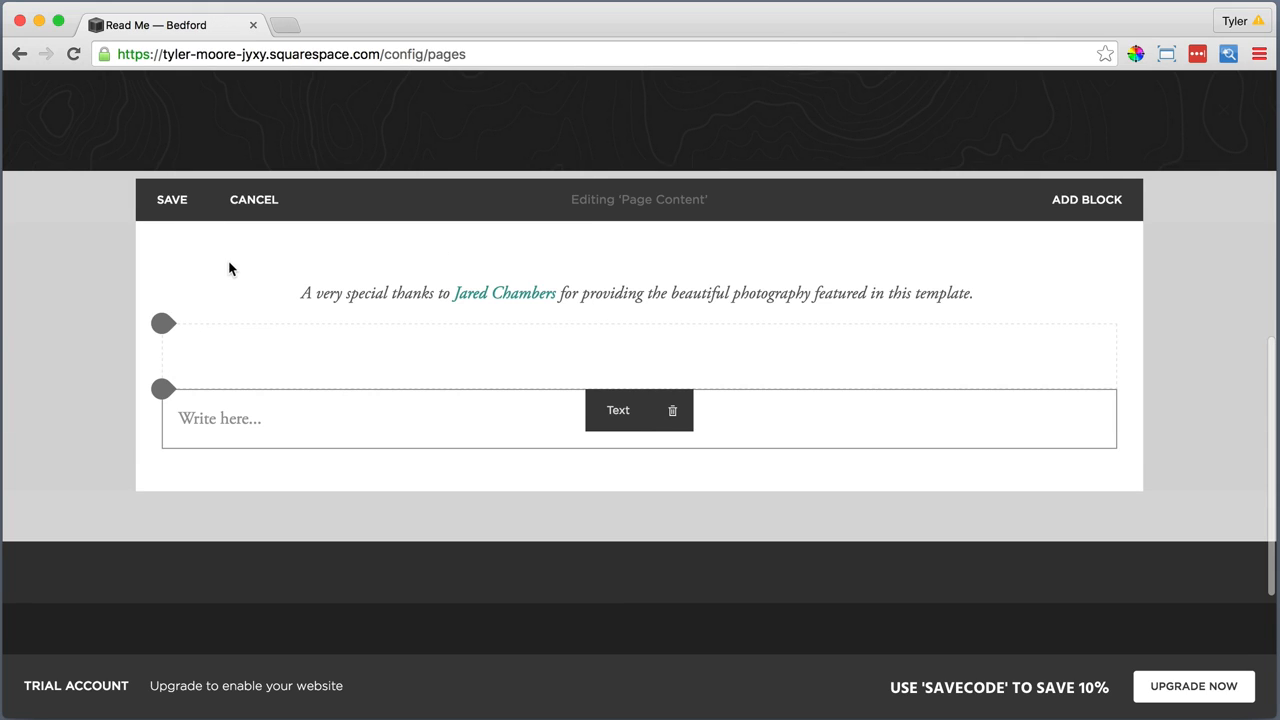
left_click(273, 425)
type("Templa")
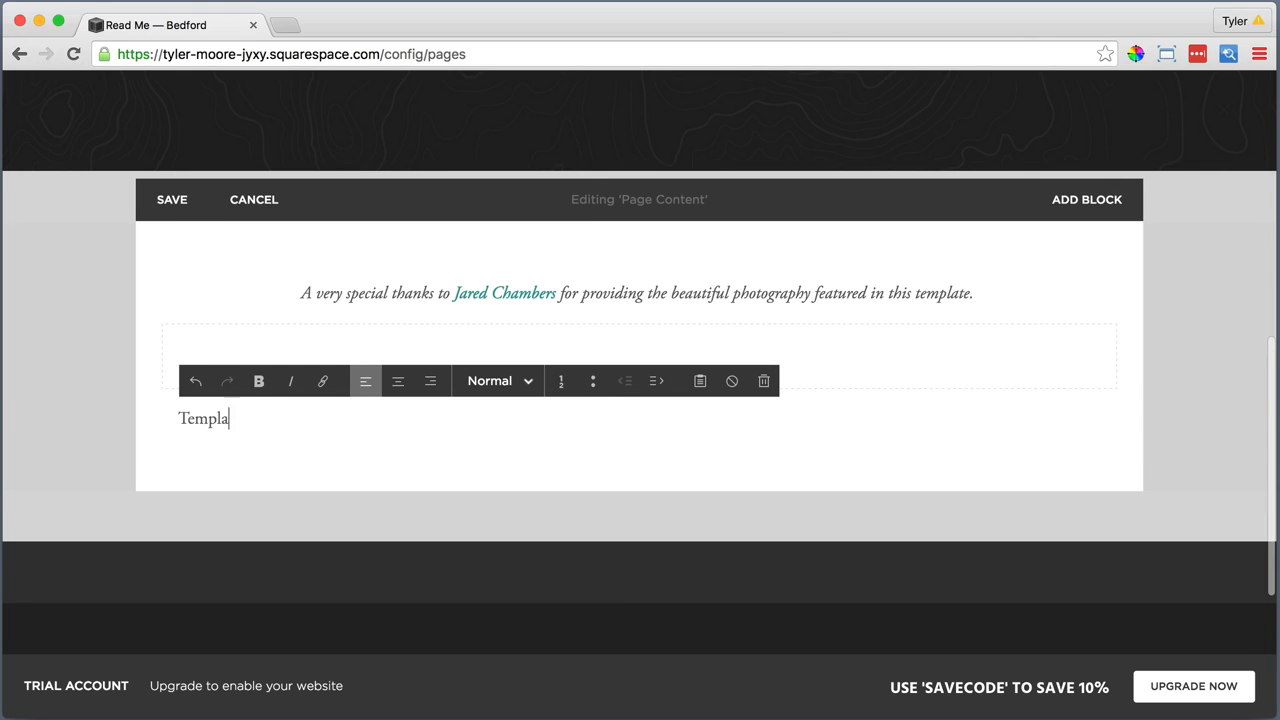
type("te Features")
Centre the "Template Features" text and format it as Heading 1
left_click_drag(302, 418, 175, 418)
left_click(399, 381)
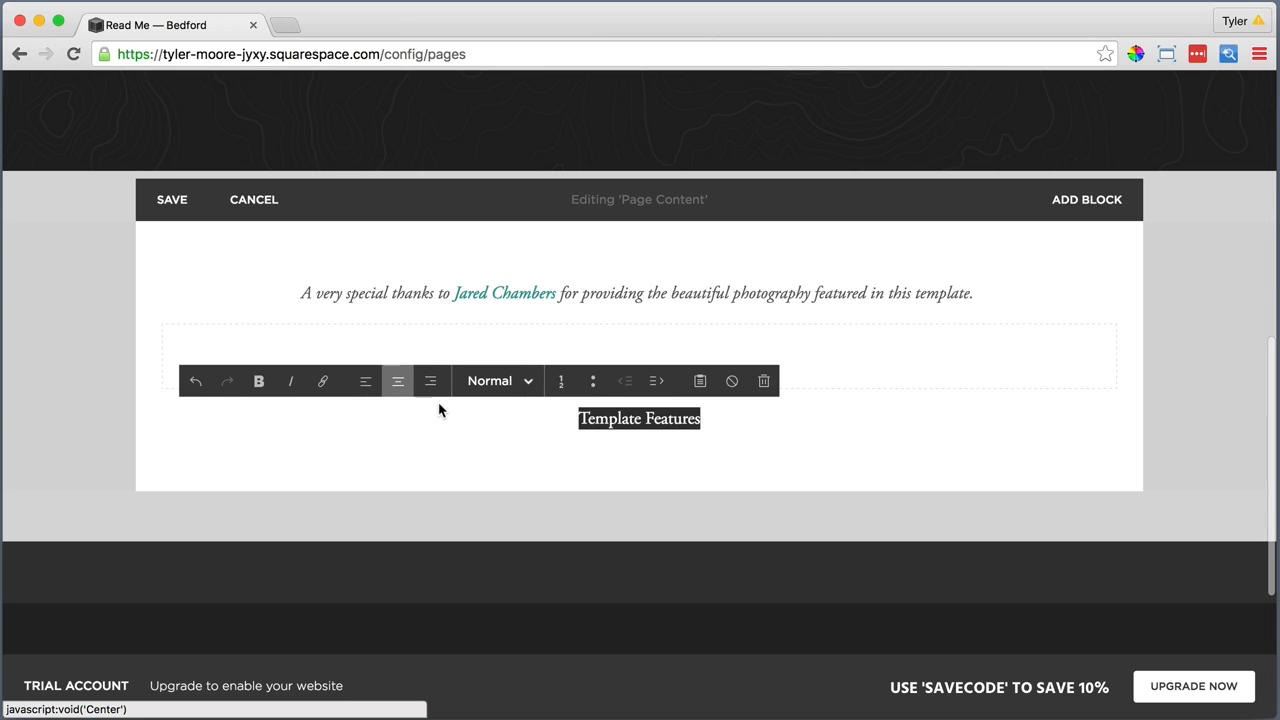
left_click(490, 381)
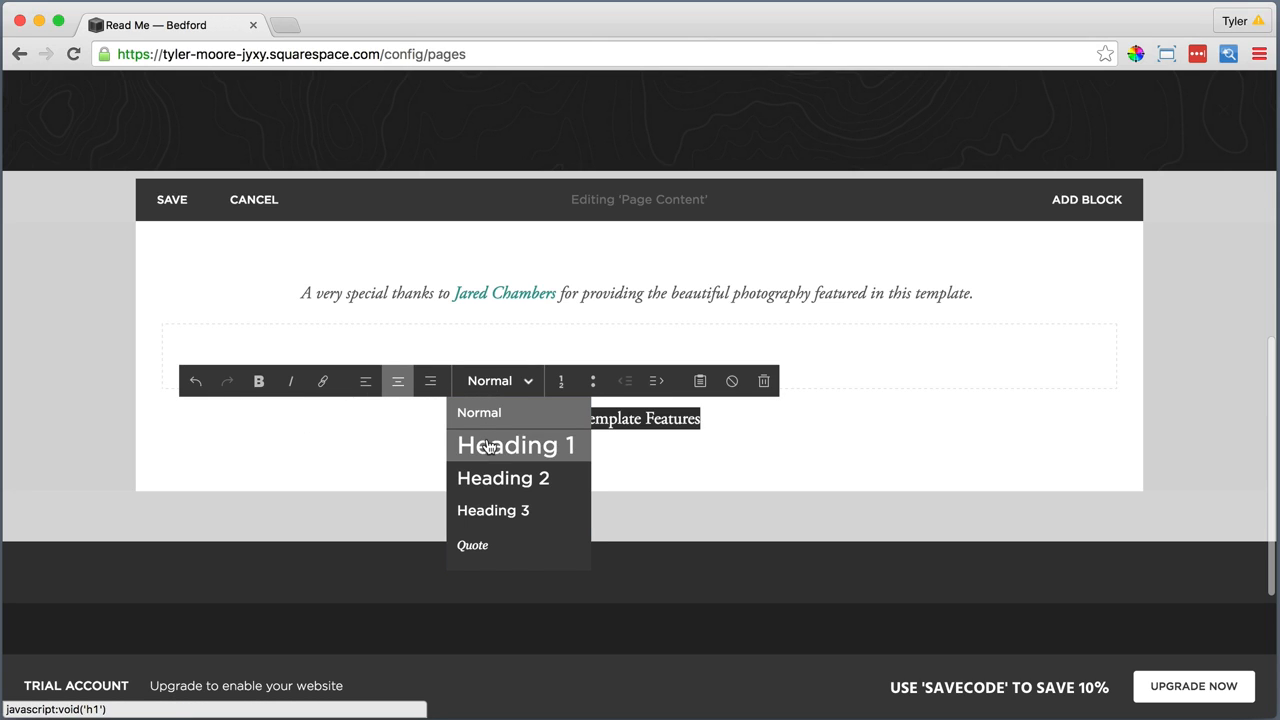
left_click(489, 446)
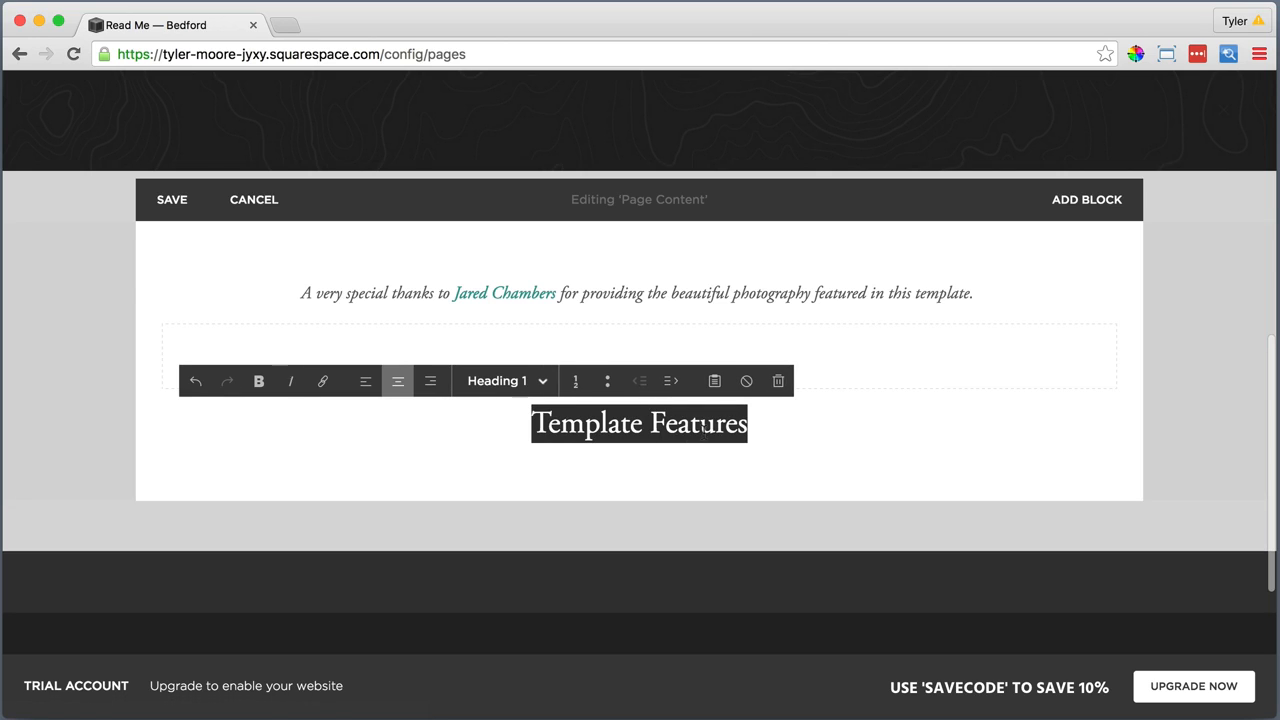
left_click(760, 424)
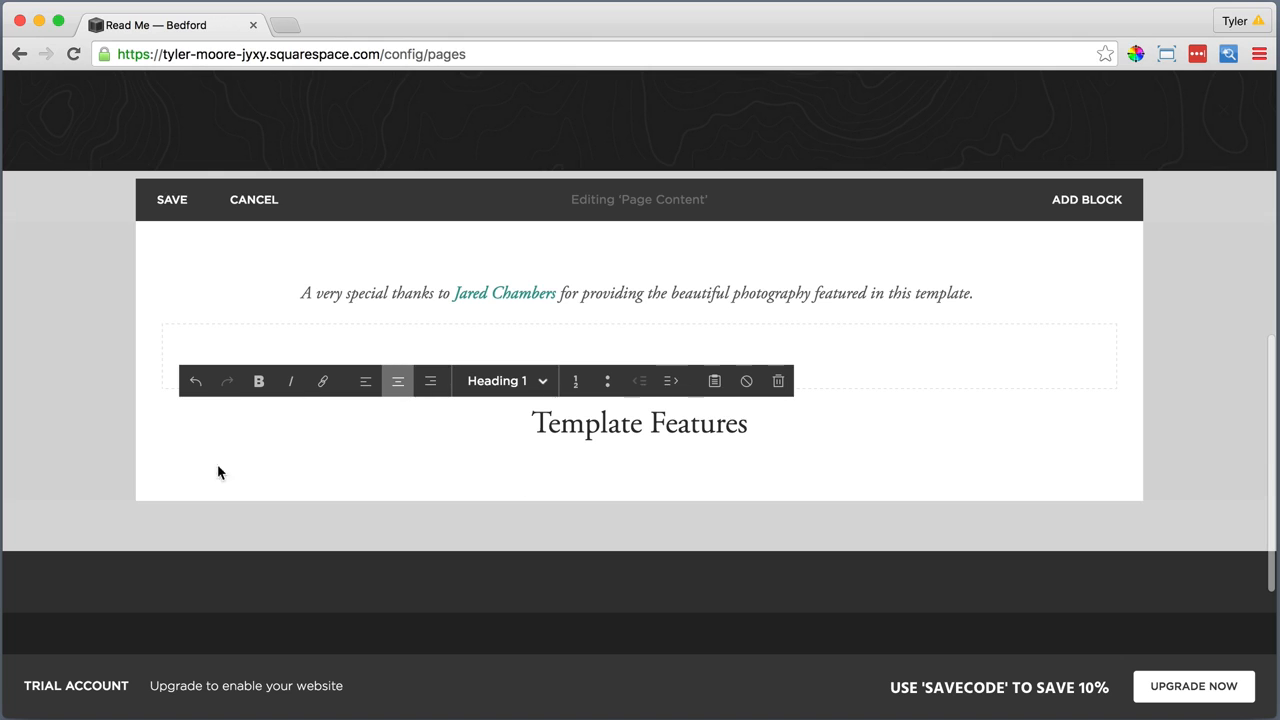
Add a Line block directly below the "Template Features" heading
left_click(161, 452)
scroll(250, 460, "down", 5)
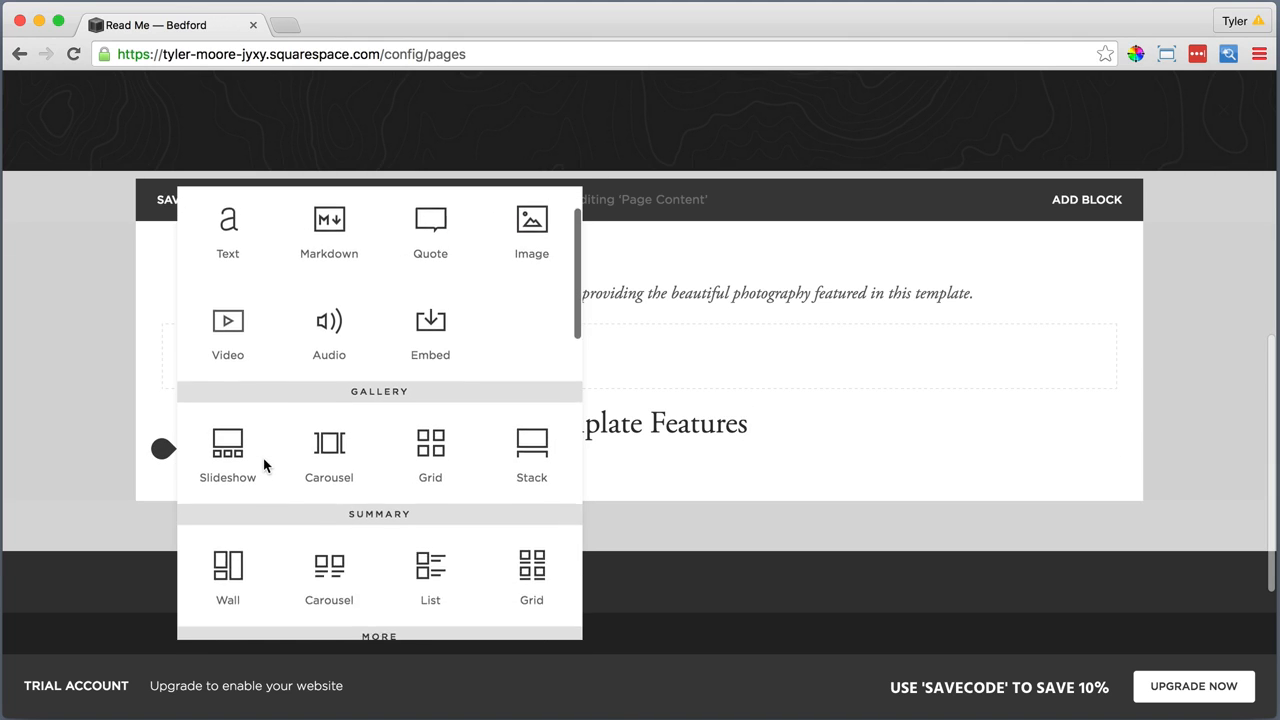
left_click(329, 543)
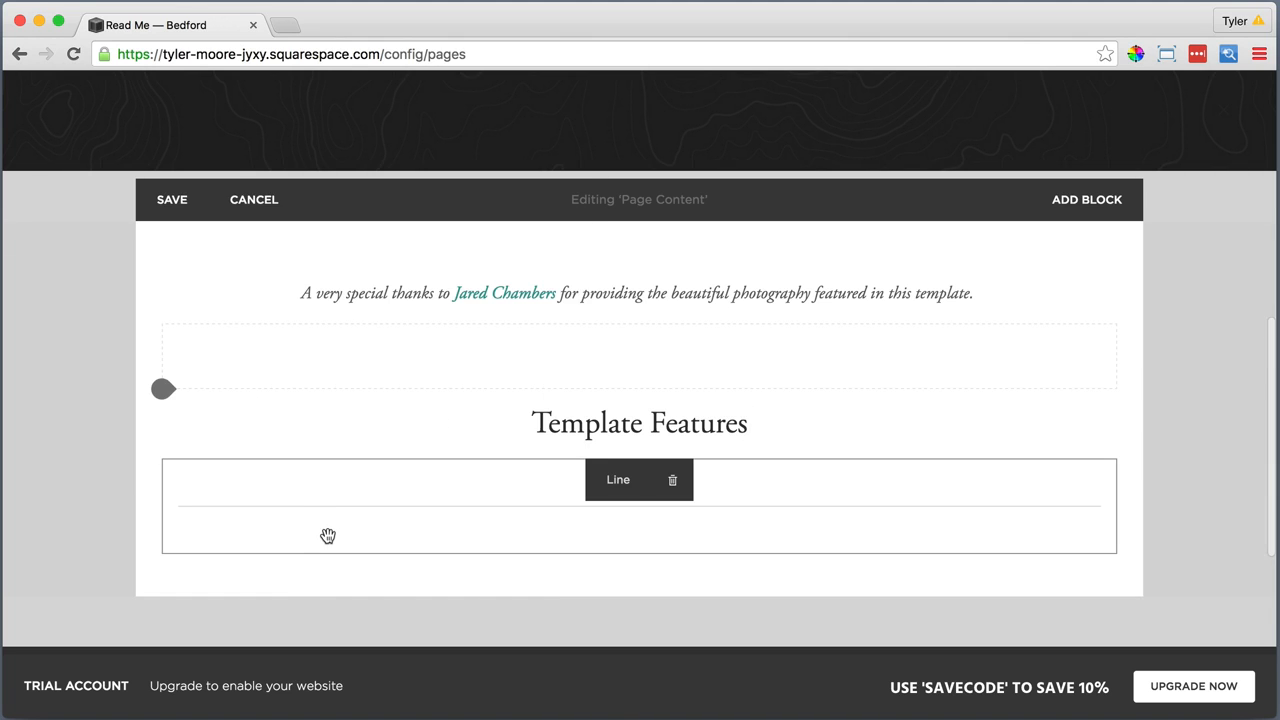
Add a Text block below the line reading "Navigation Button" and format it as Heading 2
left_click(161, 554)
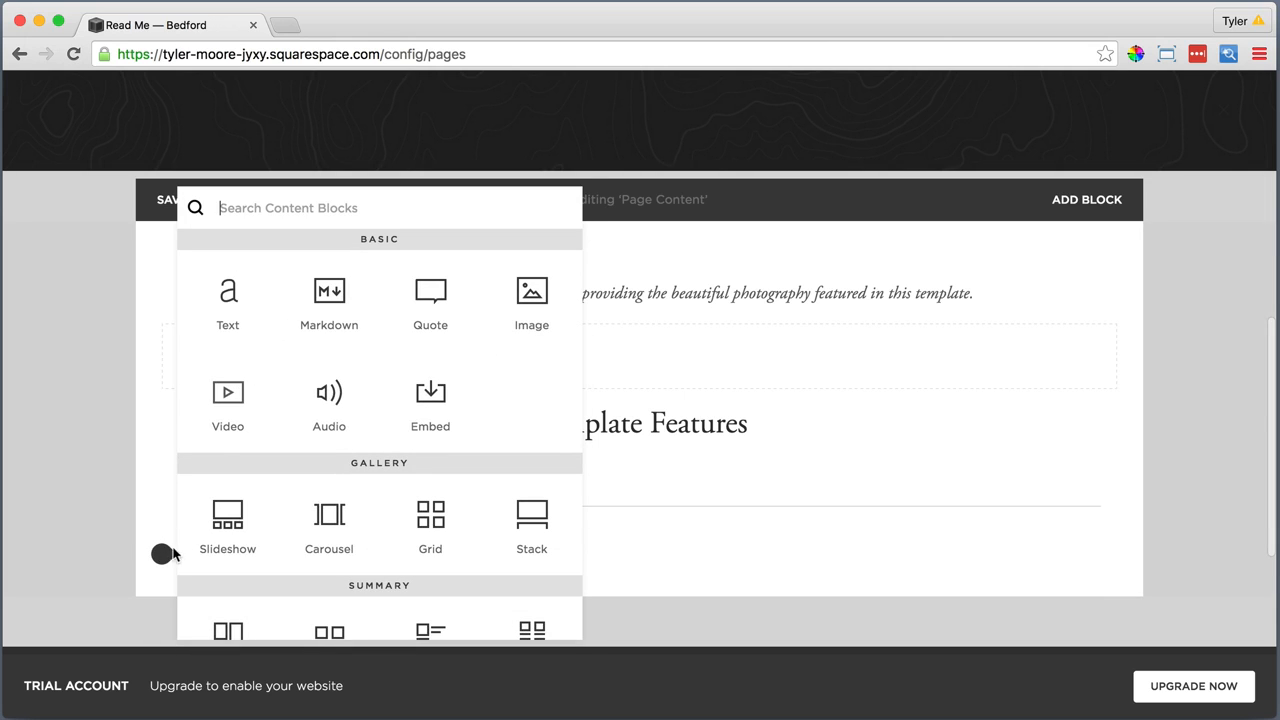
left_click(225, 290)
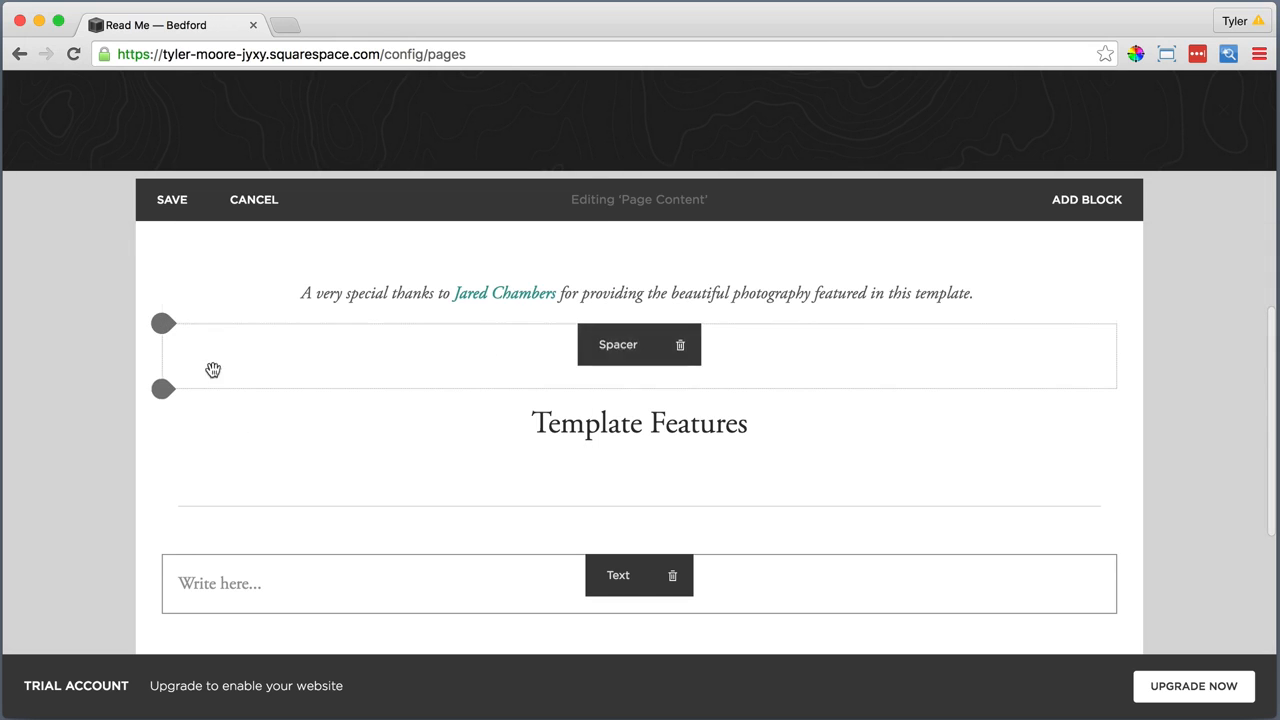
left_click(201, 584)
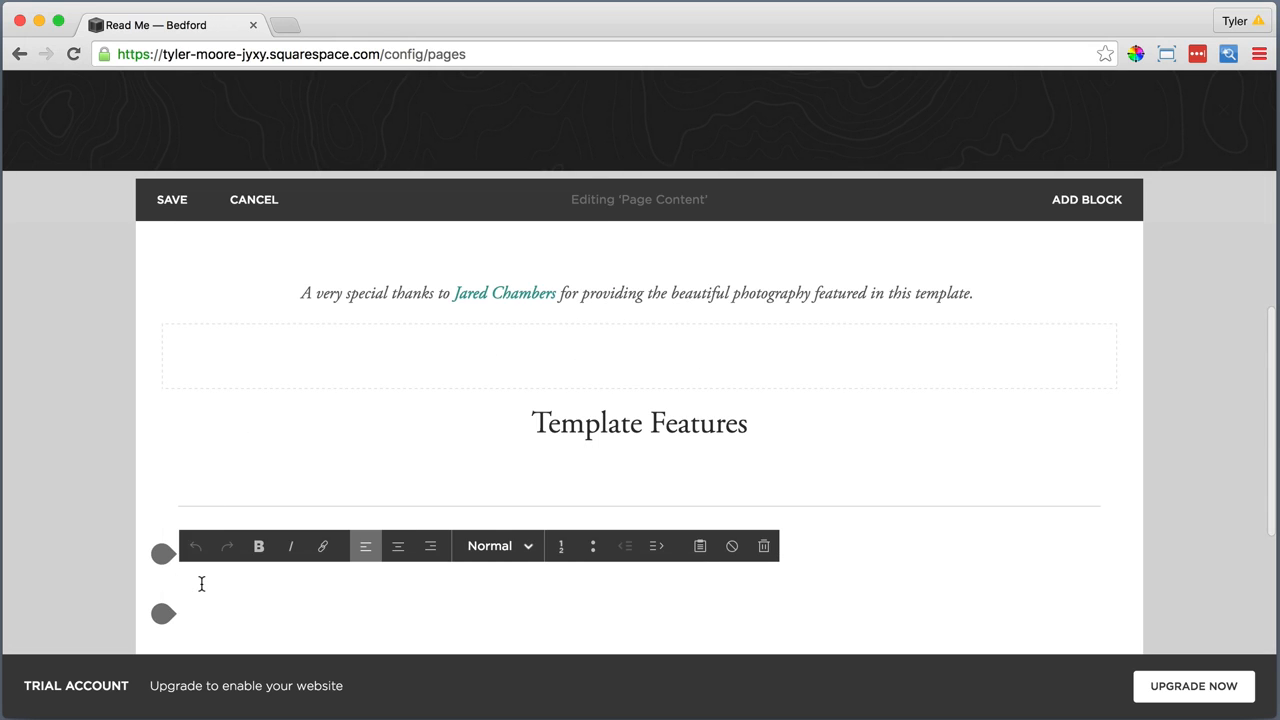
type("Navigation Button")
left_click_drag(310, 588, 178, 584)
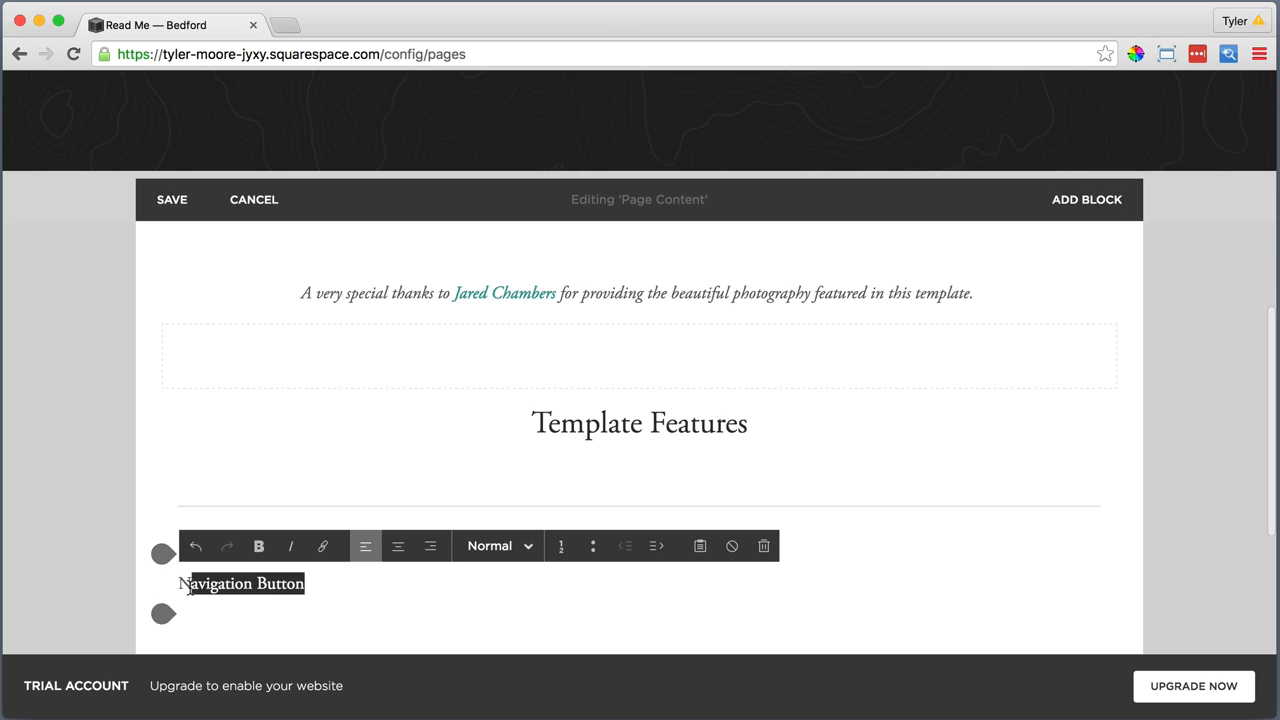
left_click(479, 556)
left_click(500, 466)
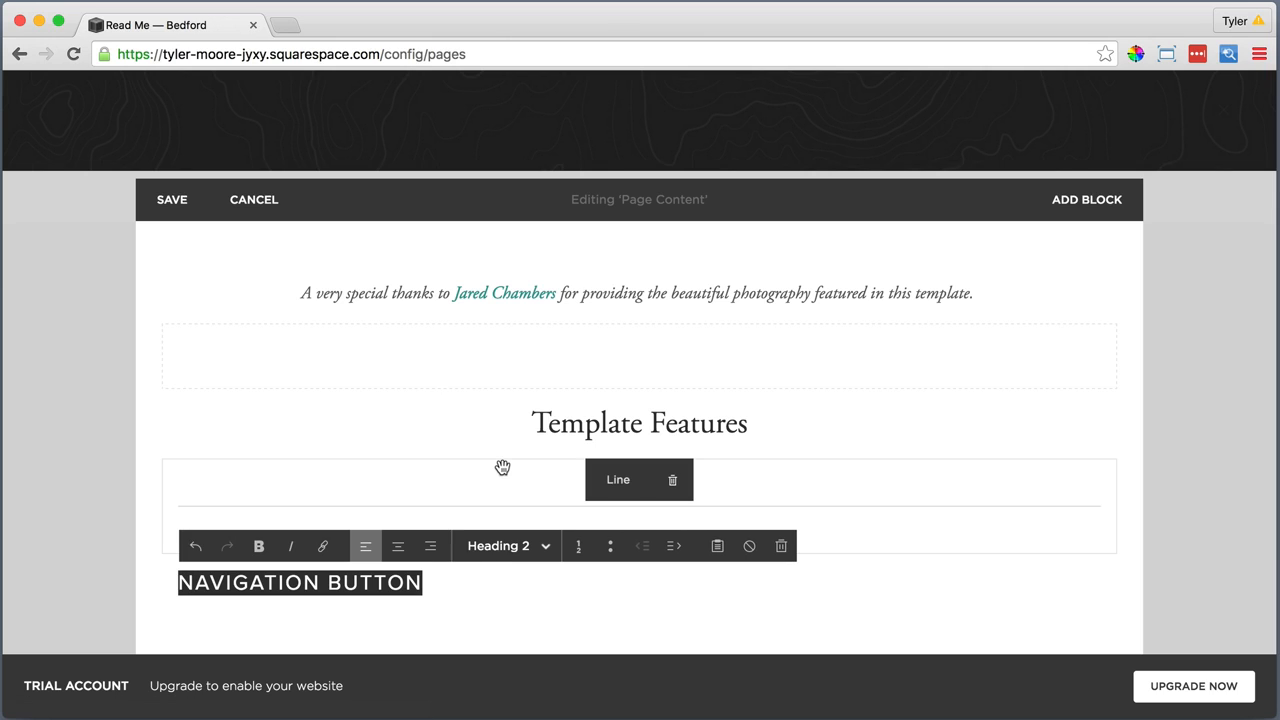
left_click(452, 588)
Below "Navigation Button", add a Text block and paste the paragraph beginning "Want a strong call-to-action right in your header?" as plain text
mouse_move(163, 620)
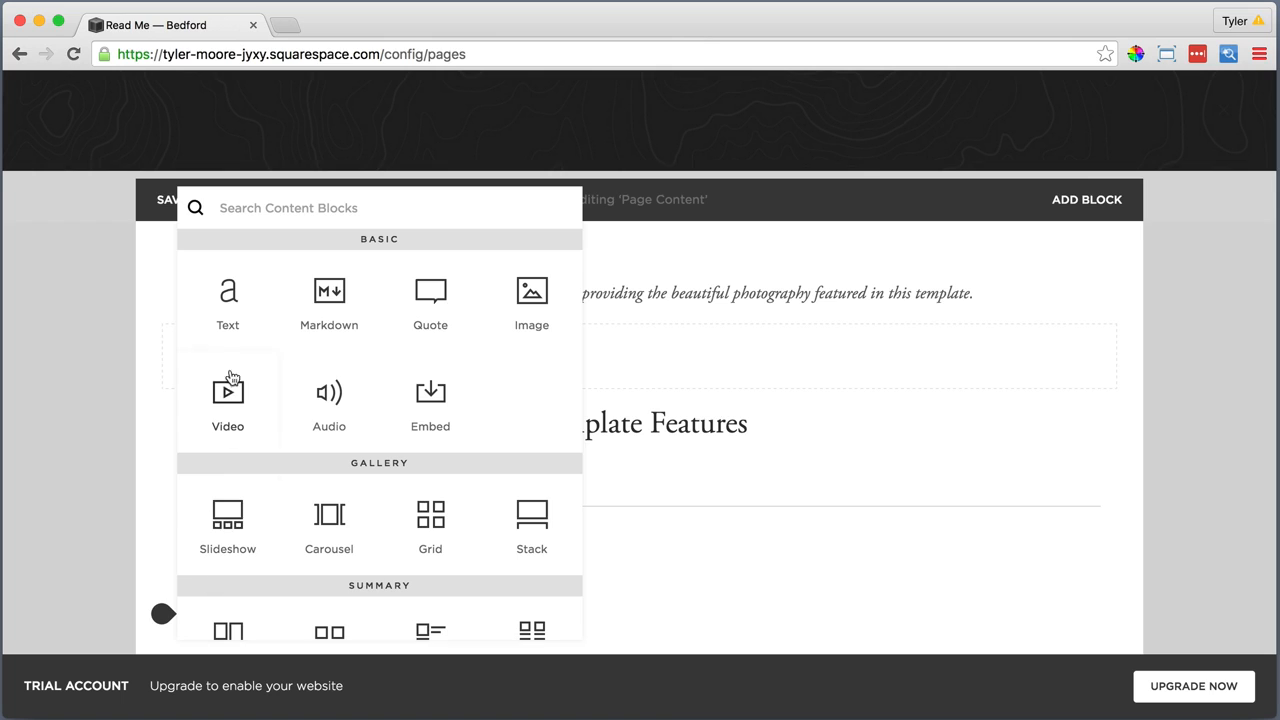
left_click(228, 291)
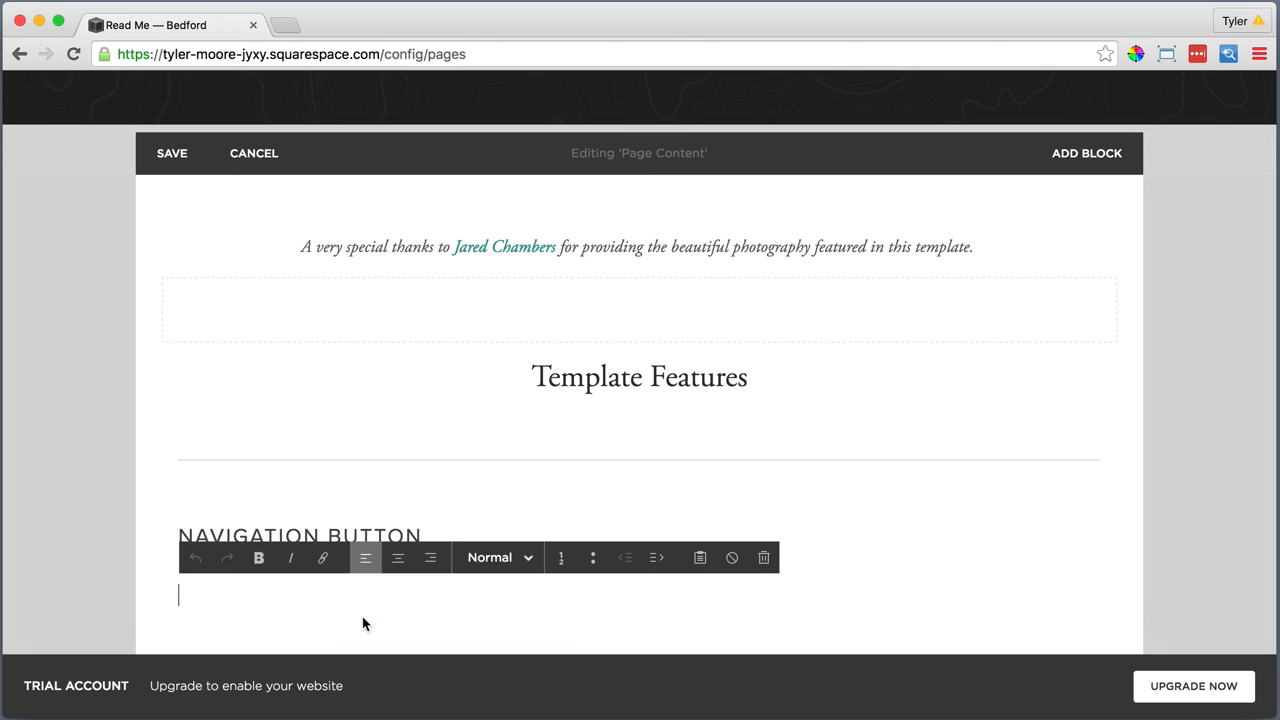
left_click(700, 557)
right_click(517, 340)
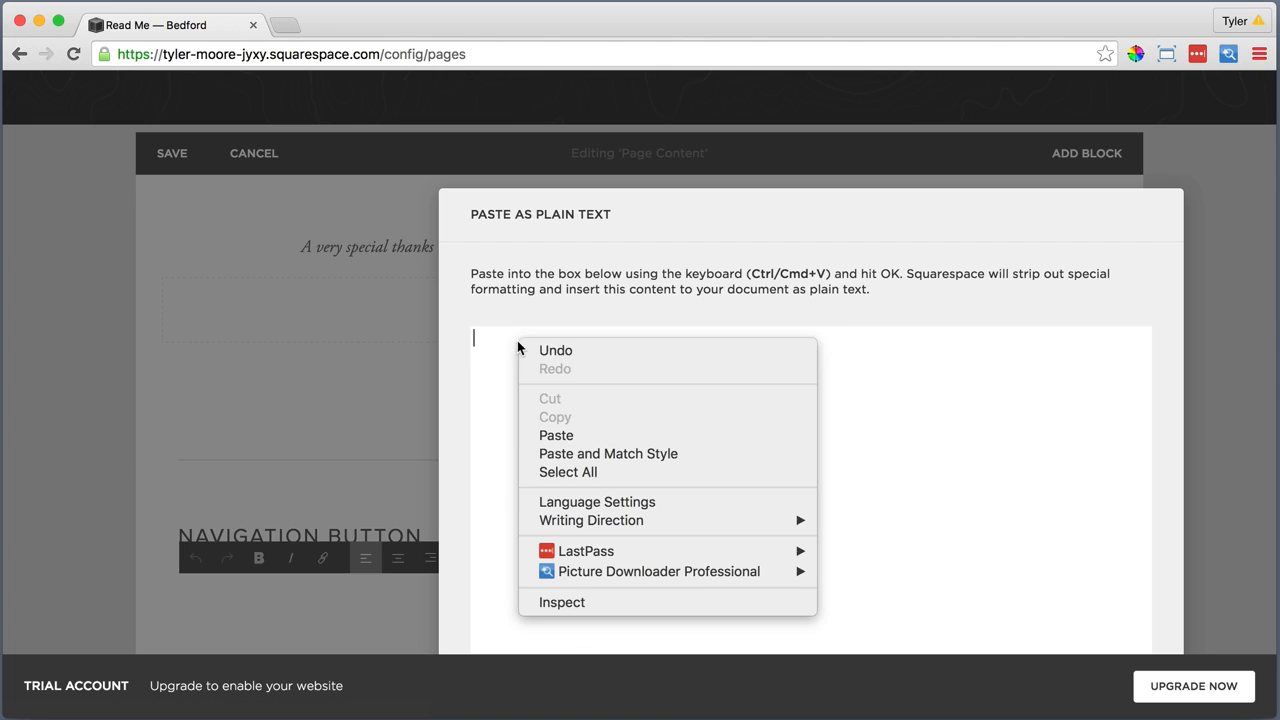
left_click(567, 435)
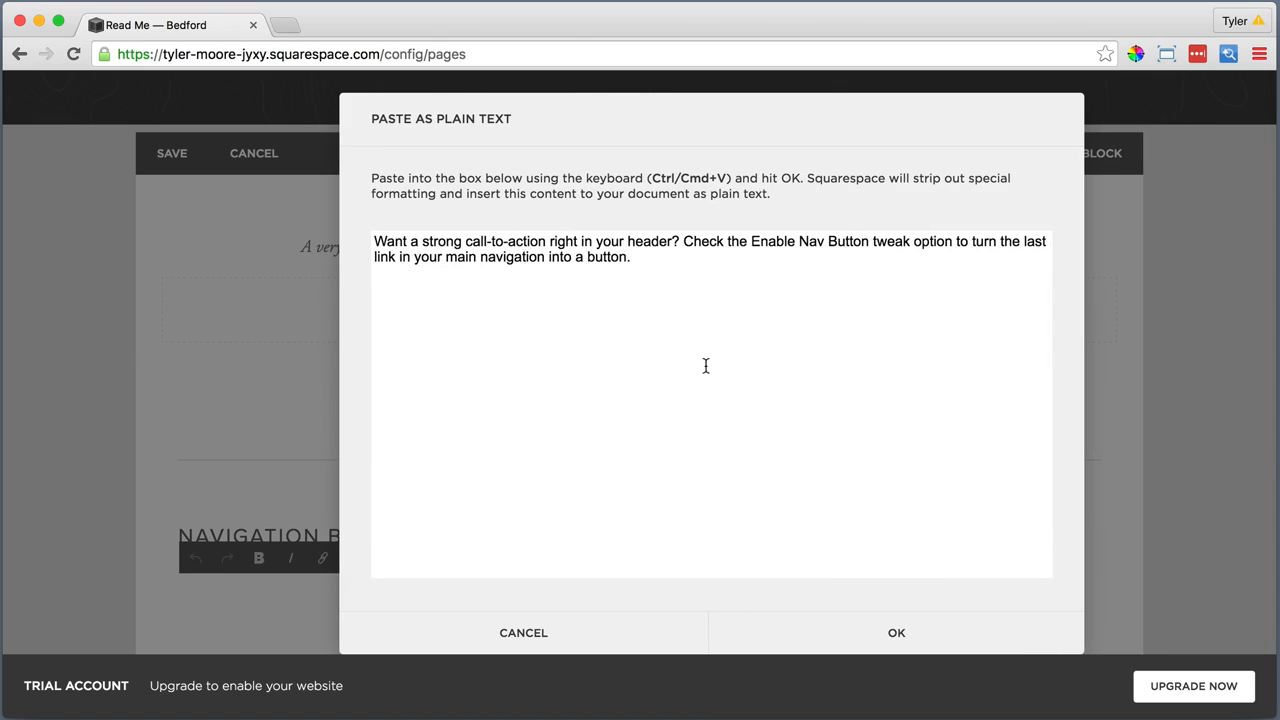
left_click(891, 632)
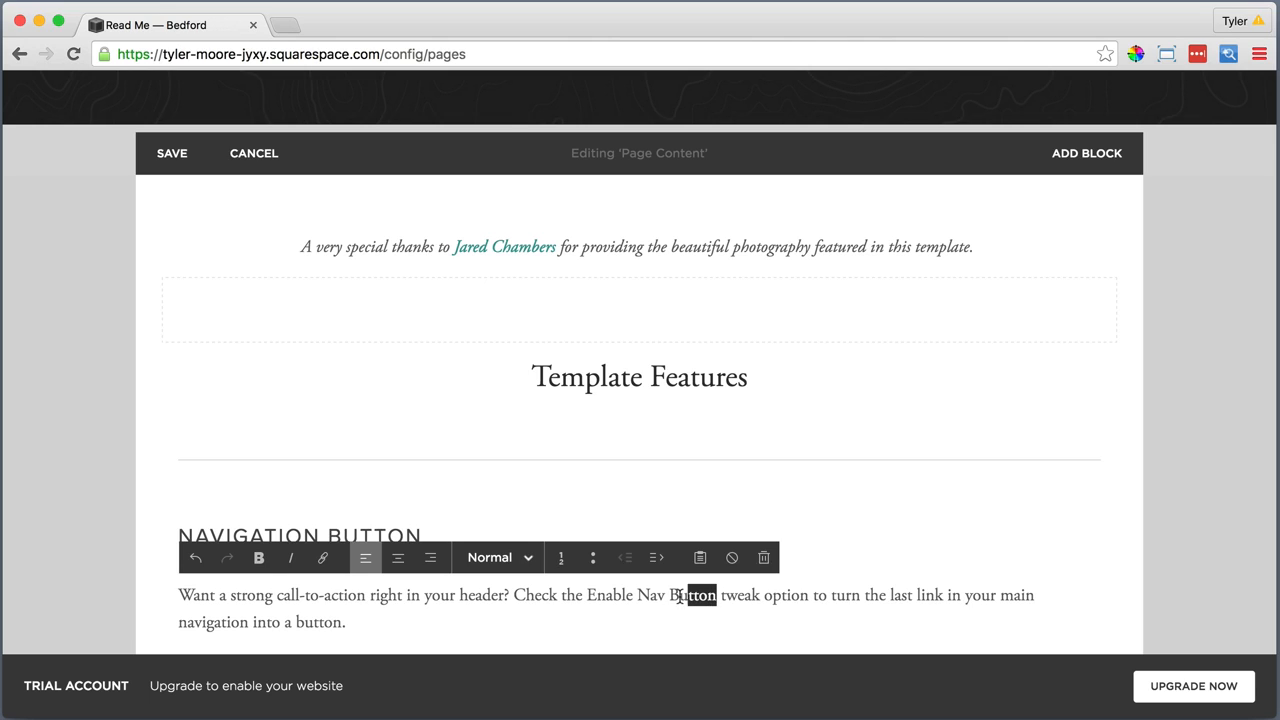
Make "Enable Nav Button" bold in the paragraph under the "Navigation Button" heading
left_click_drag(680, 597, 592, 603)
left_click(258, 560)
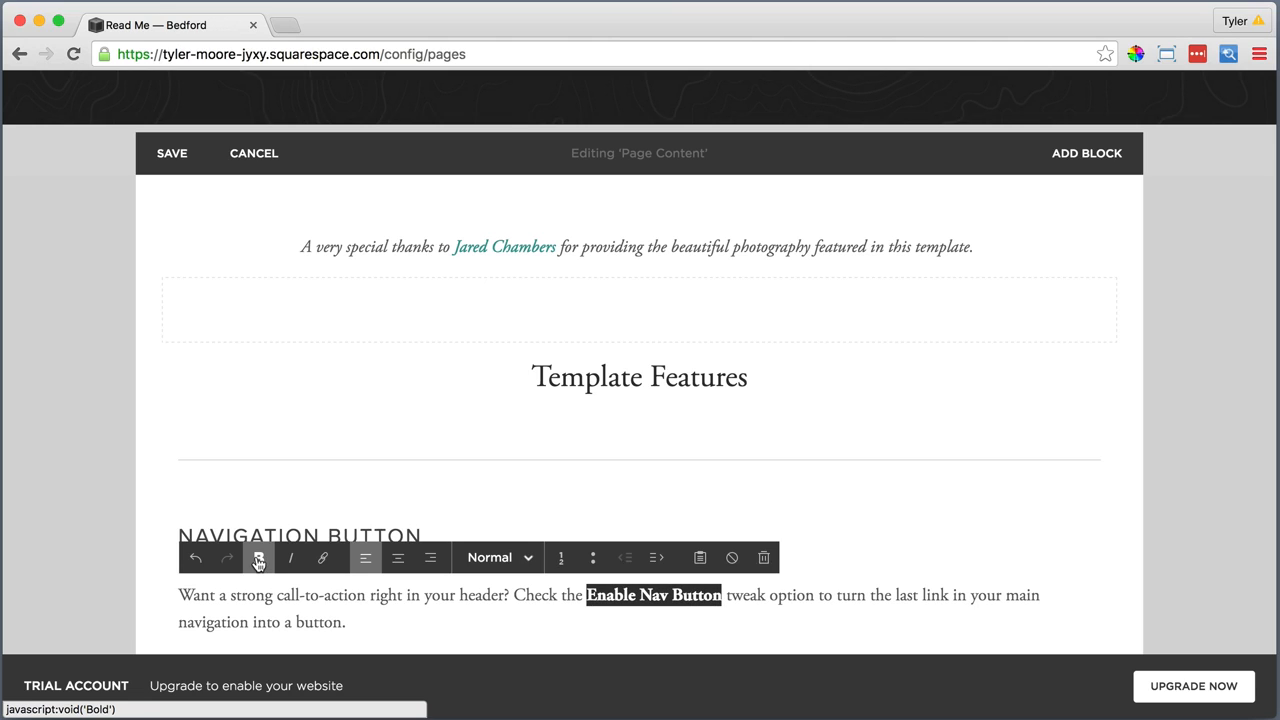
left_click(352, 621)
Add a second Line block below the "Navigation Button" paragraph
scroll(354, 617, "down", 2)
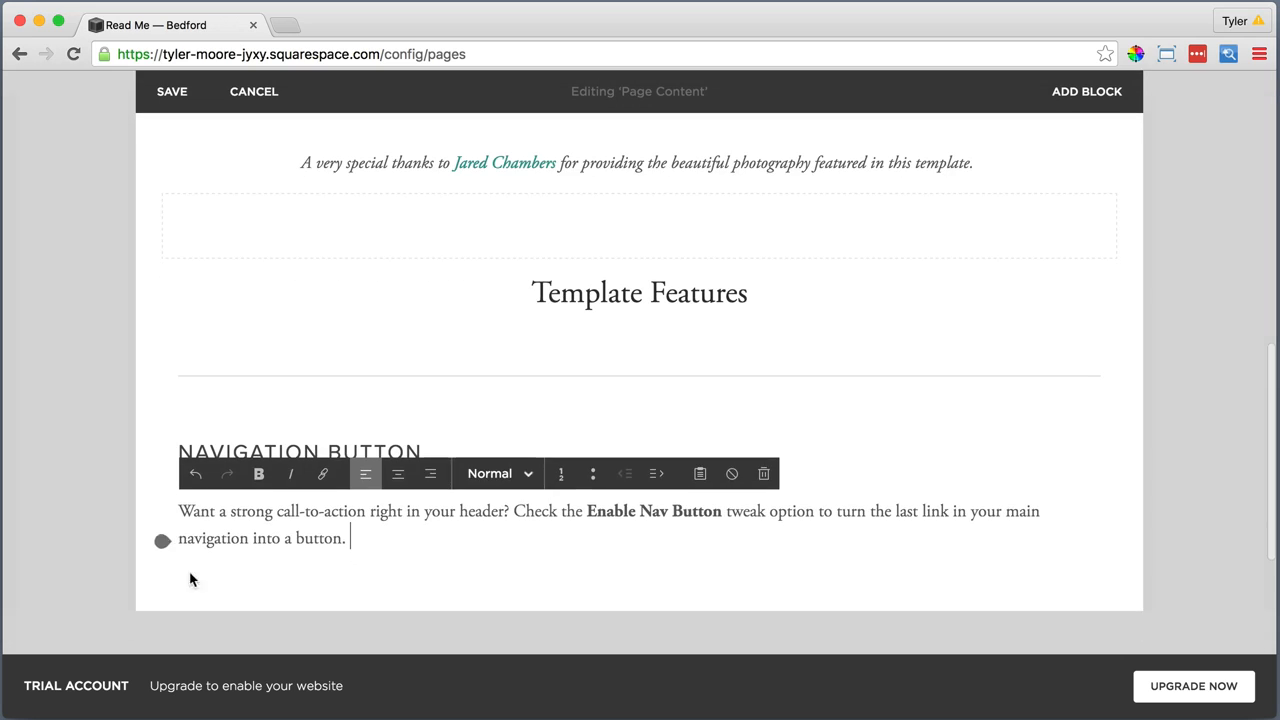
left_click(162, 543)
scroll(206, 523, "down", 5)
left_click(300, 482)
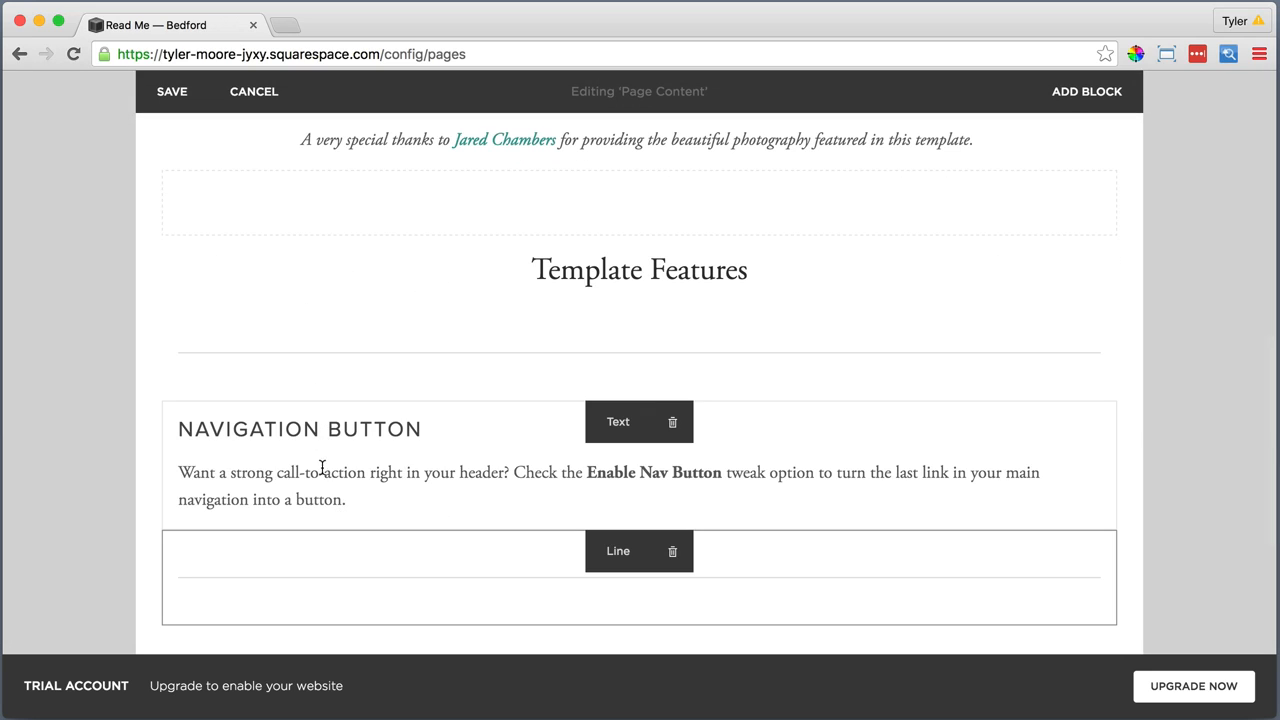
Separate the paragraph from the "Navigation Button" heading with the lower line and place it beside the heading as a column about two-thirds wide
left_click_drag(619, 555, 543, 466)
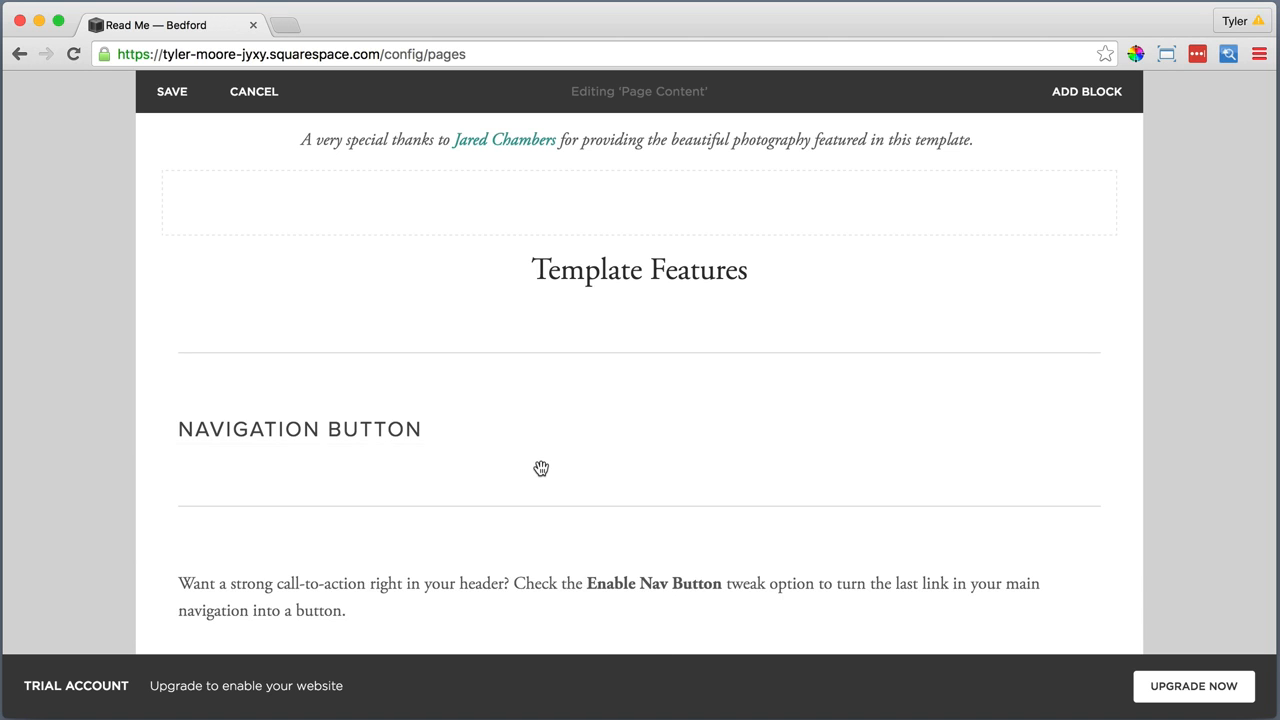
scroll(543, 477, "down", 3)
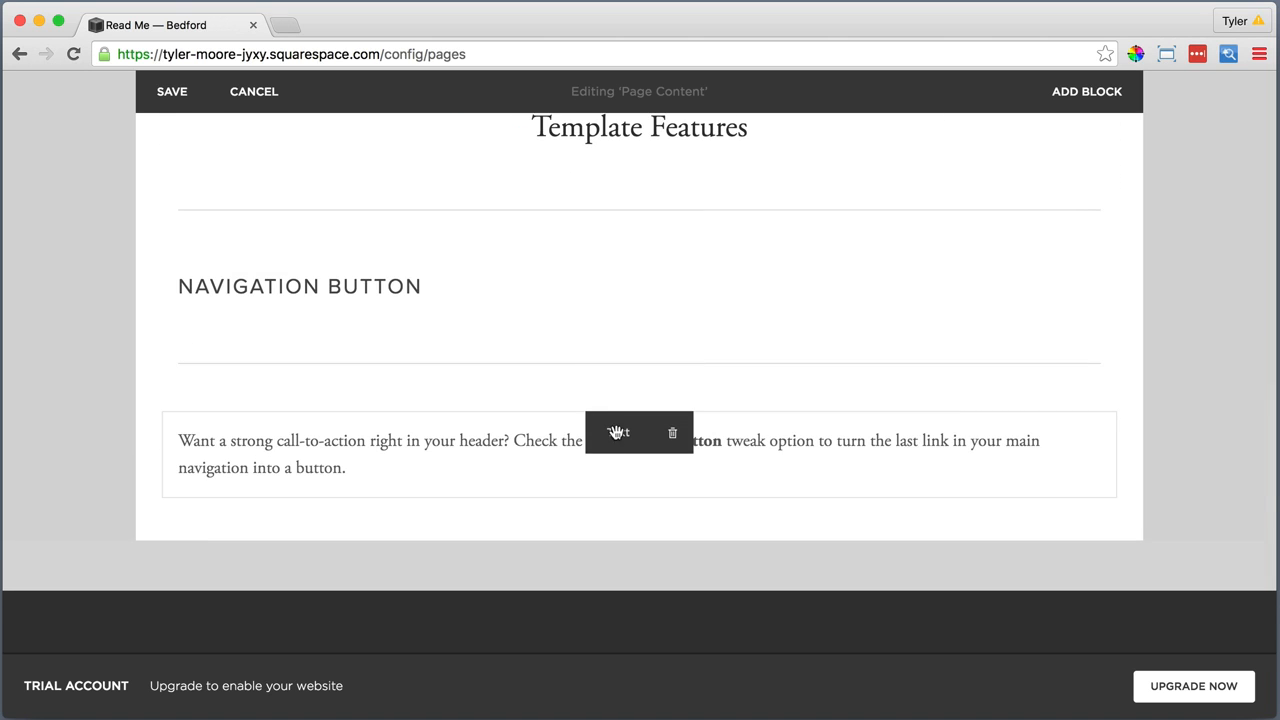
left_click_drag(616, 432, 795, 286)
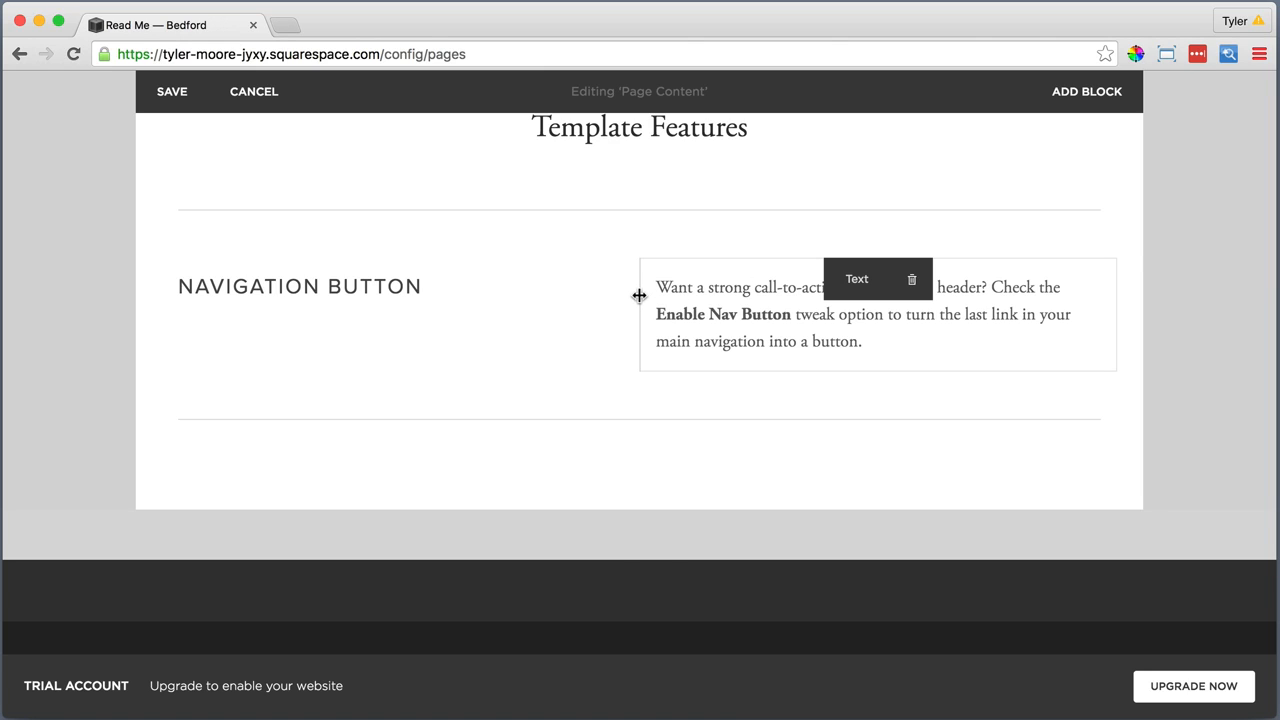
left_click_drag(639, 295, 549, 301)
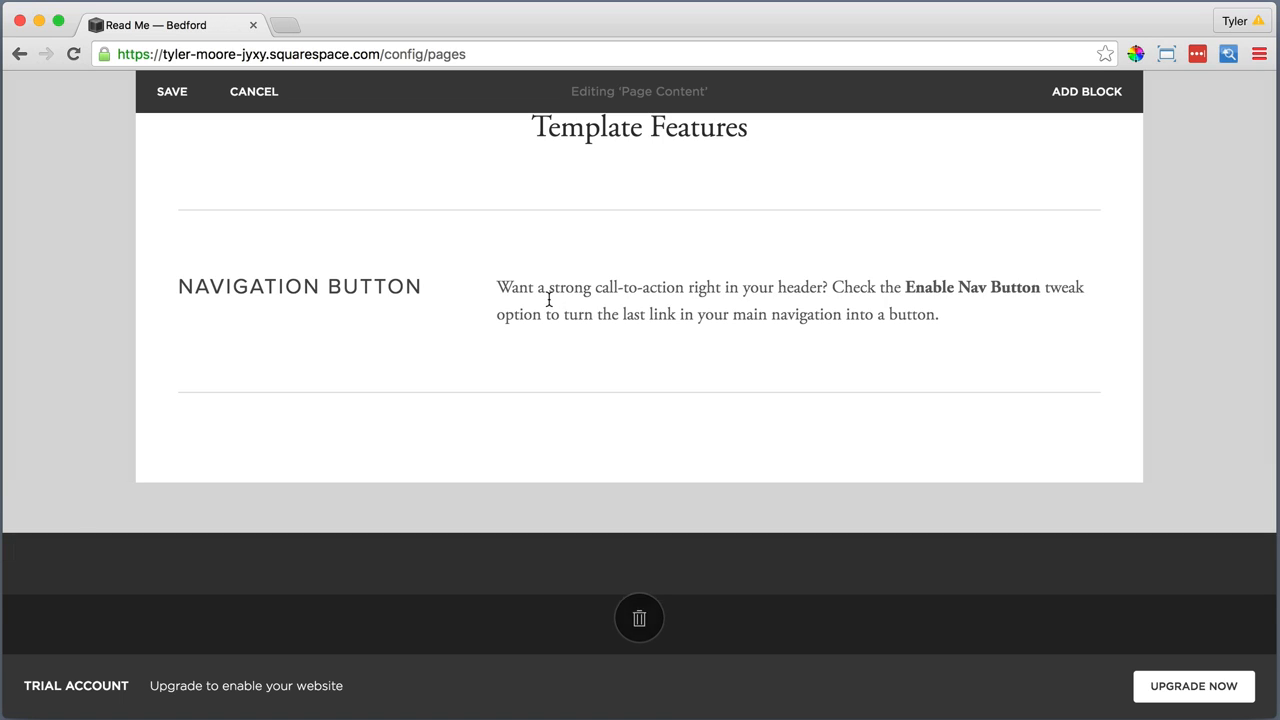
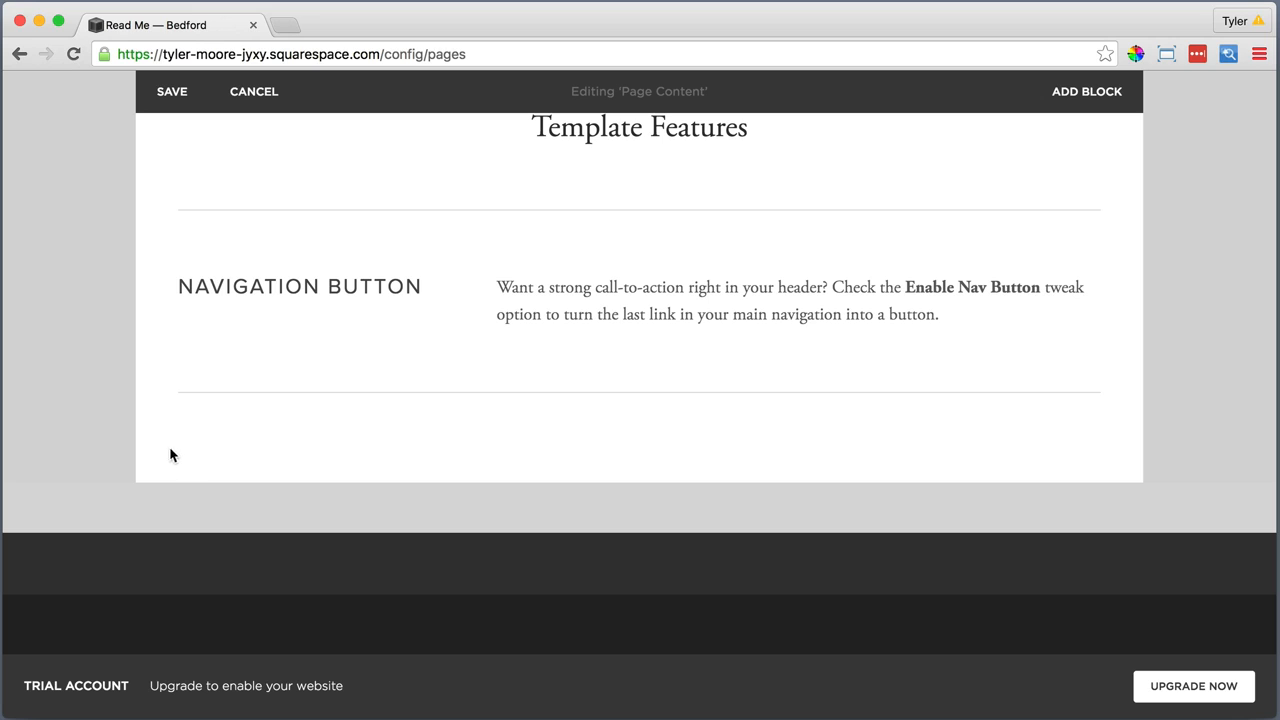
Add a Text block reading "Banner Area" in Heading 2 and place it below the line under the "Navigation Button" section
mouse_move(163, 420)
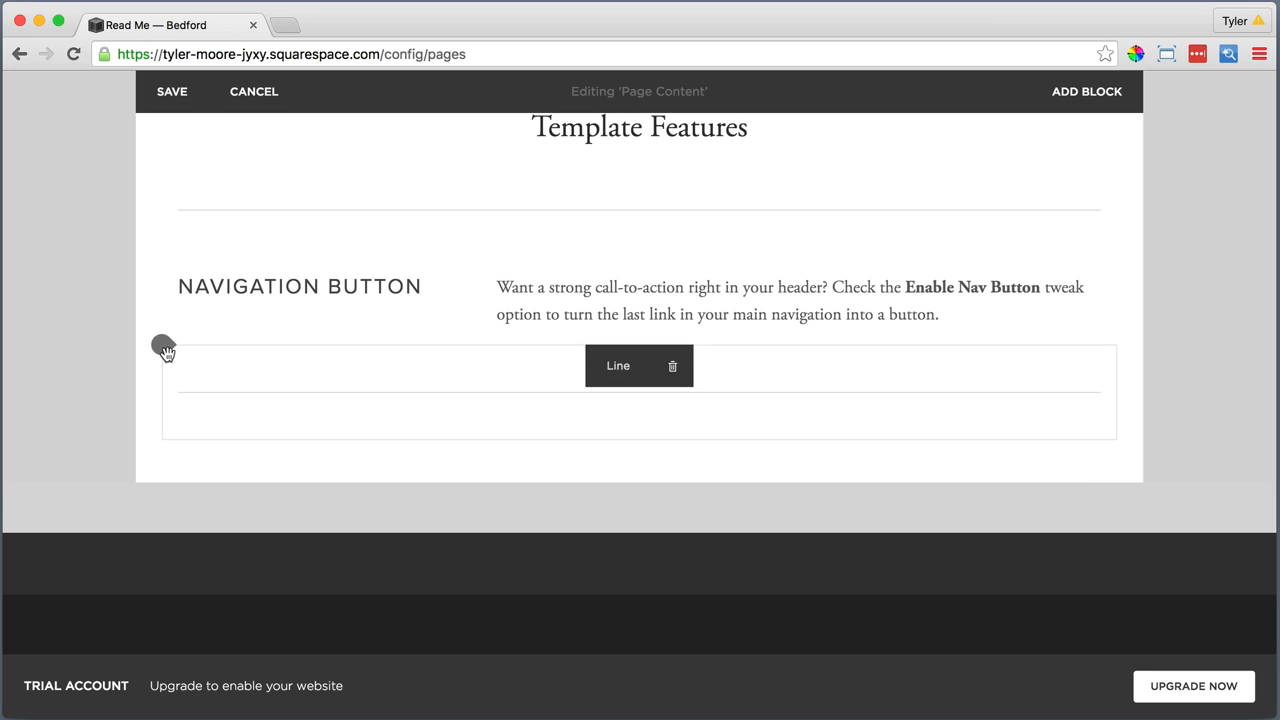
left_click(165, 350)
left_click(228, 240)
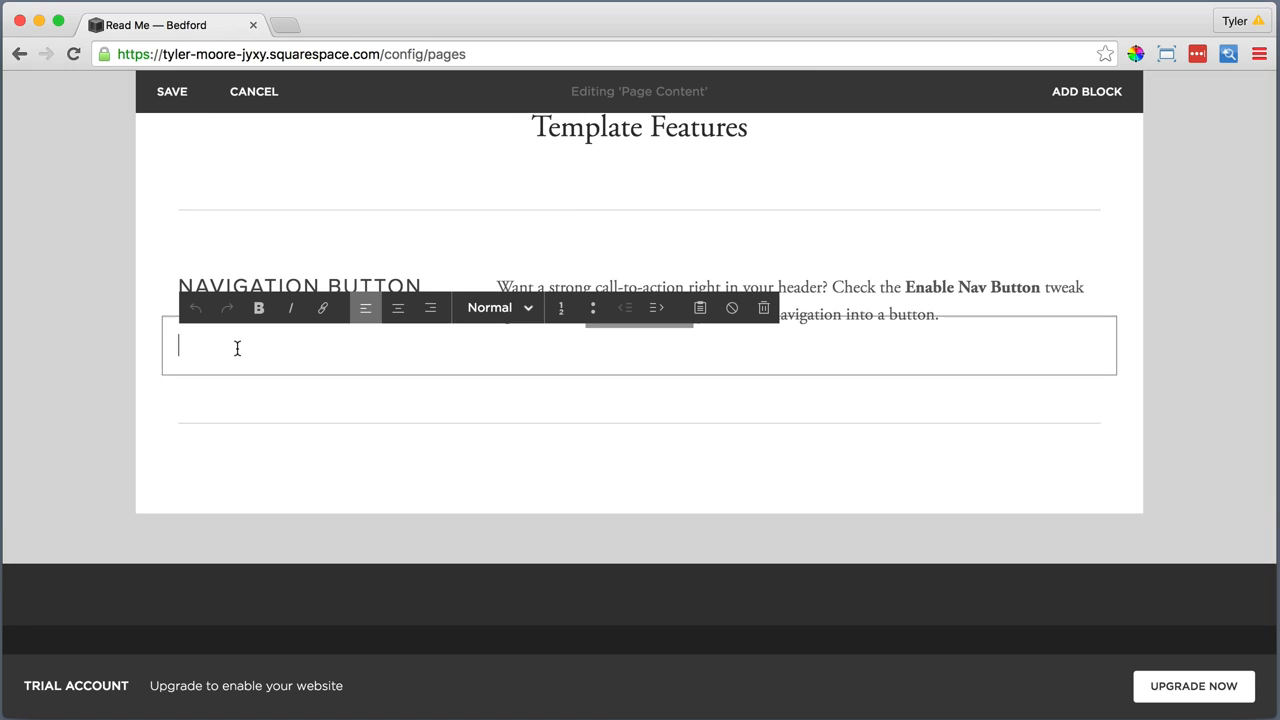
type("Banner Area")
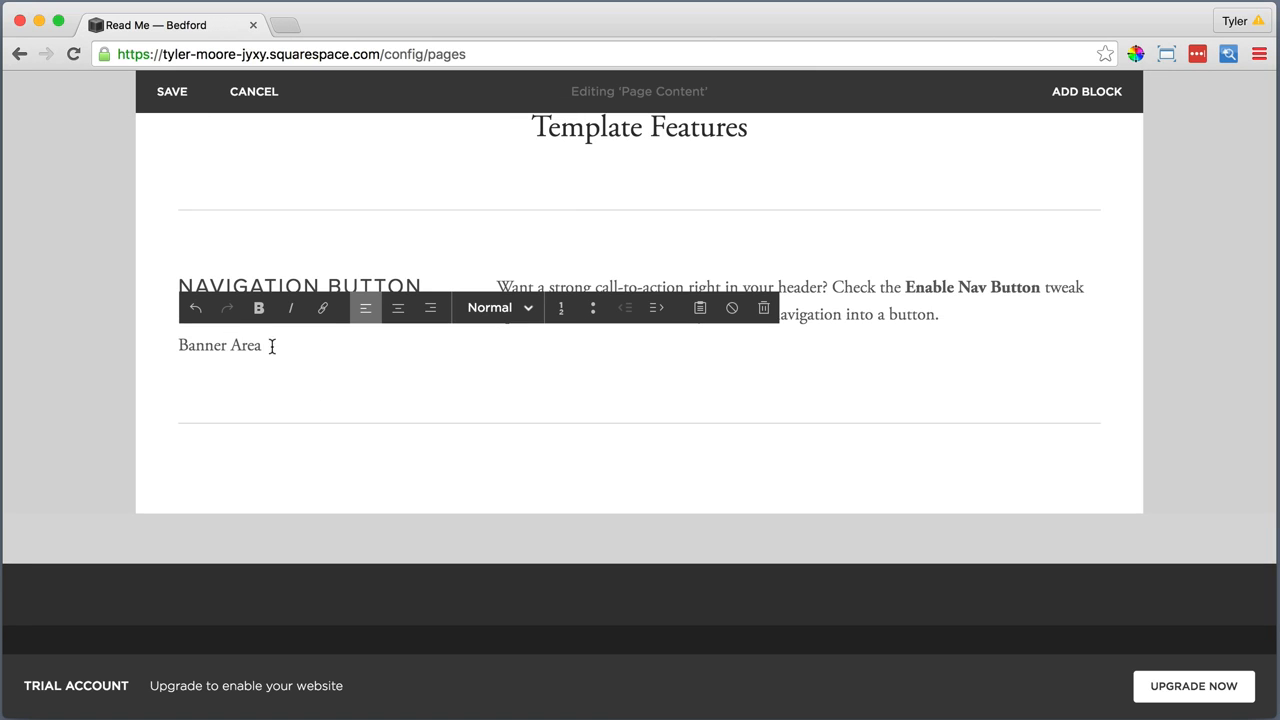
triple_click(272, 346)
left_click(490, 307)
left_click(477, 406)
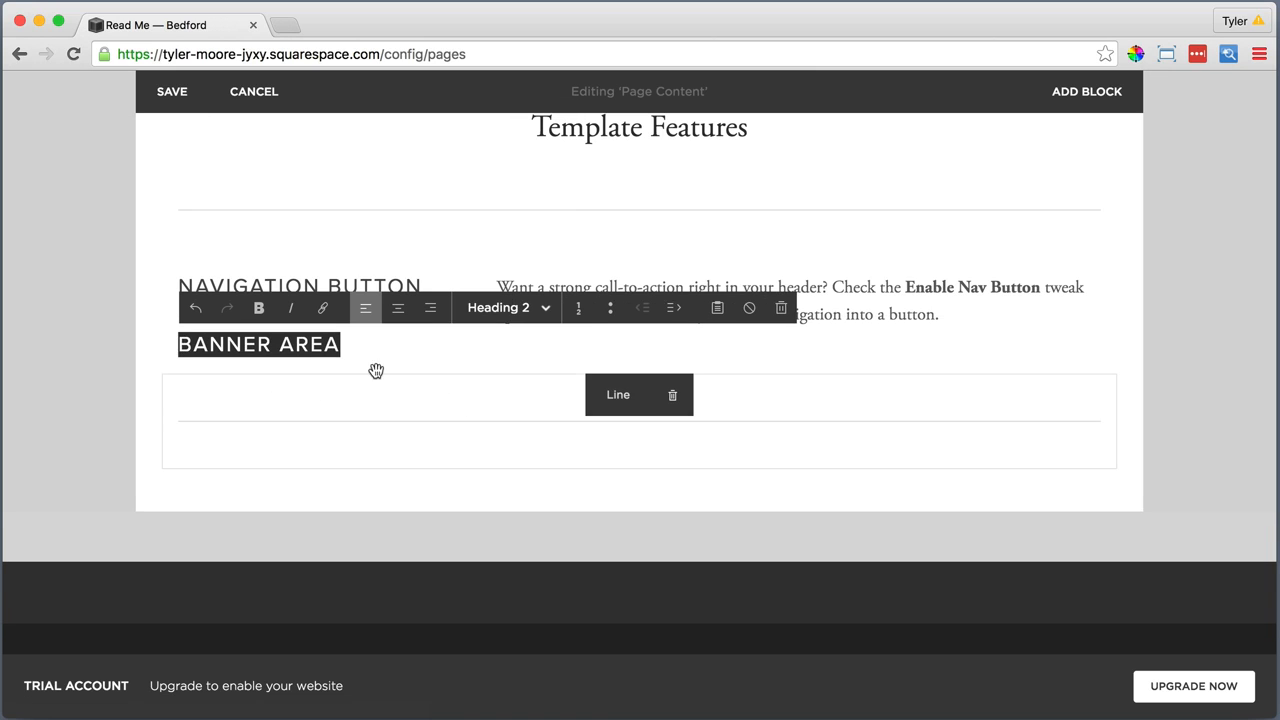
left_click(366, 341)
left_click(357, 480)
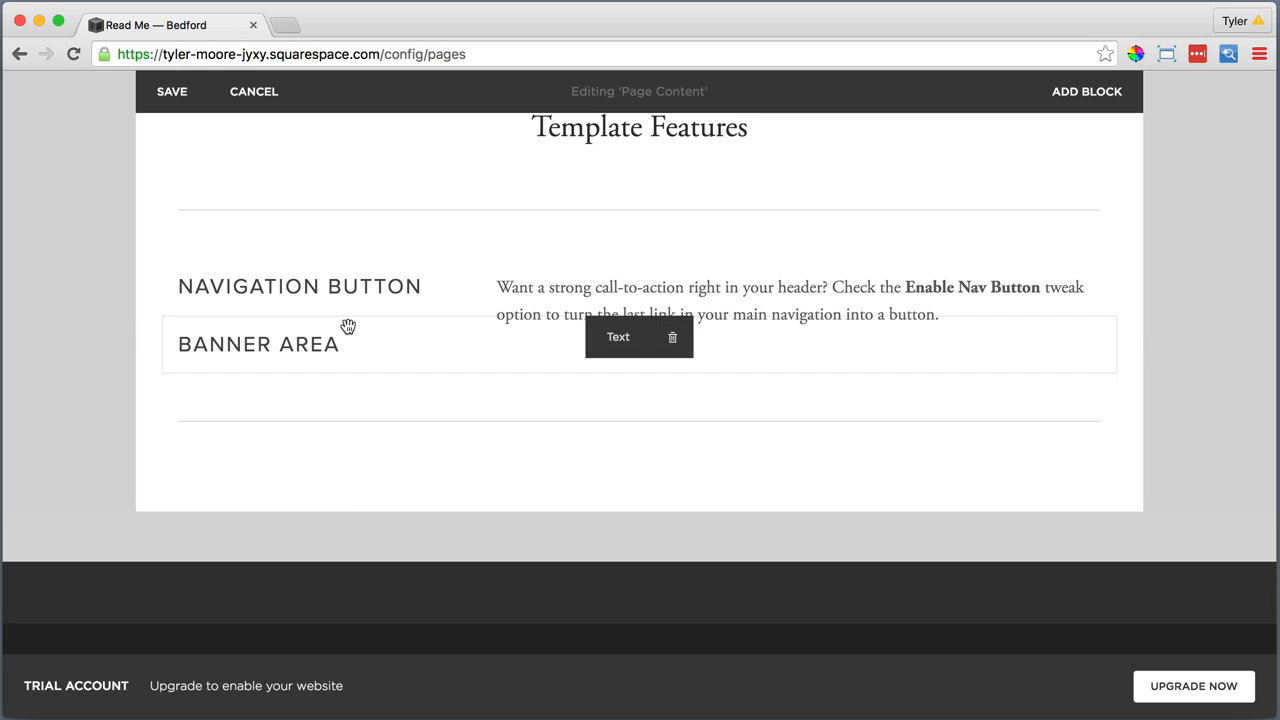
left_click_drag(609, 343, 623, 460)
Below "Banner Area", add a Text block and paste the banner instructions beginning "There are several ways to use the Banner area" as plain text
left_click_drag(410, 491, 161, 505)
left_click(161, 505)
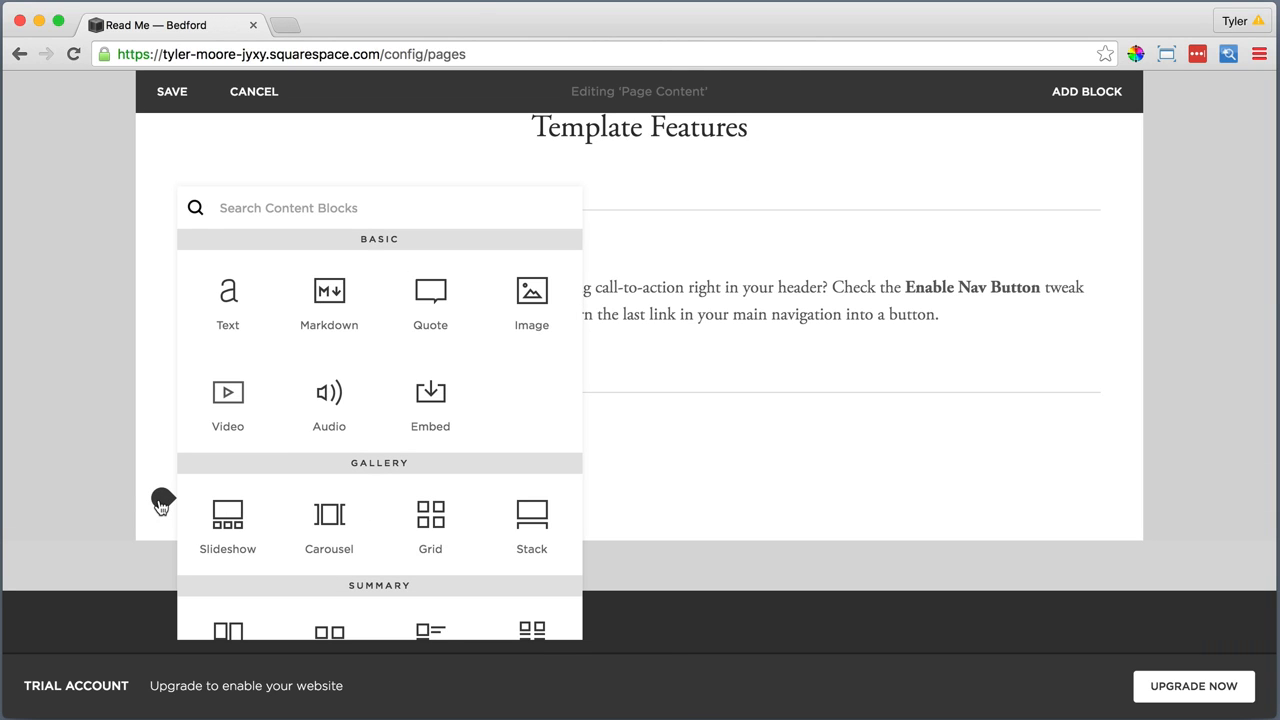
left_click(228, 300)
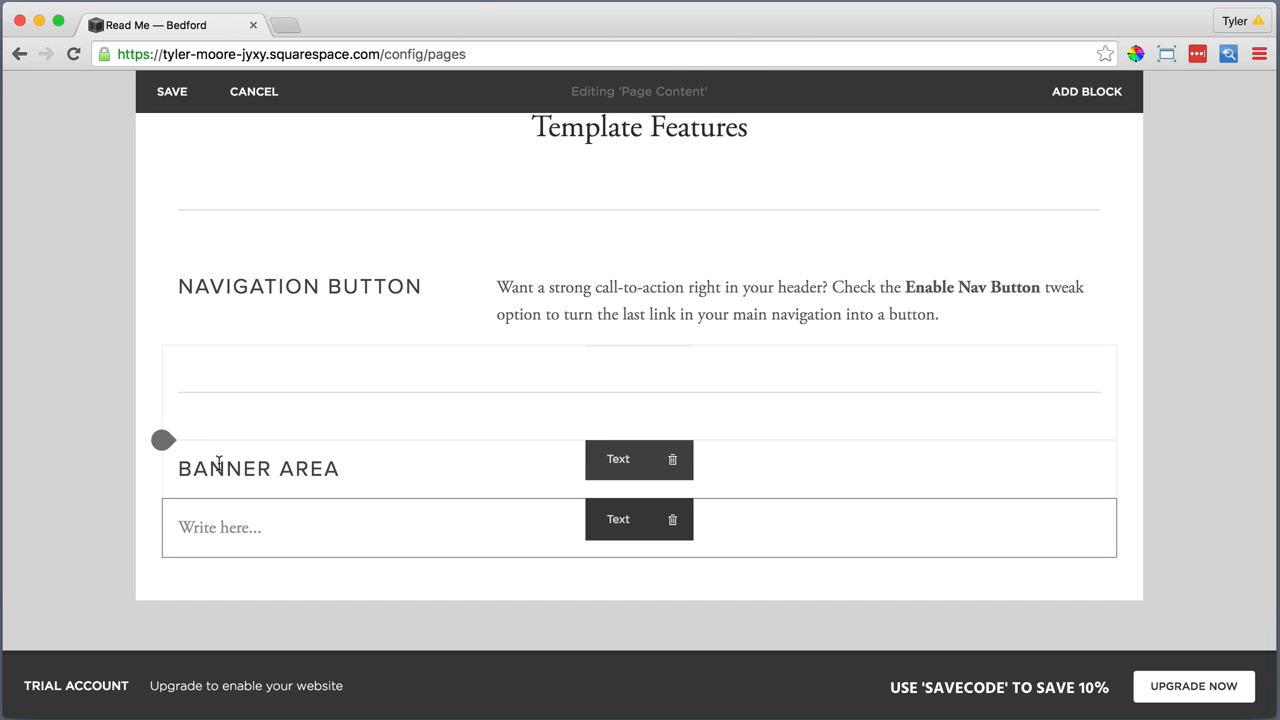
left_click(258, 530)
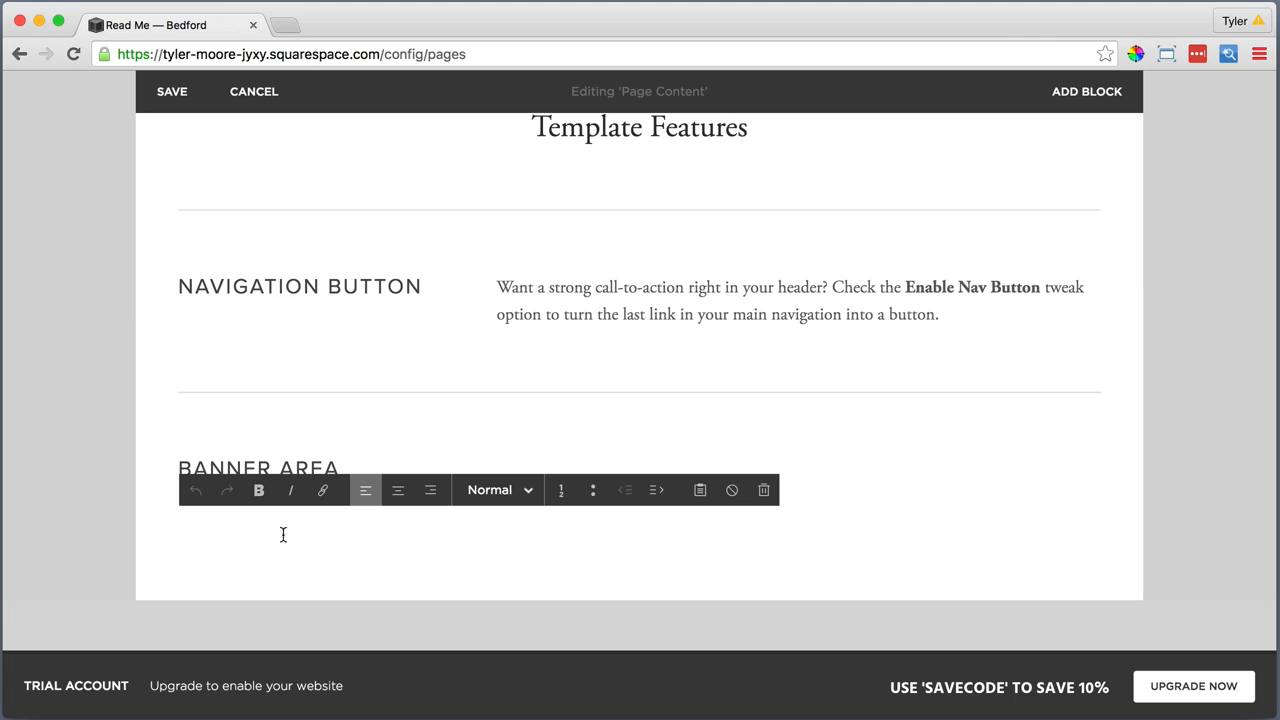
left_click(700, 490)
right_click(575, 339)
left_click(612, 436)
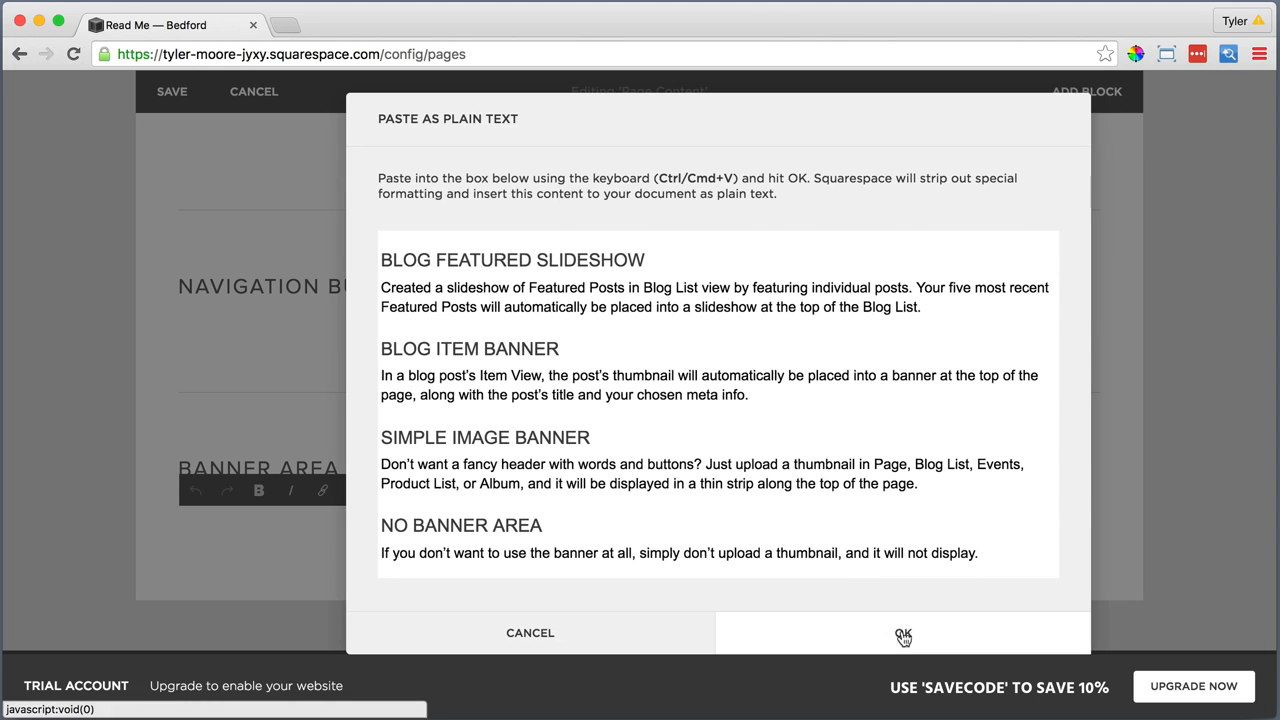
left_click(902, 634)
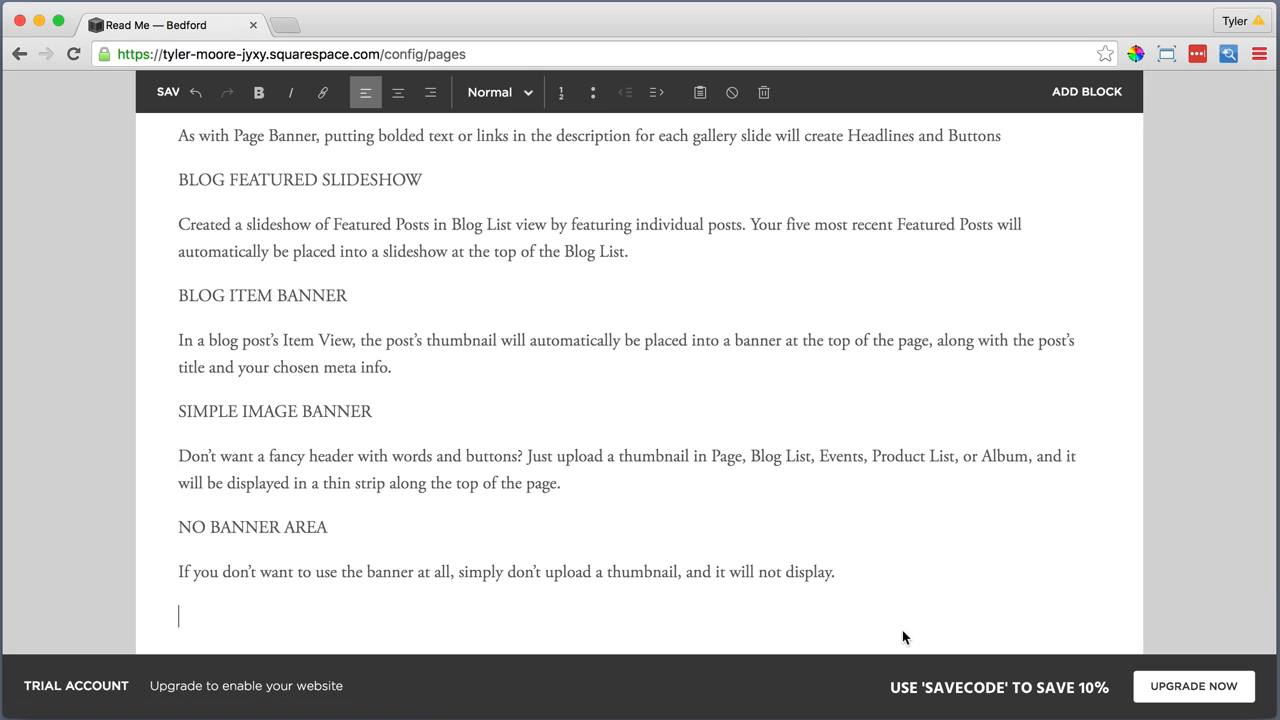
Format "PAGE BANNER" as Heading 3 and turn the "Bolded text" and "Links on the last line" lines into a bulleted list
scroll(514, 428, "up", 10)
scroll(495, 424, "up", 2)
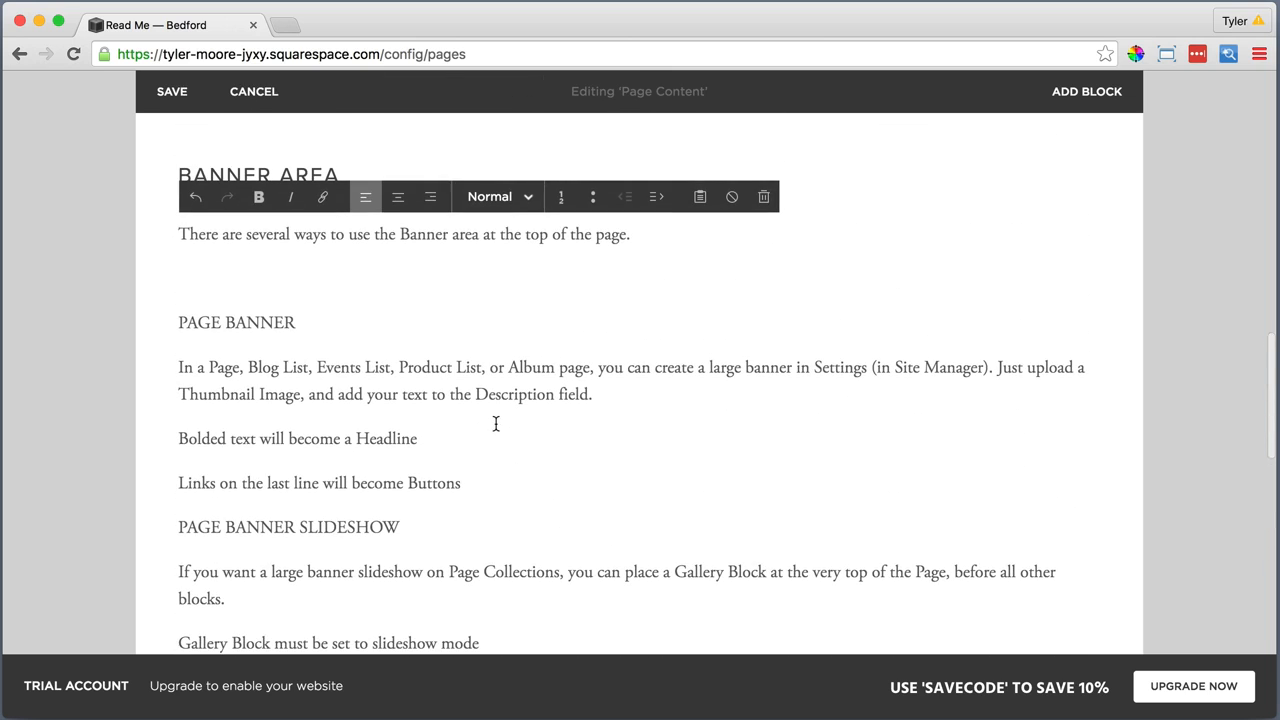
left_click_drag(275, 318, 176, 319)
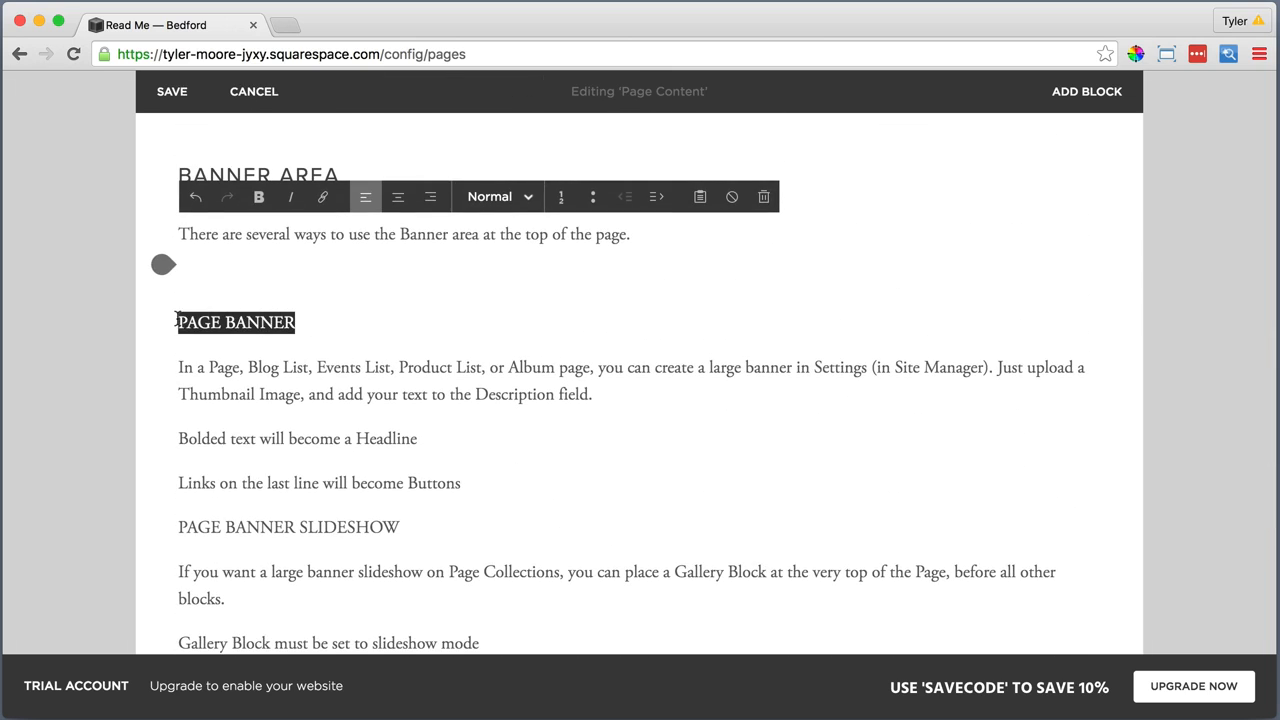
left_click(489, 197)
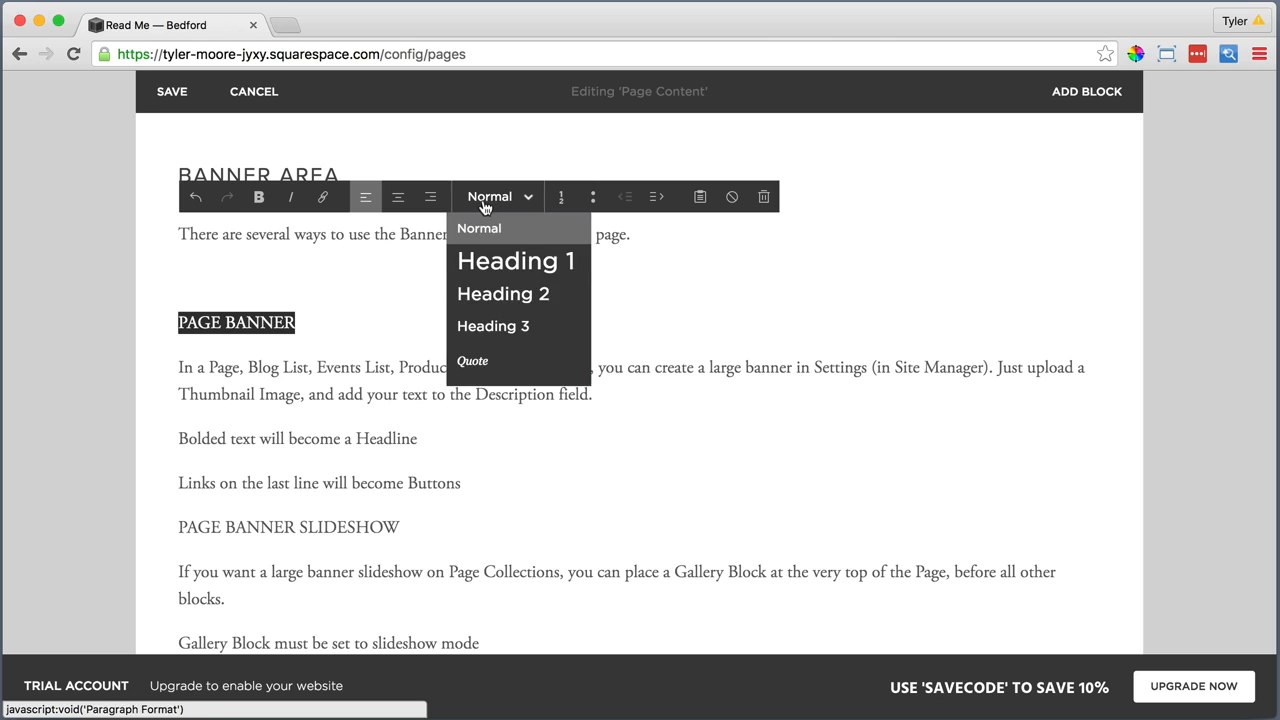
left_click(480, 323)
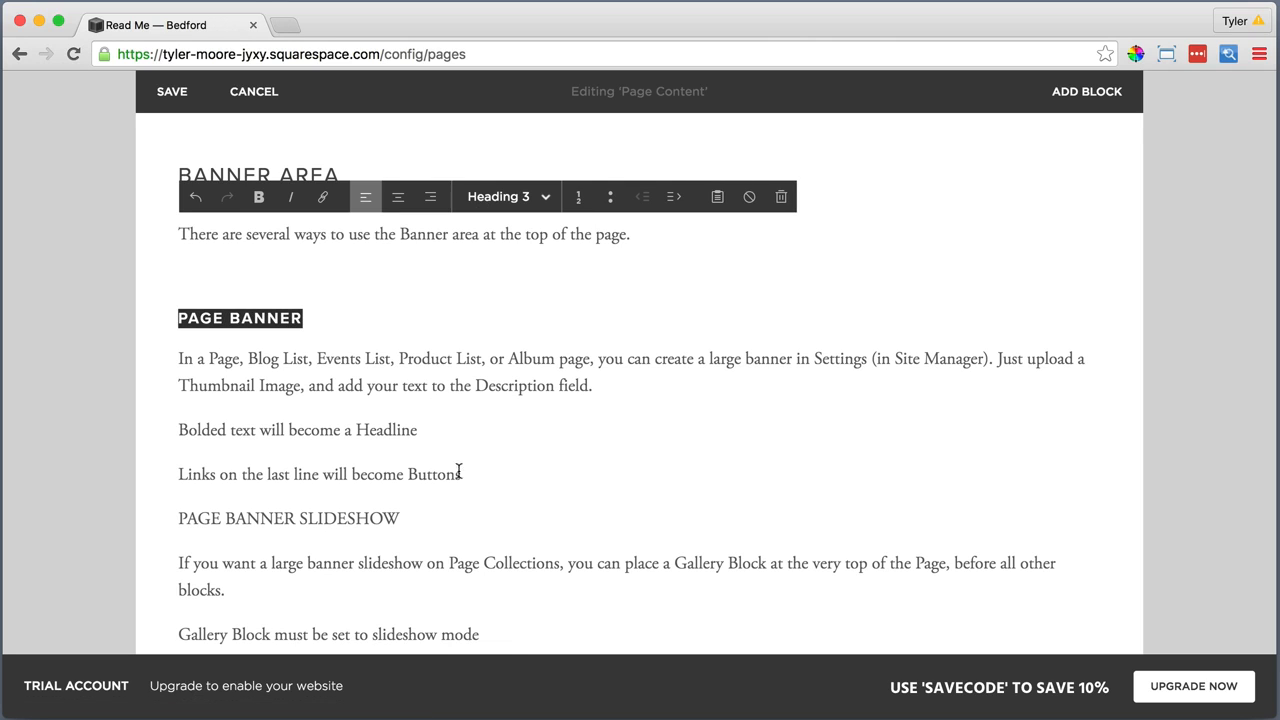
left_click_drag(459, 474, 178, 430)
left_click(593, 197)
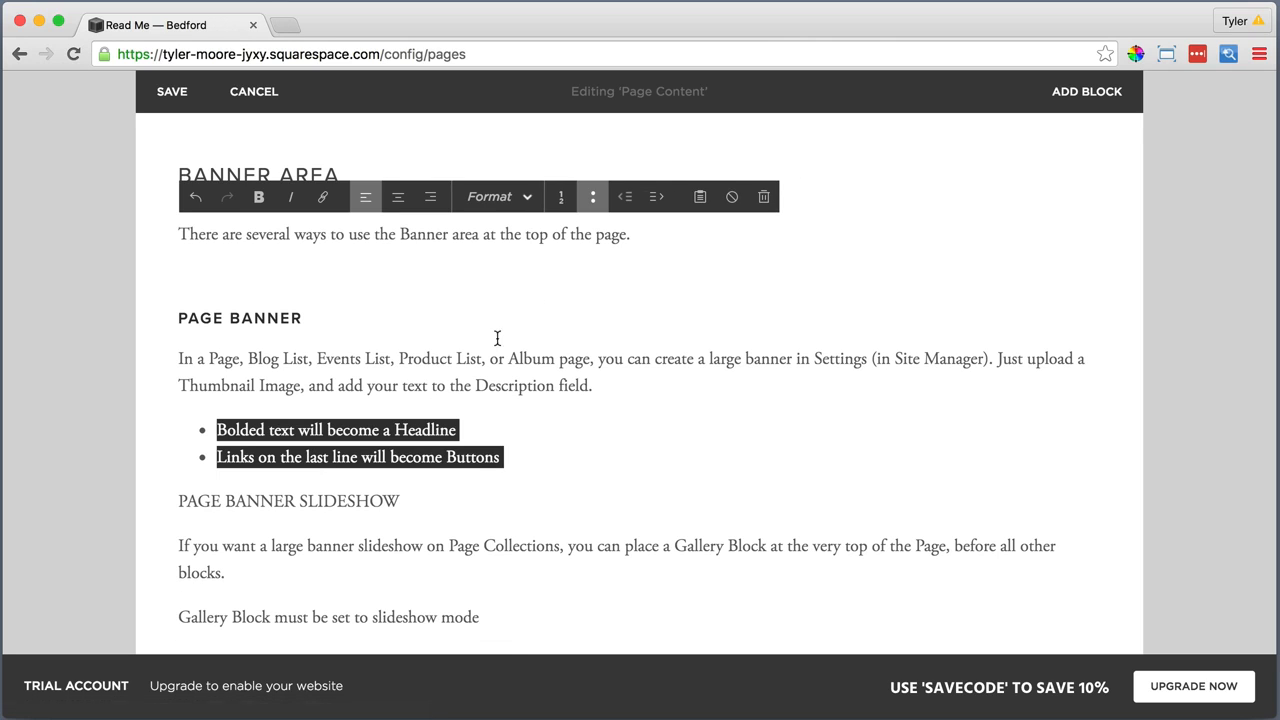
Insert a blank line above "PAGE BANNER SLIDESHOW" and format that title as Heading 3
left_click(401, 499)
left_click(178, 503)
key("Return")
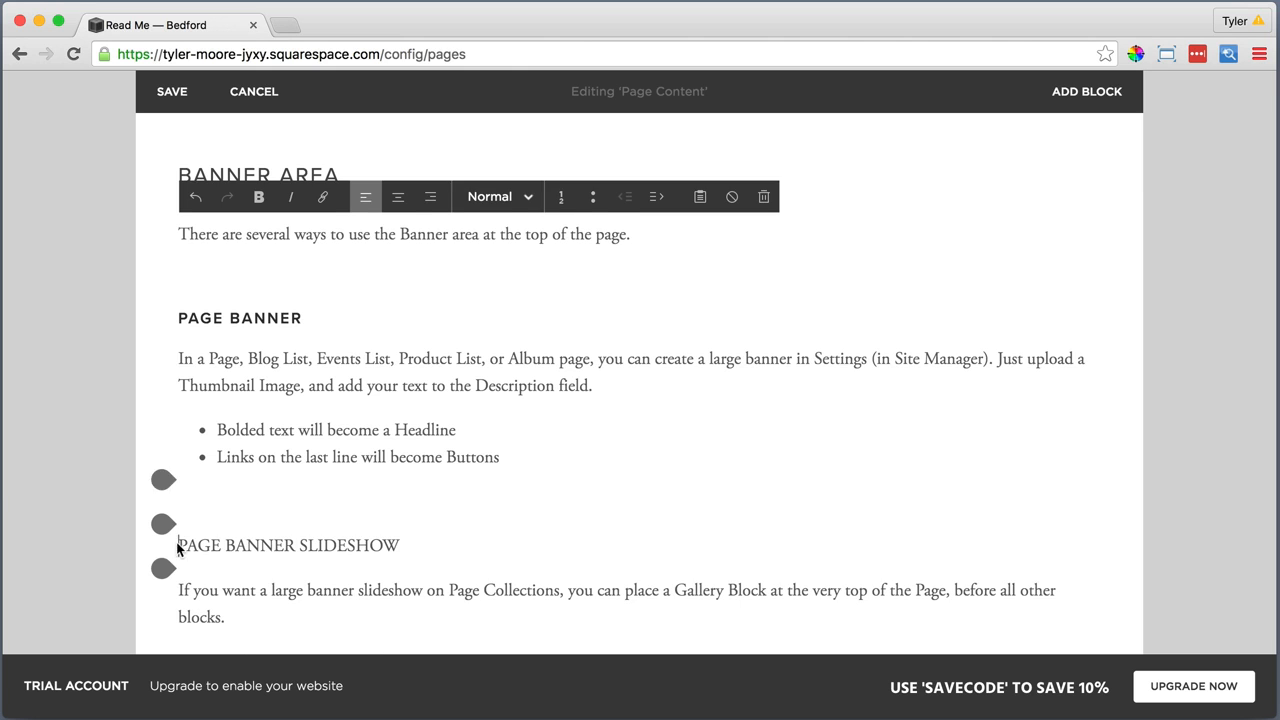
left_click_drag(178, 543, 400, 529)
left_click(497, 139)
left_click(493, 268)
Turn the "Gallery Block must be set to slideshow mode" and "As with Page Banner" lines into a bulleted list
scroll(423, 354, "down", 3)
left_click_drag(178, 406, 1006, 451)
left_click(593, 92)
Insert a blank line above "BLOG FEATURED SLIDESHOW" and format that title as Heading 3
left_click(179, 478)
key("Return")
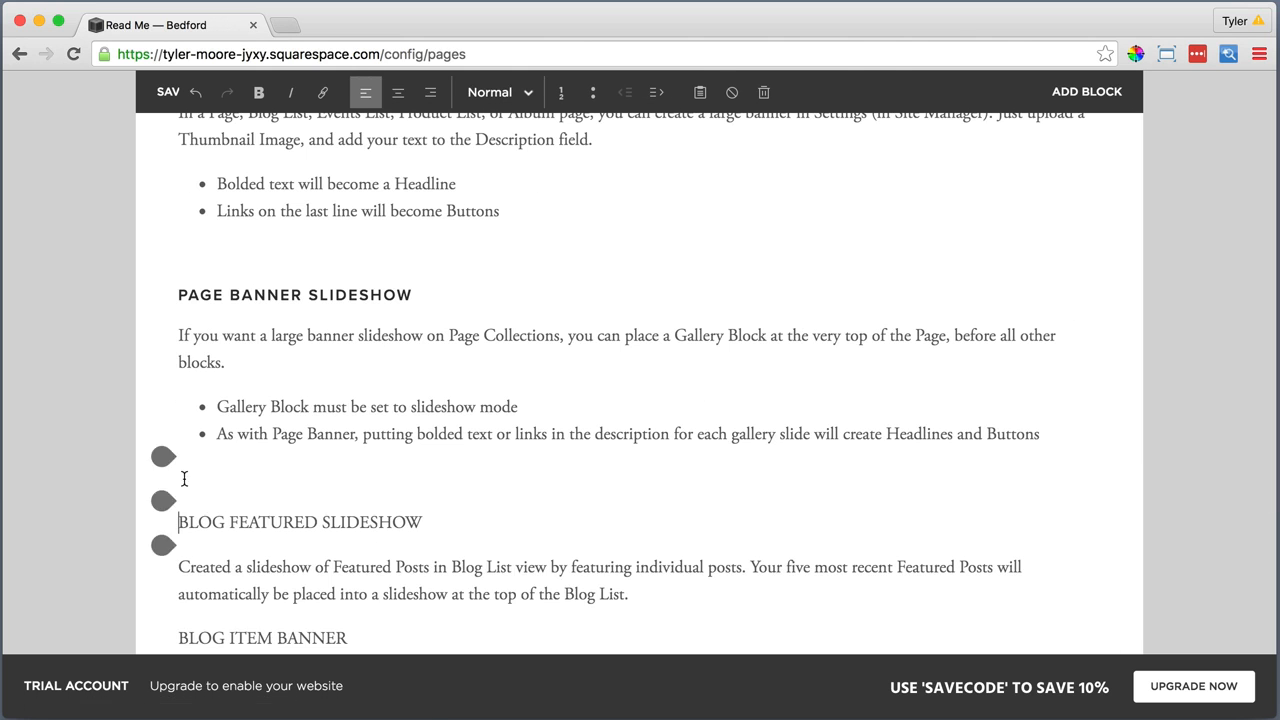
left_click_drag(179, 521, 428, 521)
left_click(497, 92)
left_click(477, 220)
Insert a blank line above "BLOG ITEM BANNER" and format that title as Heading 3
scroll(477, 218, "down", 3)
left_click(179, 408)
key("Return")
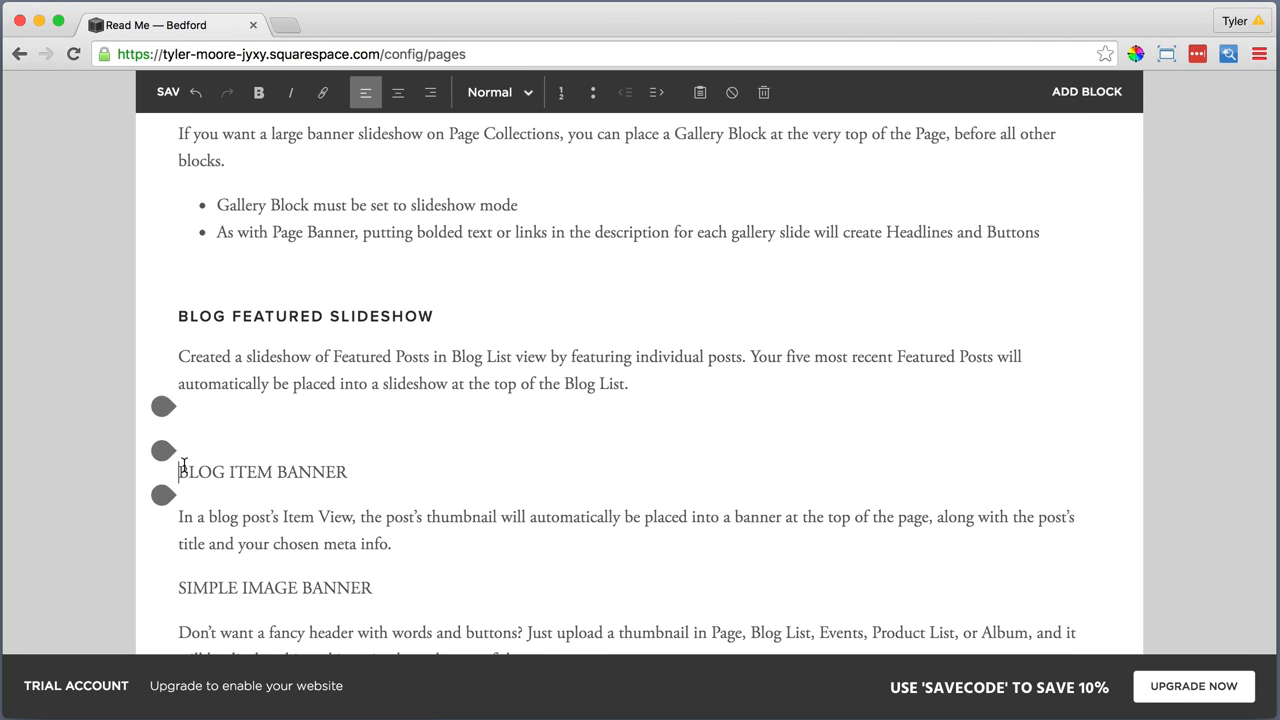
left_click_drag(179, 471, 352, 471)
left_click(497, 92)
left_click(483, 215)
Insert a blank line above "SIMPLE IMAGE BANNER" and format that title as Heading 3
scroll(483, 215, "down", 3)
left_click(179, 410)
key("Return")
left_click_drag(178, 294, 382, 294)
left_click(491, 92)
left_click(488, 220)
Insert a blank line above "NO BANNER AREA" and format that title as Heading 3
left_click(179, 403)
key("Return")
left_click_drag(178, 443, 328, 443)
left_click(497, 92)
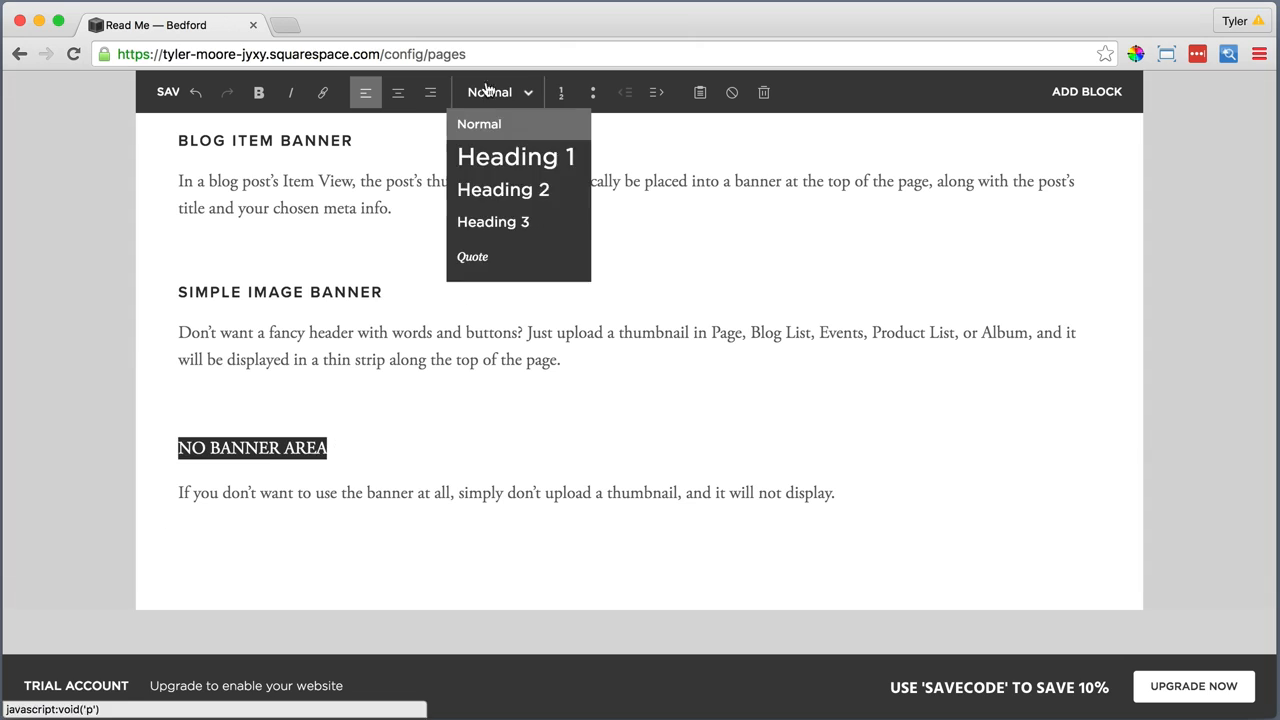
left_click(483, 217)
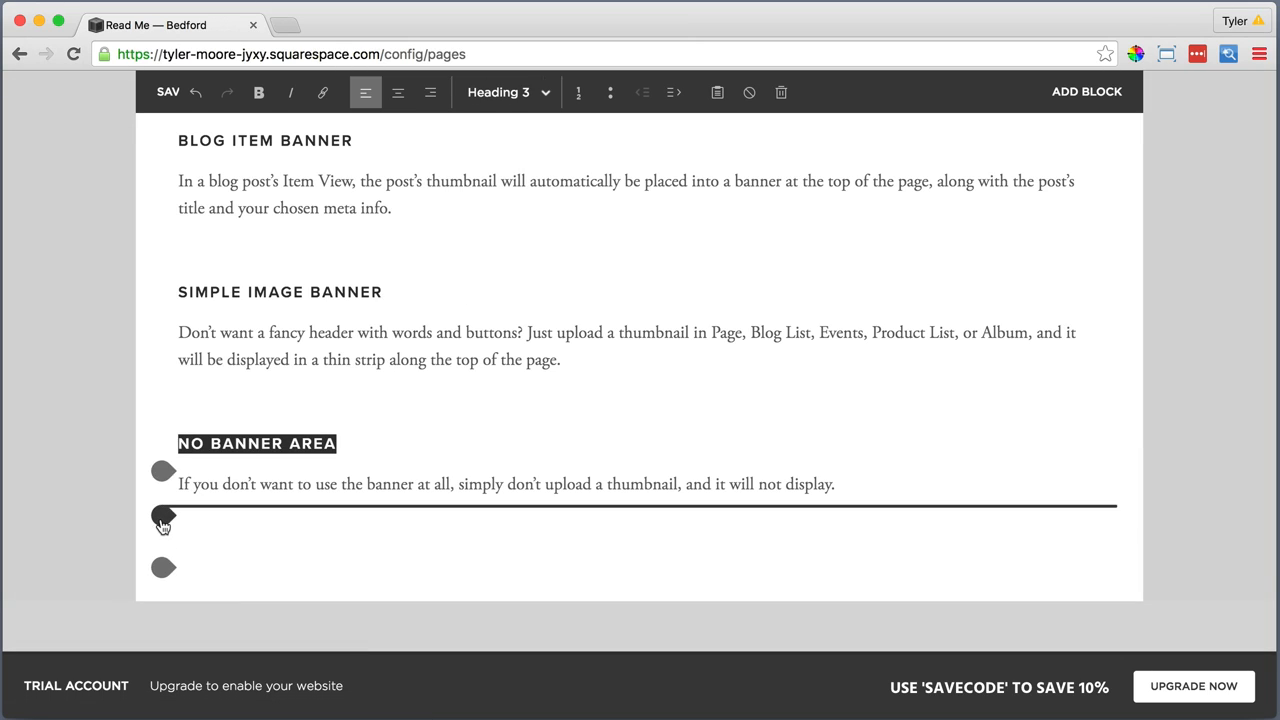
Add a Line block below the "No Banner Area" paragraph
left_click(164, 517)
scroll(207, 528, "down", 3)
left_click(325, 490)
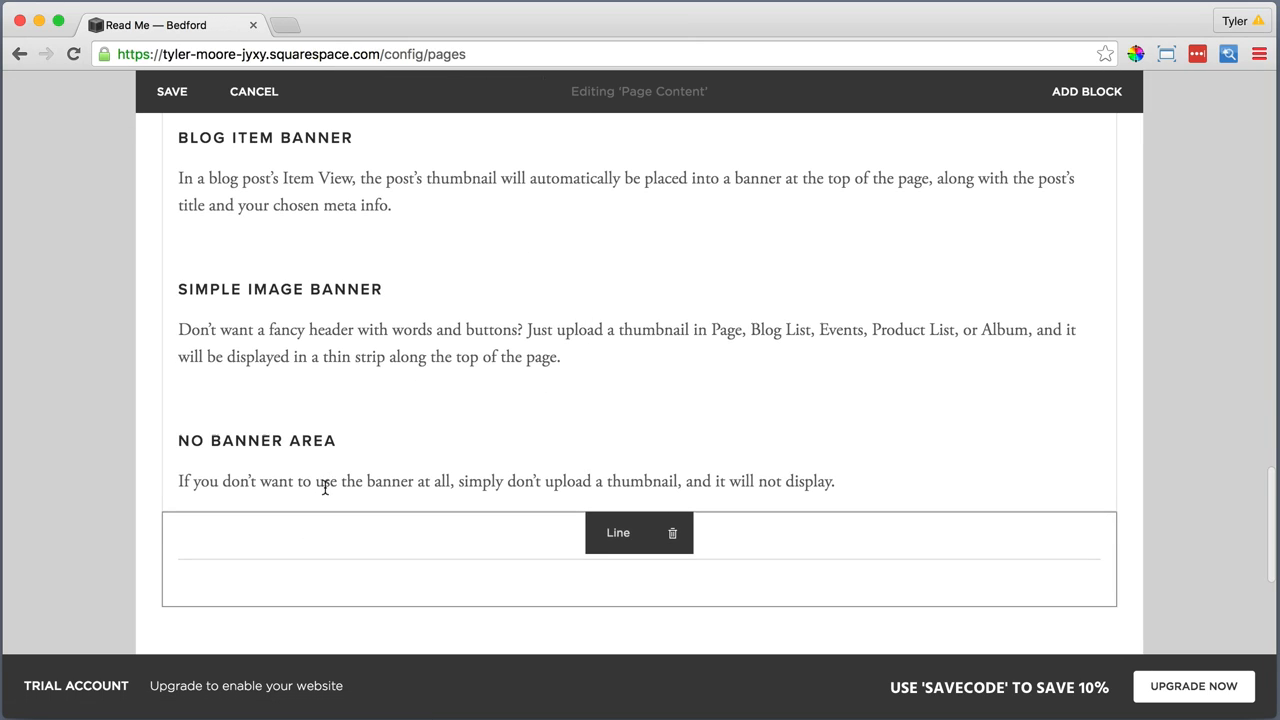
Separate the banner text from the "Banner Area" heading with the new line and place it beside the heading as a column about two-thirds wide
left_click_drag(618, 530, 568, 249)
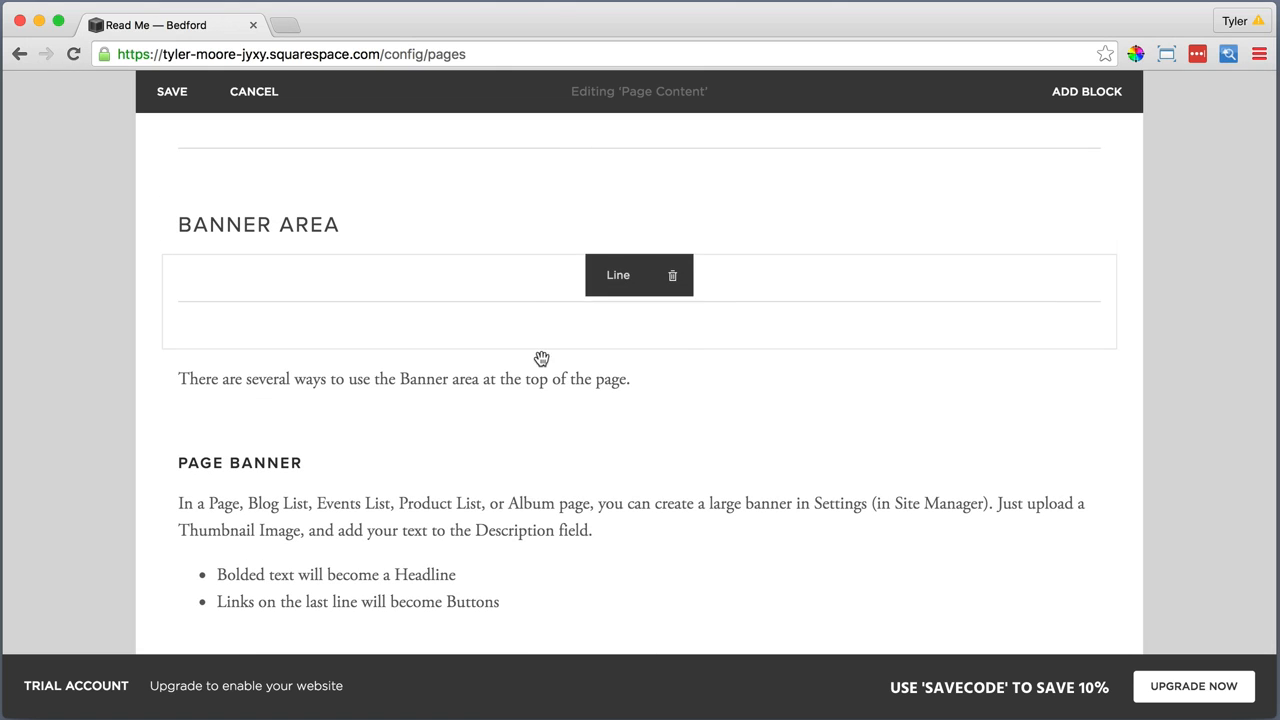
left_click_drag(614, 373, 832, 222)
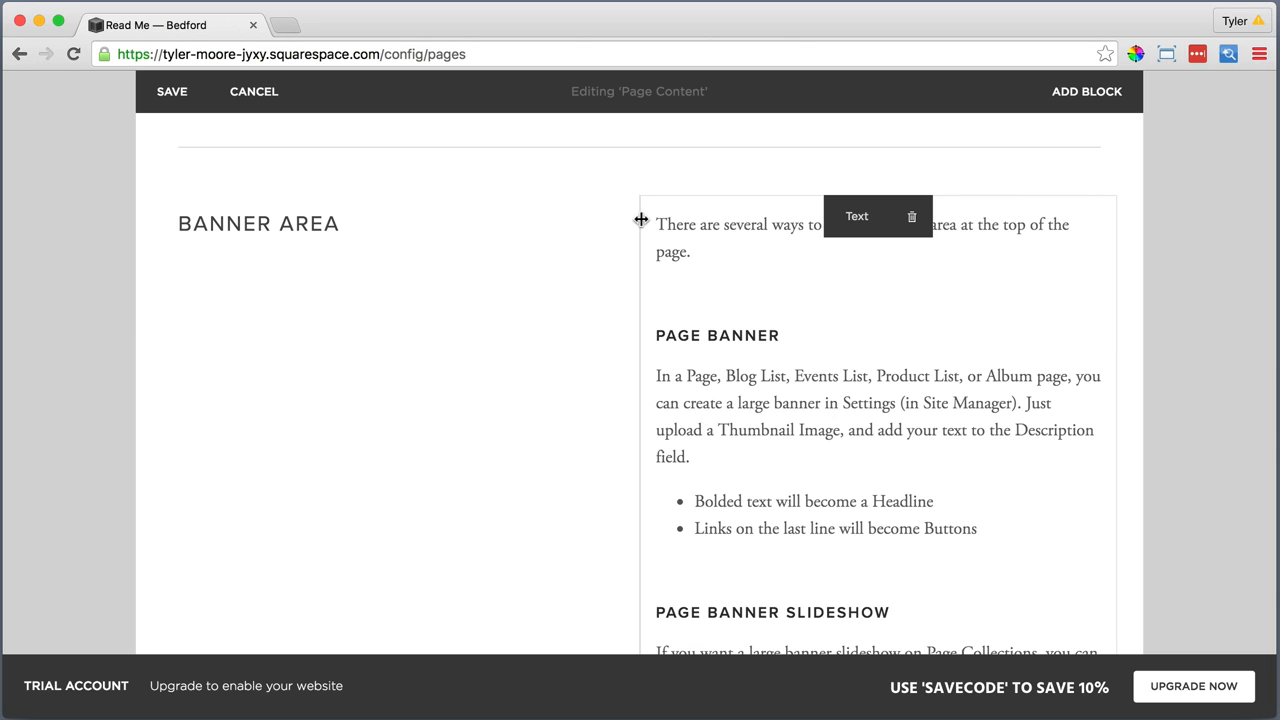
scroll(641, 218, "up", 2)
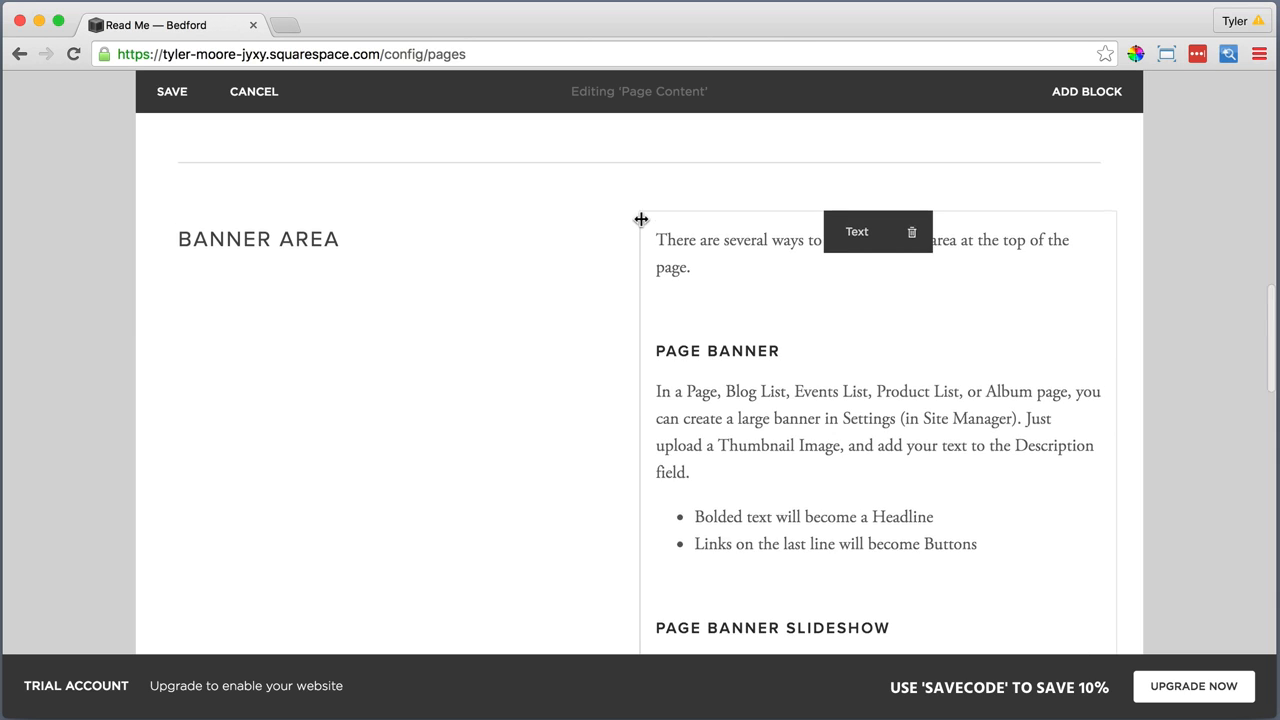
left_click_drag(640, 333, 520, 343)
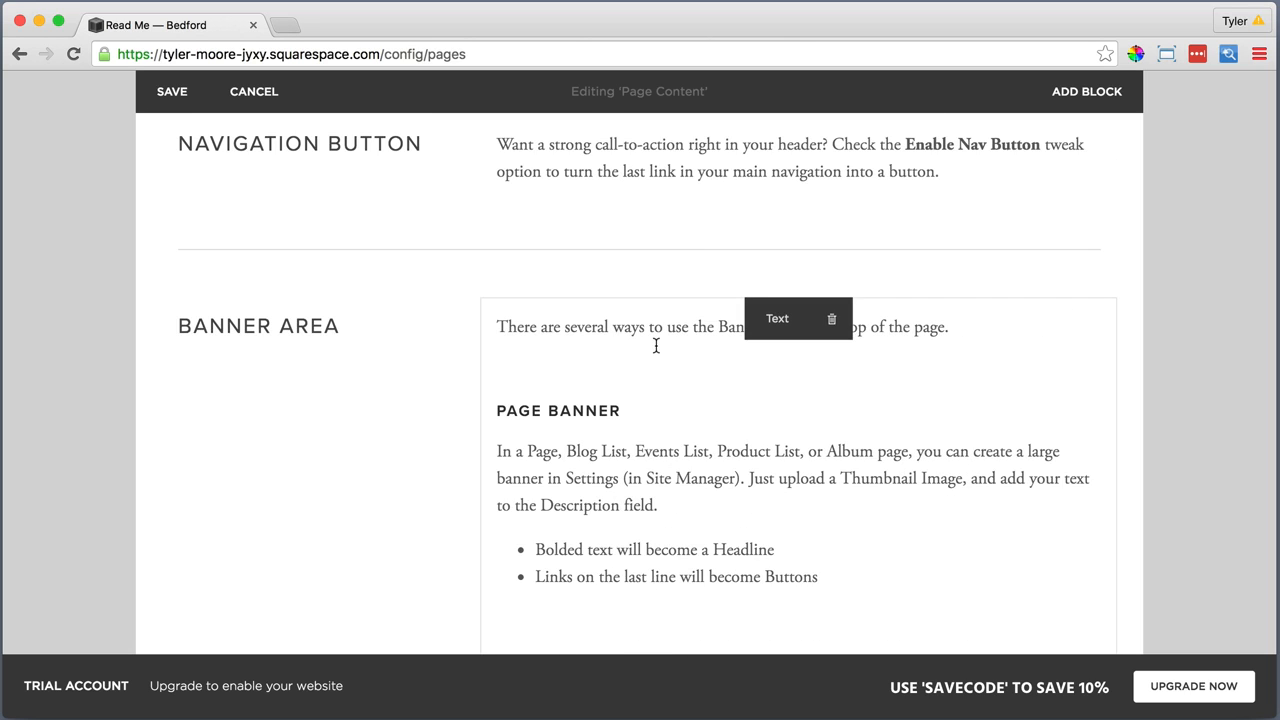
Add a Text block reading "Sidebar" in Heading 2 below the line that closes the "Banner Area" section
scroll(660, 346, "down", 8)
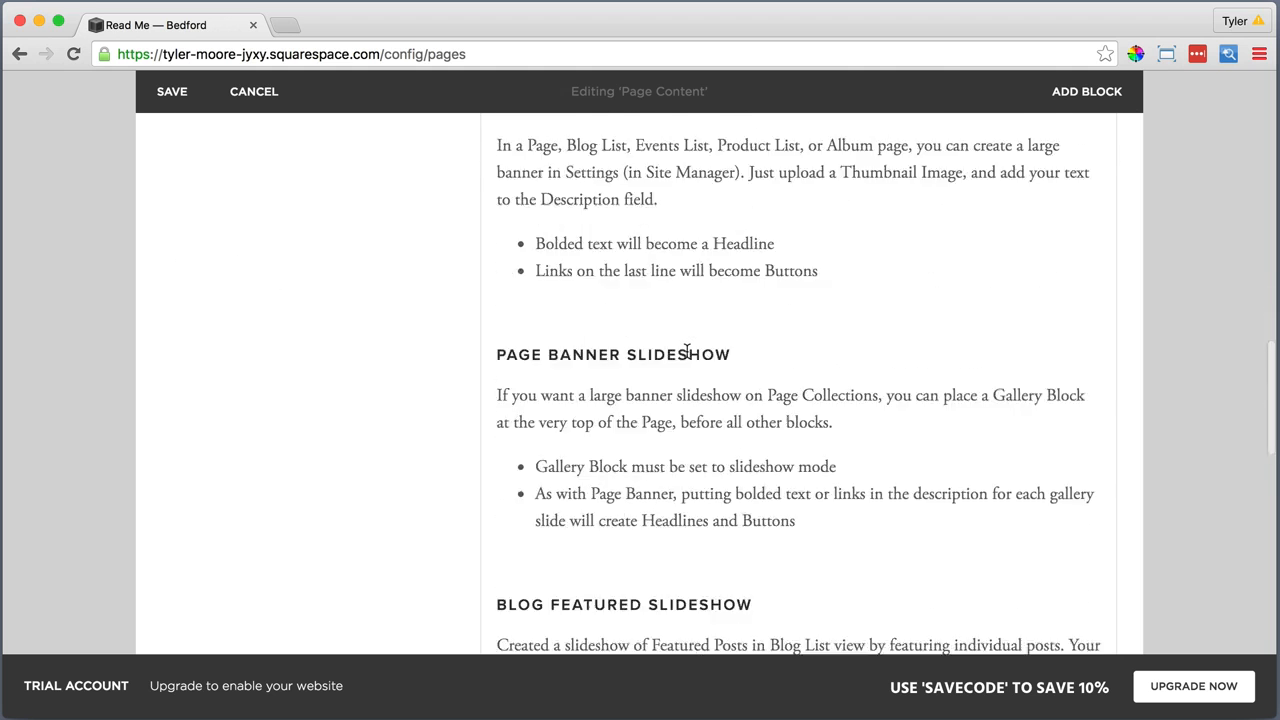
scroll(687, 351, "down", 13)
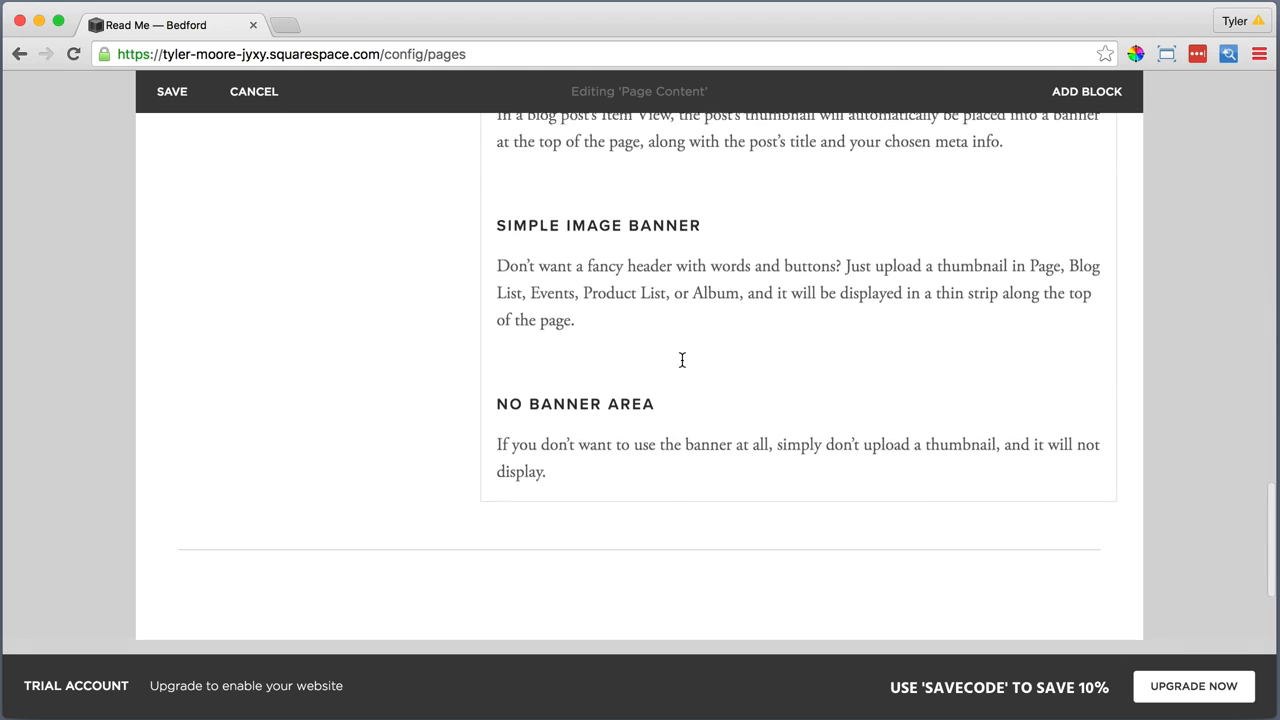
left_click(164, 592)
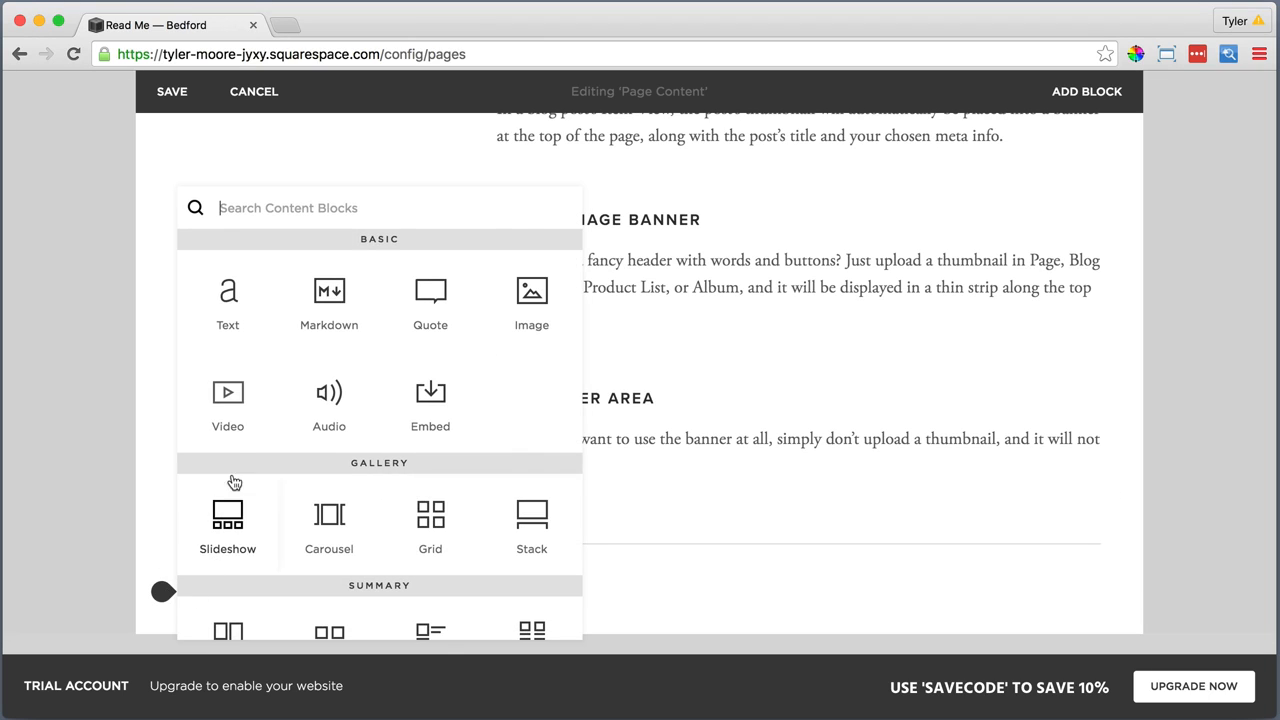
left_click(228, 310)
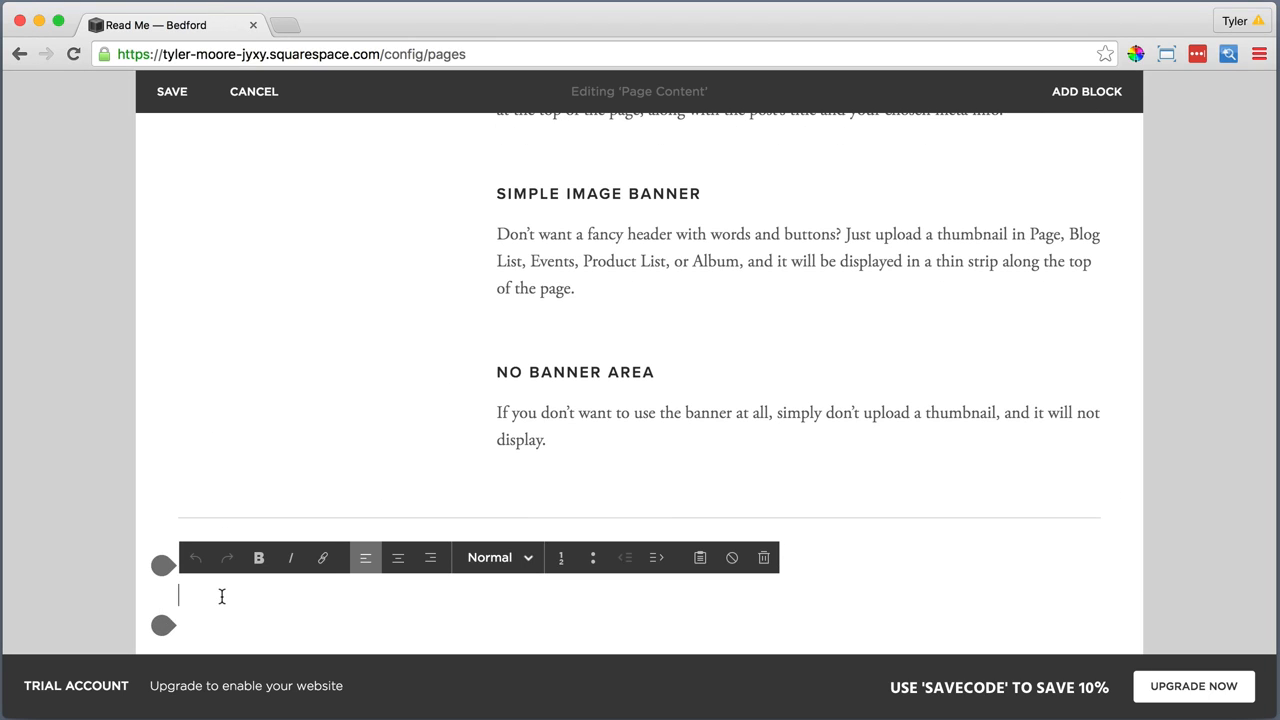
left_click_drag(230, 596, 185, 597)
left_click(495, 557)
left_click(505, 480)
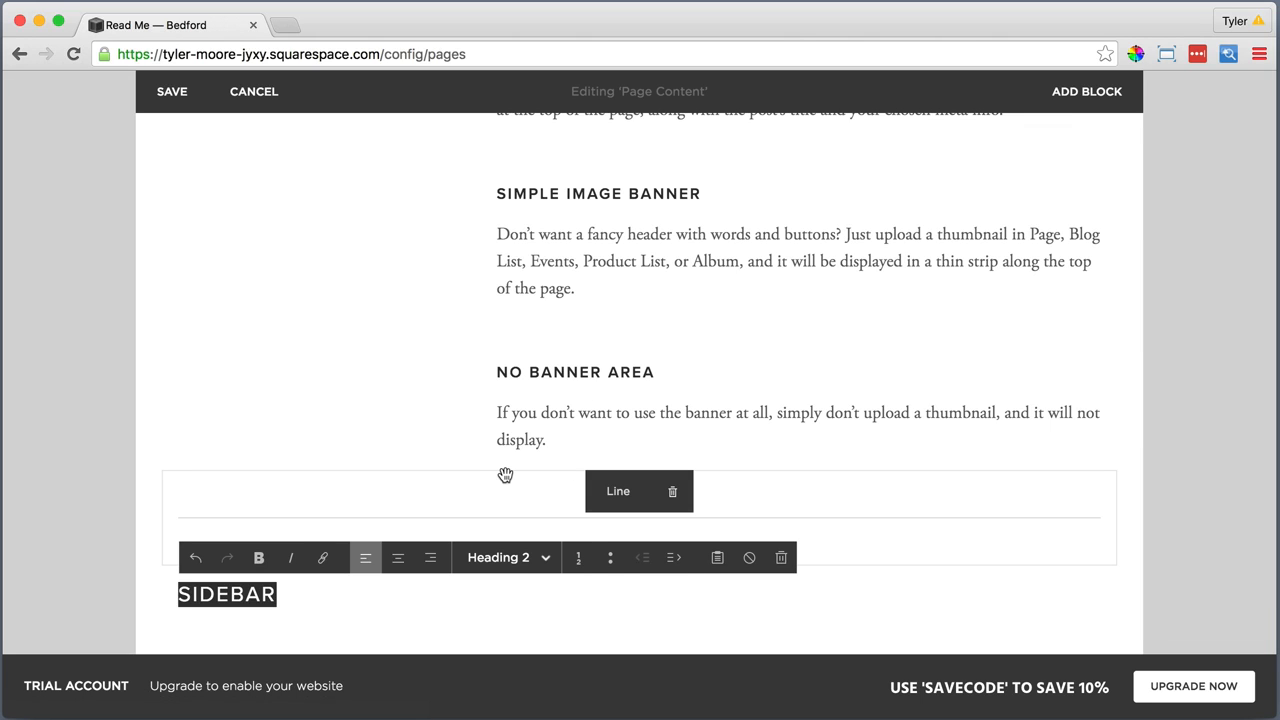
left_click(295, 595)
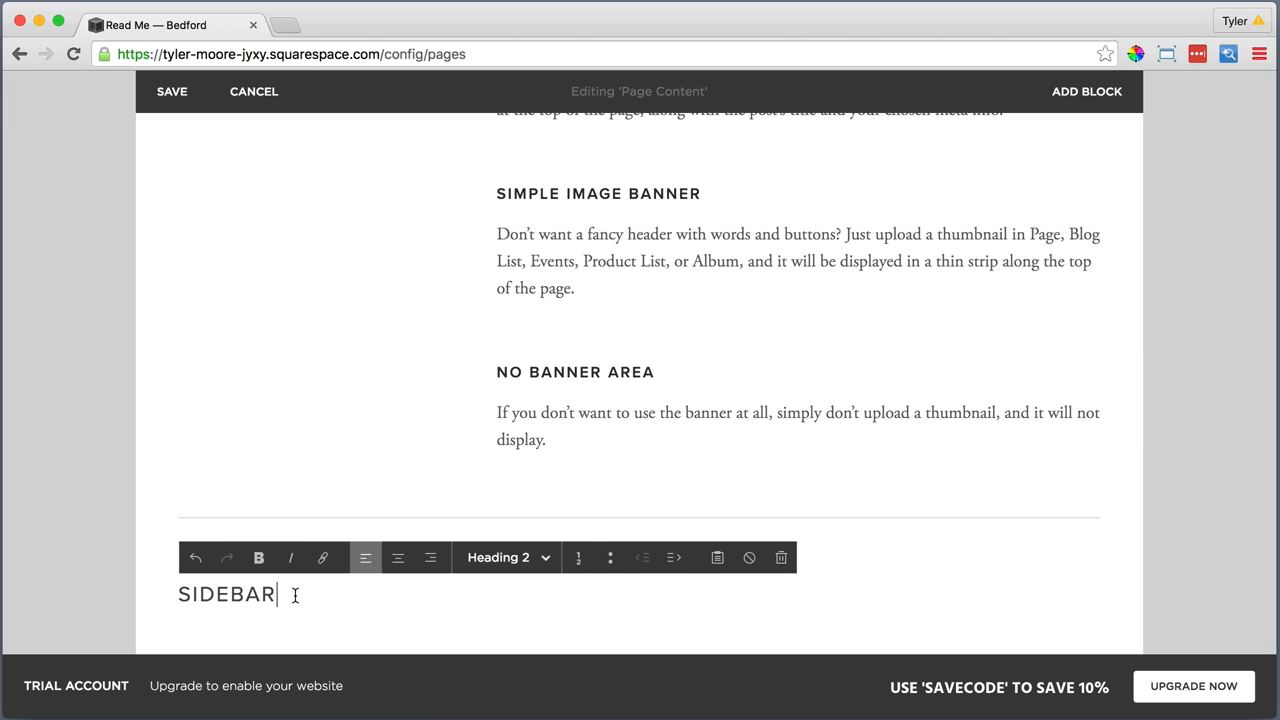
Add a Line block below the "Sidebar" heading
left_click(162, 628)
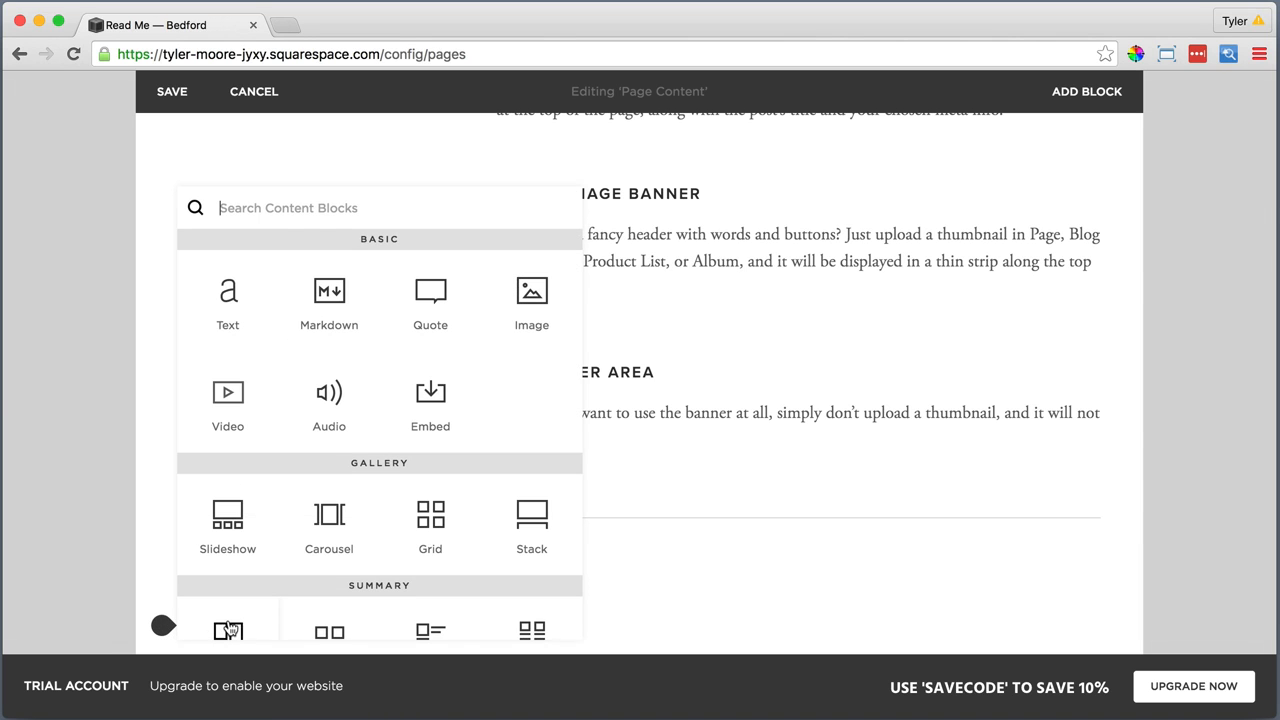
scroll(228, 628, "down", 4)
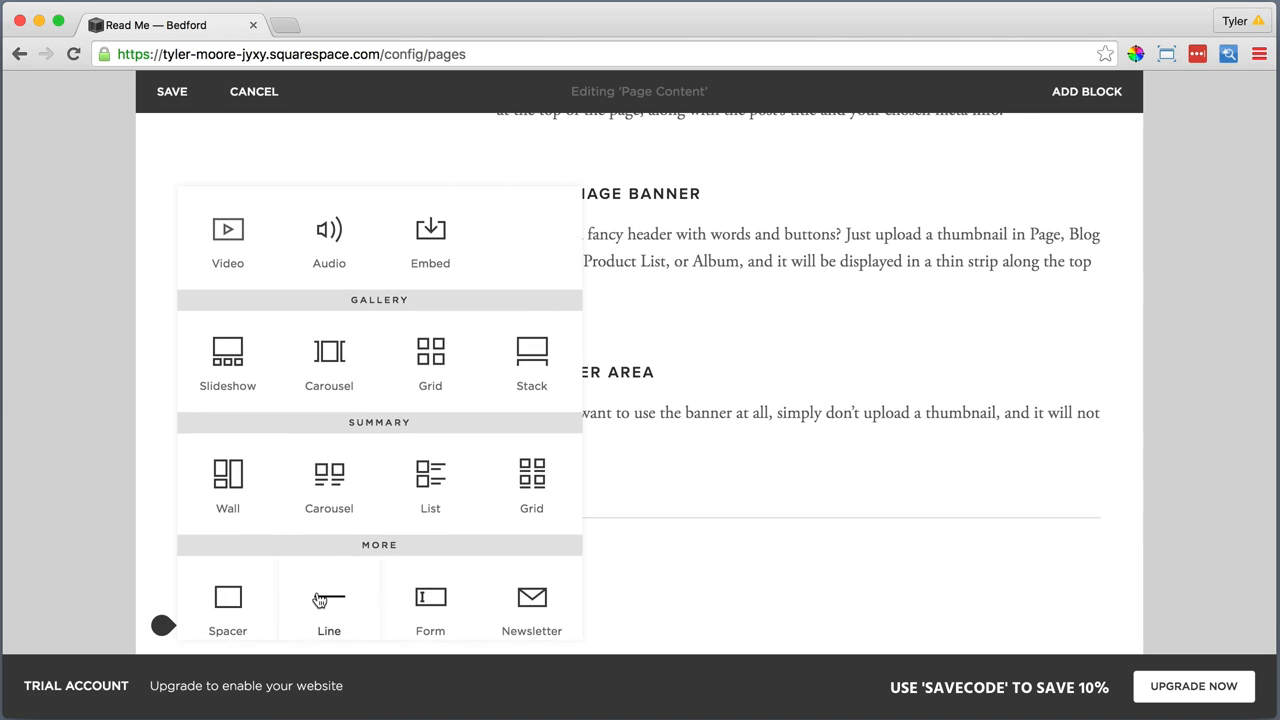
left_click(319, 600)
Add a Text block below the line under the "Sidebar" heading and paste the copied sidebar description into it as plain text
scroll(217, 560, "down", 2)
left_click(163, 521)
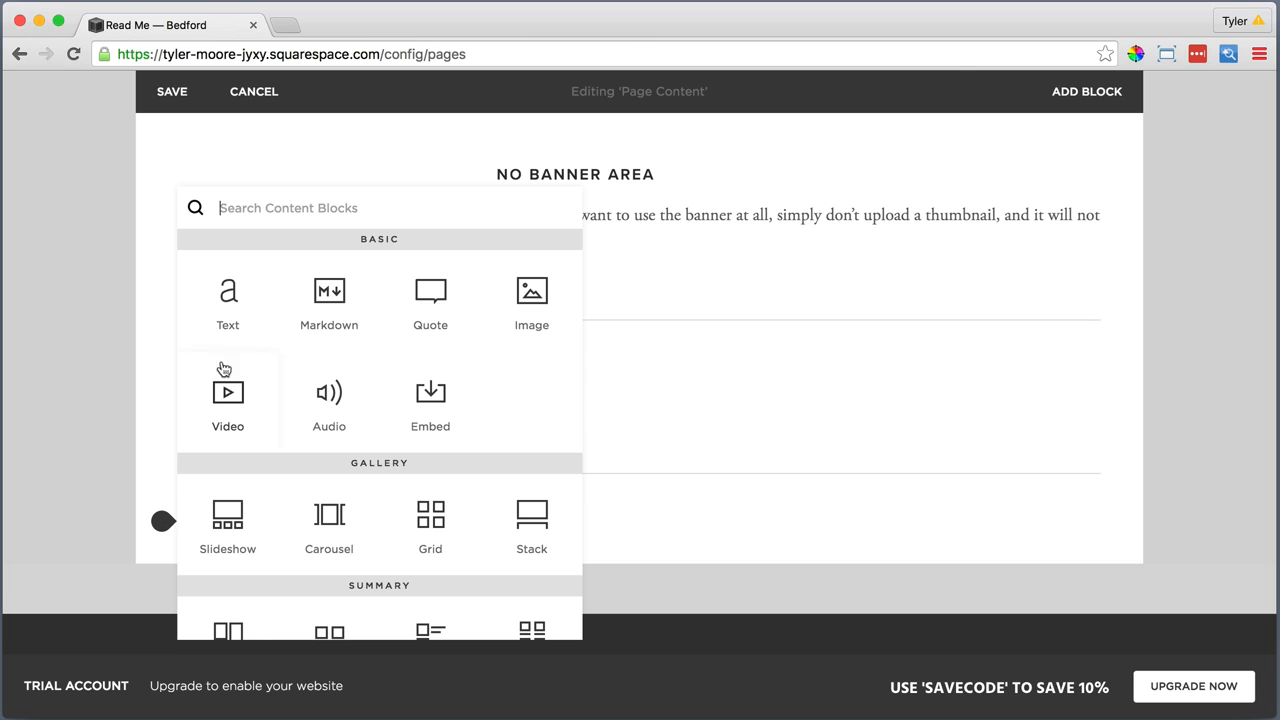
left_click(228, 300)
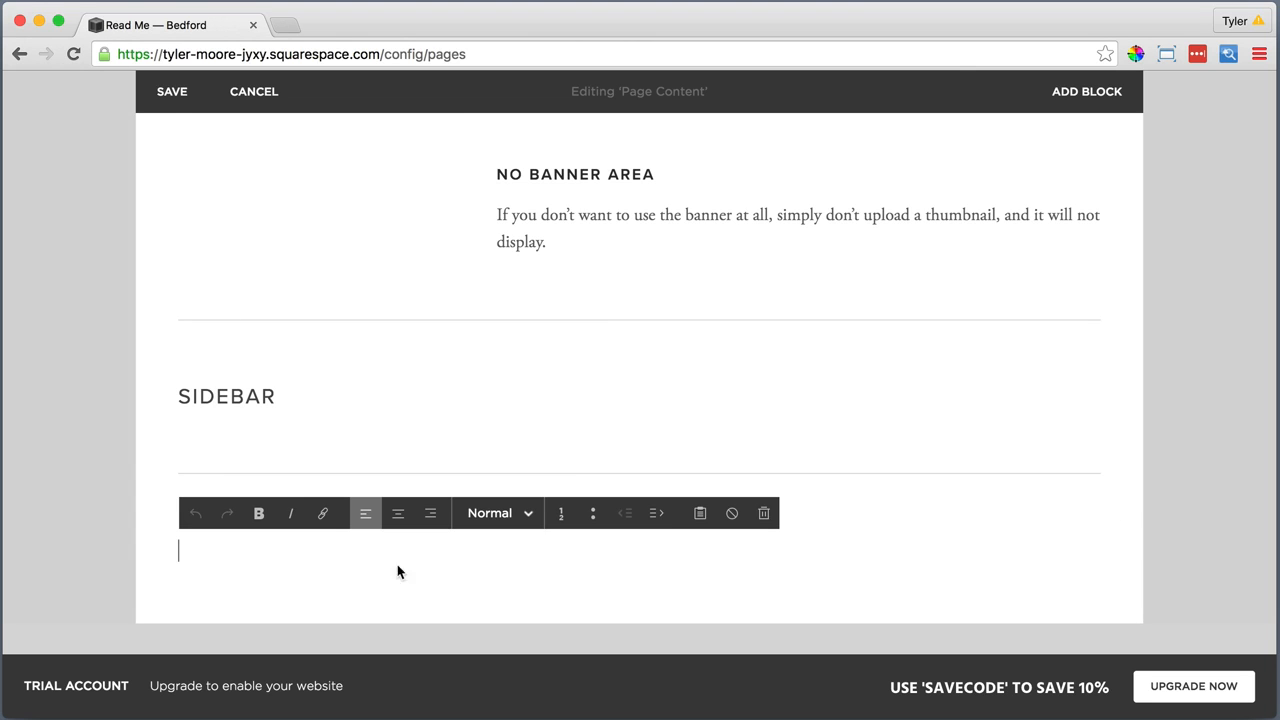
left_click(700, 513)
right_click(522, 337)
left_click(563, 428)
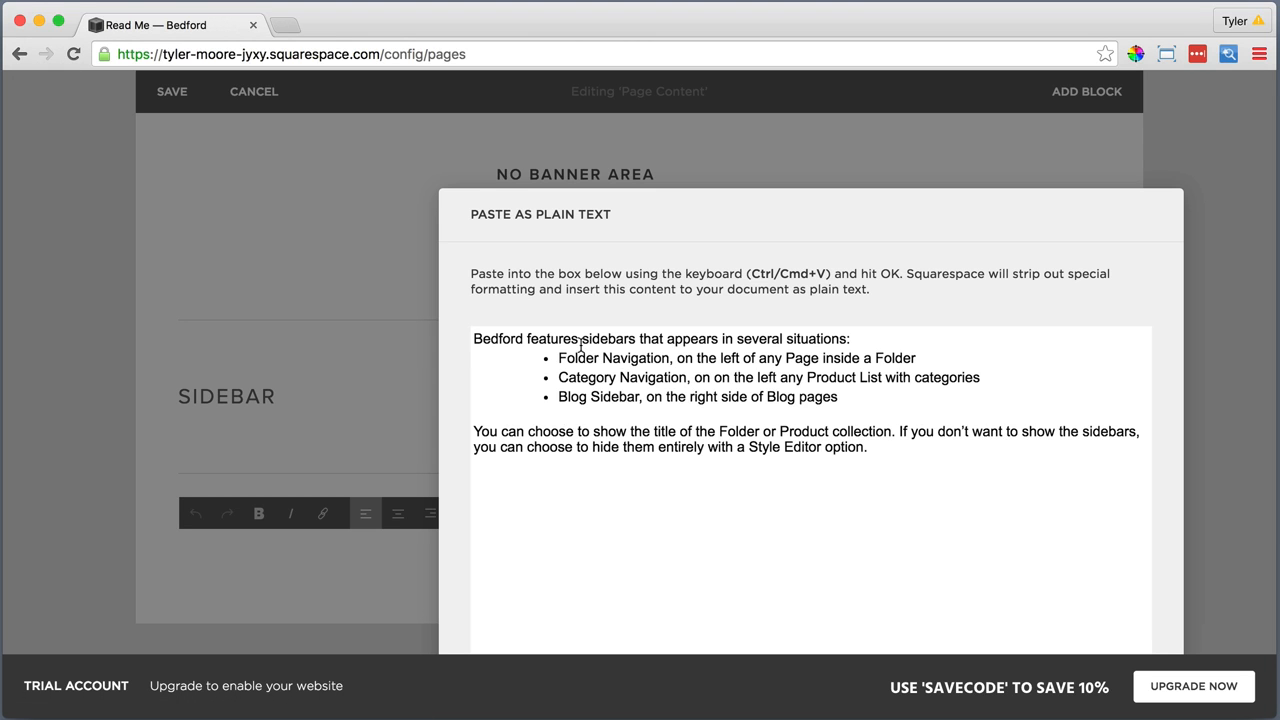
left_click(891, 629)
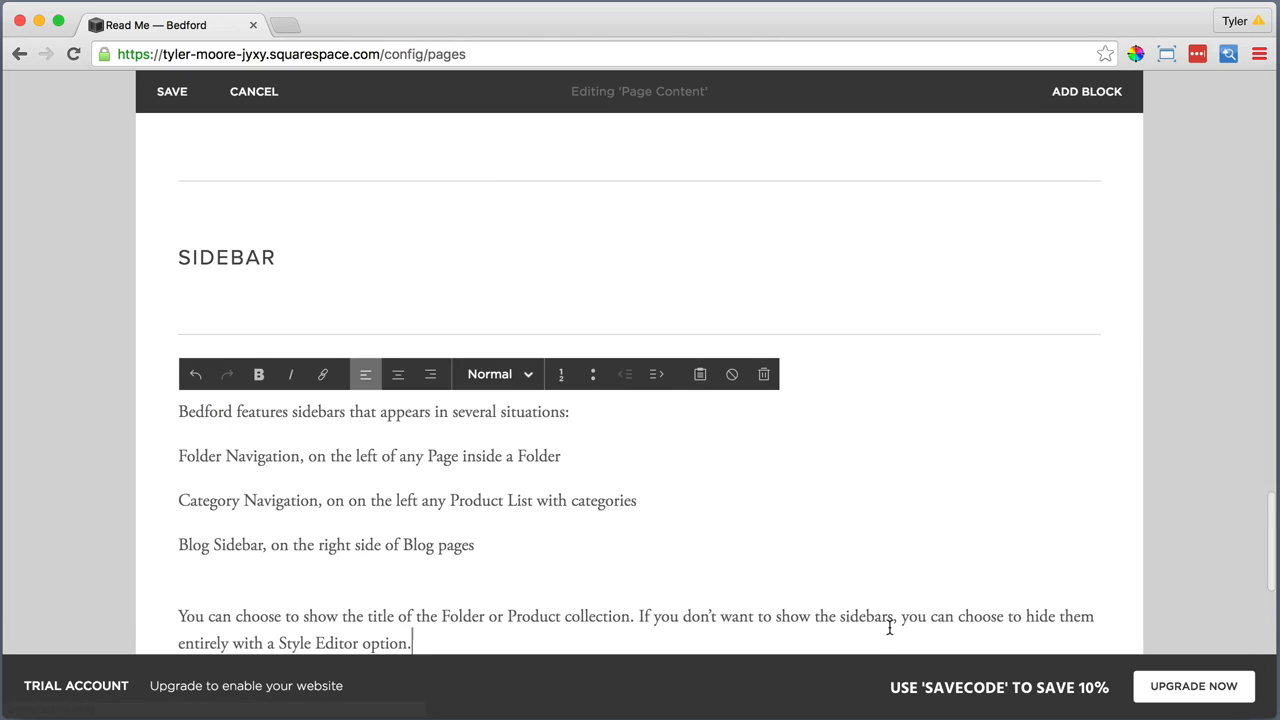
Turn the Folder Navigation, Category Navigation and Blog Sidebar lines into a bulleted list
scroll(703, 488, "down", 3)
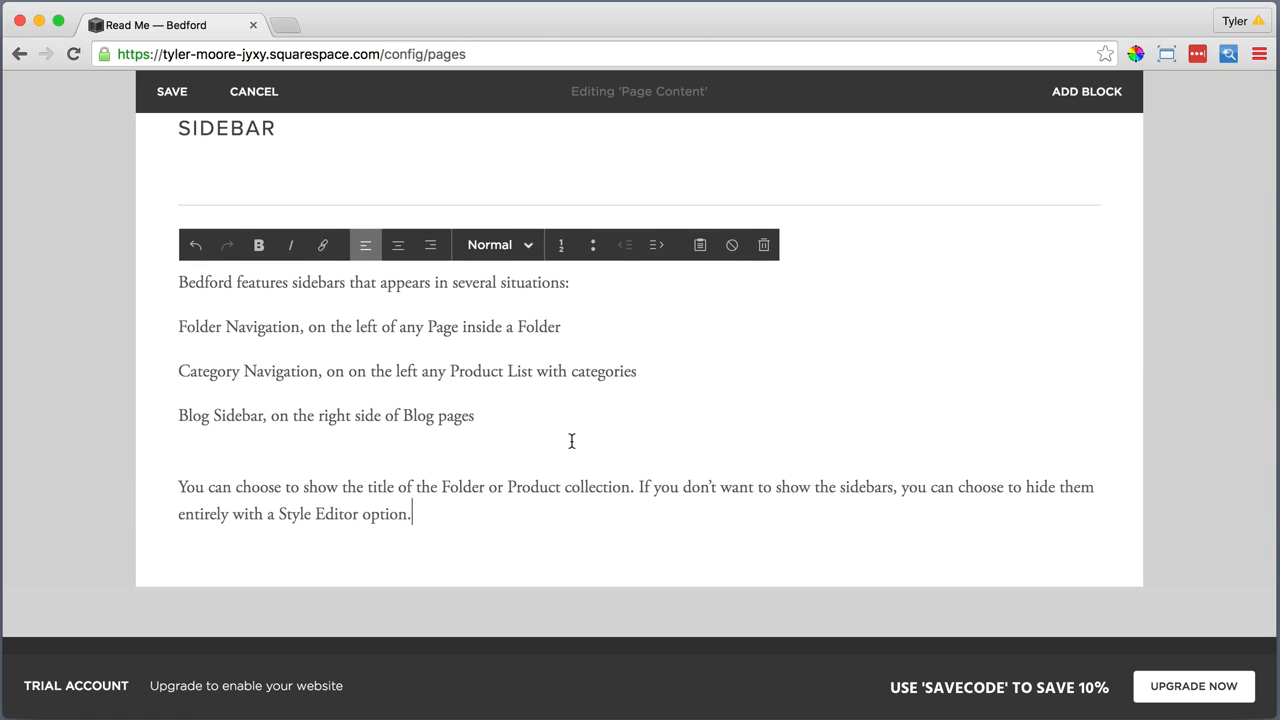
left_click_drag(476, 415, 178, 326)
left_click(593, 245)
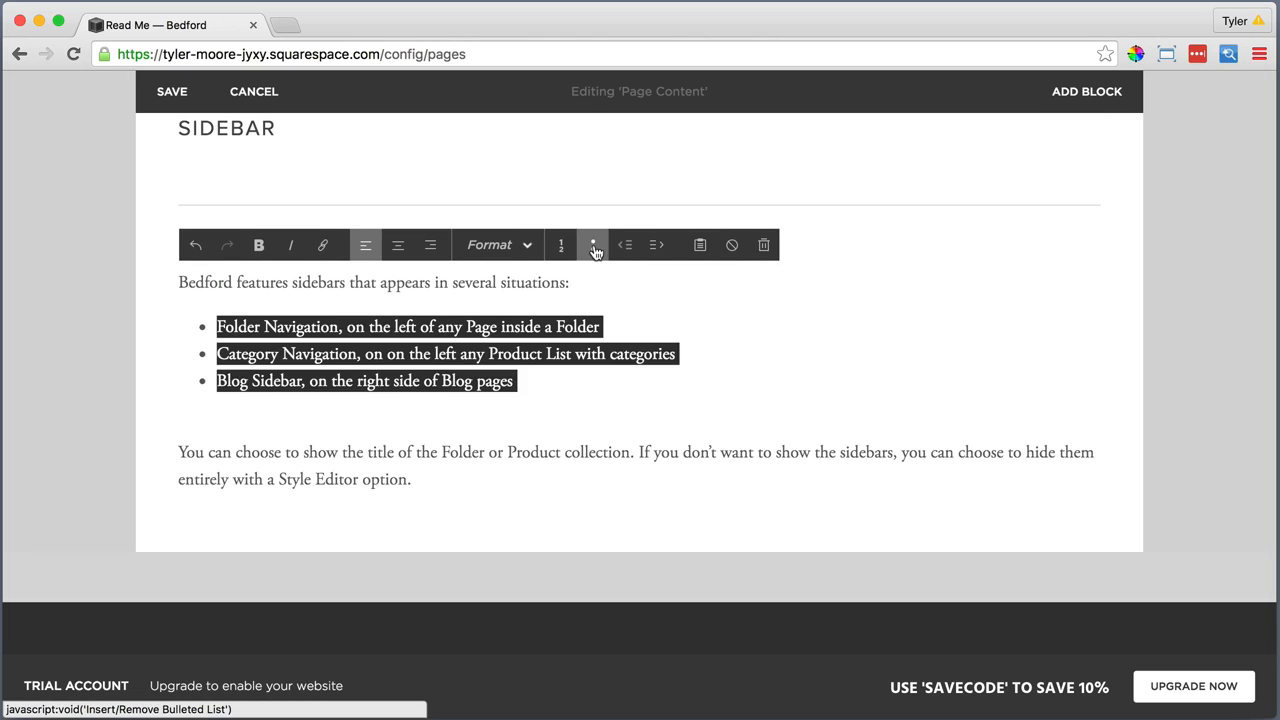
Make the bullet terms "Folder Navigation", "Category Navigation" and "Blog Sidebar" bold
left_click_drag(340, 328, 163, 309)
left_click(259, 245)
left_click_drag(356, 354, 163, 311)
left_click(259, 245)
left_click(301, 380)
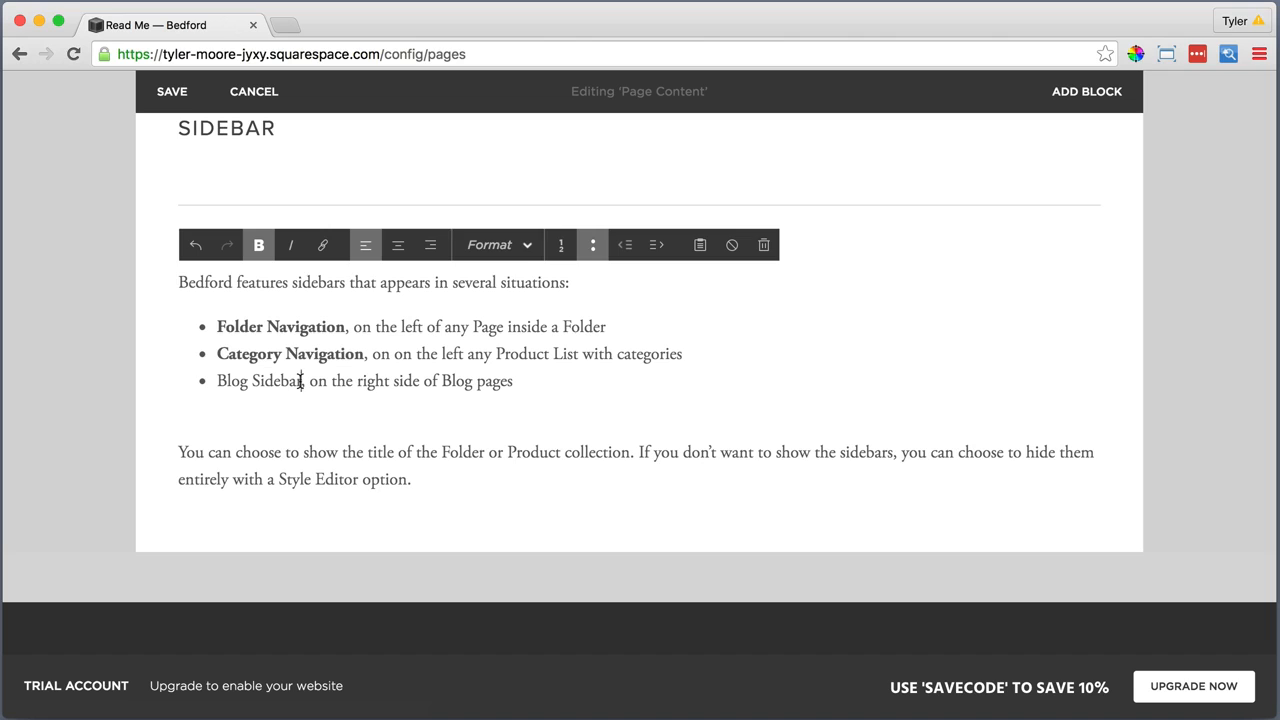
left_click_drag(301, 380, 218, 380)
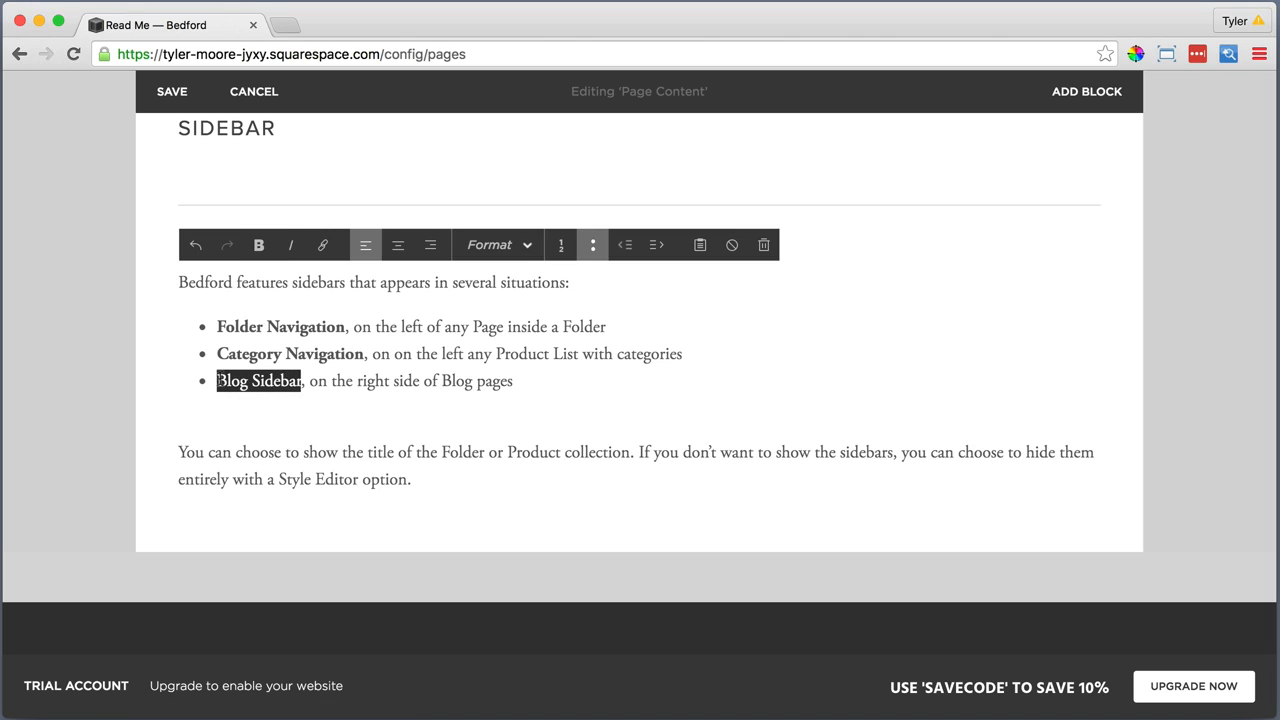
left_click(259, 245)
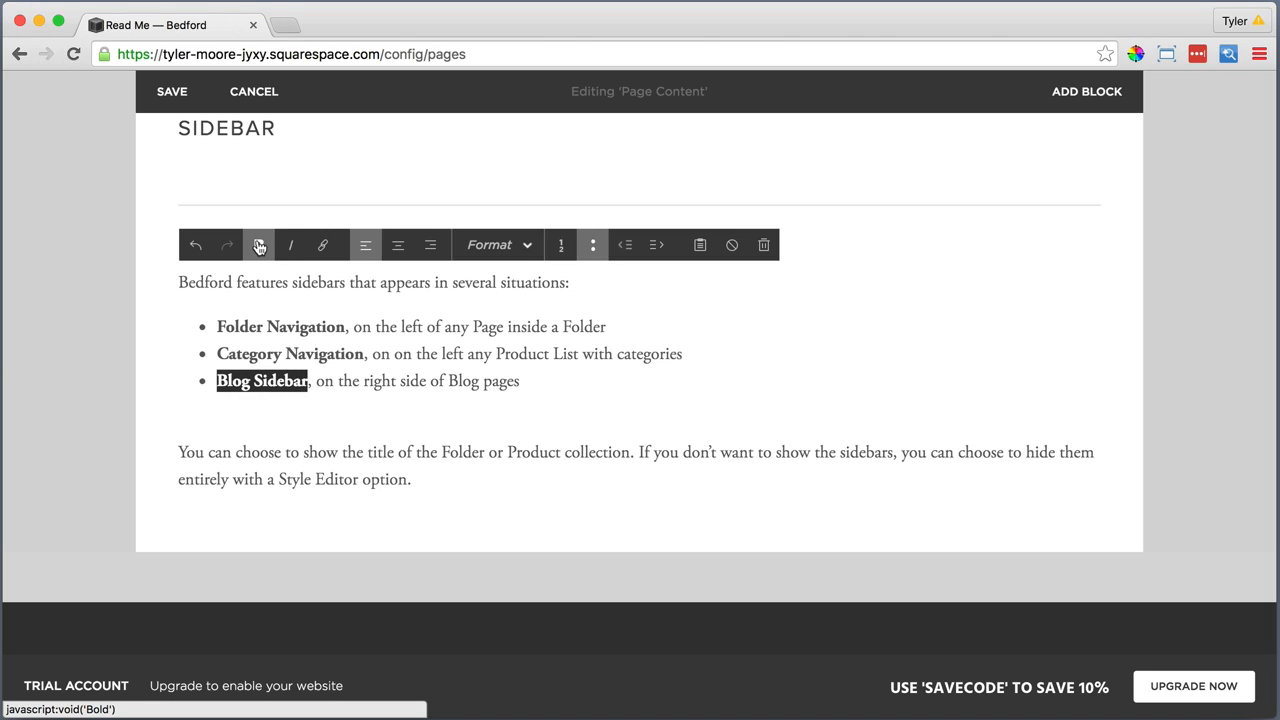
Remove the blank line between the bulleted list and the closing sidebar paragraph and finish editing the text
left_click(246, 420)
key("BackSpace")
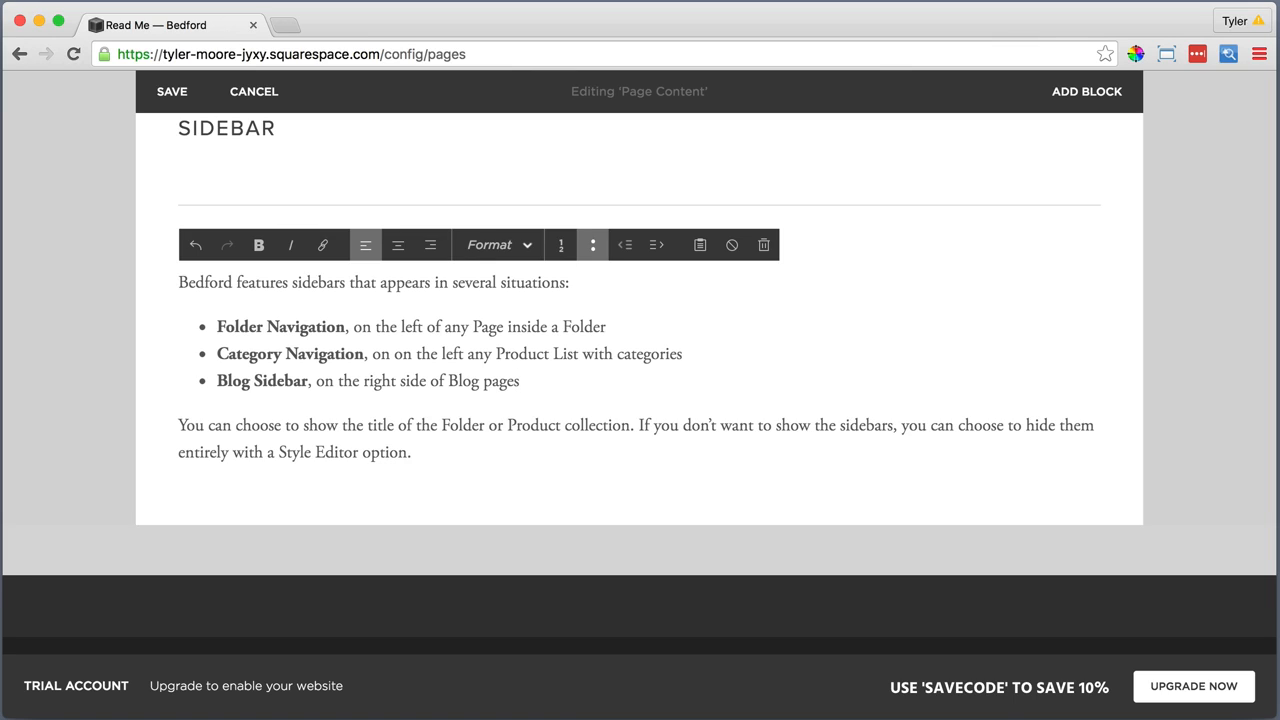
left_click(185, 495)
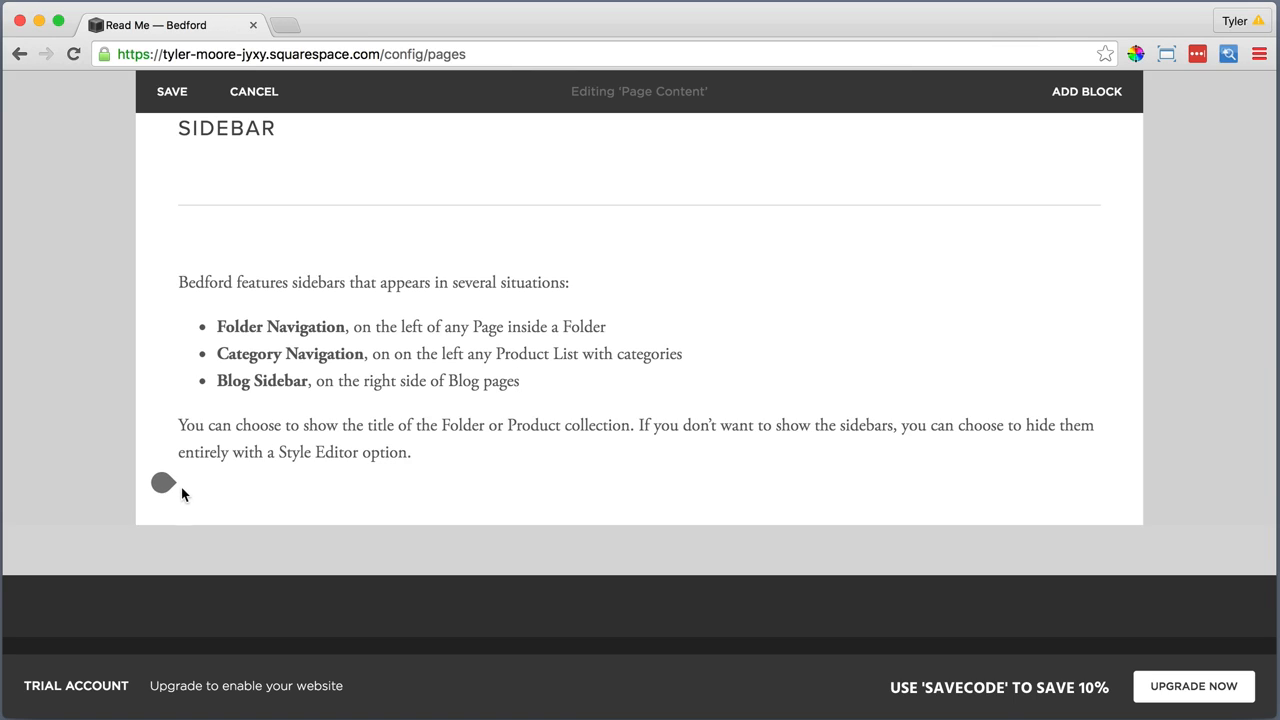
Place the sidebar text beside the "Sidebar" heading above the line, as a column about two-thirds wide
scroll(408, 334, "up", 2)
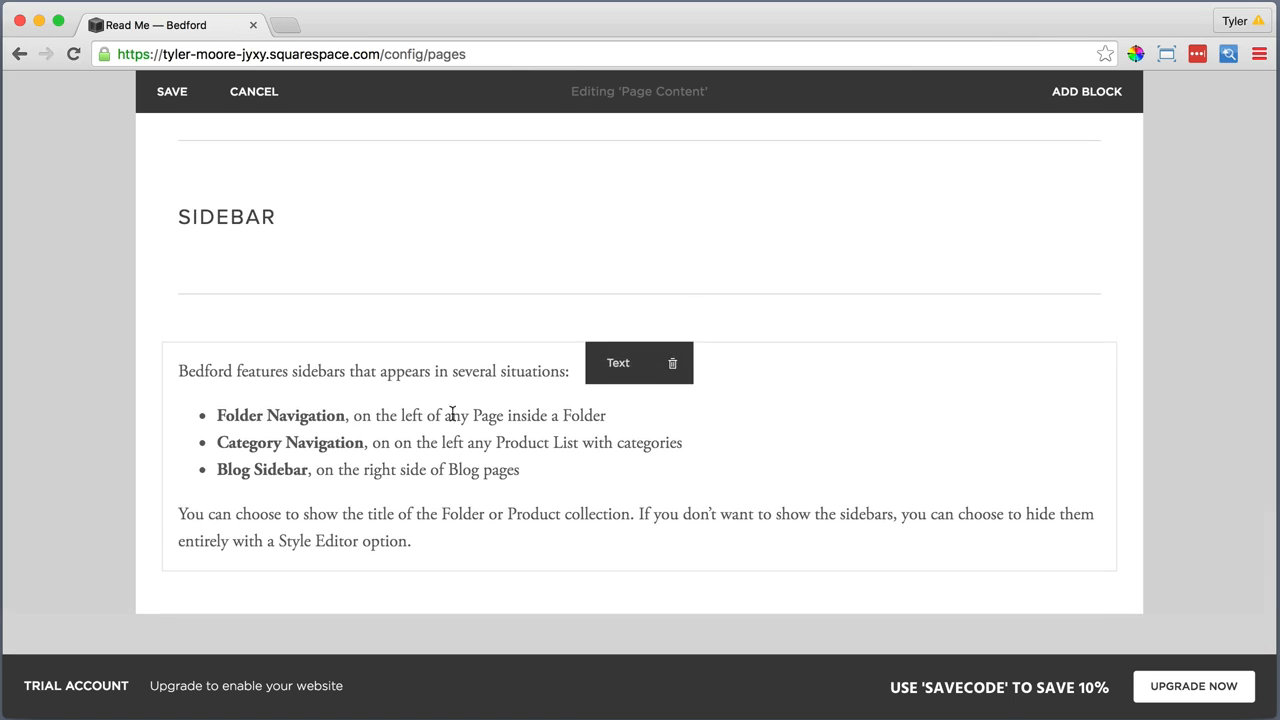
left_click_drag(615, 362, 771, 217)
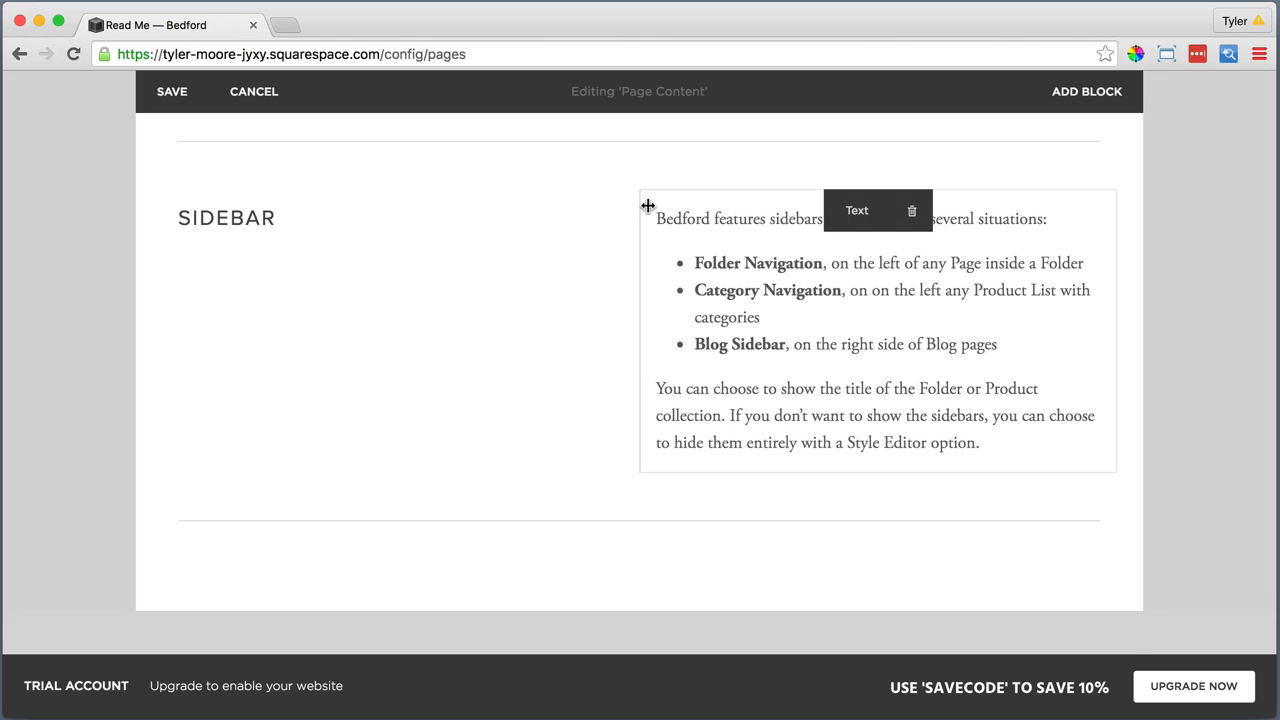
scroll(648, 205, "up", 3)
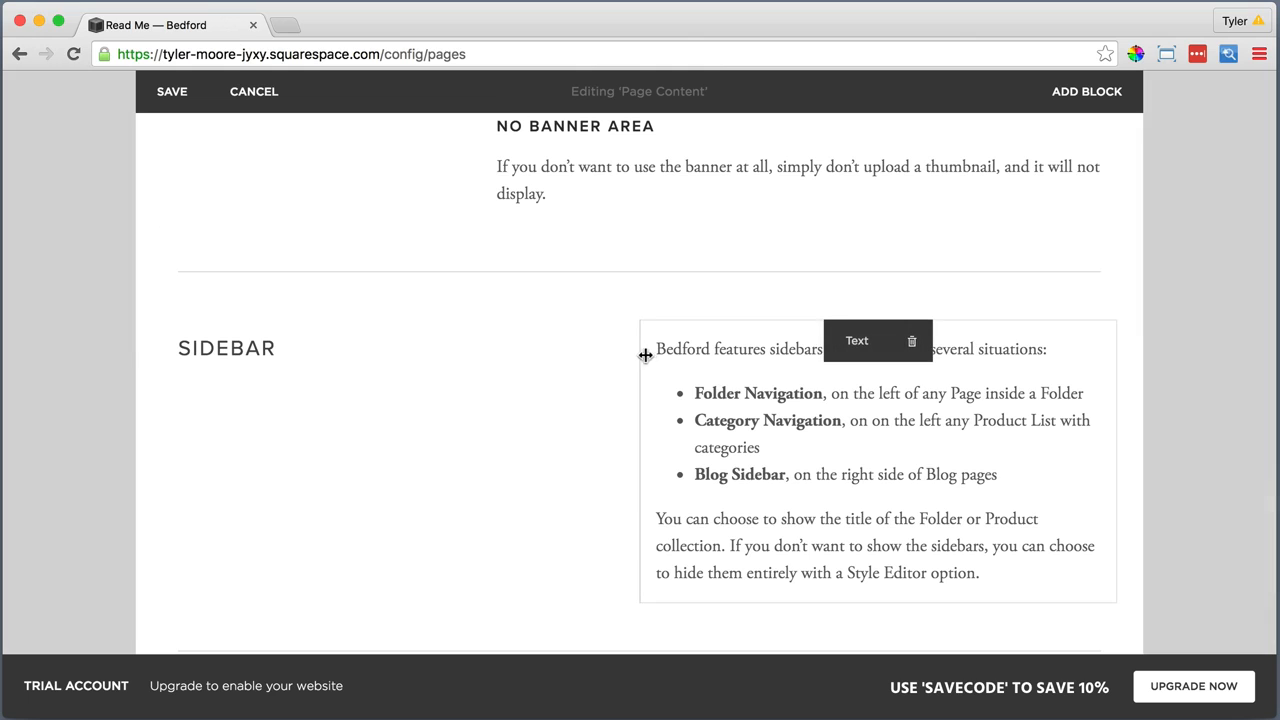
left_click_drag(639, 354, 537, 344)
scroll(555, 362, "down", 1)
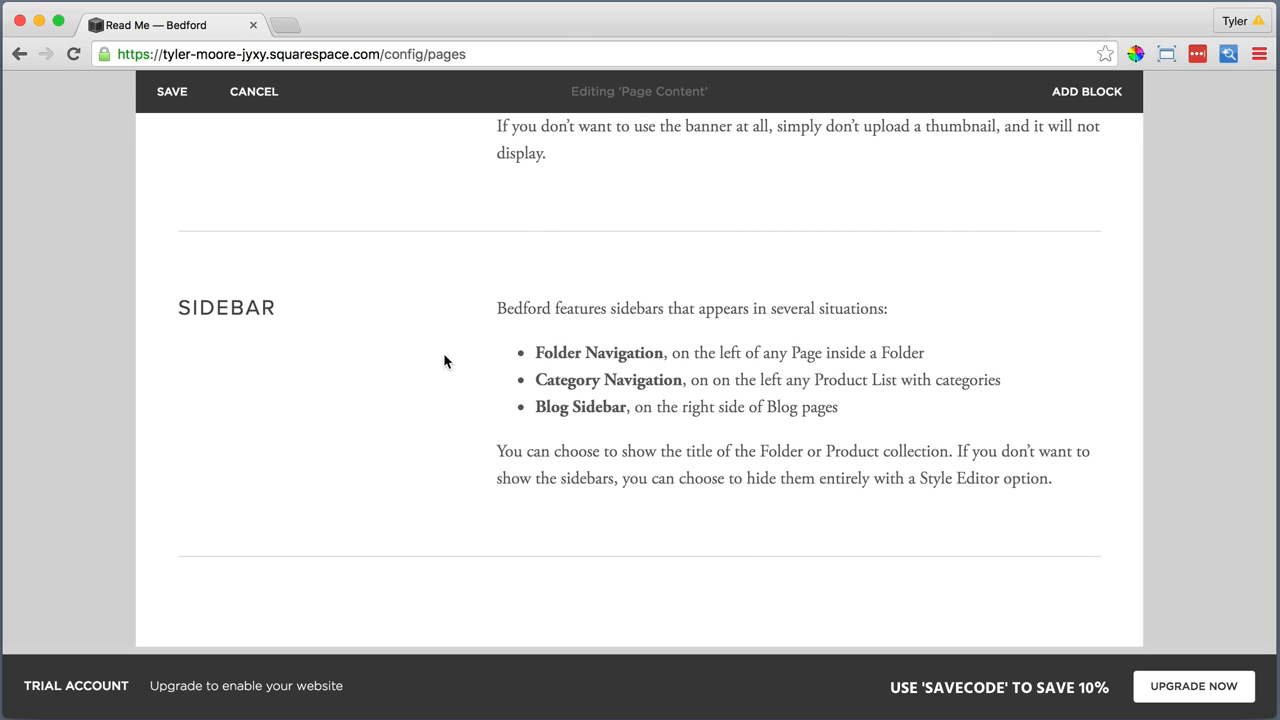
Add a Text block reading "Index" in Heading 2 below the line that closes the "Sidebar" section
scroll(445, 361, "down", 4)
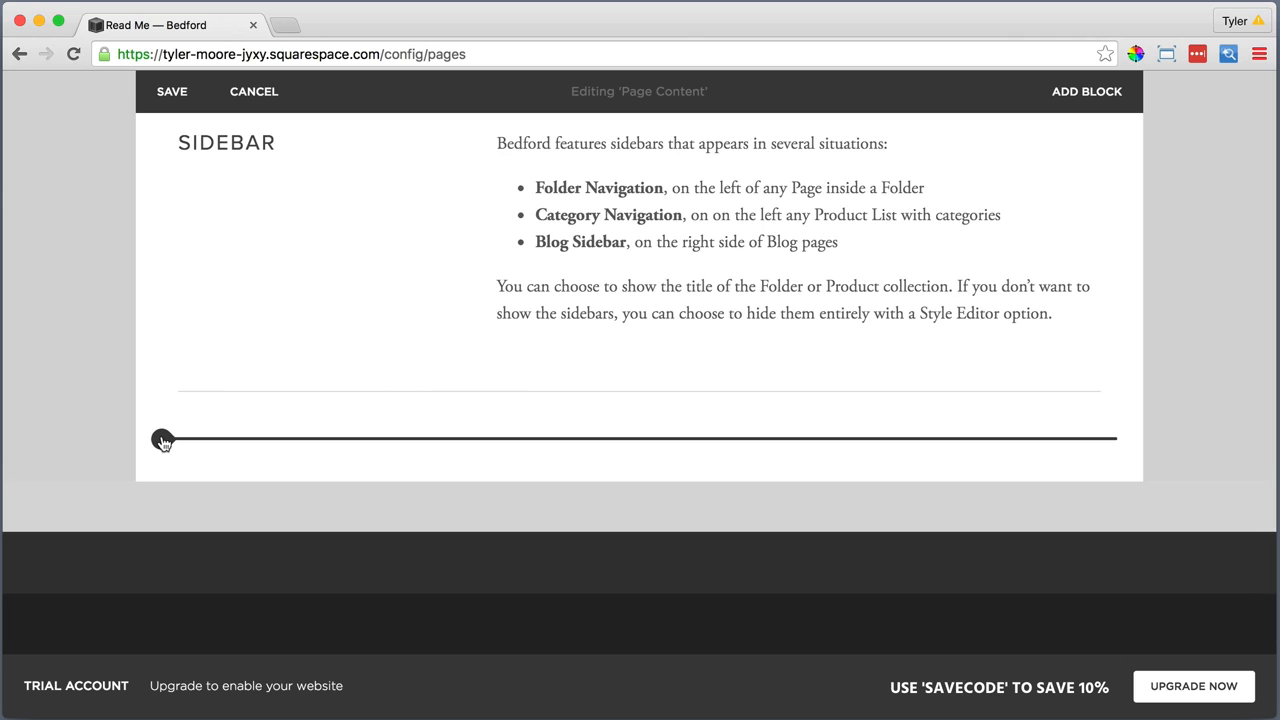
left_click(163, 443)
left_click(229, 302)
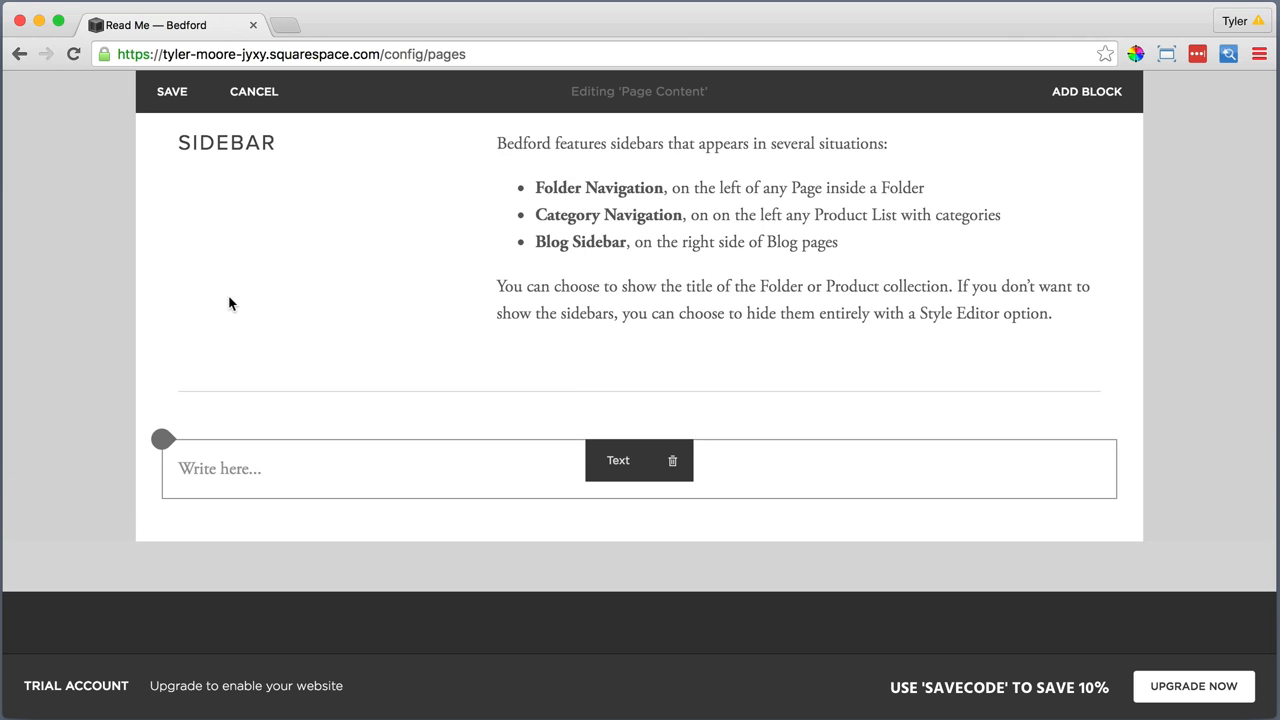
left_click(221, 471)
type("Index")
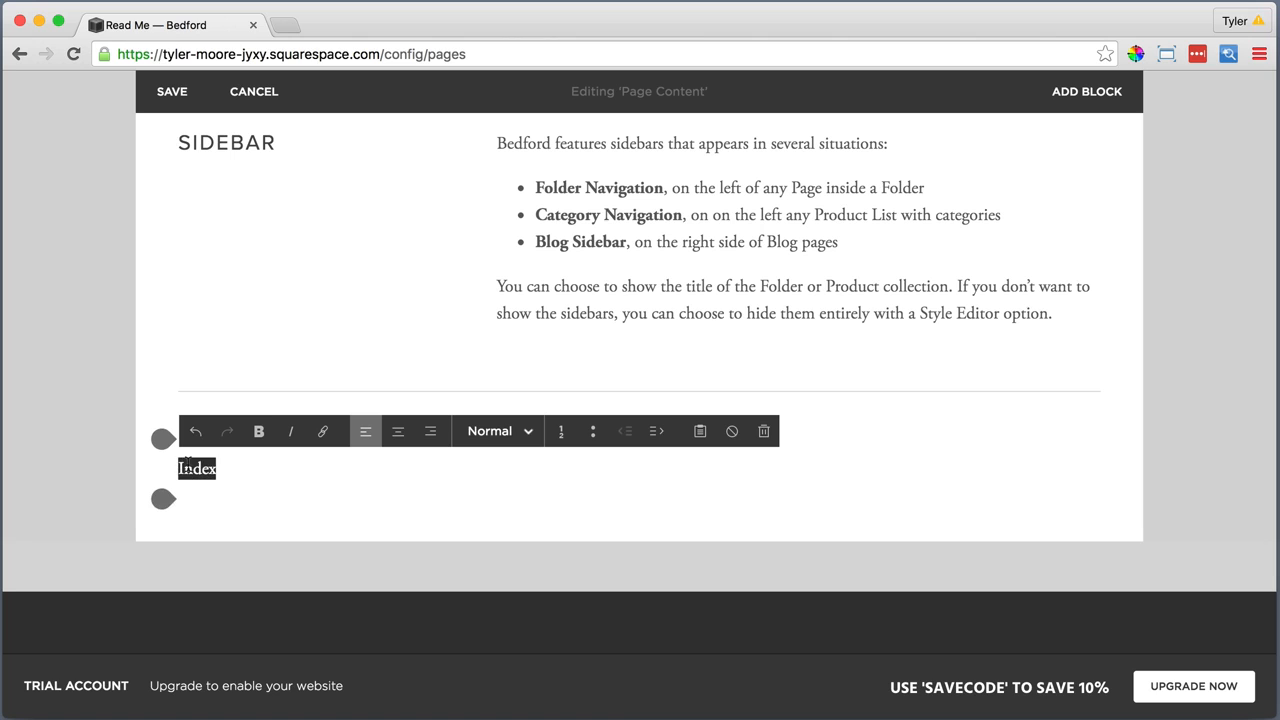
left_click(497, 431)
left_click(480, 526)
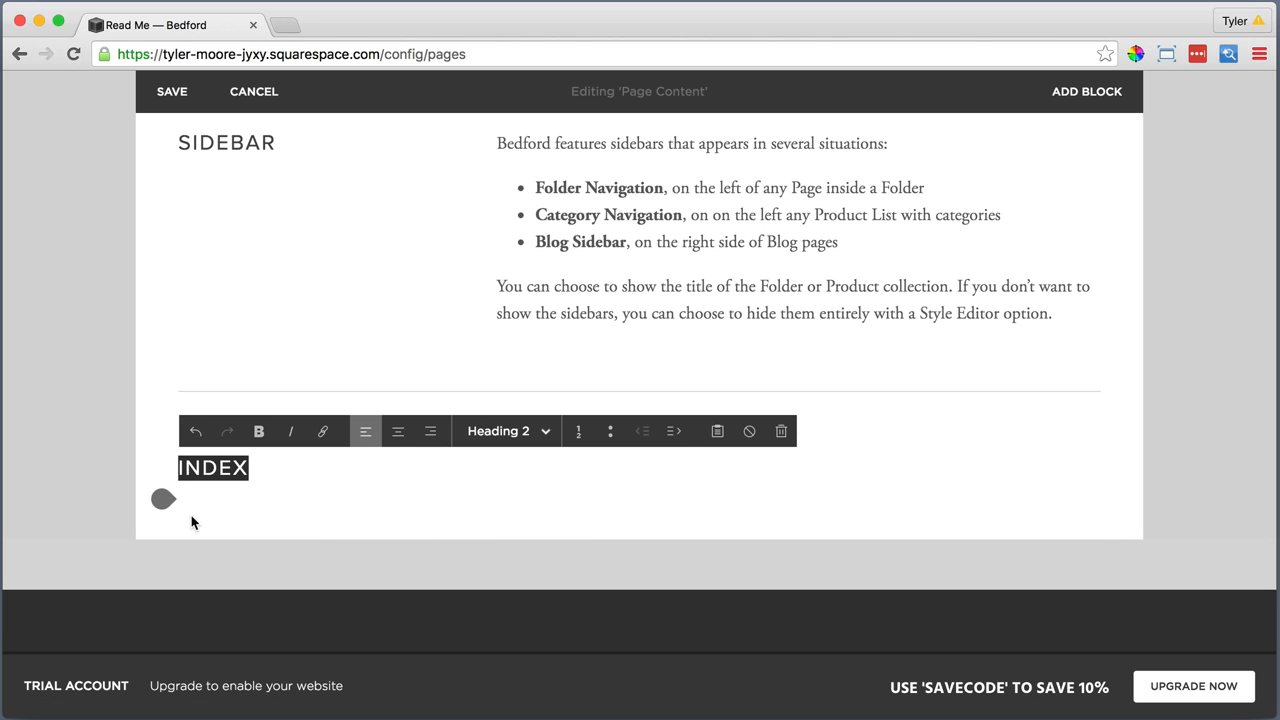
Add a Line block below the "Index" heading
left_click(163, 499)
scroll(224, 513, "down", 3)
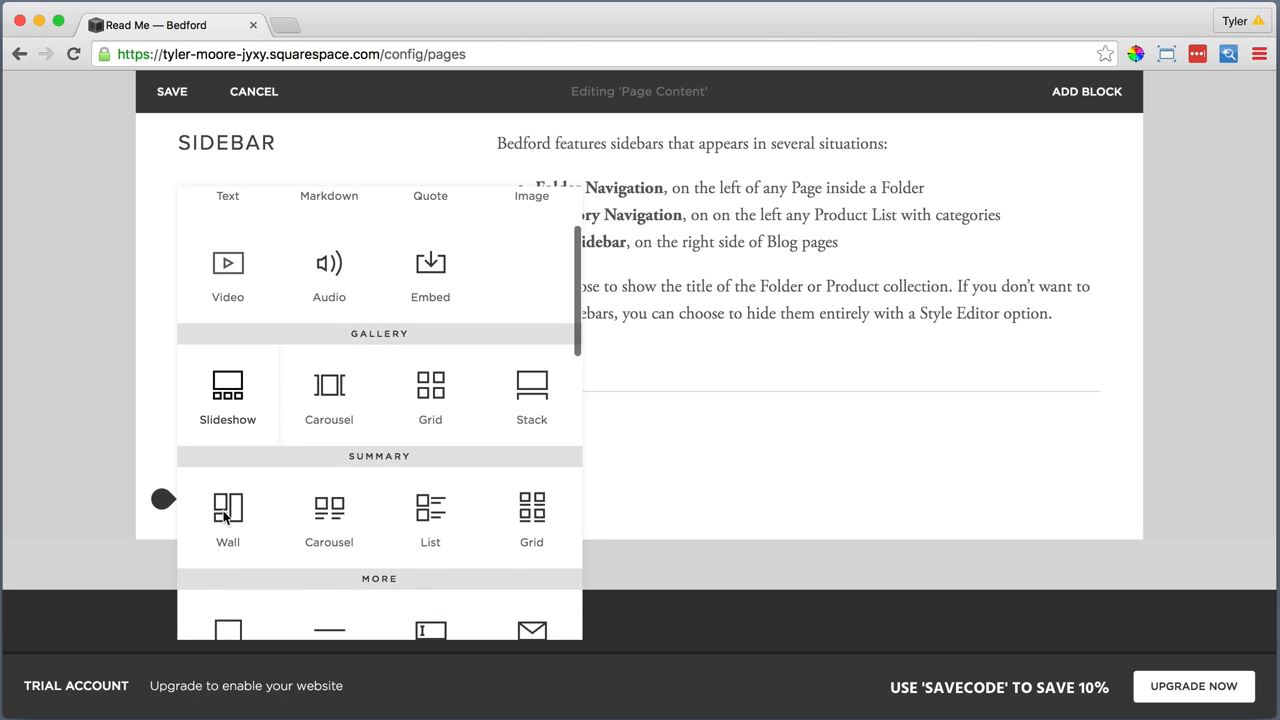
scroll(224, 513, "down", 2)
left_click(330, 538)
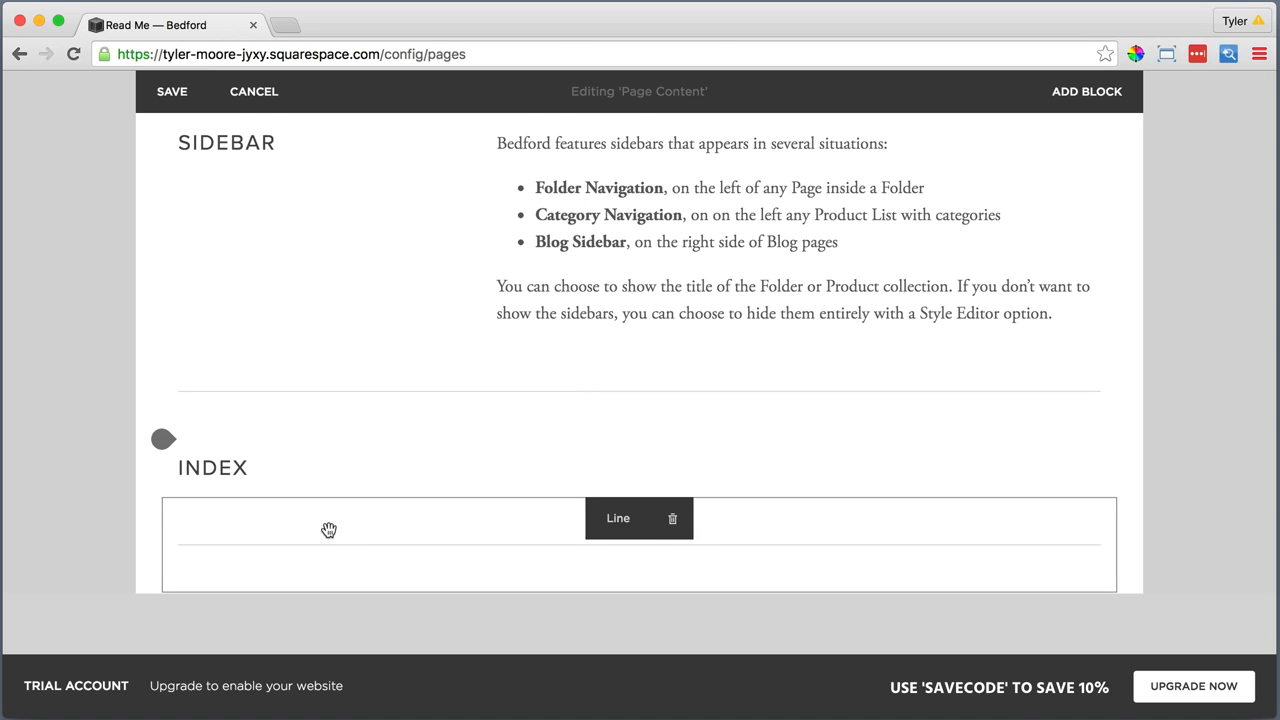
Add a Text block below the line under the "Index" heading and paste the copied Index description into it as plain text
scroll(329, 529, "down", 2)
left_click(162, 482)
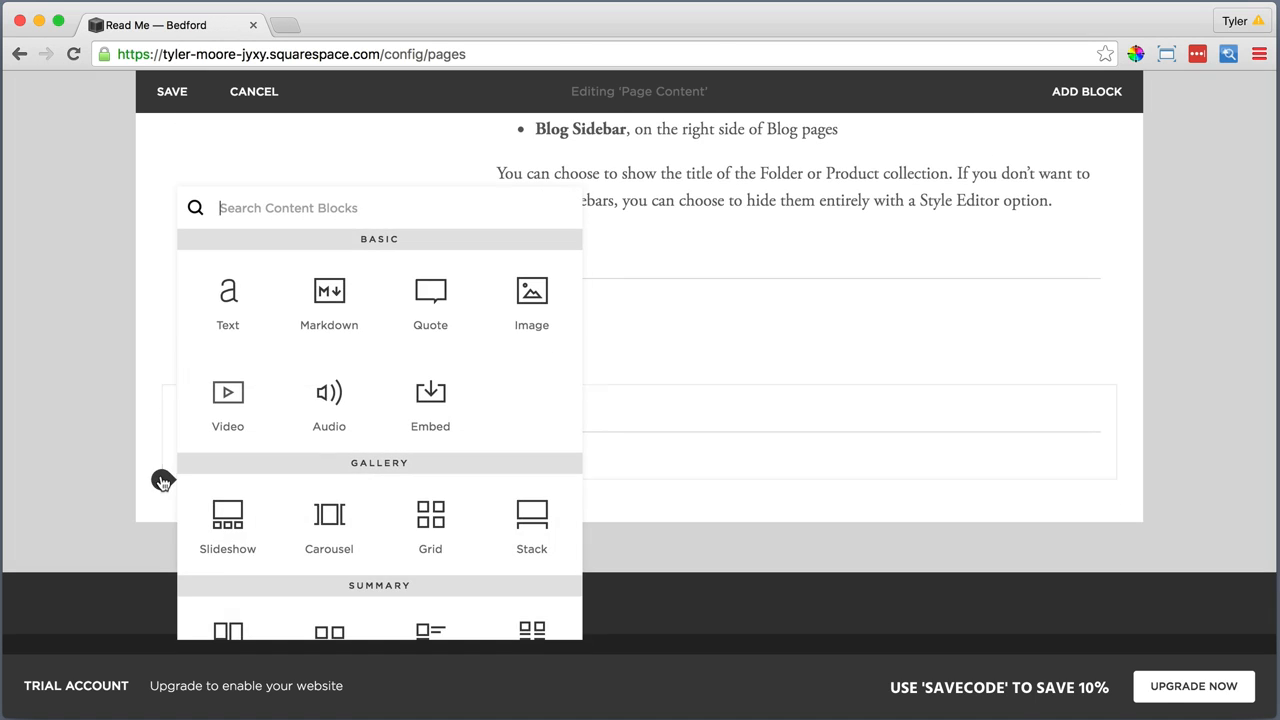
left_click(230, 296)
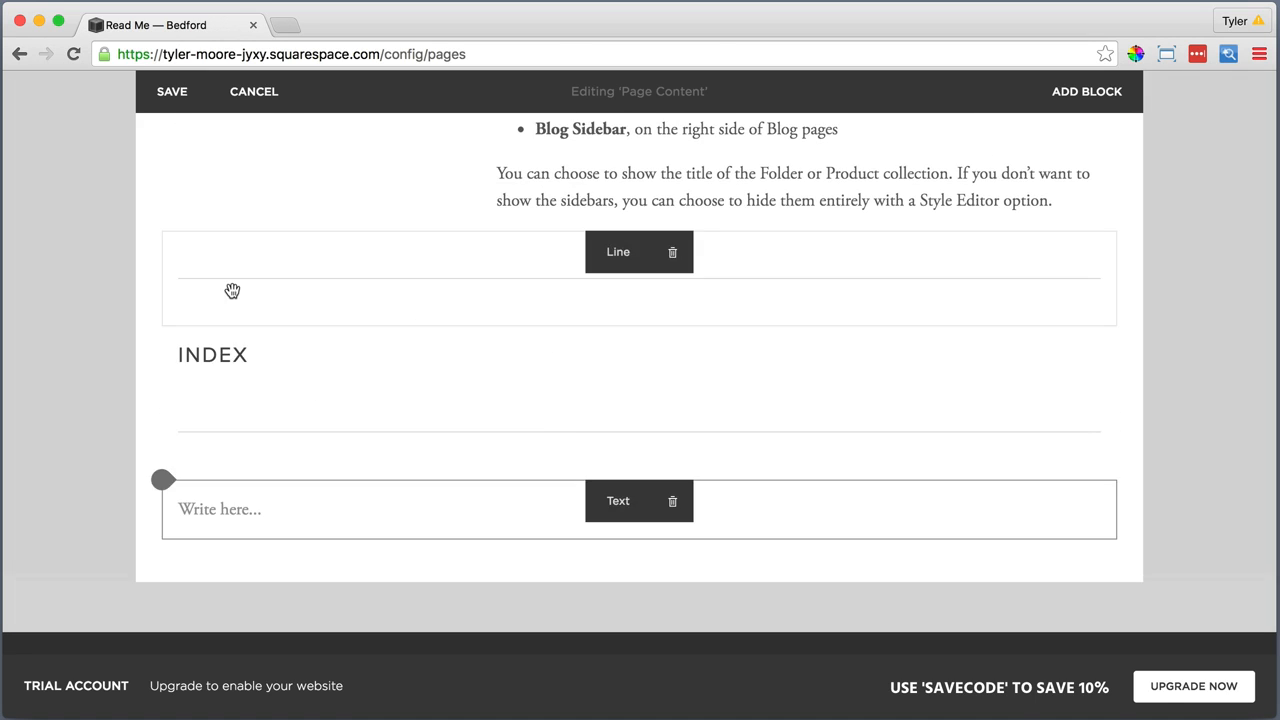
left_click(334, 522)
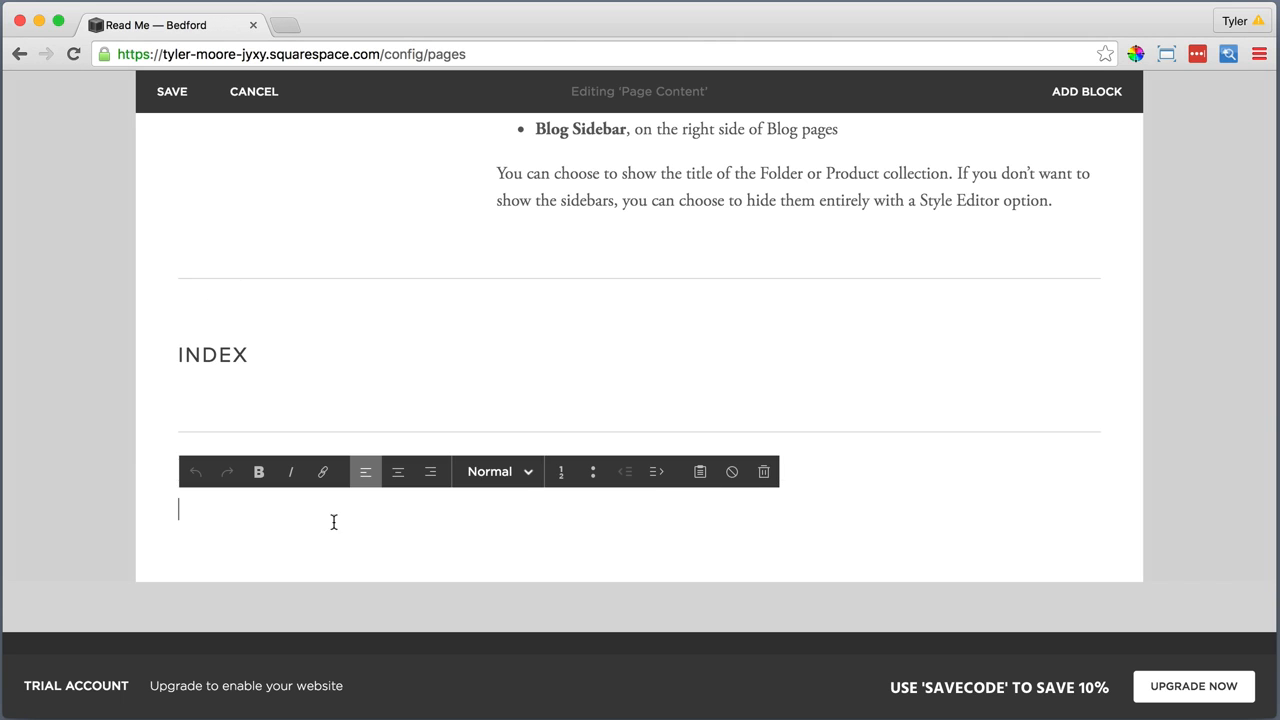
left_click(700, 472)
right_click(547, 345)
left_click(598, 448)
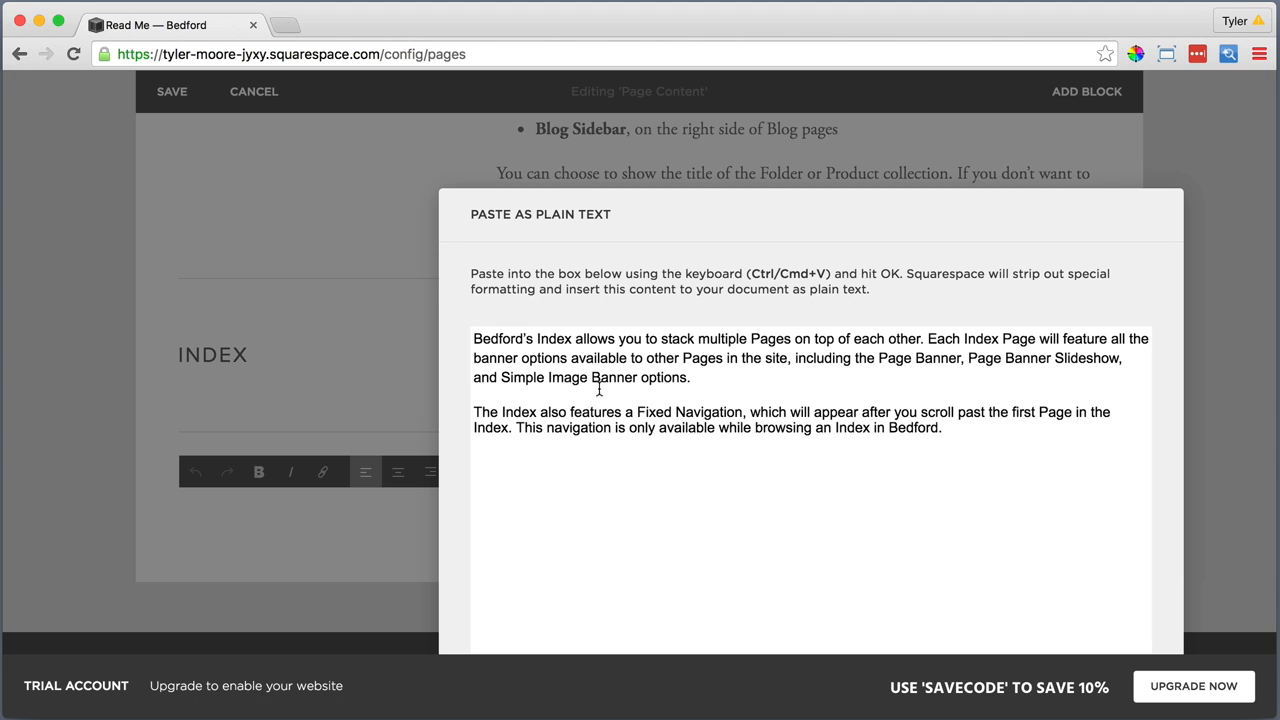
left_click(911, 630)
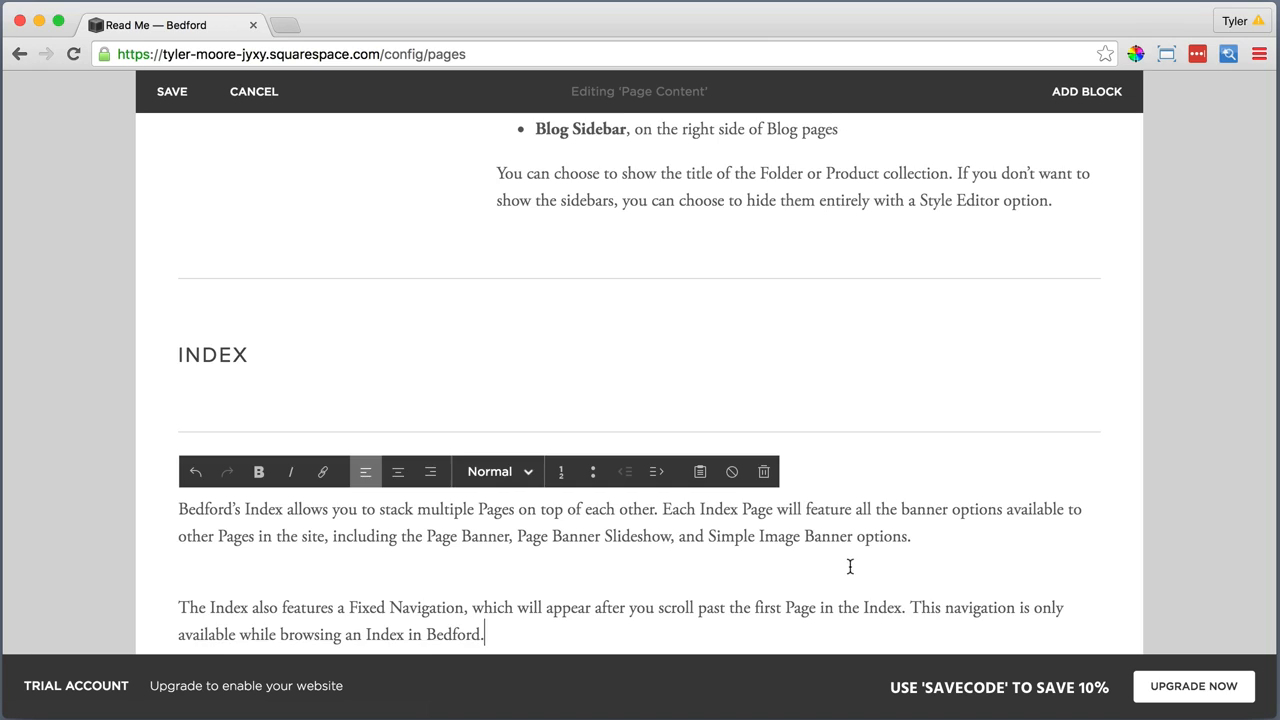
Make the first "Index" and the phrase "Fixed Navigation" bold in the Index description
scroll(850, 567, "down", 2)
left_click_drag(281, 436, 259, 436)
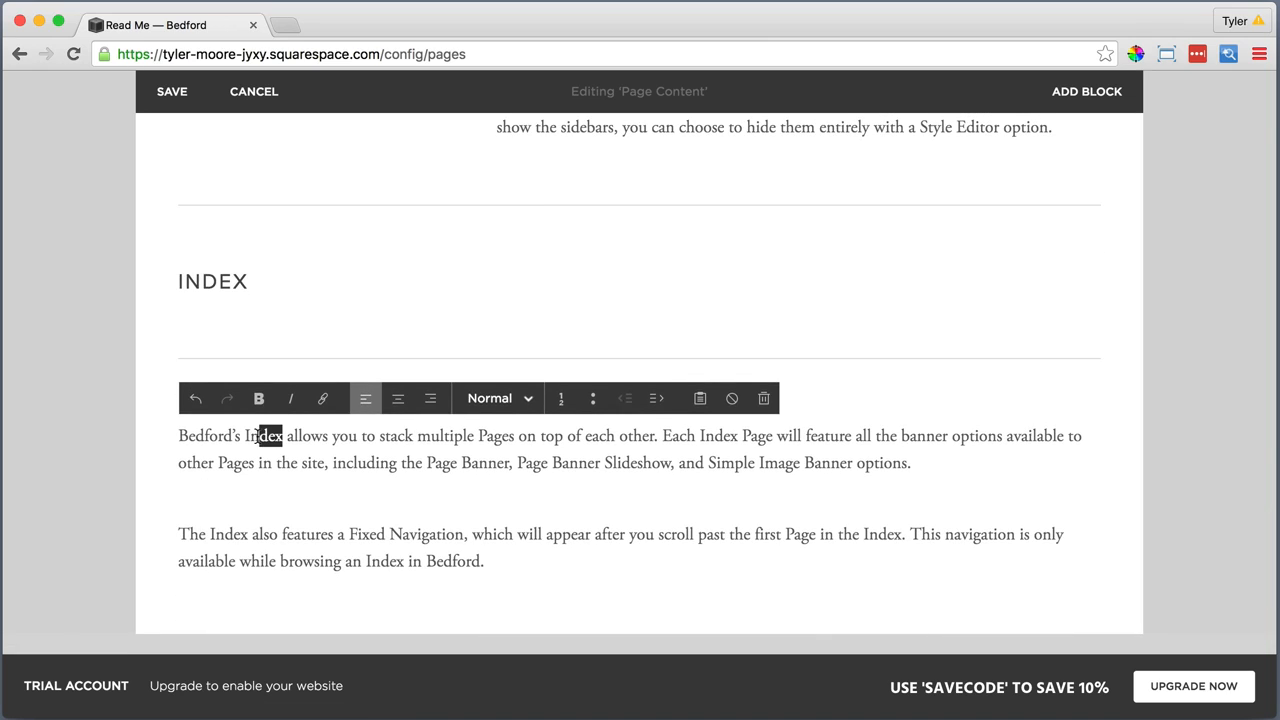
left_click(259, 400)
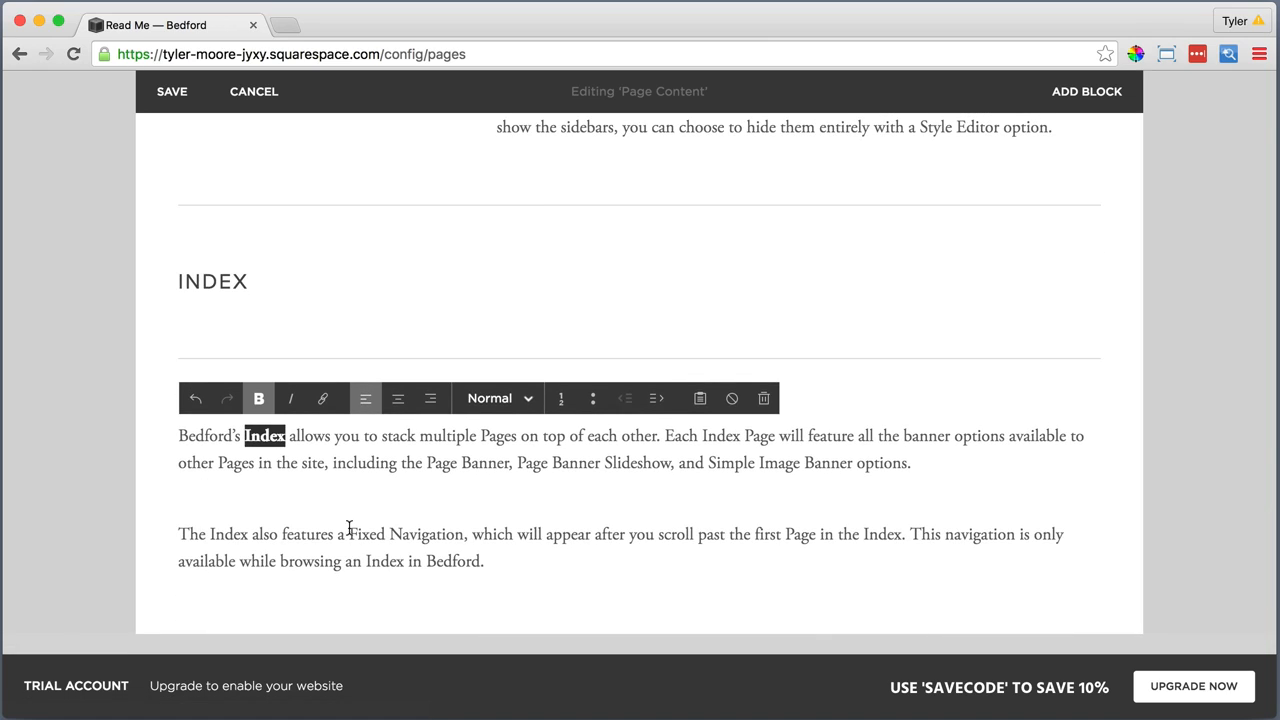
left_click_drag(349, 534, 469, 534)
left_click(259, 400)
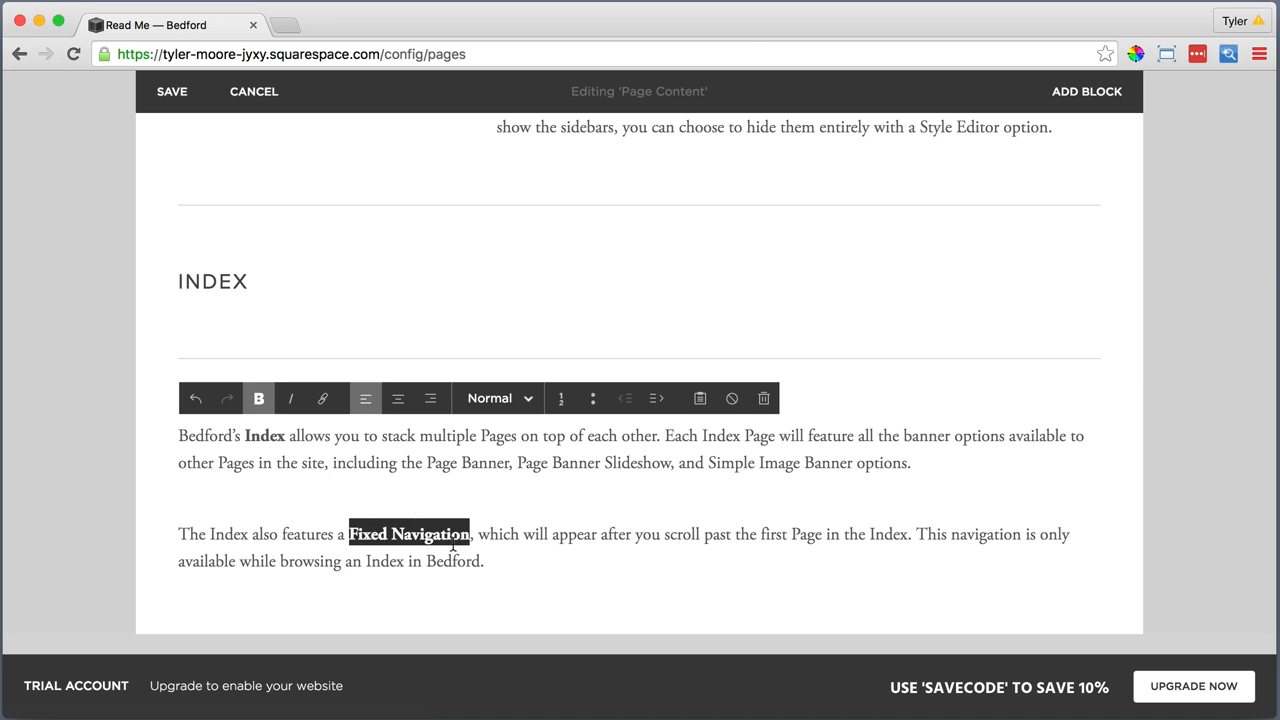
left_click(494, 560)
Place the Index description beside the "Index" heading above the line, as a column about two-thirds wide
scroll(246, 542, "down", 2)
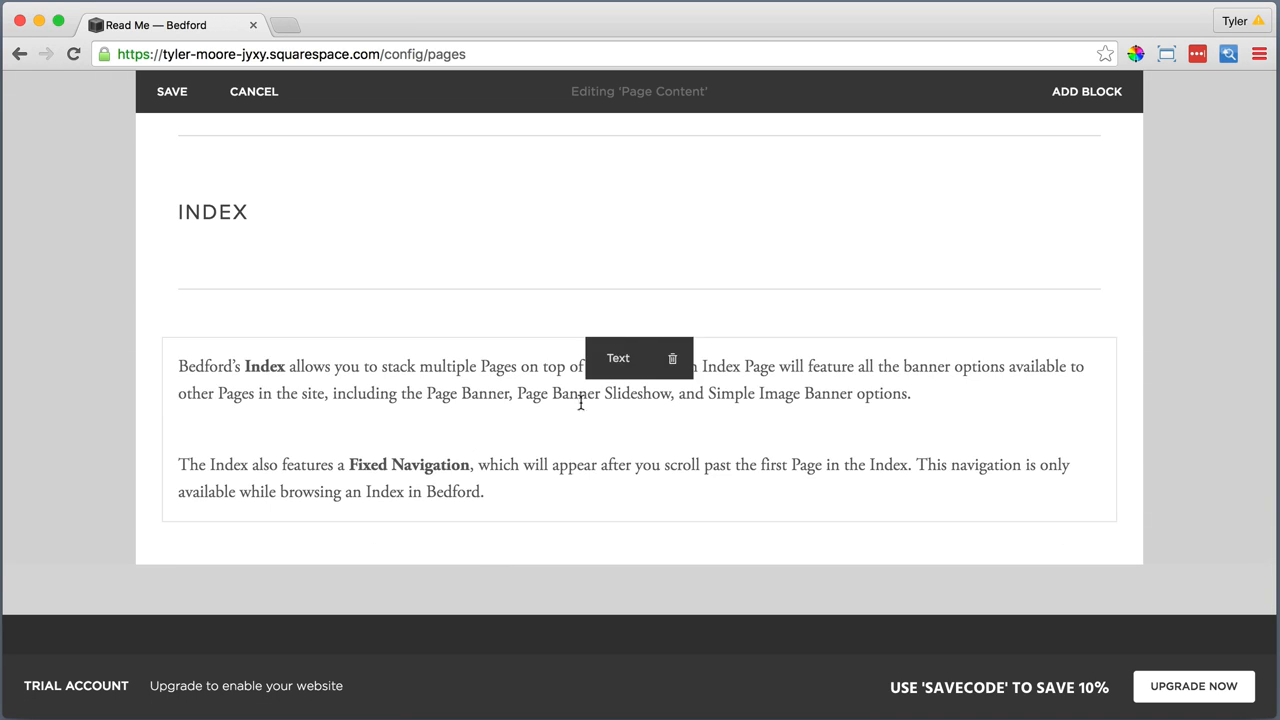
left_click_drag(606, 342, 736, 218)
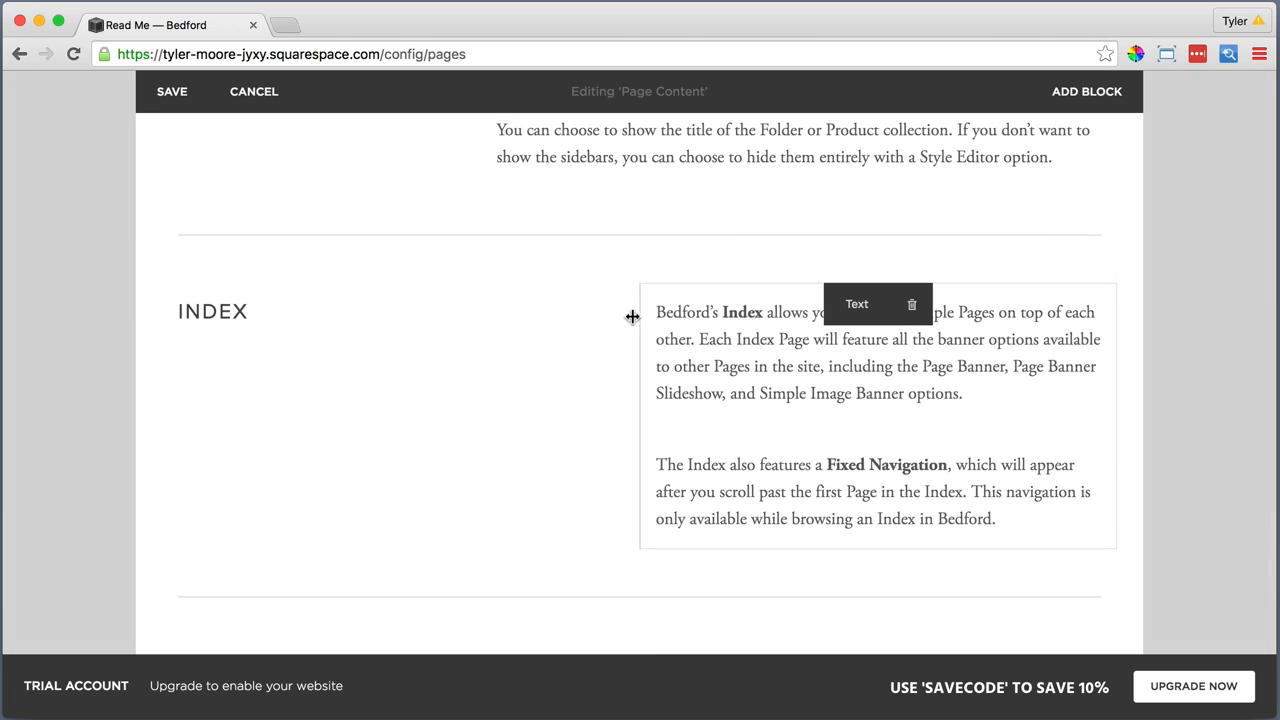
left_click_drag(635, 317, 510, 325)
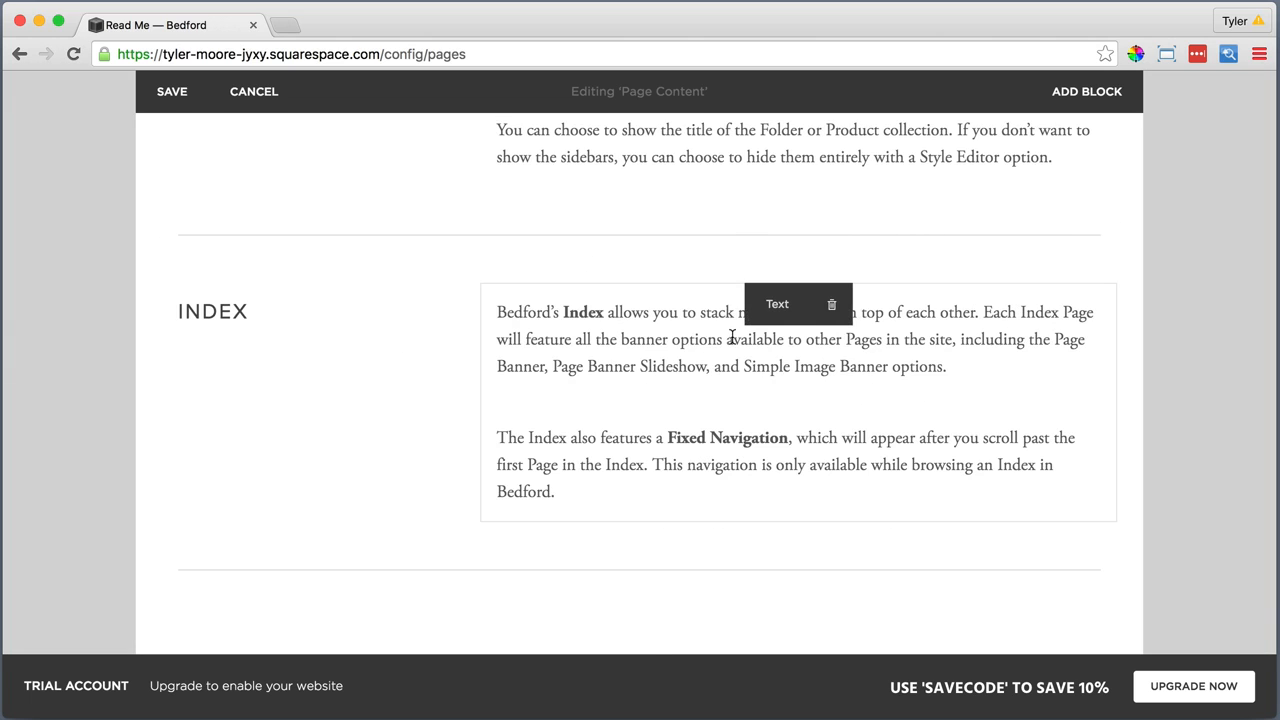
Add a Spacer block between the Index description and the line below it
scroll(732, 337, "down", 3)
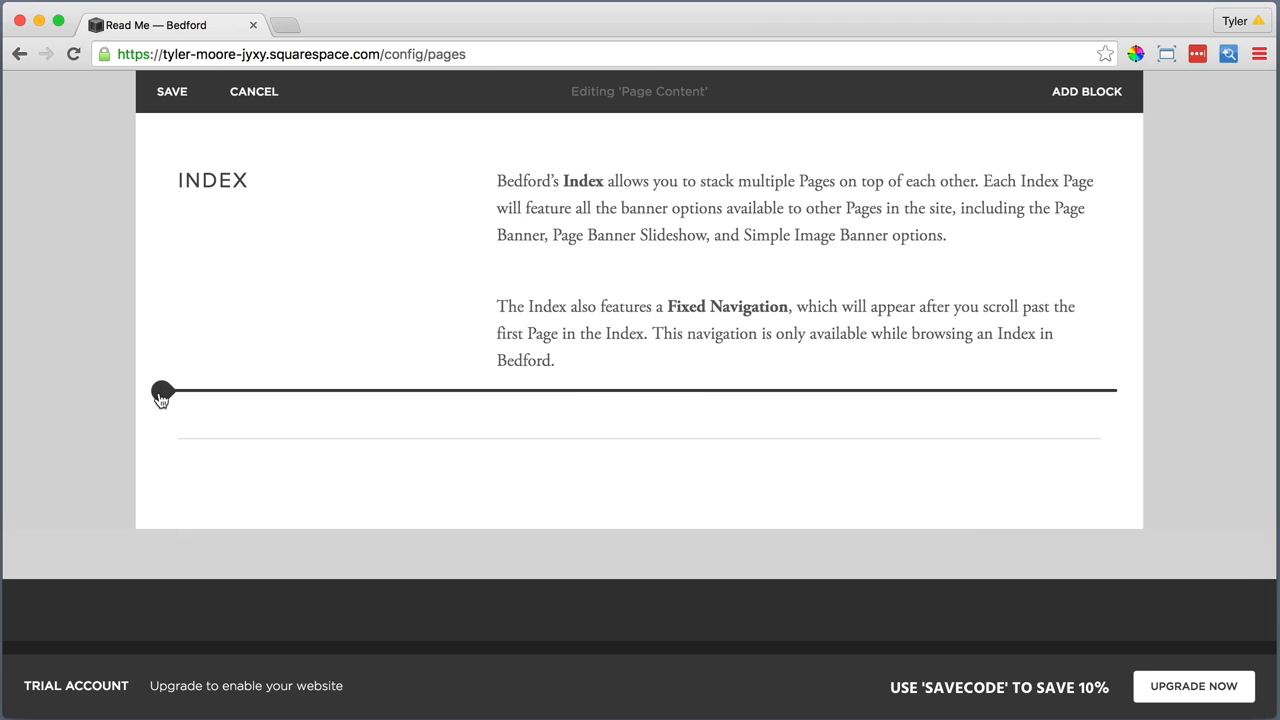
left_click(161, 392)
scroll(232, 420, "down", 5)
left_click(228, 509)
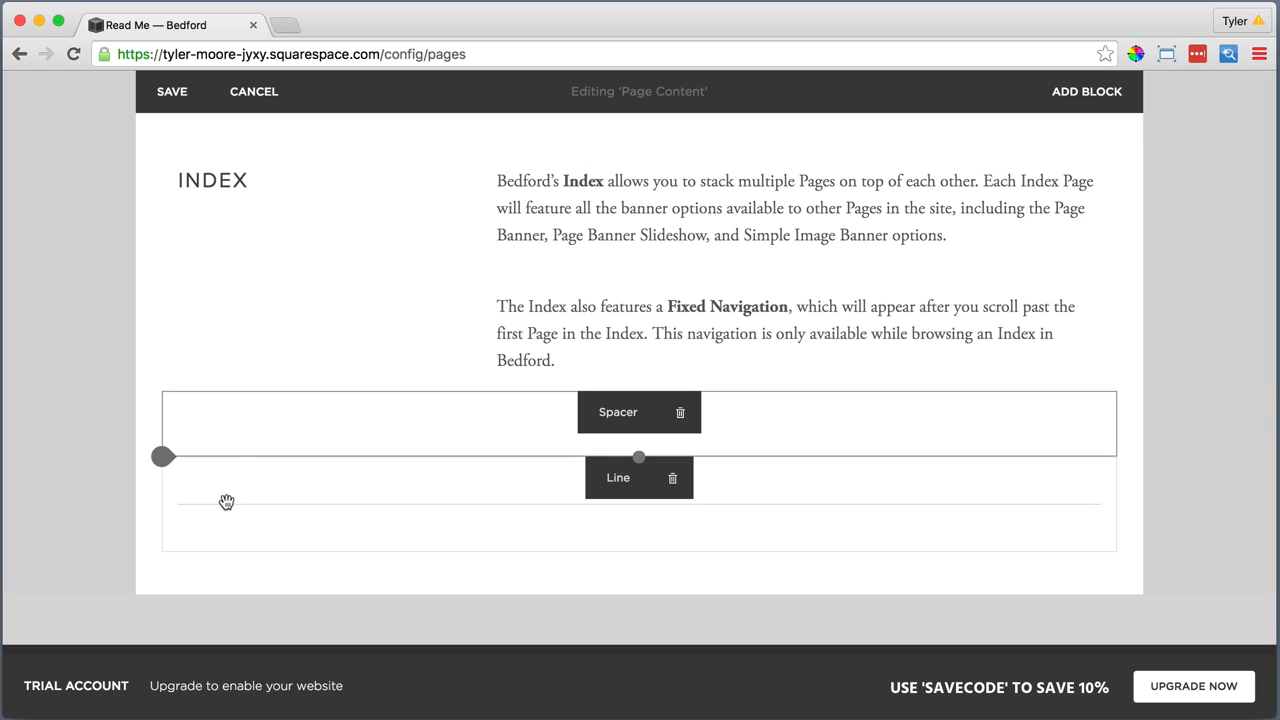
Delete the Line block beneath the new spacer and stretch the spacer to nearly three times its height
left_click(672, 478)
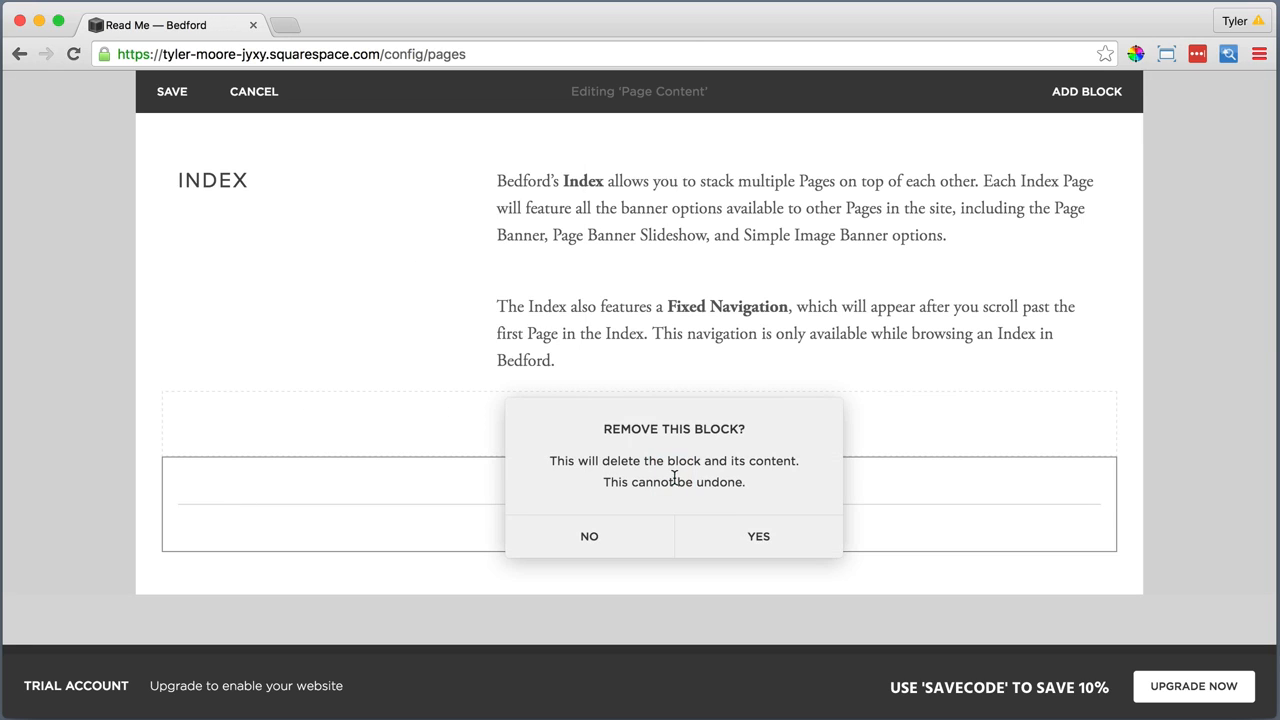
left_click(762, 538)
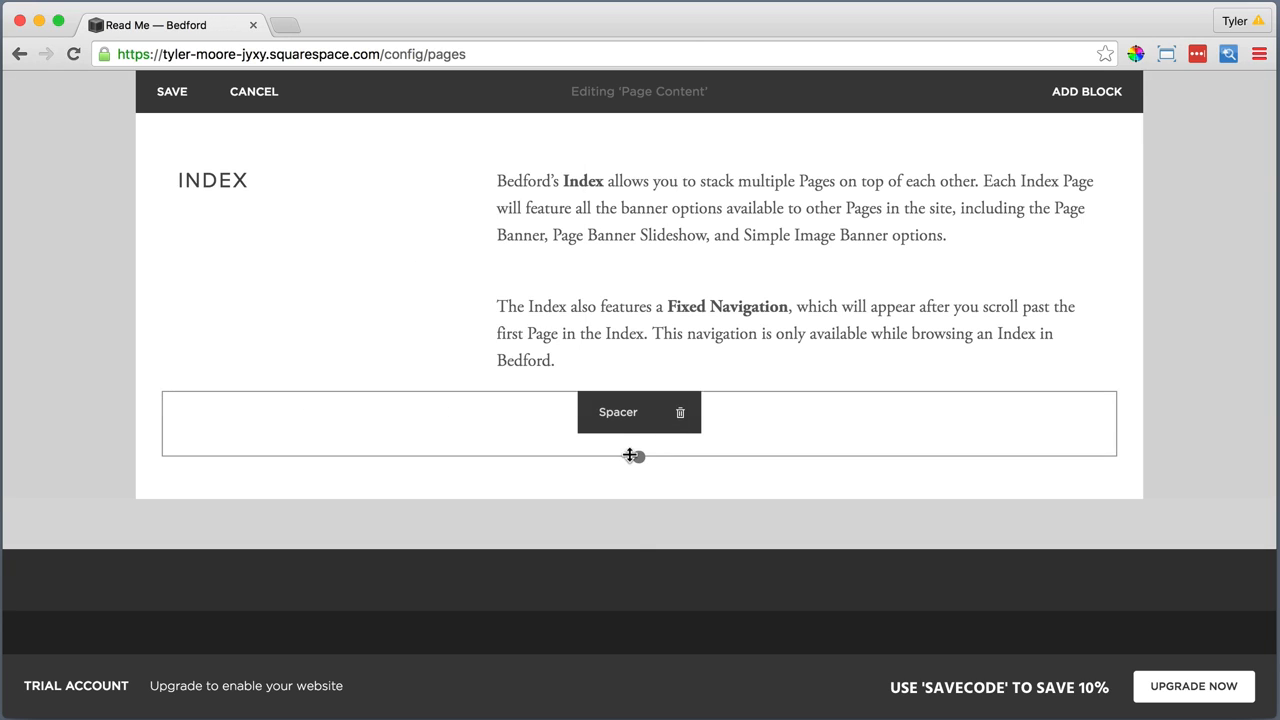
left_click_drag(634, 453, 620, 572)
Add a Text block below the spacer reading "Style Editor Options" and format it as a centered Heading 1
left_click(165, 573)
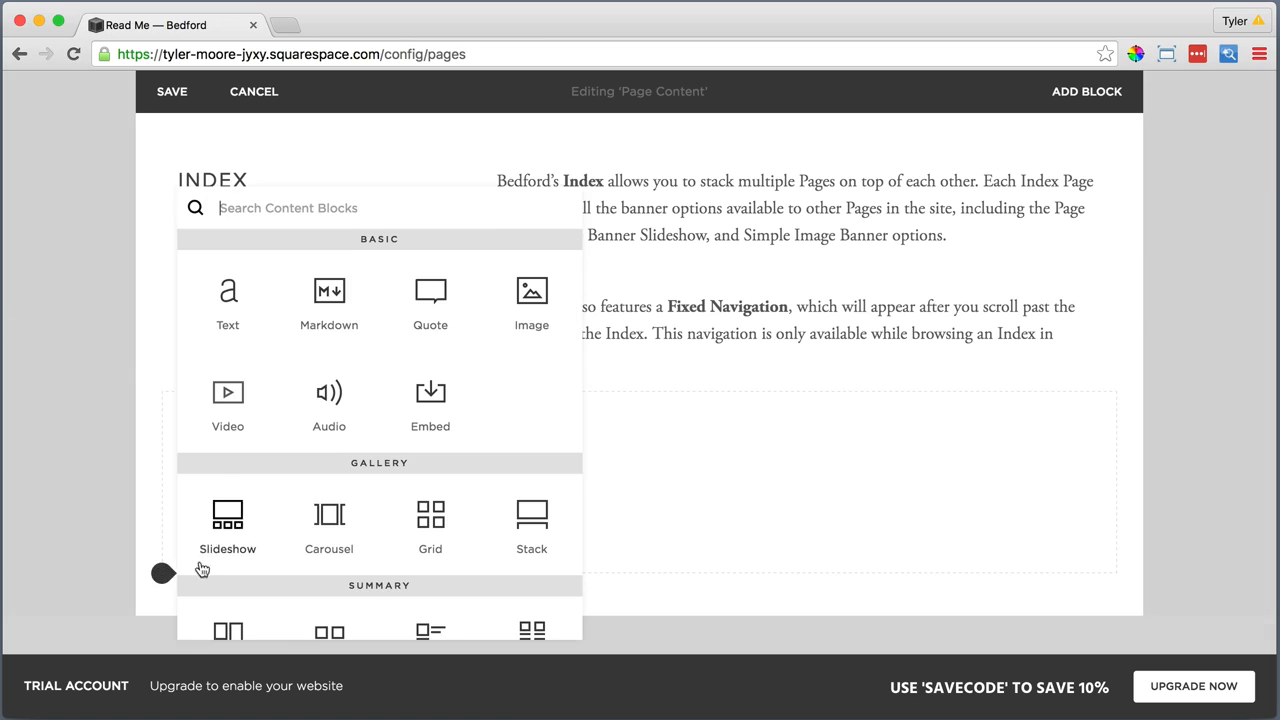
left_click(228, 295)
type("Style Editor Options")
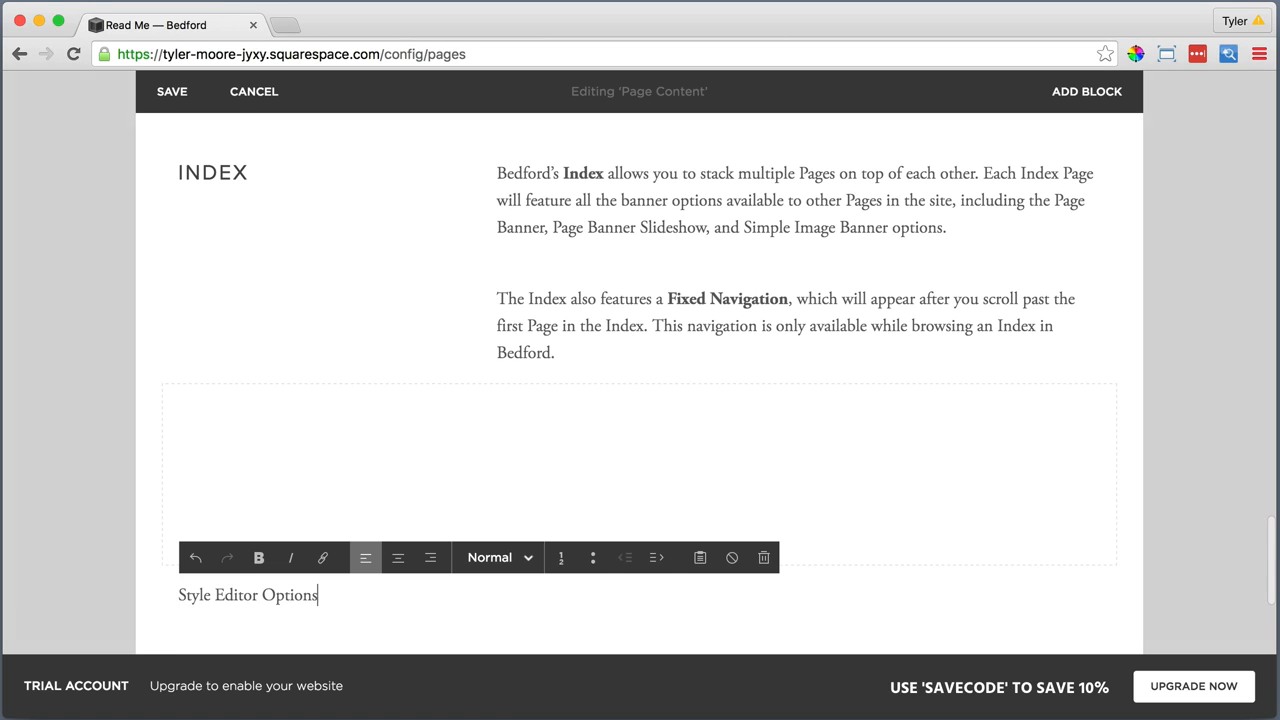
left_click_drag(318, 595, 178, 595)
left_click(398, 557)
left_click(485, 565)
left_click(514, 446)
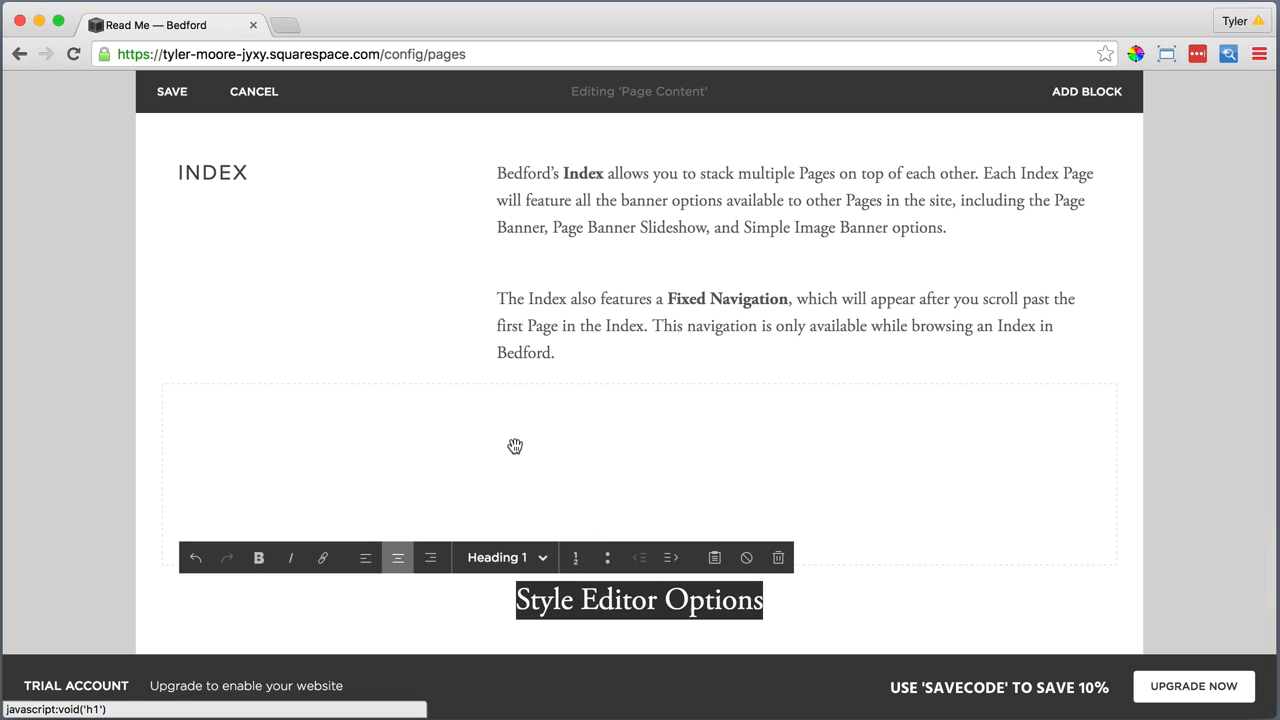
Add a Line block below the "Style Editor Options" heading
scroll(514, 451, "down", 3)
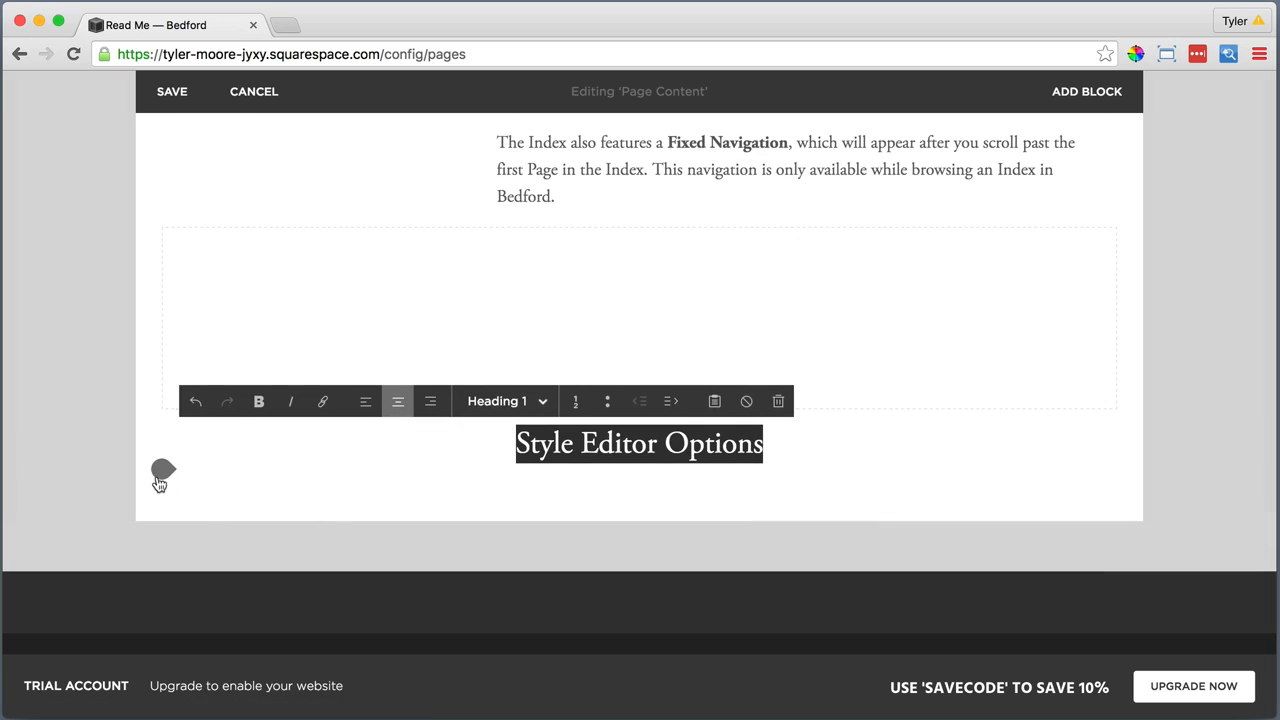
left_click(159, 473)
scroll(206, 490, "down", 3)
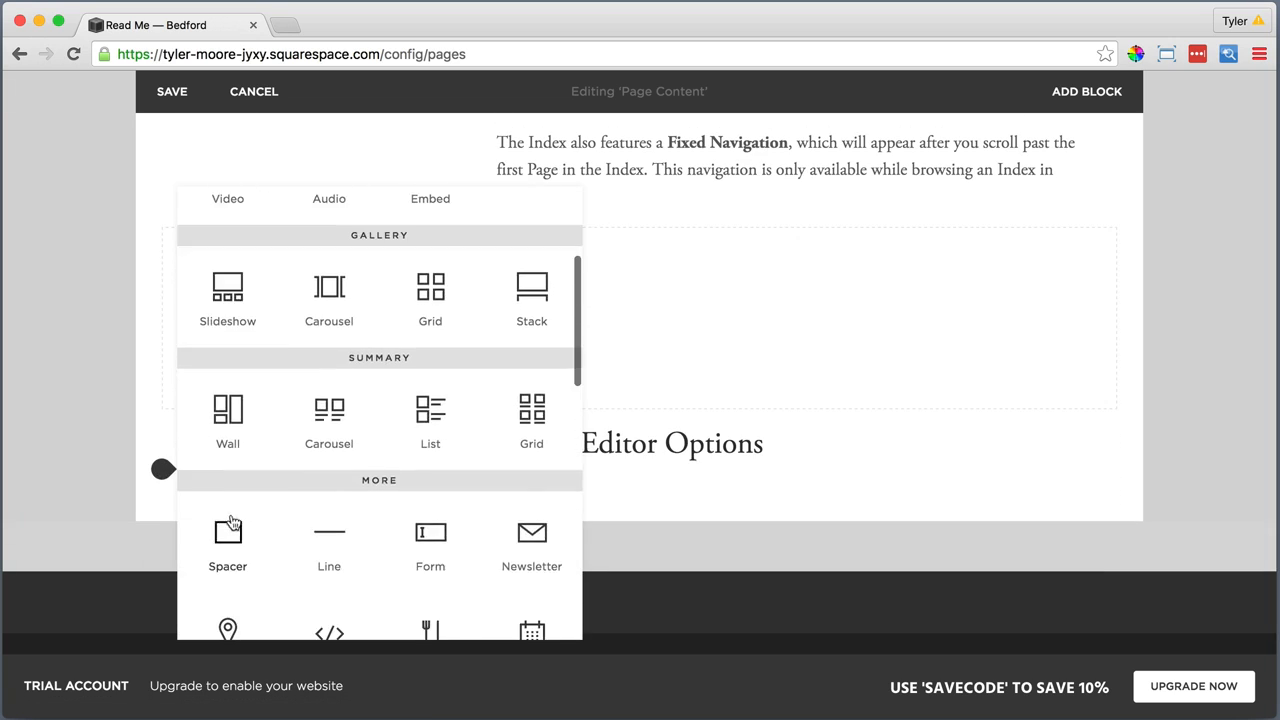
left_click(328, 530)
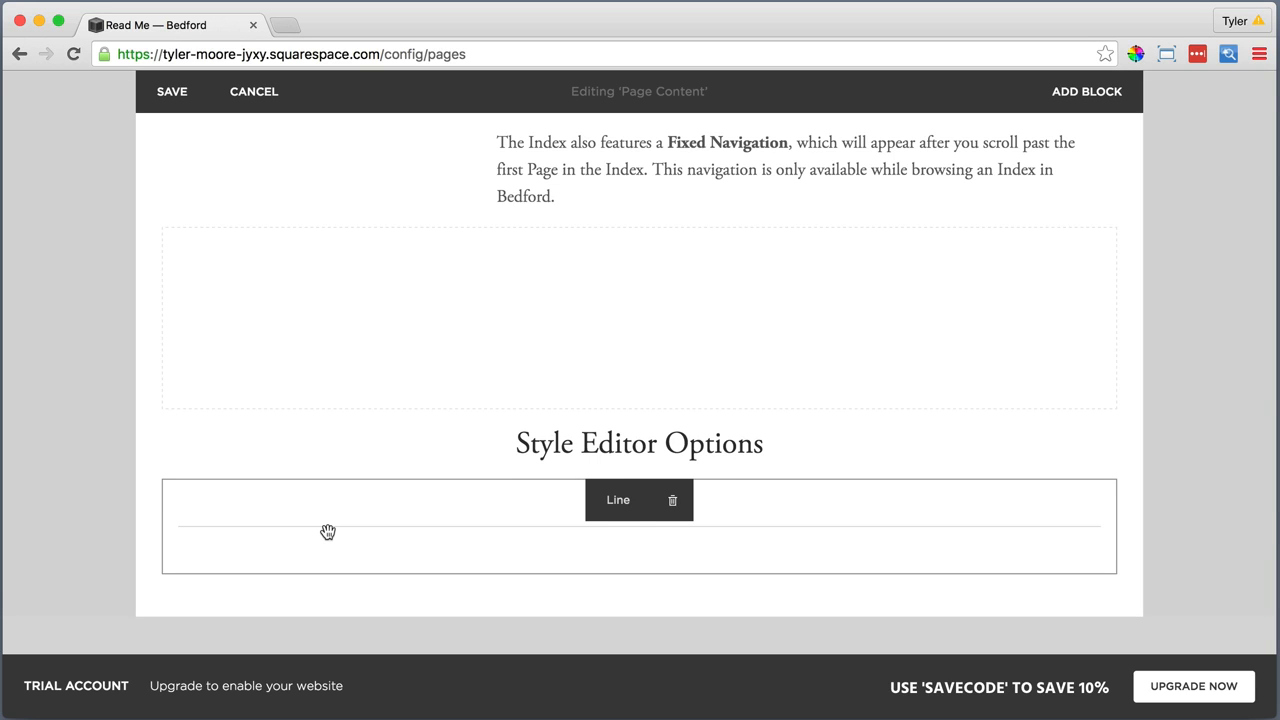
Add a Text block below the line reading "Site Header" and format it as Heading 2
scroll(328, 532, "down", 1)
left_click(162, 514)
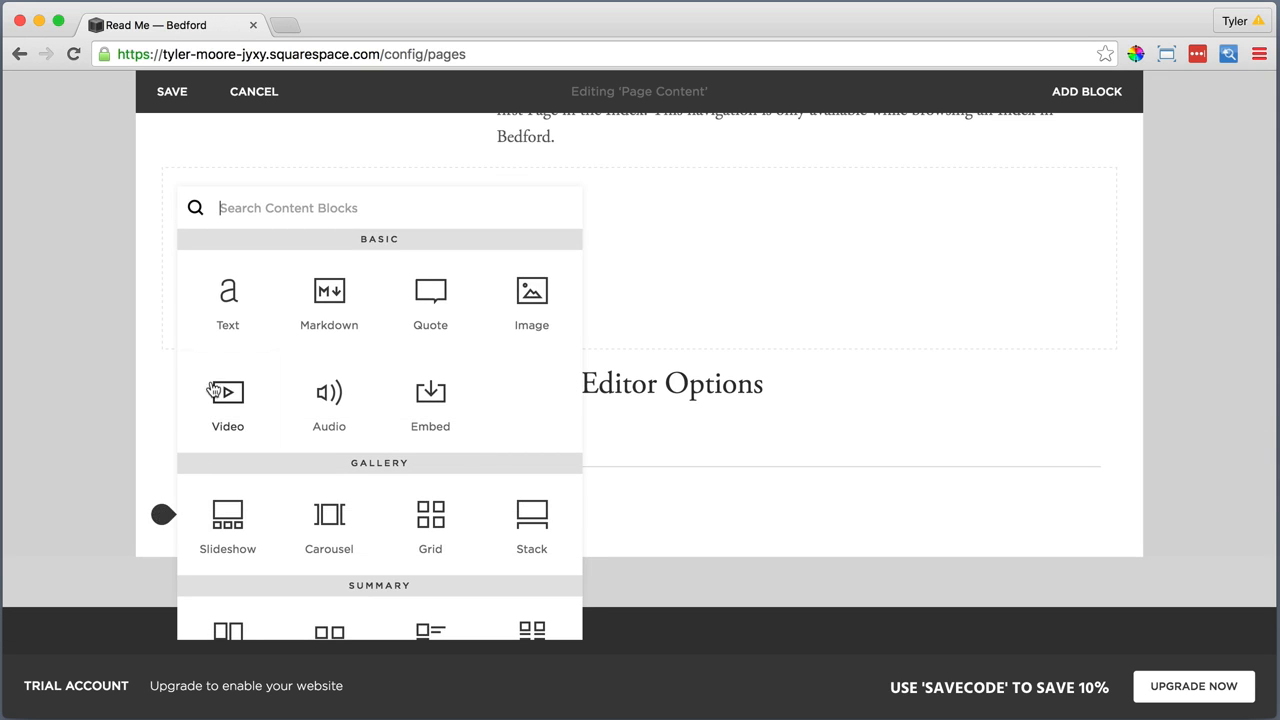
left_click(228, 318)
left_click(204, 547)
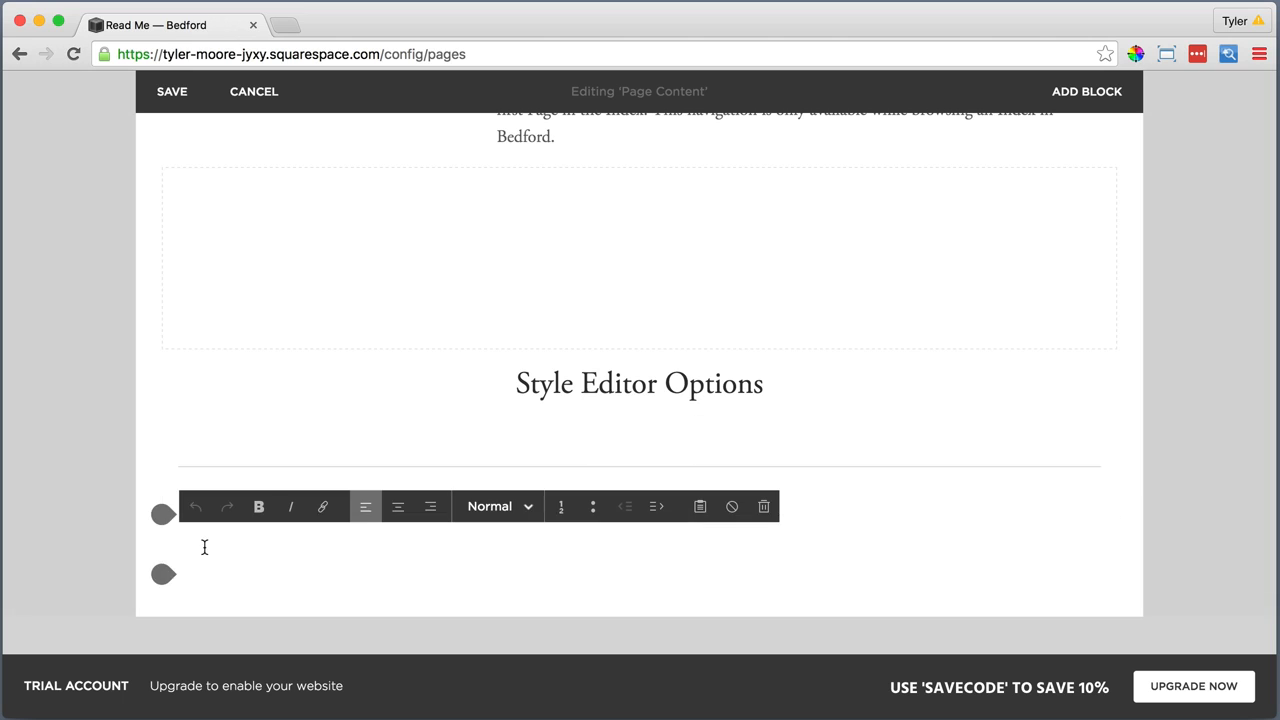
type("Site Header")
left_click_drag(256, 548, 178, 545)
left_click(497, 506)
left_click(485, 431)
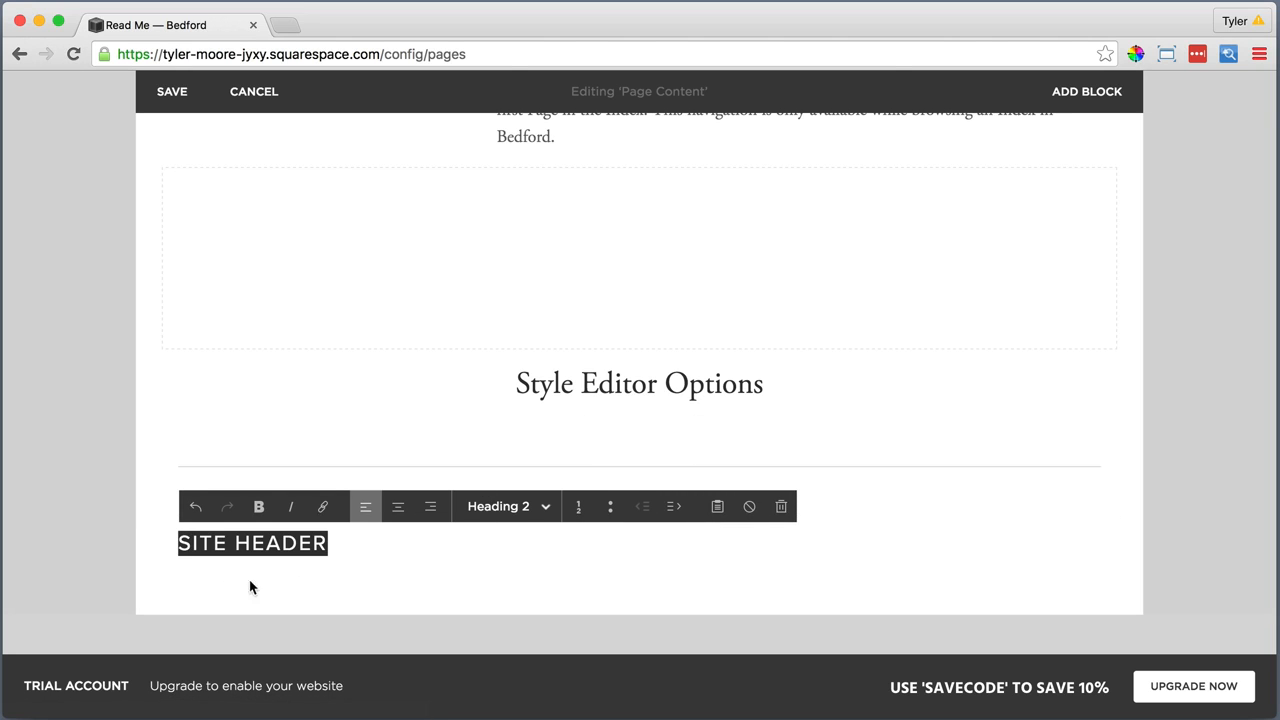
Add a Line block below the "Site Header" heading
left_click(160, 578)
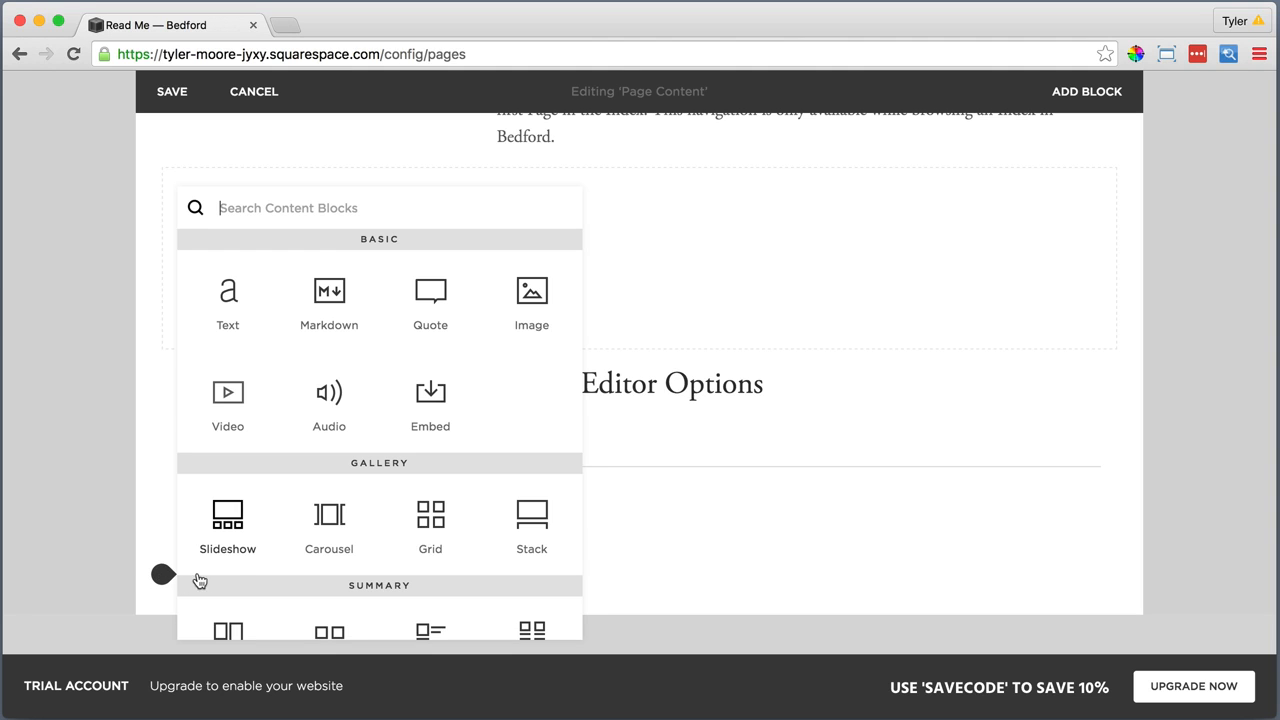
scroll(214, 580, "down", 3)
left_click(329, 606)
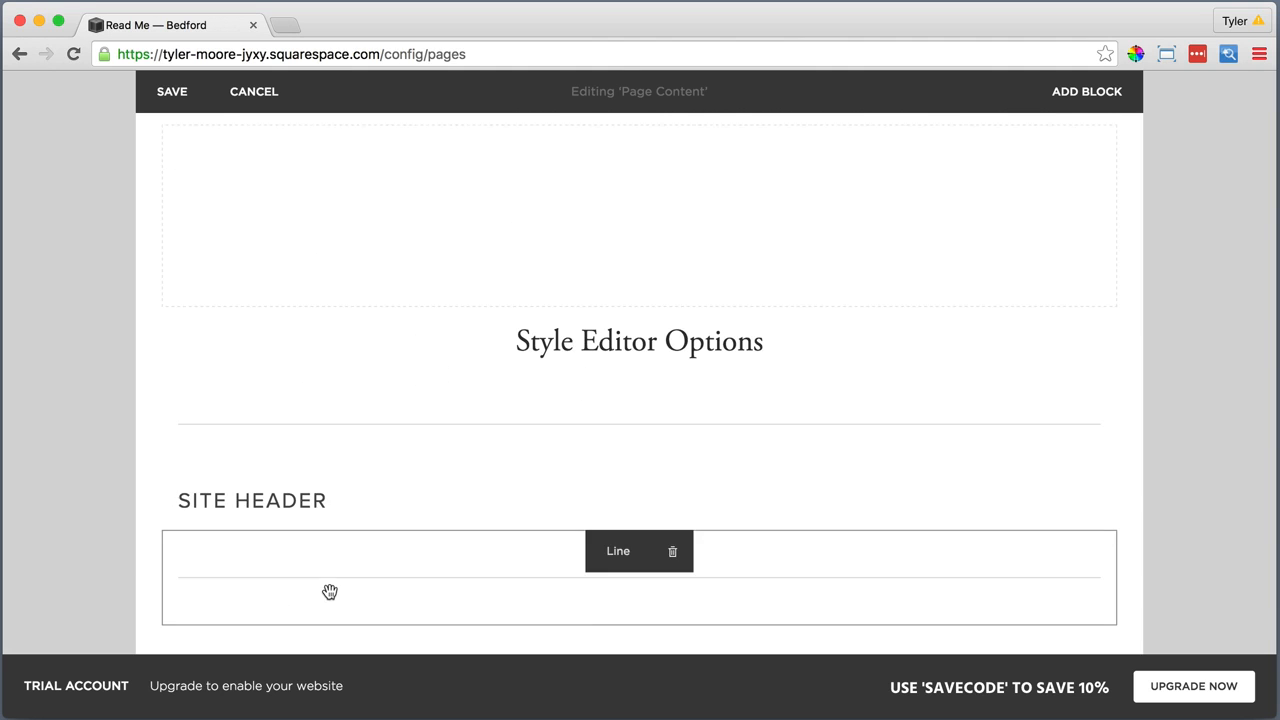
Add a Text block below the line under "Site Header" and paste the copied header options description into it as plain text
scroll(329, 591, "down", 2)
left_click(161, 556)
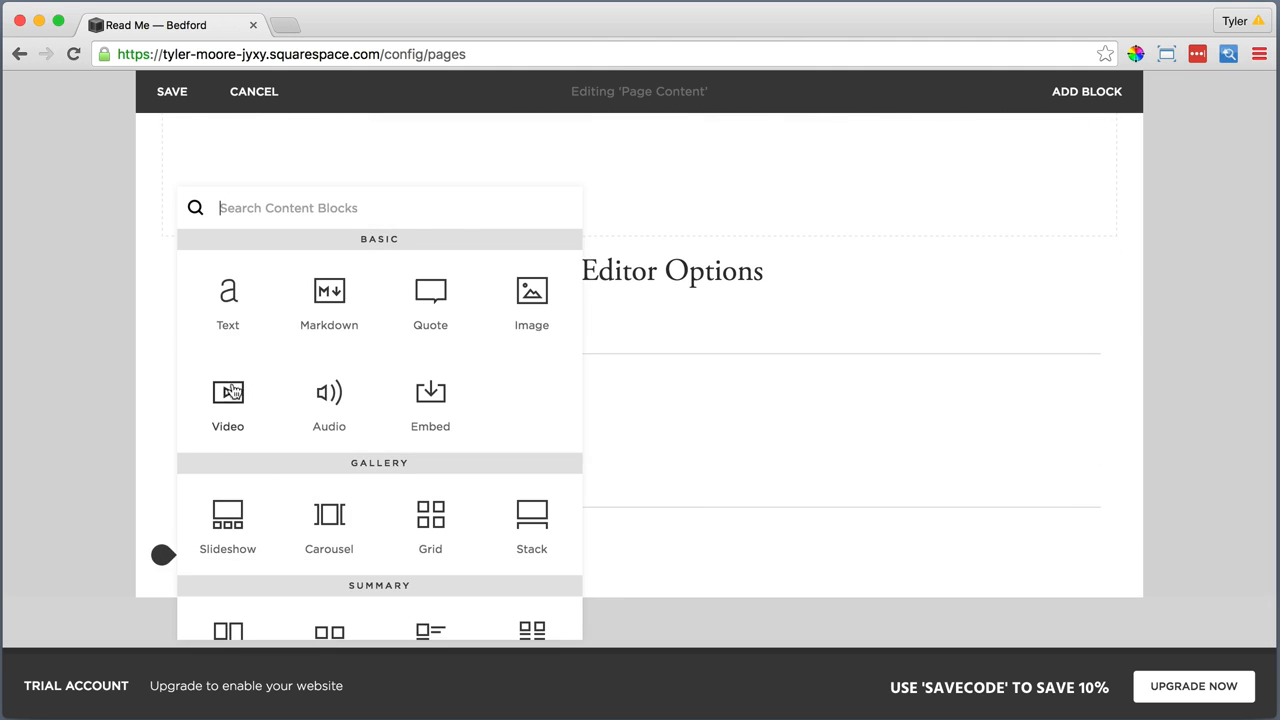
left_click(228, 300)
left_click(208, 585)
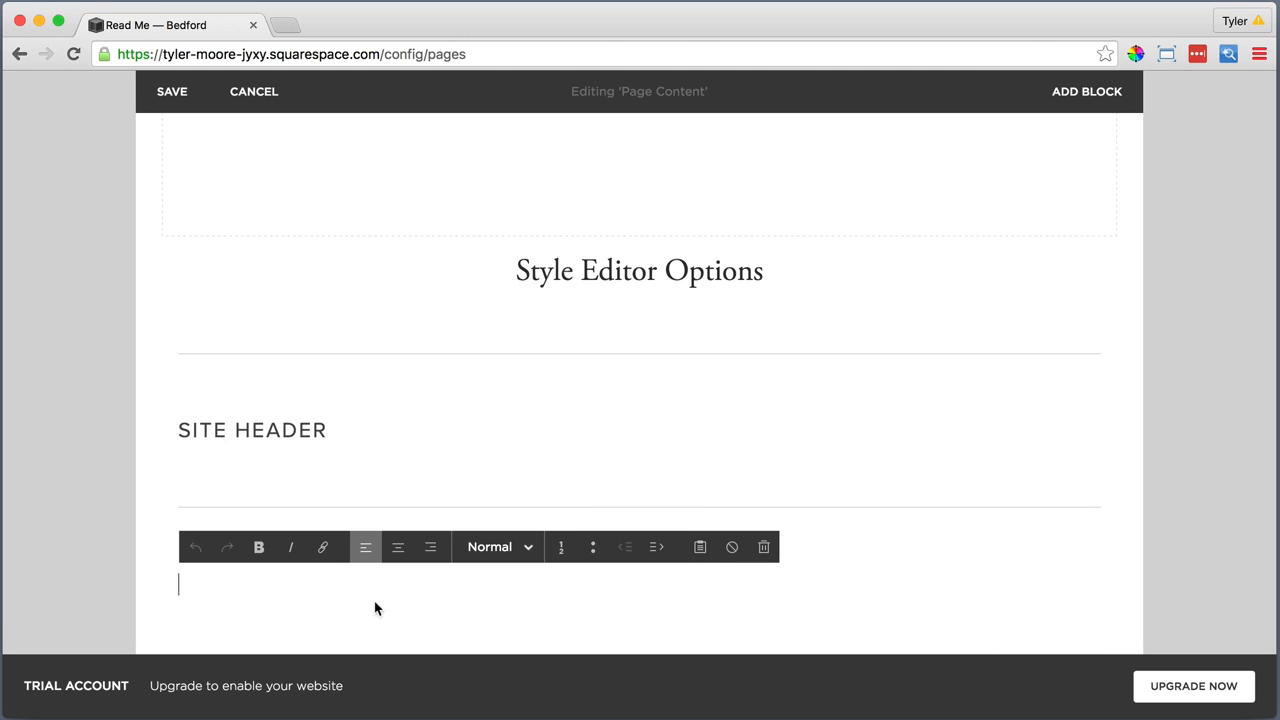
left_click(699, 546)
right_click(522, 338)
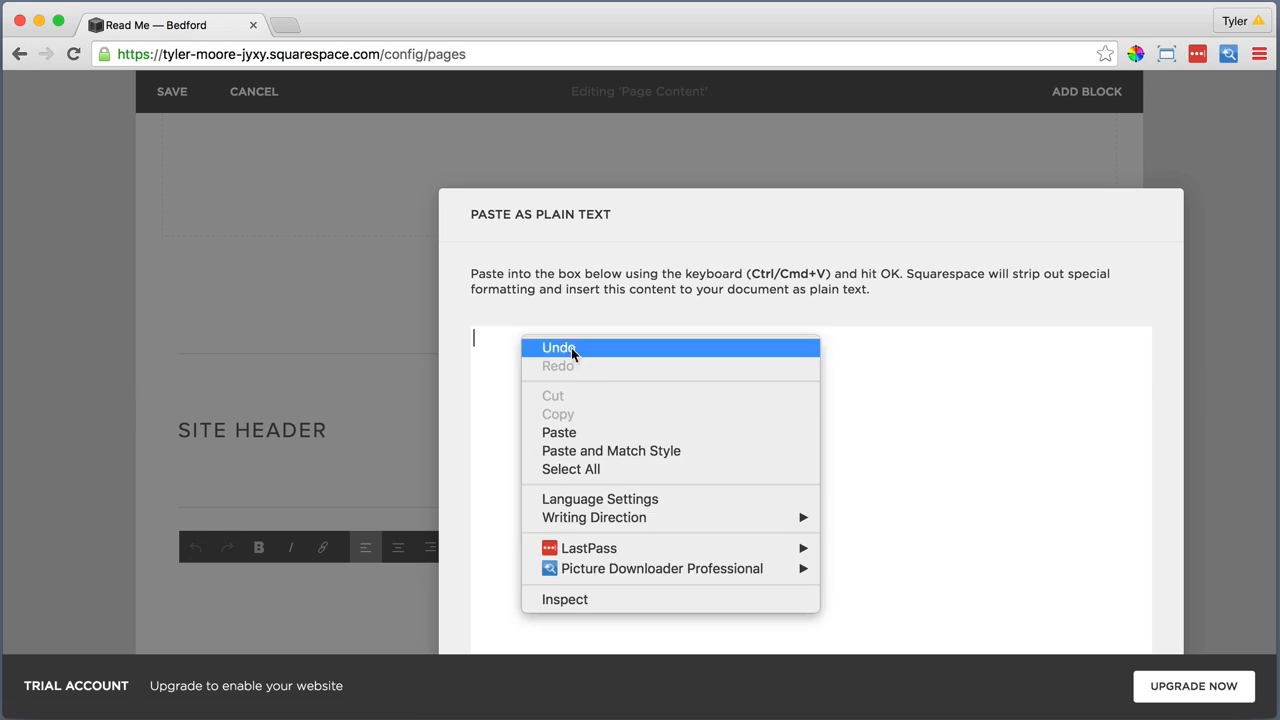
left_click(577, 432)
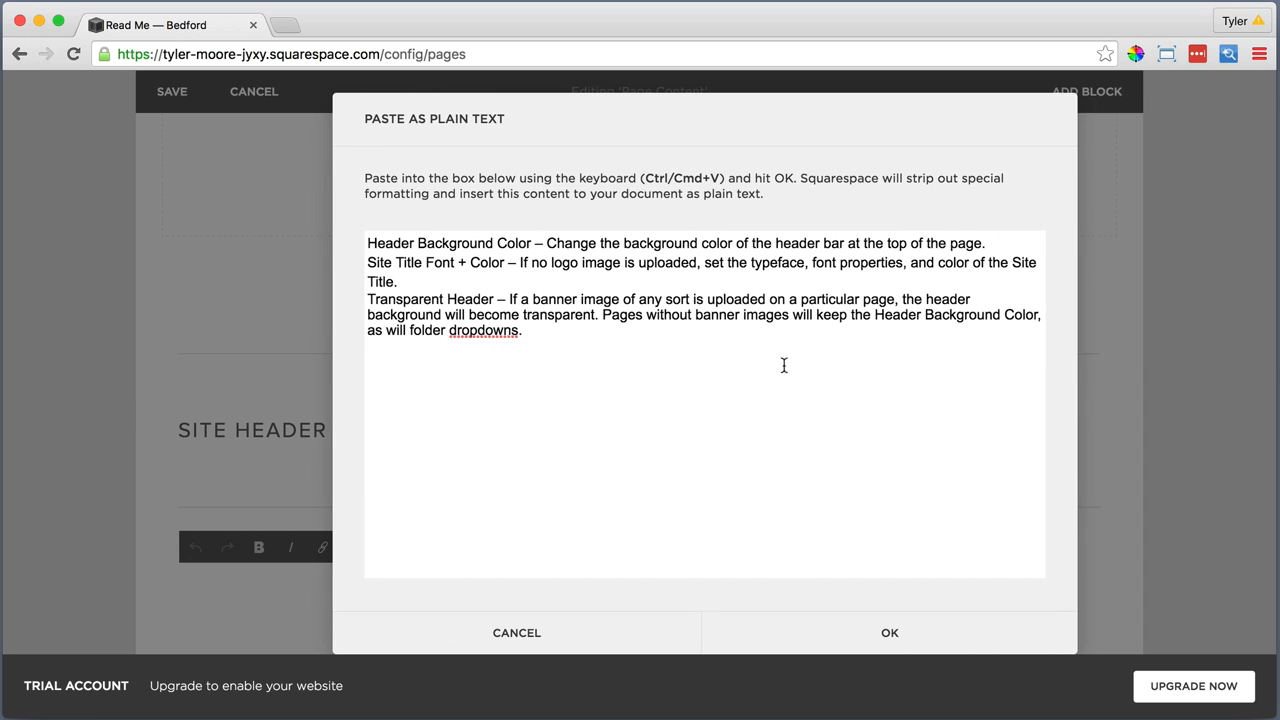
left_click(890, 636)
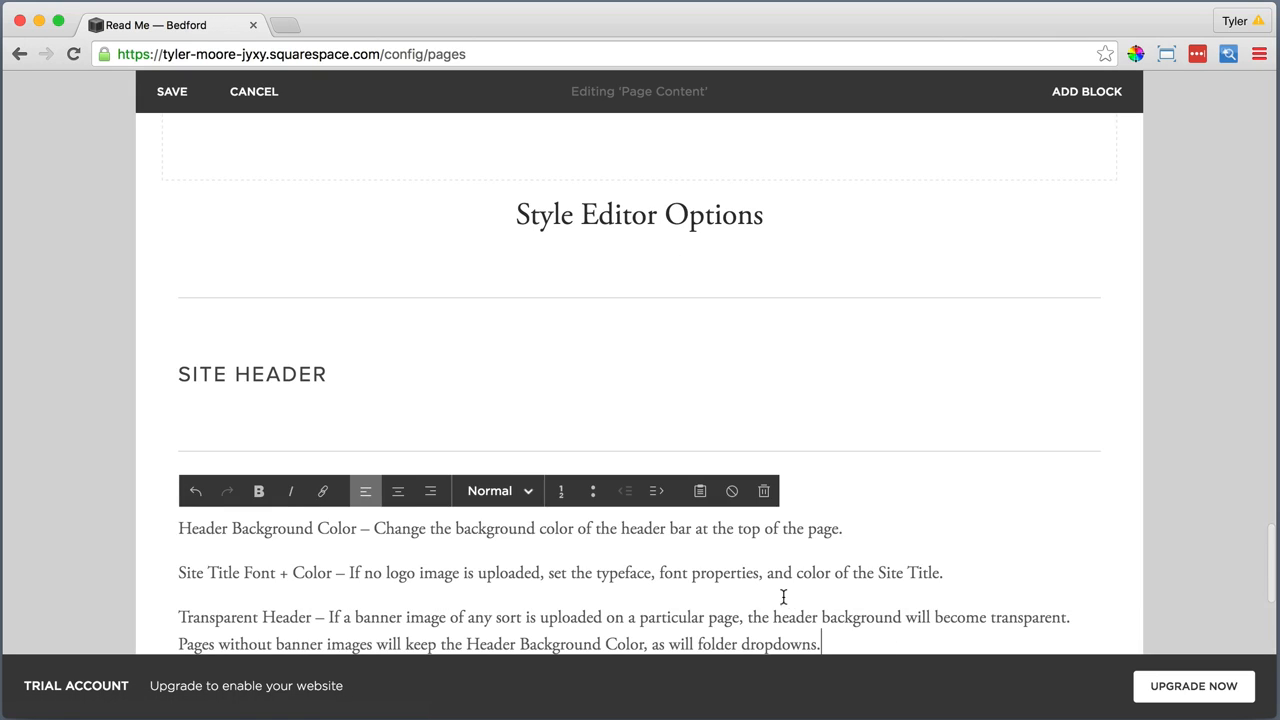
Make the option names "Header Background Color", "Site Title Font + Color" and "Transparent Header" bold in the Site Header description
scroll(691, 561, "down", 3)
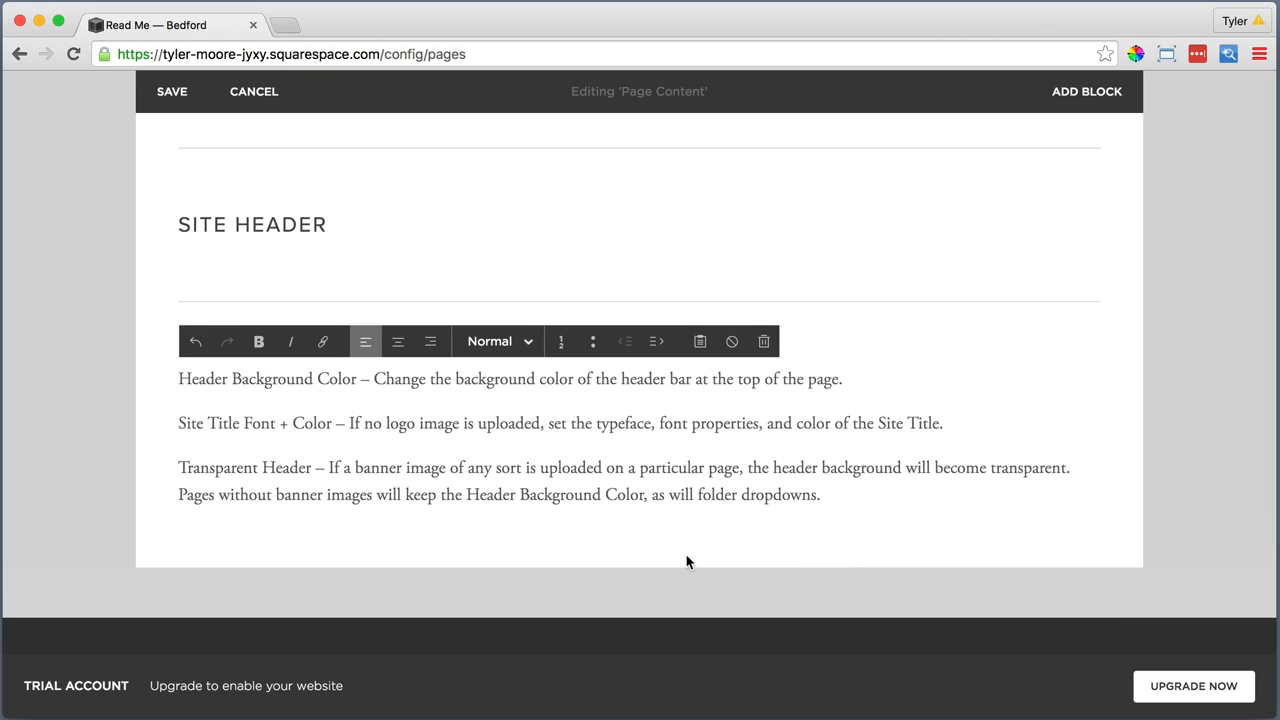
left_click_drag(346, 379, 164, 349)
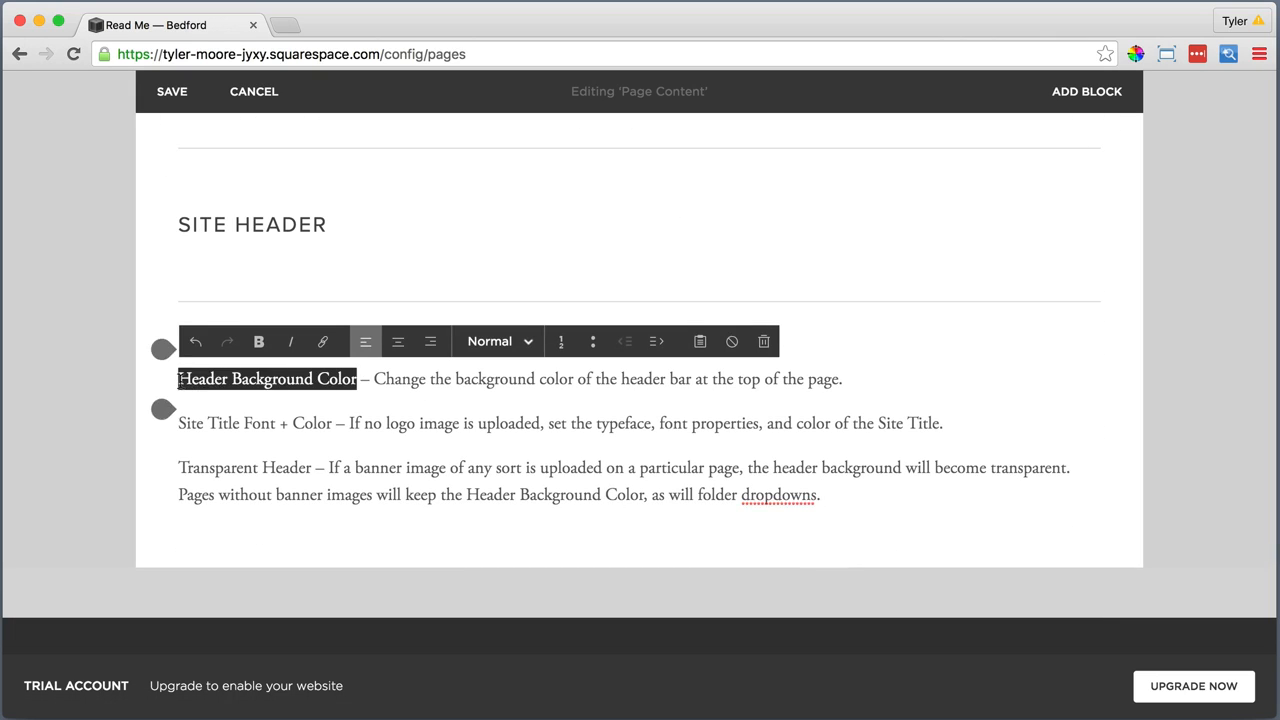
left_click(259, 342)
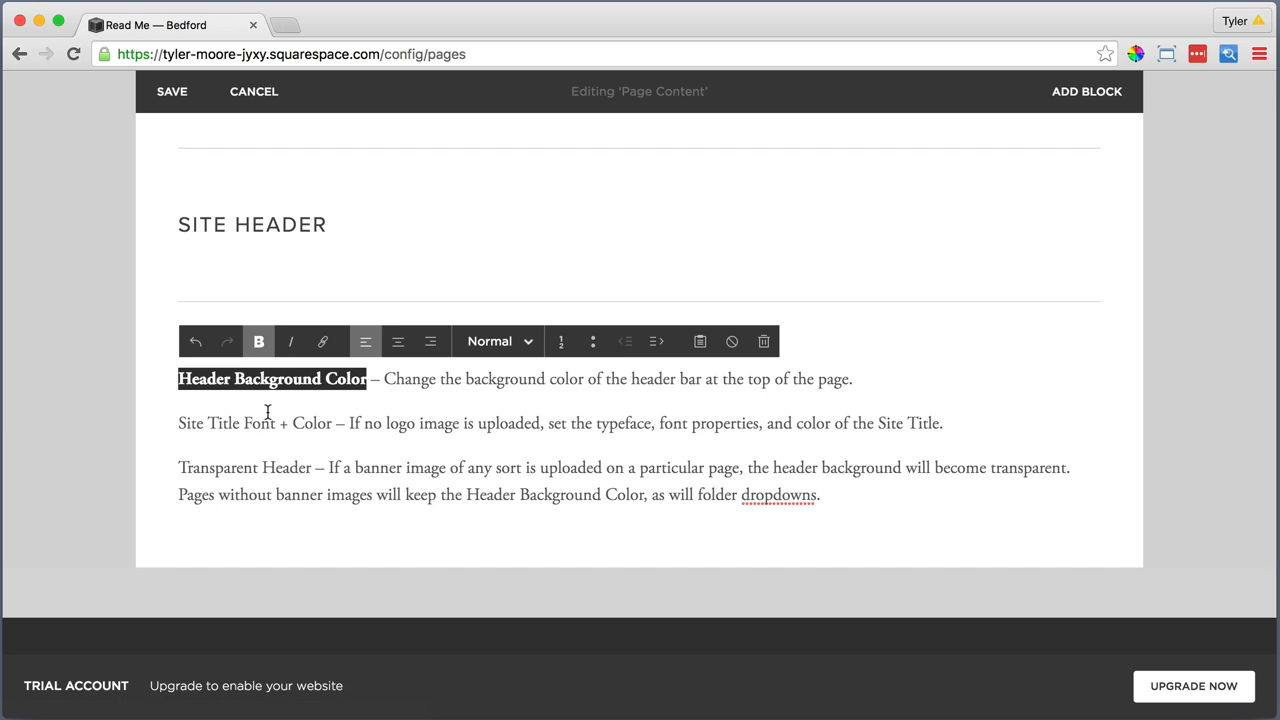
left_click_drag(333, 424, 164, 409)
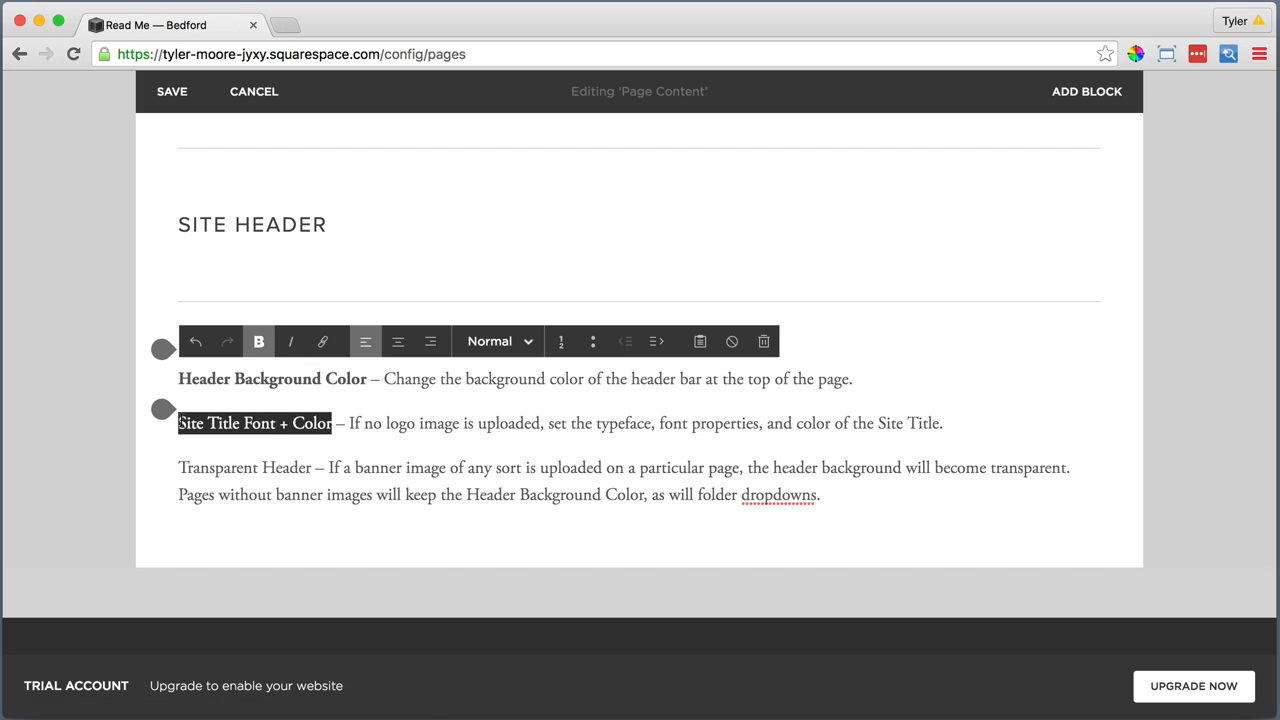
left_click(262, 343)
left_click_drag(320, 468, 163, 407)
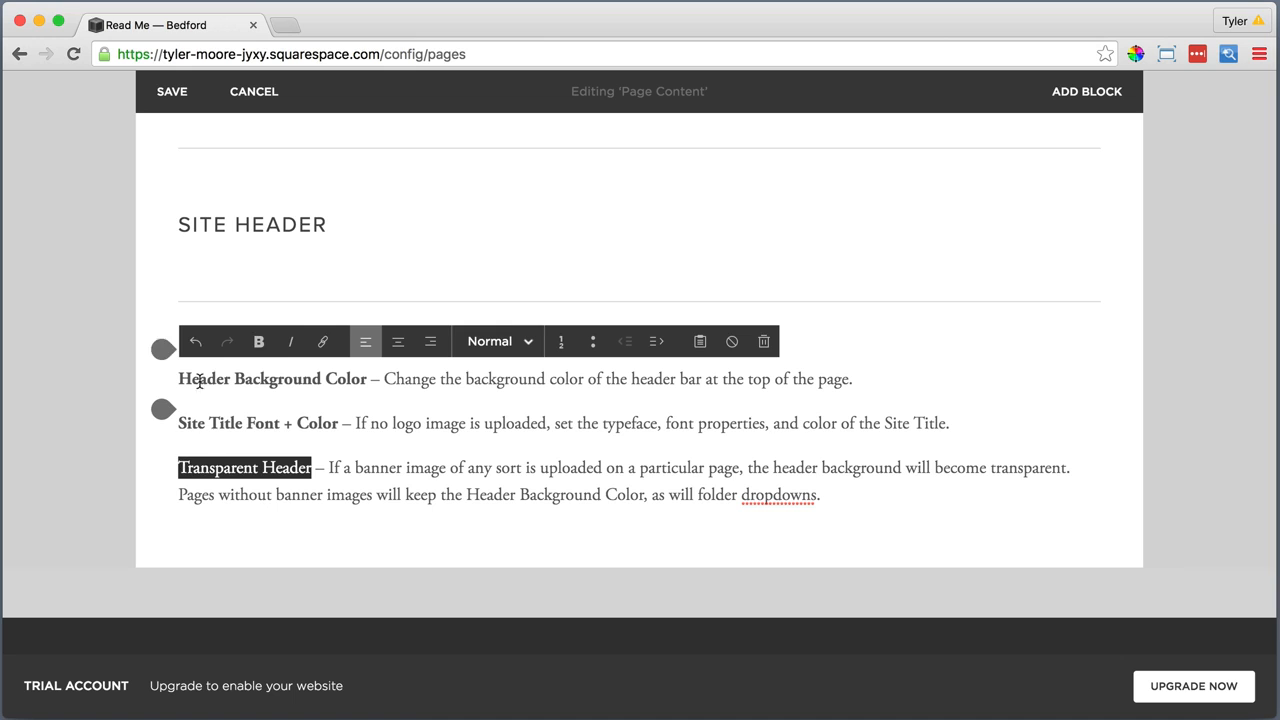
left_click(258, 344)
Add a Line block below the Site Header description
scroll(243, 471, "down", 1)
left_click(166, 494)
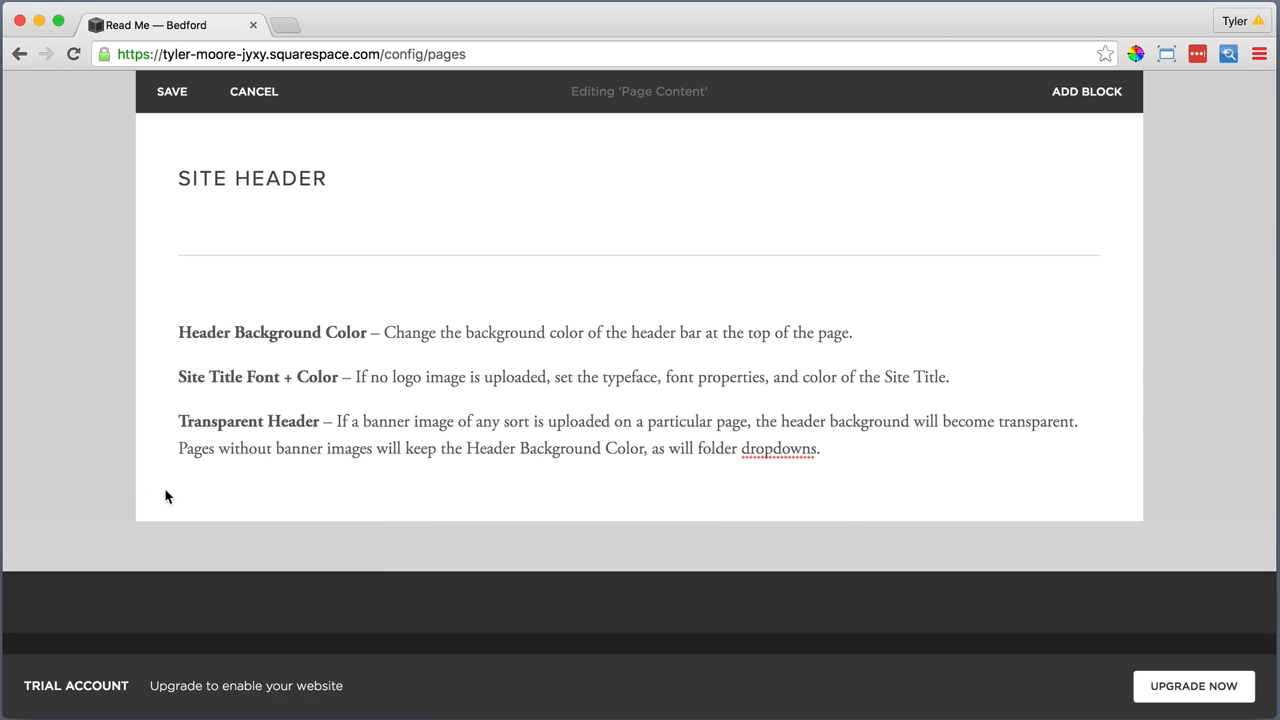
left_click(163, 479)
scroll(198, 492, "down", 3)
left_click(329, 603)
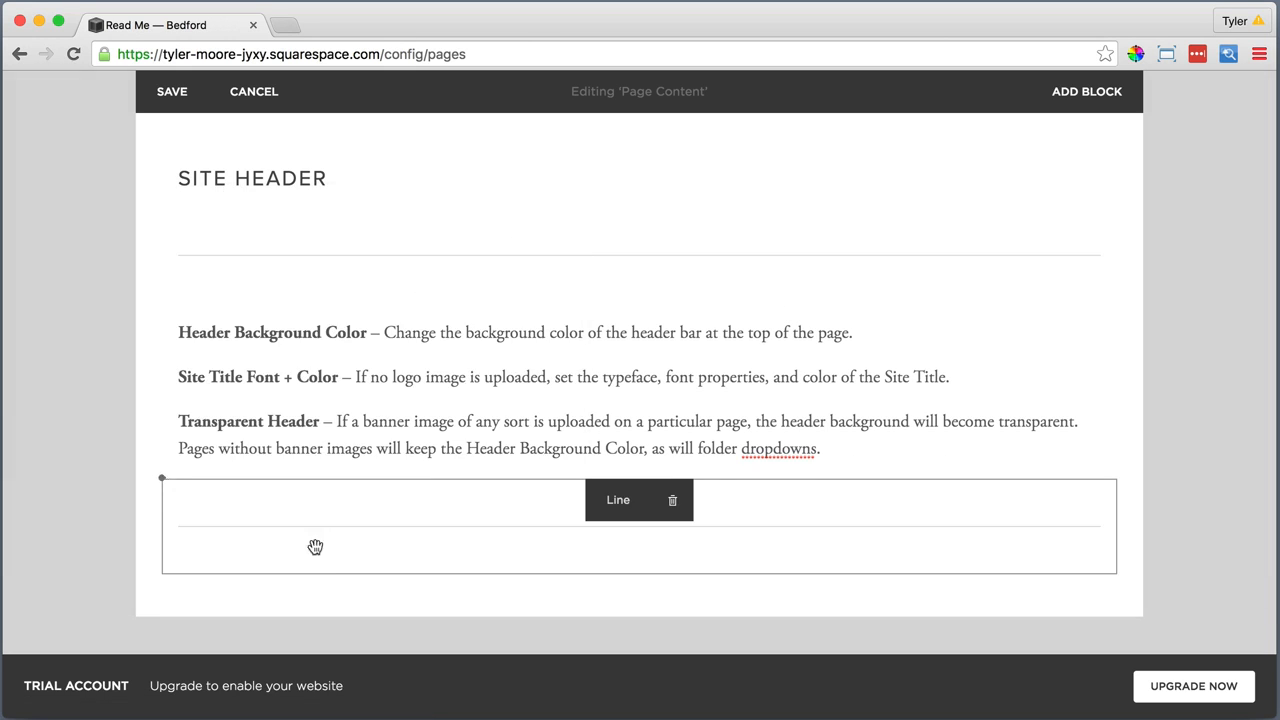
Add a Text block below the last line and paste the Logo Container Width and Site Title Container Width descriptions as plain text
scroll(240, 514, "down", 3)
left_click(161, 449)
left_click(228, 292)
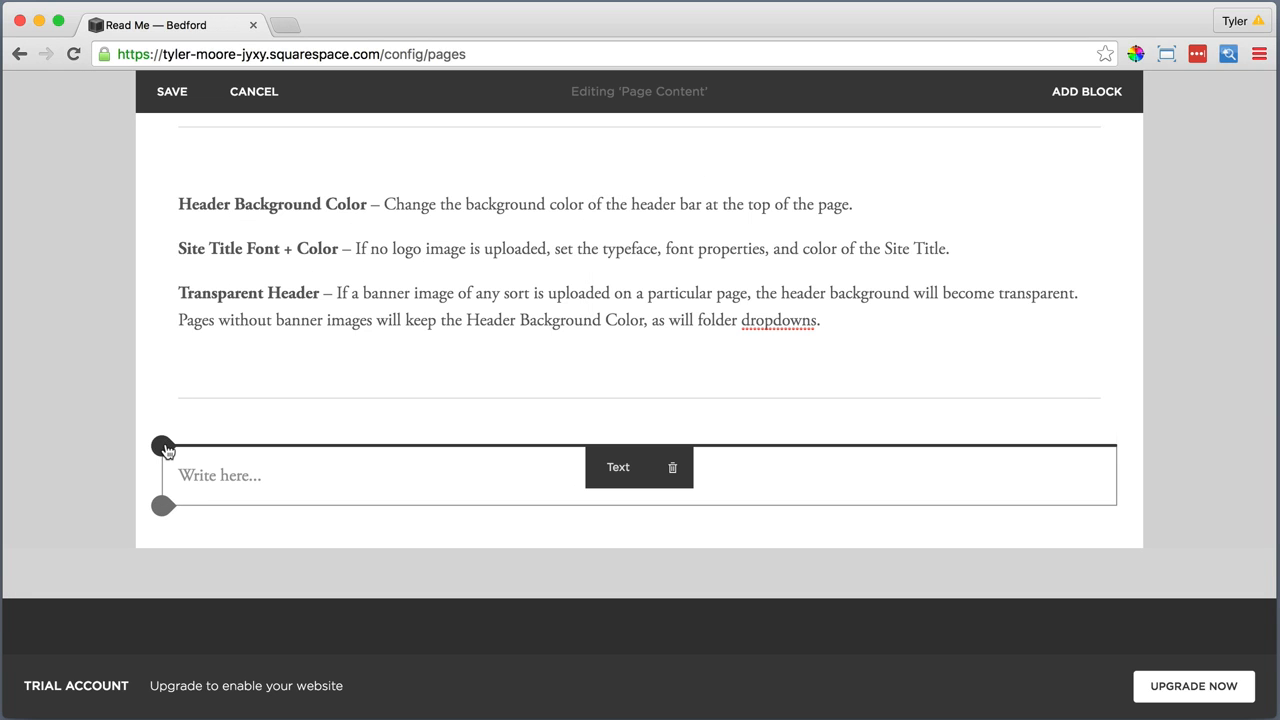
left_click(214, 477)
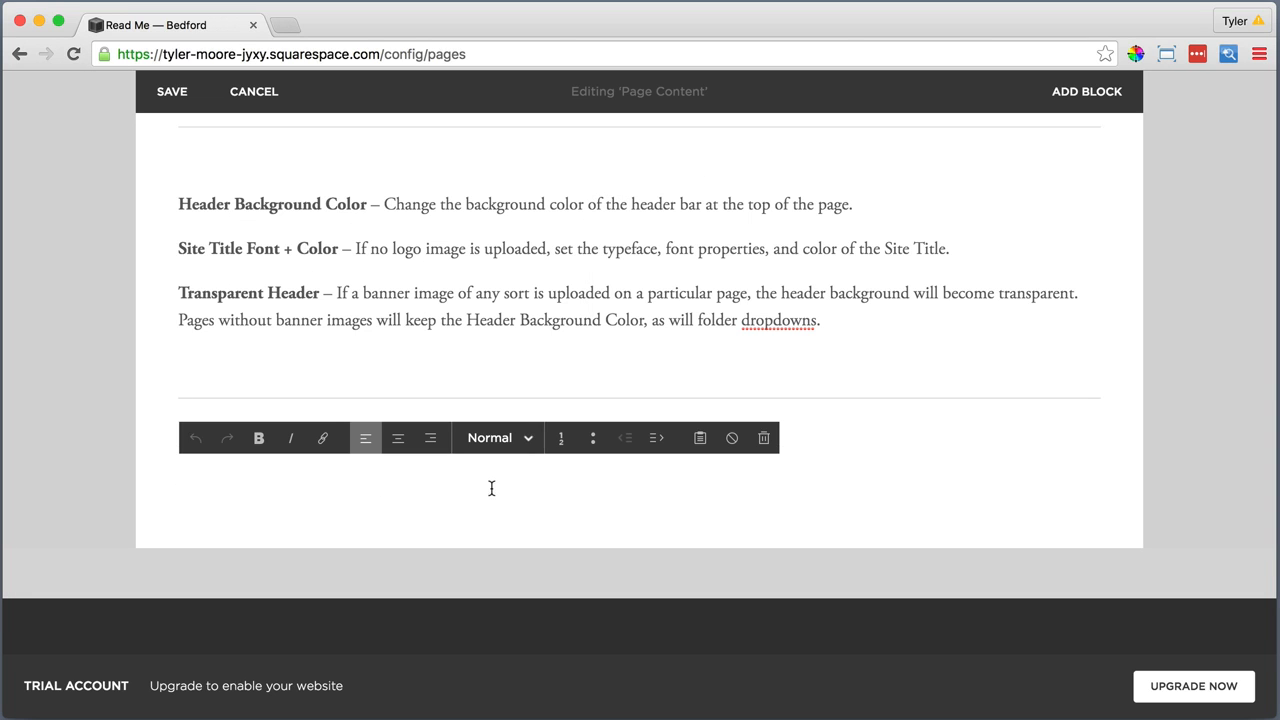
left_click(701, 452)
right_click(555, 346)
left_click(634, 451)
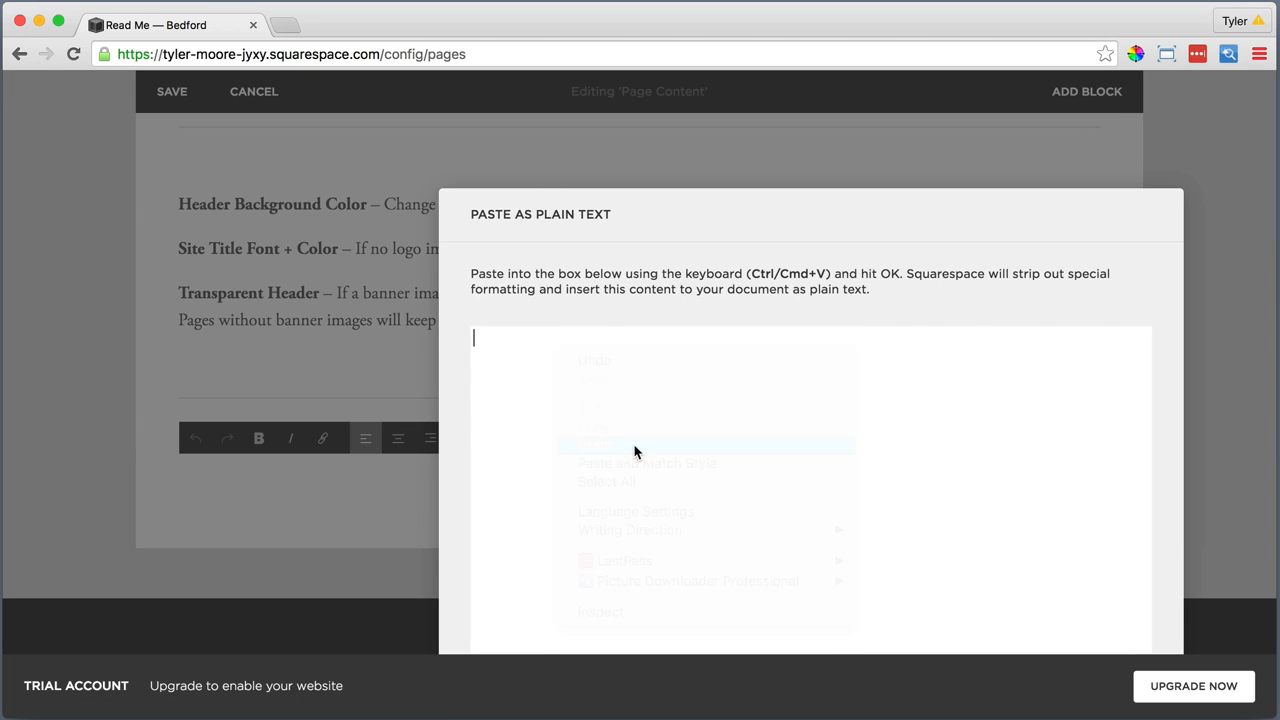
left_click(957, 629)
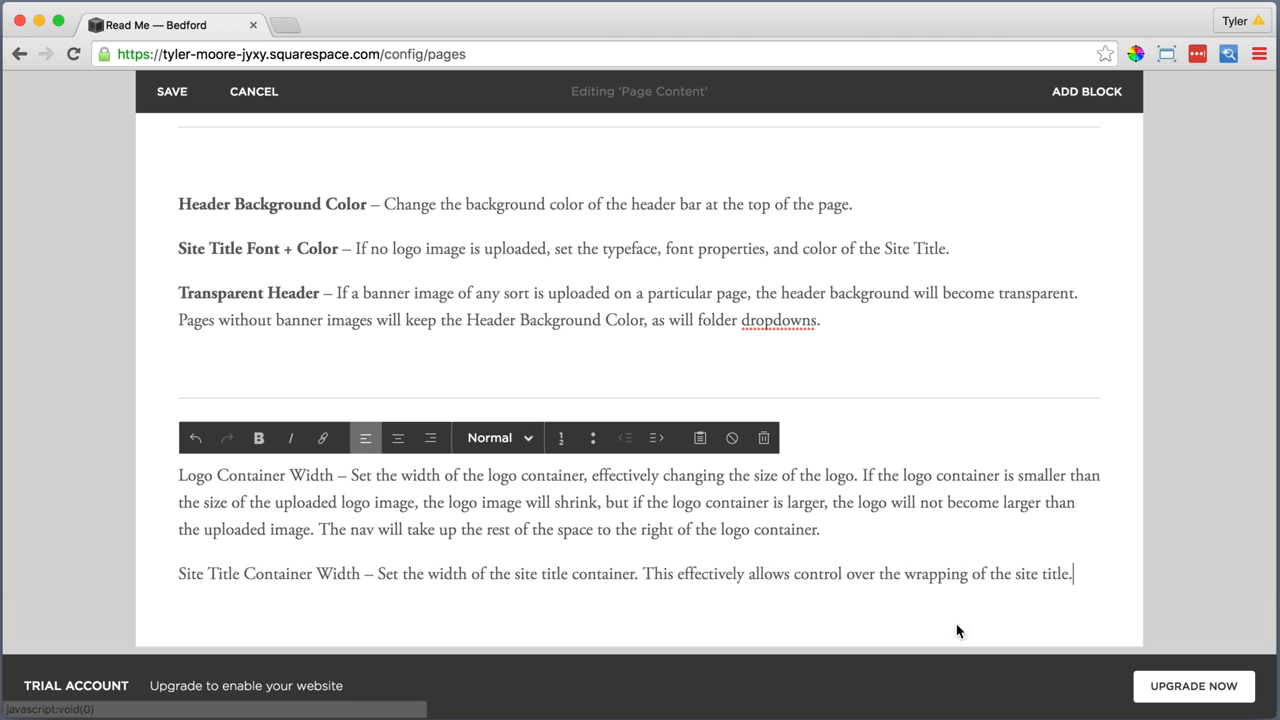
Make the option names "Logo Container Width" and "Site Title Container Width" bold in the new text
left_click_drag(332, 478, 176, 478)
left_click(258, 438)
left_click_drag(364, 574, 178, 574)
left_click(258, 440)
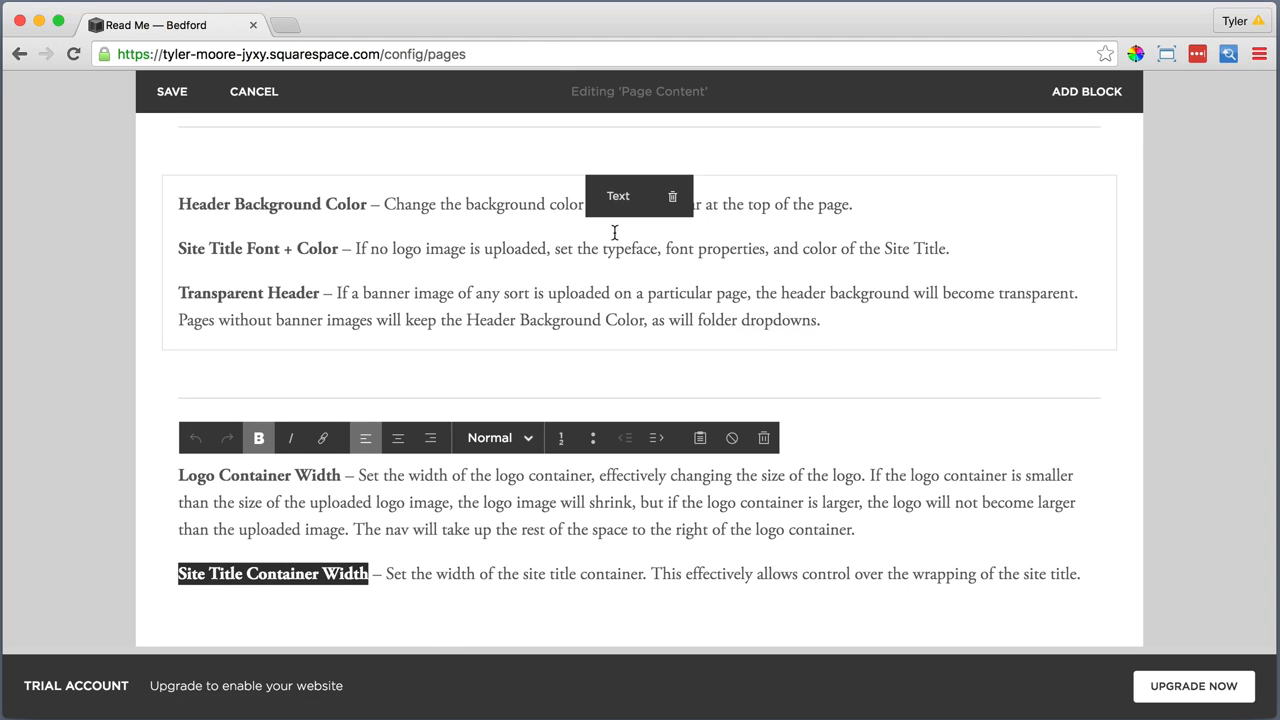
Place the Header Background Color text block beside the "Site Header" heading and widen its column to slightly more than half the page
left_click_drag(611, 197, 667, 387)
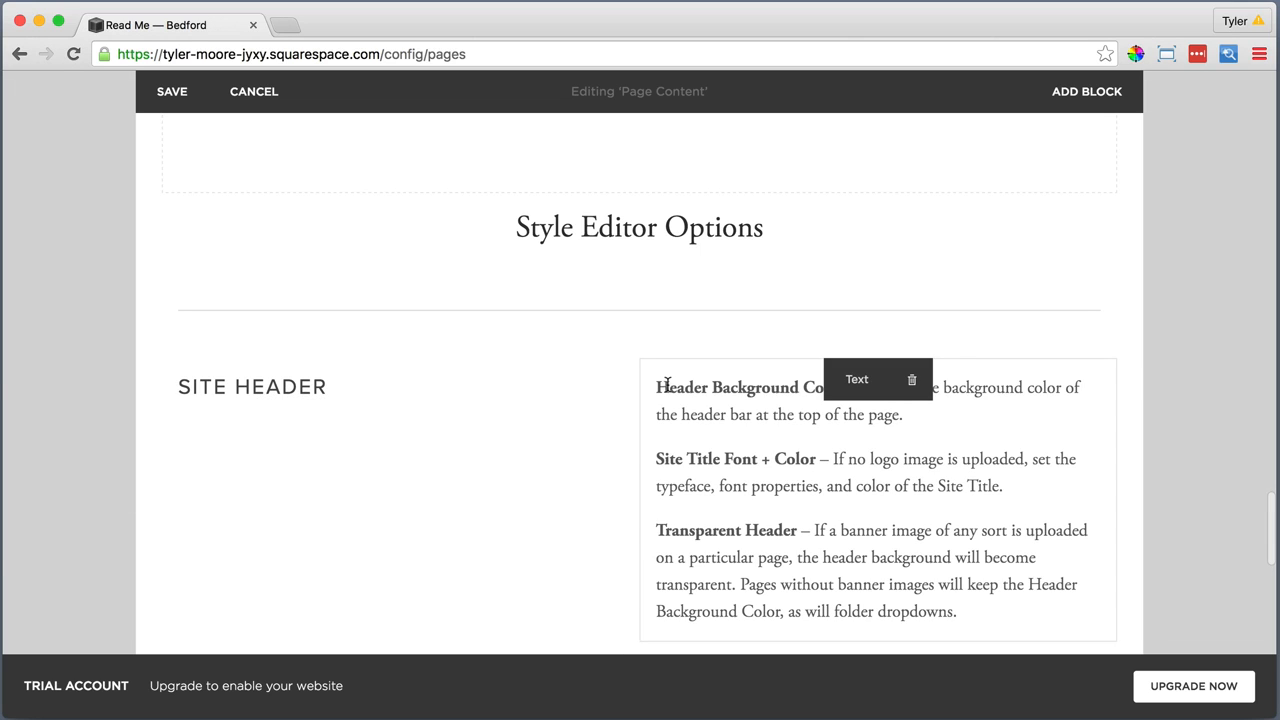
left_click_drag(640, 393, 630, 394)
scroll(520, 404, "down", 3)
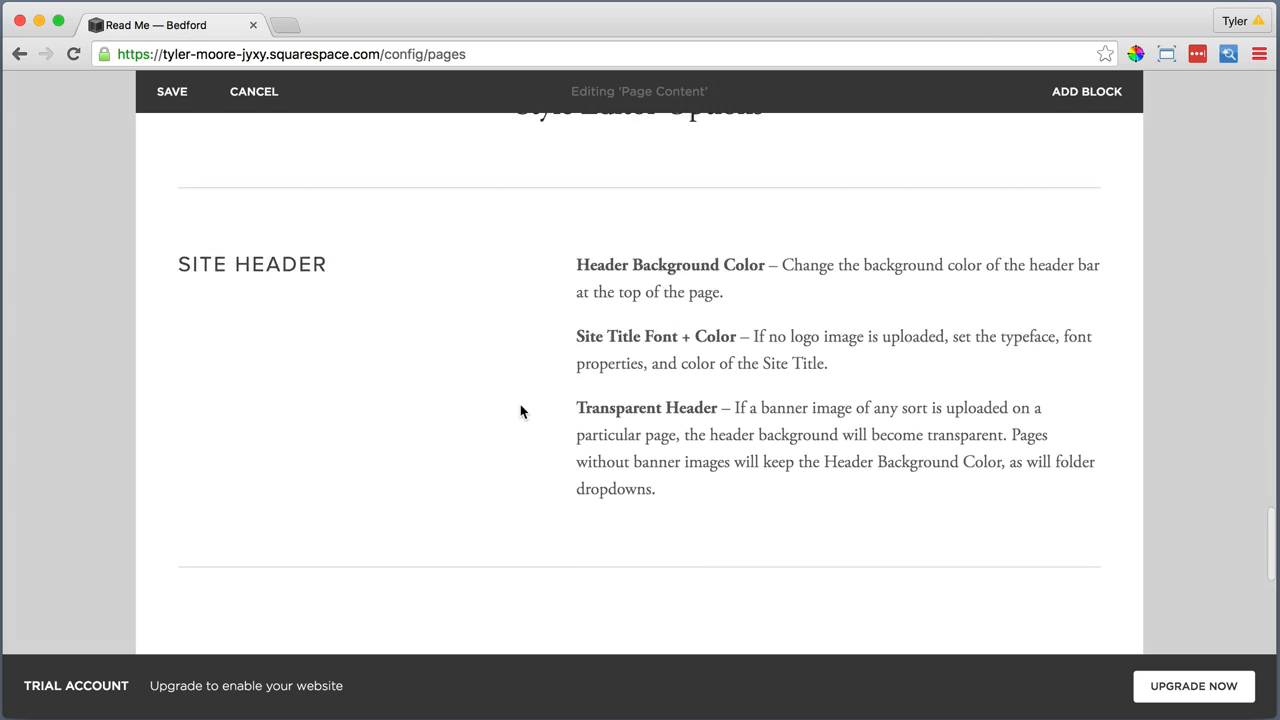
scroll(522, 417, "down", 4)
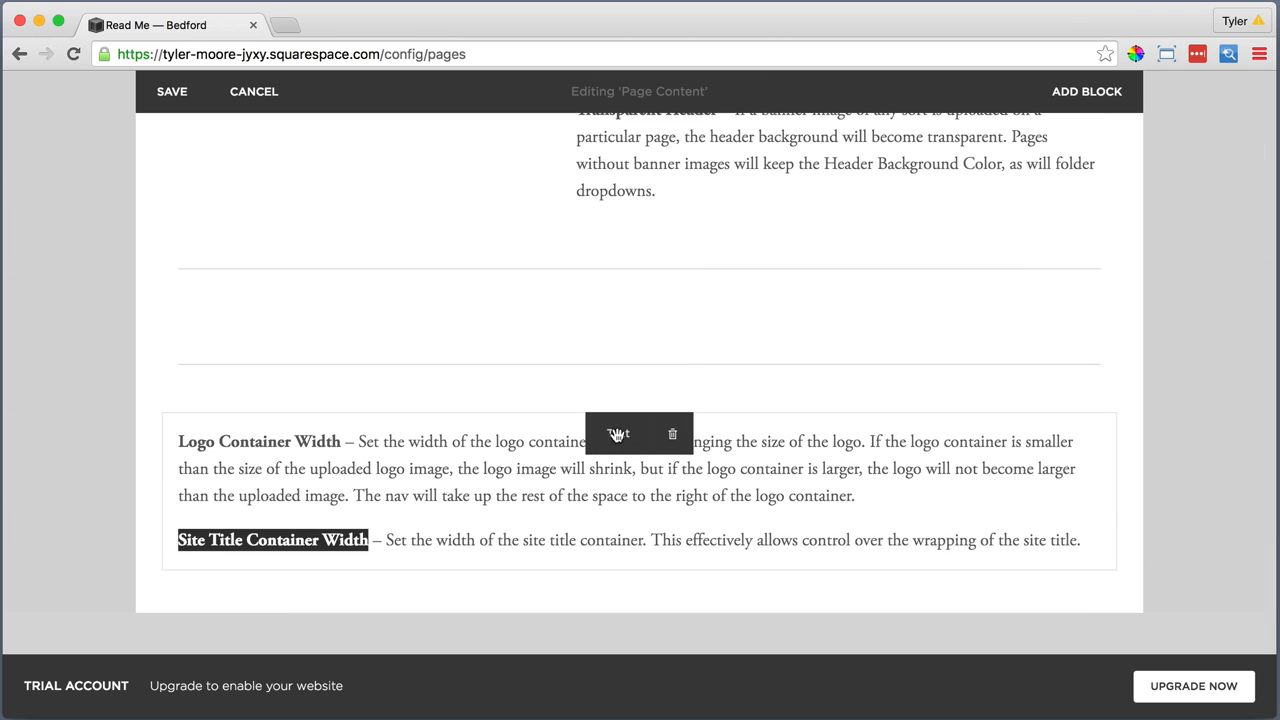
Arrange the "Site Header" heading, Header Background Color text and Logo Container Width text in three columns, and delete the extra Line block below them
left_click_drag(609, 377, 1102, 268)
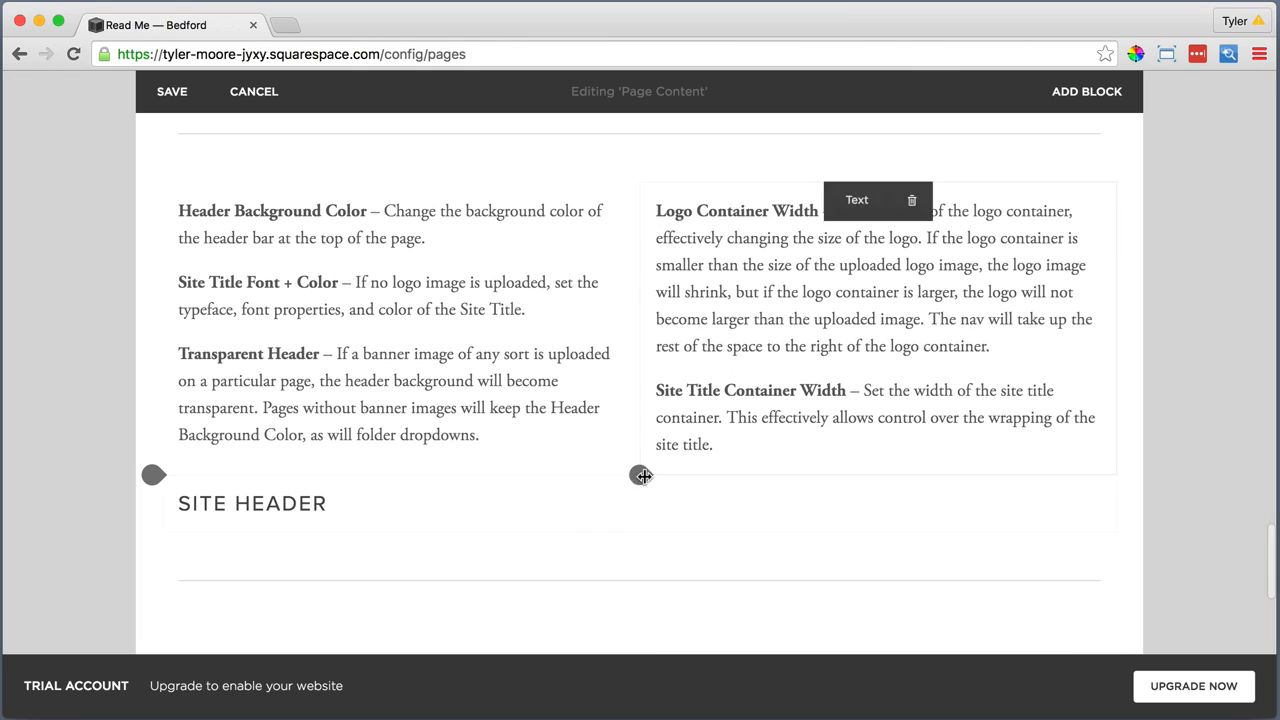
left_click_drag(611, 492, 176, 236)
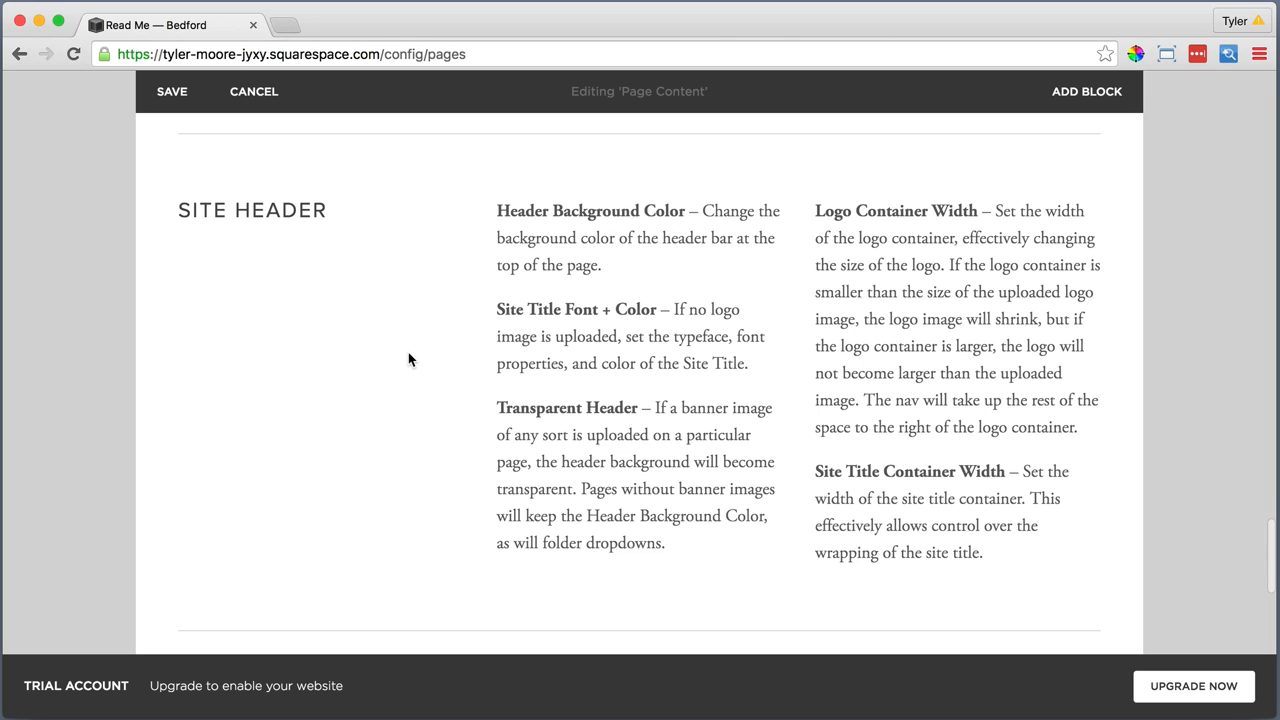
scroll(407, 353, "down", 3)
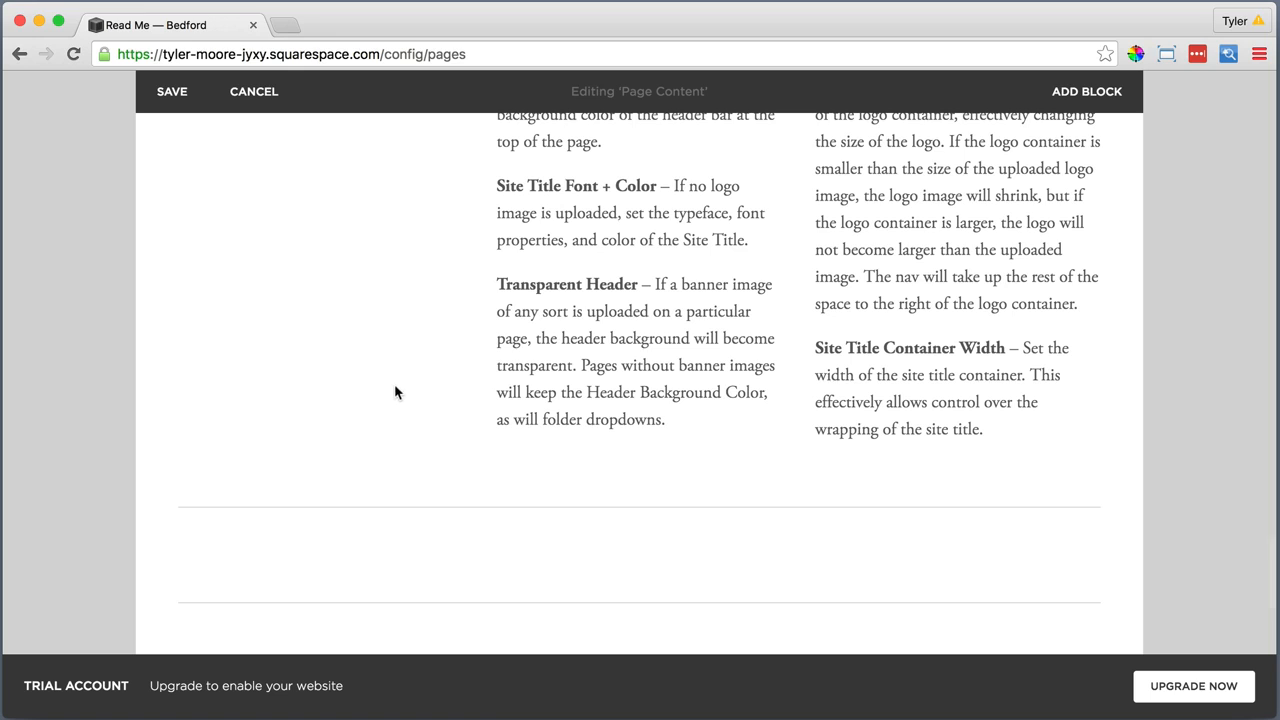
left_click(674, 578)
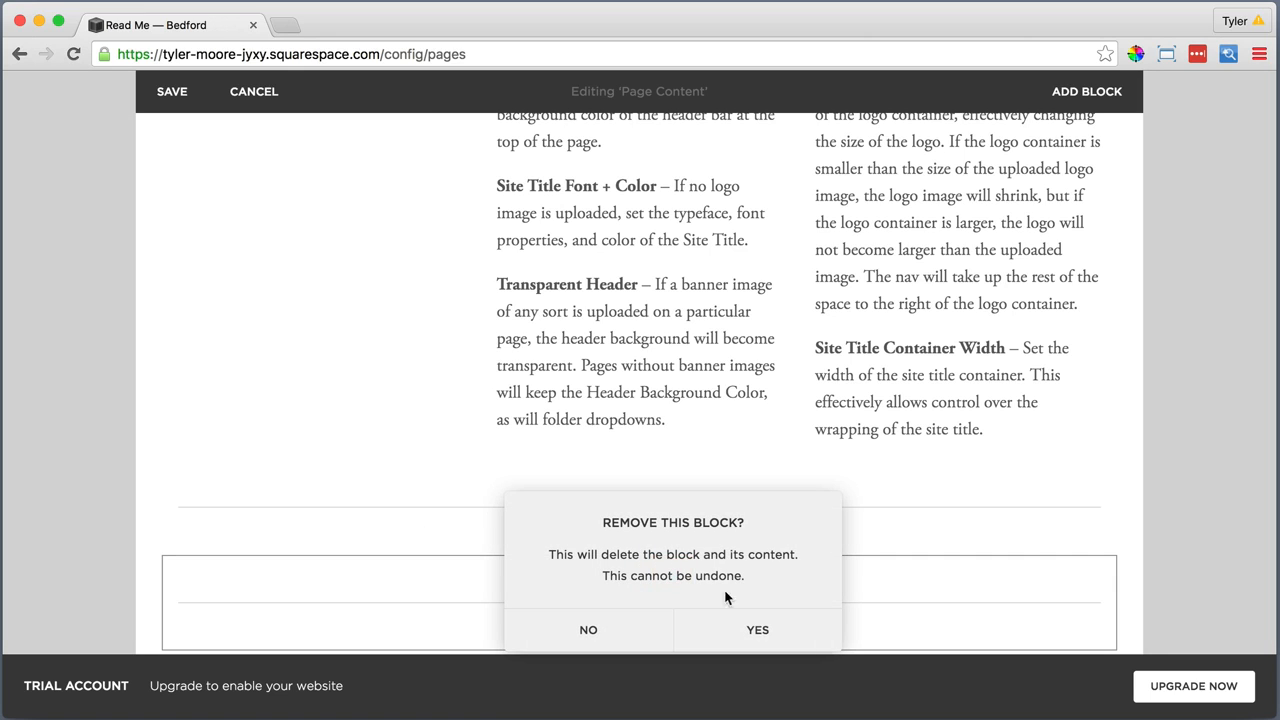
left_click(755, 630)
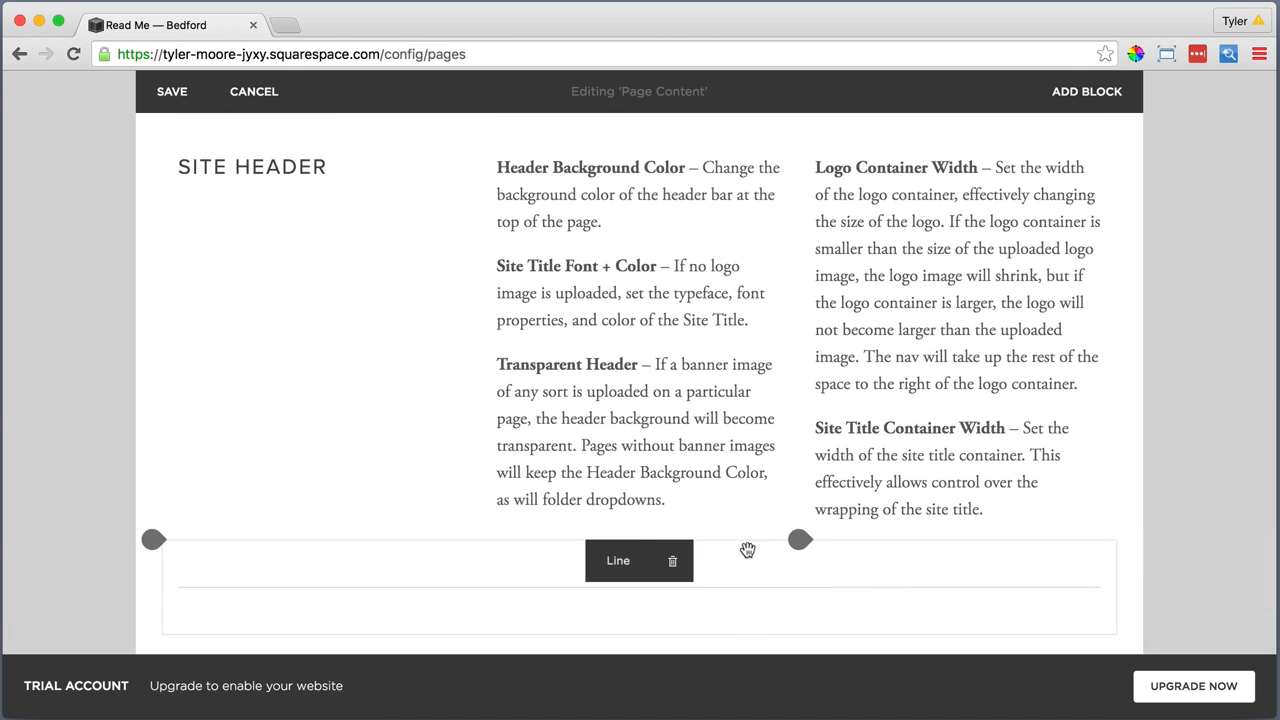
Save the edited content of the Read Me page and return to its banner
scroll(431, 403, "up", 10)
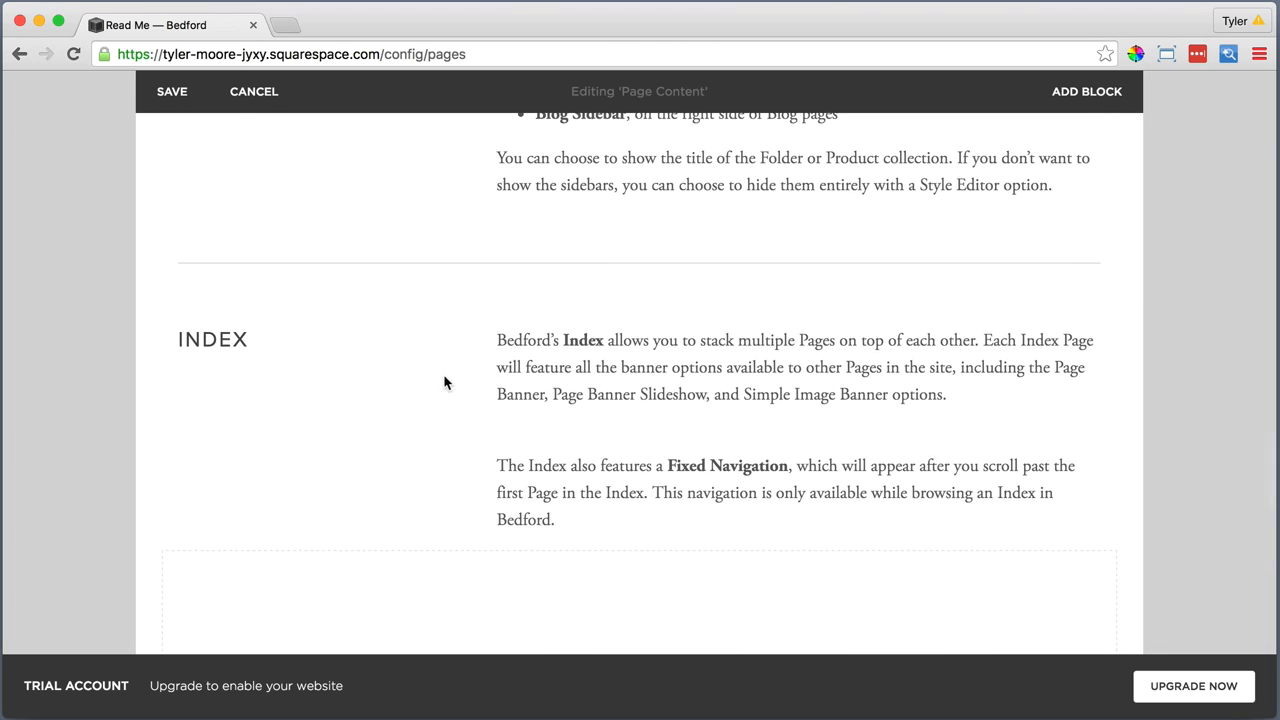
scroll(444, 382, "up", 10)
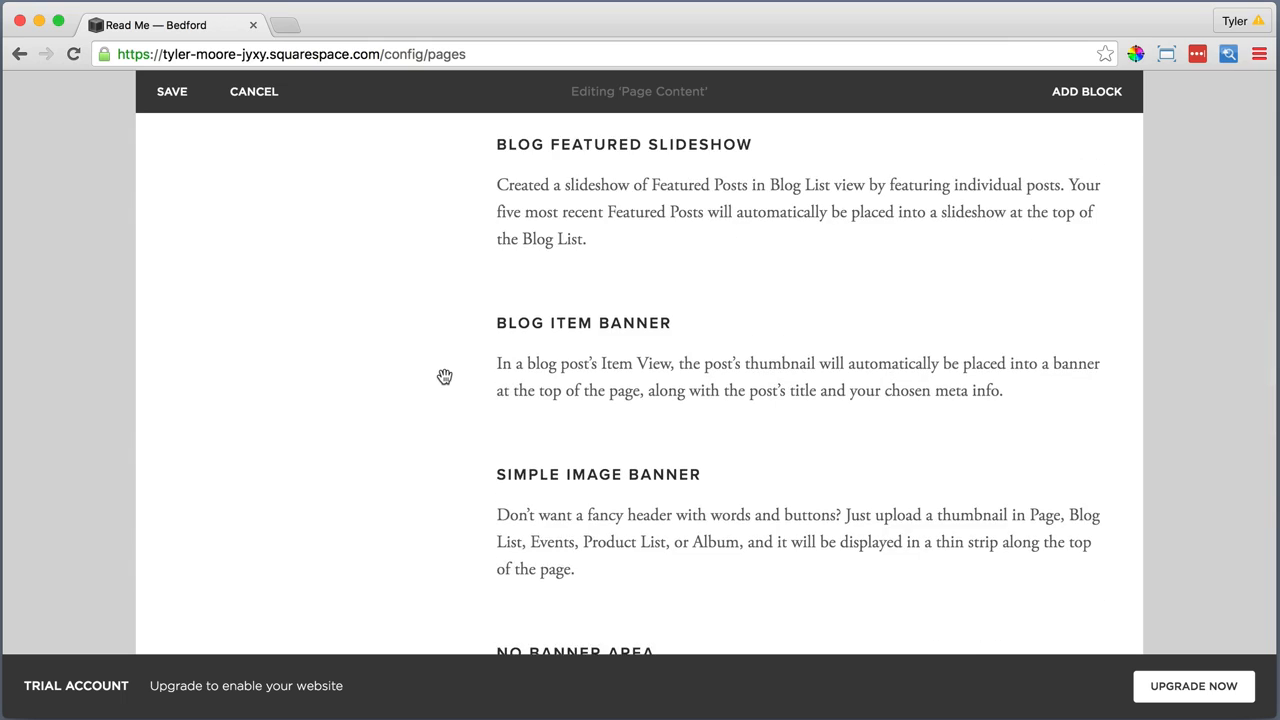
scroll(444, 376, "up", 10)
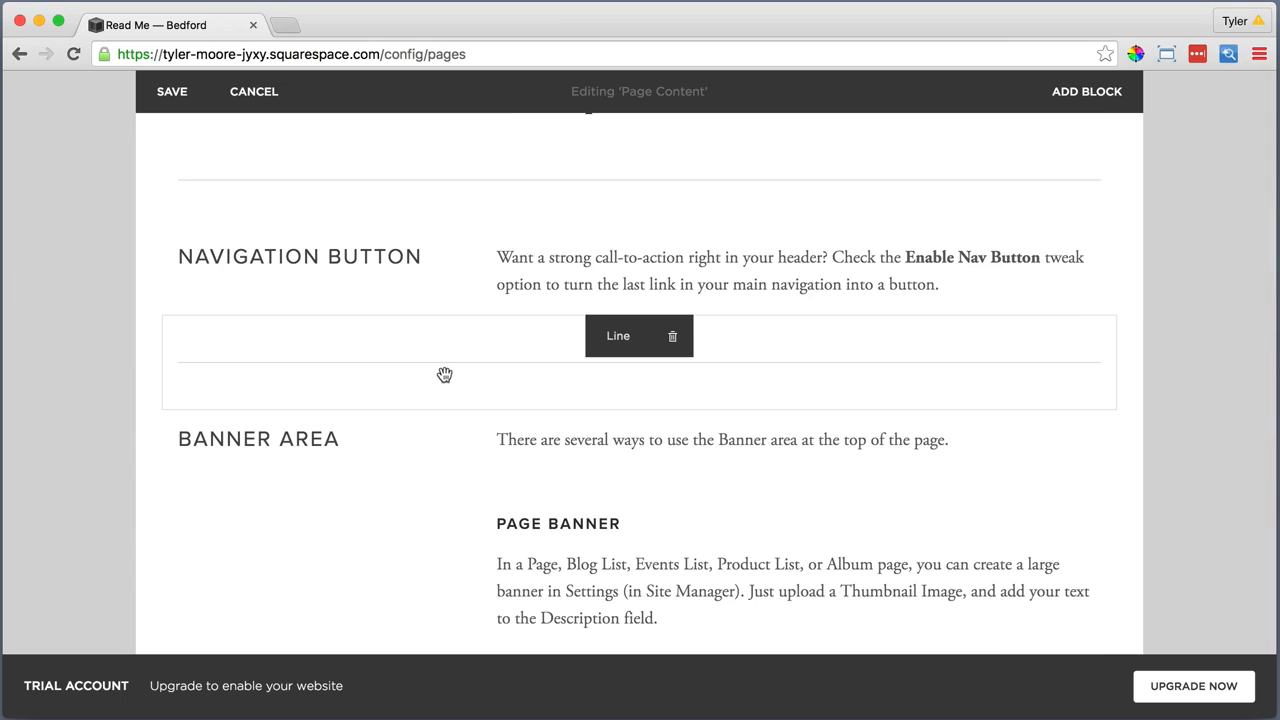
scroll(430, 266, "up", 5)
left_click(251, 243)
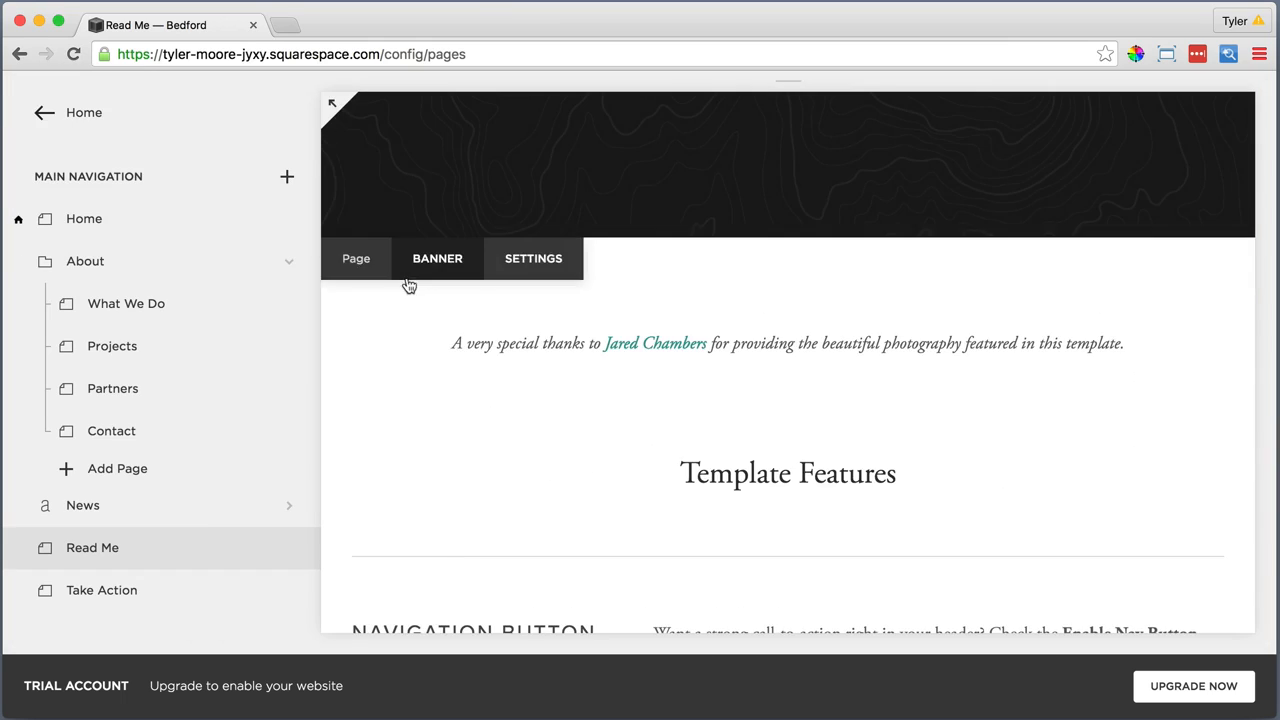
scroll(410, 274, "up", 5)
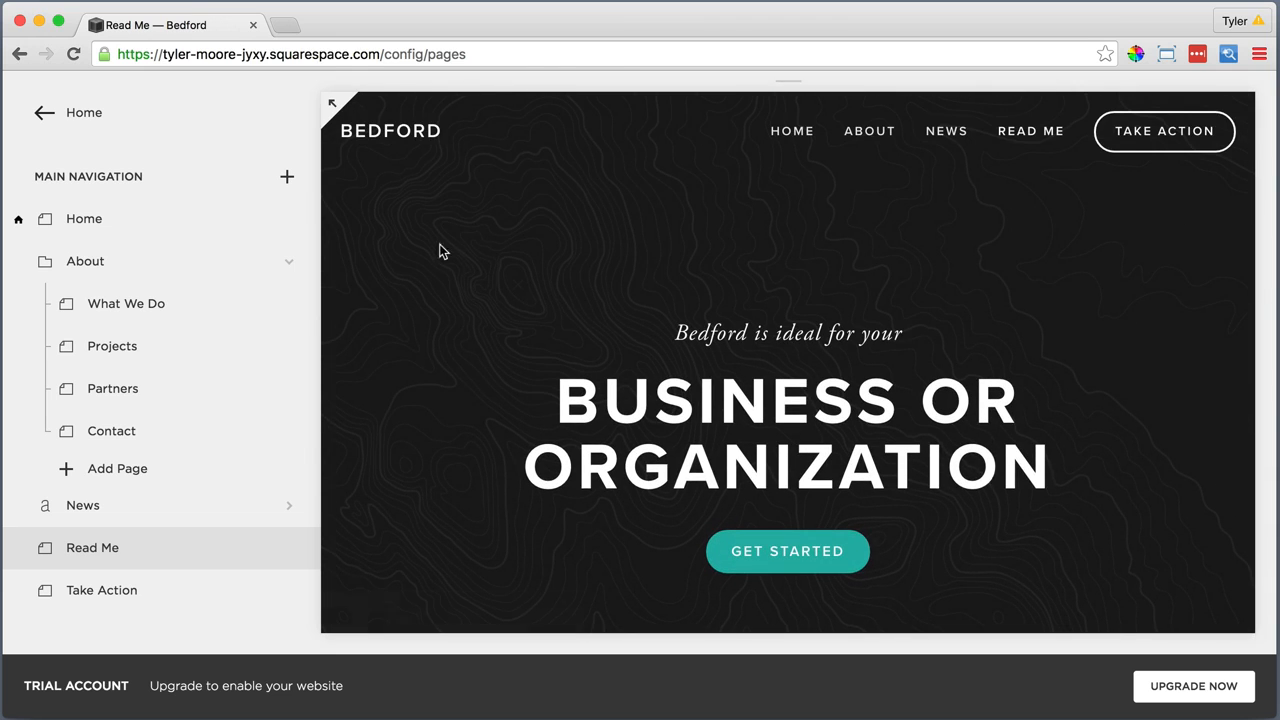
In the Take Action page's settings, enter "Take Action" and "Join Us" as the description and link "Join Us" to the site's own content
left_click(173, 597)
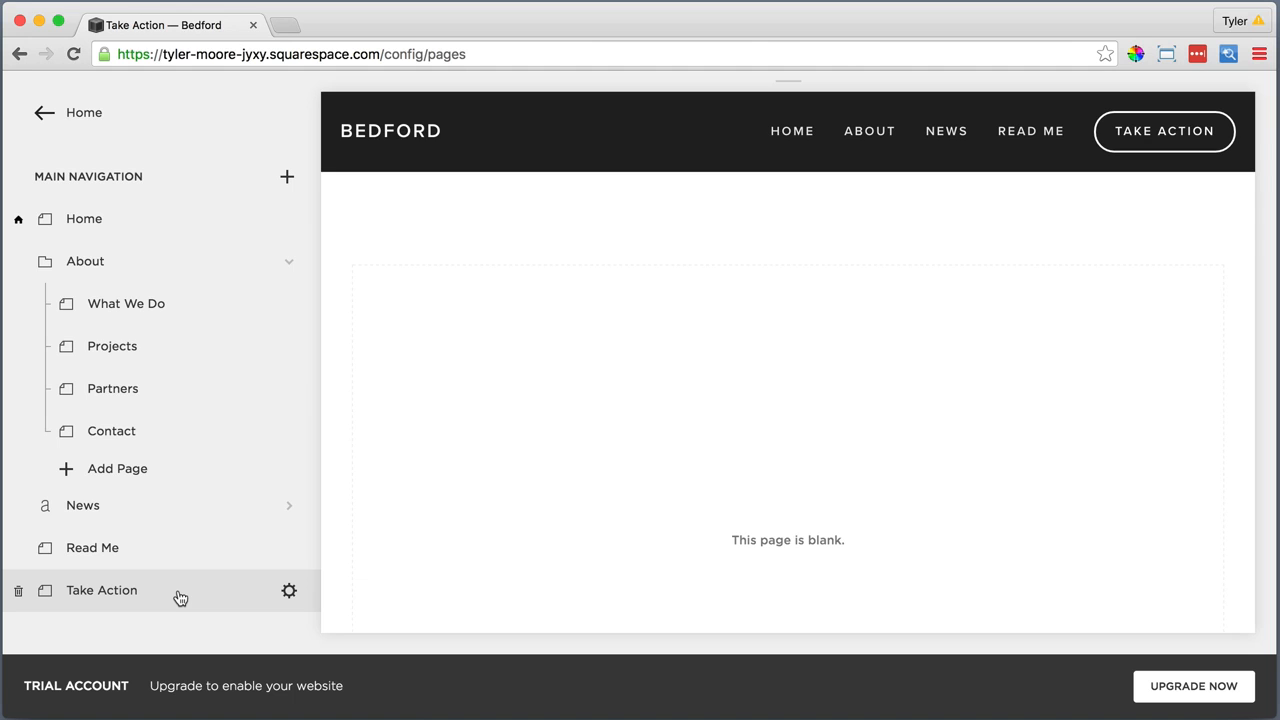
left_click(288, 592)
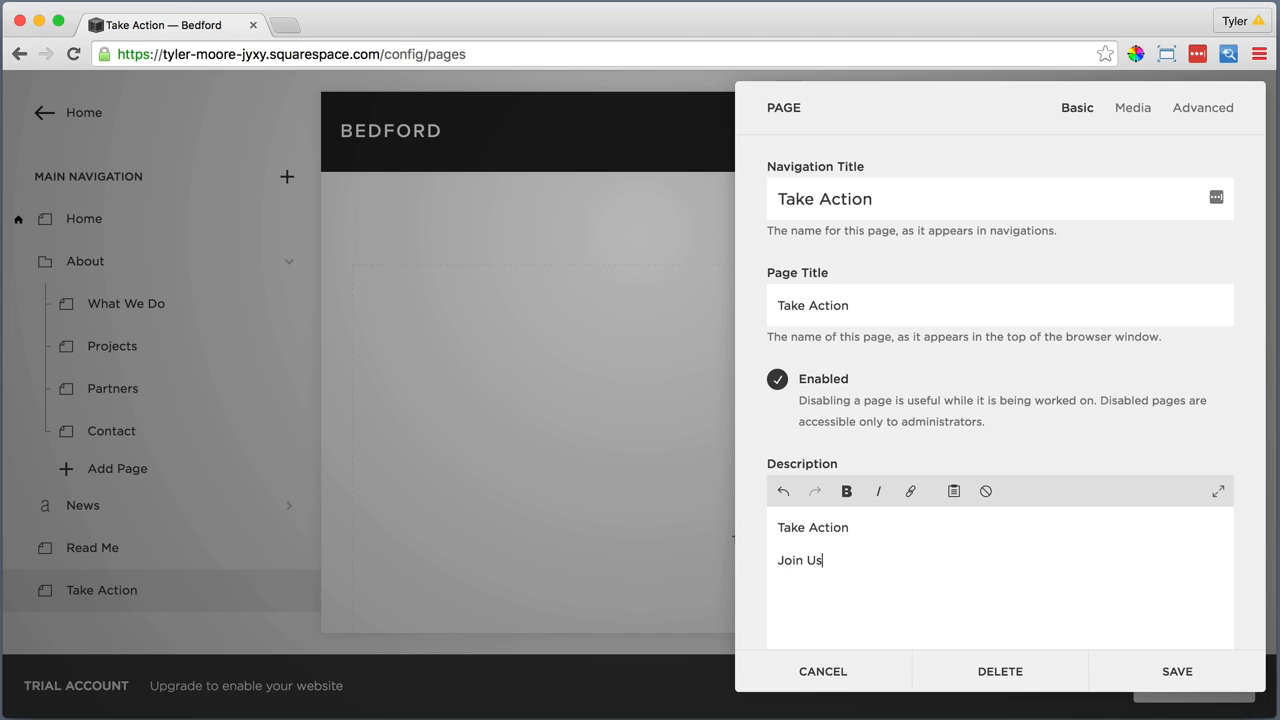
left_click_drag(826, 559, 794, 559)
left_click(910, 491)
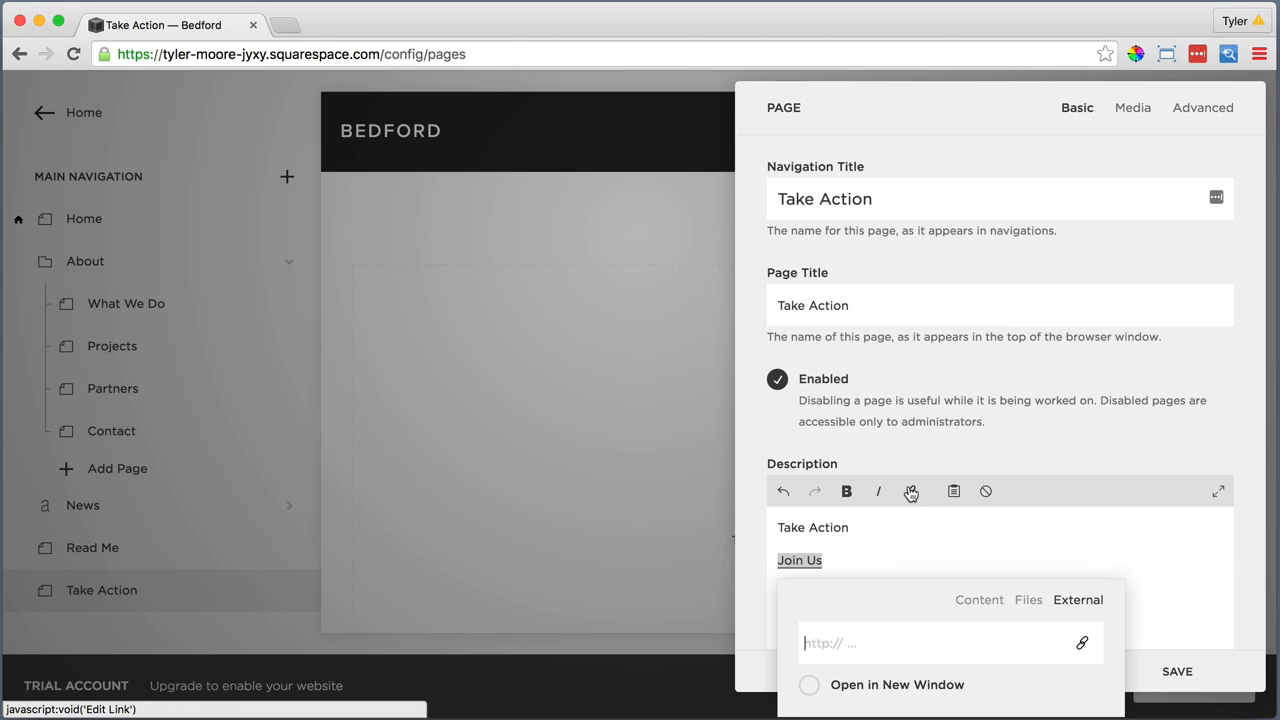
left_click(961, 601)
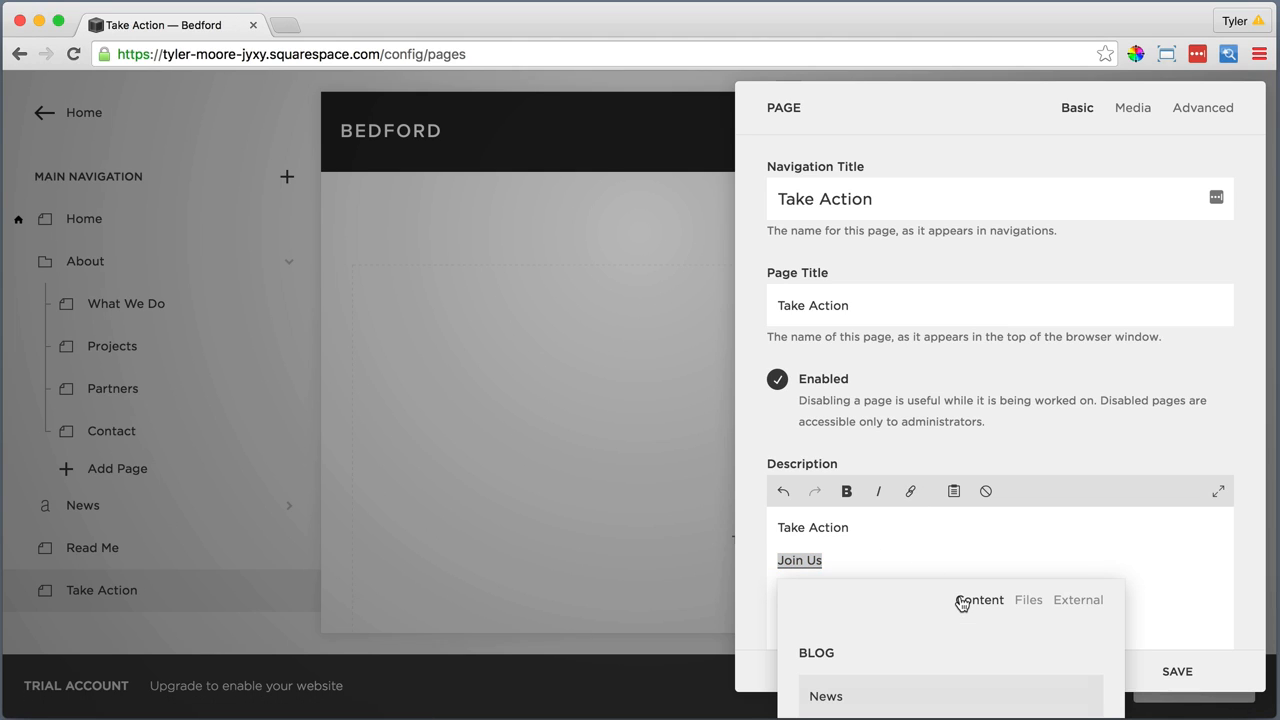
scroll(913, 655, "down", 3)
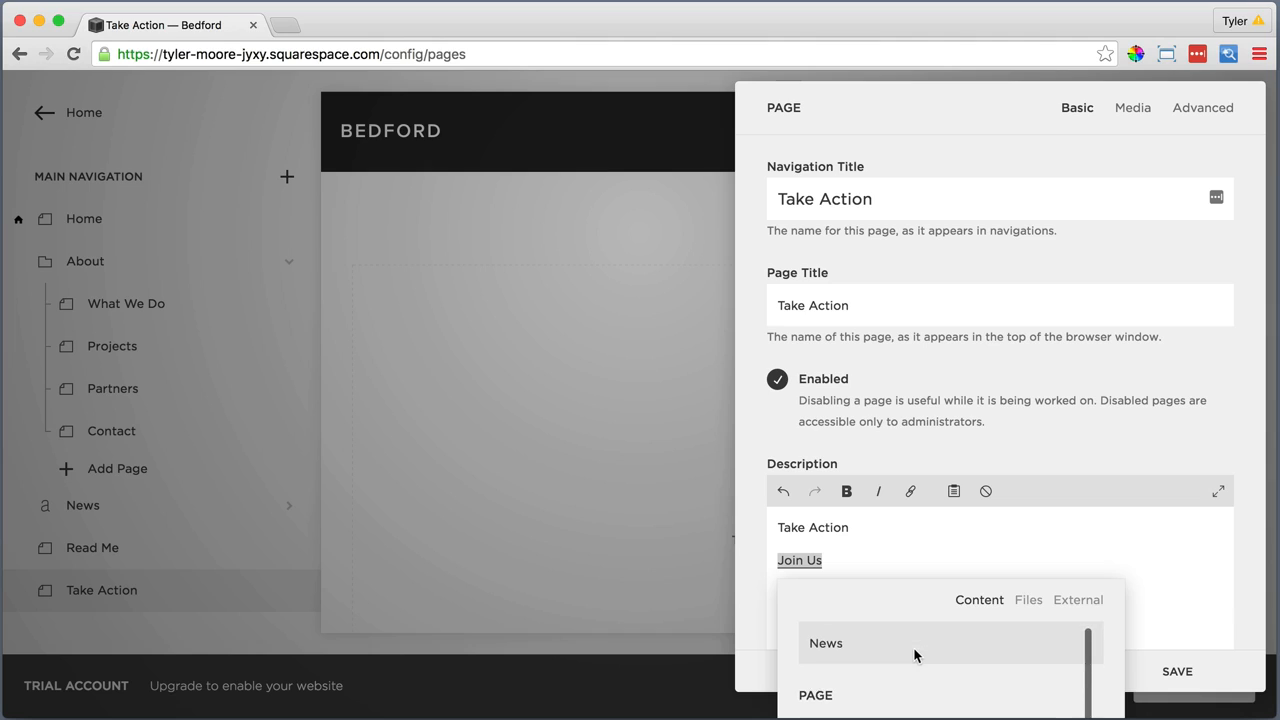
left_click(837, 686)
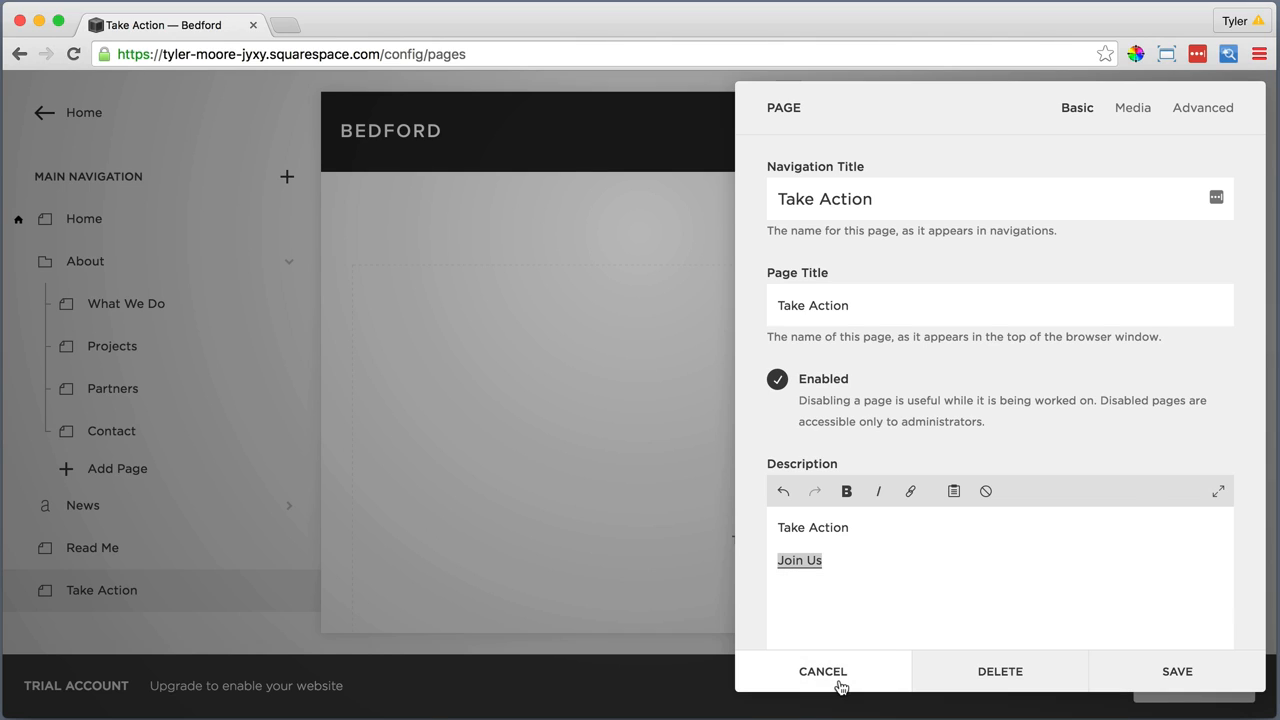
Make the "Take Action" line of the page description bold
left_click(856, 527)
left_click_drag(856, 527, 773, 527)
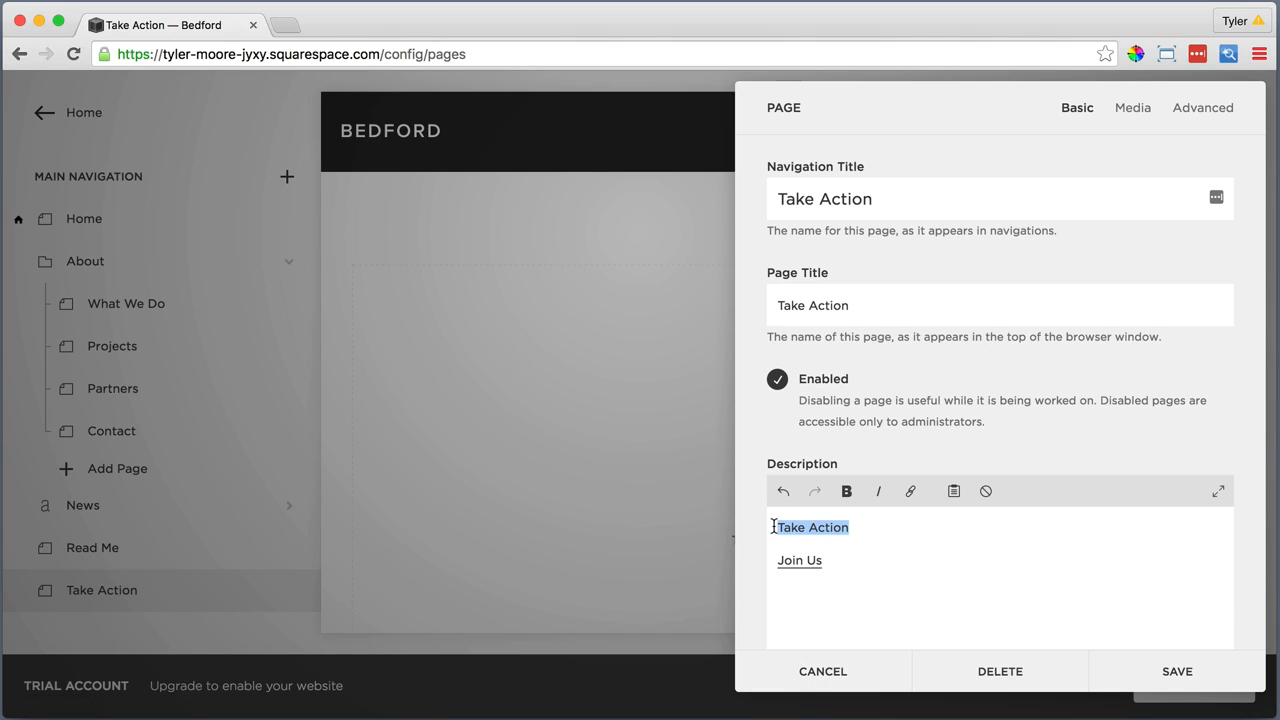
left_click(847, 492)
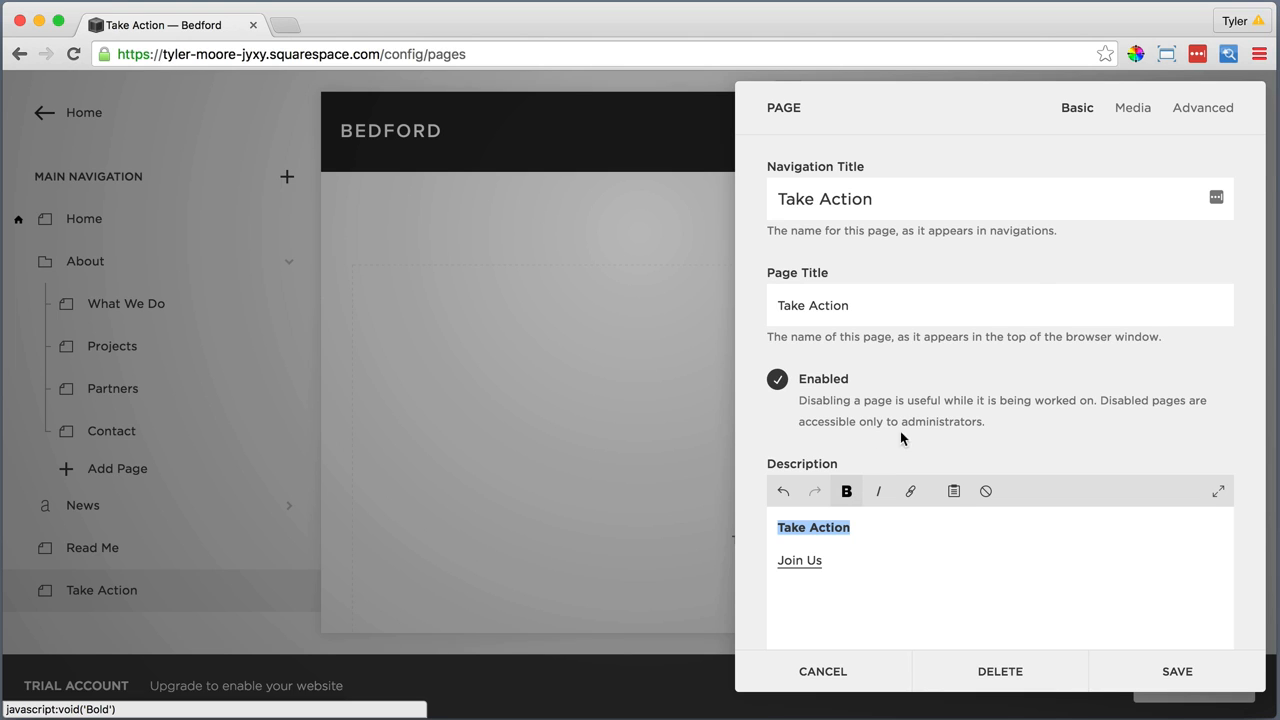
Upload Take Action Image.jpg as the page's banner image, save the page settings and reload the site
left_click(1131, 108)
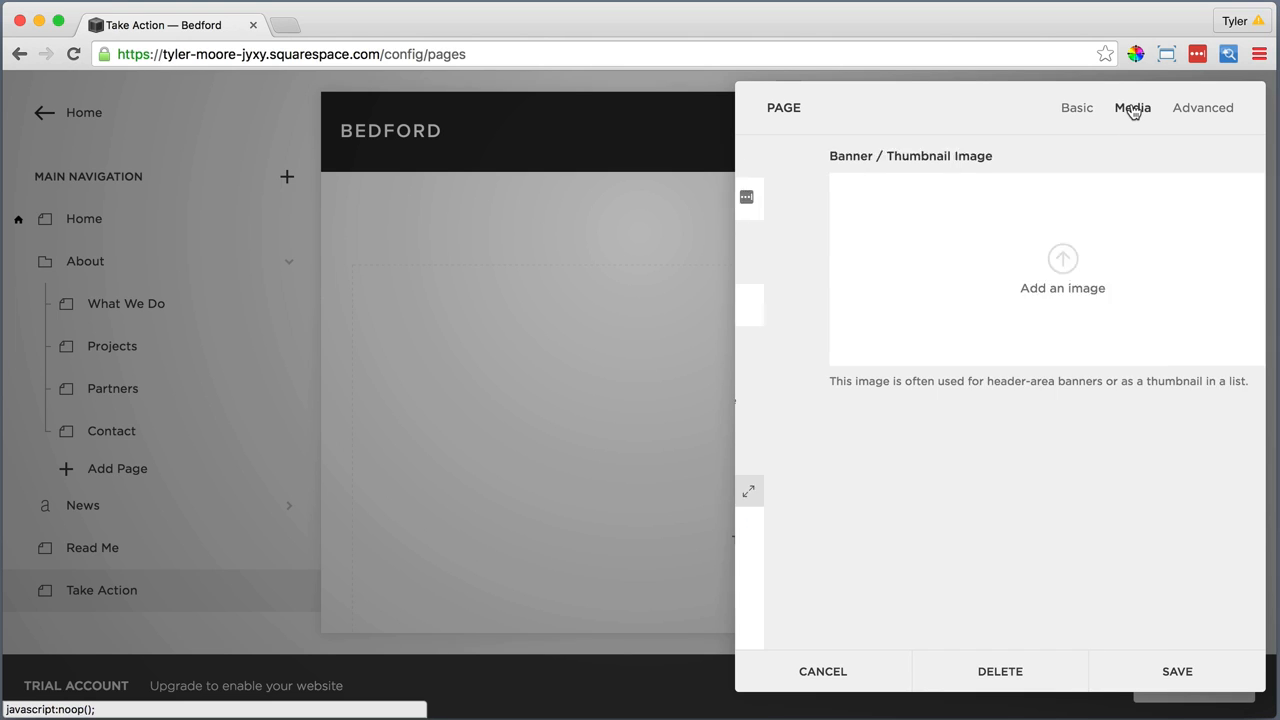
left_click(996, 258)
left_click(930, 270)
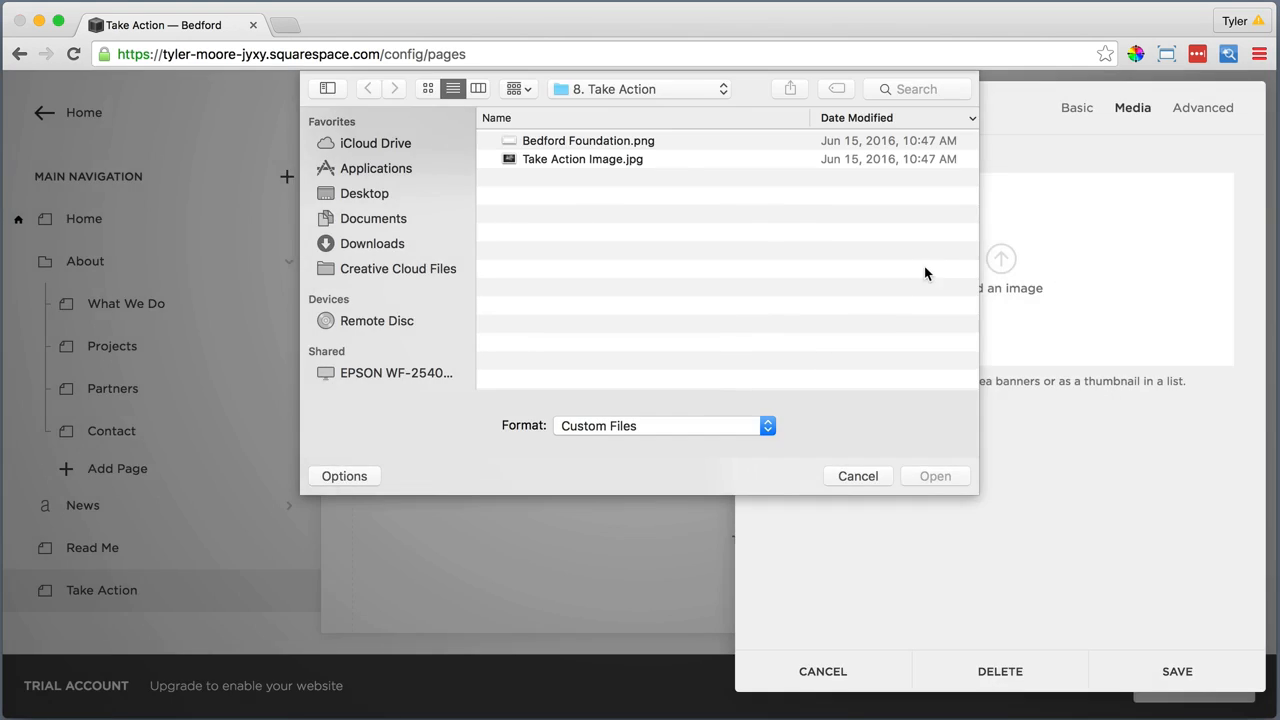
left_click(645, 161)
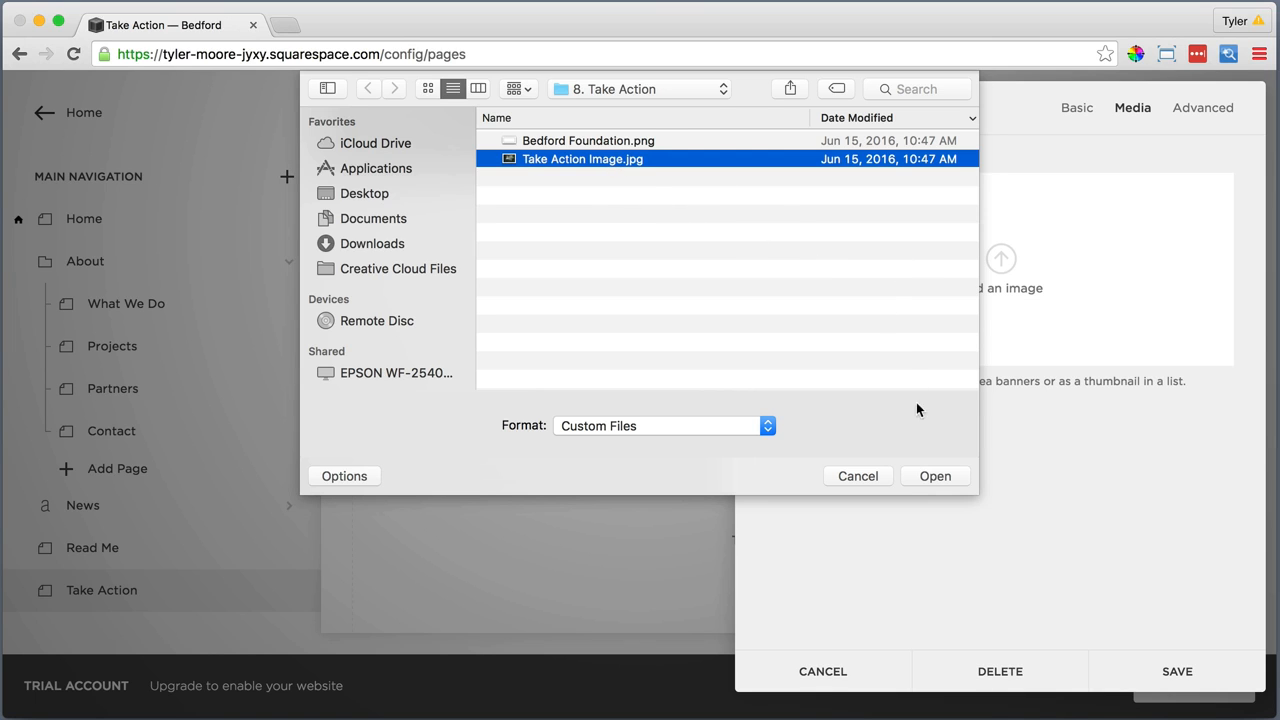
left_click(934, 475)
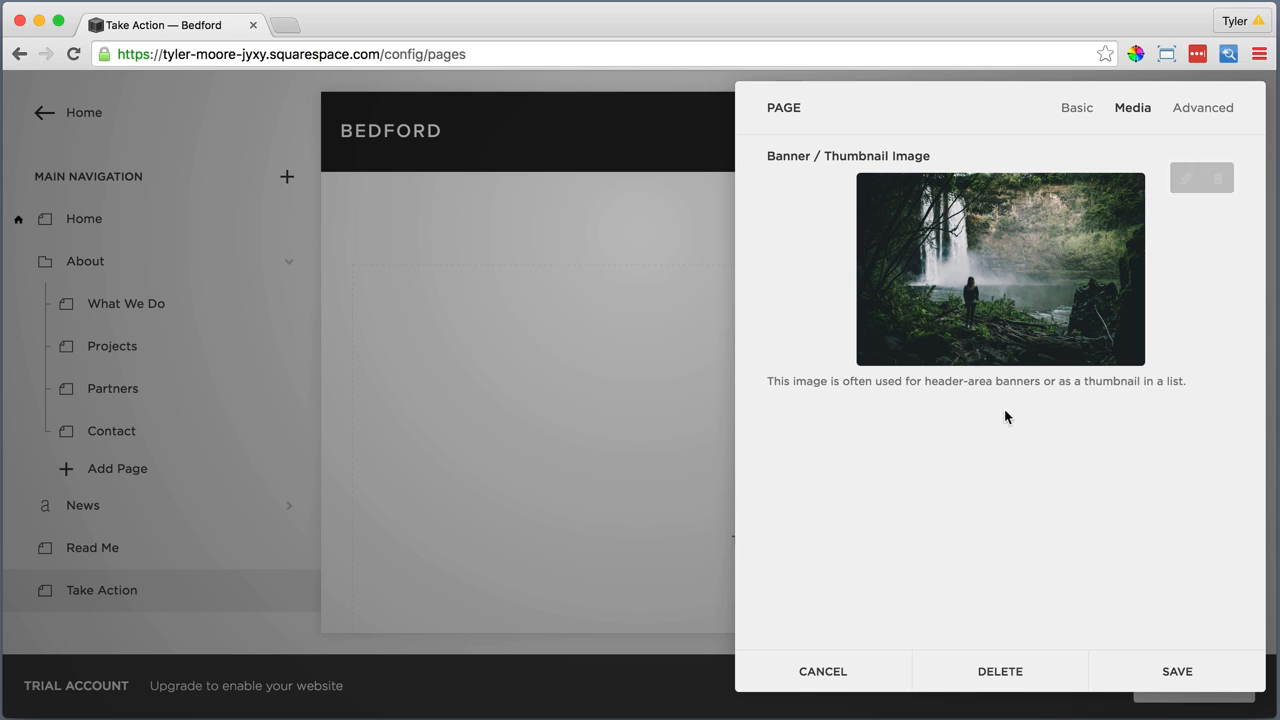
left_click(1176, 668)
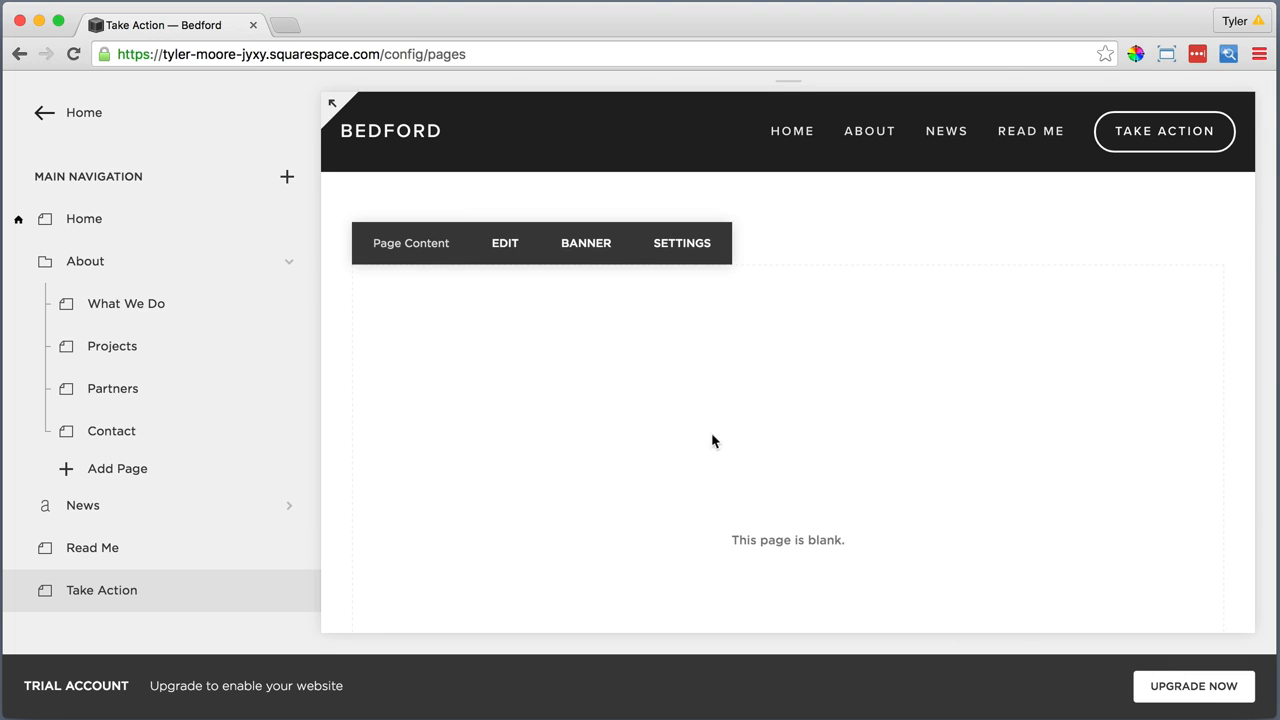
left_click(73, 54)
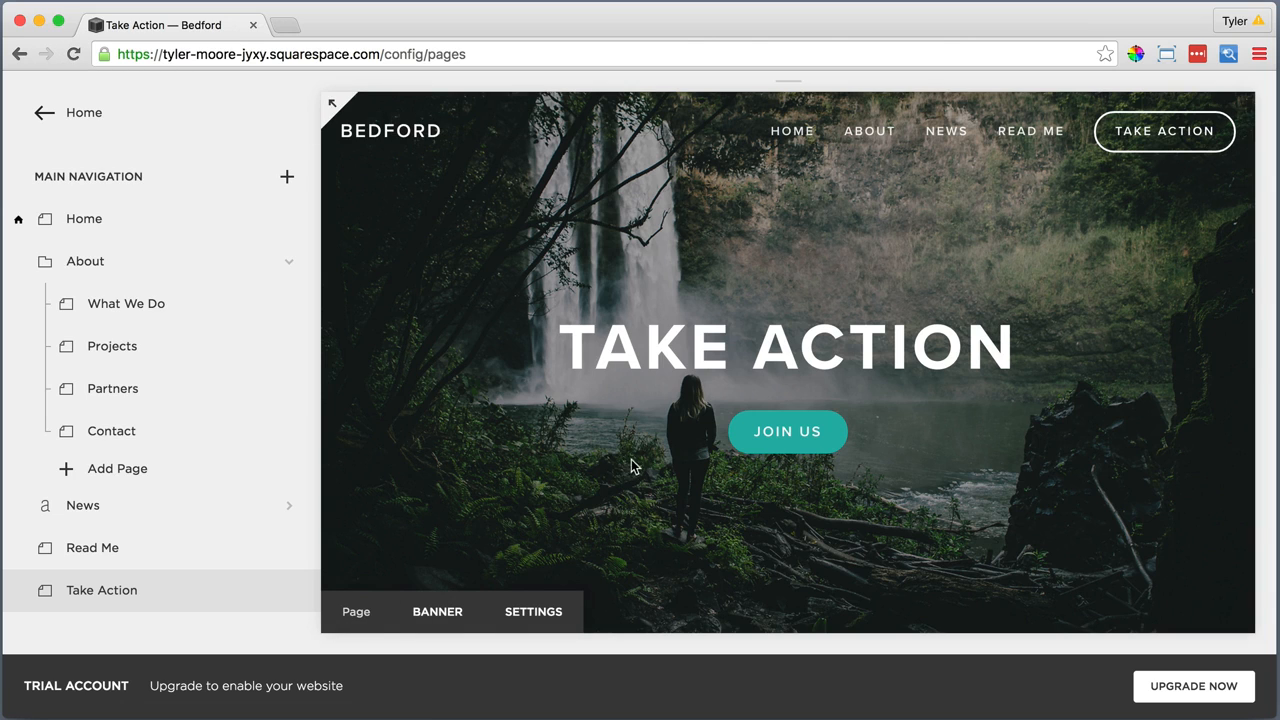
Edit the Take Action page content and enter "All photography provided by" followed by the photographer's name
scroll(631, 465, "down", 5)
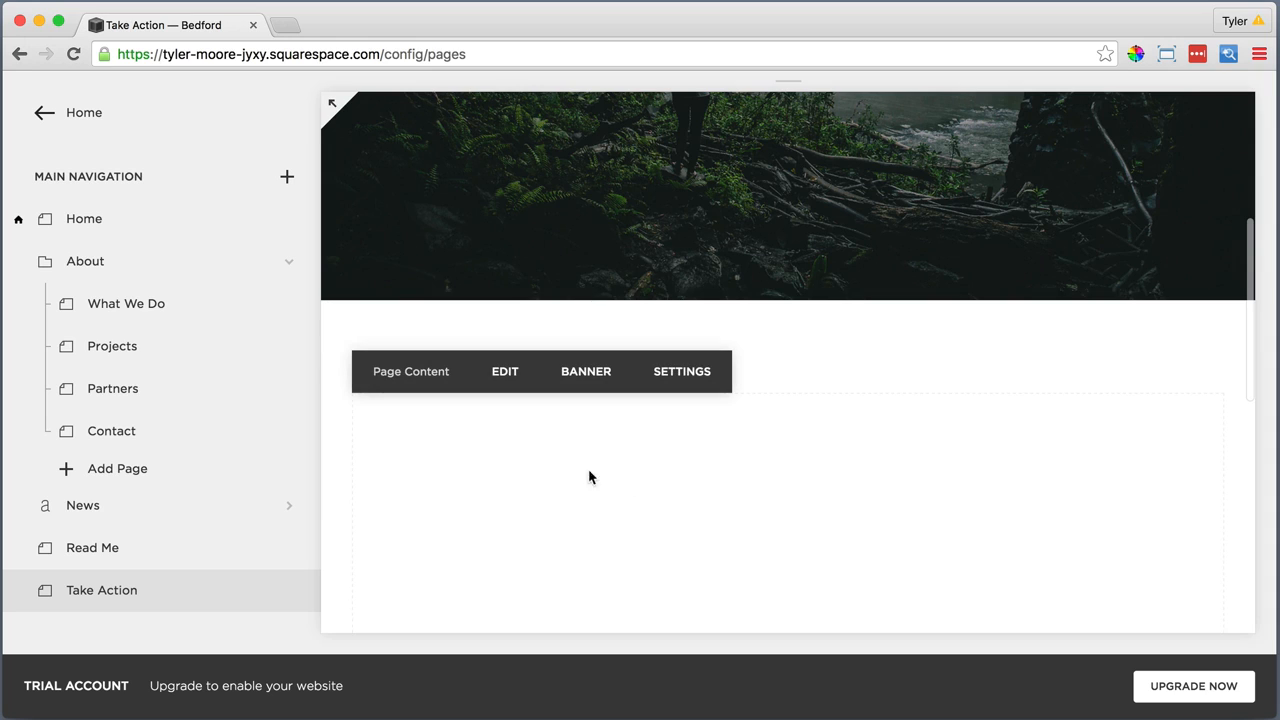
left_click(505, 376)
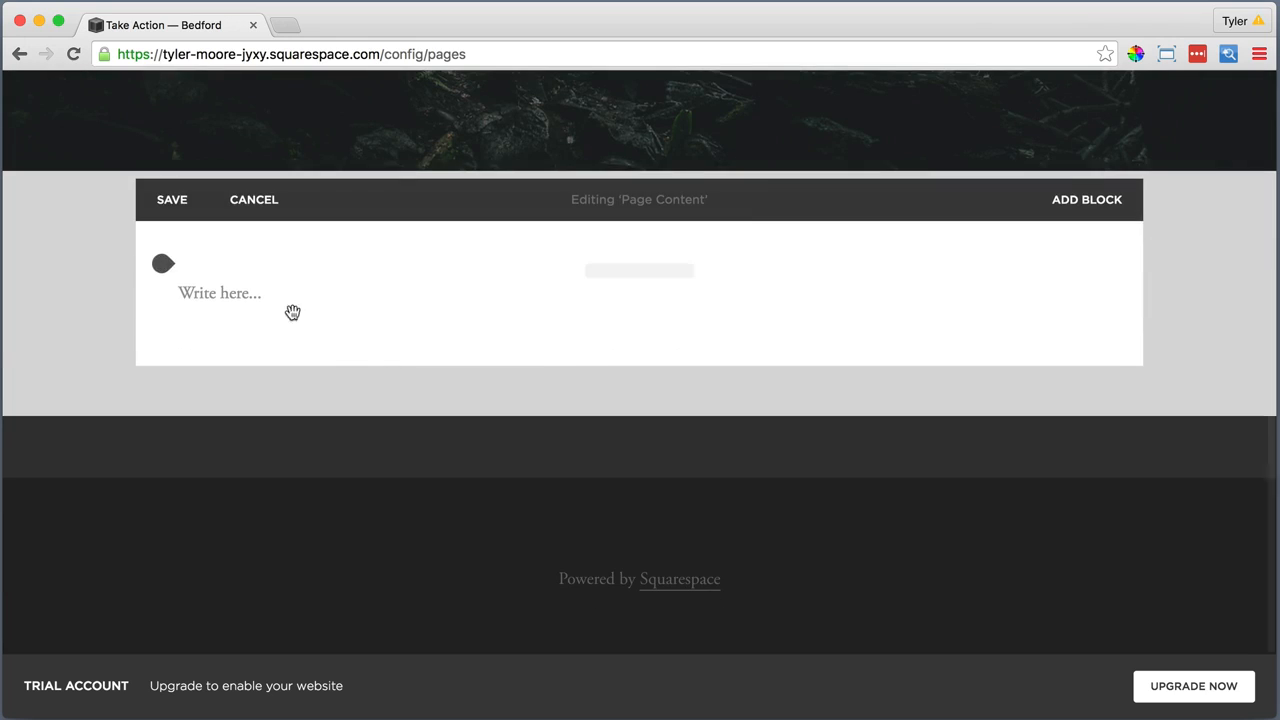
left_click(278, 296)
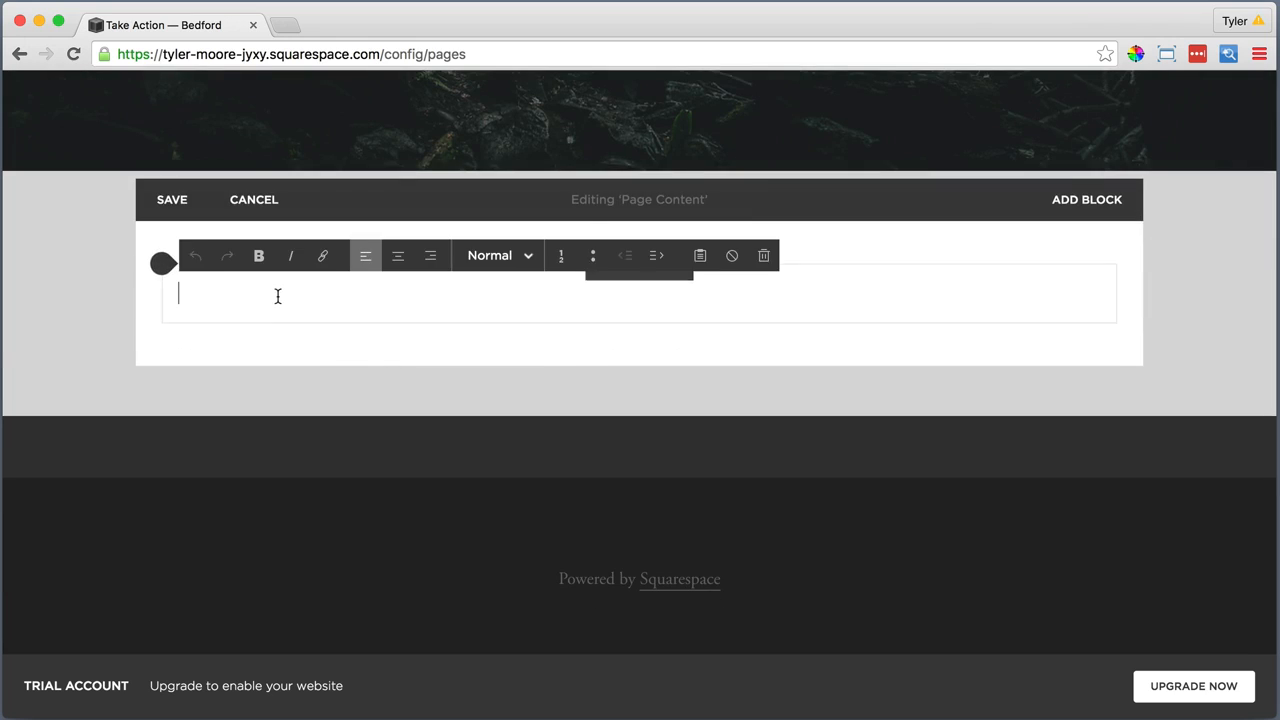
type("All p")
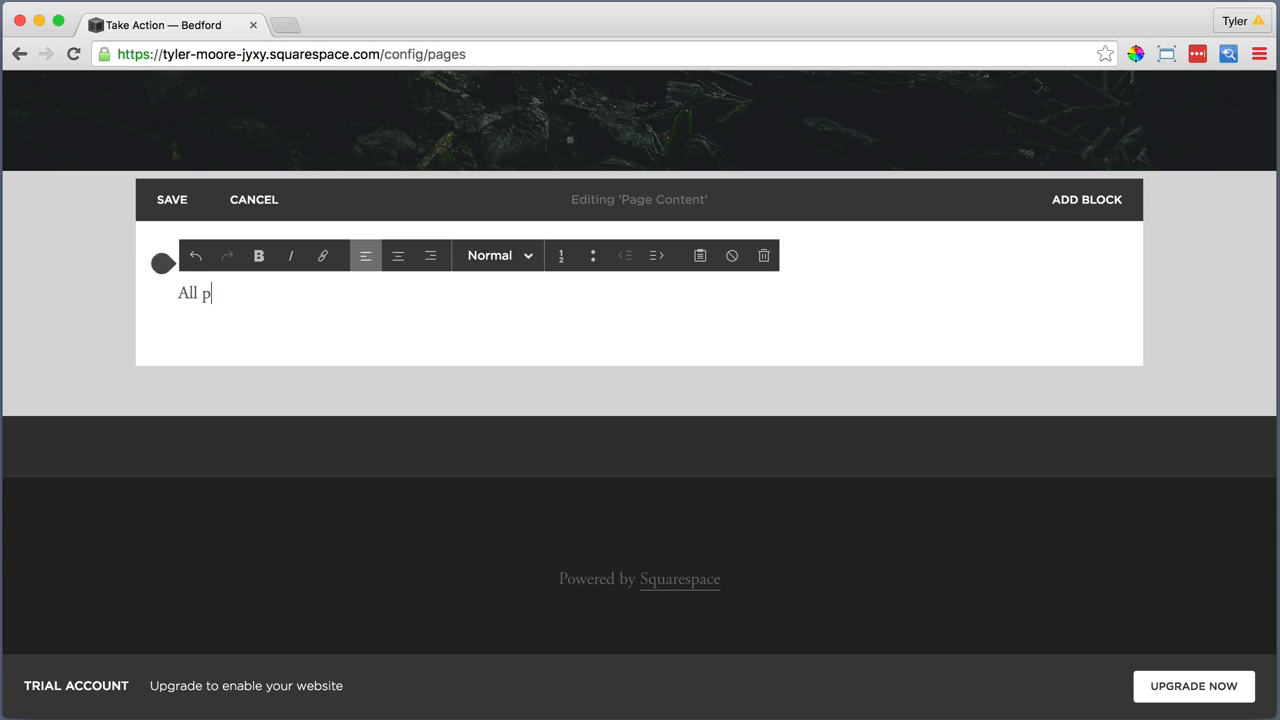
type("hotography provided by Jared")
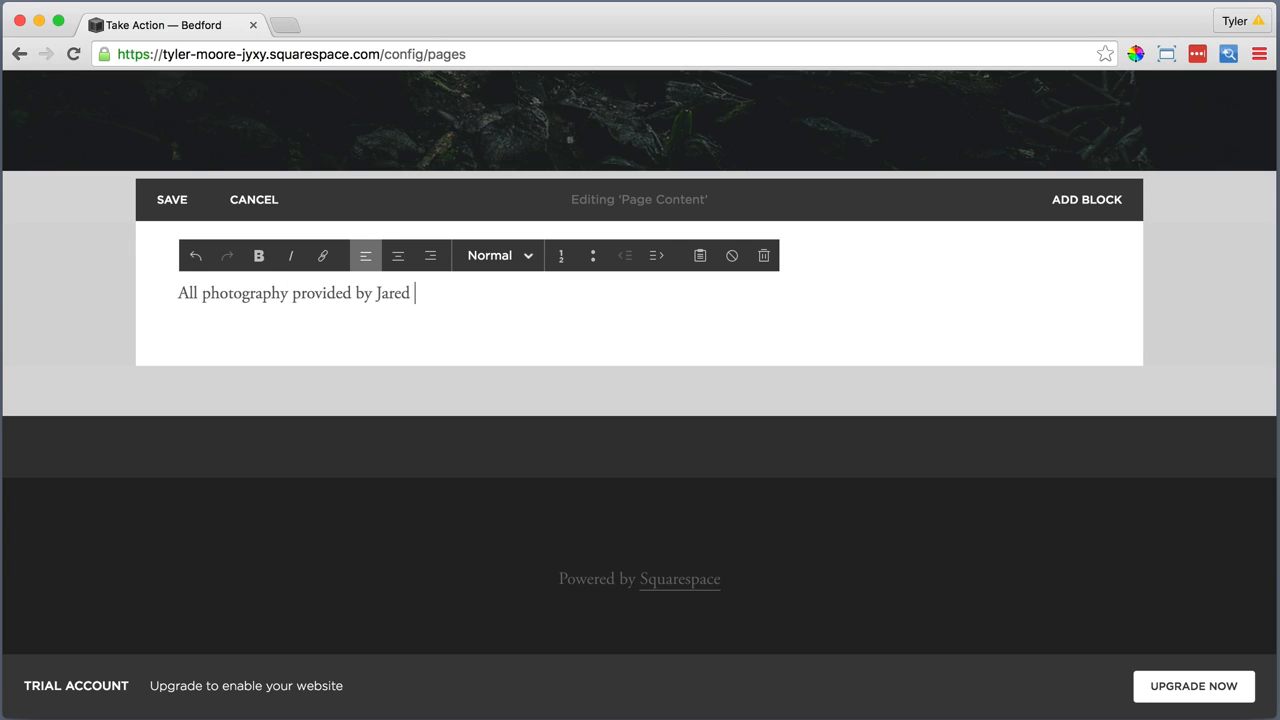
type(" Chambers")
Italicize and center the photography credit line
left_click_drag(487, 293, 176, 293)
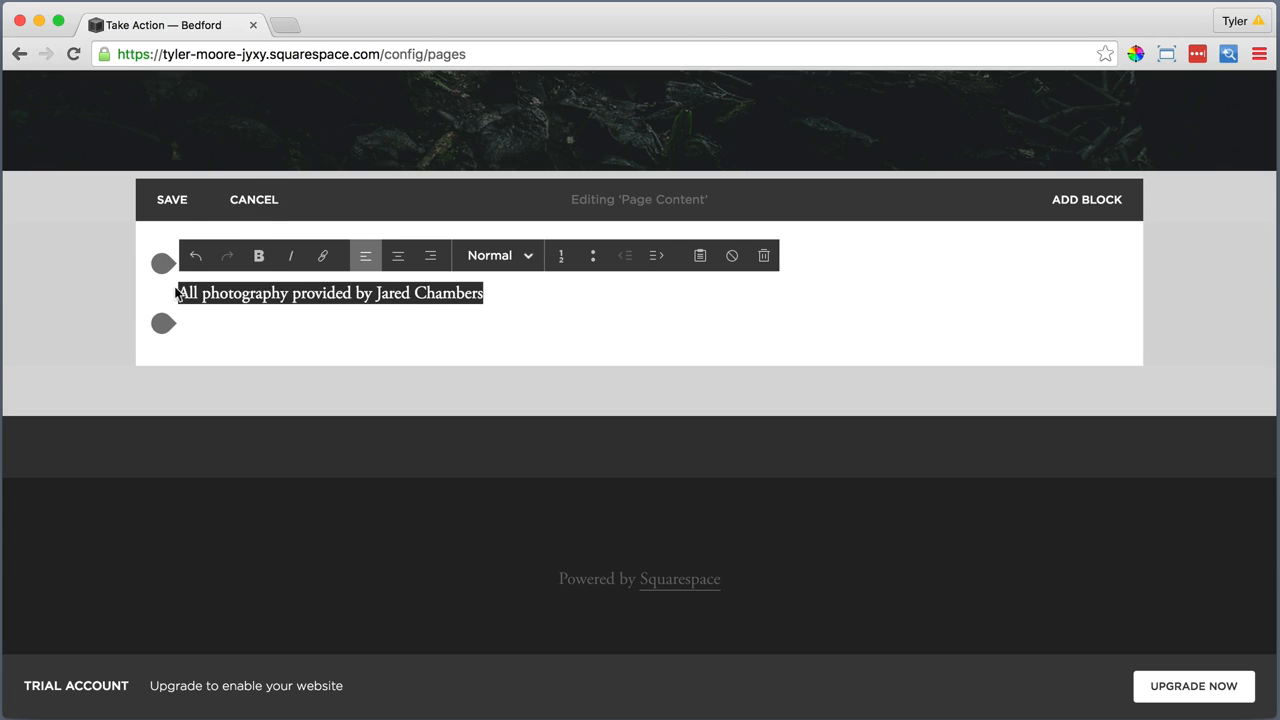
left_click(291, 257)
left_click(398, 257)
left_click(798, 289)
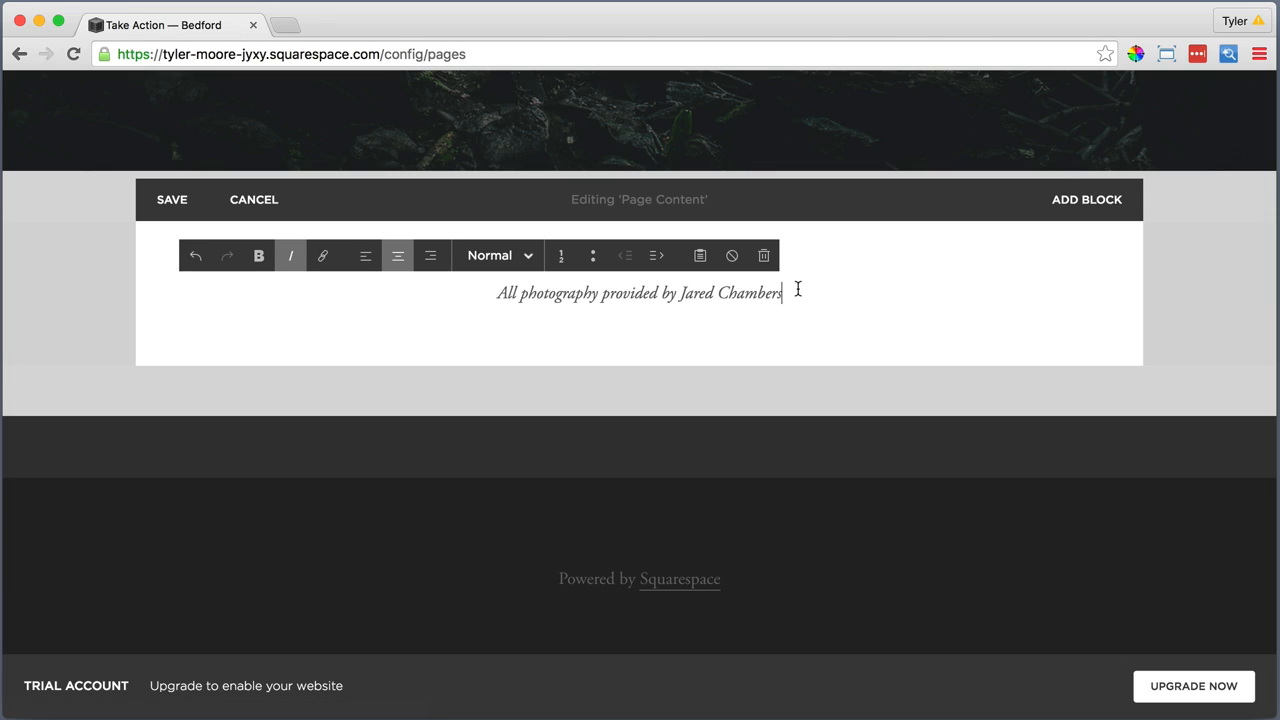
Link the photographer's name in the credit line to an external .com web address
left_click_drag(779, 293, 678, 296)
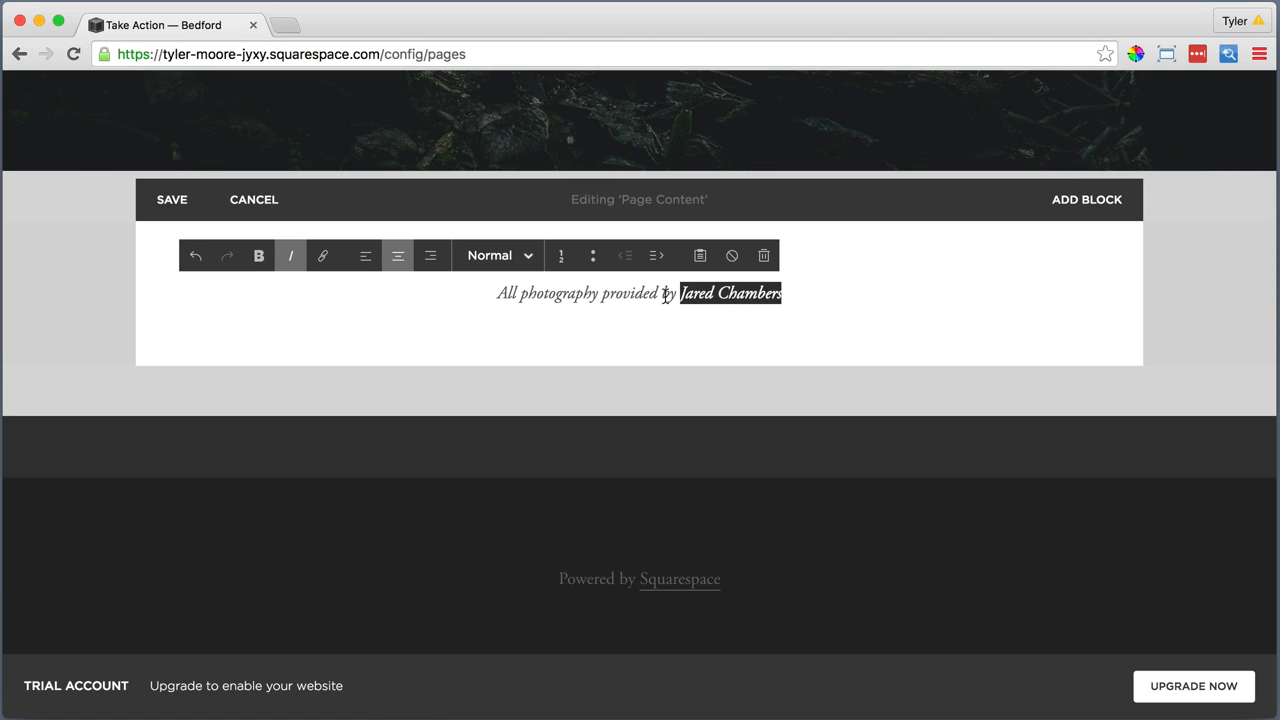
left_click(323, 256)
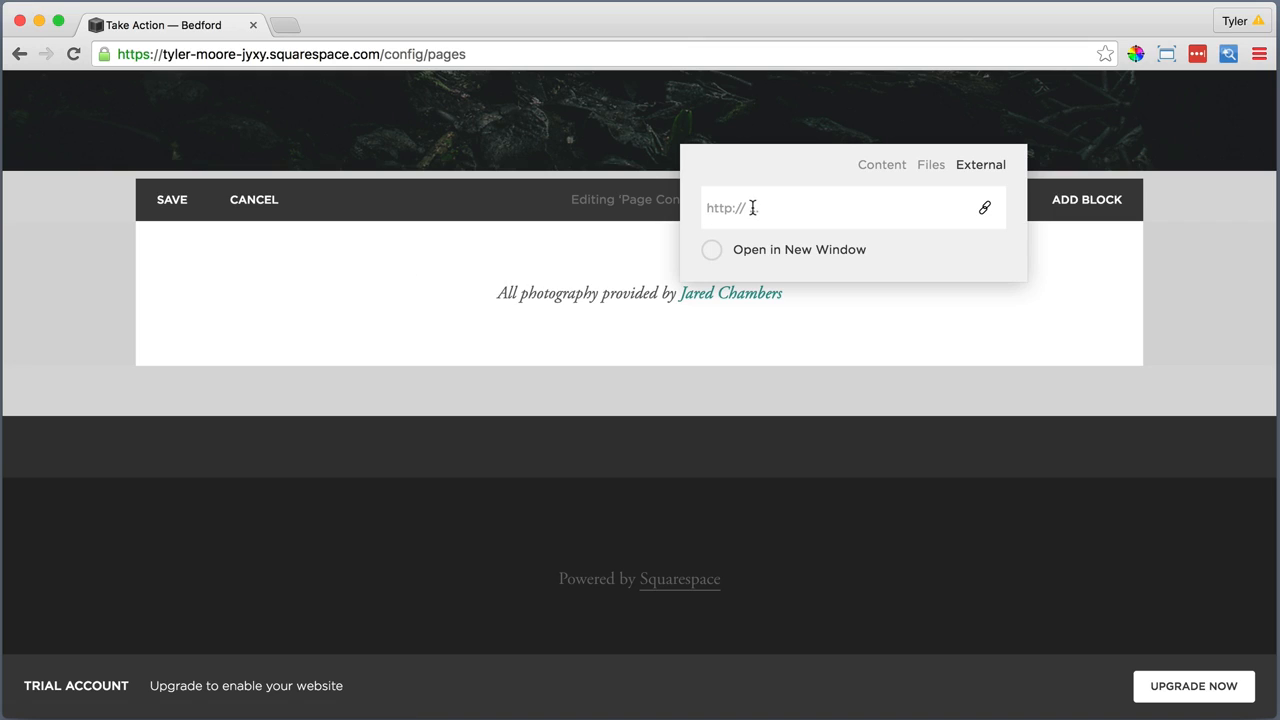
type("ht")
type(".com")
key("Return")
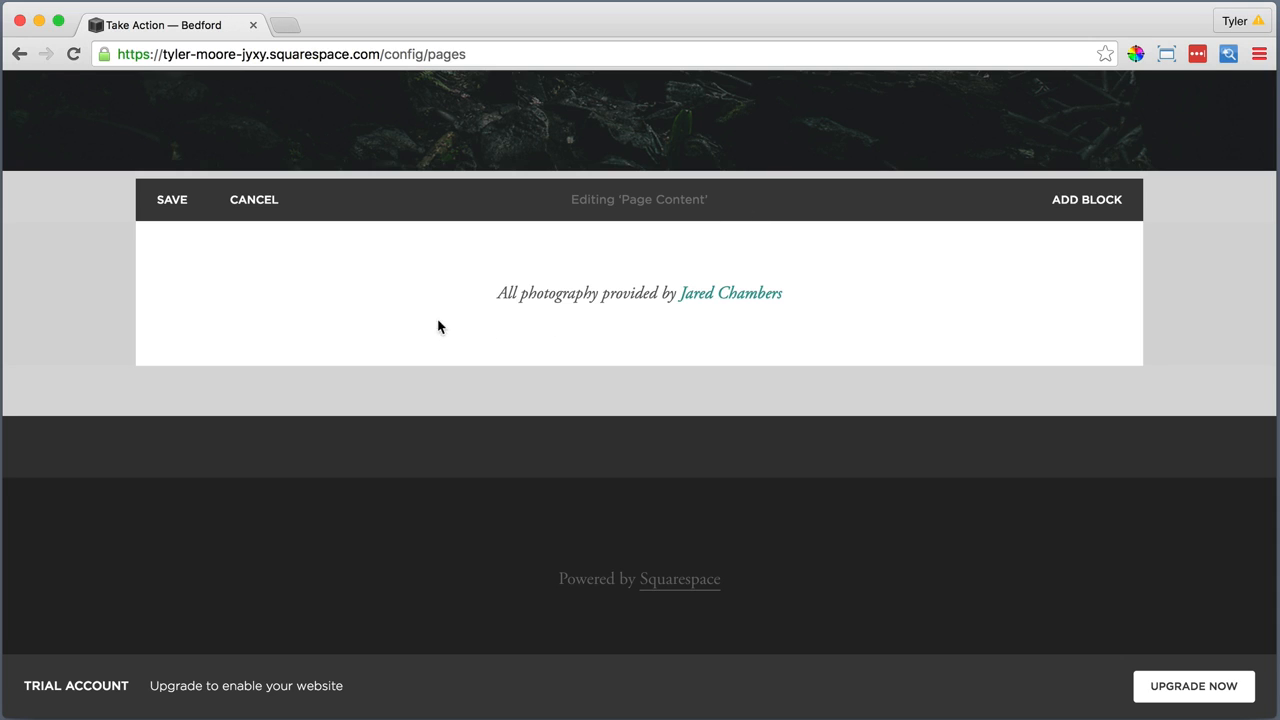
Add a text block below the photography credit and paste the "You can make a difference" paragraph into it as plain text
left_click(163, 323)
left_click(229, 205)
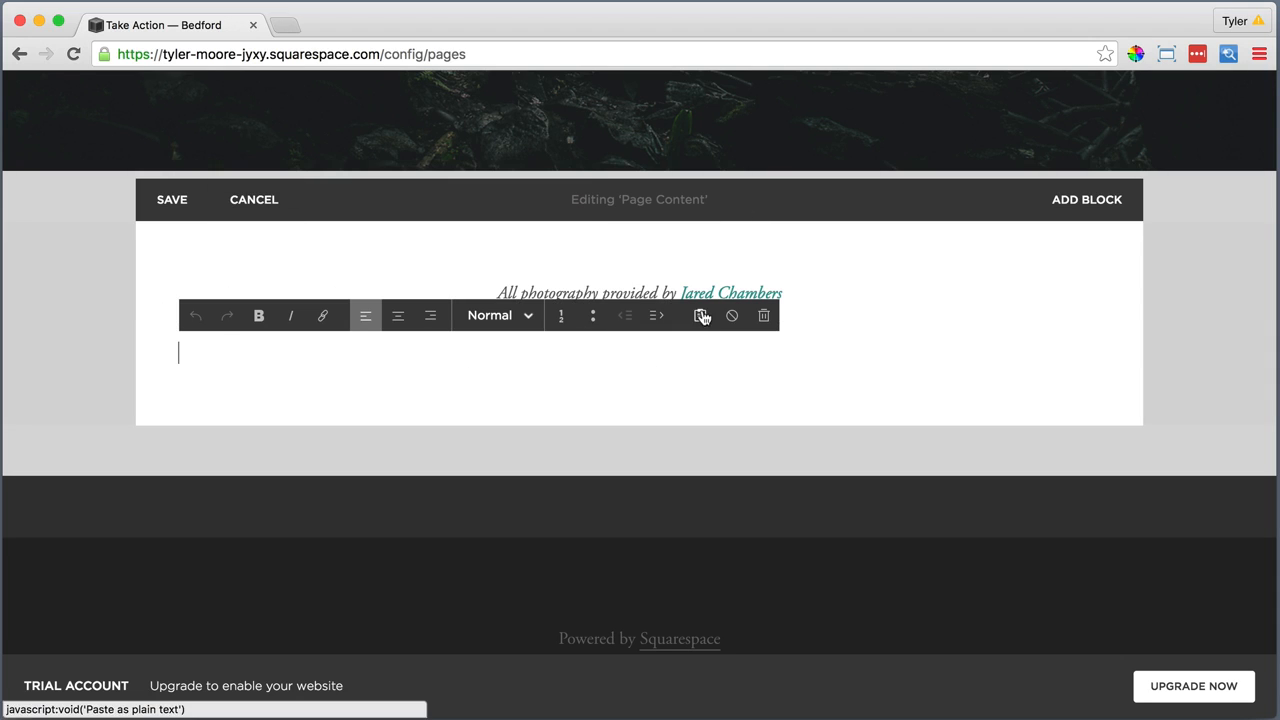
left_click(702, 316)
right_click(630, 343)
left_click(675, 446)
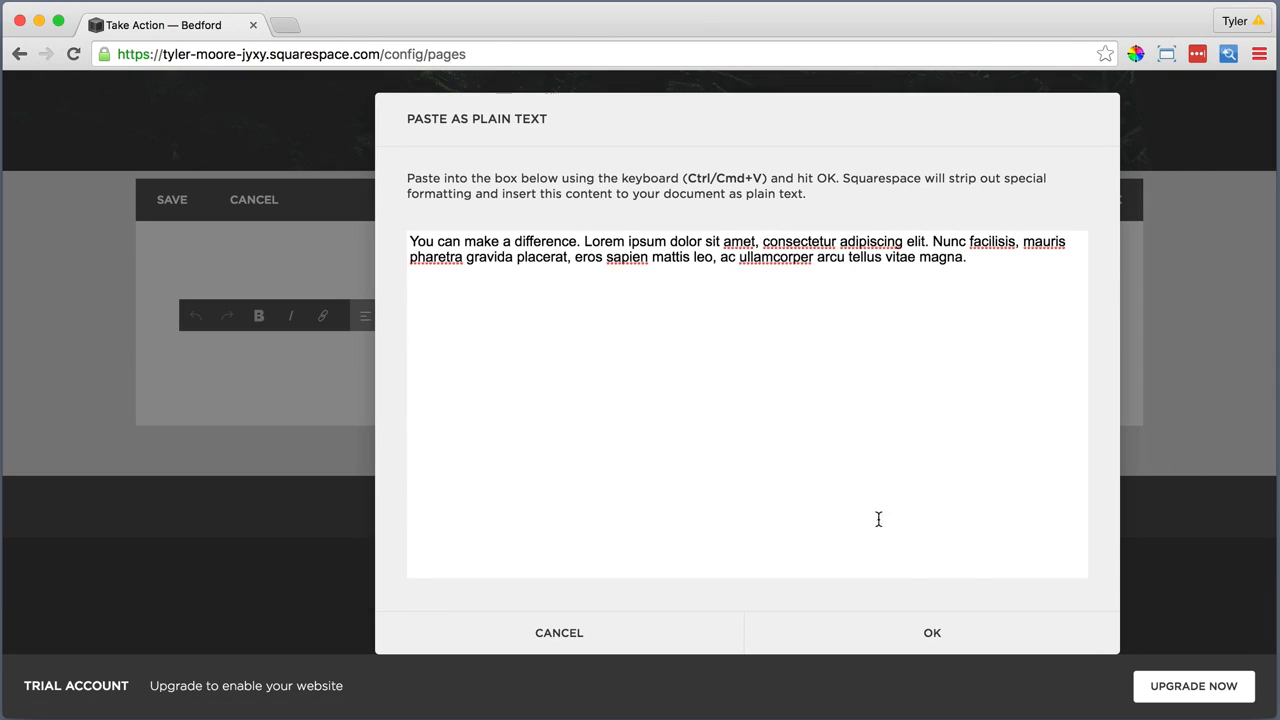
left_click(930, 632)
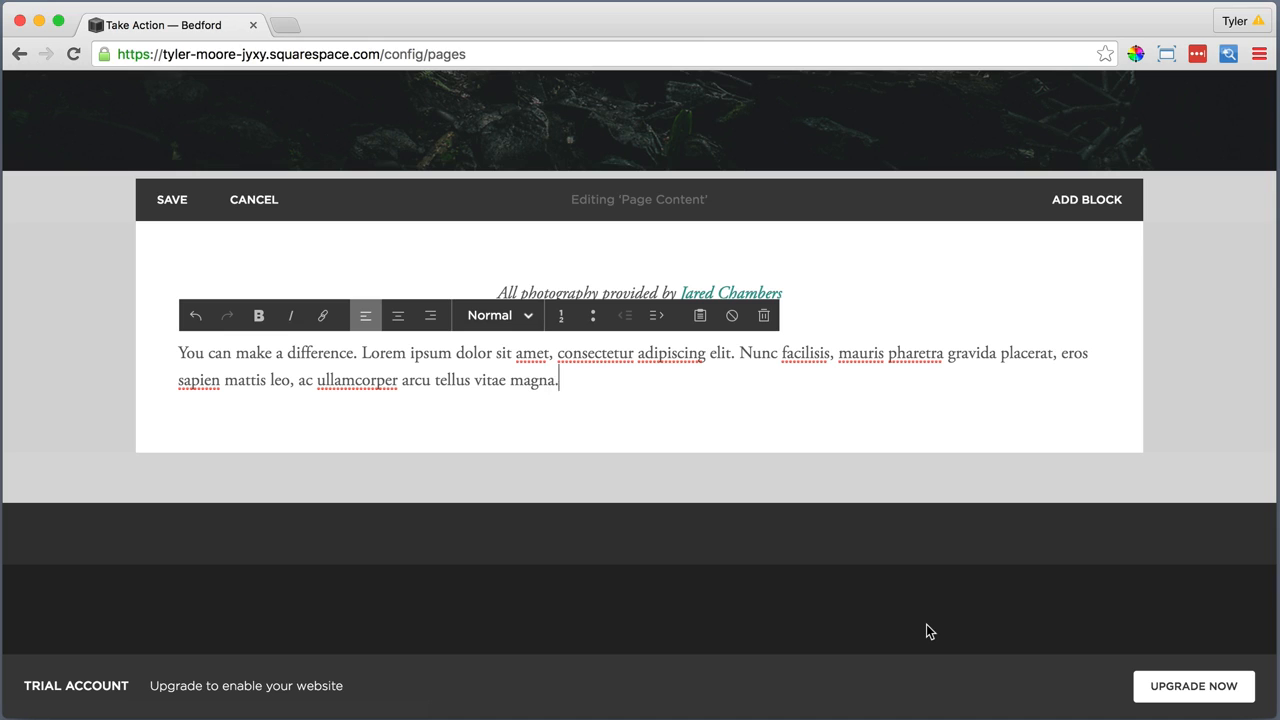
Center the "You can make a difference" paragraph and format it as Heading 1
left_click_drag(560, 382, 176, 352)
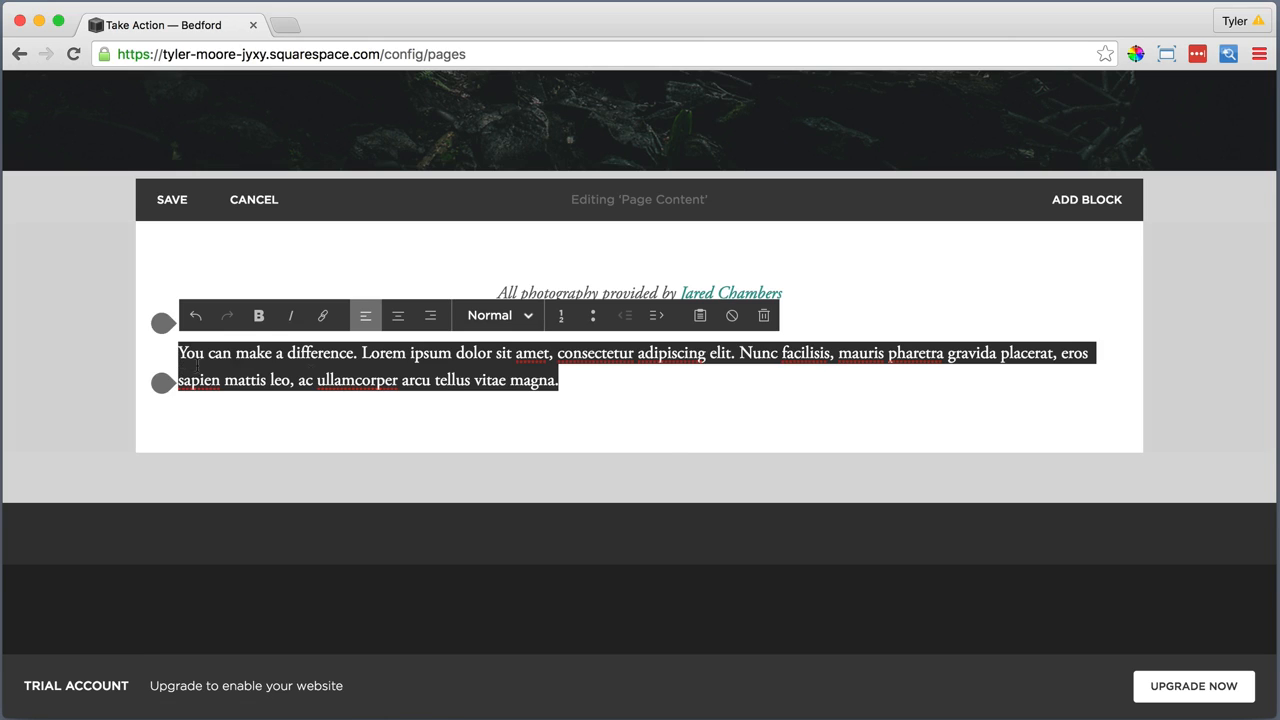
left_click(398, 315)
left_click(488, 318)
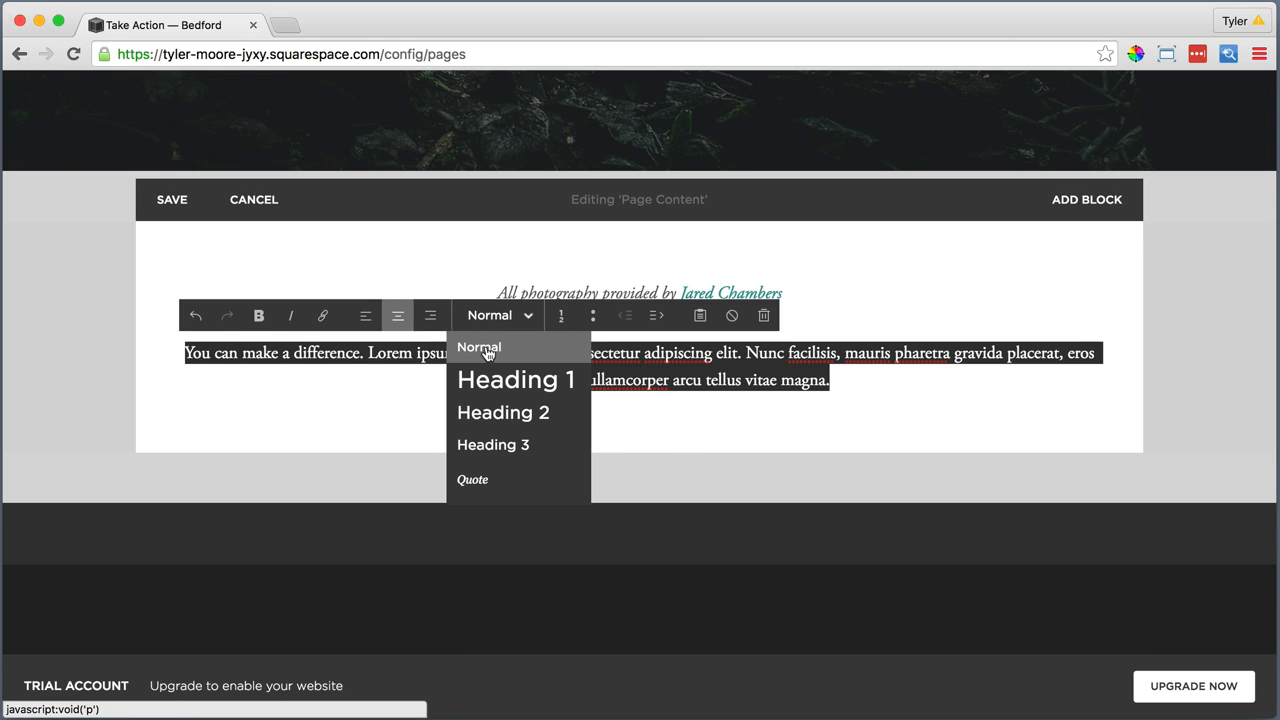
left_click(487, 372)
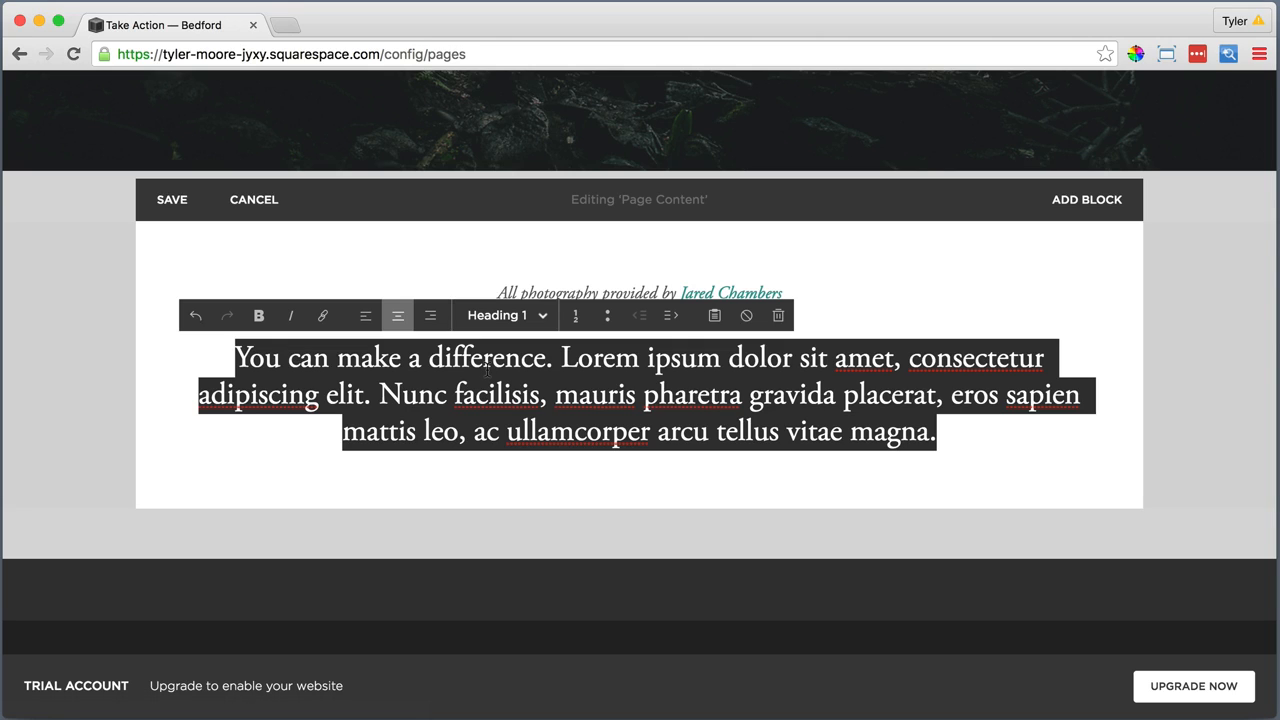
left_click(192, 489)
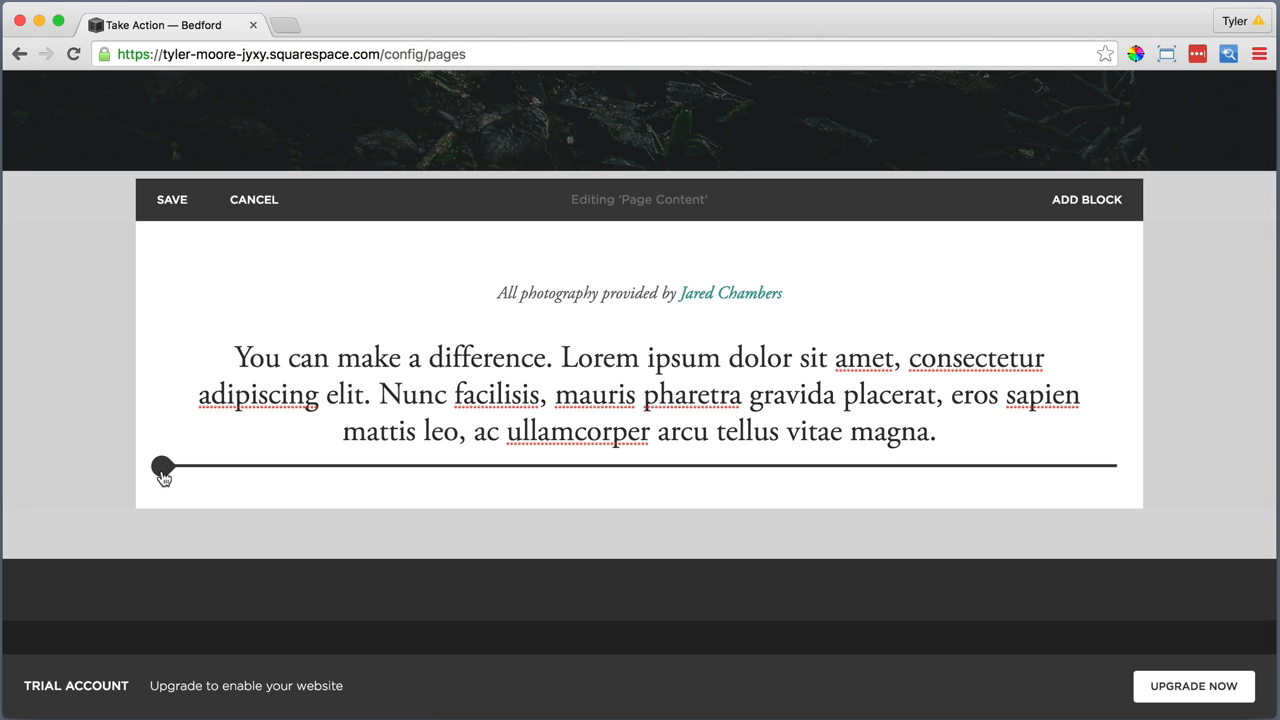
Insert a line block below the "You can make a difference" paragraph
left_click(162, 470)
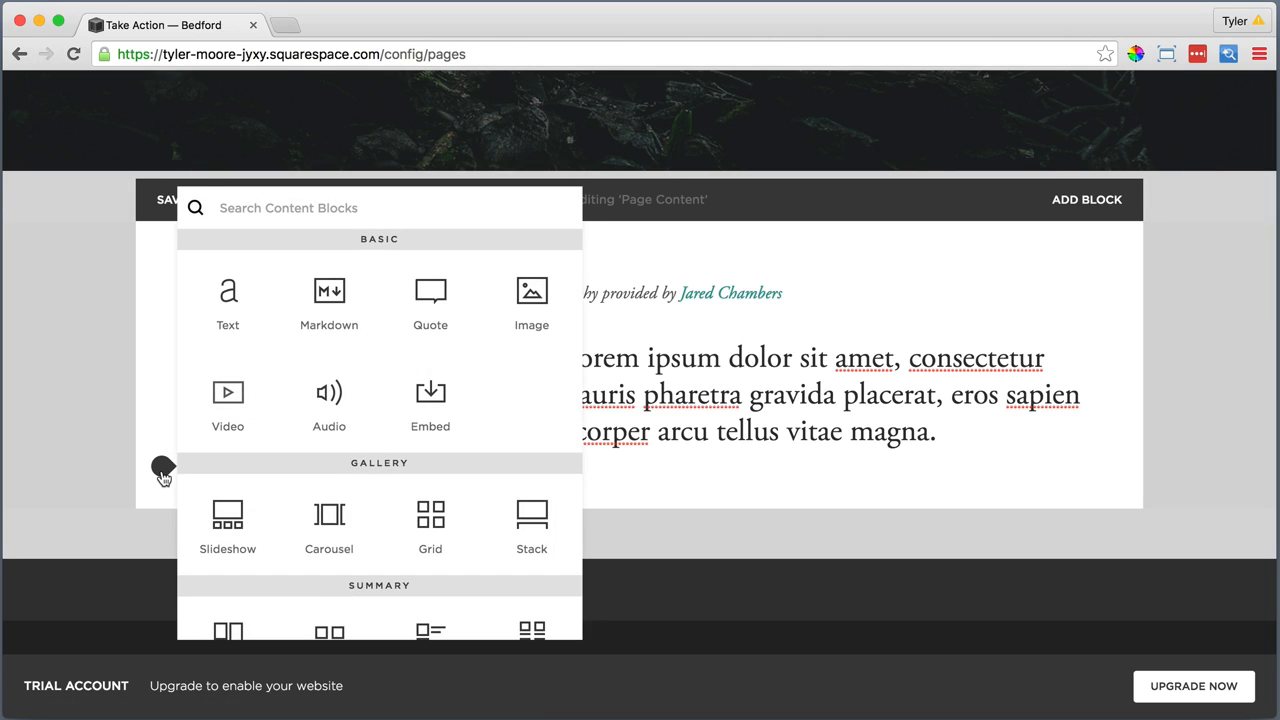
scroll(280, 510, "down", 5)
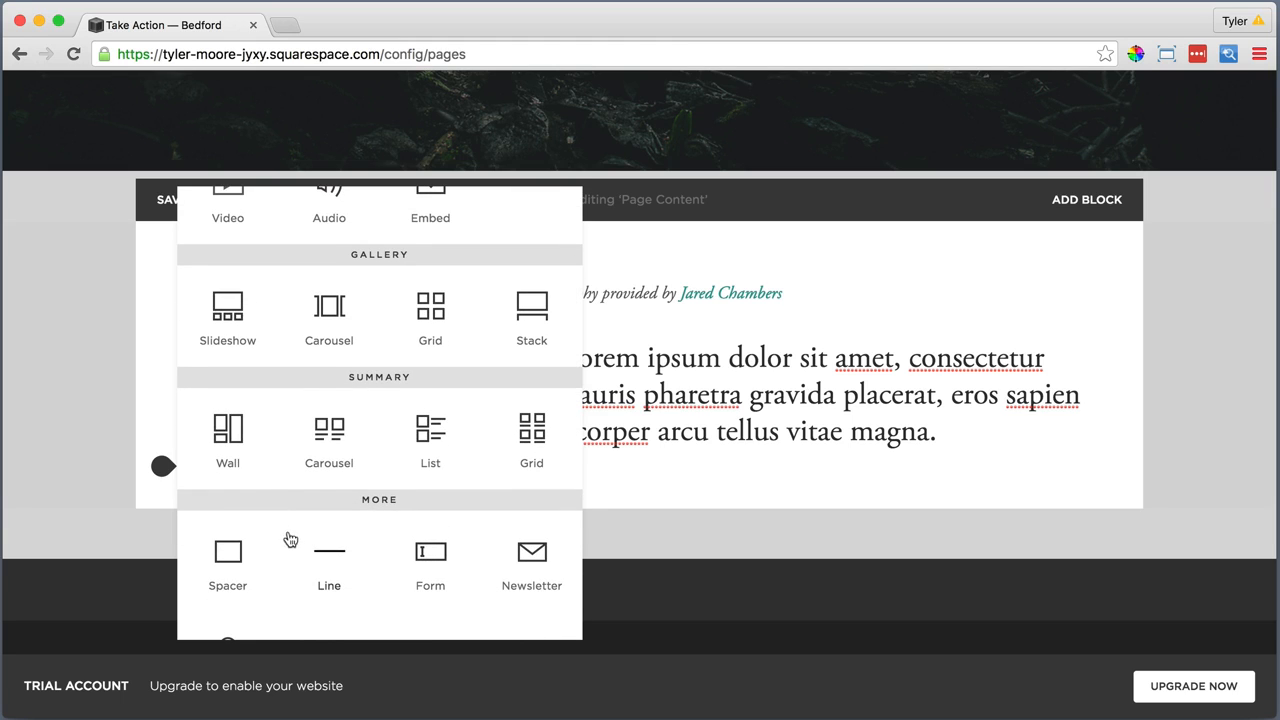
left_click(326, 550)
Add a text block under the line and paste the DONATE section, ending in "Make a Donation →", as plain text
left_click(163, 558)
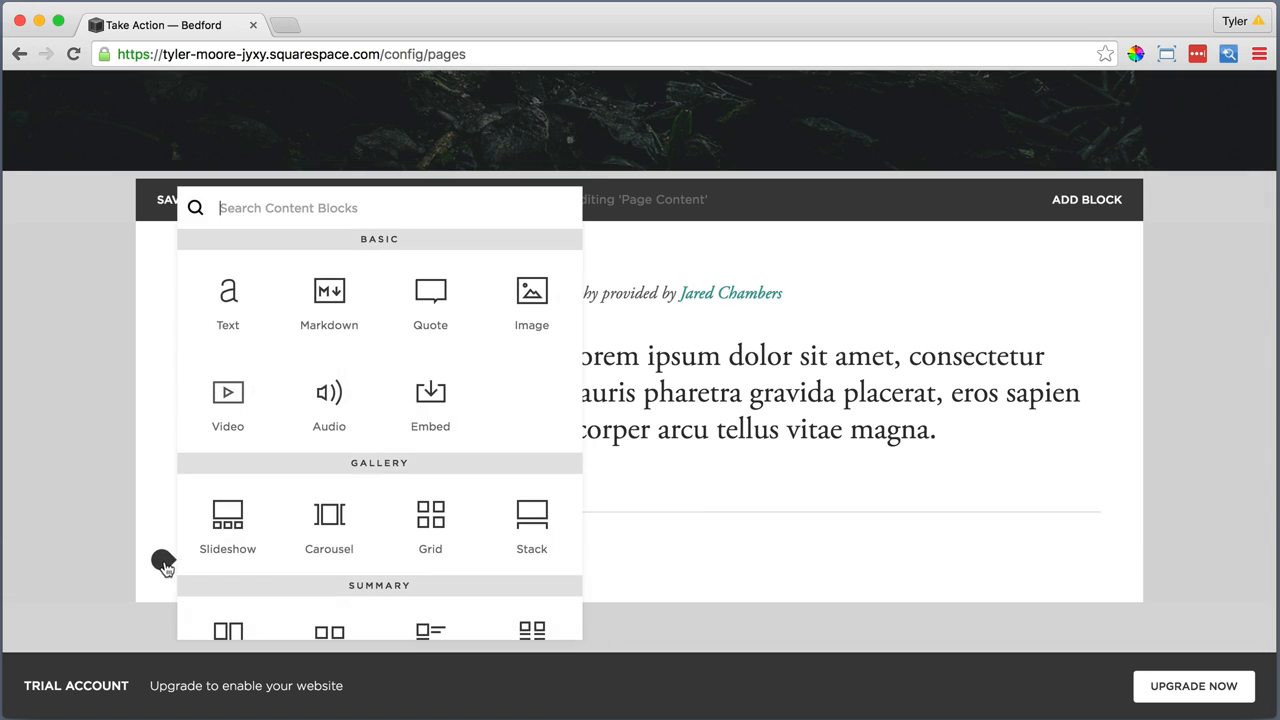
left_click(226, 292)
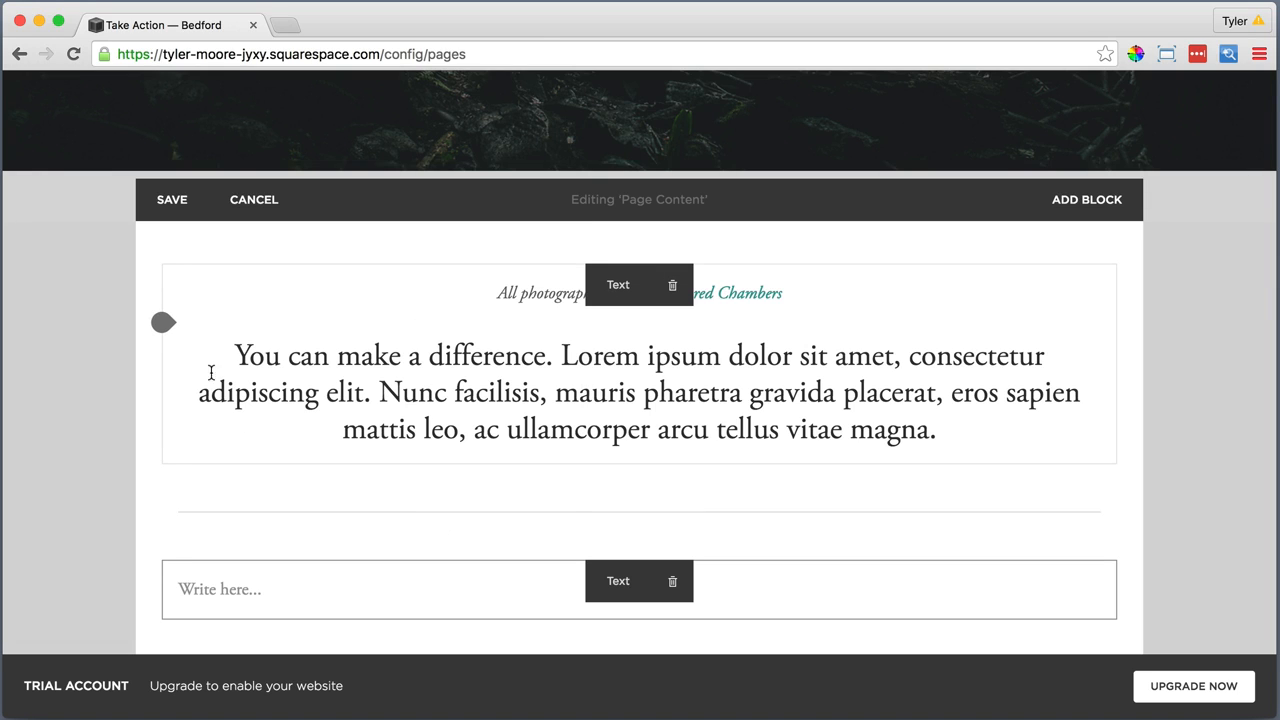
left_click(195, 590)
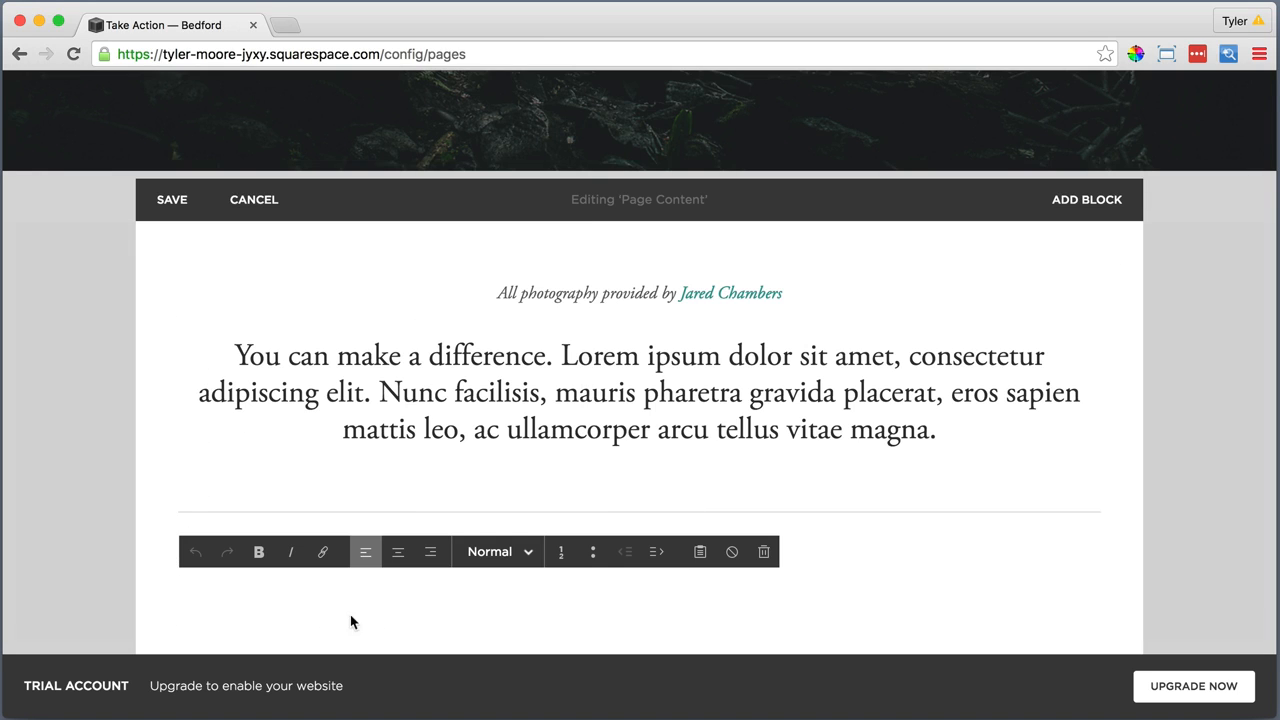
left_click(697, 563)
right_click(513, 343)
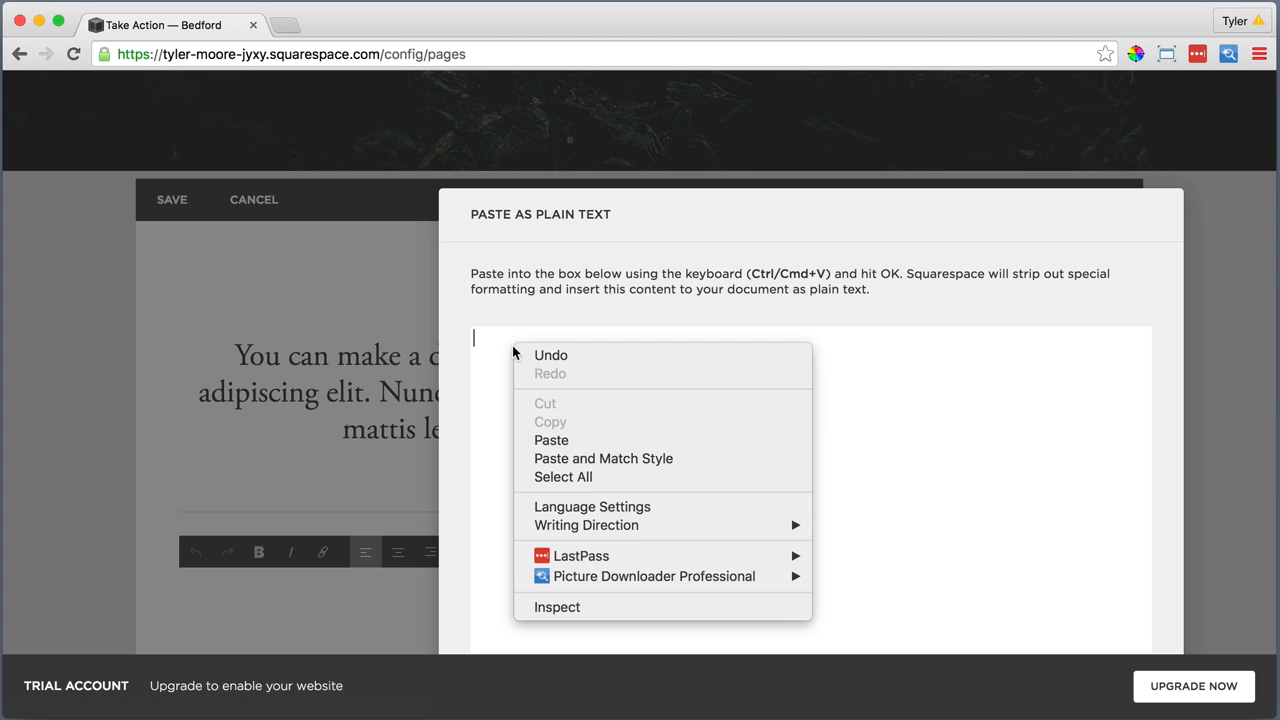
left_click(553, 440)
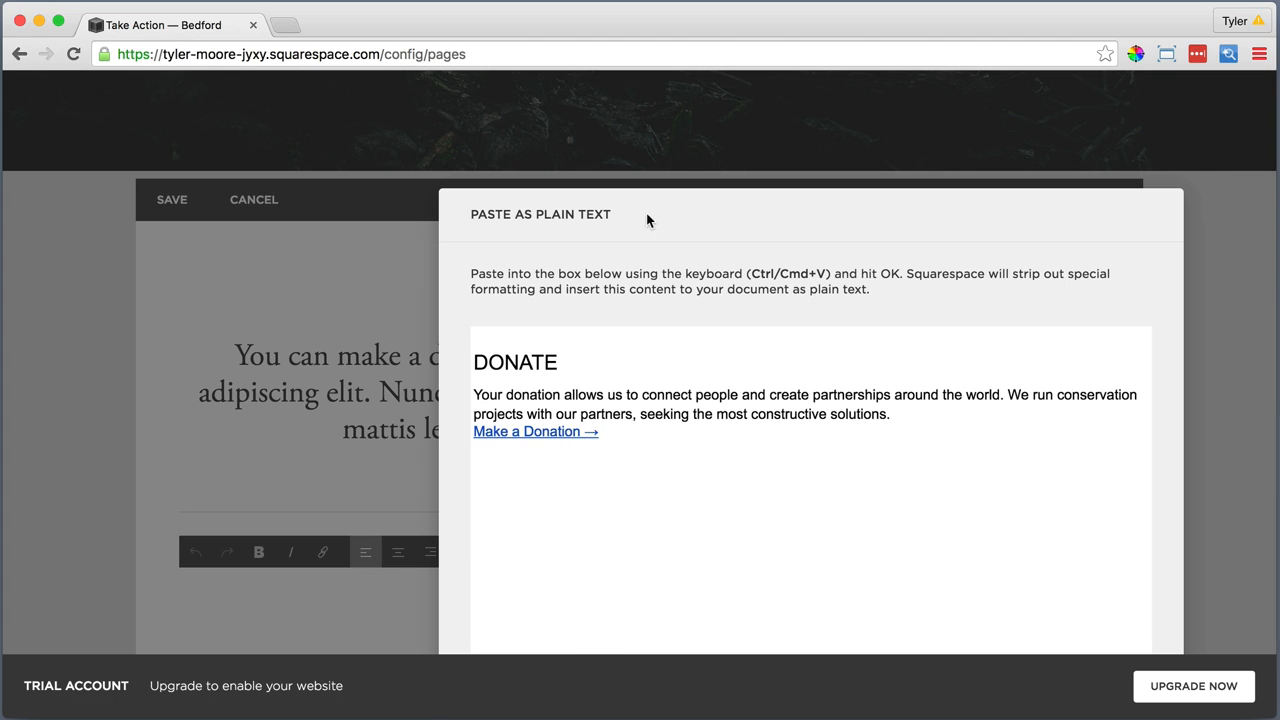
left_click(951, 637)
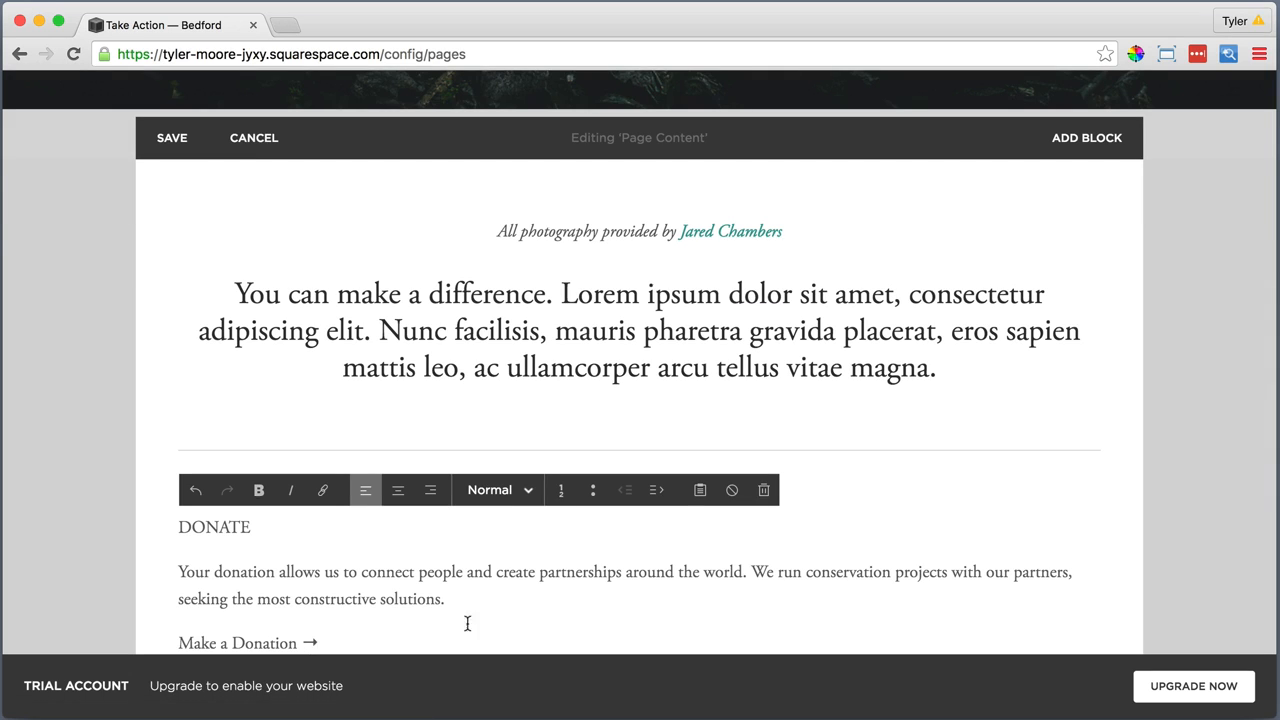
Center the whole donation section and format its DONATE title as Heading 2
left_click_drag(334, 635, 178, 527)
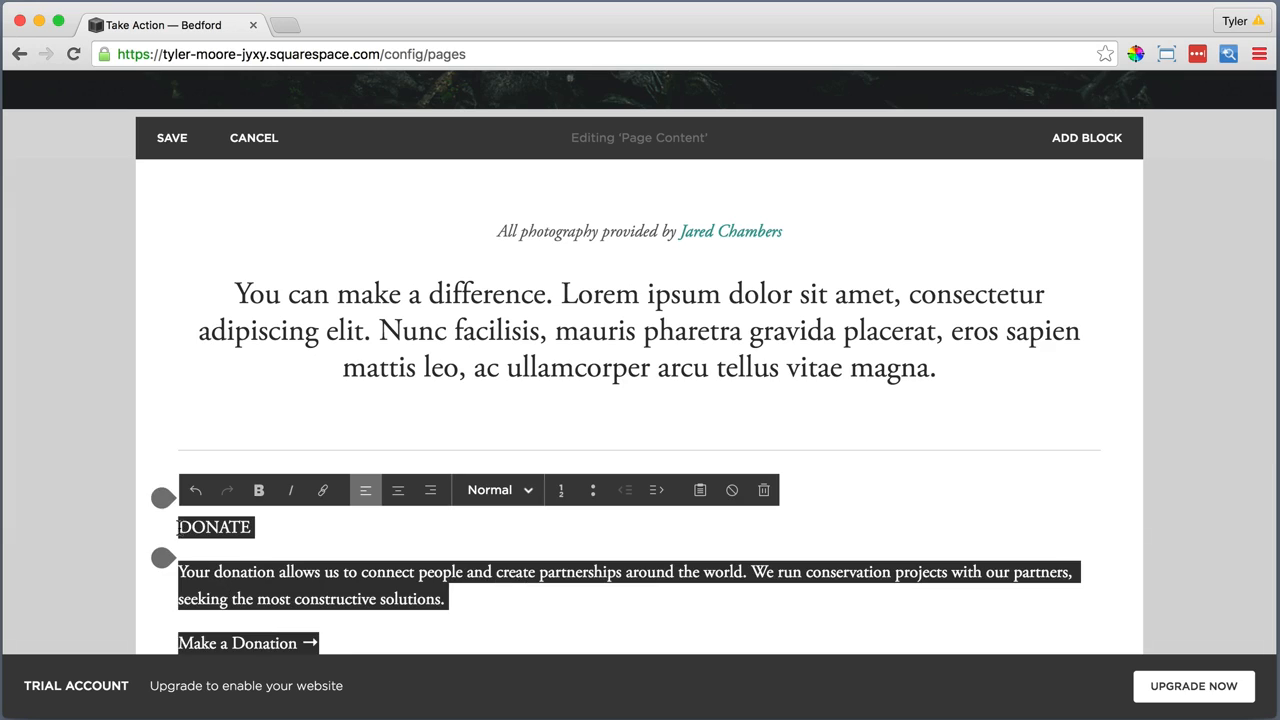
left_click(398, 490)
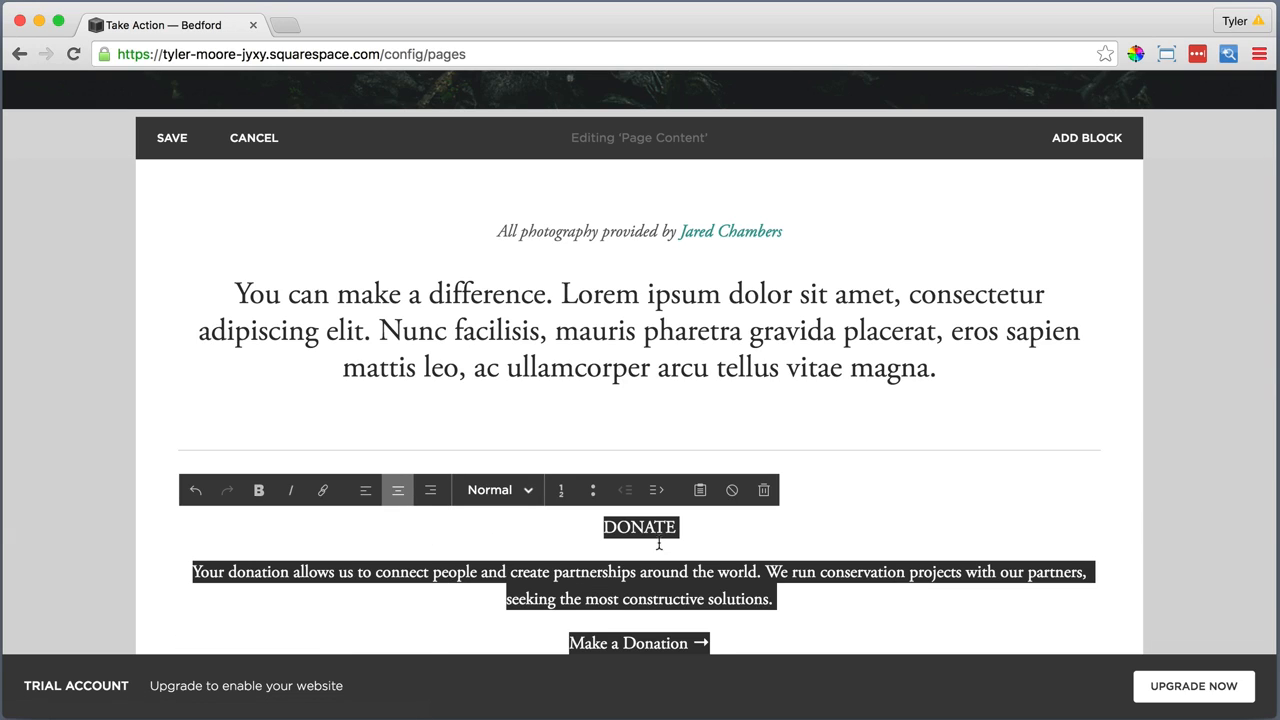
left_click(692, 527)
left_click_drag(692, 527, 592, 528)
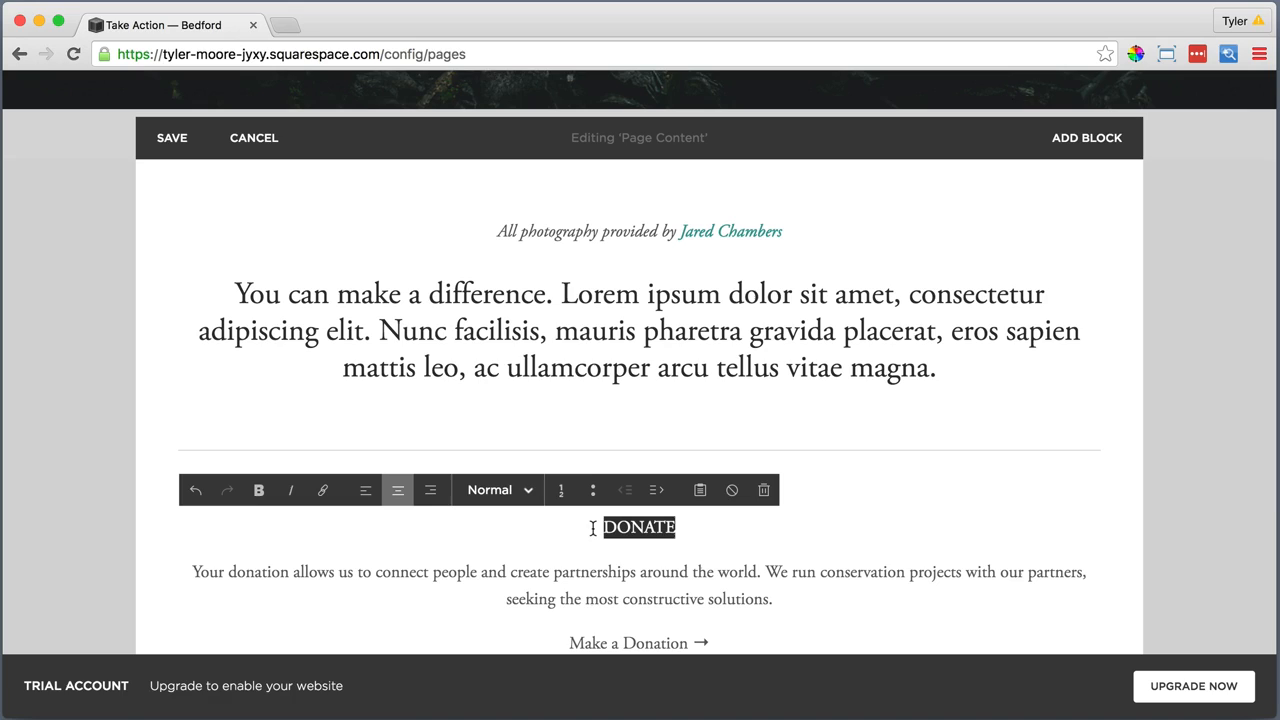
left_click(490, 490)
left_click(504, 409)
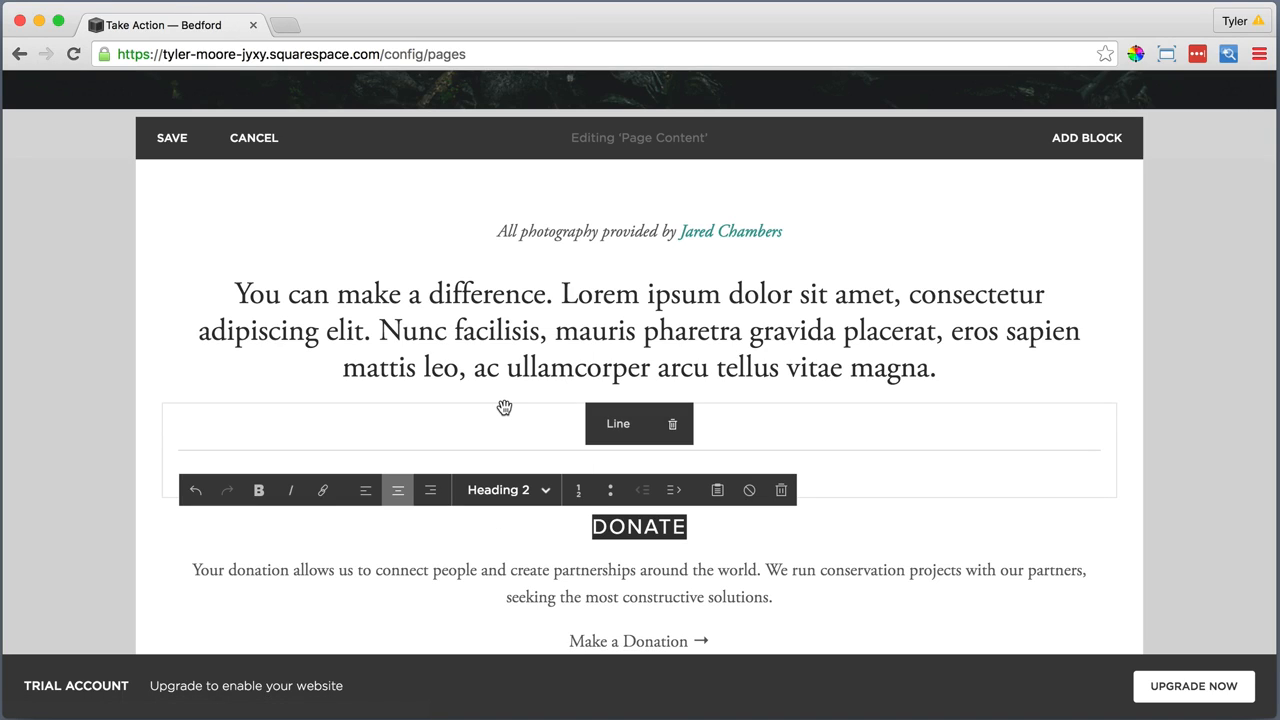
left_click(732, 637)
left_click_drag(721, 641, 562, 644)
left_click(323, 490)
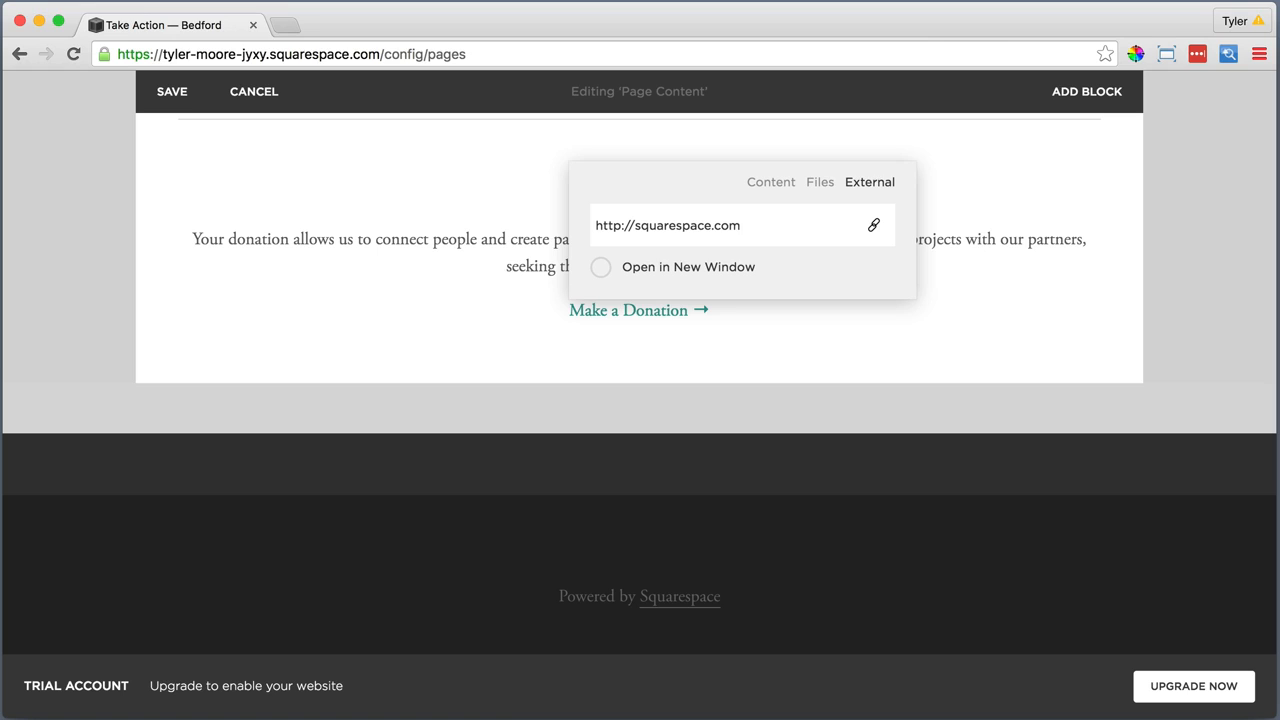
key("Return")
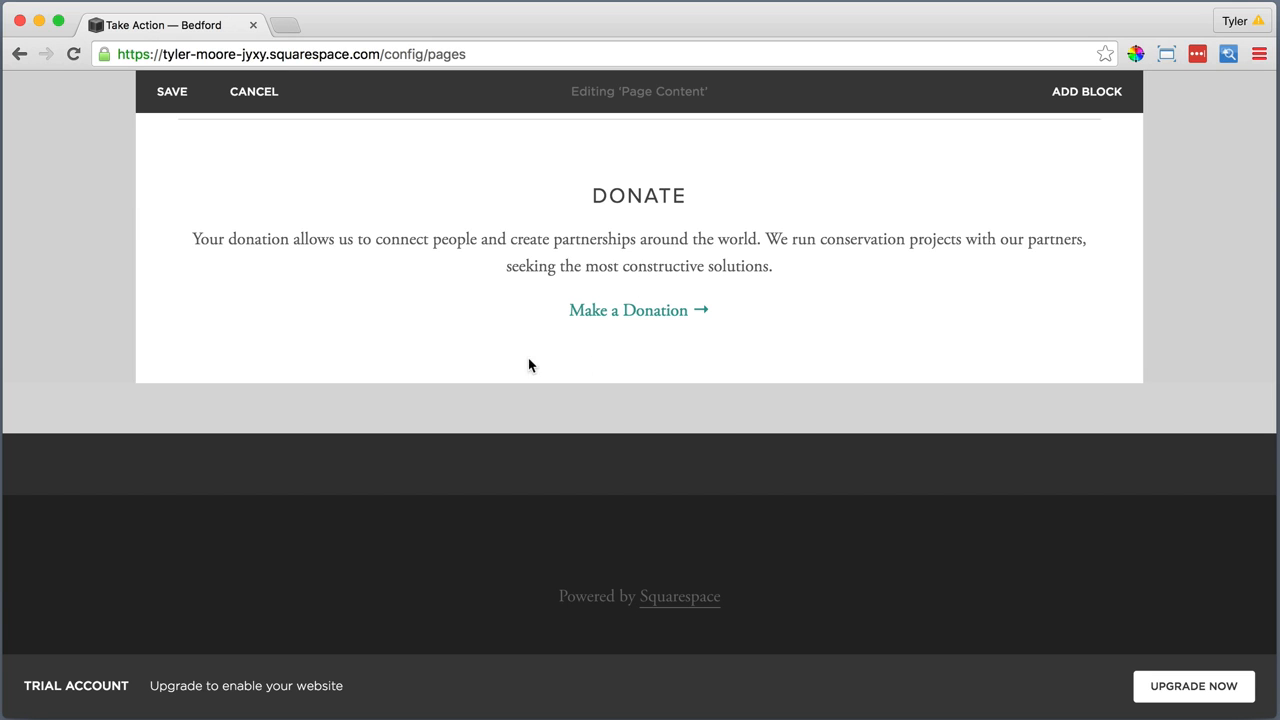
Insert a line block below the donation section
left_click(163, 341)
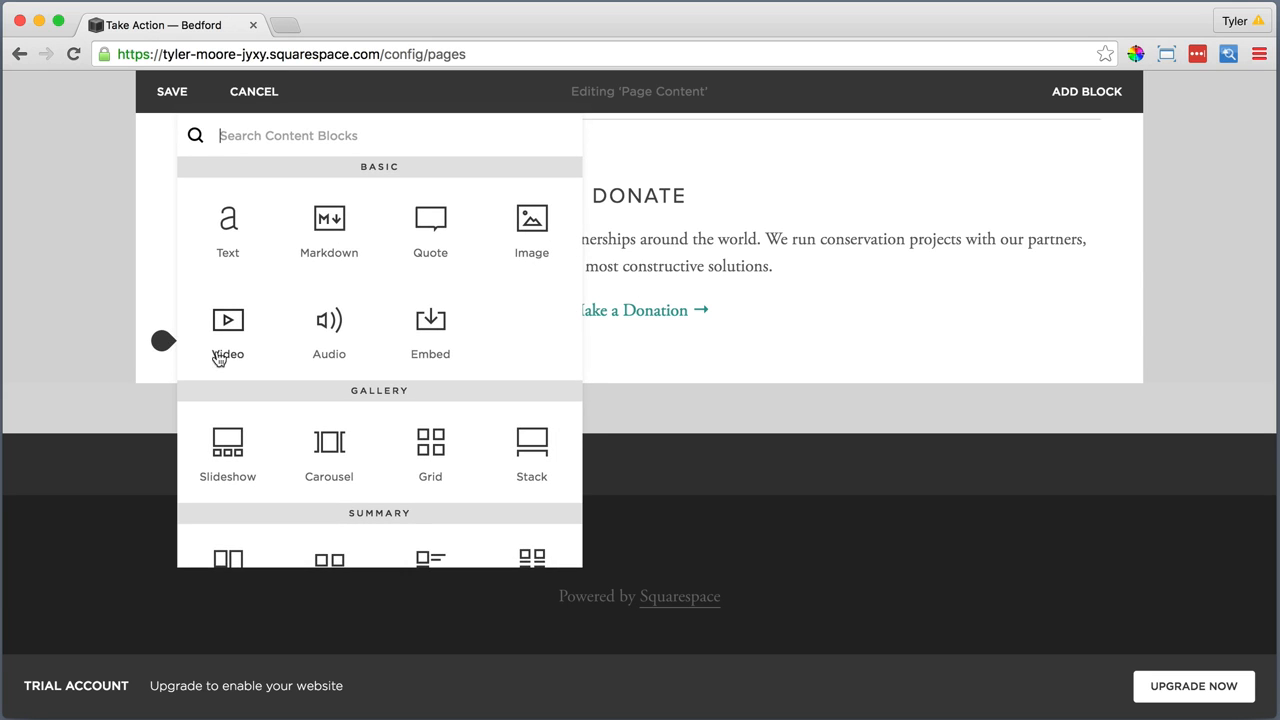
scroll(255, 365, "down", 1)
scroll(262, 370, "down", 5)
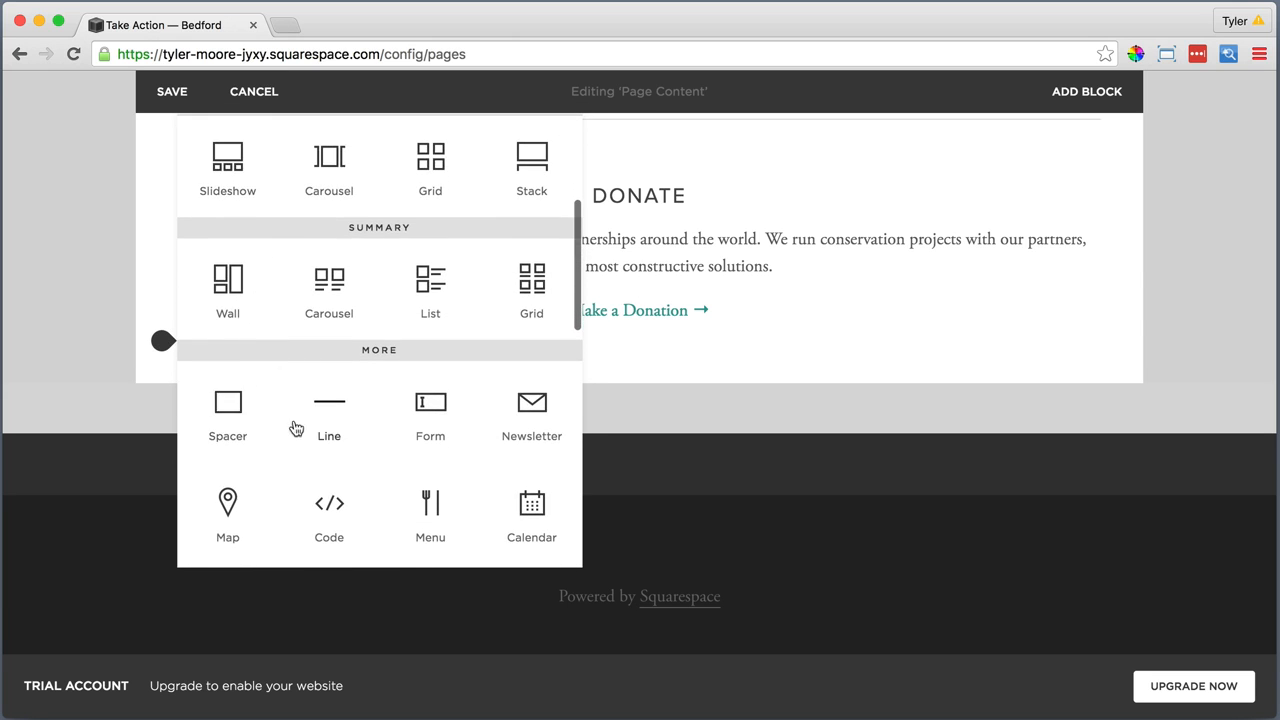
left_click(328, 410)
Add a text block under the second line and paste the SPREAD THE WORD section, ending in "Join the Foundation →", as plain text
scroll(222, 381, "down", 2)
left_click(164, 330)
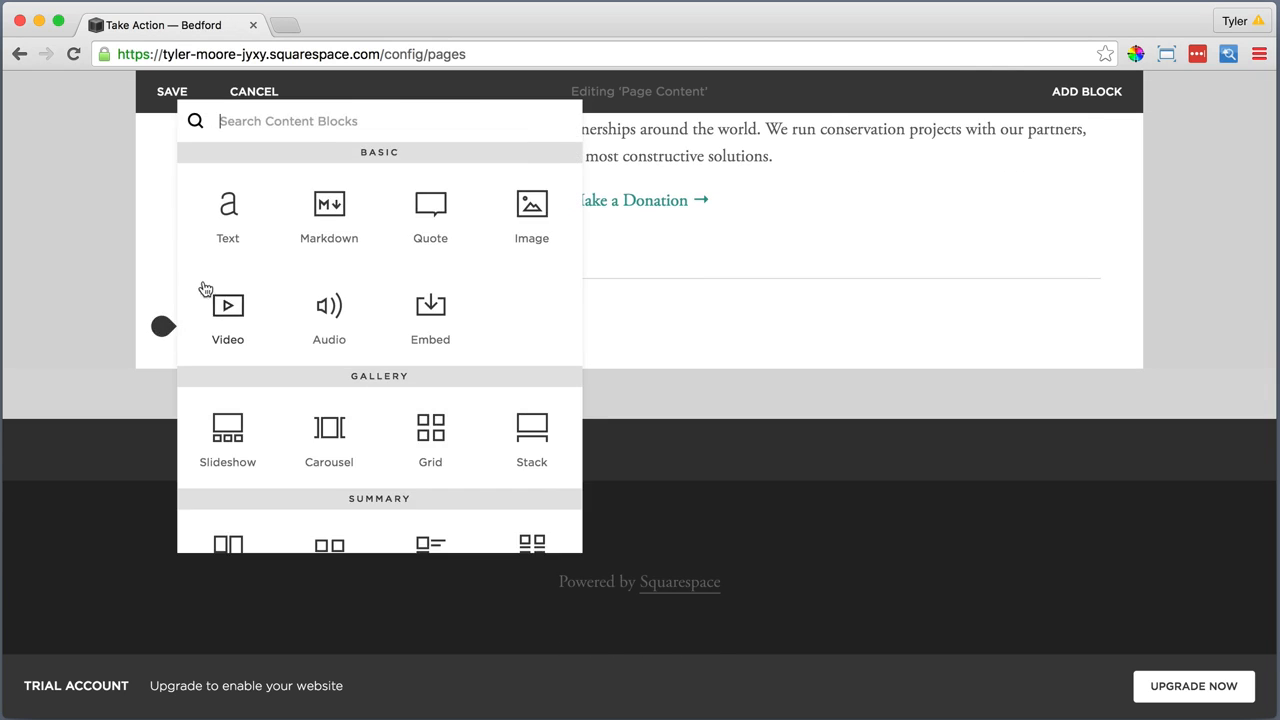
left_click(222, 215)
left_click(199, 355)
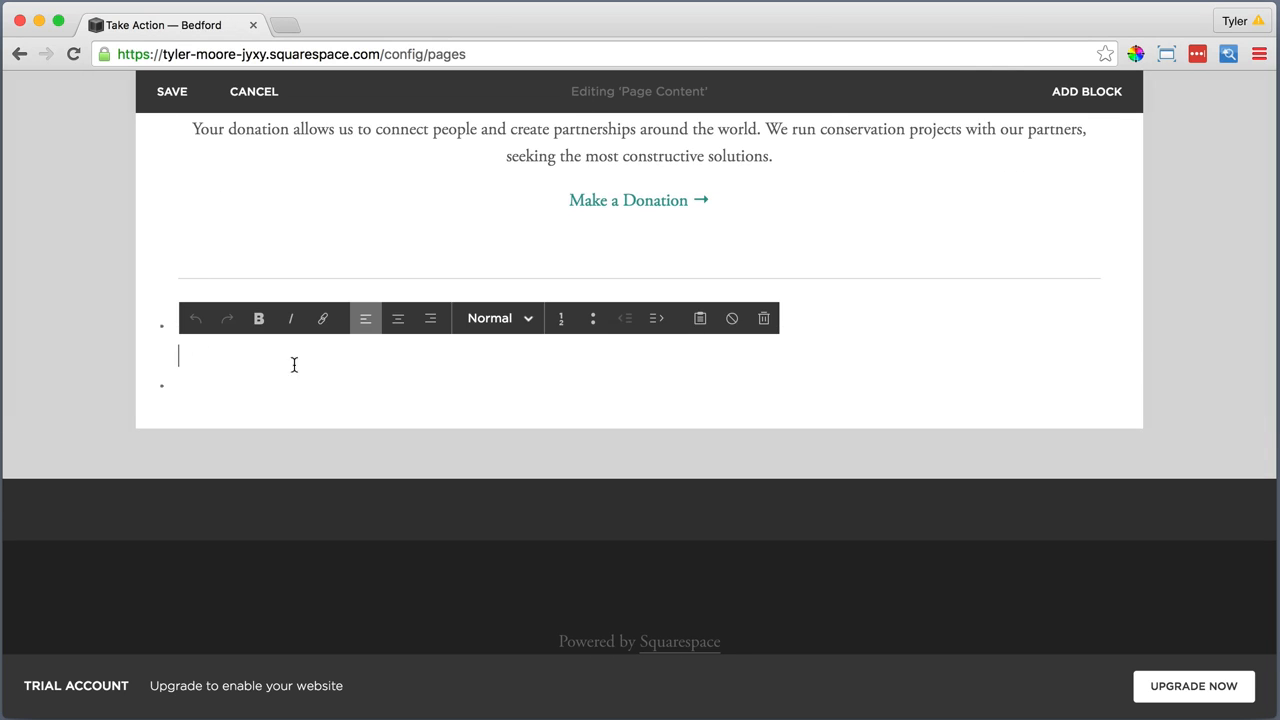
left_click(700, 318)
right_click(663, 335)
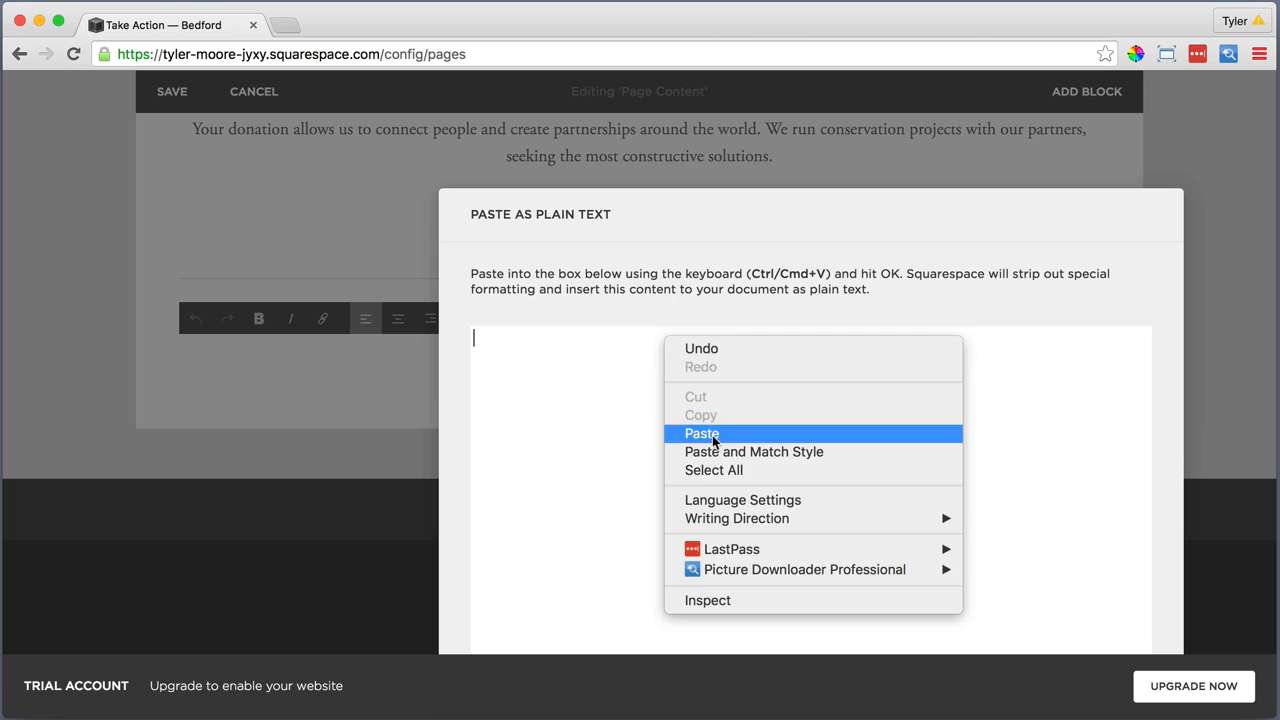
left_click(713, 432)
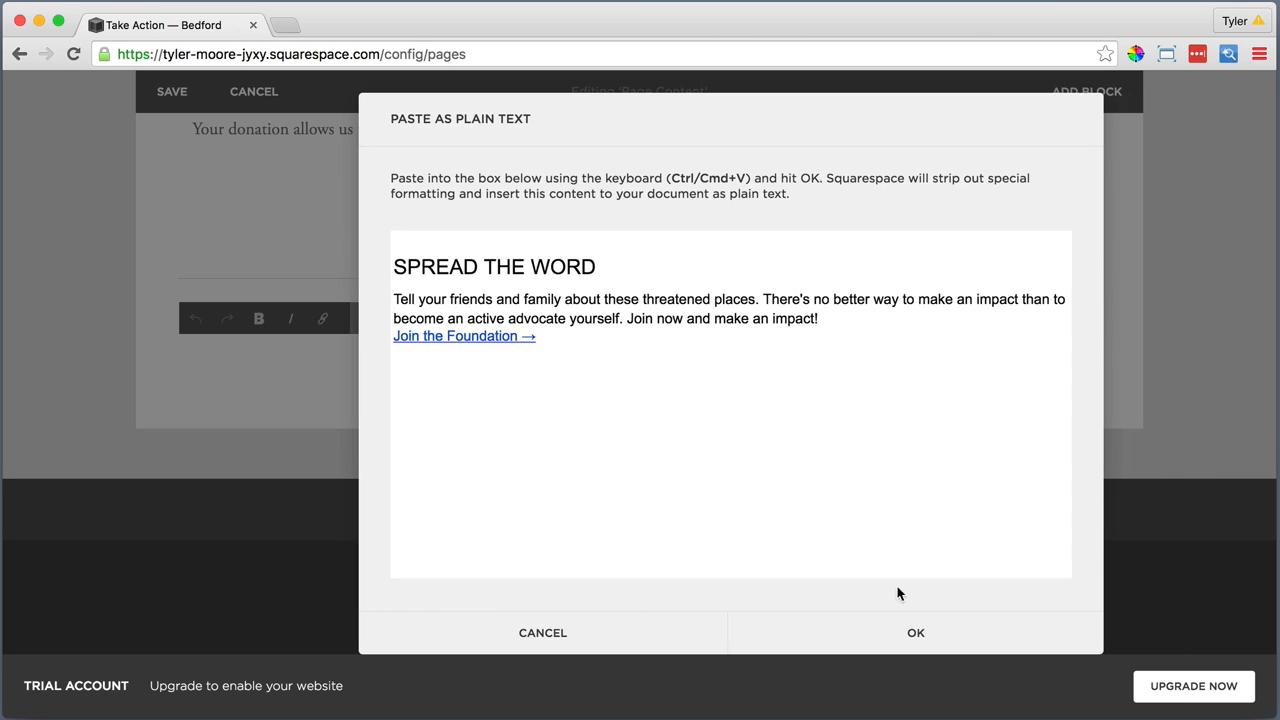
left_click(912, 630)
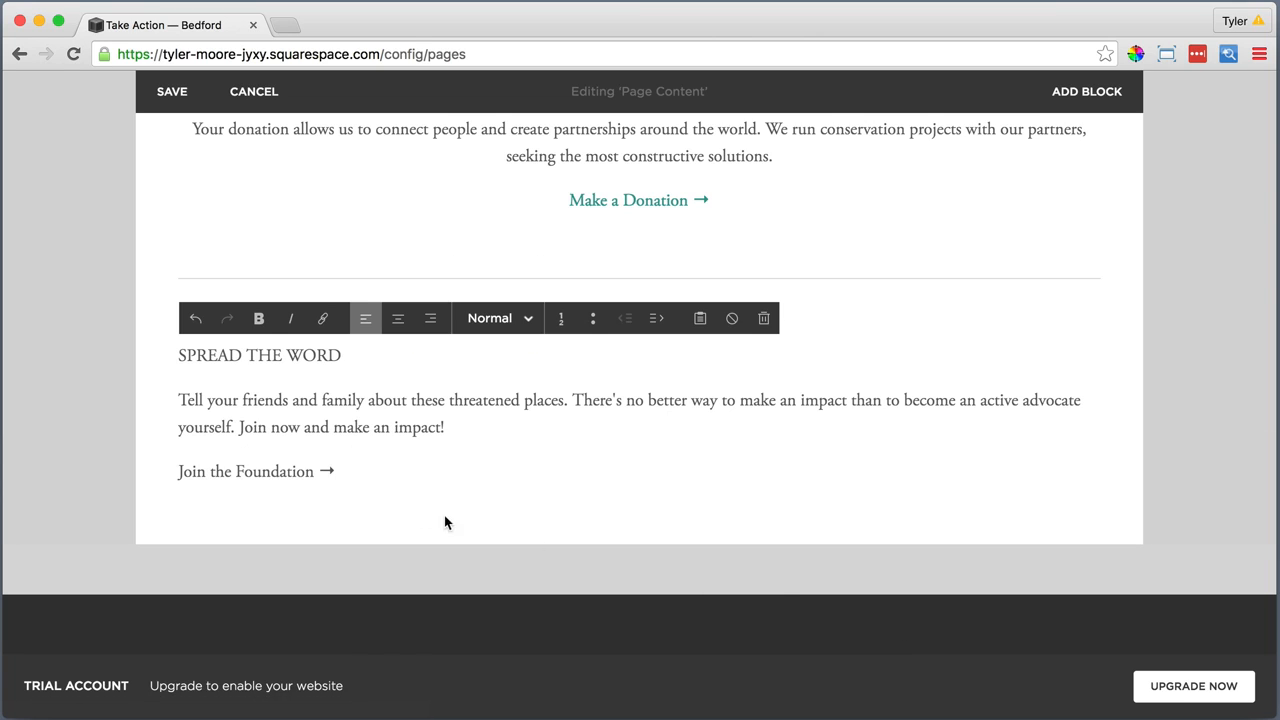
Center the newly pasted section and format its SPREAD THE WORD title as Heading 2
left_click_drag(297, 466, 163, 326)
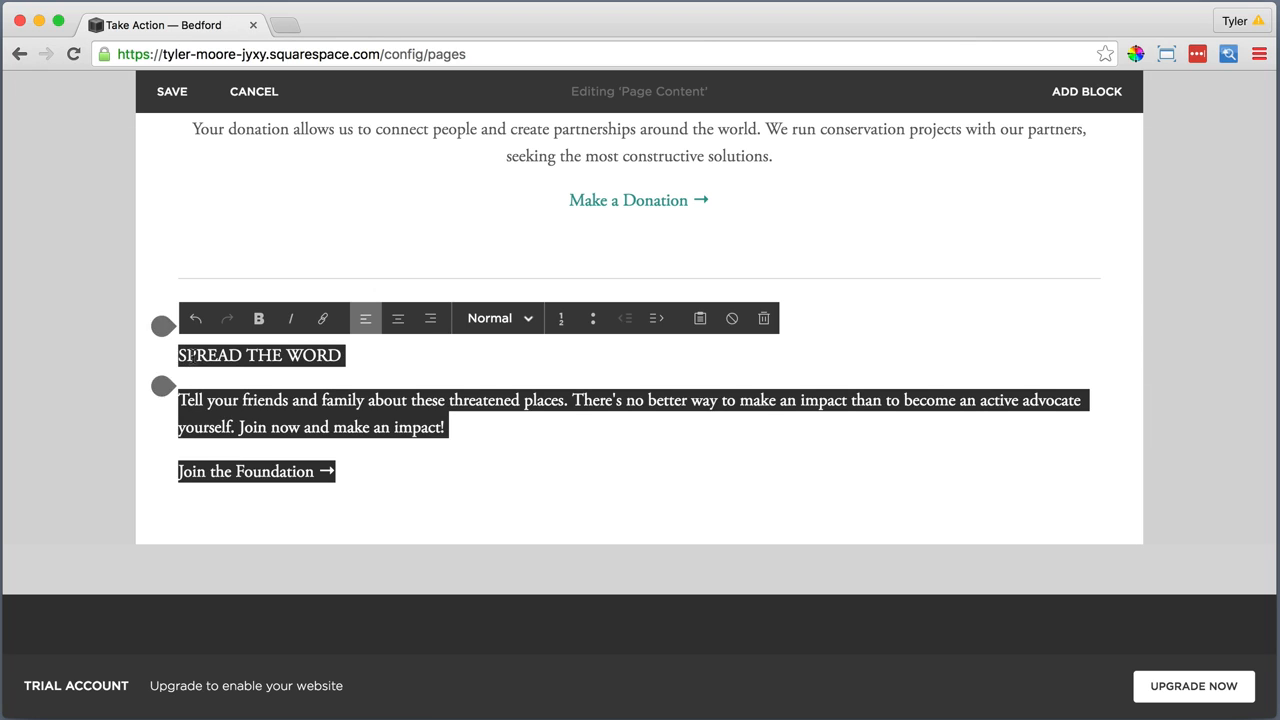
left_click(398, 318)
left_click(737, 354)
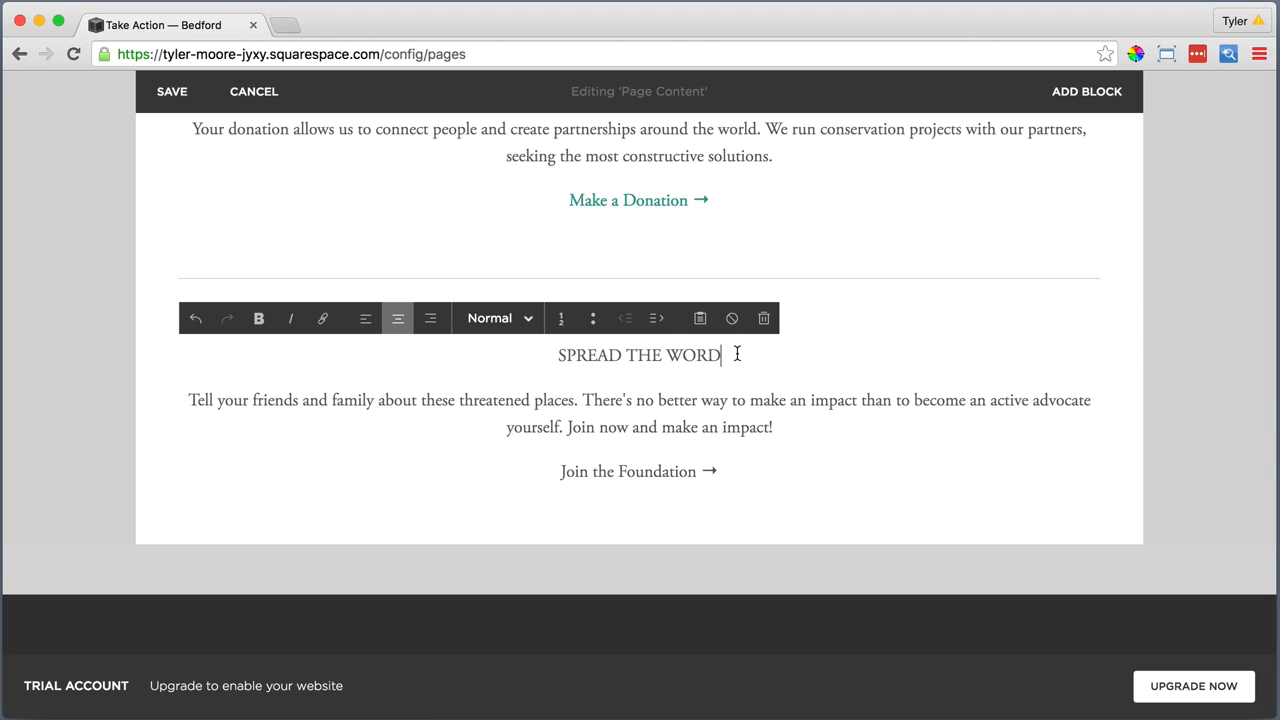
left_click_drag(732, 353, 557, 356)
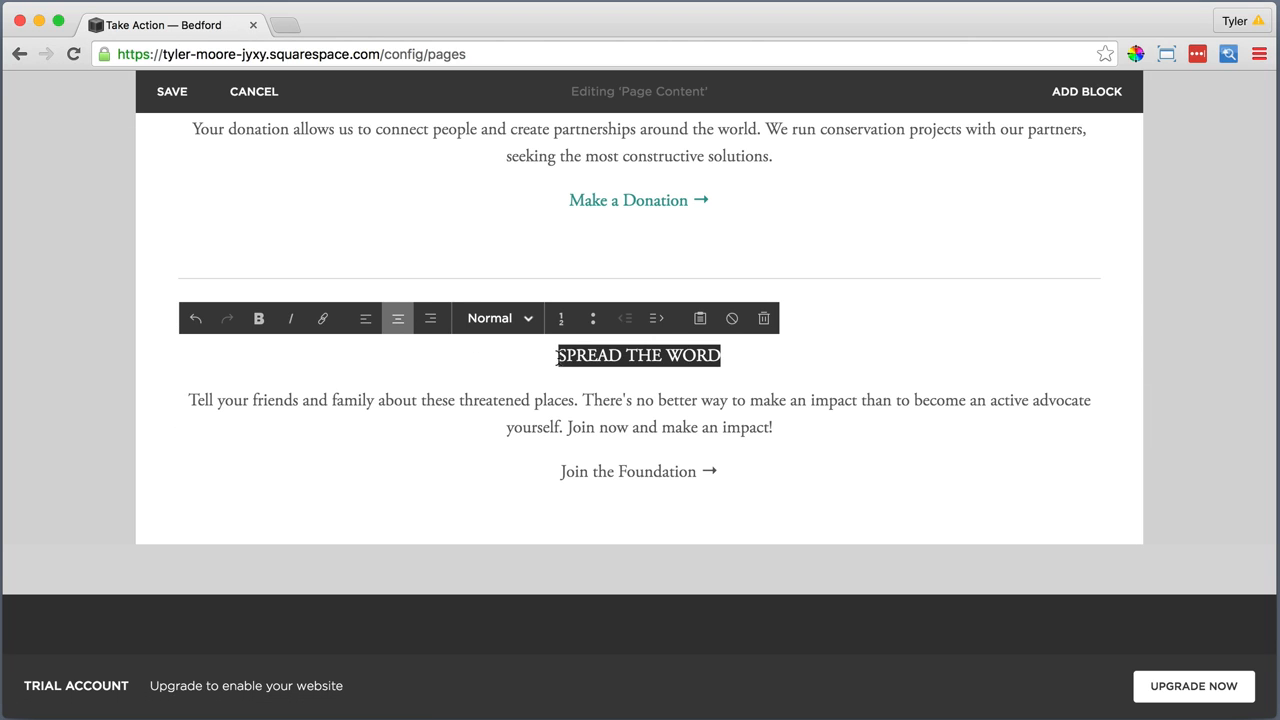
left_click(488, 320)
left_click(486, 414)
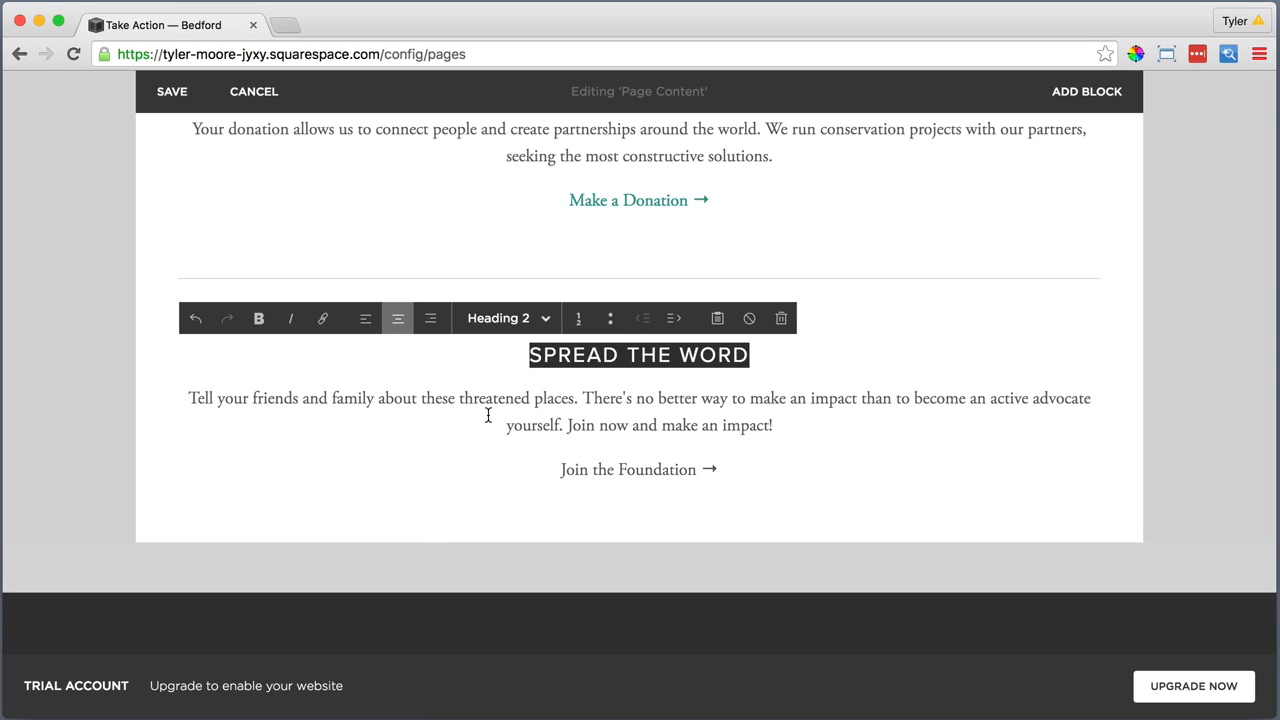
left_click_drag(725, 466, 557, 468)
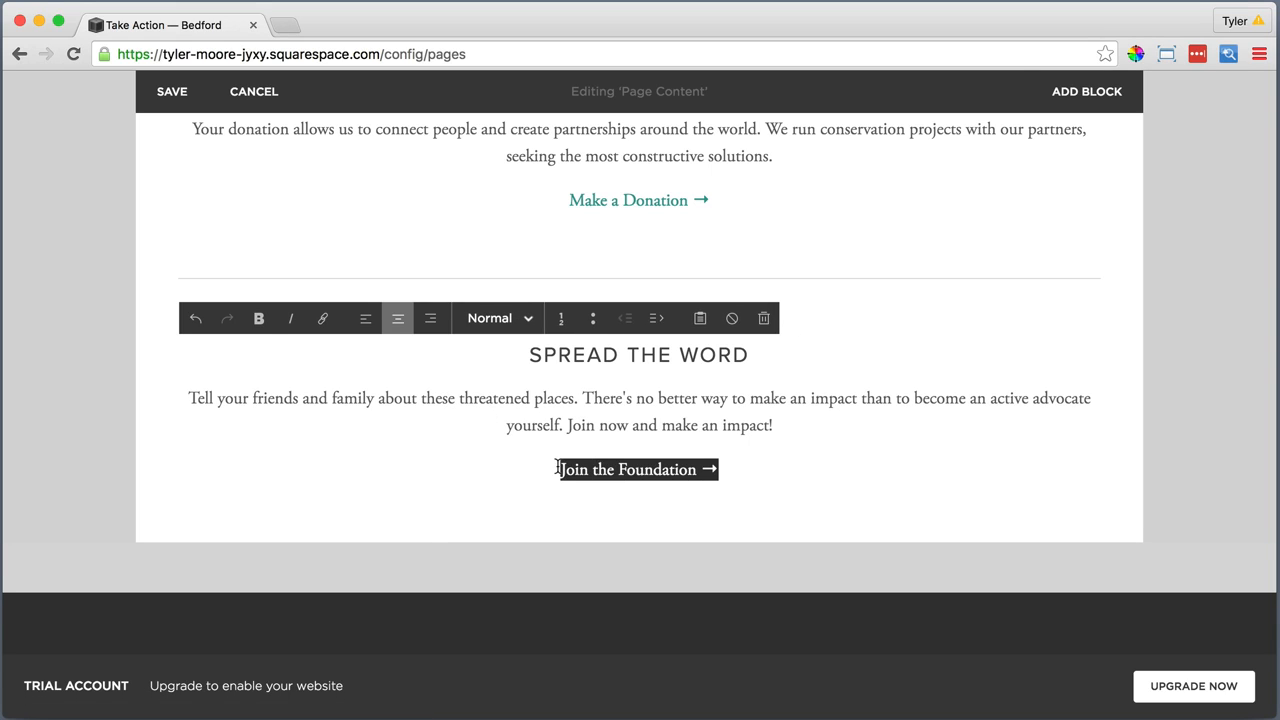
left_click(321, 320)
type("http://squarespace.com")
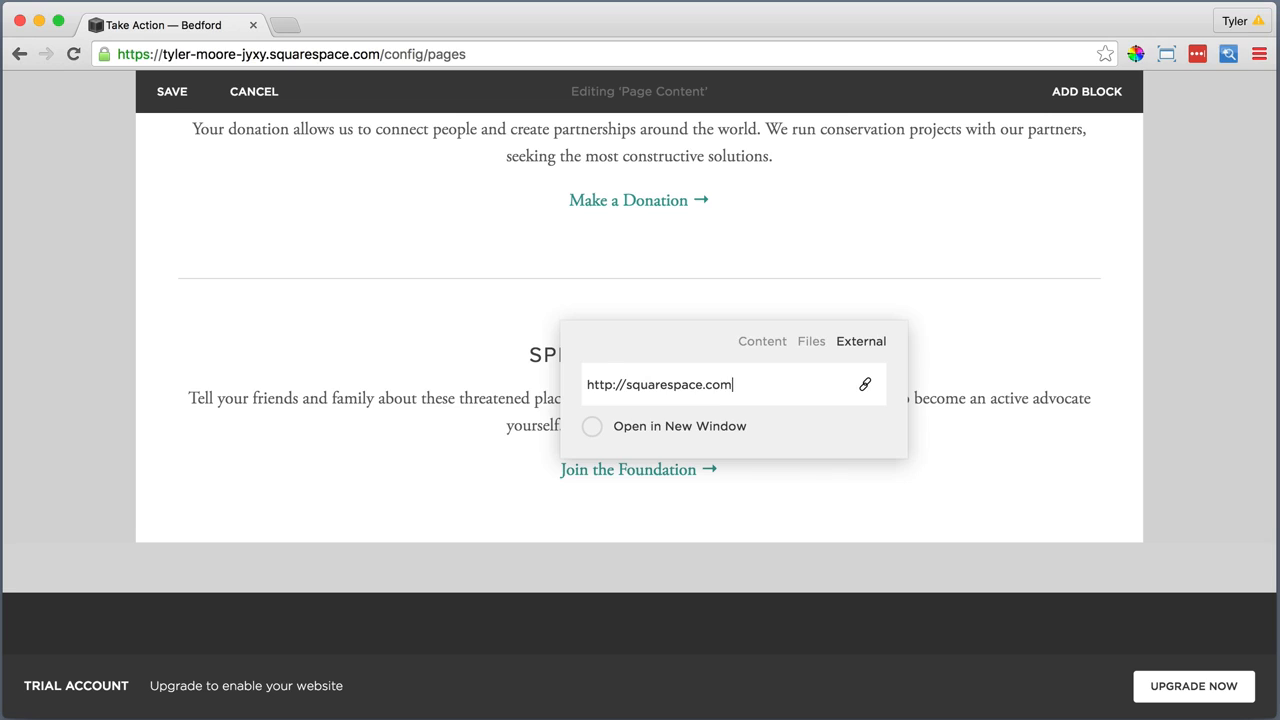
key("Return")
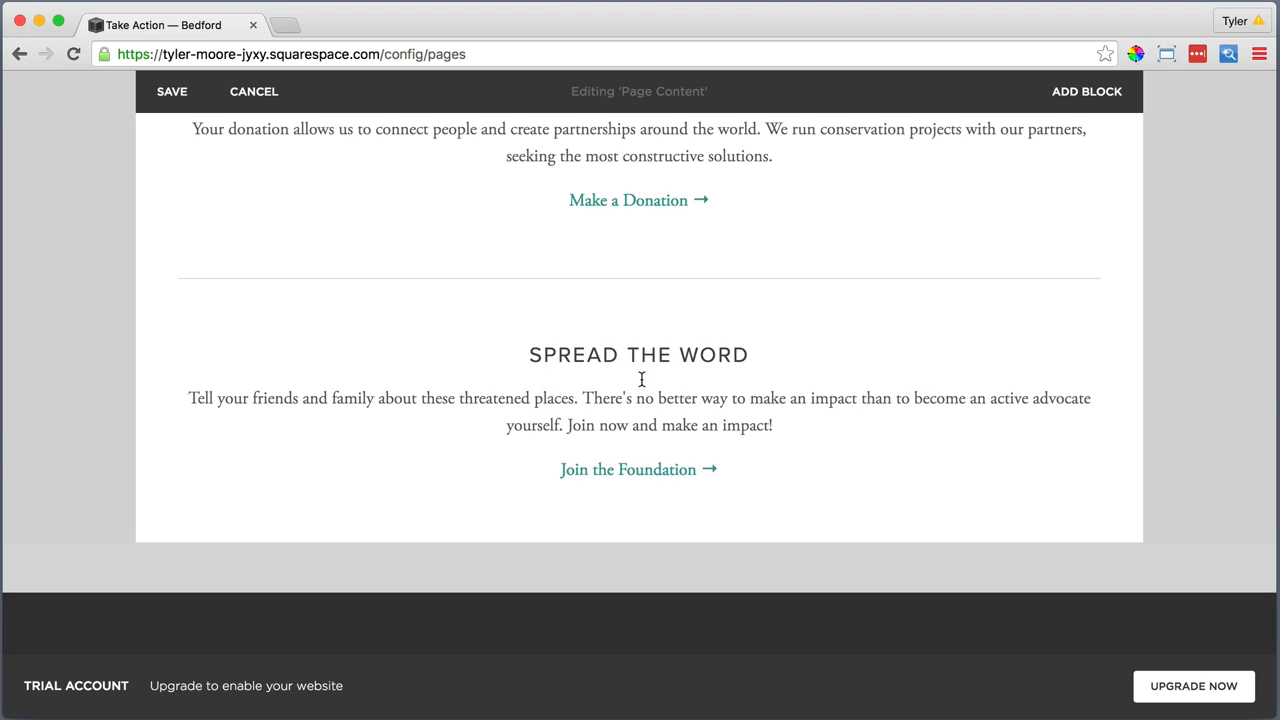
Move the SPREAD THE WORD text block beside the DONATE block so the two sections form two columns
scroll(642, 379, "up", 2)
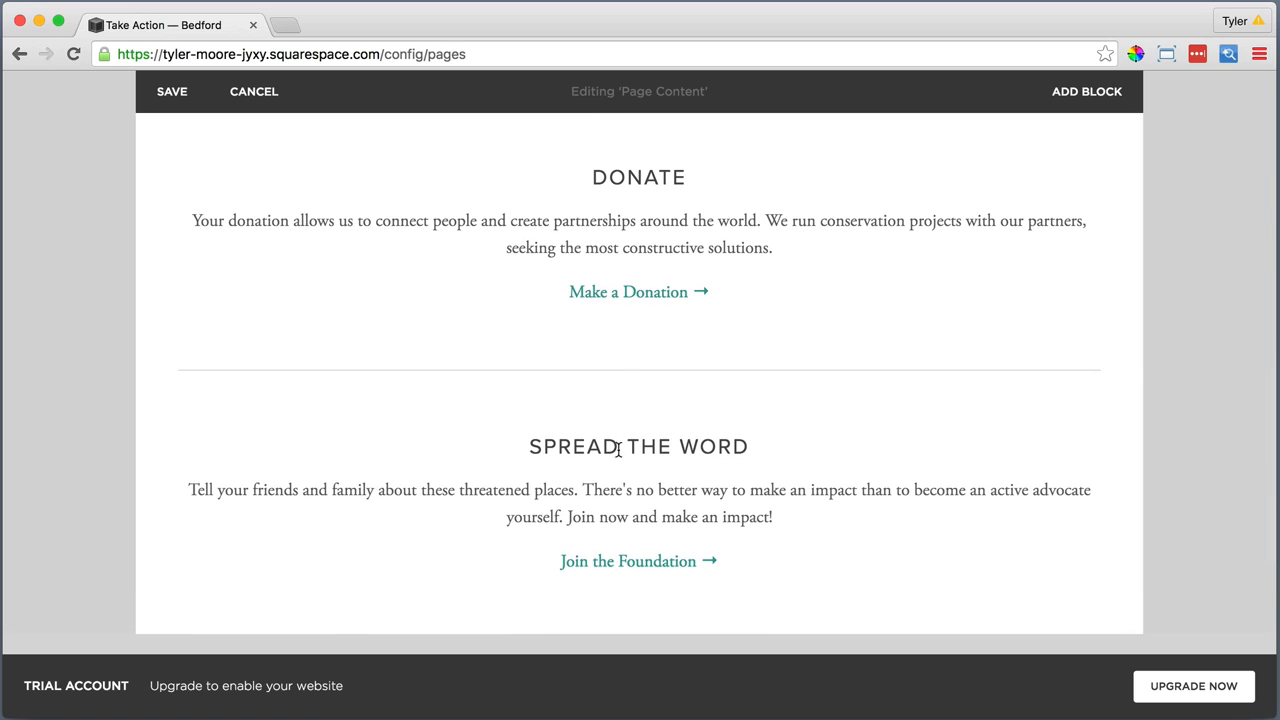
left_click(641, 447)
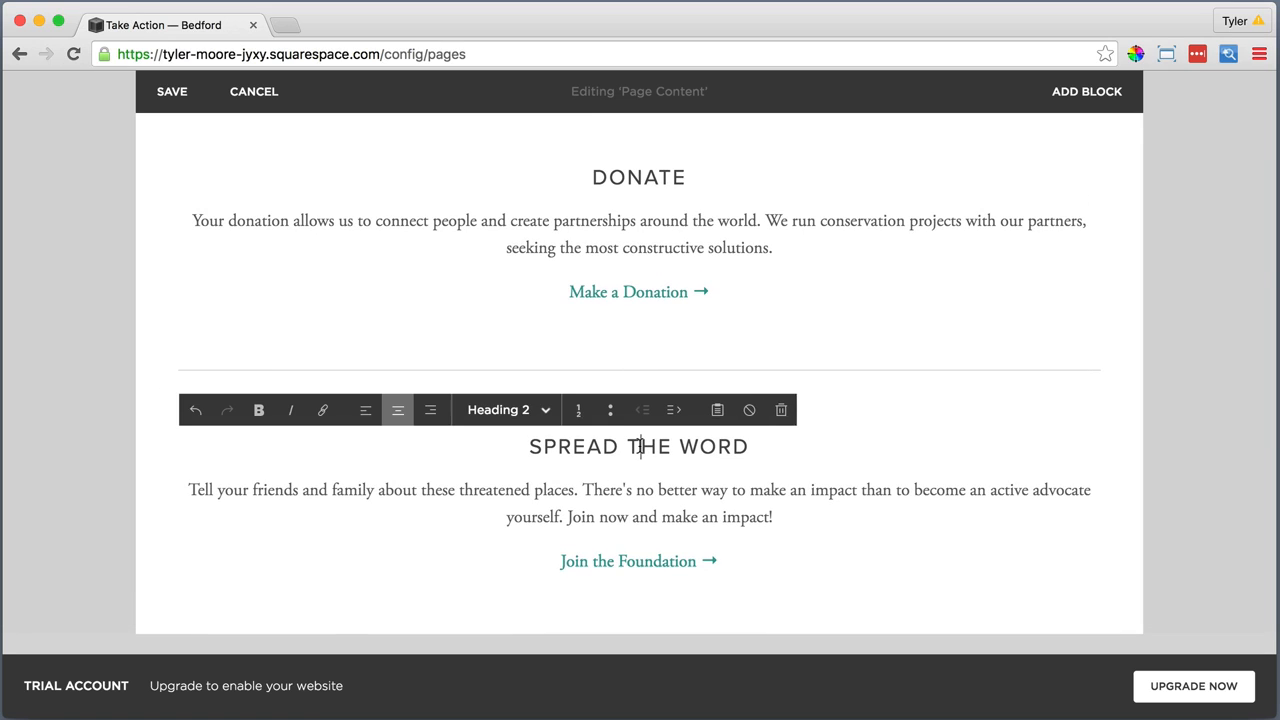
left_click(782, 571)
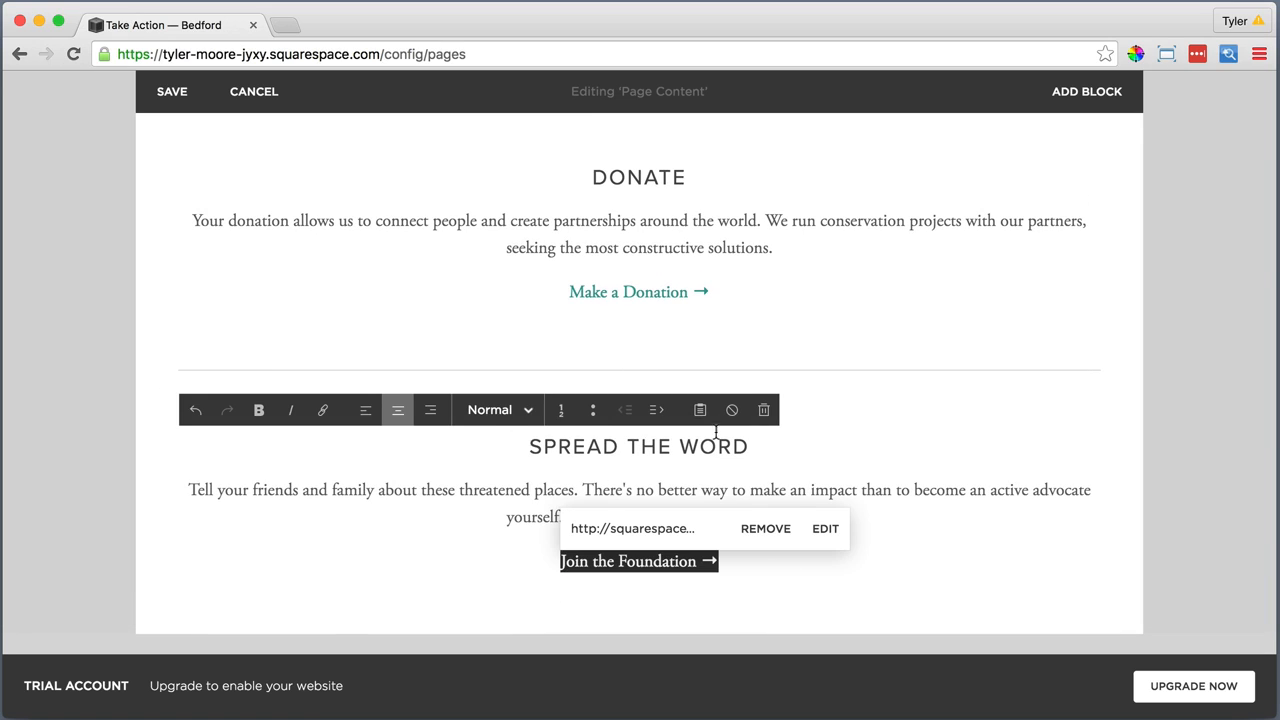
left_click(622, 603)
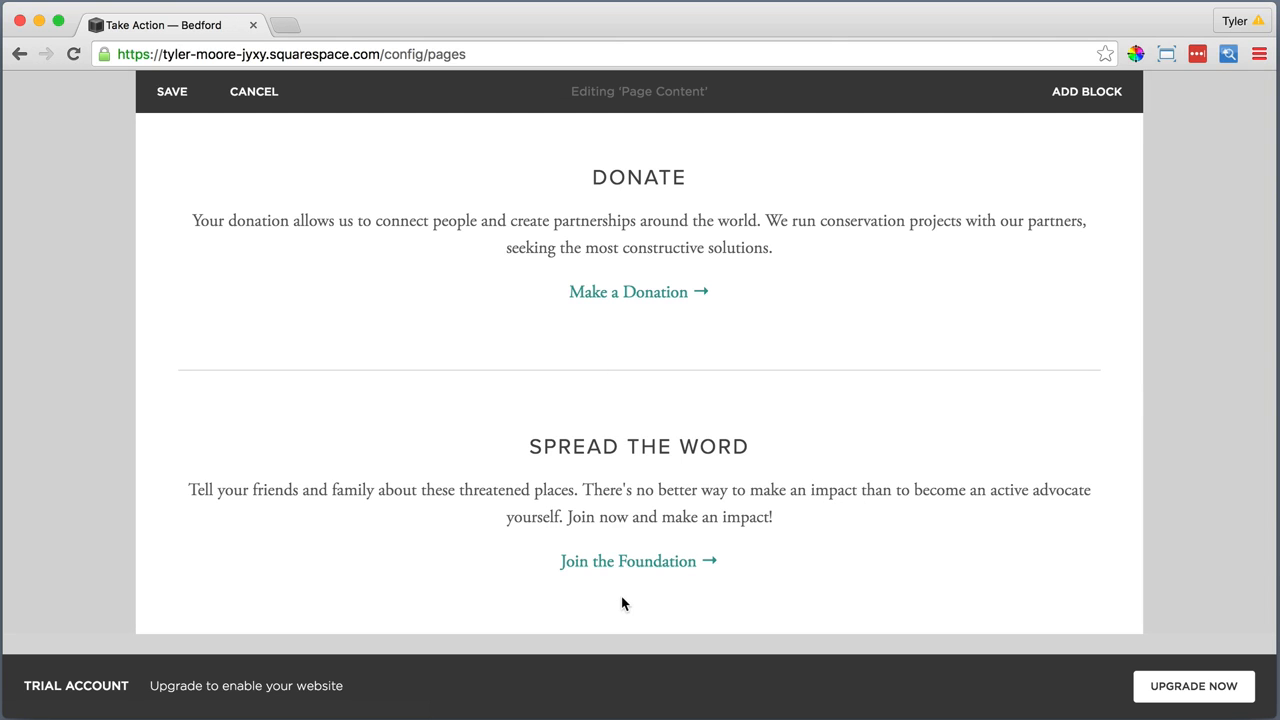
left_click_drag(623, 434, 993, 161)
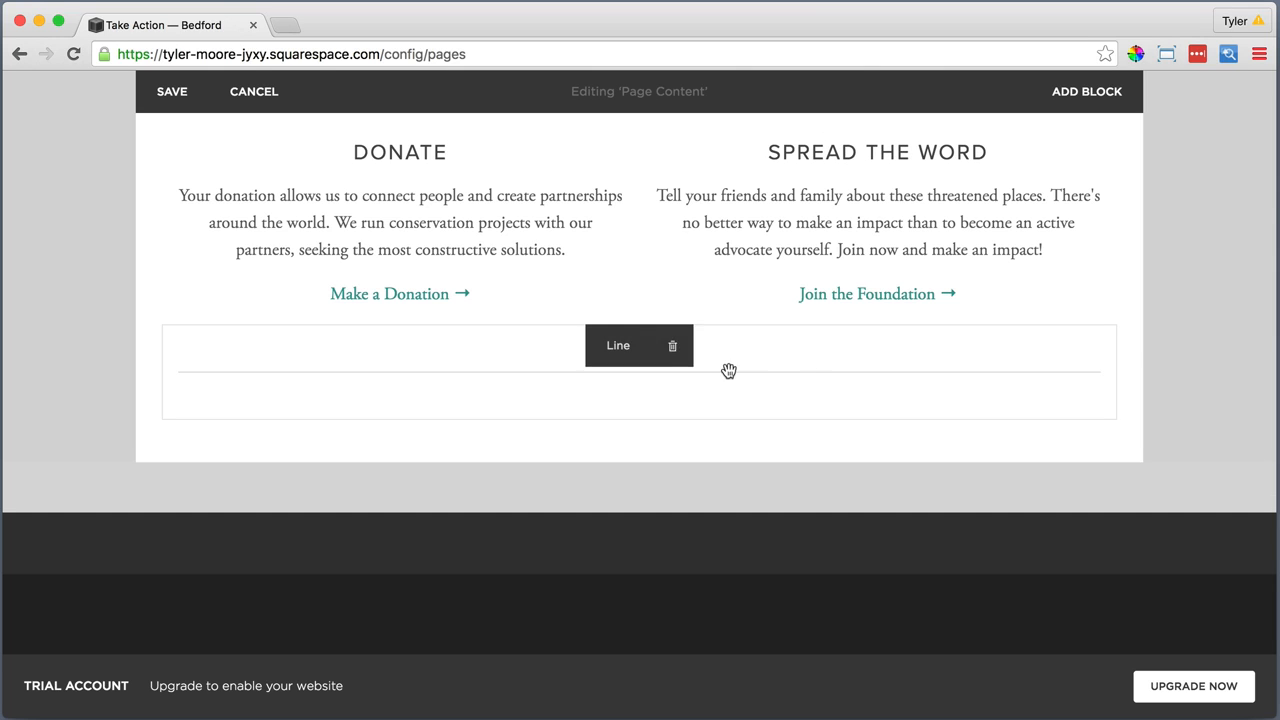
Delete both line blocks, the one below the two columns and the one above them
left_click(672, 348)
left_click(758, 402)
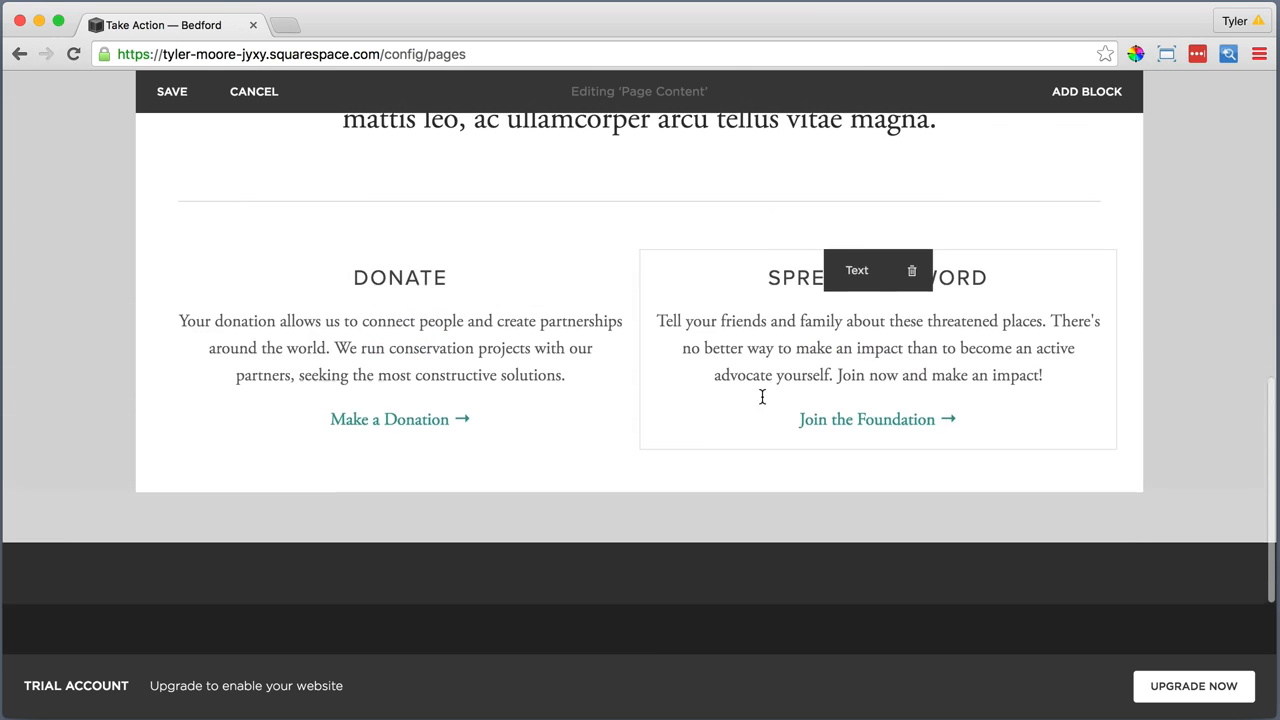
left_click(671, 243)
left_click(757, 310)
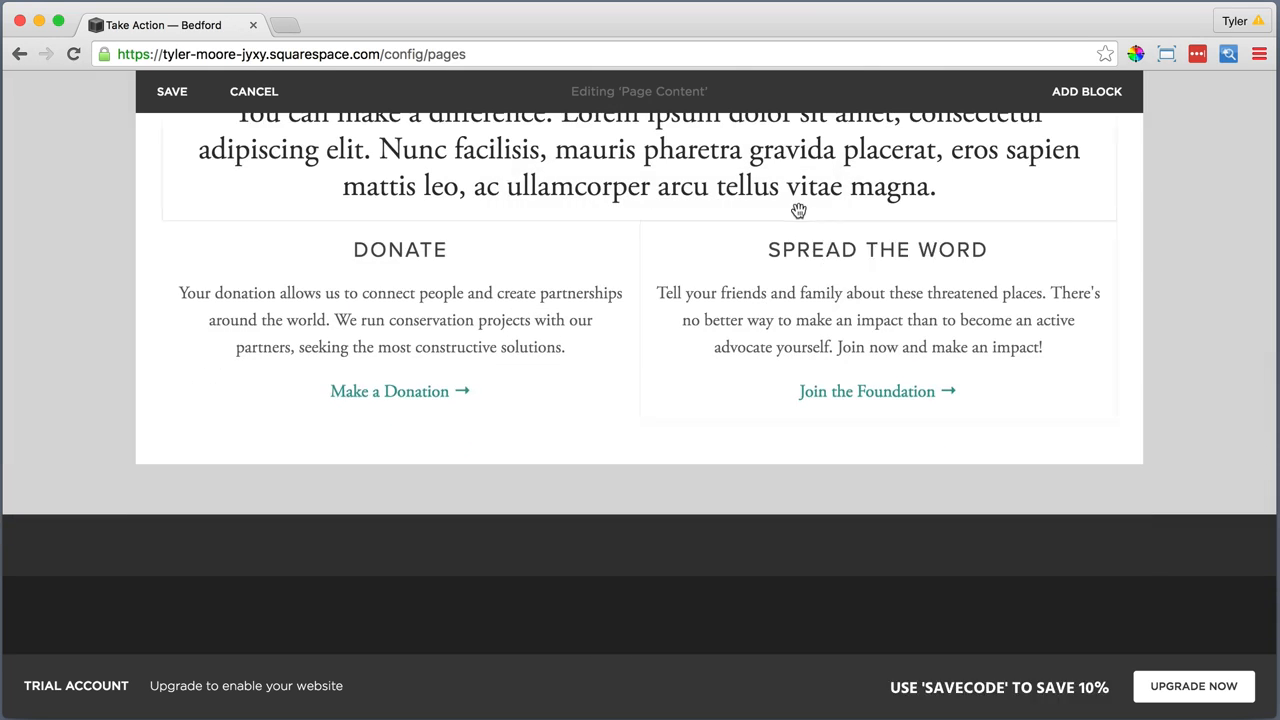
Add an empty line after the intro text ending in "vitae magna." and save the Take Action page content
scroll(723, 208, "up", 2)
left_click(954, 292)
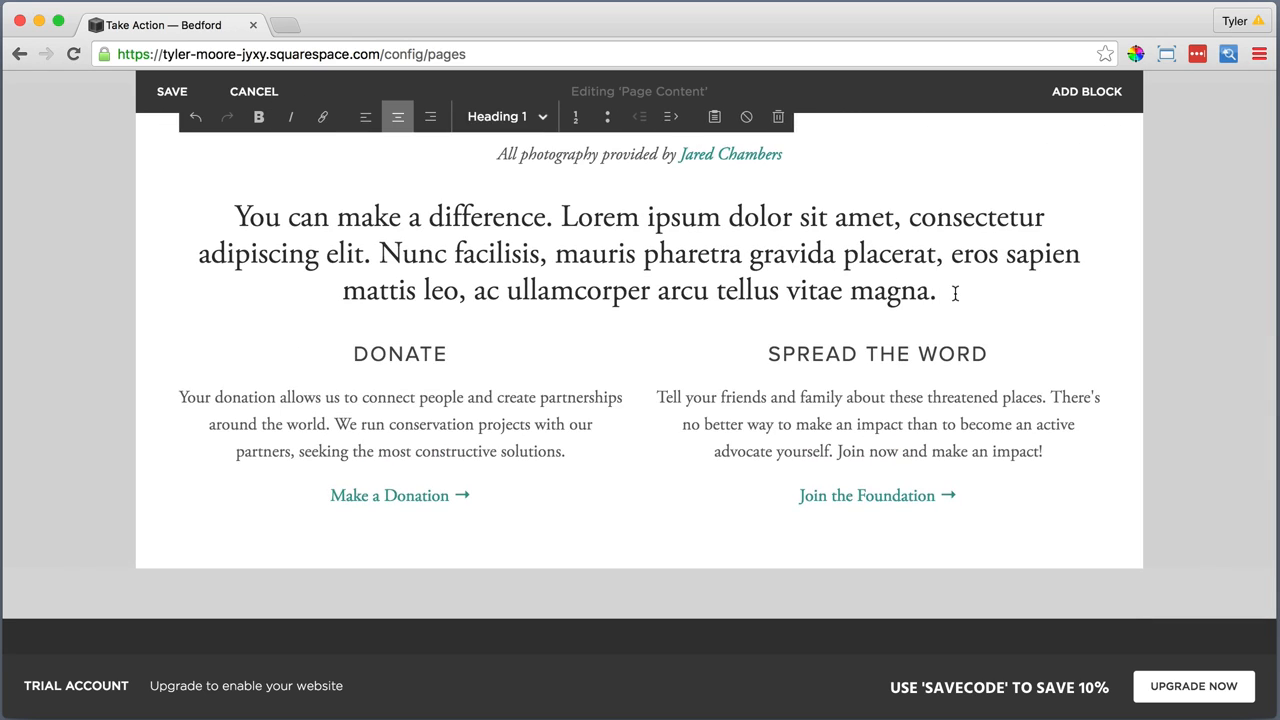
key("Return")
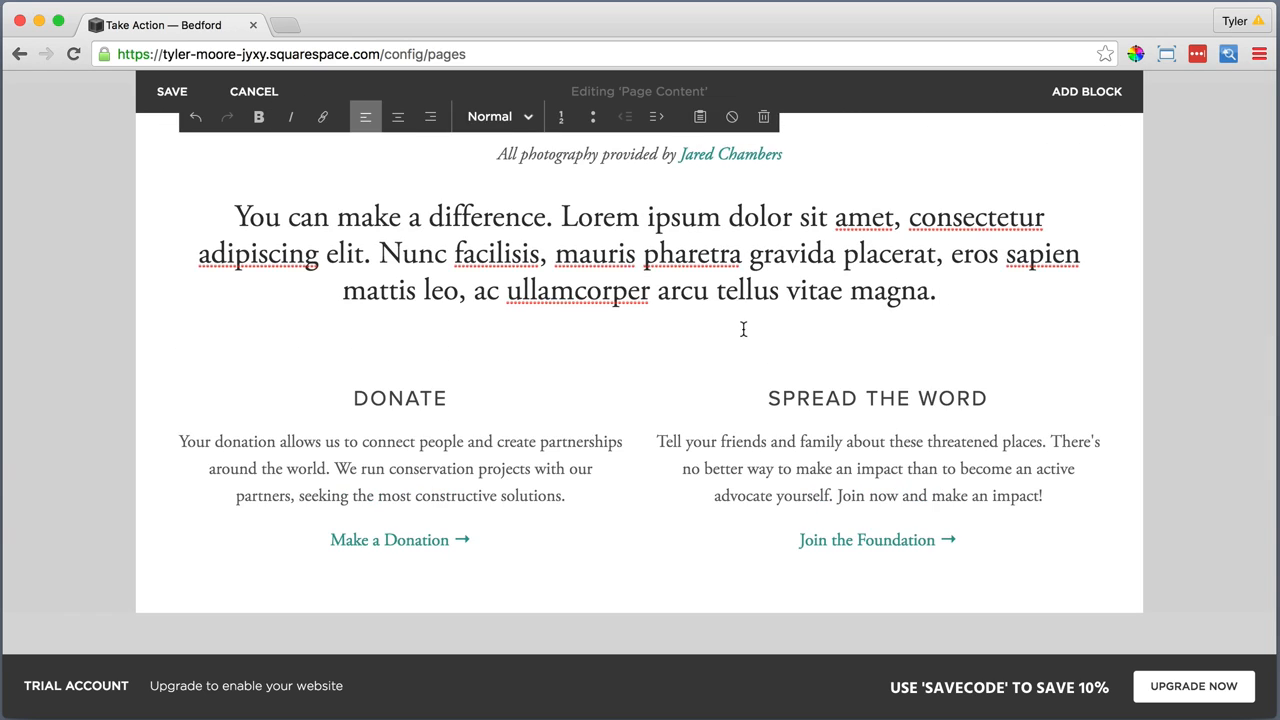
scroll(743, 329, "up", 3)
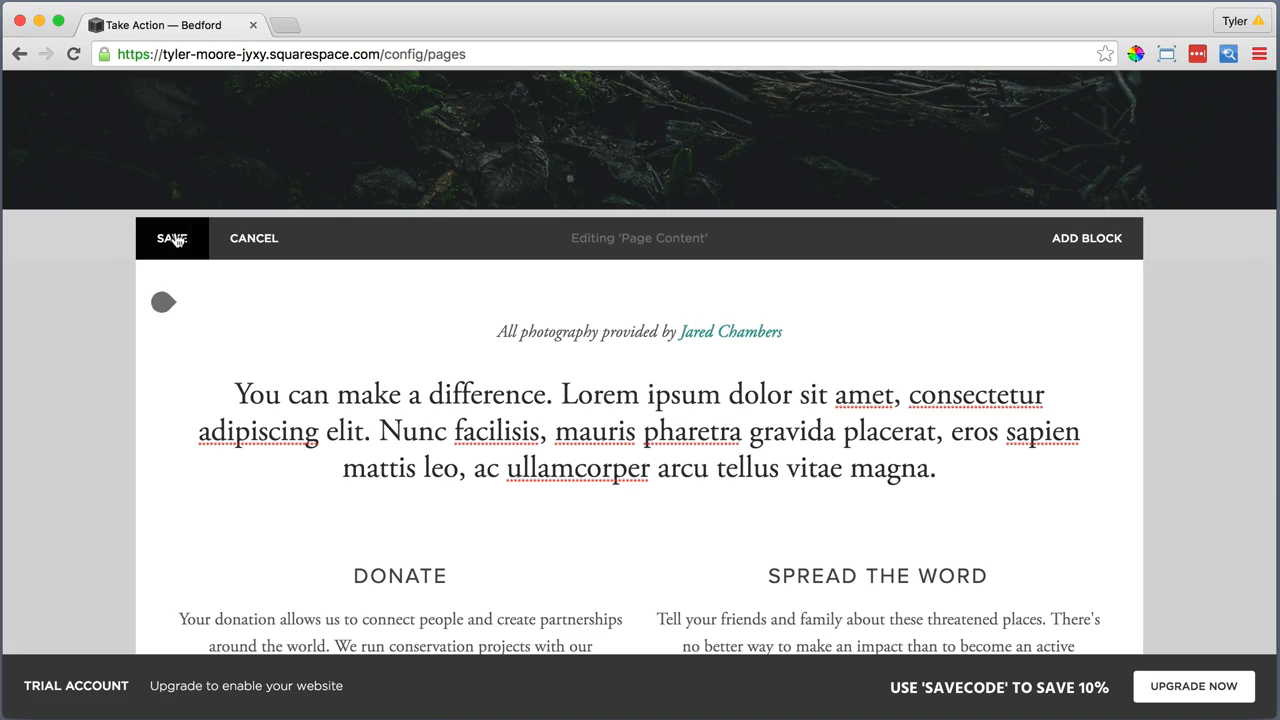
left_click(173, 240)
scroll(654, 386, "up", 5)
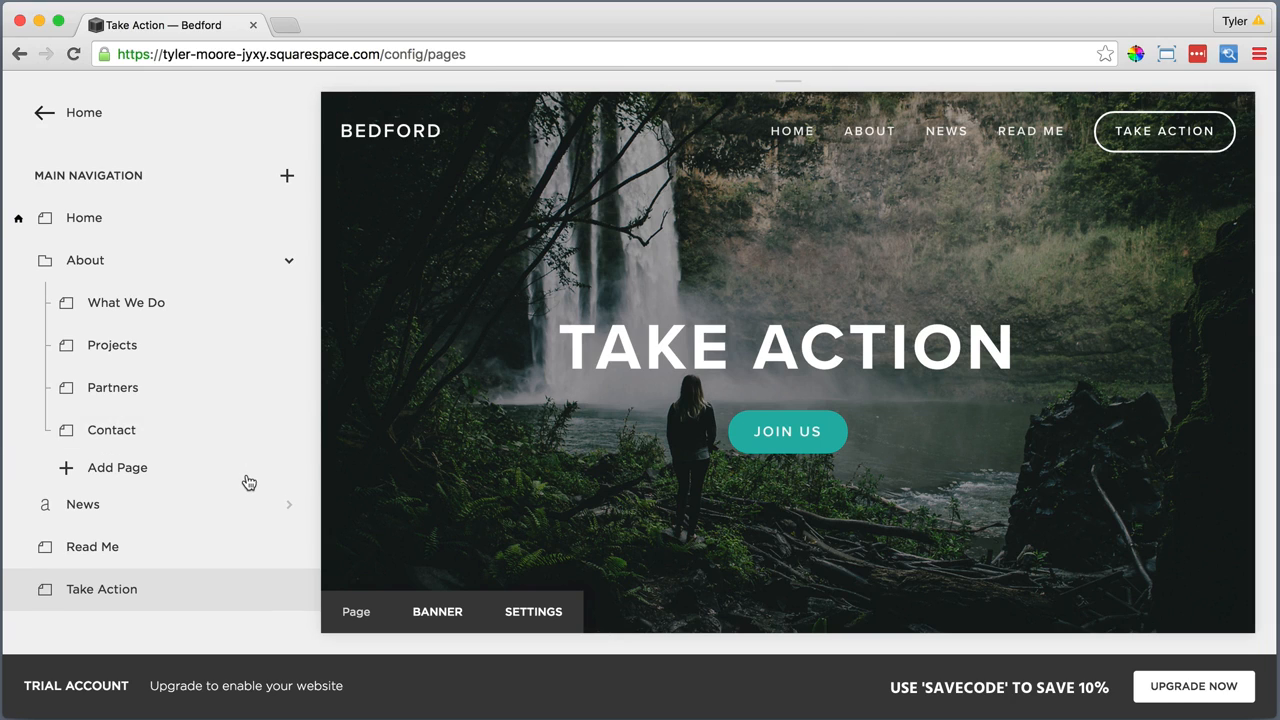
Open the unlinked Home Alt page for editing and insert a Slideshow gallery block
scroll(249, 484, "down", 3)
scroll(249, 484, "down", 6)
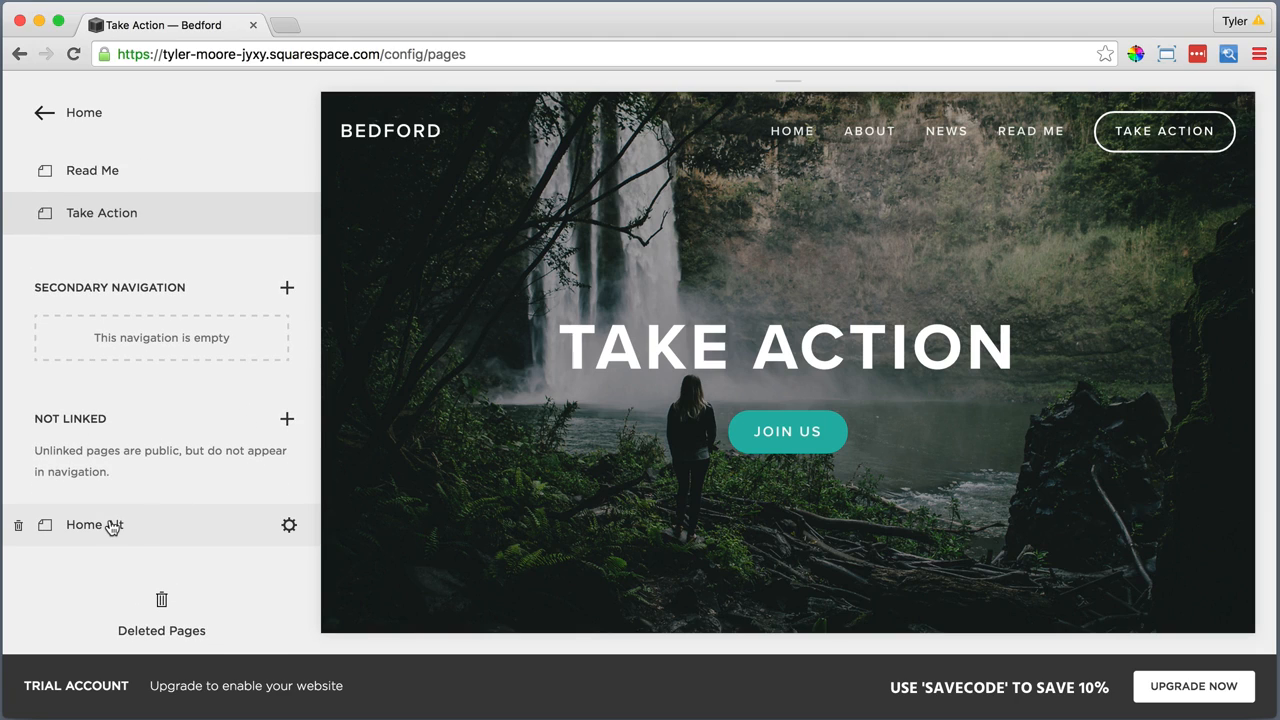
left_click(110, 528)
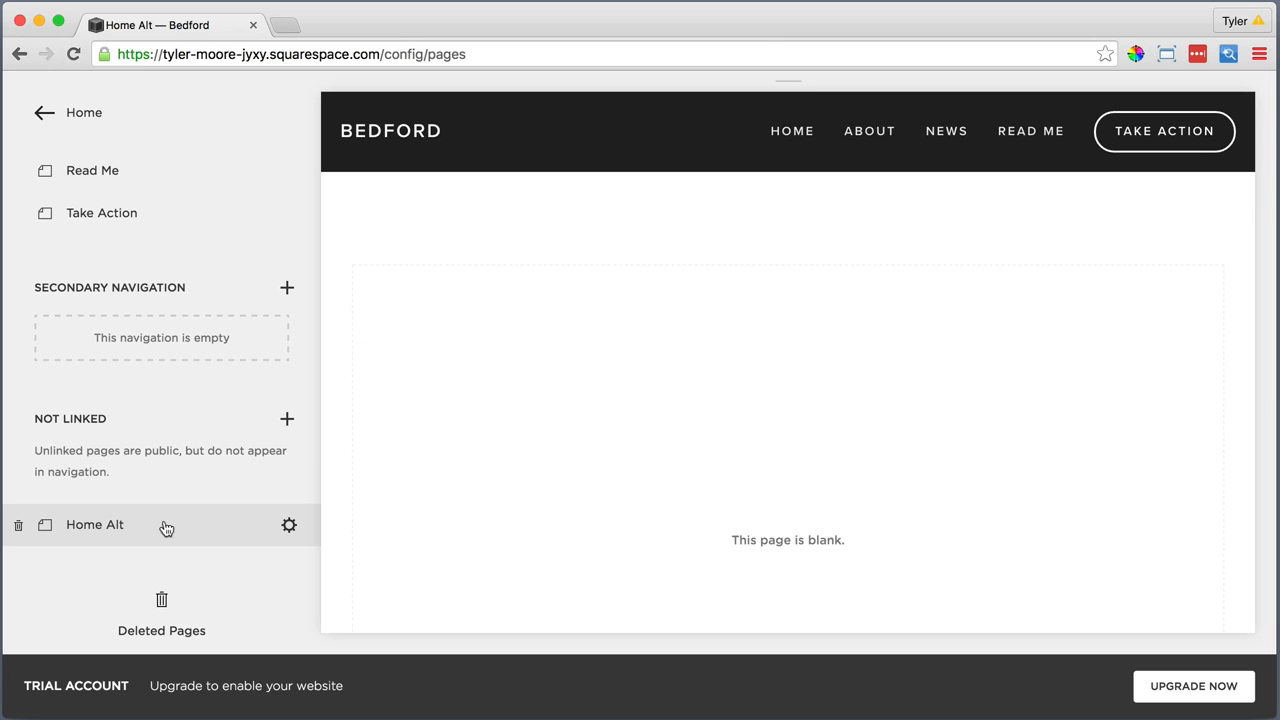
mouse_move(461, 454)
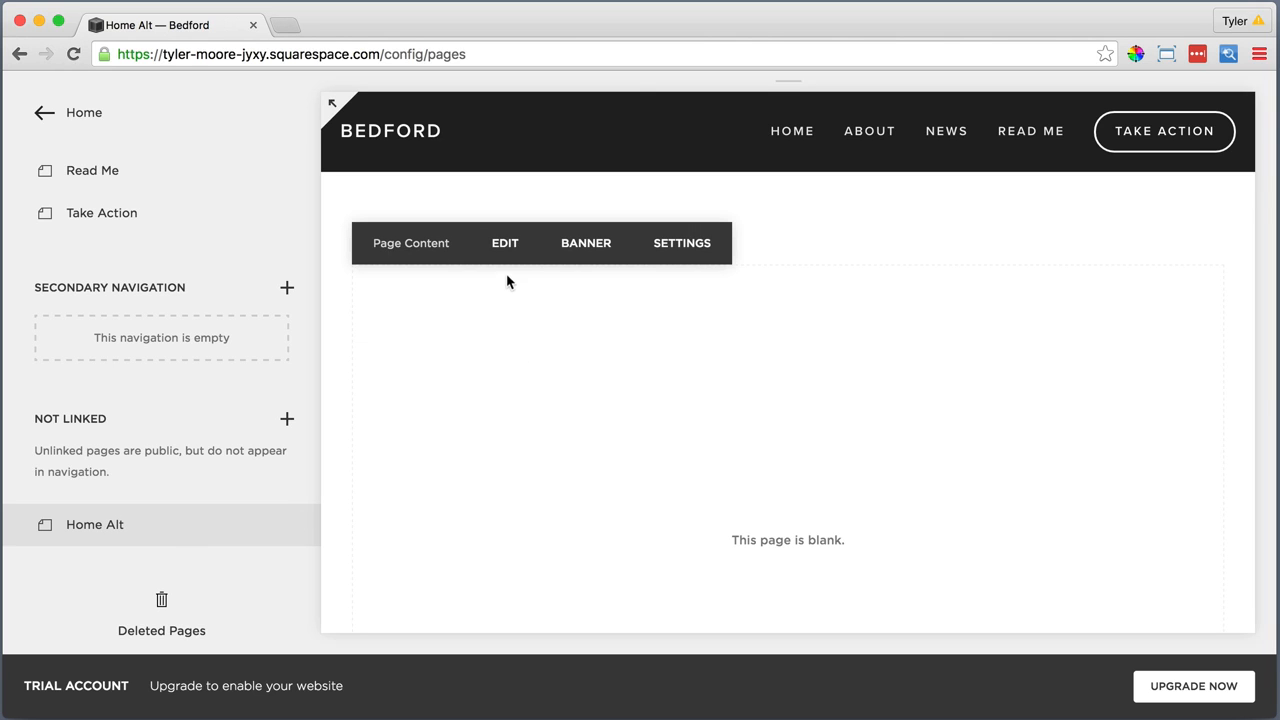
left_click(504, 244)
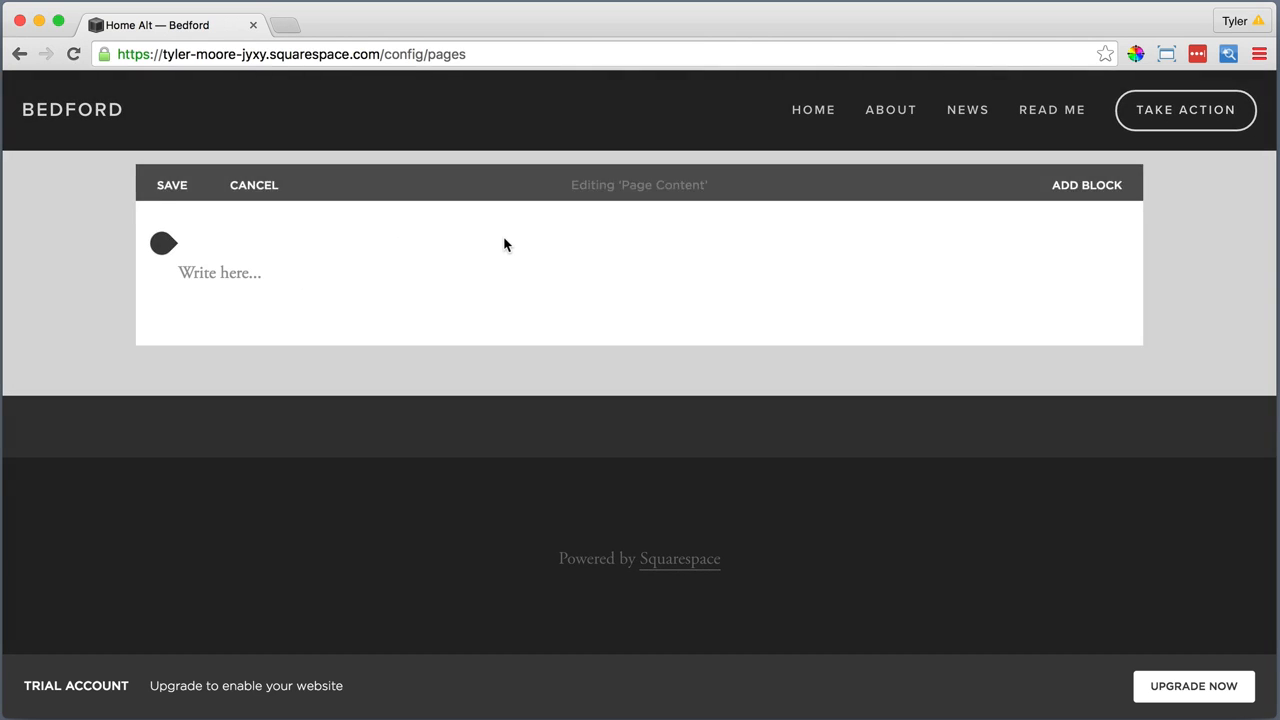
left_click(165, 231)
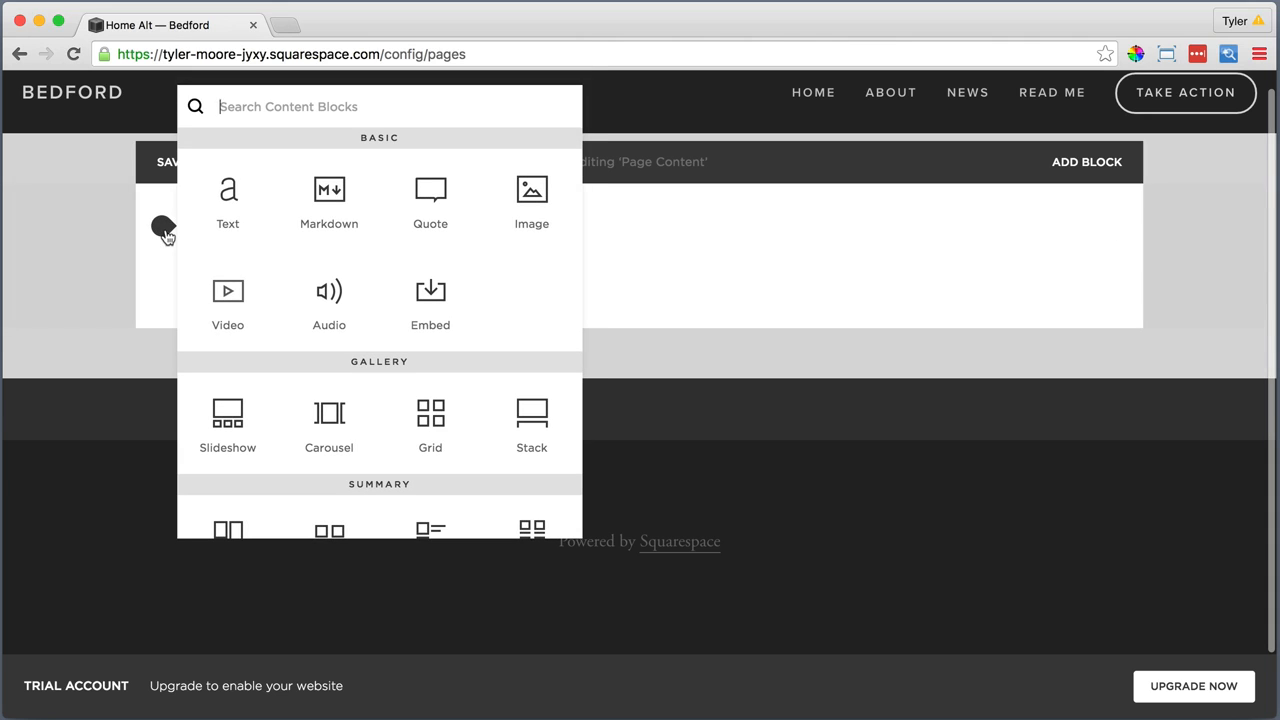
left_click(228, 408)
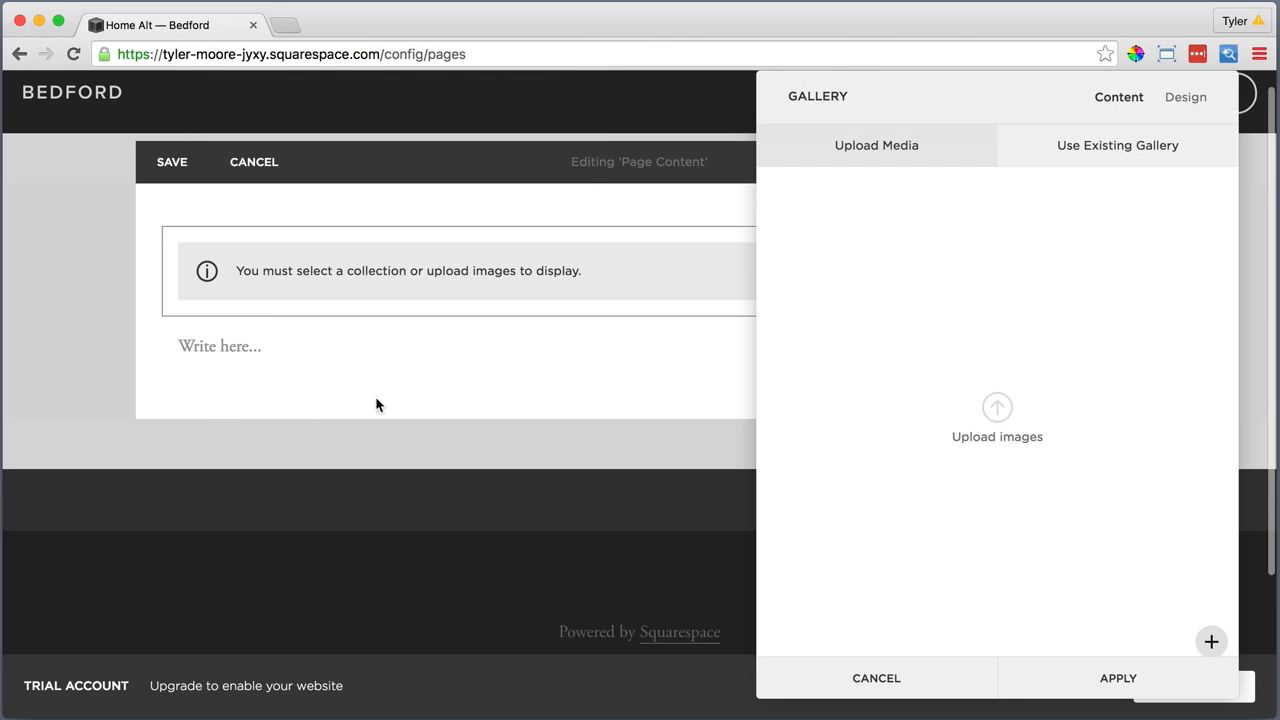
Upload the four images from the 9. Home Alt folder, 1 Home Alt.jpg to 4 Home Alt.jpg, to the slideshow
left_click(995, 408)
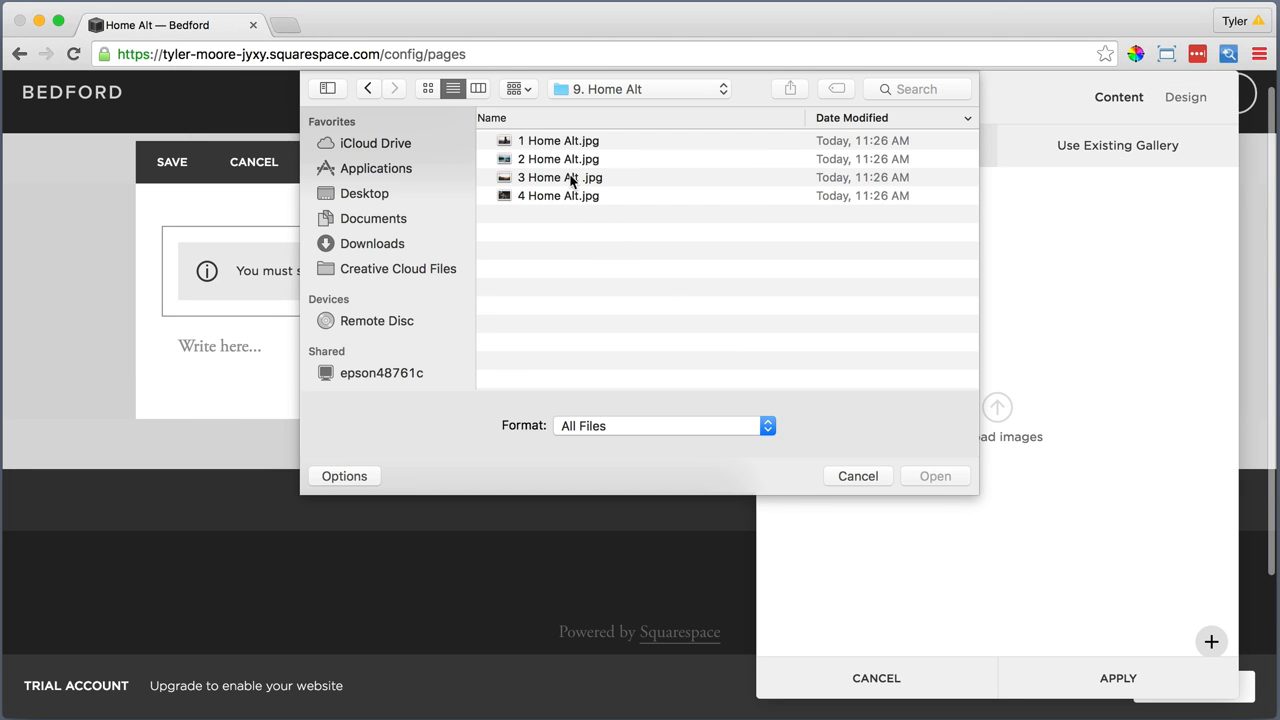
left_click(555, 146)
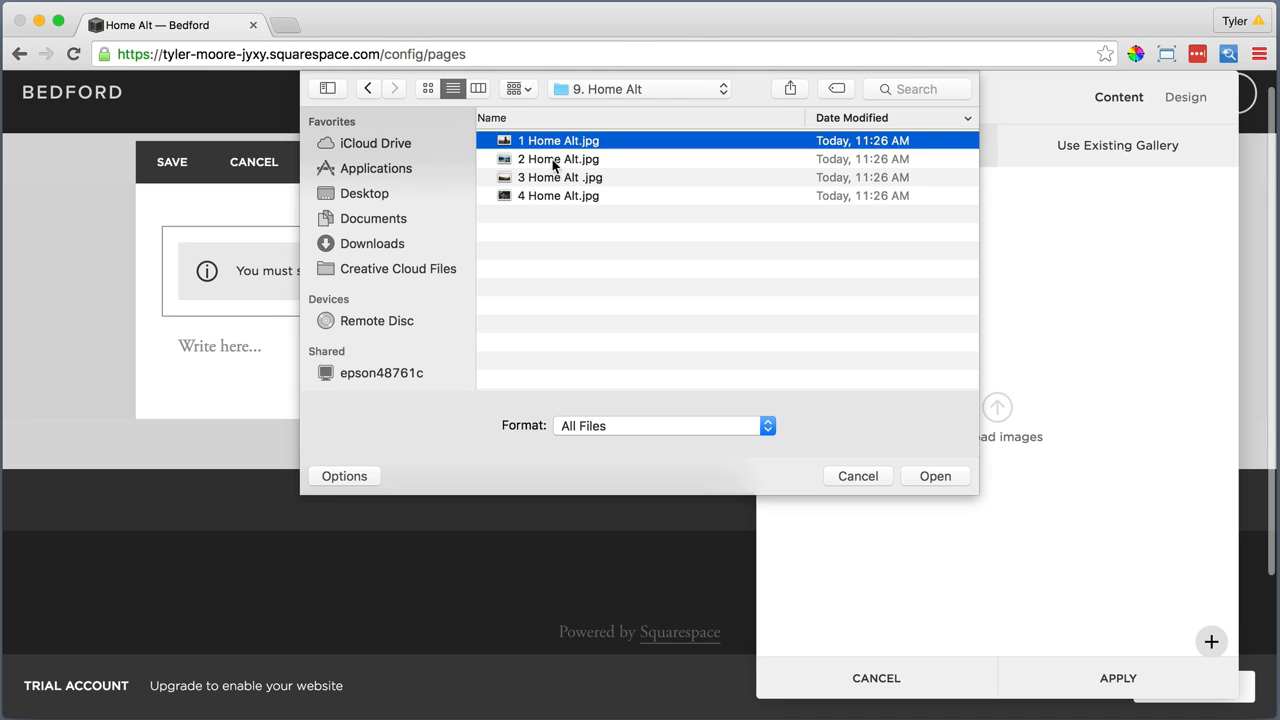
left_click(553, 159, "shift")
left_click(553, 177, "shift")
left_click(551, 197, "shift")
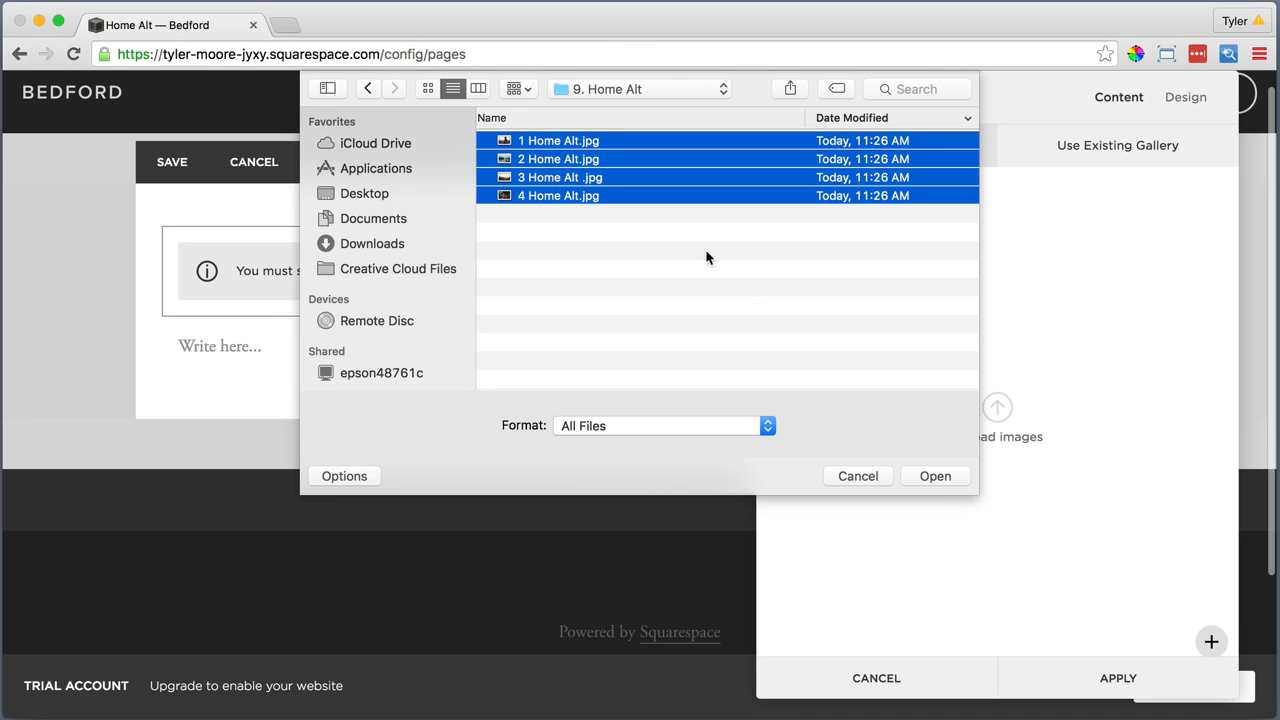
left_click(923, 475)
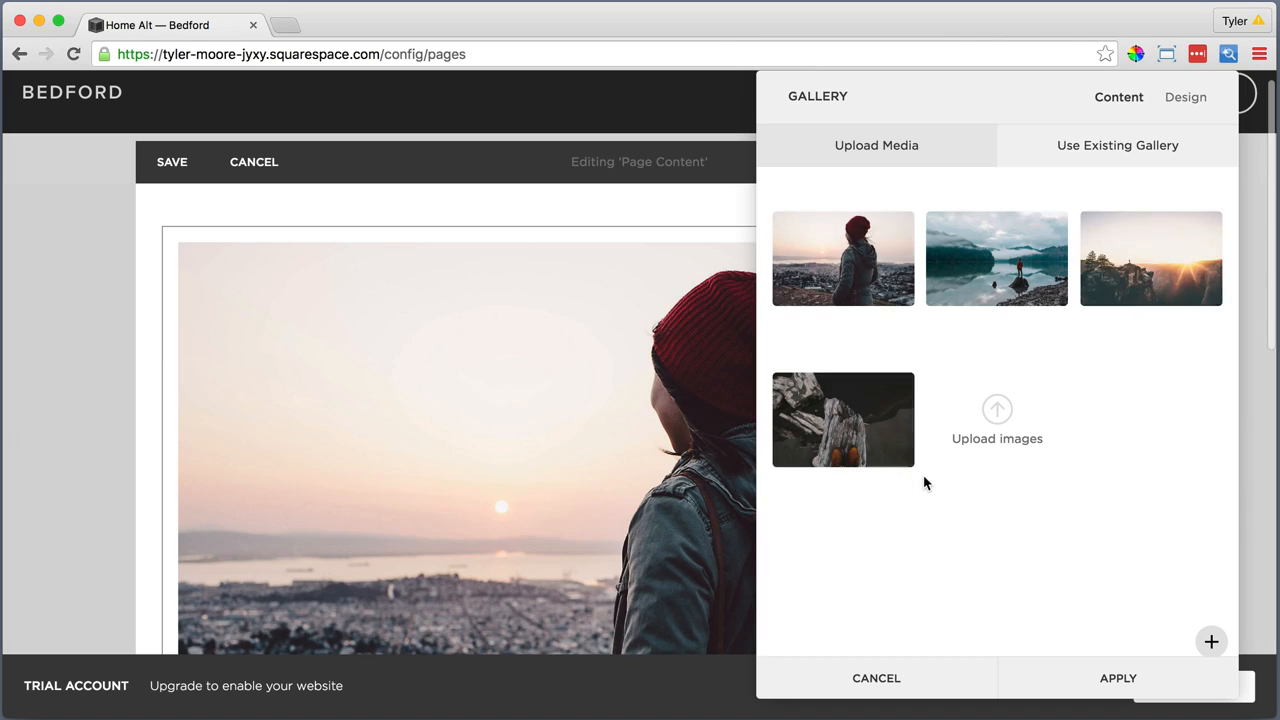
Give the first image the description lines "A better world", "Starts with a choice" and "Contact Us", with "Contact Us" linked to a site page
double_click(852, 245)
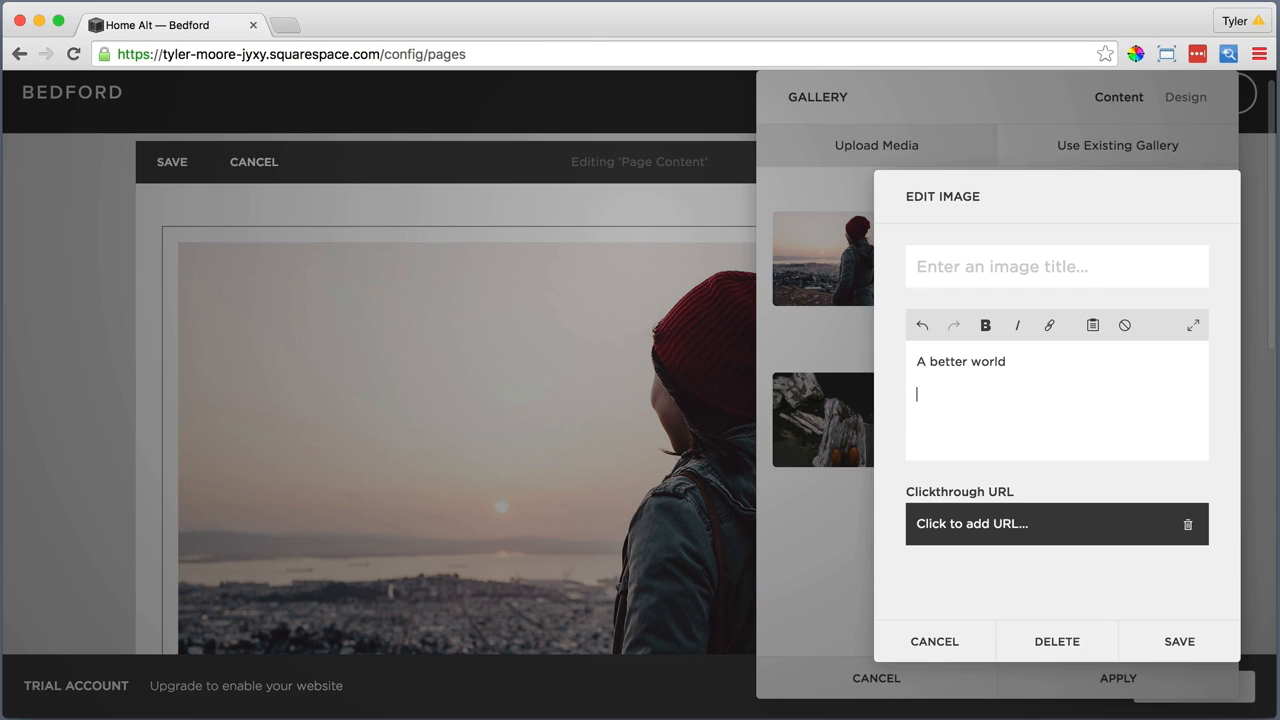
type("Starts with a choice Contact Us")
key("shift+super+Left")
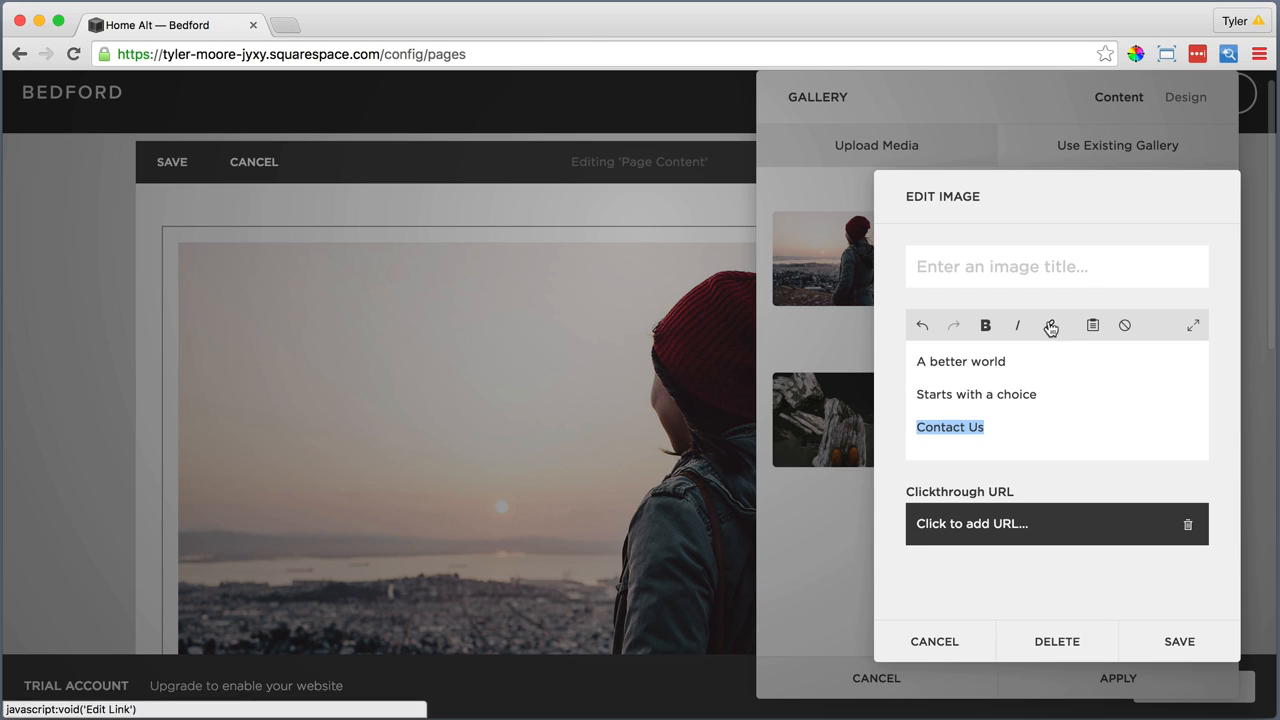
left_click(1049, 325)
scroll(1022, 604, "down", 5)
left_click(1022, 556)
Make "Starts with a choice" bold in the first image's description and save the image
left_click_drag(1038, 395, 916, 394)
left_click(985, 325)
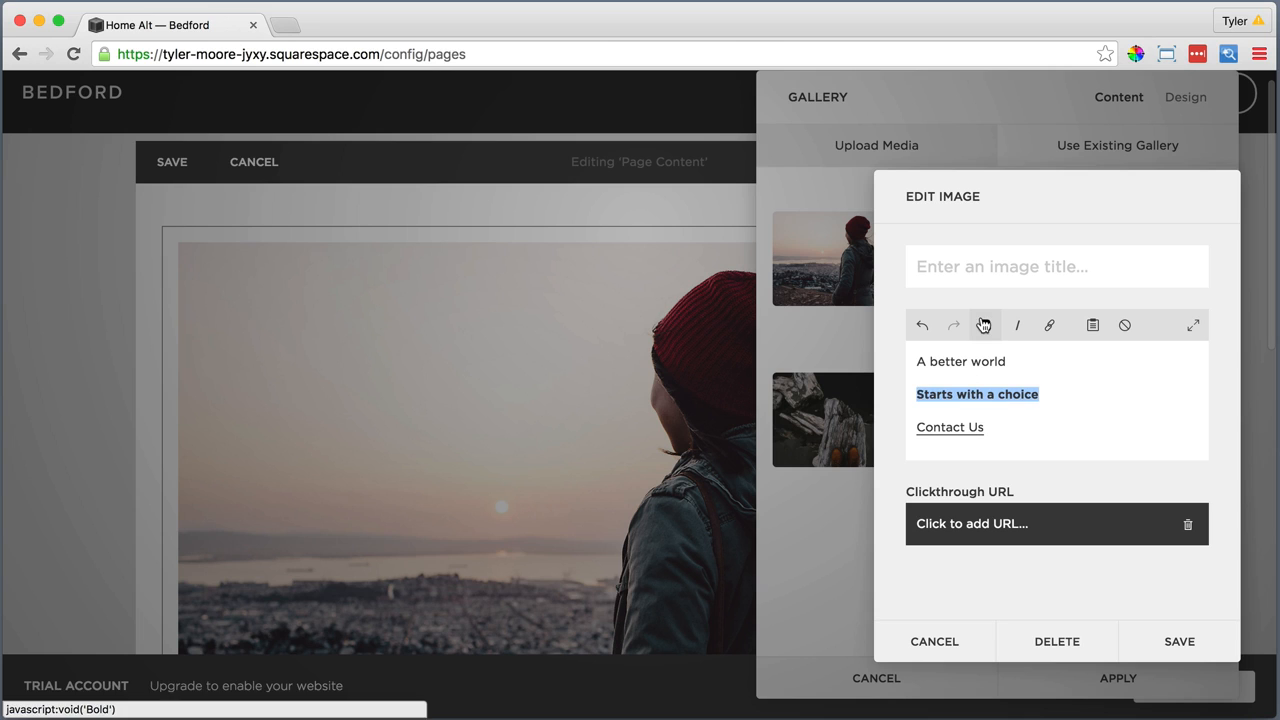
left_click(1135, 641)
Describe the second slideshow image with the lines "Sustainability", "Starts with you" and "Contact Us"
left_click(978, 258)
left_click(918, 358)
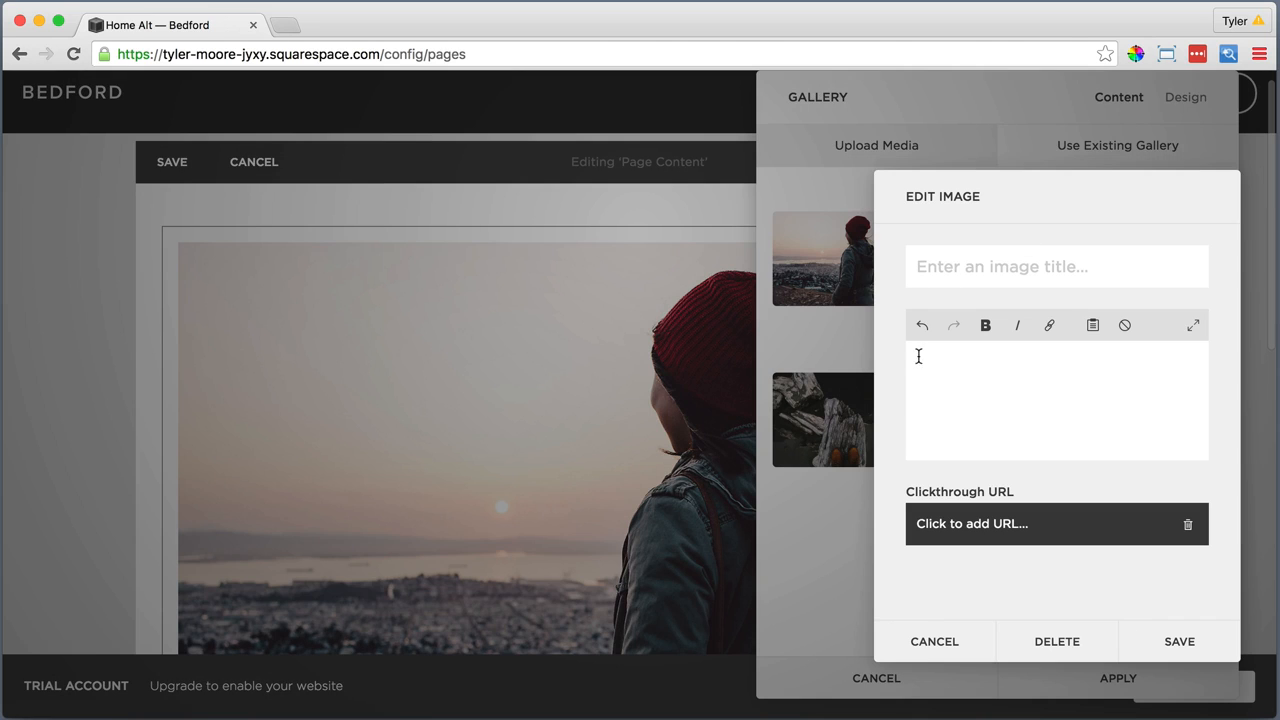
type("Sustainability Starts with you")
key("Return")
type("Contact Us")
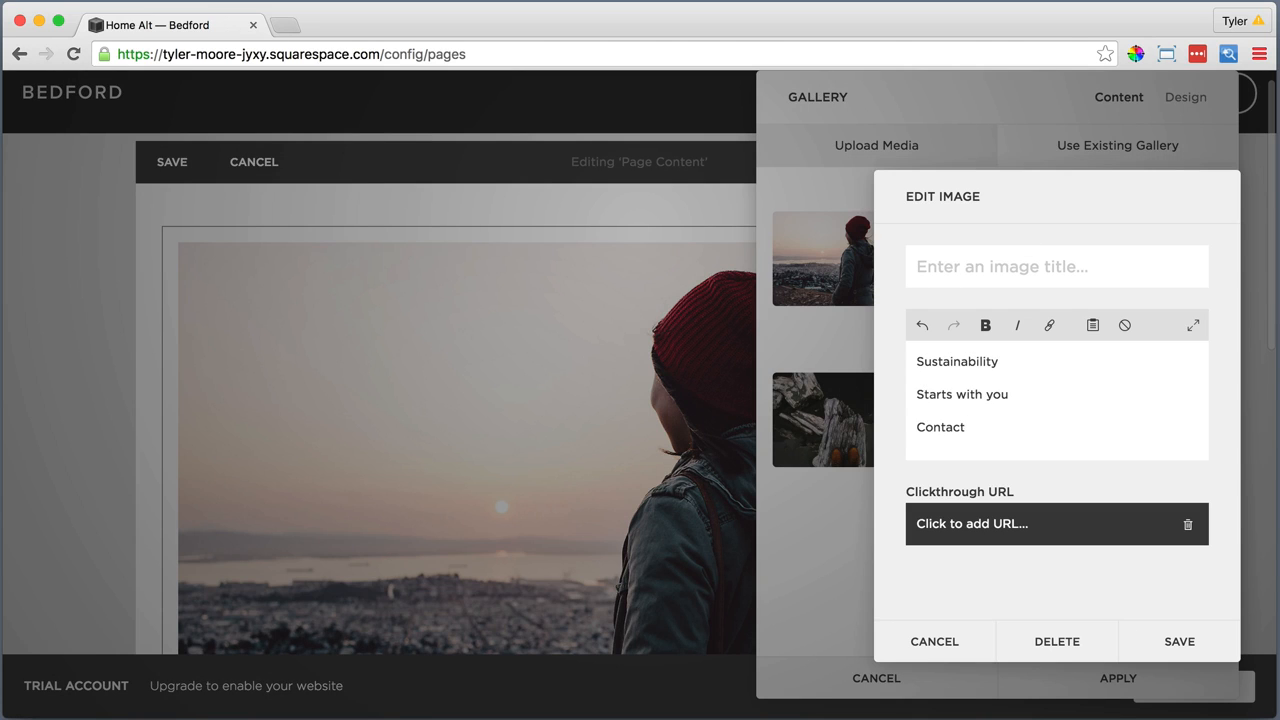
Link the second image's "Contact Us" to a site page, make "Starts with you" bold and save the image
triple_click(963, 424)
left_click(1049, 325)
scroll(1091, 503, "down", 5)
left_click(1065, 545)
left_click_drag(1010, 394, 916, 394)
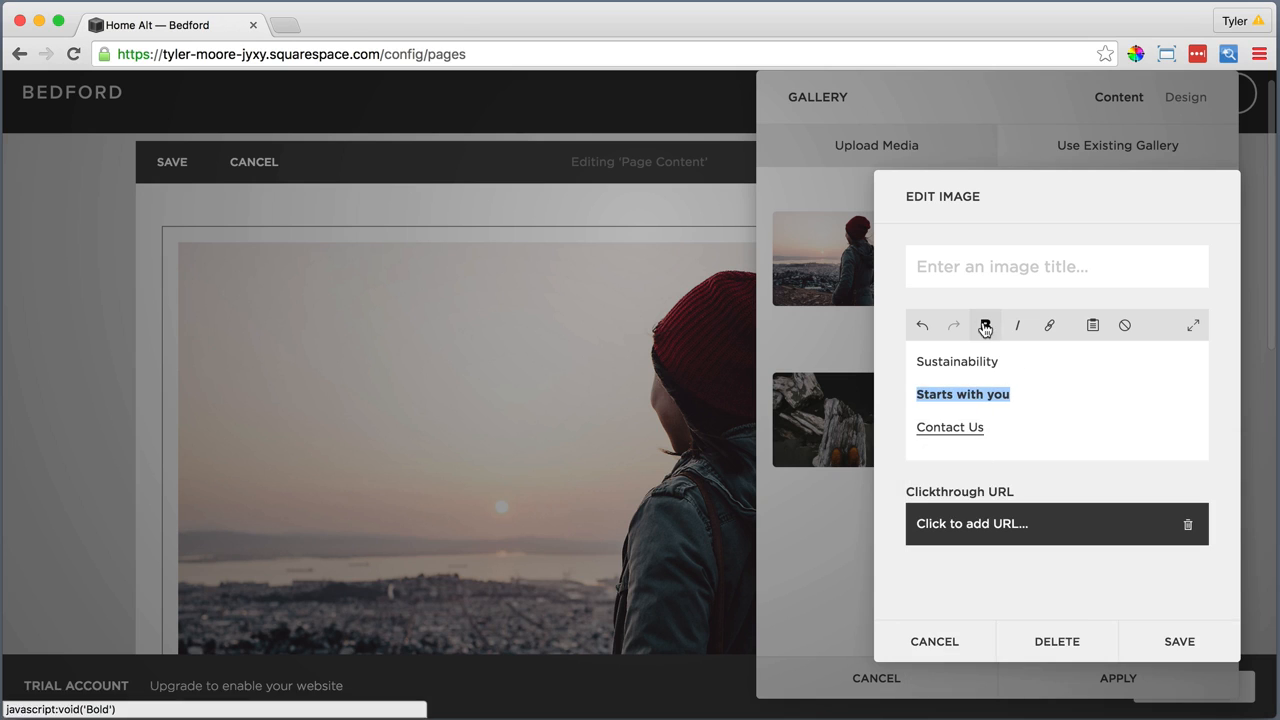
left_click(985, 325)
left_click(1179, 641)
Describe the third slideshow image with the lines "A better world", "Starts with a choice" and "Join Us"
left_click(1150, 258)
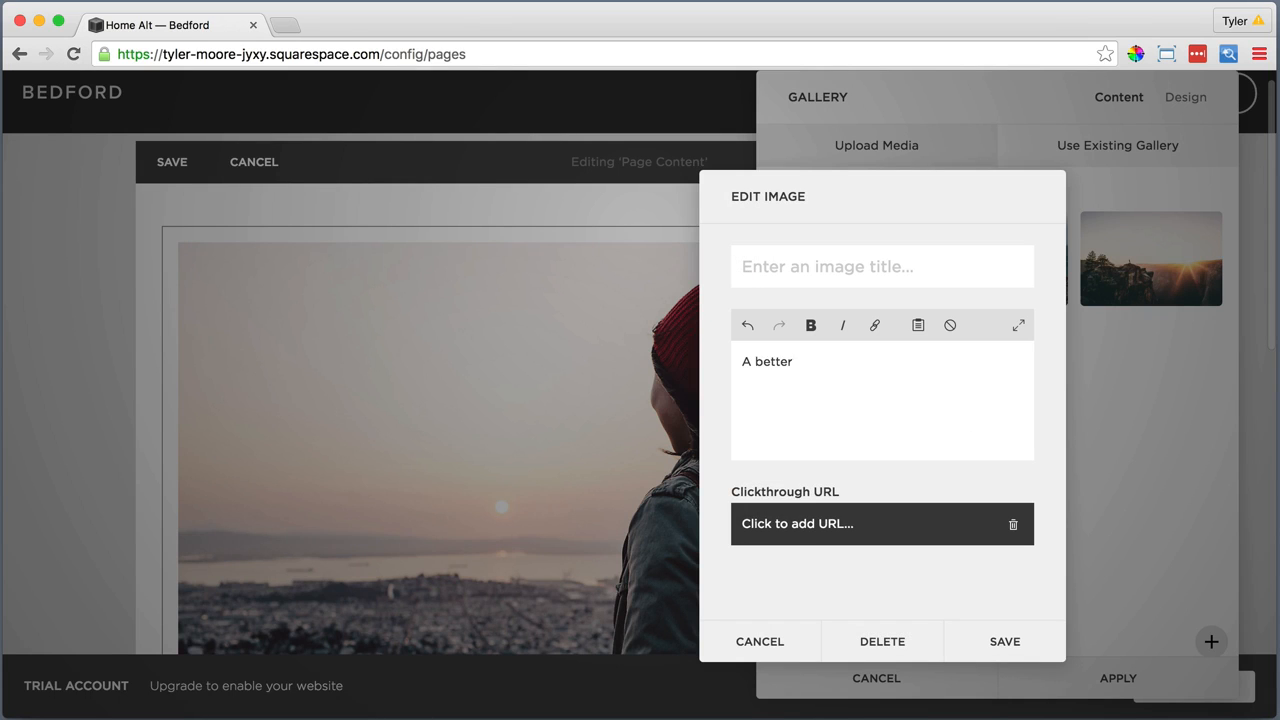
key("Return")
type("Starts with a choice")
key("Return")
type("Join Us")
Link the third image's "Join Us" to a site page, make "Starts with a choice" bold and save the image
key("shift+Home")
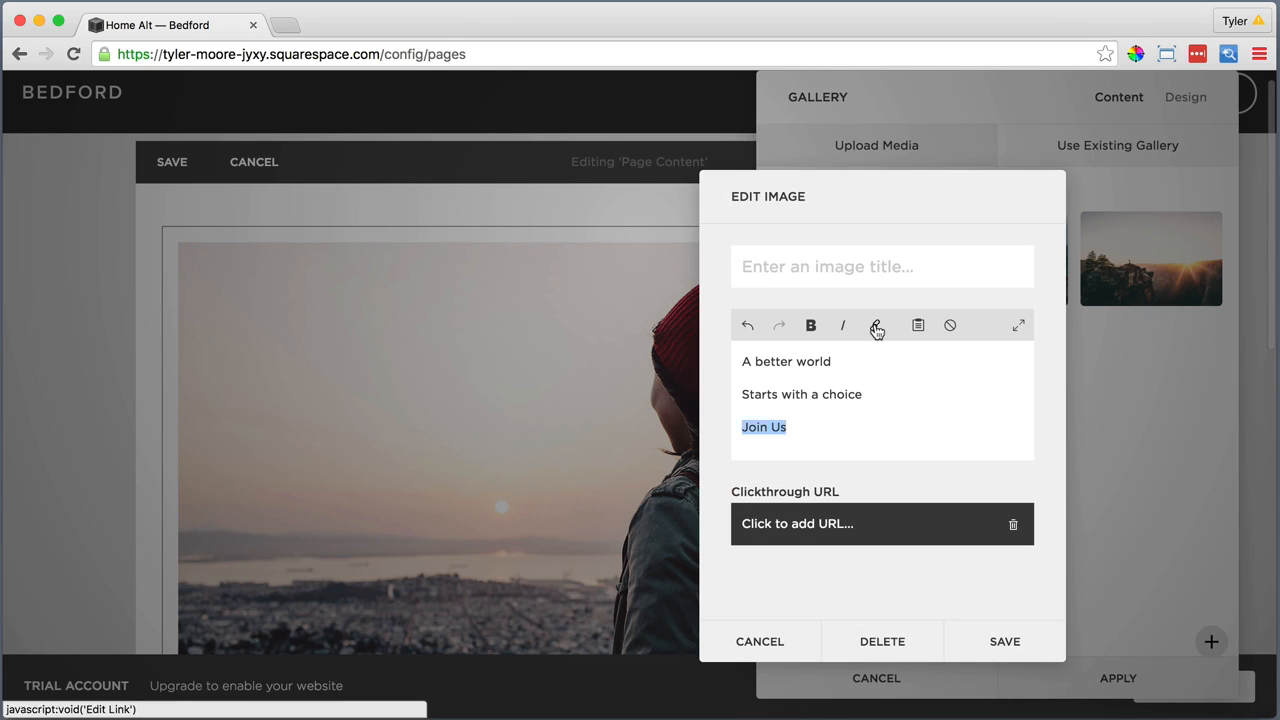
left_click(874, 325)
left_click(843, 570)
left_click_drag(862, 394, 742, 394)
left_click(811, 325)
left_click(1001, 641)
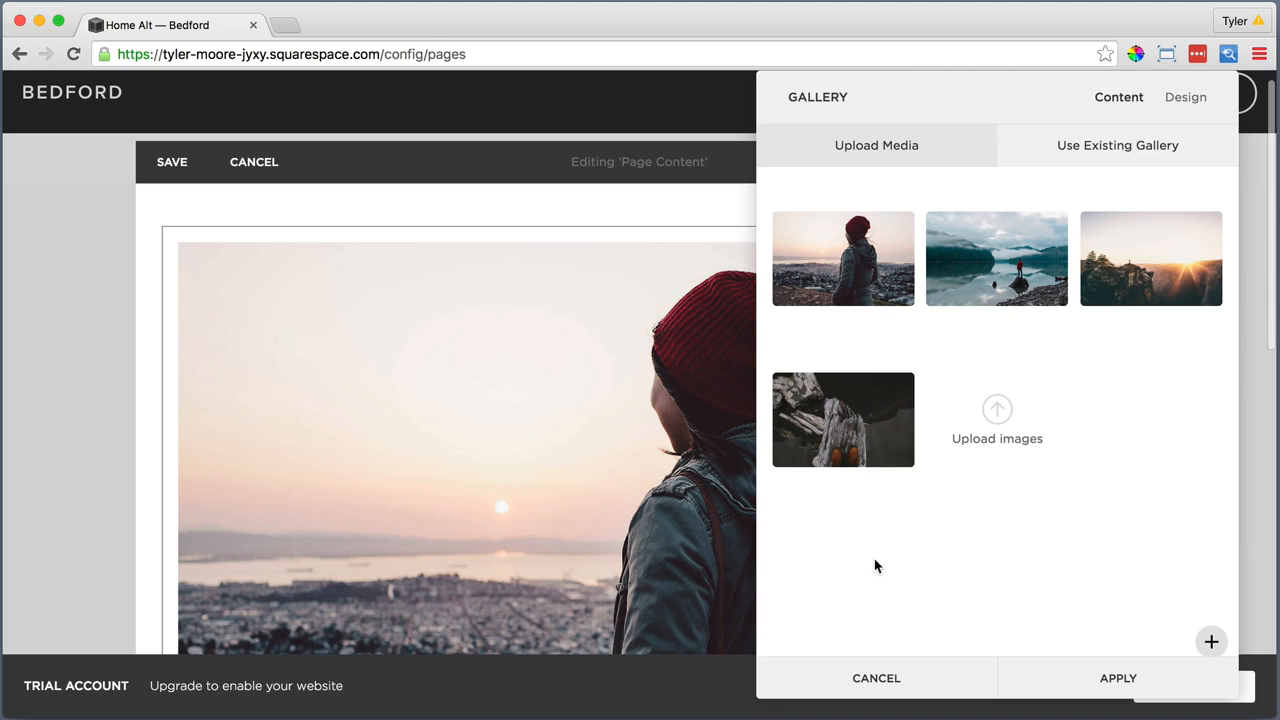
Describe the fourth slideshow image with the lines "Preserve Nature" and "Join Us"
left_click(860, 403)
type("Preserve N")
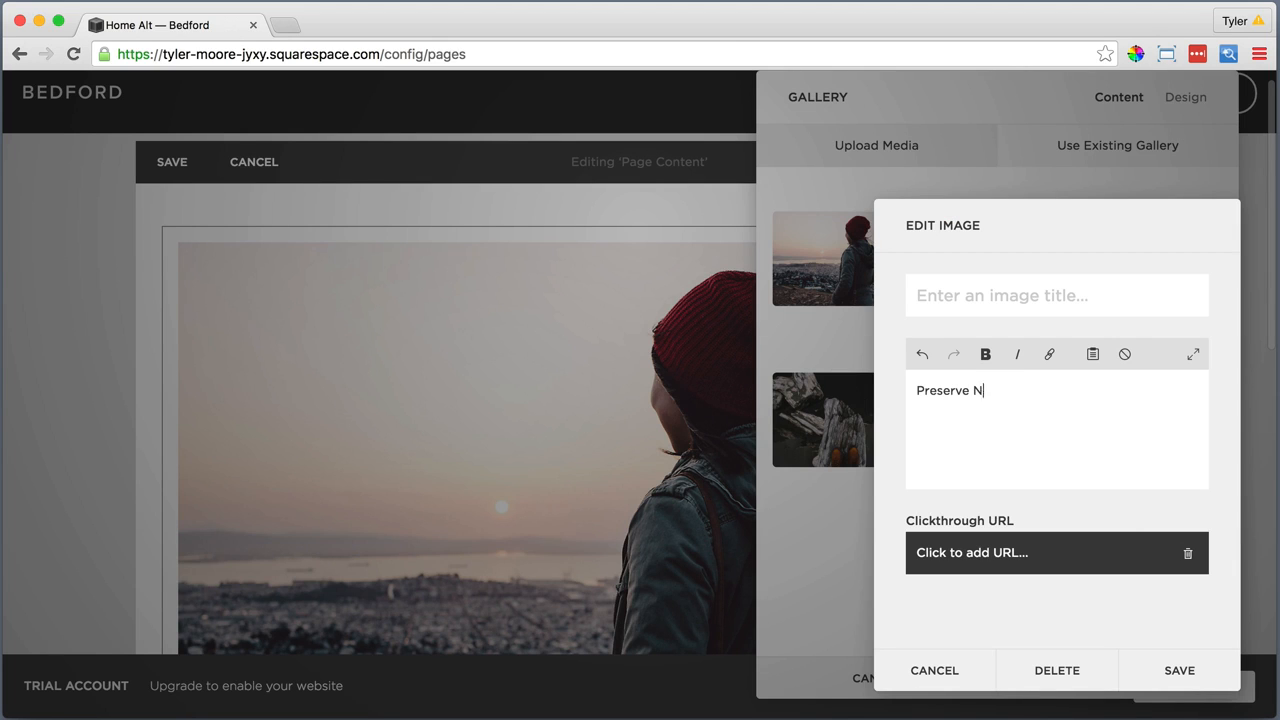
type("ature")
key("Return")
type("Join Us")
Link the fourth image's "Join Us" to the Take Action page, make "Preserve Nature" bold and save the image
key("shift+Home")
left_click(1049, 354)
left_click(1118, 462)
scroll(1014, 638, "down", 5)
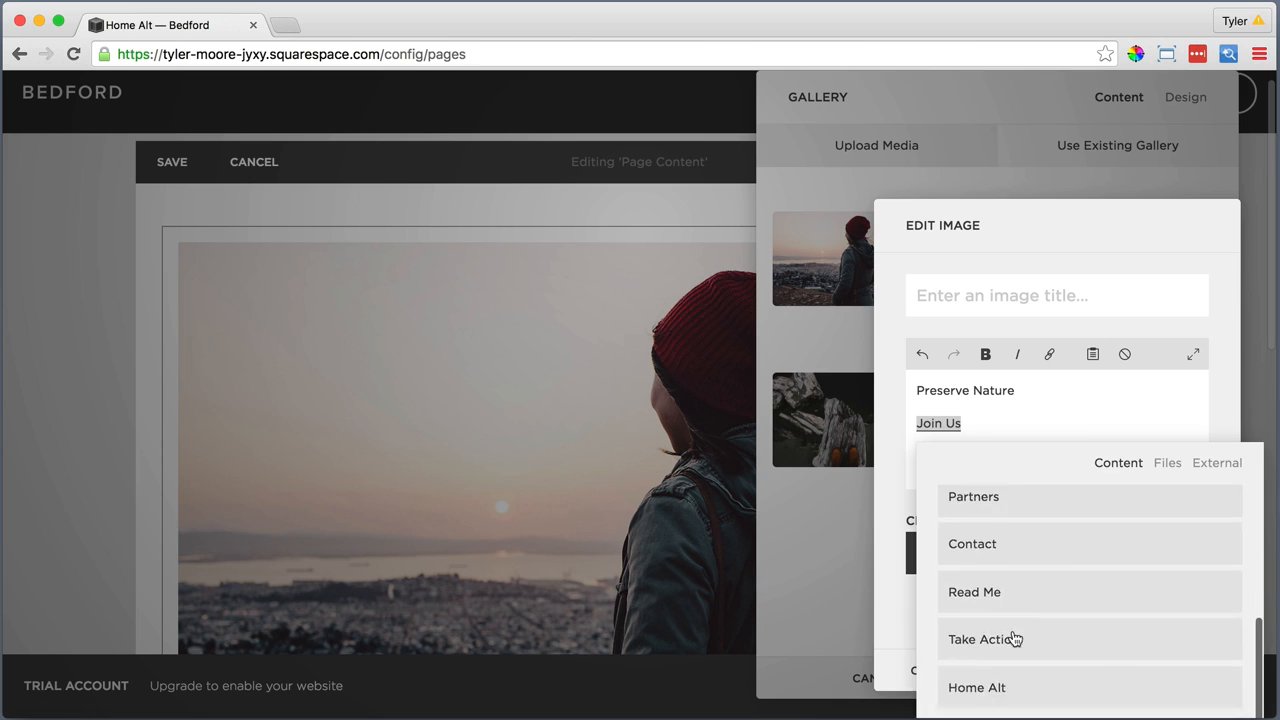
left_click(1014, 638)
left_click_drag(1016, 390, 914, 390)
left_click(985, 354)
left_click(1177, 668)
Turn on Show Next and Previous Controls in the slideshow's design settings
mouse_move(1137, 198)
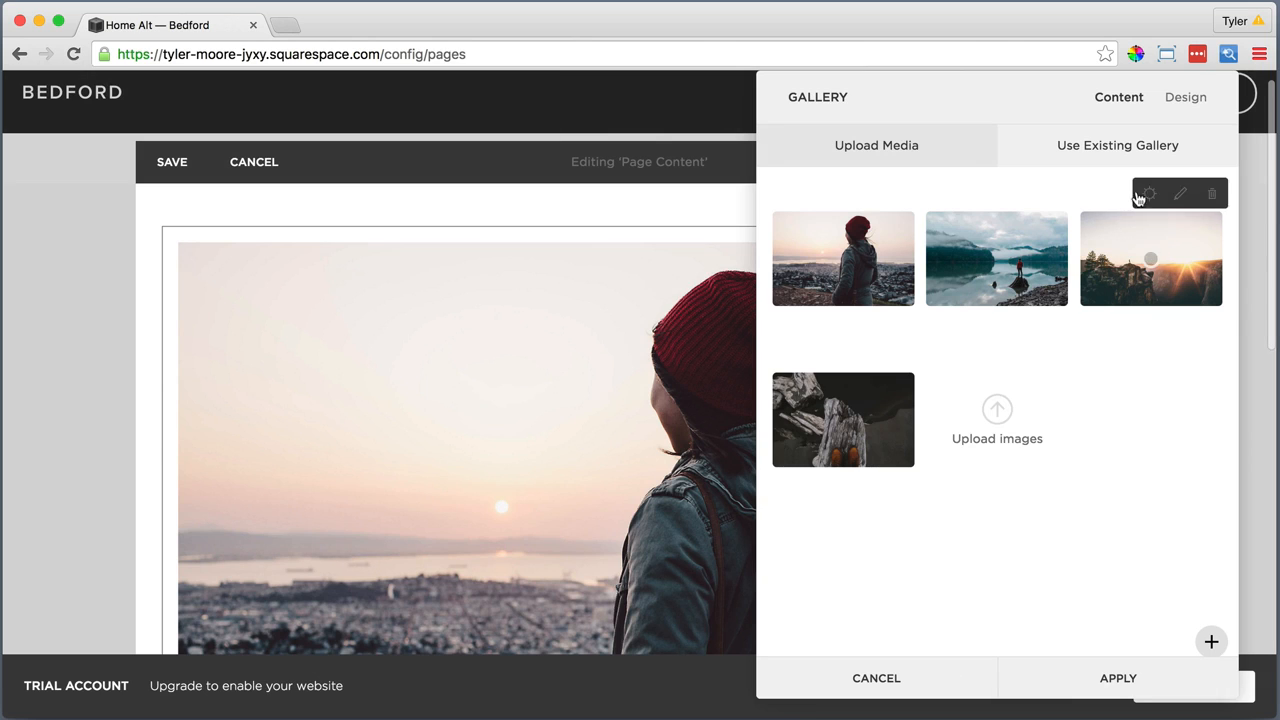
left_click(1180, 97)
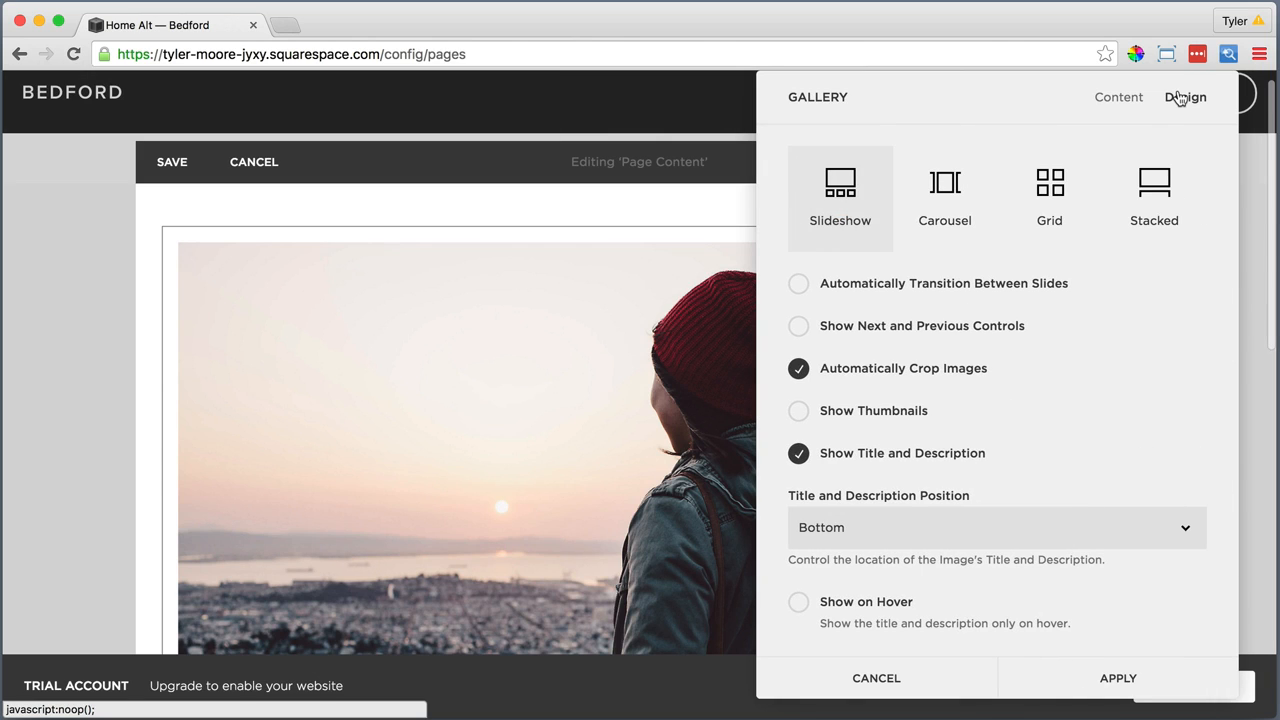
left_click(798, 326)
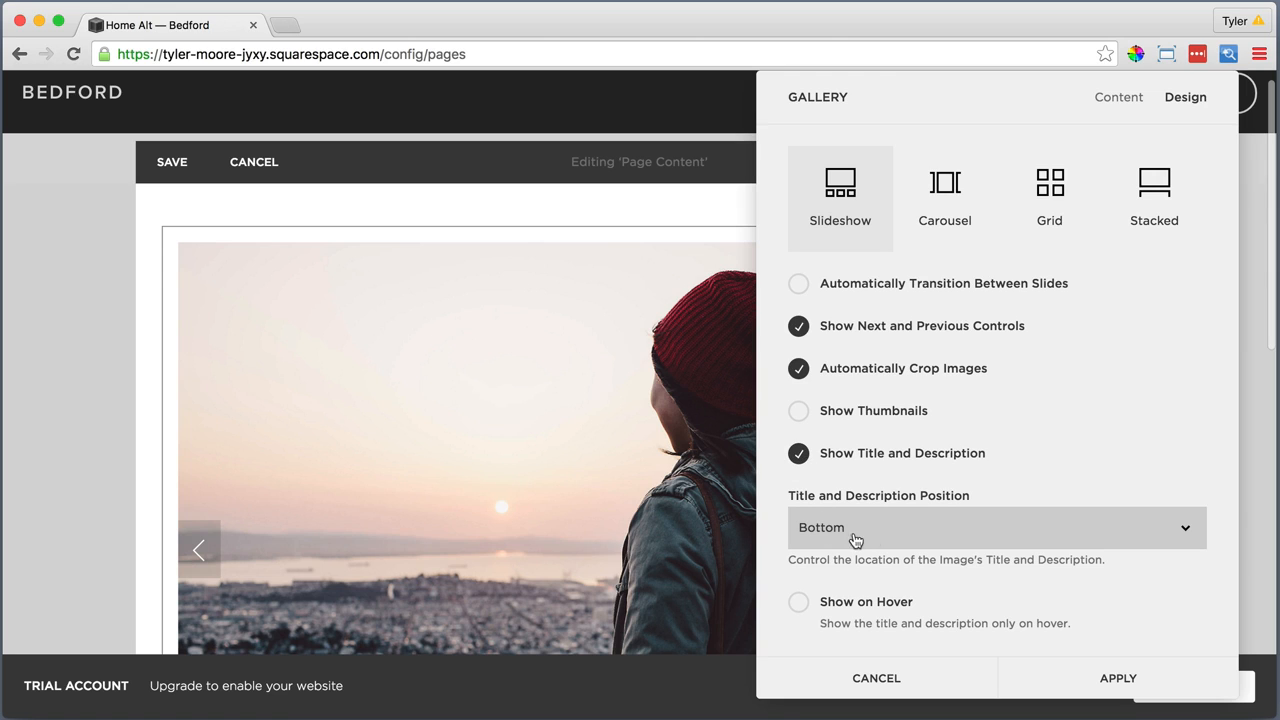
Apply the slideshow's design settings and add the text "This page demonstrates how you can use the Page Slideshow functionality." below the gallery
left_click(1085, 679)
scroll(710, 559, "down", 5)
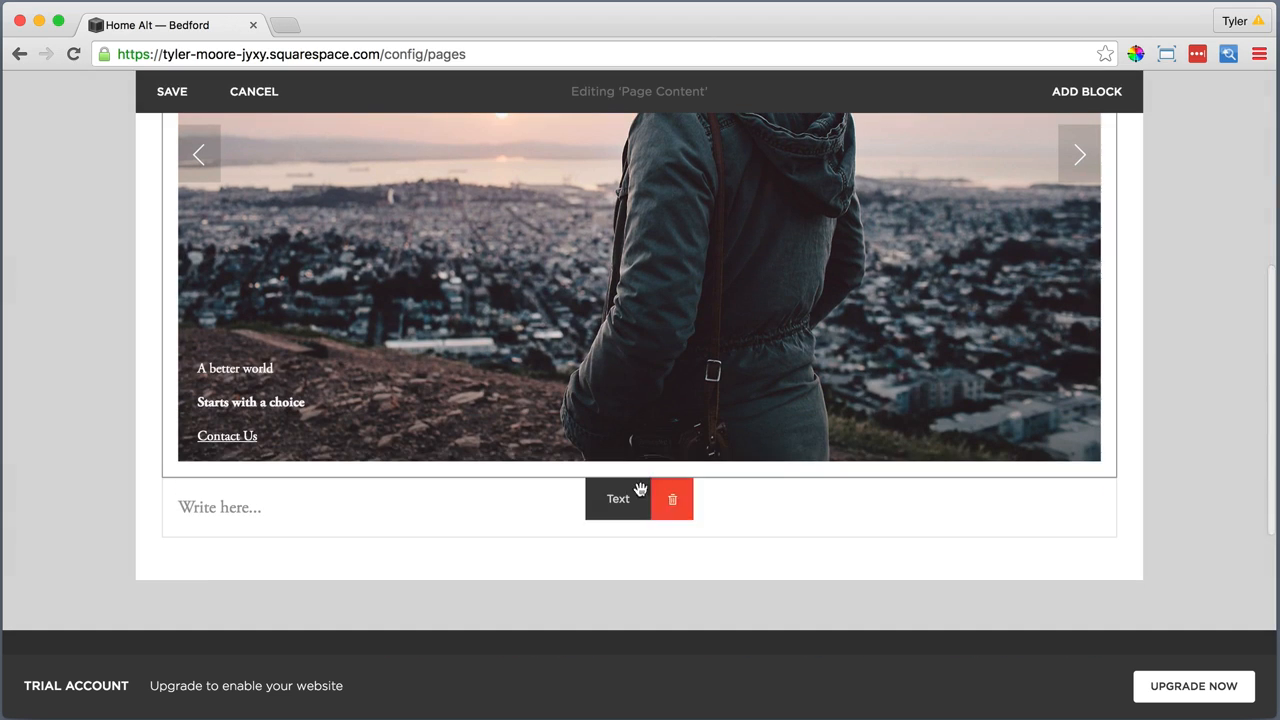
left_click(234, 507)
type("This page demonstrates how you can use the Page Slideshow functionality")
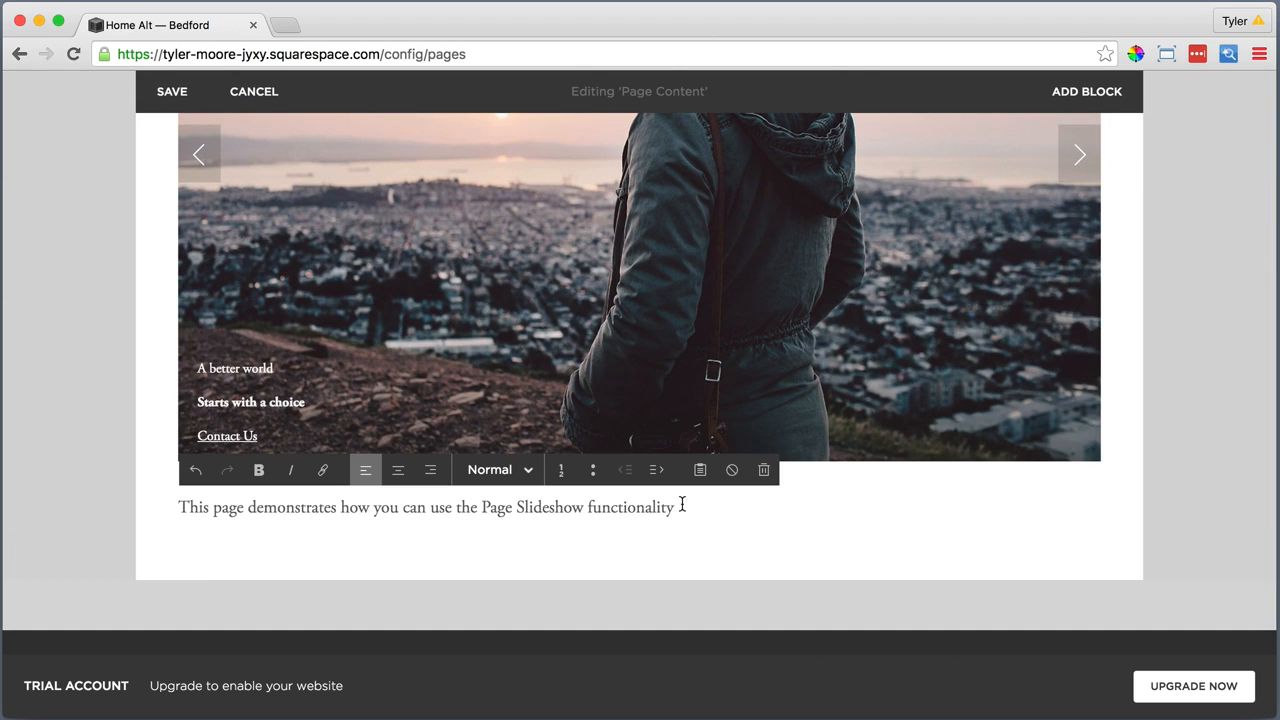
Format the sentence below the slideshow as Heading 1 and center it
left_click_drag(681, 507, 186, 507)
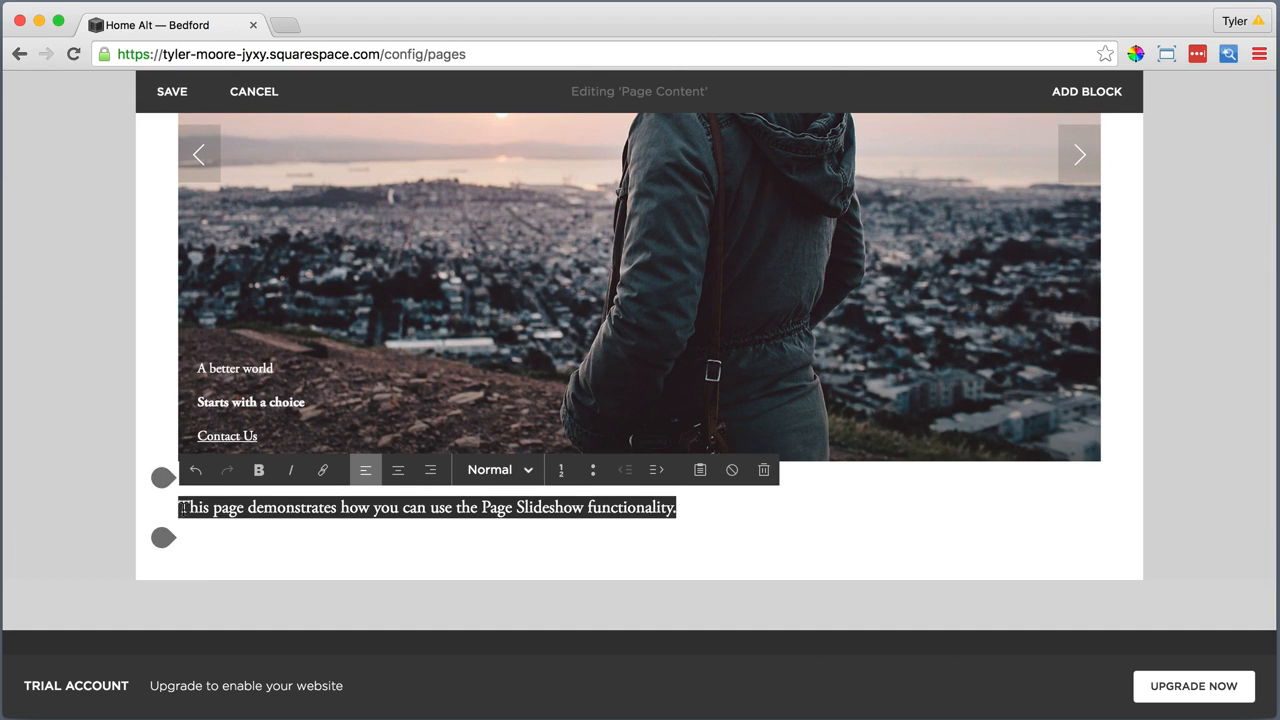
left_click(490, 470)
left_click(509, 362)
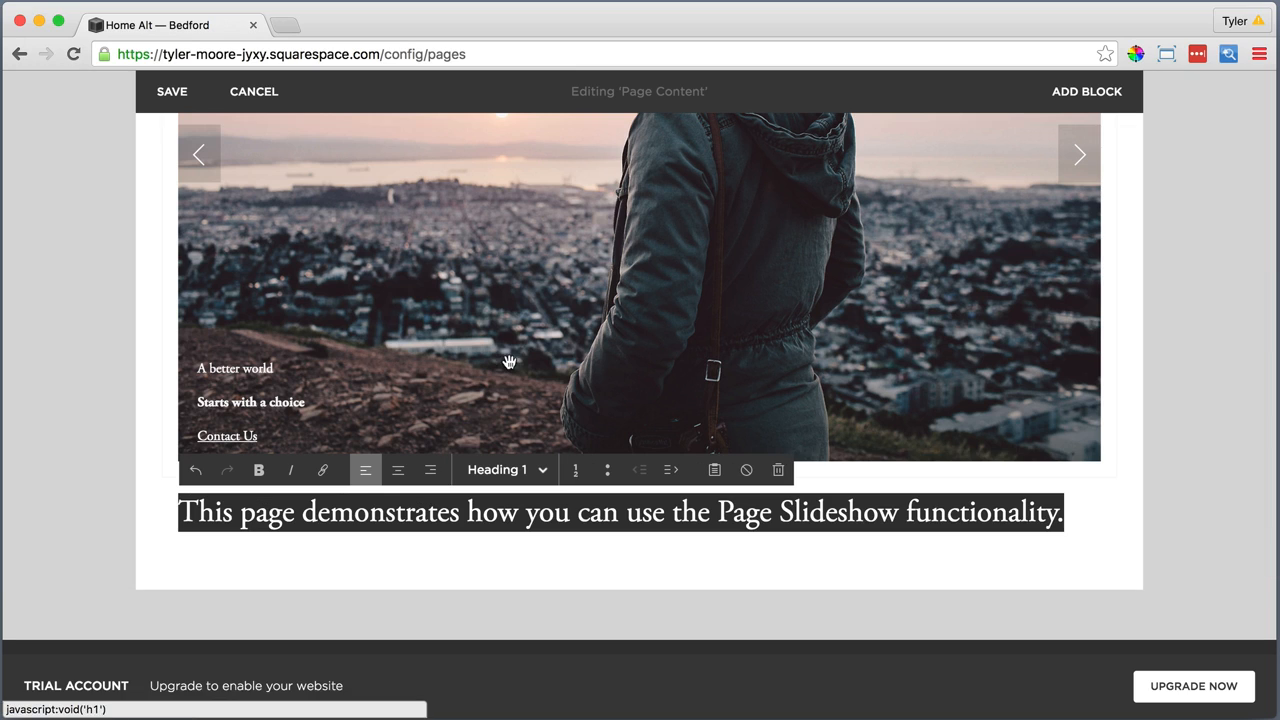
left_click(397, 470)
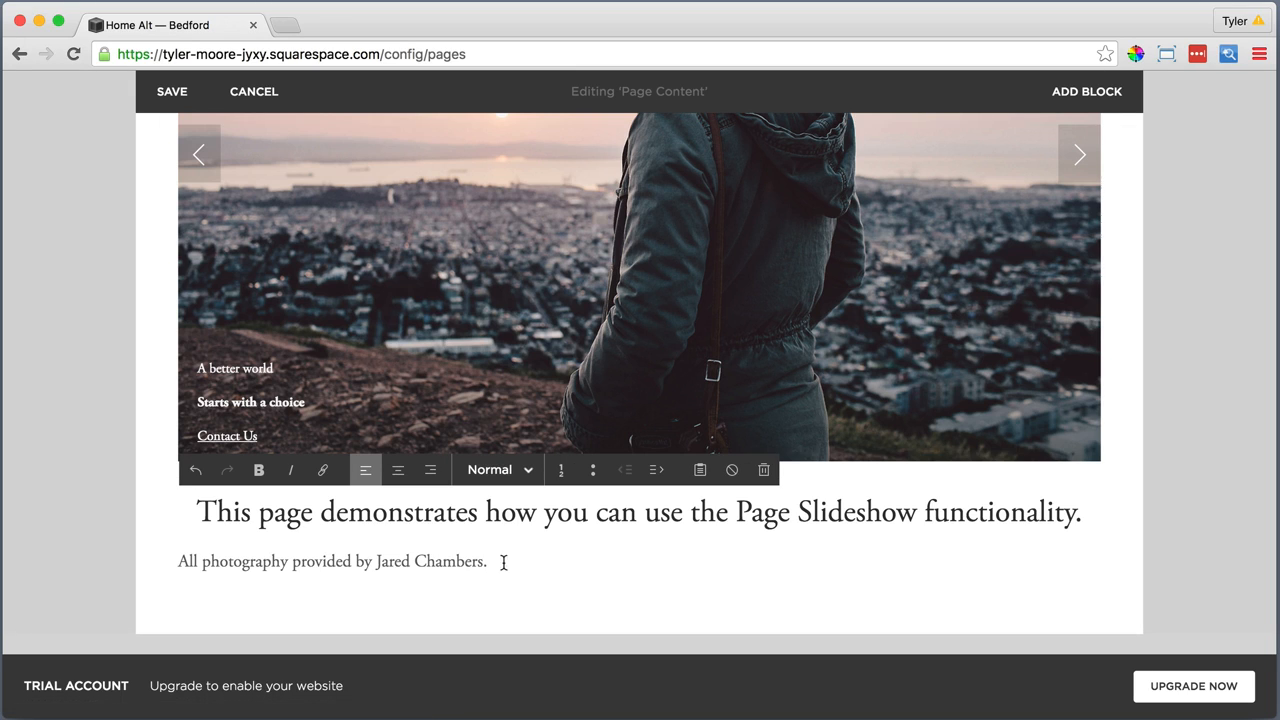
Add a photography credit line naming the photographer below the heading, italicize it and center it
left_click_drag(504, 562, 178, 552)
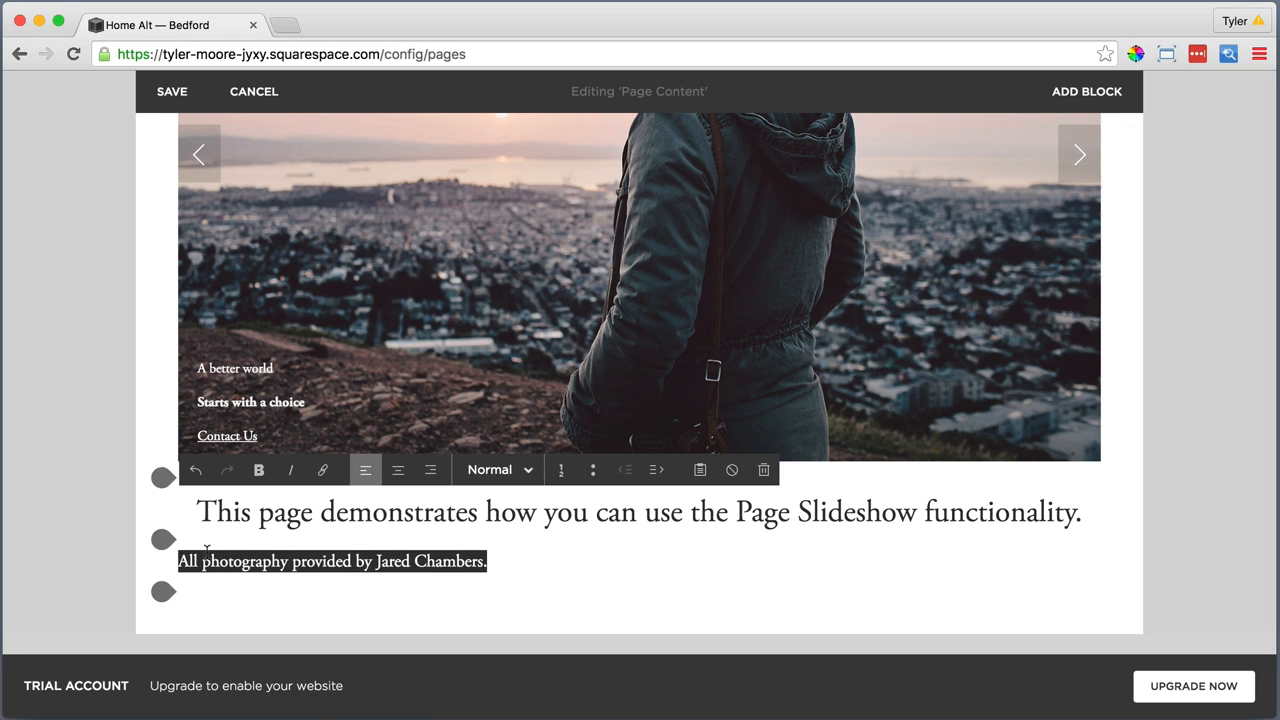
left_click(296, 476)
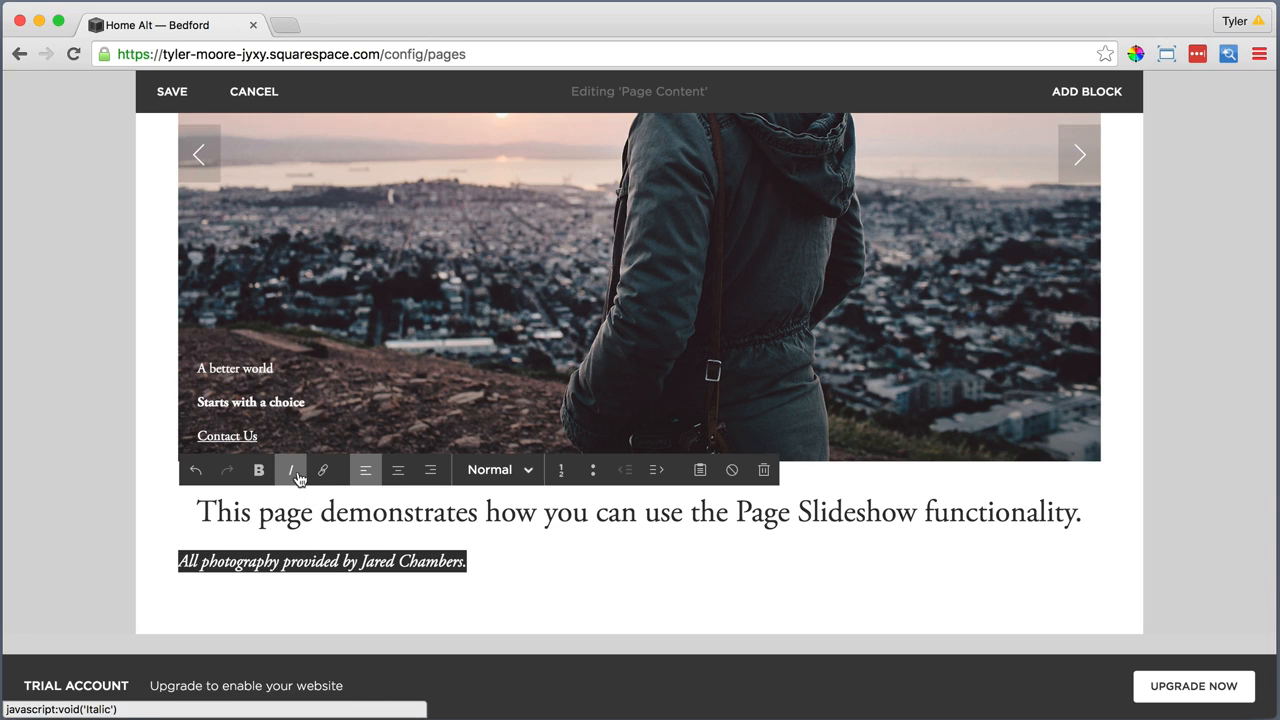
left_click(397, 478)
Turn the photographer's name in the credit line into a link
left_click_drag(781, 562, 678, 562)
left_click(324, 473)
type("mbers.com")
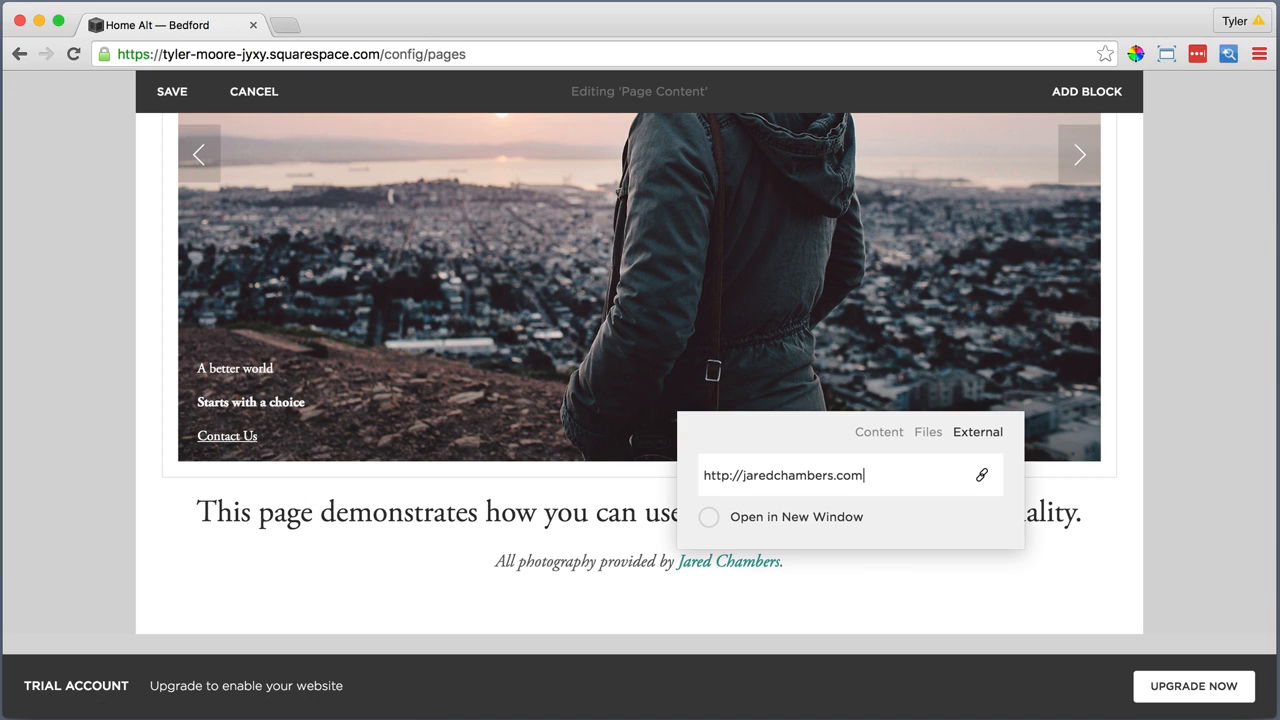
key("Return")
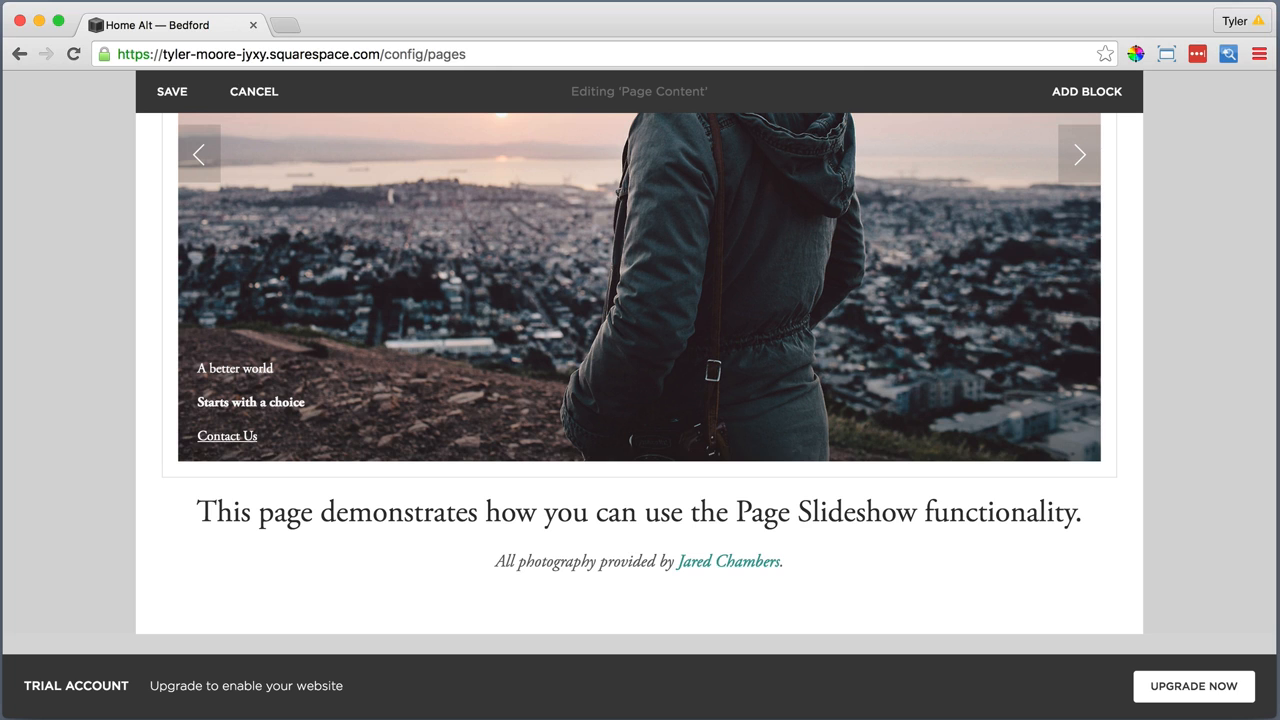
Check the finished slideshow and text, and save the Home Alt page content
scroll(551, 600, "down", 1)
scroll(551, 594, "up", 5)
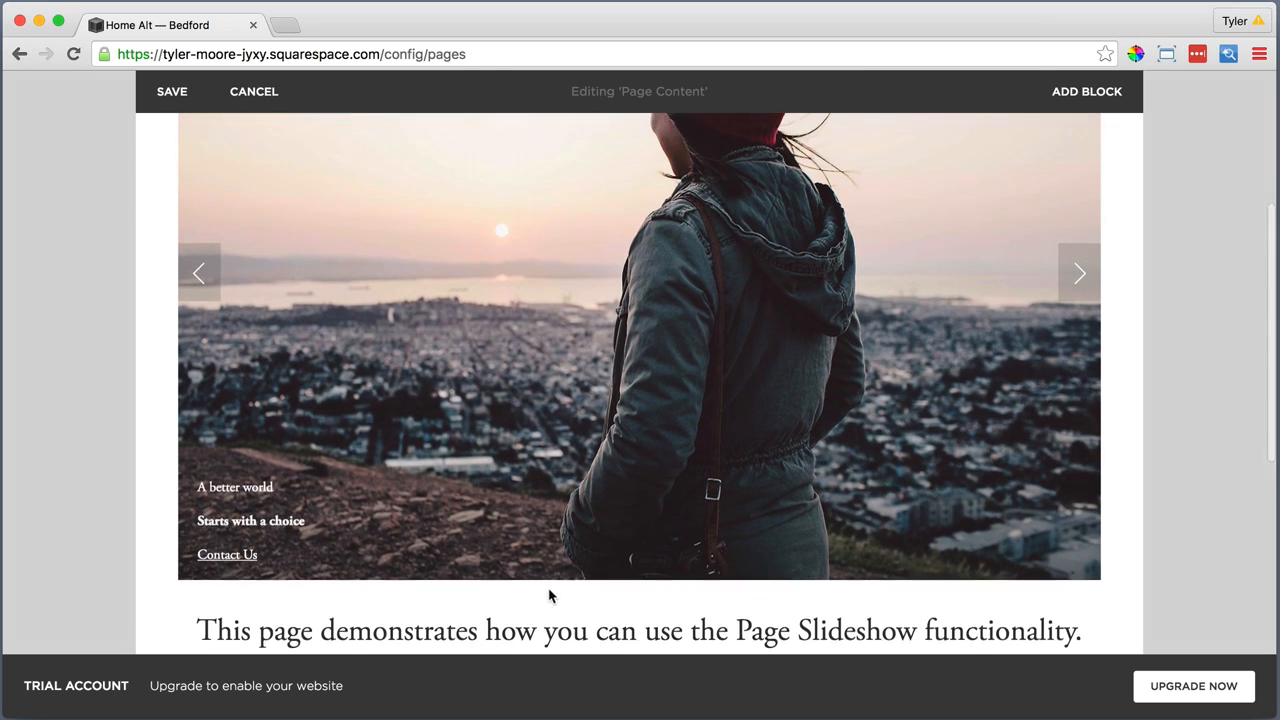
scroll(539, 580, "up", 2)
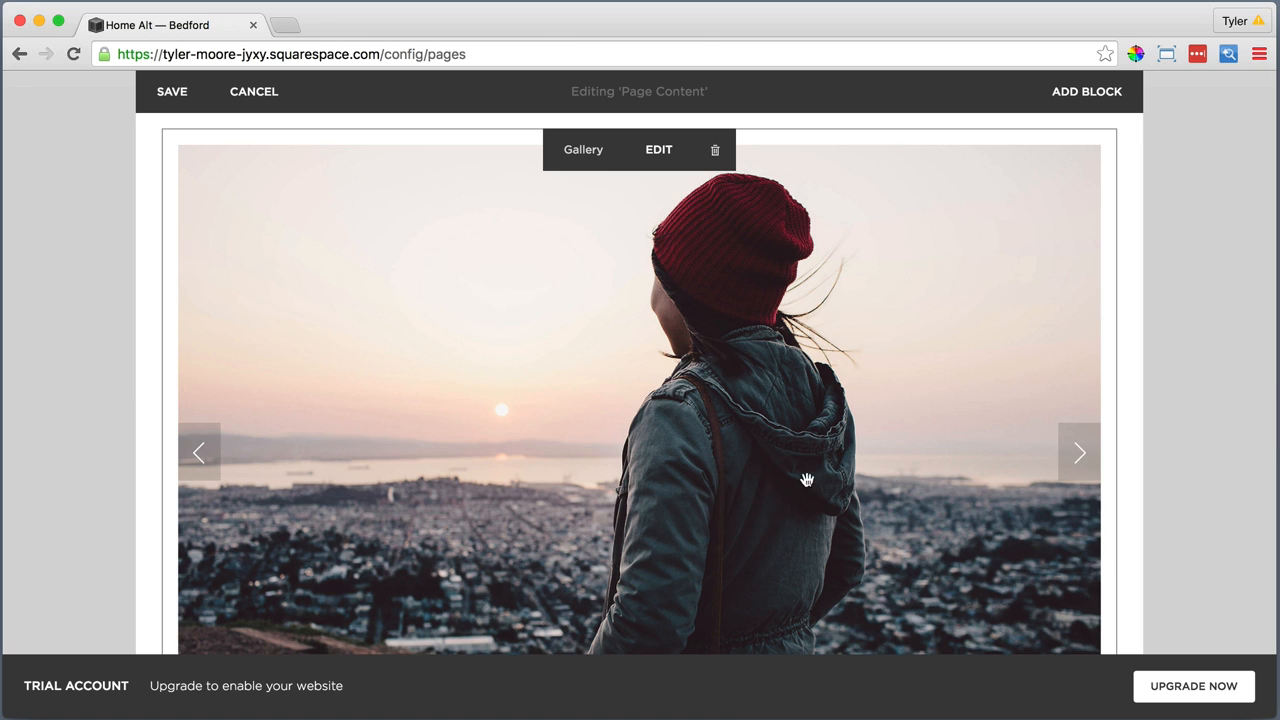
scroll(513, 481, "up", 3)
left_click(168, 180)
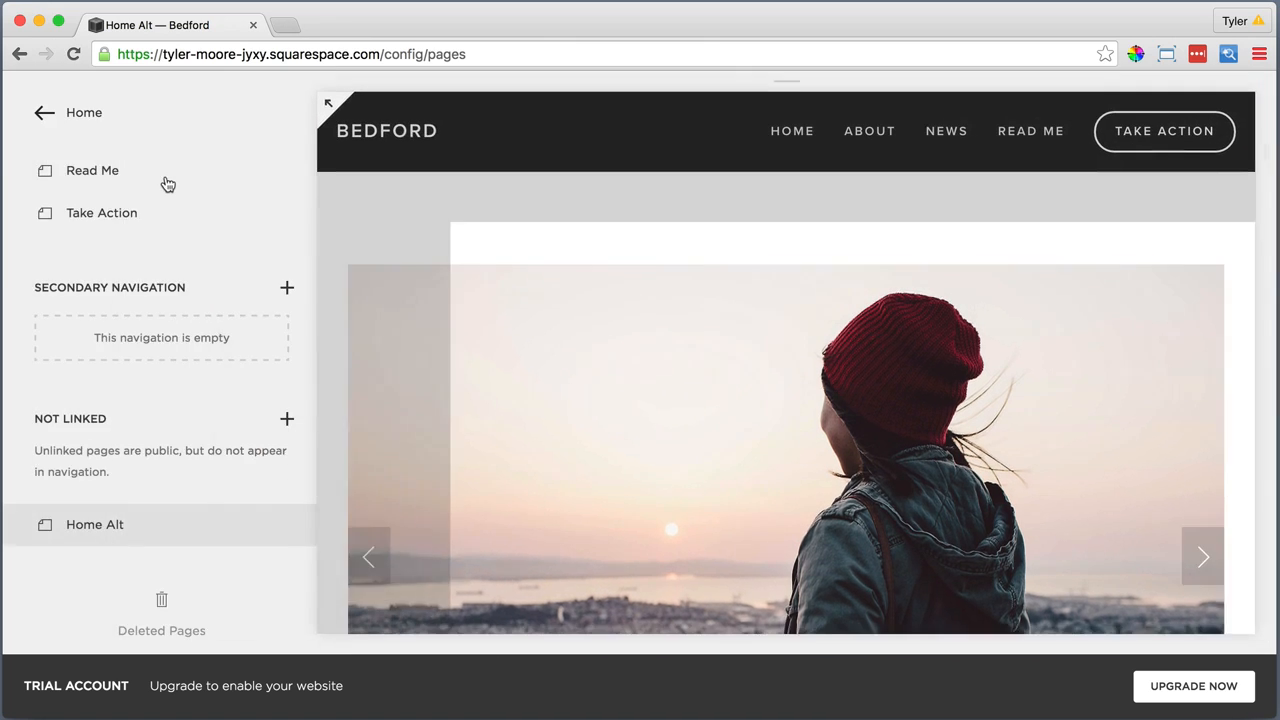
Leave the pages list and open the Connected Accounts section of the site settings
scroll(160, 180, "up", 3)
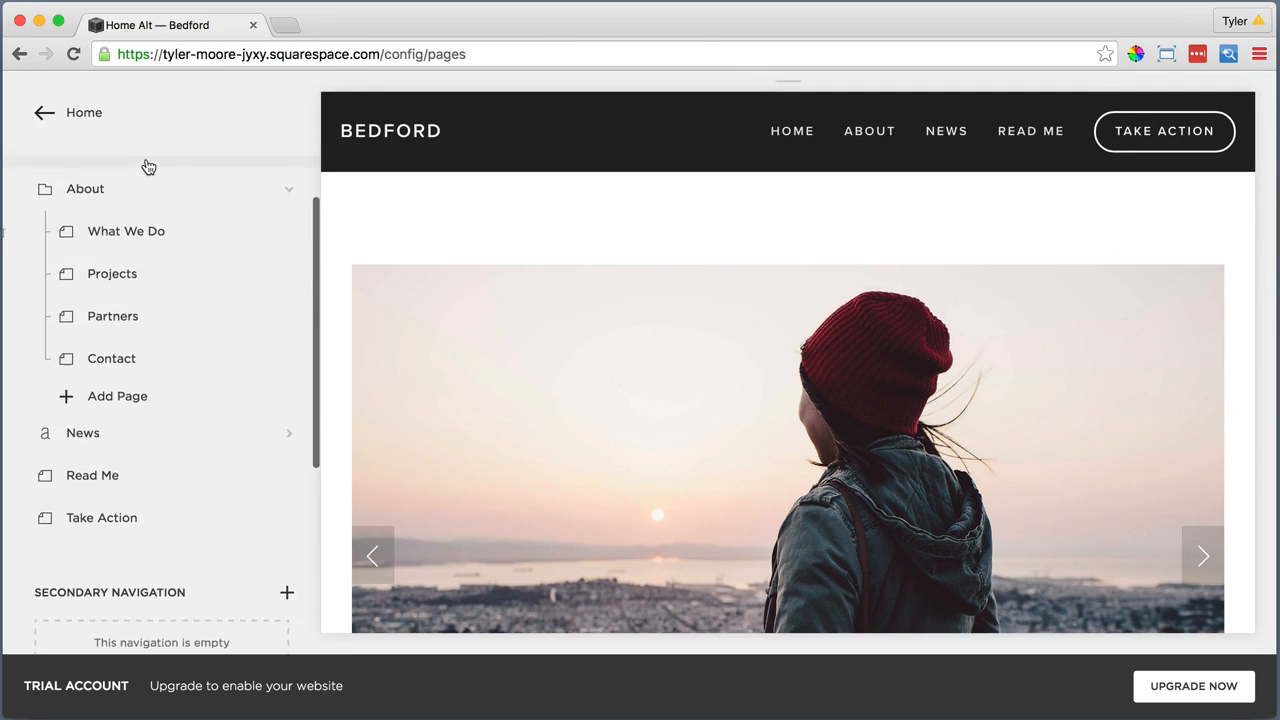
left_click(88, 112)
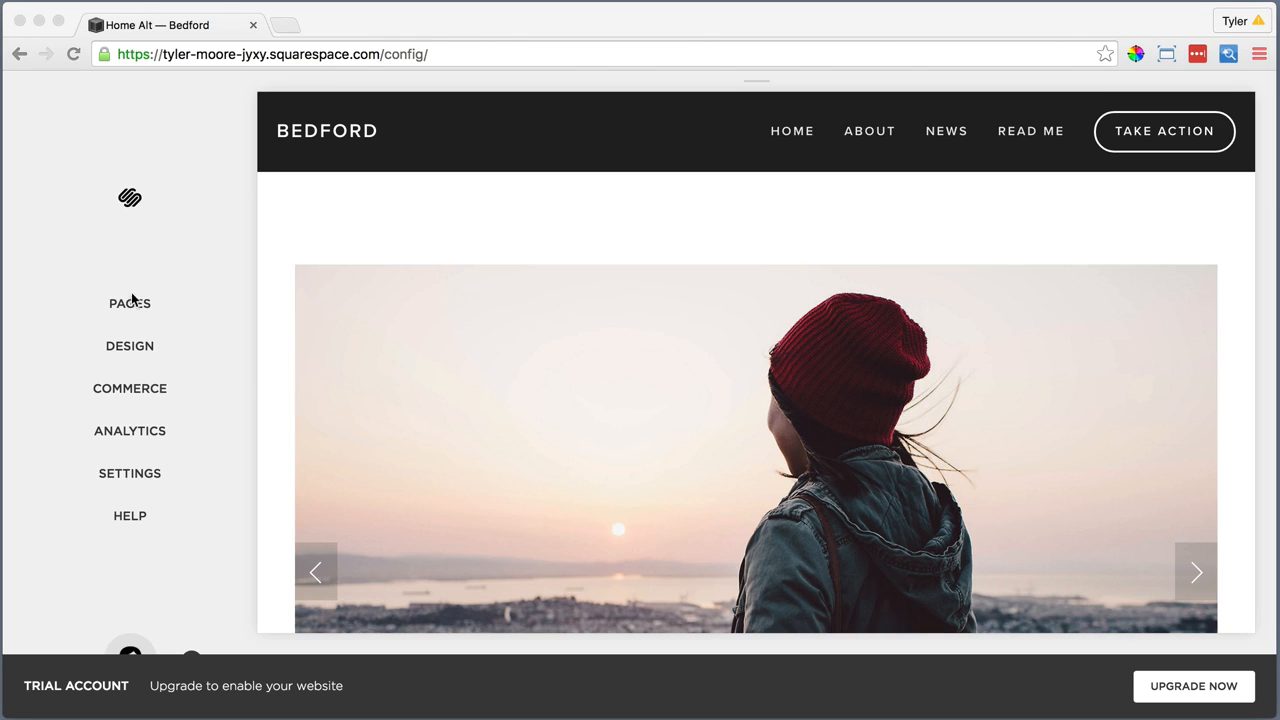
left_click(130, 474)
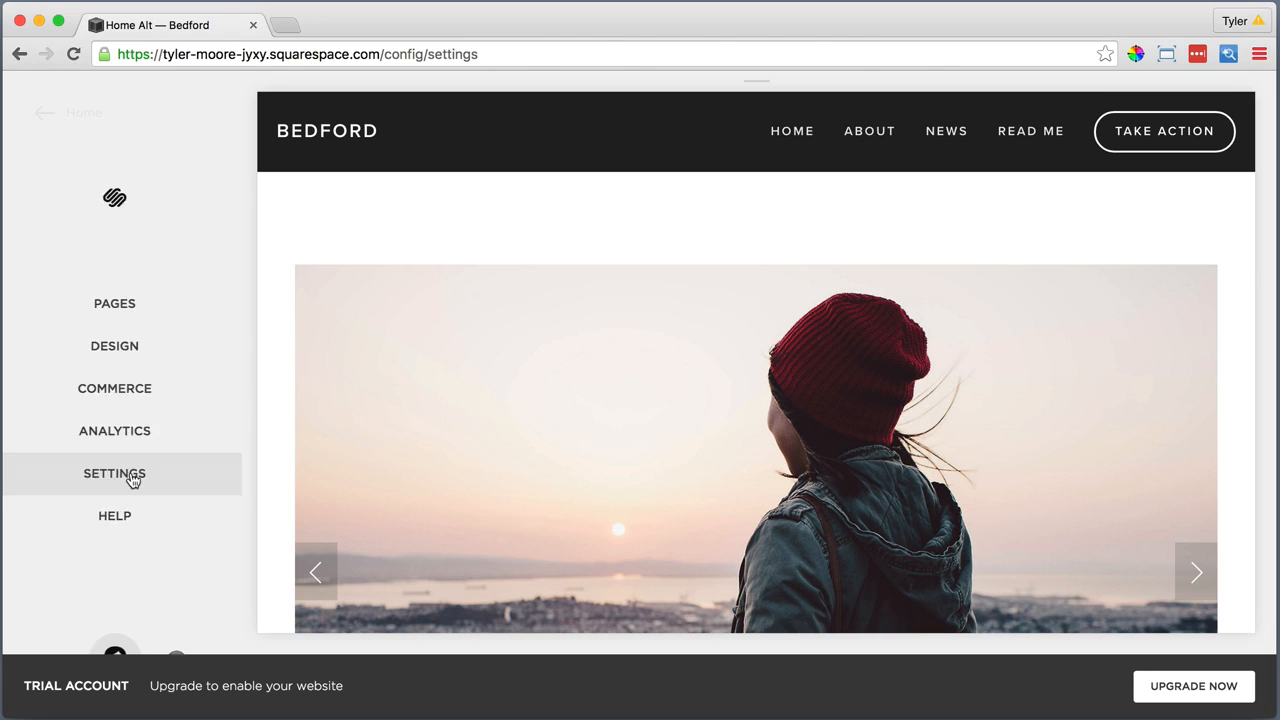
scroll(130, 476, "down", 2)
left_click(116, 594)
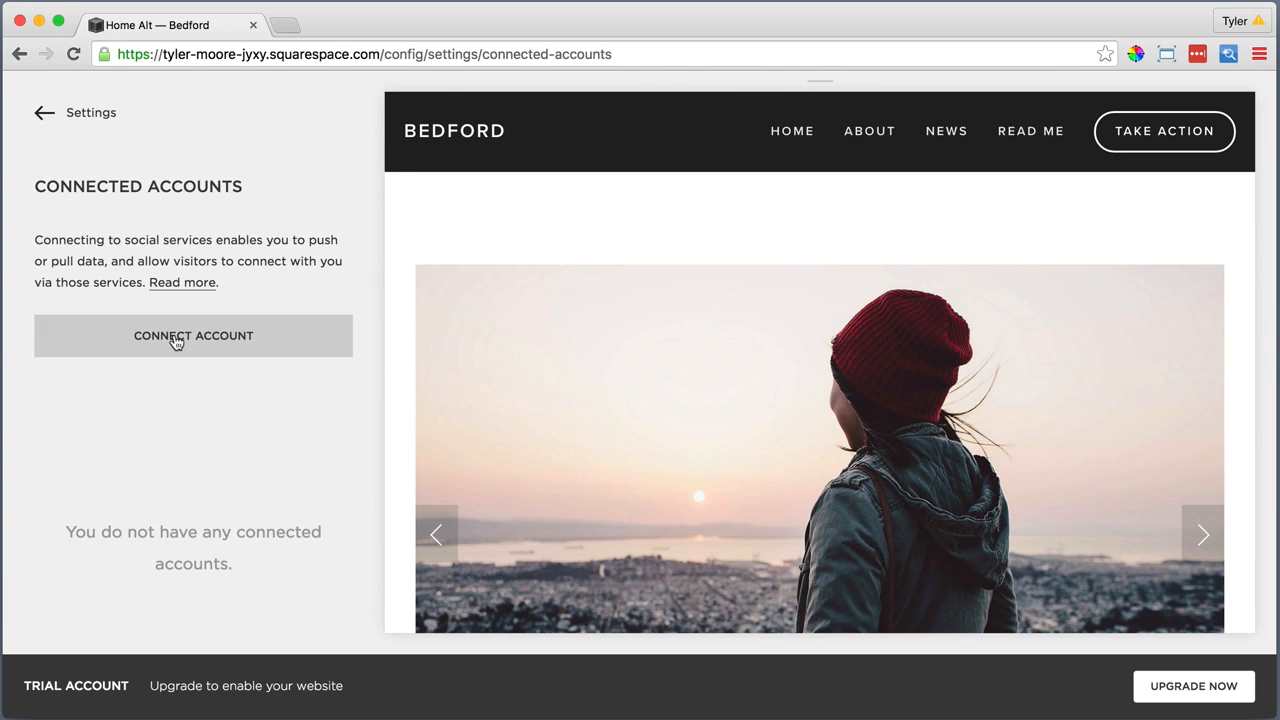
Connect a Twitter account to the site and authorize Squarespace to use it
left_click(173, 339)
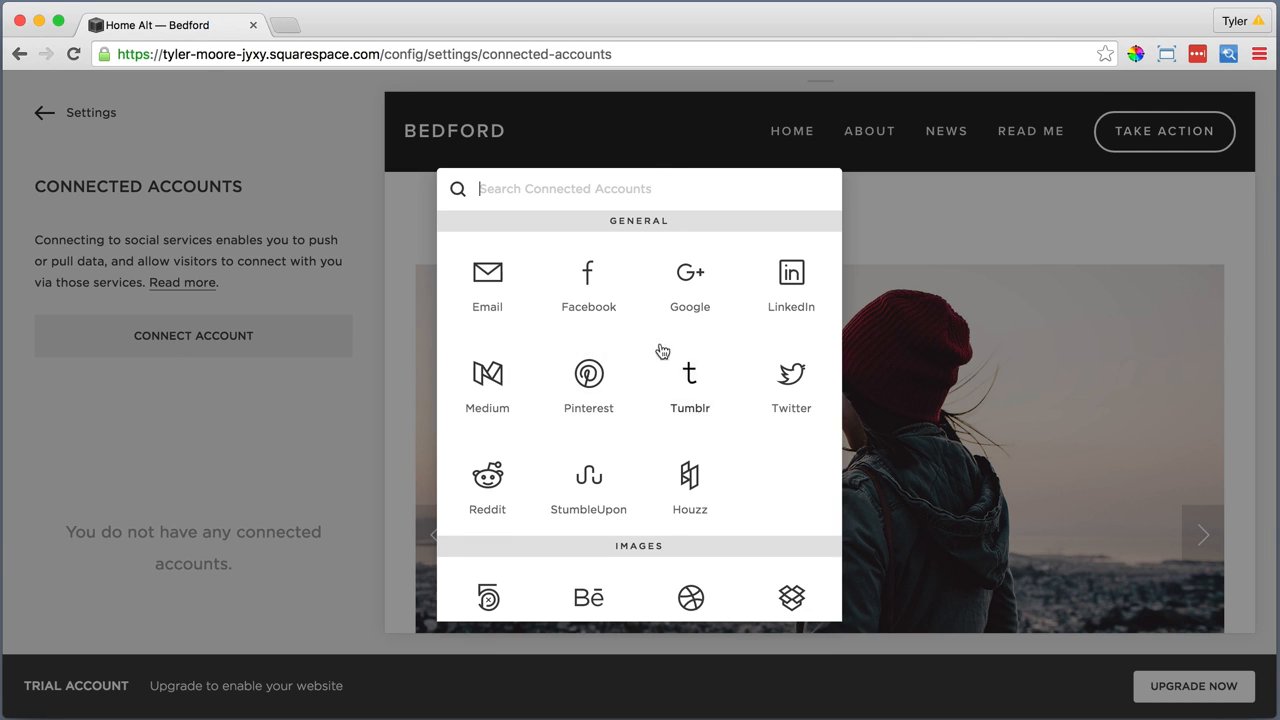
left_click(791, 378)
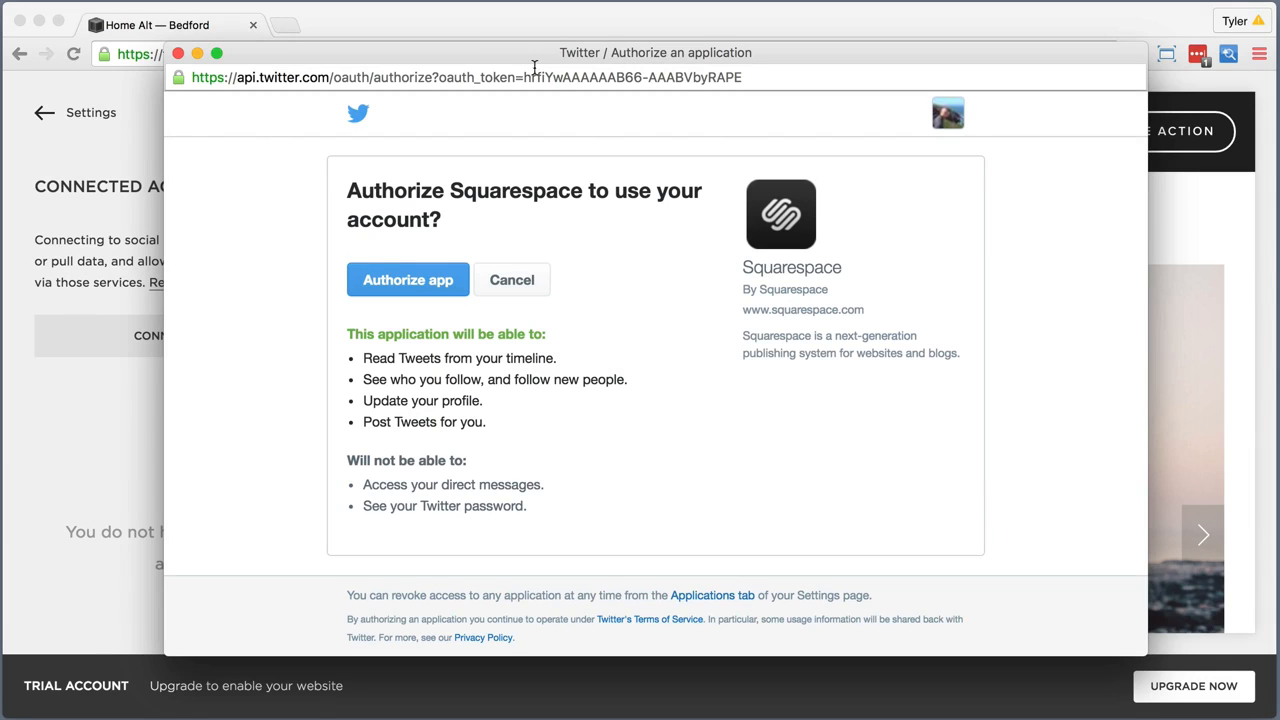
left_click(400, 279)
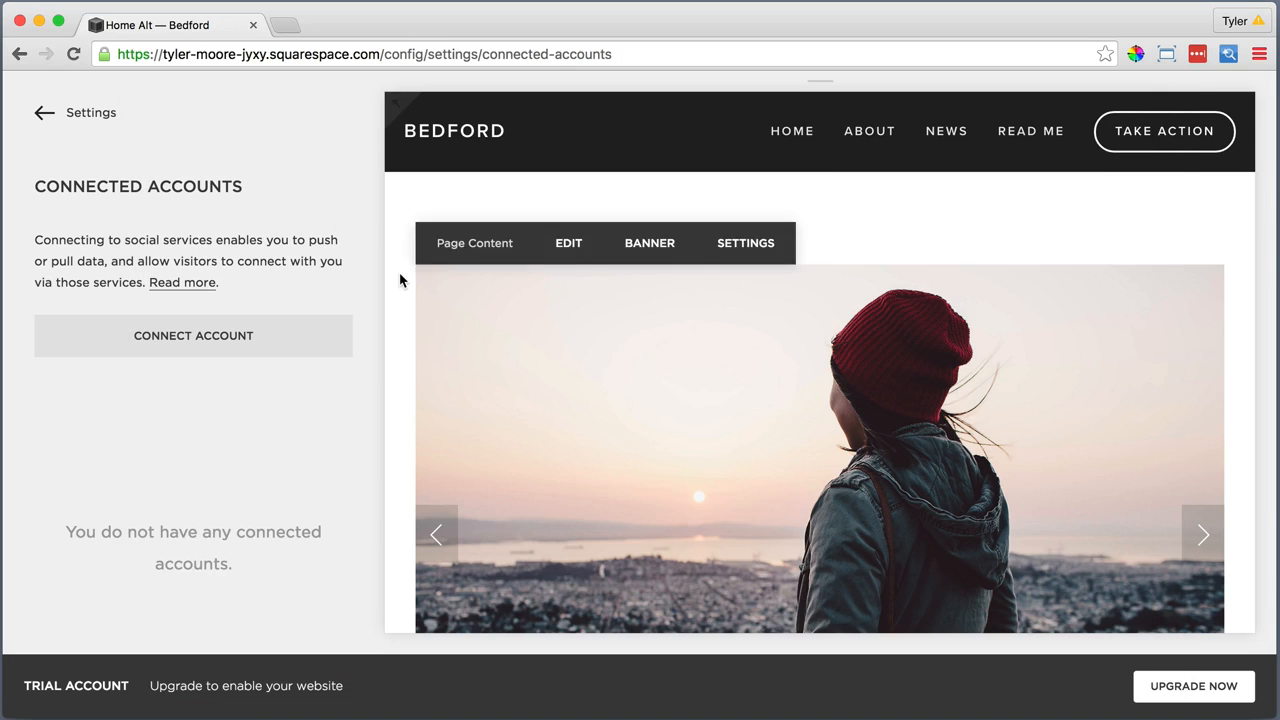
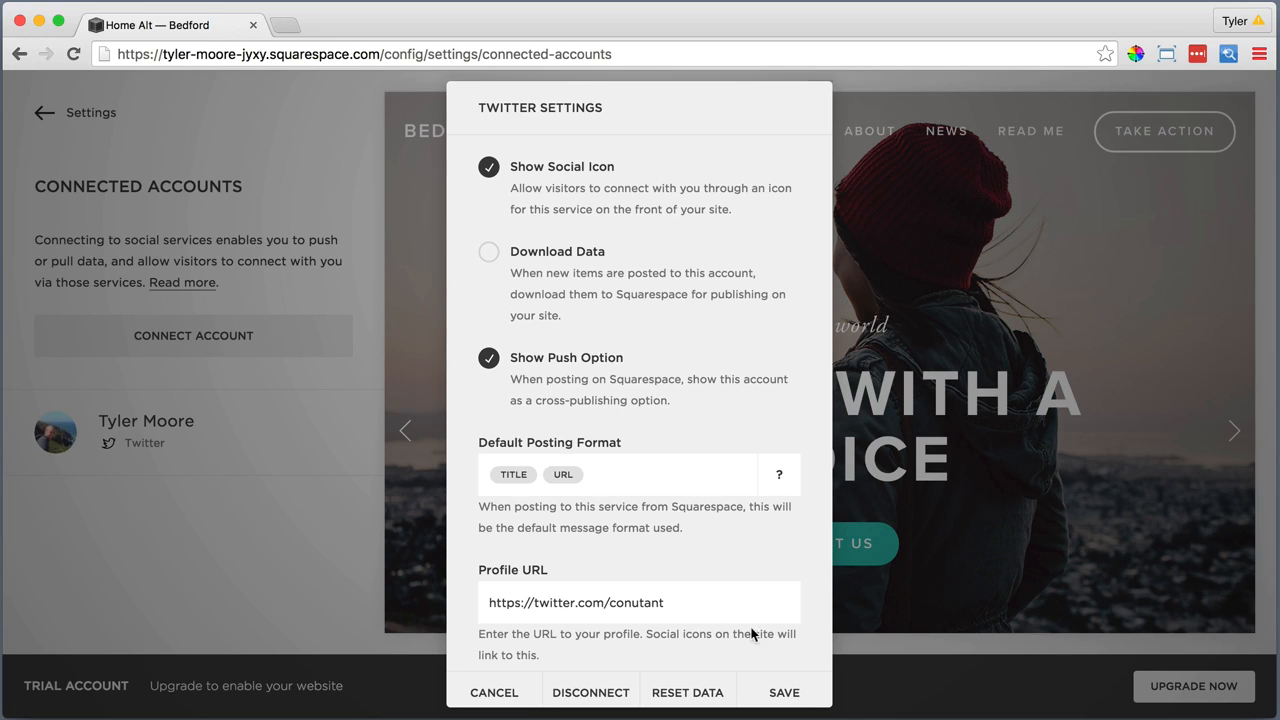
Save the Twitter account settings, and connect an Instagram account with its social icon shown
left_click(785, 693)
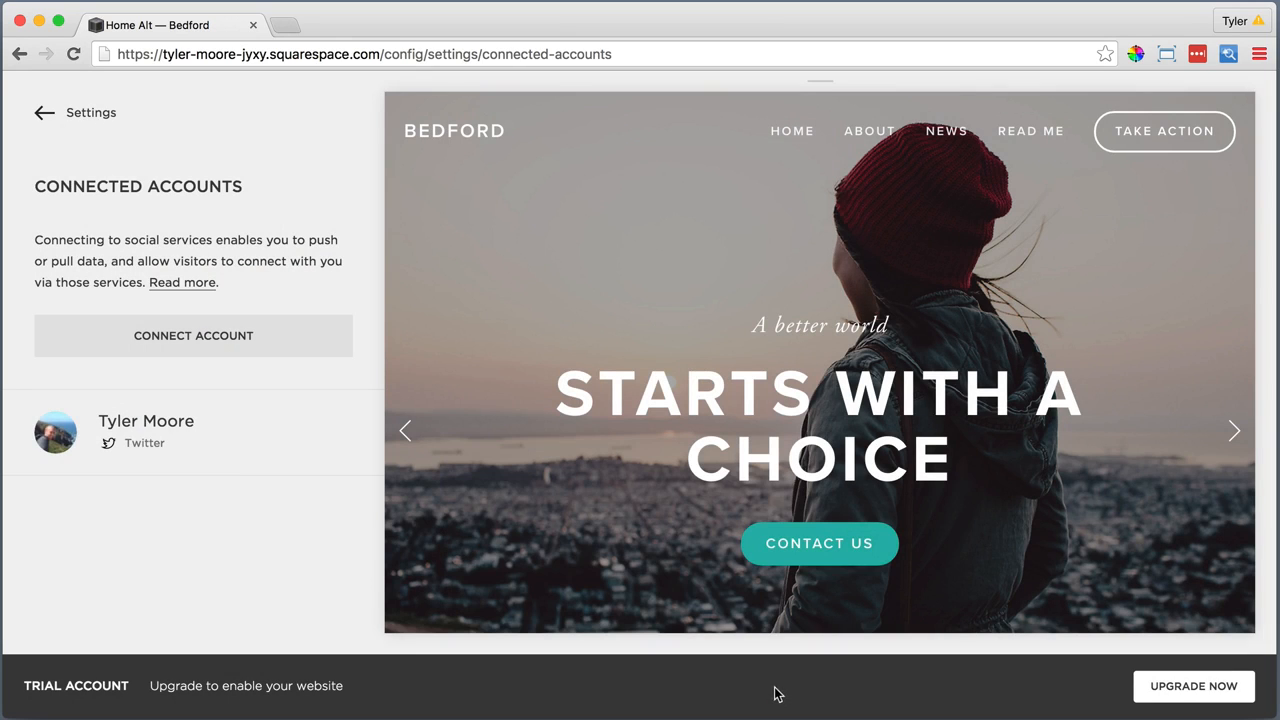
left_click(213, 337)
left_click(588, 538)
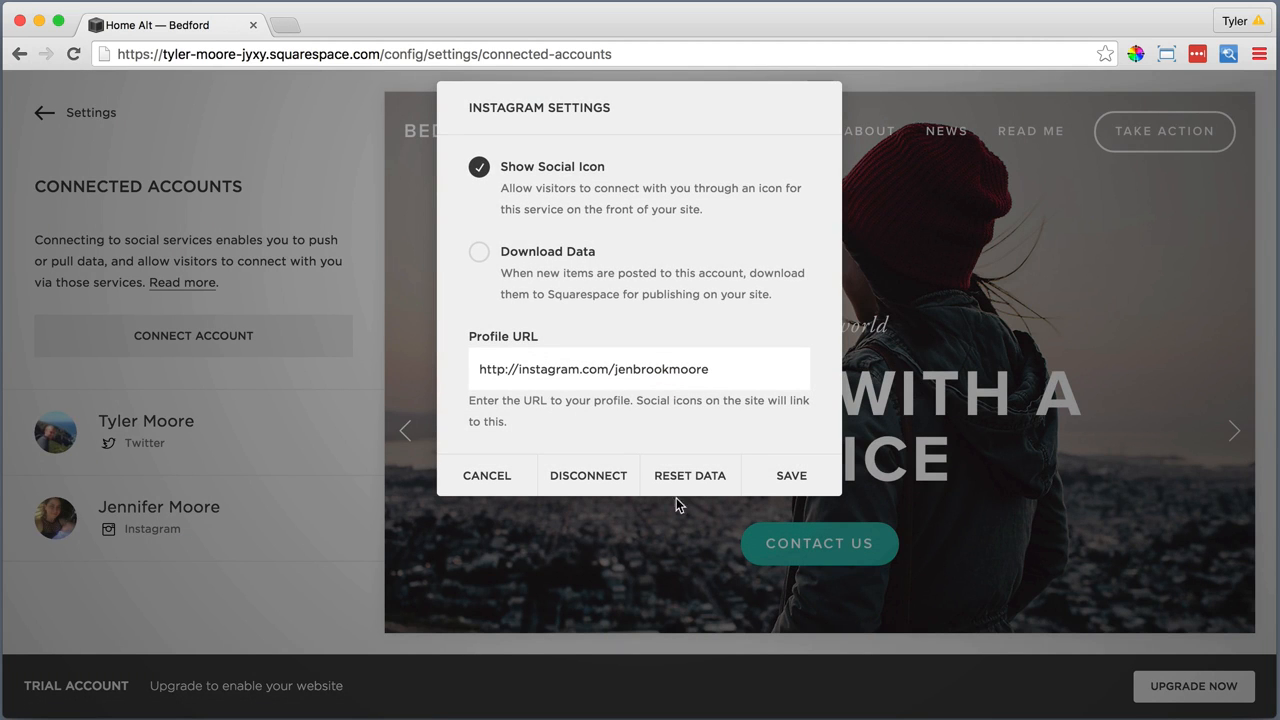
left_click(787, 473)
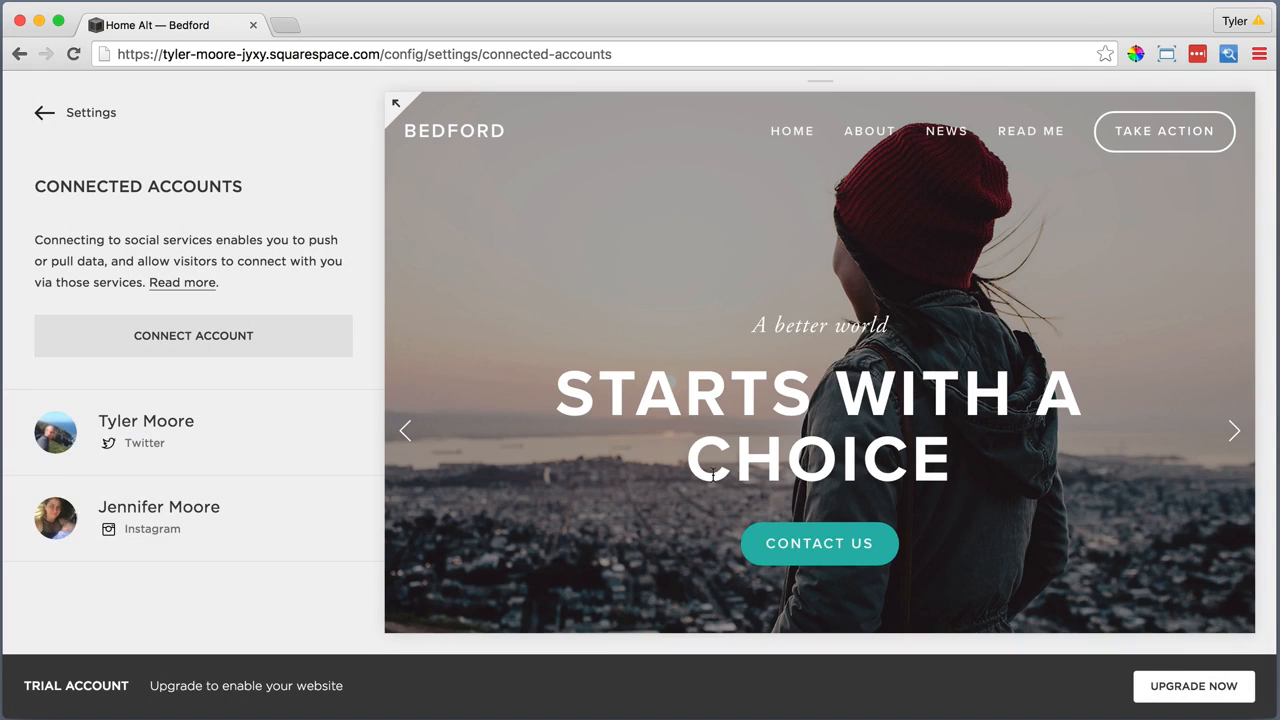
Connect a Facebook account and save it with the social icon and push option enabled
left_click(240, 337)
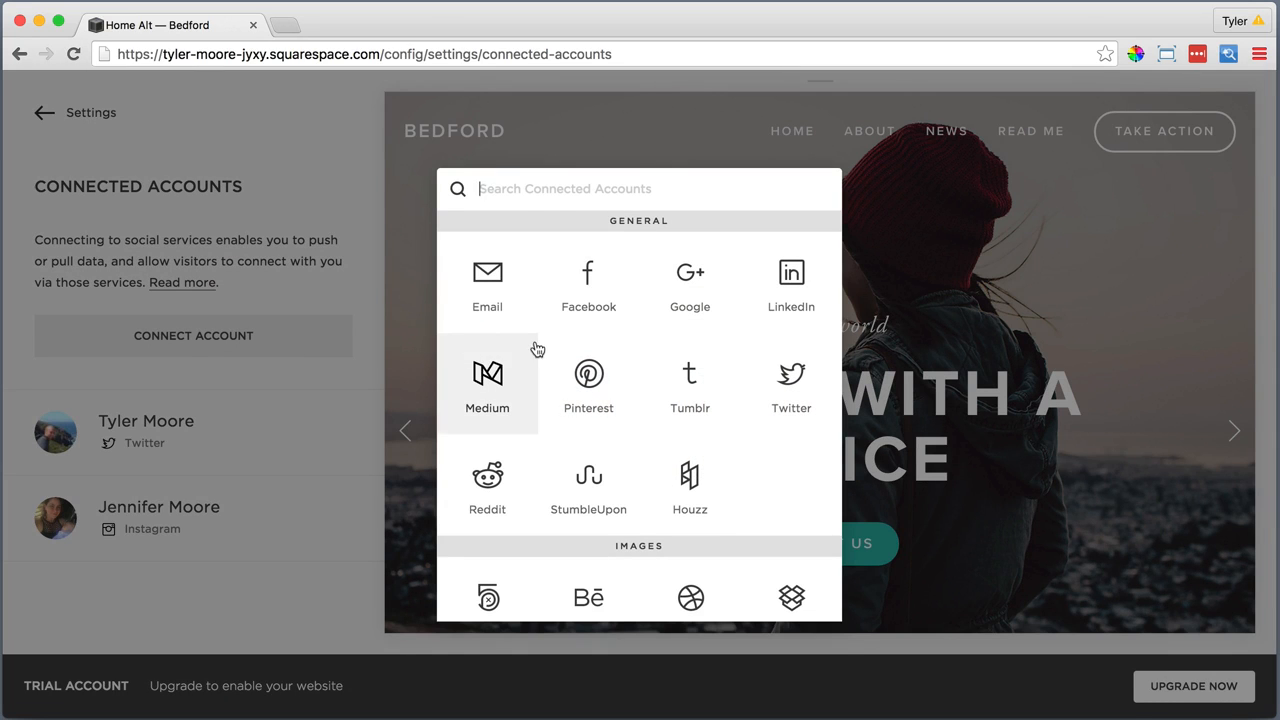
left_click(585, 300)
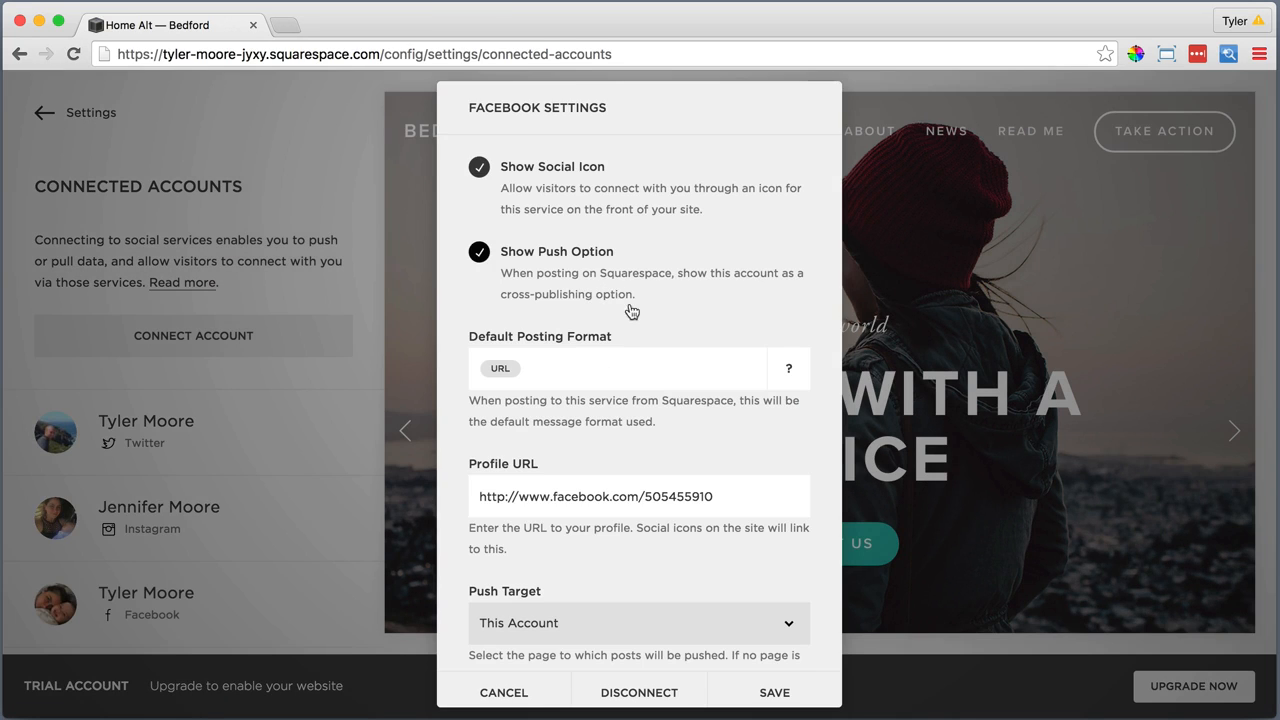
left_click(760, 691)
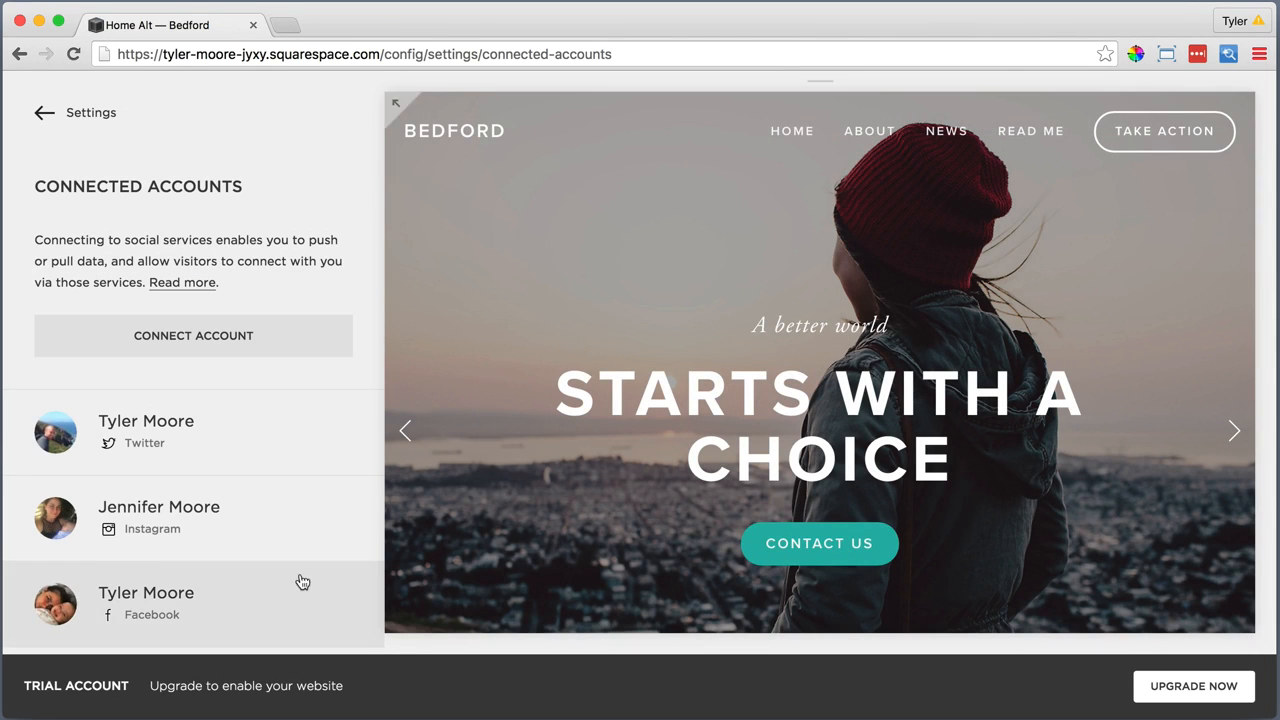
Connect YouTube through the personal Google account and save its settings with the social icon shown
left_click(217, 340)
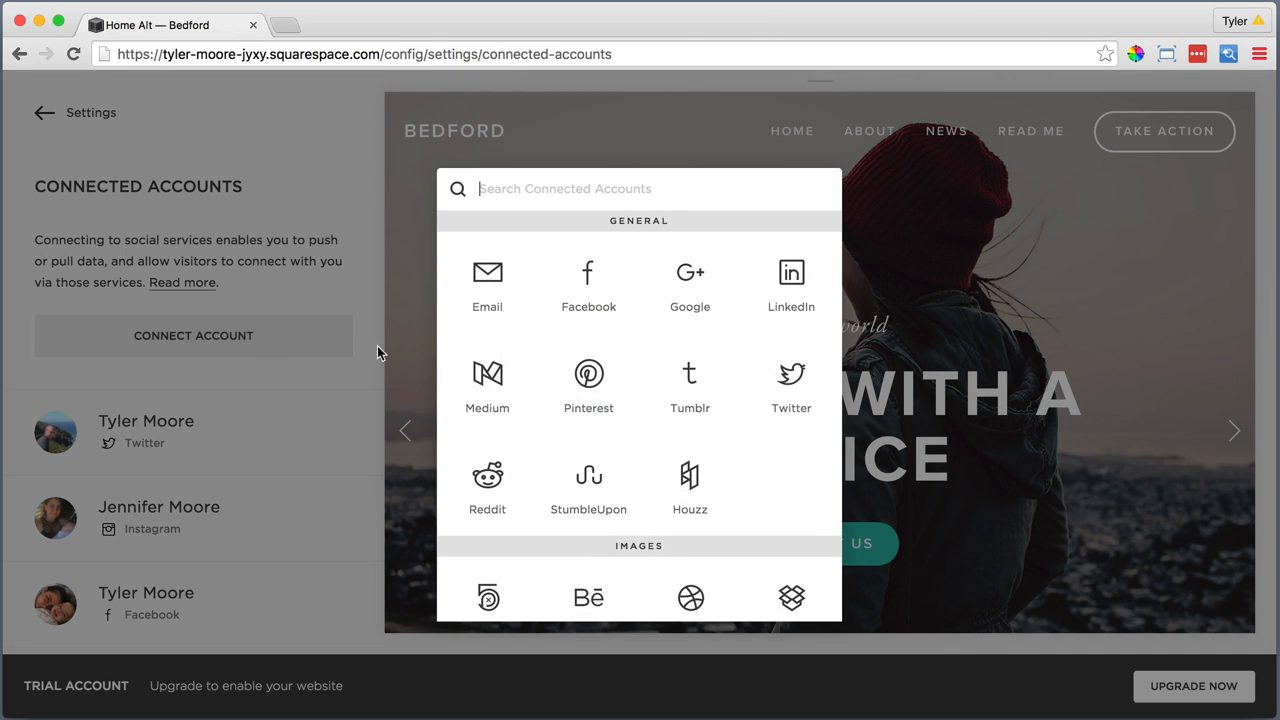
scroll(563, 380, "down", 3)
scroll(563, 380, "down", 5)
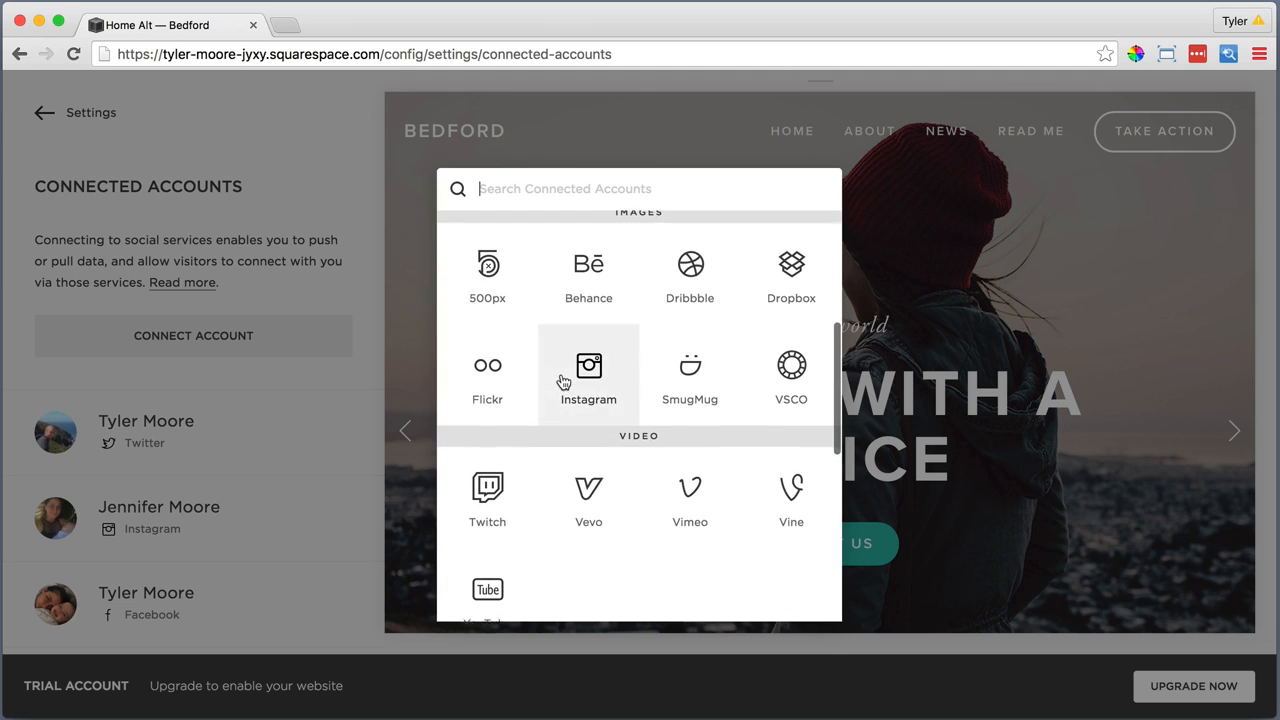
left_click(500, 546)
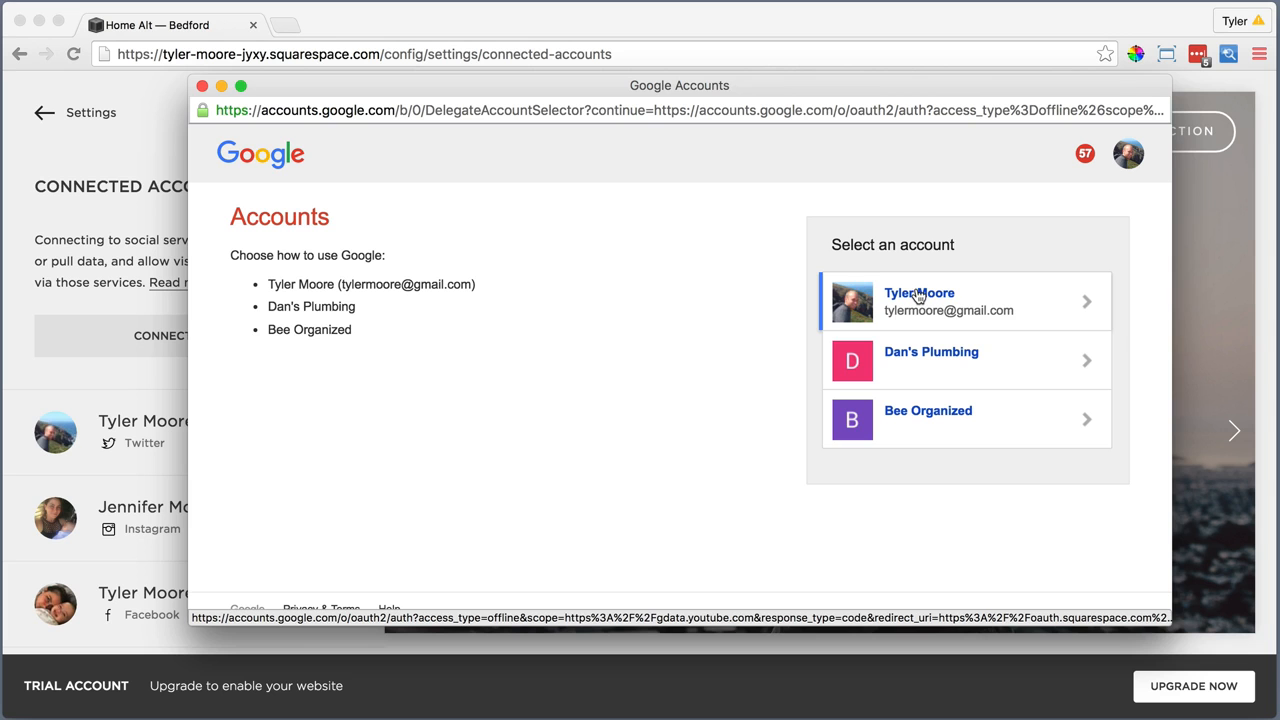
left_click(909, 298)
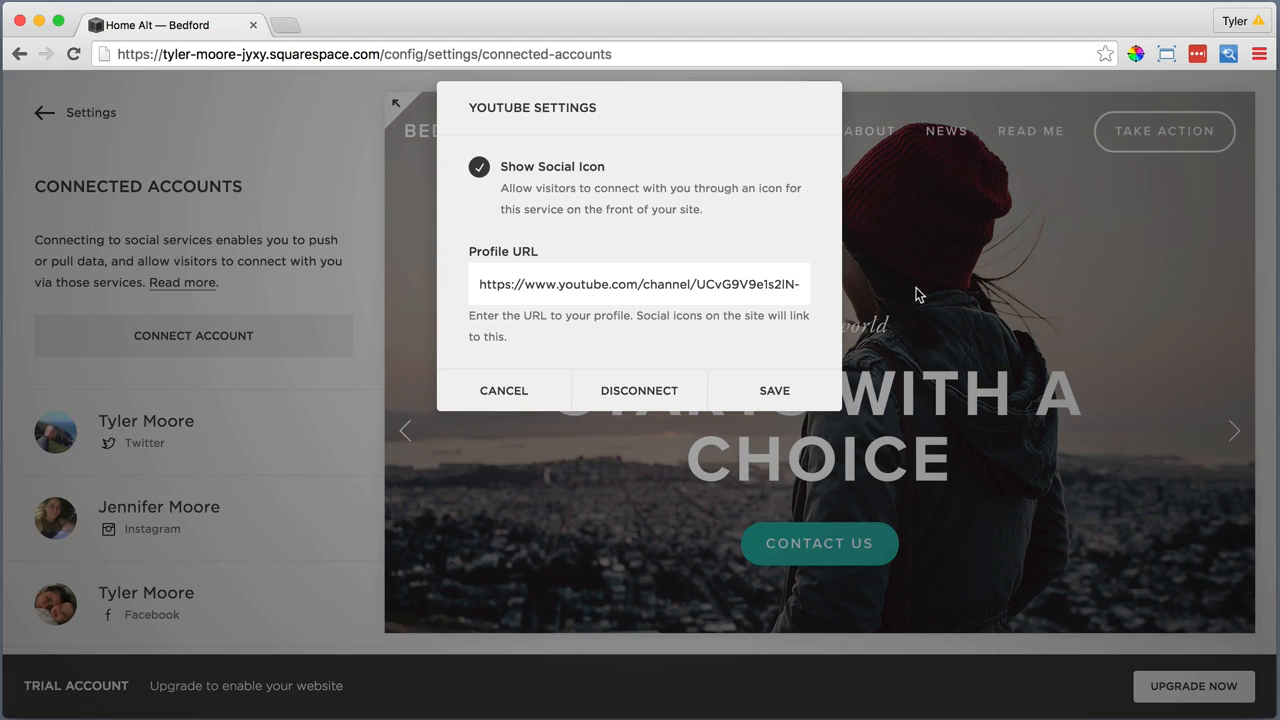
left_click(775, 390)
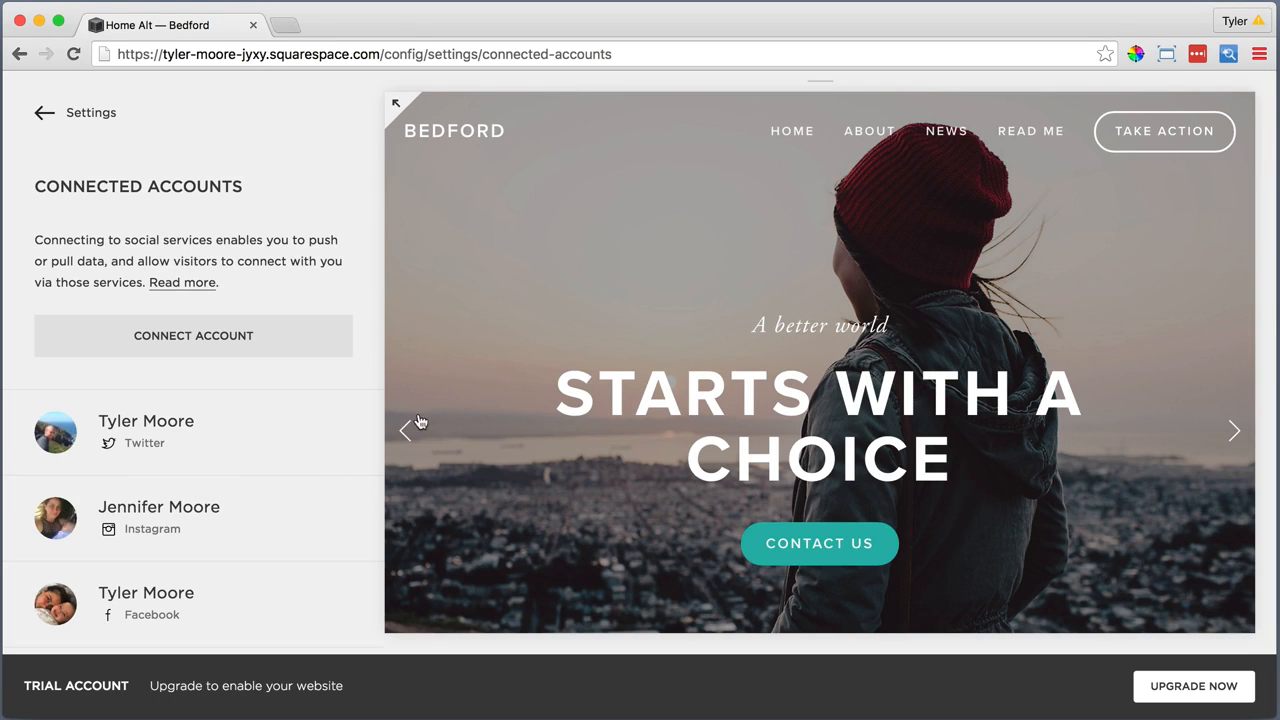
Edit the page's footer content, adding the street address with phone number and the e-mail address on two lines above "Powered by Squarespace"
left_click(90, 113)
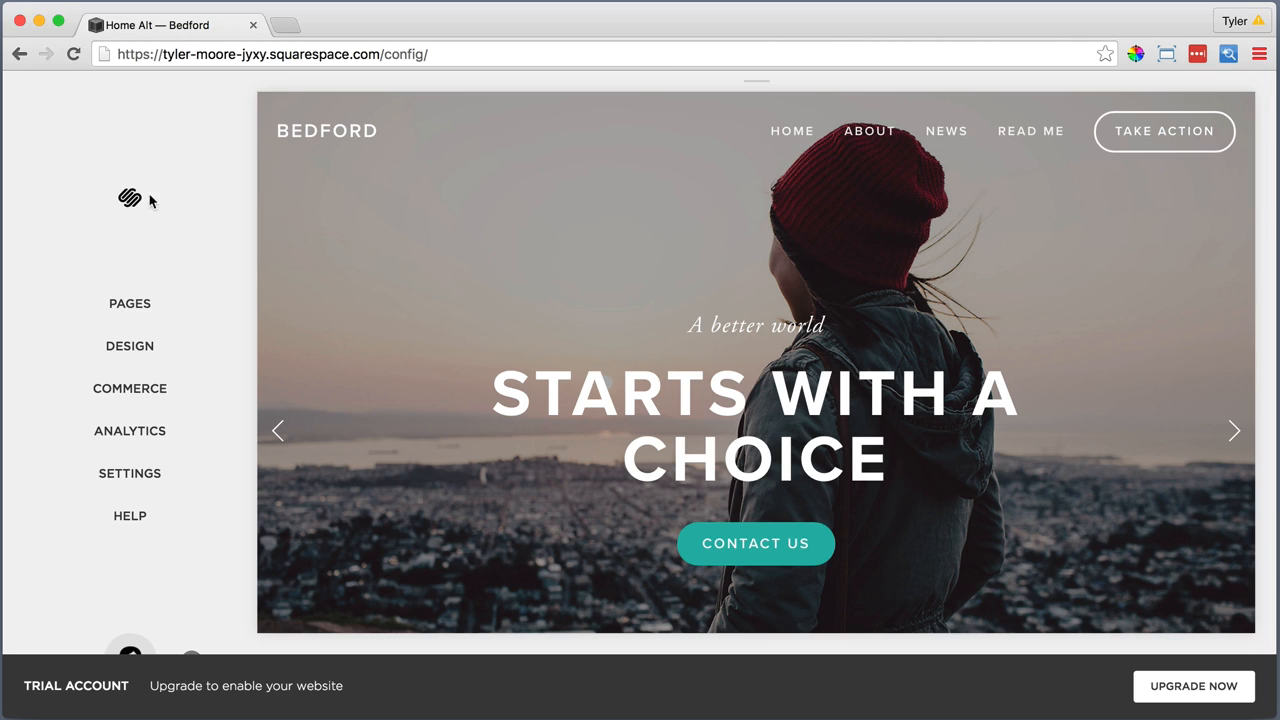
scroll(435, 292, "down", 10)
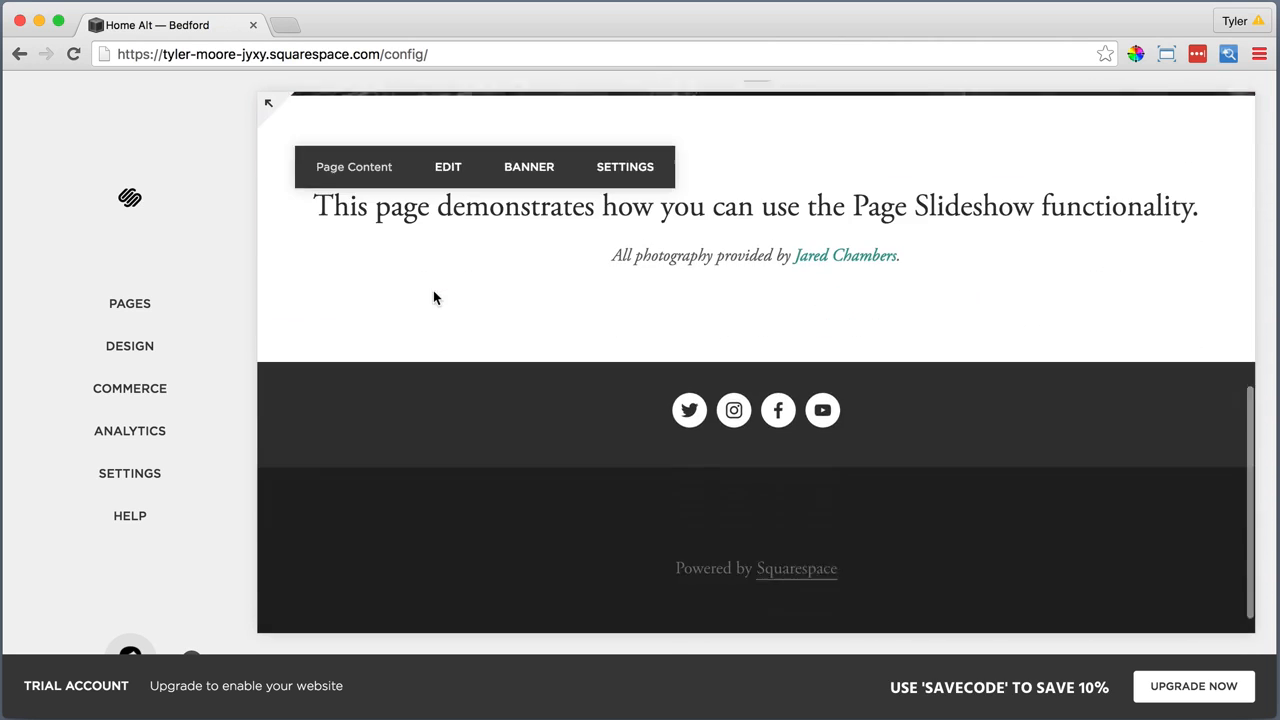
scroll(433, 291, "down", 1)
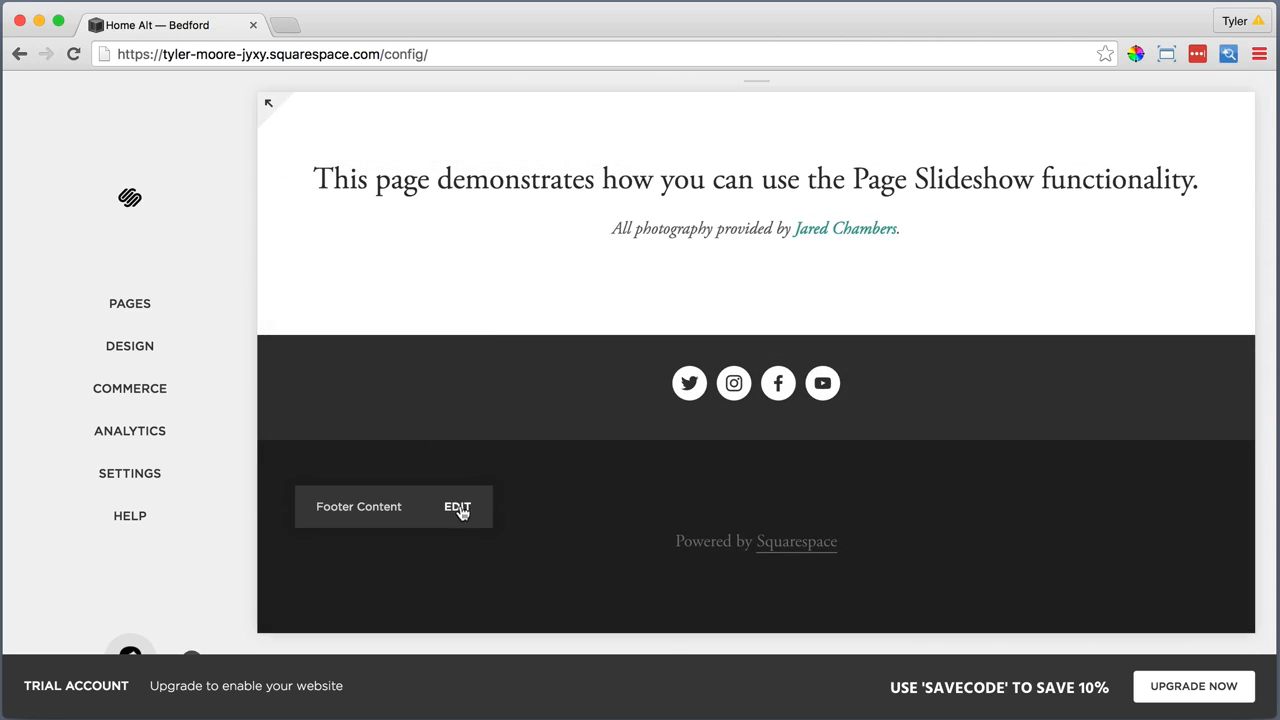
key("Escape")
left_click(455, 513)
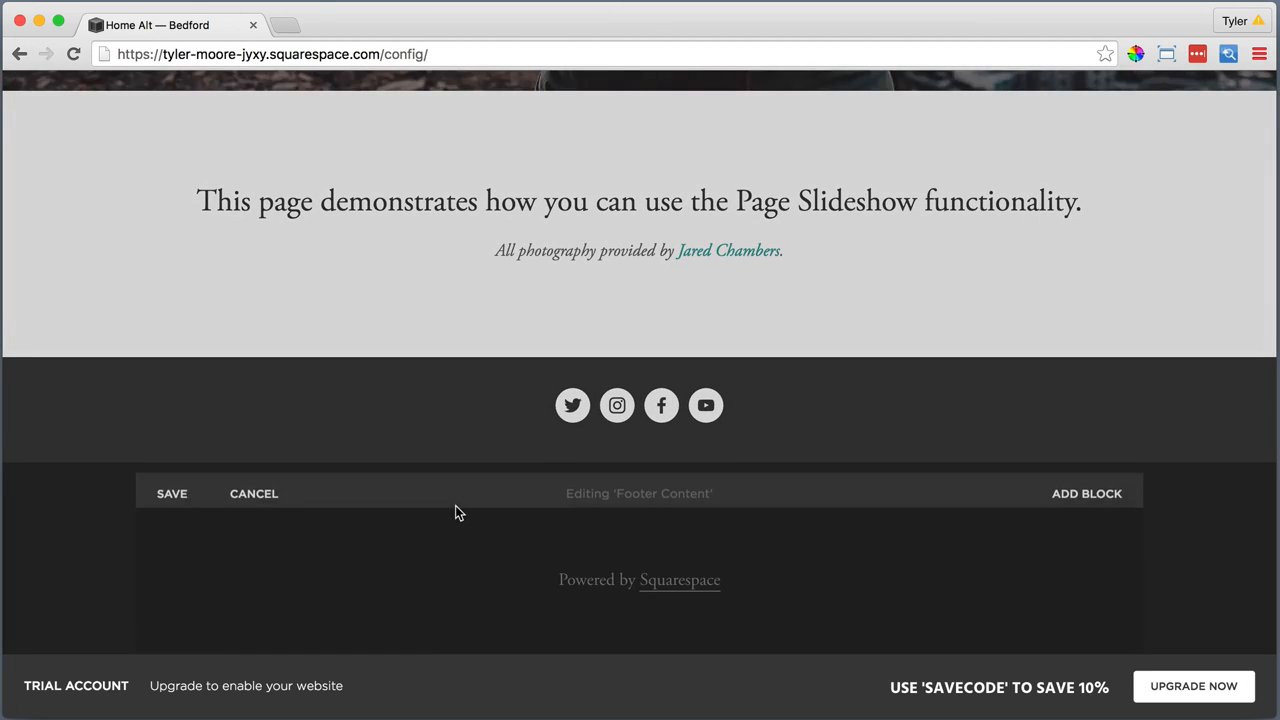
left_click(554, 563)
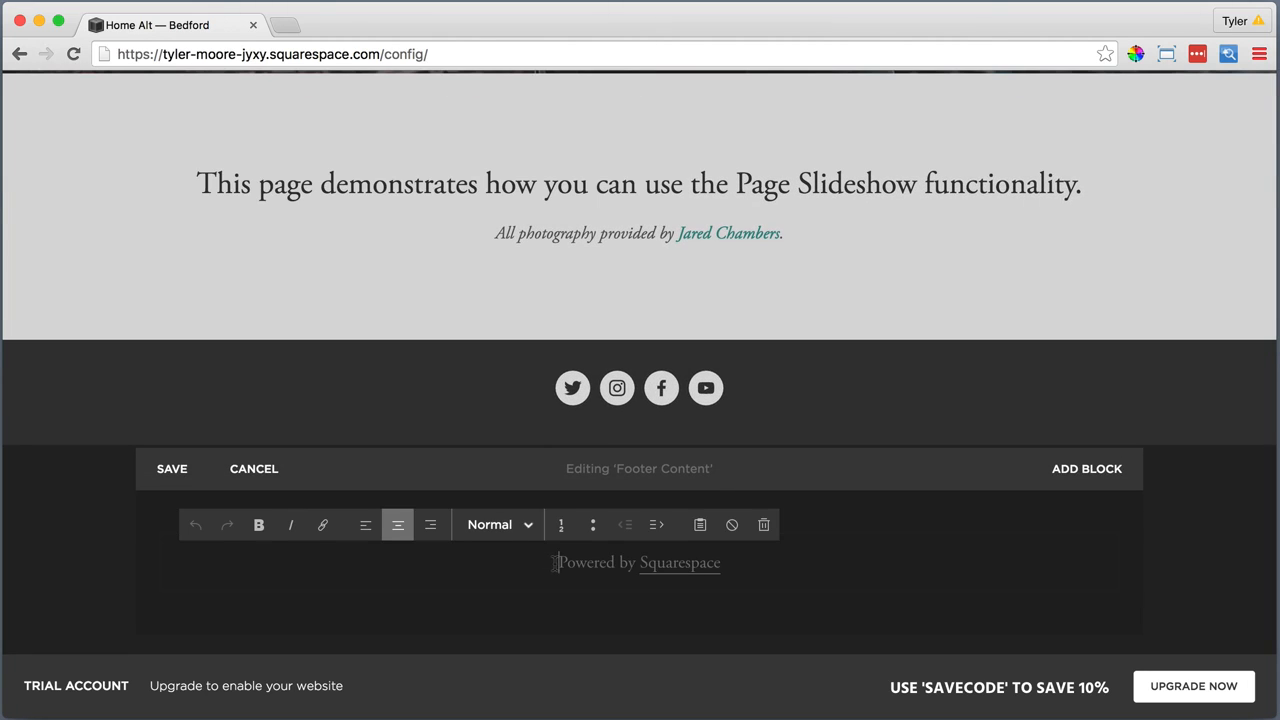
key("Return")
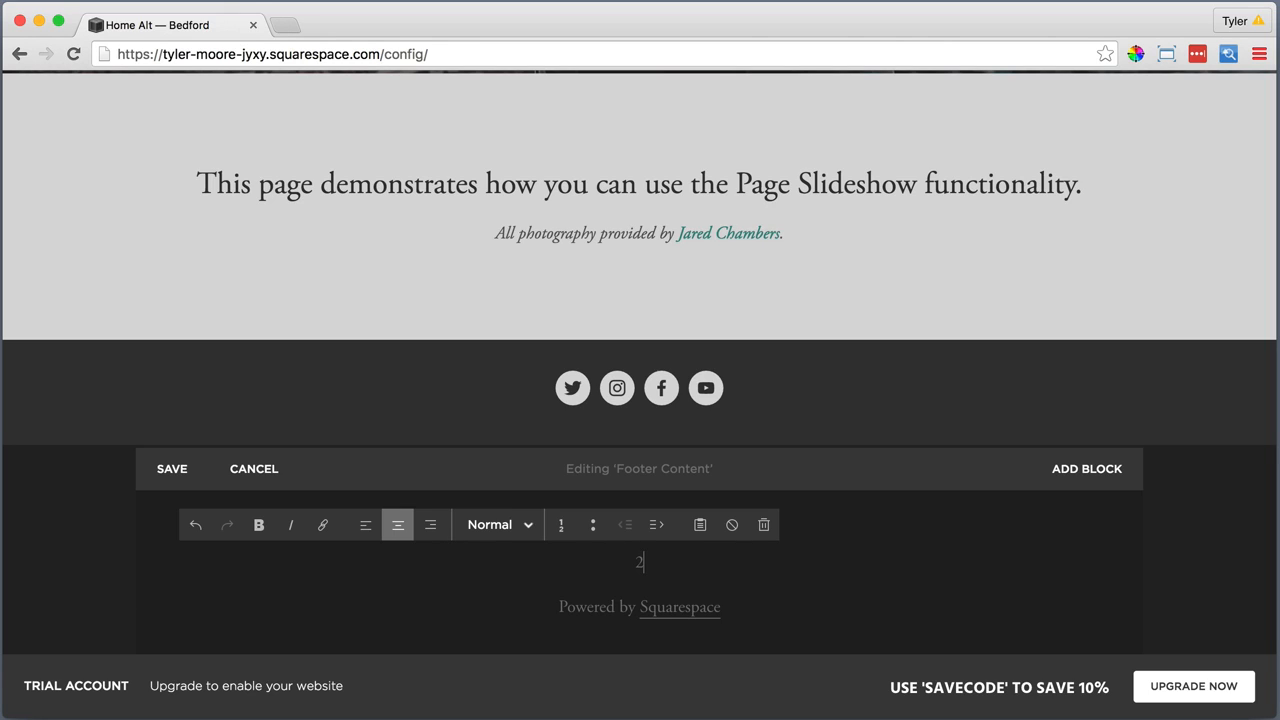
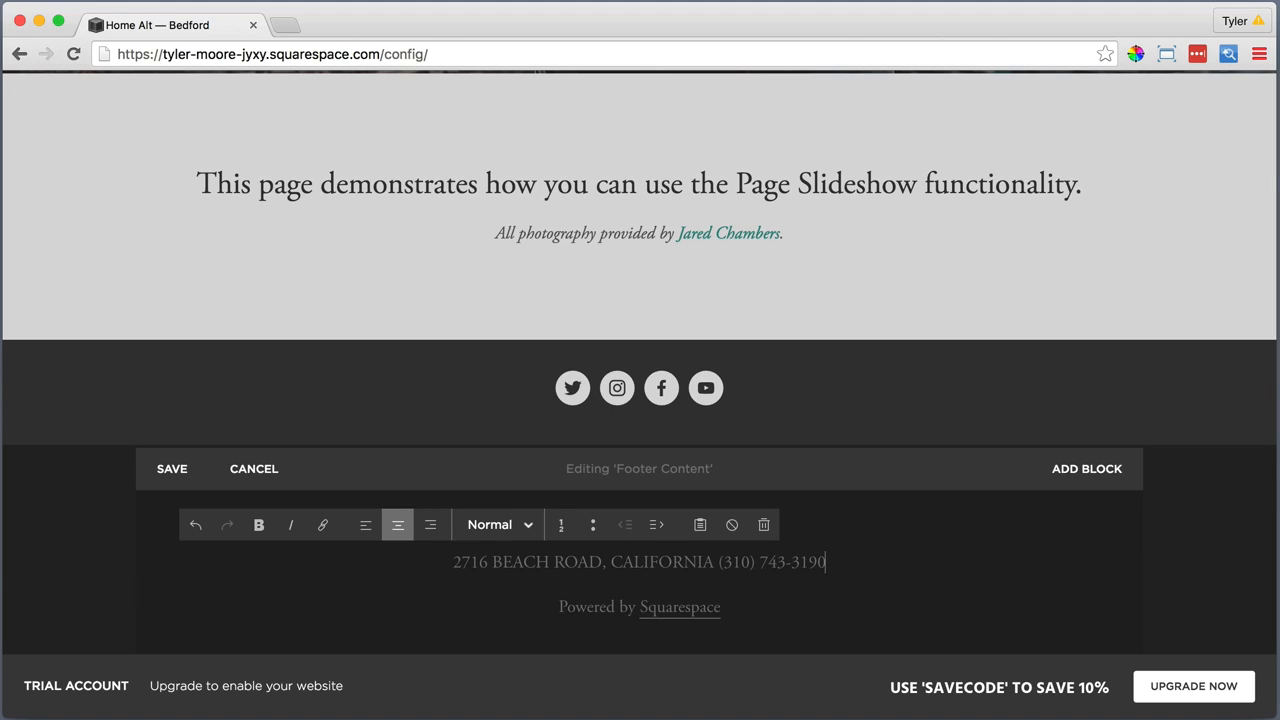
key("Return")
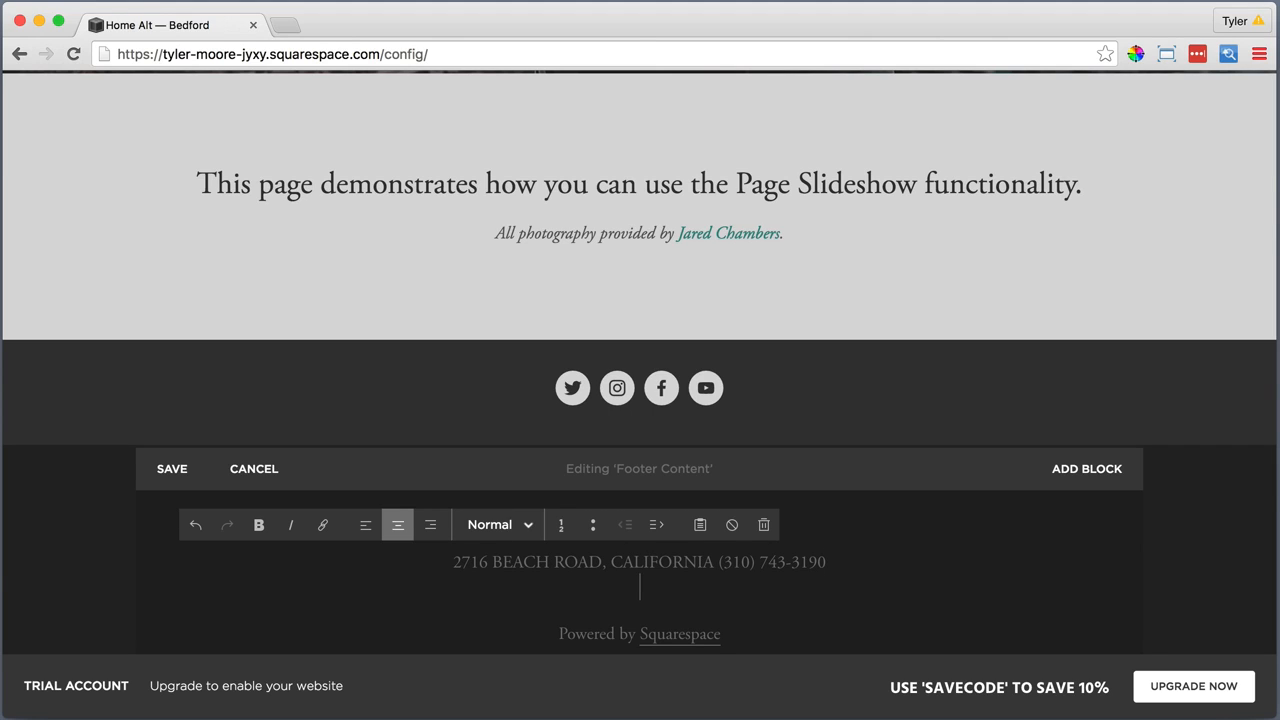
Format the footer's address and e-mail lines as Heading 3
left_click_drag(757, 589, 493, 528)
left_click(492, 528)
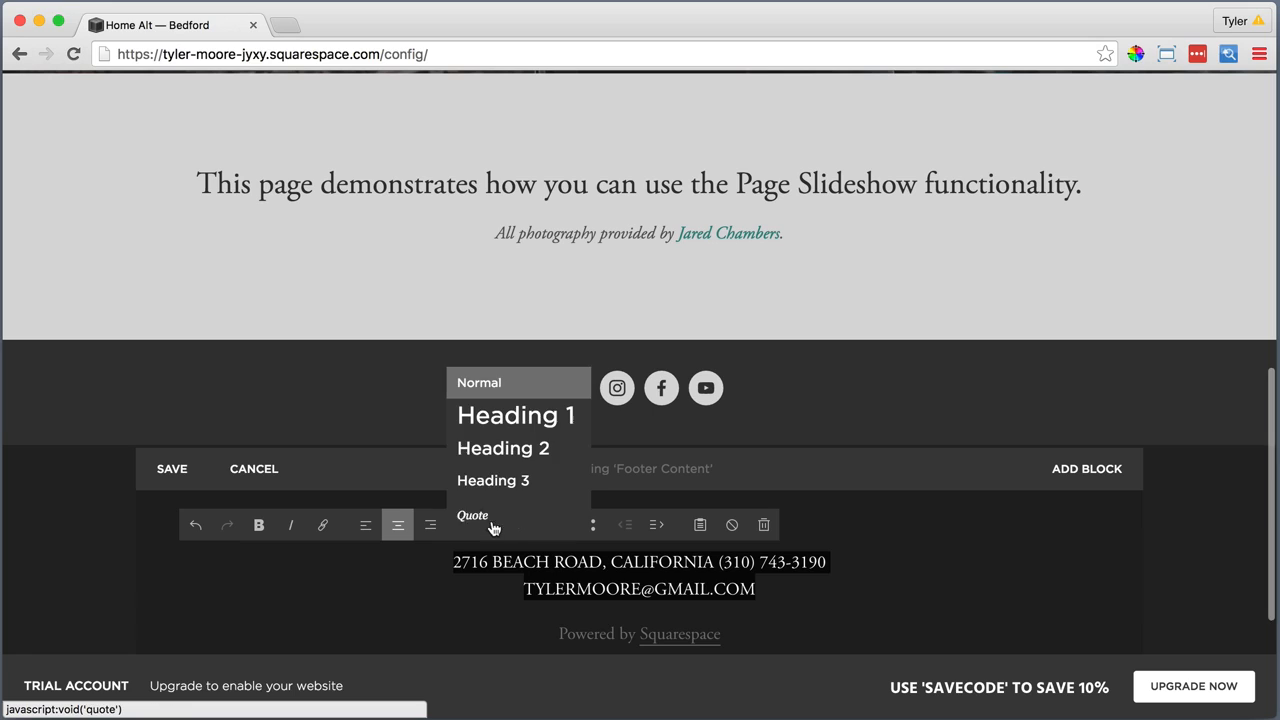
left_click(511, 480)
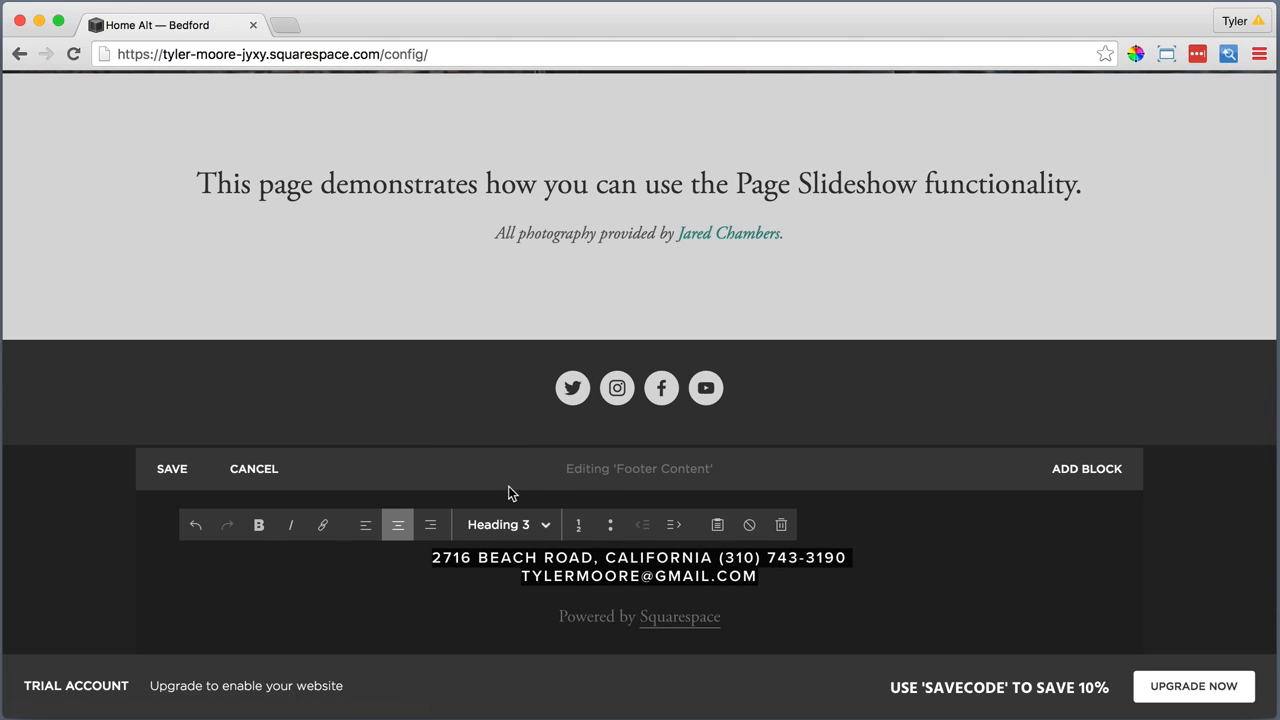
Delete the "Powered by Squarespace" line from the footer and save the footer content
left_click_drag(726, 617, 542, 619)
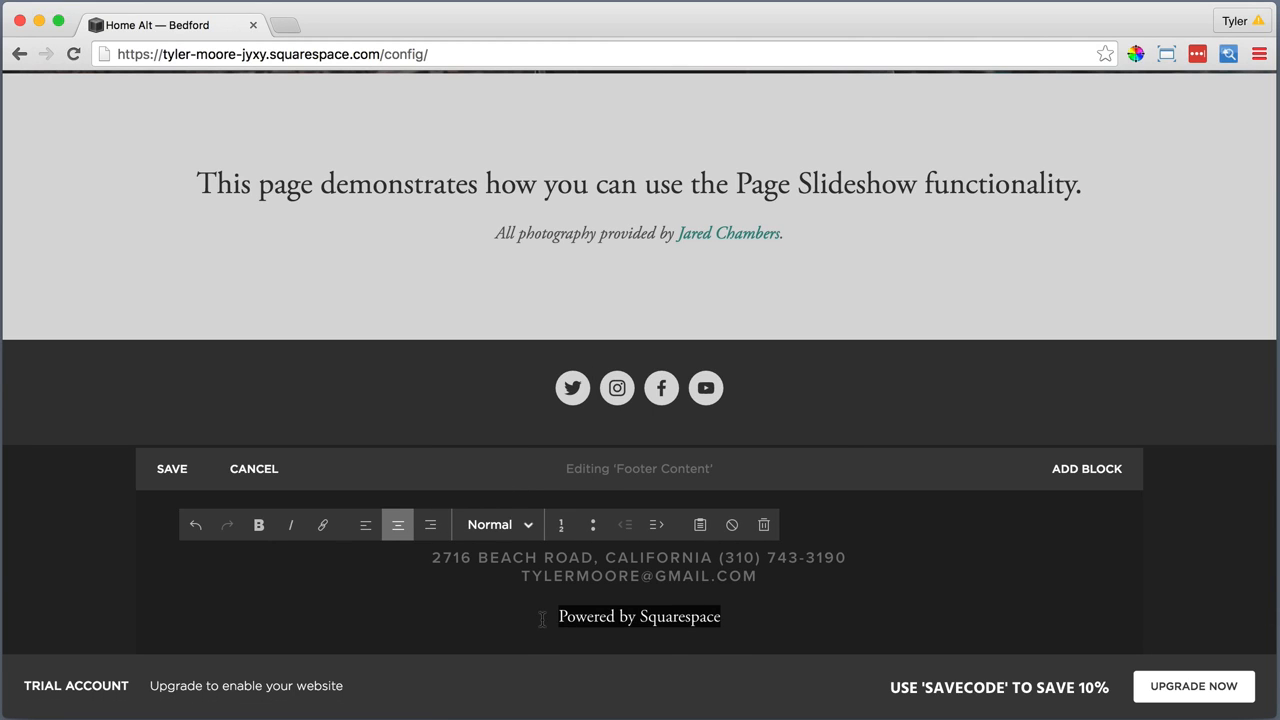
key("BackSpace")
key("BackSpace")
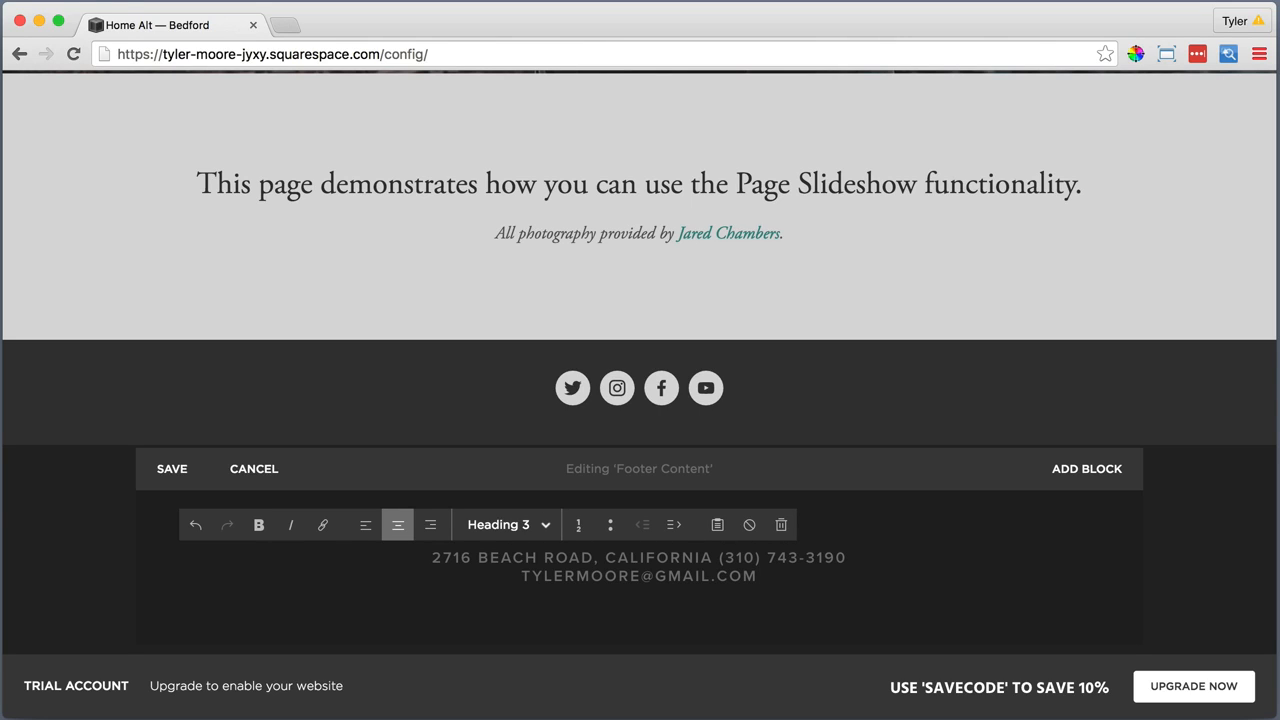
left_click(168, 469)
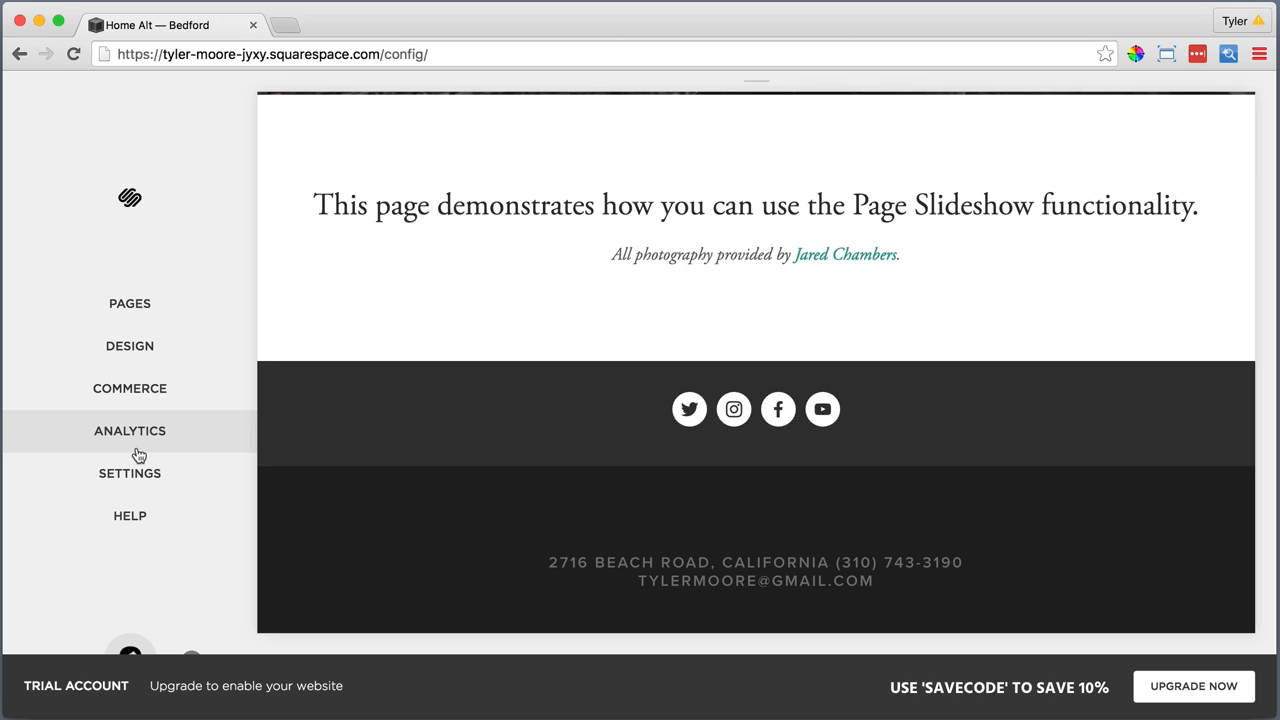
Set the Footer Text Color to rgba(255,255,255,0.8) in the Style Editor, save the change and return to the site's main menu
left_click(143, 350)
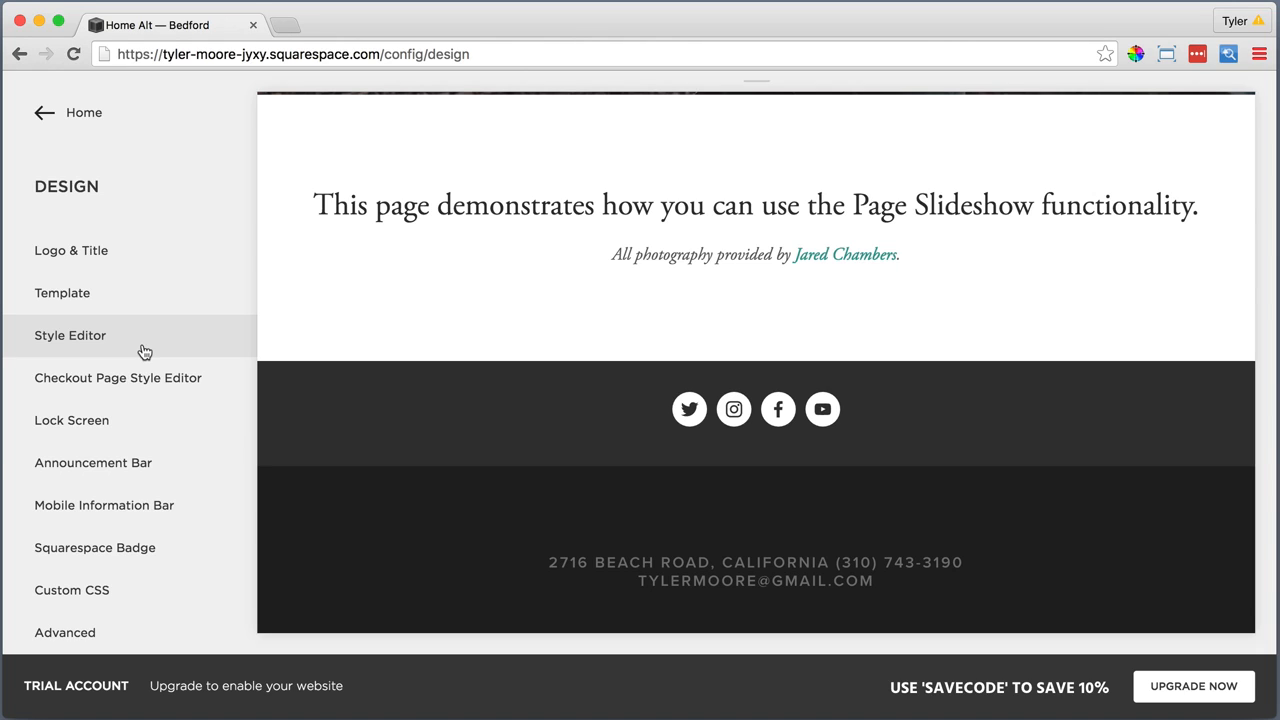
left_click(144, 351)
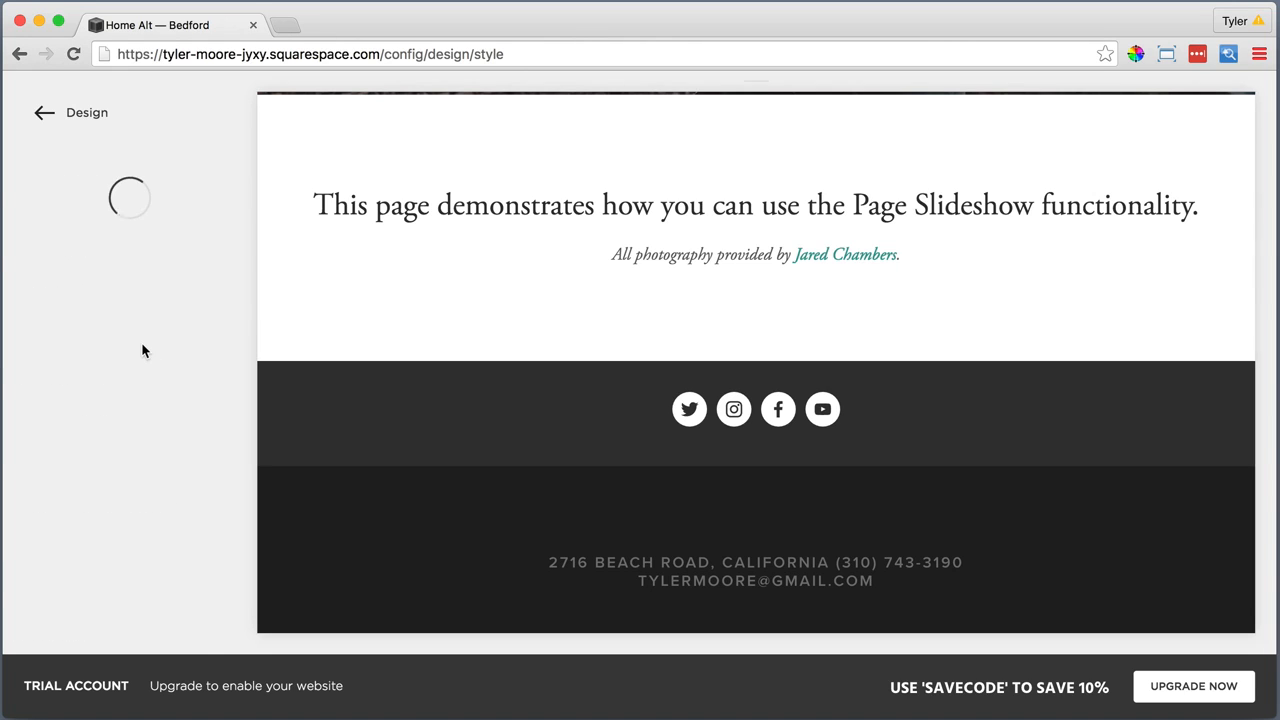
scroll(144, 351, "down", 6)
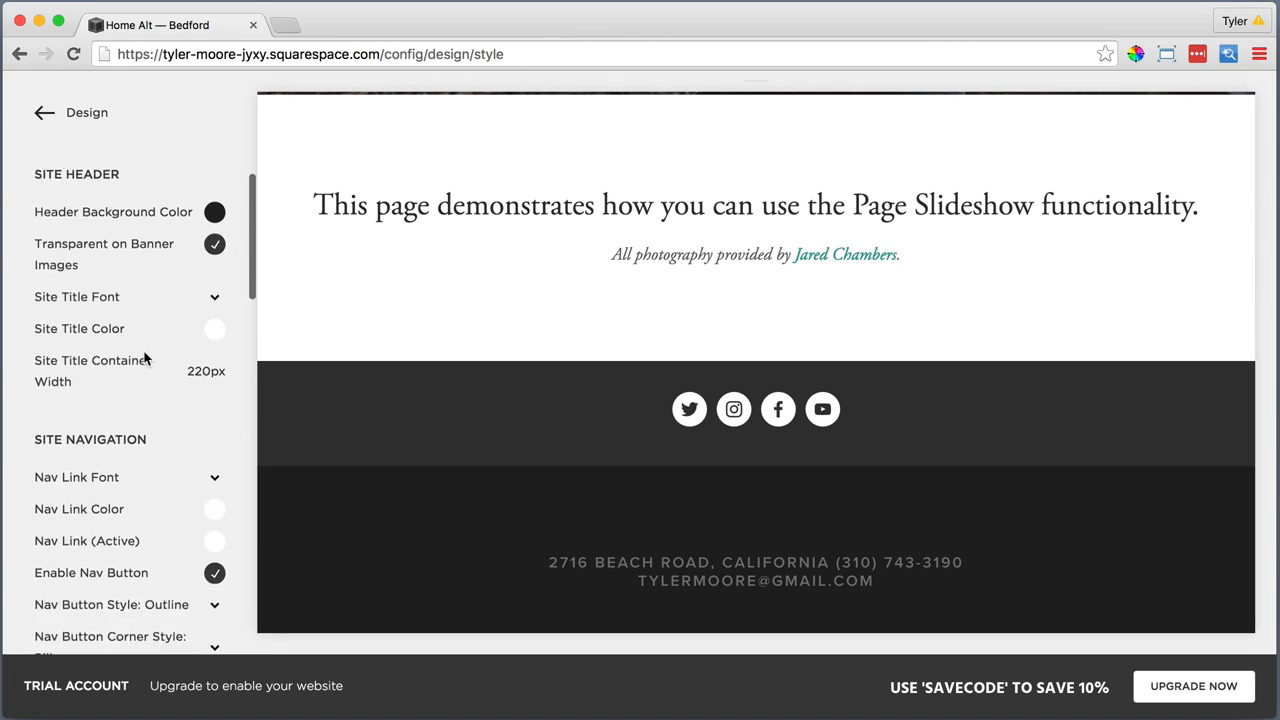
scroll(144, 361, "down", 7)
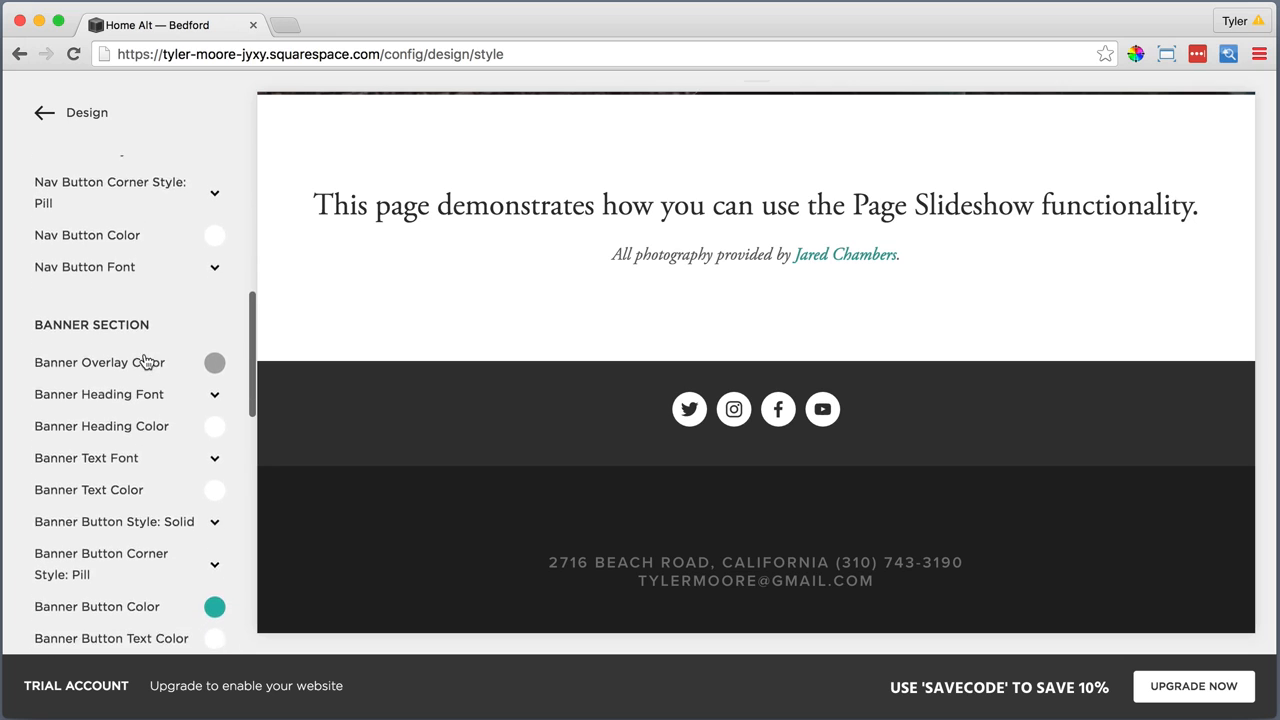
scroll(145, 362, "down", 6)
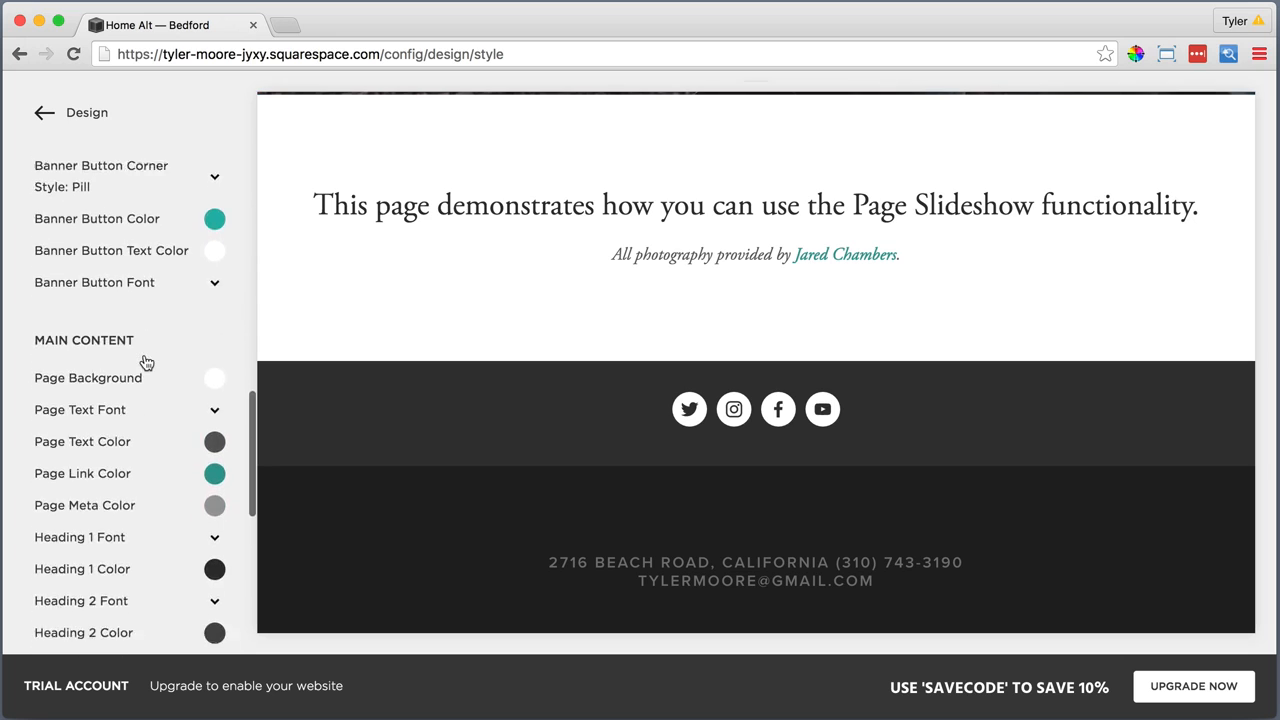
scroll(146, 362, "down", 3)
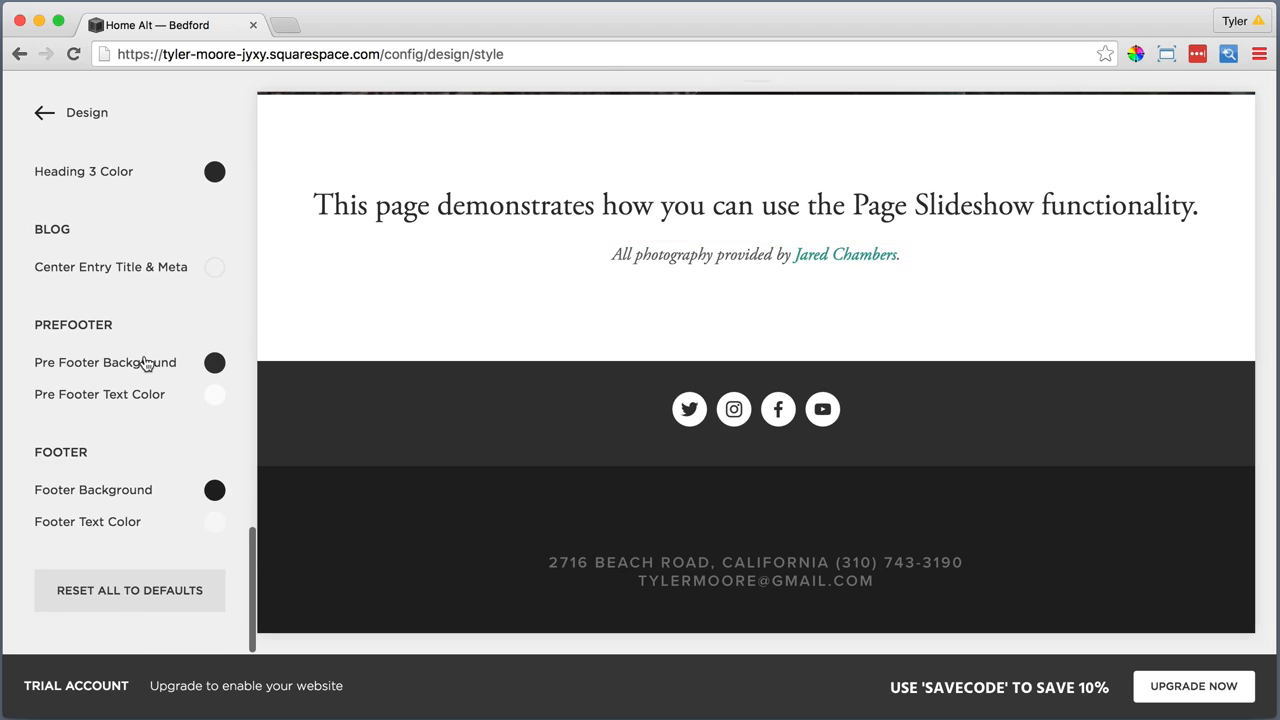
left_click(114, 523)
left_click(176, 431)
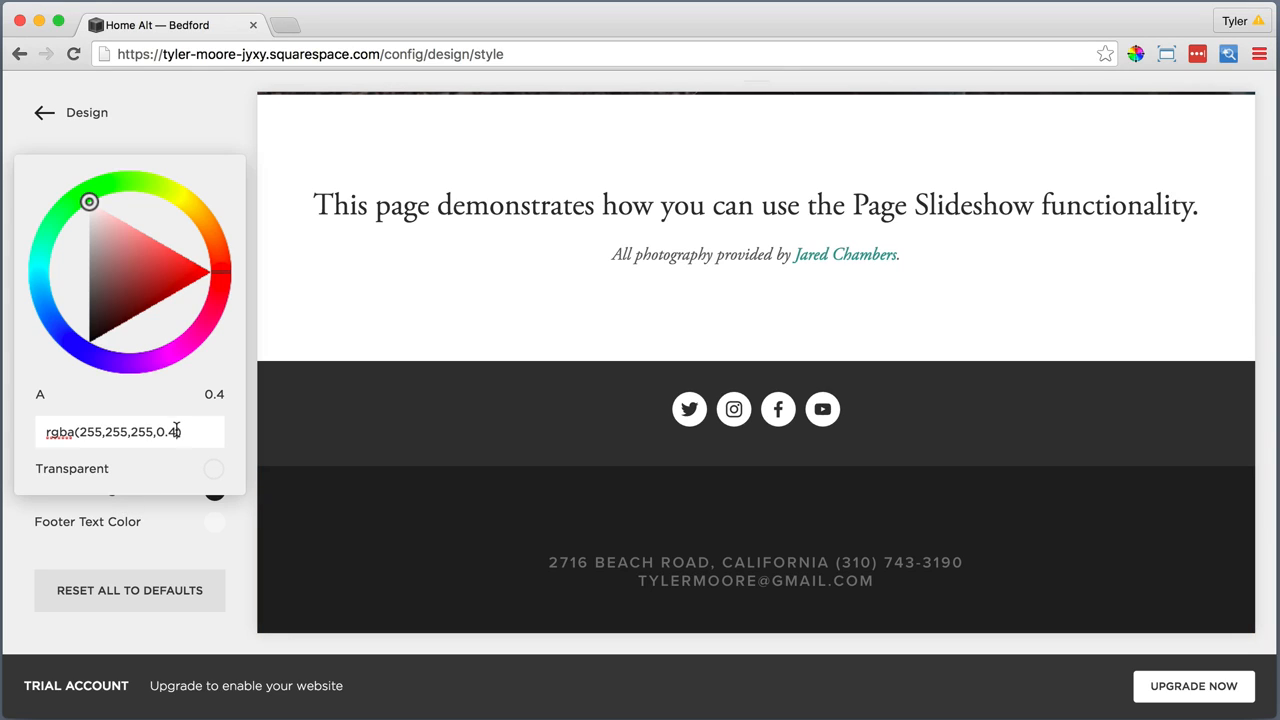
key("BackSpace")
key("BackSpace")
type("8)")
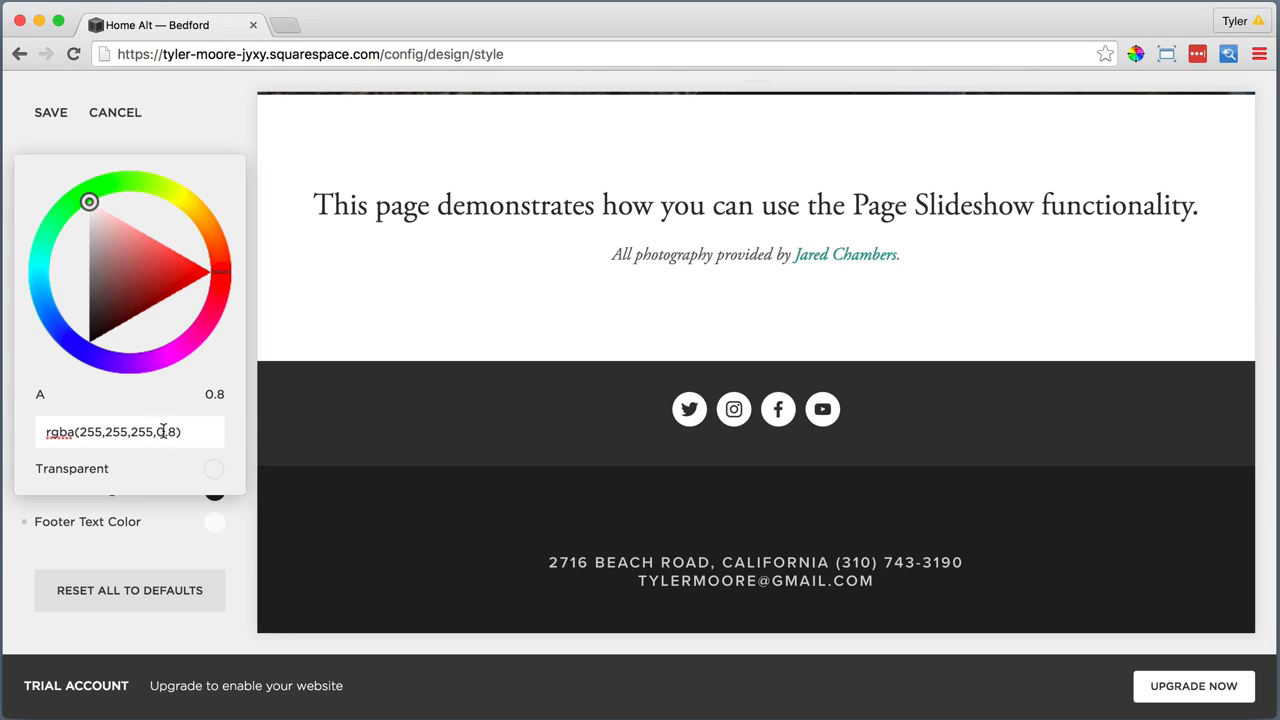
left_click(108, 539)
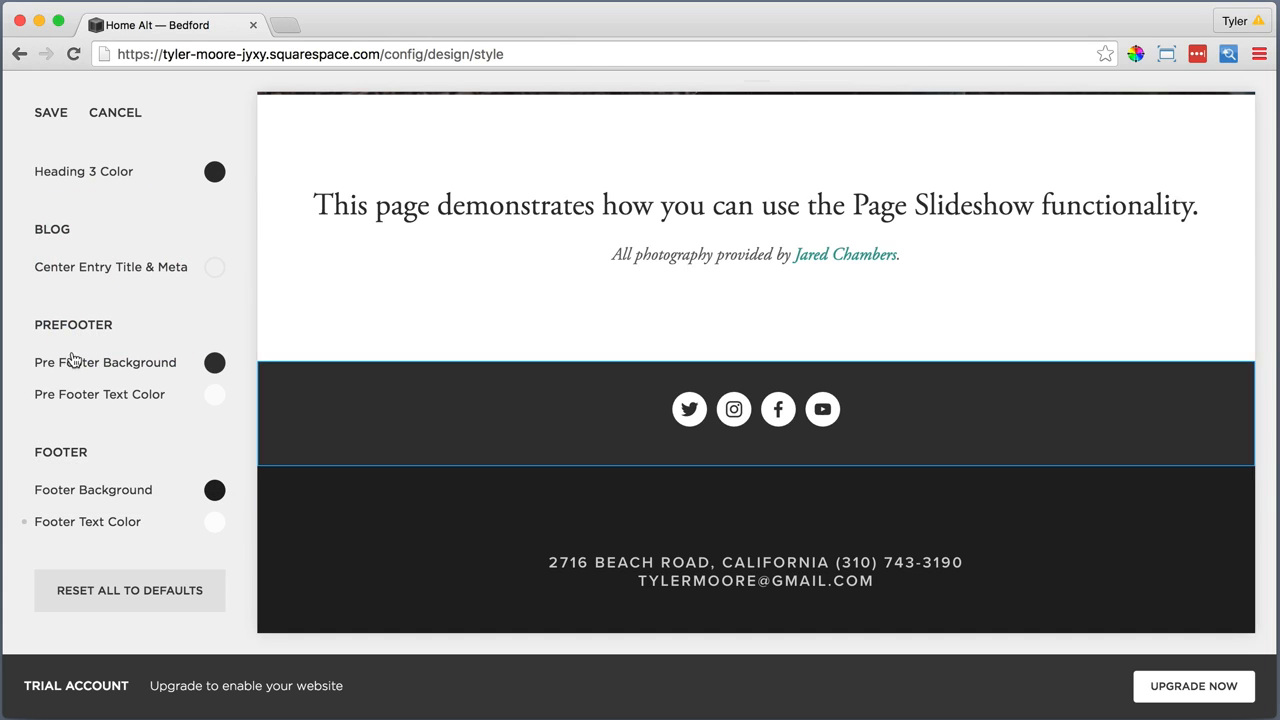
left_click(50, 112)
left_click(69, 113)
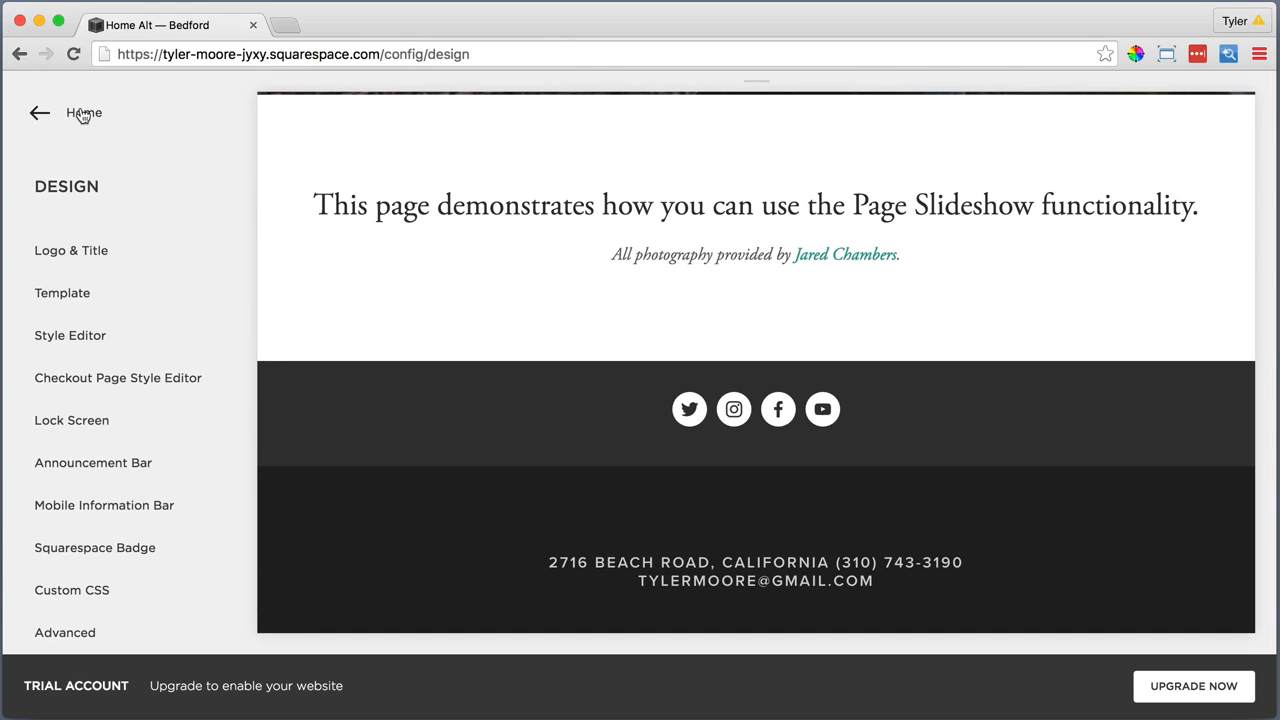
left_click(83, 113)
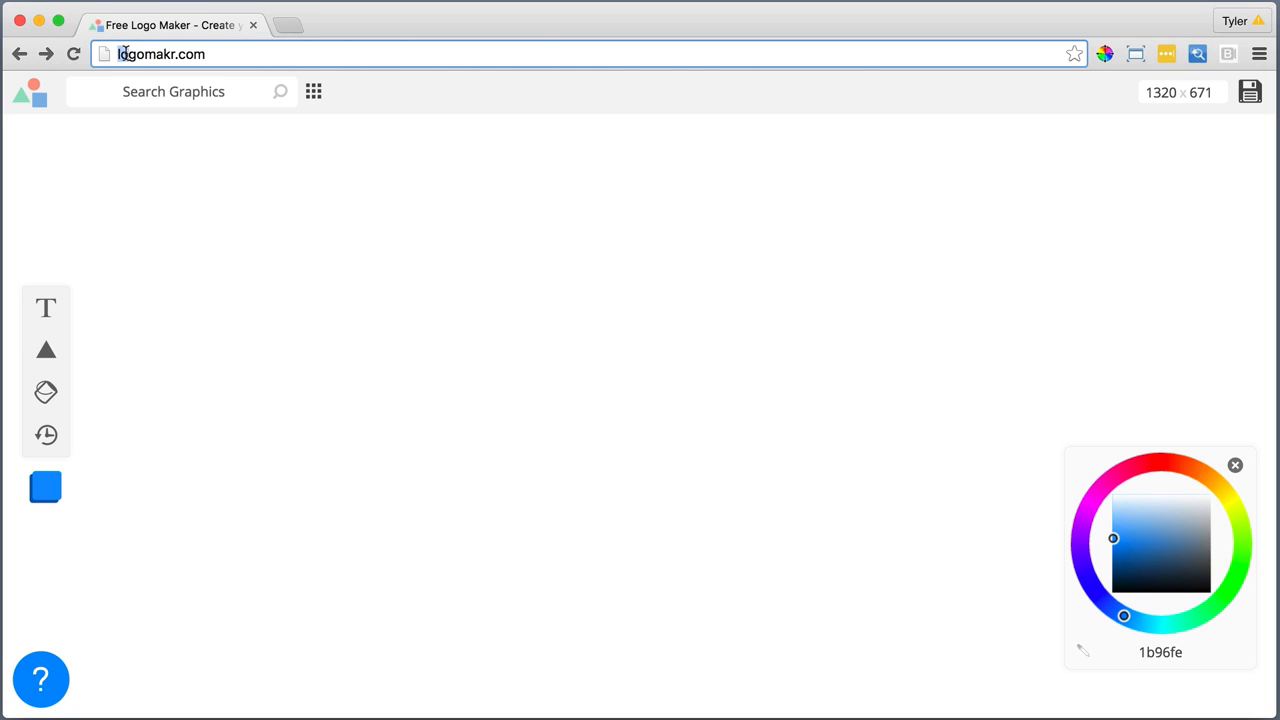
On logomakr.com, search the graphics for "simple" and add the bold cloud outline to the canvas
left_click_drag(146, 54, 217, 56)
left_click(224, 54)
left_click(231, 95)
type("sim")
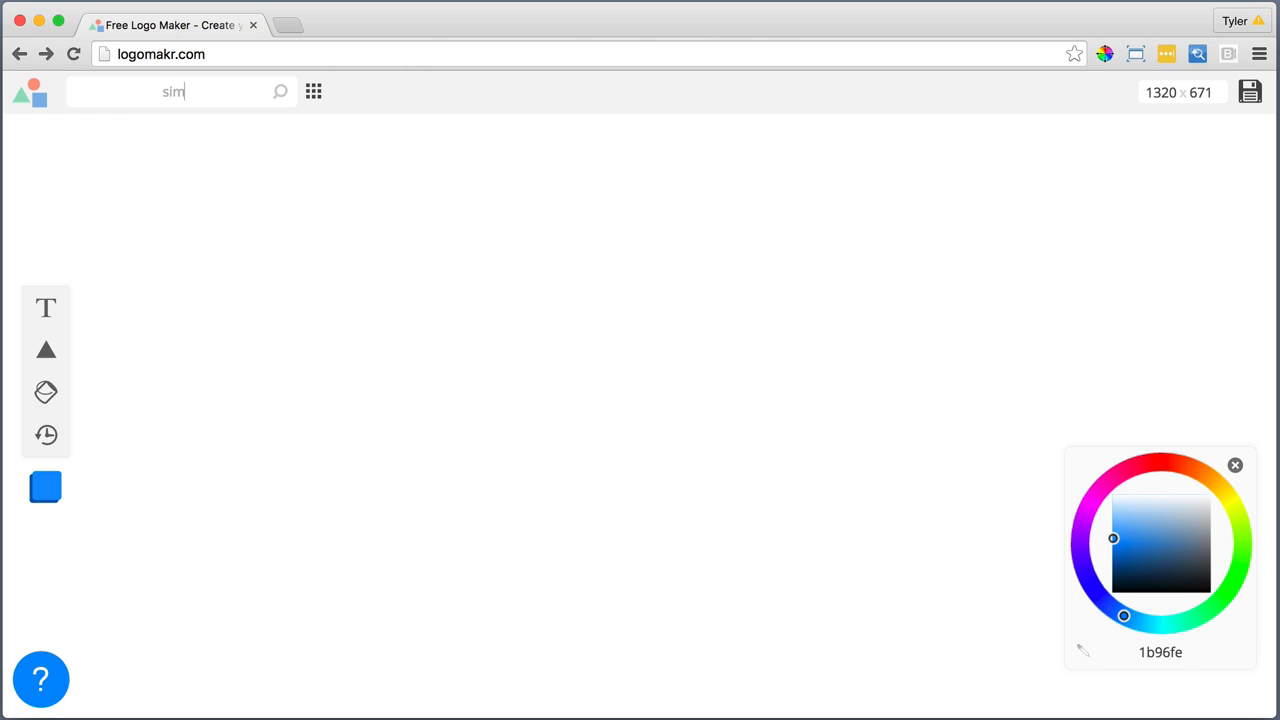
type("ple")
key("Return")
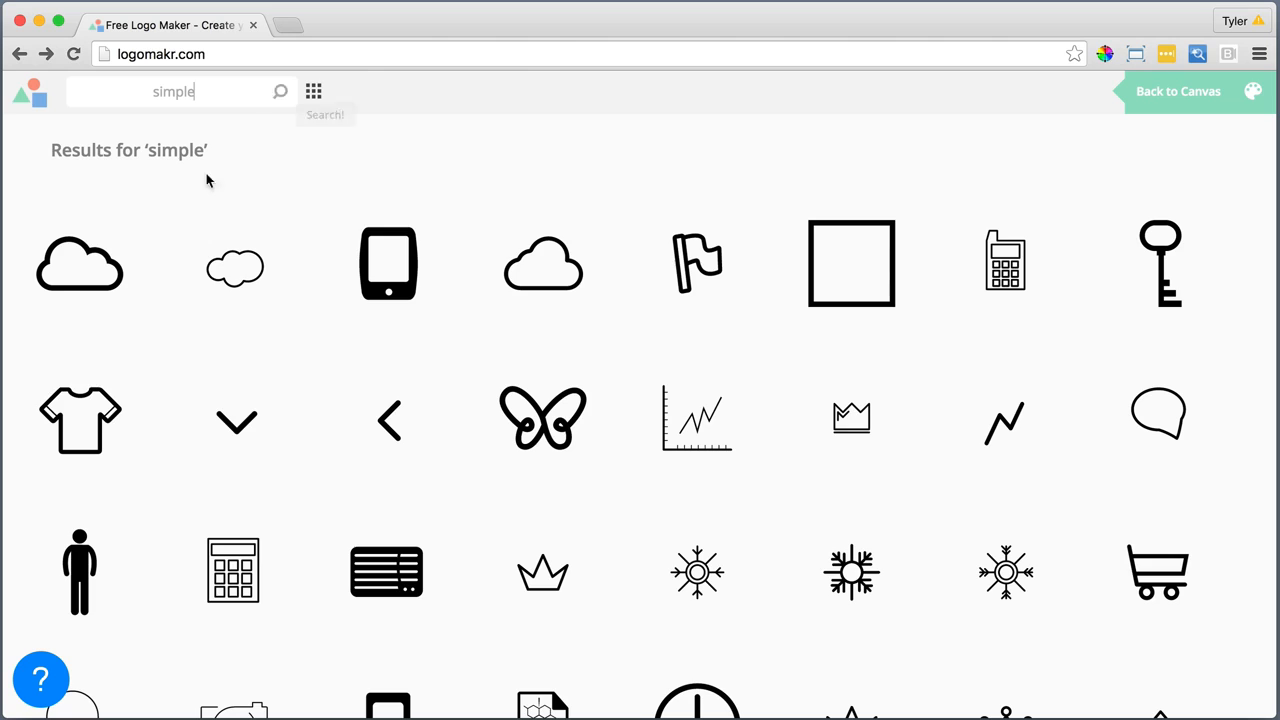
left_click(96, 267)
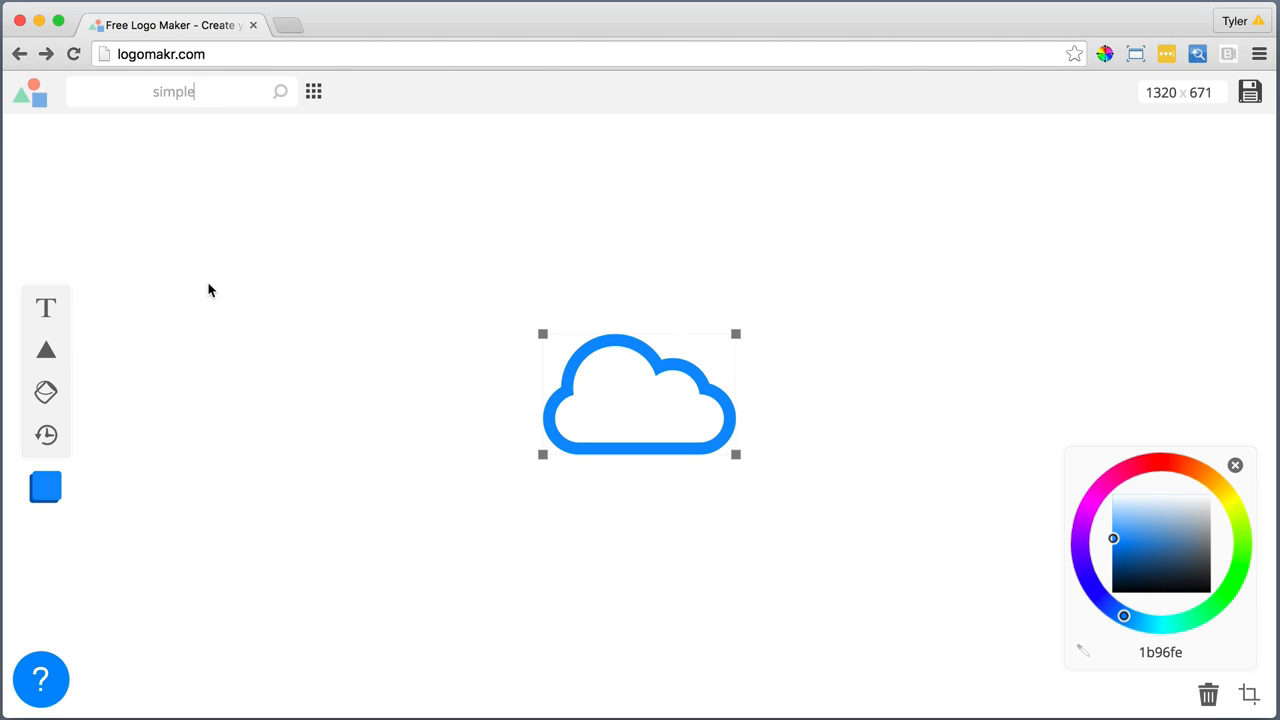
Recolor the cloud to white (ffffff) and switch the canvas to a black background
left_click(1152, 566)
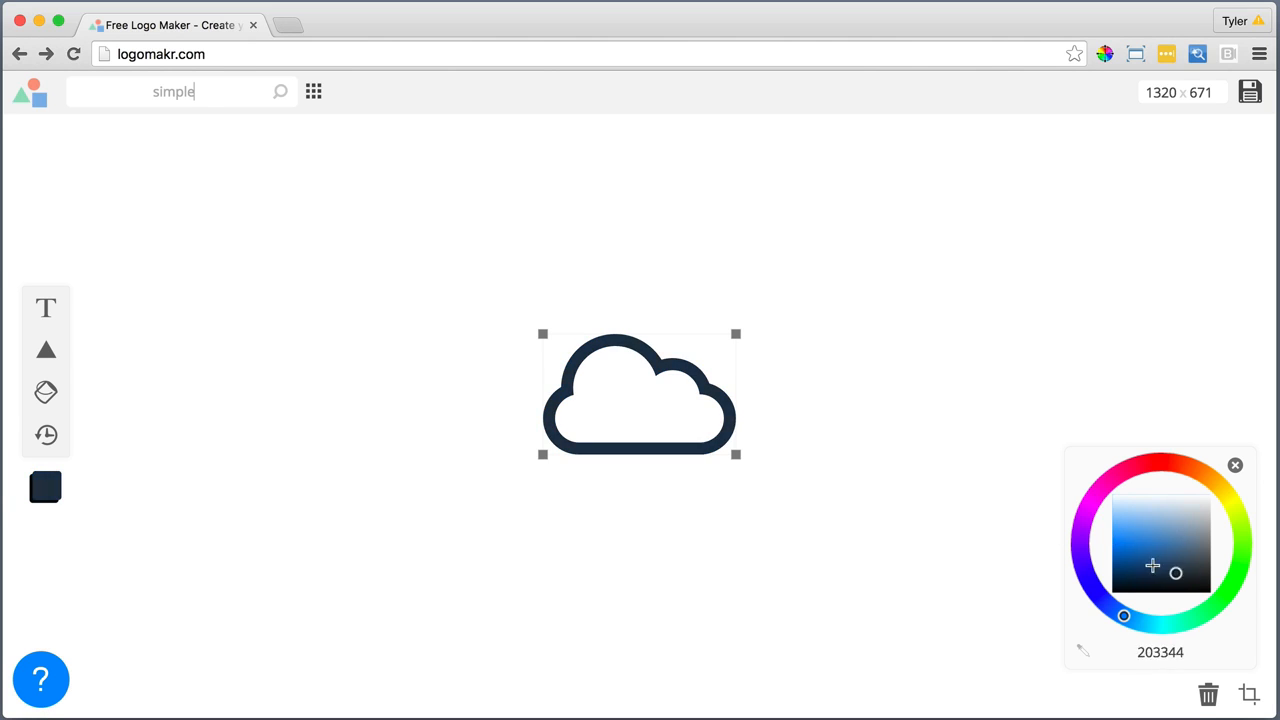
mouse_move(1152, 566)
left_mouse_down()
mouse_move(1123, 523)
mouse_move(1189, 514)
mouse_move(1197, 500)
mouse_move(1122, 556)
mouse_move(1123, 517)
mouse_move(1117, 571)
mouse_move(1131, 529)
mouse_move(1238, 476)
left_mouse_up()
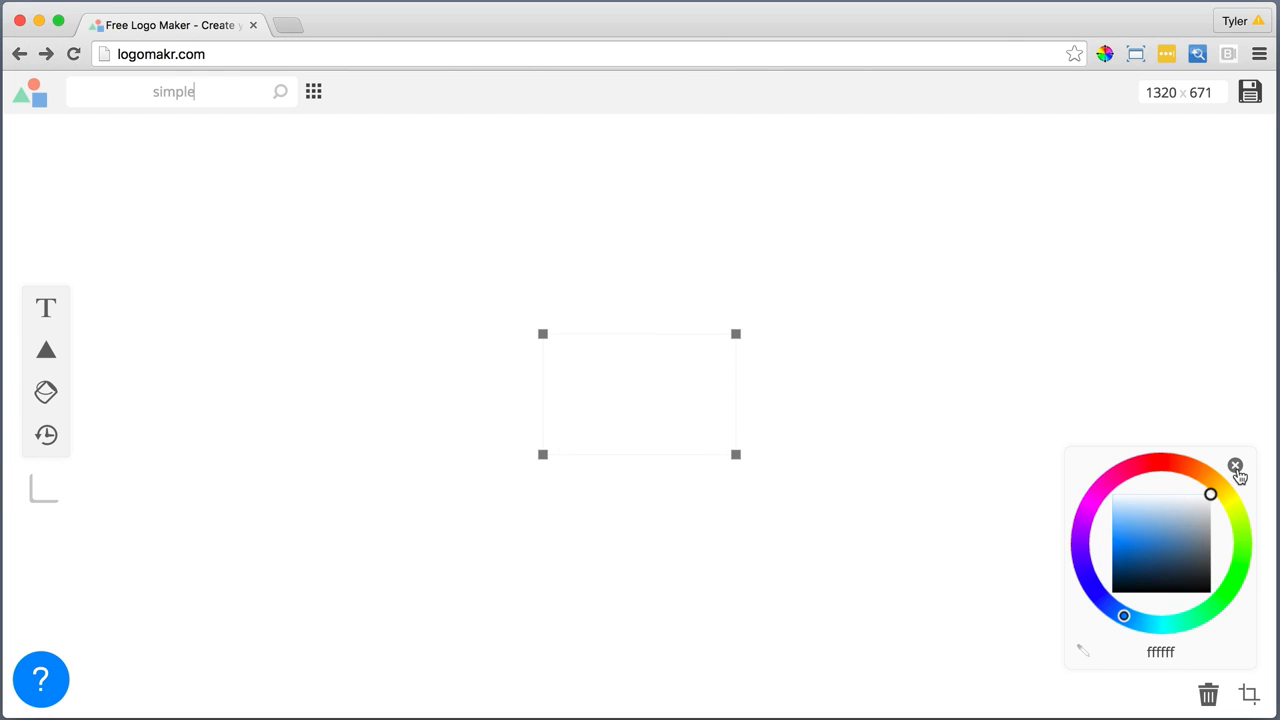
left_click_drag(665, 400, 543, 403)
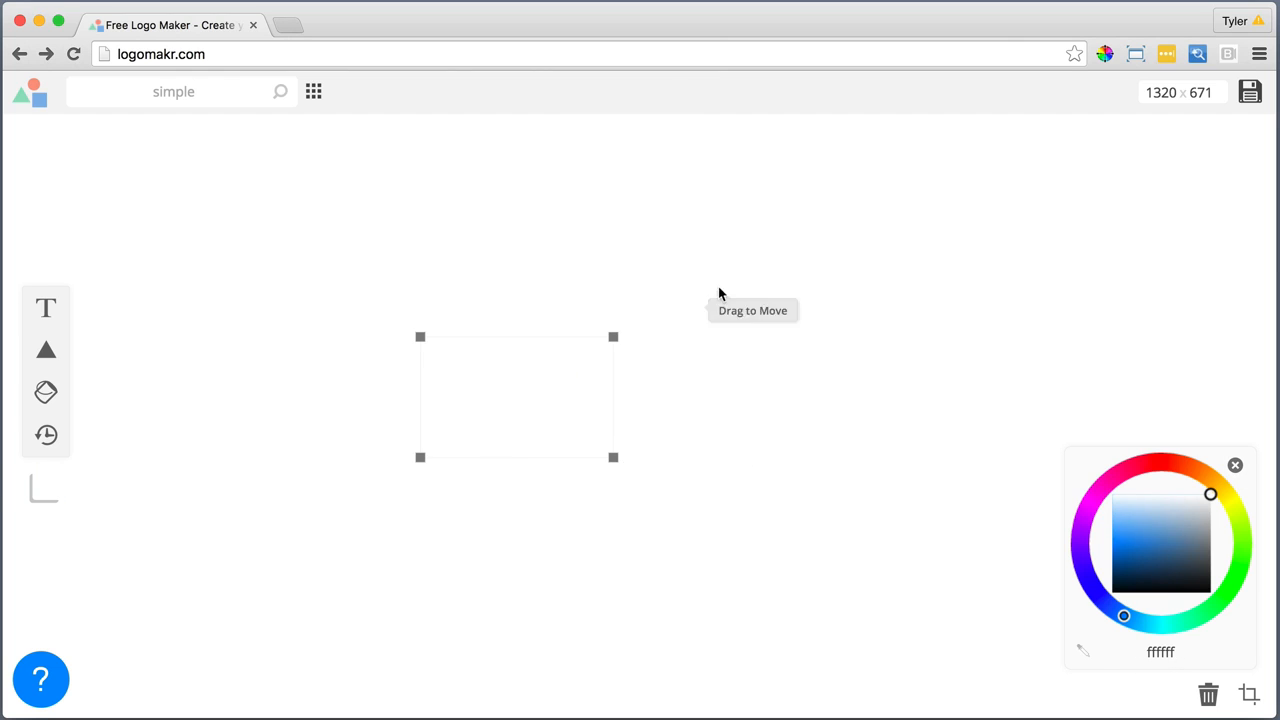
right_click(768, 283)
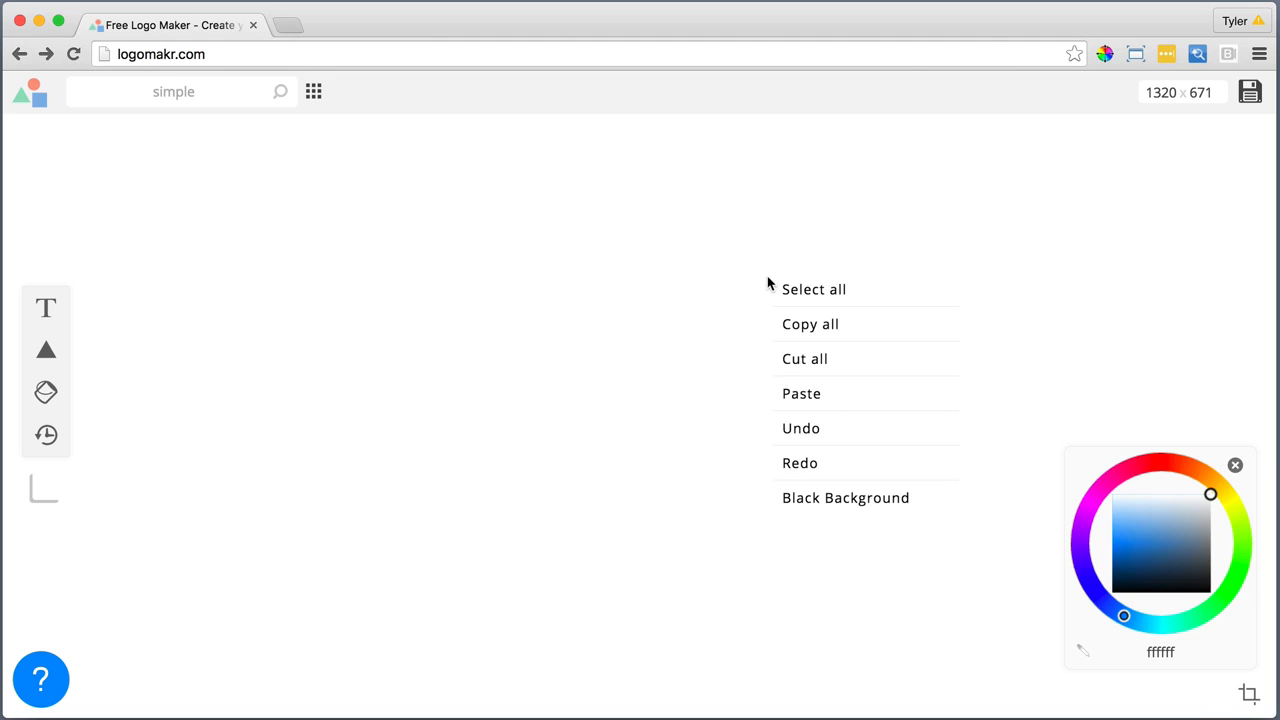
left_click(836, 503)
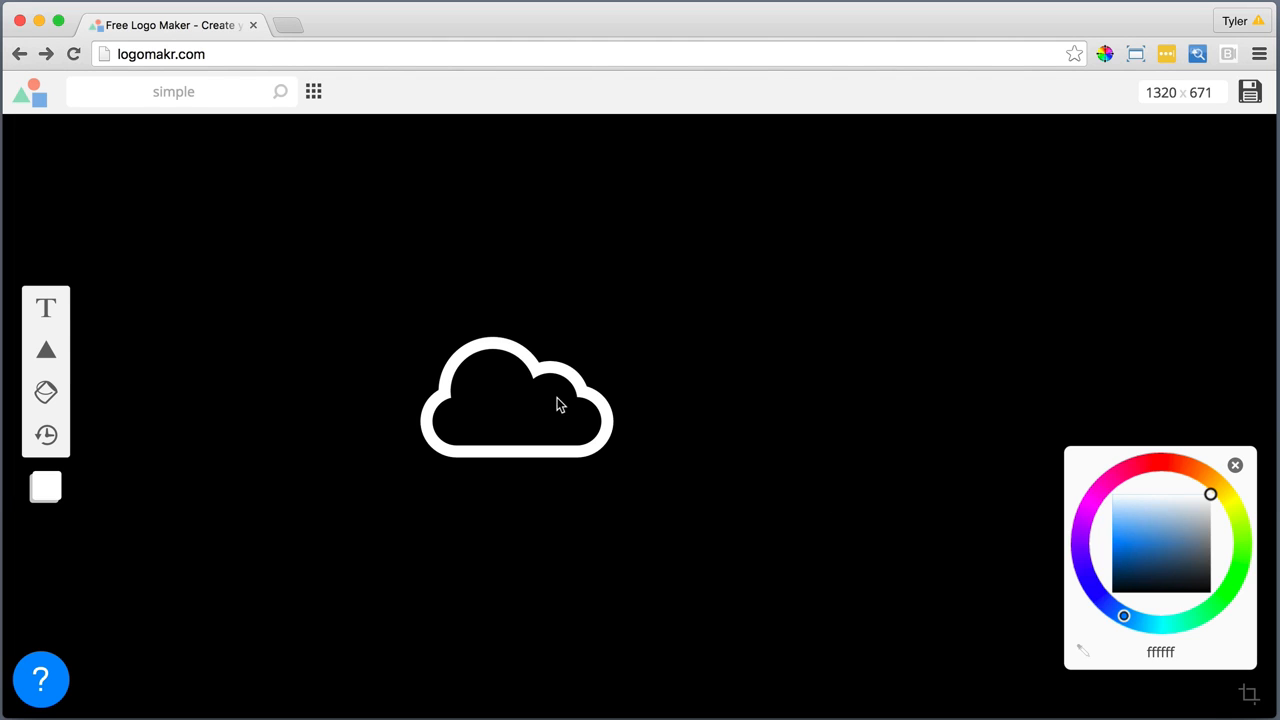
Shrink the cloud graphic and add the text "YourBusiness" beside it
left_click_drag(559, 398, 503, 392)
left_click_drag(549, 461, 477, 417)
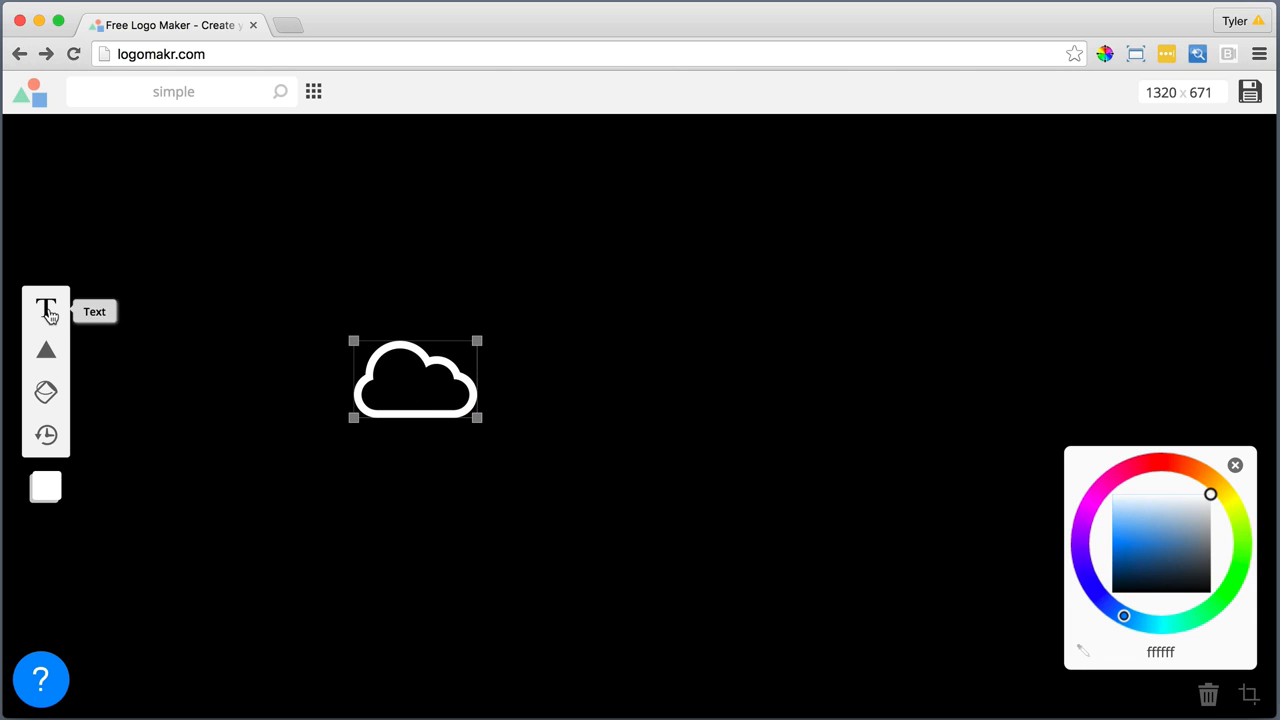
left_click(46, 308)
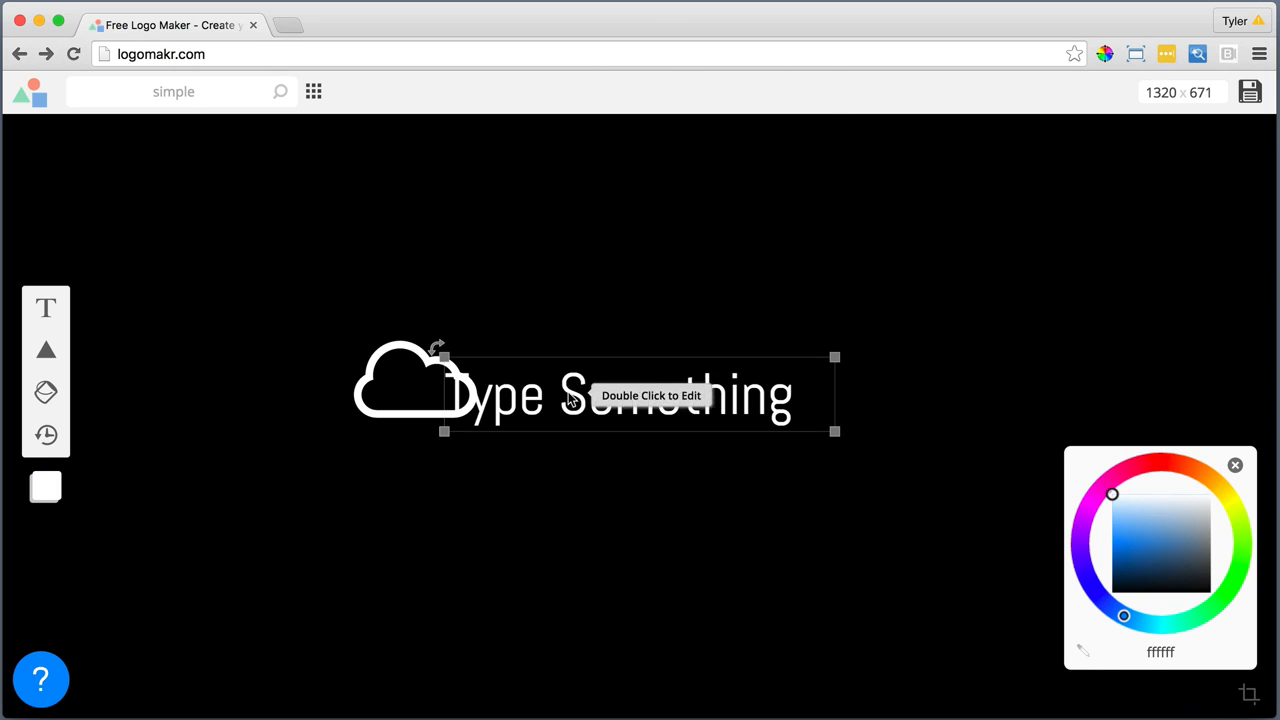
left_click_drag(569, 399, 641, 382)
double_click(668, 388)
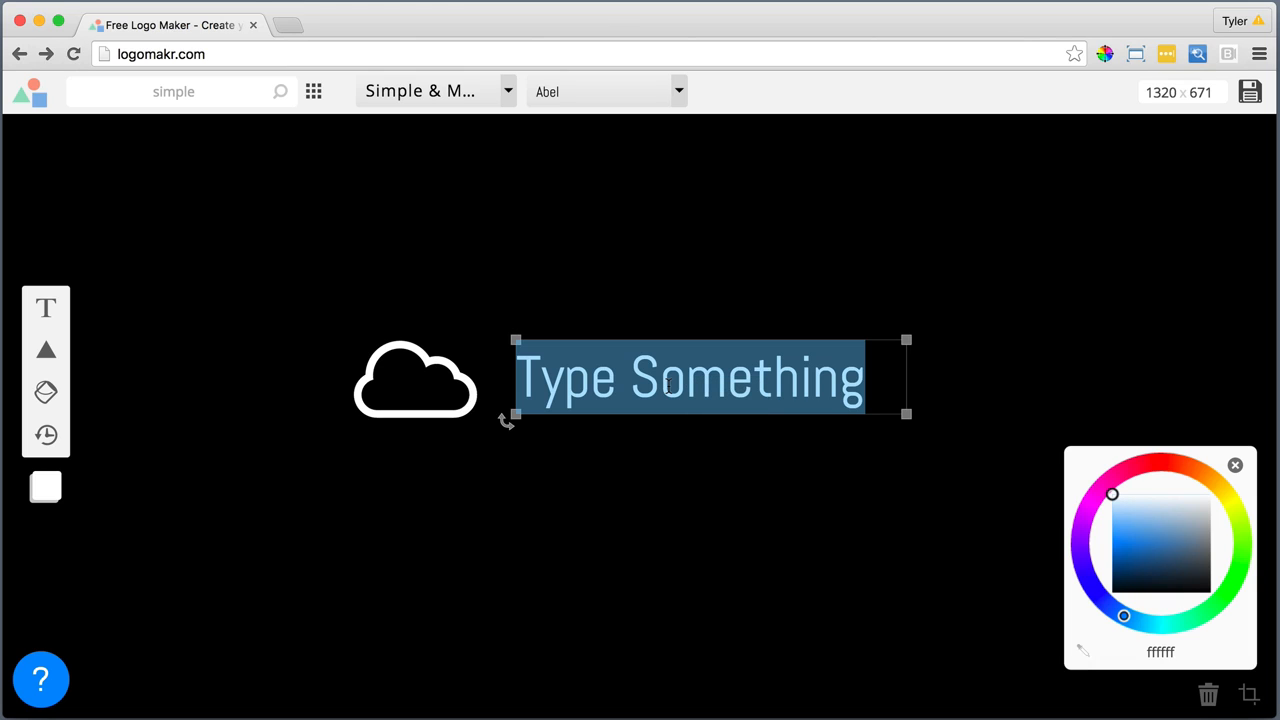
type("YourBusiness")
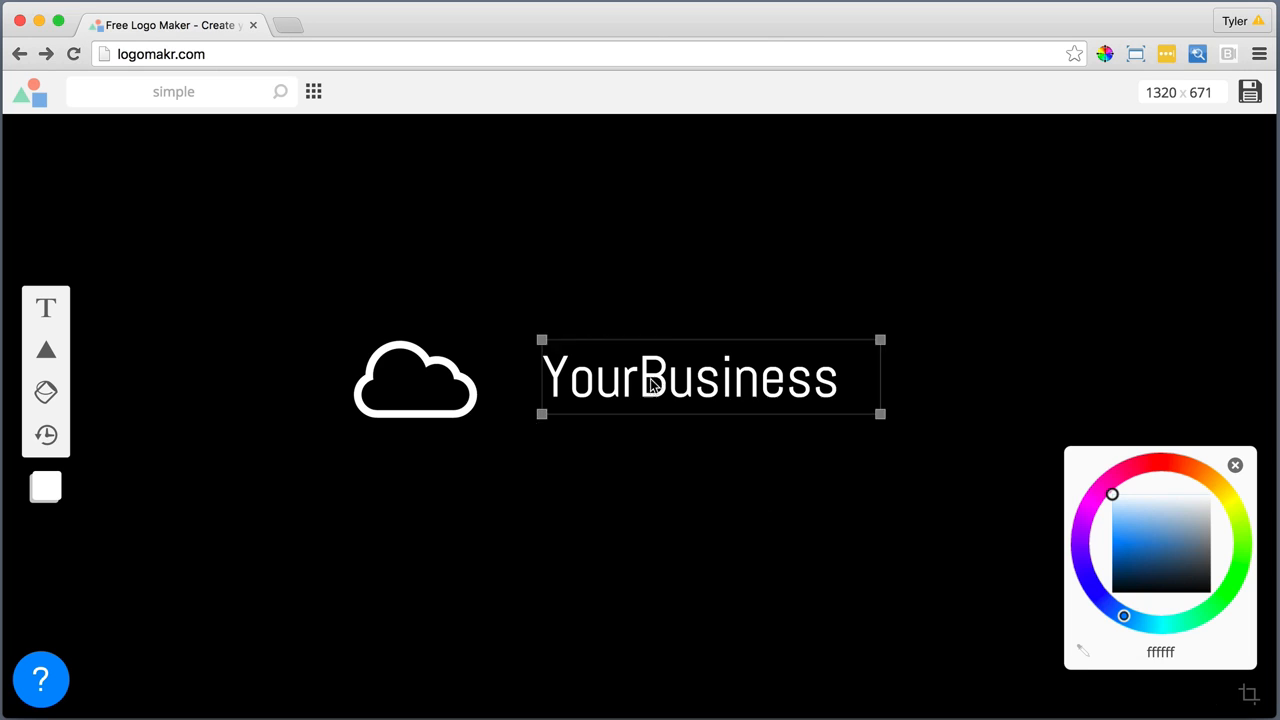
Enlarge the "YourBusiness" text right beside the cloud and scale the cloud down to match it
left_click_drag(646, 377, 606, 389)
left_click_drag(840, 425, 916, 460)
left_click(766, 451)
left_click_drag(754, 423, 733, 398)
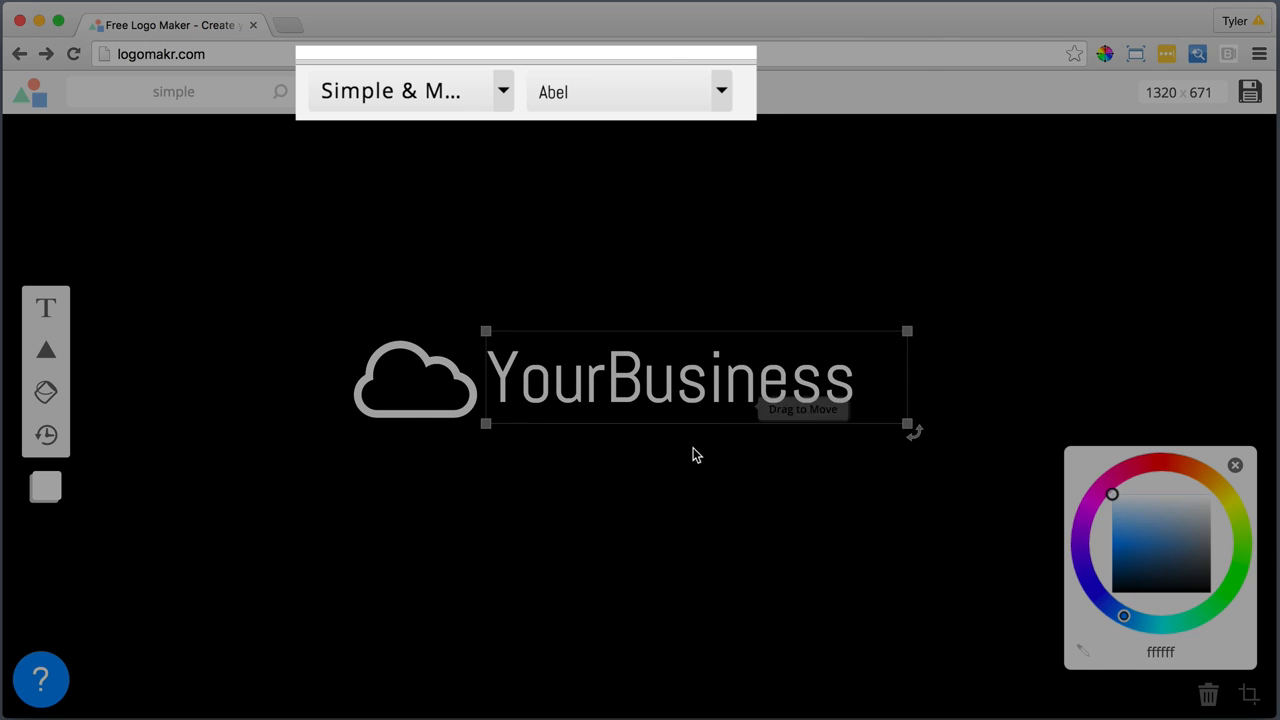
left_click(447, 417)
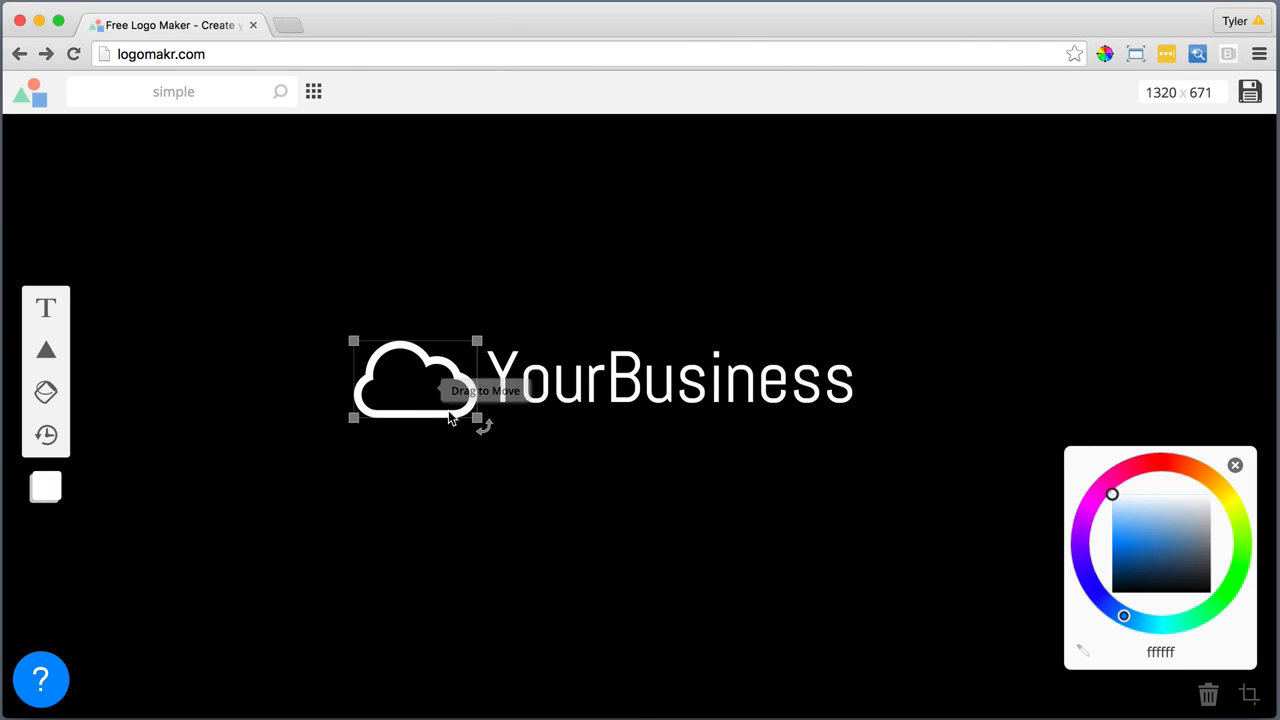
left_click_drag(477, 418, 455, 385)
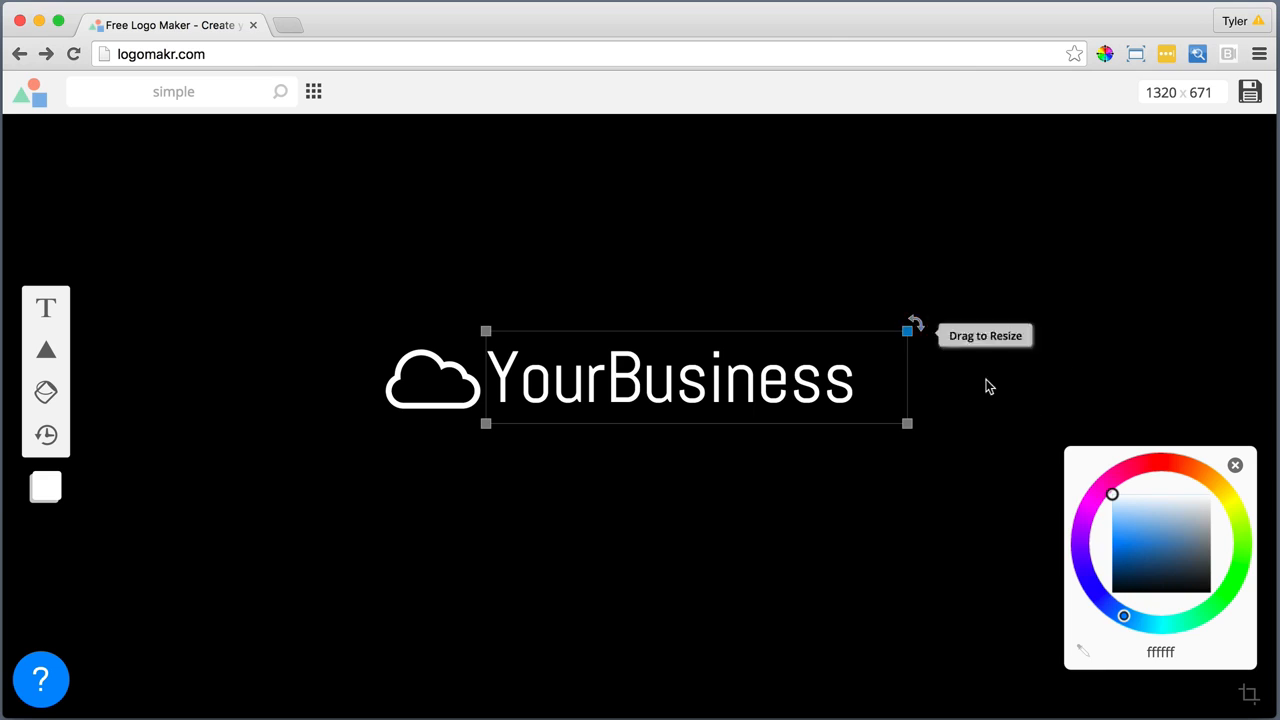
Crop the canvas tightly around the logo to 486 x 96 and save the logo
left_click(1257, 702)
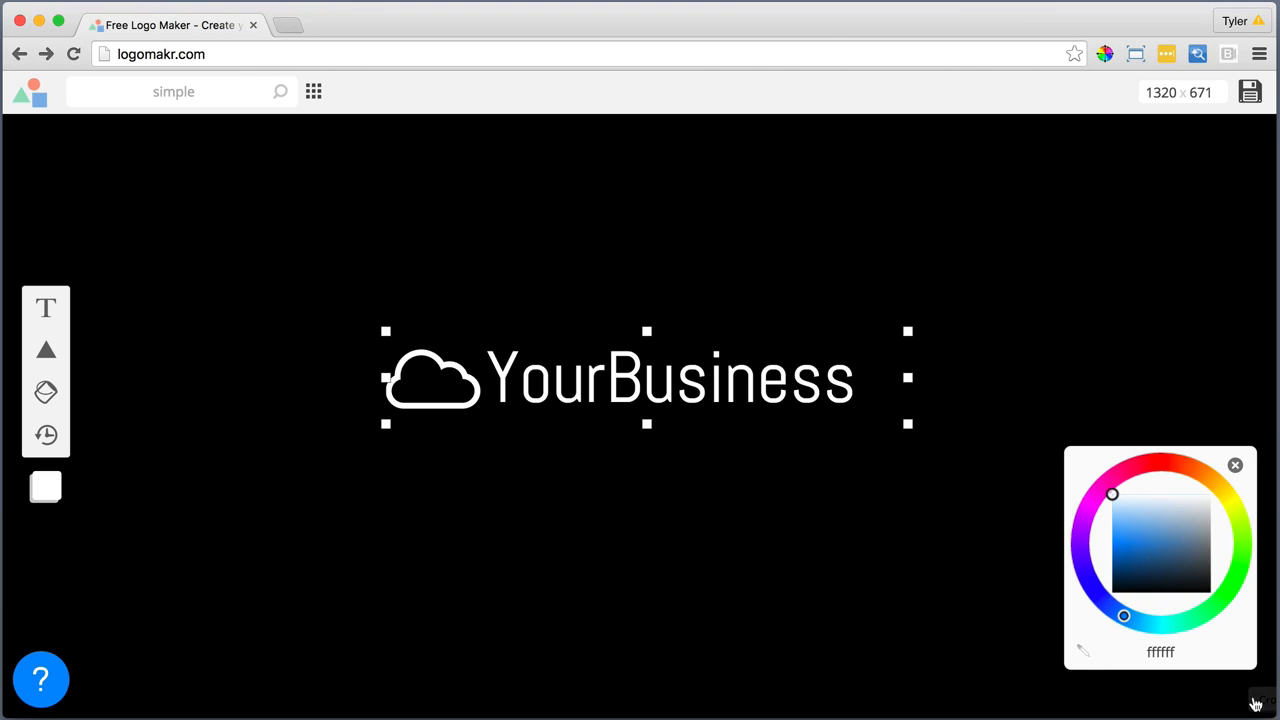
left_click(1257, 702)
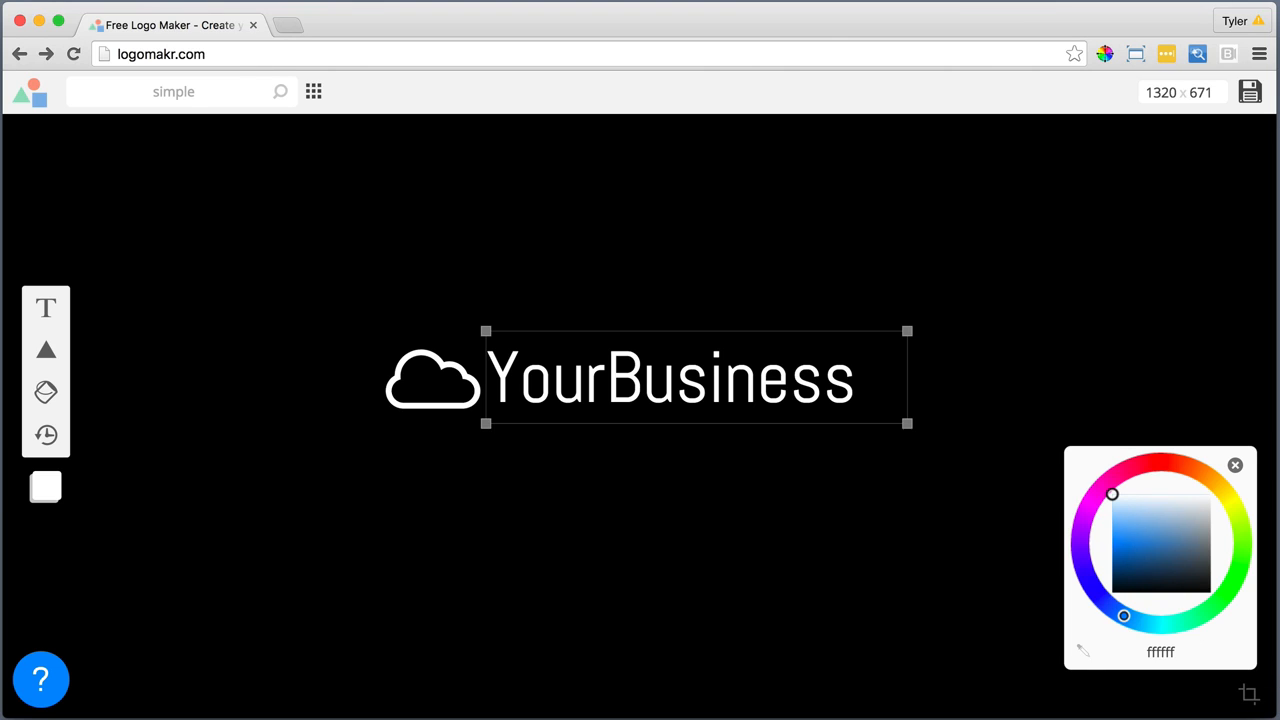
left_click(1257, 702)
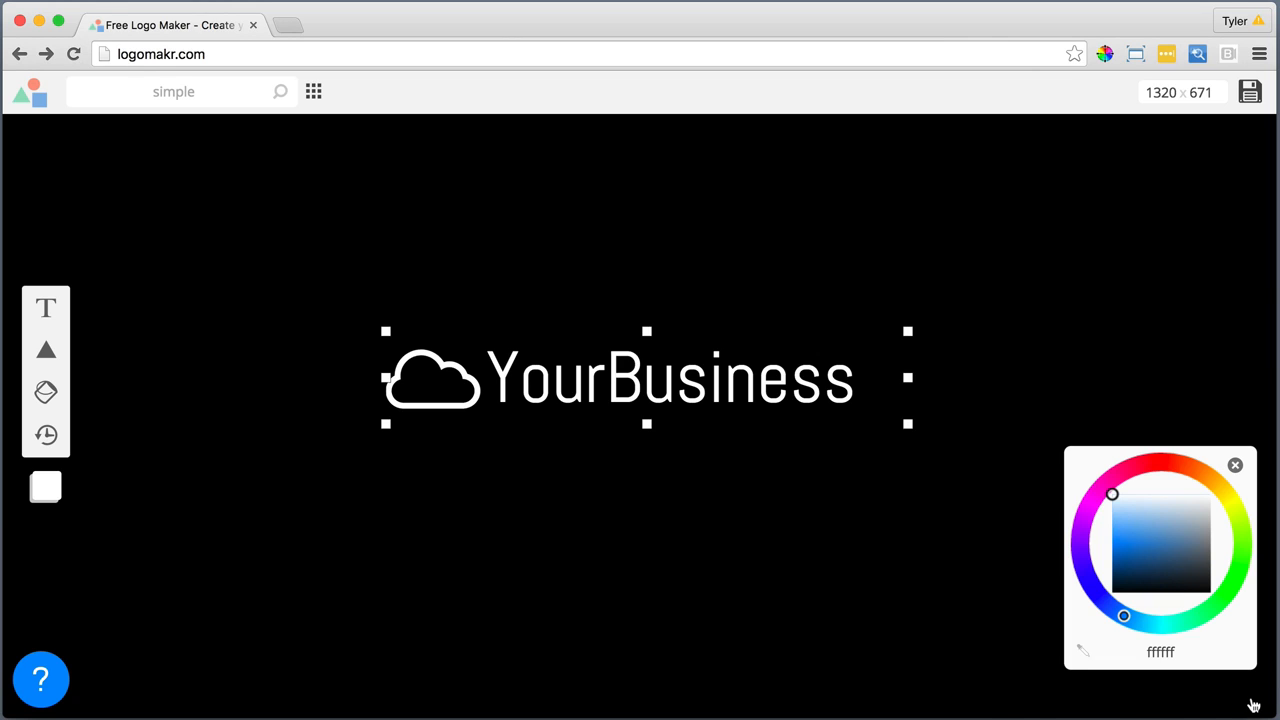
left_click(1253, 703)
left_click(1250, 703)
left_click_drag(908, 378, 856, 378)
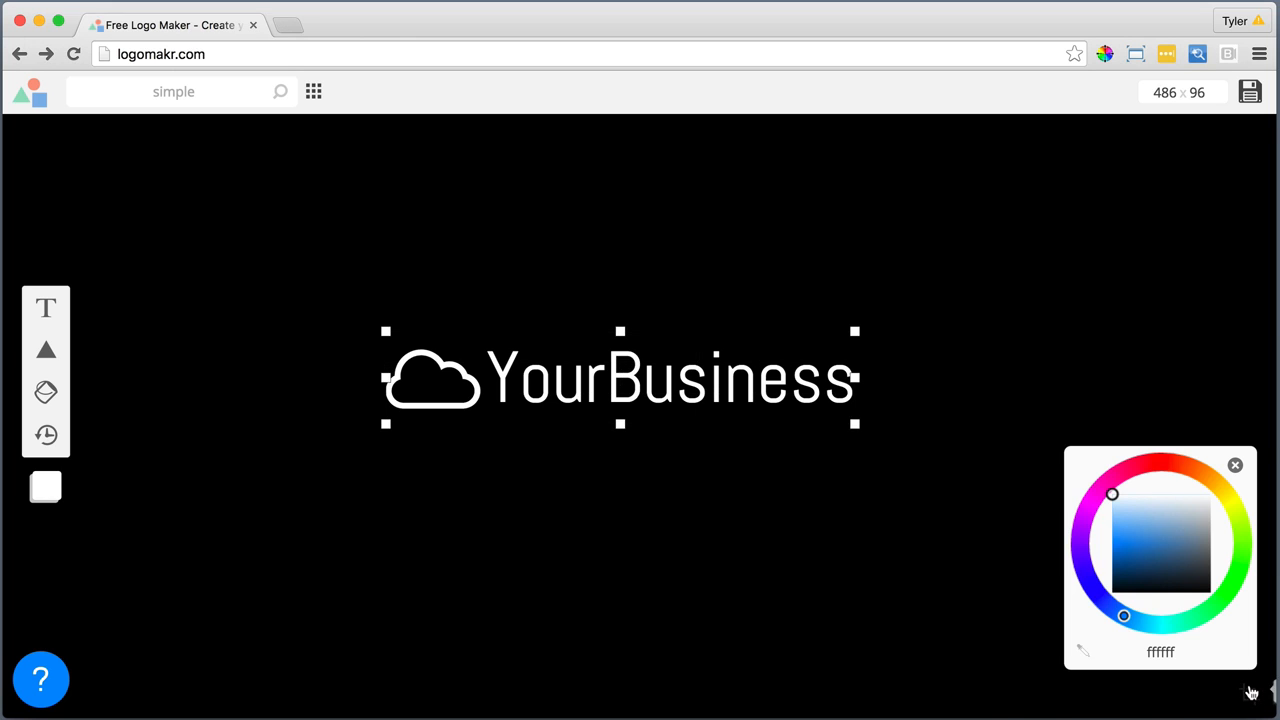
left_click(1250, 692)
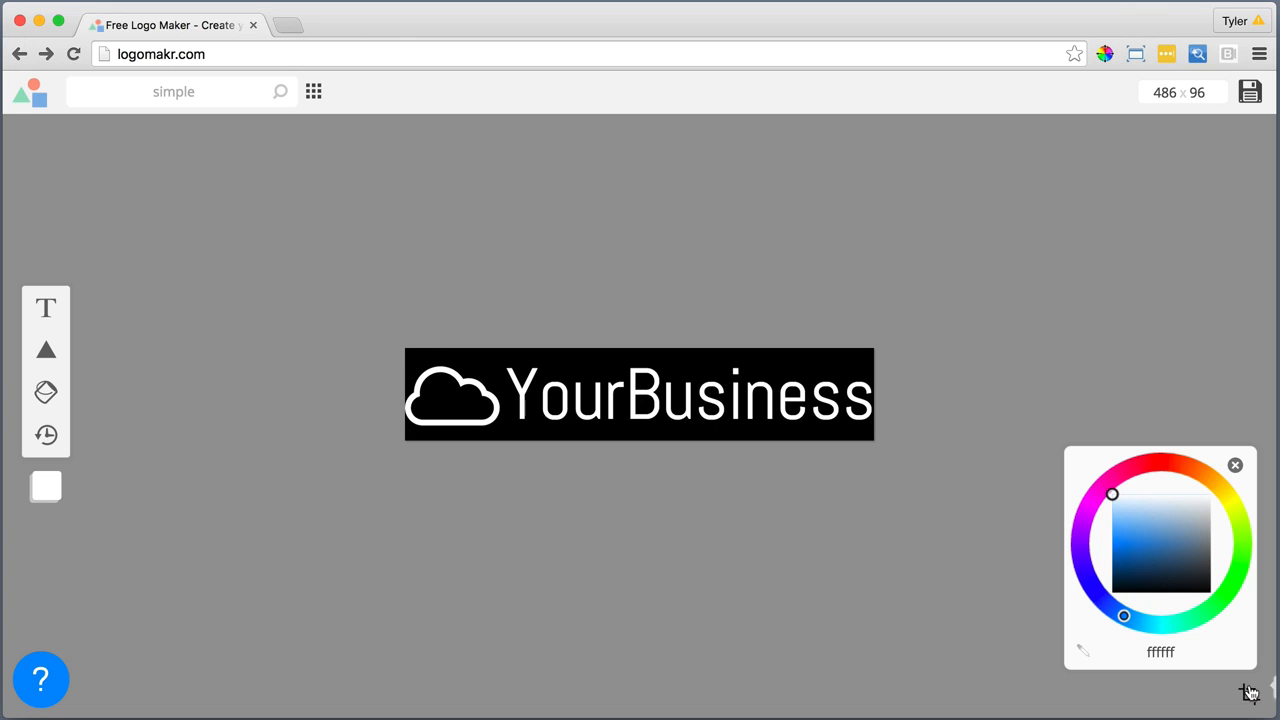
left_click(1249, 92)
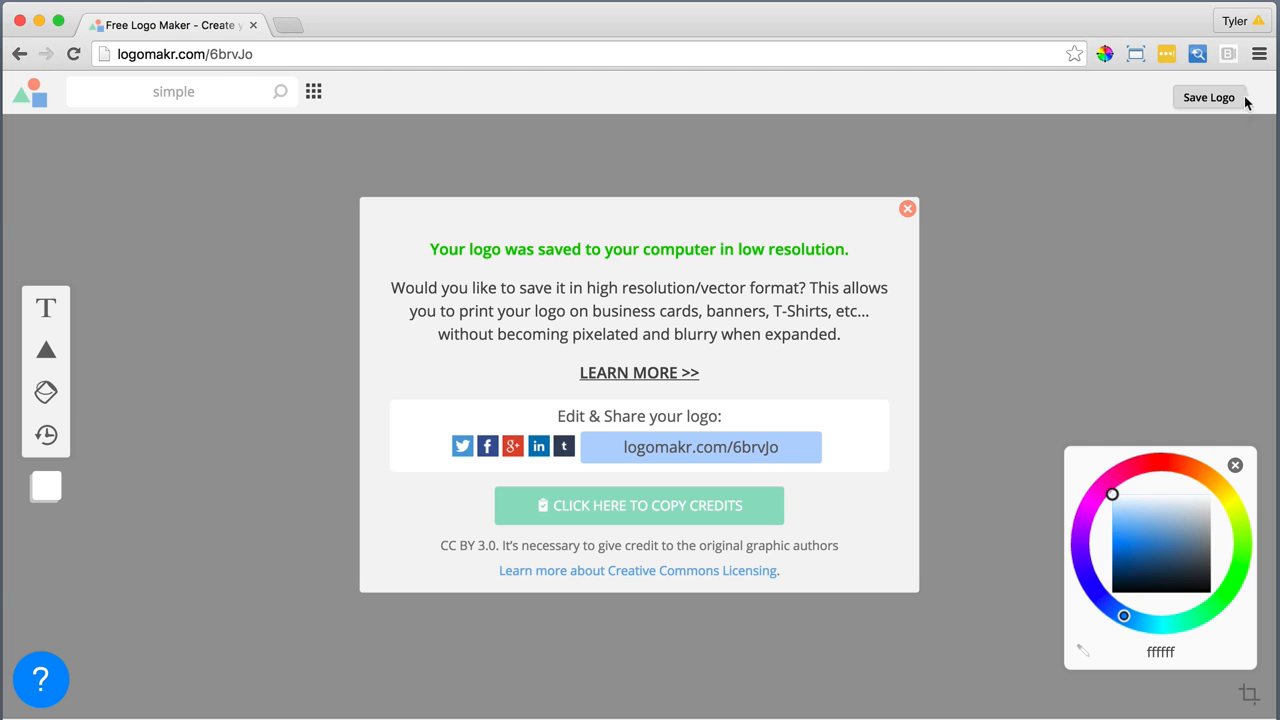
left_click(908, 210)
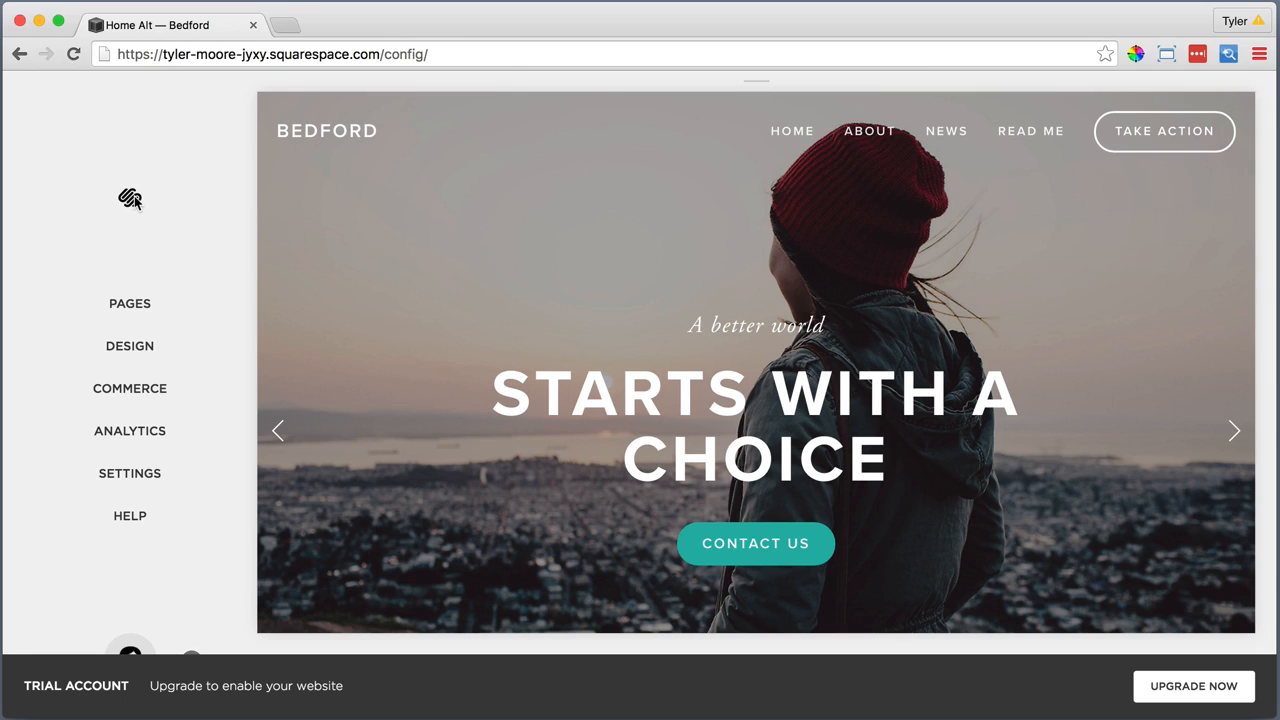
Switch to the Squarespace site and upload "Bedford Foundation.png" as the logo image in the Logo & Title settings
left_click(124, 341)
left_click(125, 346)
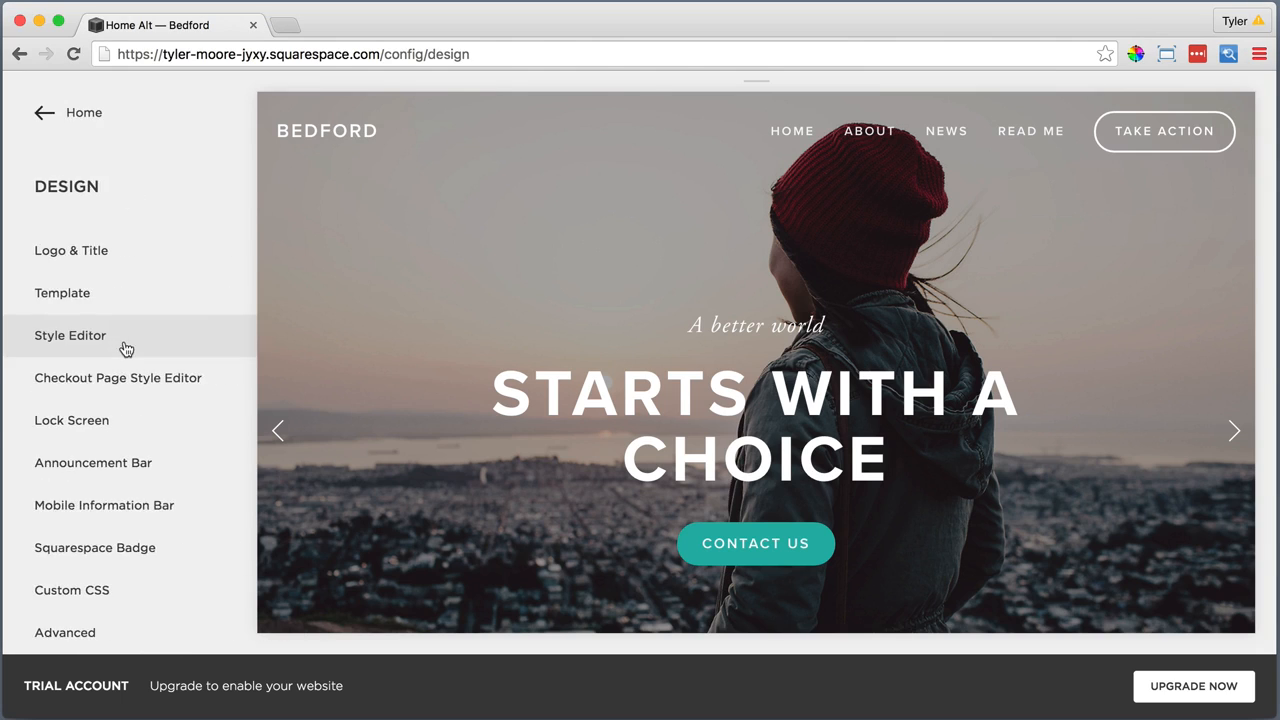
left_click(90, 256)
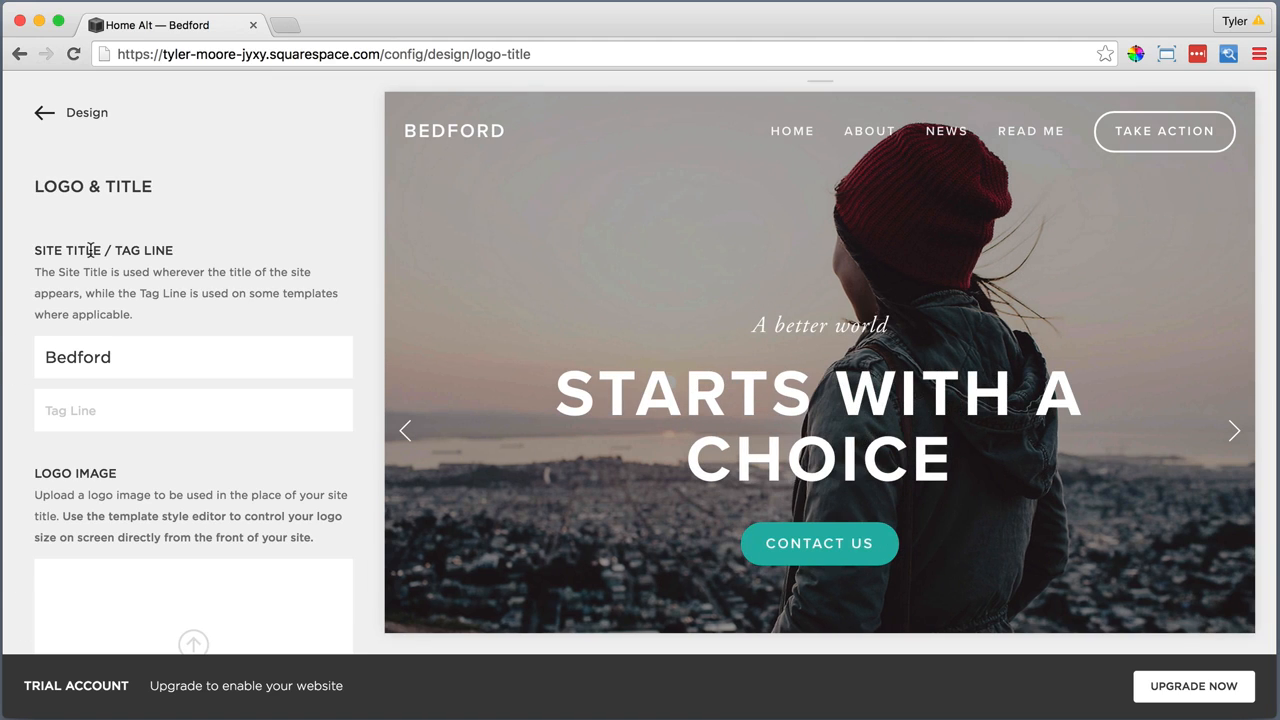
scroll(140, 450, "down", 4)
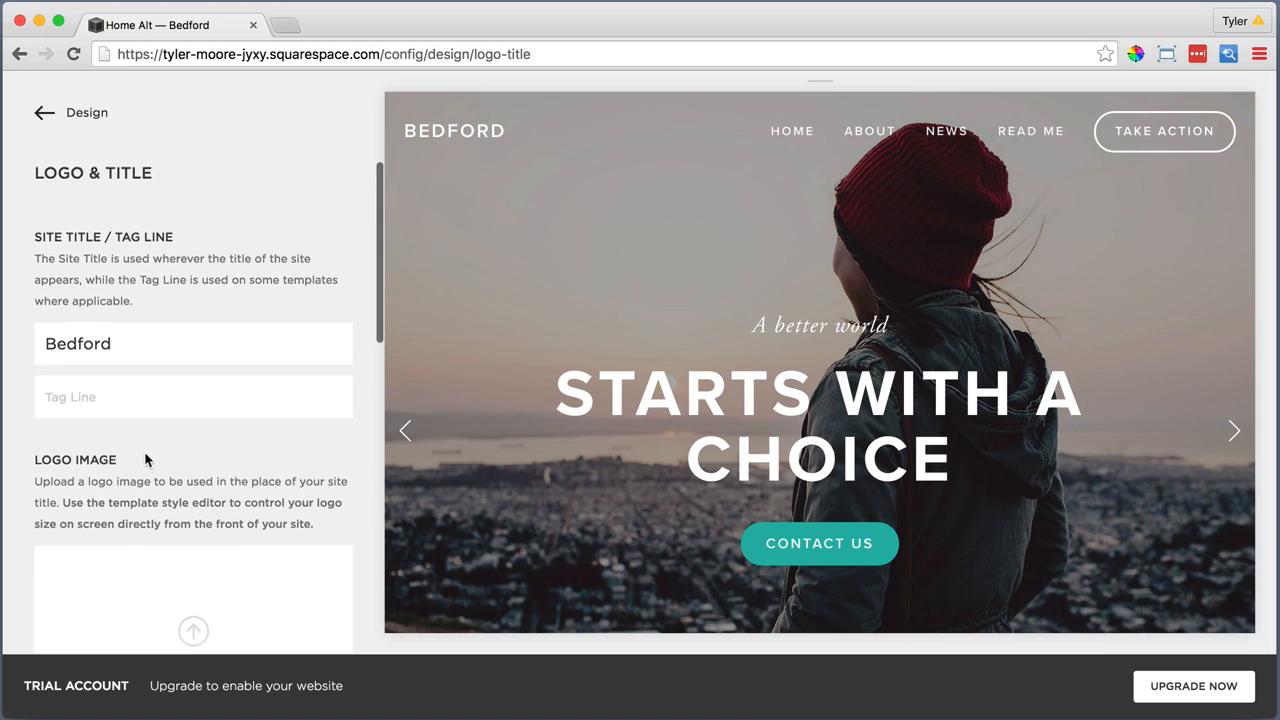
left_click(193, 487)
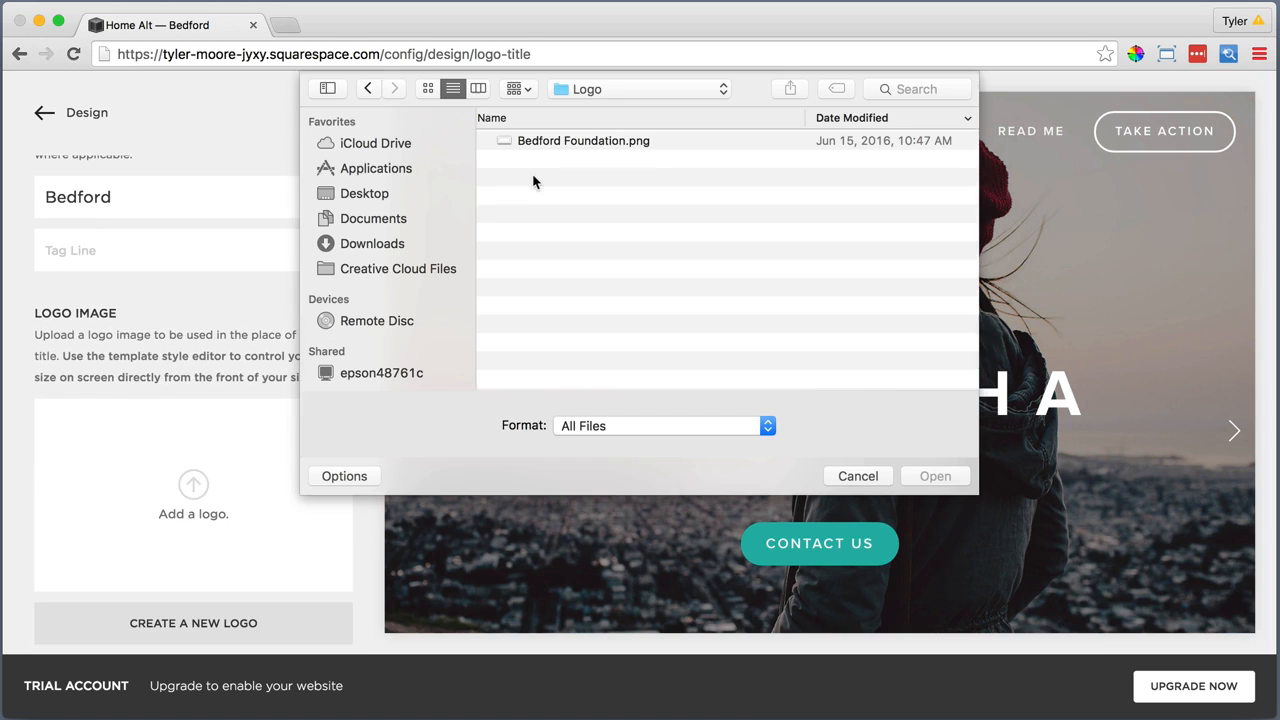
left_click(570, 143)
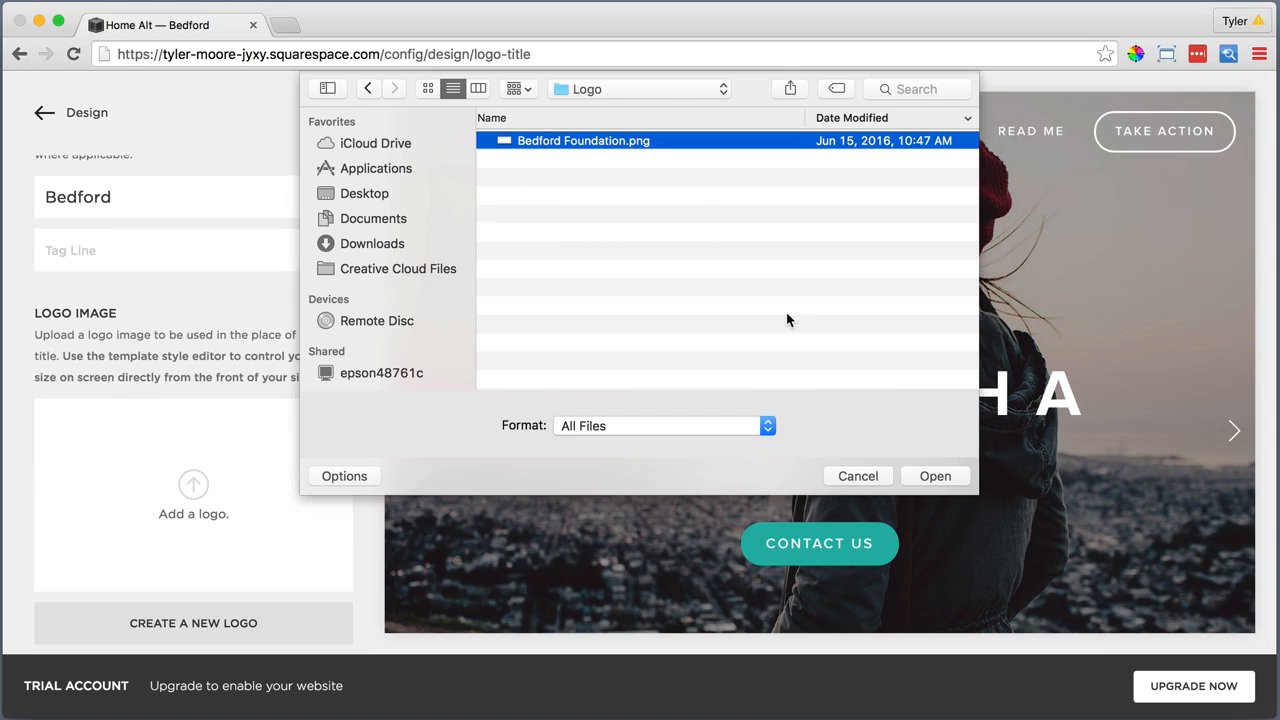
left_click(912, 477)
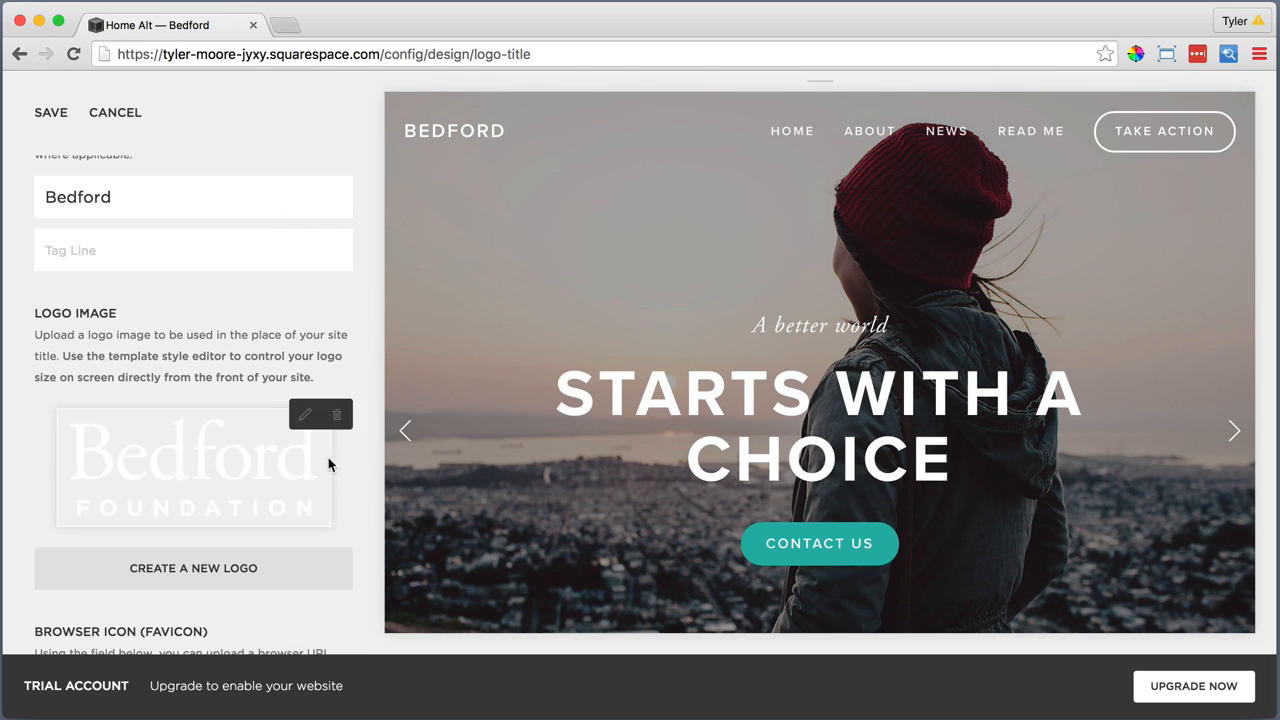
Look over the favicon and social sharing logo options and save the Logo & Title settings
scroll(317, 457, "down", 5)
scroll(315, 462, "down", 8)
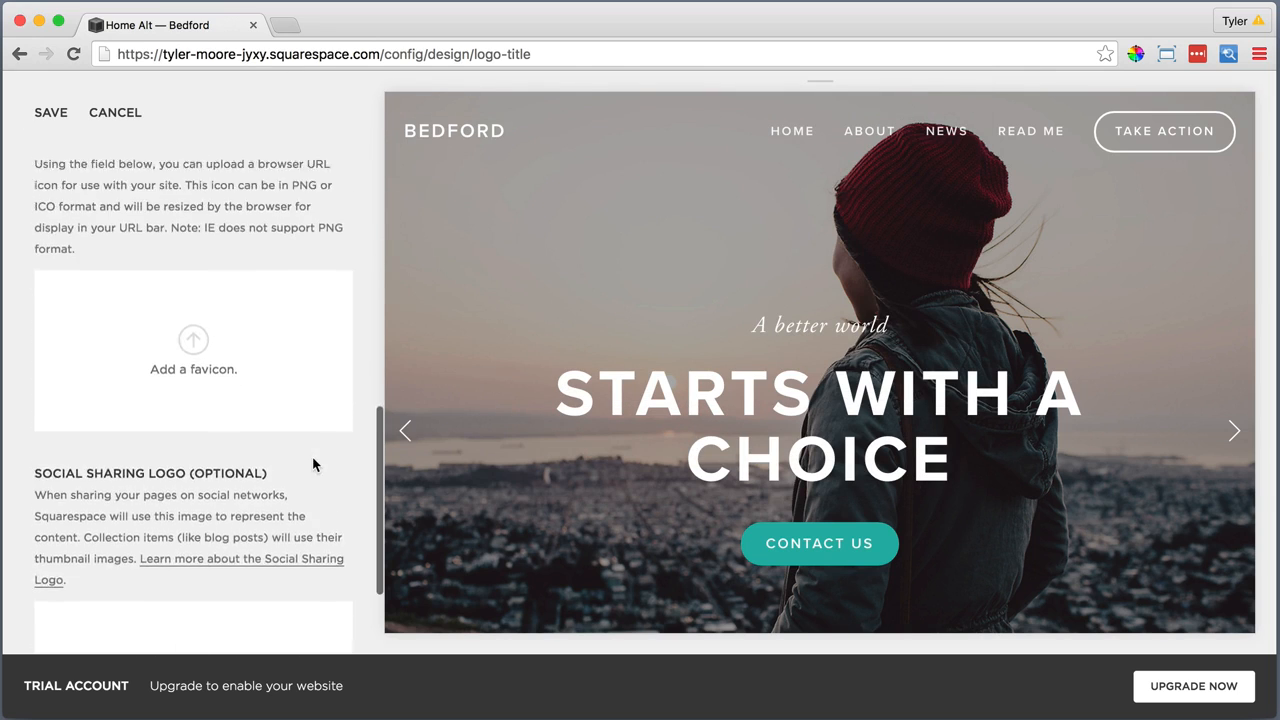
scroll(314, 463, "up", 5)
scroll(305, 460, "up", 10)
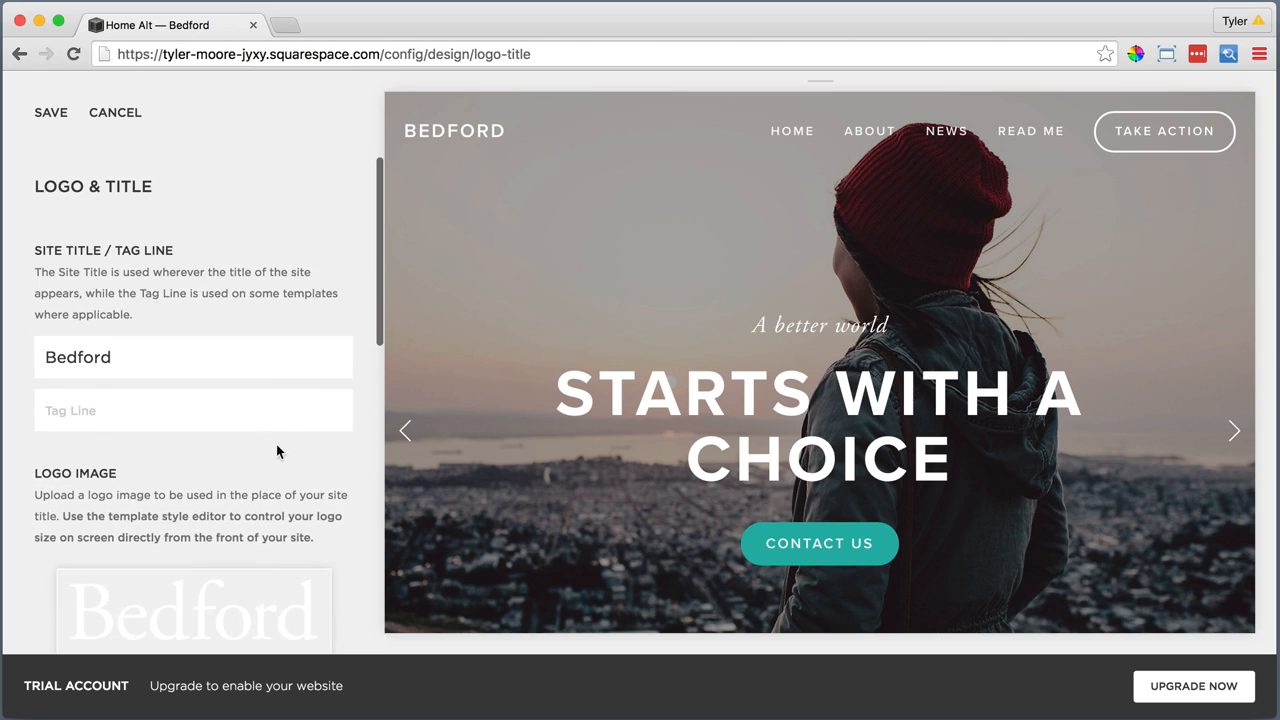
left_click(49, 113)
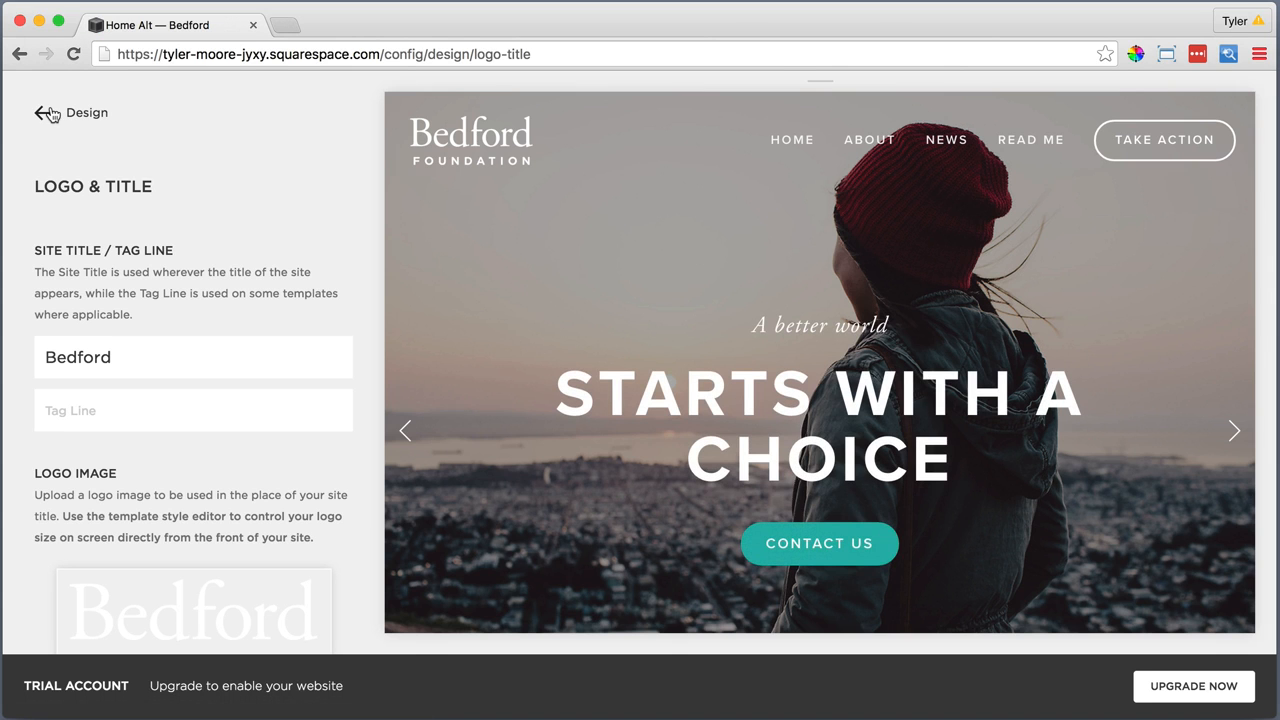
Return to the site's main menu and open the home page through the site logo in the preview
left_click(73, 116)
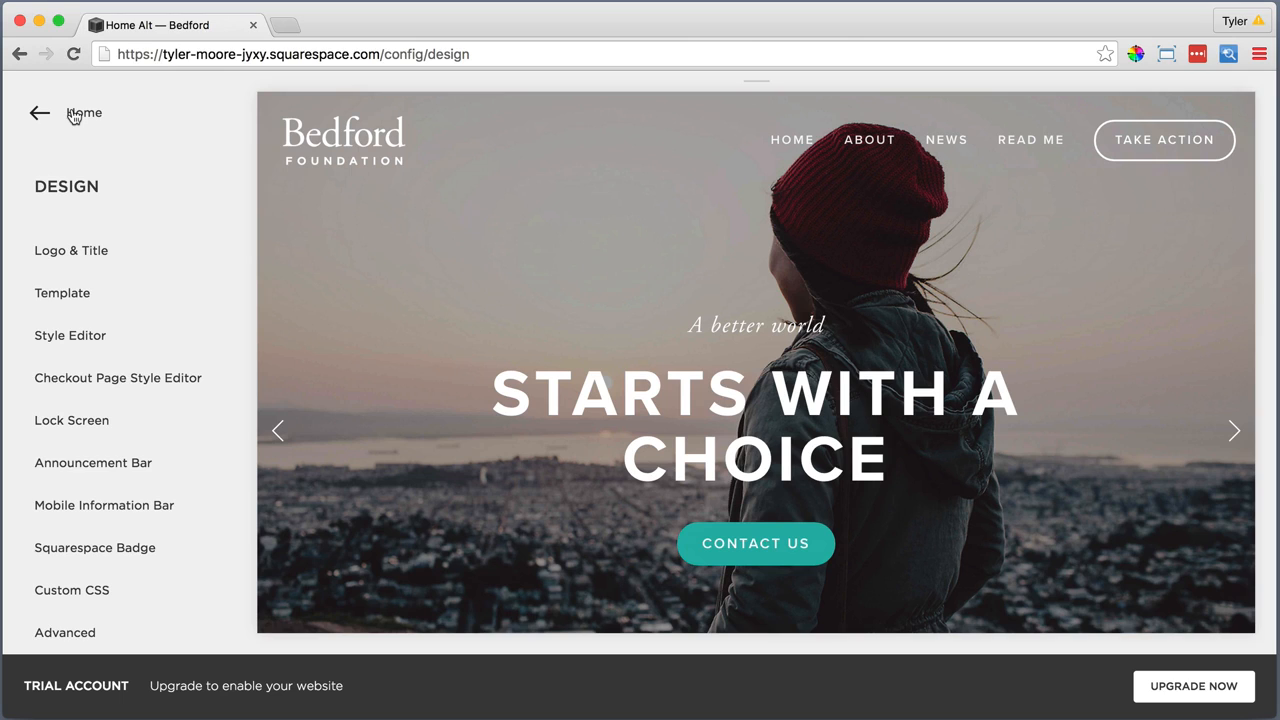
left_click(73, 116)
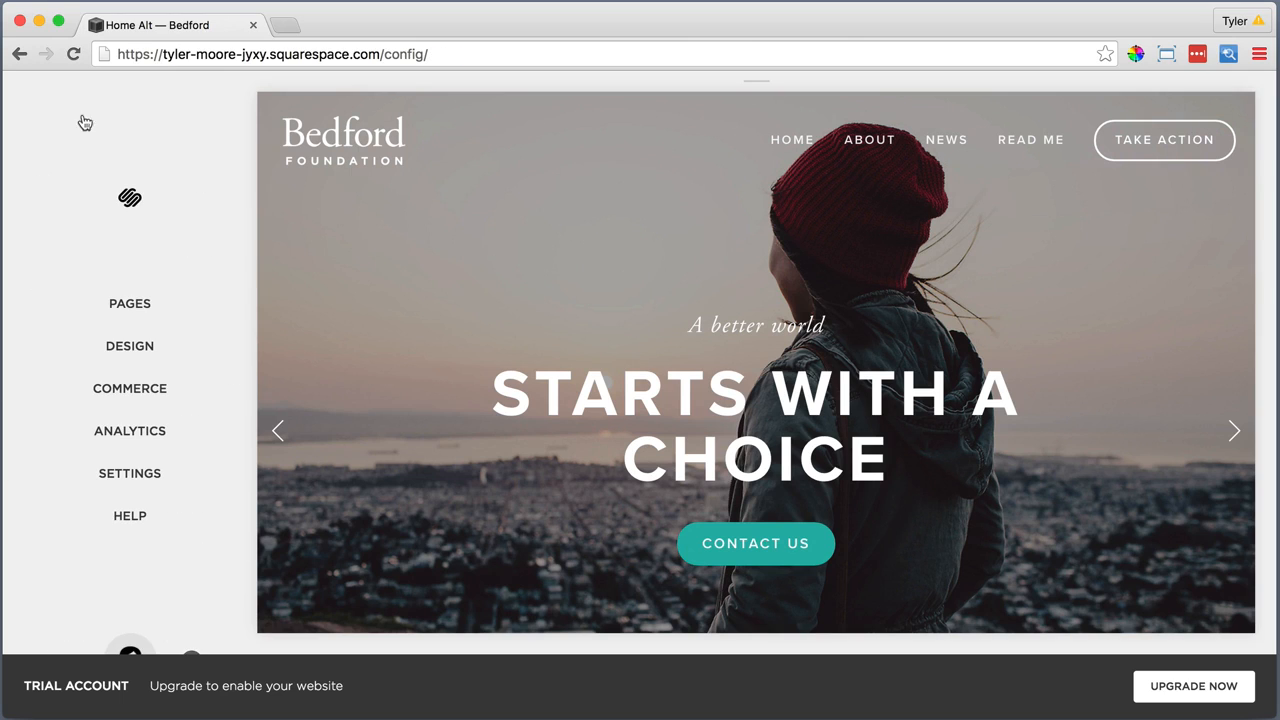
mouse_move(340, 150)
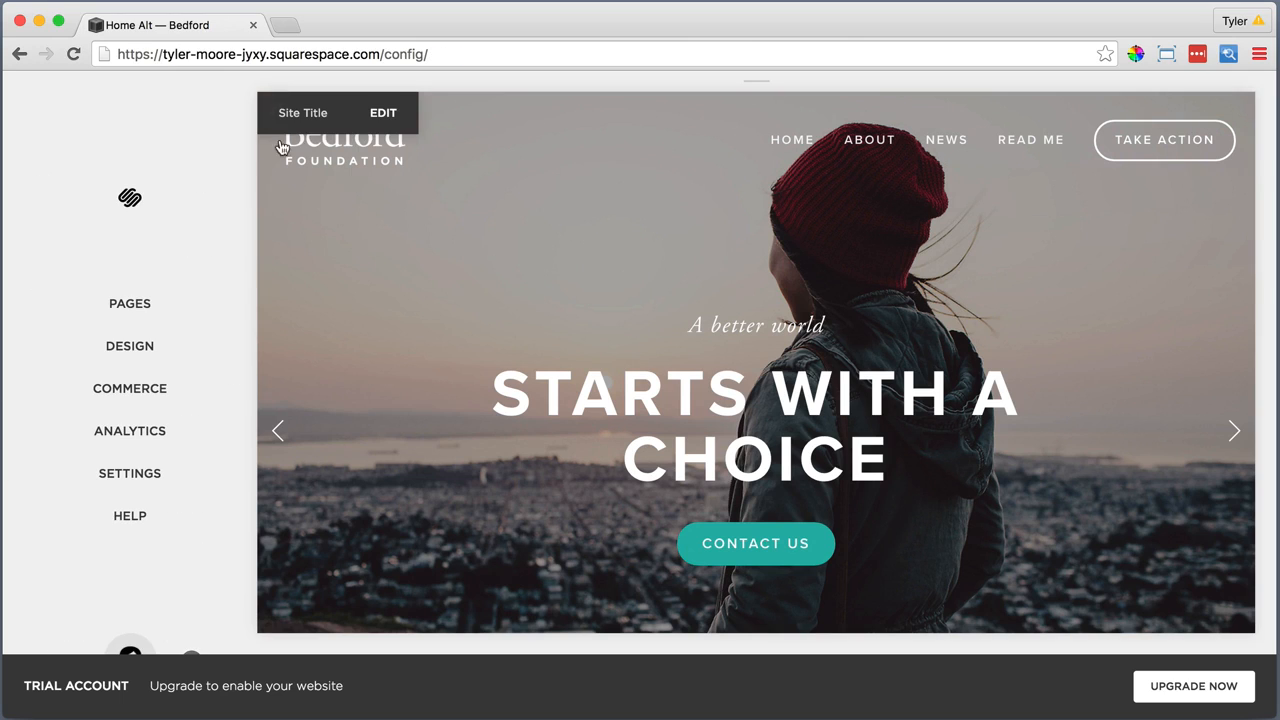
left_click(345, 155)
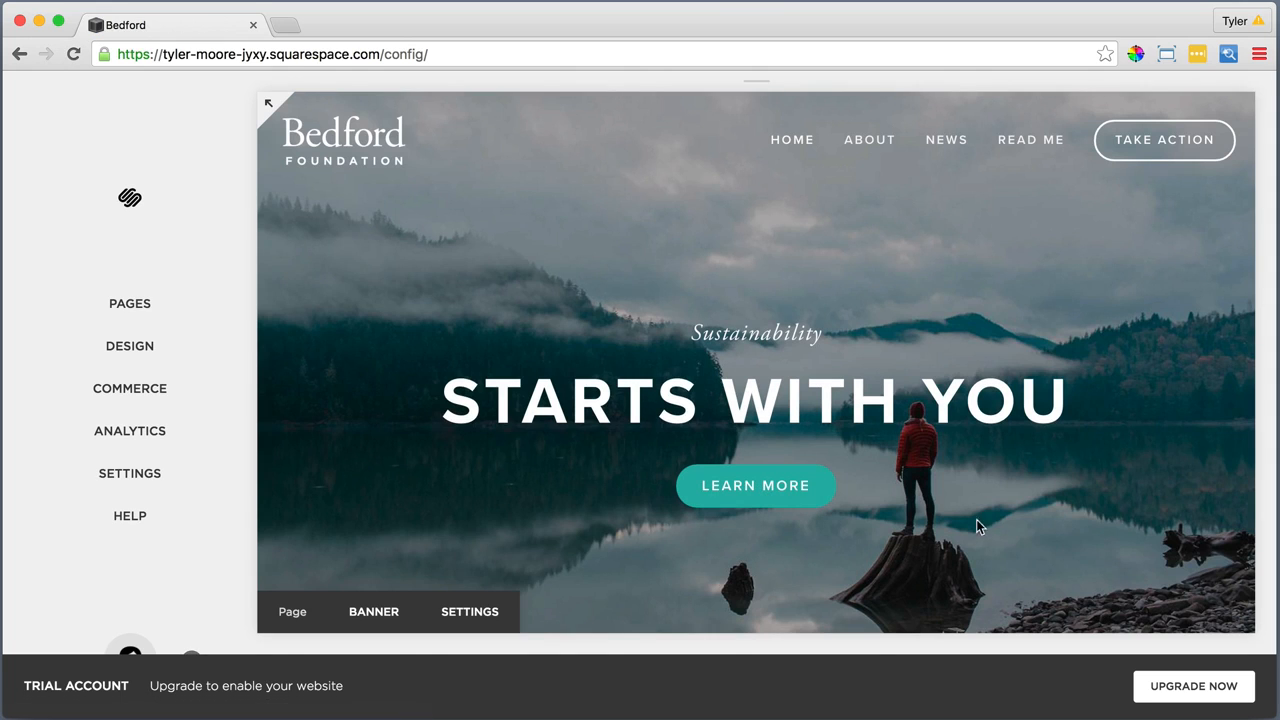
Start the trial account upgrade and choose the Personal plan with the Pay Monthly option at $16 each month
left_click(1176, 688)
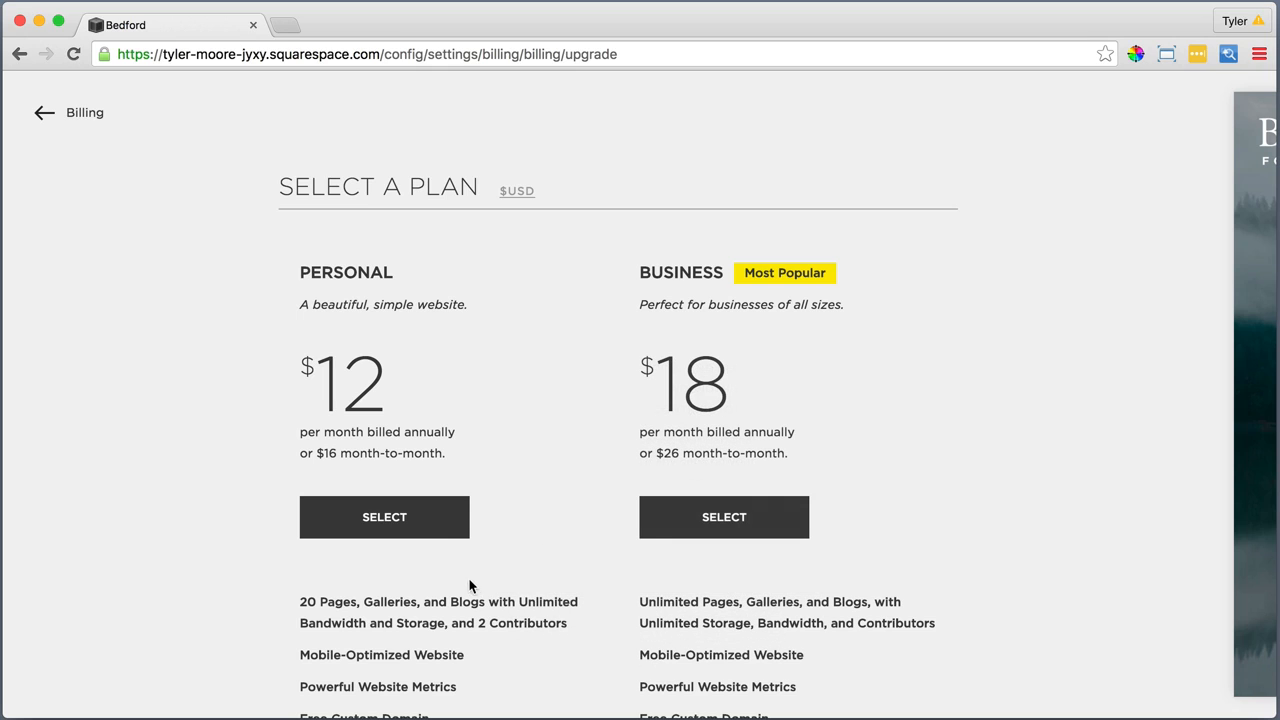
left_click(435, 527)
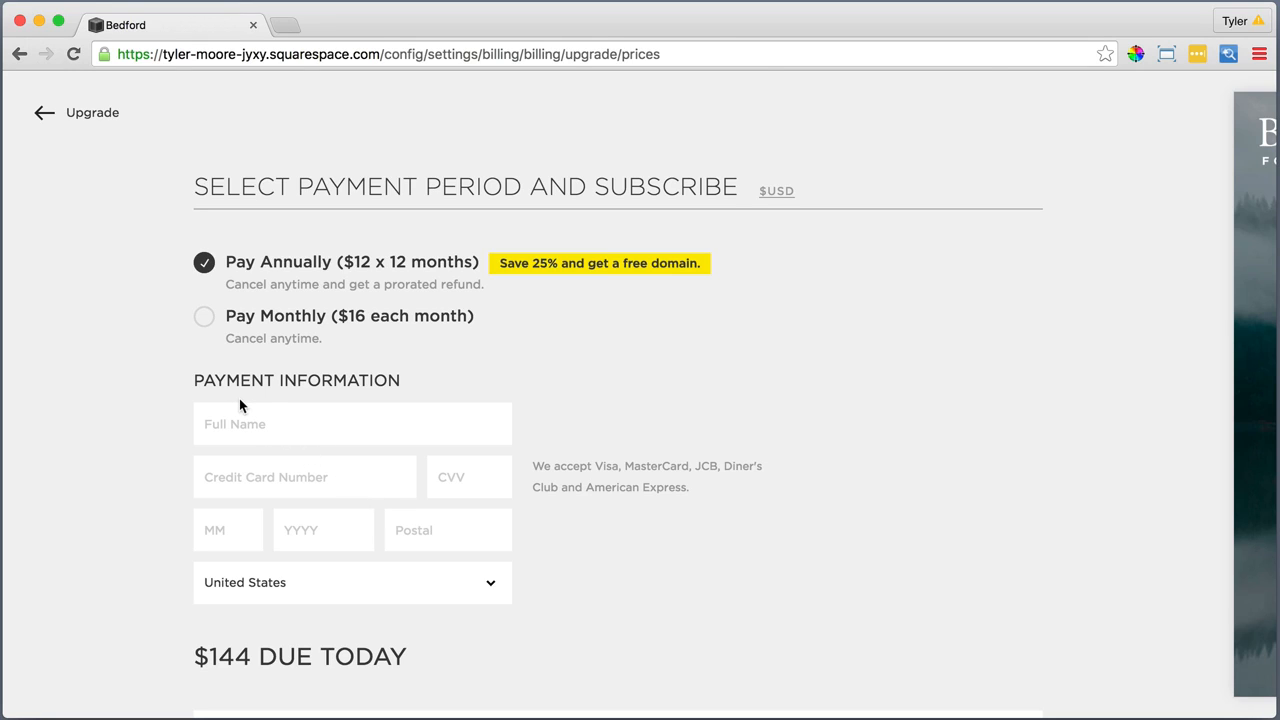
left_click(203, 318)
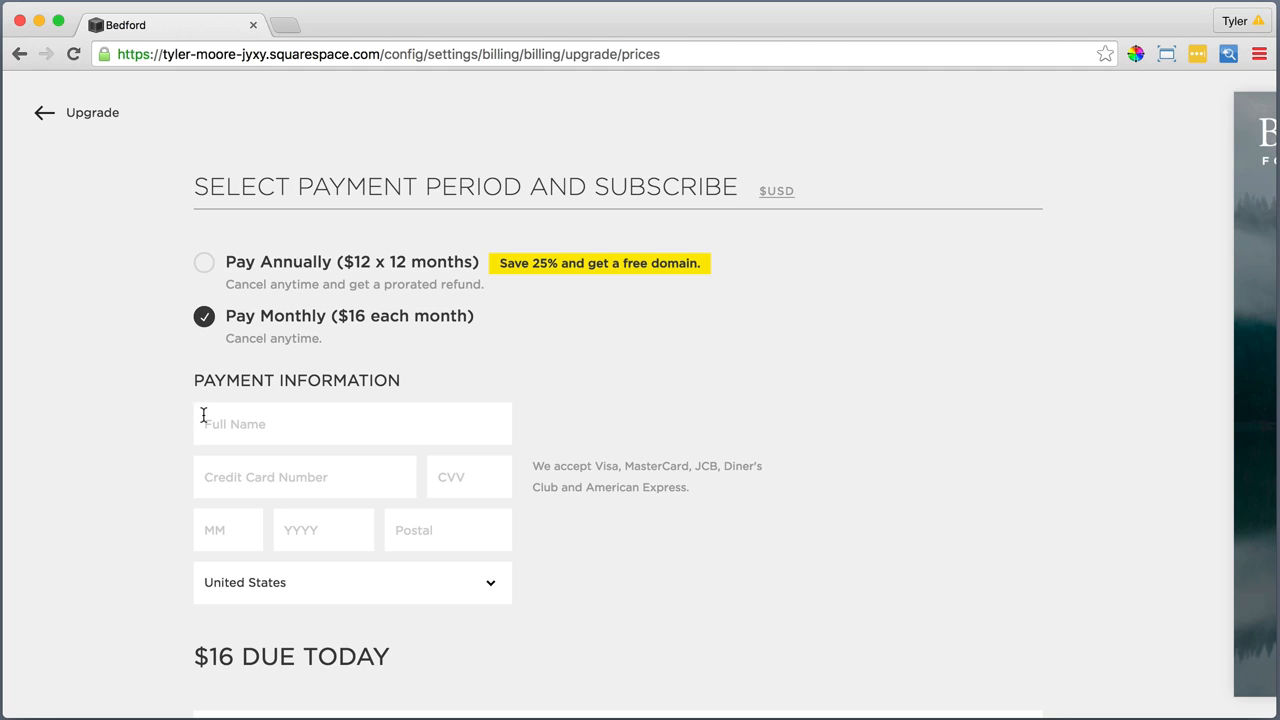
Review the payment information form and the subscription terms for the monthly plan
scroll(205, 418, "down", 1)
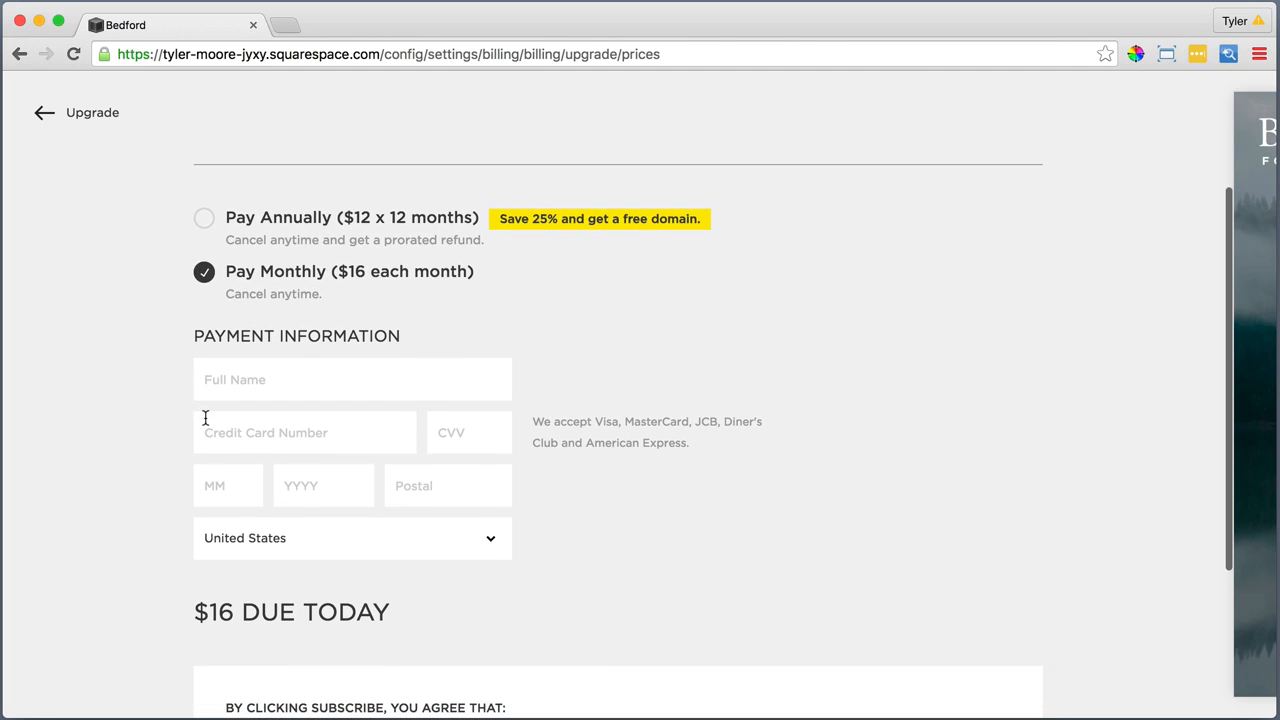
scroll(205, 418, "down", 2)
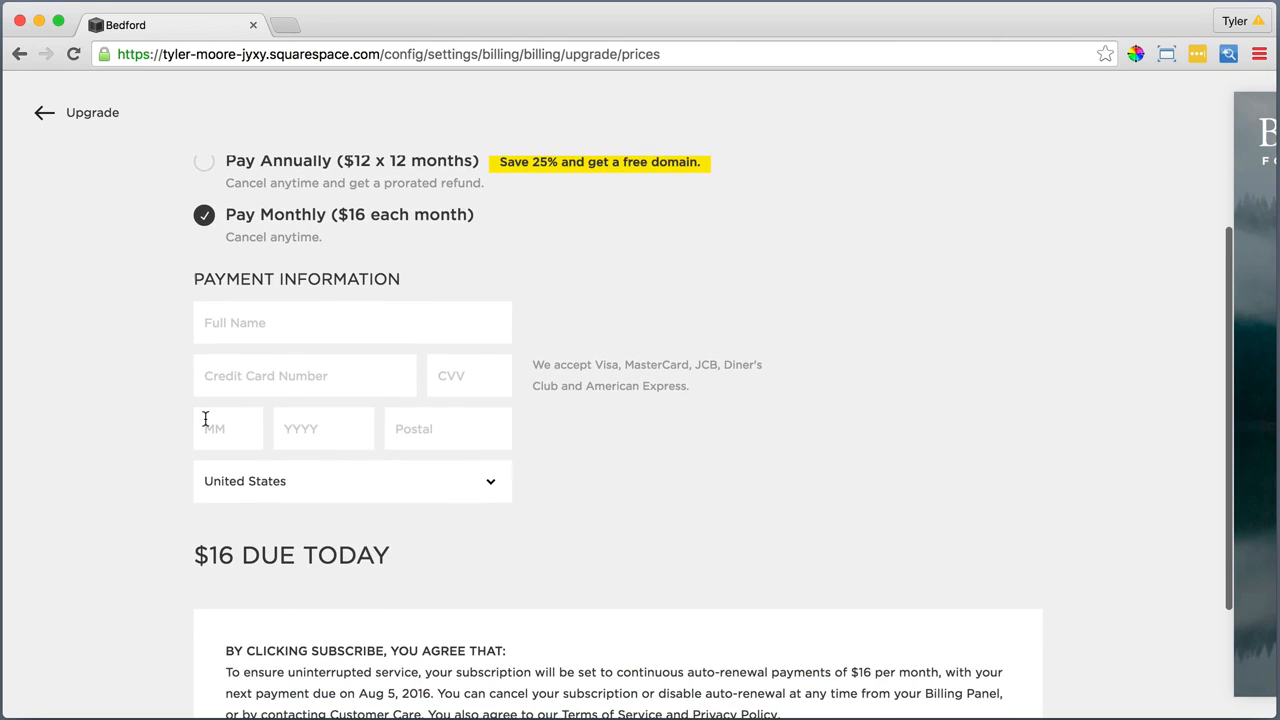
scroll(205, 418, "down", 2)
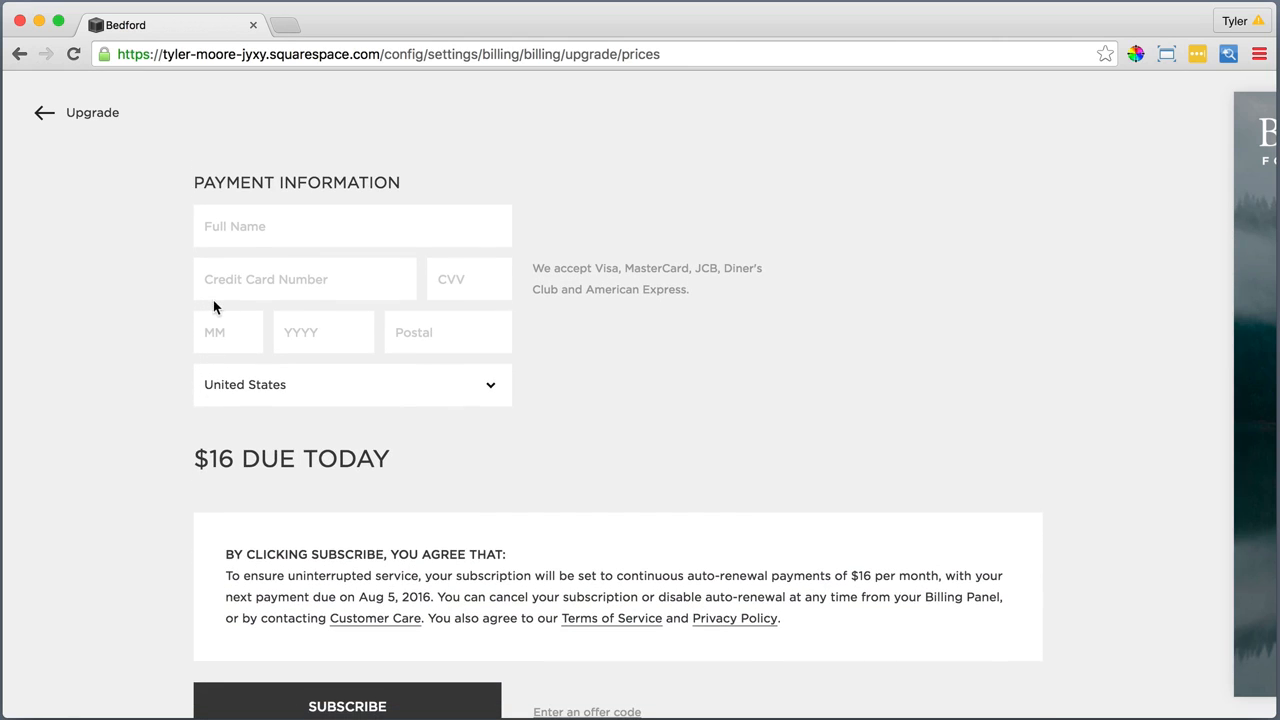
scroll(212, 310, "down", 2)
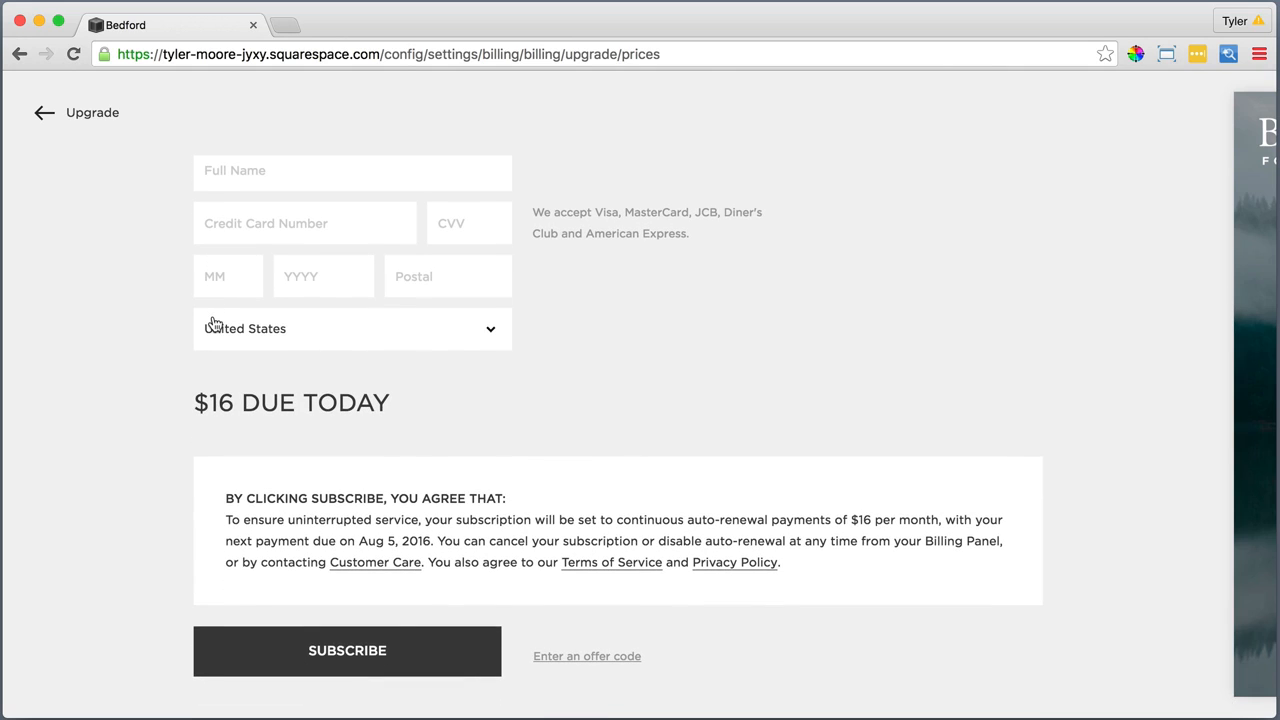
scroll(212, 320, "up", 1)
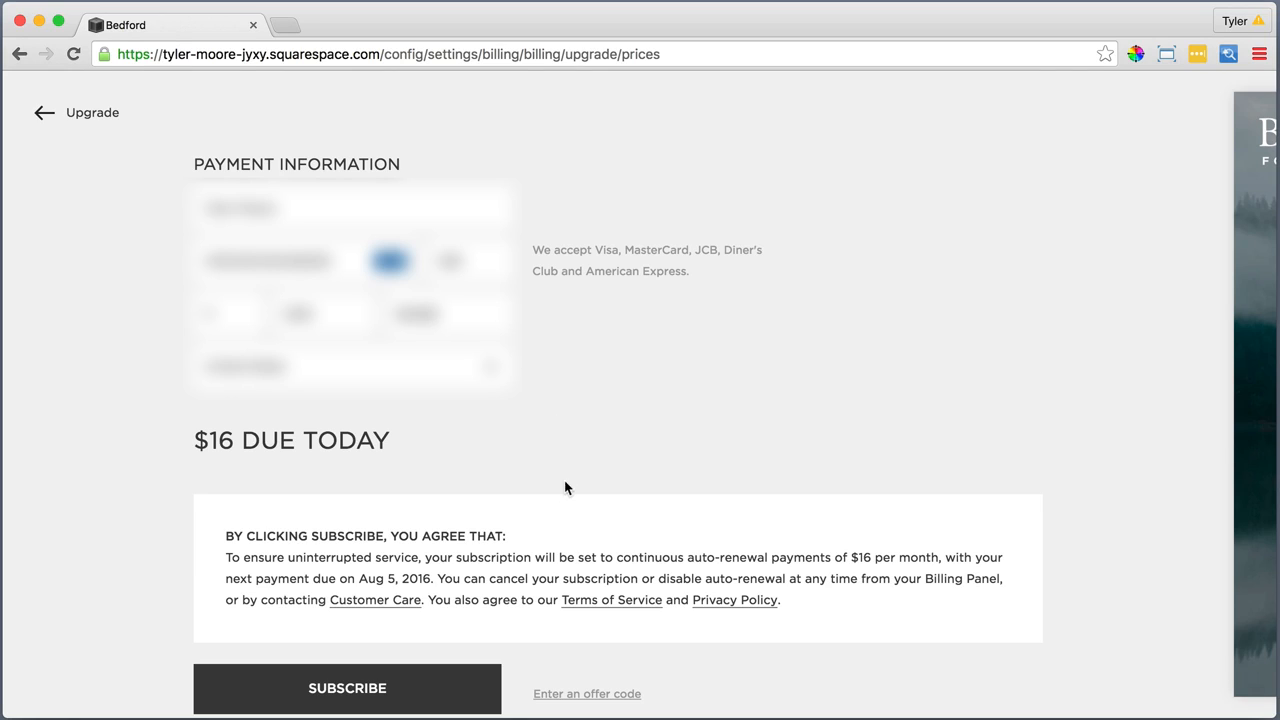
Apply the offer code "savecode" to the subscription purchase
left_click(577, 695)
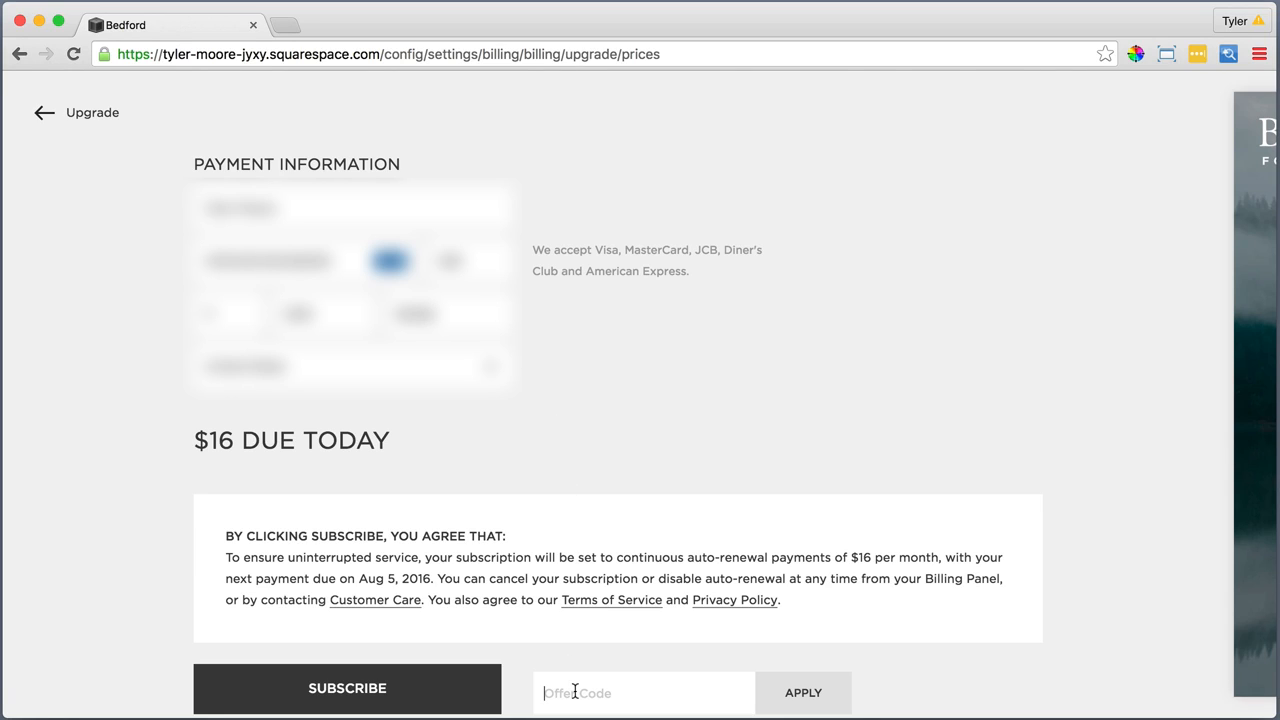
type("savecode")
left_click(812, 693)
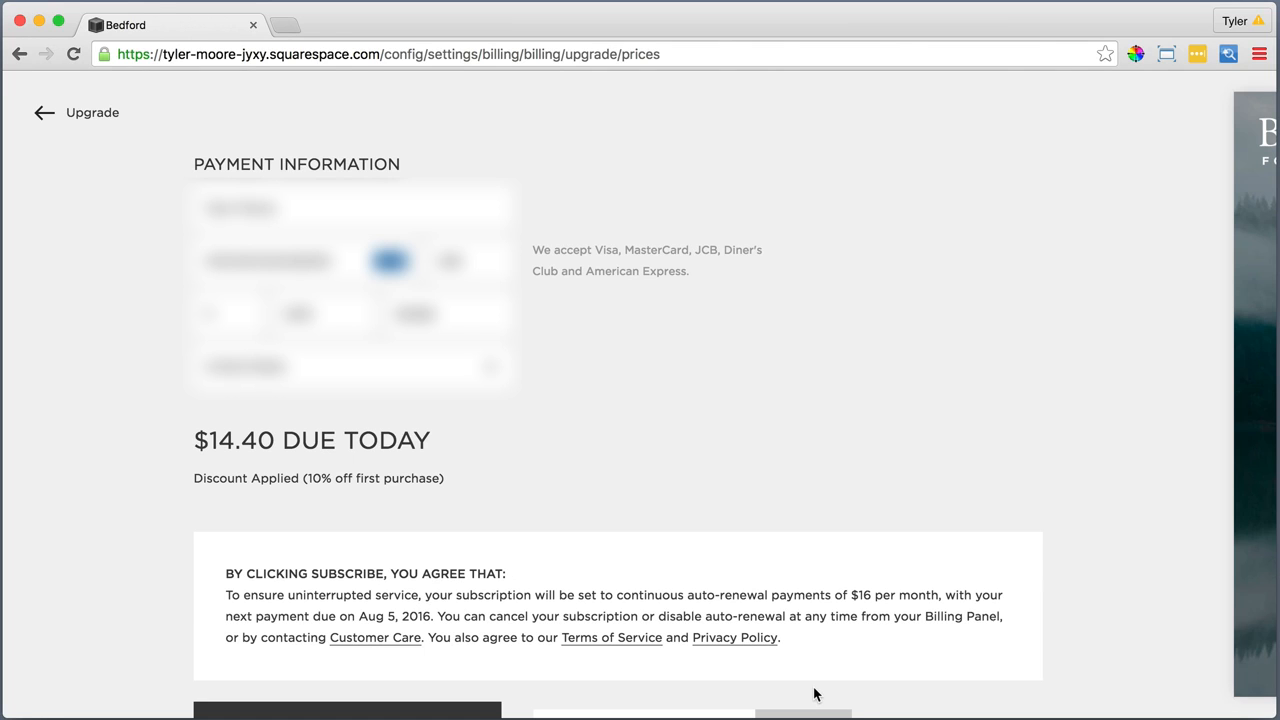
Subscribe to the plan and skip the survey about how Squarespace was found
scroll(814, 693, "down", 2)
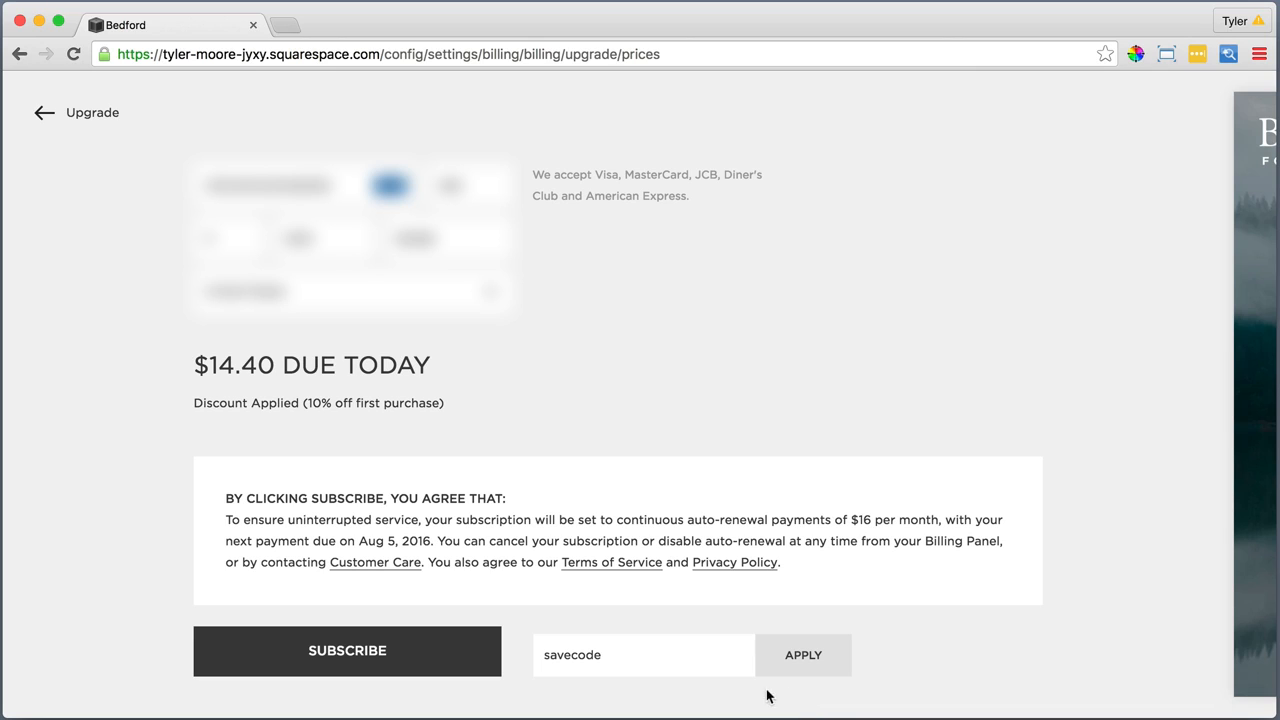
left_click(362, 652)
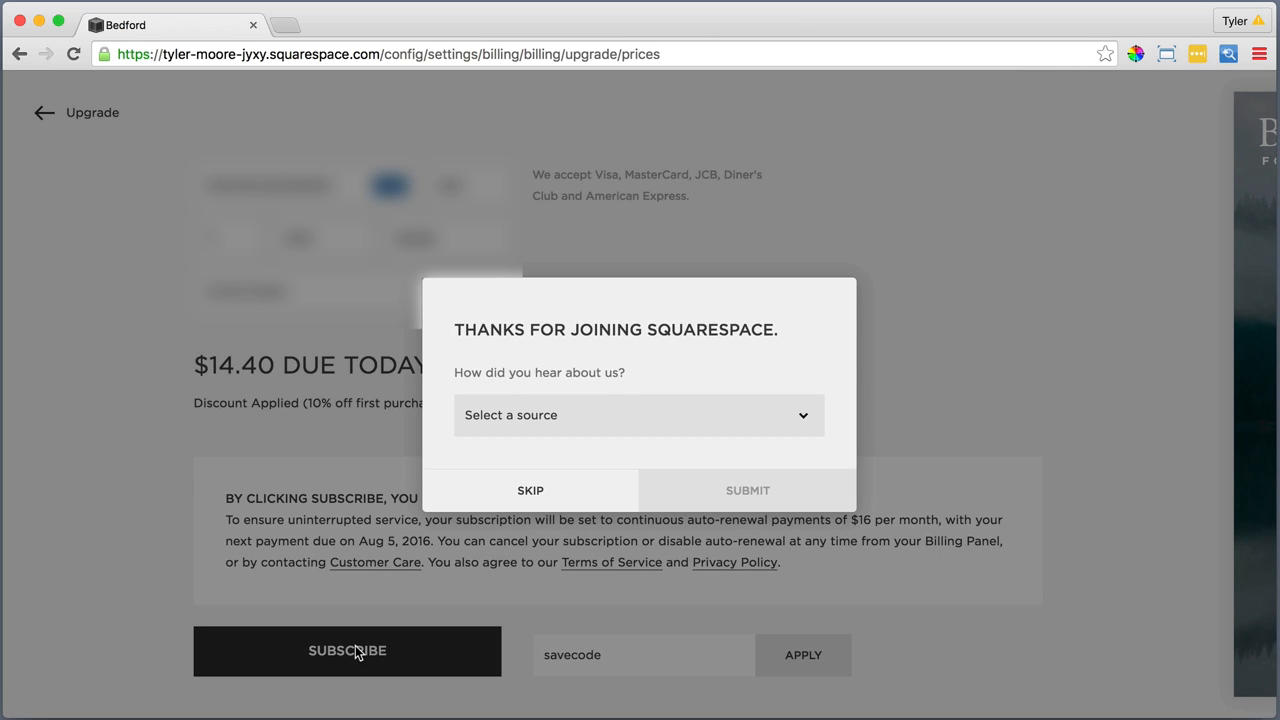
left_click(530, 492)
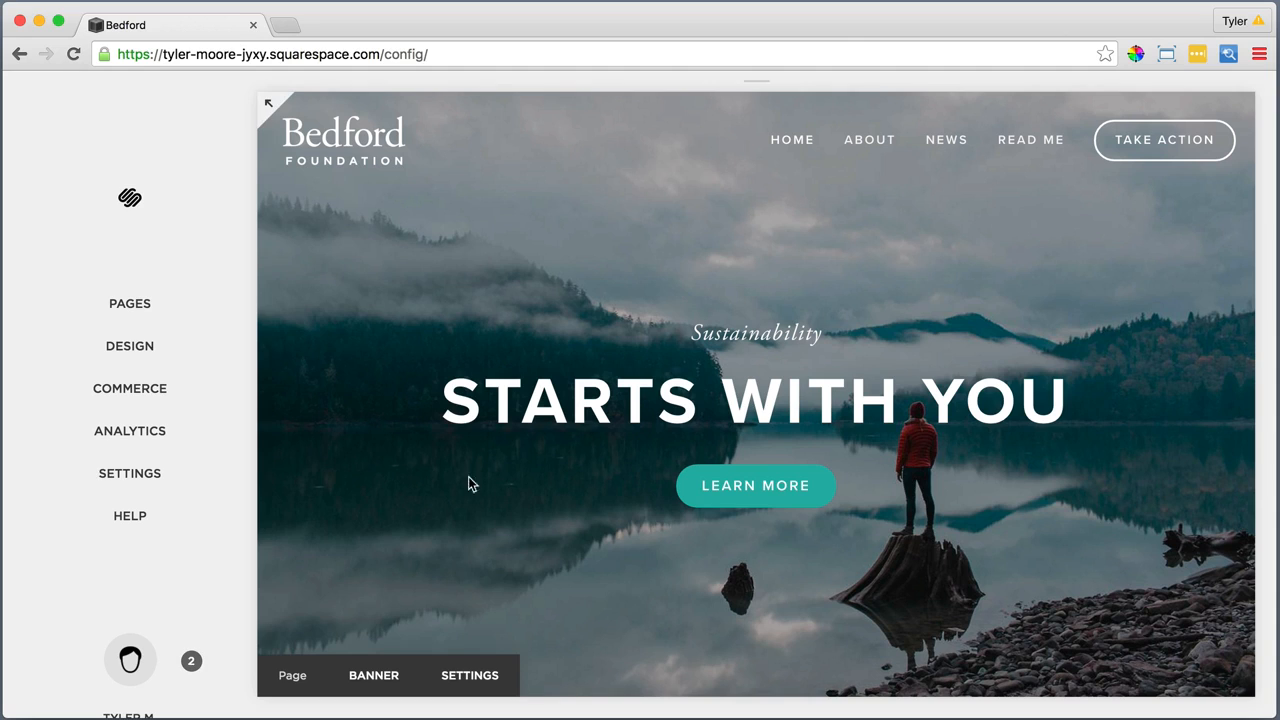
Open the website's Domains settings and start getting a new domain
left_click(145, 478)
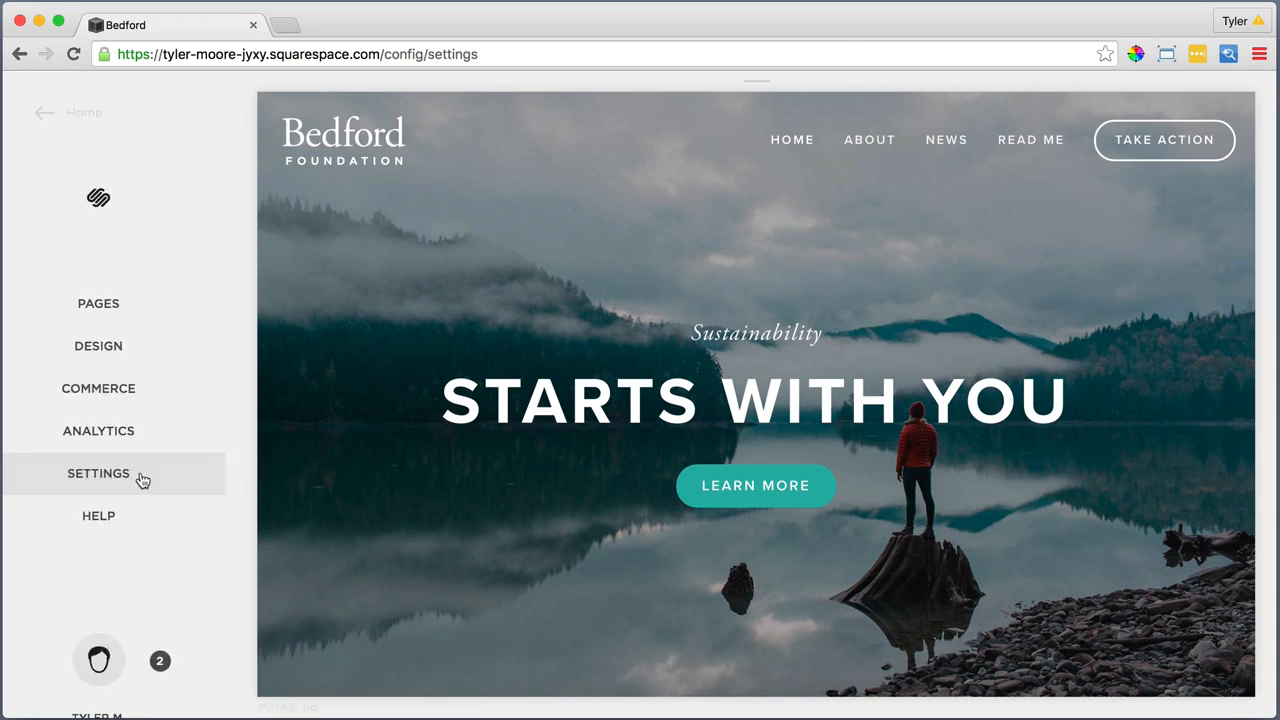
scroll(83, 444, "down", 3)
left_click(83, 444)
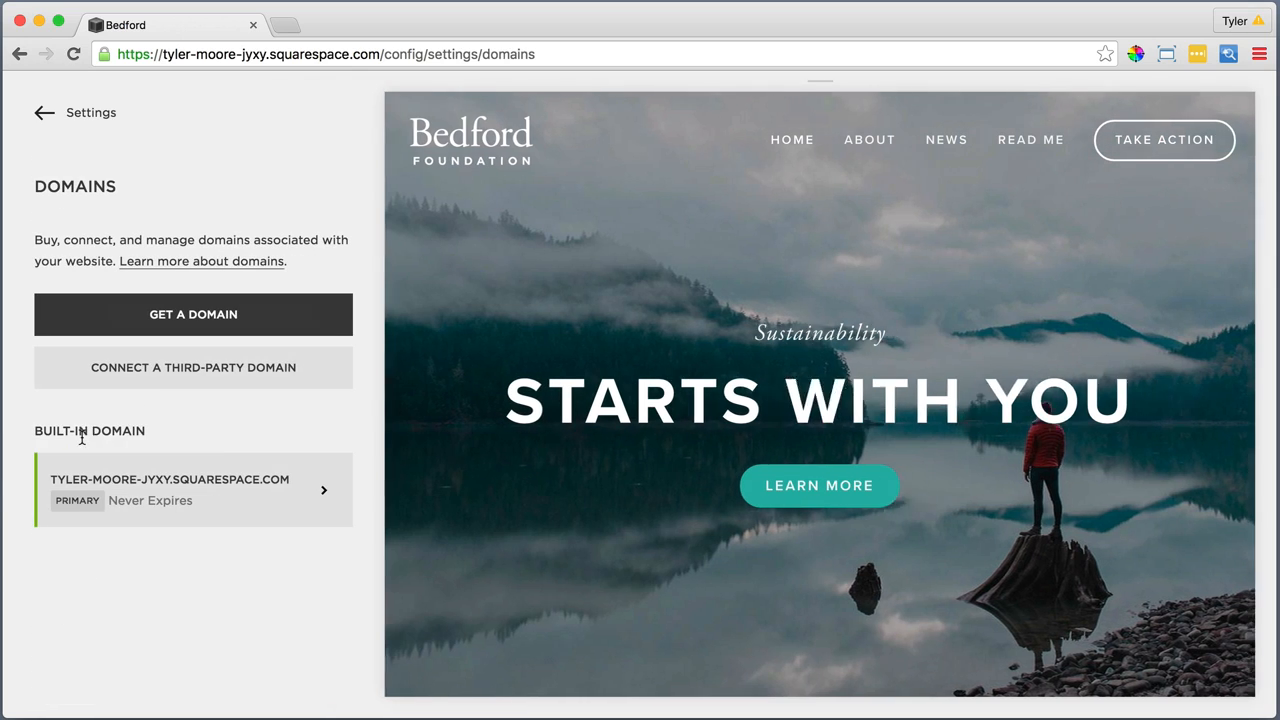
left_click(193, 316)
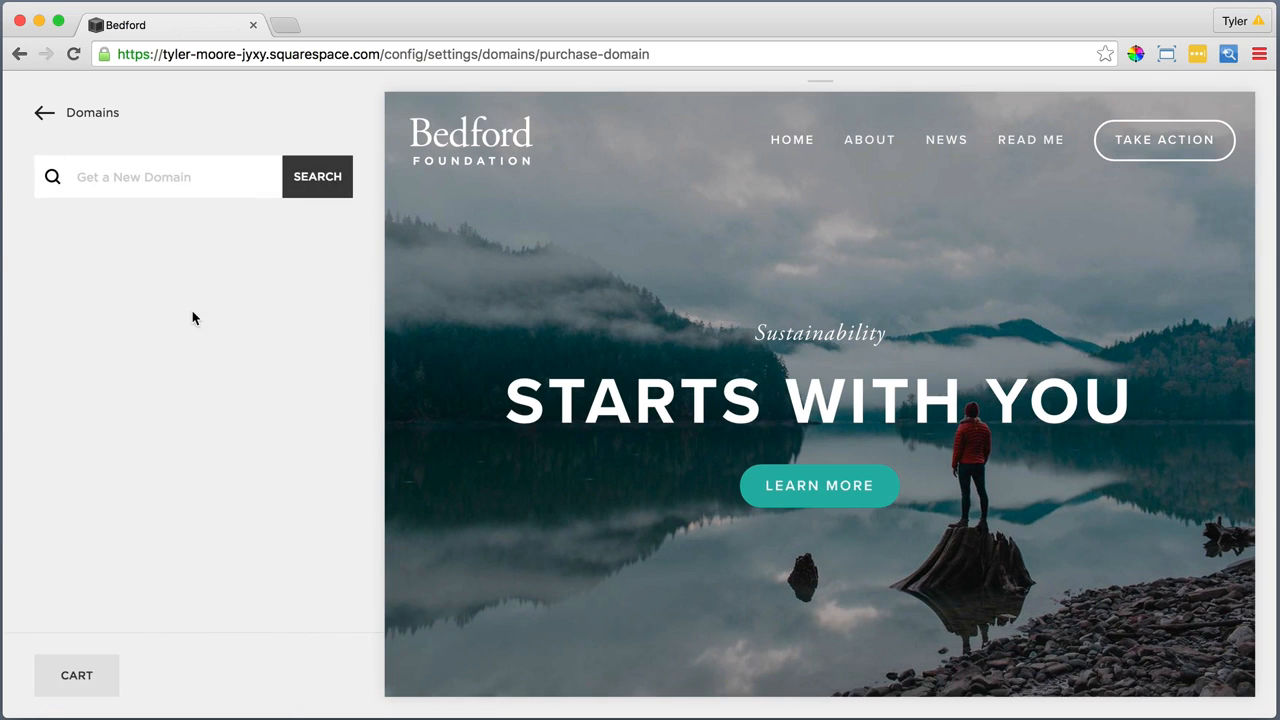
Search for the domain "itsthejourneyofyoursoul" and add itsthejourneyofyoursoul.com to the cart
left_click(160, 180)
type("itsthejou")
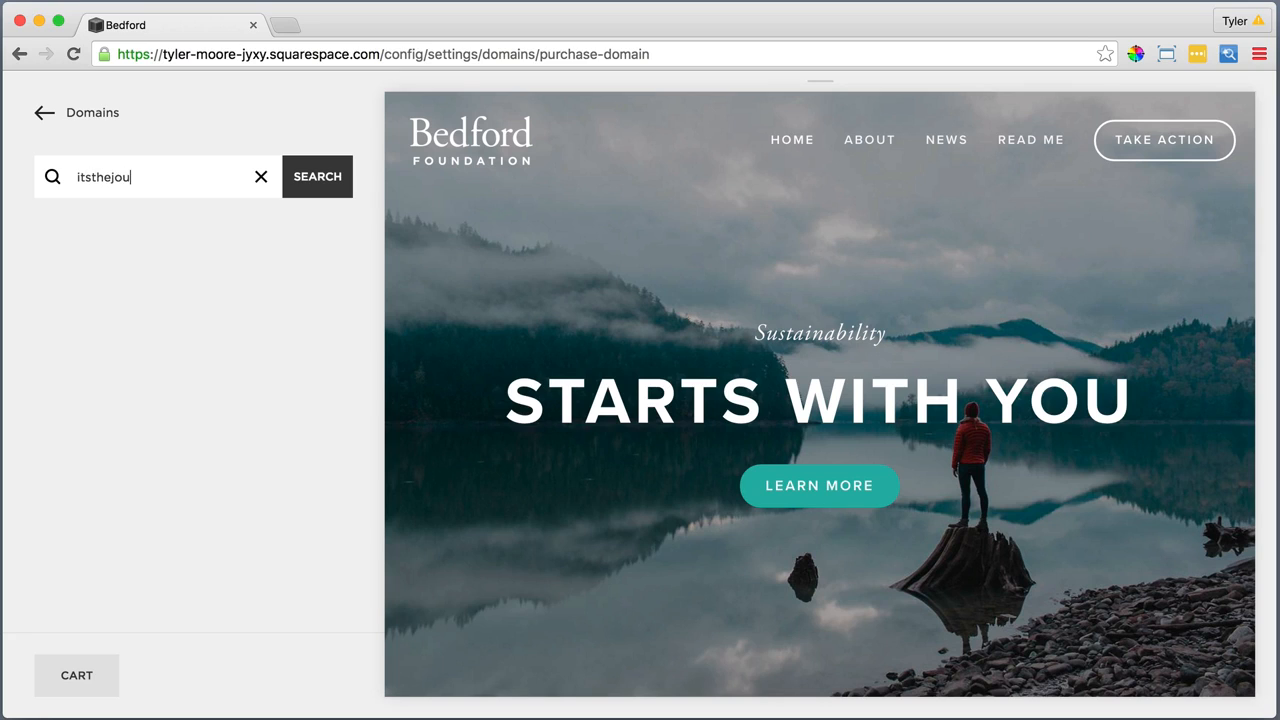
type("rneyofyoursoul")
left_click(316, 178)
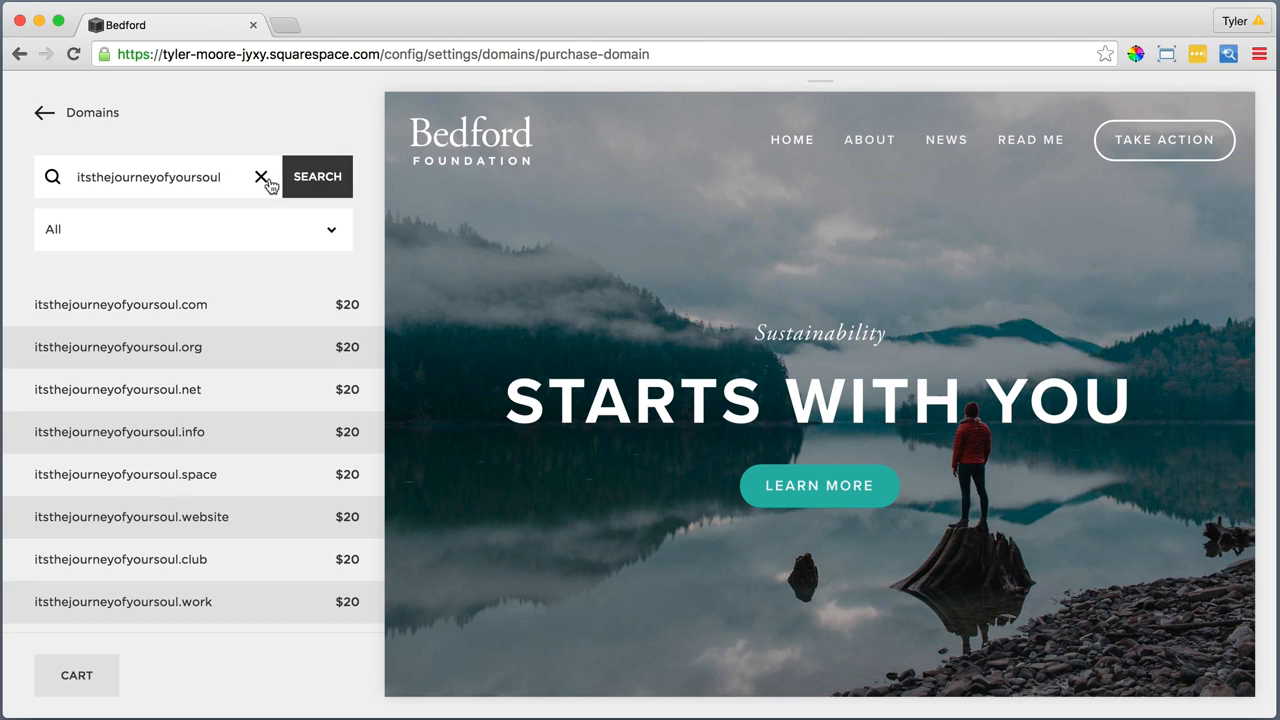
left_click(164, 304)
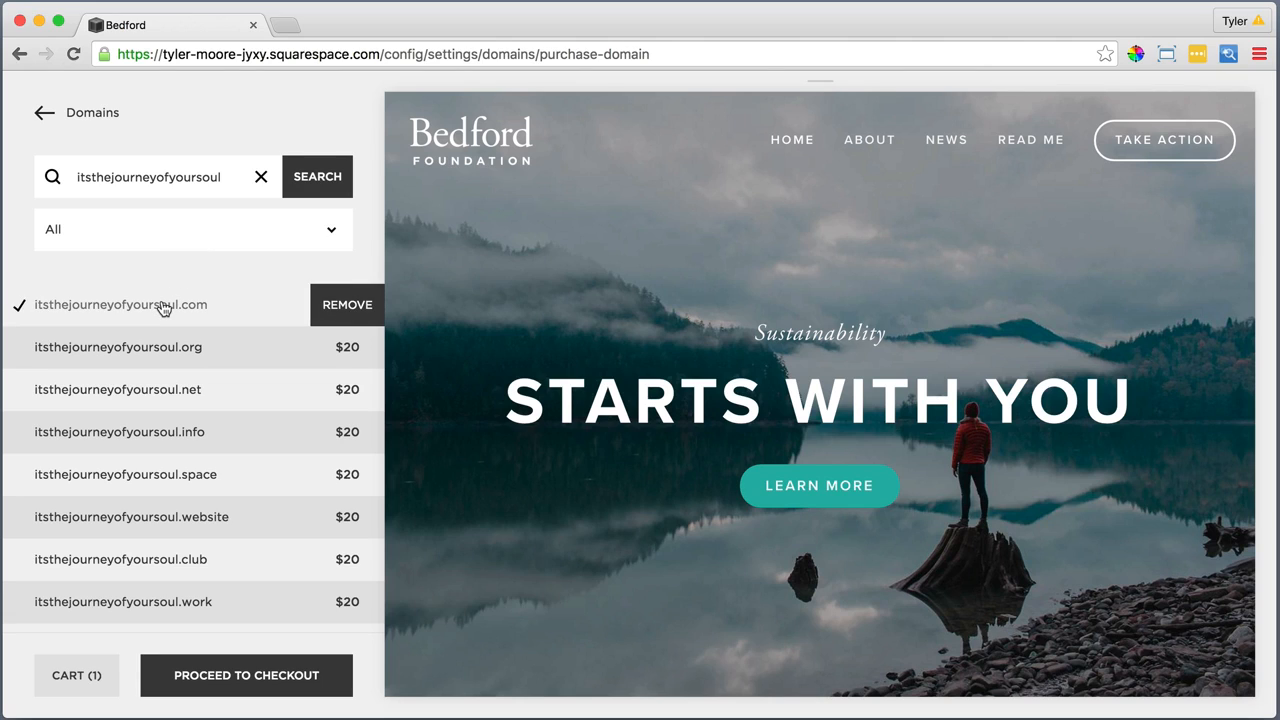
Proceed to checkout and complete the domain registration information, including the organization name, then continue to the purchase confirmation
left_click(214, 675)
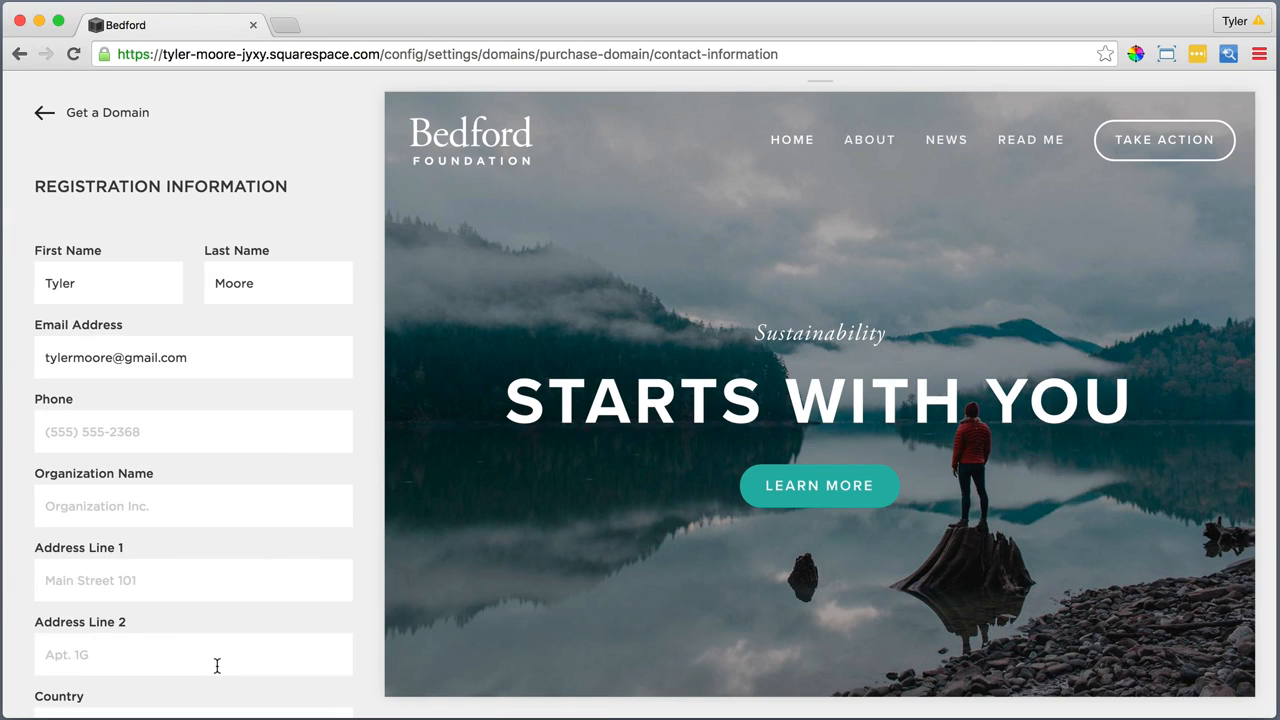
scroll(217, 665, "down", 5)
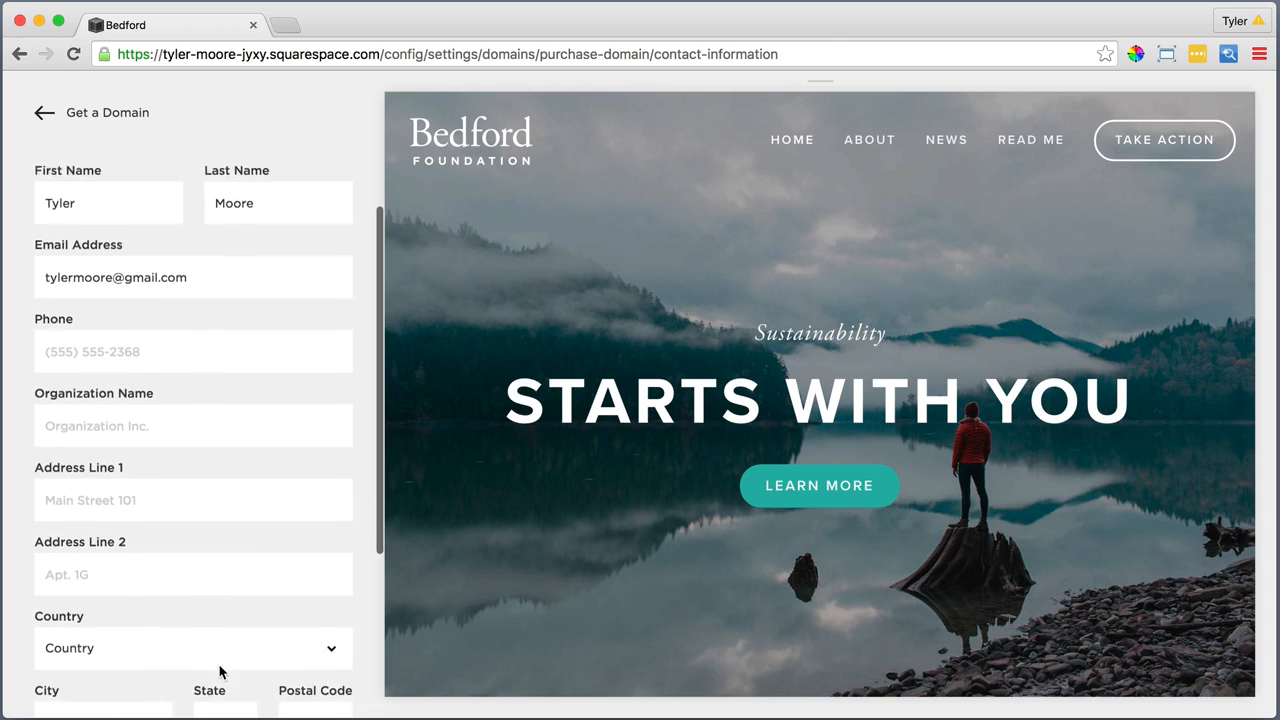
scroll(221, 671, "up", 2)
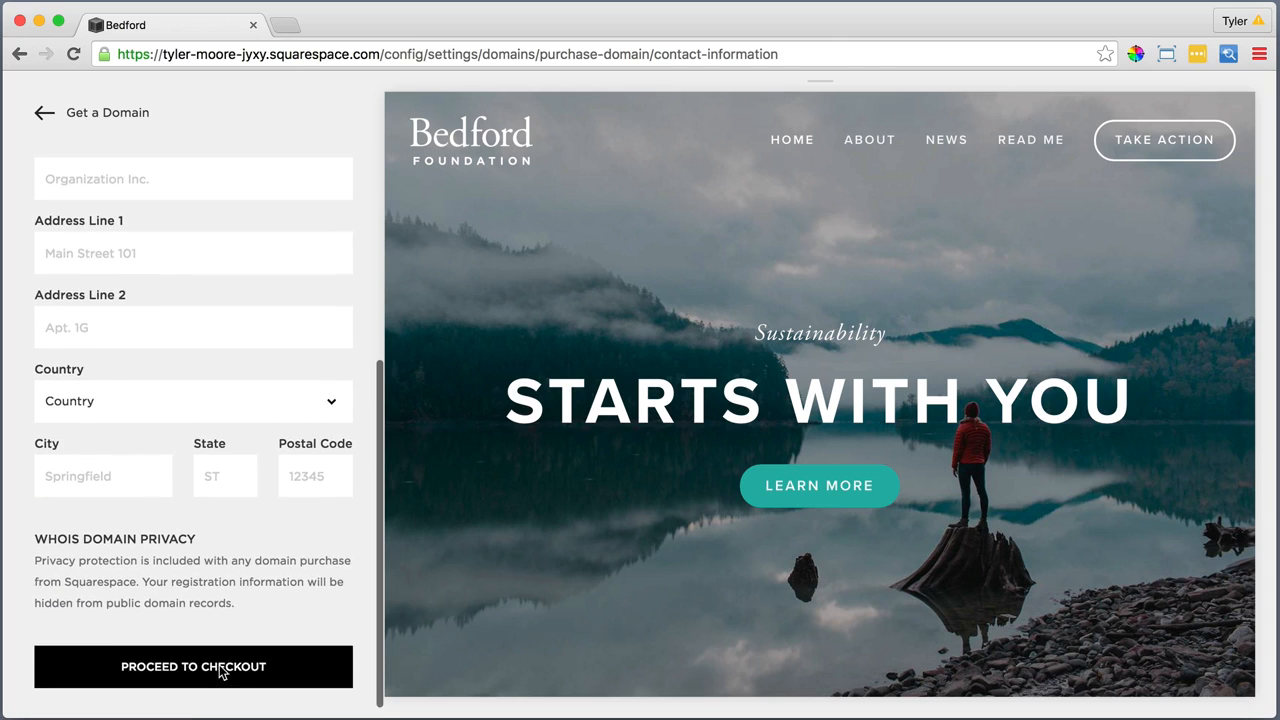
scroll(221, 671, "up", 1)
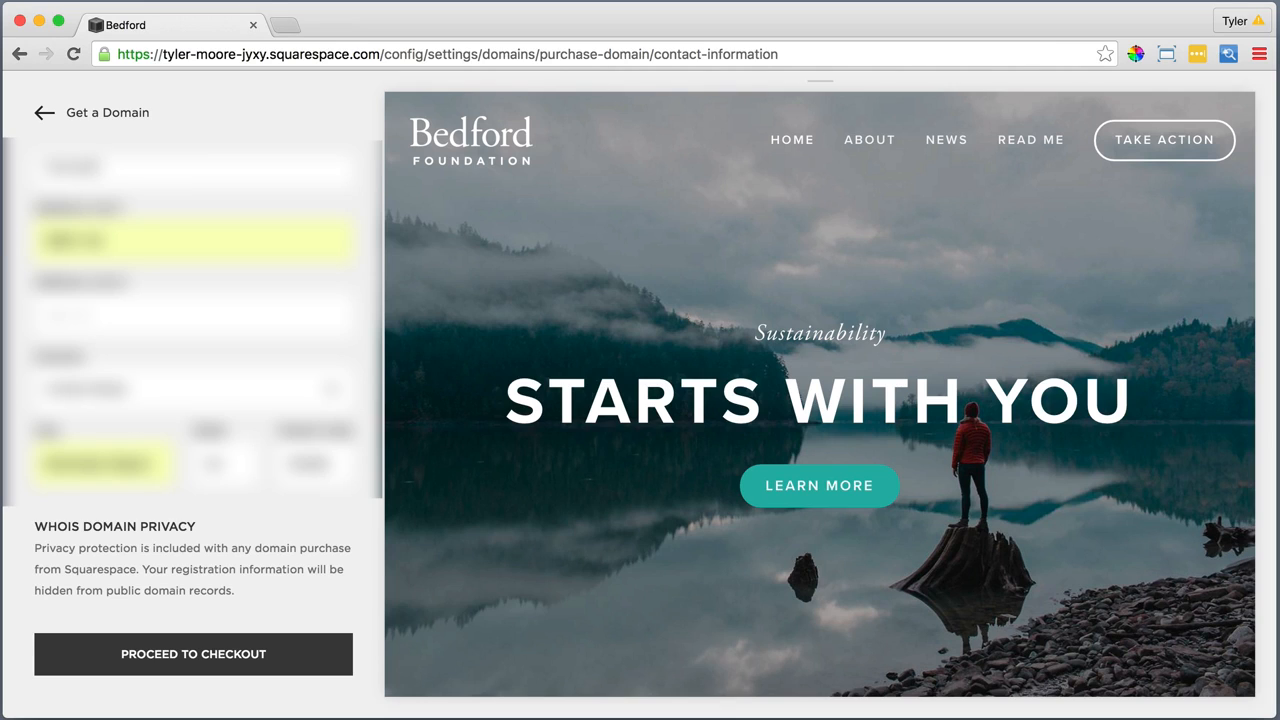
type("Corp")
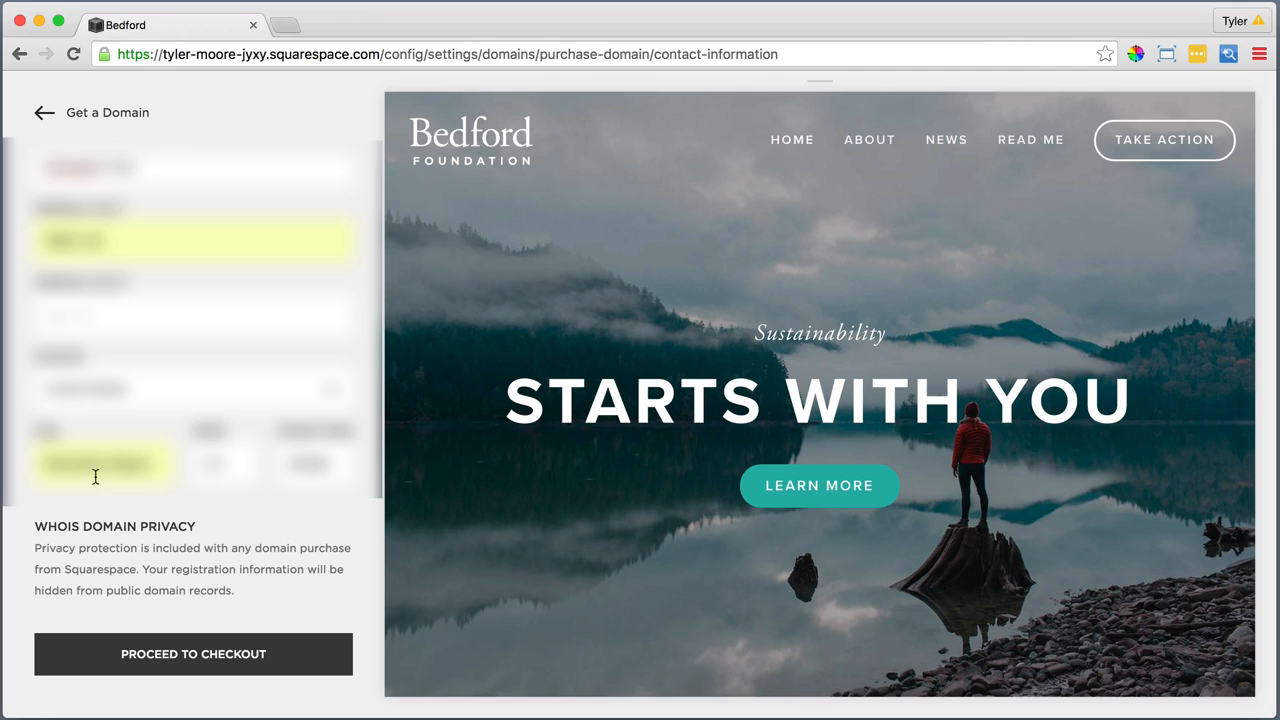
left_click(171, 652)
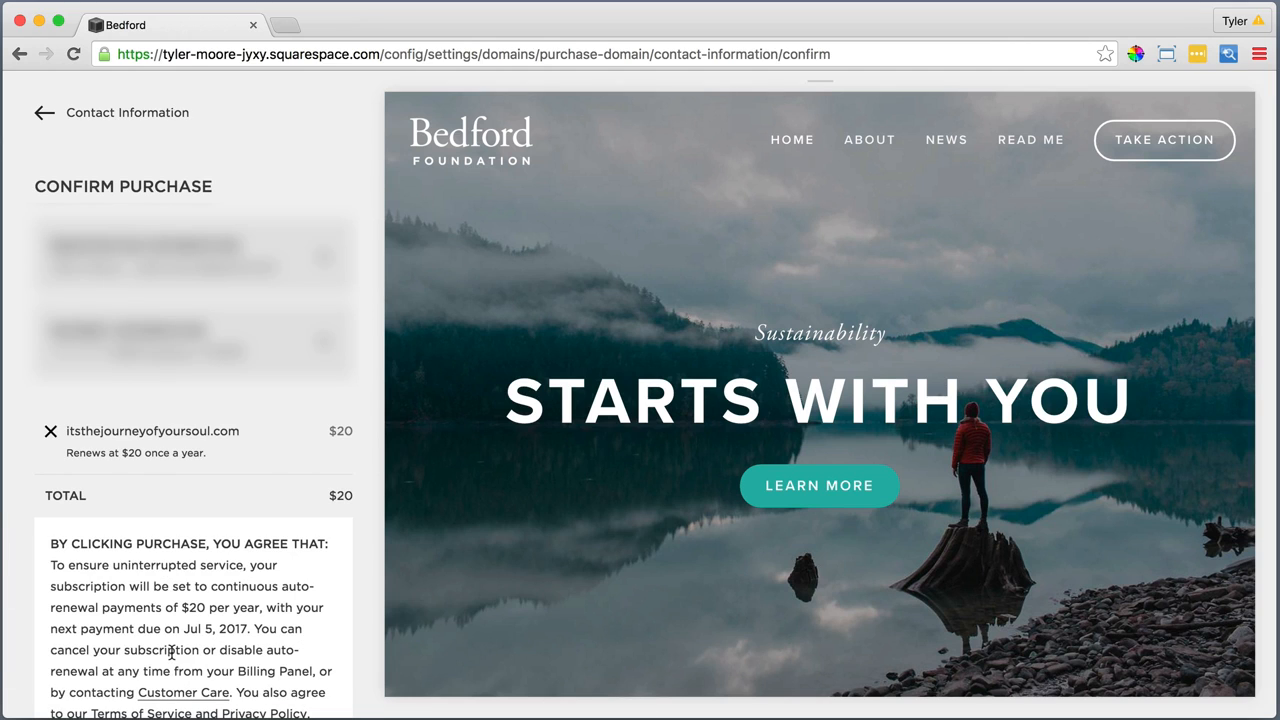
Purchase itsthejourneyofyoursoul.com, close the receipt and return to the main Settings list
scroll(171, 652, "down", 3)
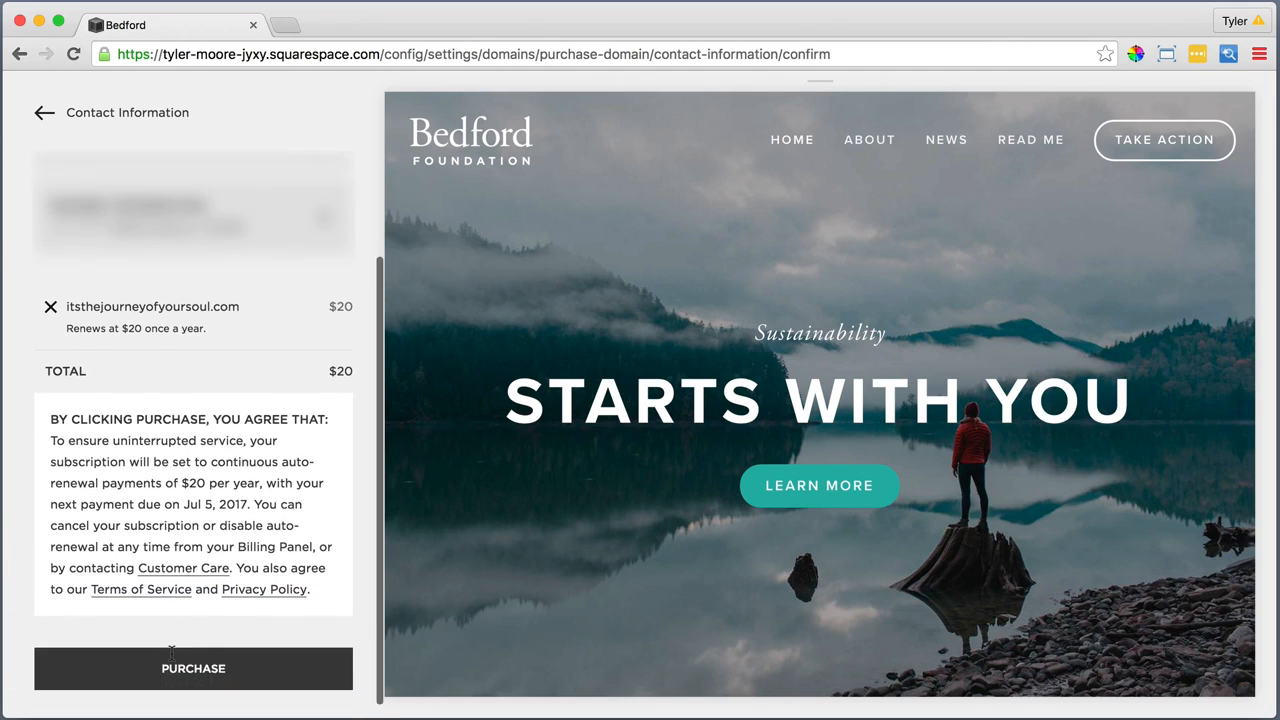
left_click(186, 662)
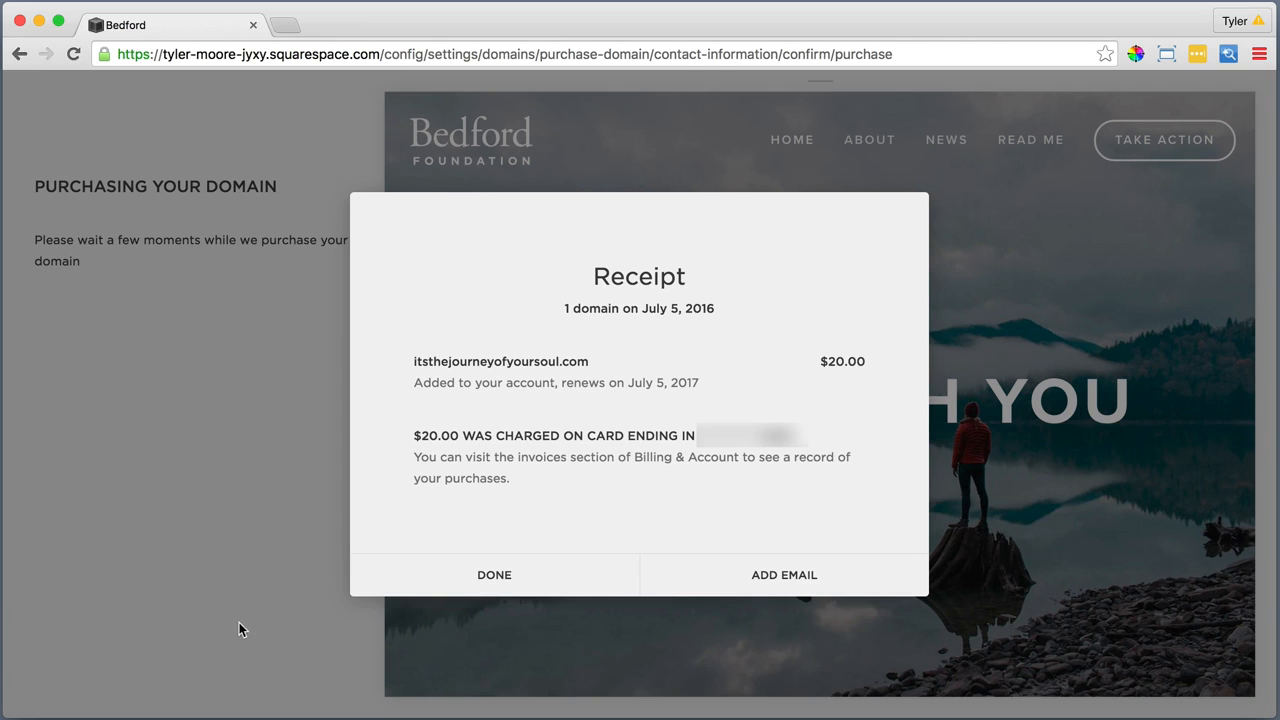
left_click(488, 582)
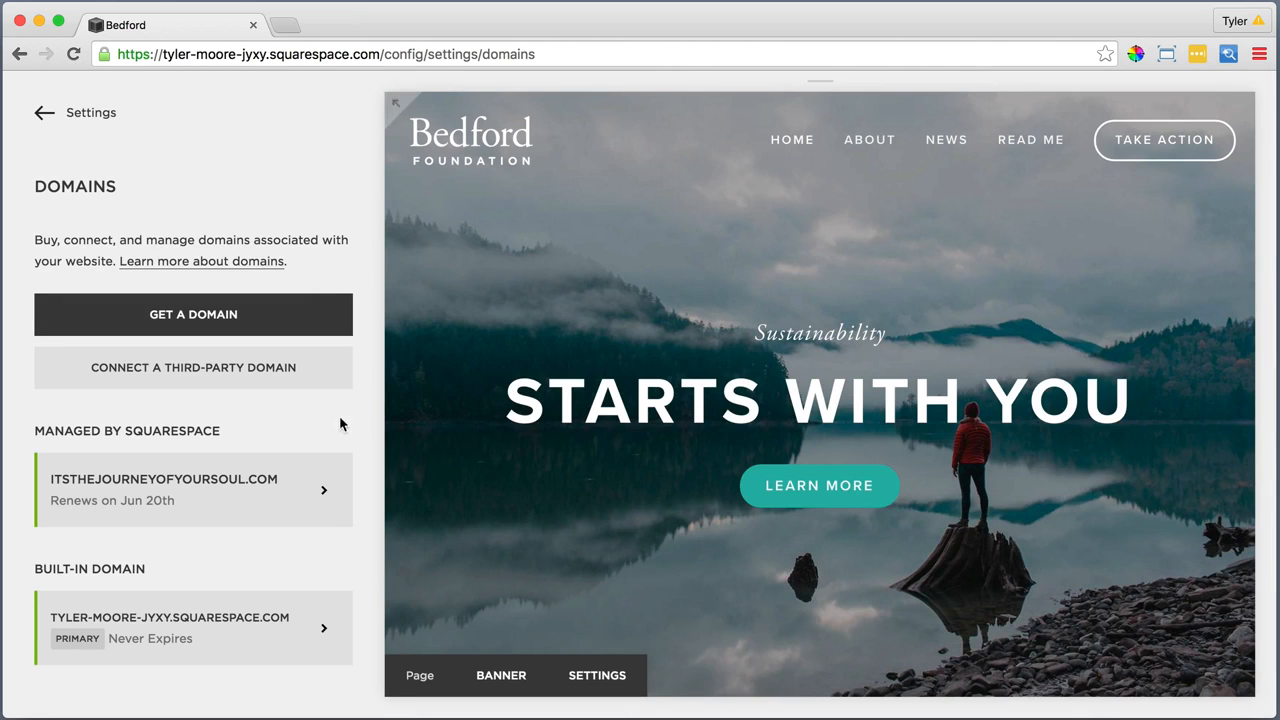
left_click(88, 115)
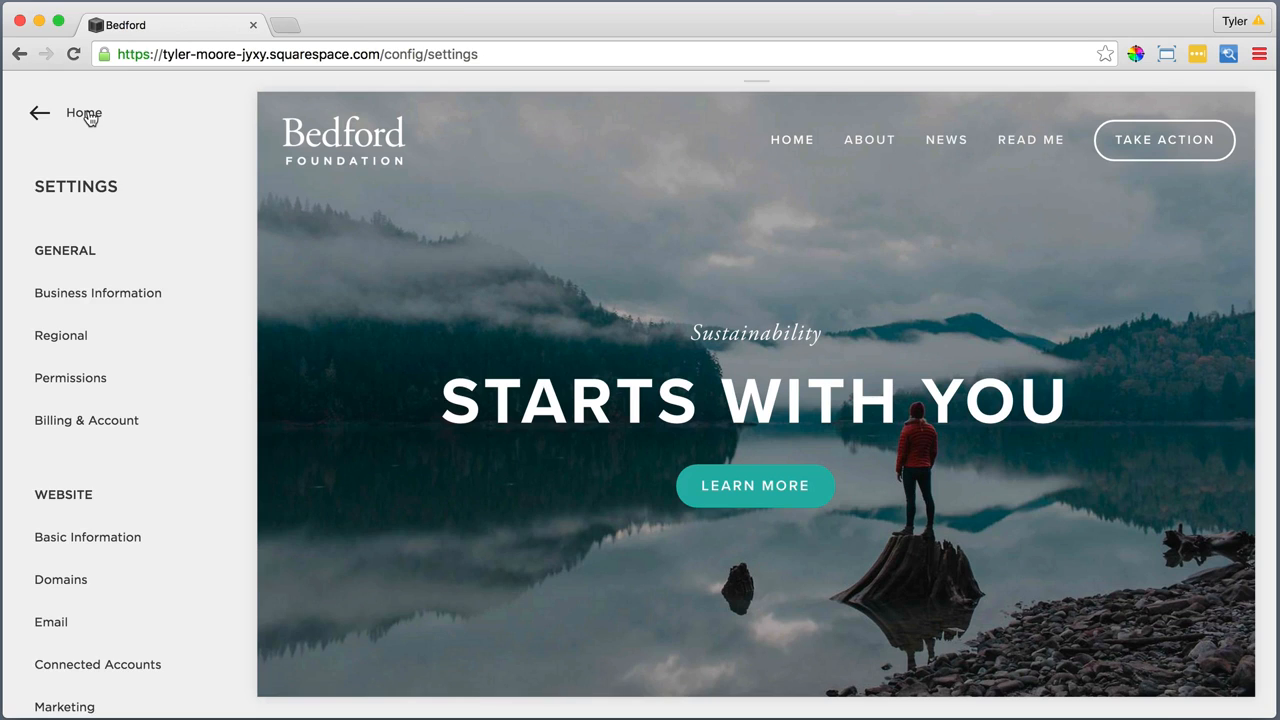